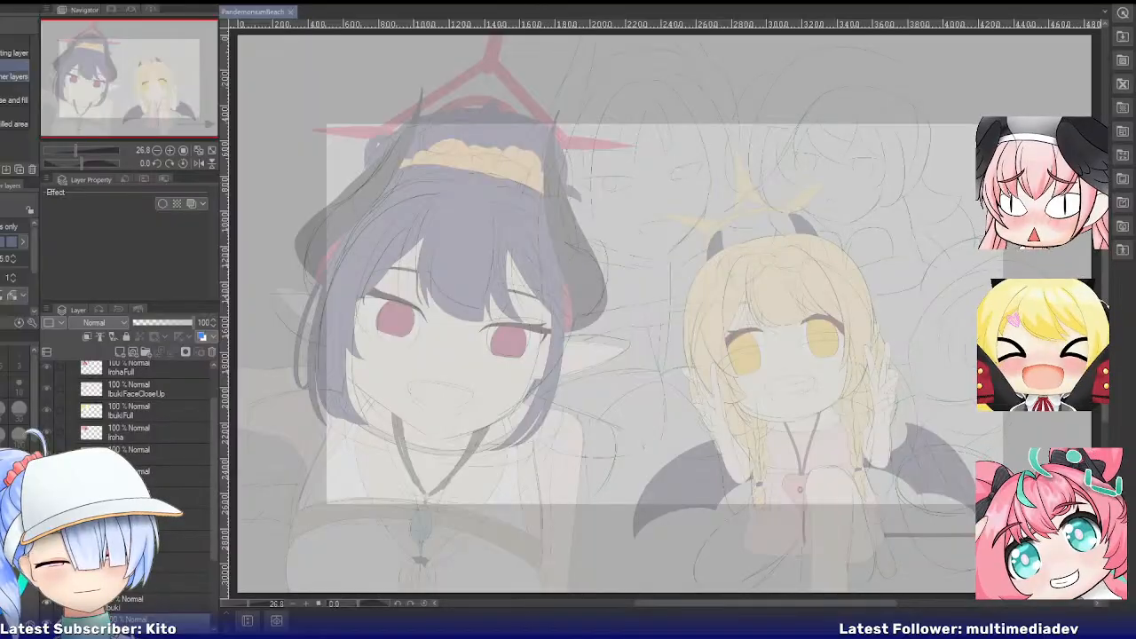
Place the Makoto reference illustration beside the PandemoniumBeach canvas and give the drawing canvas the wider share of the workspace
click(190, 475)
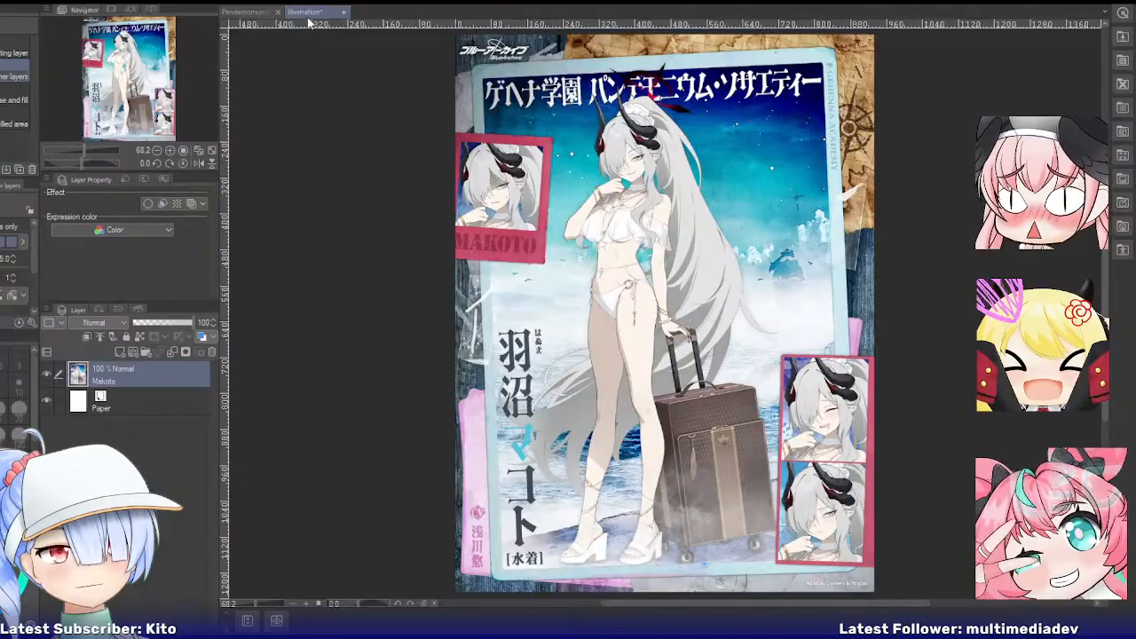
drag(1103, 109, 1101, 109)
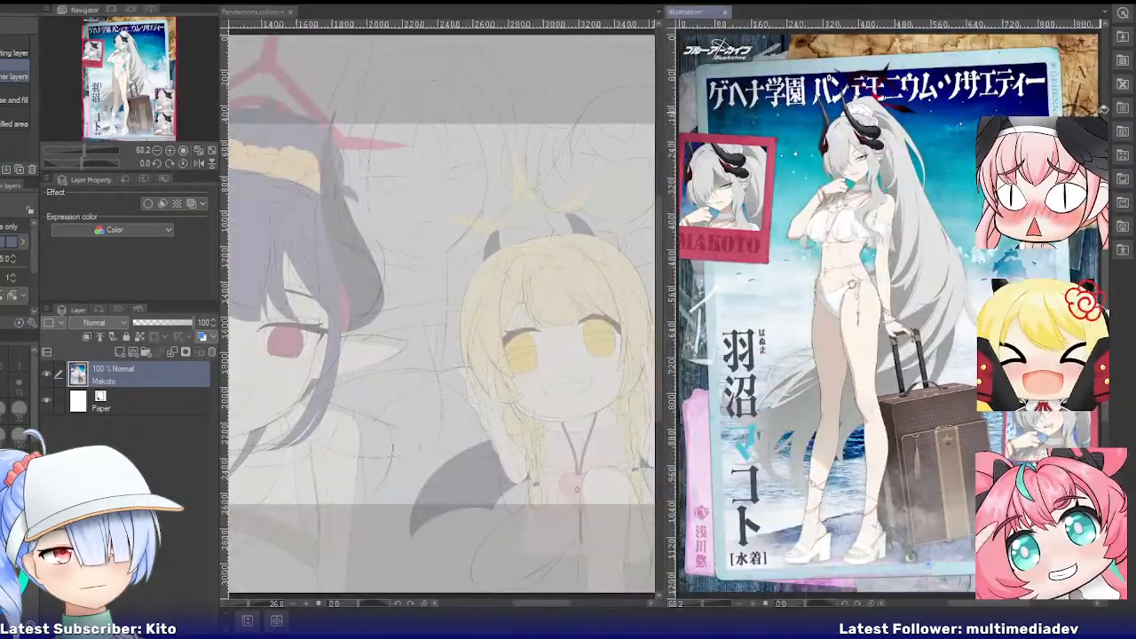
click(250, 11)
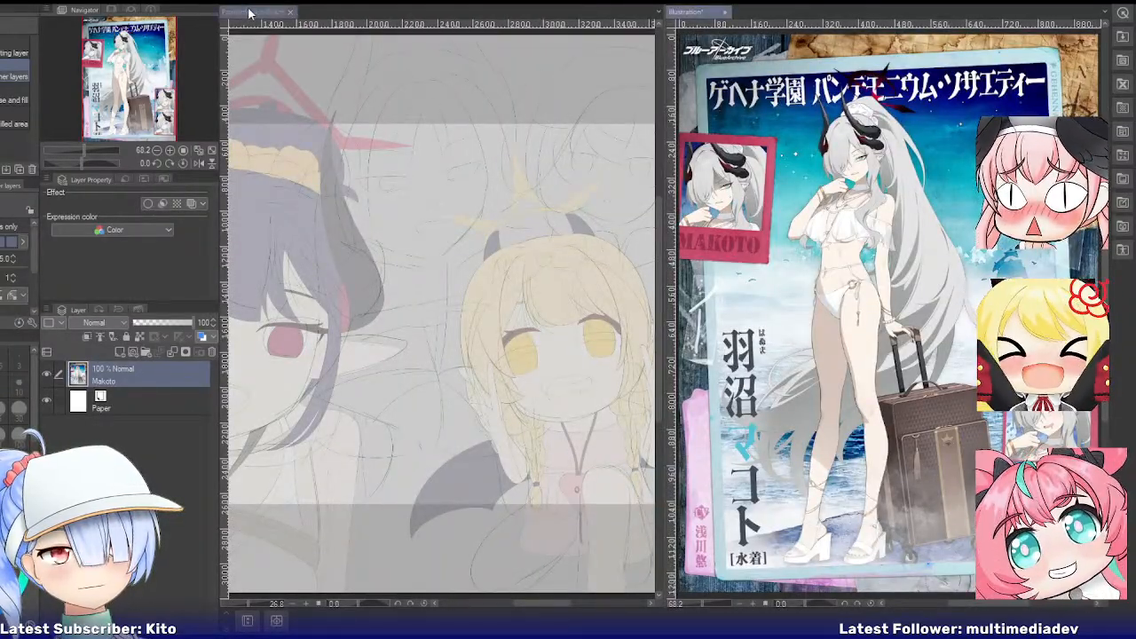
drag(668, 100, 815, 100)
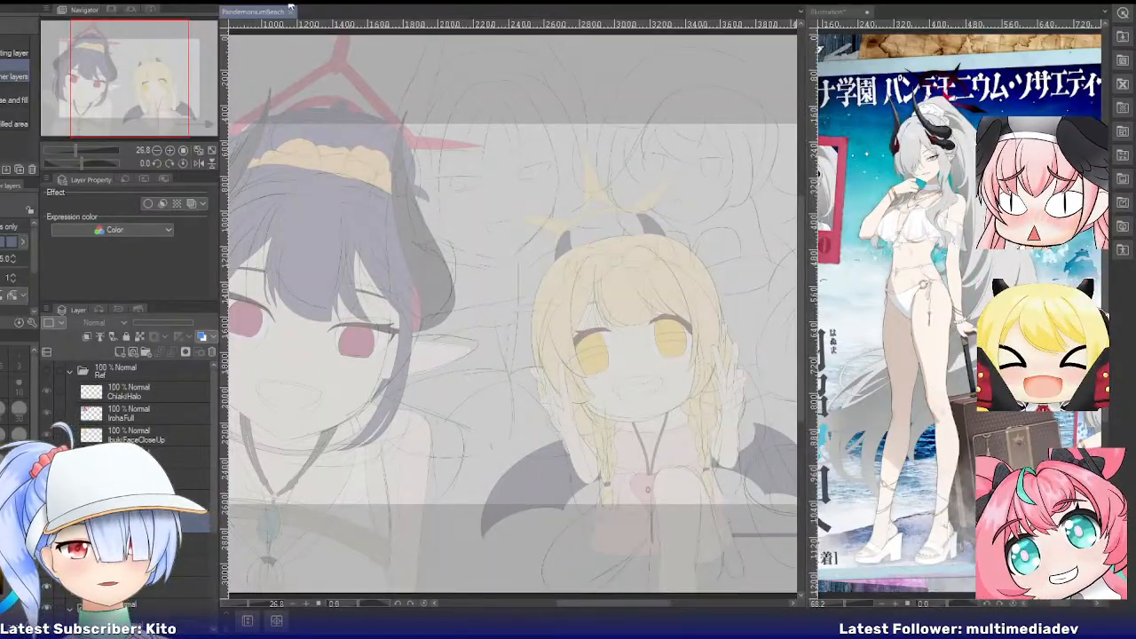
Transform the Makoto layer in the Rough folder, moving its sketch slightly closer to the blonde character
drag(144, 74, 167, 76)
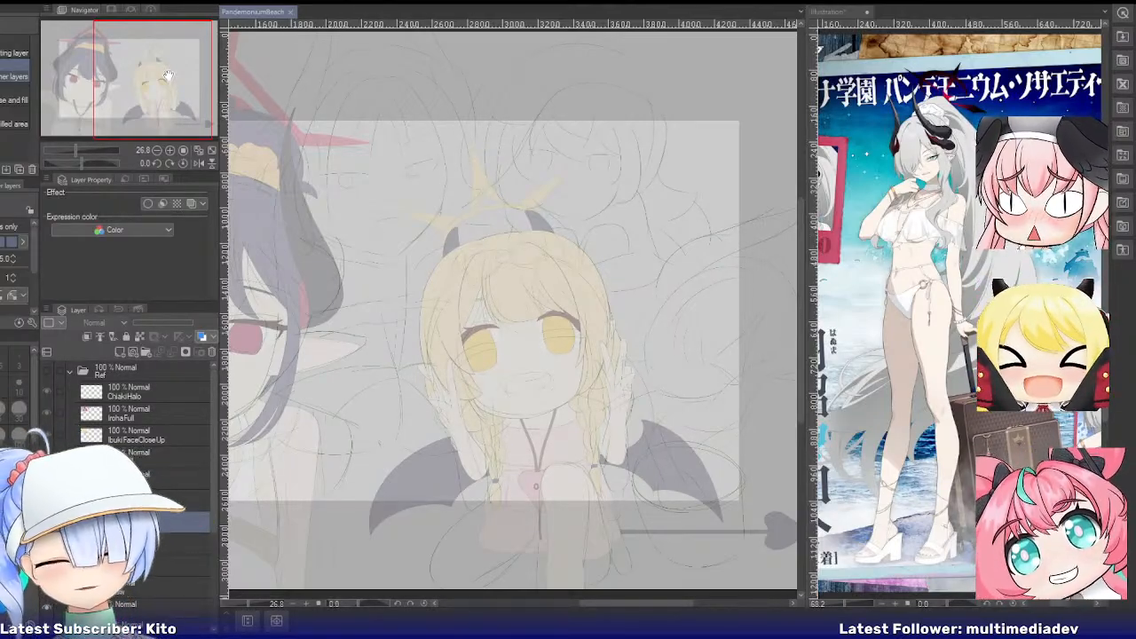
drag(167, 76, 181, 76)
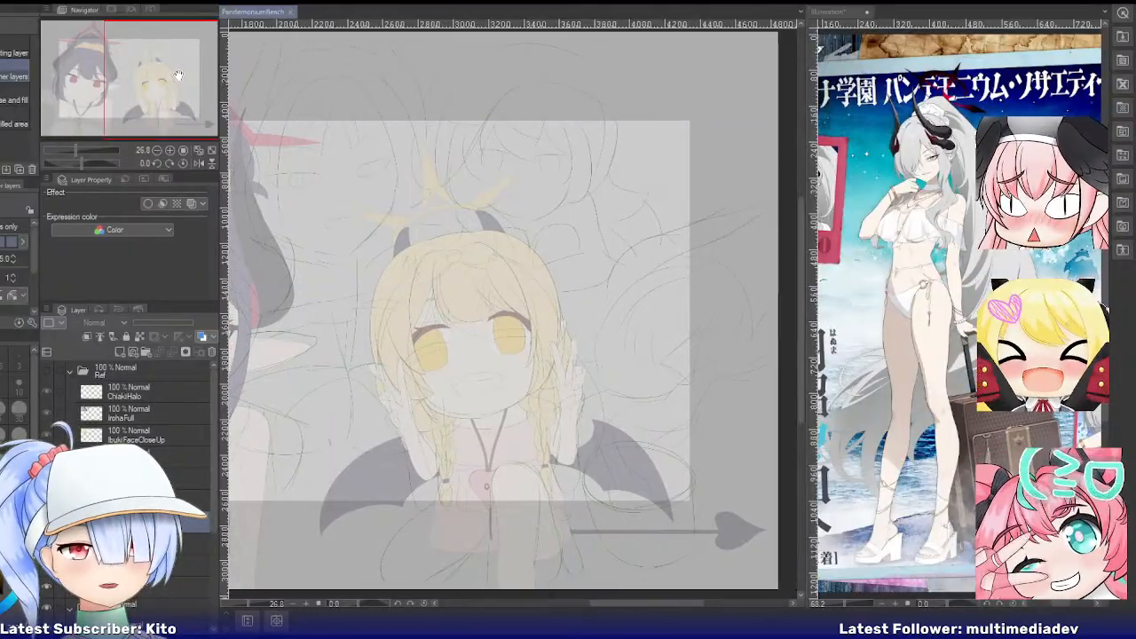
scroll(581, 307, down, 2)
scroll(580, 307, up, 2)
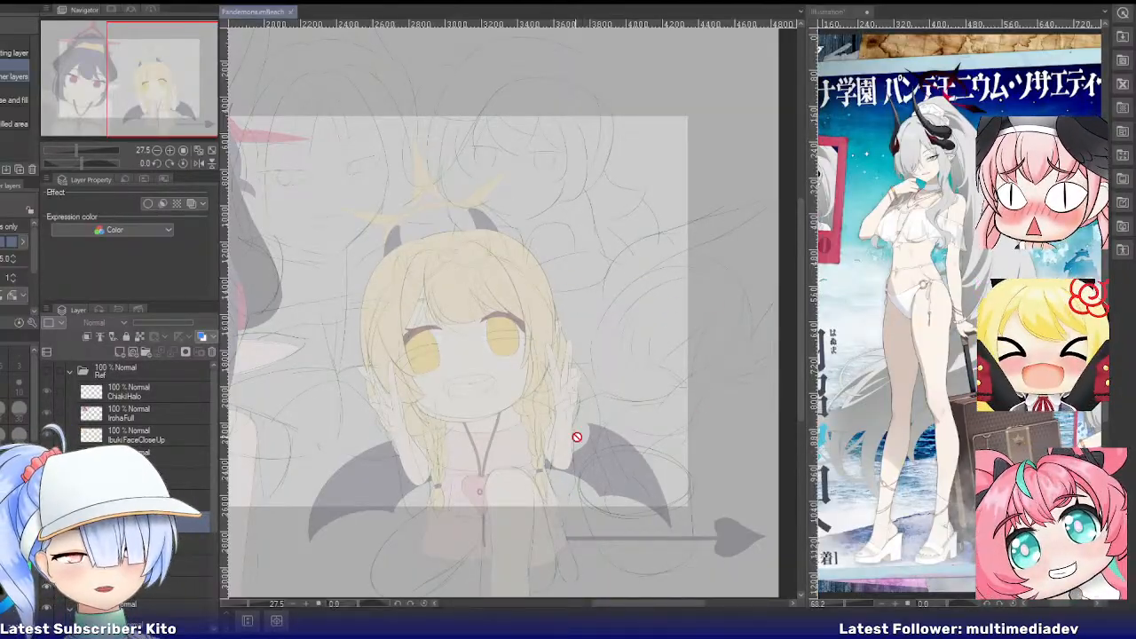
scroll(160, 476, down, 3)
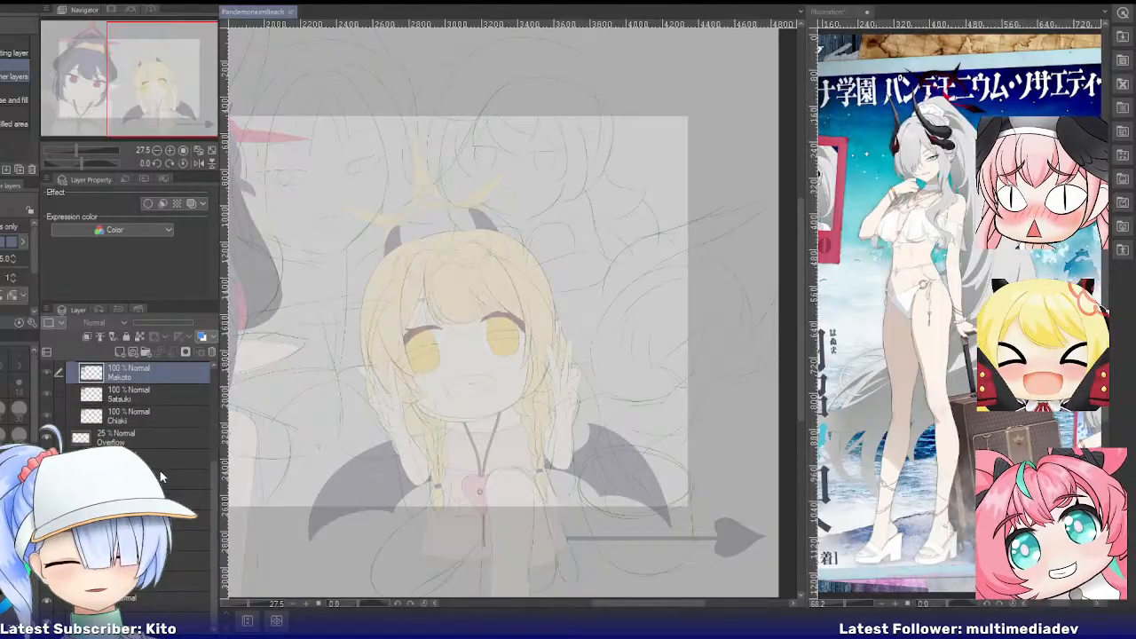
scroll(142, 461, down, 3)
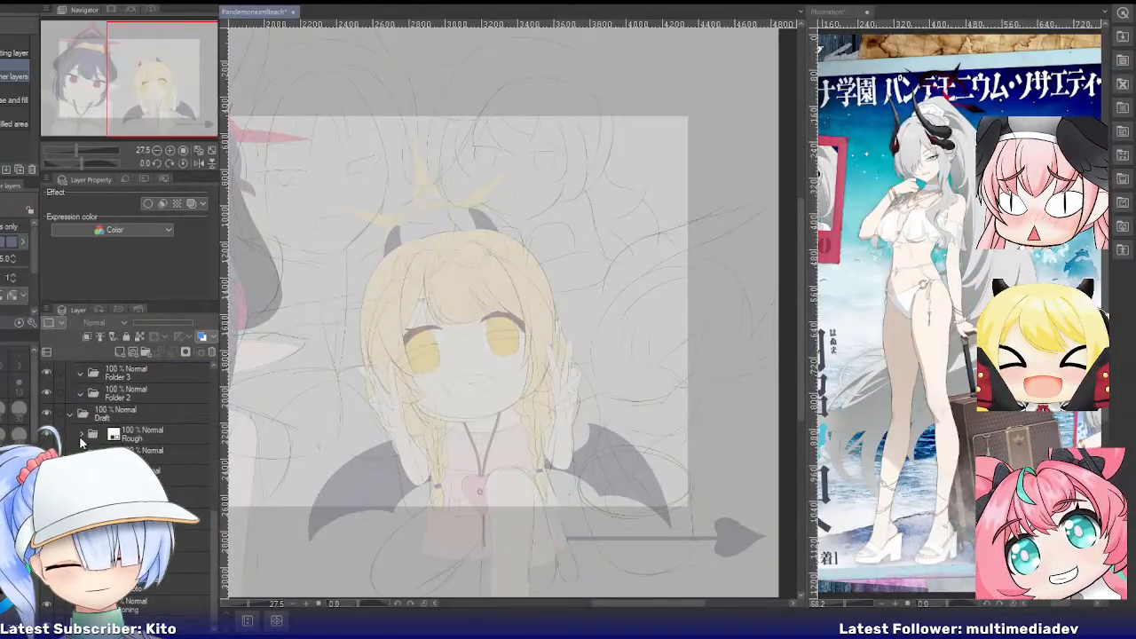
click(182, 564)
key(ctrl+t)
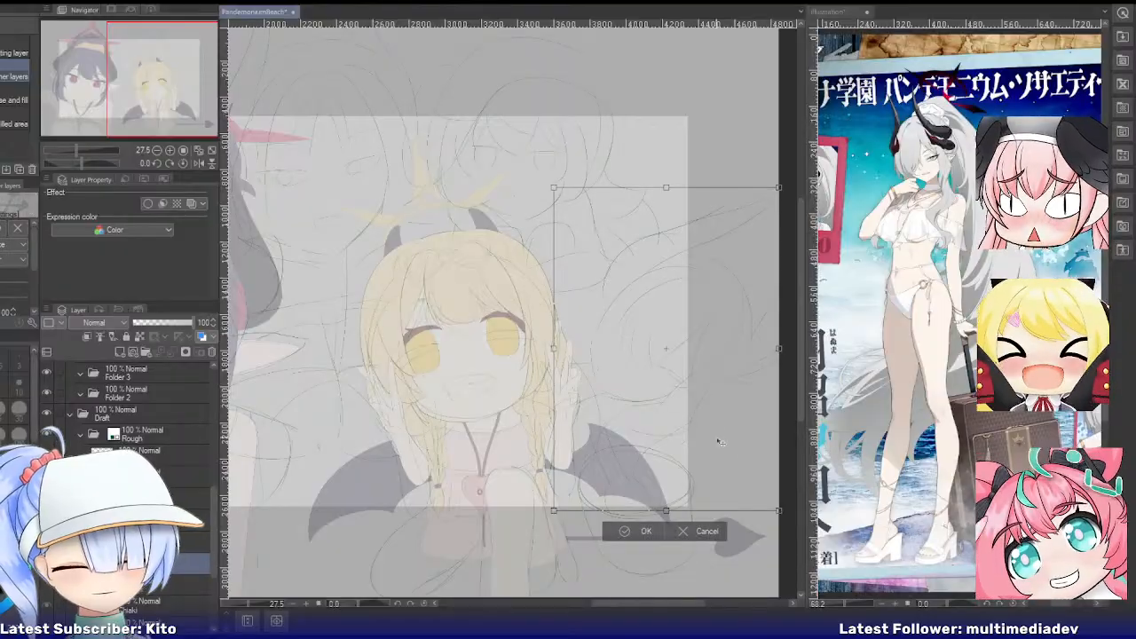
mouse_move(731, 455)
mouse_down()
mouse_move(698, 457)
mouse_move(712, 459)
mouse_up()
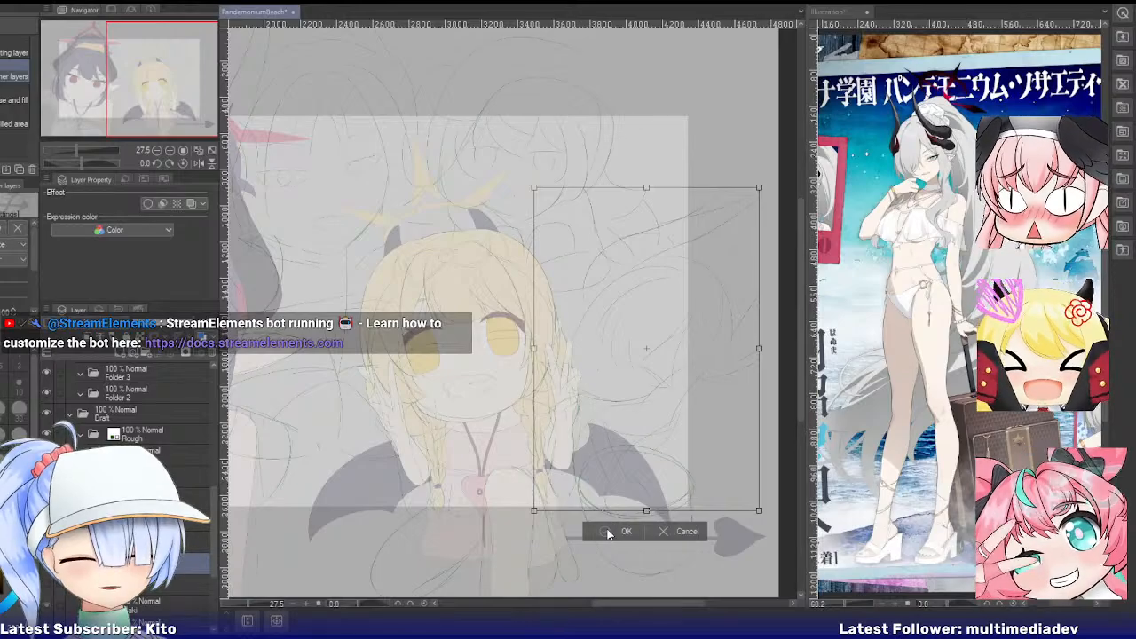
click(621, 531)
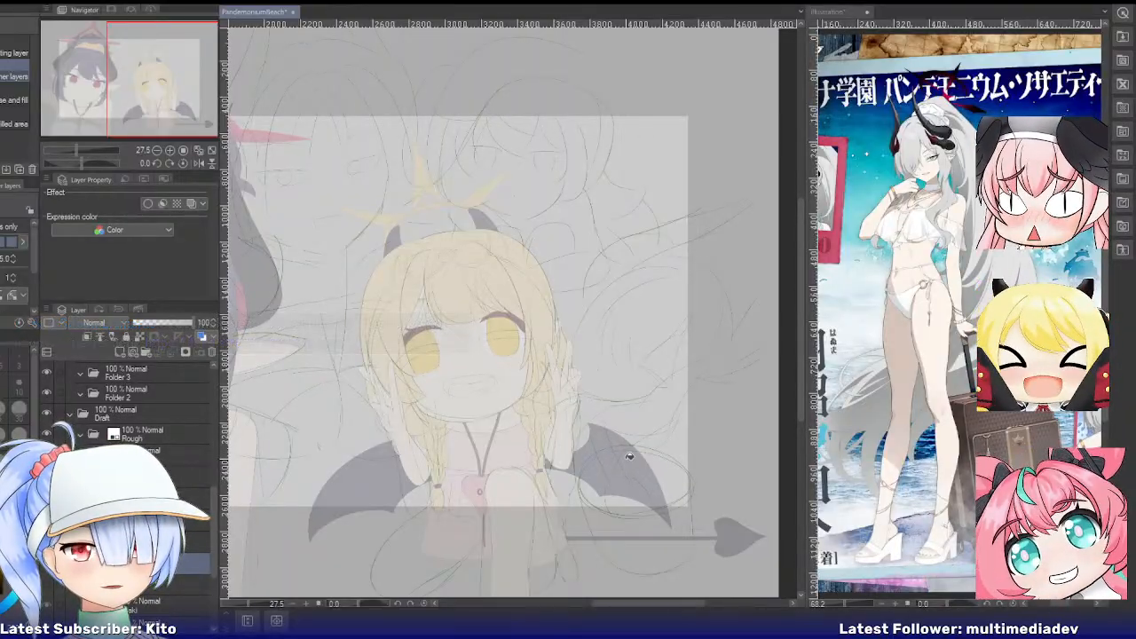
key(r)
drag(654, 338, 512, 287)
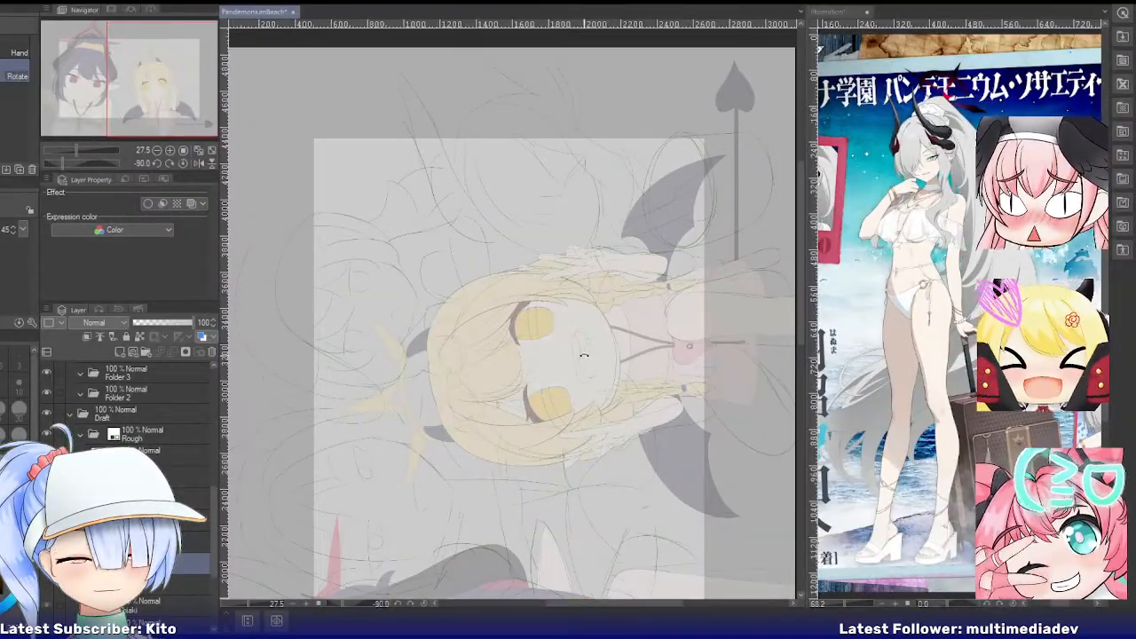
scroll(584, 347, down, 2)
scroll(632, 212, up, 3)
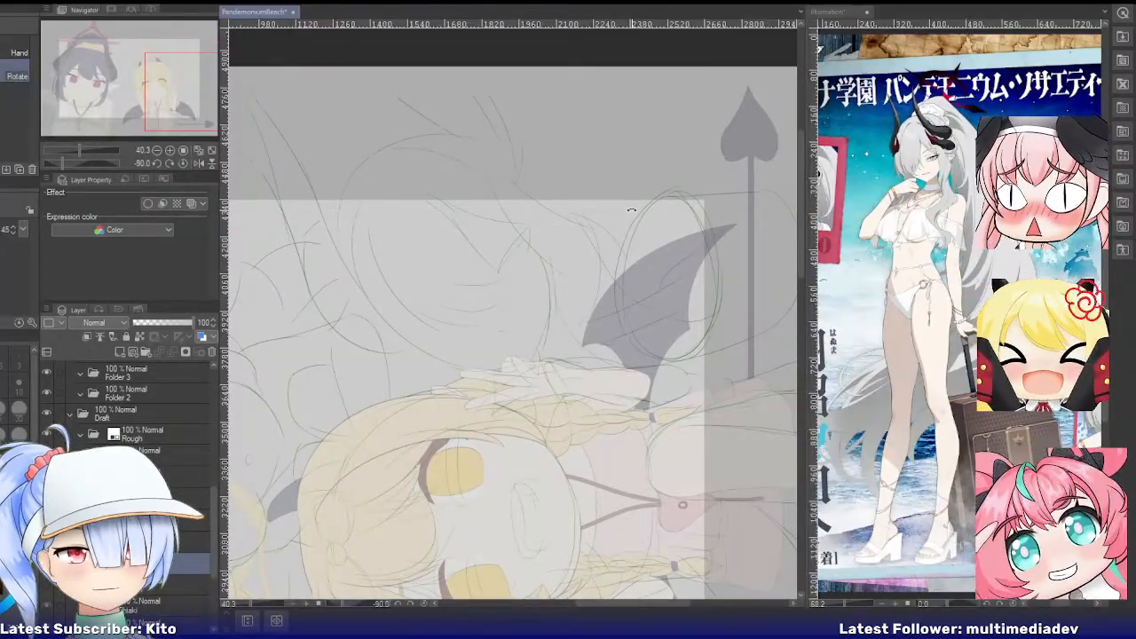
click(188, 161)
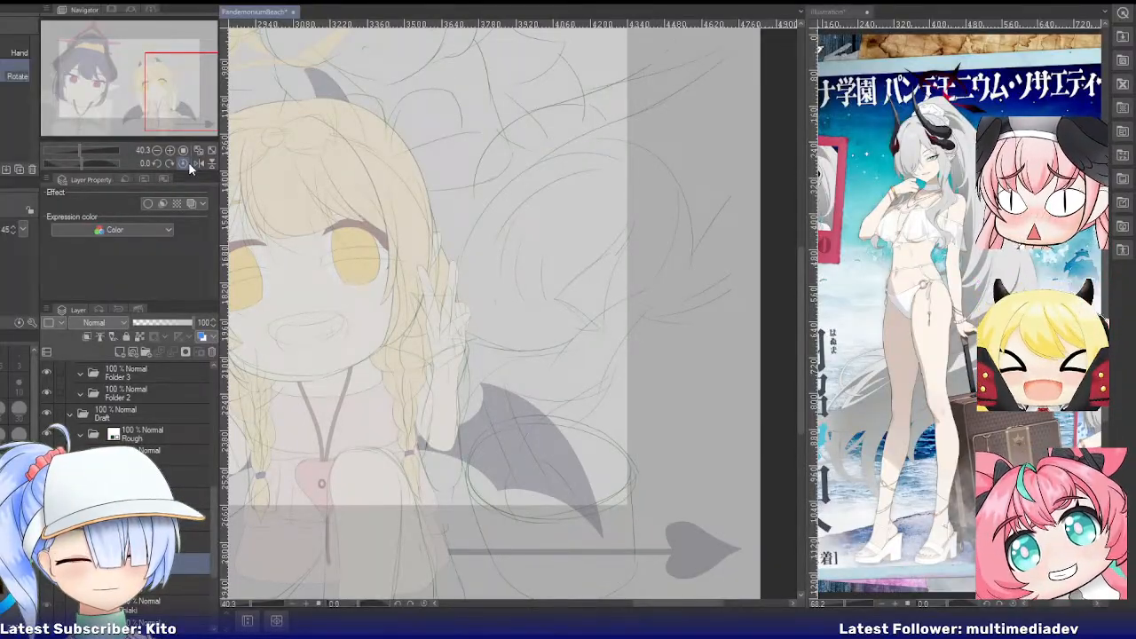
scroll(540, 271, down, 2)
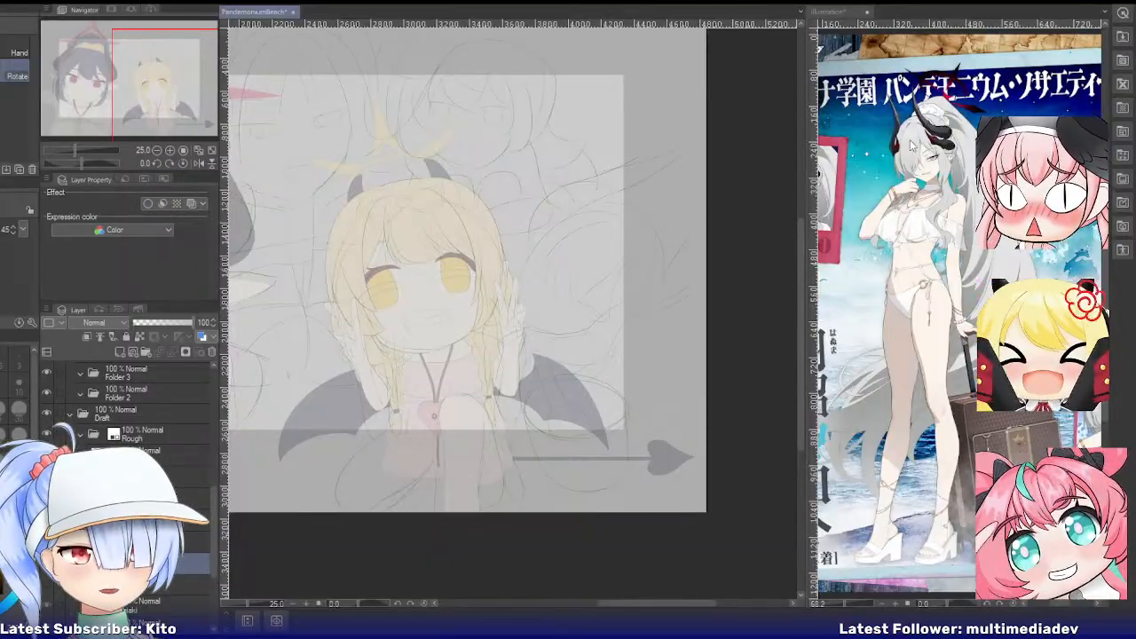
Enlarge the reference illustration on Makoto's head and upper body, and return to the PandemoniumBeach canvas
click(932, 122)
scroll(933, 121, up, 5)
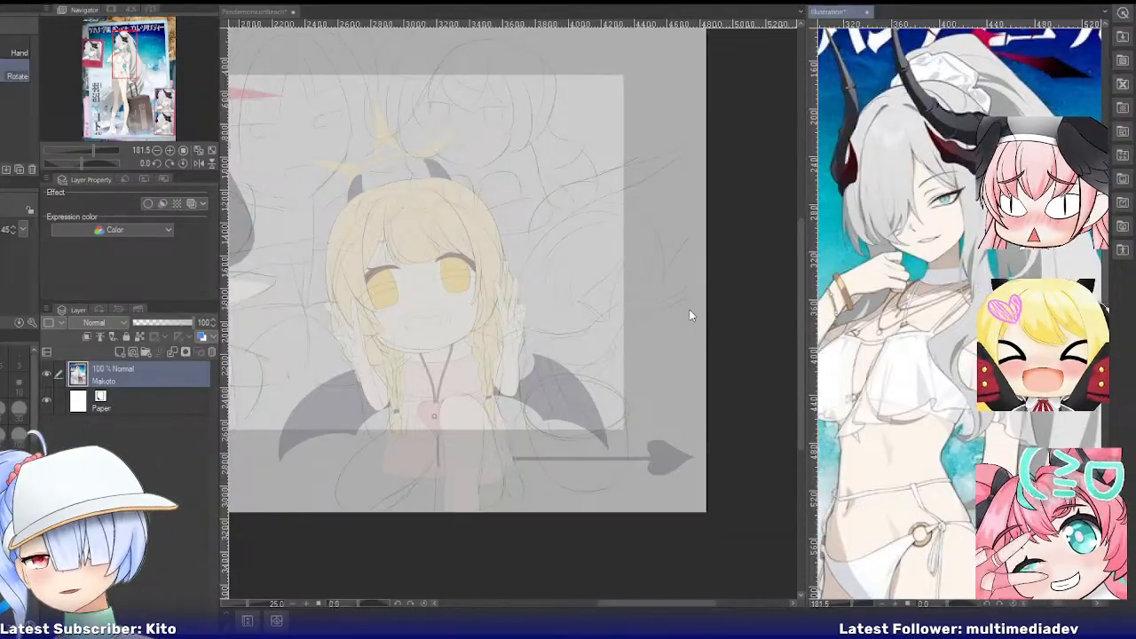
click(247, 13)
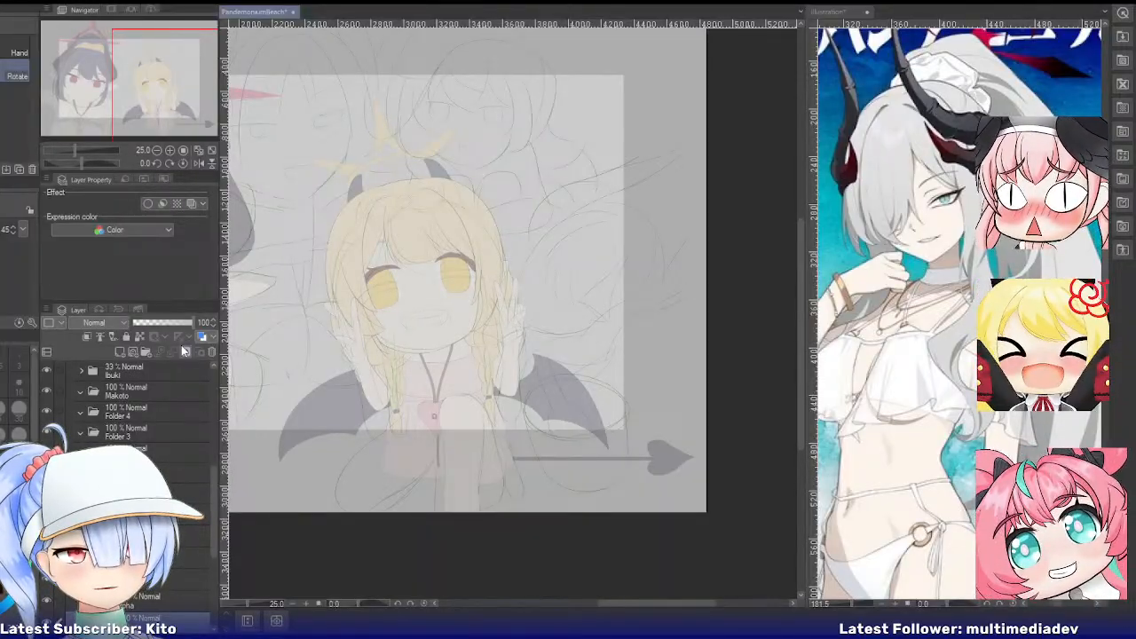
Hide the Makoto layer in the Rough folder and select the red sketch layer in the folder below it
scroll(142, 390, down, 3)
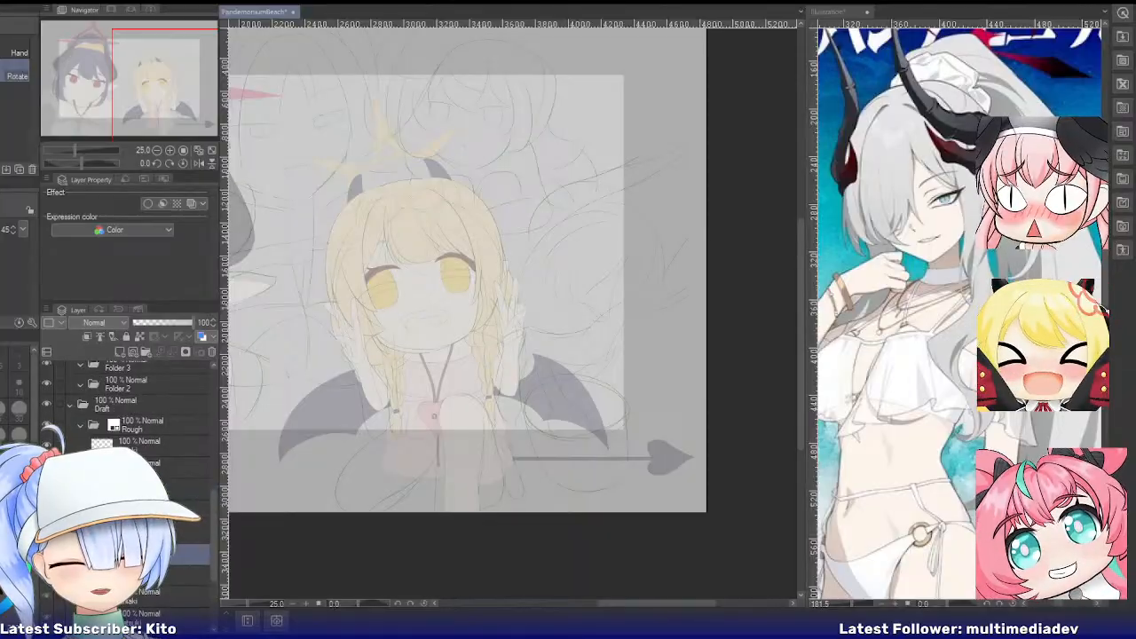
scroll(142, 399, down, 3)
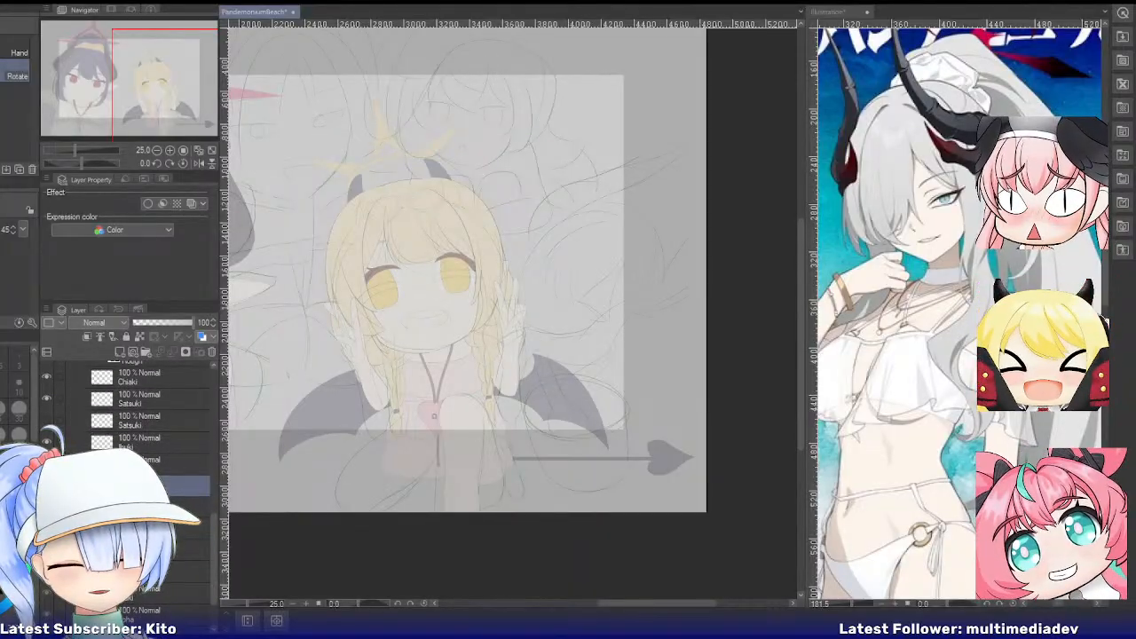
click(46, 485)
scroll(133, 426, down, 1)
key(ctrl+z)
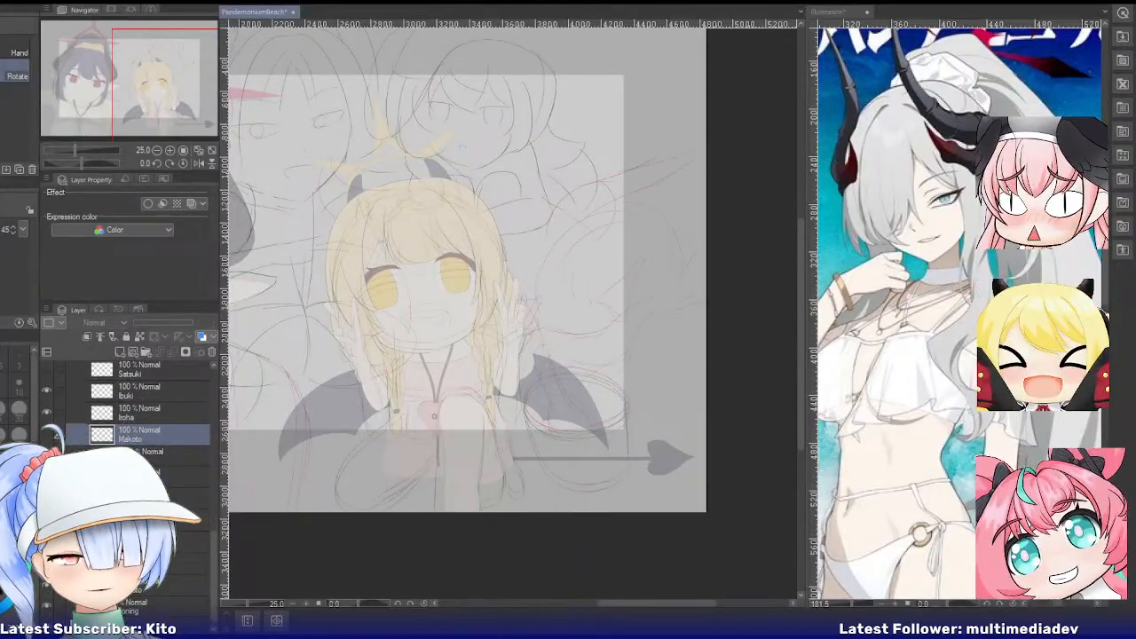
scroll(143, 426, down, 1)
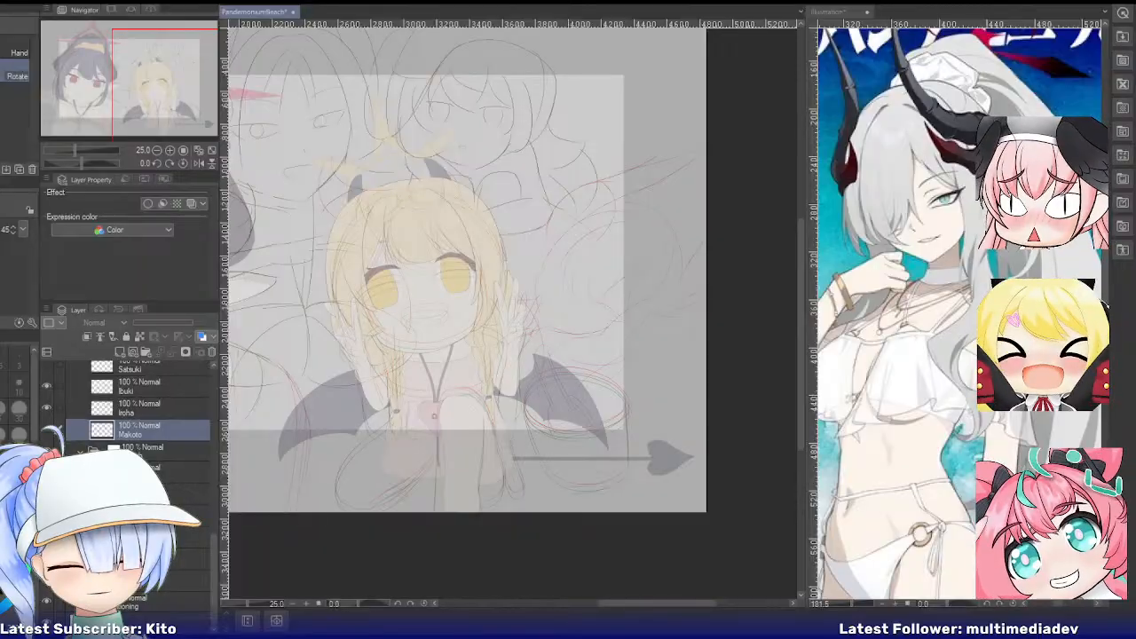
click(191, 581)
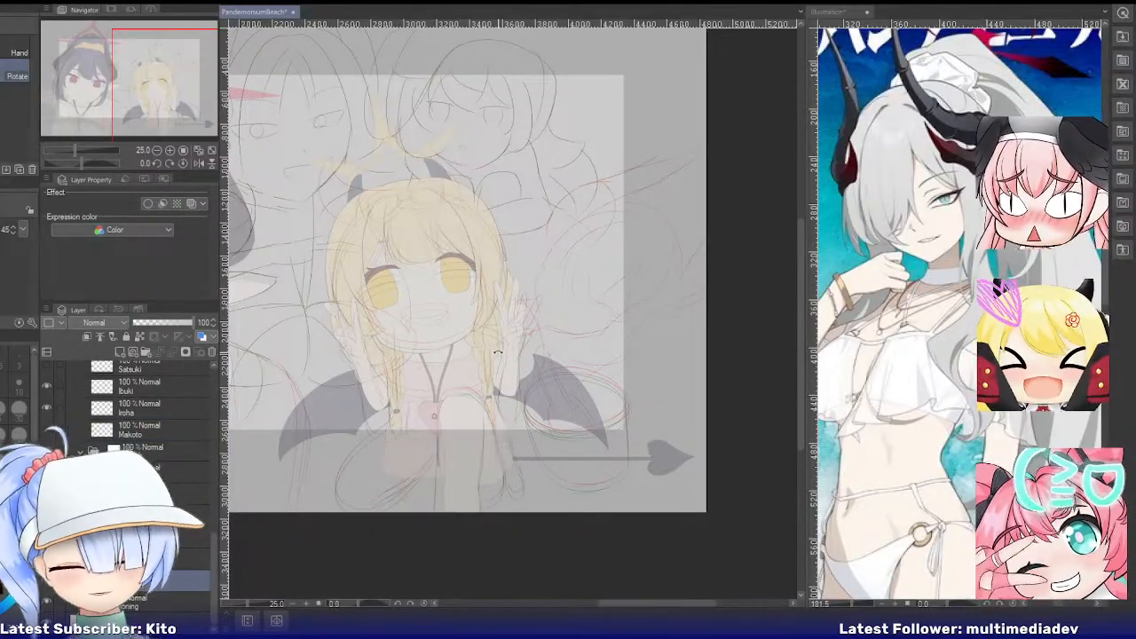
Erase the old red body sketch in the space beside the blonde character with a much larger hard eraser
key(e)
key(bracketright)
key(bracketright)
key(bracketright)
key(bracketright)
key(bracketright)
key(bracketright)
key(bracketright)
key(bracketright)
key(bracketright)
key(bracketright)
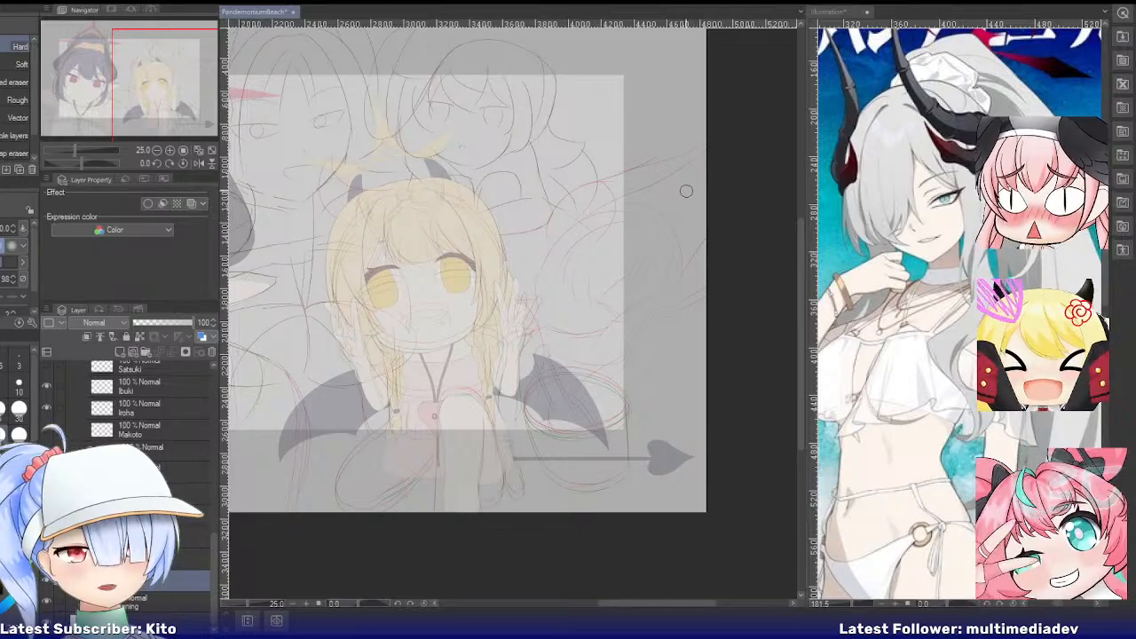
mouse_move(701, 183)
mouse_down()
mouse_move(583, 251)
mouse_move(591, 315)
mouse_up()
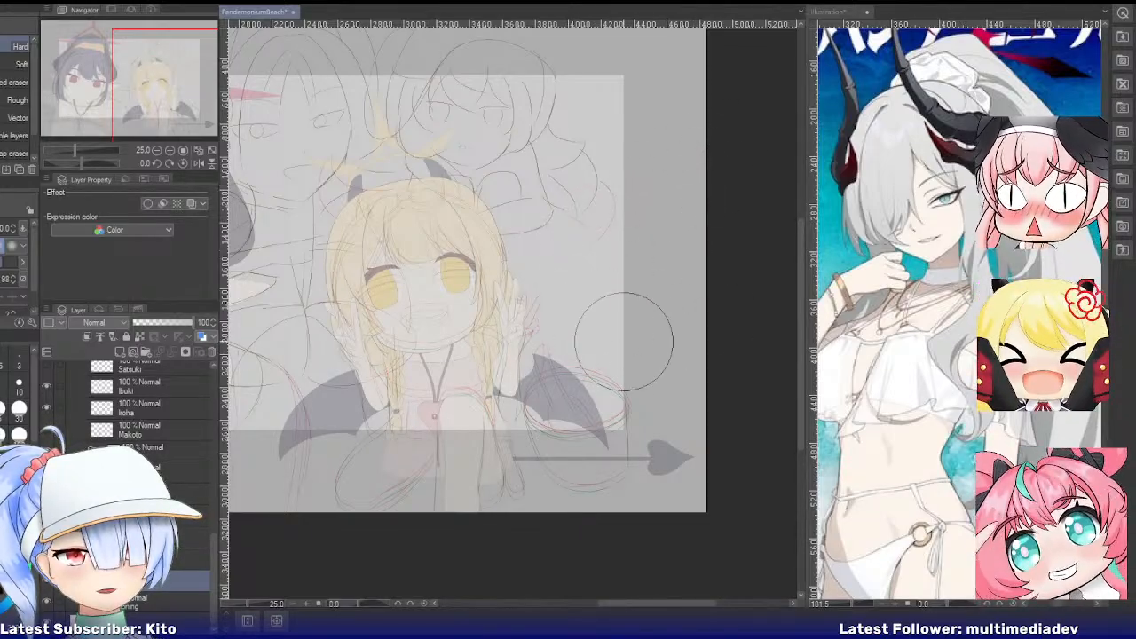
Erase the long trial guide strokes beside the blonde character, working with the canvas turned to -90°
key(p)
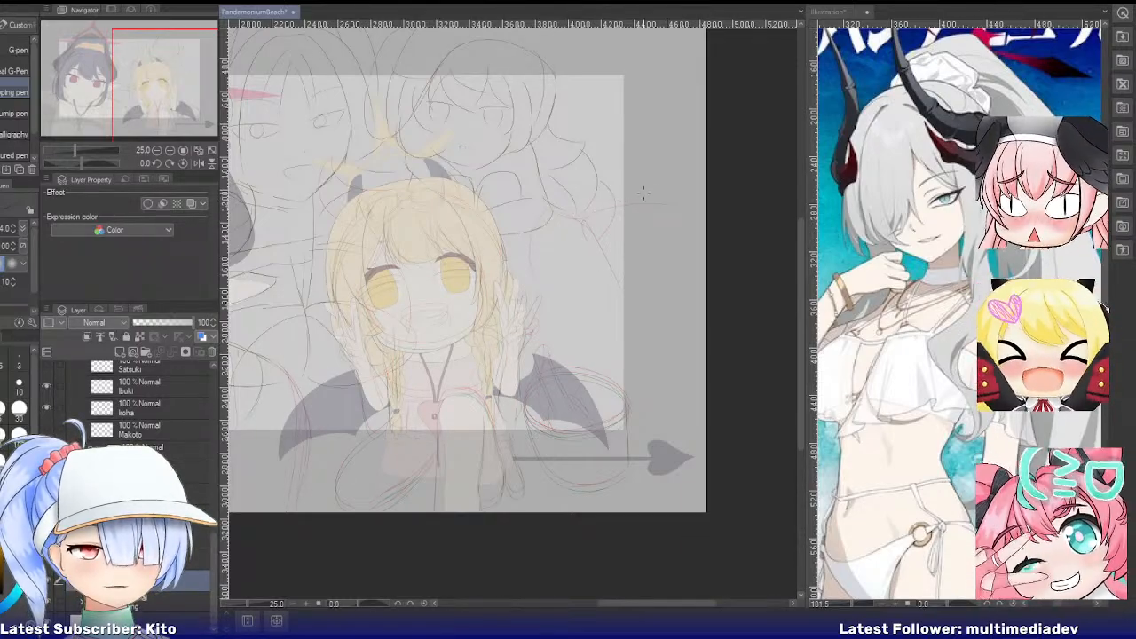
key(r)
drag(641, 228, 456, 293)
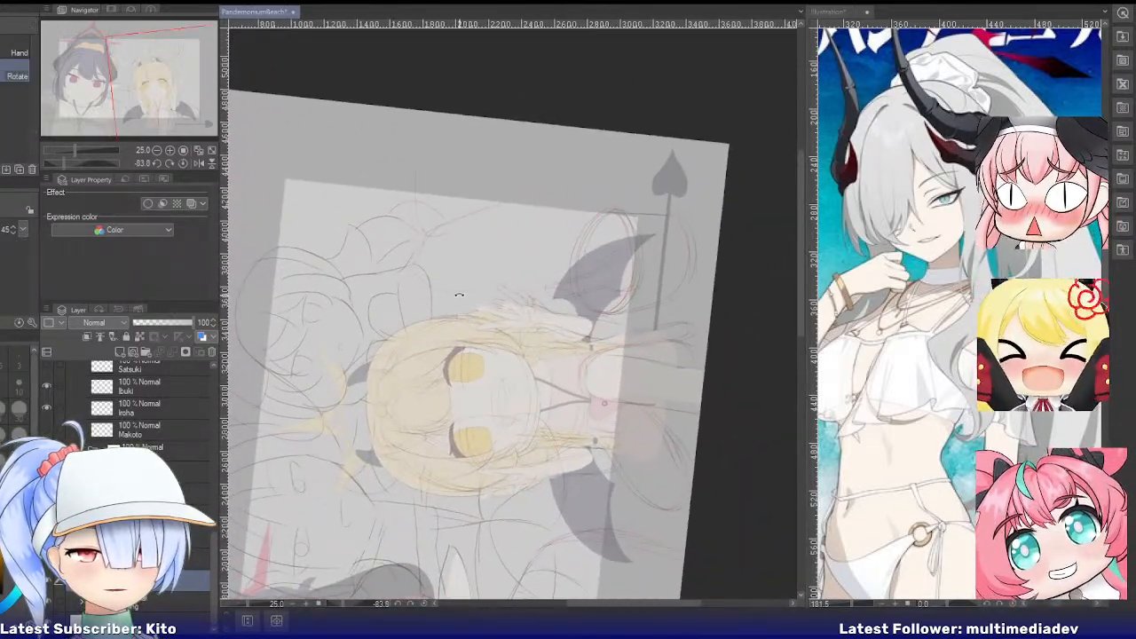
click(160, 162)
scroll(515, 237, up, 1)
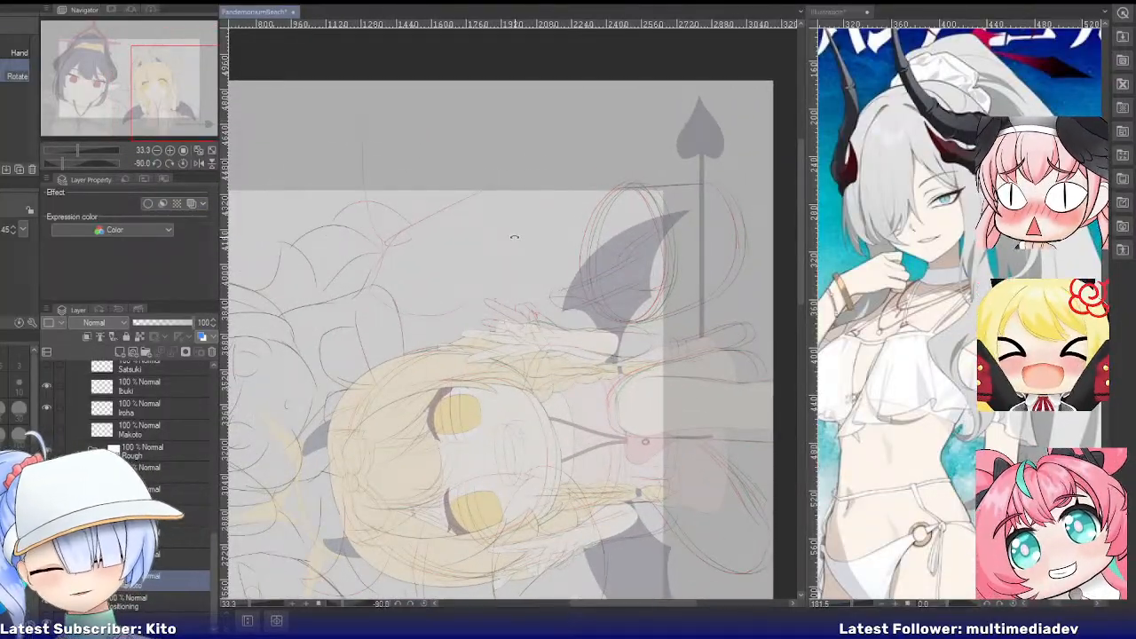
key(e)
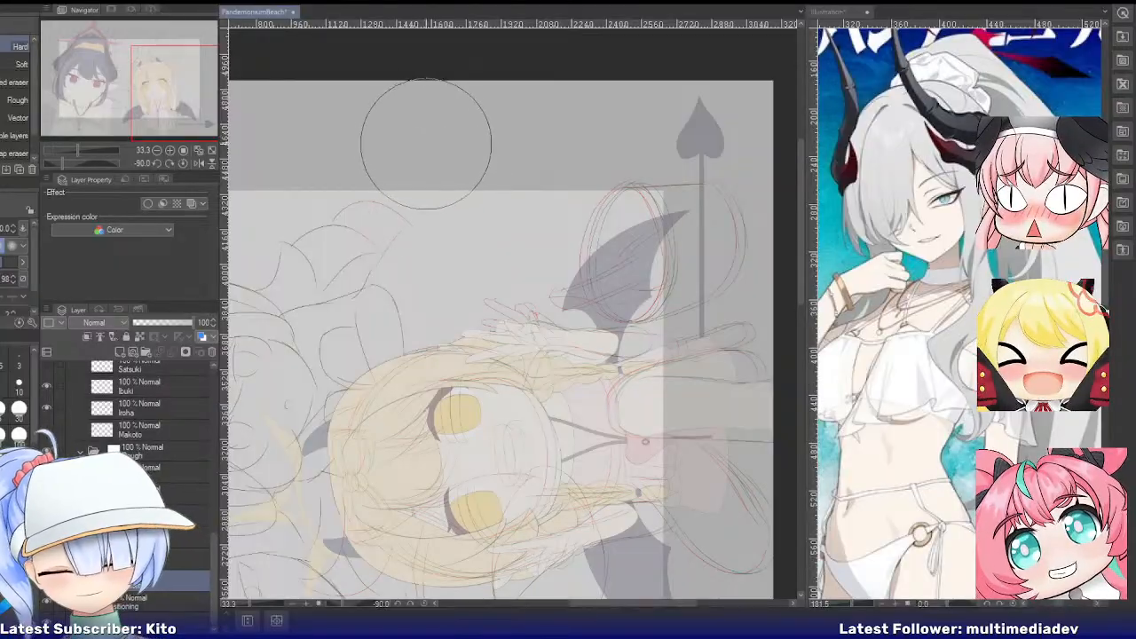
Sketch a long, slightly curved guide line and a perpendicular line crossing it in the cleared space beside the blonde character's hand
key(p)
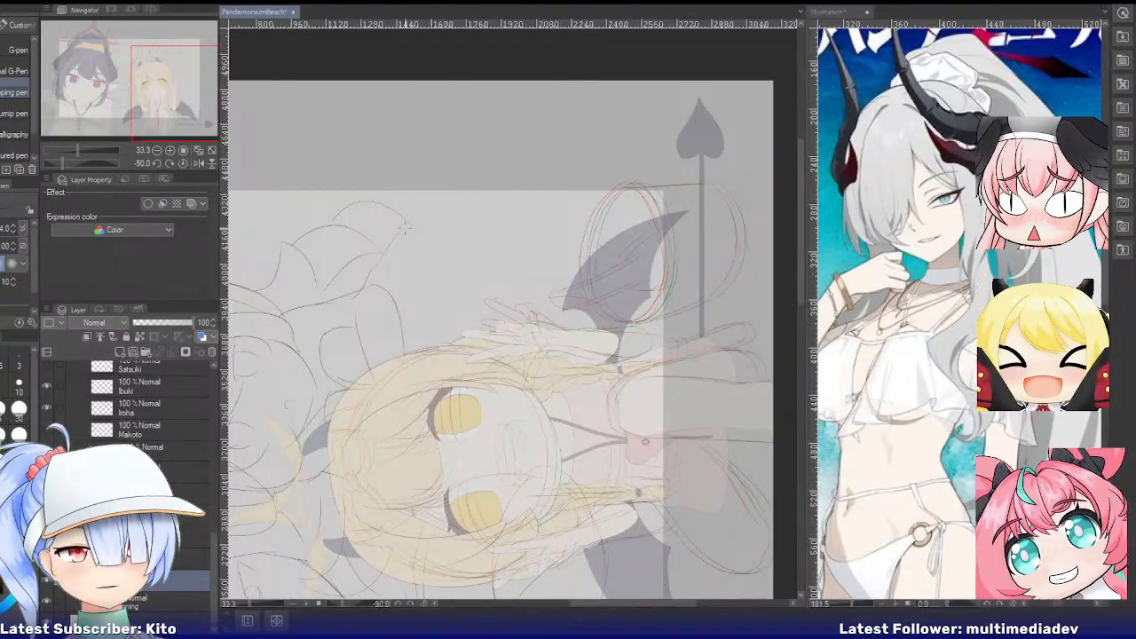
drag(399, 222, 526, 205)
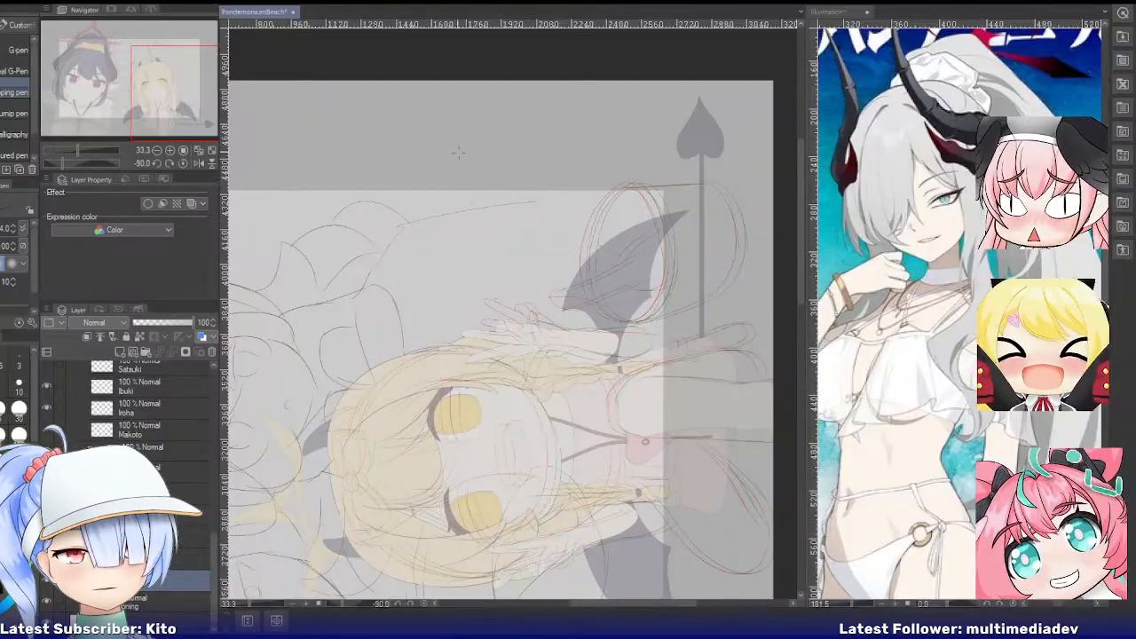
key(ctrl+z)
drag(443, 142, 446, 261)
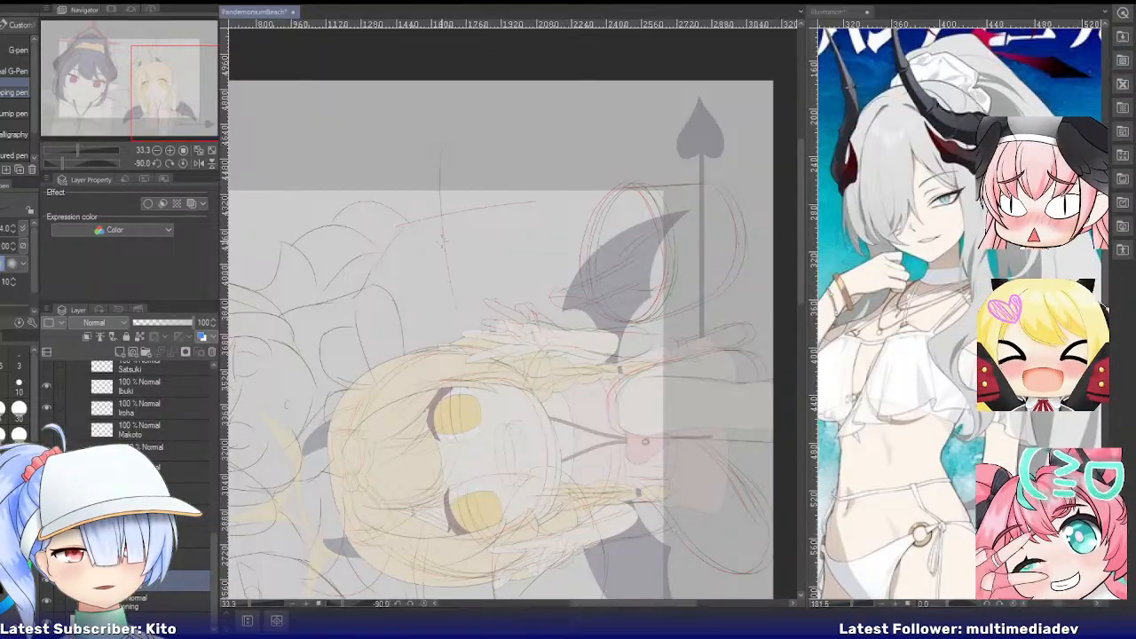
key(ctrl+z)
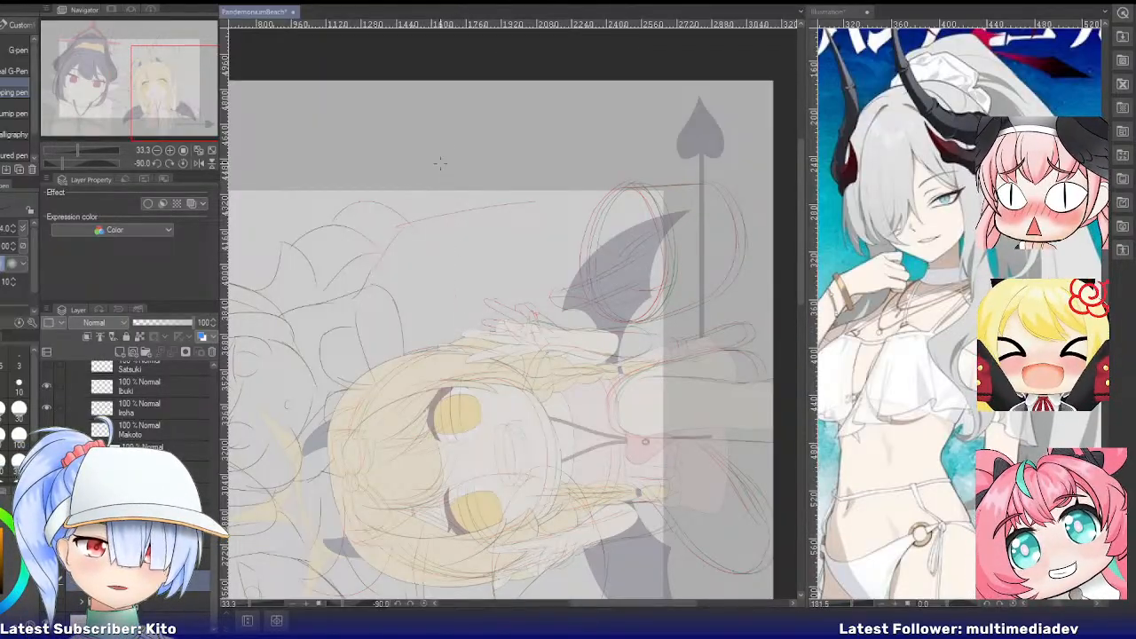
drag(435, 158, 442, 290)
drag(443, 143, 446, 298)
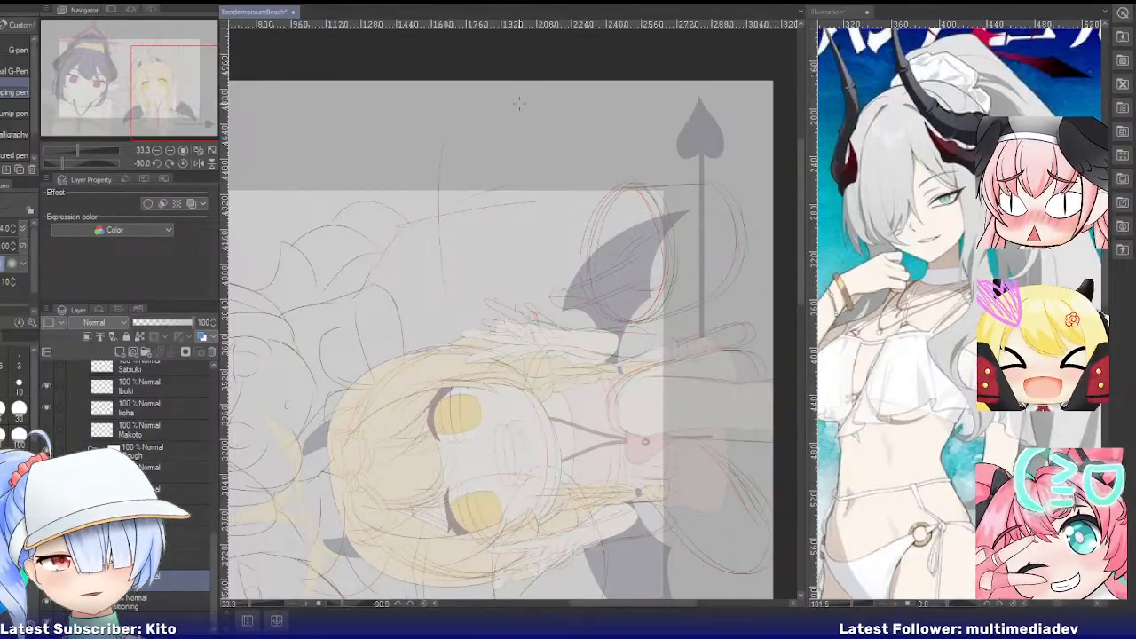
scroll(554, 127, down, 3)
scroll(581, 136, up, 3)
scroll(515, 192, up, 1)
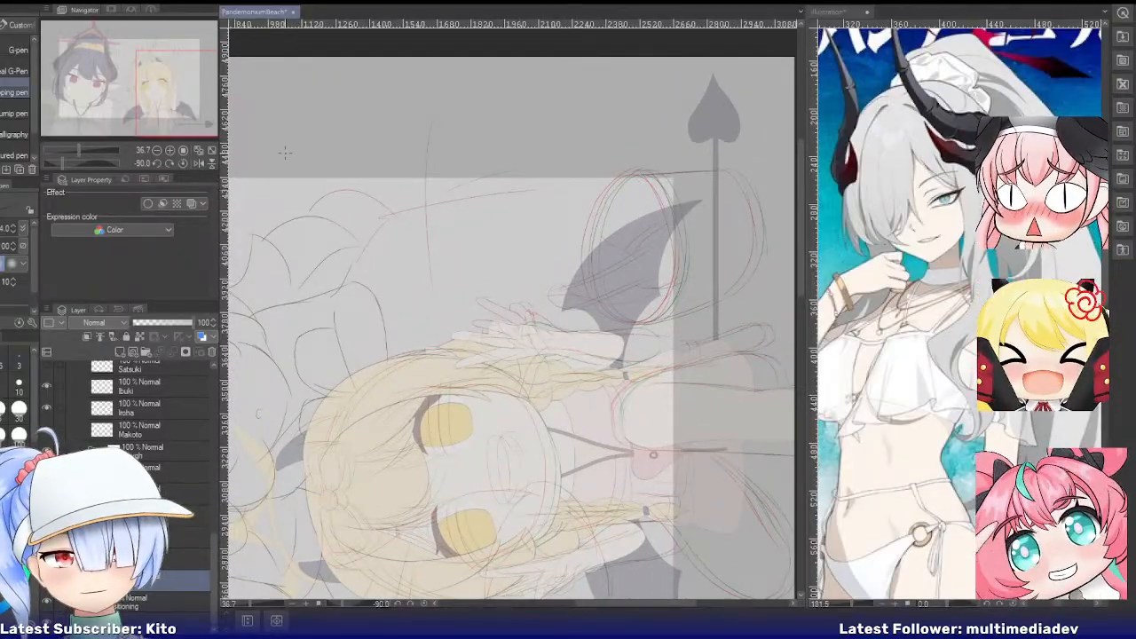
Lasso the crossed guide lines beside the blonde character, adjust their placement with a free transform, and deselect them
click(177, 162)
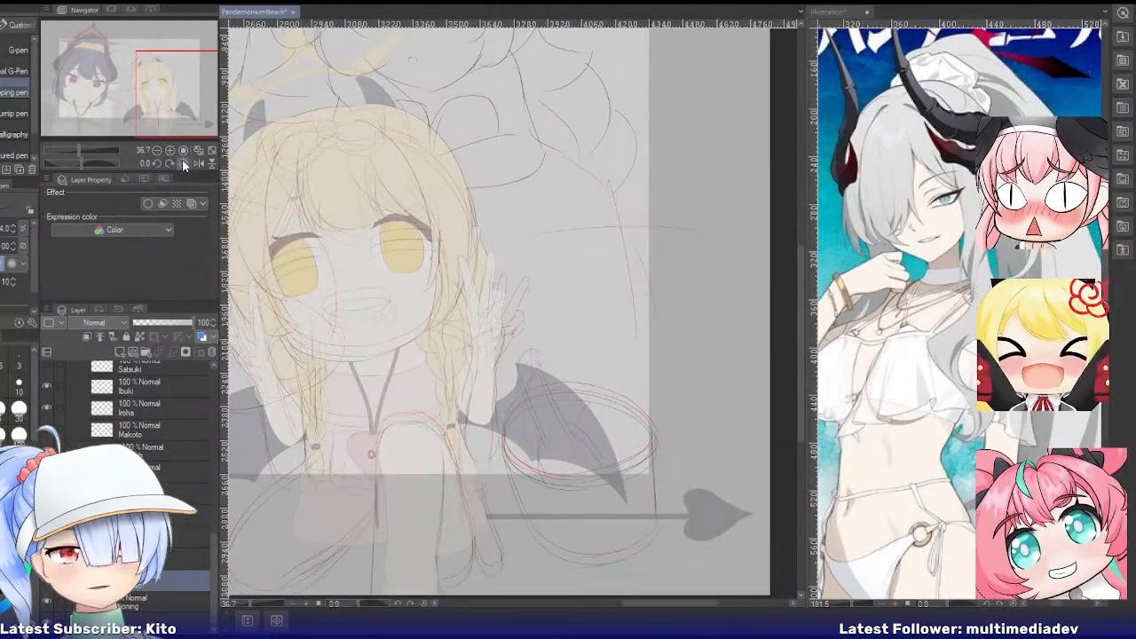
scroll(513, 215, down, 2)
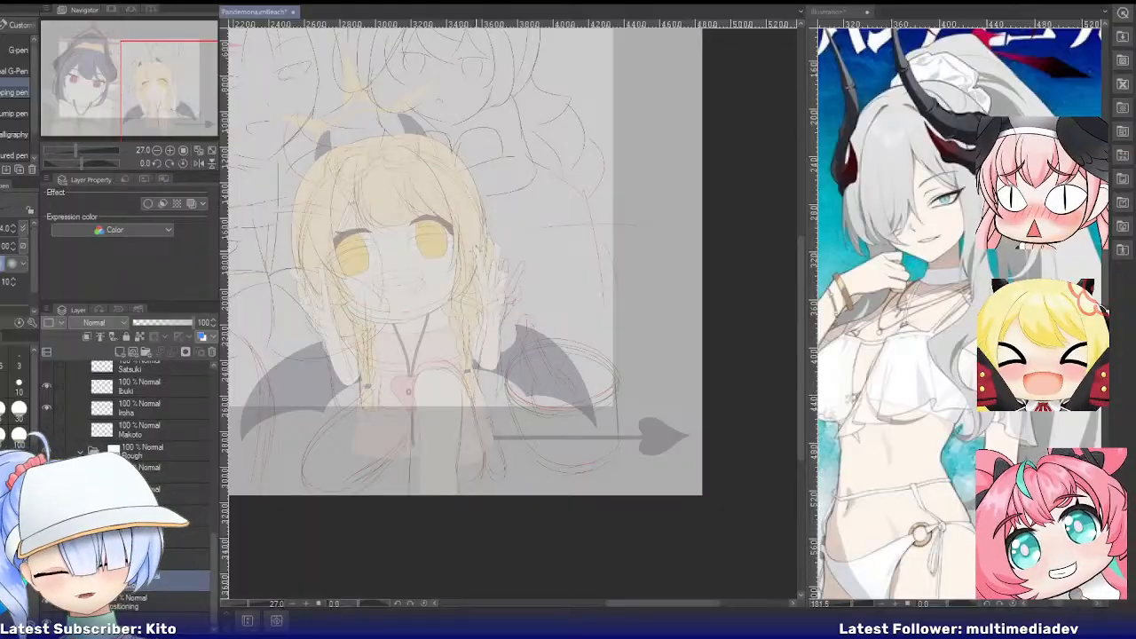
key(m)
mouse_move(506, 197)
mouse_down()
mouse_move(673, 188)
mouse_move(611, 272)
mouse_up()
key(ctrl+t)
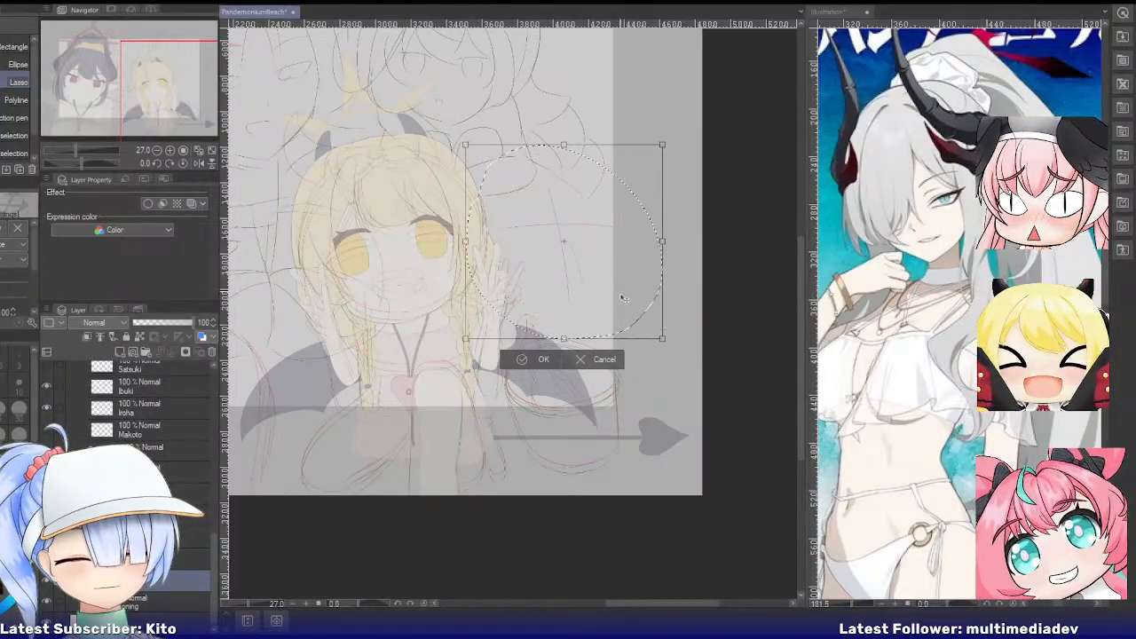
click(518, 360)
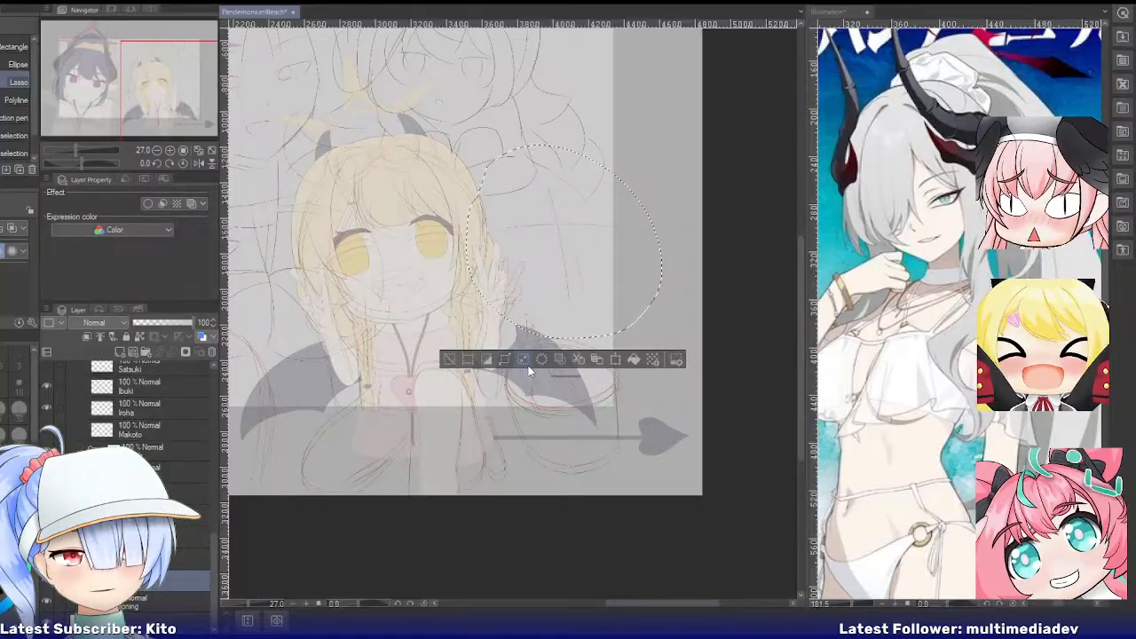
click(450, 360)
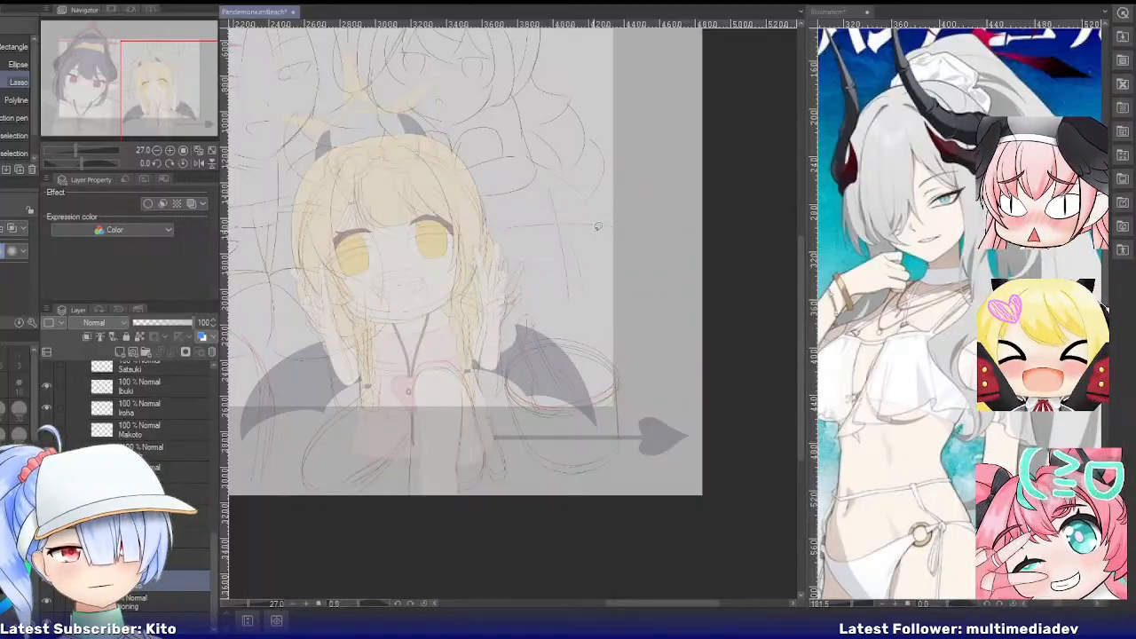
key(p)
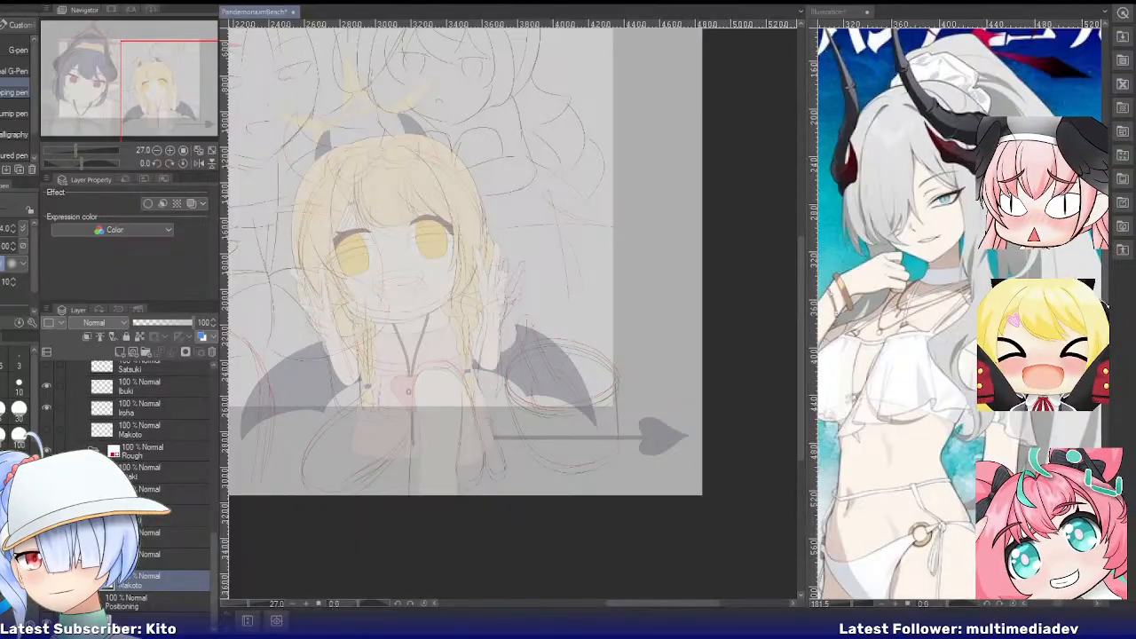
Bring up the body-pose sheet and the flowing-hair tutorial page as references, and enlarge the hair page to 100%
click(839, 11)
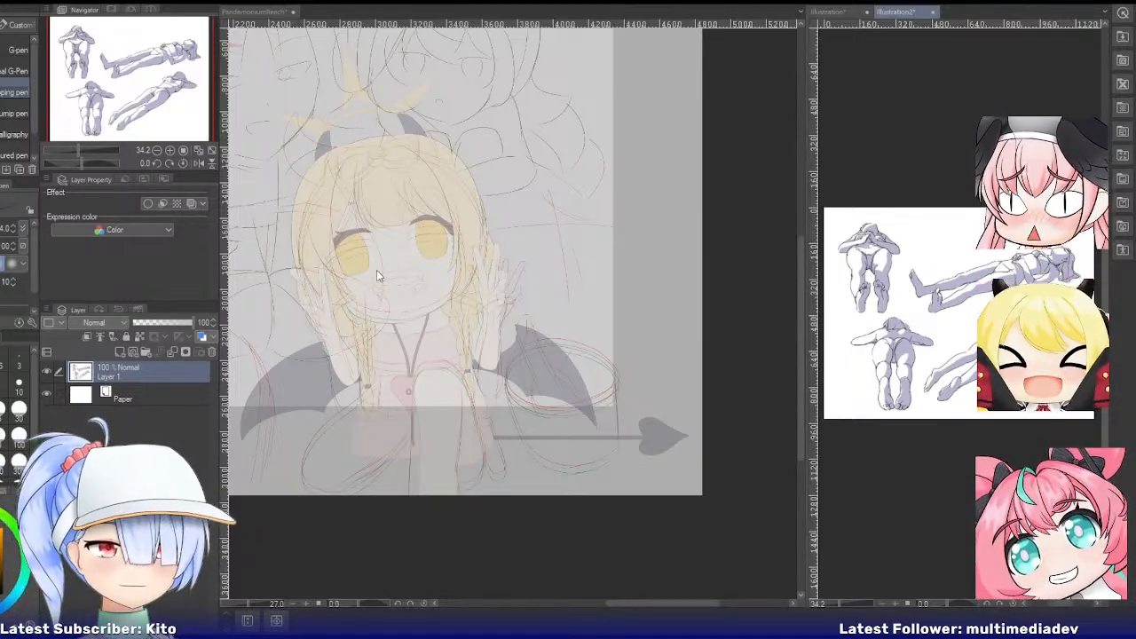
scroll(1085, 250, up, 5)
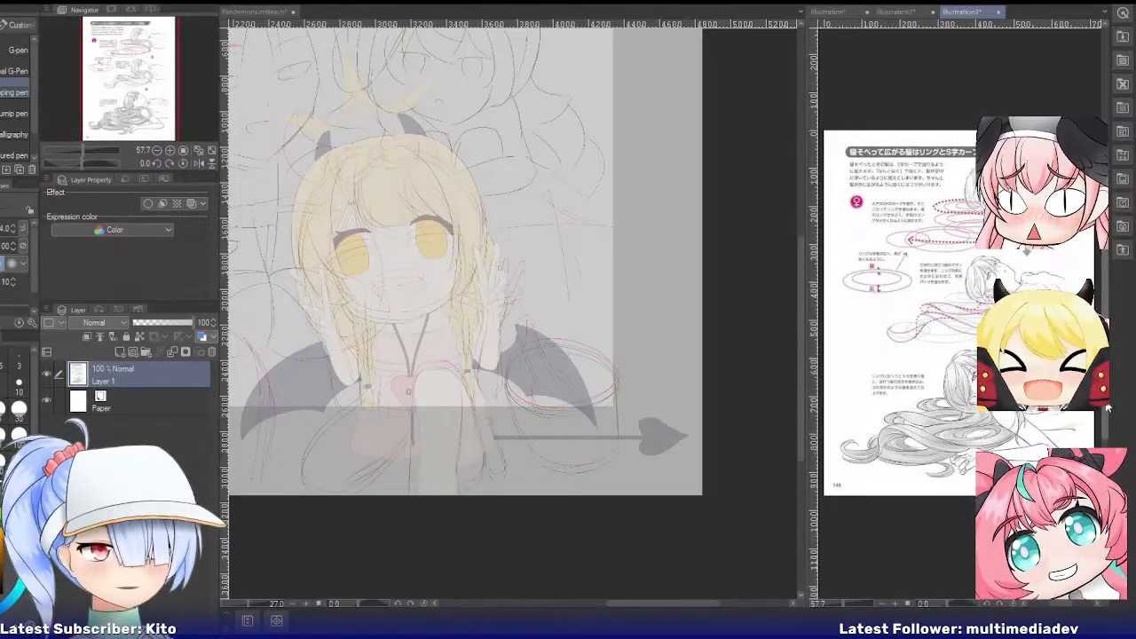
scroll(1107, 408, up, 2)
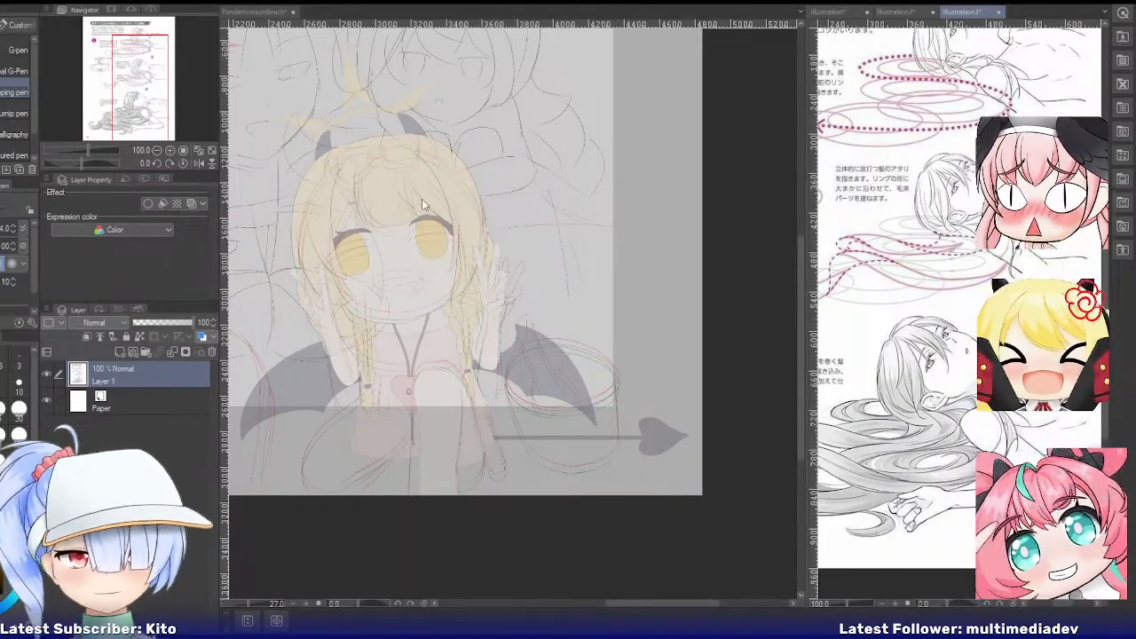
Erase the crossed guide lines beside the blonde character in PandemoniumBeach, working with the canvas turned sideways and mirrored
click(382, 182)
key(r)
drag(520, 166, 351, 300)
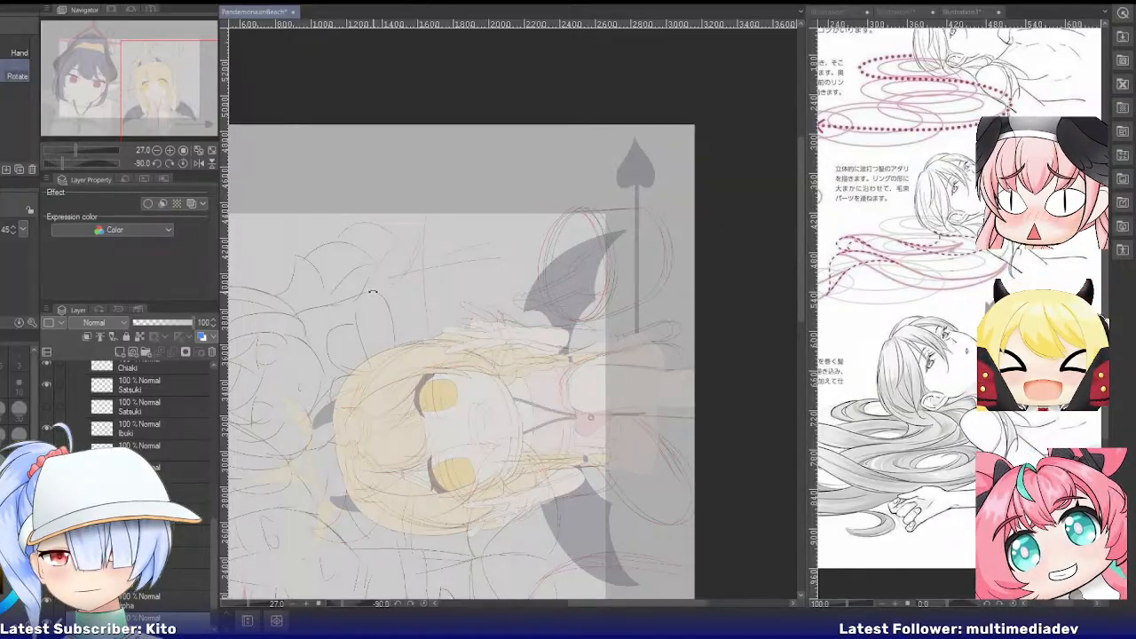
scroll(373, 291, down, 1)
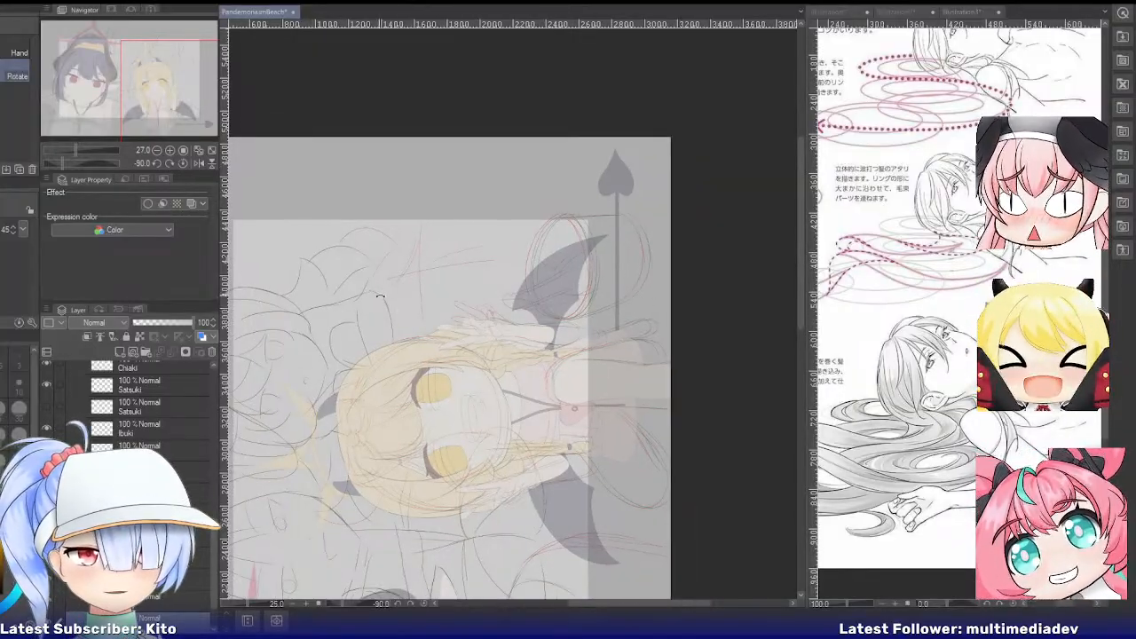
scroll(418, 318, up, 6)
scroll(418, 319, up, 1)
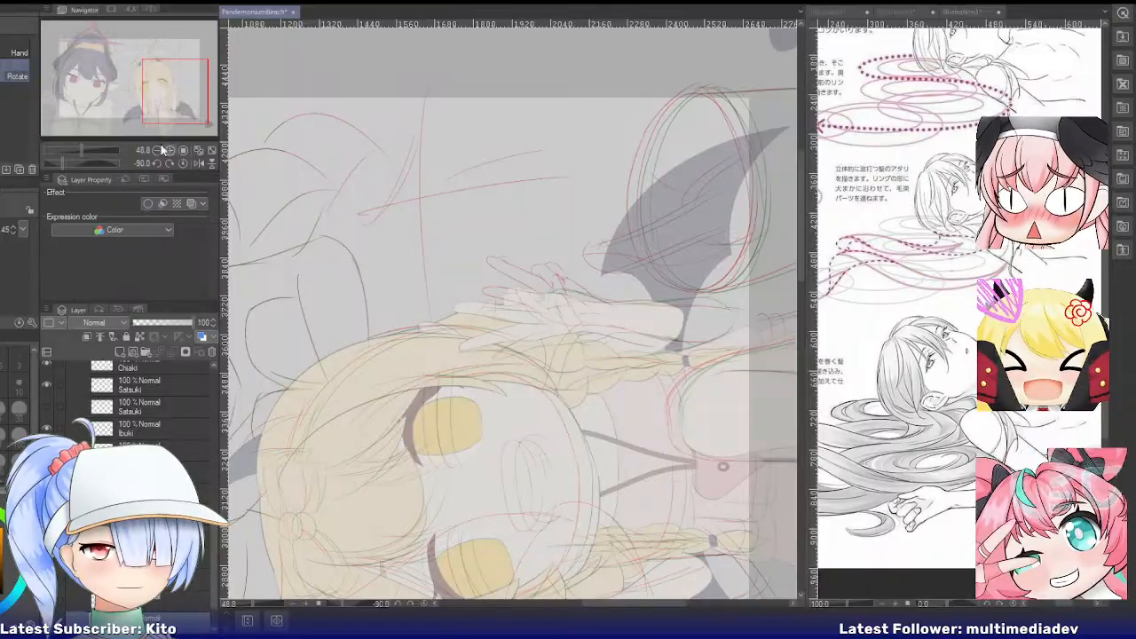
click(199, 165)
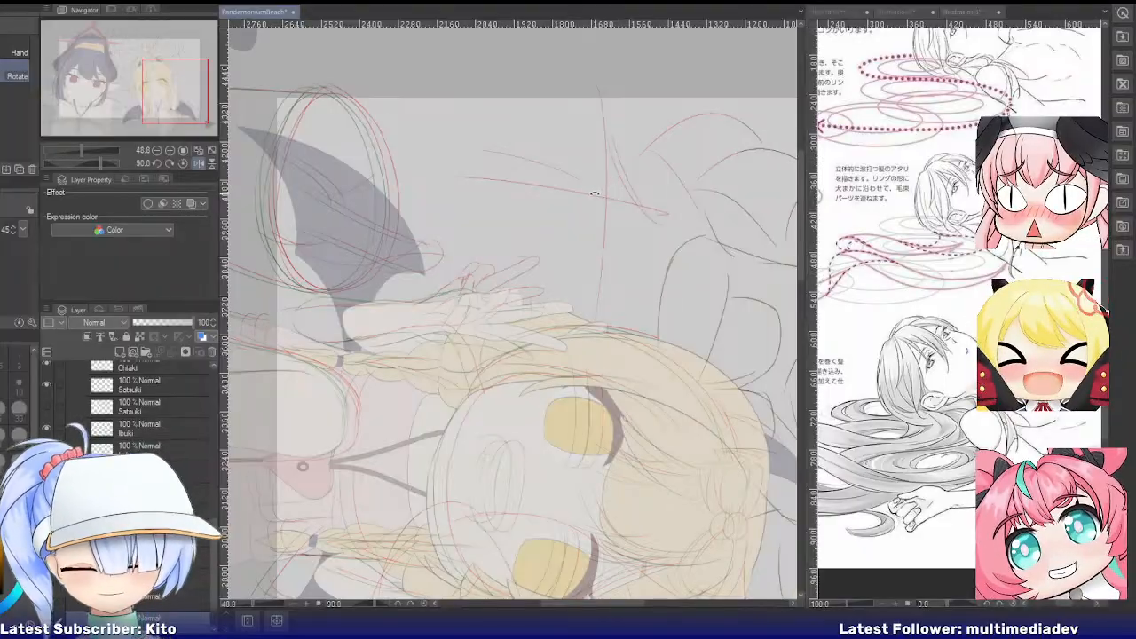
key(p)
key(e)
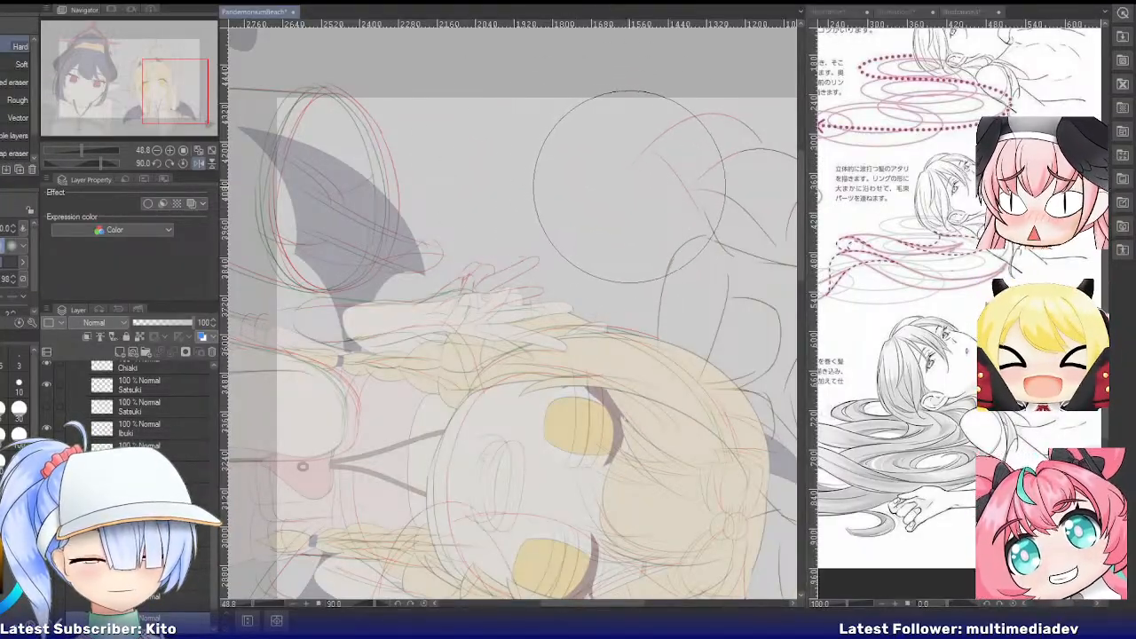
key(p)
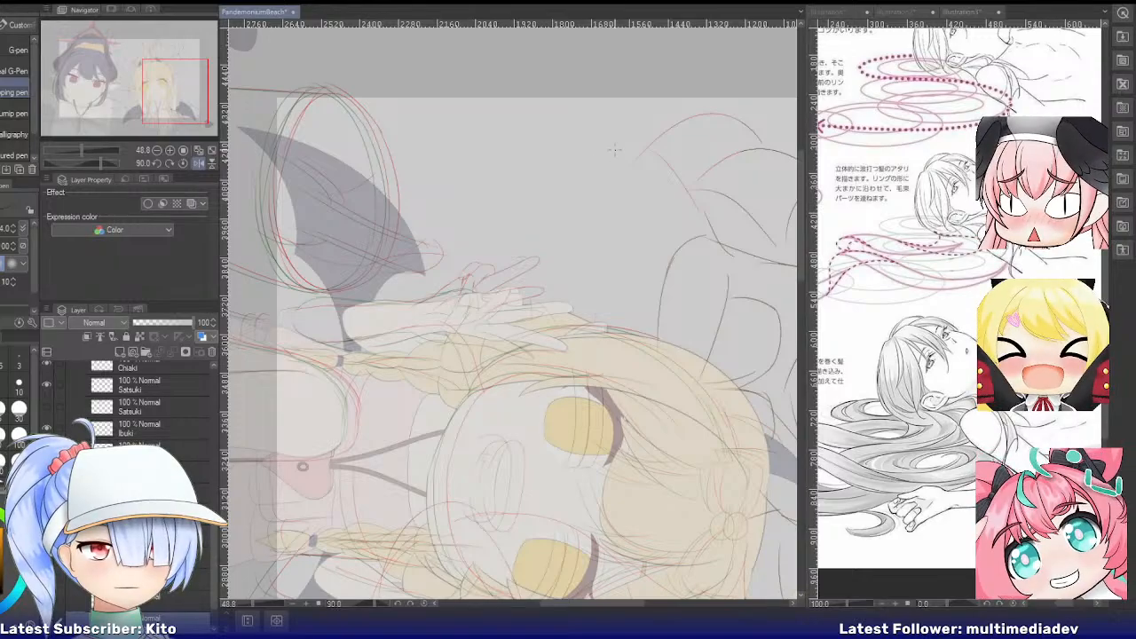
Sketch a shallow arc with short curves meeting it in the cleared space, and check them with the canvas upright and unmirrored
drag(625, 142, 517, 169)
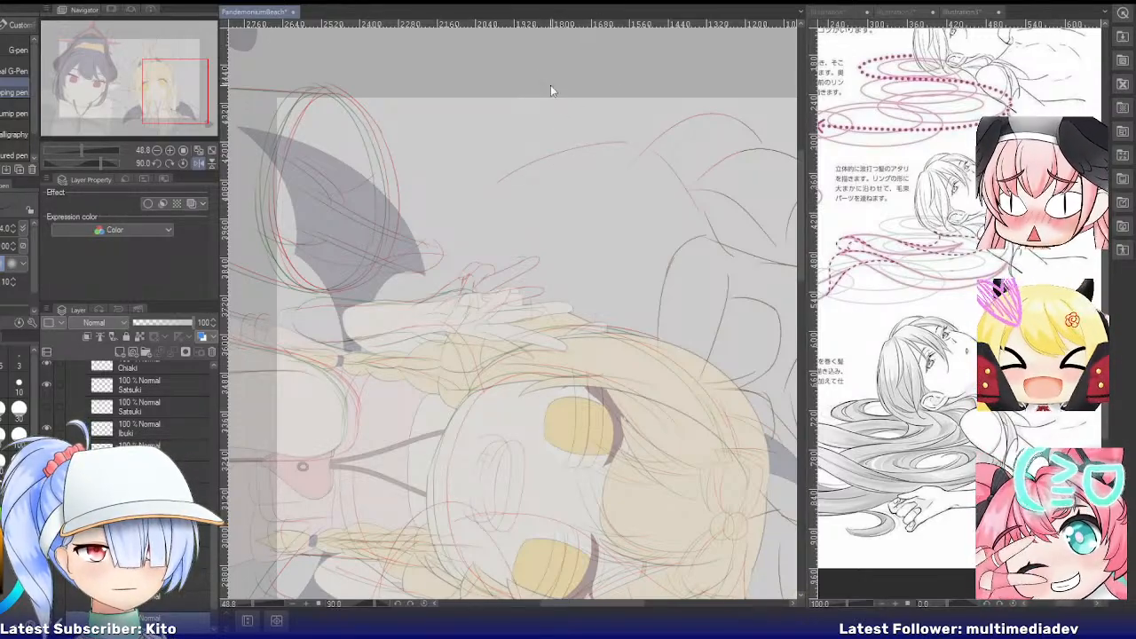
drag(521, 80, 587, 138)
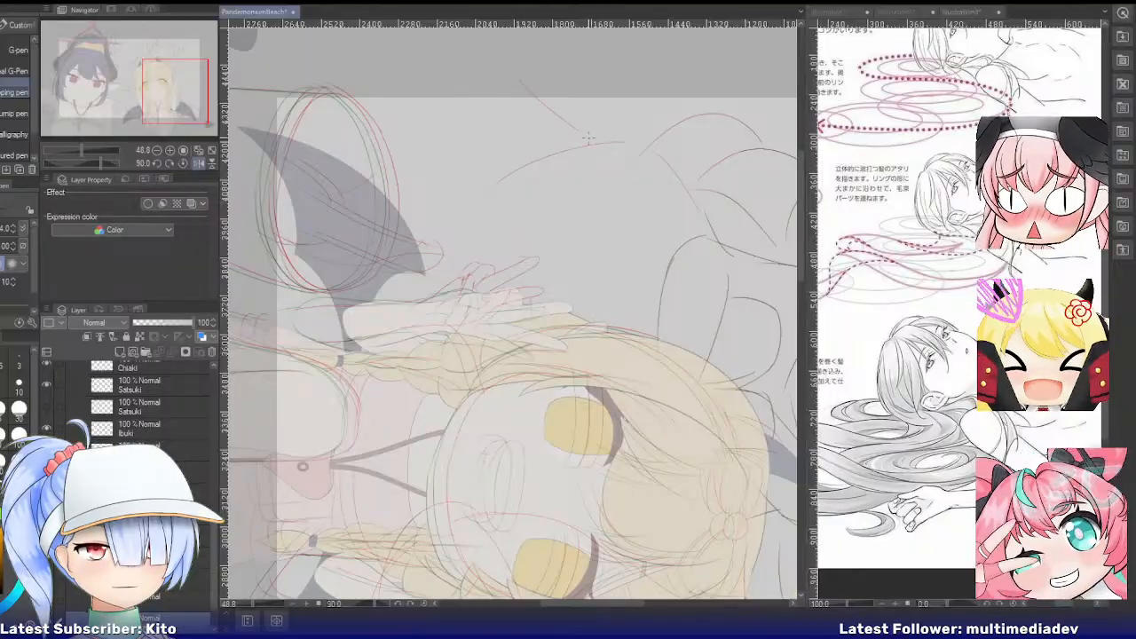
key(ctrl+z)
drag(531, 92, 595, 148)
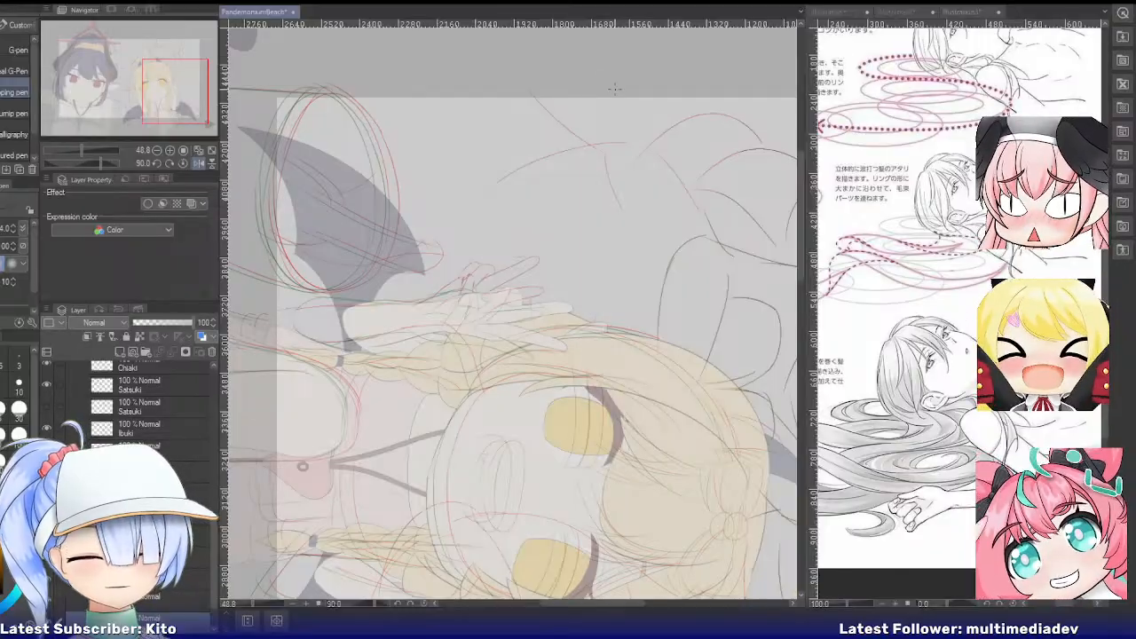
click(183, 163)
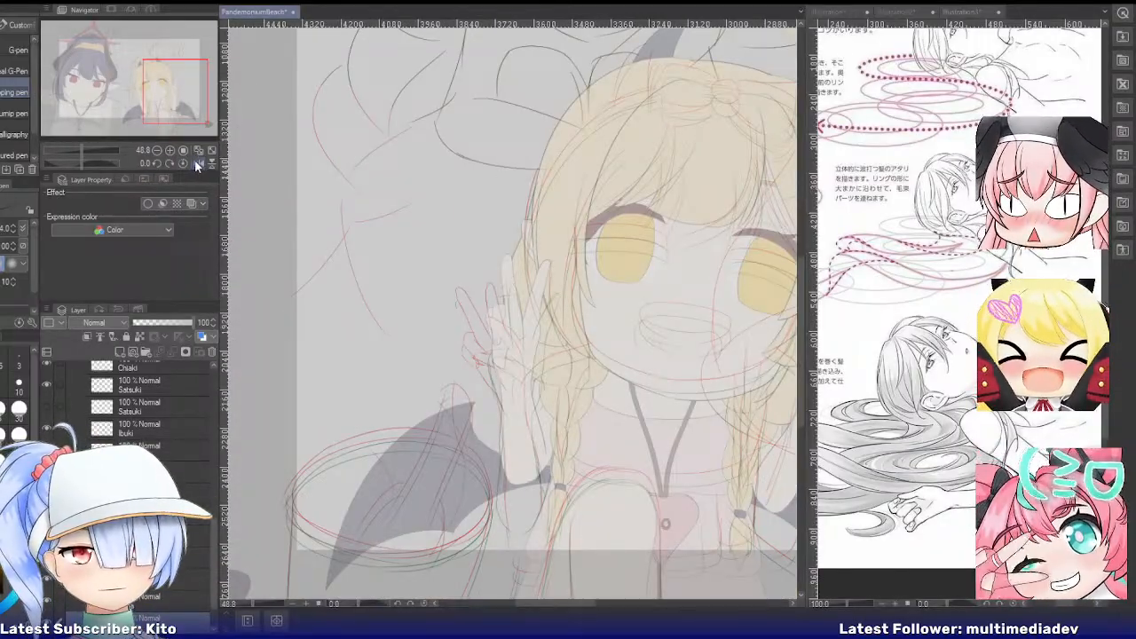
click(199, 165)
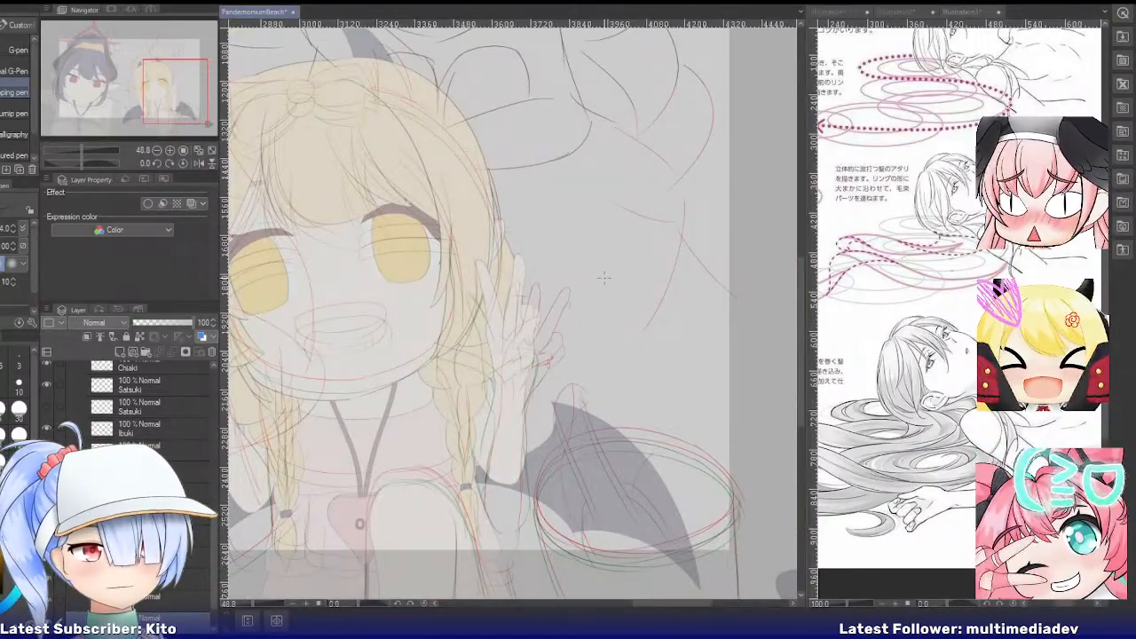
scroll(587, 282, down, 1)
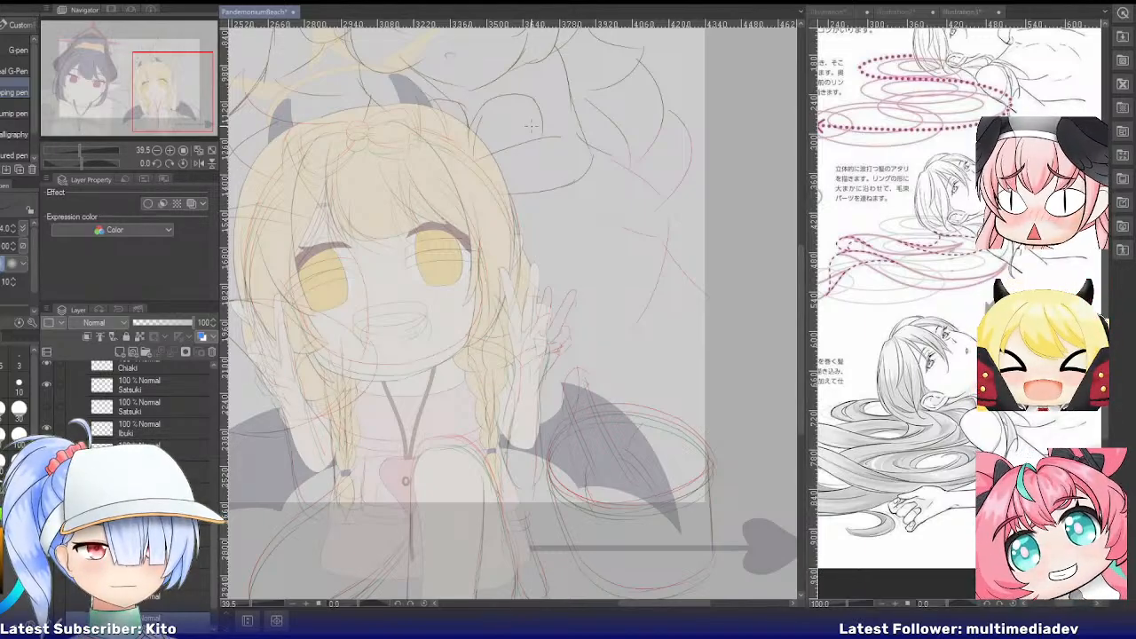
Turn the illustration canvas to -90°, and rotate and mirror the hair reference page so it sits at -90°
key(r)
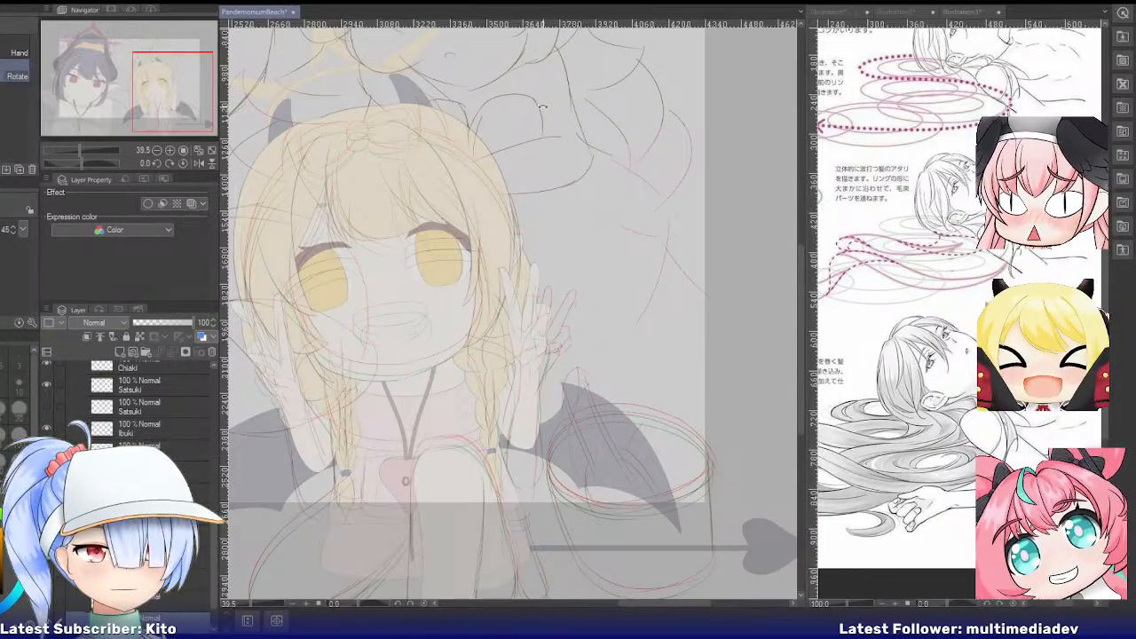
drag(531, 126, 412, 314)
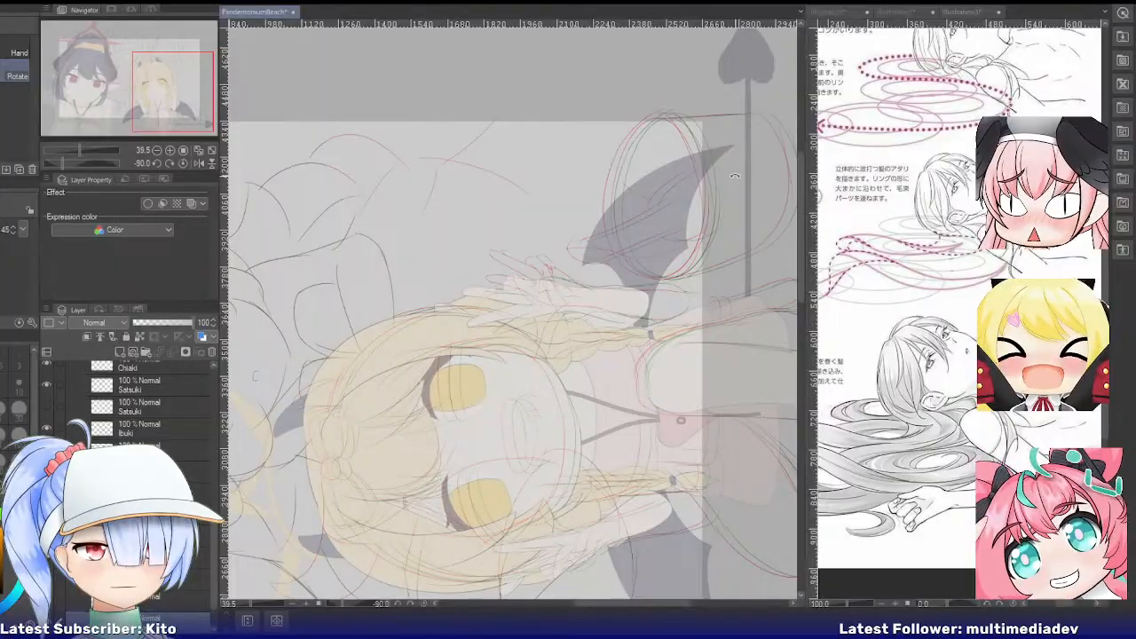
click(953, 14)
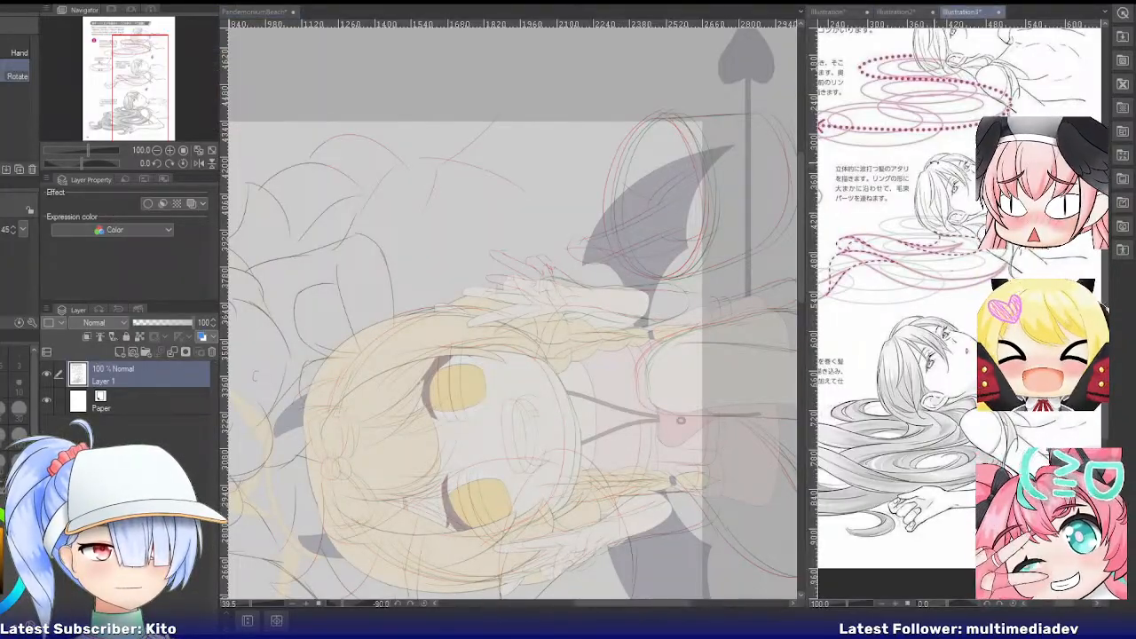
drag(893, 85, 1035, 258)
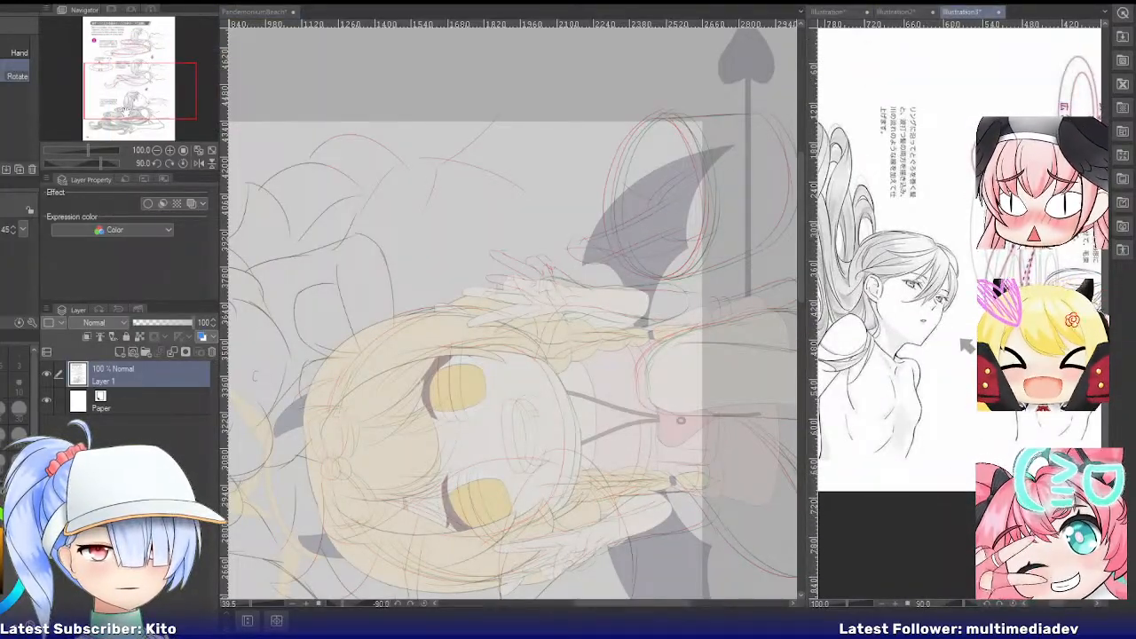
click(199, 165)
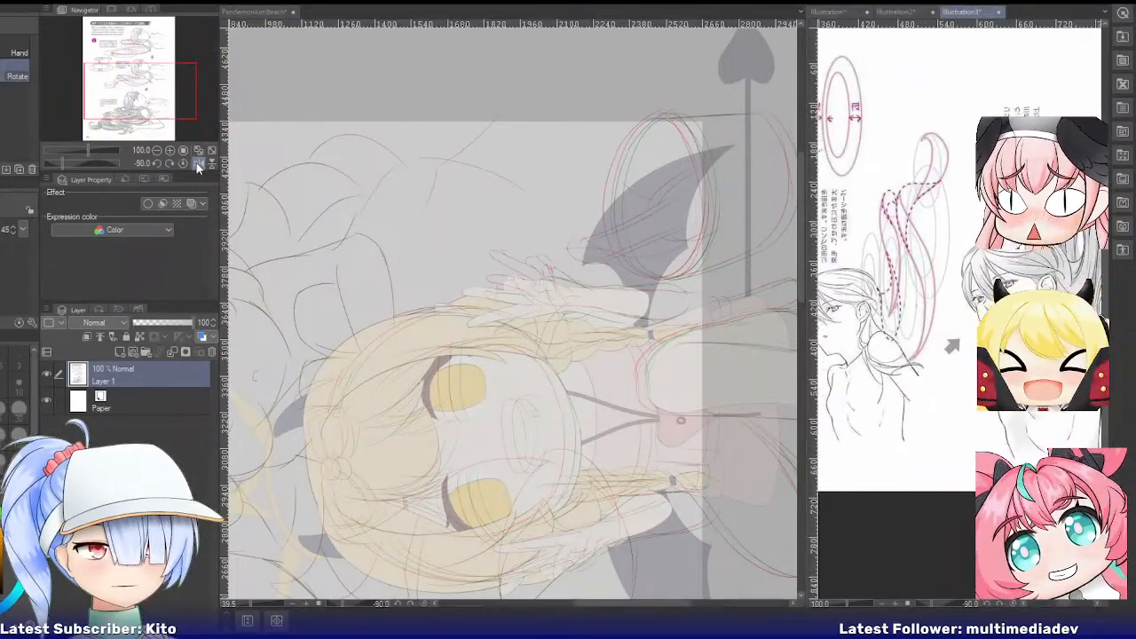
Erase the trial arc and its crossing curves above the blonde character's hand in PandemoniumBeach
click(244, 13)
scroll(521, 177, up, 1)
scroll(521, 177, up, 1)
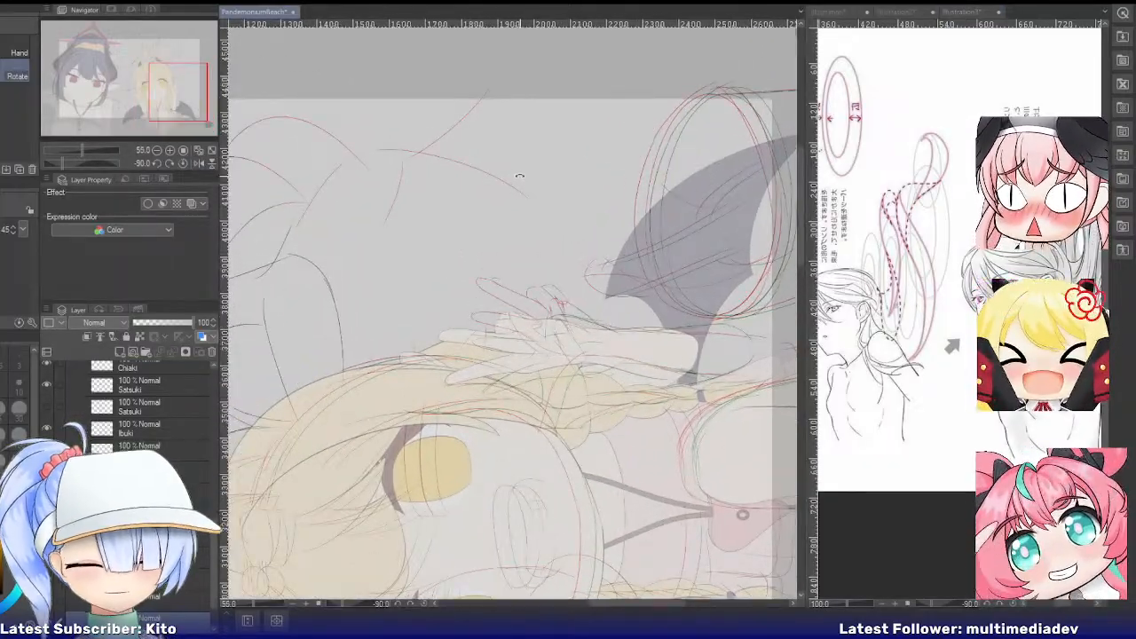
key(e)
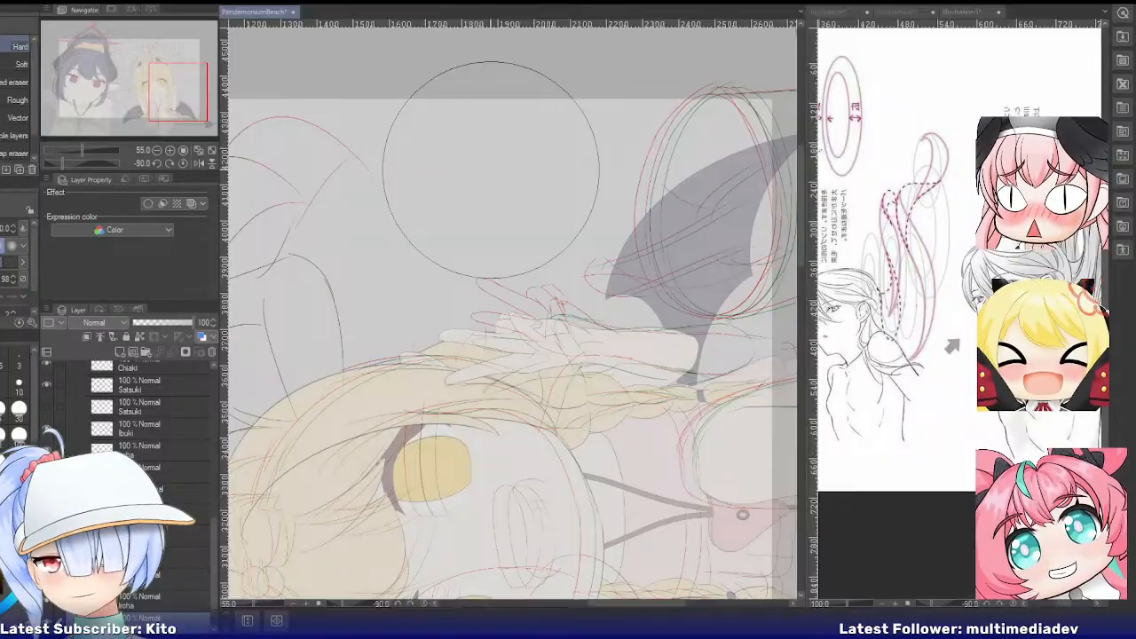
key(p)
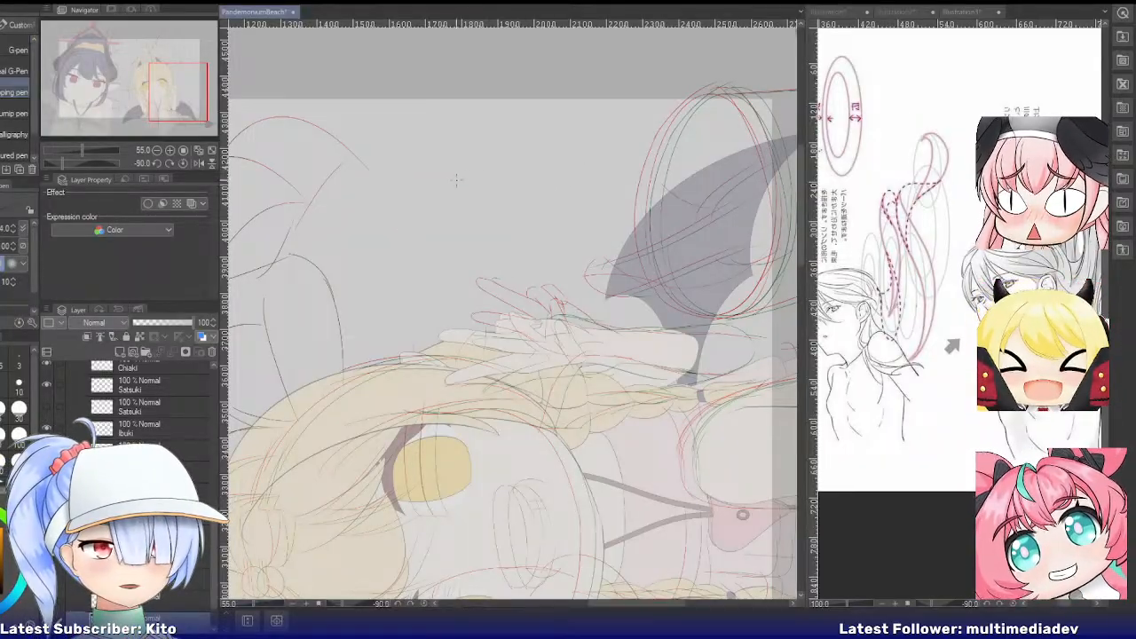
Sketch a long shallow arc above the blonde character's hand and a bent curve running through its near end
drag(399, 177, 536, 137)
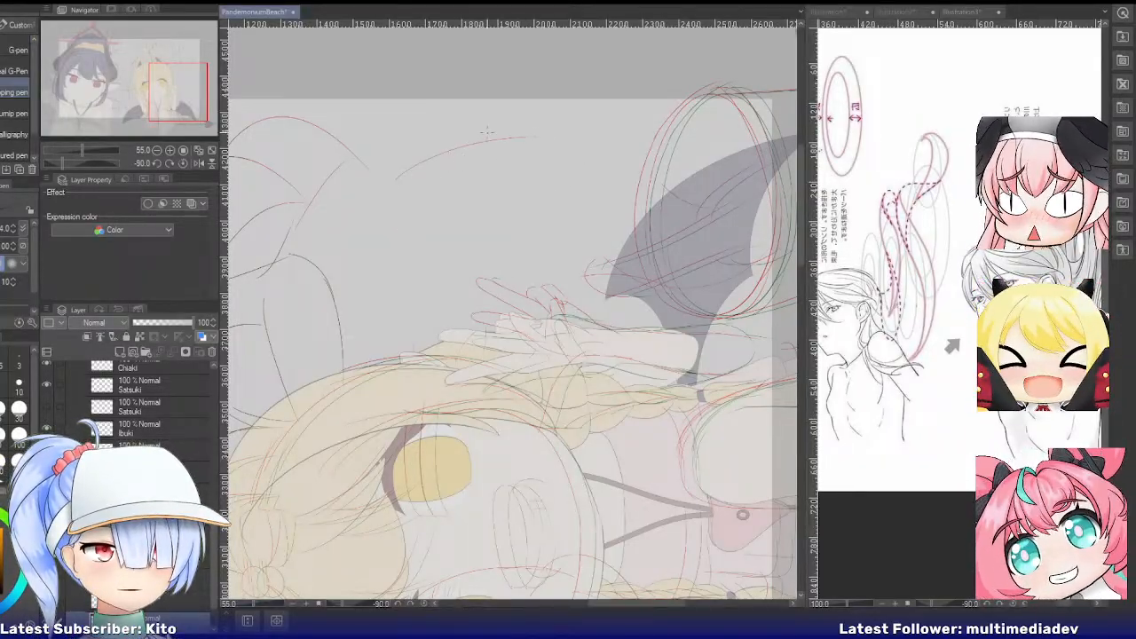
drag(448, 86, 437, 159)
key(ctrl+z)
drag(443, 74, 428, 157)
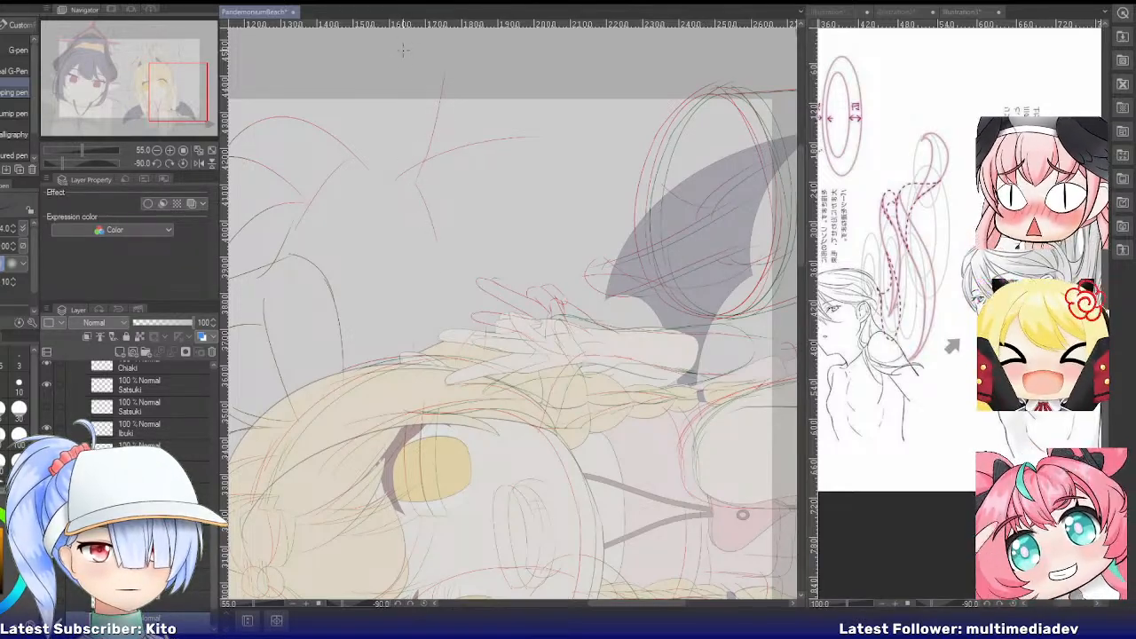
Sketch the upper part of a second, outward-bowed curve beside the bent one, redrawing the stroke until its shape fits
drag(389, 78, 381, 156)
key(ctrl+z)
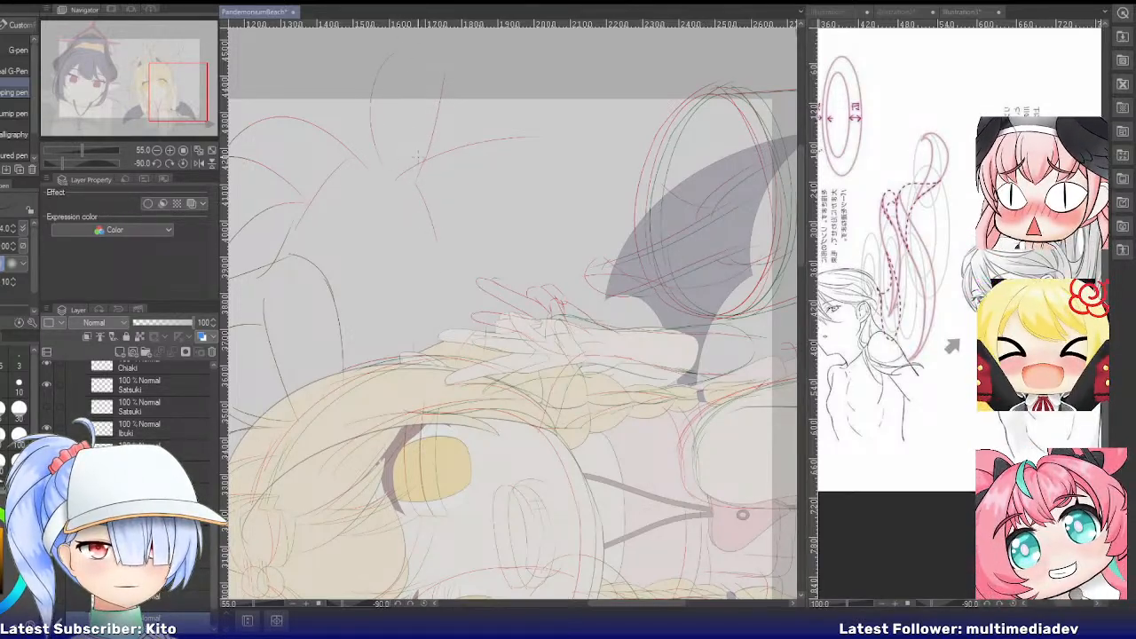
key(ctrl+z)
drag(402, 49, 389, 163)
key(ctrl+z)
mouse_move(428, 44)
mouse_down()
mouse_move(394, 195)
mouse_move(392, 185)
mouse_move(413, 225)
mouse_up()
key(ctrl+z)
key(ctrl+z)
Extend the second curve down toward the blonde character's hand, alongside the bent curve, retrying the stroke several times
drag(396, 167, 401, 214)
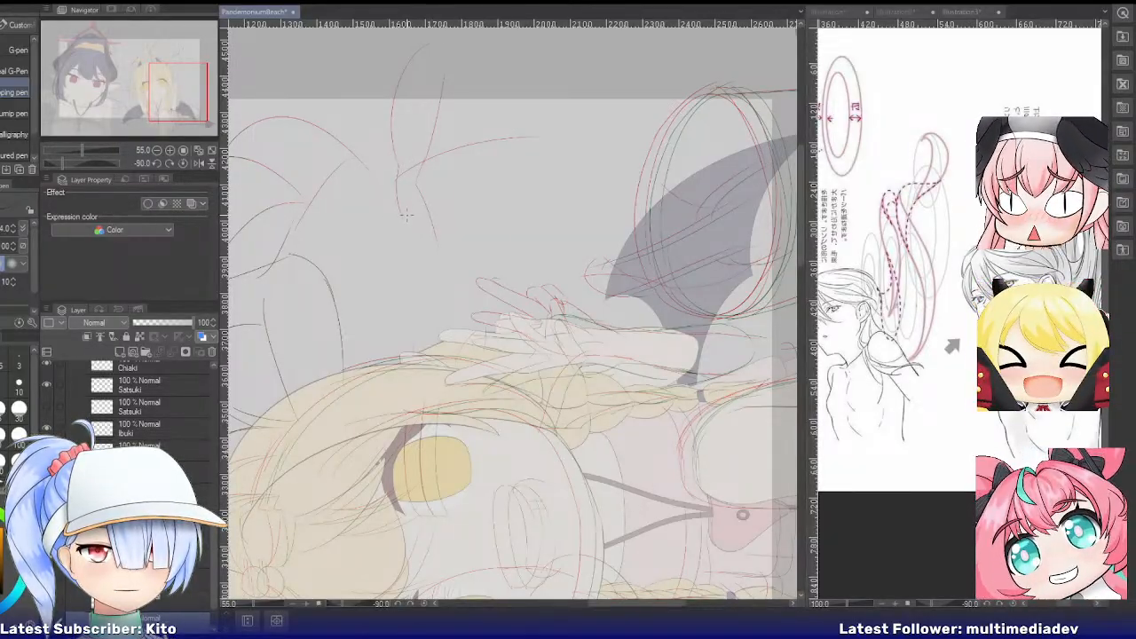
key(ctrl+z)
drag(398, 169, 411, 234)
key(ctrl+z)
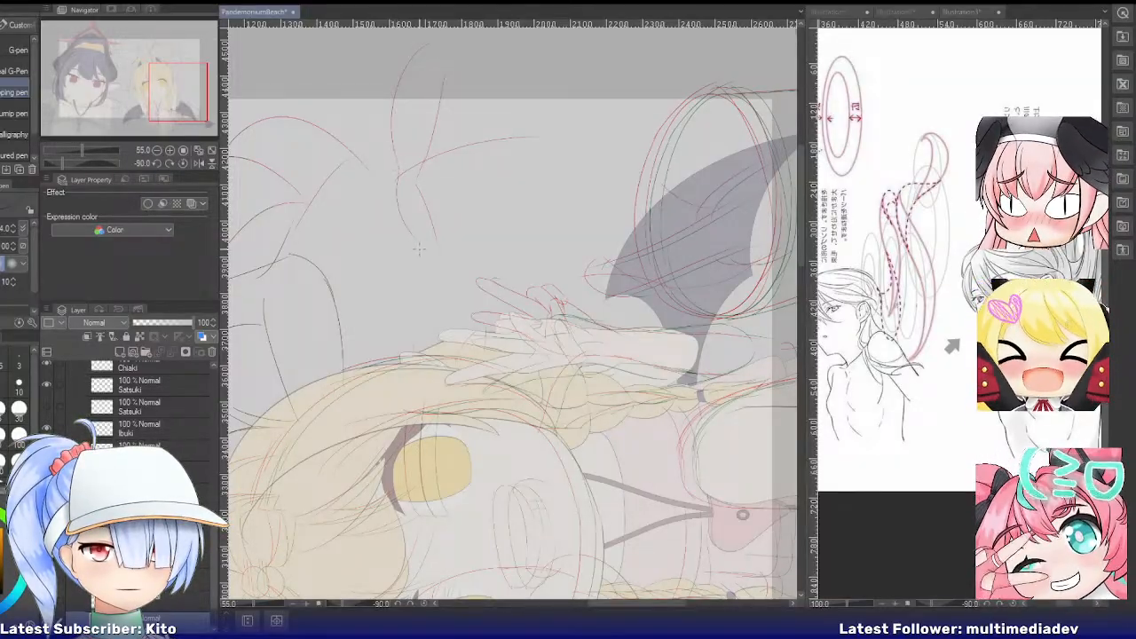
key(ctrl+z)
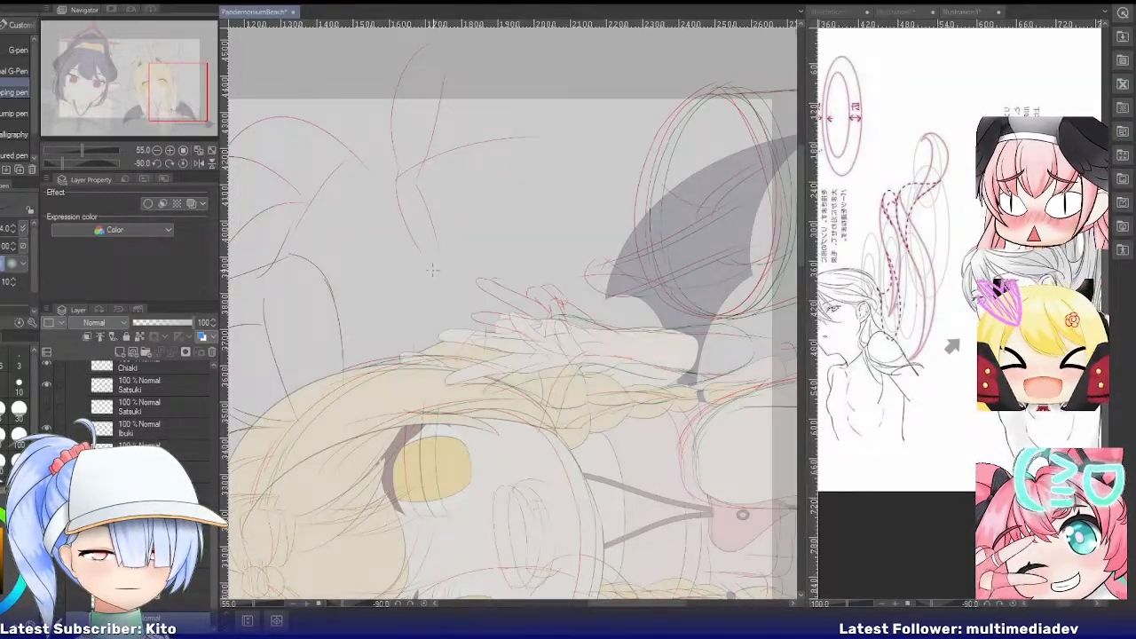
Extend the face's outer curve down toward the blonde character's hand and sketch a short curve for the far side of the face, retrying it once
drag(398, 188, 418, 247)
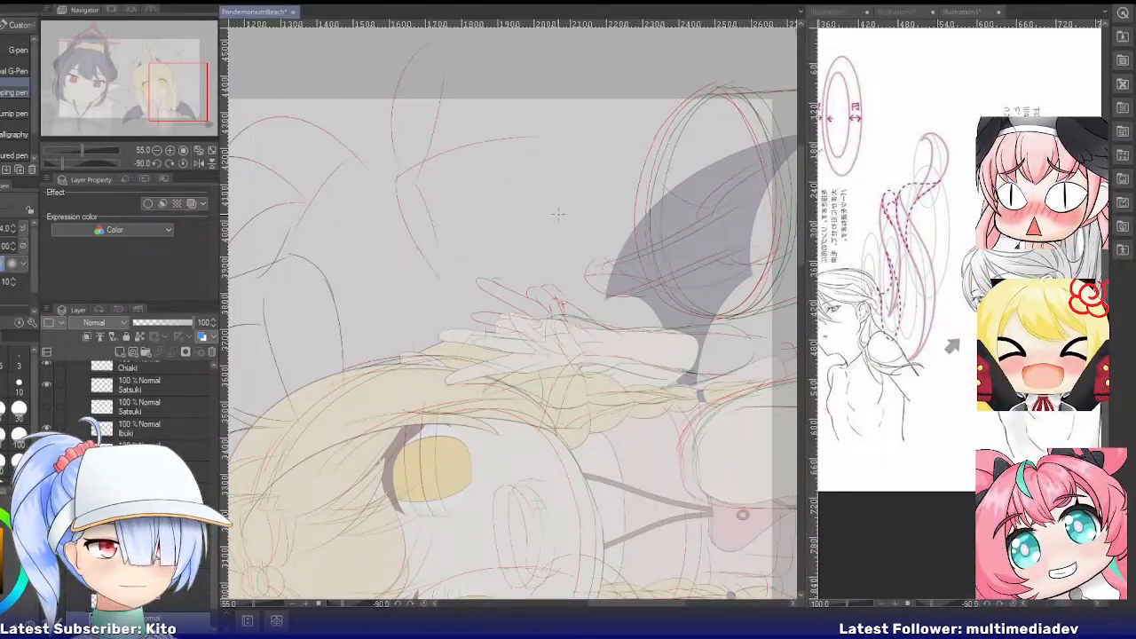
drag(567, 178, 492, 270)
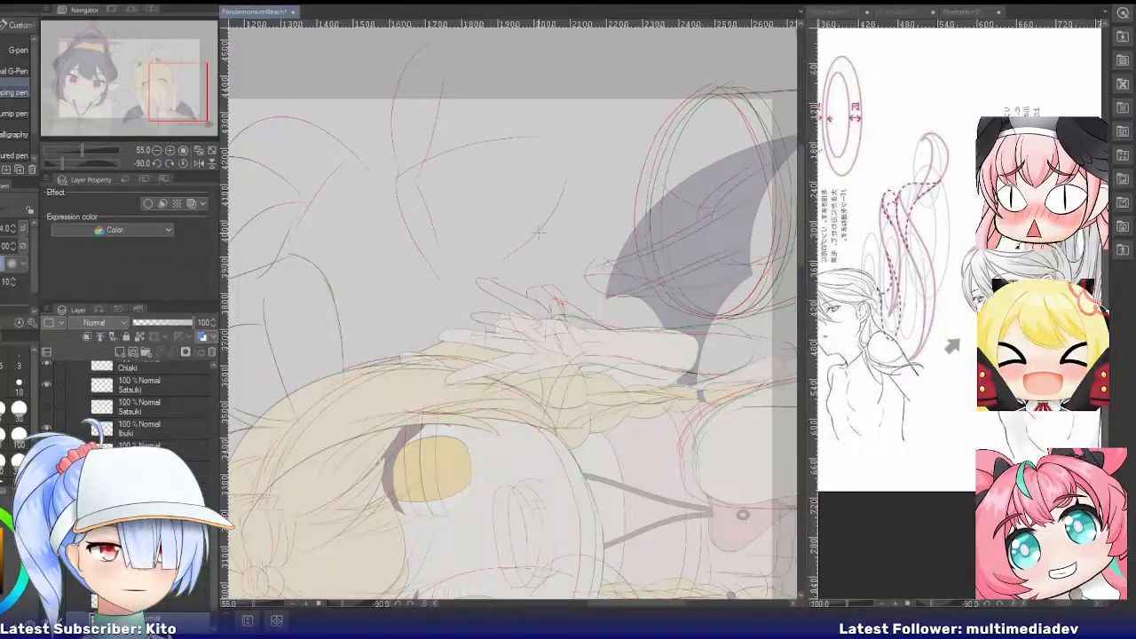
key(ctrl+z)
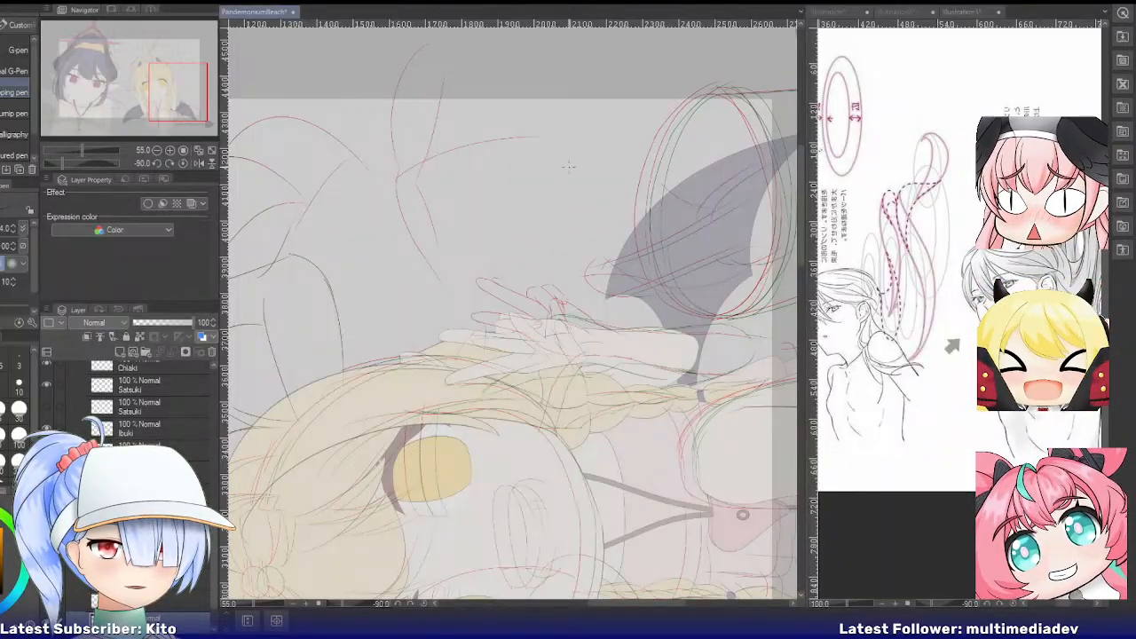
drag(568, 176, 537, 238)
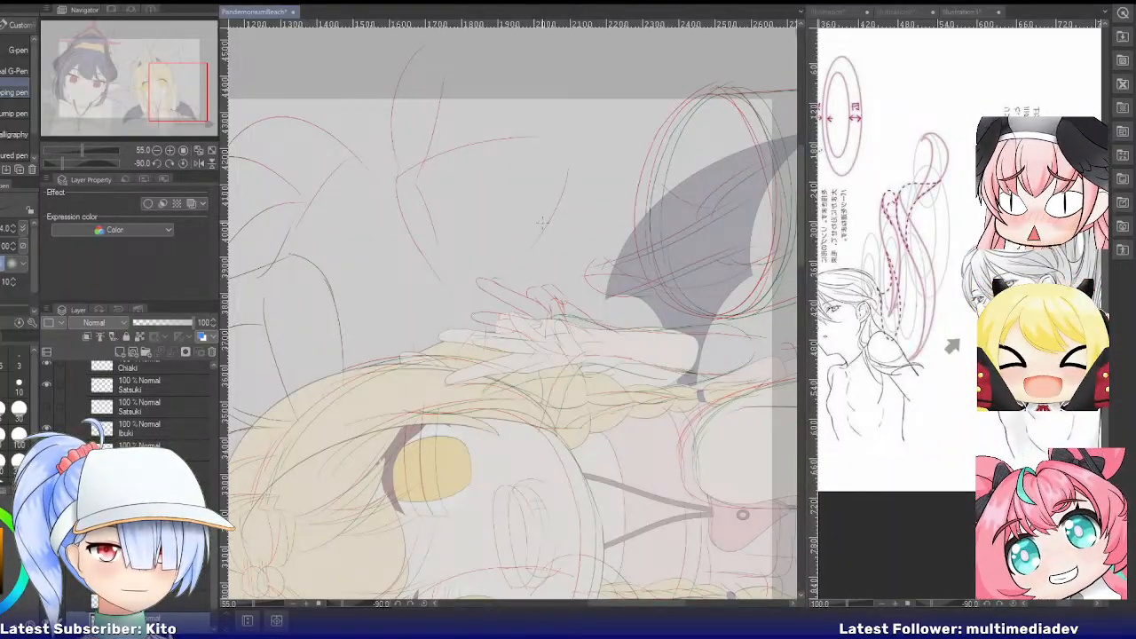
Sketch an inner arc for the top of the head and a large front arc sweeping down to the bent face curve, retrying the front stroke
scroll(528, 238, down, 3)
scroll(546, 143, up, 2)
scroll(546, 142, up, 1)
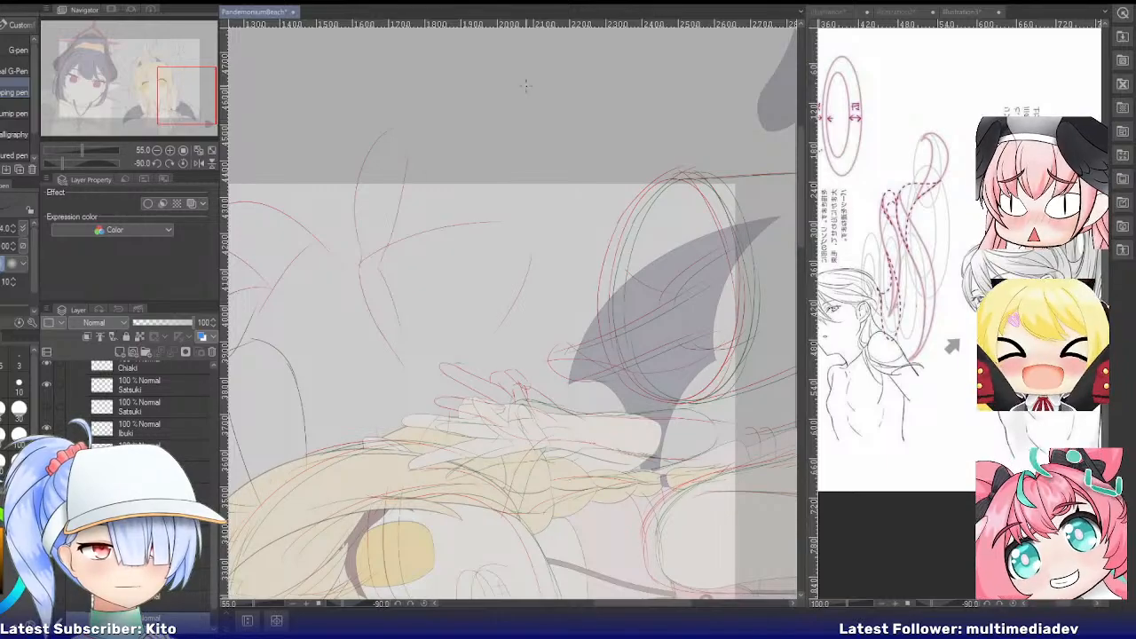
mouse_move(447, 89)
mouse_down()
mouse_move(531, 196)
mouse_move(530, 214)
mouse_move(529, 185)
mouse_up()
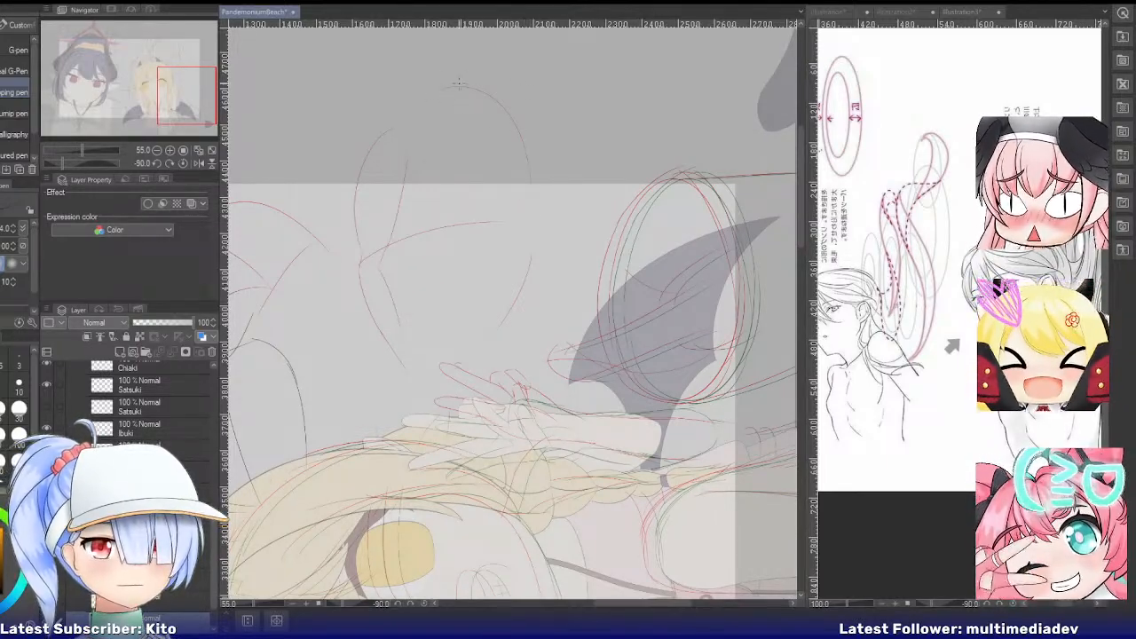
drag(459, 71, 362, 222)
key(ctrl+z)
mouse_move(465, 65)
mouse_down()
mouse_move(362, 222)
mouse_move(360, 255)
mouse_up()
key(ctrl+z)
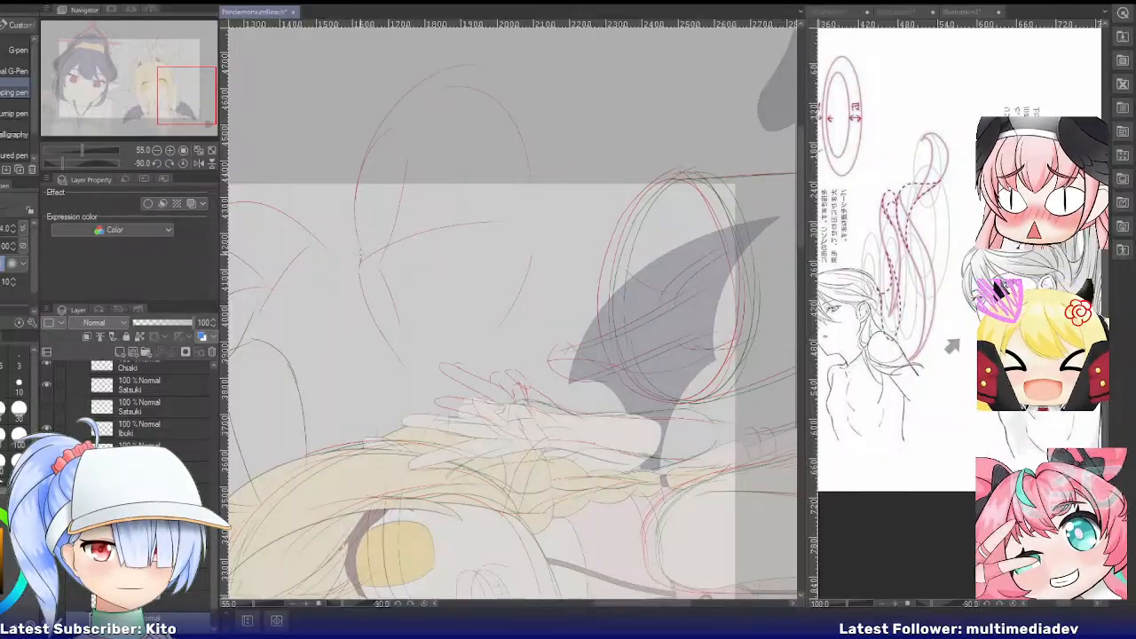
Mirror the canvas view, sketch the wide arc over the crown toward the back of the head, and restore the view's orientation
click(198, 163)
drag(546, 60, 437, 222)
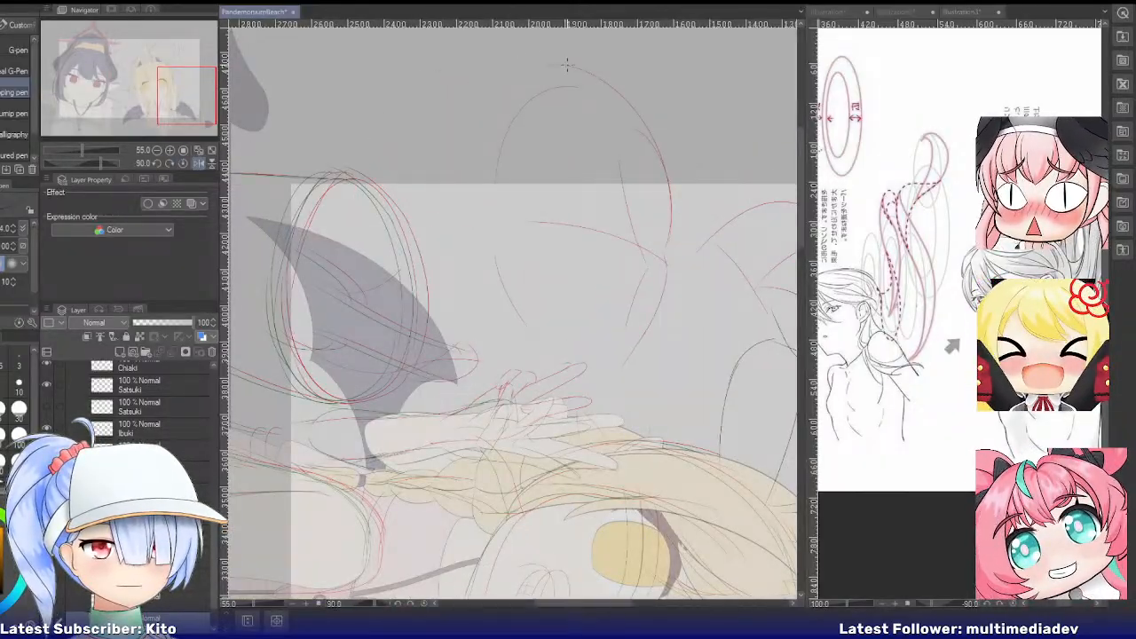
drag(567, 64, 405, 173)
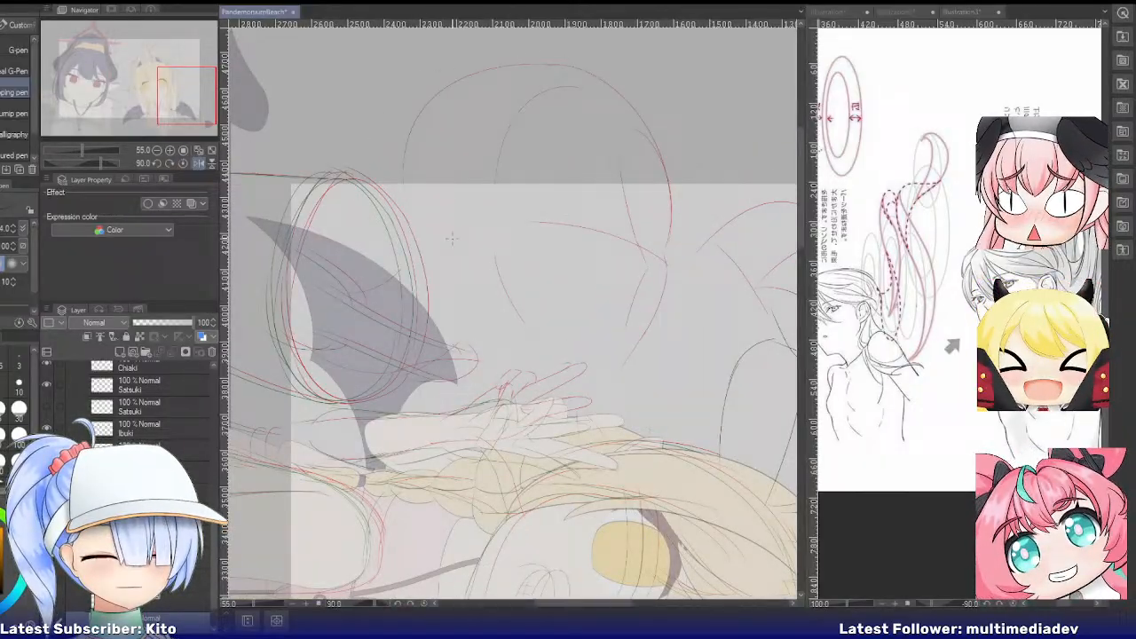
click(197, 162)
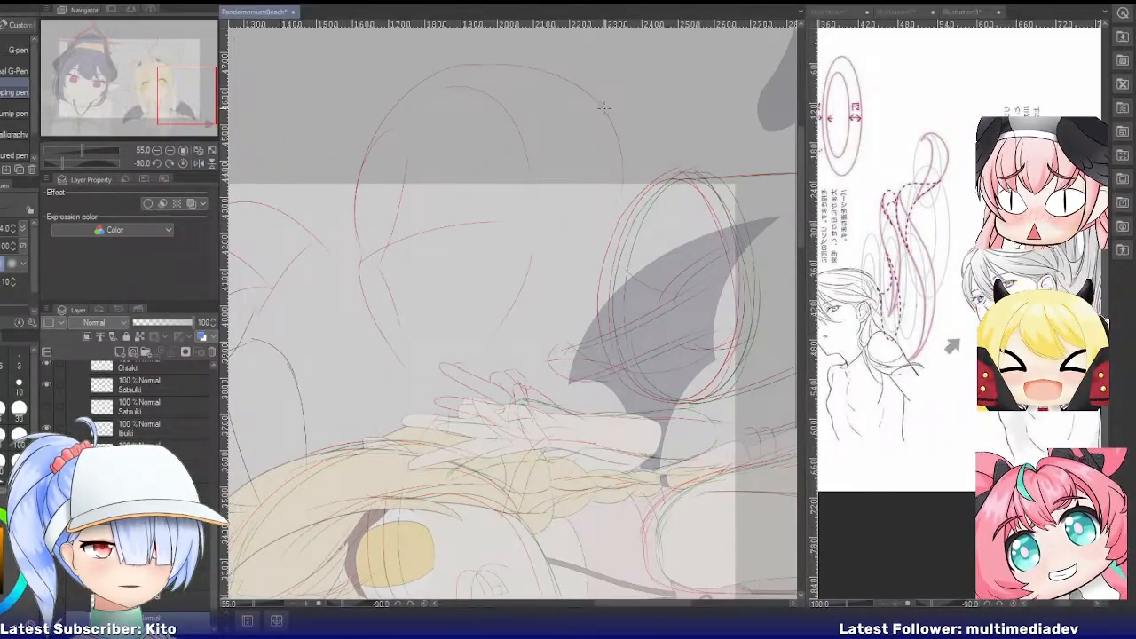
Continue the outer head arc down the back of the head and add the neck line toward the blonde character's hand
mouse_move(604, 108)
mouse_down()
mouse_move(621, 178)
mouse_move(593, 253)
mouse_move(524, 315)
mouse_up()
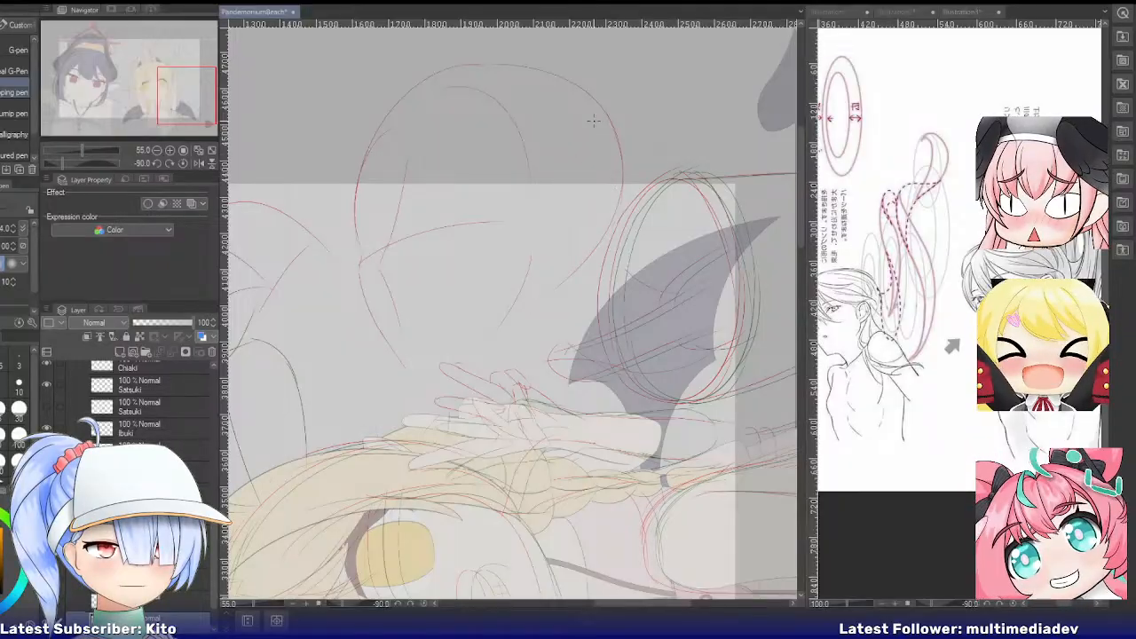
drag(620, 168, 515, 305)
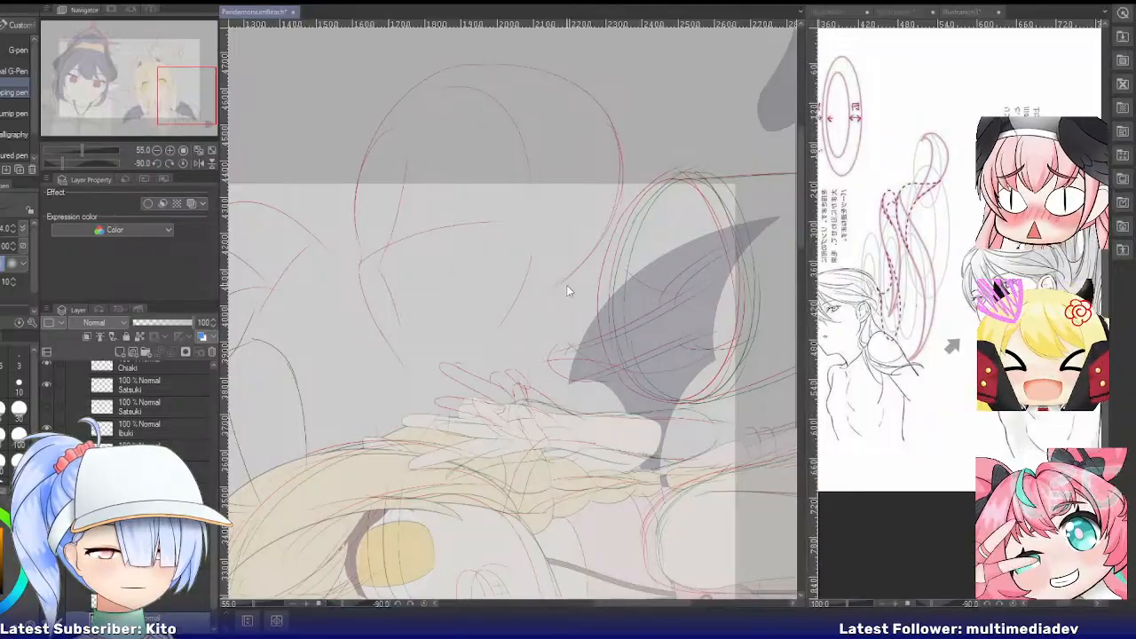
key(ctrl+z)
drag(558, 287, 536, 375)
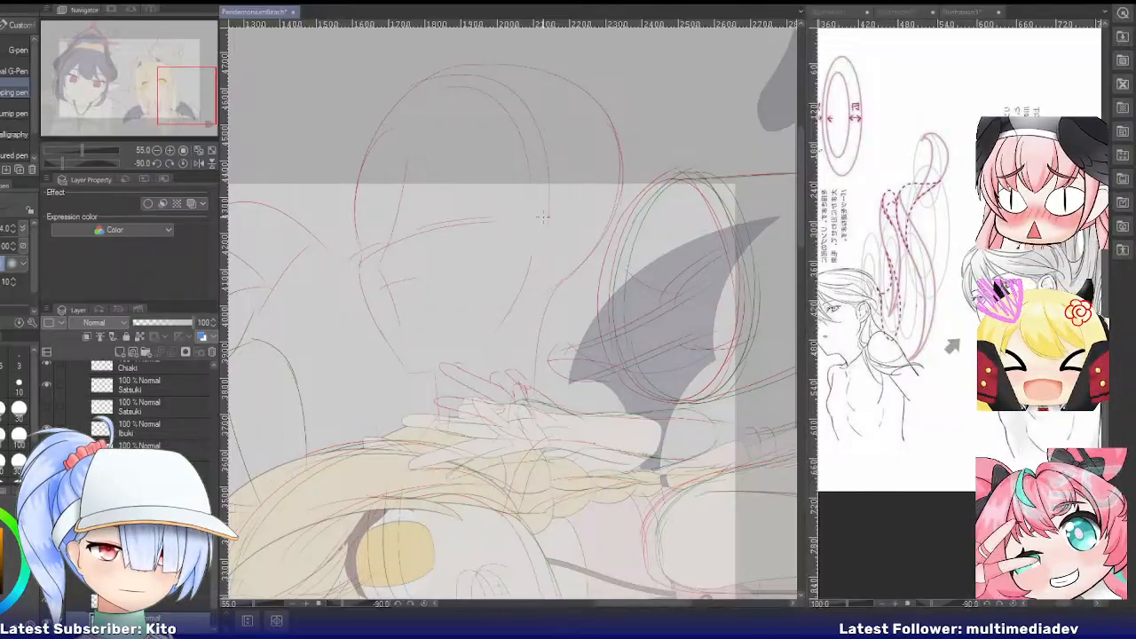
Reduce the eraser size and erase the smaller, redundant inner arc inside the head sketch
key(e)
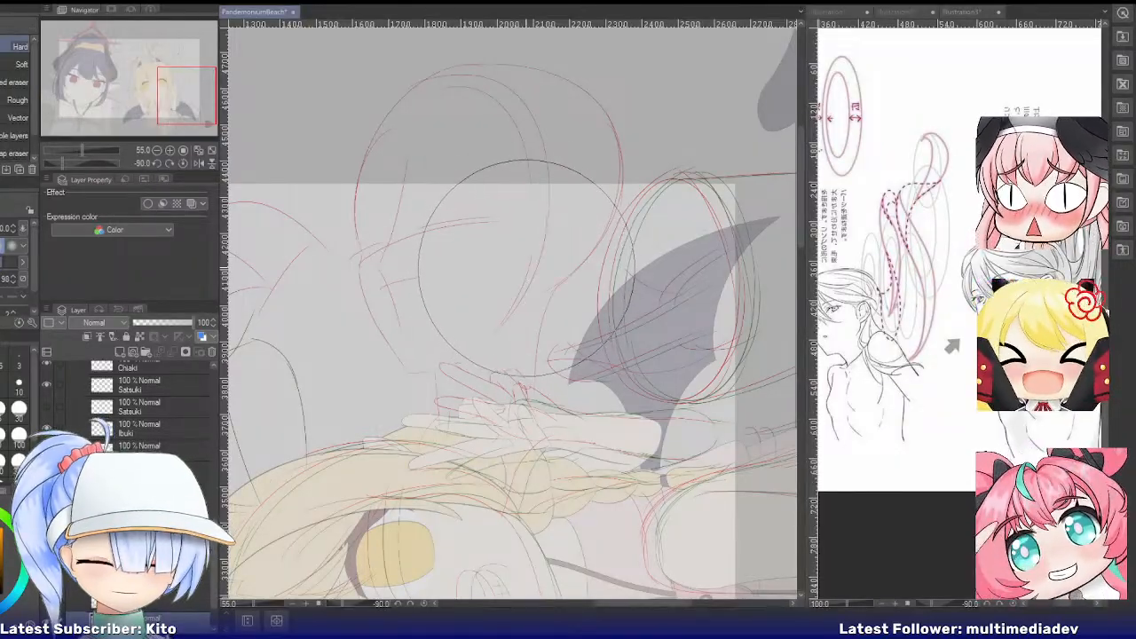
key(bracketleft)
key(bracketleft)
key(bracketleft)
key(bracketleft)
key(bracketleft)
key(bracketleft)
key(bracketleft)
key(bracketleft)
key(bracketleft)
key(bracketleft)
key(bracketleft)
key(bracketleft)
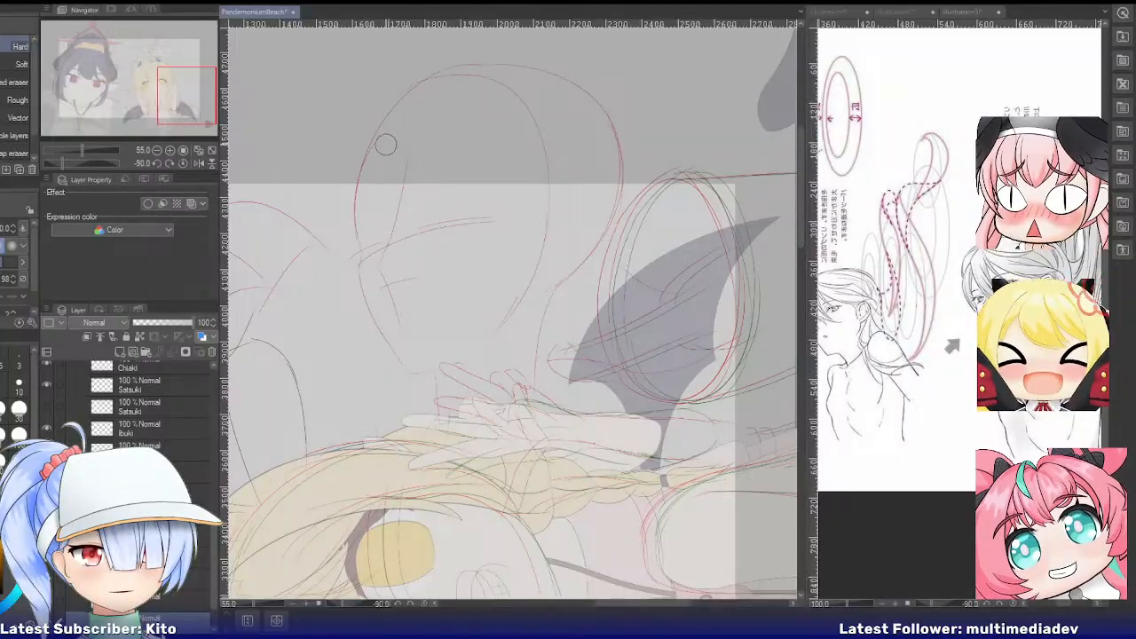
Redraw the arc along the front of the head until it fits, and add a curved guideline across the head
key(p)
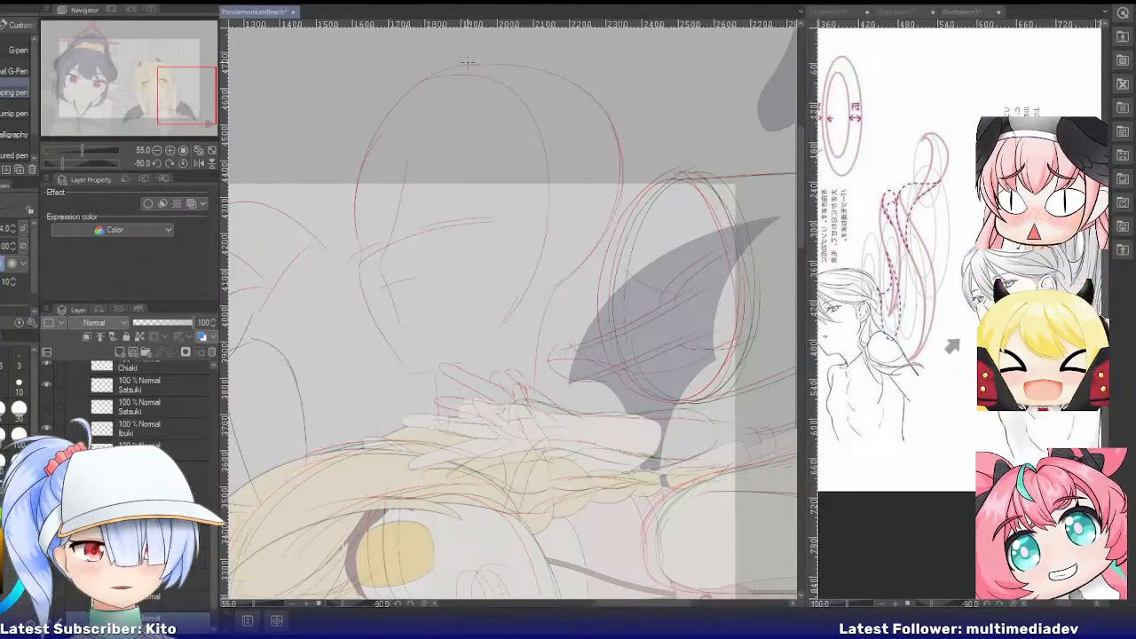
drag(467, 62, 357, 194)
key(ctrl+z)
mouse_move(465, 74)
mouse_down()
mouse_move(356, 150)
mouse_move(390, 256)
mouse_move(422, 127)
mouse_move(474, 64)
mouse_move(350, 224)
mouse_up()
key(ctrl+z)
key(ctrl+z)
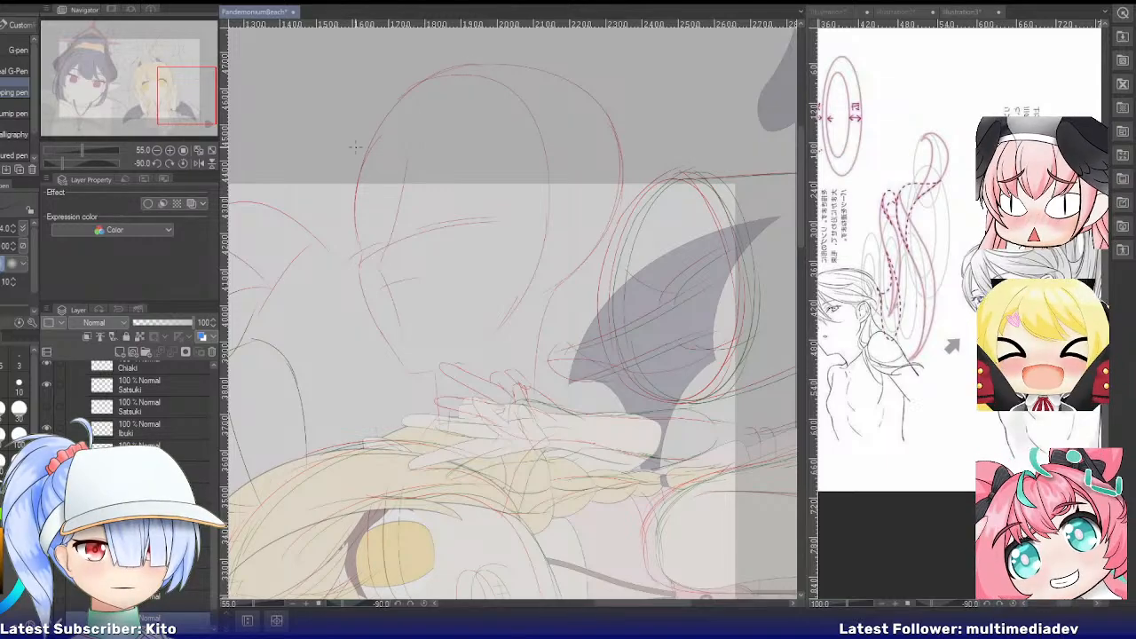
drag(384, 115, 350, 233)
key(ctrl+z)
drag(473, 65, 361, 212)
key(ctrl+z)
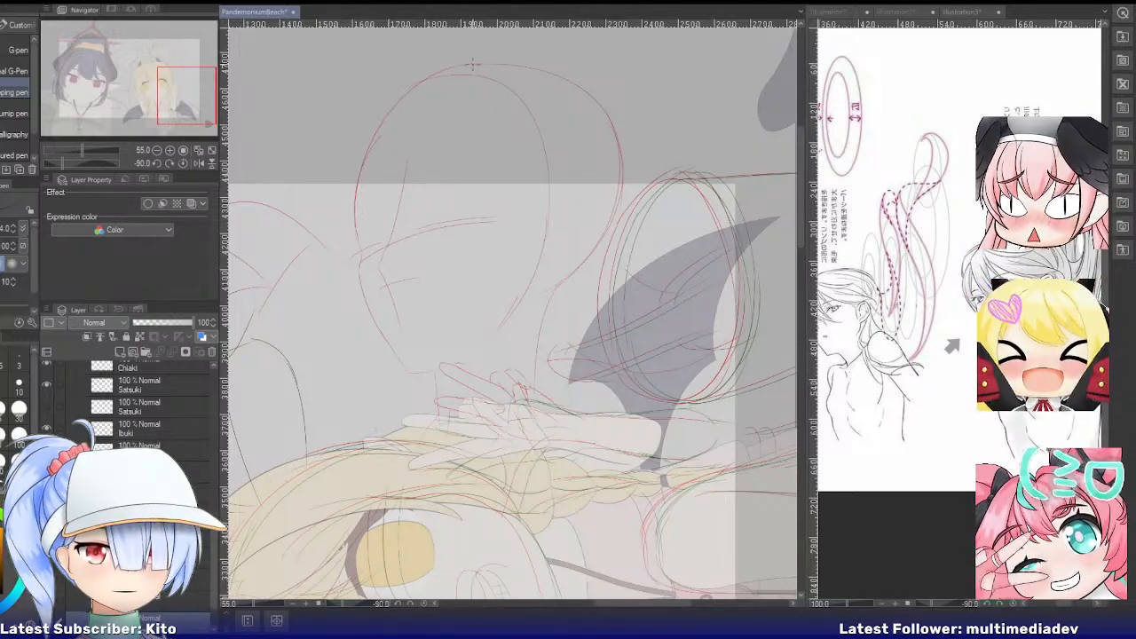
drag(473, 64, 359, 194)
key(e)
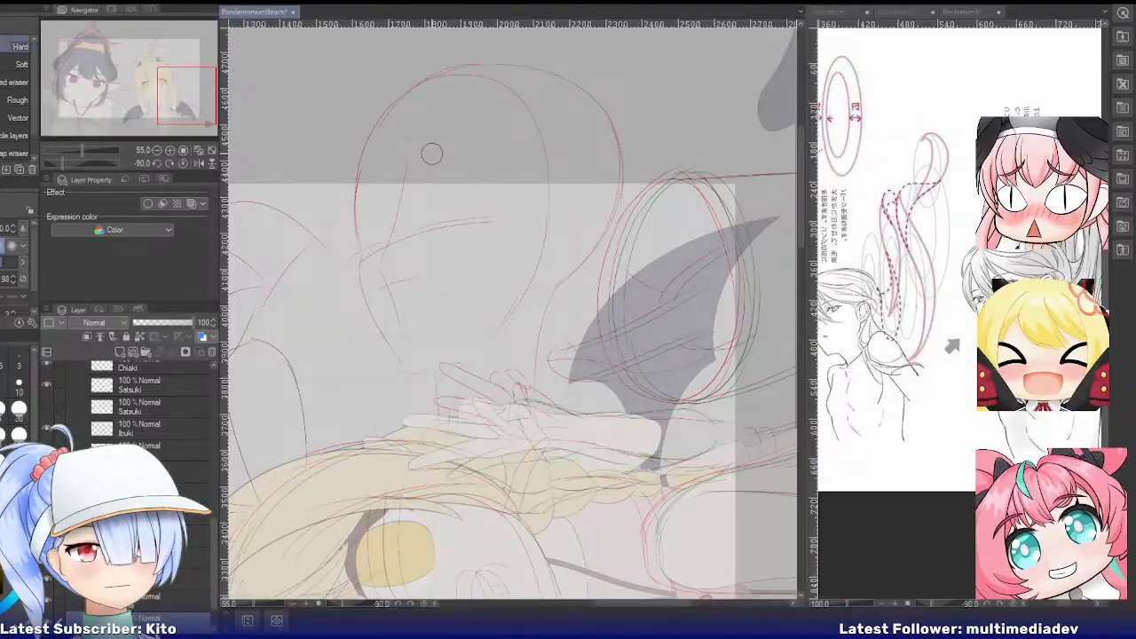
key(p)
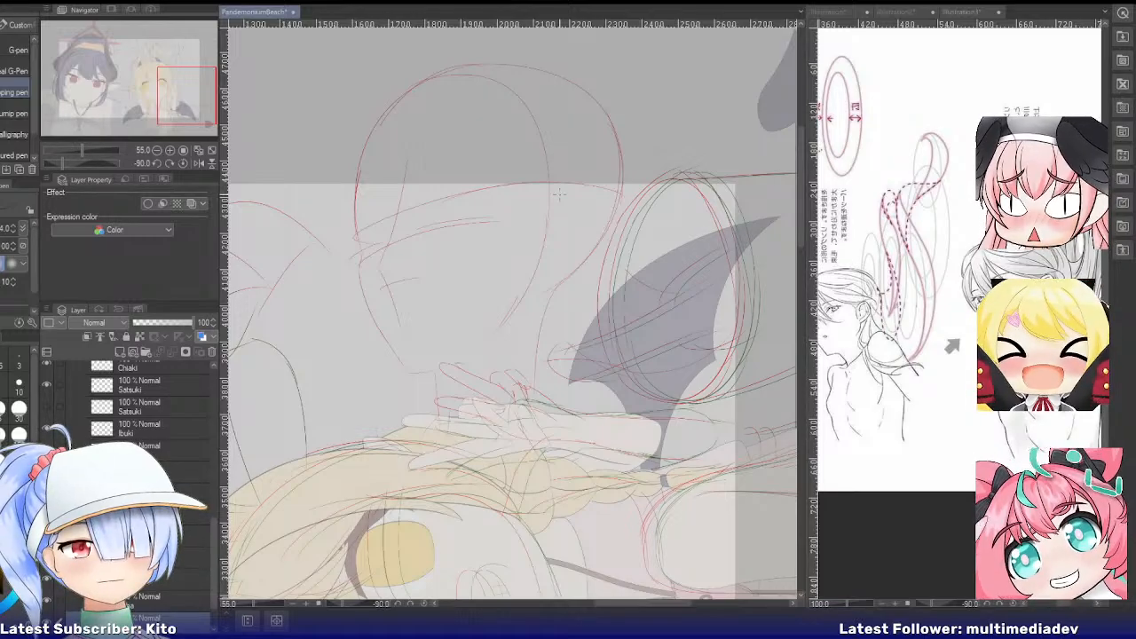
Lasso the new head sketch, move it closer to the blonde character's raised hand, and clear the selection
click(183, 163)
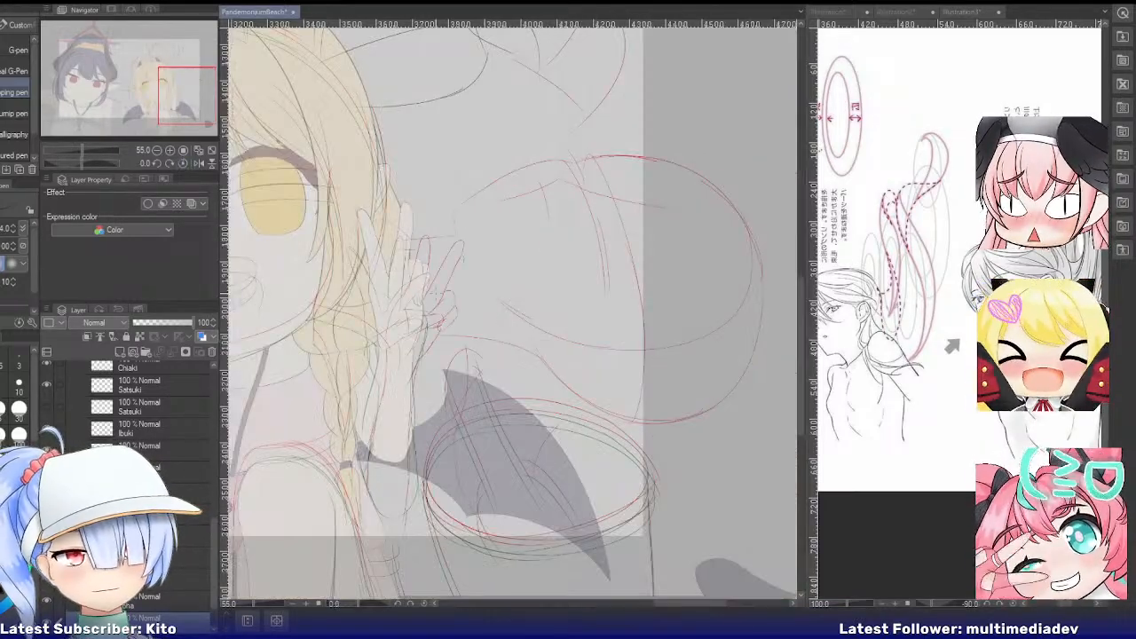
scroll(491, 294, down, 2)
scroll(490, 294, up, 3)
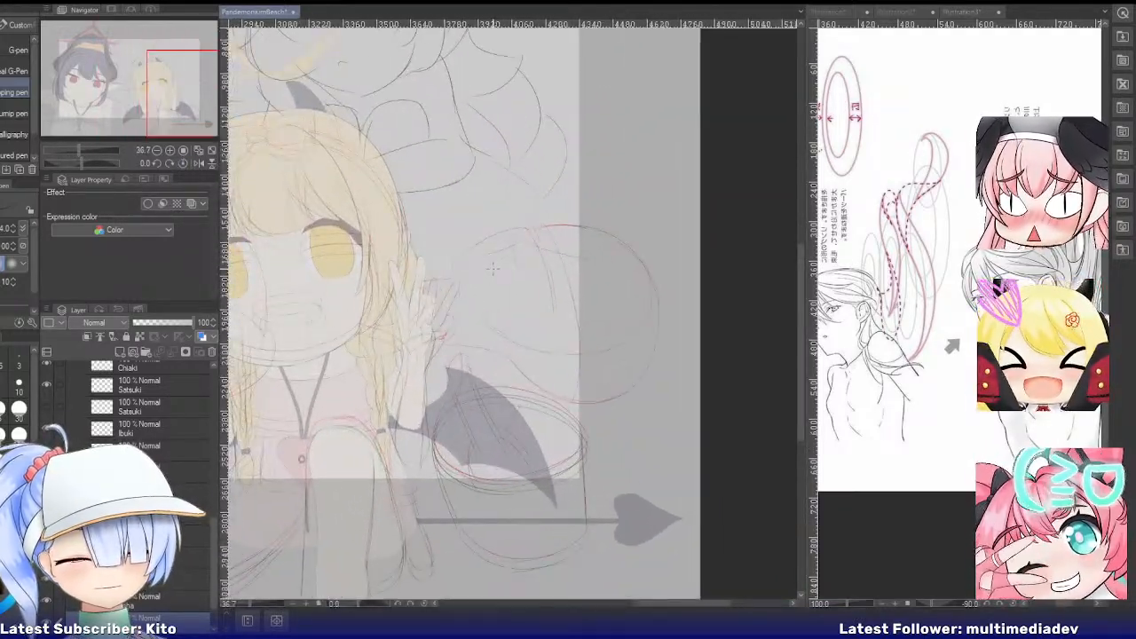
key(m)
mouse_move(461, 243)
mouse_down()
mouse_move(426, 440)
mouse_move(699, 320)
mouse_move(498, 186)
mouse_up()
key(ctrl+t)
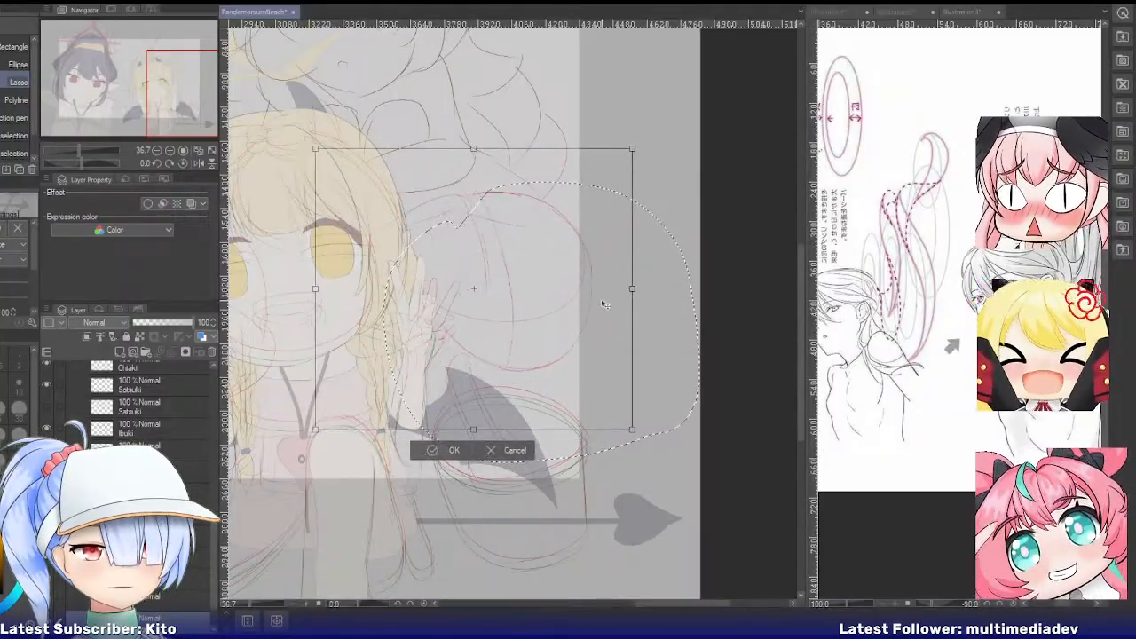
drag(615, 304, 616, 307)
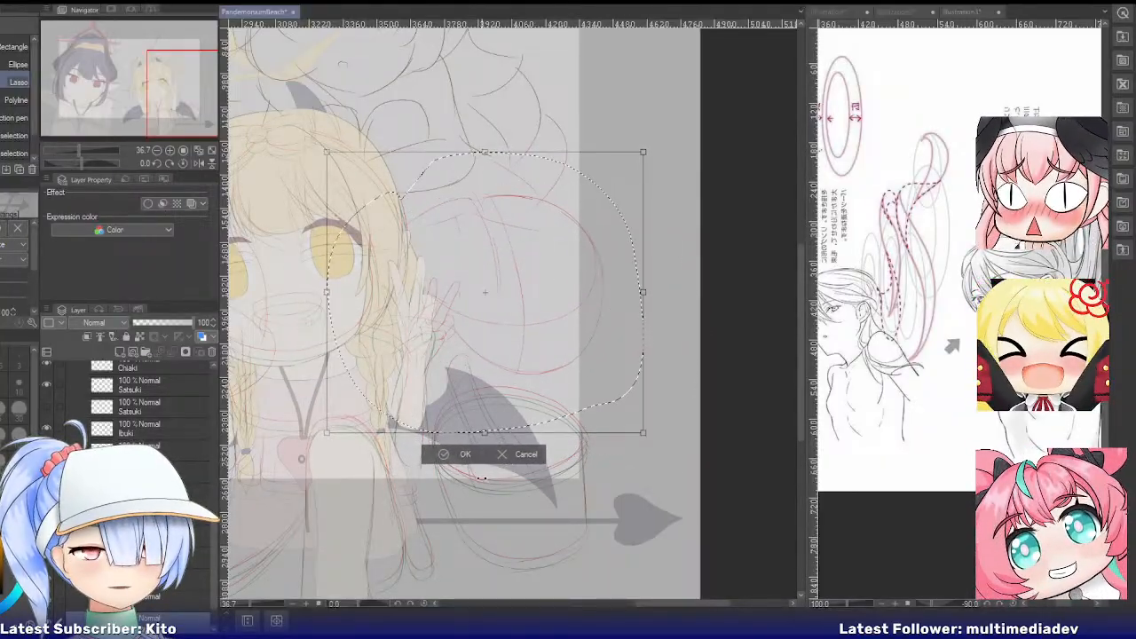
click(445, 458)
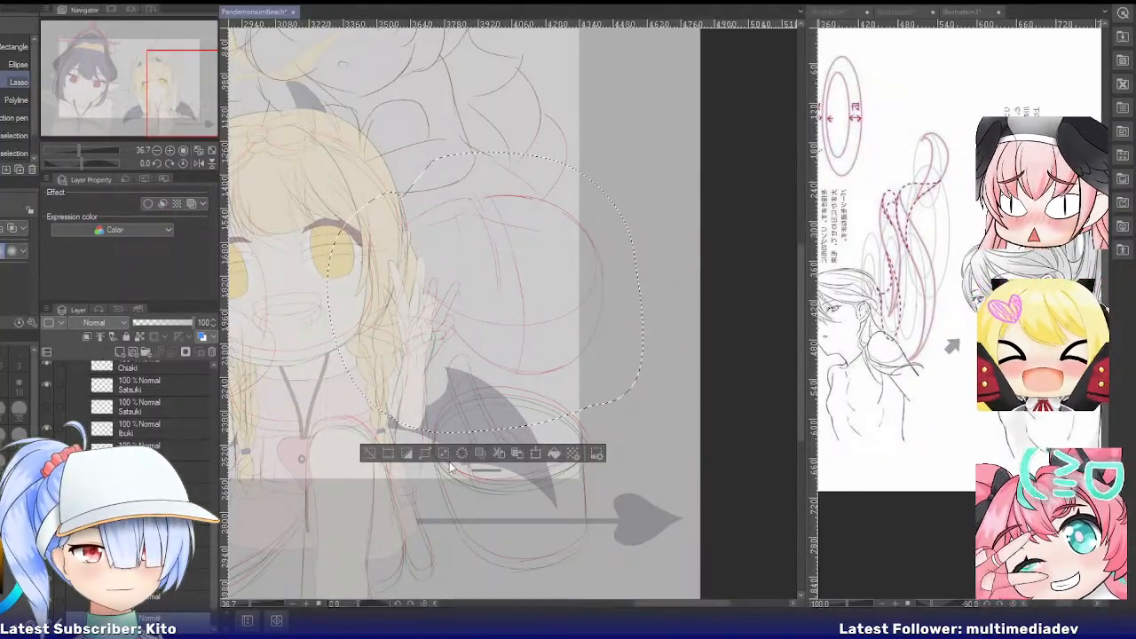
click(371, 459)
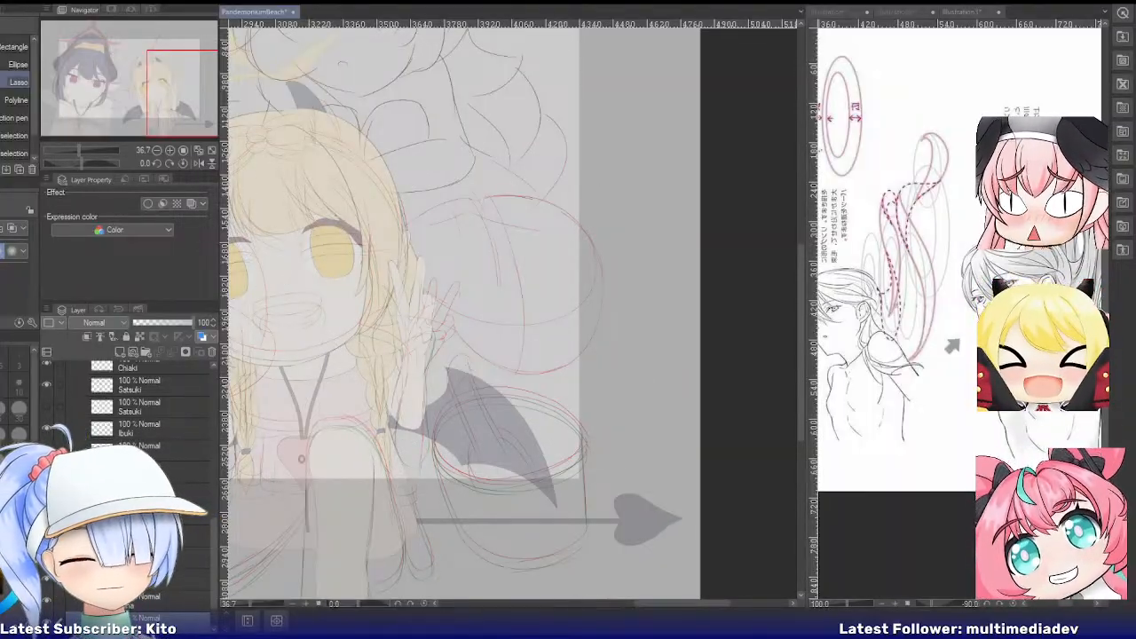
Show the hidden rough sketch and erase its old lines around the new head with an enlarged eraser
scroll(151, 418, up, 2)
click(46, 435)
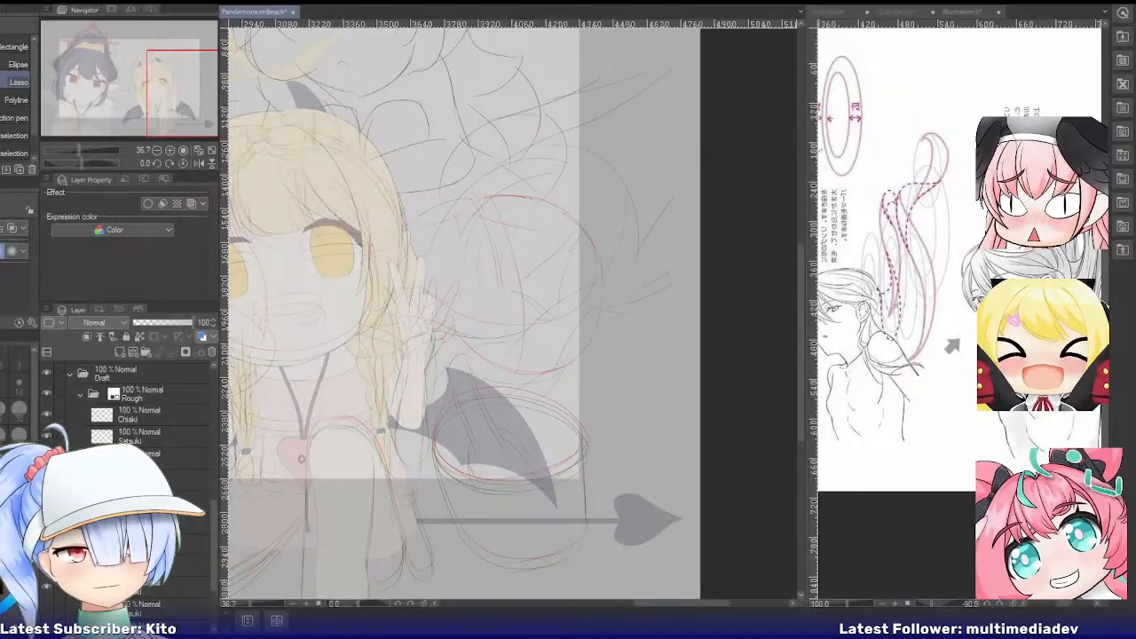
scroll(408, 448, down, 2)
key(e)
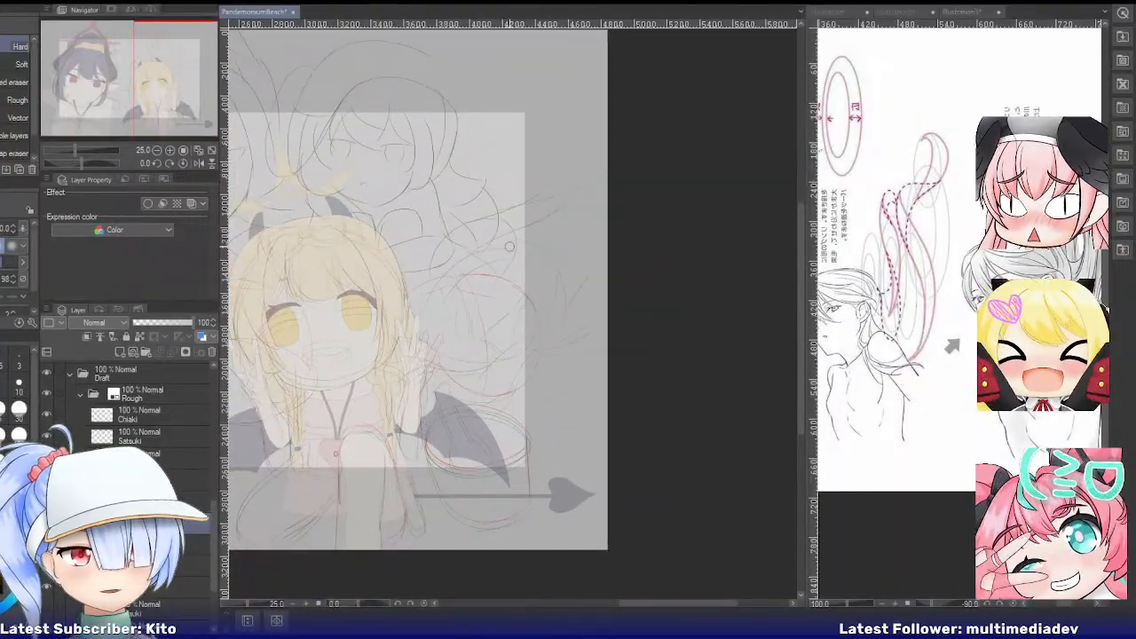
key(bracketright)
key(bracketright)
key(bracketright)
key(bracketright)
key(bracketright)
key(bracketright)
key(bracketright)
key(bracketright)
mouse_move(495, 184)
mouse_down()
mouse_move(476, 232)
mouse_move(549, 242)
mouse_move(521, 298)
mouse_up()
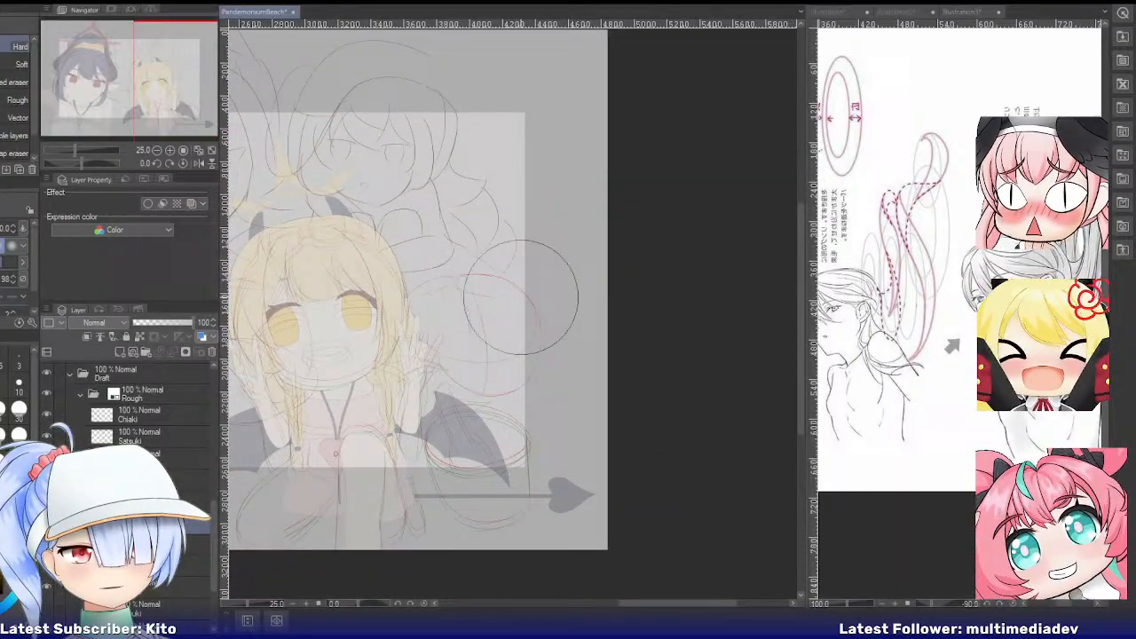
Bring up the swimsuit artwork of Makoto as the reference and rotate the PandemoniumBeach canvas to -90°
click(830, 11)
key(r)
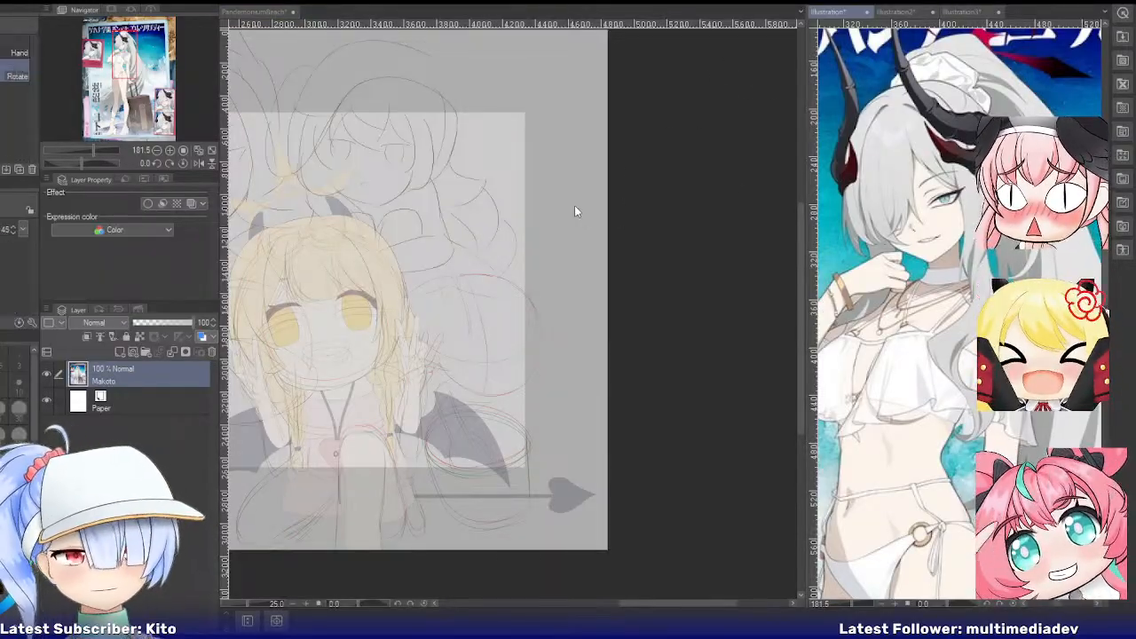
click(536, 187)
drag(535, 186, 435, 282)
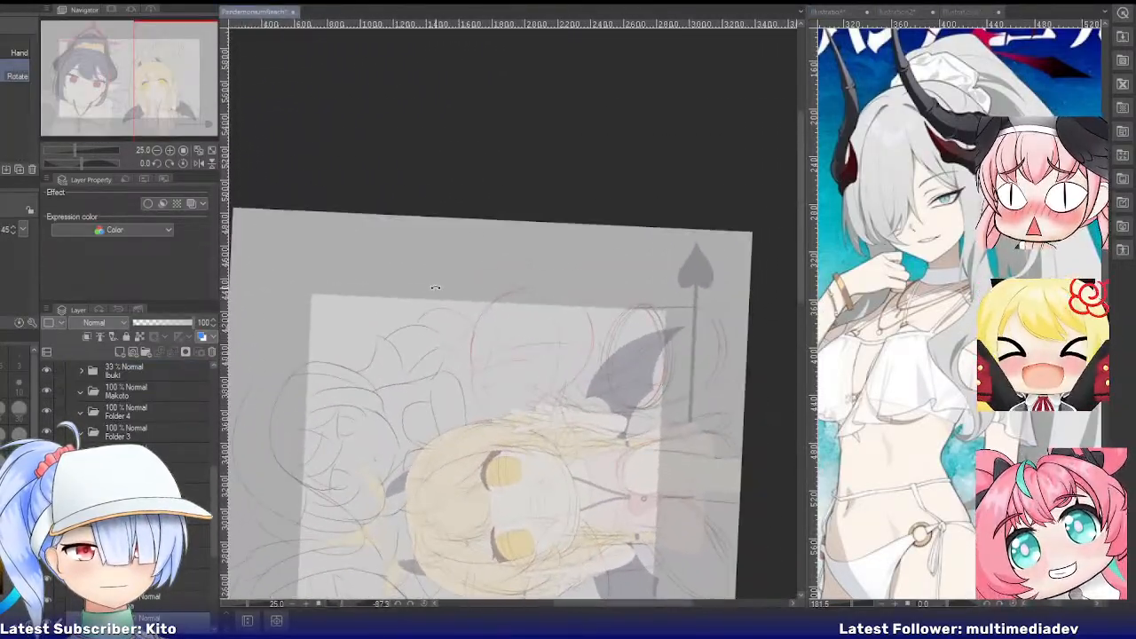
Sketch a curved fringe strand inside the top of the new head circle
scroll(414, 419, up, 5)
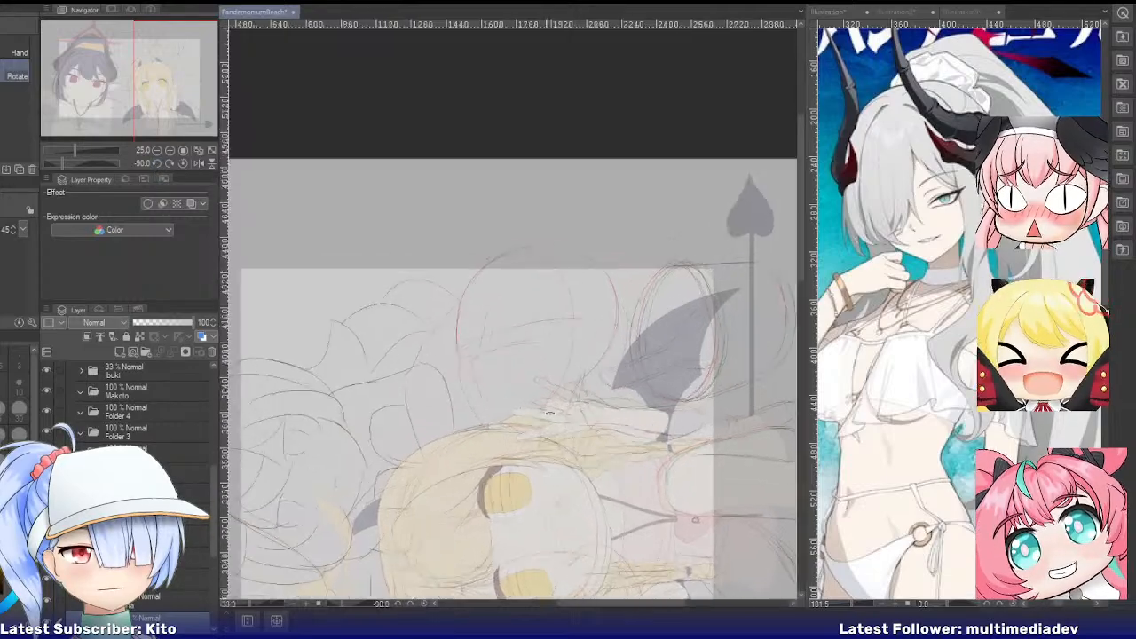
scroll(414, 420, up, 2)
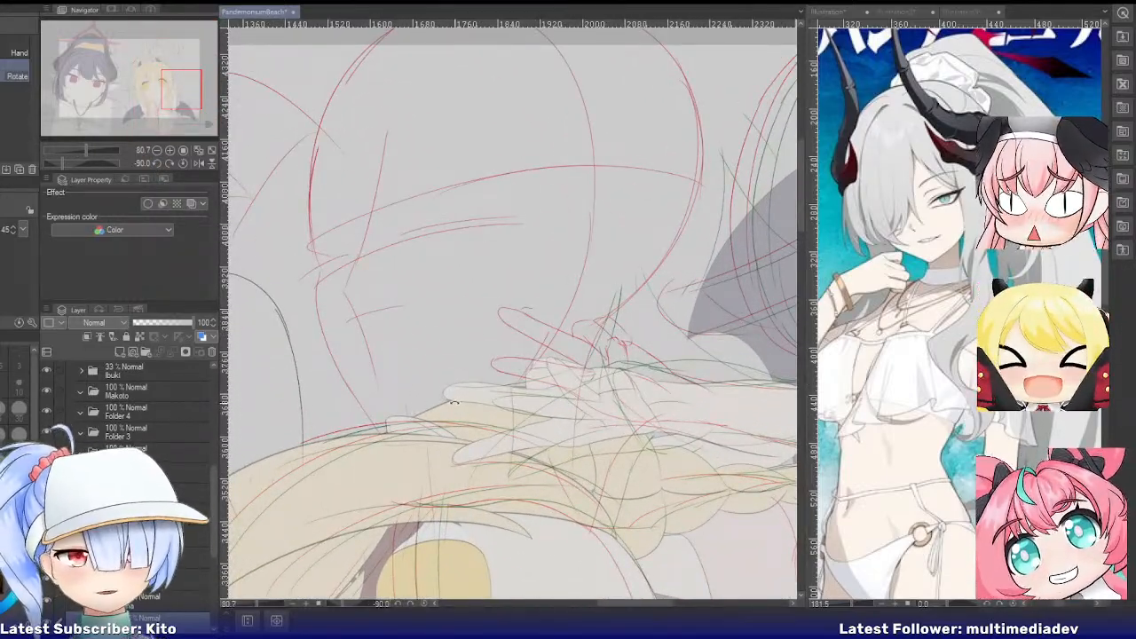
scroll(453, 402, down, 3)
key(p)
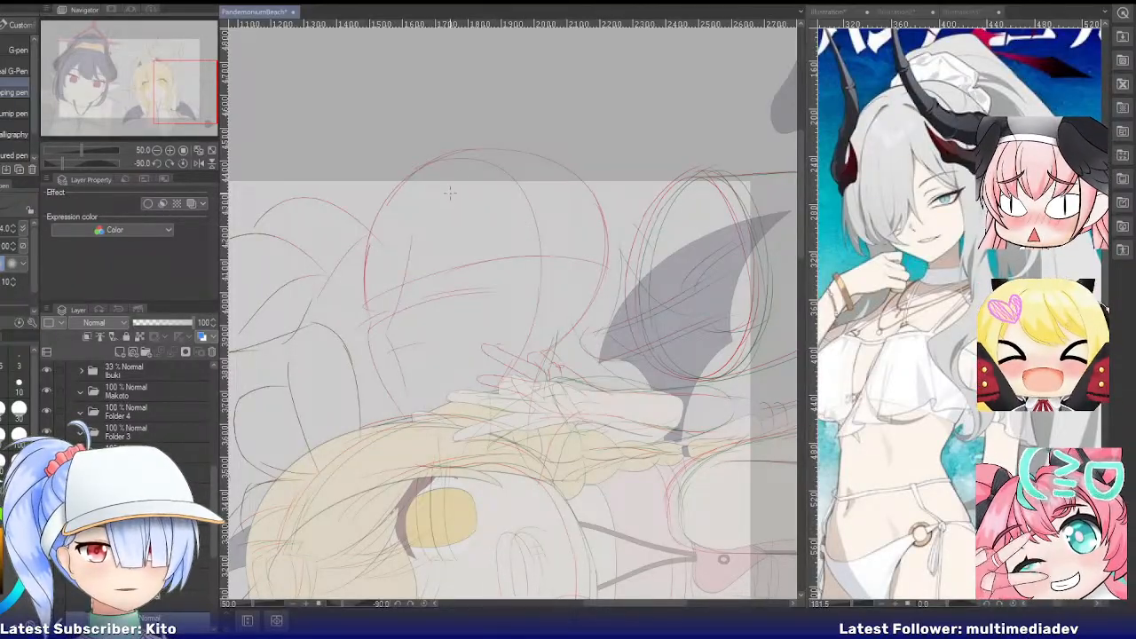
drag(451, 195, 433, 297)
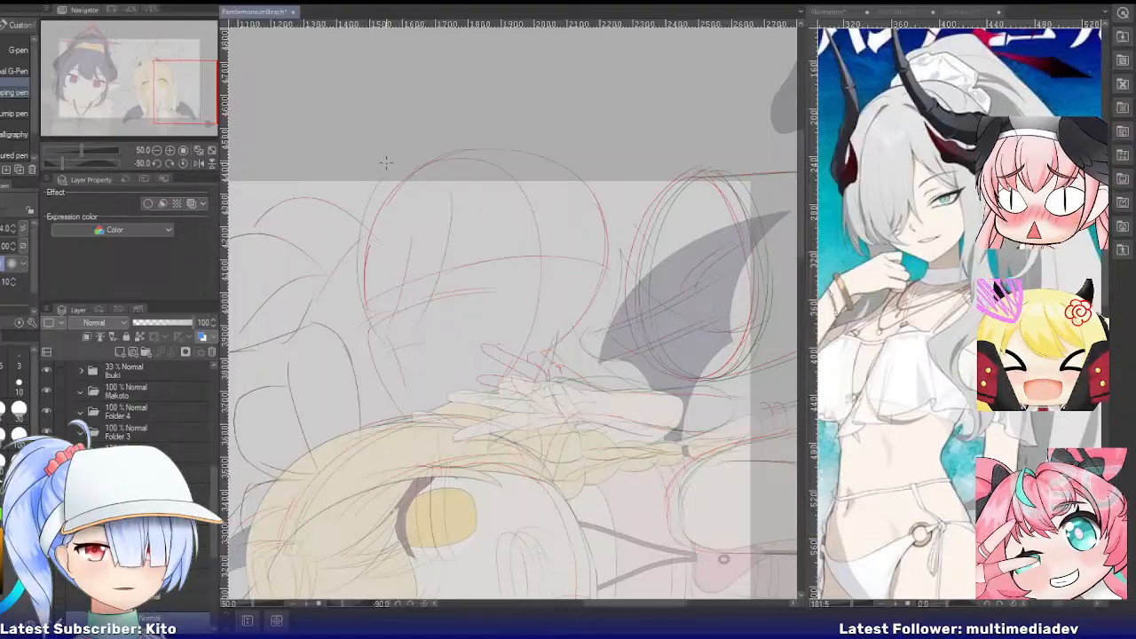
Draw the outer hair outline down the side of the head circle facing the large rounded shapes, redoing strokes until they fit
drag(386, 169, 348, 339)
key(ctrl+z)
mouse_move(382, 178)
mouse_down()
mouse_move(341, 316)
mouse_move(378, 389)
mouse_up()
key(ctrl+z)
drag(351, 287, 364, 368)
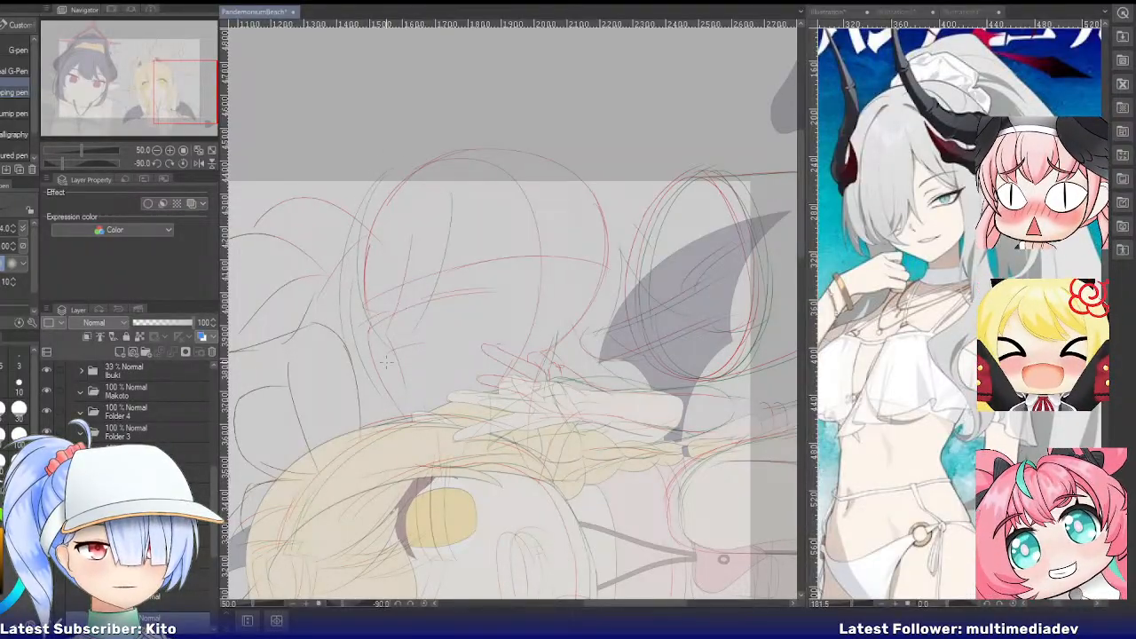
key(ctrl+z)
drag(347, 248, 370, 330)
key(ctrl+z)
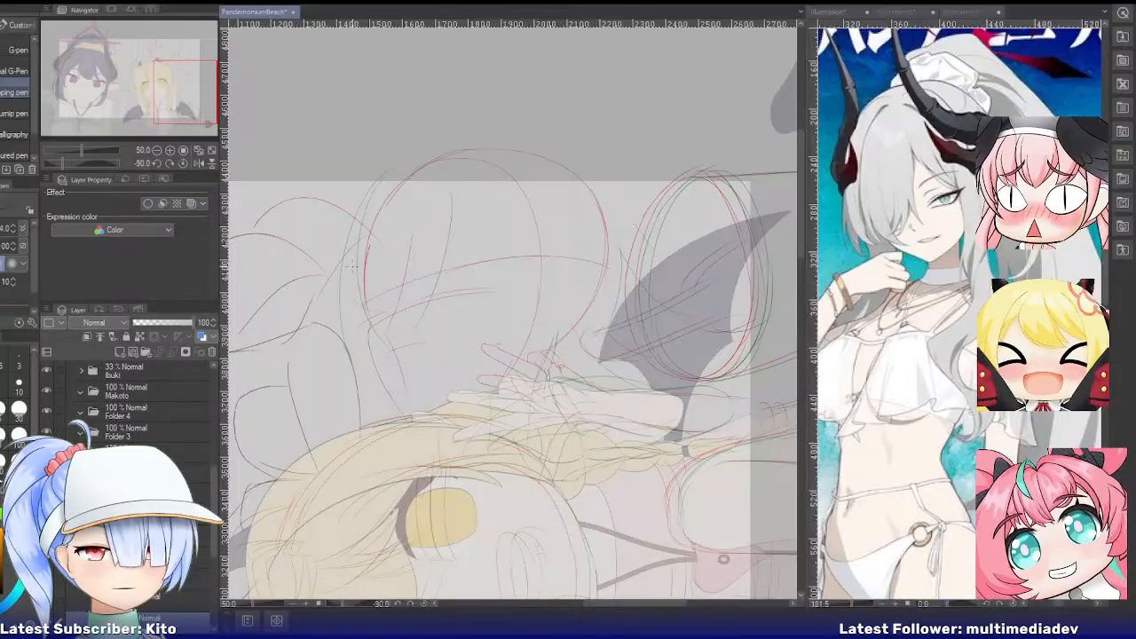
drag(346, 266, 376, 364)
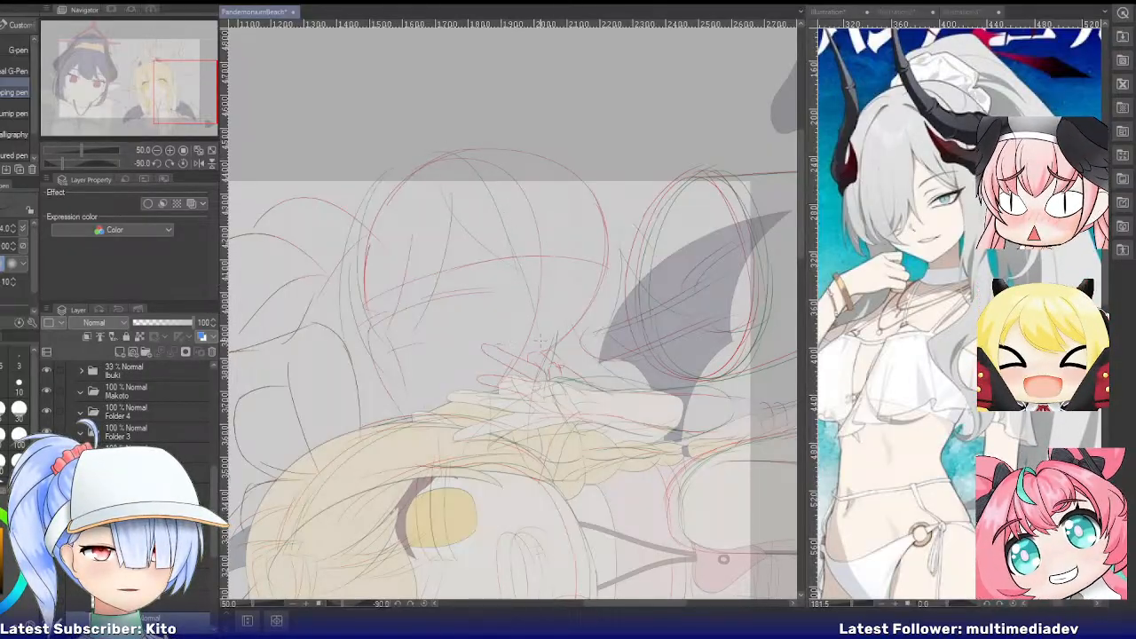
Check the hair sketch with the canvas upright and tilted to -85.9°, including how it sits beside the blonde character
click(183, 163)
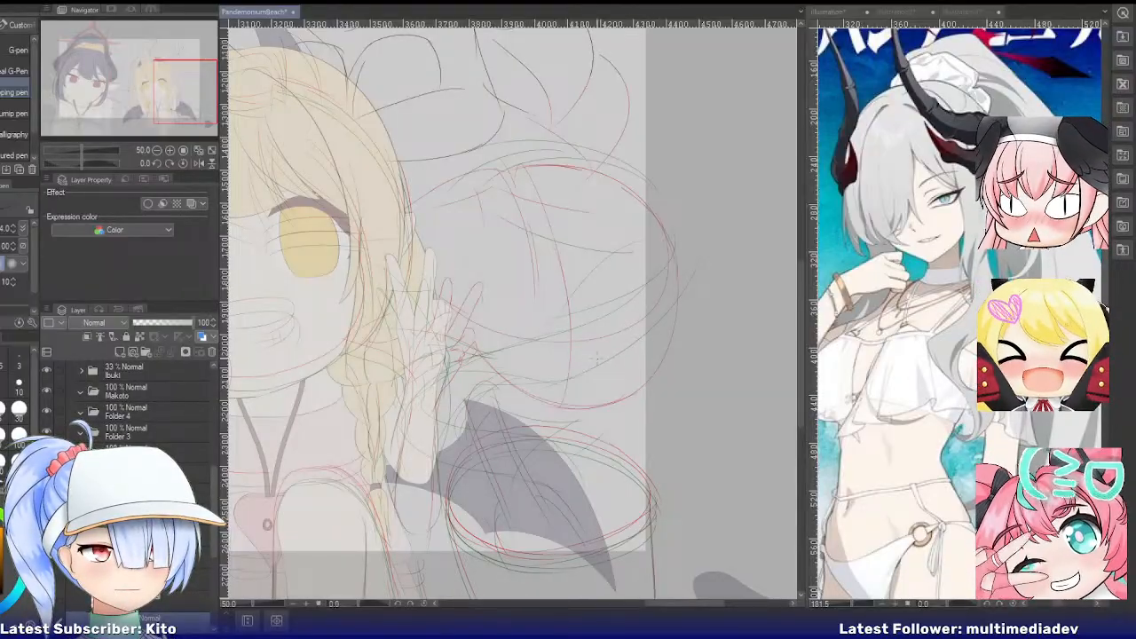
key(r)
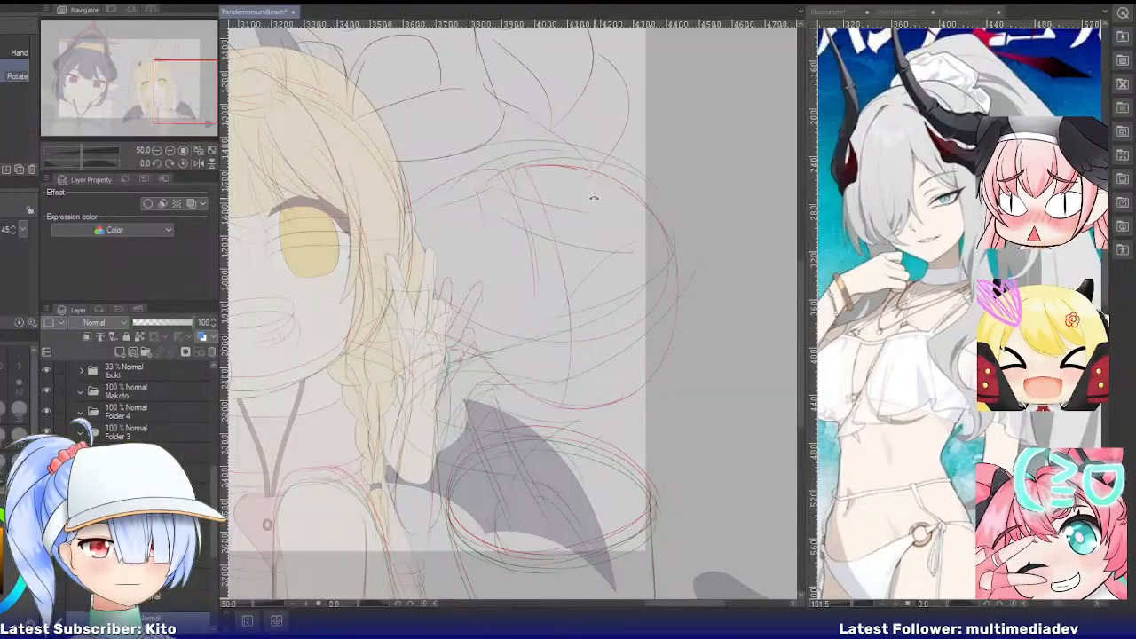
drag(595, 198, 375, 207)
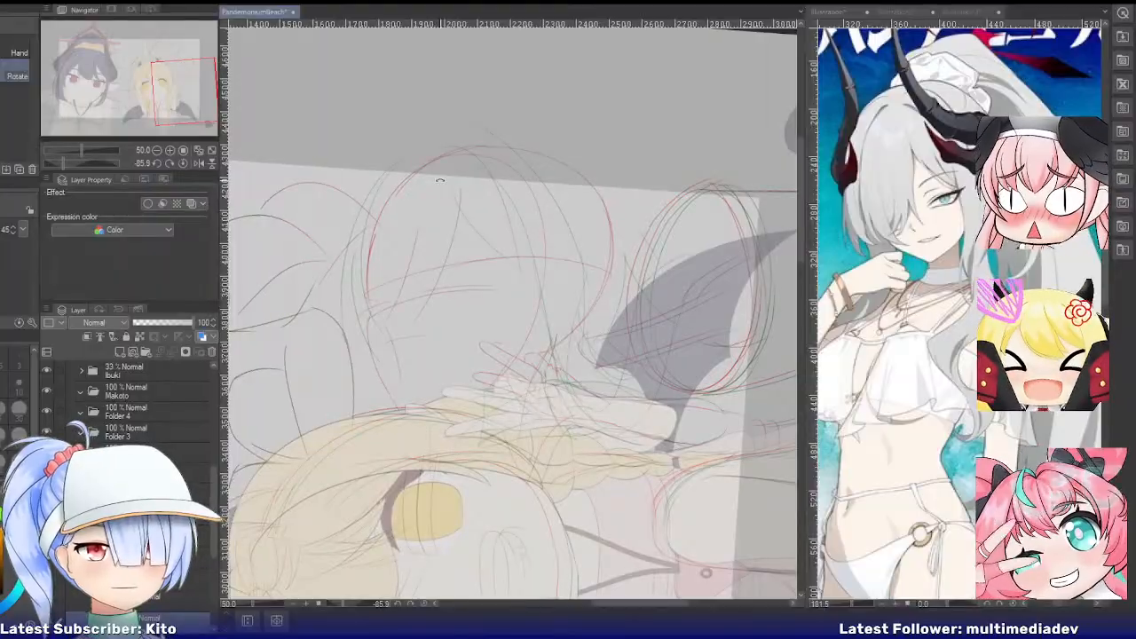
key(p)
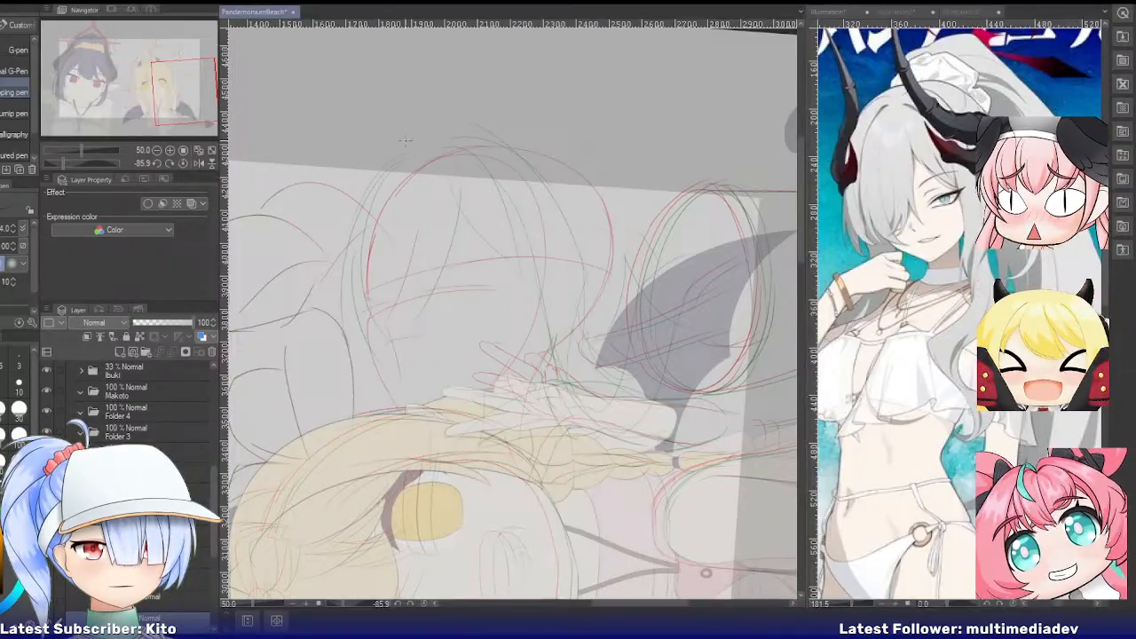
click(183, 163)
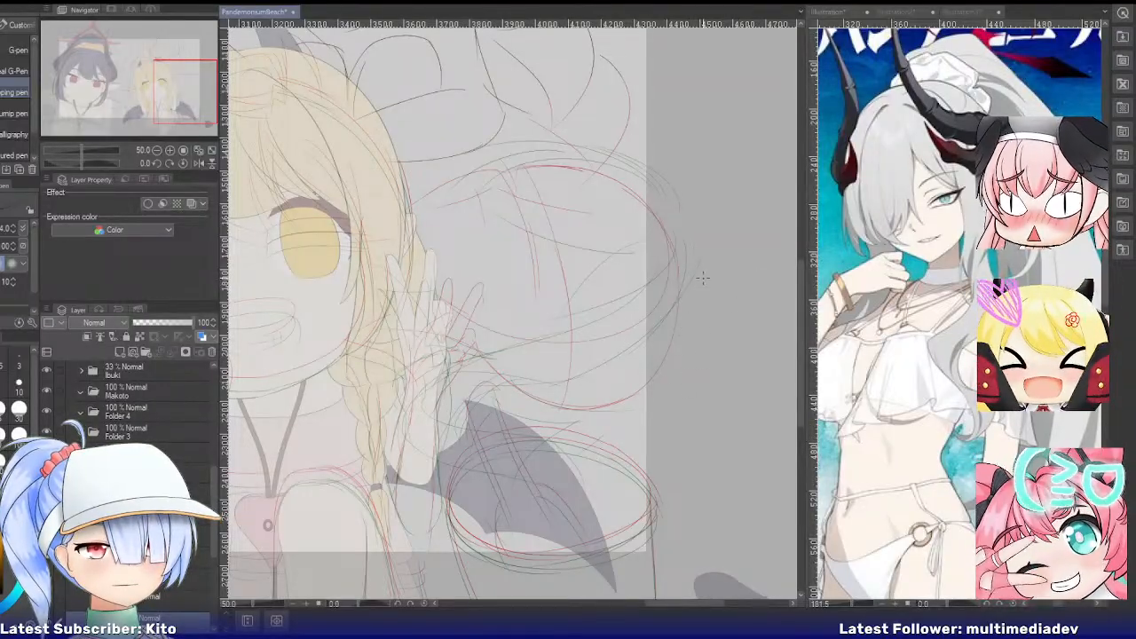
scroll(636, 246, down, 3)
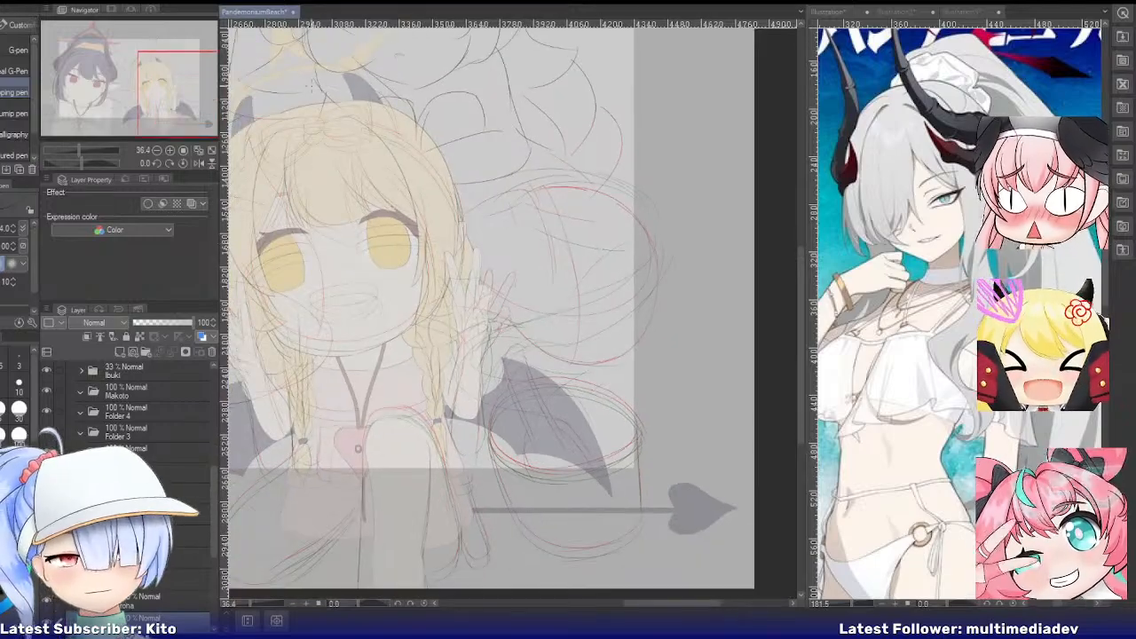
drag(173, 81, 185, 80)
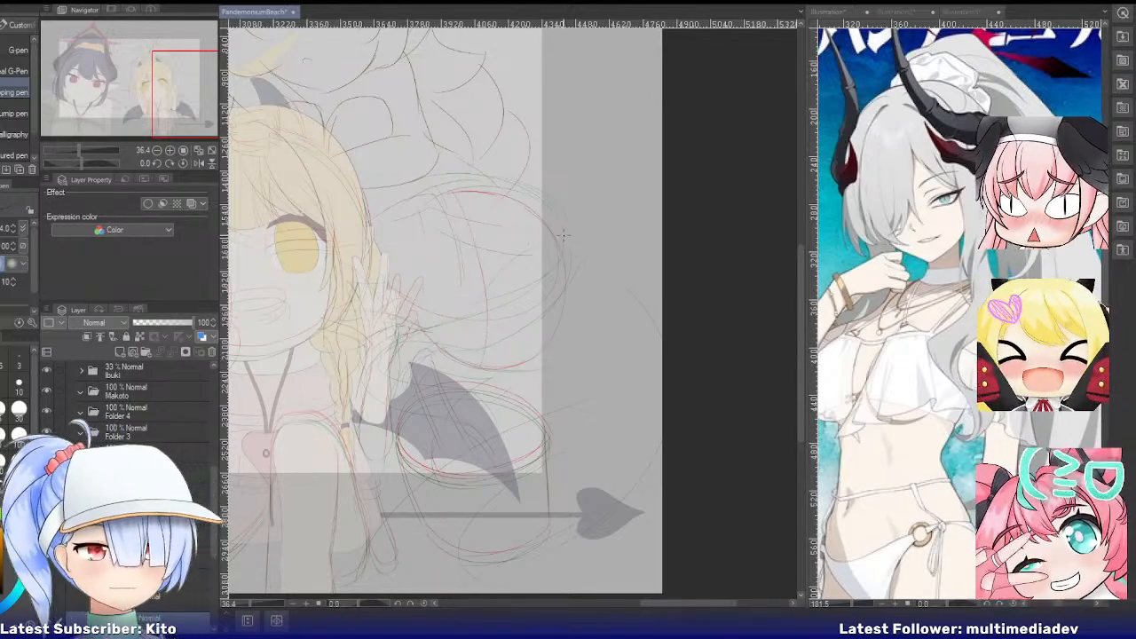
Rotate the canvas to -84.6° and sketch the curved base of a horn on the back side of the head
key(space)
drag(515, 198, 356, 277)
scroll(356, 276, up, 2)
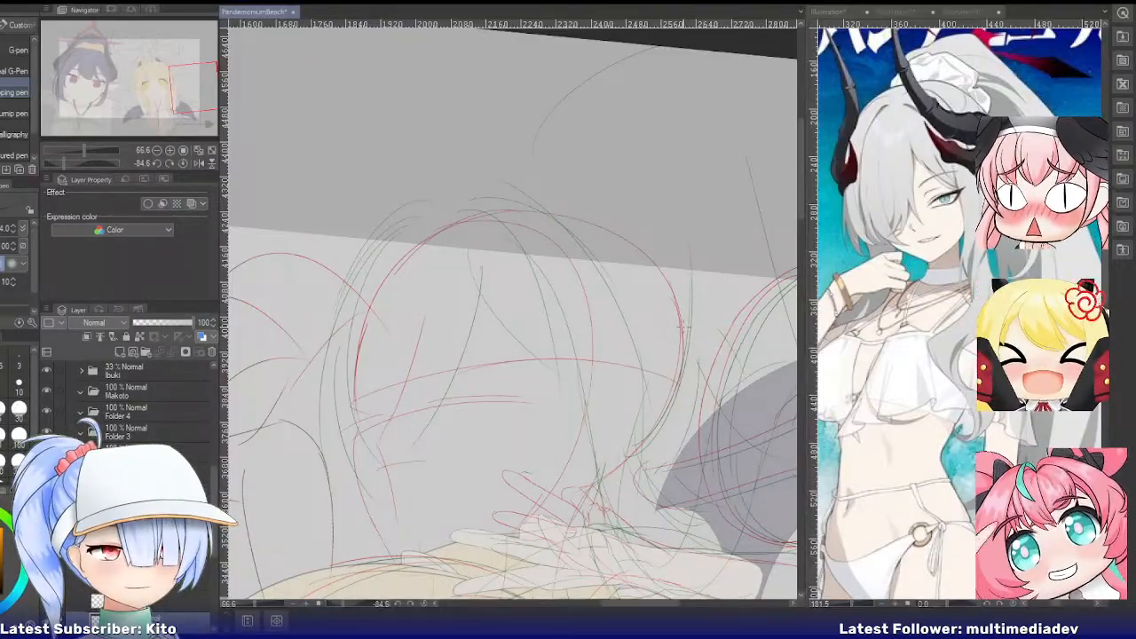
drag(689, 332, 583, 314)
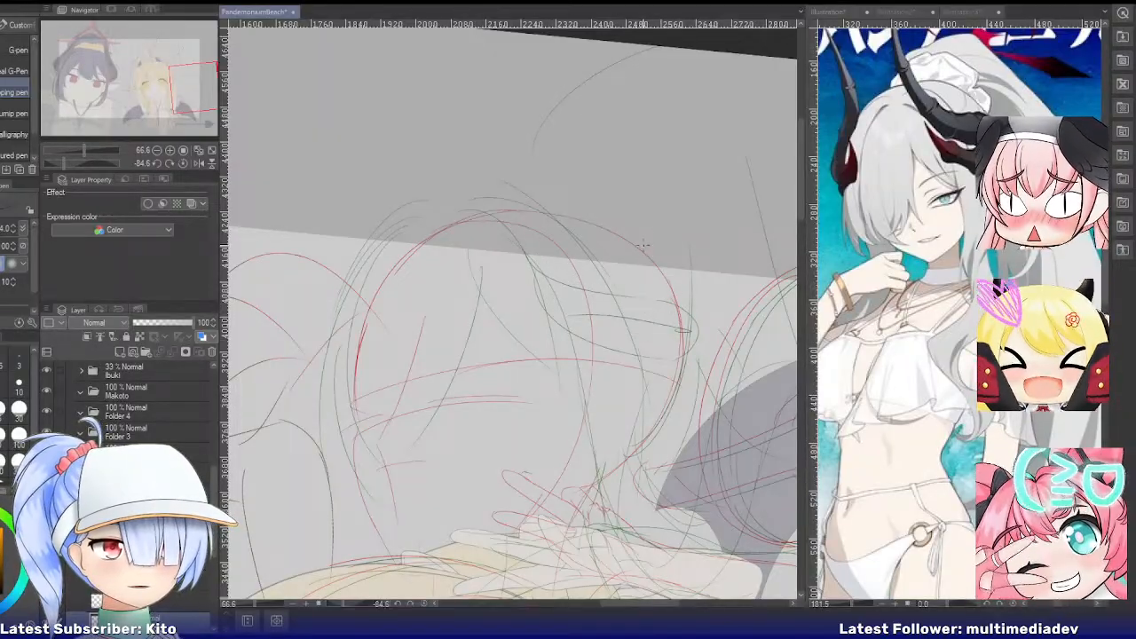
mouse_move(663, 240)
mouse_down()
mouse_move(661, 284)
mouse_move(689, 286)
mouse_up()
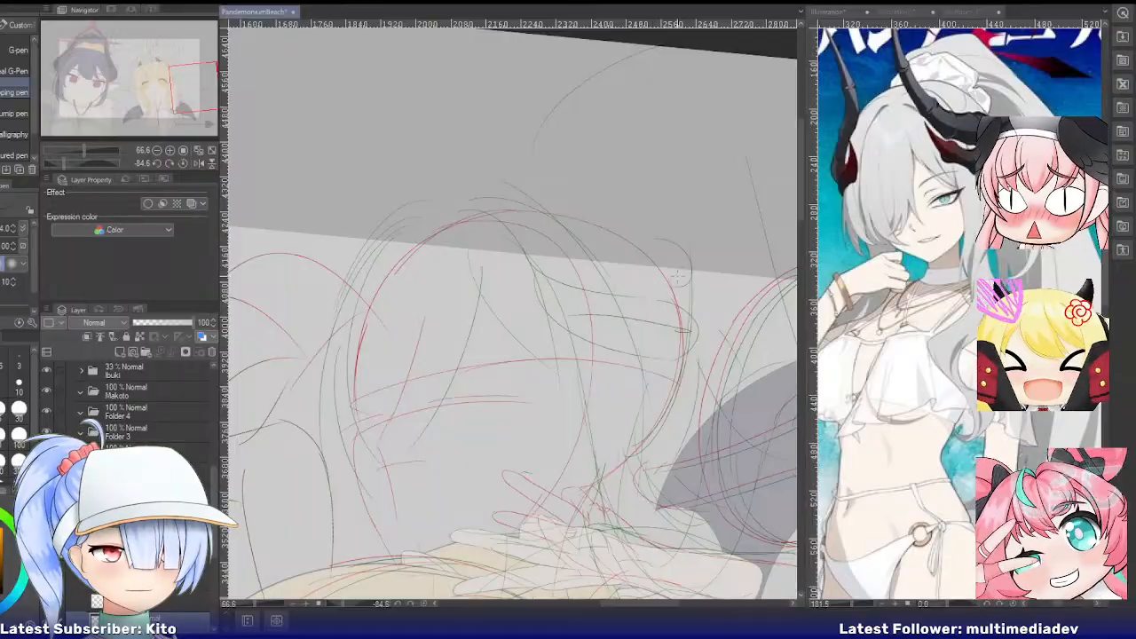
Draw the horn's two long curved edges rising from its base to a tip above the head, retrying strokes until they fit
drag(509, 107, 633, 234)
key(ctrl+z)
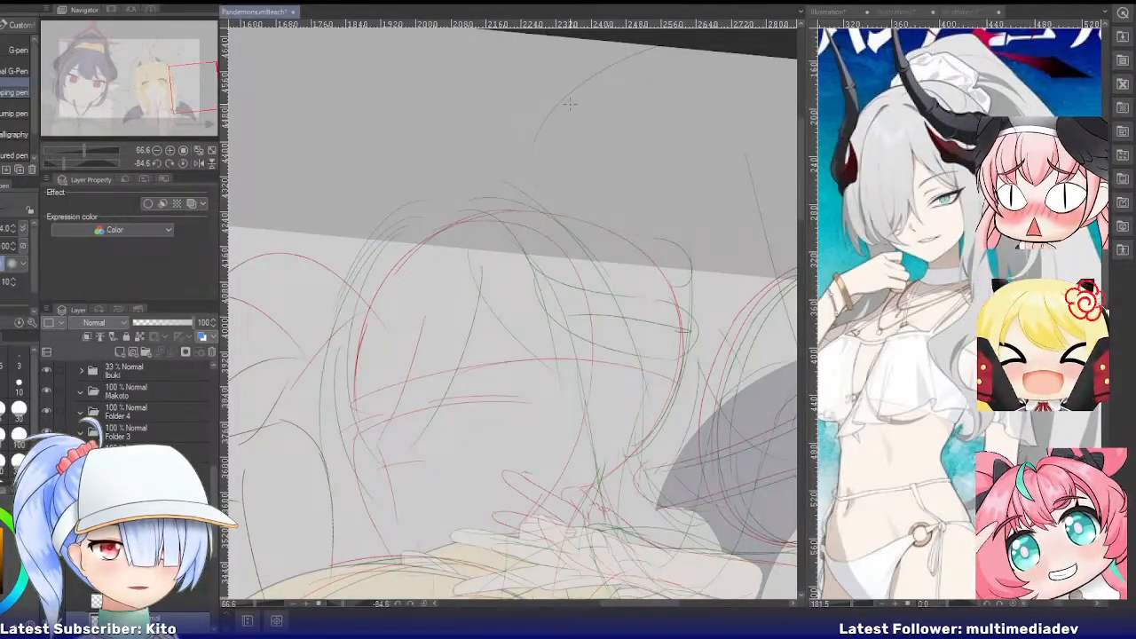
drag(549, 114, 609, 229)
key(ctrl+z)
drag(513, 54, 596, 224)
key(ctrl+z)
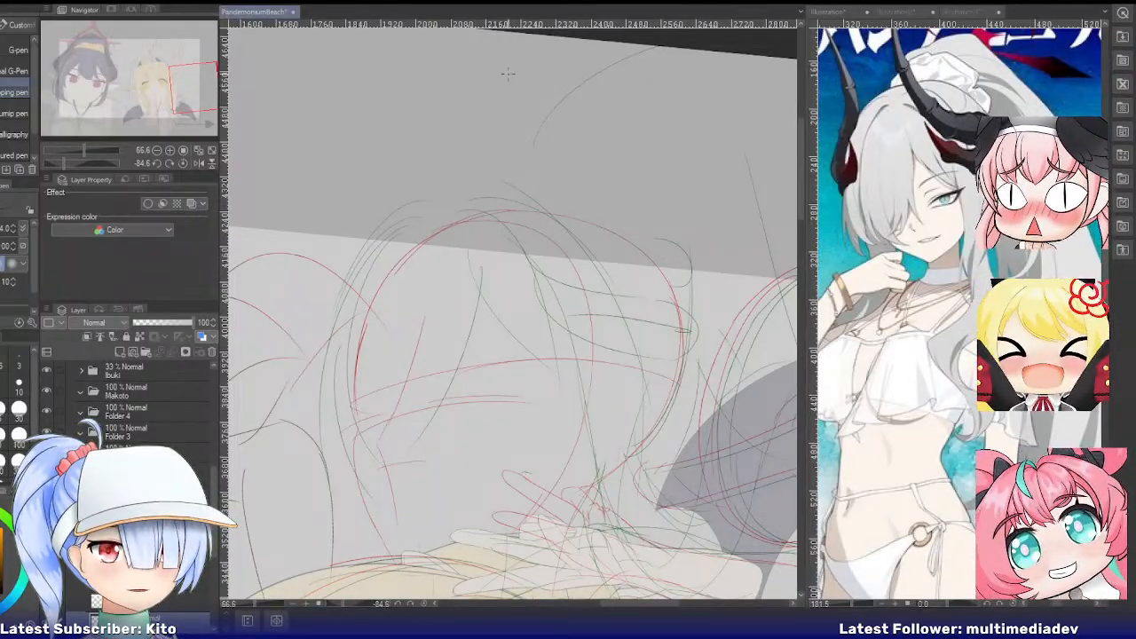
mouse_move(509, 66)
mouse_down()
mouse_move(689, 243)
mouse_move(514, 62)
mouse_move(545, 224)
mouse_up()
key(ctrl+z)
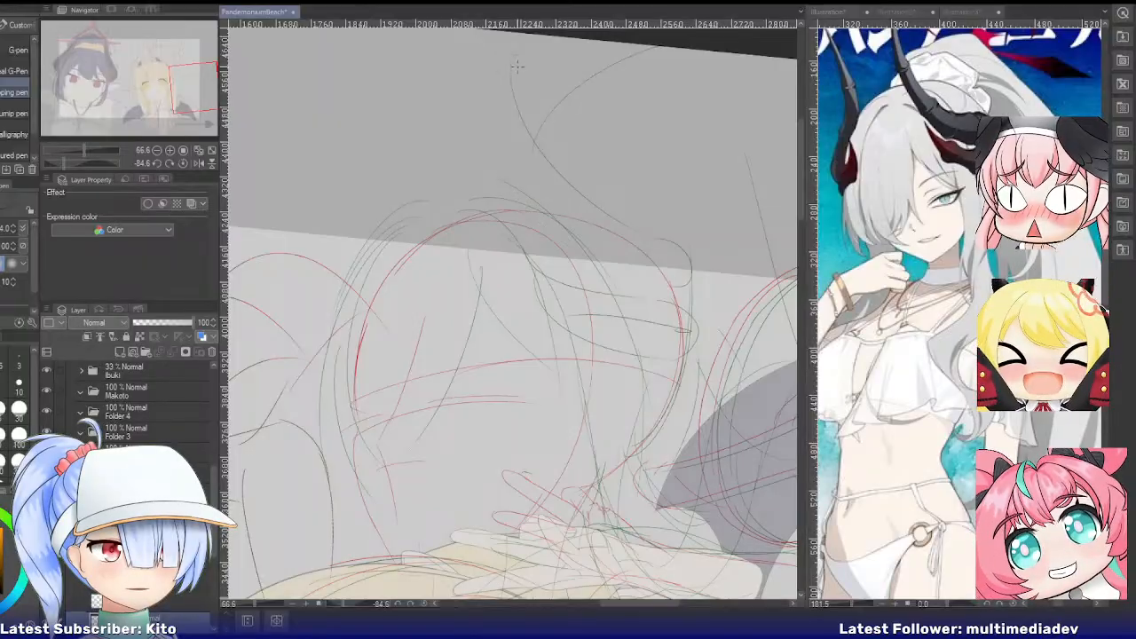
drag(512, 60, 543, 224)
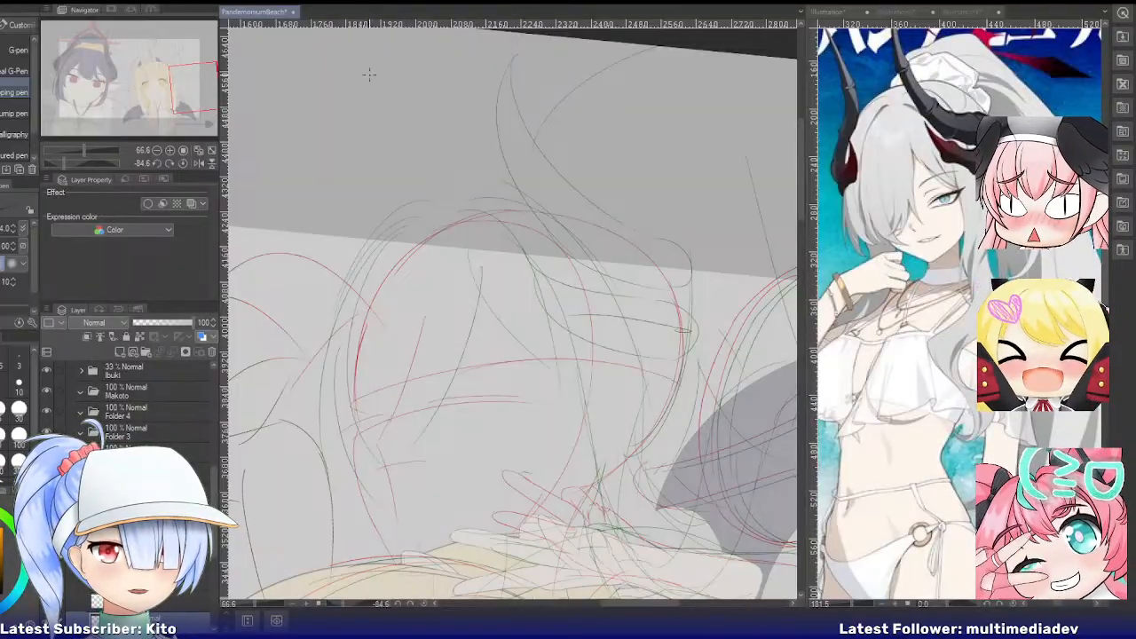
Sketch the second horn's long edges above the opposite side of the head
drag(380, 68, 401, 189)
key(ctrl+z)
drag(372, 75, 372, 188)
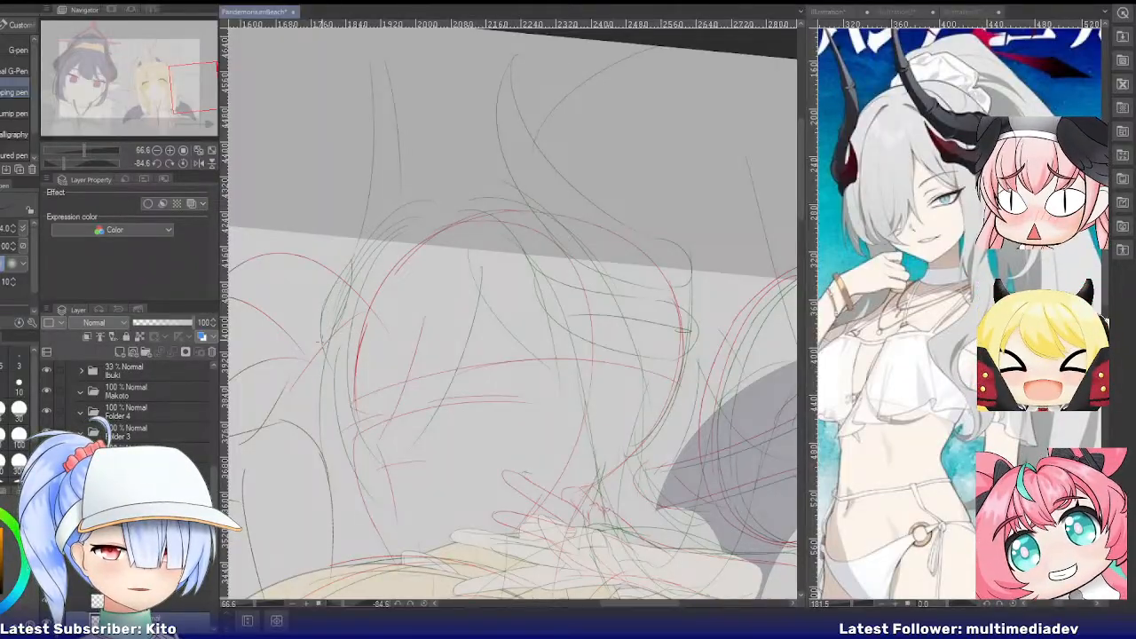
scroll(391, 261, down, 2)
scroll(395, 338, up, 2)
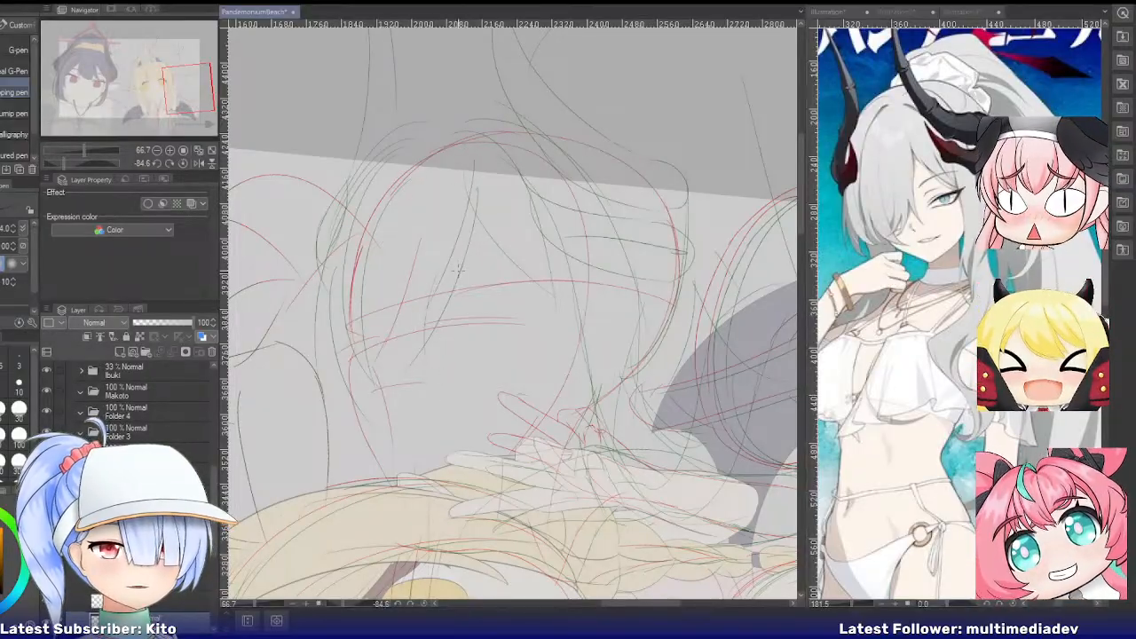
Move the hair and horn sketch slightly higher over the head circle with a transform and rotate the canvas to -90°
scroll(452, 272, down, 3)
scroll(465, 187, up, 1)
scroll(466, 187, up, 3)
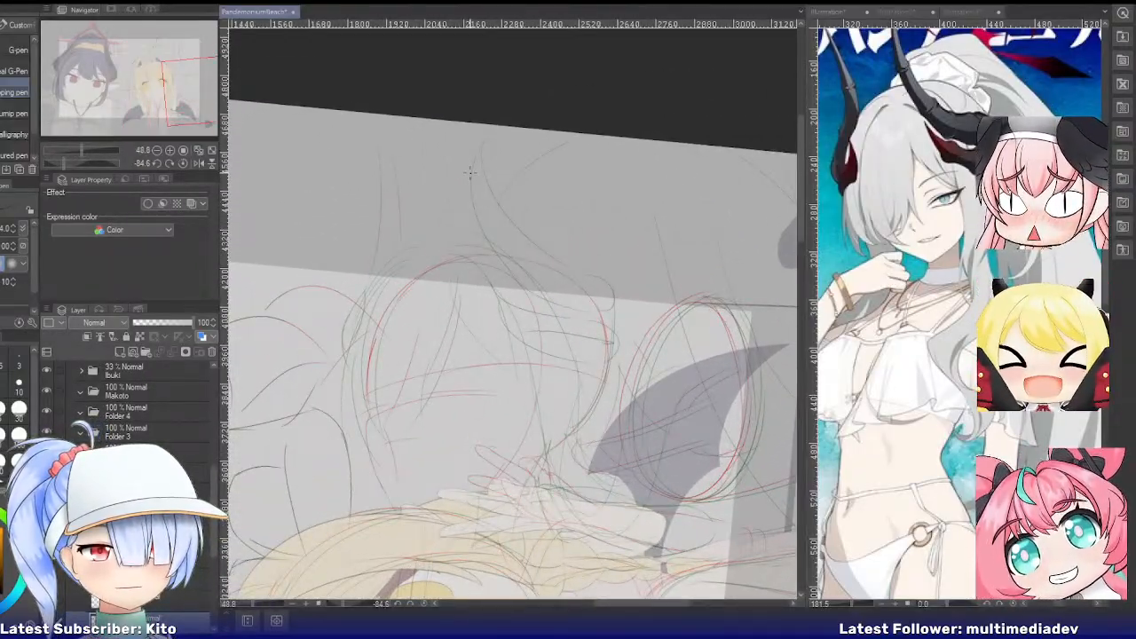
key(m)
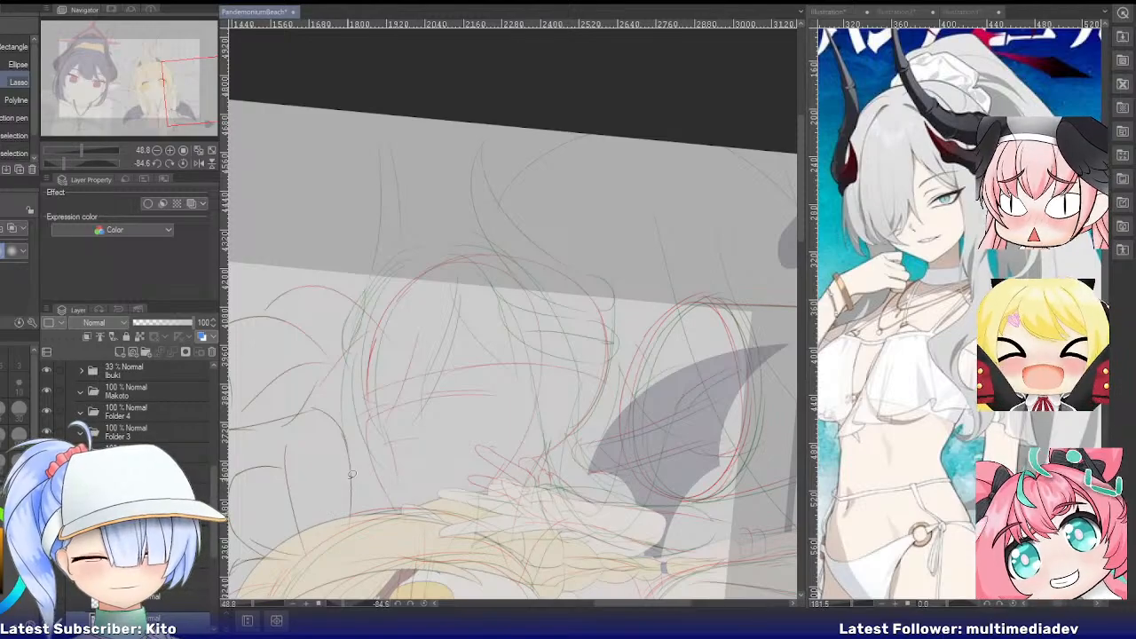
click(183, 162)
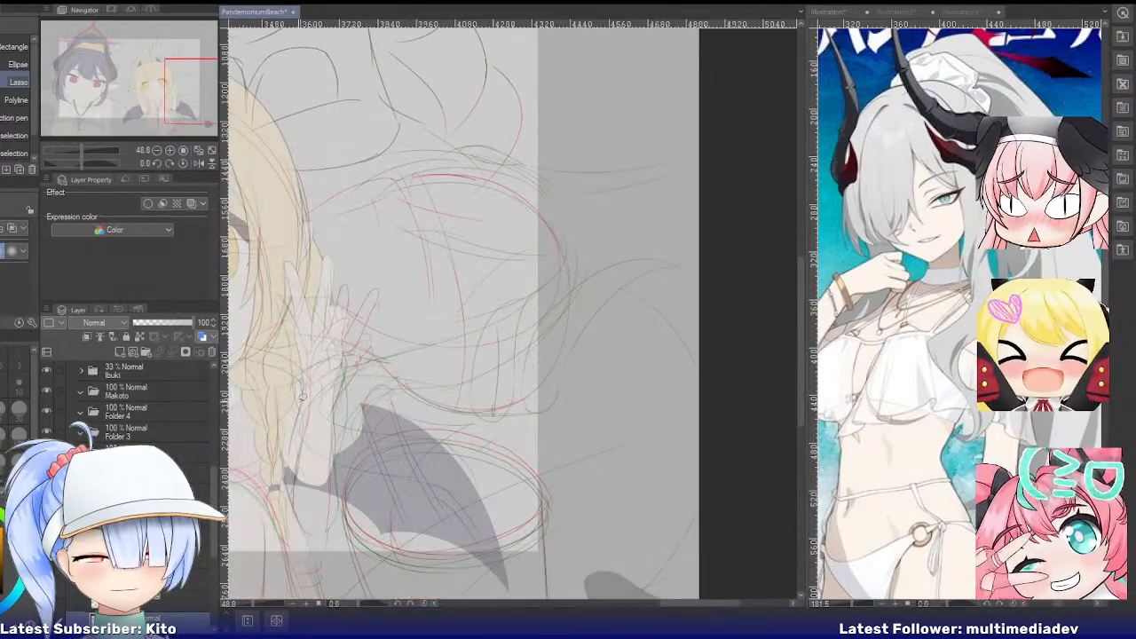
key(ctrl+t)
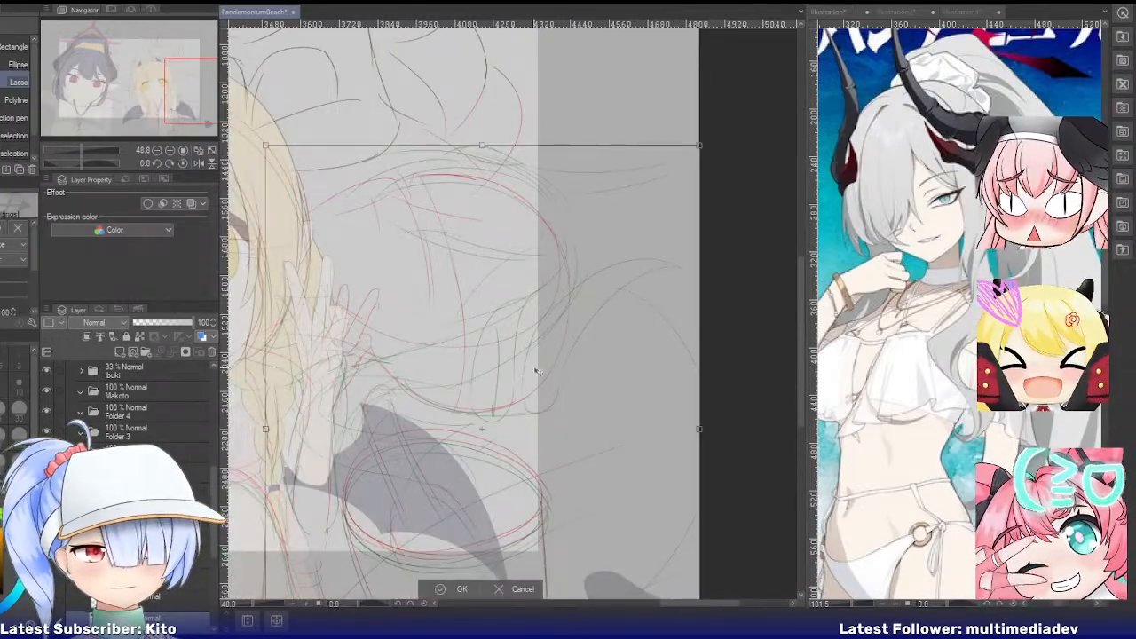
drag(565, 376, 579, 375)
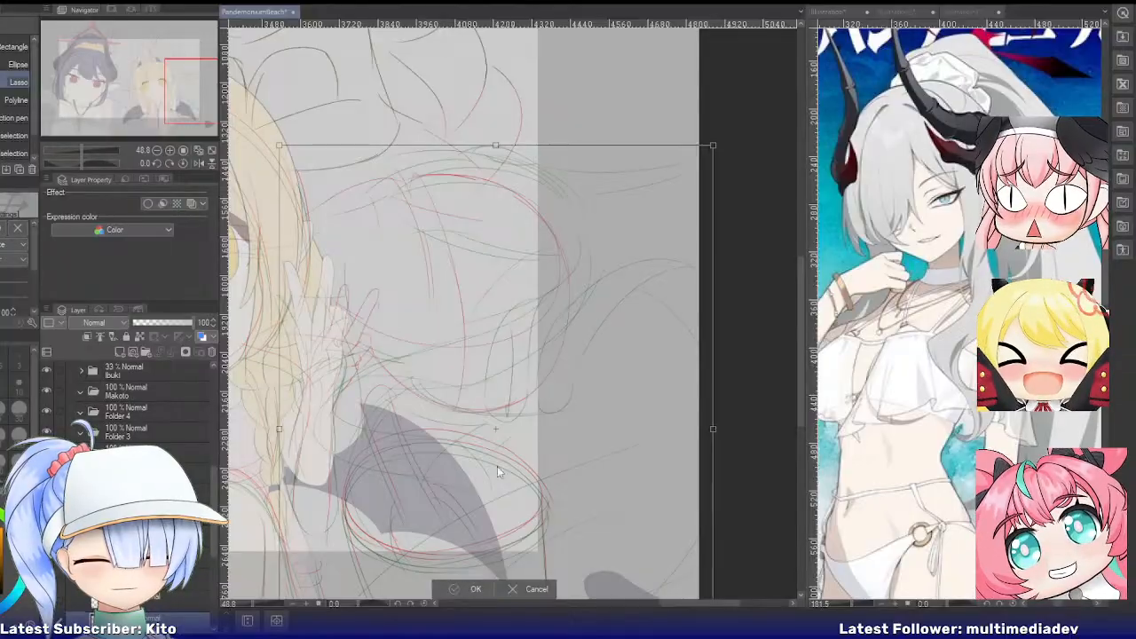
key(r)
mouse_move(497, 466)
mouse_down()
mouse_move(531, 276)
mouse_move(472, 322)
mouse_up()
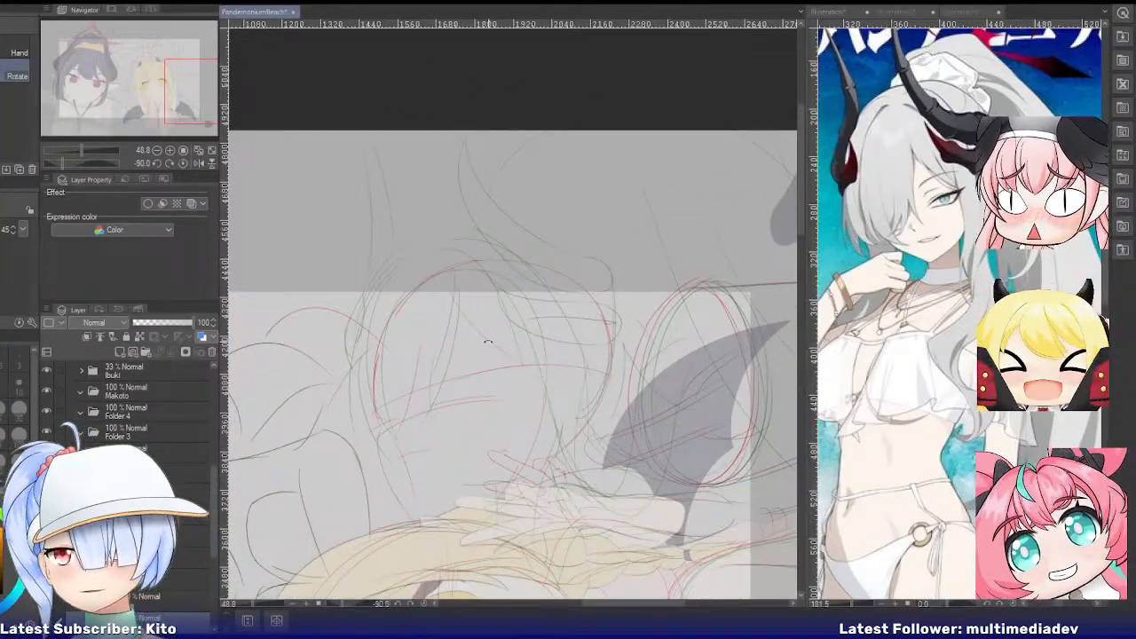
Nudge the hair and horn sketch a little further up and toward the rounded shapes, and apply the transform
scroll(497, 340, down, 1)
scroll(533, 400, up, 3)
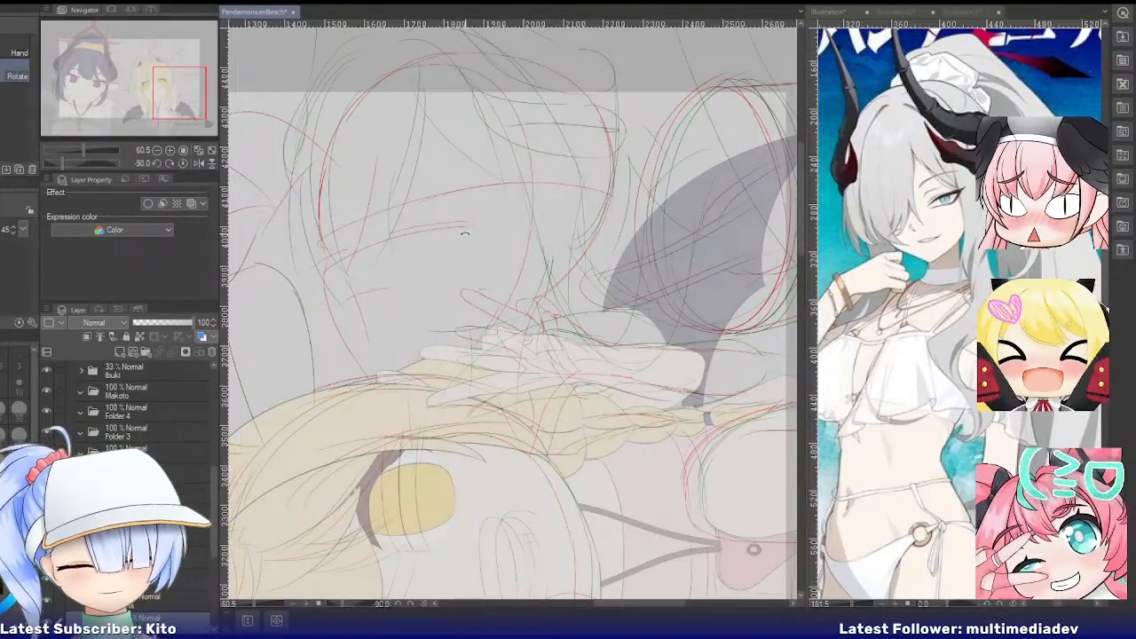
key(p)
scroll(423, 189, down, 5)
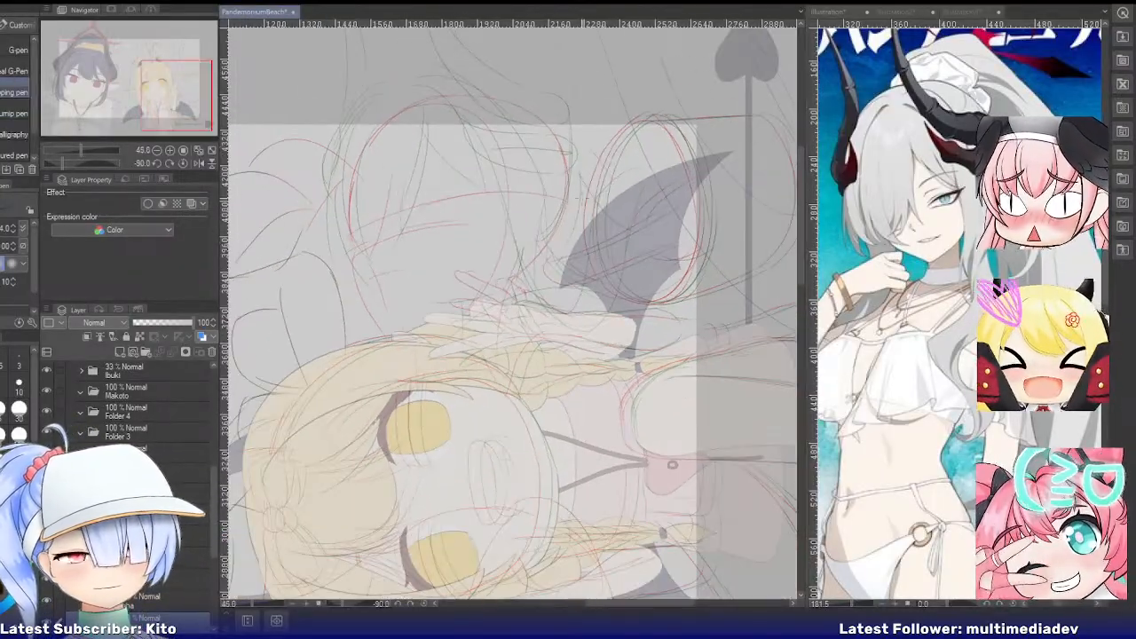
scroll(613, 144, up, 4)
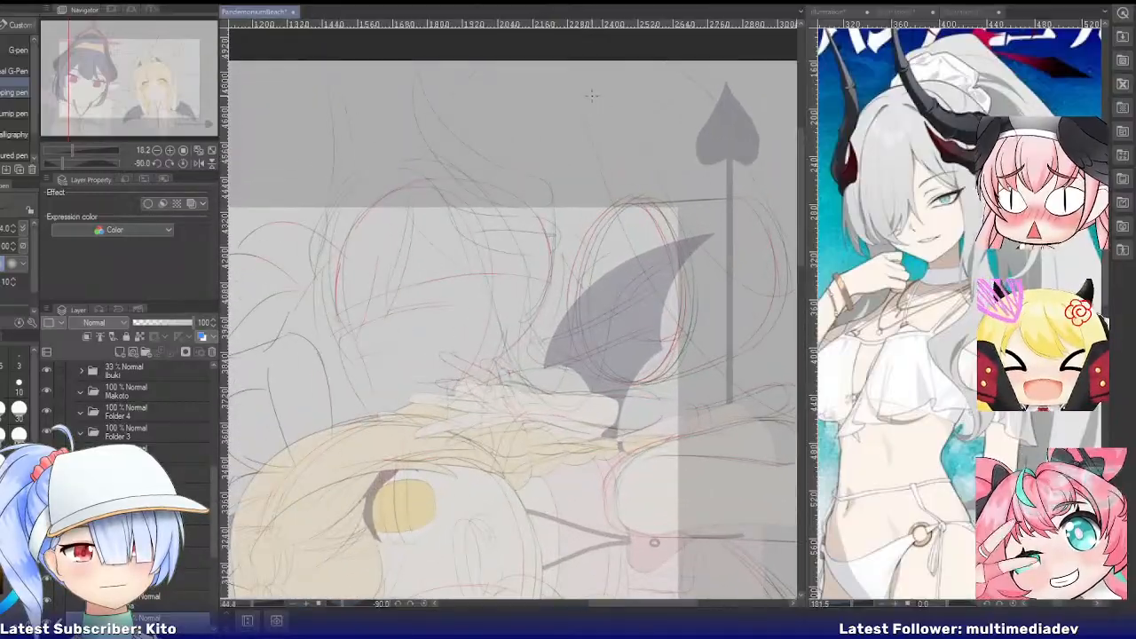
key(ctrl+t)
drag(558, 309, 550, 297)
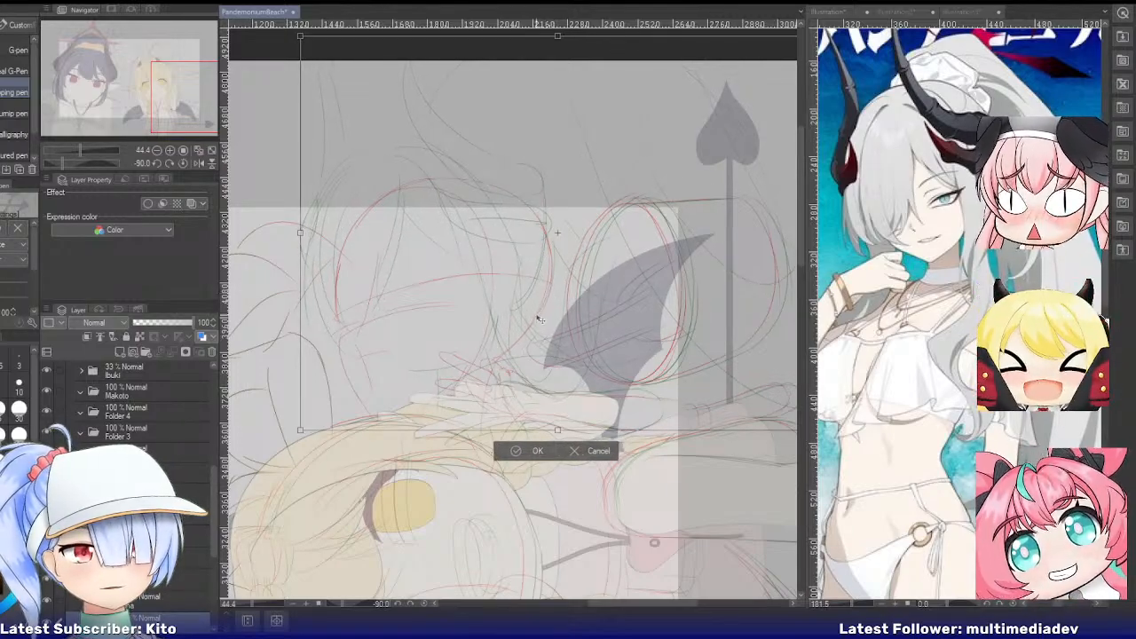
click(518, 451)
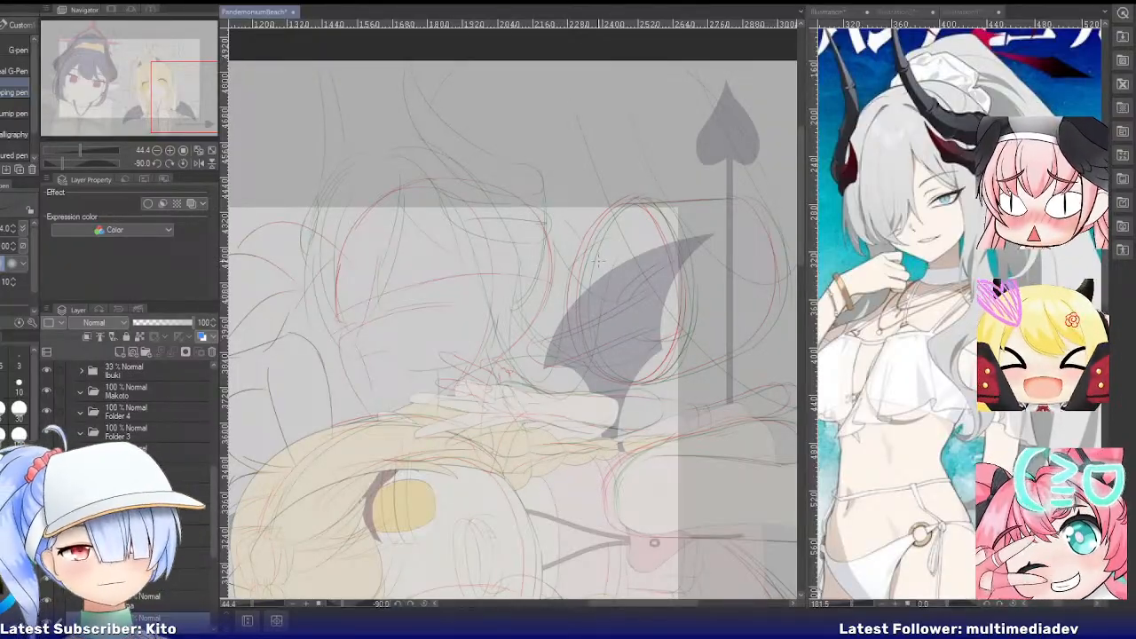
scroll(598, 260, up, 4)
scroll(533, 284, down, 3)
scroll(316, 320, up, 5)
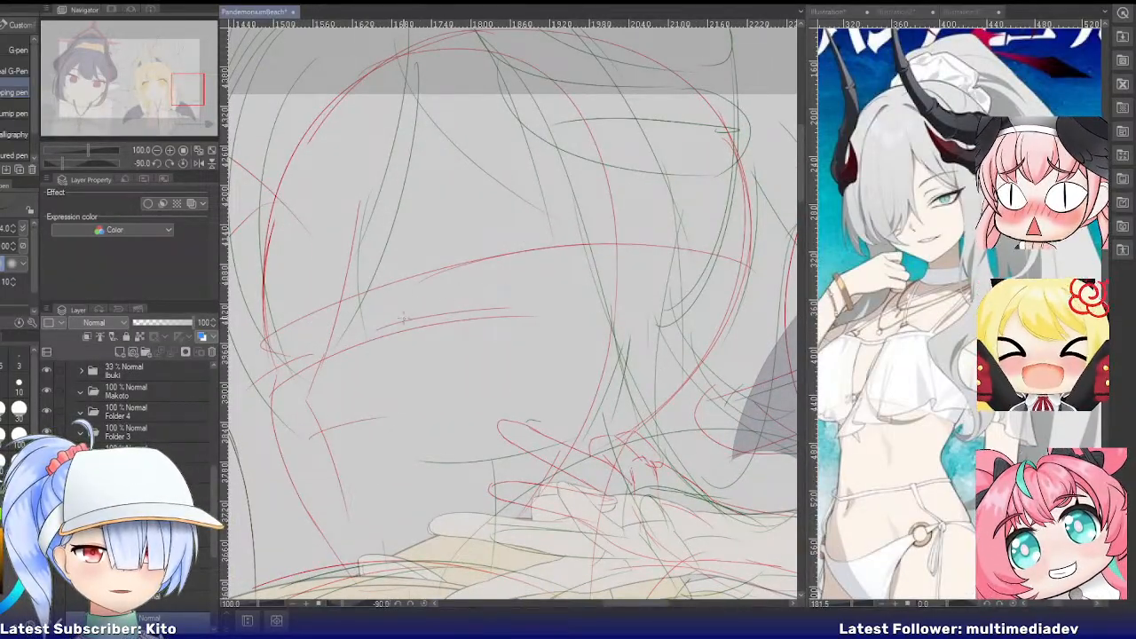
Sketch the narrow eye's upper and lower lid lines over the red rough, retrying strokes, and add the eyebrow and lid crease above
drag(397, 322, 562, 287)
key(ctrl+z)
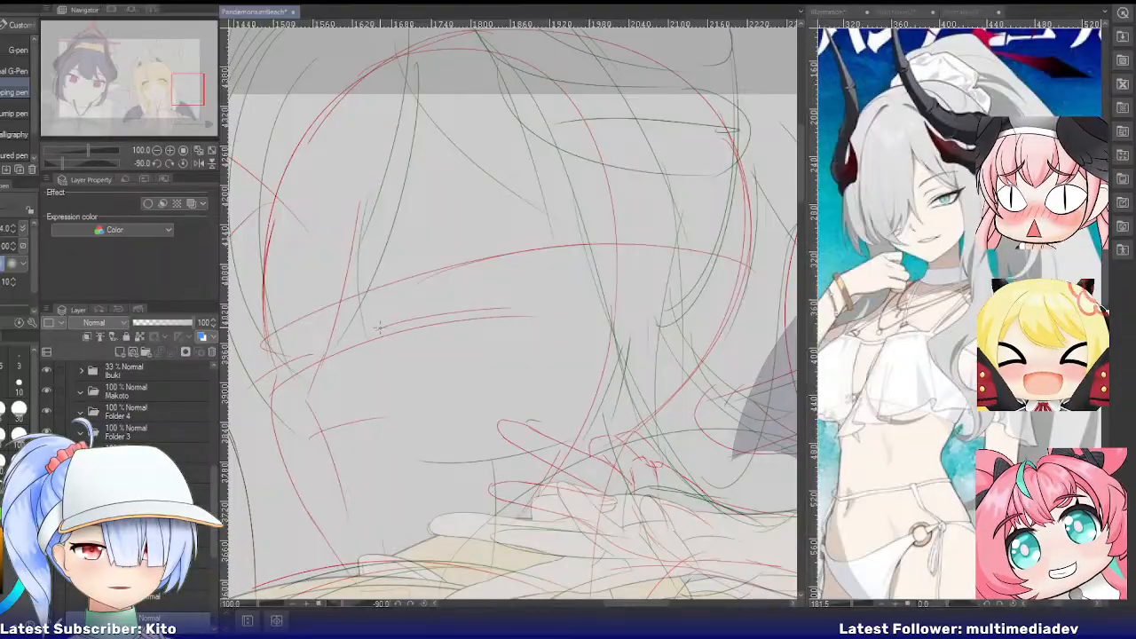
drag(387, 322, 554, 305)
drag(383, 325, 561, 309)
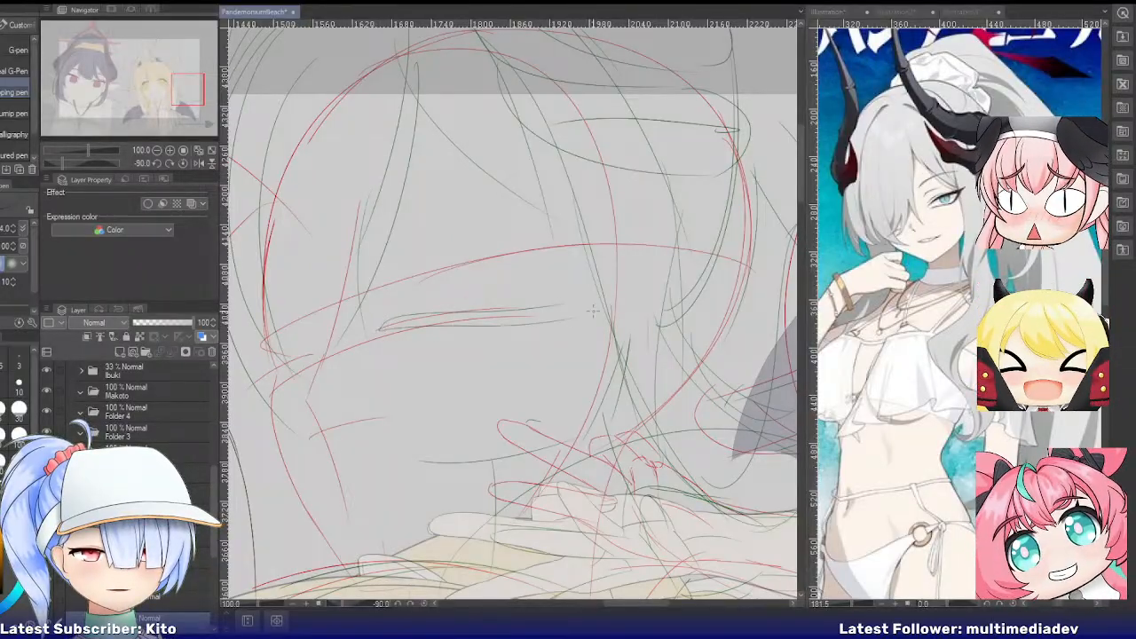
key(ctrl+z)
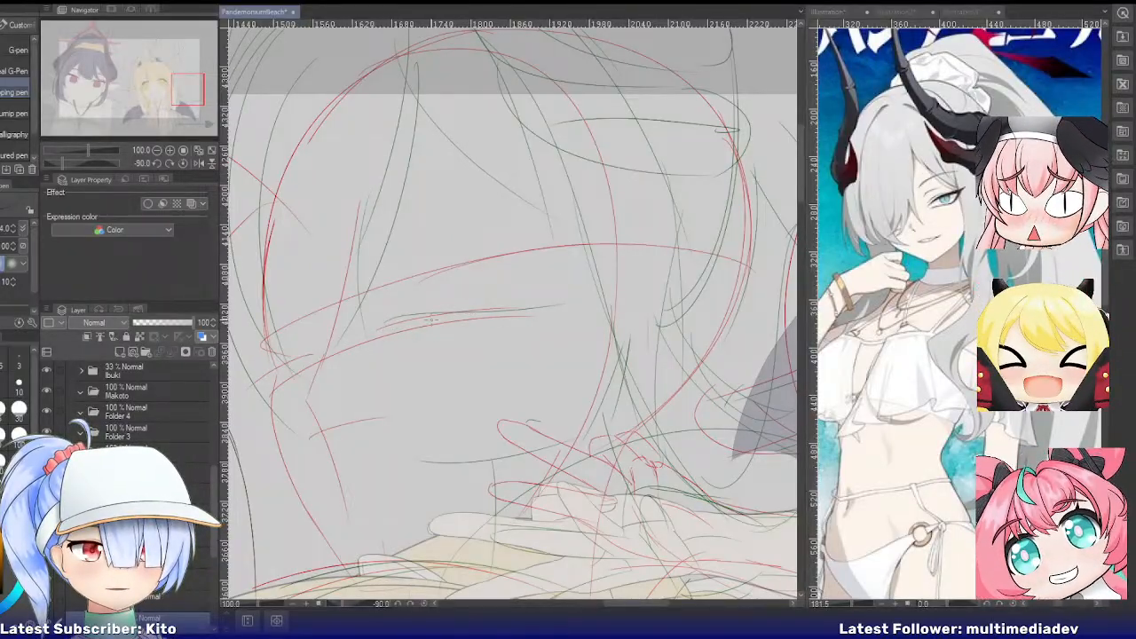
drag(506, 305, 550, 297)
key(ctrl+z)
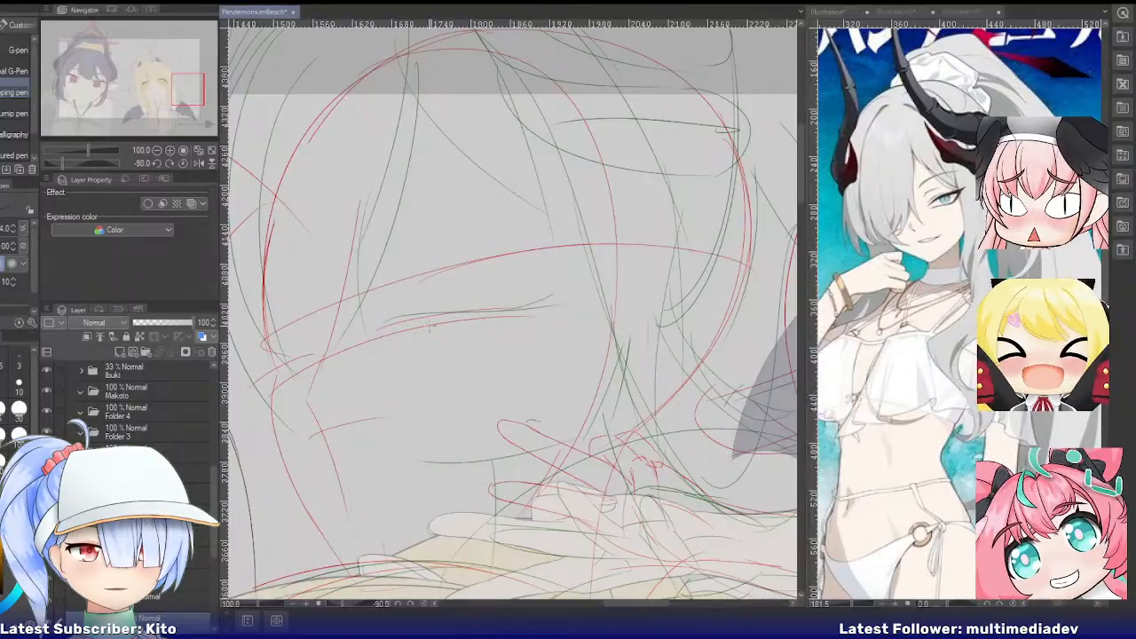
mouse_move(376, 342)
mouse_down()
mouse_move(541, 316)
mouse_move(516, 319)
mouse_move(552, 302)
mouse_up()
key(ctrl+z)
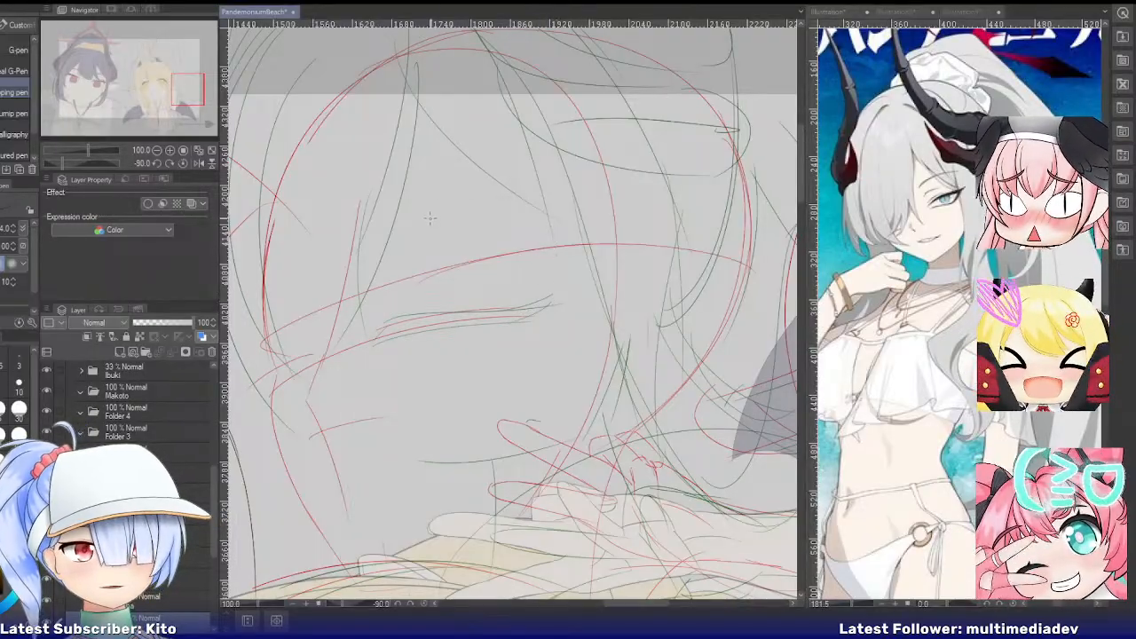
mouse_move(398, 215)
mouse_down()
mouse_move(496, 187)
mouse_move(577, 189)
mouse_up()
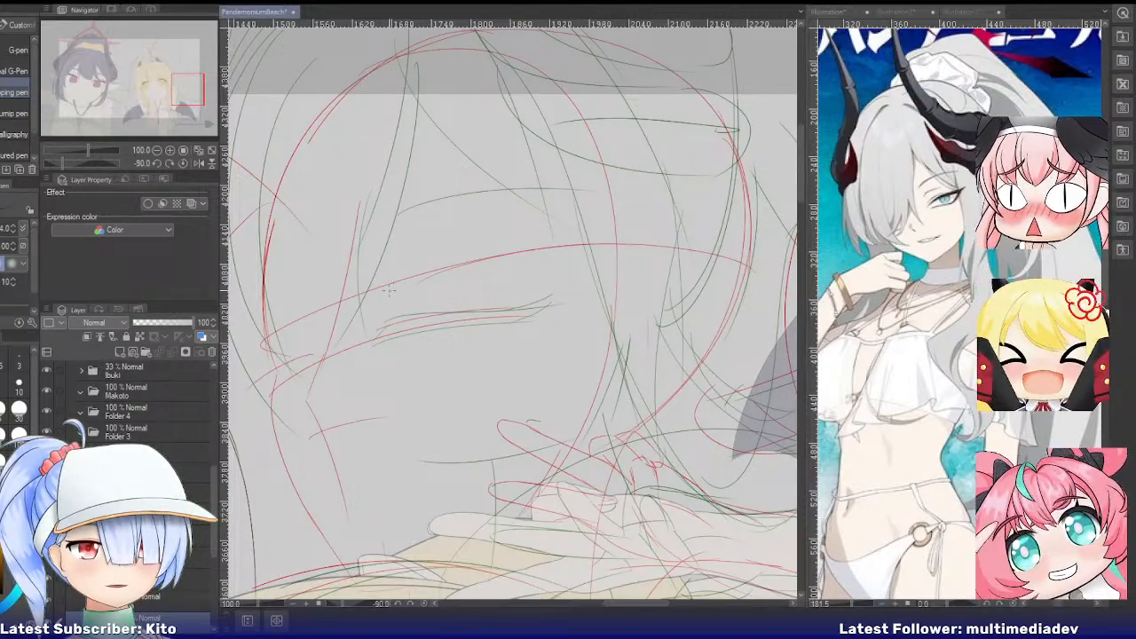
drag(386, 296, 486, 277)
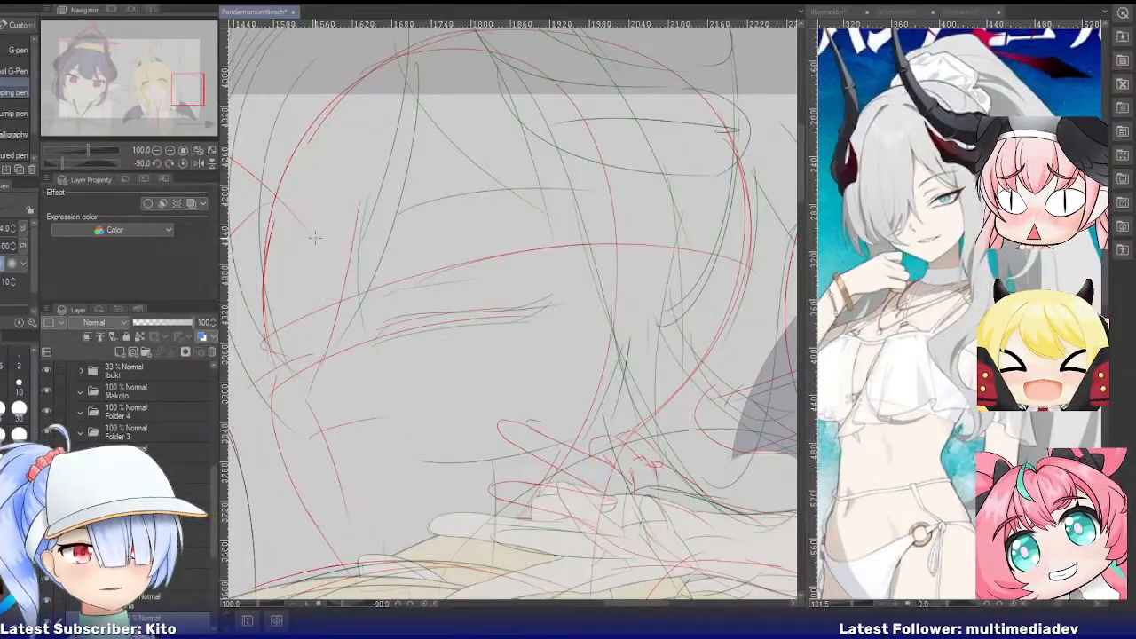
Sketch the nose bridge and the face's outer contour from the cheek down toward the chin, following the red rough
scroll(315, 238, down, 4)
scroll(316, 277, up, 6)
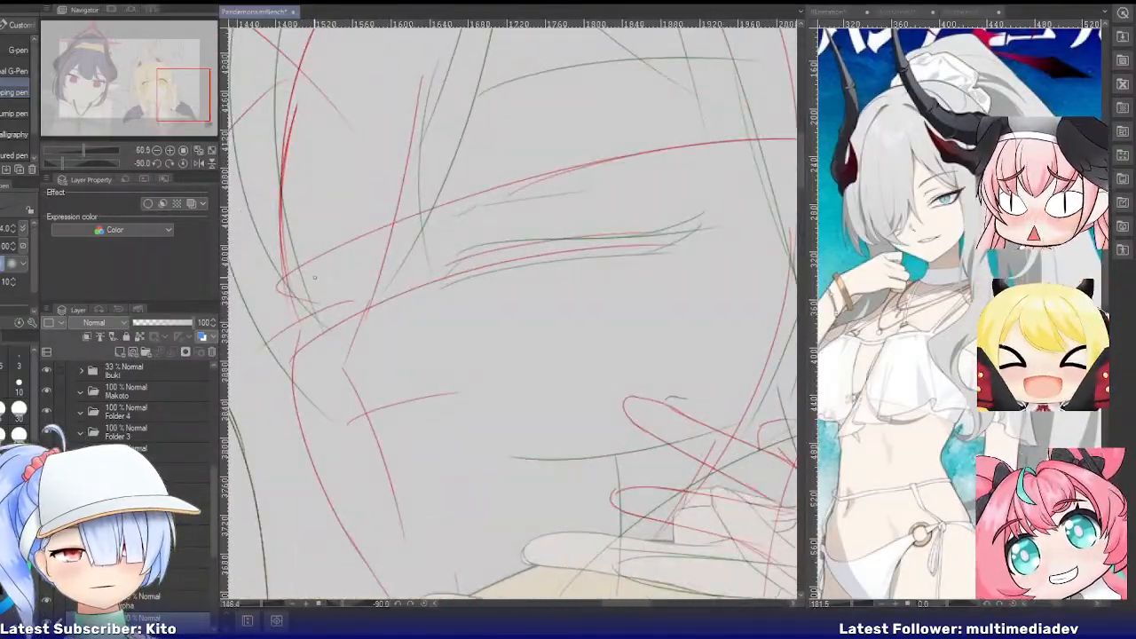
mouse_move(386, 268)
mouse_down()
mouse_move(353, 334)
mouse_move(348, 380)
mouse_up()
key(ctrl+z)
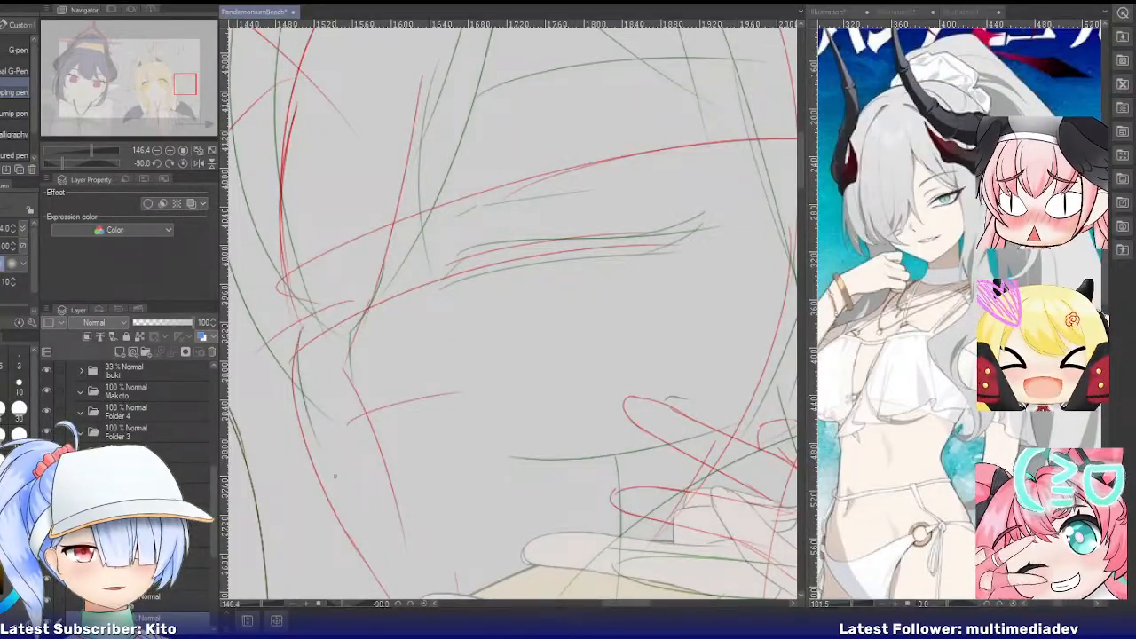
drag(299, 330, 315, 463)
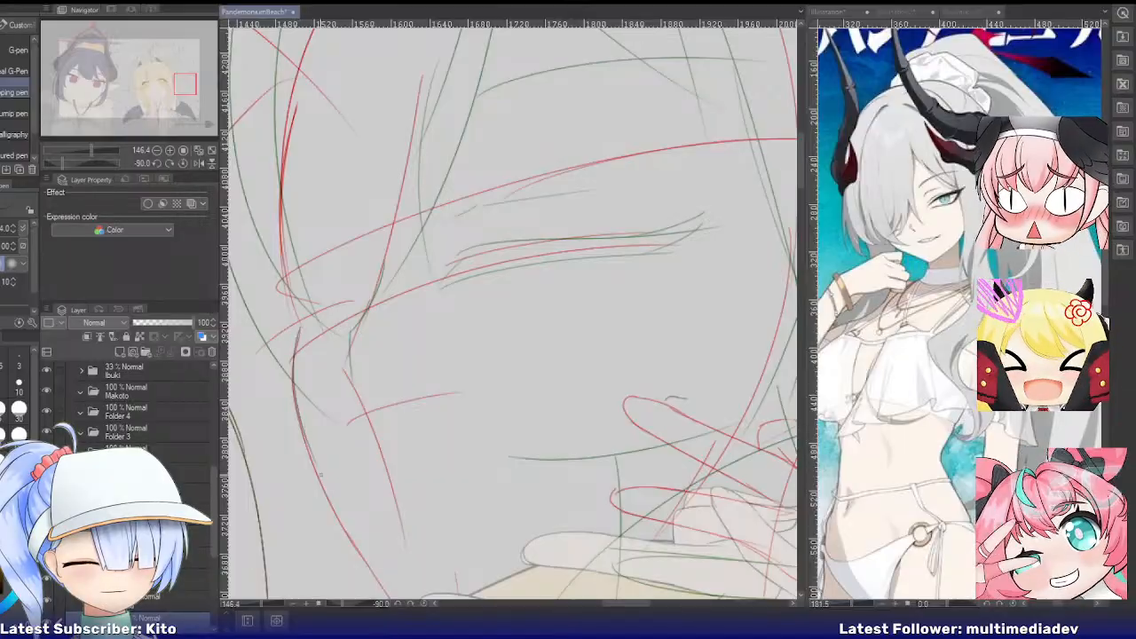
scroll(391, 285, down, 3)
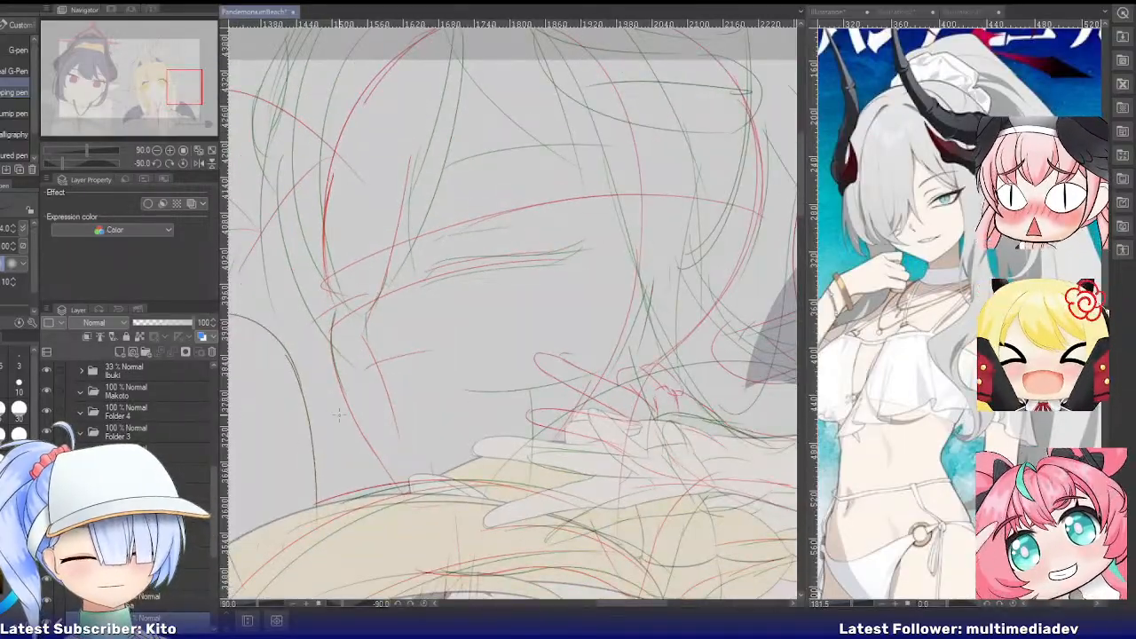
drag(336, 376, 383, 478)
key(ctrl+z)
drag(345, 395, 389, 476)
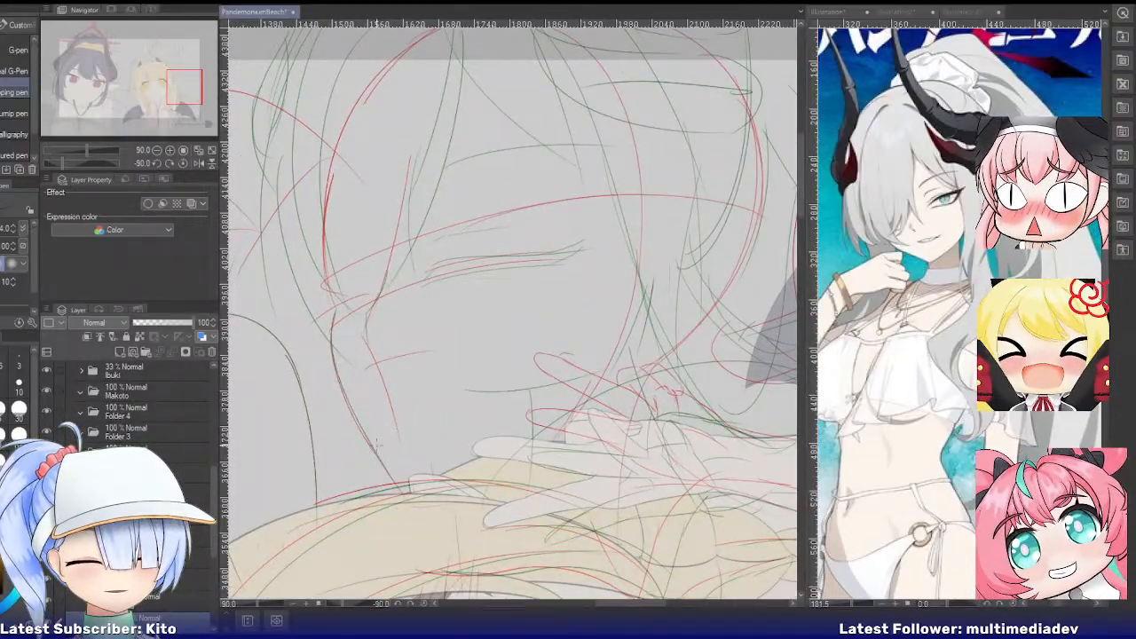
Reset the canvas rotation and scale the Makoto sketch layer down to about 93%, applying the transform
scroll(479, 363, down, 3)
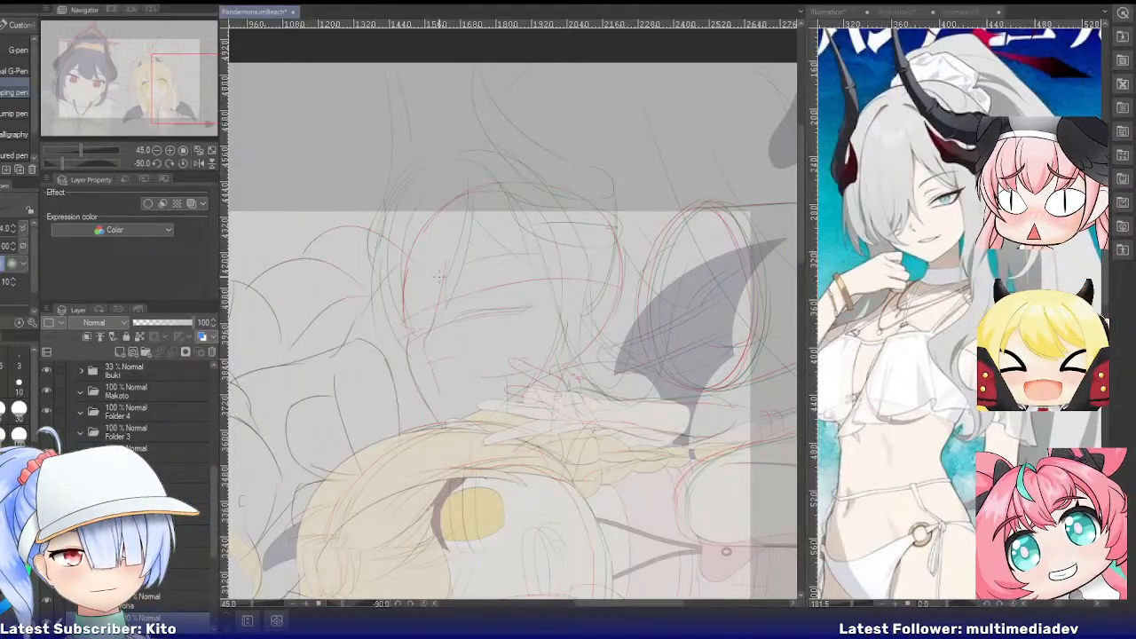
click(184, 163)
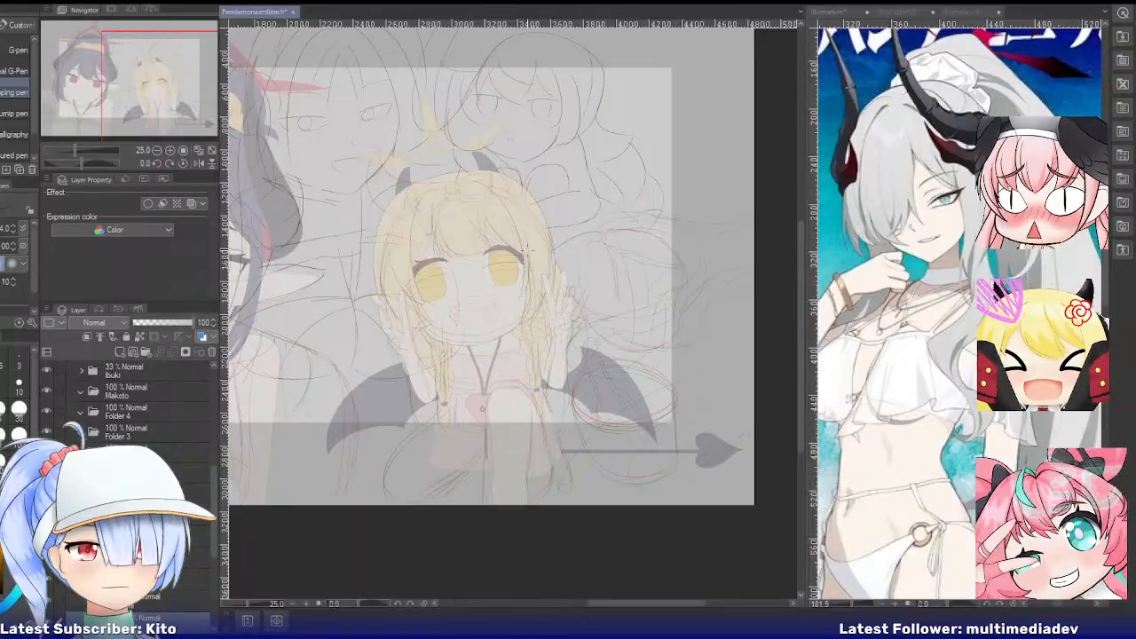
scroll(529, 251, down, 2)
scroll(533, 251, up, 3)
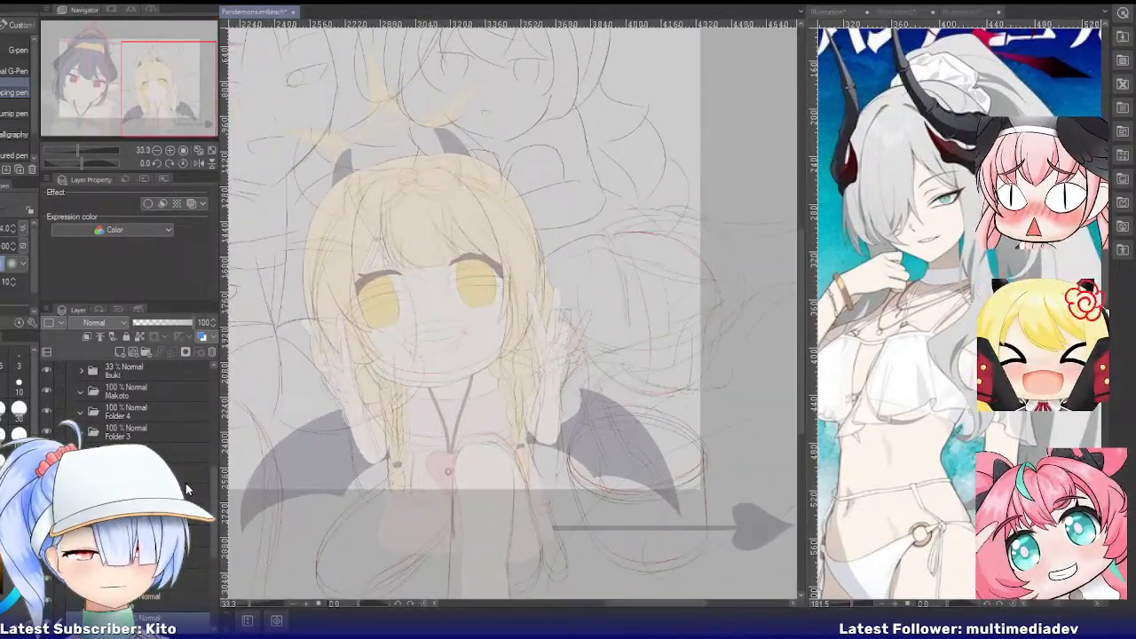
scroll(187, 489, up, 5)
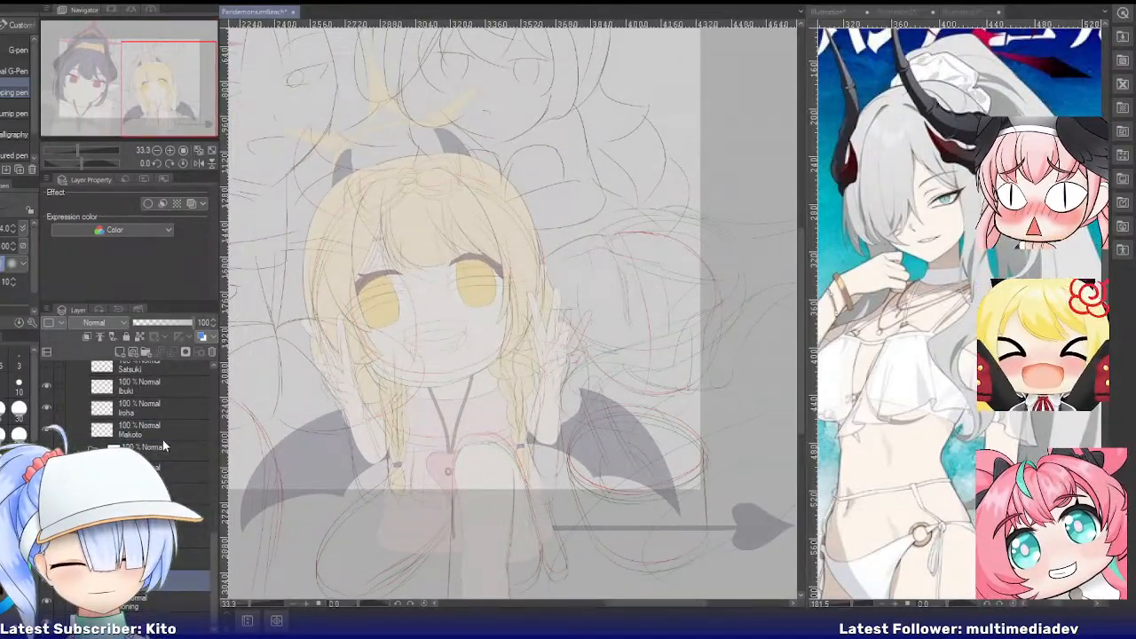
click(151, 431)
key(ctrl+t)
scroll(444, 482, down, 2)
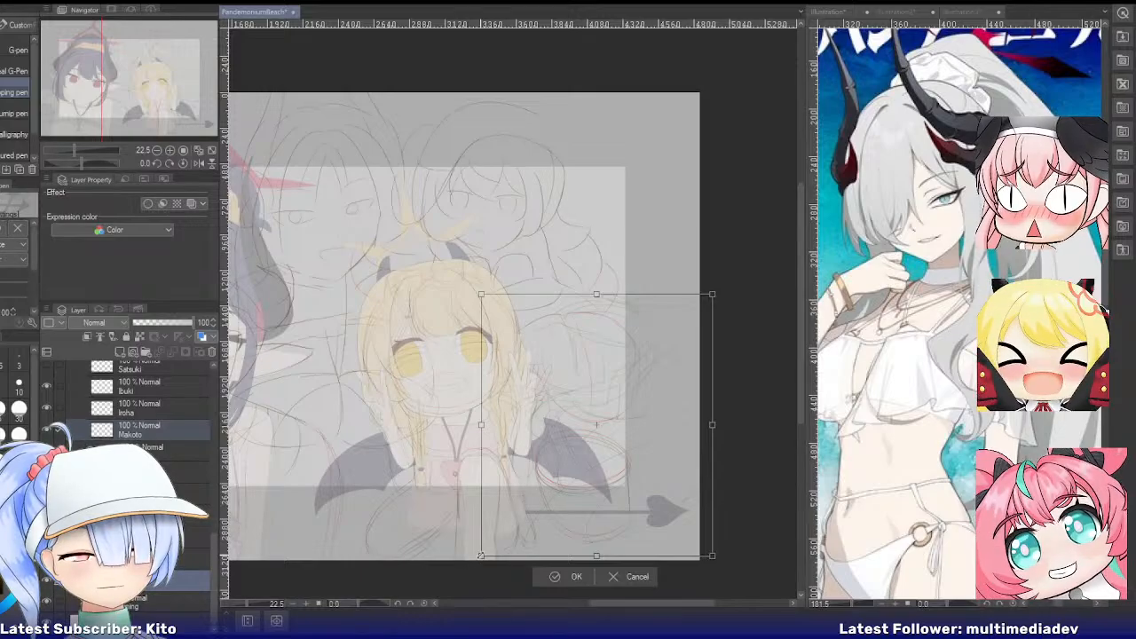
drag(480, 556, 494, 531)
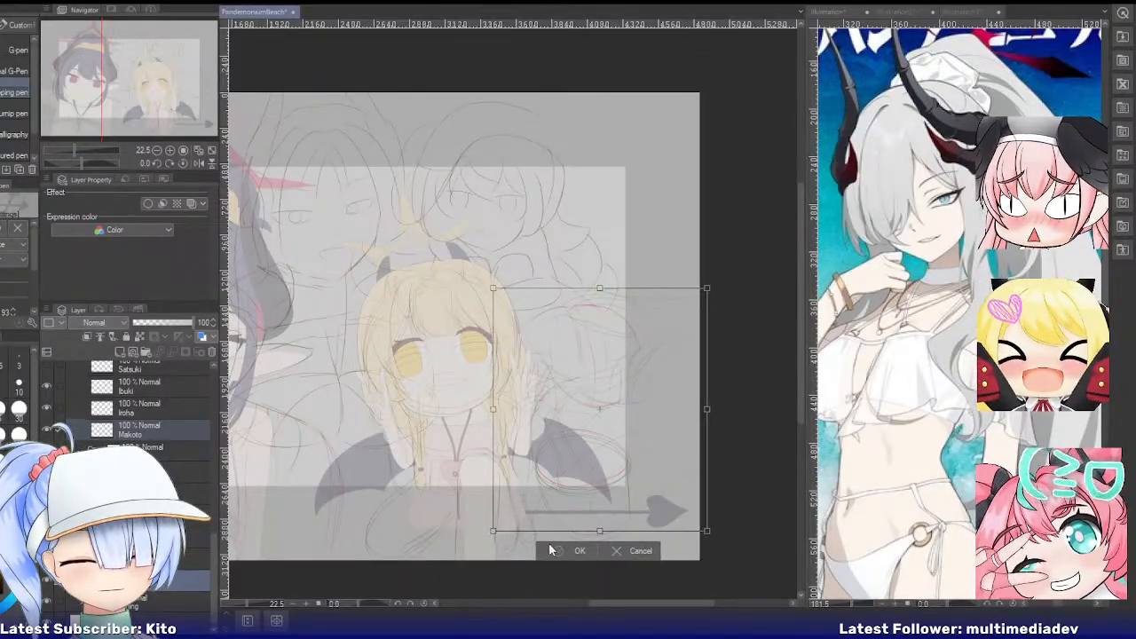
click(550, 551)
scroll(550, 459, up, 2)
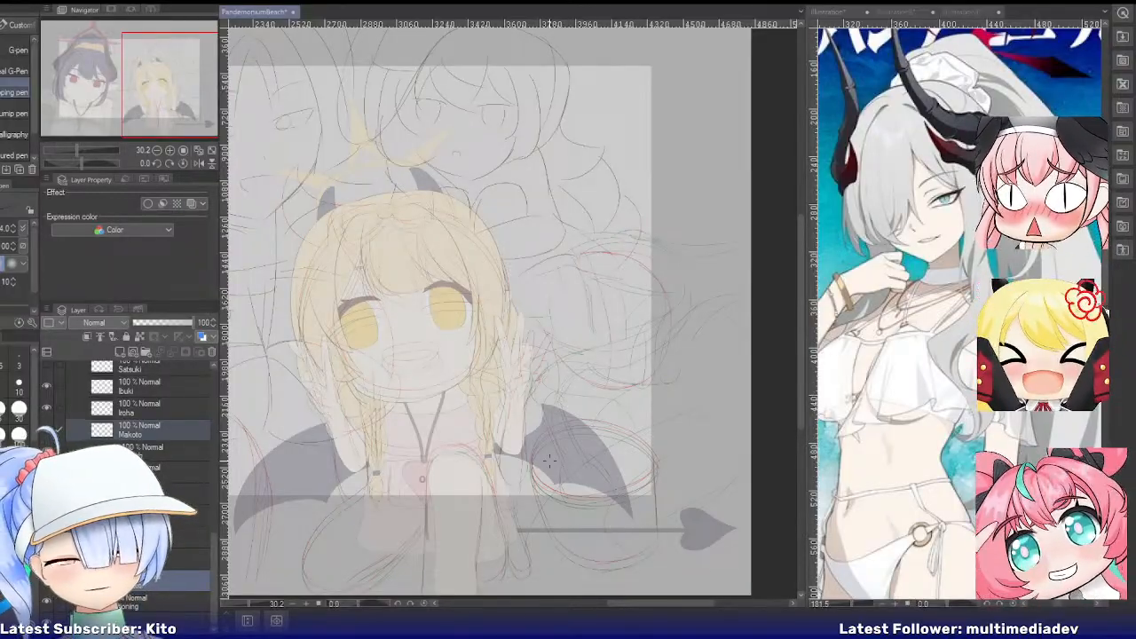
scroll(549, 459, down, 2)
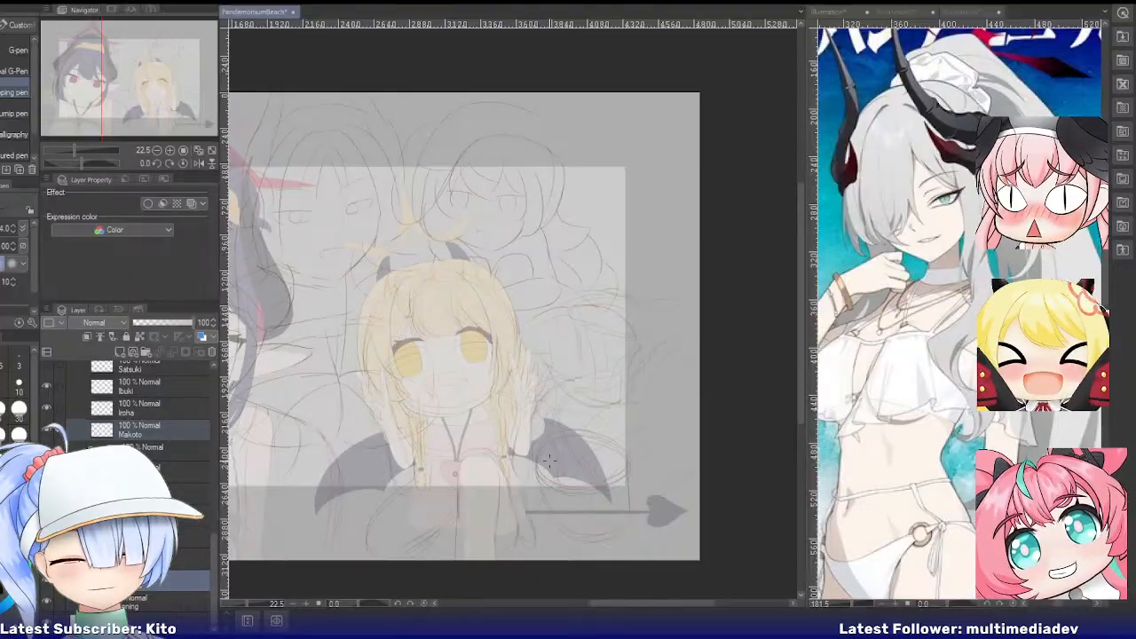
scroll(550, 459, up, 2)
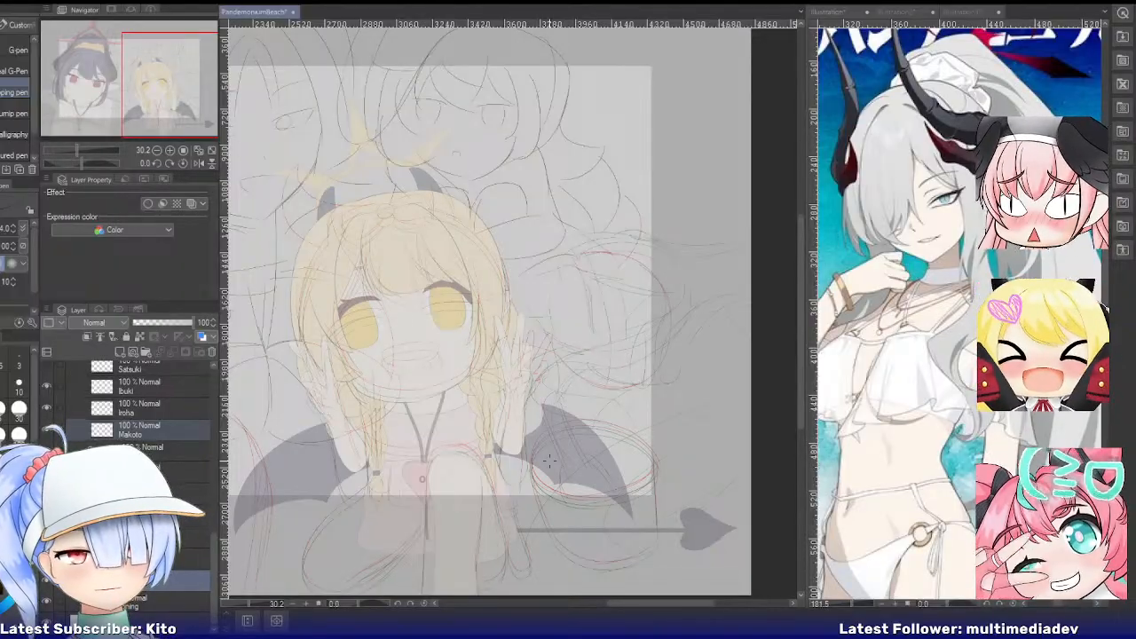
scroll(549, 459, down, 1)
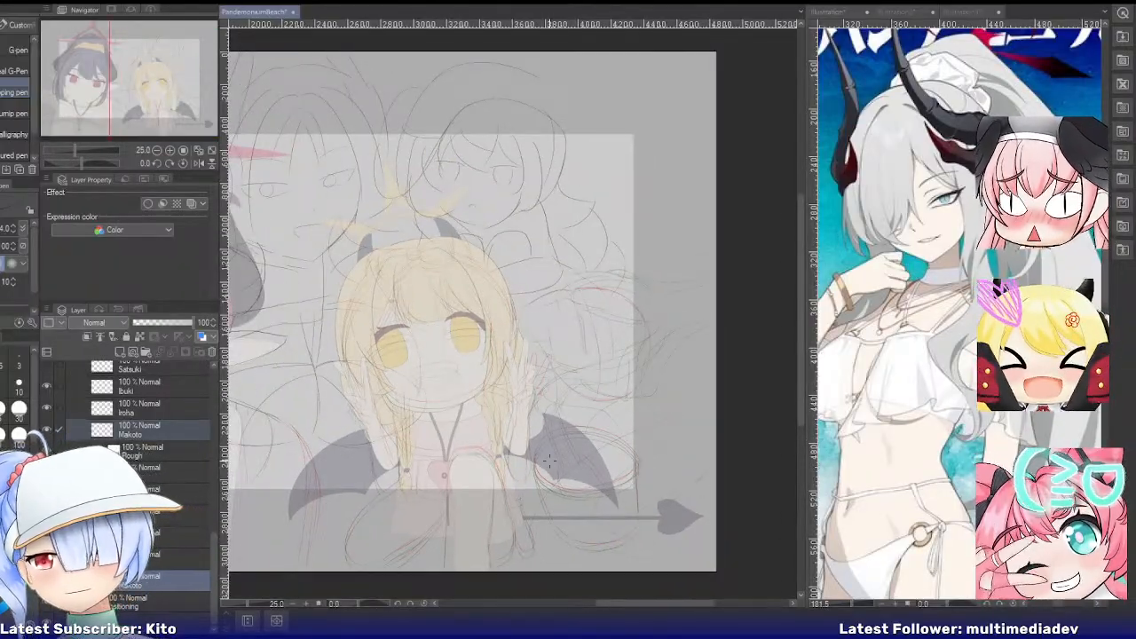
scroll(236, 520, up, 3)
scroll(133, 417, up, 2)
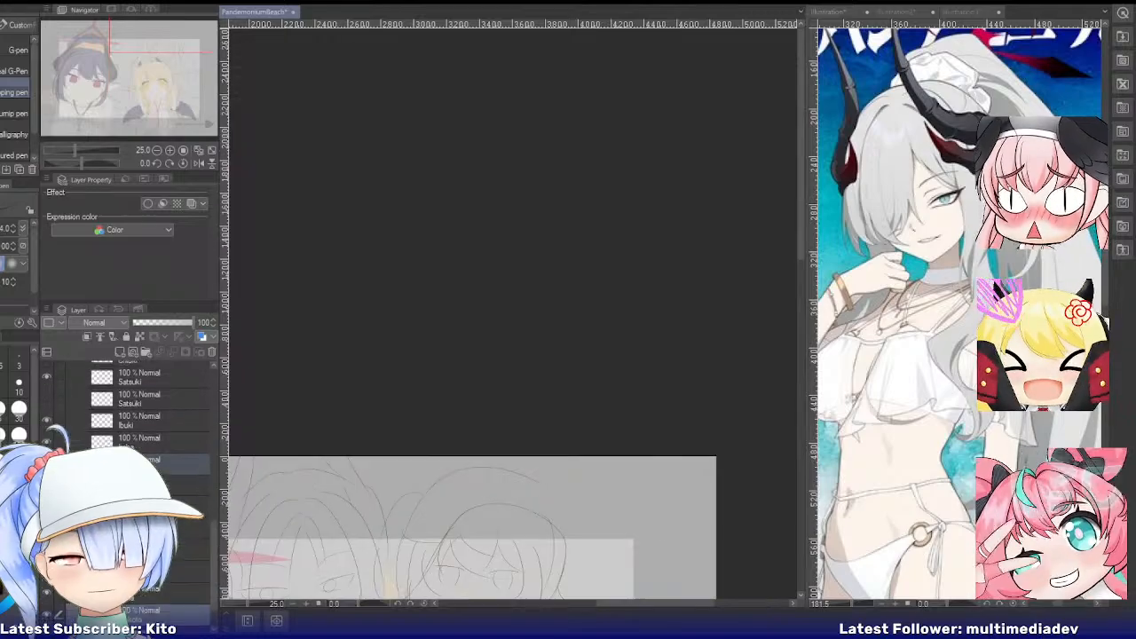
Select the Makoto folder inside the Lines group and rotate the canvas to -90° around her head sketch
click(177, 85)
scroll(129, 421, up, 4)
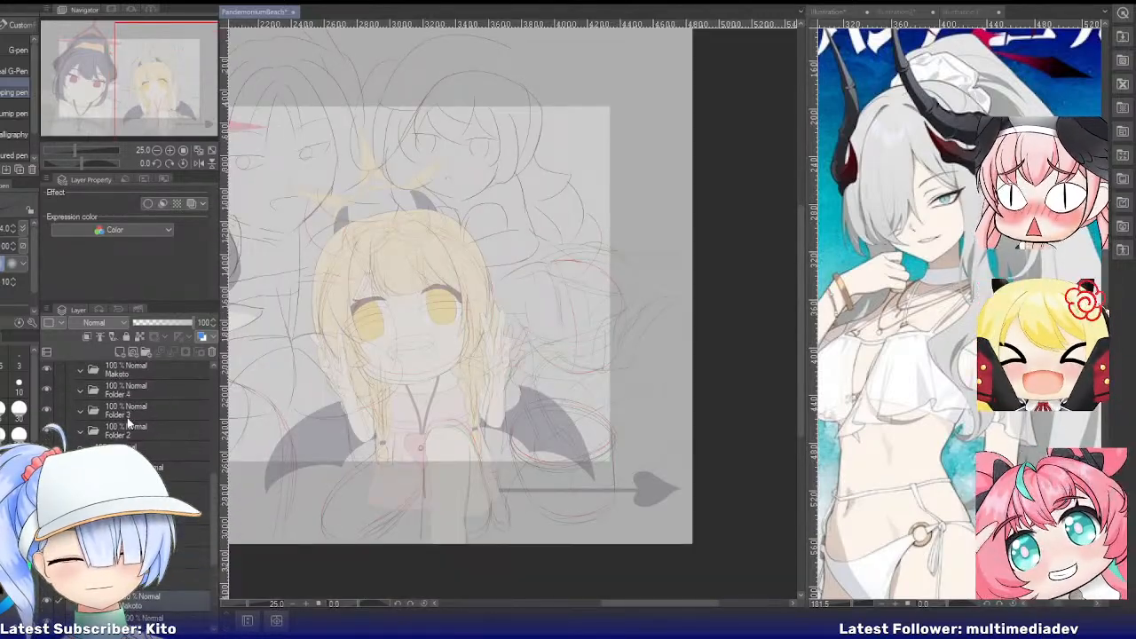
click(133, 505)
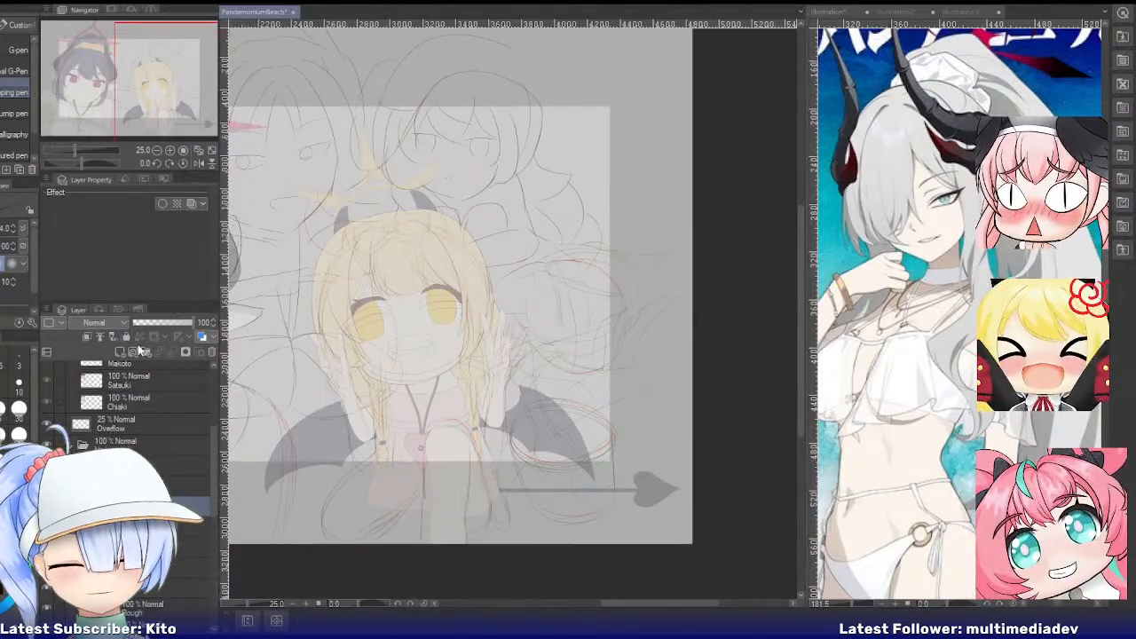
key(r)
drag(527, 194, 370, 304)
scroll(600, 364, up, 1)
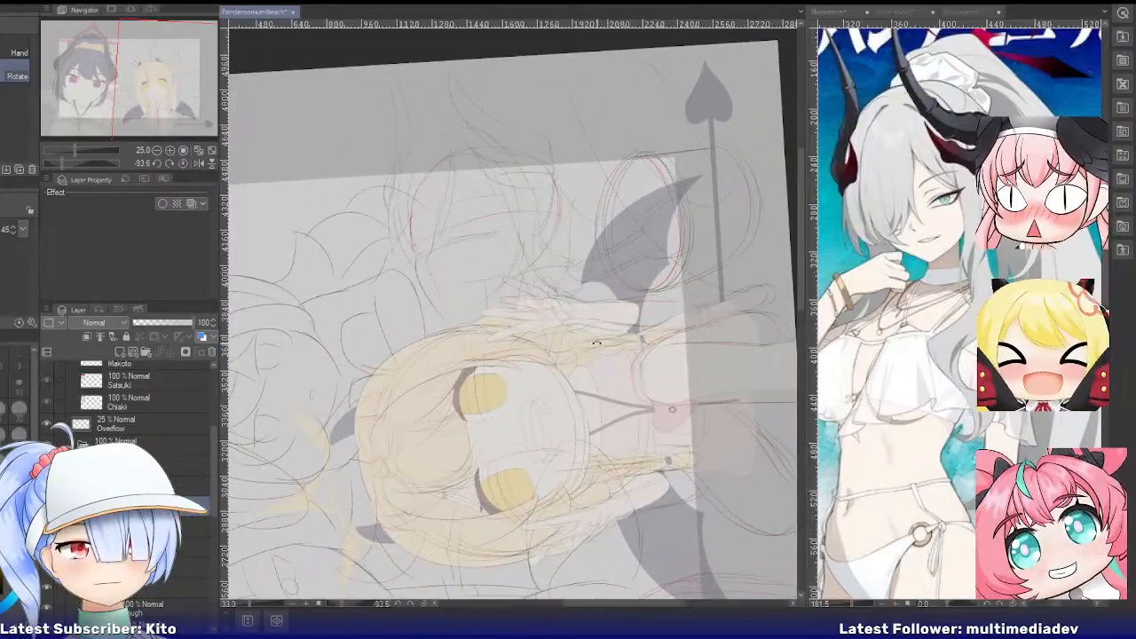
click(168, 163)
scroll(561, 264, up, 2)
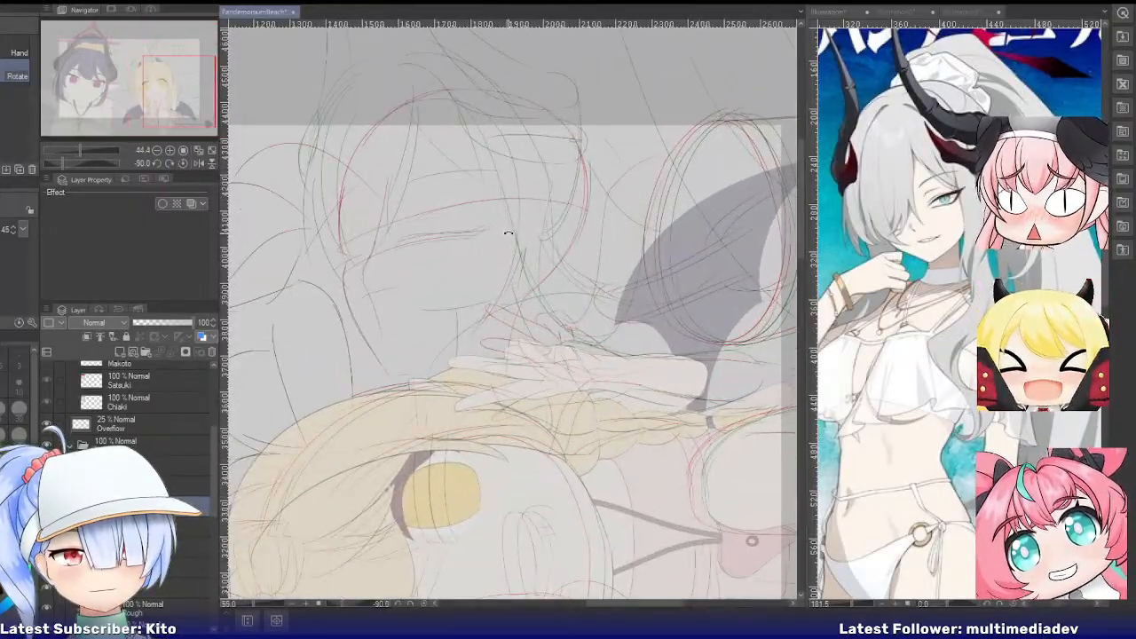
Set up new subfolders inside the Makoto lines folder and add new vector layers in them
click(134, 352)
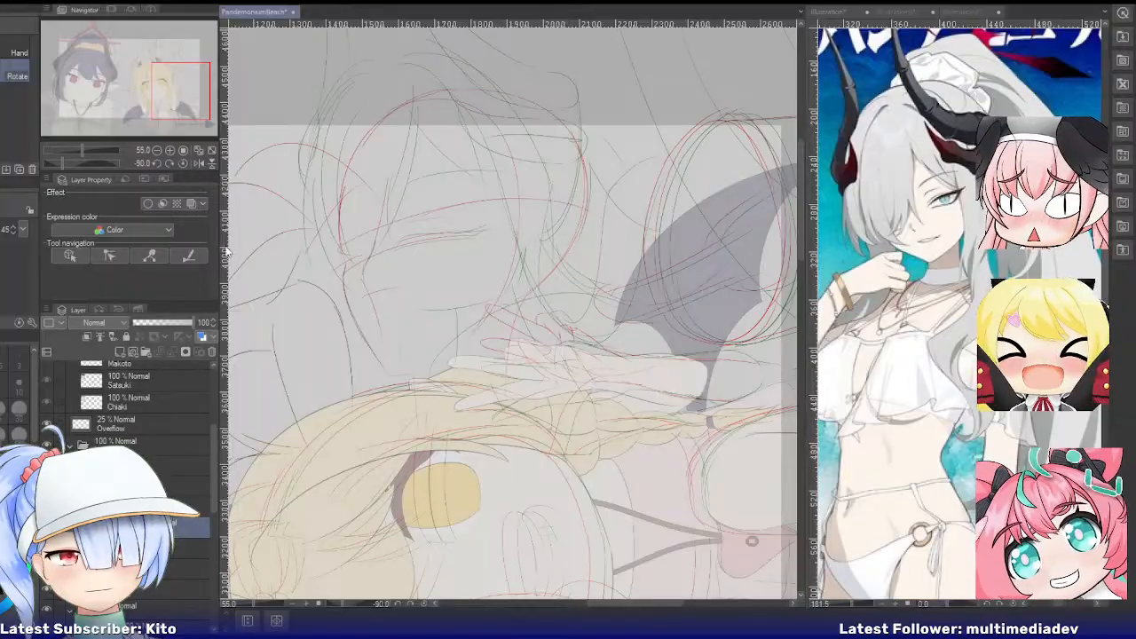
key(ctrl+g)
click(145, 352)
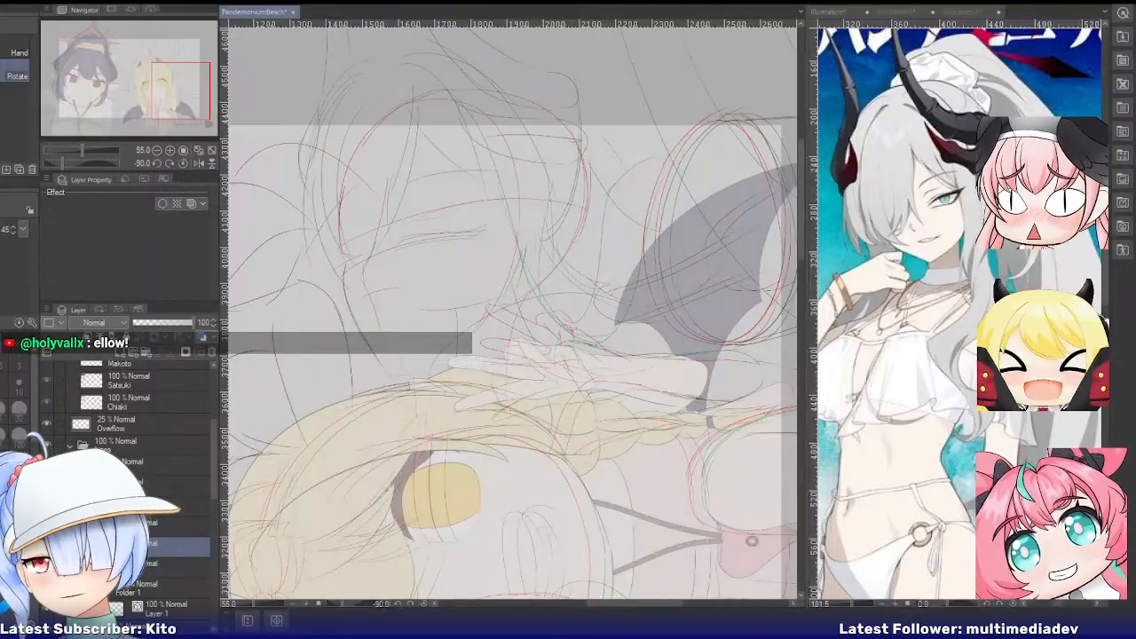
scroll(159, 420, down, 2)
scroll(160, 423, down, 1)
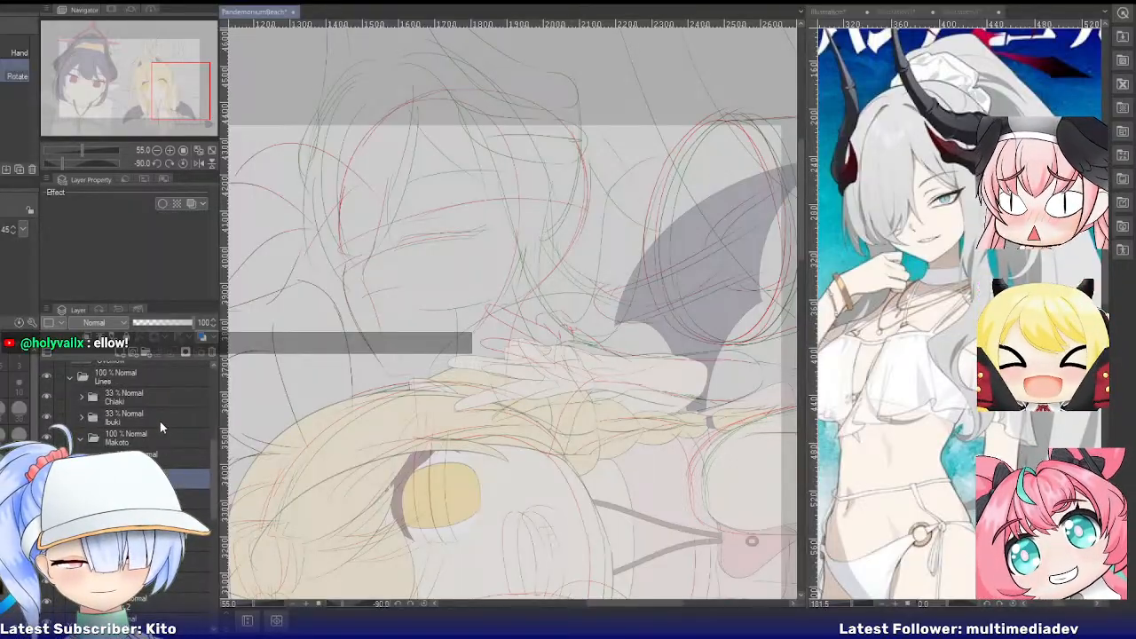
click(133, 352)
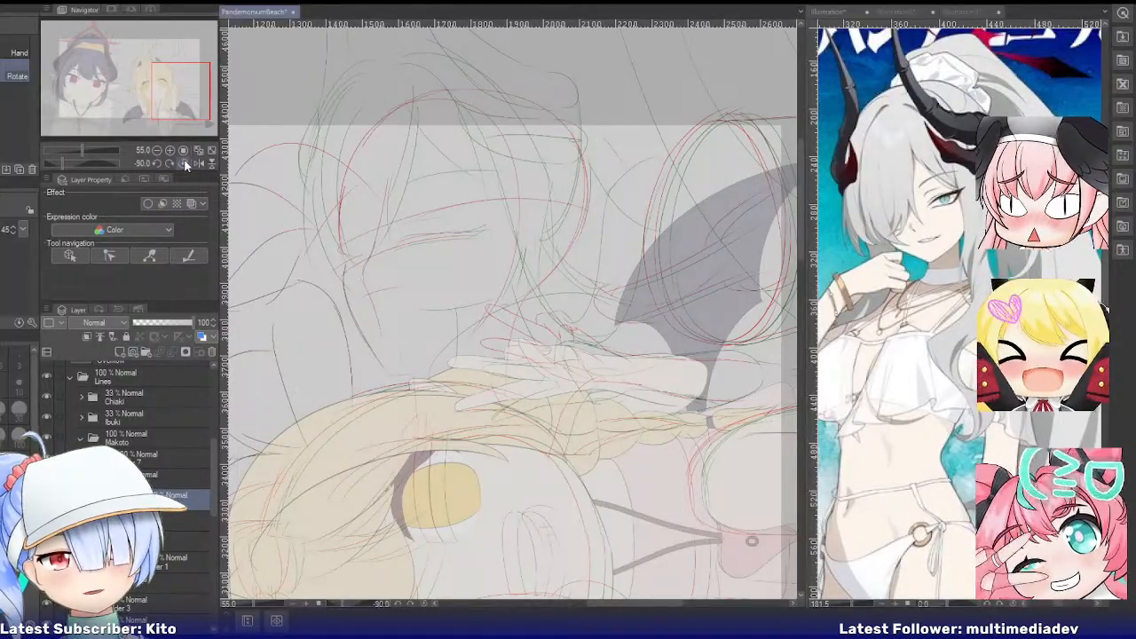
drag(193, 98, 176, 100)
scroll(449, 292, down, 5)
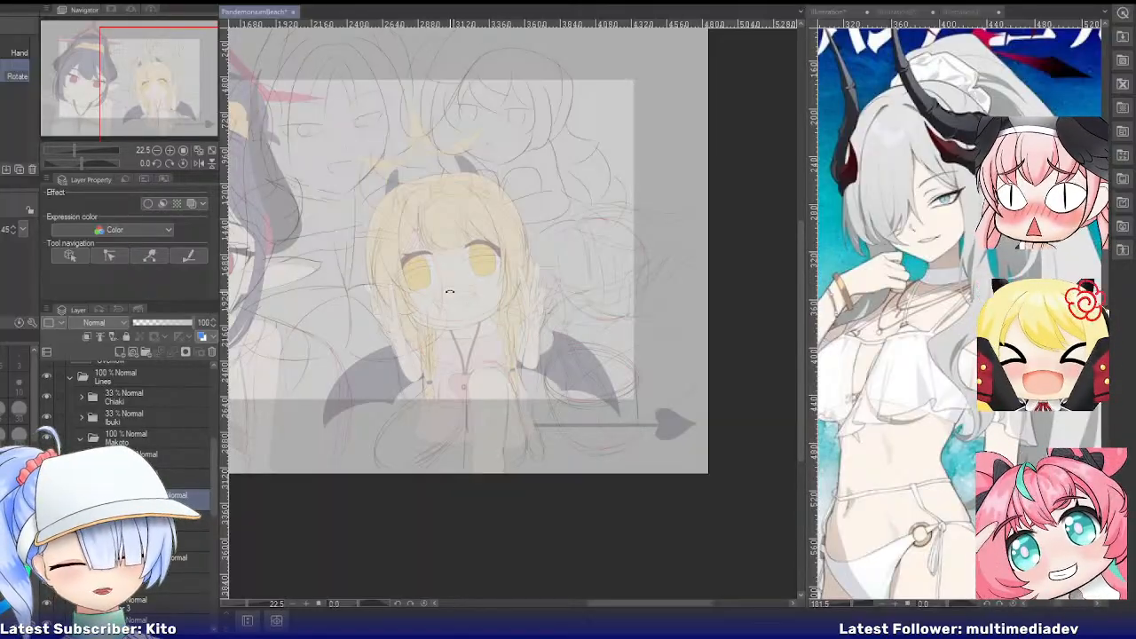
scroll(364, 287, up, 1)
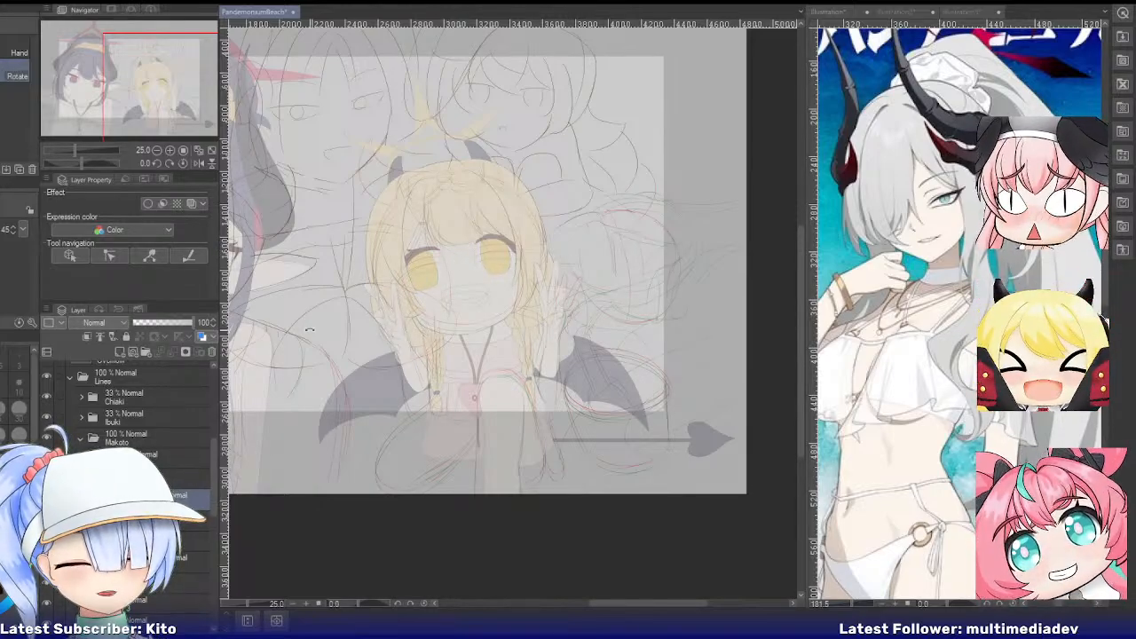
drag(147, 114, 133, 113)
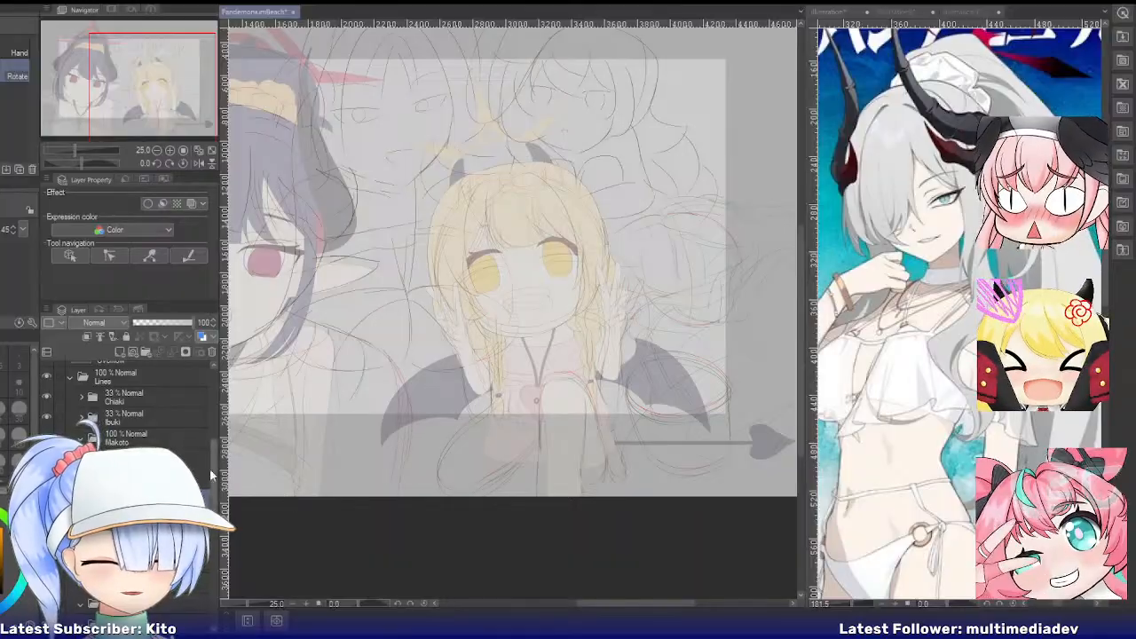
scroll(210, 477, up, 5)
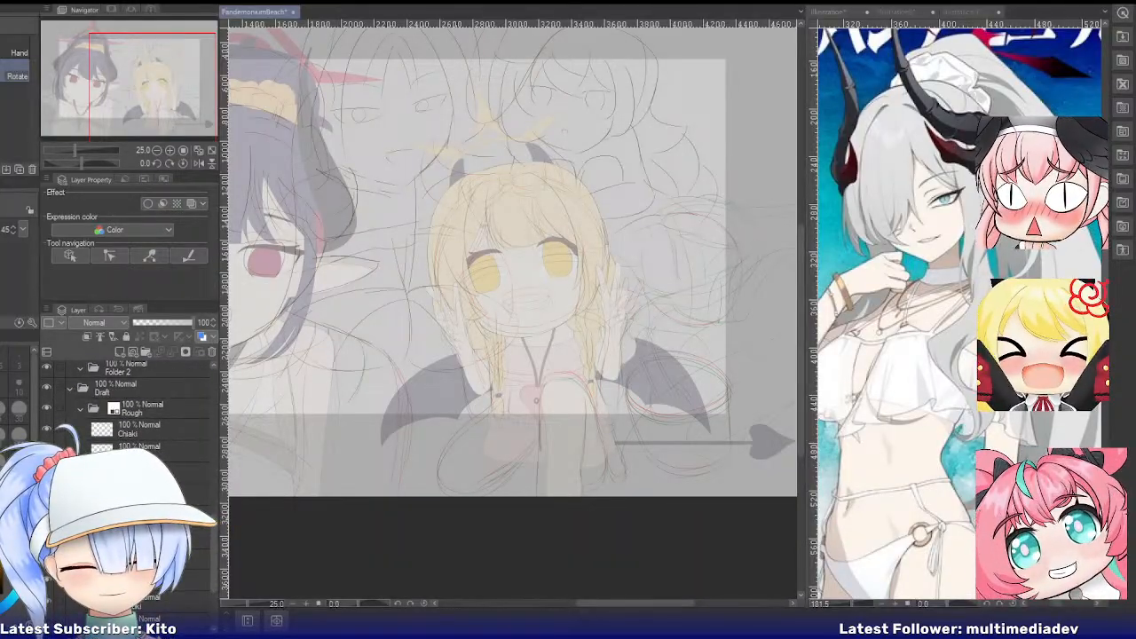
Rotate the red head-circle rough beside the blonde character about 15° counter-clockwise and apply the transform
click(203, 538)
key(ctrl+z)
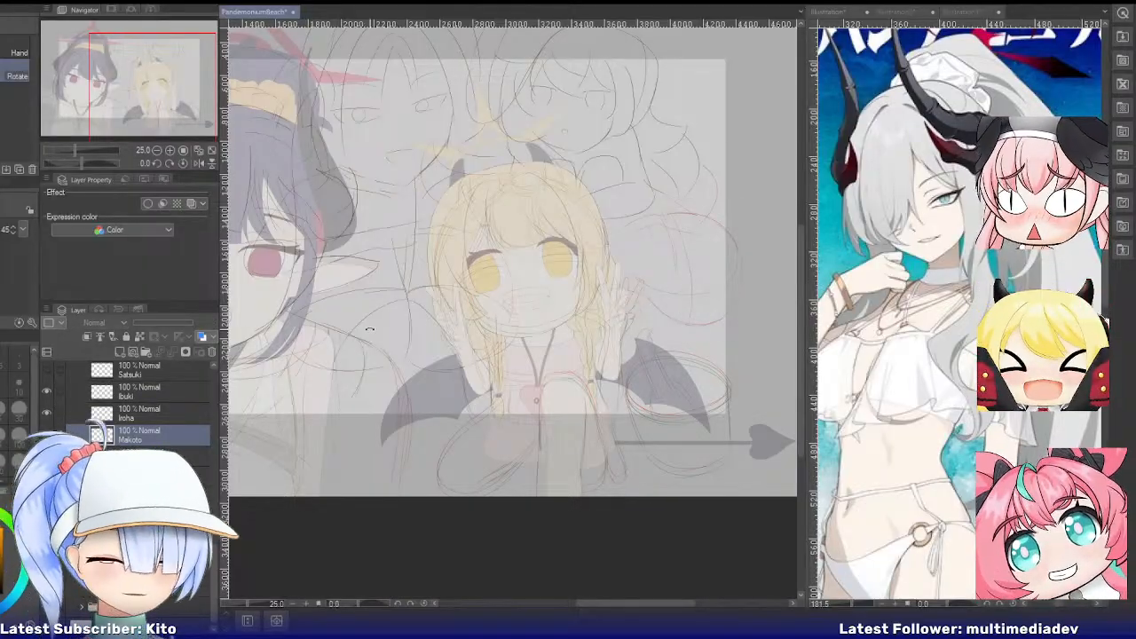
click(203, 581)
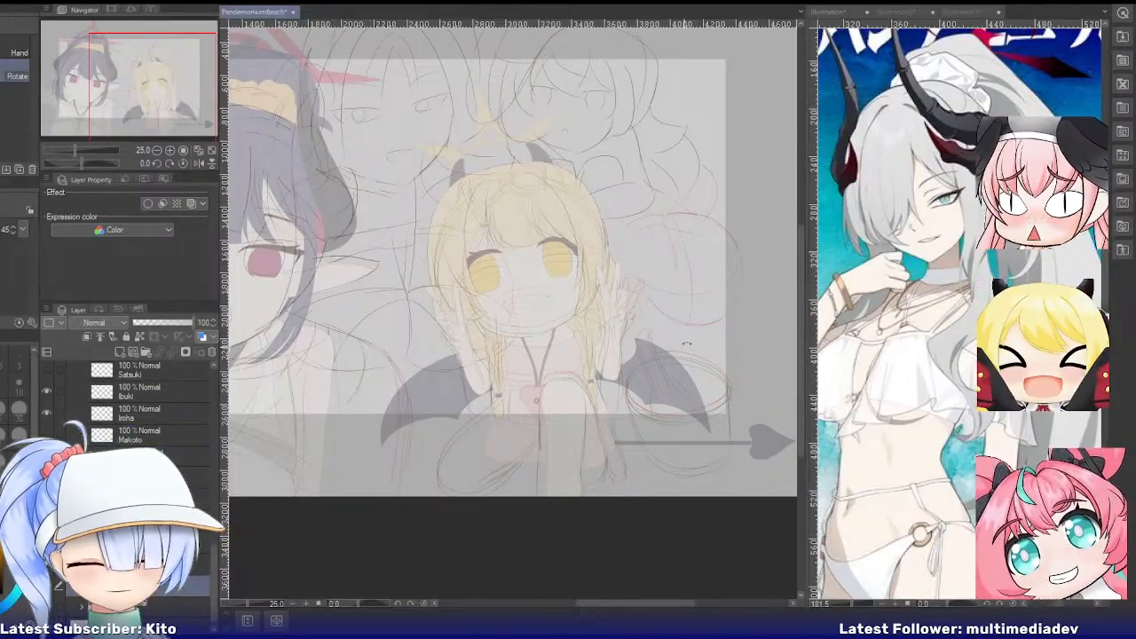
key(ctrl+t)
drag(769, 267, 762, 241)
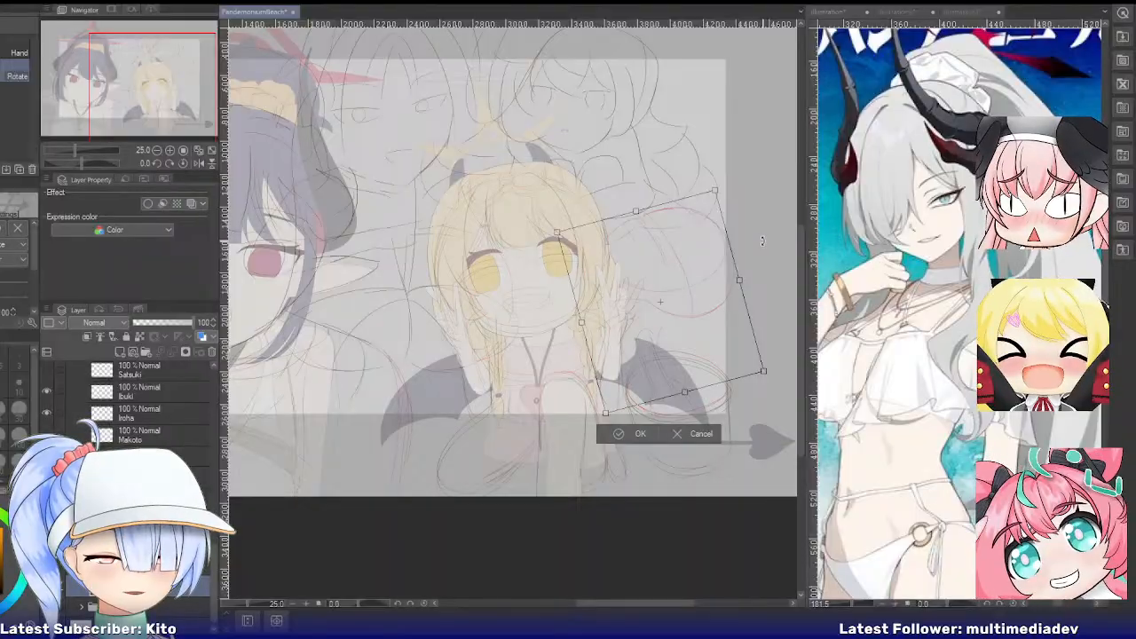
click(626, 433)
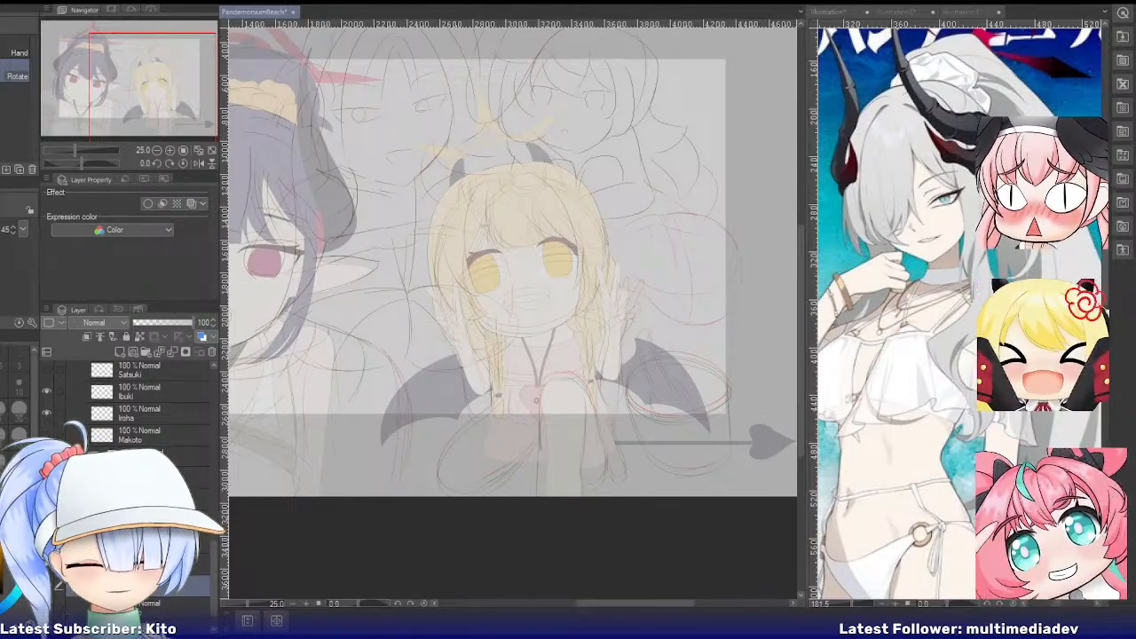
Switch off the Rough folder's red layer color and toggle the blue layer color on the Makoto sketch layer
click(177, 456)
key(ctrl+b)
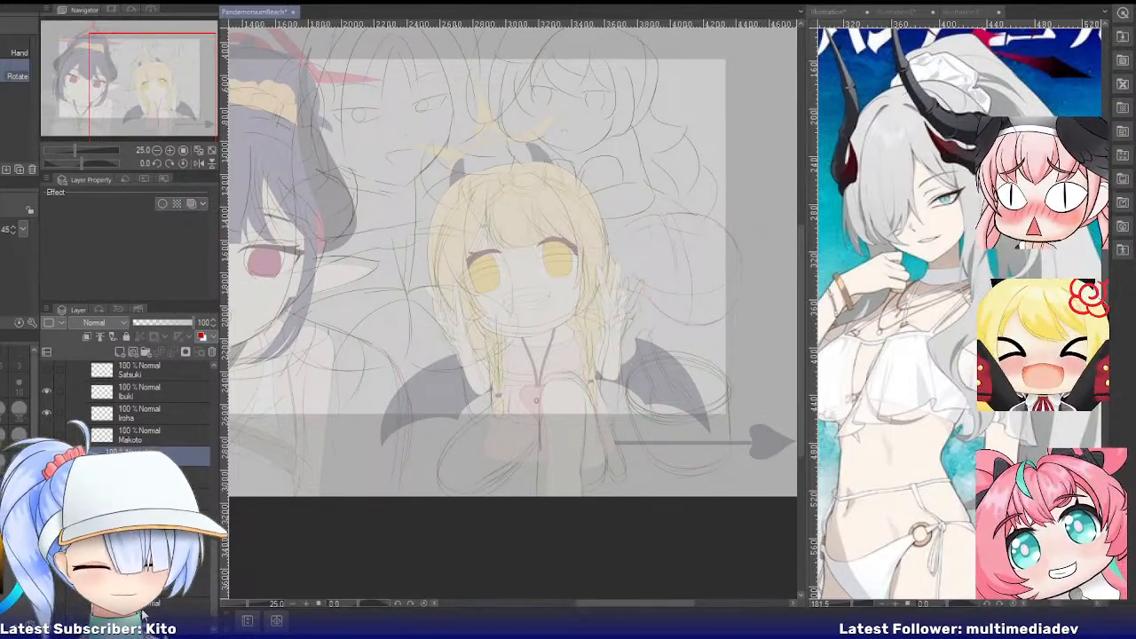
key(ctrl+b)
key(ctrl+b)
key(ctrl+b)
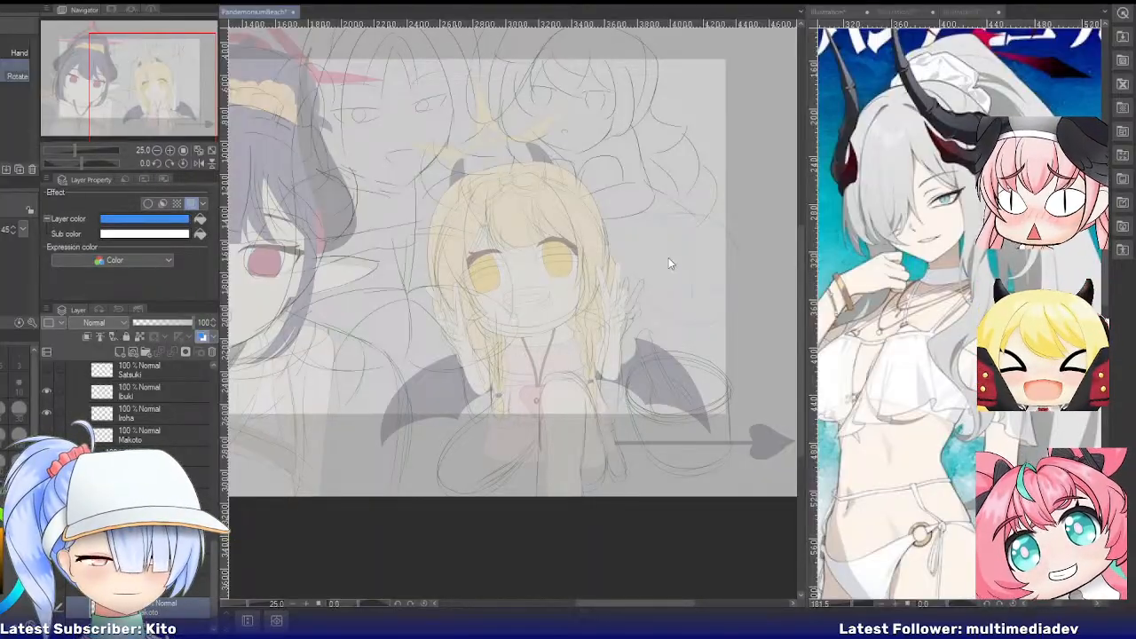
key(ctrl+b)
Examine how the head-circle rough beside the blonde character fits the overall composition, close up and from afar
scroll(755, 299, up, 2)
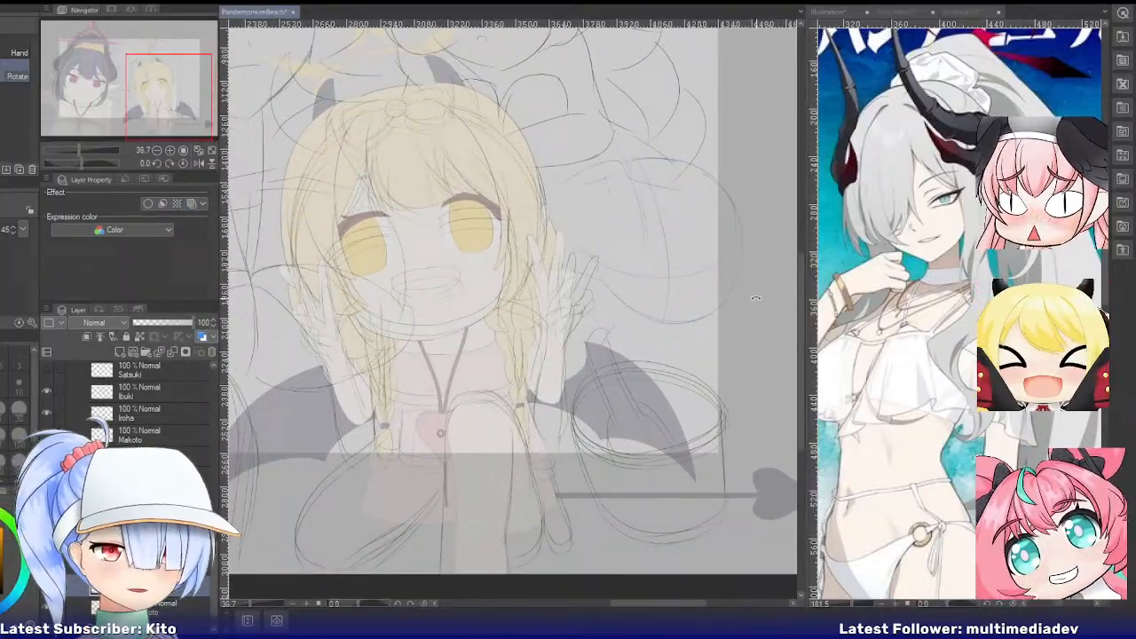
scroll(677, 119, down, 2)
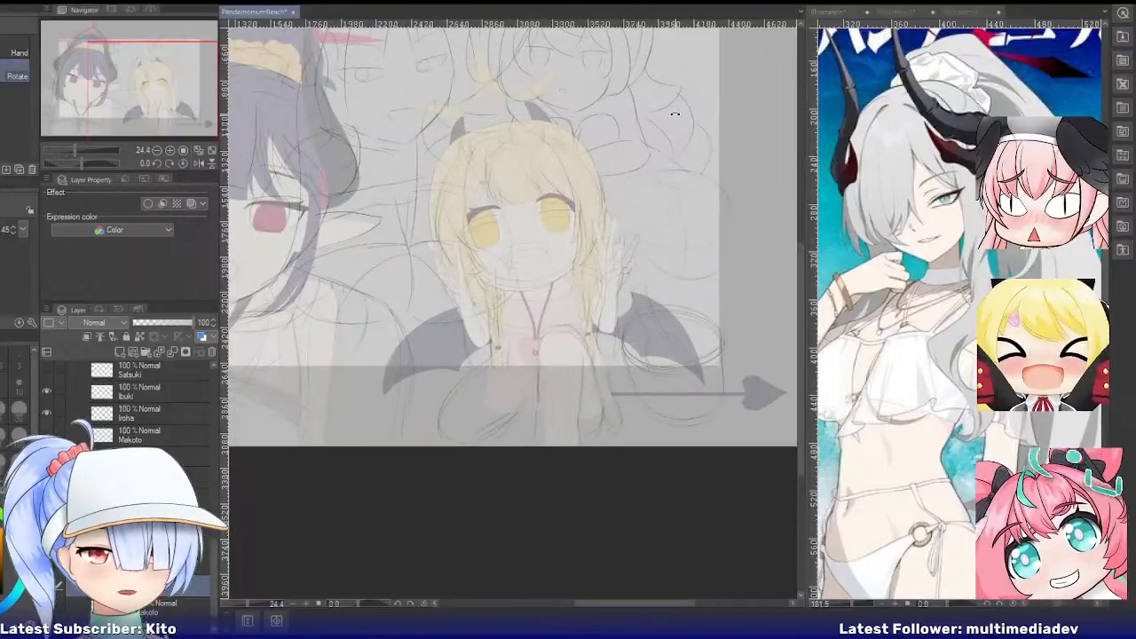
key(p)
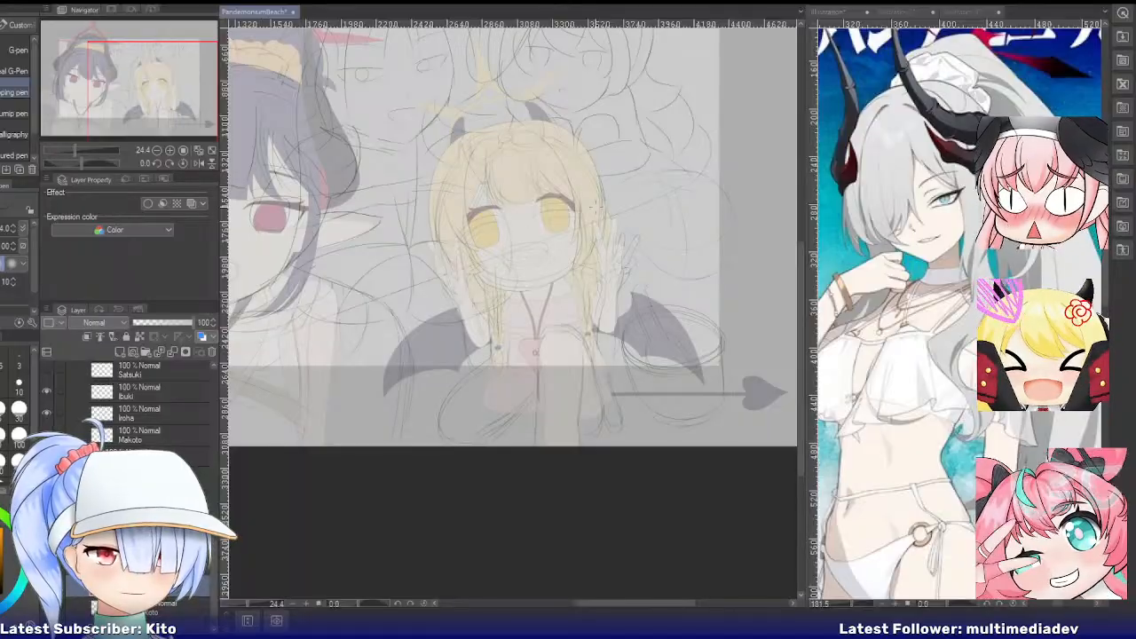
scroll(597, 213, down, 3)
scroll(602, 213, up, 3)
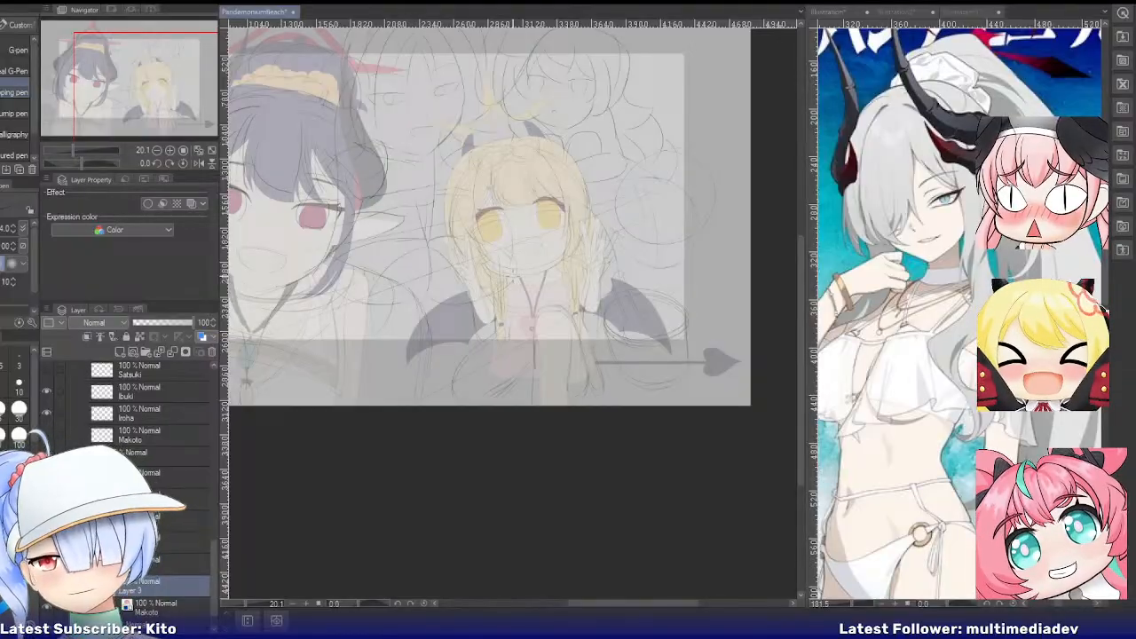
scroll(640, 210, up, 1)
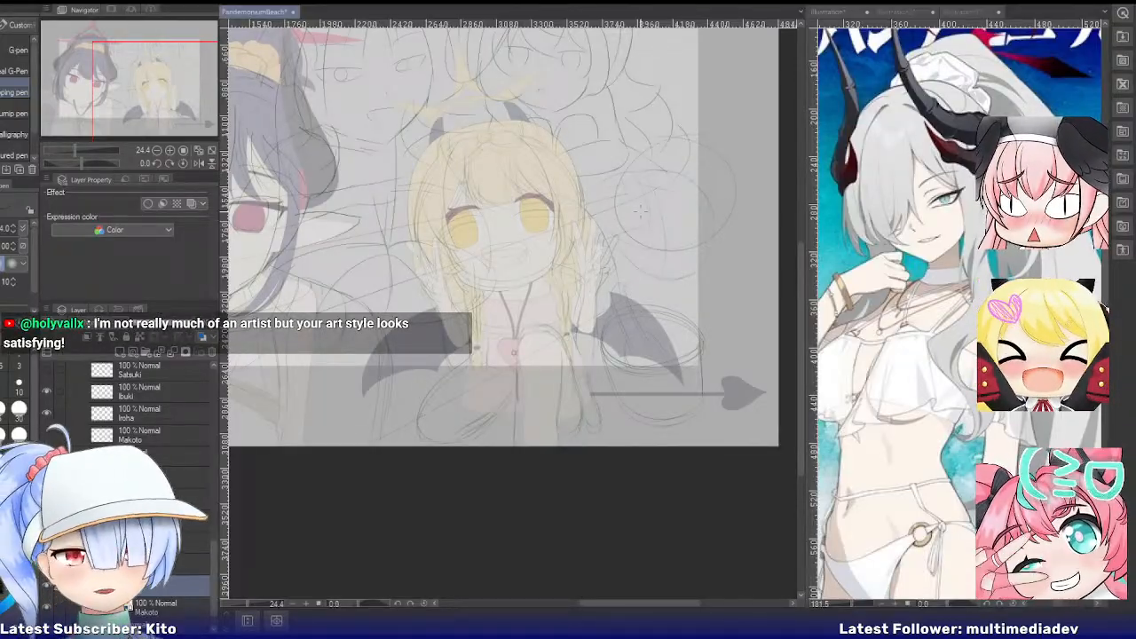
scroll(640, 210, up, 1)
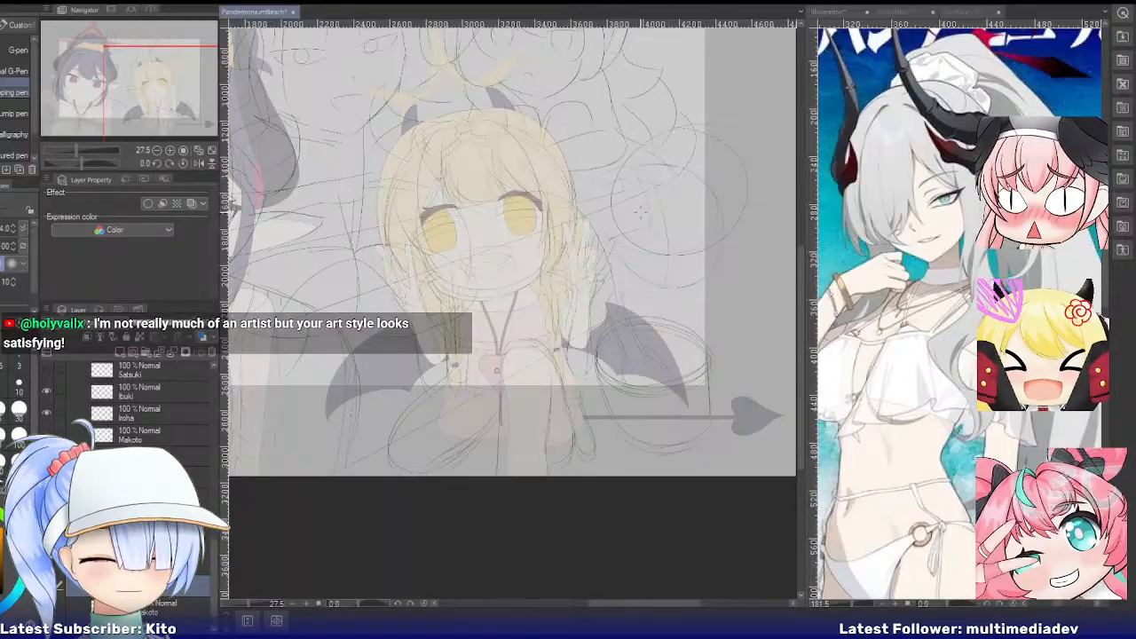
scroll(640, 210, down, 2)
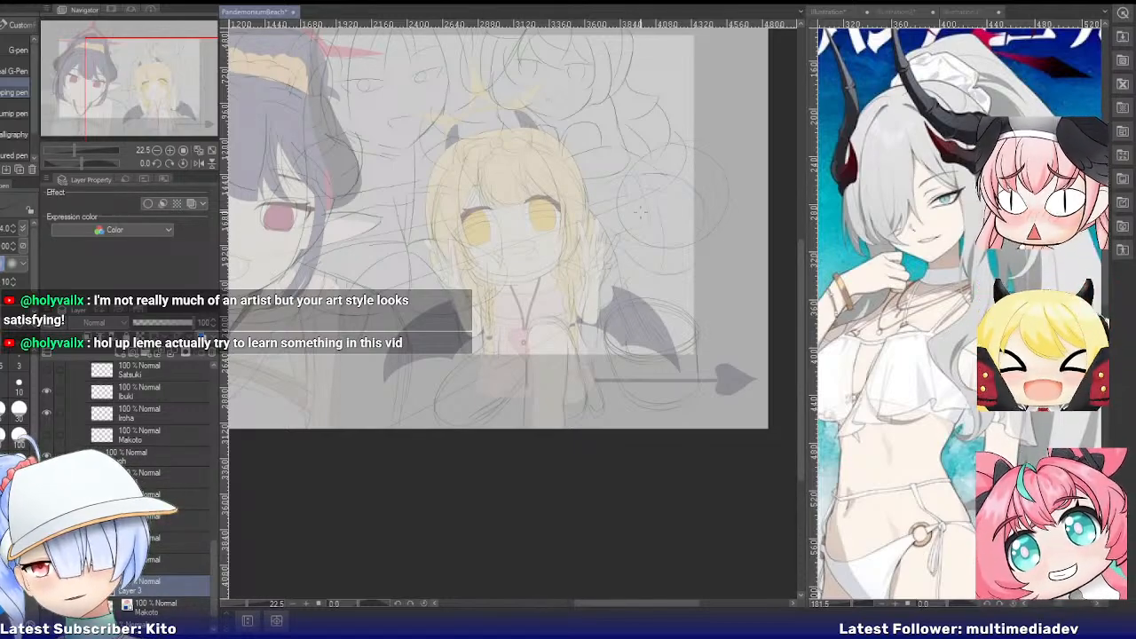
scroll(640, 210, up, 1)
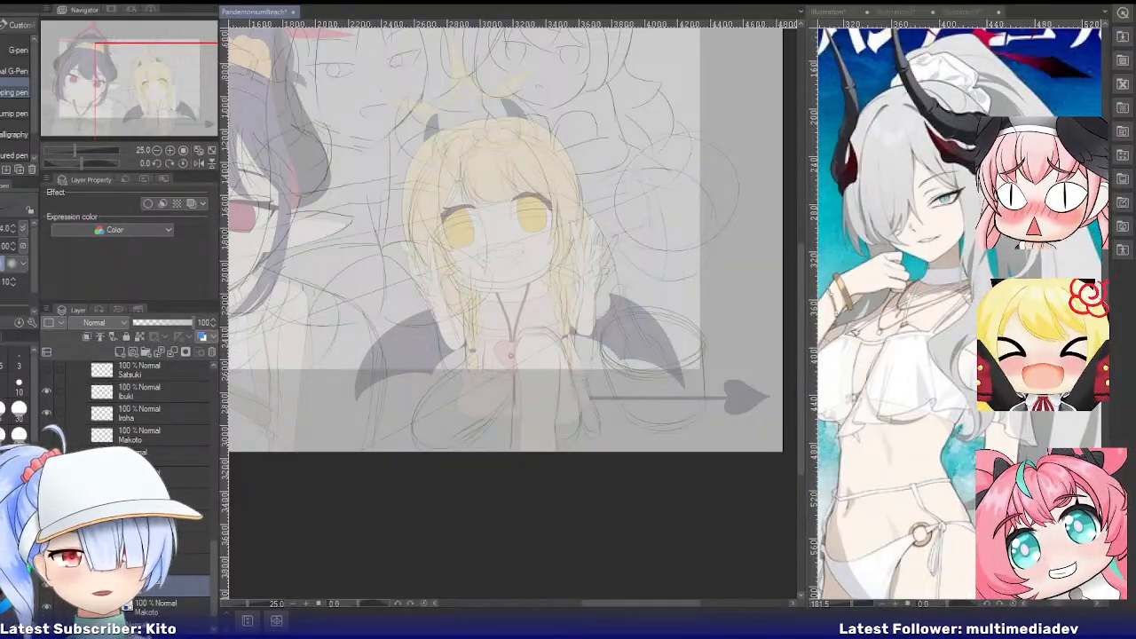
drag(191, 92, 181, 83)
scroll(568, 258, down, 2)
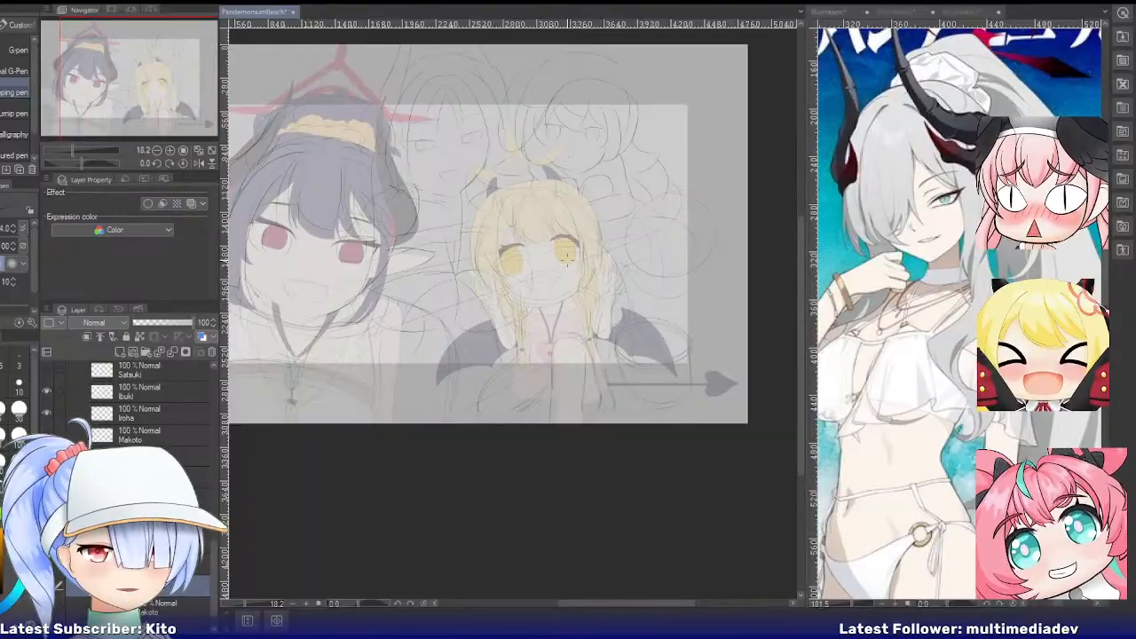
scroll(567, 258, up, 1)
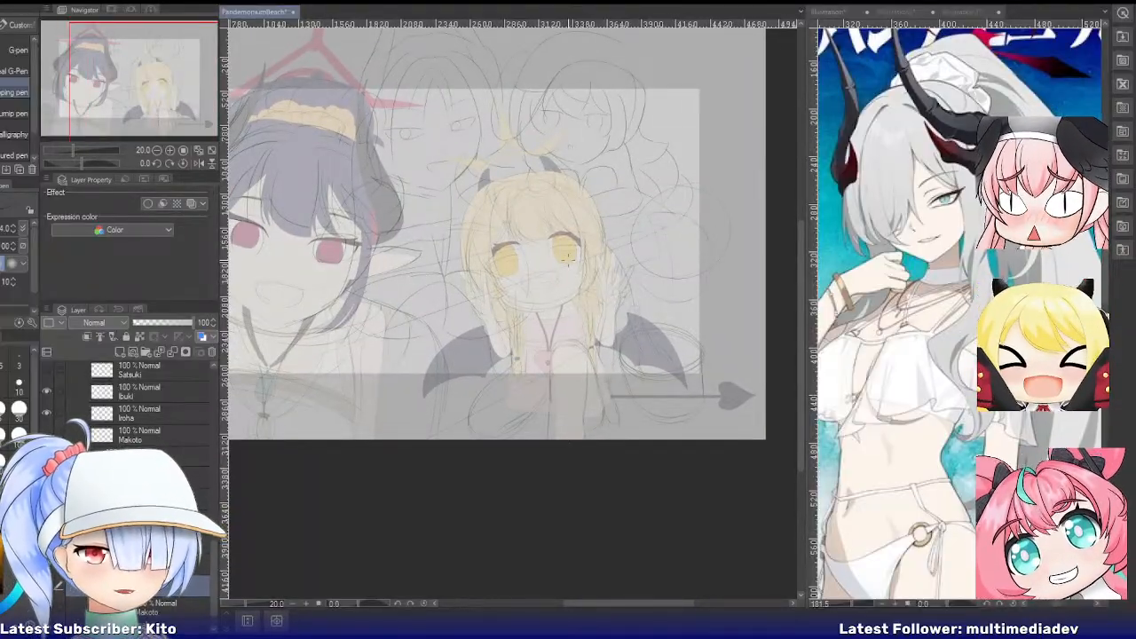
scroll(567, 257, down, 1)
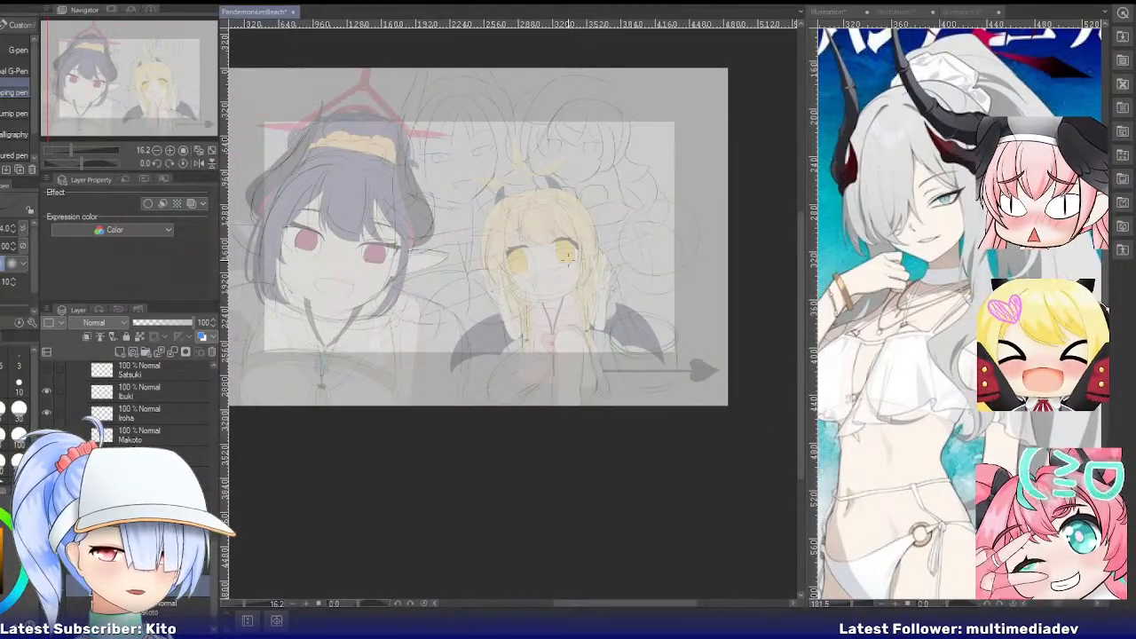
scroll(568, 257, up, 2)
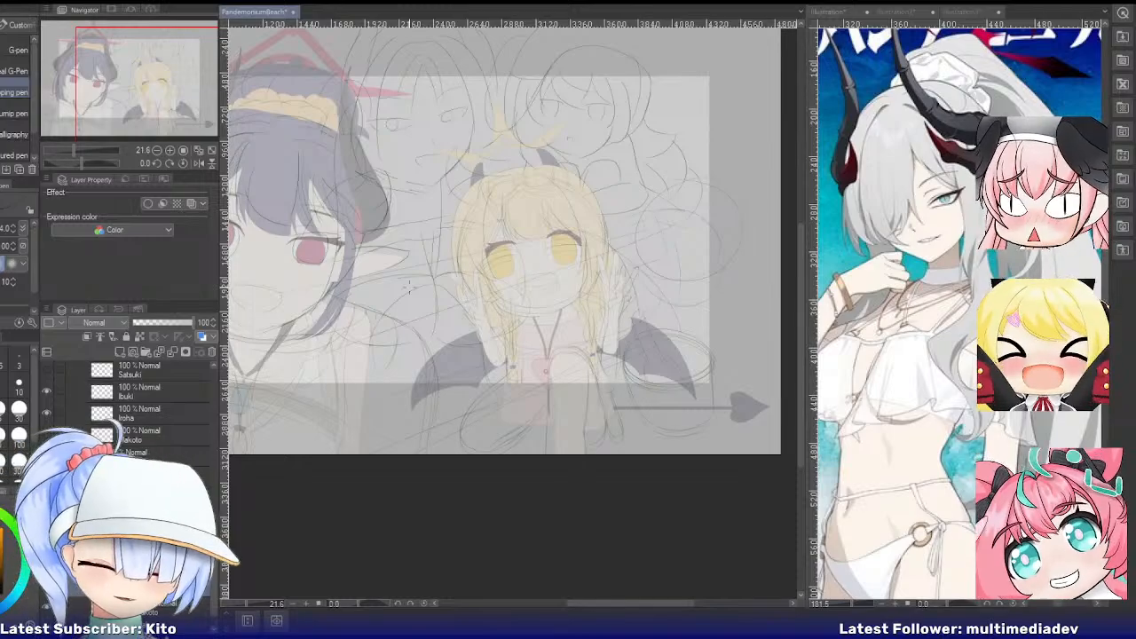
scroll(608, 314, down, 2)
scroll(555, 282, up, 2)
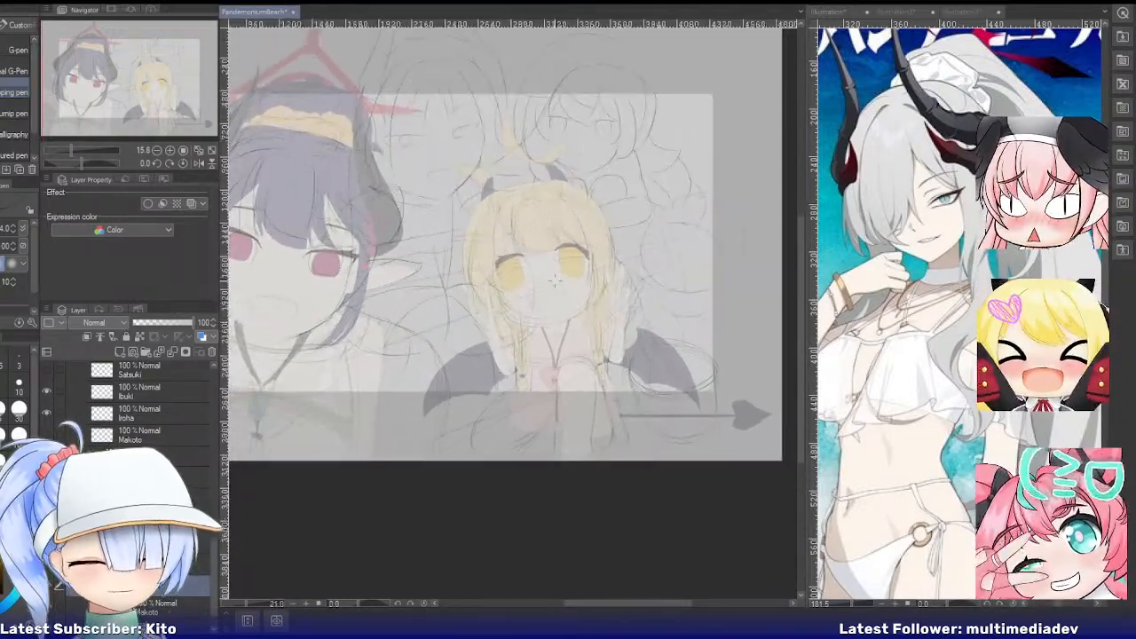
Ready the Hard eraser with a much smaller brush size for the sketch around the blonde character's hands
key(ctrl+b)
key(ctrl+b)
key(e)
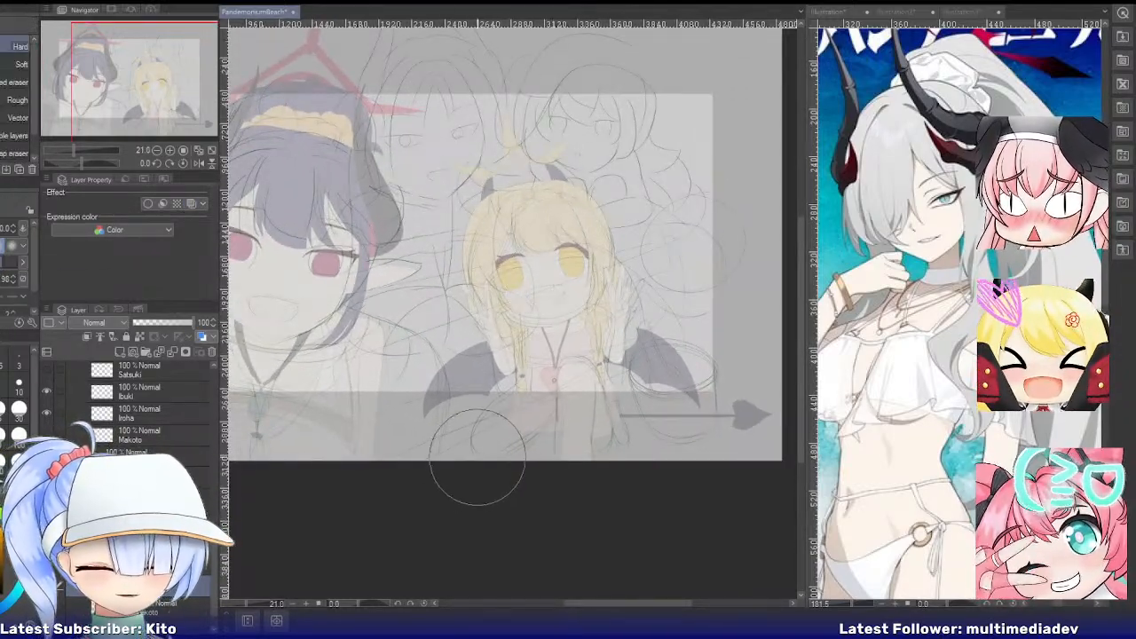
key(bracketleft)
key(bracketleft)
key(bracketleft)
key(bracketleft)
key(bracketleft)
key(bracketleft)
key(bracketleft)
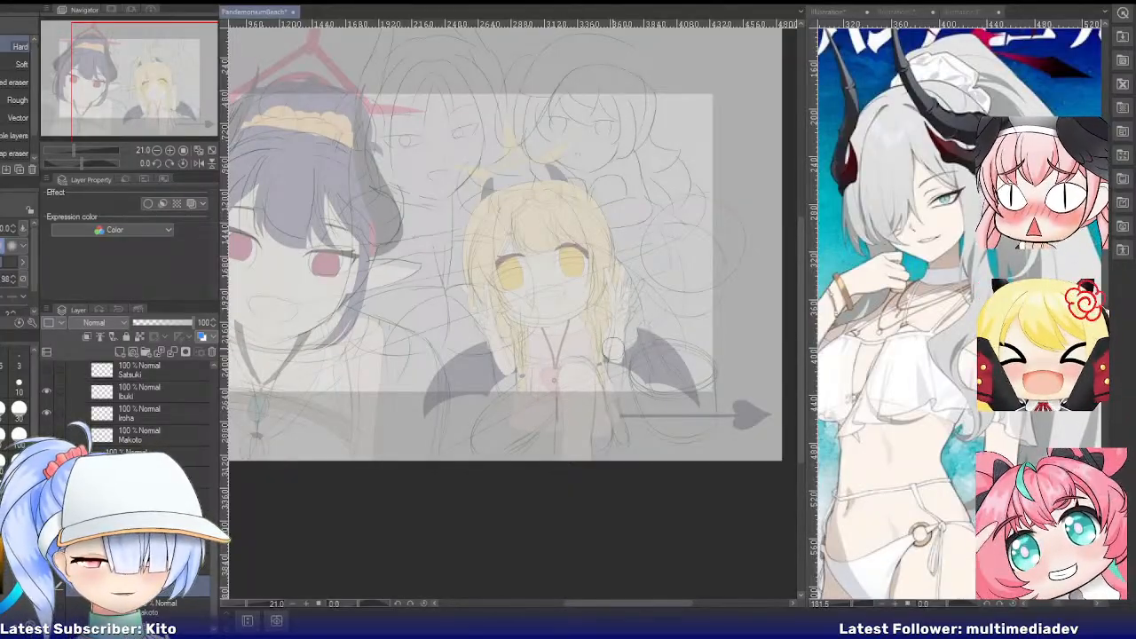
scroll(610, 364, up, 1)
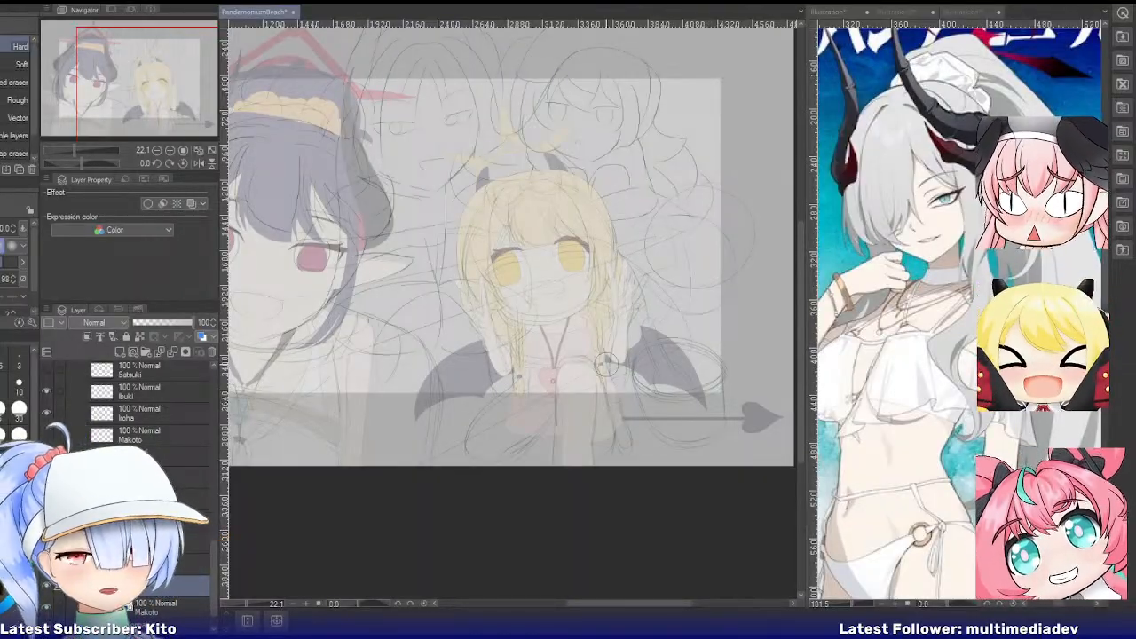
Bring up the Satsuki swimsuit artwork as a separate reference document, place it second among the references and enlarge her figure
scroll(197, 533, down, 3)
scroll(142, 400, down, 3)
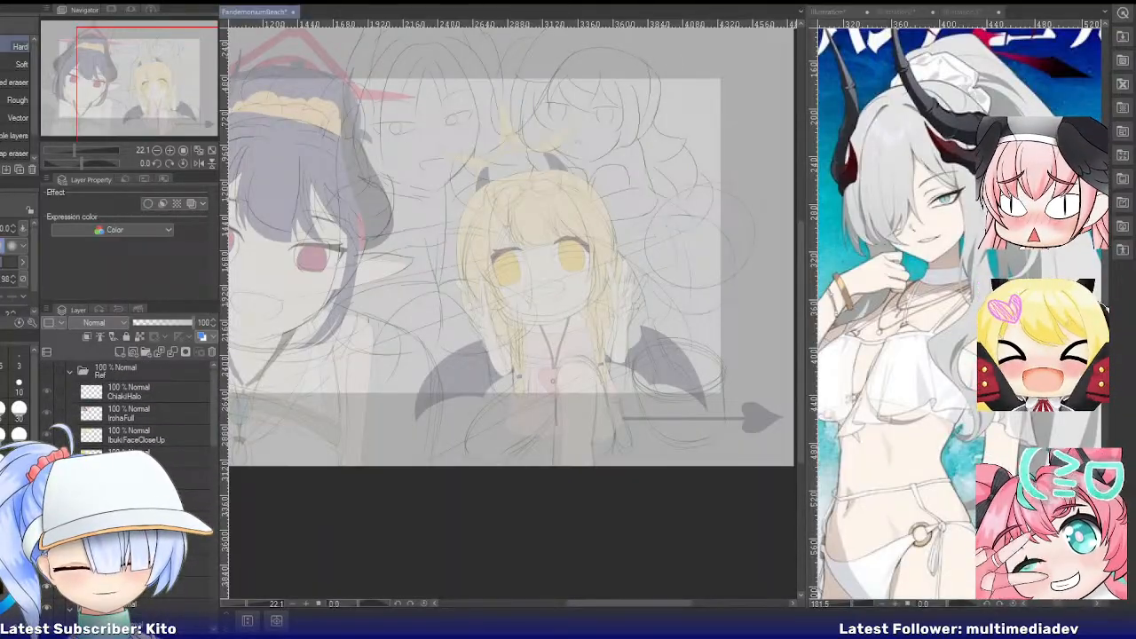
click(191, 544)
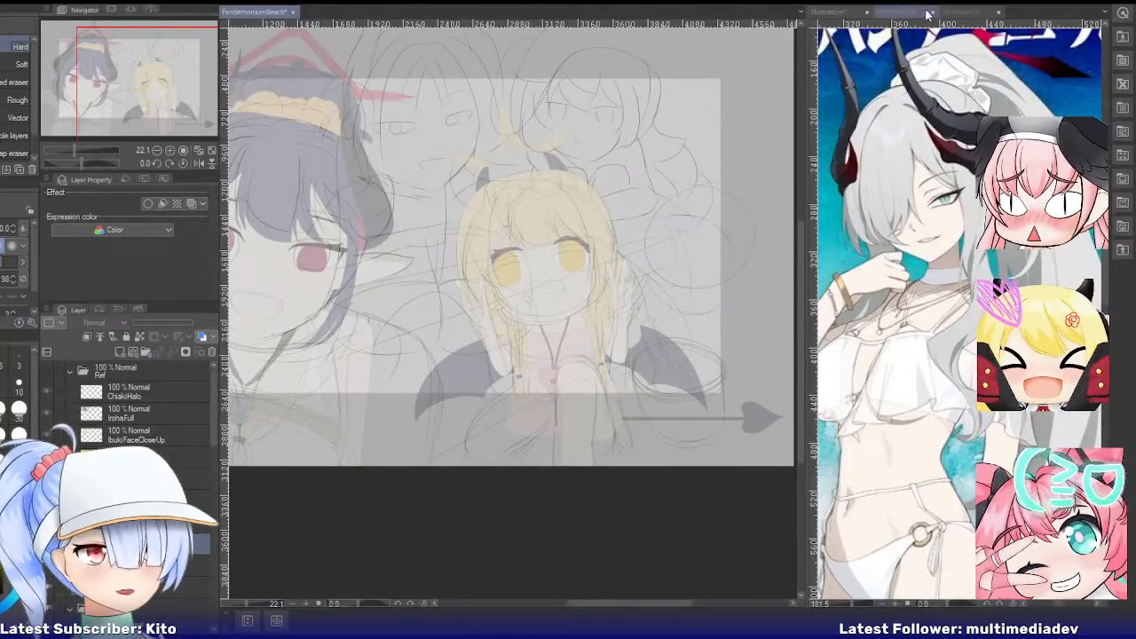
click(956, 11)
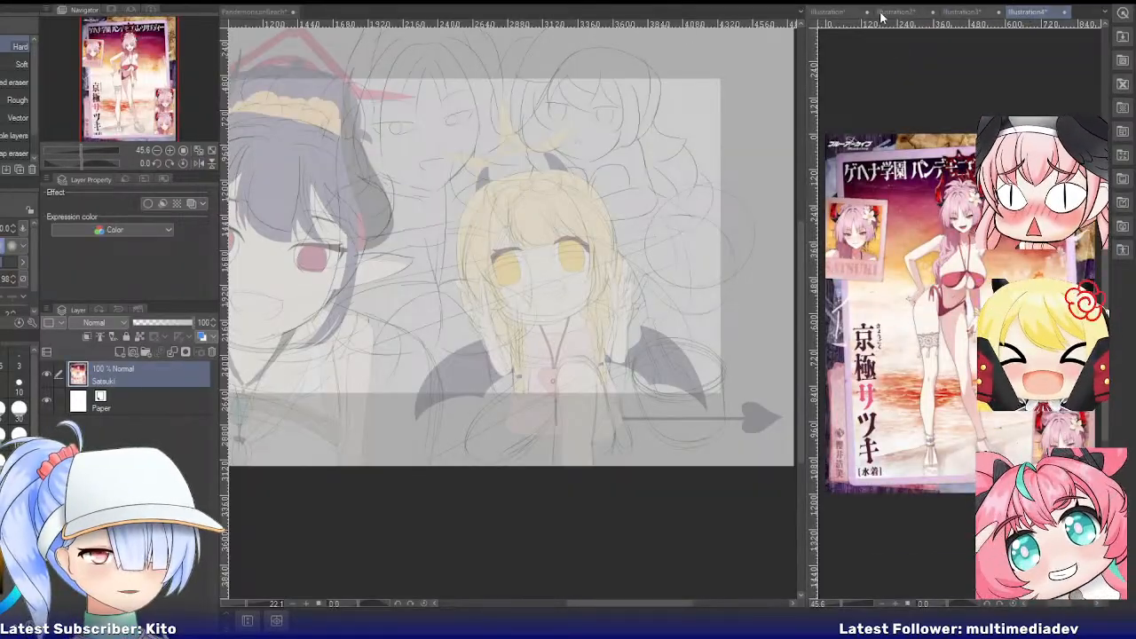
drag(881, 18, 890, 14)
drag(956, 257, 1002, 257)
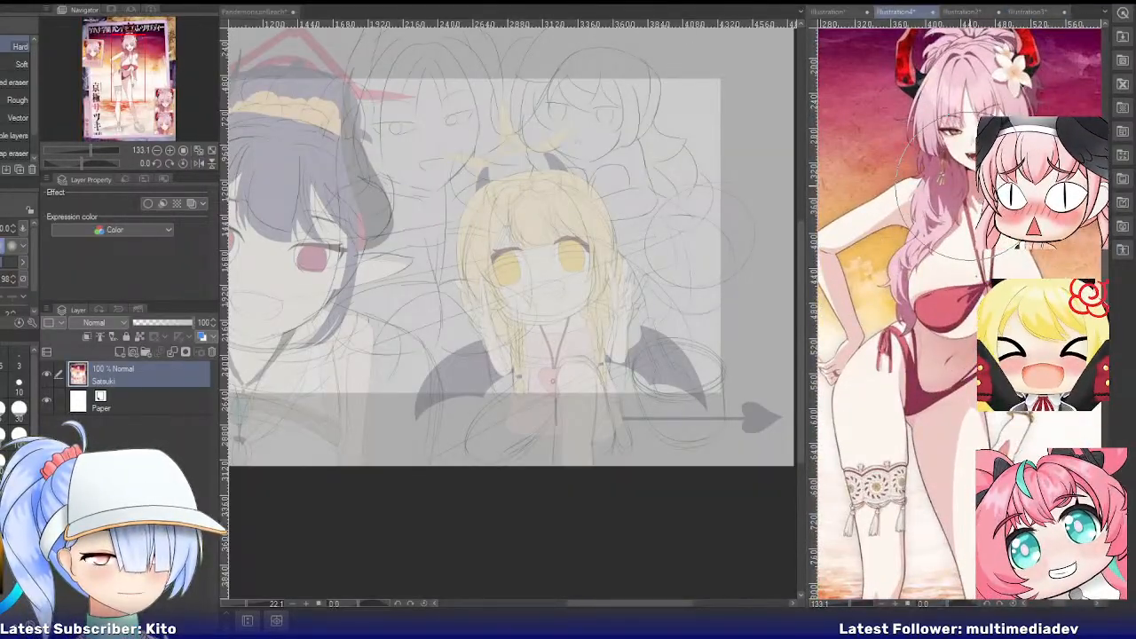
Compare the character sketches in PandemoniumBeach with Satsuki's head and torso in the reference, enlarged to 150%
click(256, 14)
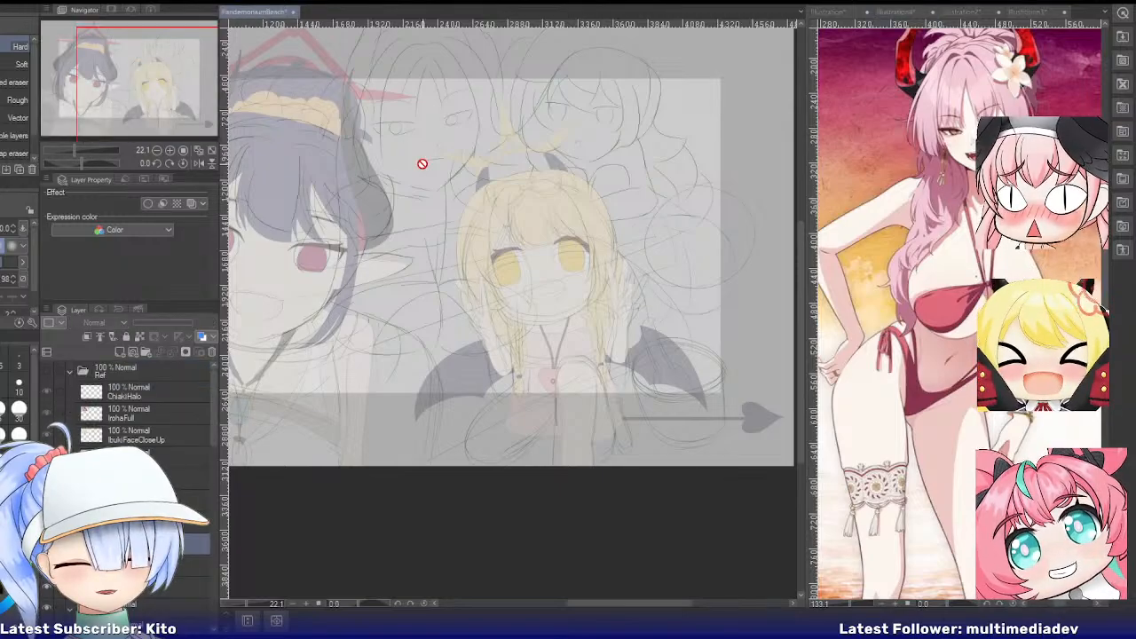
scroll(429, 174, down, 3)
scroll(439, 183, up, 4)
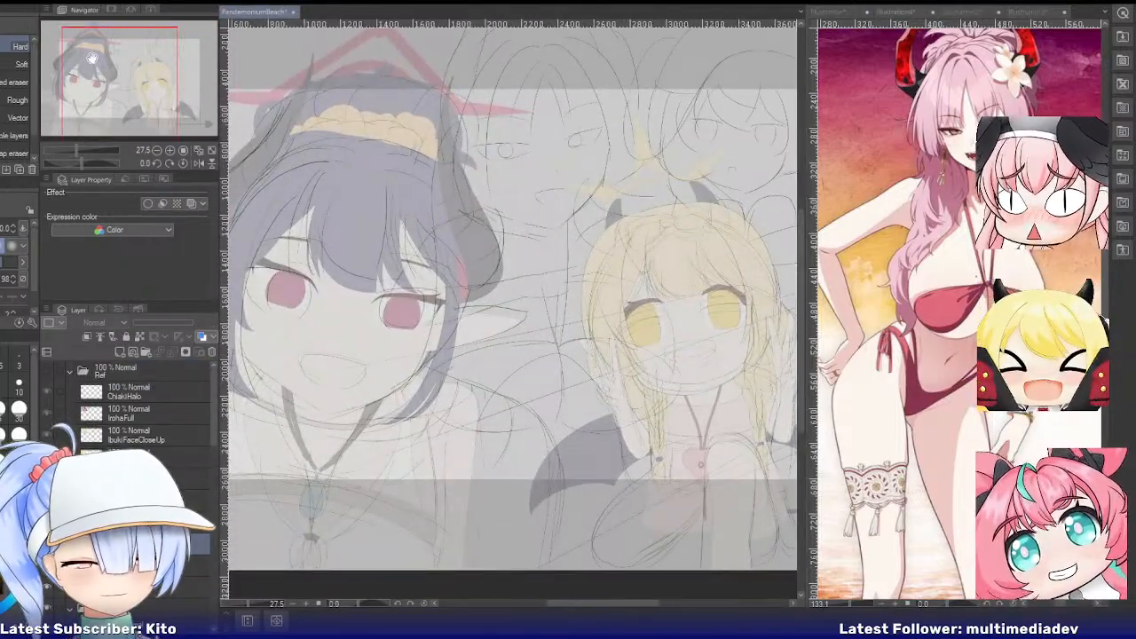
drag(92, 58, 98, 58)
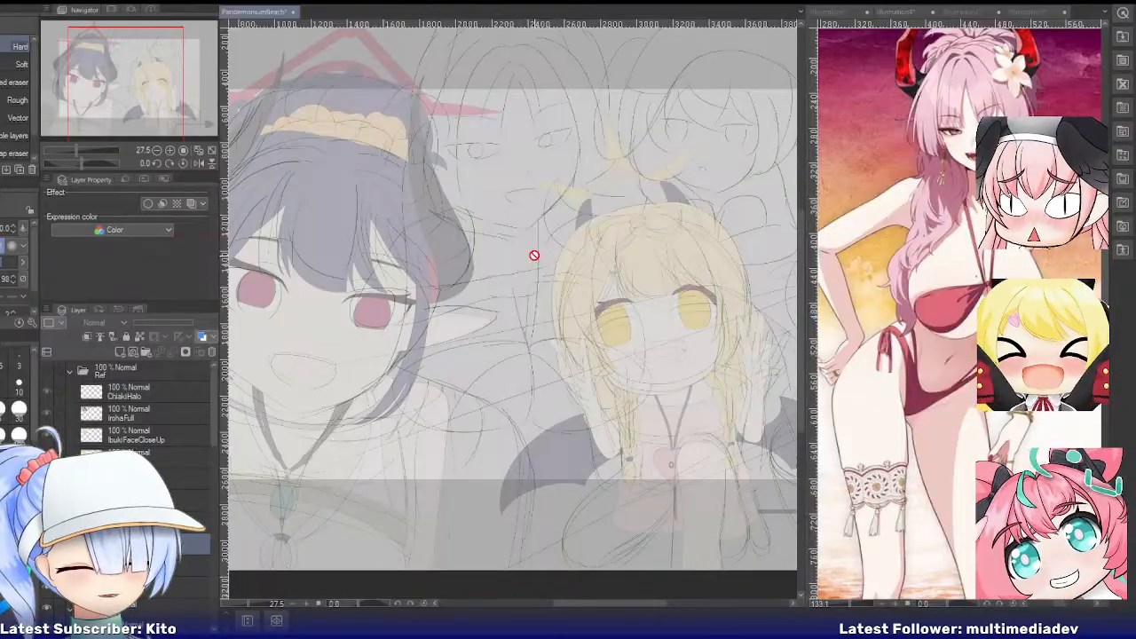
scroll(533, 255, down, 2)
scroll(533, 255, up, 1)
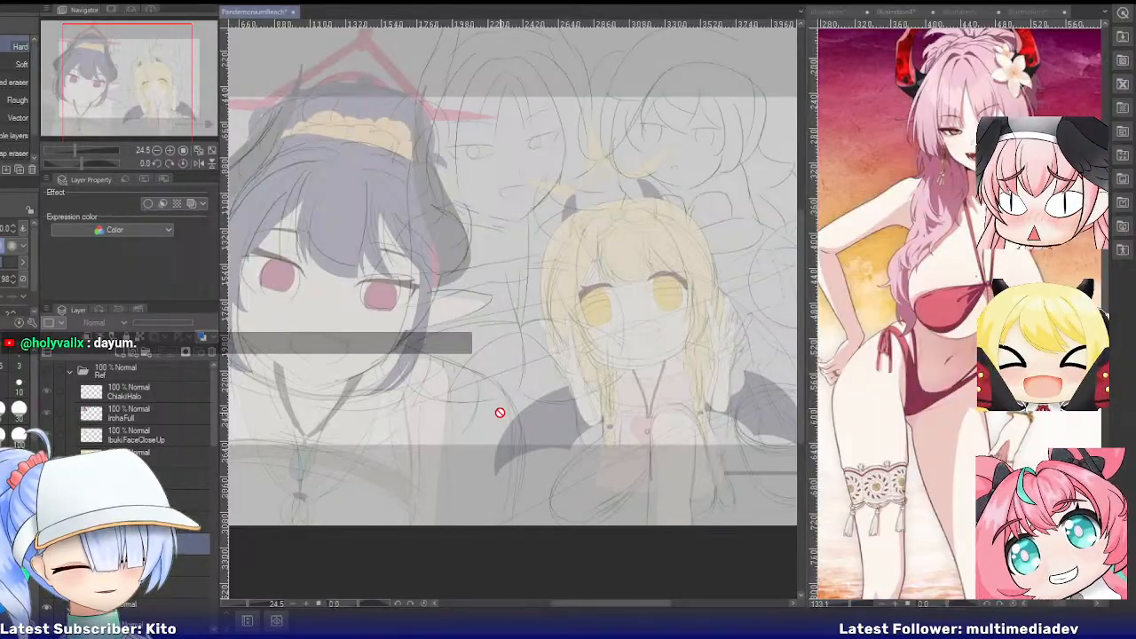
click(855, 206)
scroll(856, 287, down, 1)
scroll(942, 93, up, 1)
scroll(959, 115, up, 1)
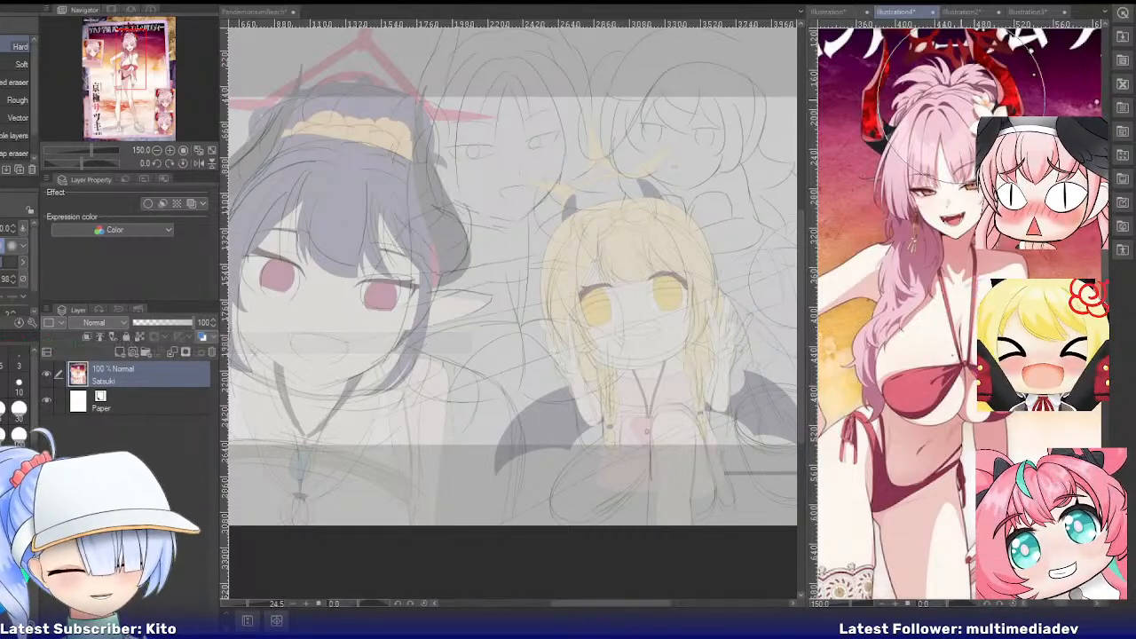
Examine the whole PandemoniumBeach composition around the blonde character and look through its rough and line layers
click(454, 314)
scroll(455, 315, down, 5)
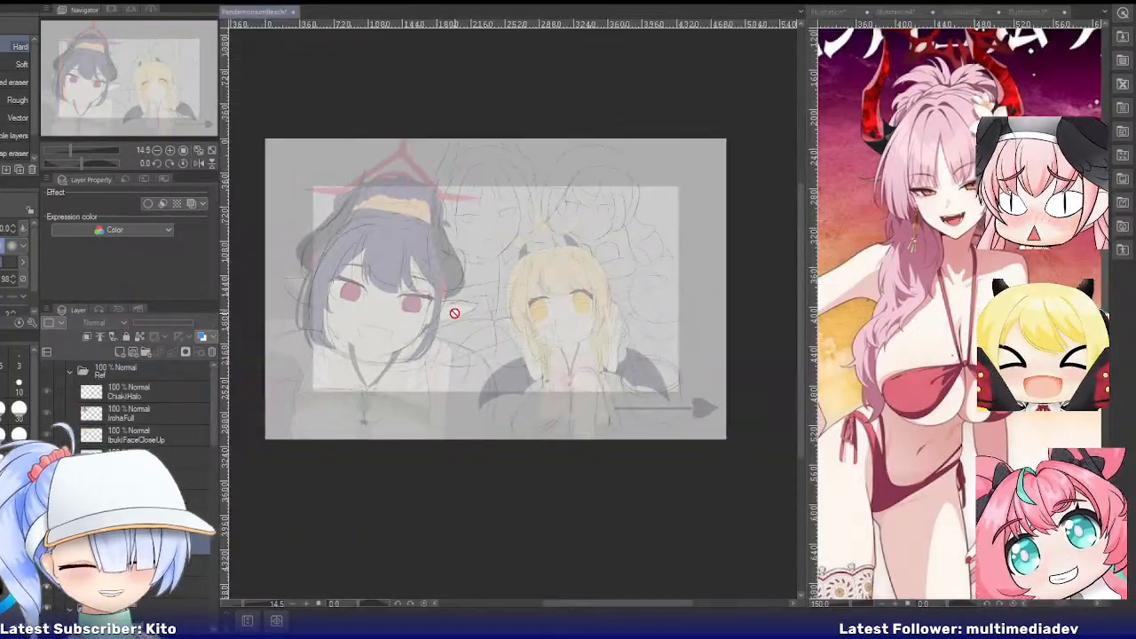
scroll(454, 314, up, 1)
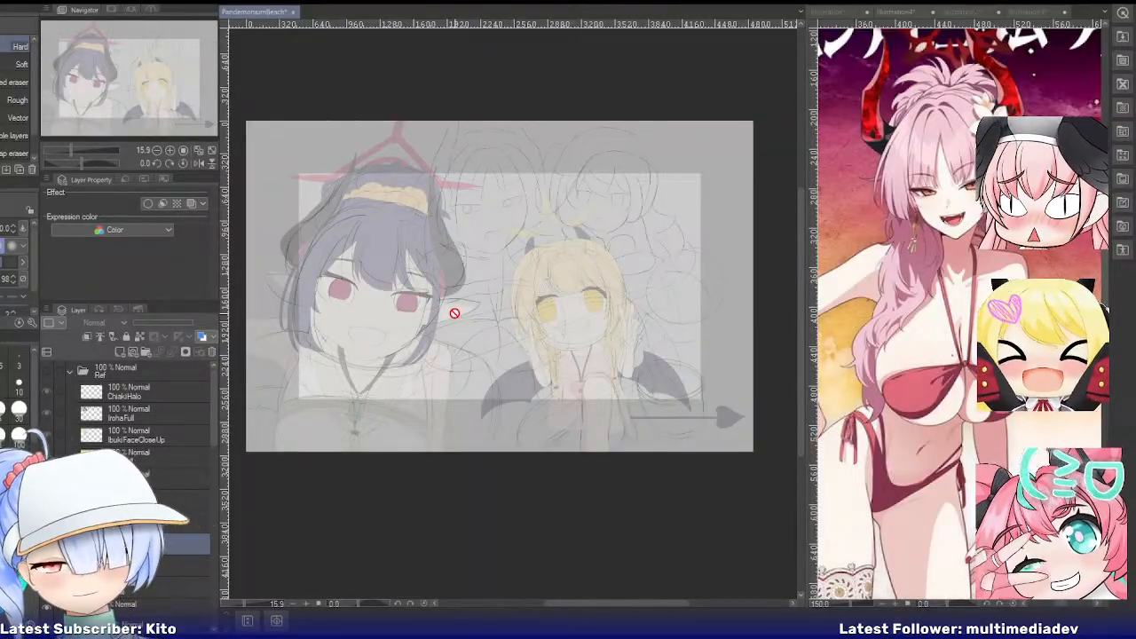
scroll(665, 293, up, 1)
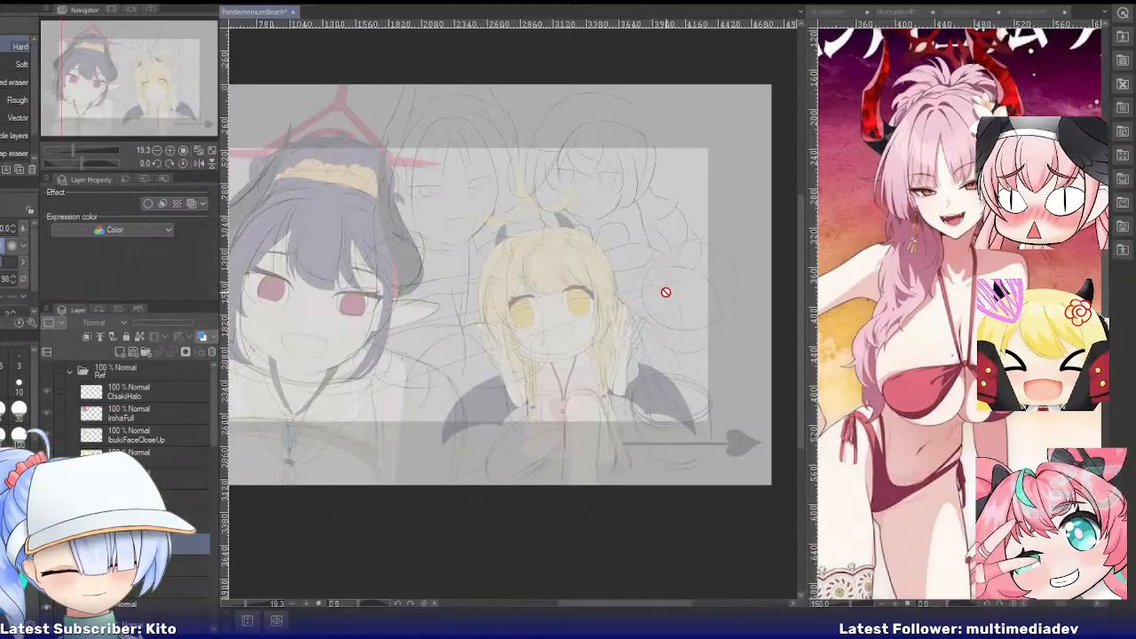
scroll(165, 461, down, 5)
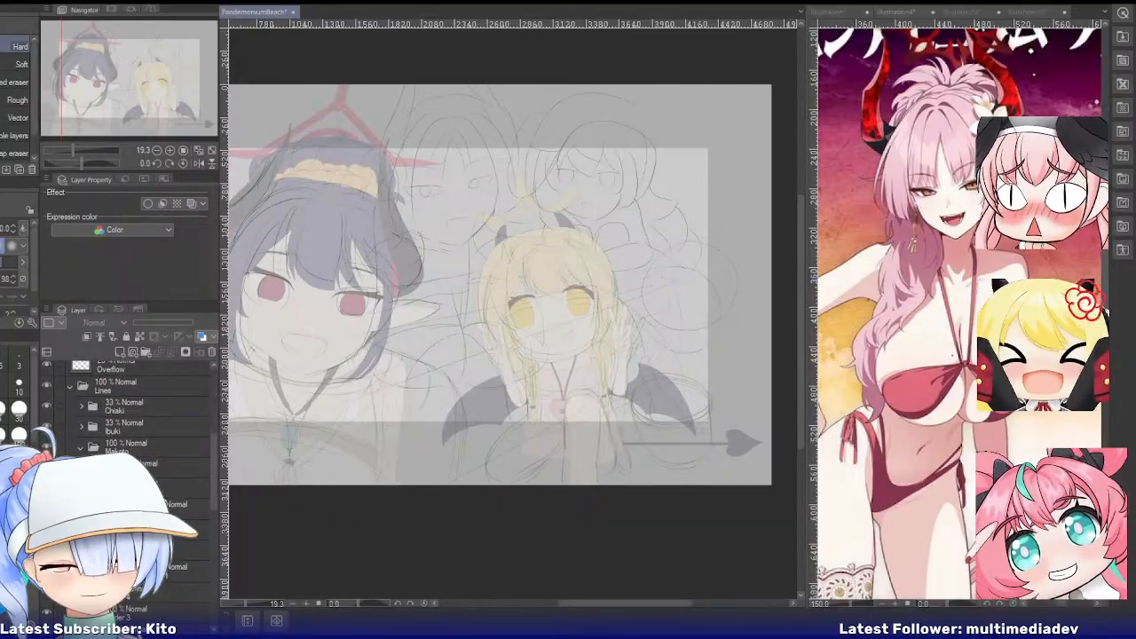
scroll(164, 502, up, 3)
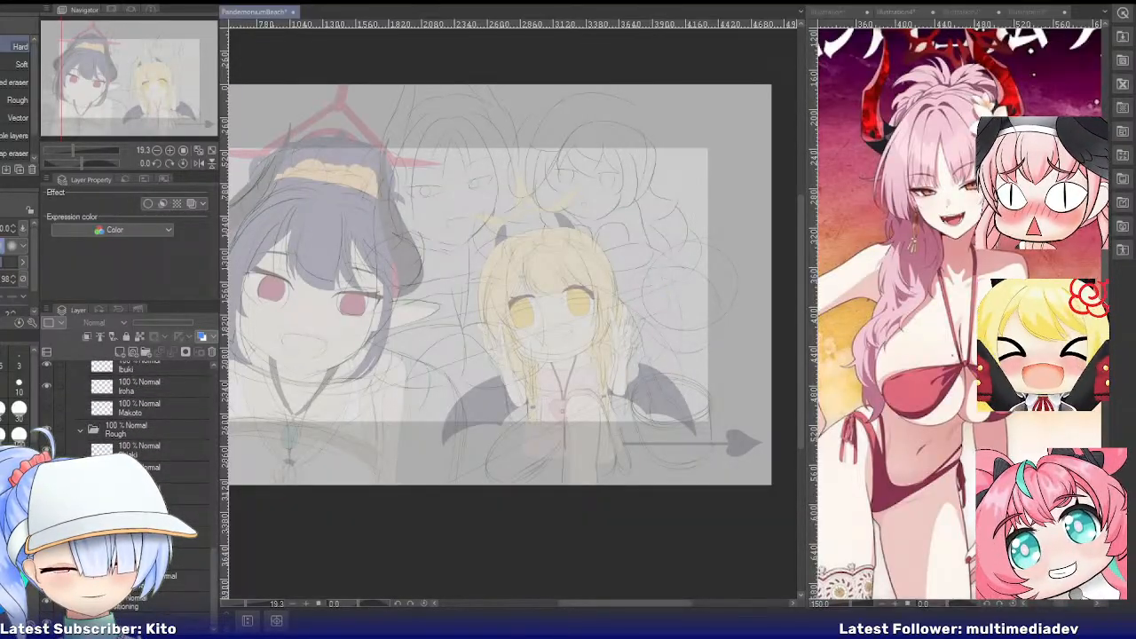
Bring up the Makoto swimsuit artwork as the reference and compare it with the rough beside the blonde character in PandemoniumBeach
click(182, 557)
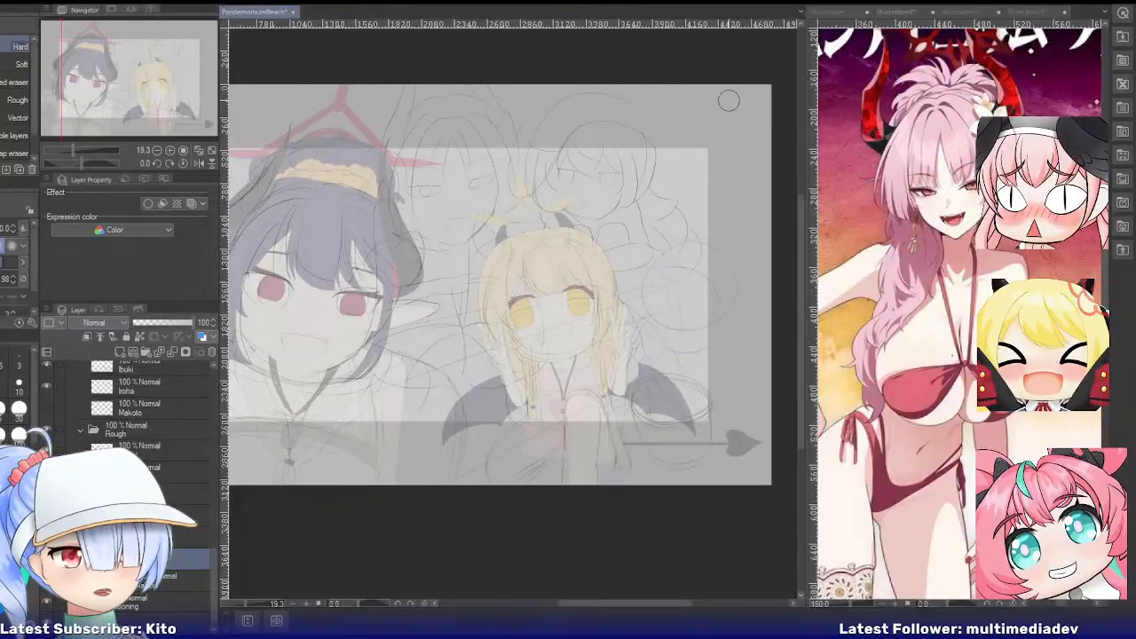
click(834, 13)
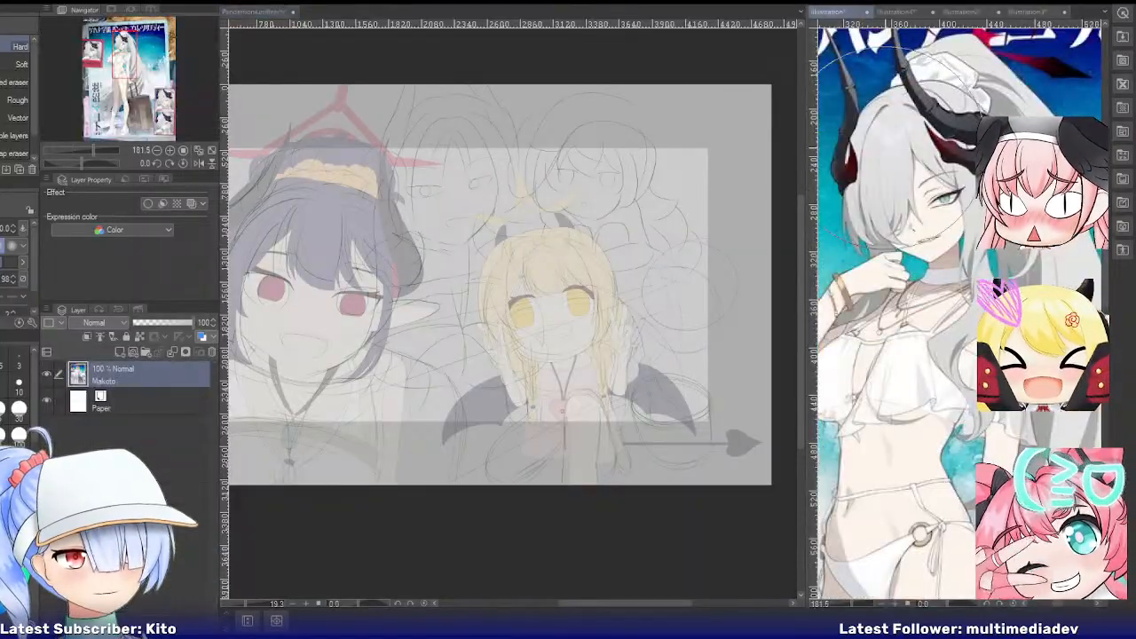
click(254, 11)
scroll(746, 335, up, 2)
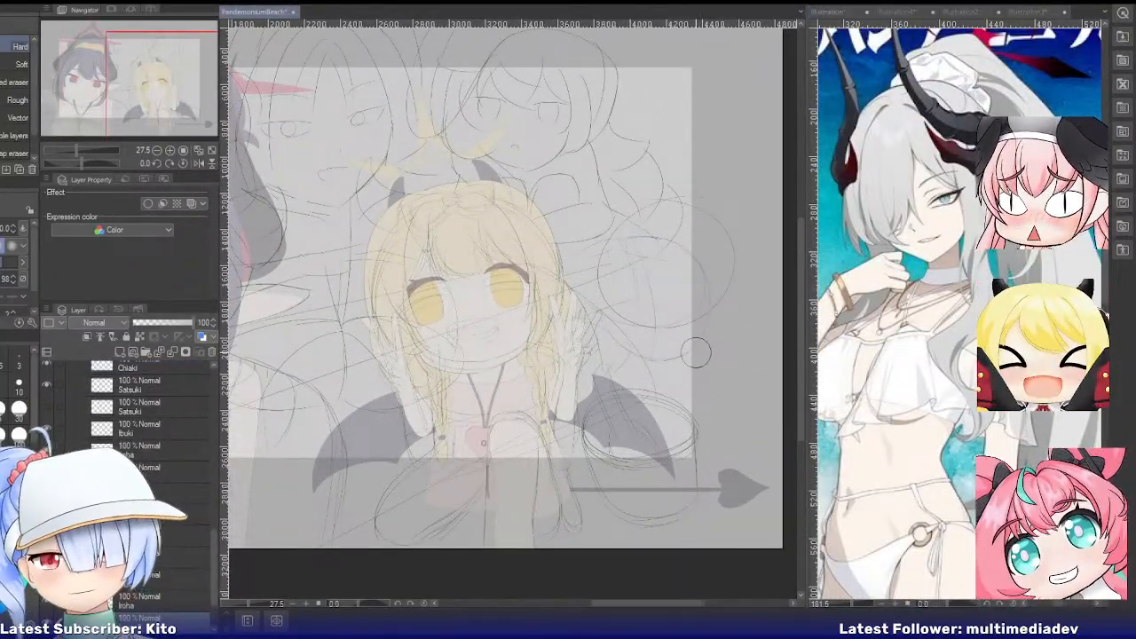
scroll(696, 352, down, 4)
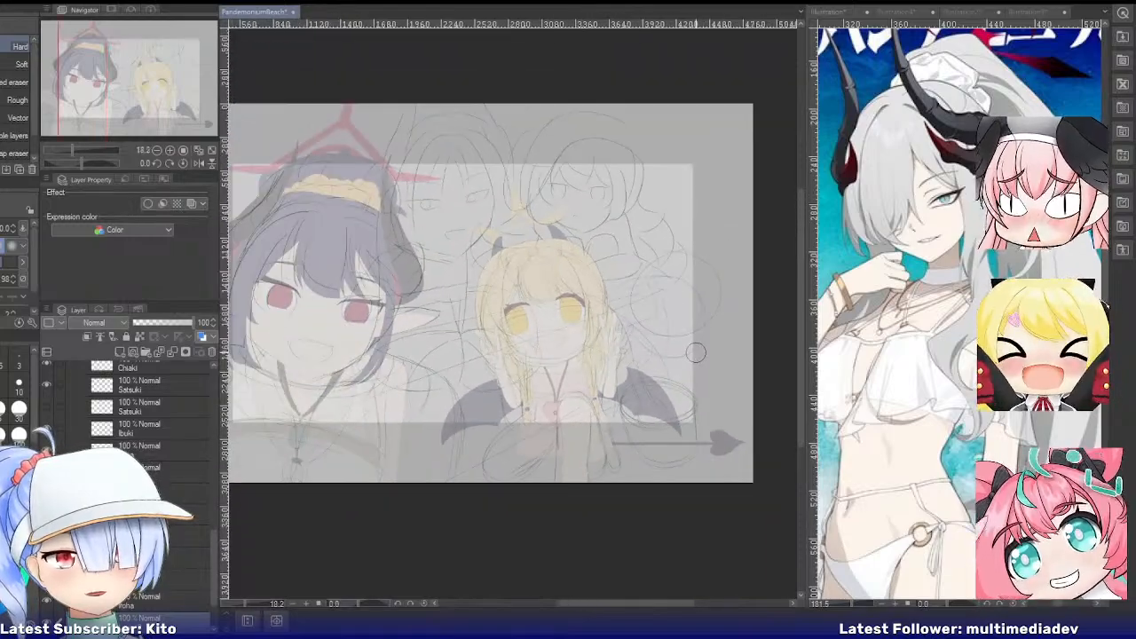
scroll(643, 325, up, 3)
scroll(641, 325, up, 1)
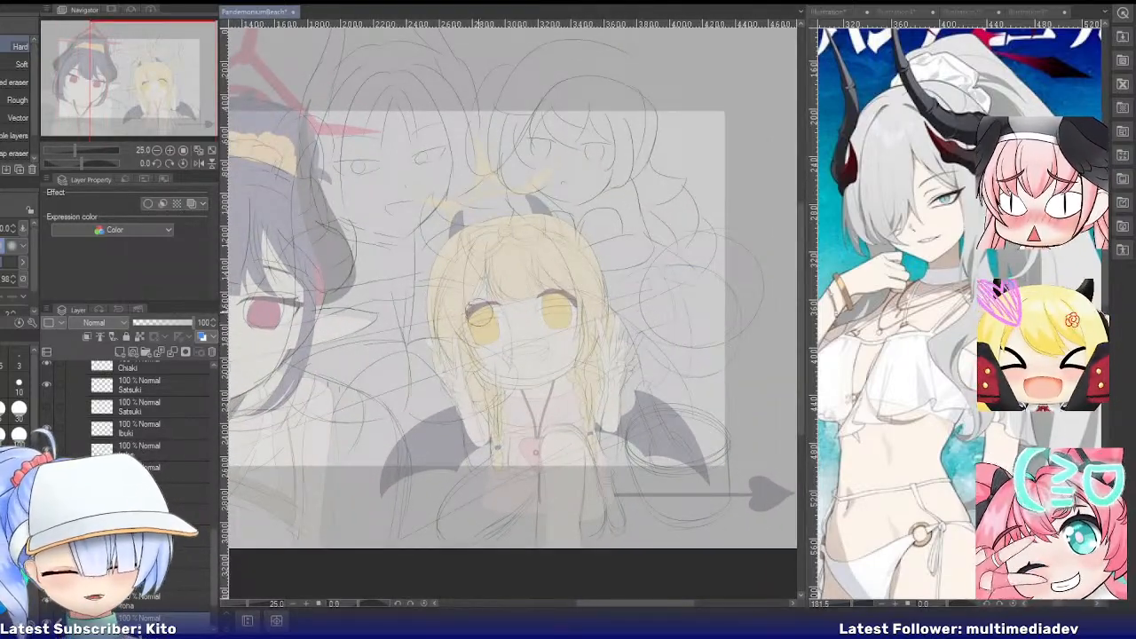
Switch to the pen and add a new layer named MakotoAngle directly above the Makoto layer
key(p)
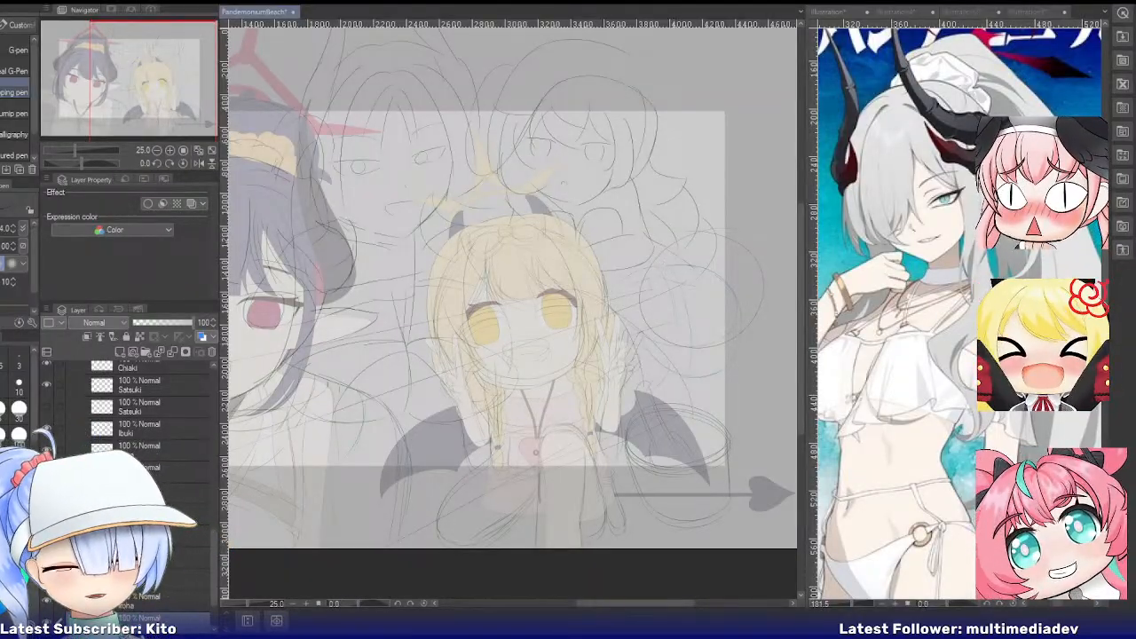
click(168, 468)
click(121, 352)
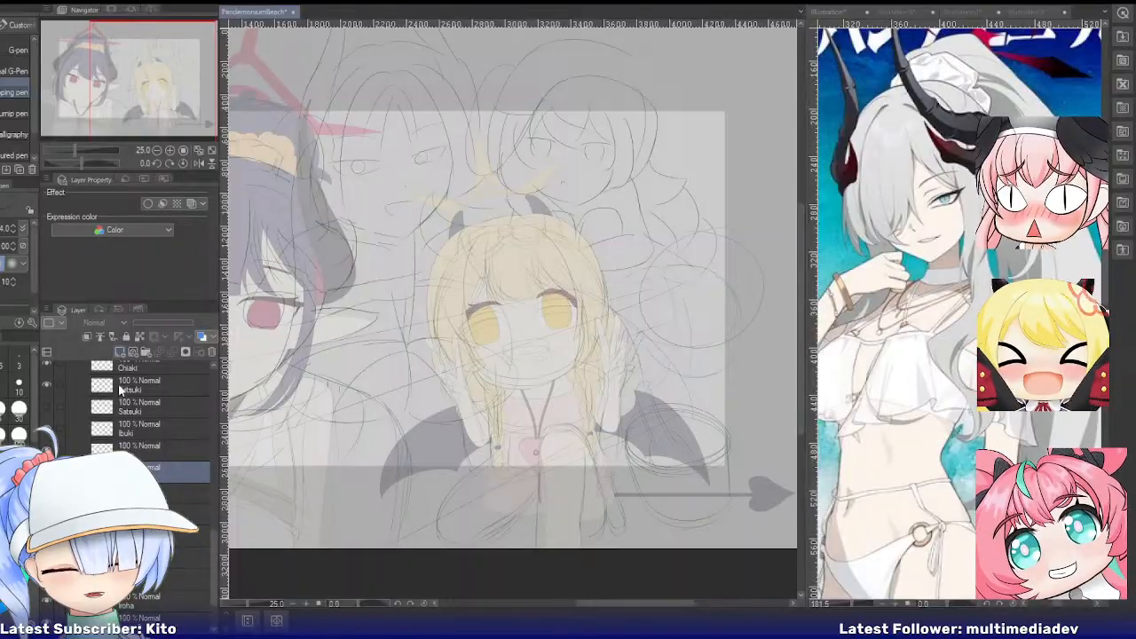
click(178, 559)
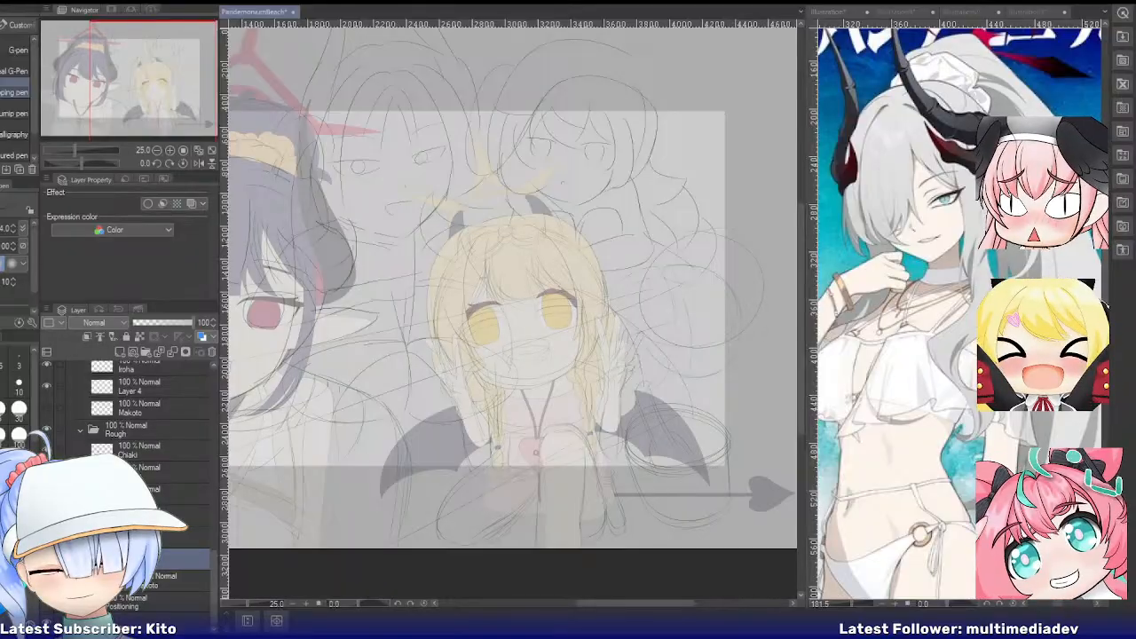
click(140, 391)
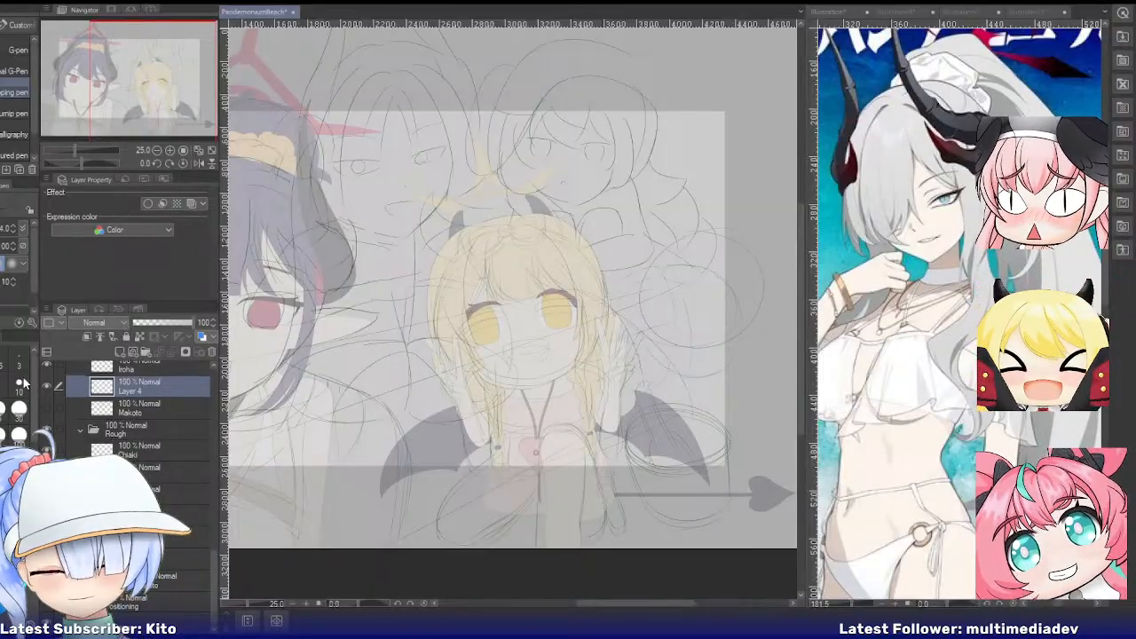
key(Return)
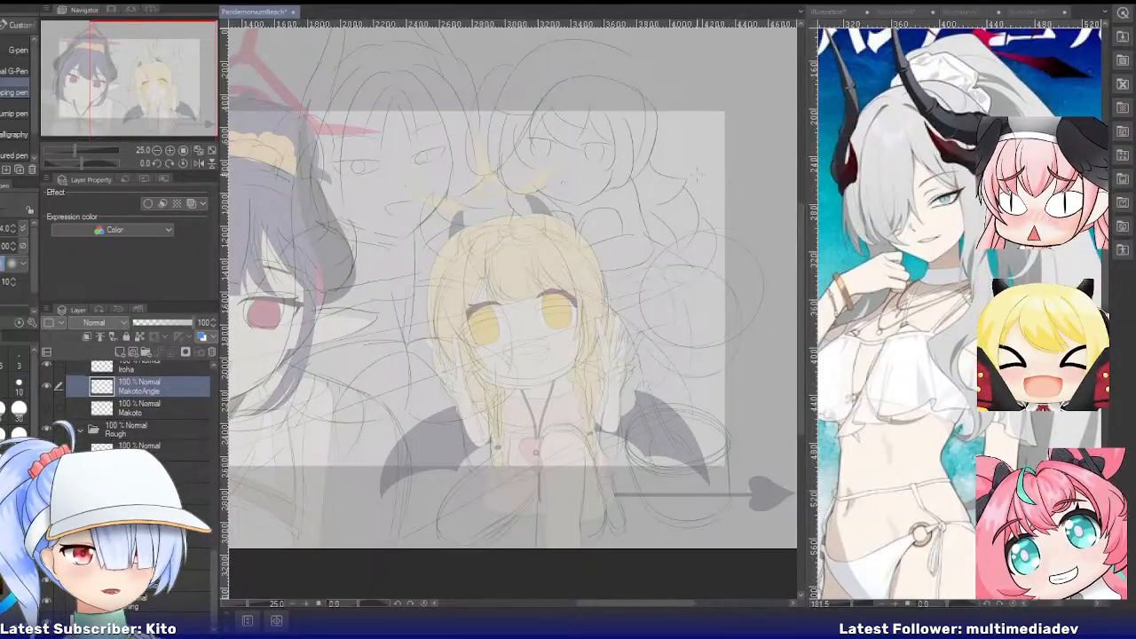
Tint the existing head-circle rough with a layer colour and make MakotoAngle the active layer for drawing
click(203, 561)
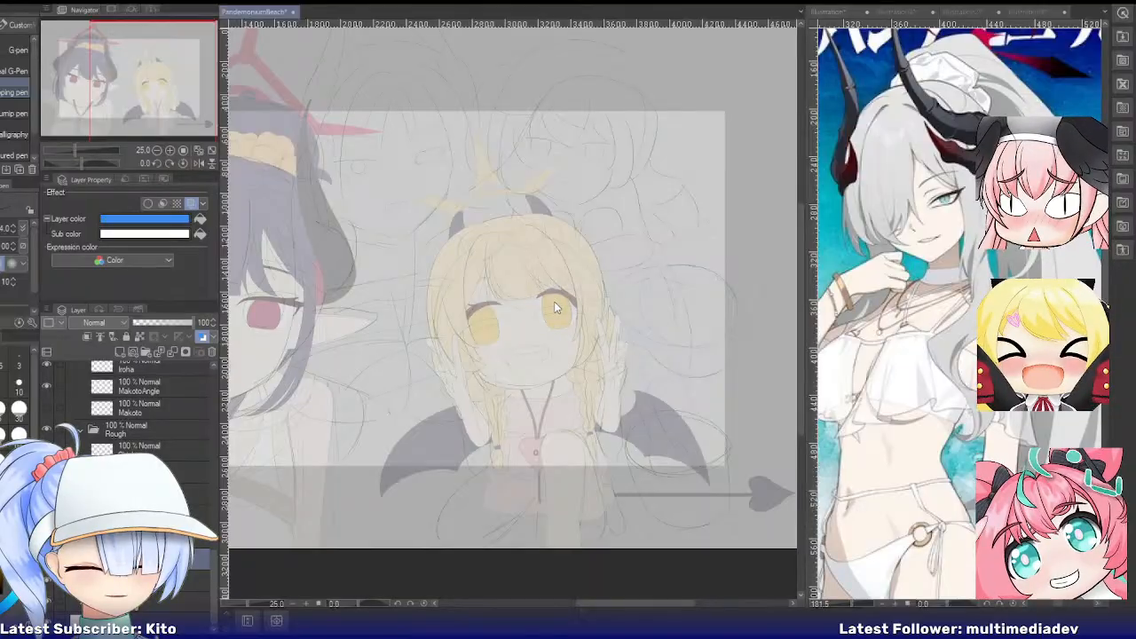
ctrl+shift+click(680, 267)
scroll(730, 325, up, 1)
scroll(733, 315, up, 1)
scroll(734, 306, down, 1)
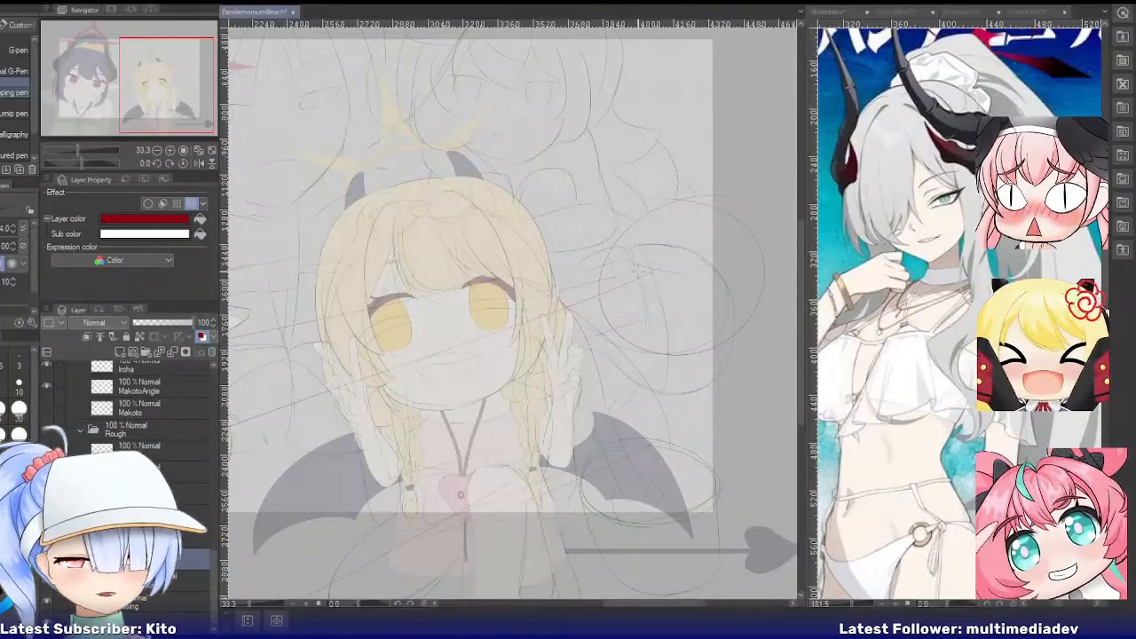
click(142, 388)
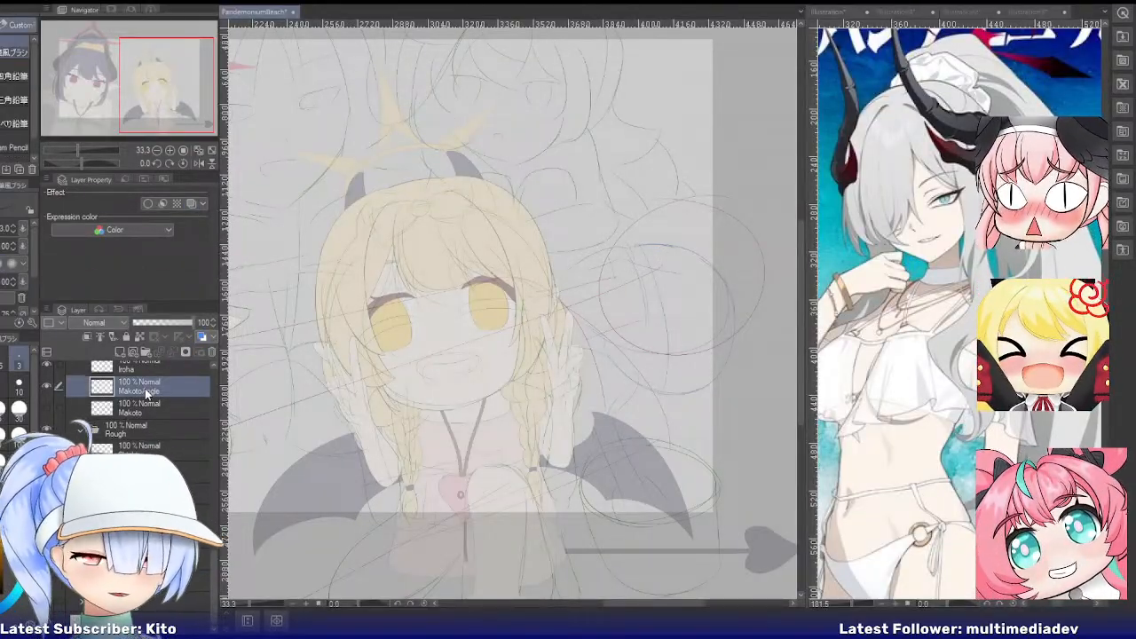
Check the sheet of lying and bending figures and the hair-drawing page among the reference documents
click(961, 14)
scroll(947, 185, down, 5)
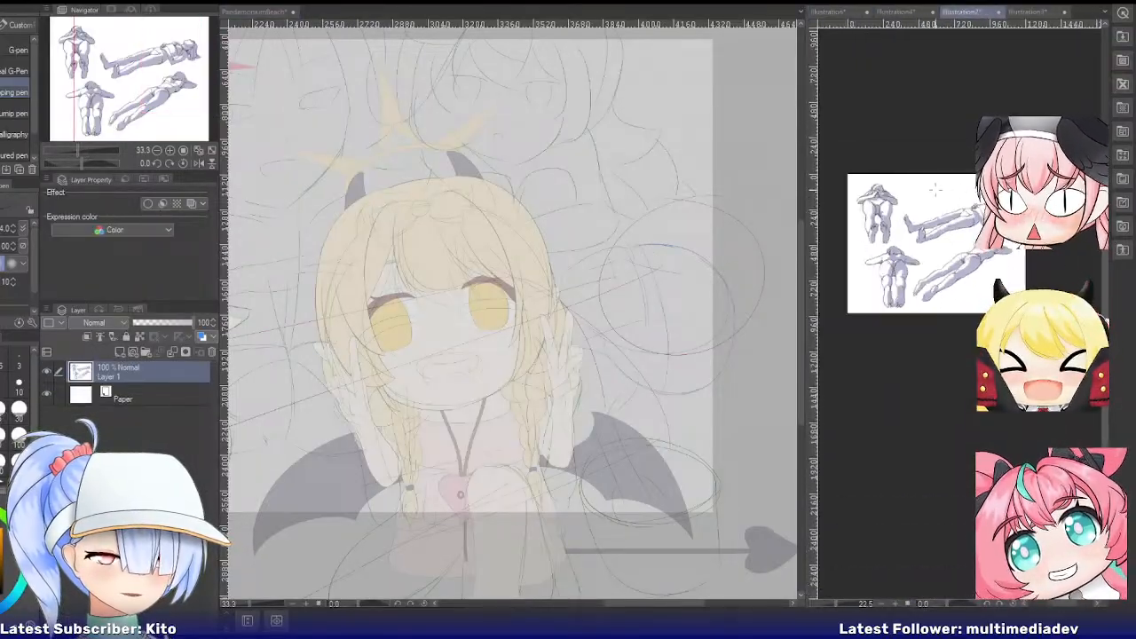
scroll(933, 182, up, 1)
click(1027, 13)
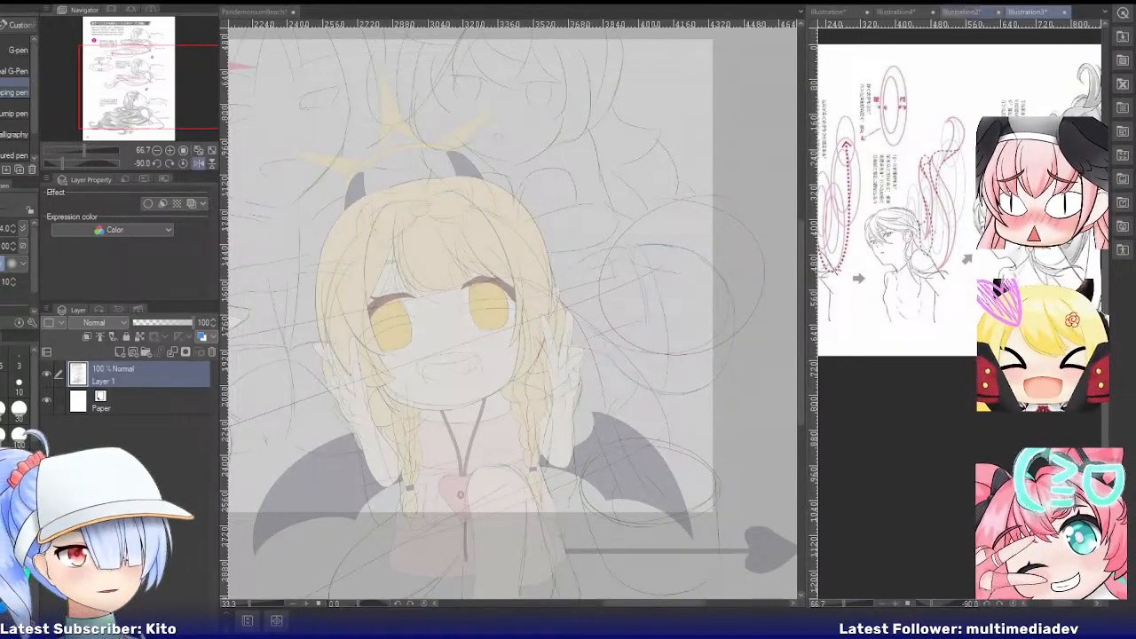
Bring up the 寝ポーズ lying-pose page as a reference and enlarge its reclining figure to 133.1%
key(ctrl+Tab)
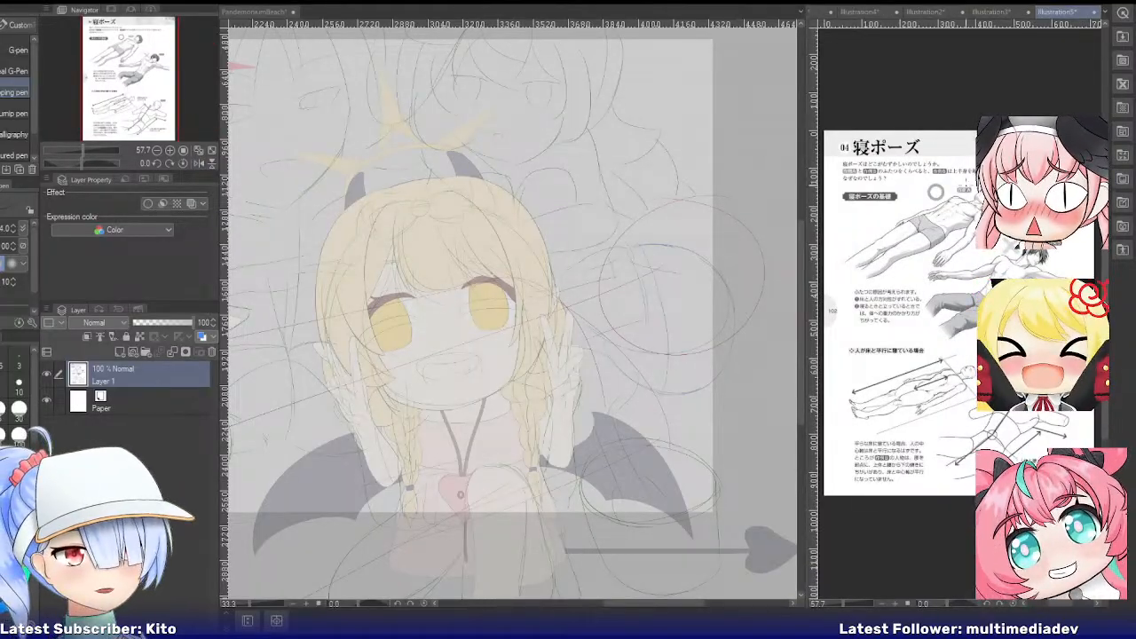
scroll(916, 190, up, 3)
scroll(995, 195, up, 3)
scroll(906, 187, down, 4)
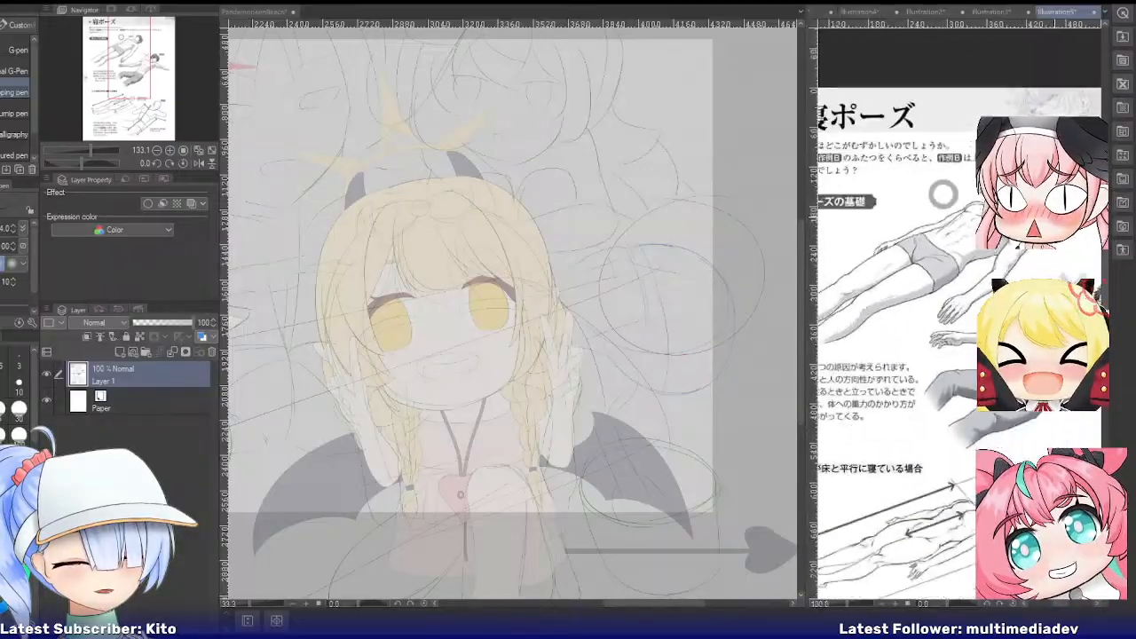
scroll(958, 197, up, 1)
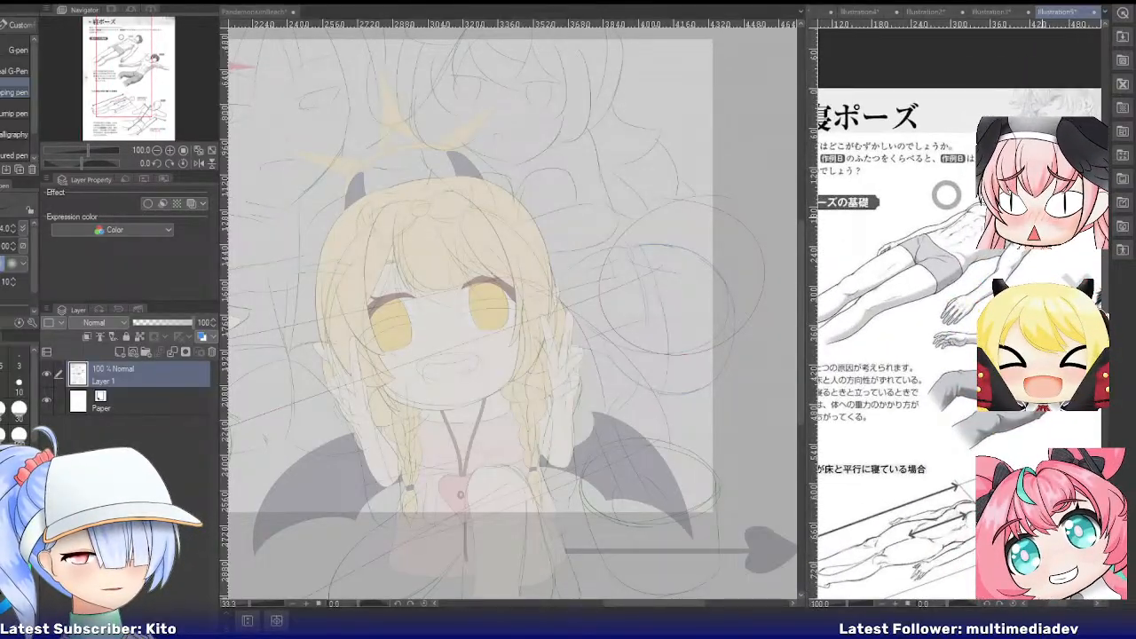
scroll(994, 219, up, 2)
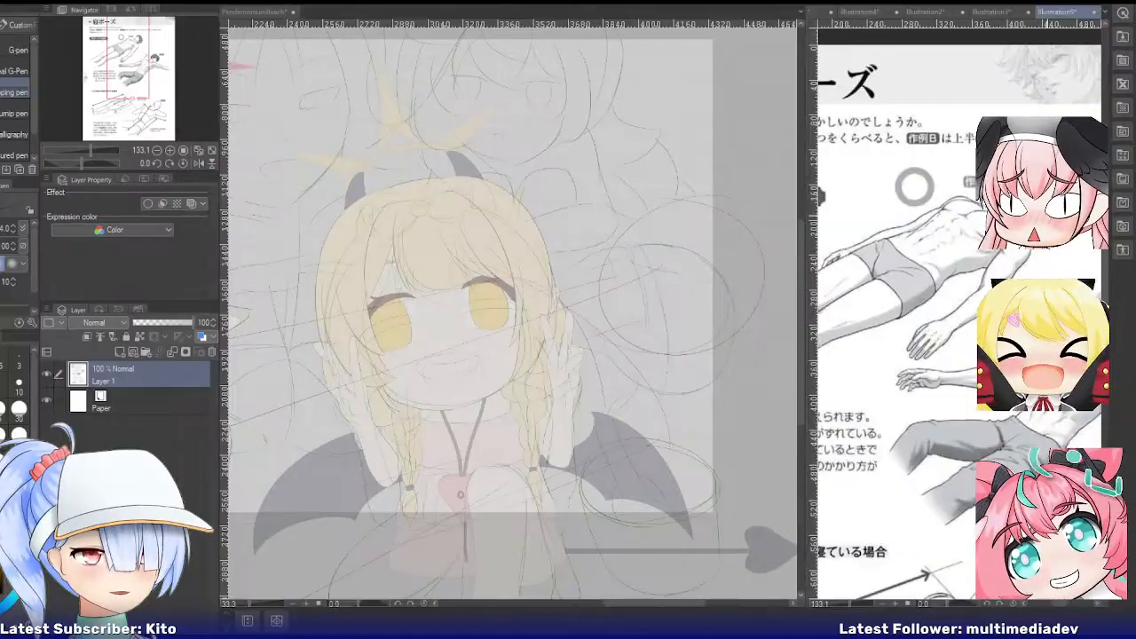
Sketch a head circle with slanted angle guidelines beside the blonde character on MakotoAngle, undoing the last two changes
click(257, 12)
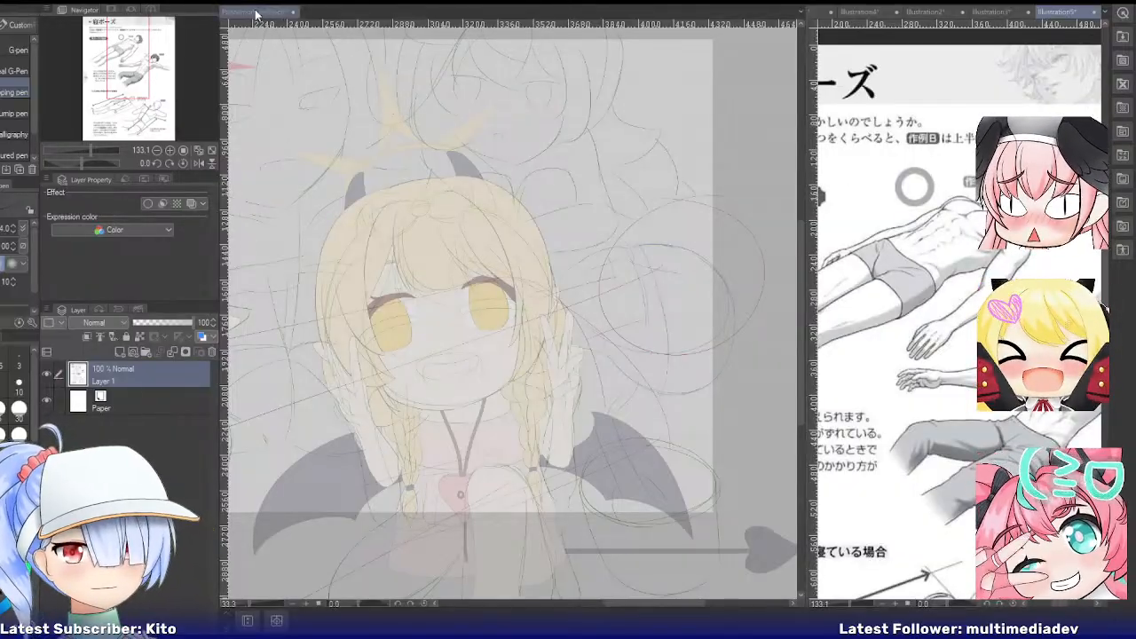
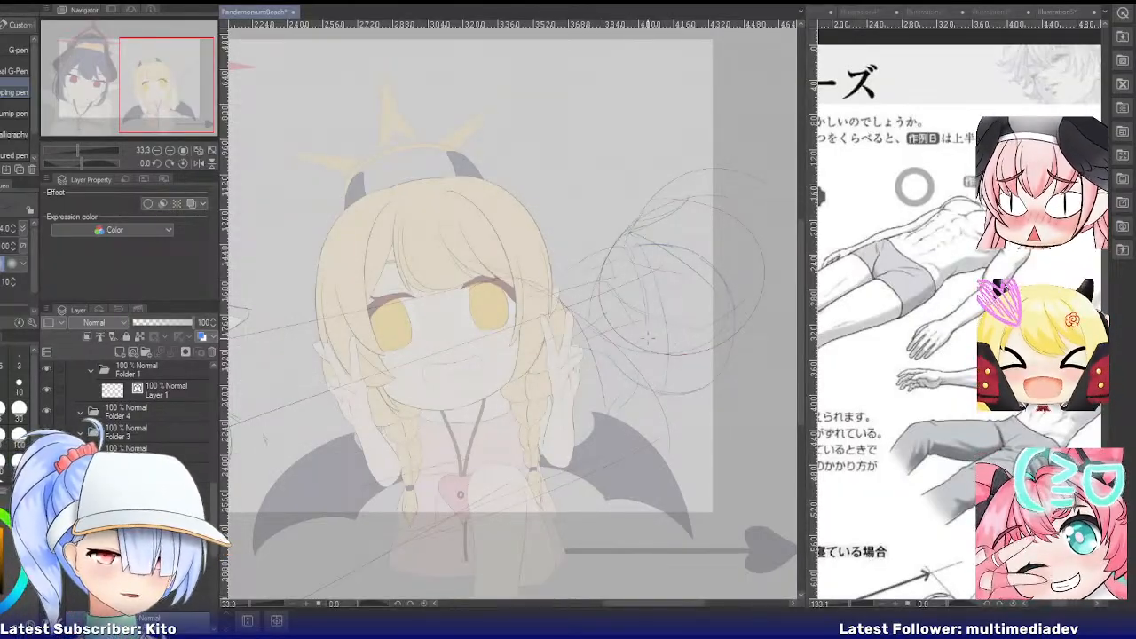
scroll(142, 399, down, 4)
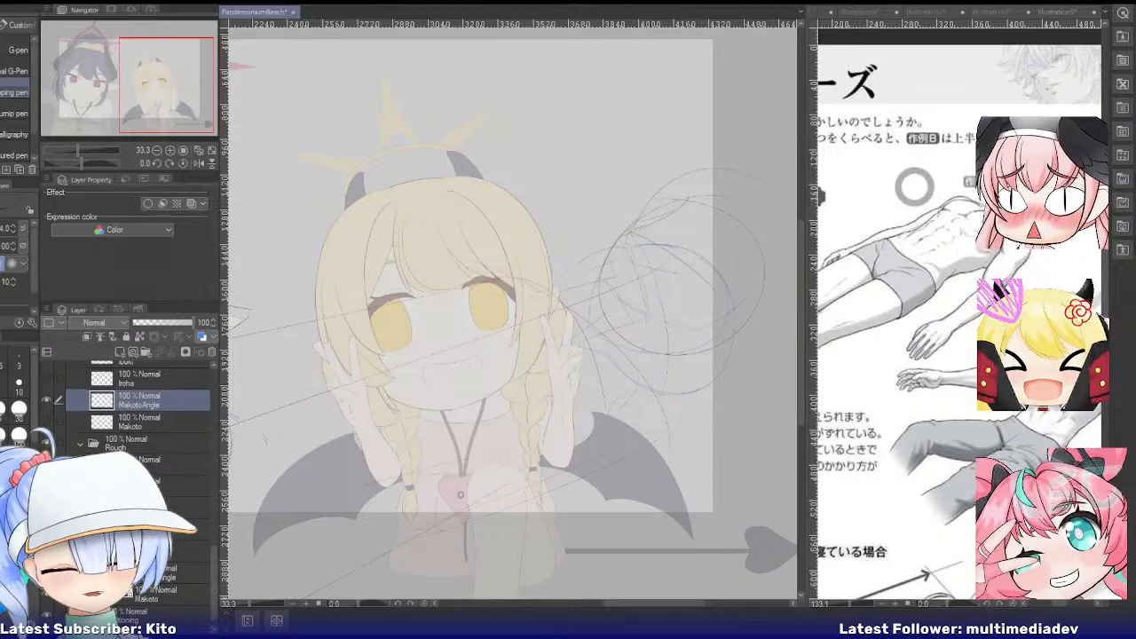
key(ctrl+z)
key(ctrl+z)
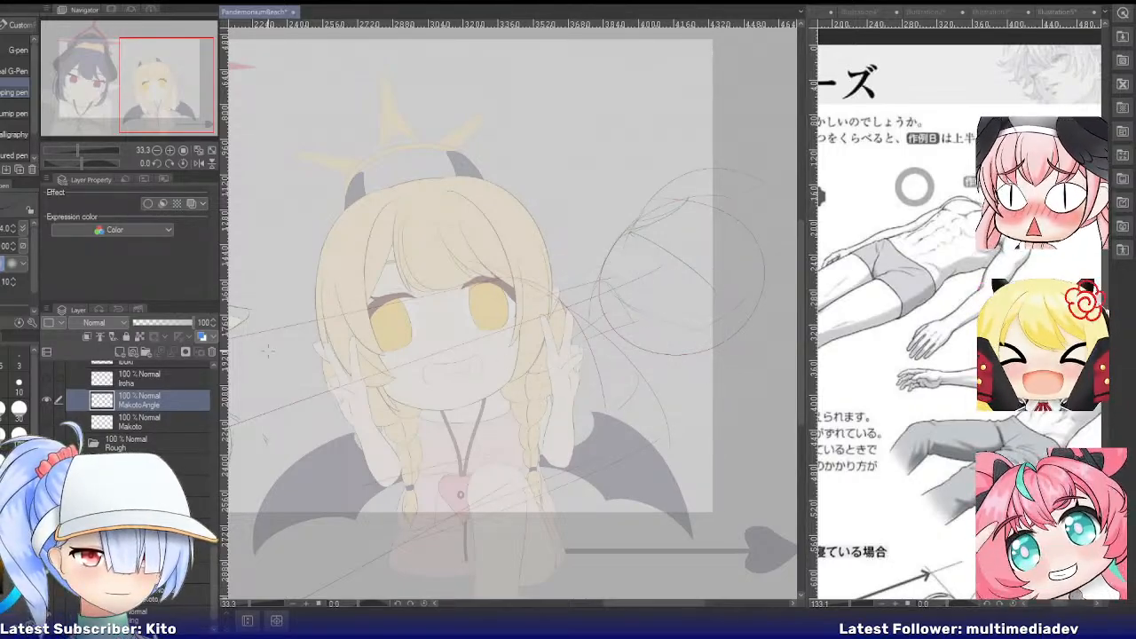
Extend the MakotoAngle sketch with a larger ellipse overlapping the head circle and check it against the composition
drag(150, 100, 156, 104)
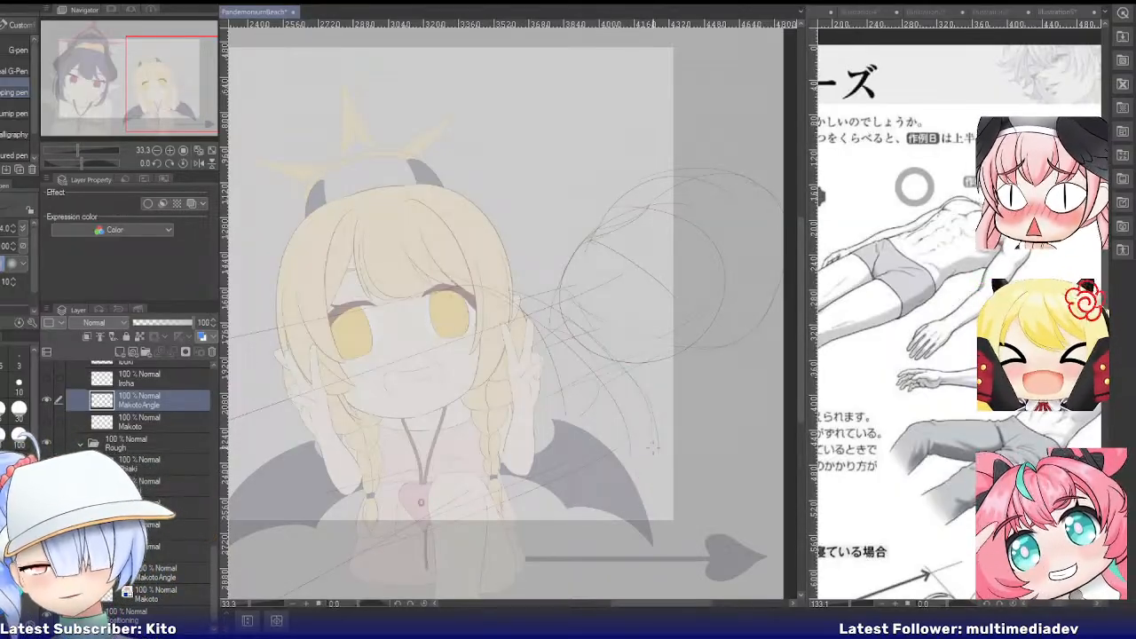
scroll(653, 449, down, 2)
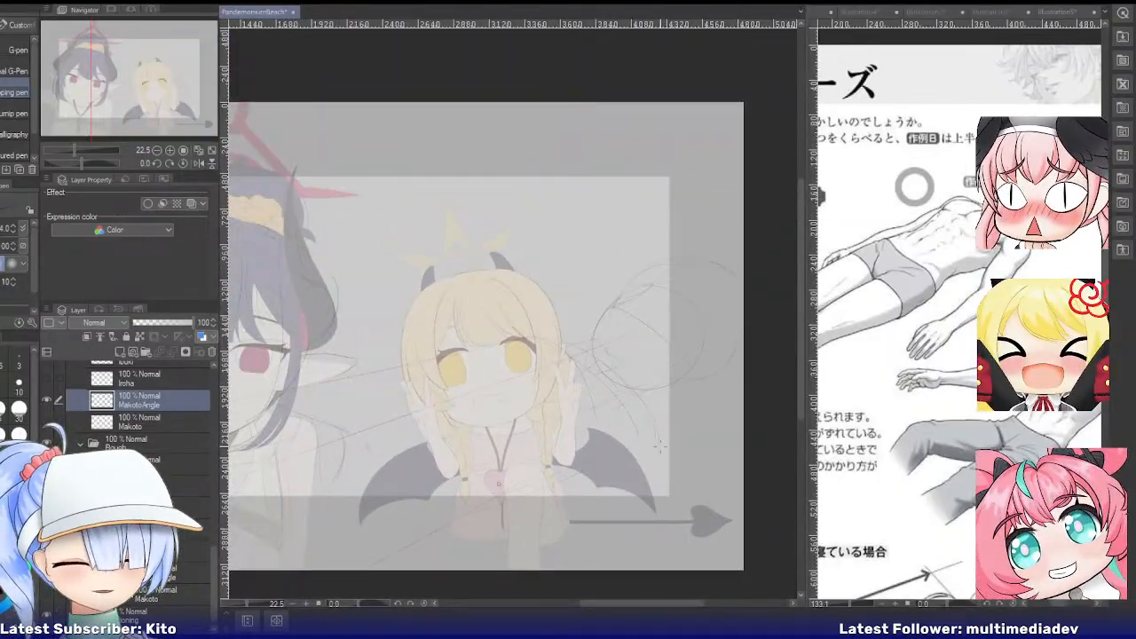
scroll(659, 447, up, 2)
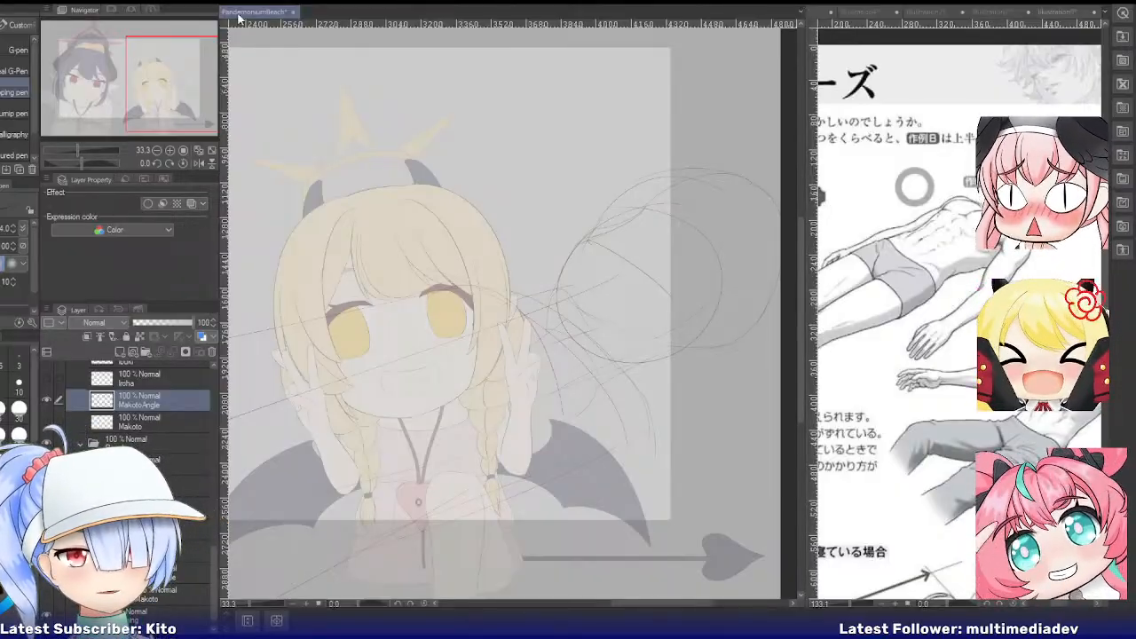
scroll(488, 226, down, 2)
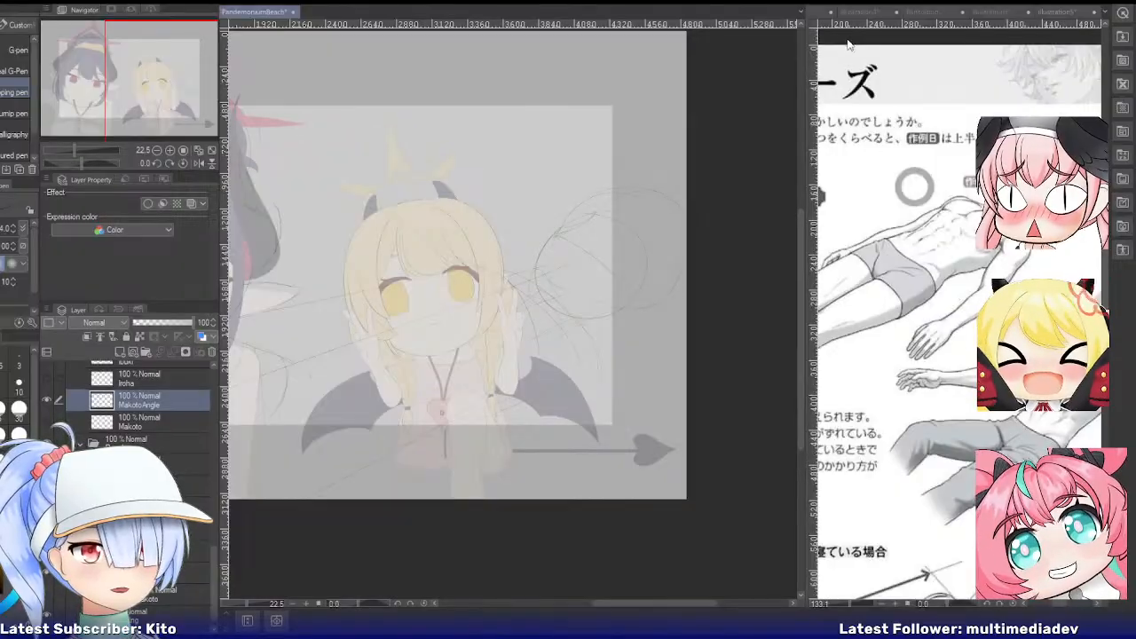
Bring up the white-swimsuit artwork as a reference and shift the MakotoAngle sketch slightly closer to the blonde character
click(827, 11)
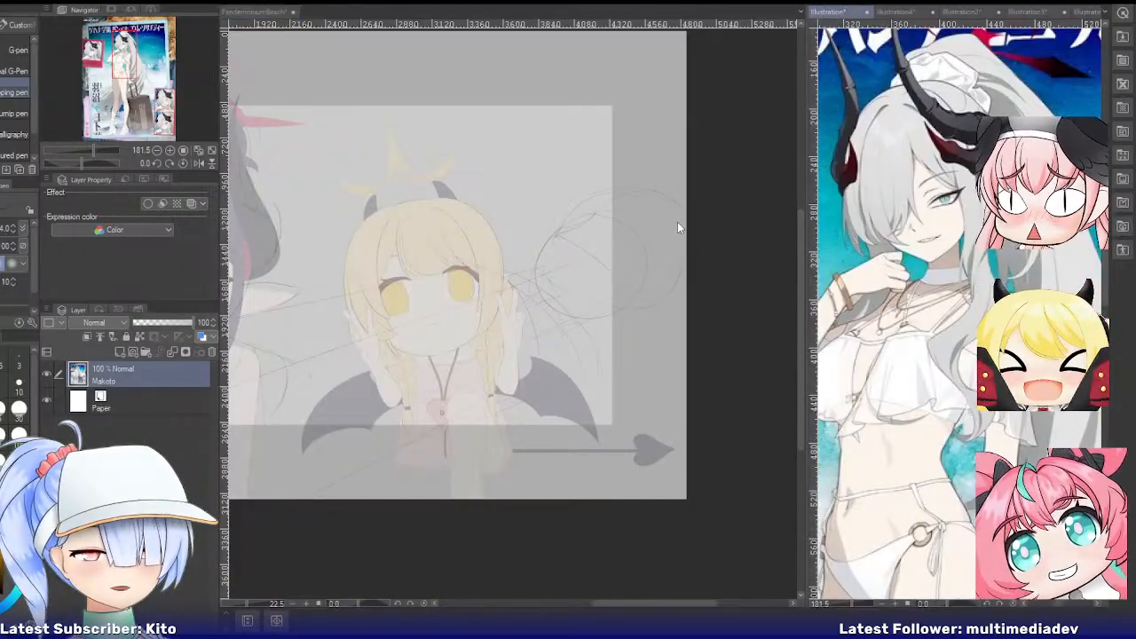
click(283, 14)
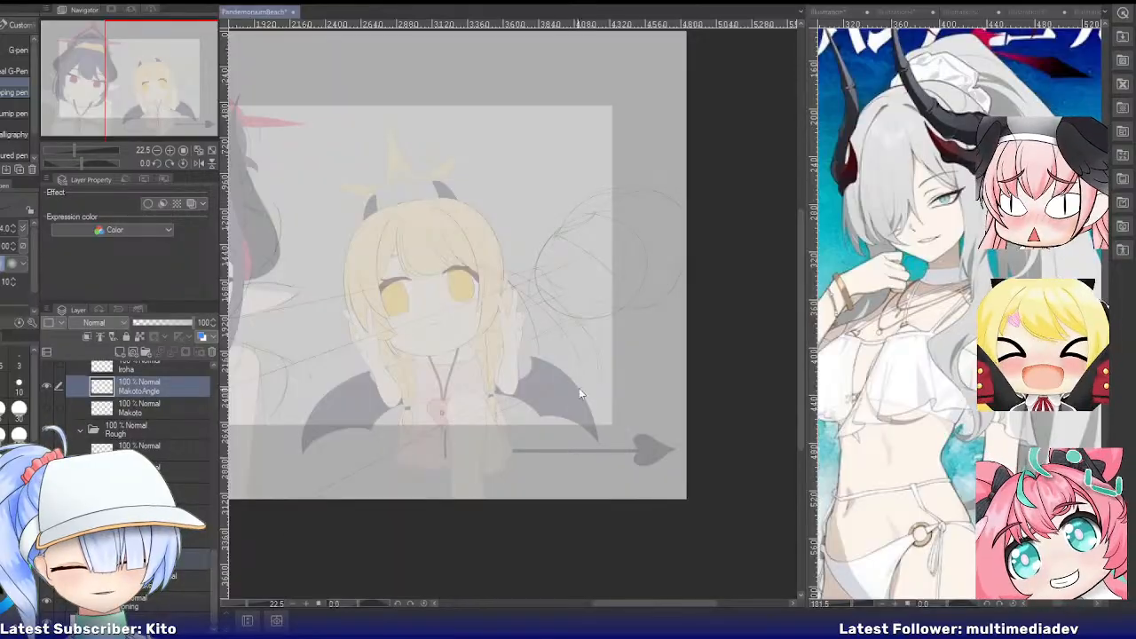
key(ctrl+t)
drag(664, 377, 639, 385)
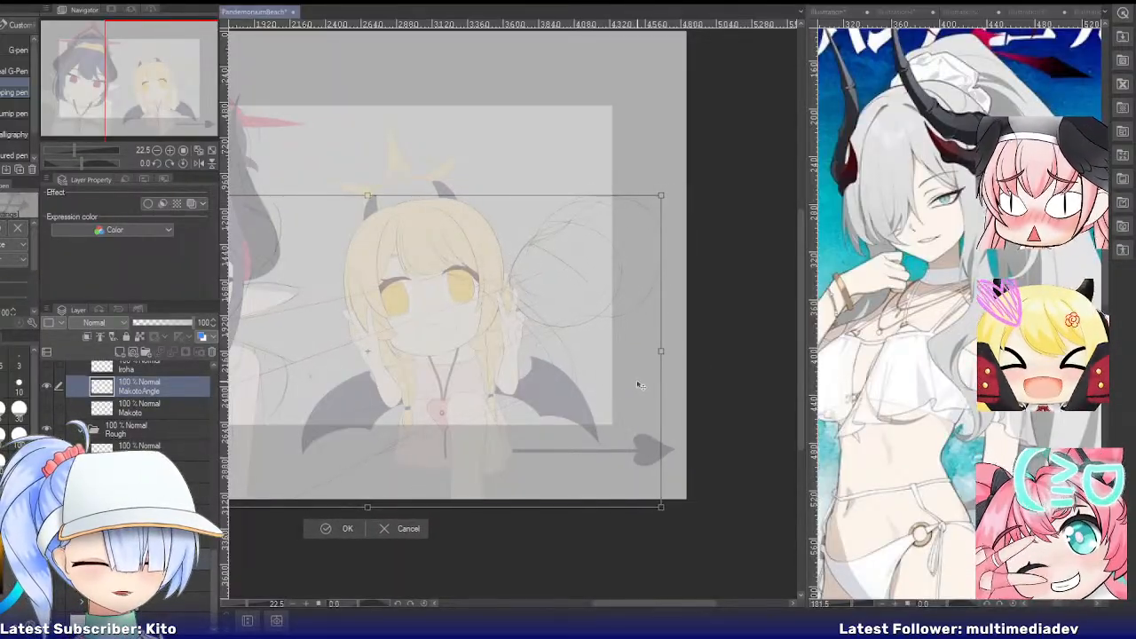
click(336, 528)
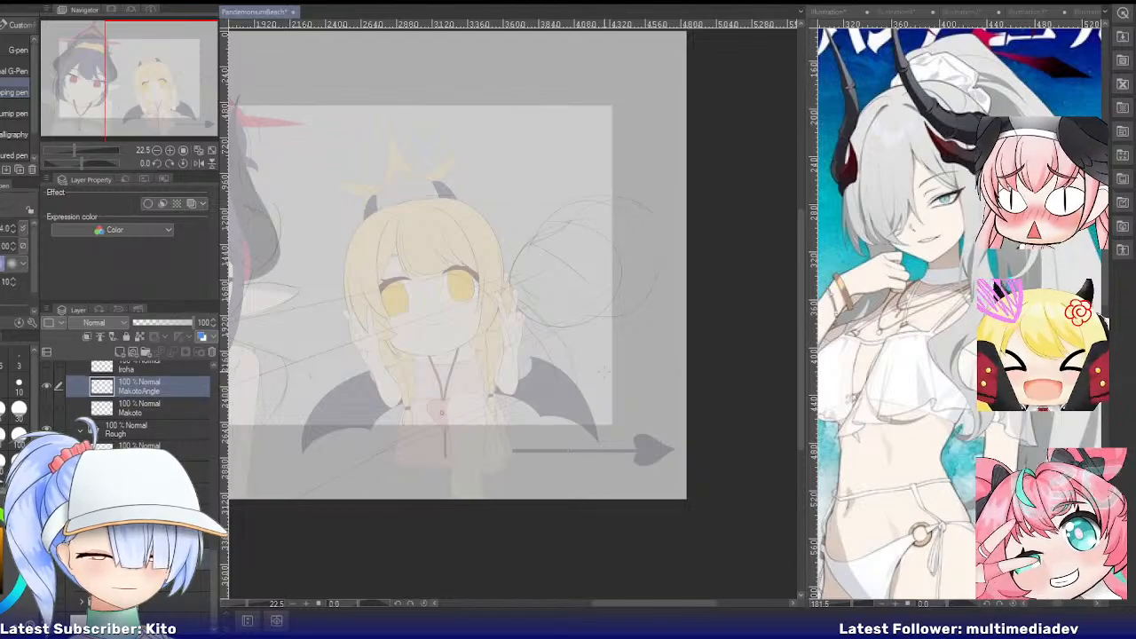
Draw a smaller, tilted ellipse inside the large one on the MakotoAngle layer, overlapping the head circle
scroll(676, 185, up, 1)
click(203, 537)
click(202, 559)
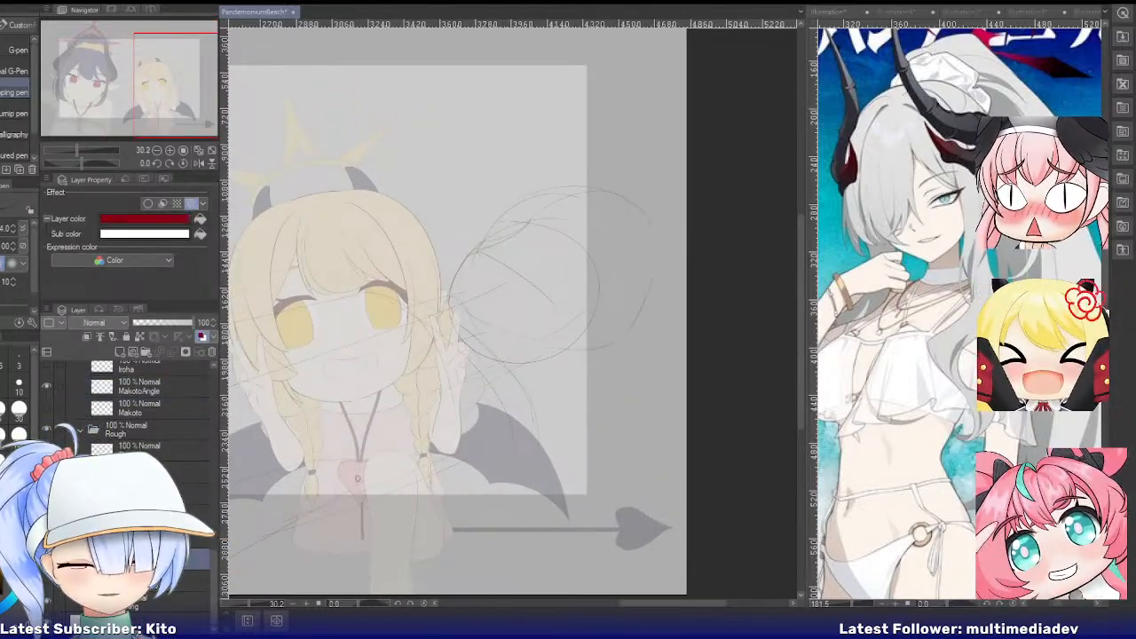
scroll(155, 414, up, 2)
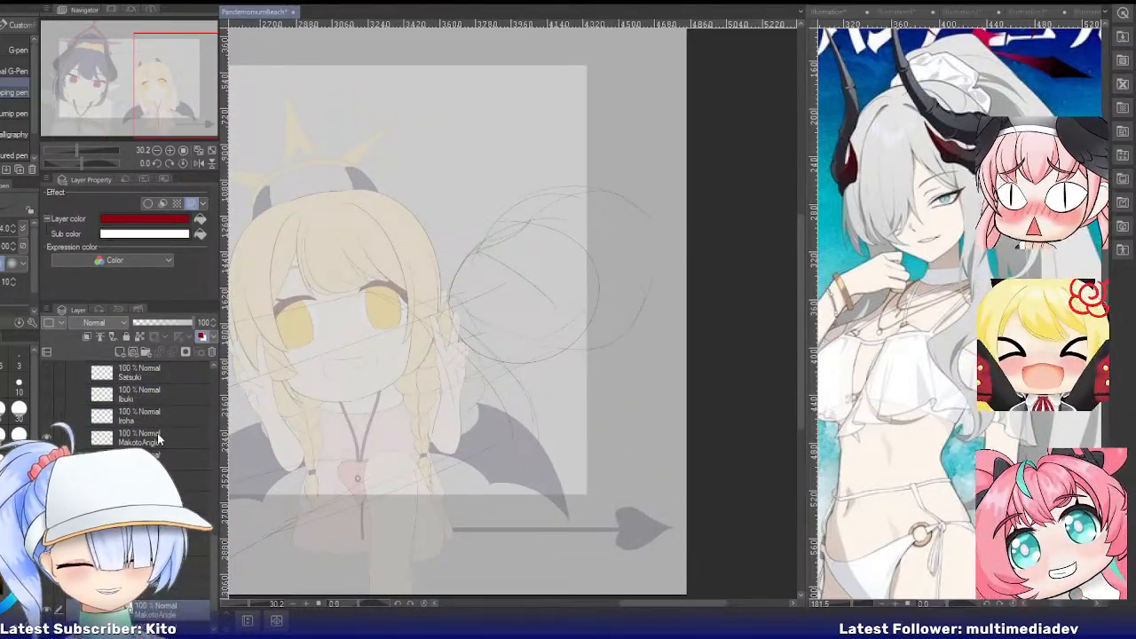
click(155, 437)
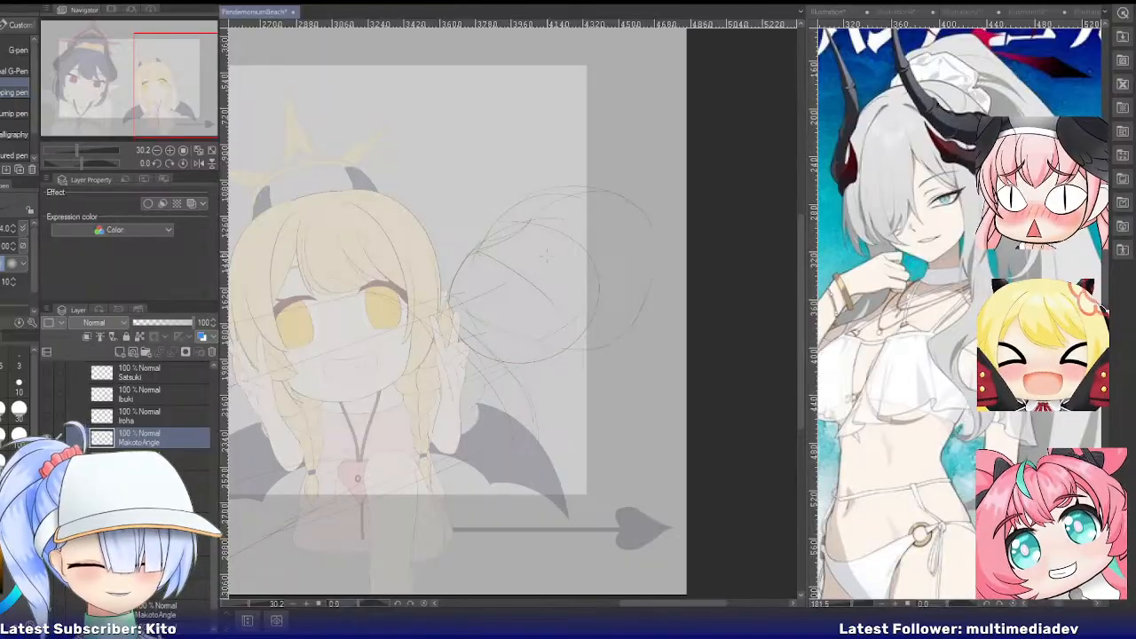
scroll(634, 251, up, 2)
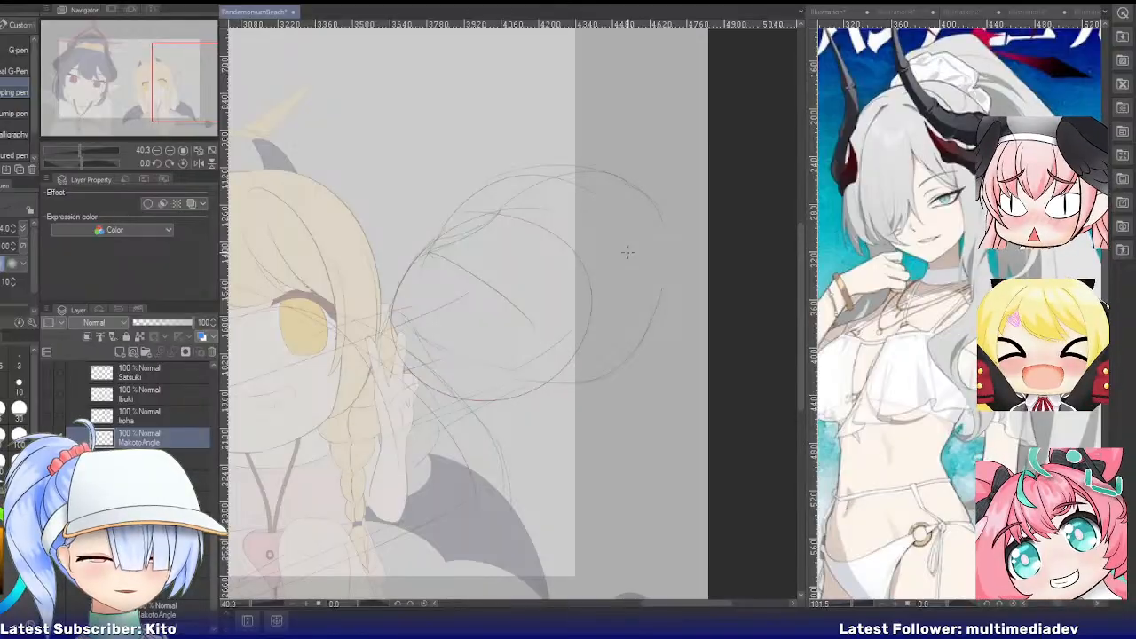
key(e)
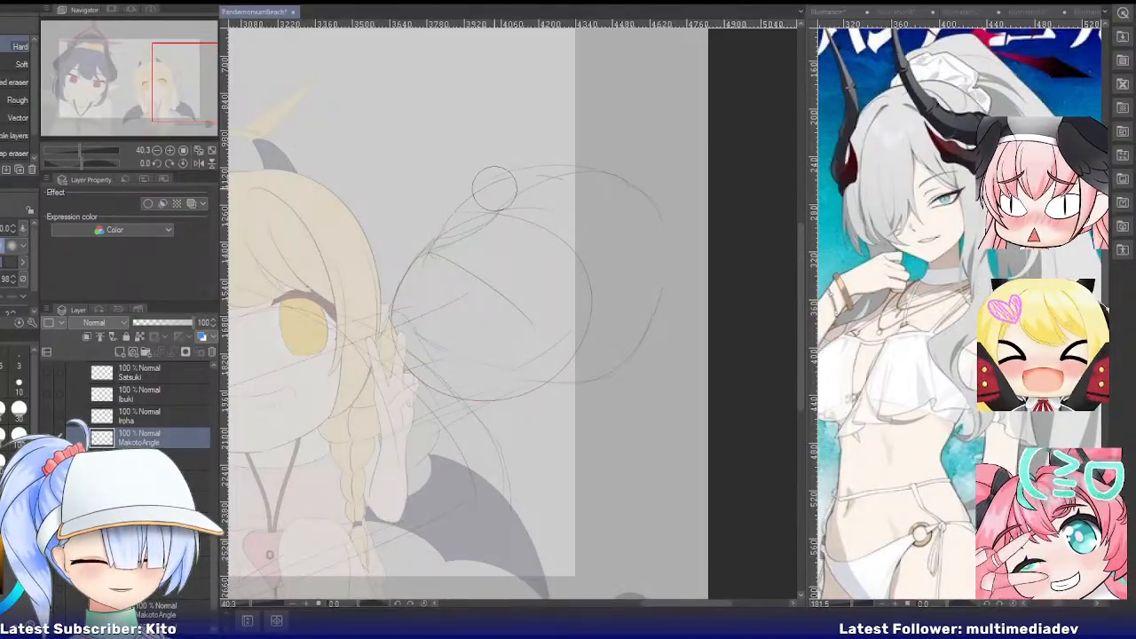
key(p)
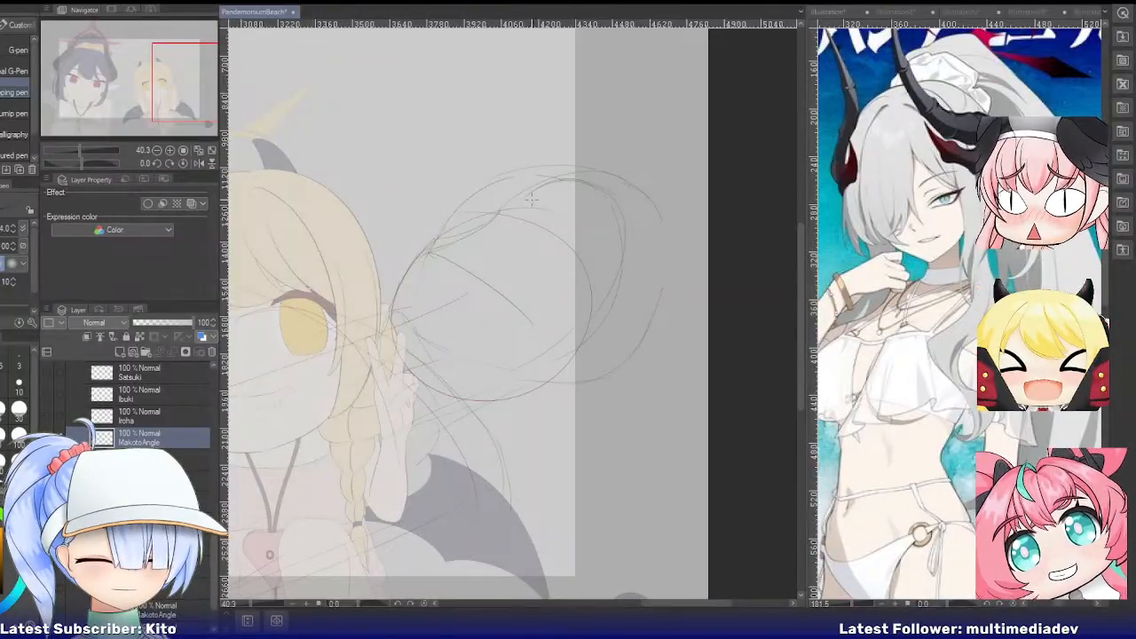
drag(529, 204, 561, 196)
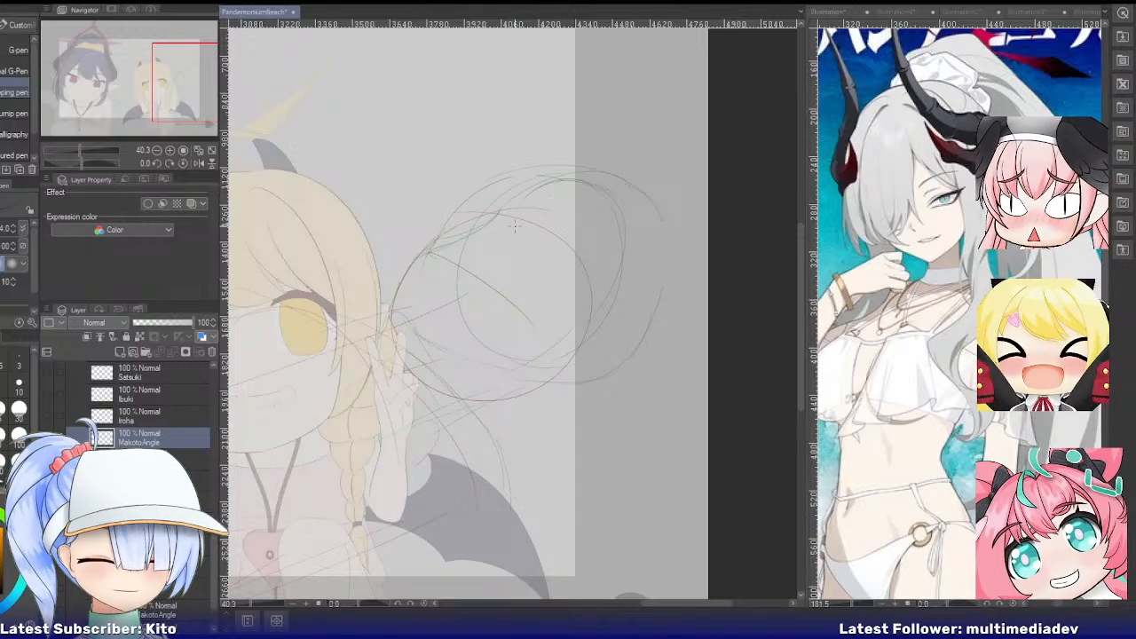
Erase the large outer ellipse's far side and the inner slanted line, and redraw a curved guideline across the head circle
key(e)
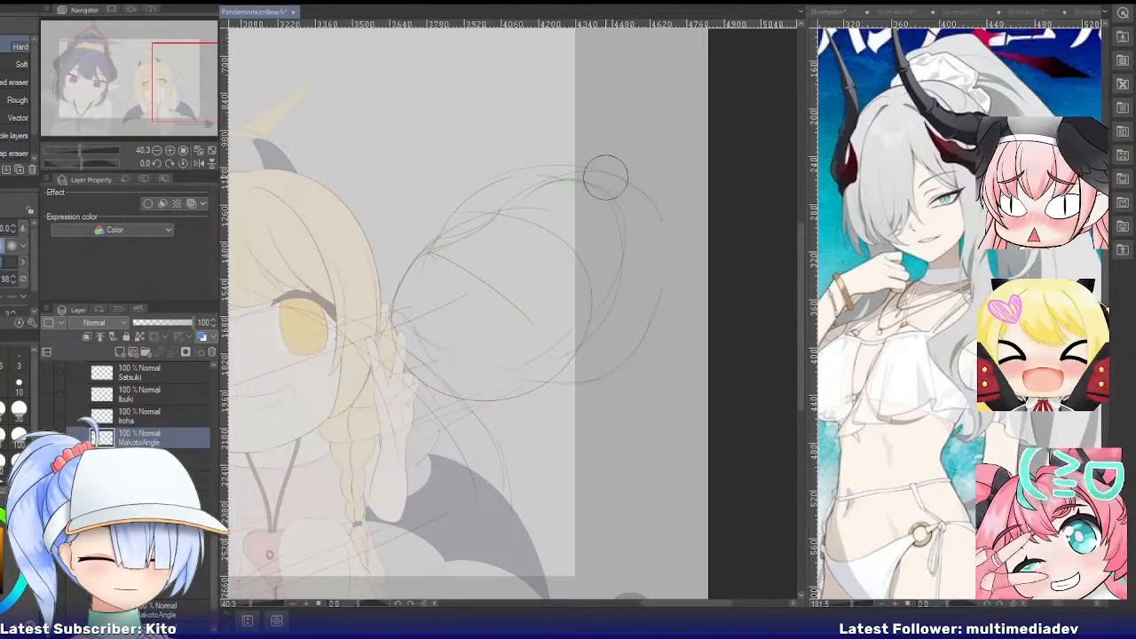
drag(614, 158, 659, 322)
mouse_move(613, 373)
mouse_down()
mouse_move(572, 412)
mouse_move(625, 370)
mouse_up()
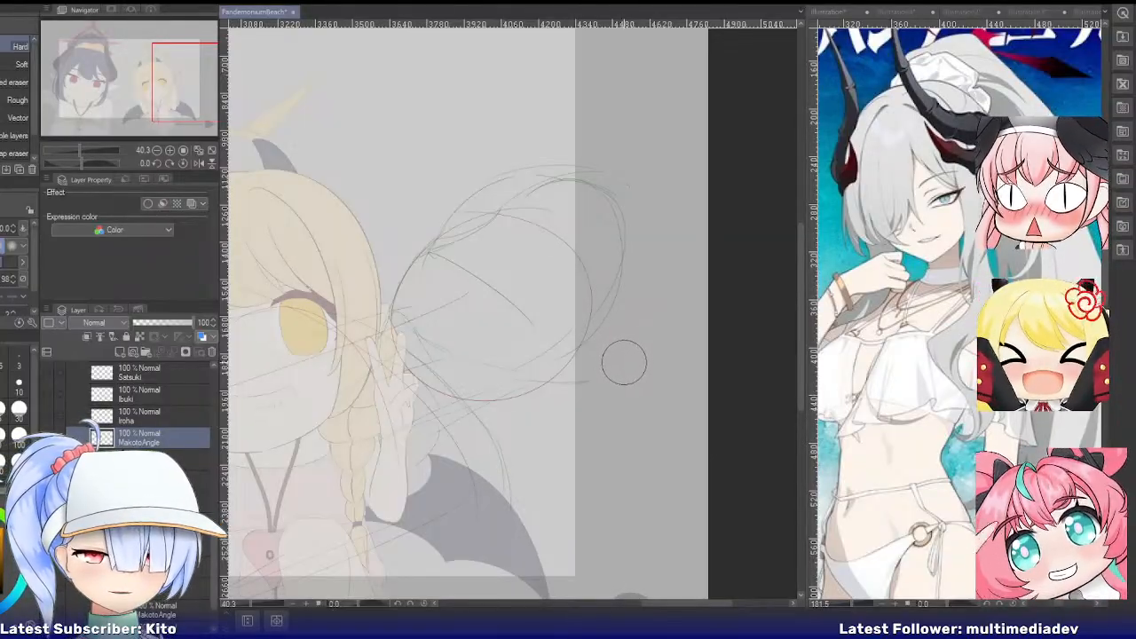
mouse_move(498, 272)
mouse_down()
mouse_move(485, 284)
mouse_move(520, 327)
mouse_up()
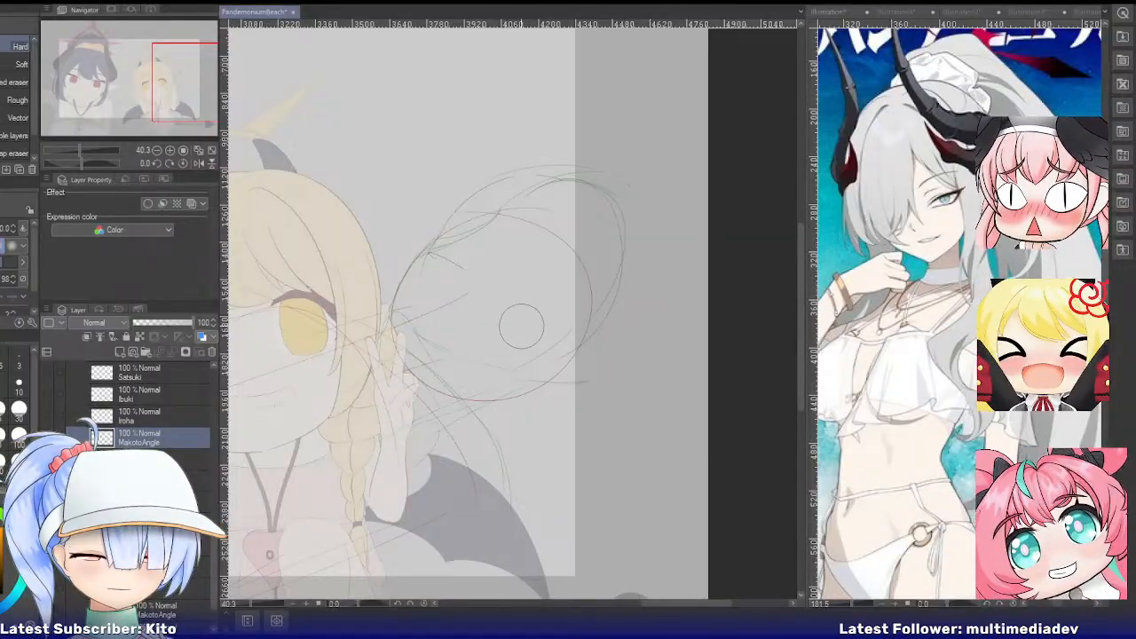
key(p)
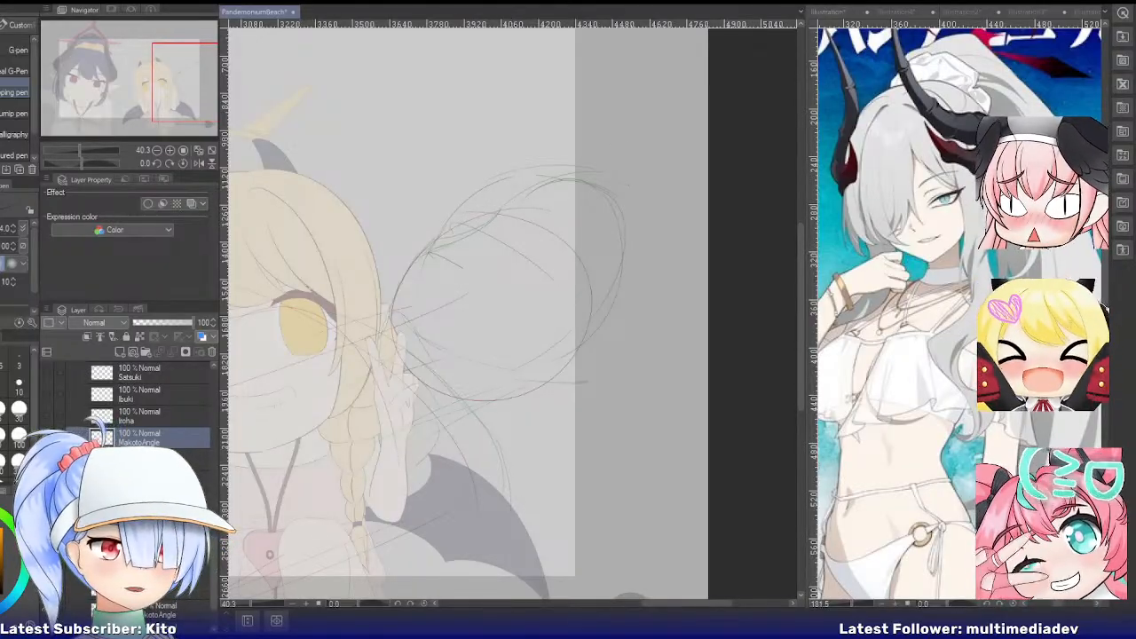
Close the hair-drawing page and the sheet of lying and bending figures, and enlarge the lying-pose page to 220%
click(1044, 13)
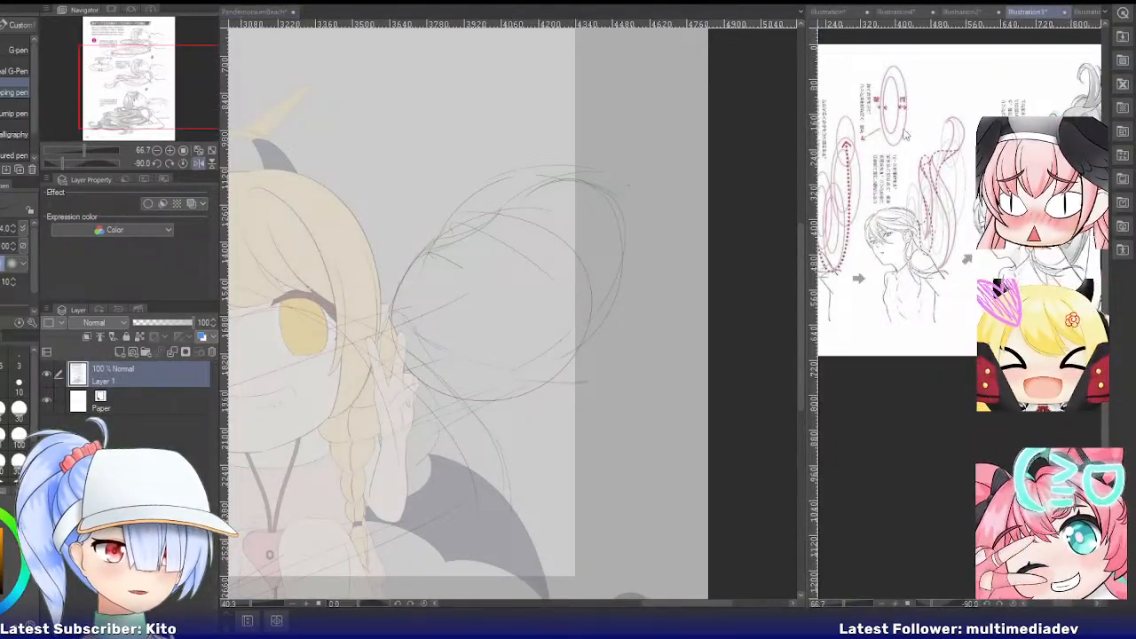
click(533, 215)
click(970, 13)
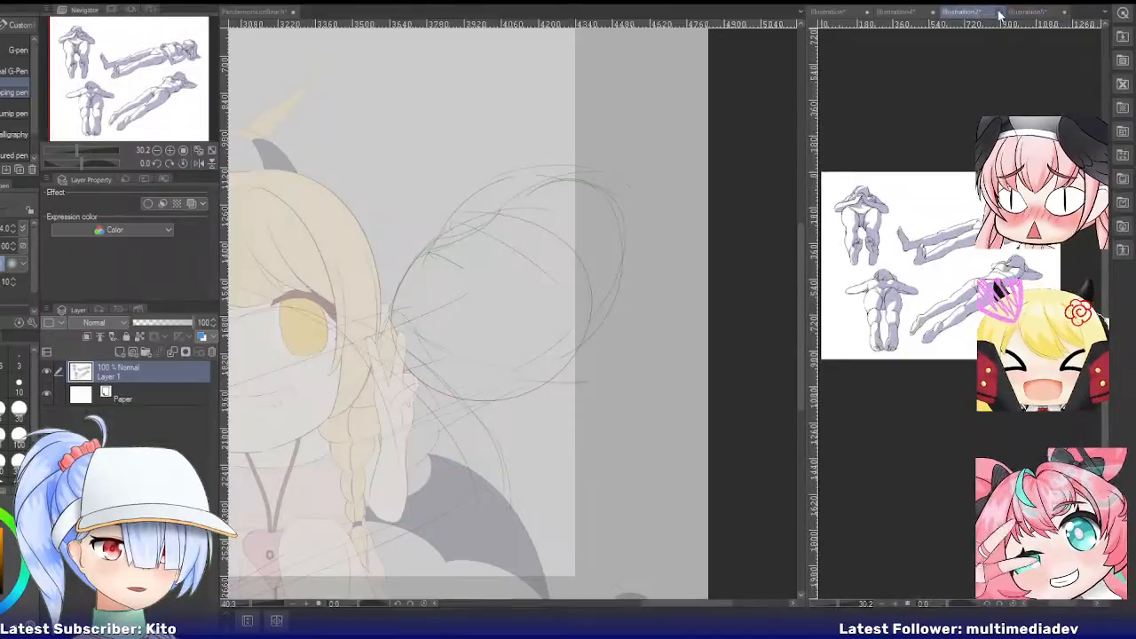
click(999, 12)
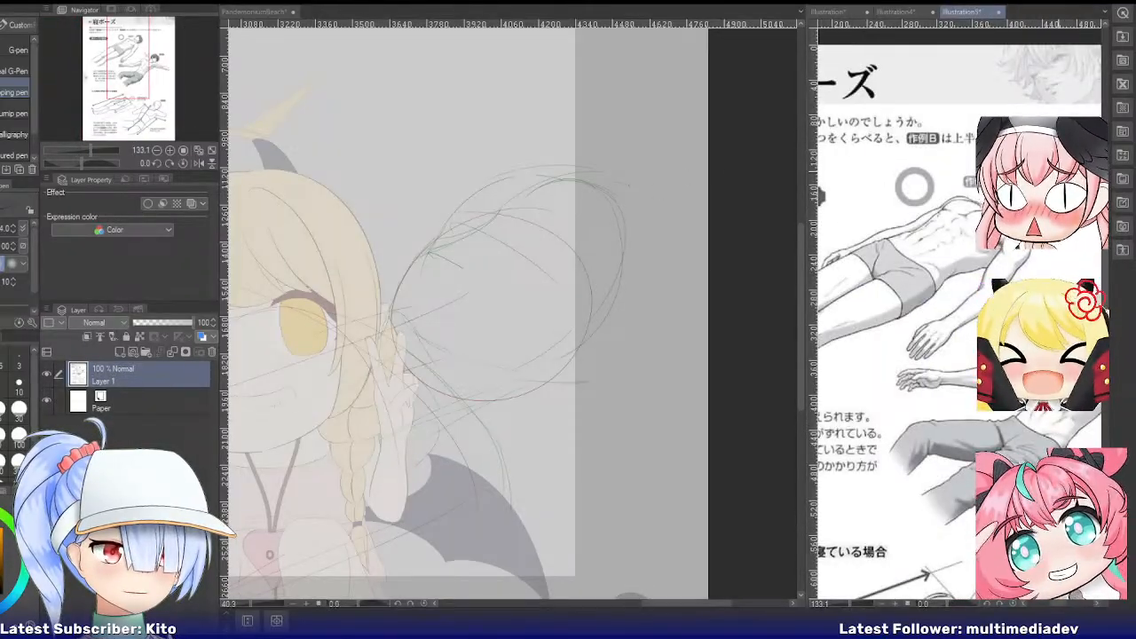
scroll(1049, 174, up, 5)
Try a short contour stroke along the upper edge of the MakotoAngle head circle and undo it
click(263, 12)
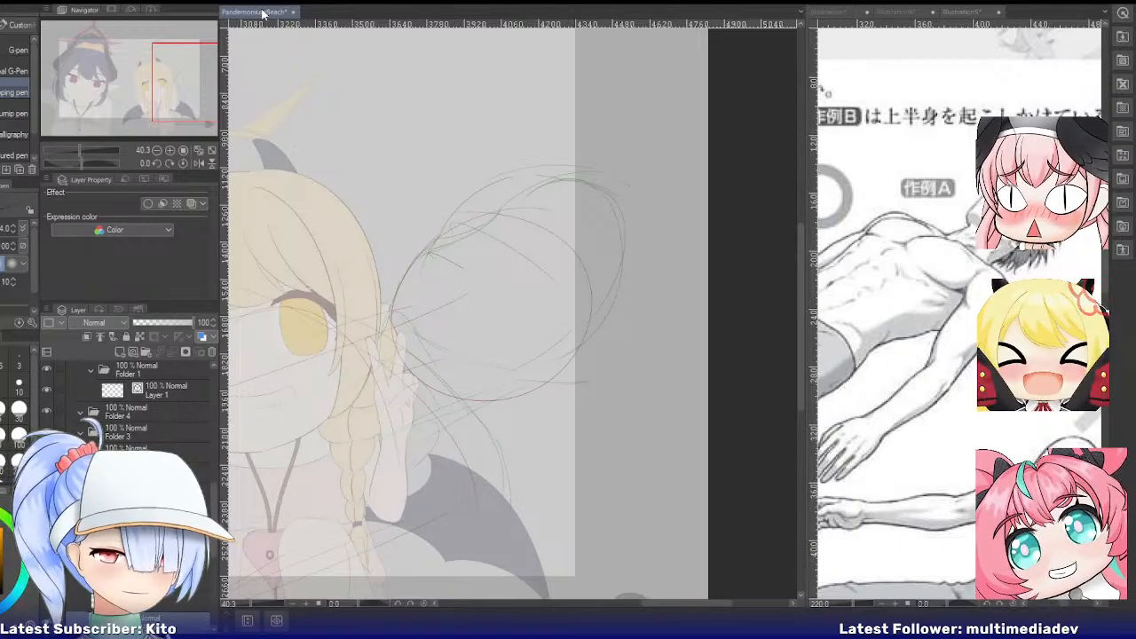
scroll(498, 262, up, 3)
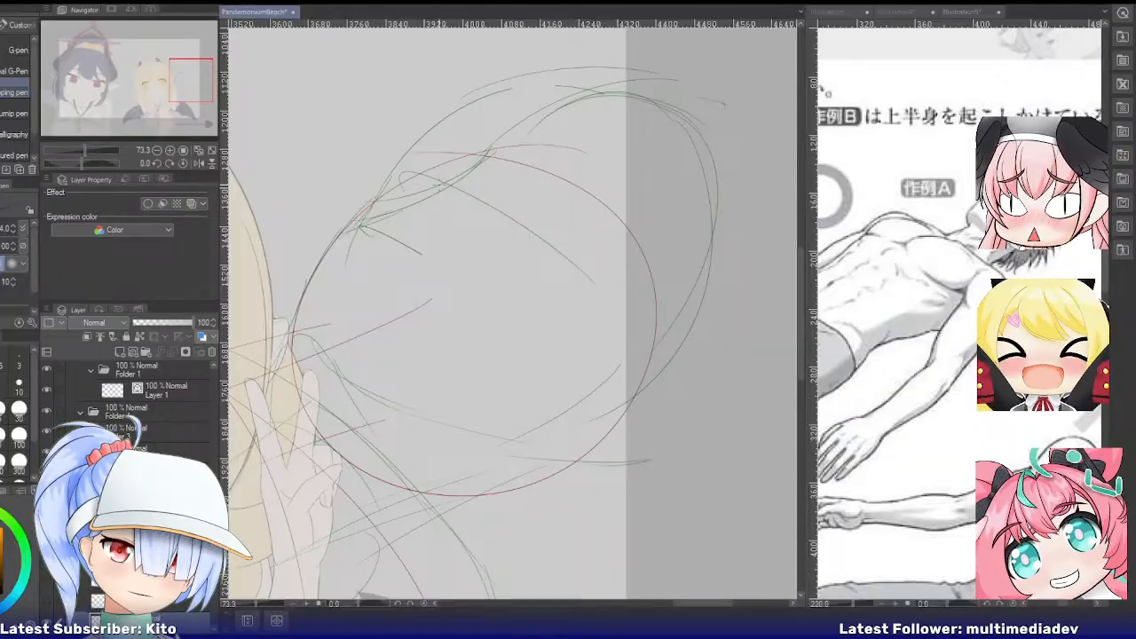
drag(373, 206, 346, 258)
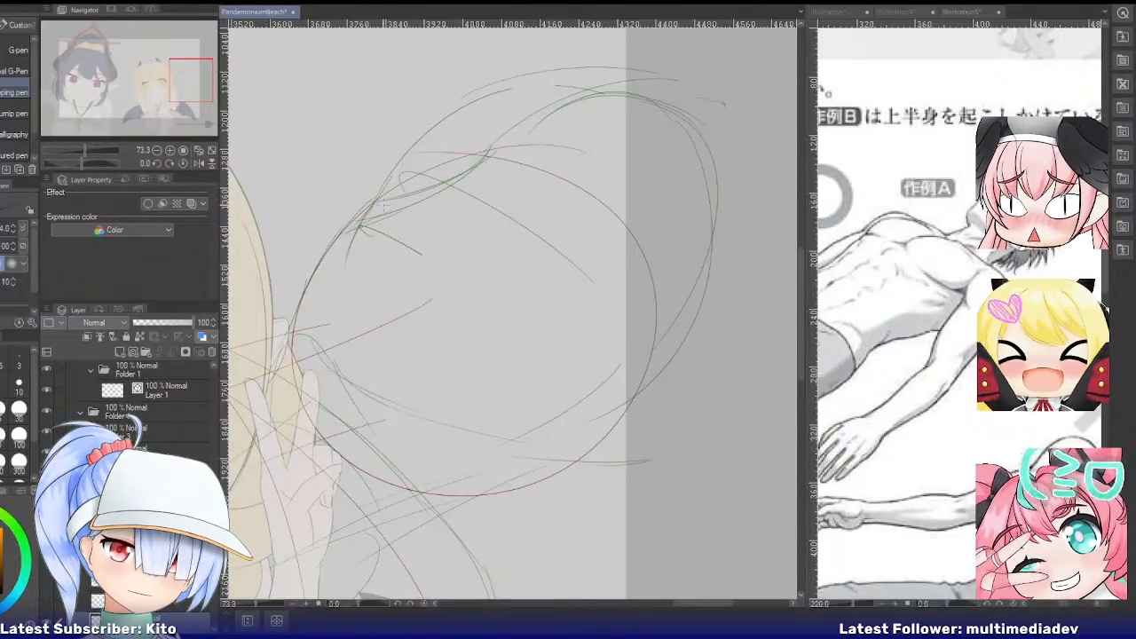
key(ctrl+z)
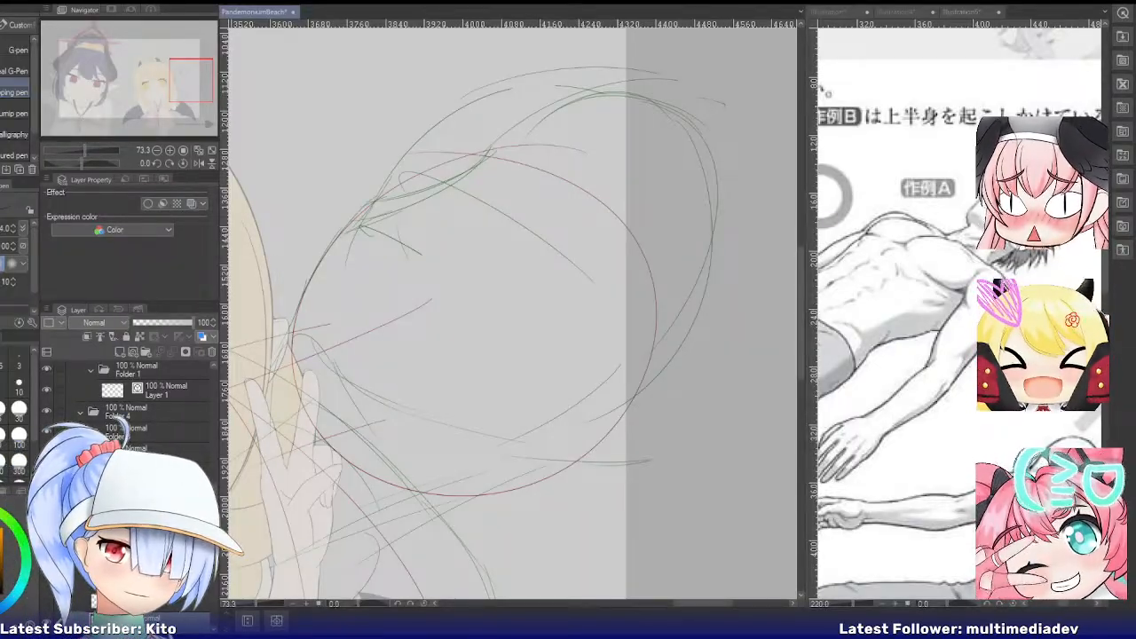
Bring back the white-swimsuit artwork as the reference and rotate the PandemoniumBeach canvas to -43.3 degrees for drawing the face
click(837, 11)
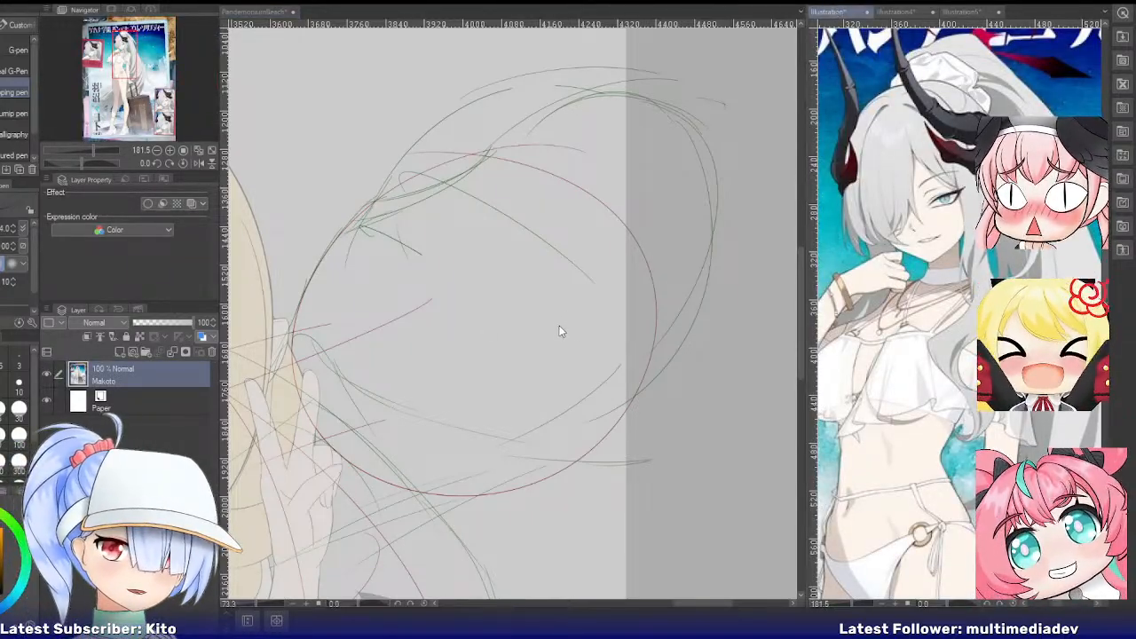
key(r)
click(435, 166)
drag(451, 153, 366, 237)
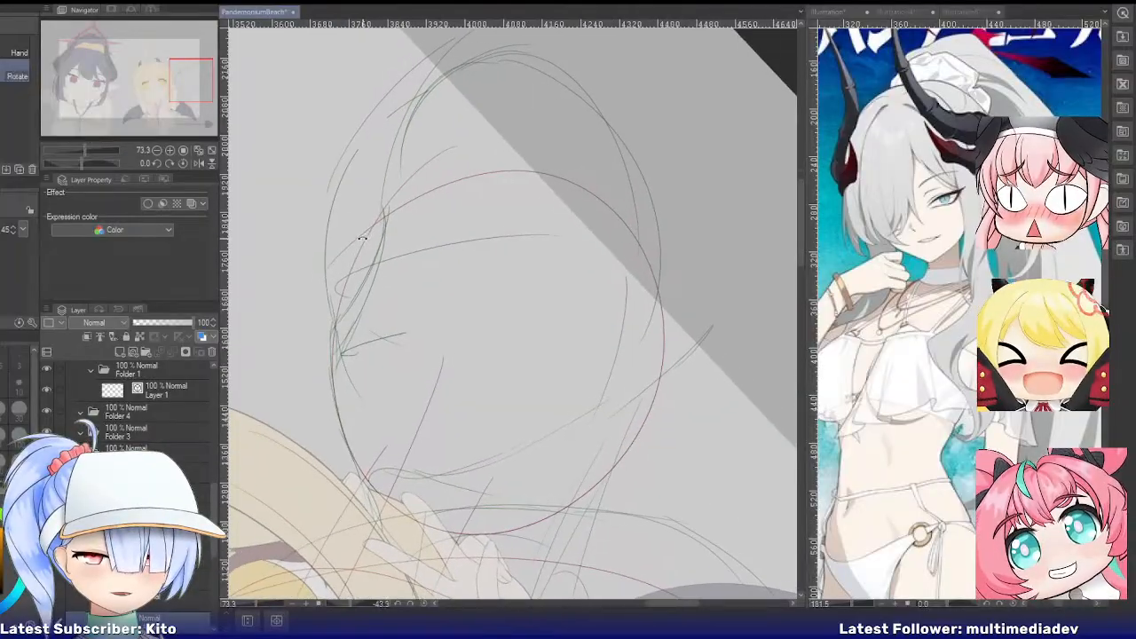
key(p)
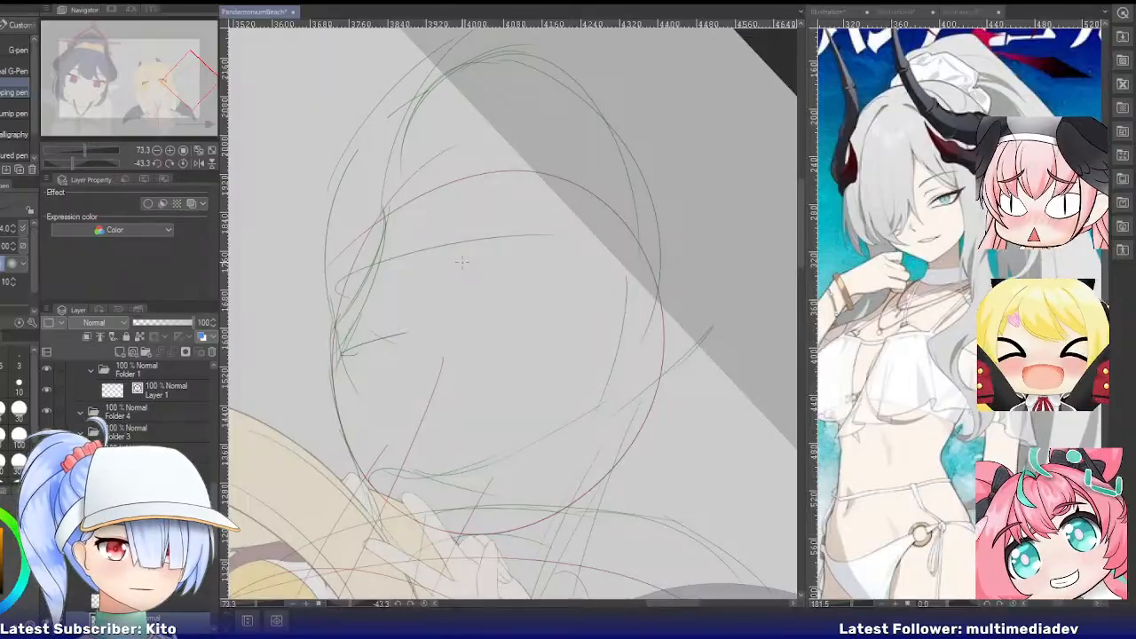
Sketch a curved eyelid line just below the upper guideline in the head circle, undoing and redrawing it until it fits
mouse_move(410, 262)
mouse_down()
mouse_move(479, 245)
mouse_move(568, 262)
mouse_move(489, 244)
mouse_move(566, 248)
mouse_up()
key(ctrl+z)
key(ctrl+z)
drag(451, 244, 551, 236)
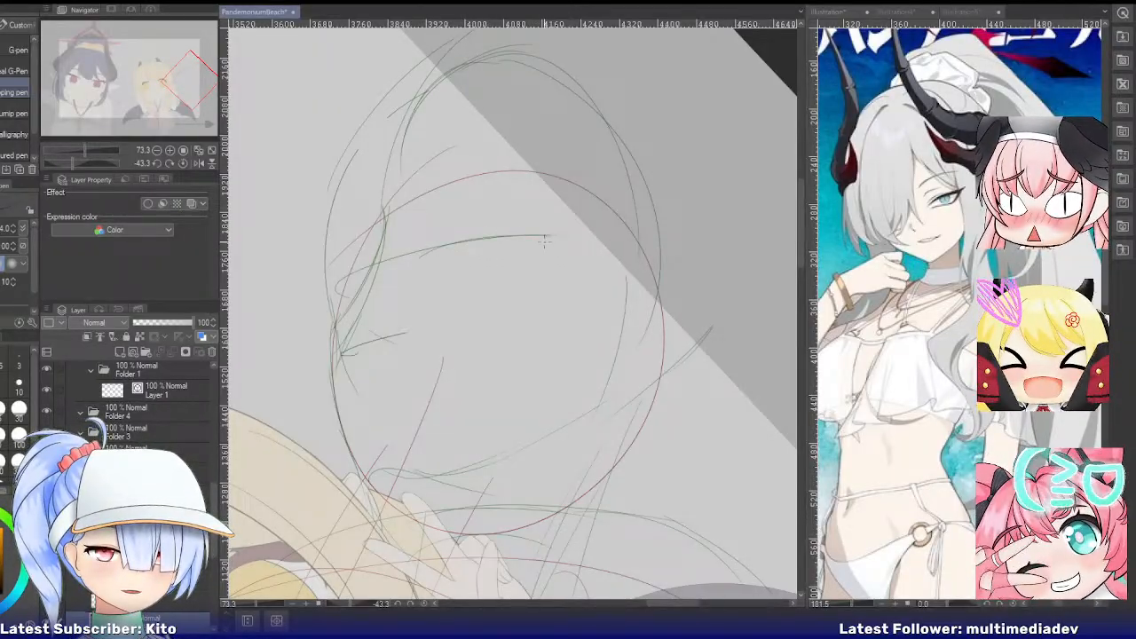
key(ctrl+z)
mouse_move(411, 257)
mouse_down()
mouse_move(518, 244)
mouse_move(492, 259)
mouse_move(407, 259)
mouse_move(544, 238)
mouse_up()
key(ctrl+z)
key(ctrl+z)
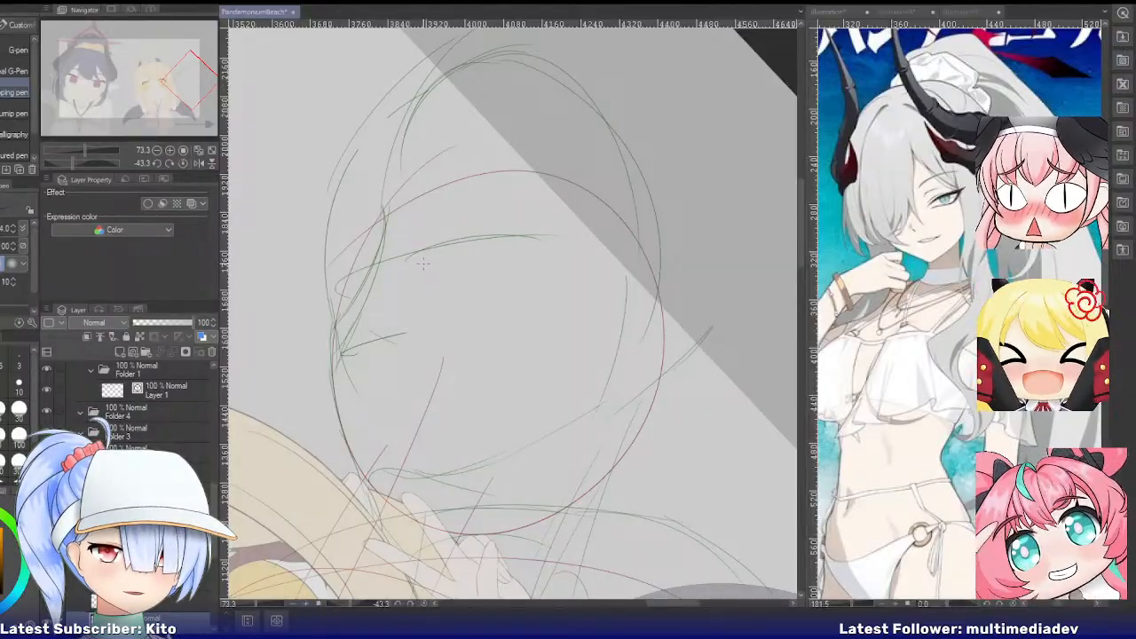
key(ctrl+z)
mouse_move(409, 264)
mouse_down()
mouse_move(437, 255)
mouse_move(525, 253)
mouse_up()
key(ctrl+z)
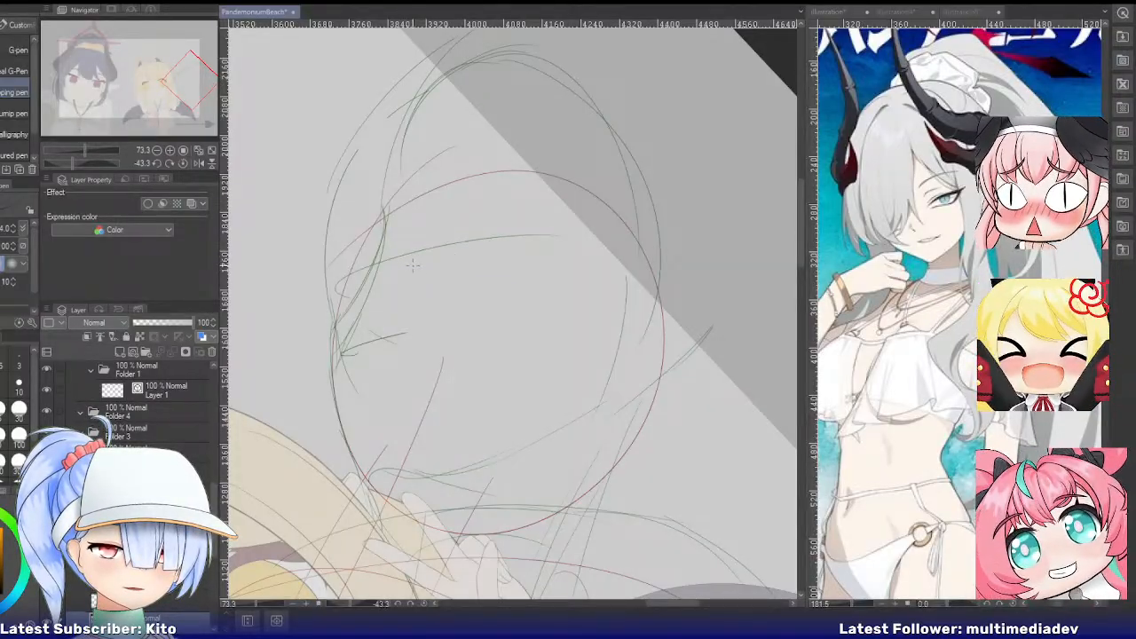
mouse_move(409, 264)
mouse_down()
mouse_move(470, 243)
mouse_move(526, 253)
mouse_up()
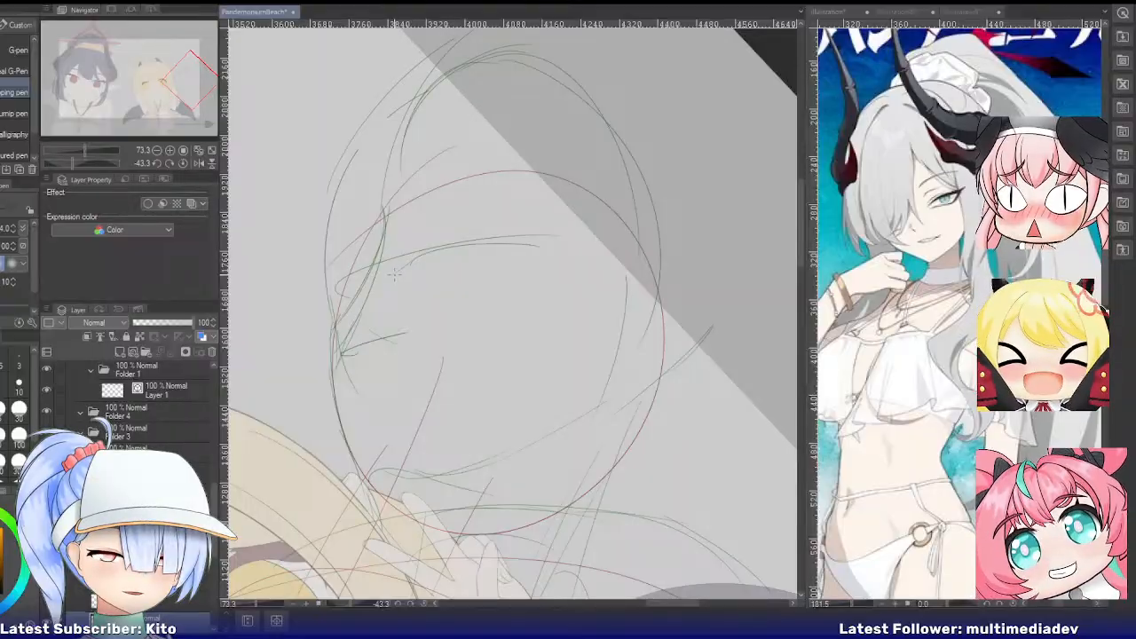
Add a second line beneath the eyelid stroke to form a narrow eye shape, undoing the trial strokes
drag(395, 274, 493, 271)
key(ctrl+z)
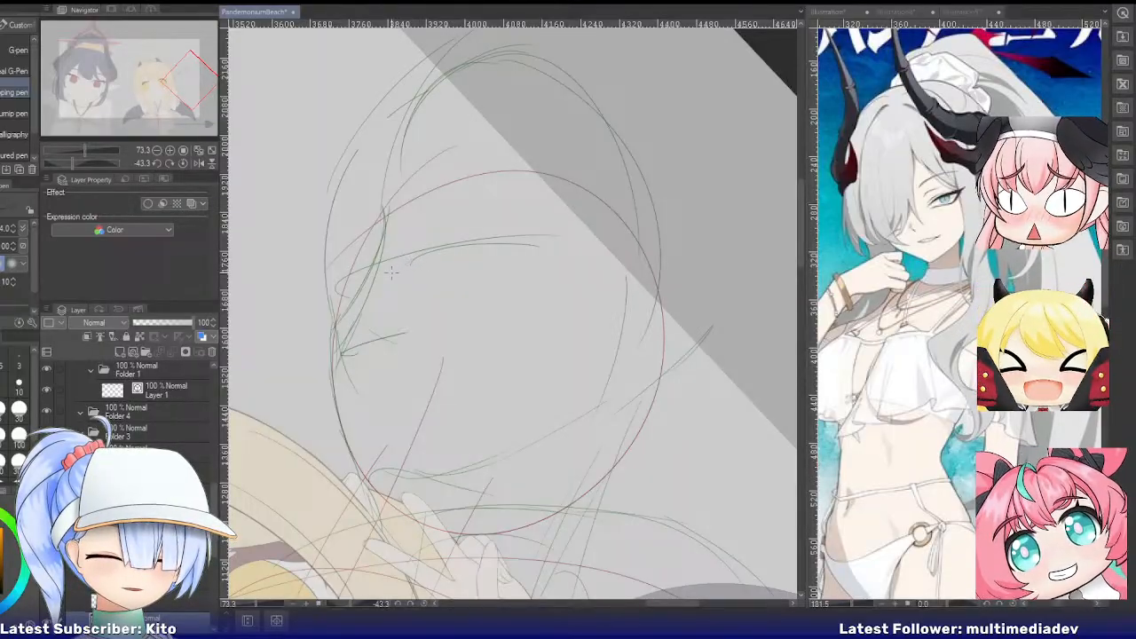
drag(400, 269, 554, 251)
key(ctrl+z)
key(ctrl+z)
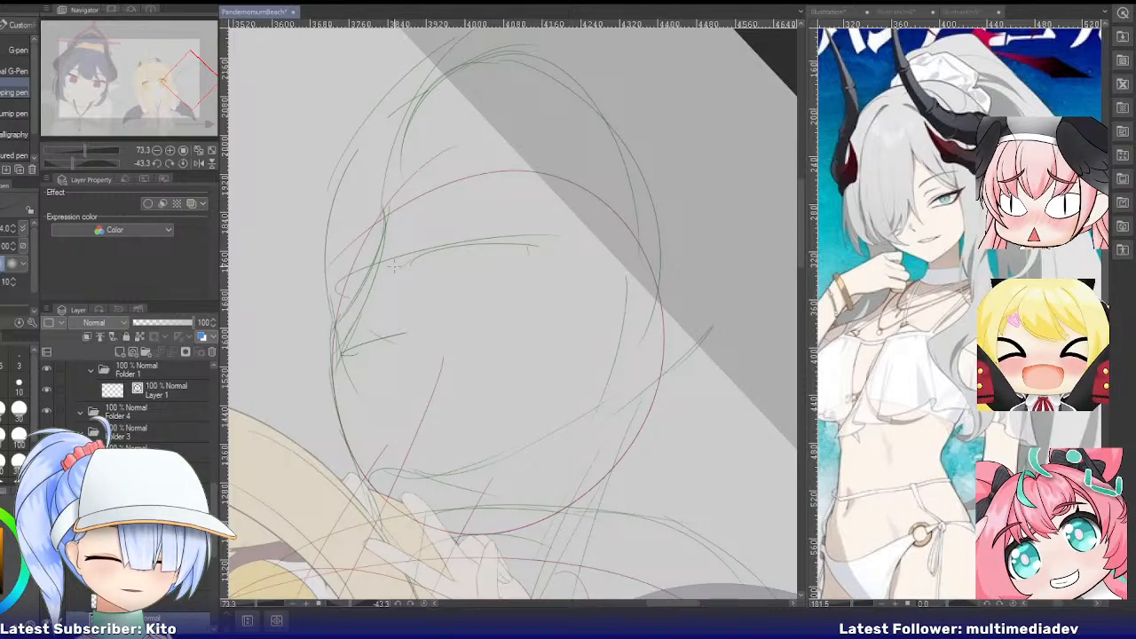
drag(421, 263, 531, 258)
key(ctrl+z)
mouse_move(404, 269)
mouse_down()
mouse_move(525, 264)
mouse_move(484, 251)
mouse_move(542, 244)
mouse_up()
key(ctrl+z)
mouse_move(471, 243)
mouse_down()
mouse_move(548, 242)
mouse_move(515, 259)
mouse_up()
key(ctrl+z)
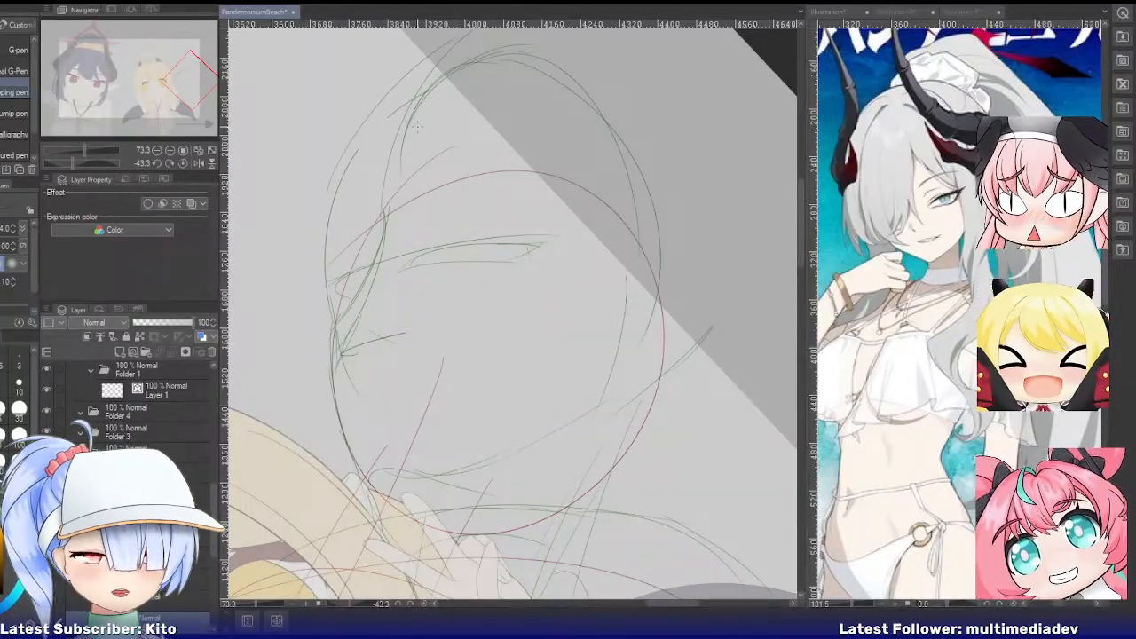
Sketch curved strokes from the forehead down past the eye's inner end and the face's edge, redrawing the ones that miss
mouse_move(442, 144)
mouse_down()
mouse_move(362, 314)
mouse_move(414, 223)
mouse_move(433, 142)
mouse_move(342, 300)
mouse_up()
key(ctrl+z)
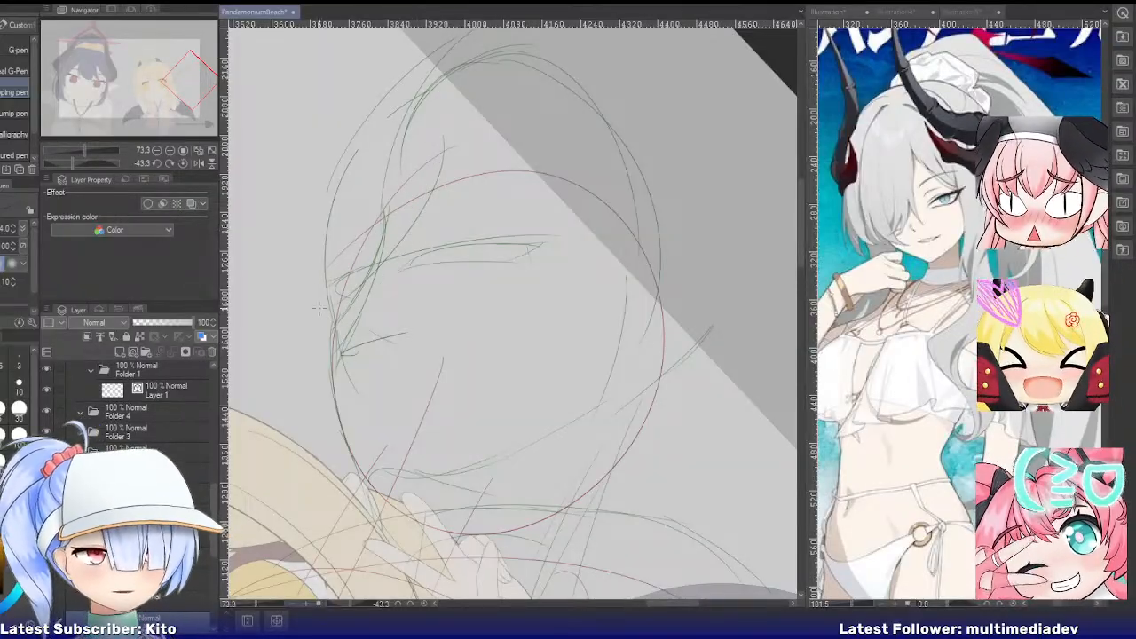
drag(335, 302, 301, 335)
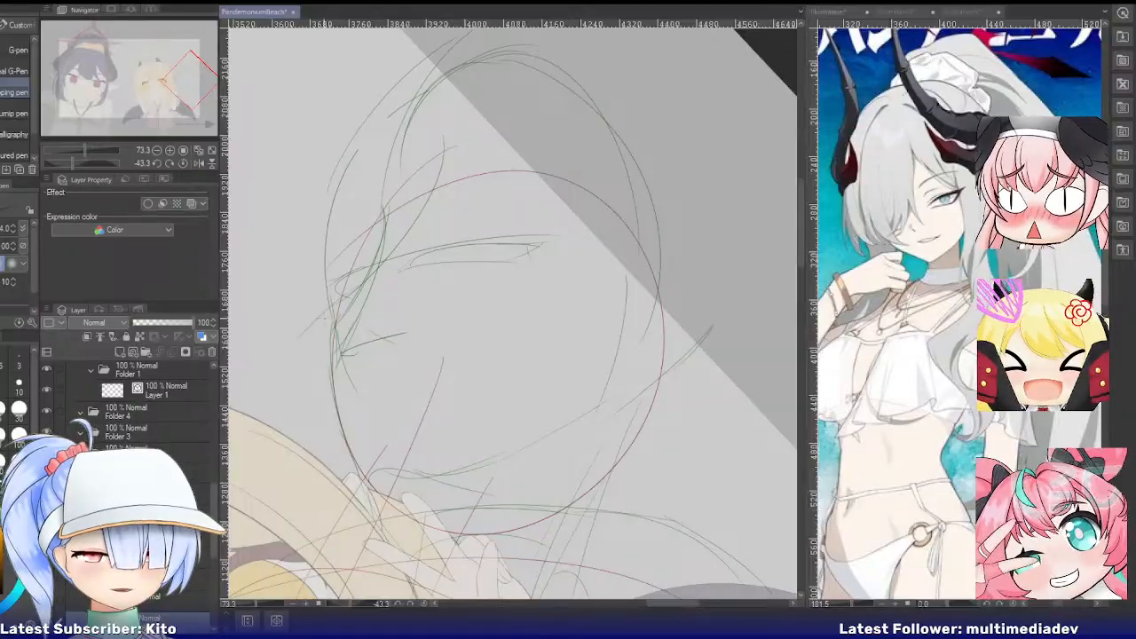
drag(410, 185, 398, 222)
key(ctrl+z)
key(ctrl+z)
drag(429, 156, 401, 258)
key(ctrl+z)
drag(406, 204, 399, 244)
key(ctrl+z)
drag(435, 161, 396, 265)
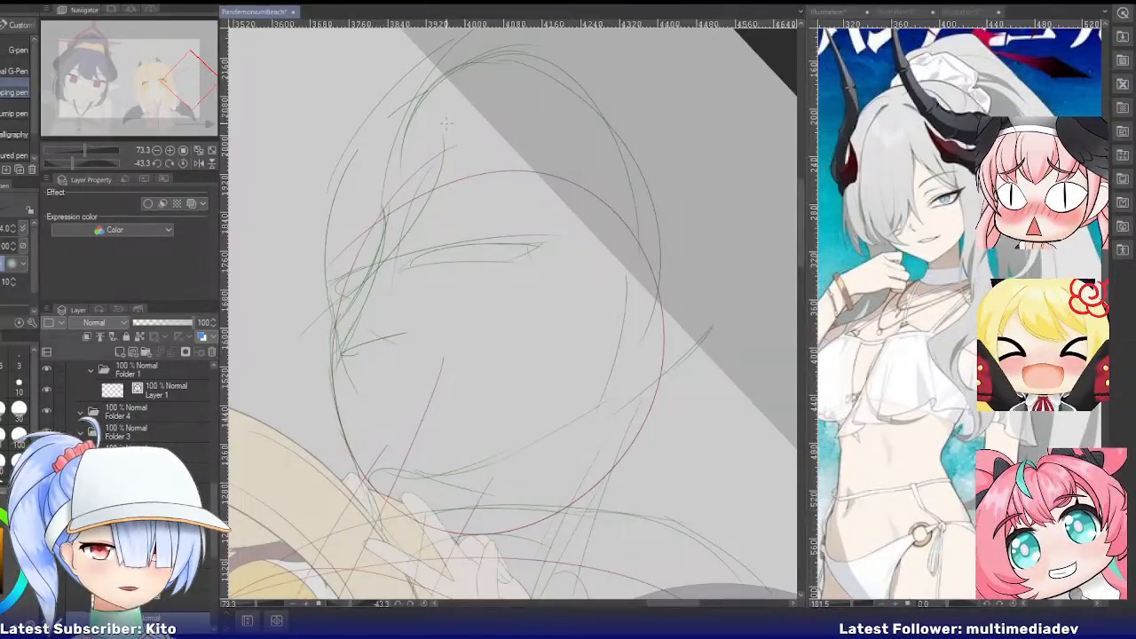
Sketch a long curved outer hair contour beyond the face side of the head, undoing the trial strokes until one fits
mouse_move(453, 99)
mouse_down()
mouse_move(384, 216)
mouse_move(380, 250)
mouse_up()
key(ctrl+z)
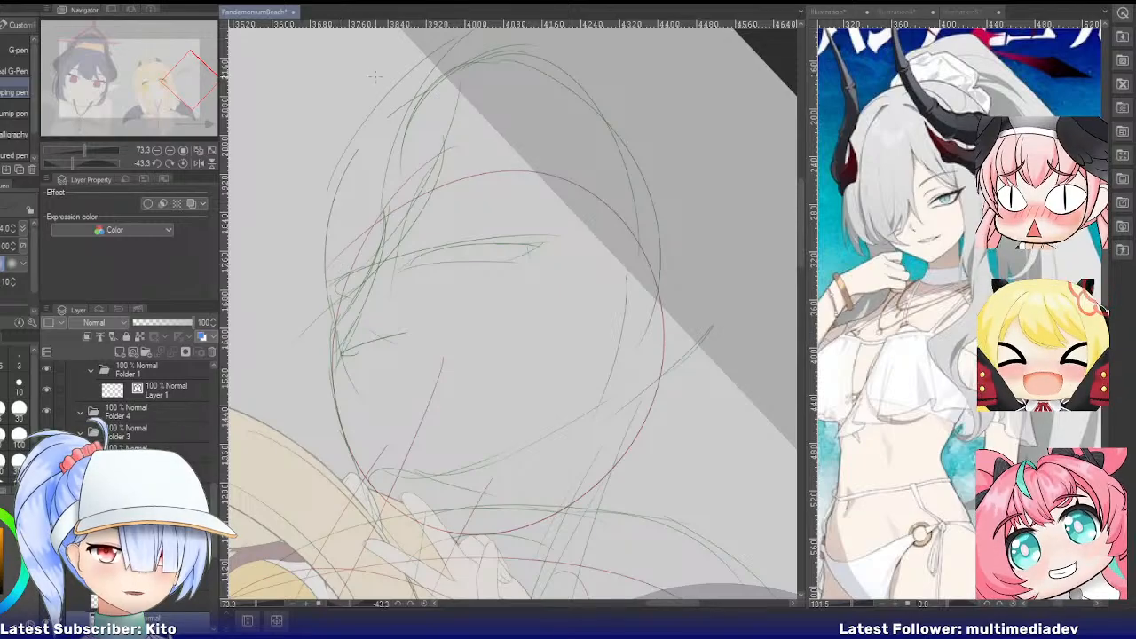
drag(361, 80, 286, 297)
key(ctrl+z)
drag(345, 98, 293, 334)
scroll(352, 262, down, 2)
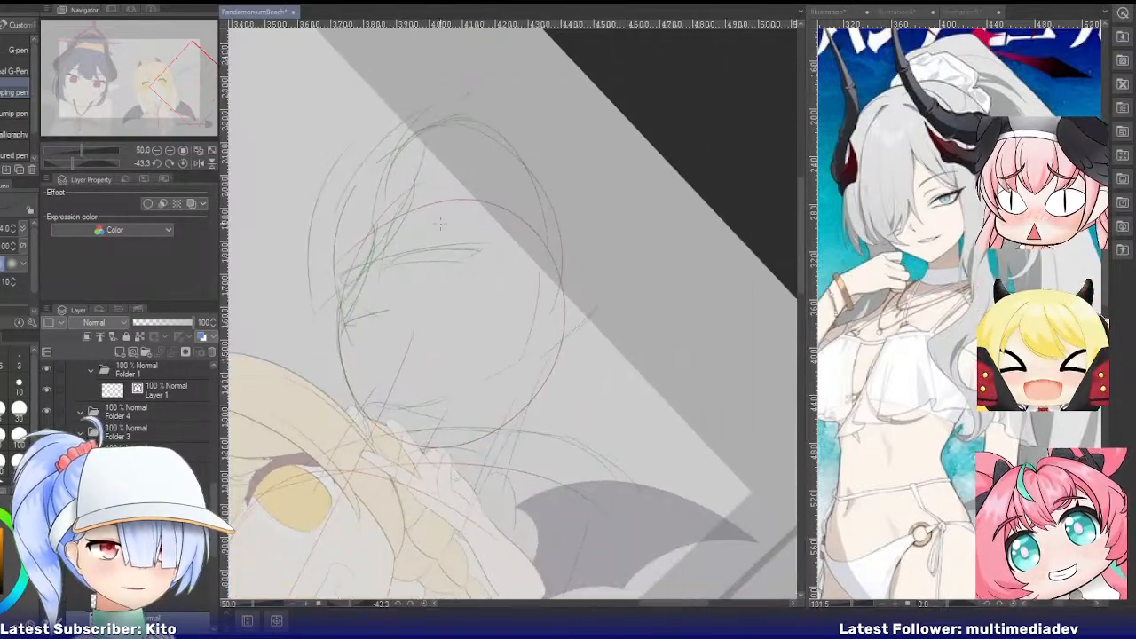
Reinforce the outer hair contour with a second curved stroke just beside it, redrawing it after one failed try
scroll(439, 224, up, 1)
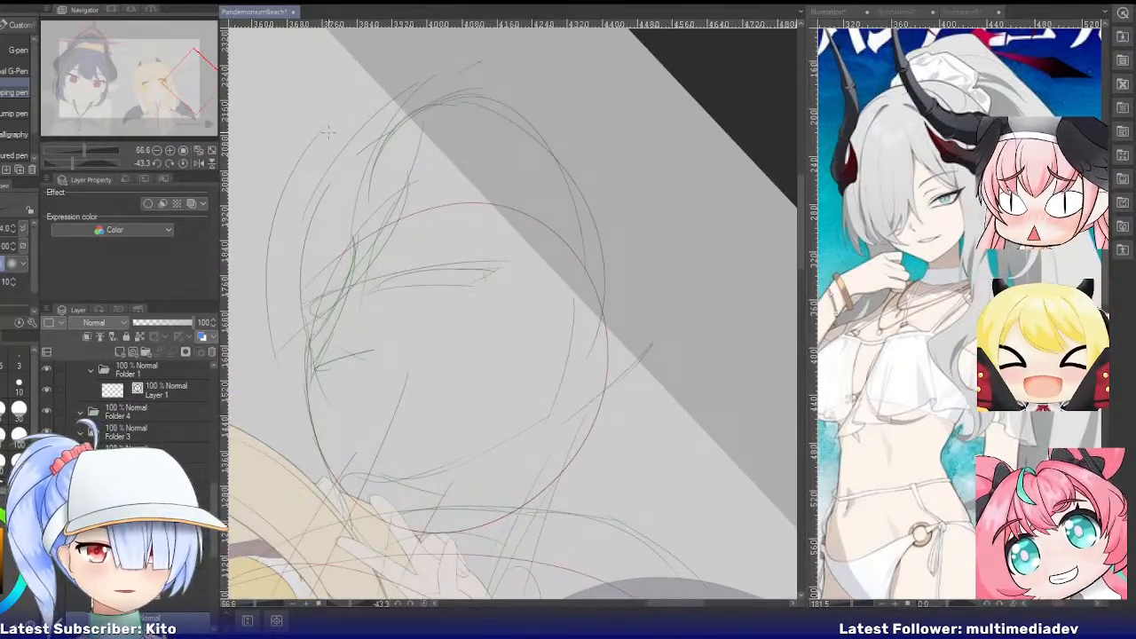
drag(365, 89, 286, 214)
key(ctrl+z)
drag(331, 117, 275, 342)
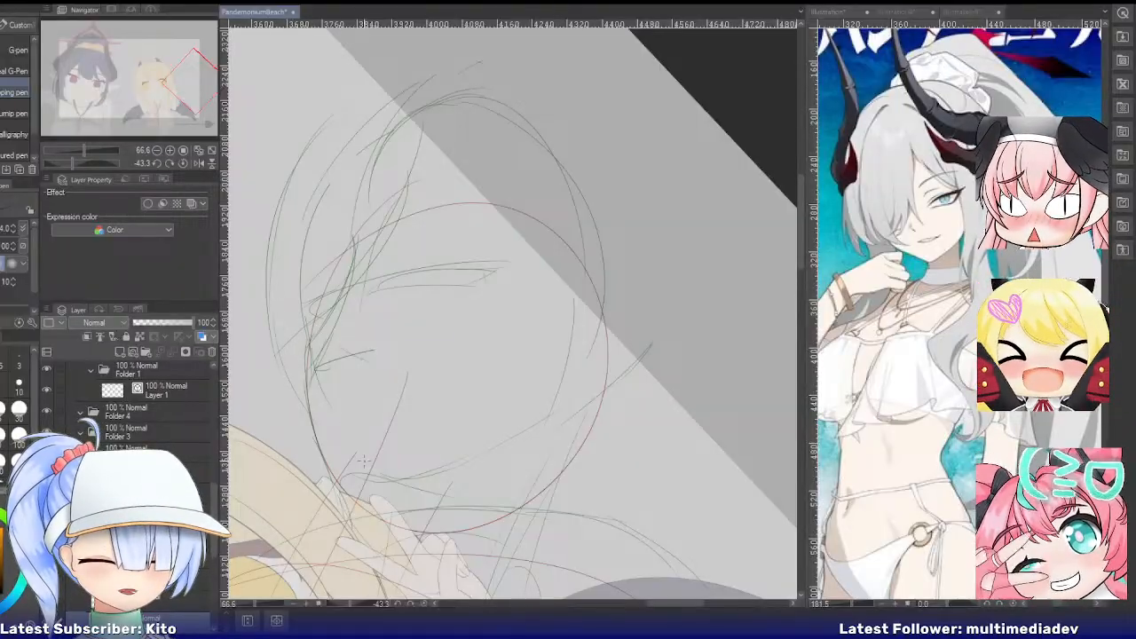
scroll(373, 331, down, 2)
scroll(364, 271, up, 2)
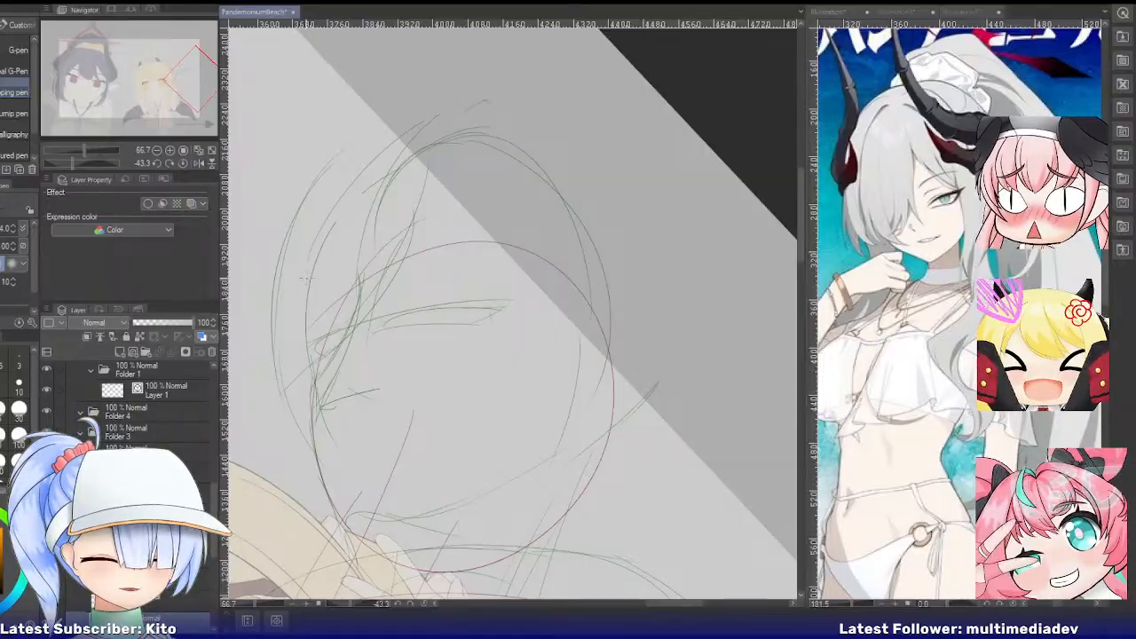
Add hair strokes between the outer contour and the face that run down along the cheek, undoing those that miss
drag(346, 190, 311, 416)
key(ctrl+z)
drag(296, 299, 318, 451)
mouse_move(272, 322)
mouse_down()
mouse_move(282, 426)
mouse_move(310, 479)
mouse_up()
key(ctrl+z)
scroll(428, 458, up, 1)
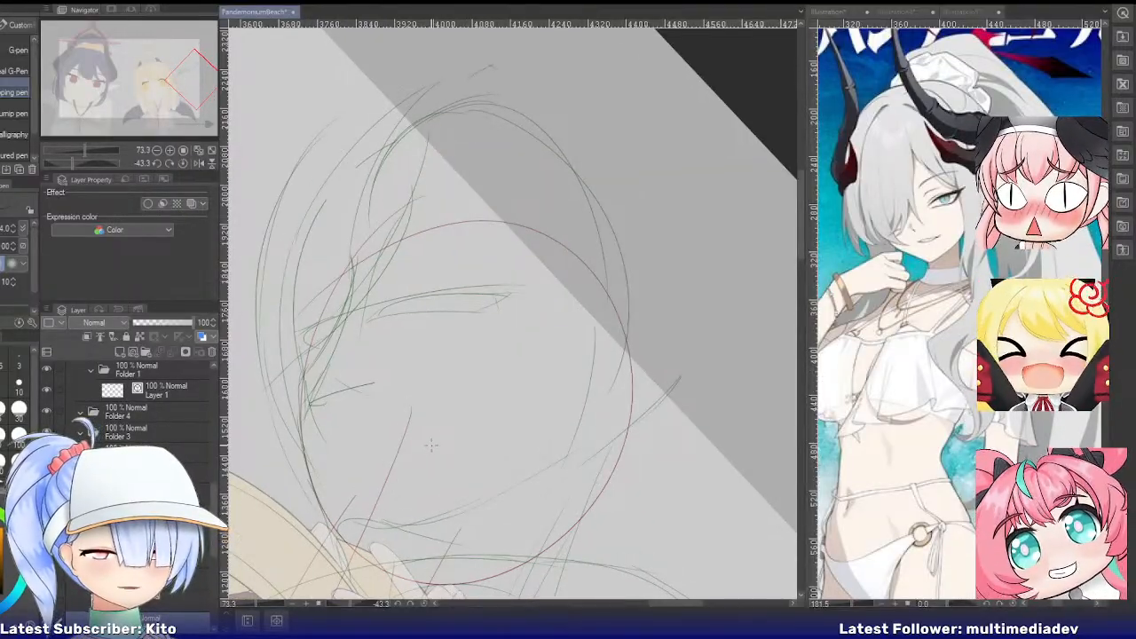
scroll(594, 330, down, 2)
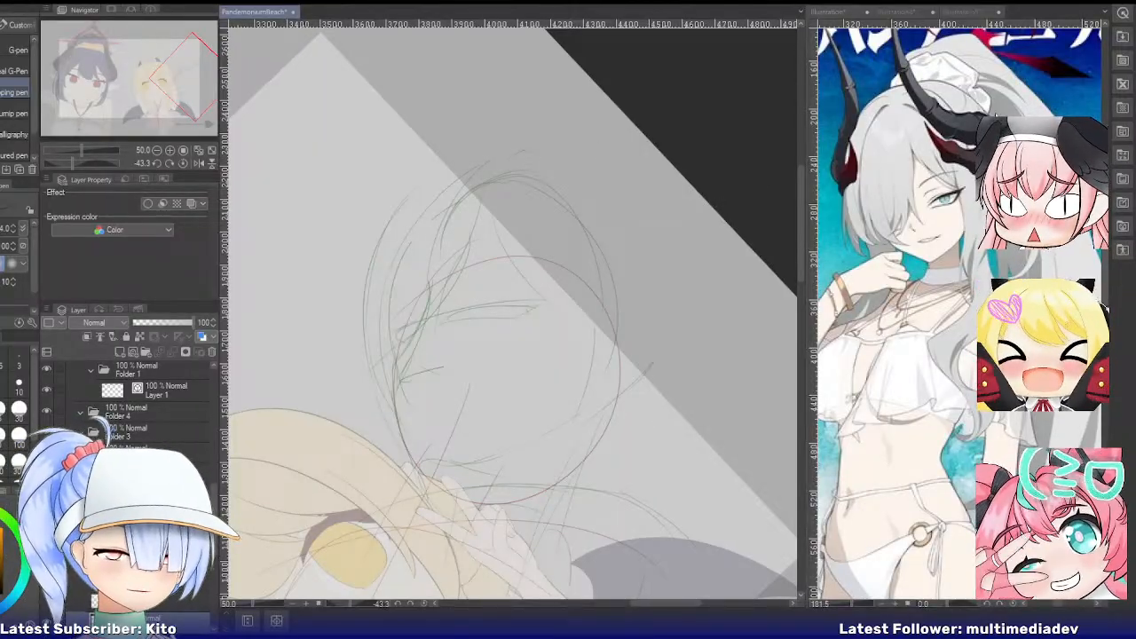
Enlarge the reference artwork's face to 400% and sketch a hair strand from the crown down past the eye's outer end, retrying the curve
click(966, 91)
scroll(964, 87, up, 3)
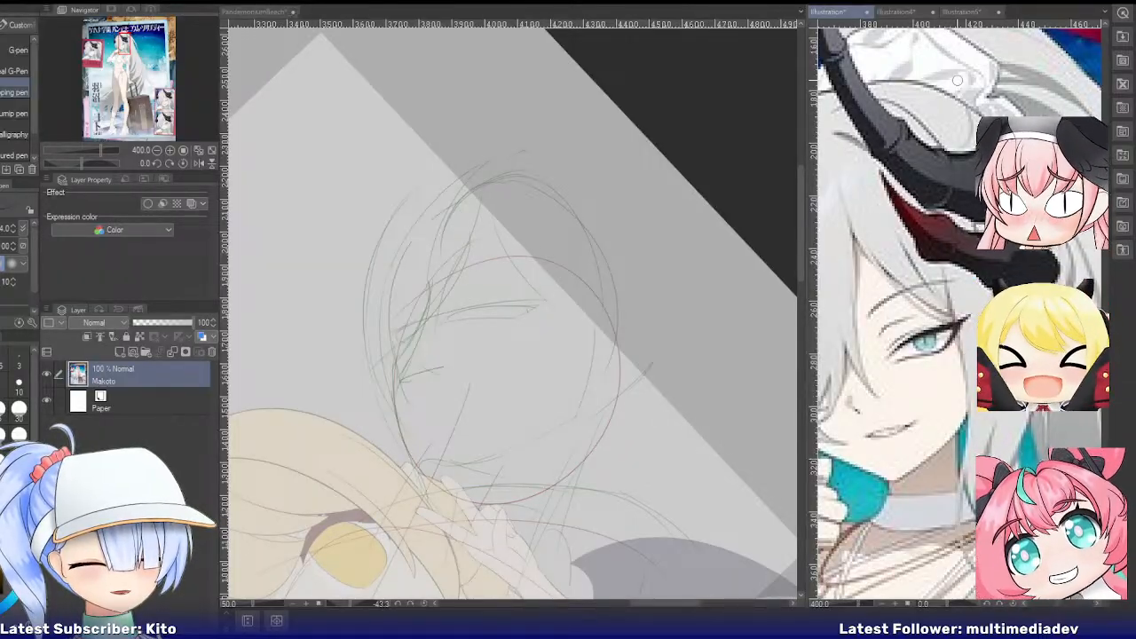
click(545, 176)
drag(544, 194, 566, 279)
key(ctrl+z)
drag(526, 182, 570, 349)
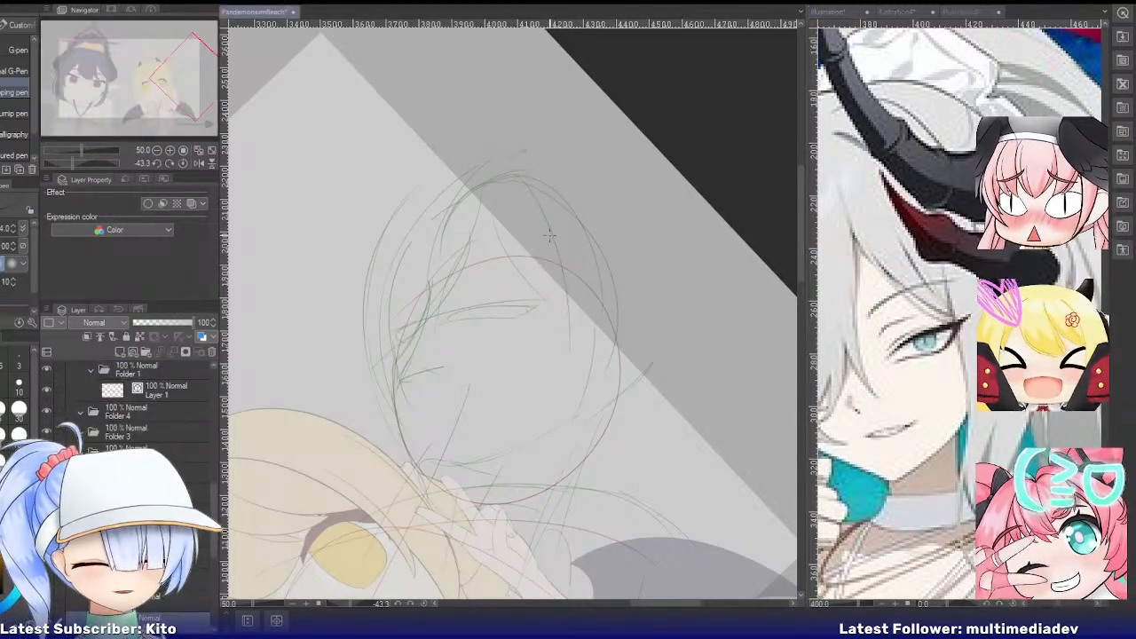
key(ctrl+z)
drag(526, 175, 574, 328)
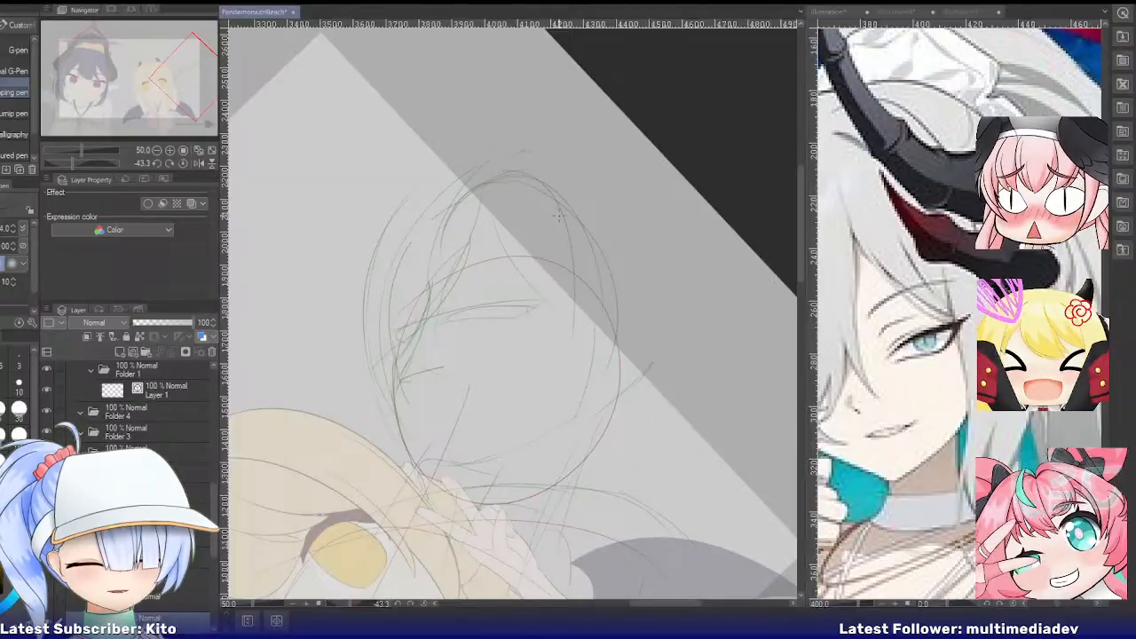
key(ctrl+z)
drag(495, 179, 544, 334)
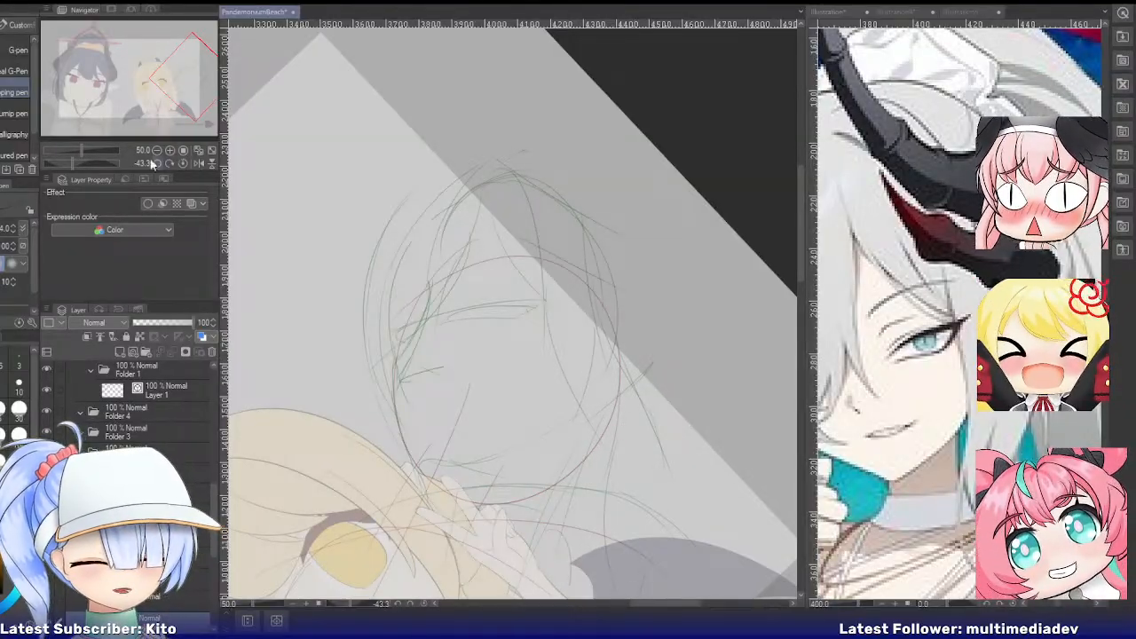
Reset the canvas rotation to 0 degrees and widen the reference artwork's view to show the horns and upper body
click(183, 151)
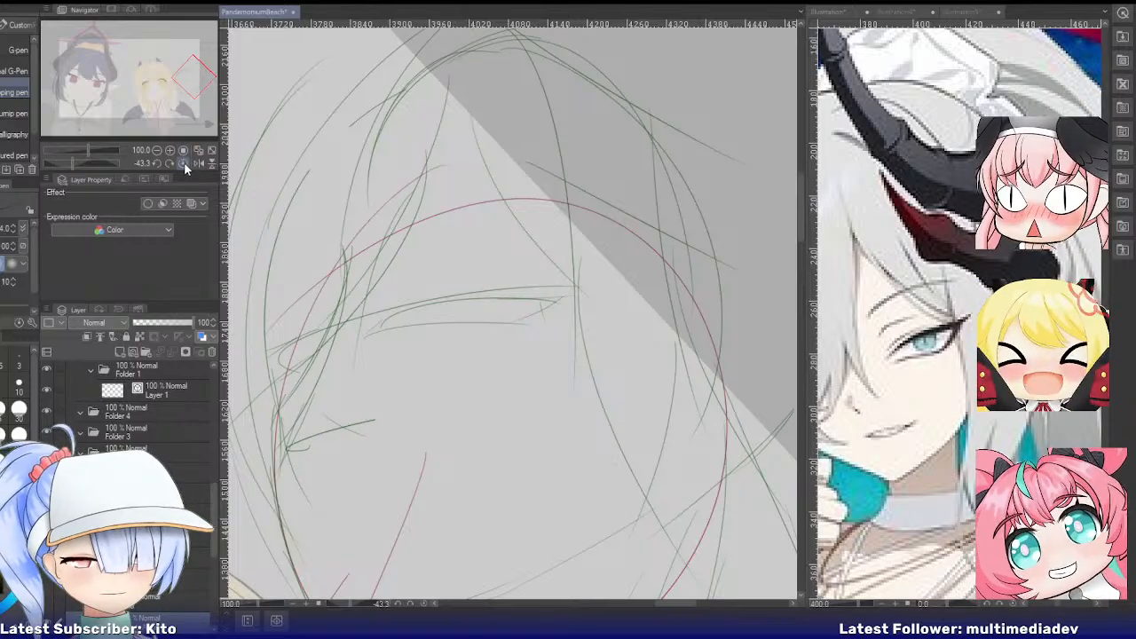
click(183, 162)
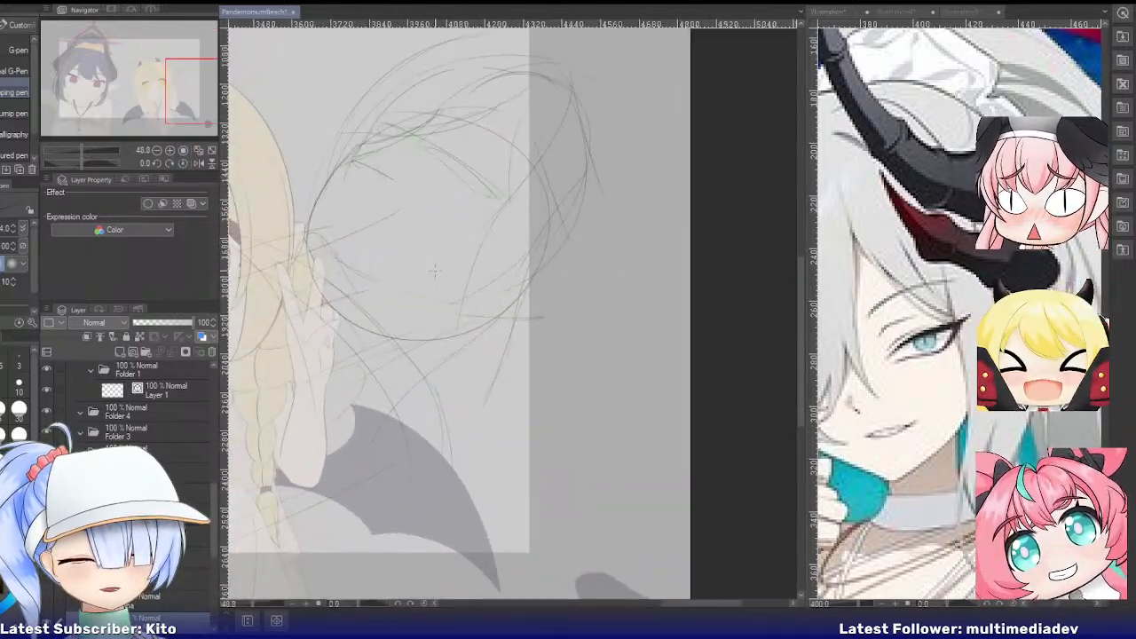
scroll(434, 271, up, 1)
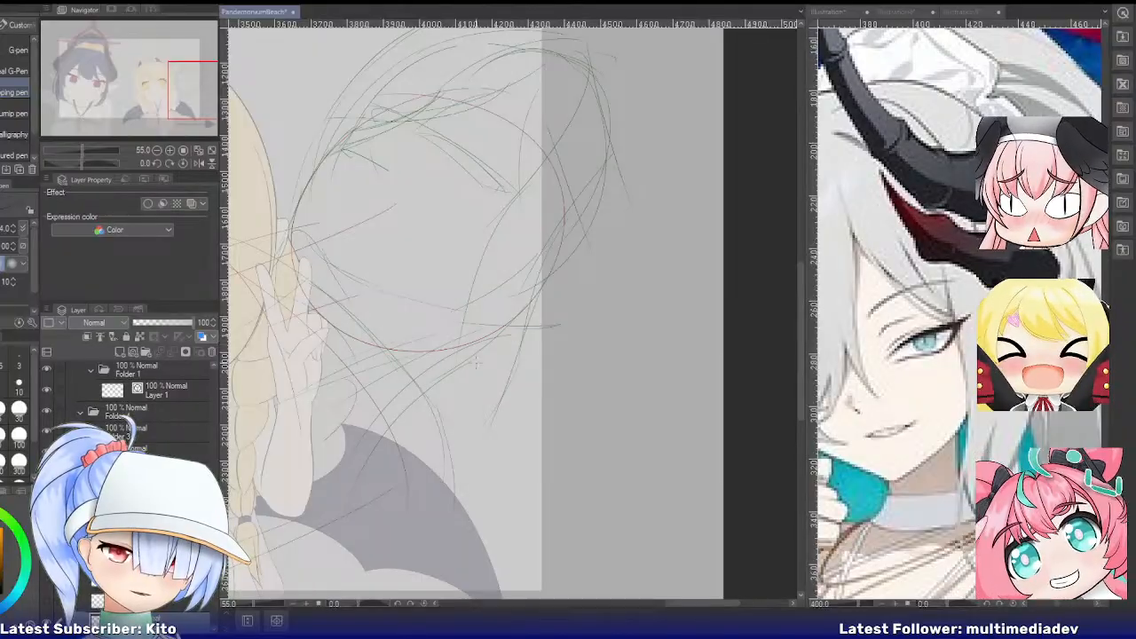
click(914, 258)
scroll(915, 258, down, 3)
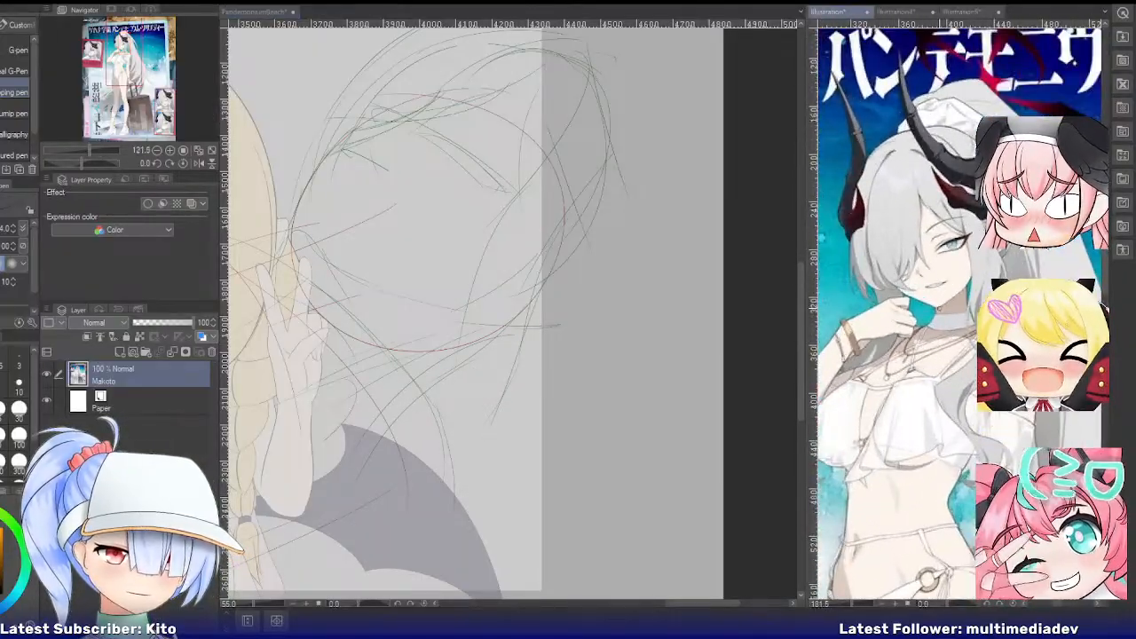
click(484, 348)
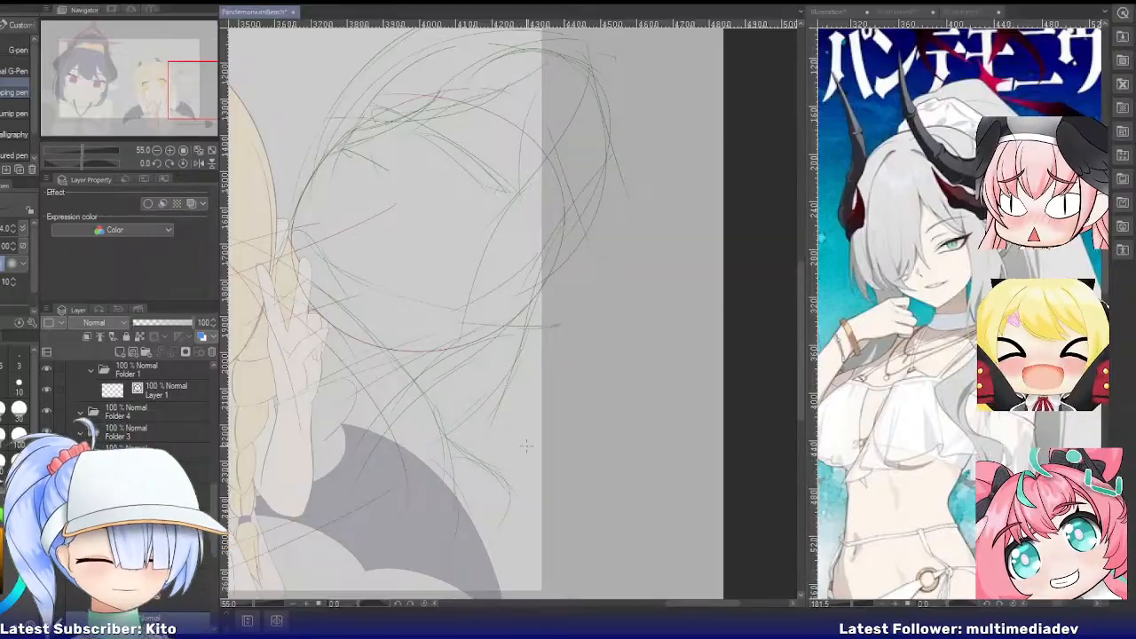
scroll(533, 428, down, 2)
scroll(552, 359, up, 1)
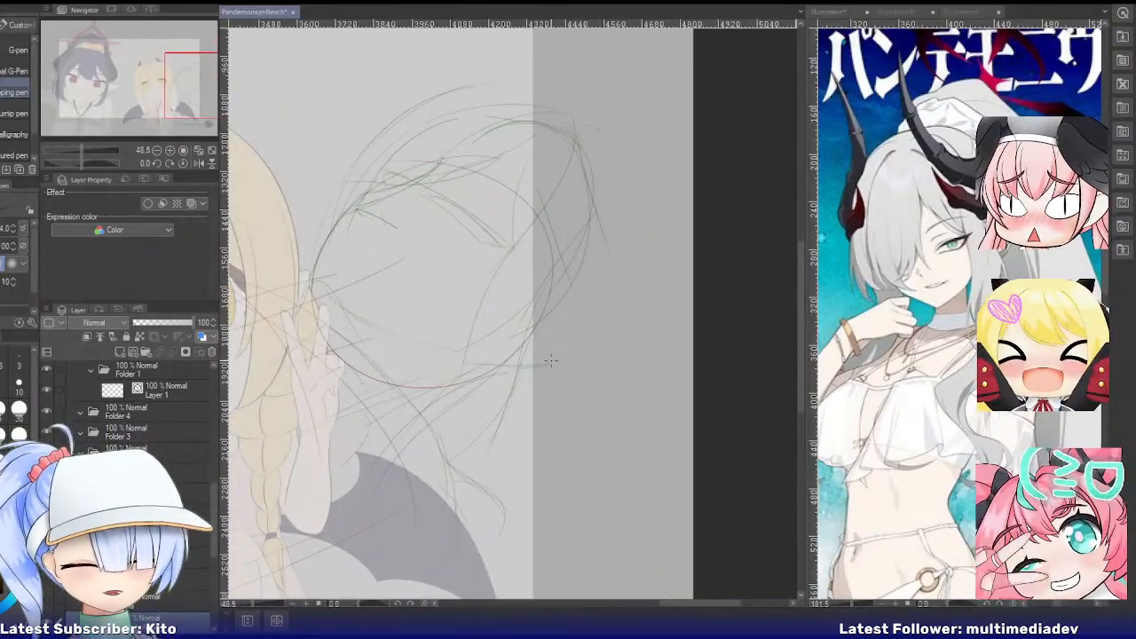
scroll(444, 234, down, 3)
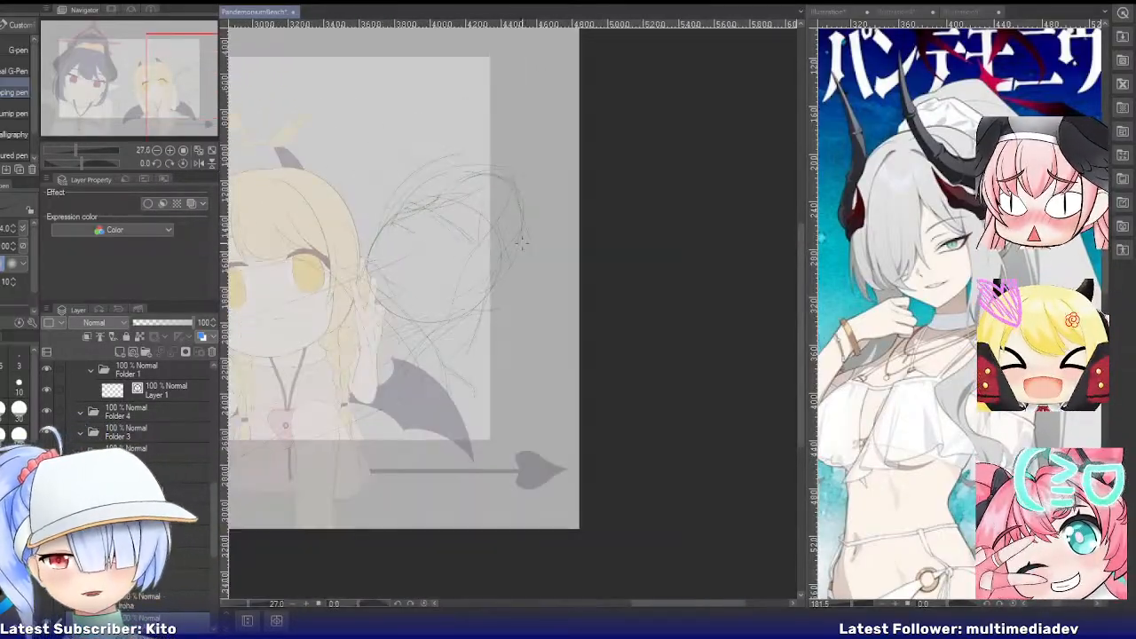
scroll(565, 174, up, 2)
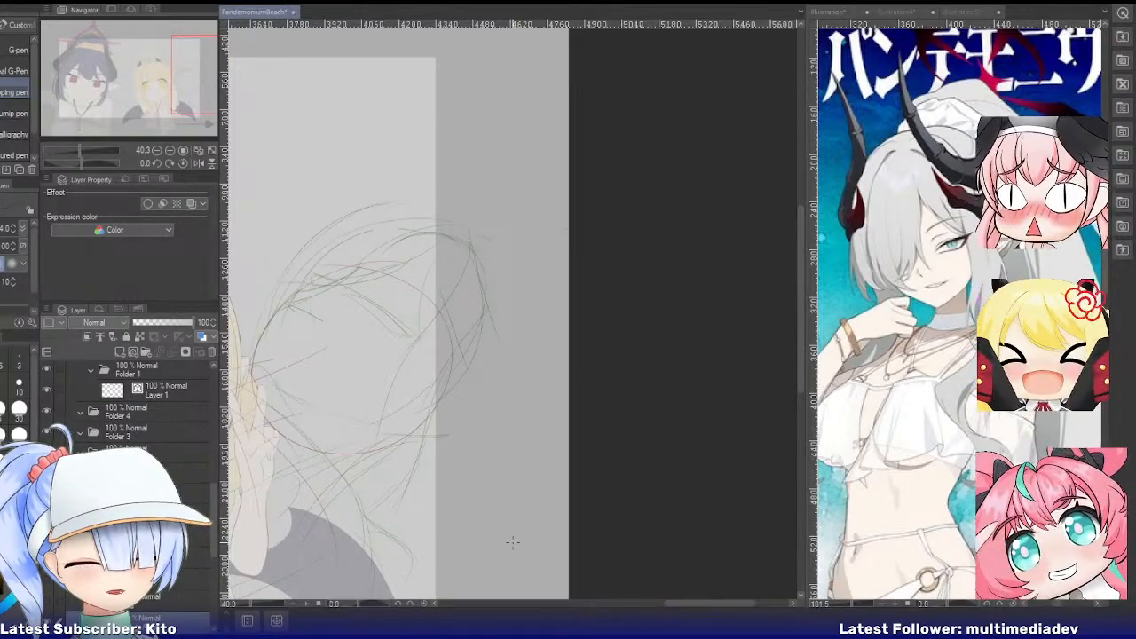
scroll(540, 343, down, 2)
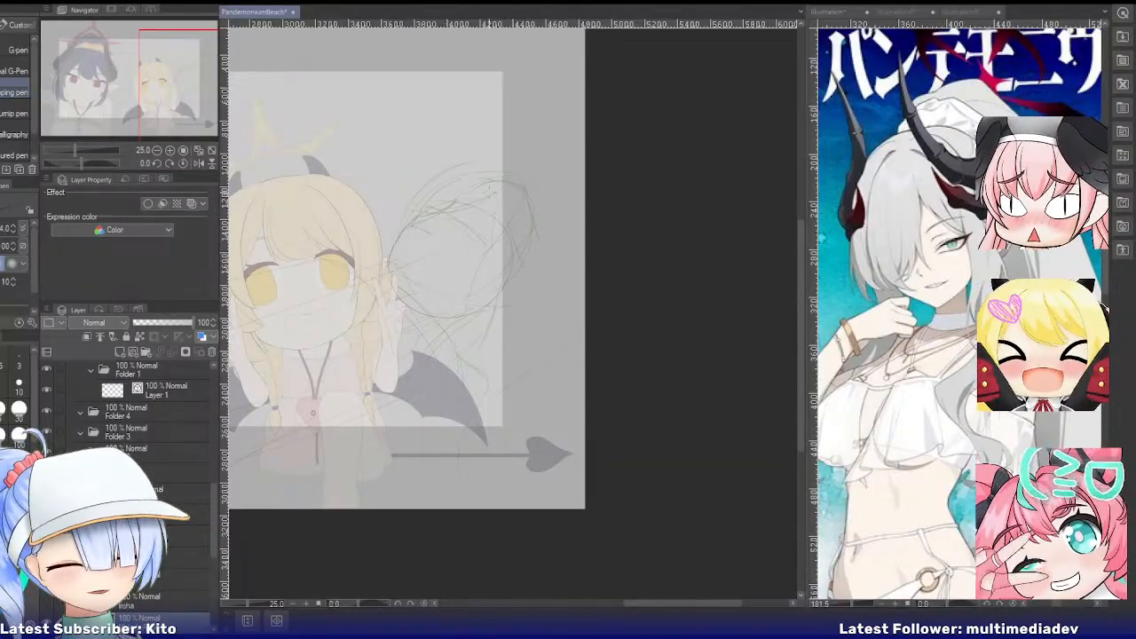
Sketch a long curved horn line rising from the back of the crown, undoing and redrawing it until the curve fits
scroll(491, 187, up, 4)
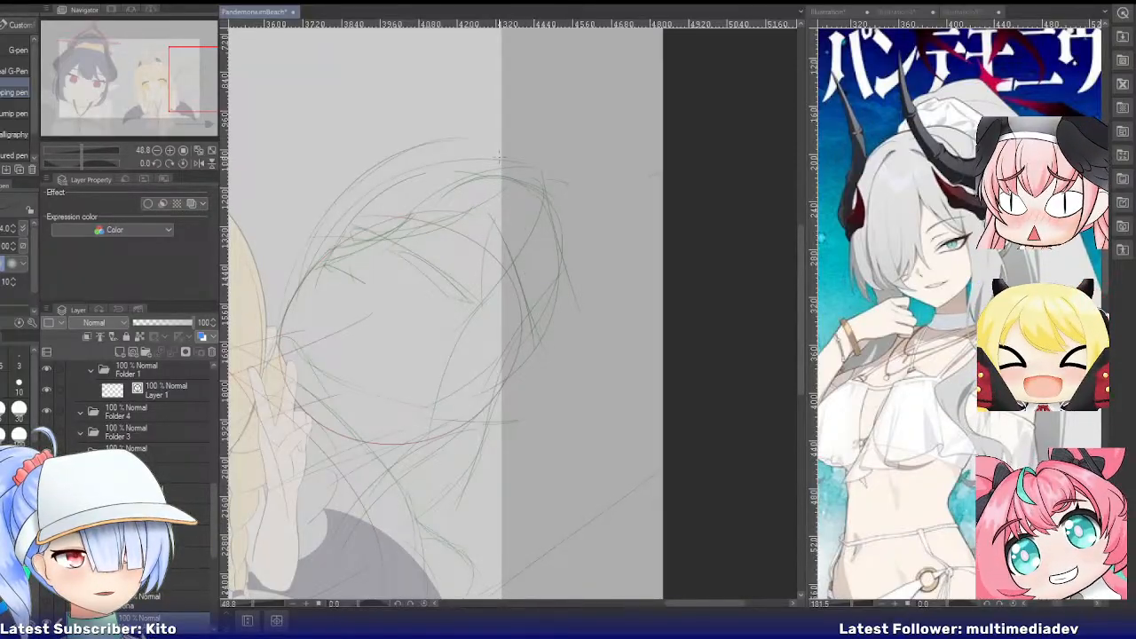
drag(490, 176, 559, 276)
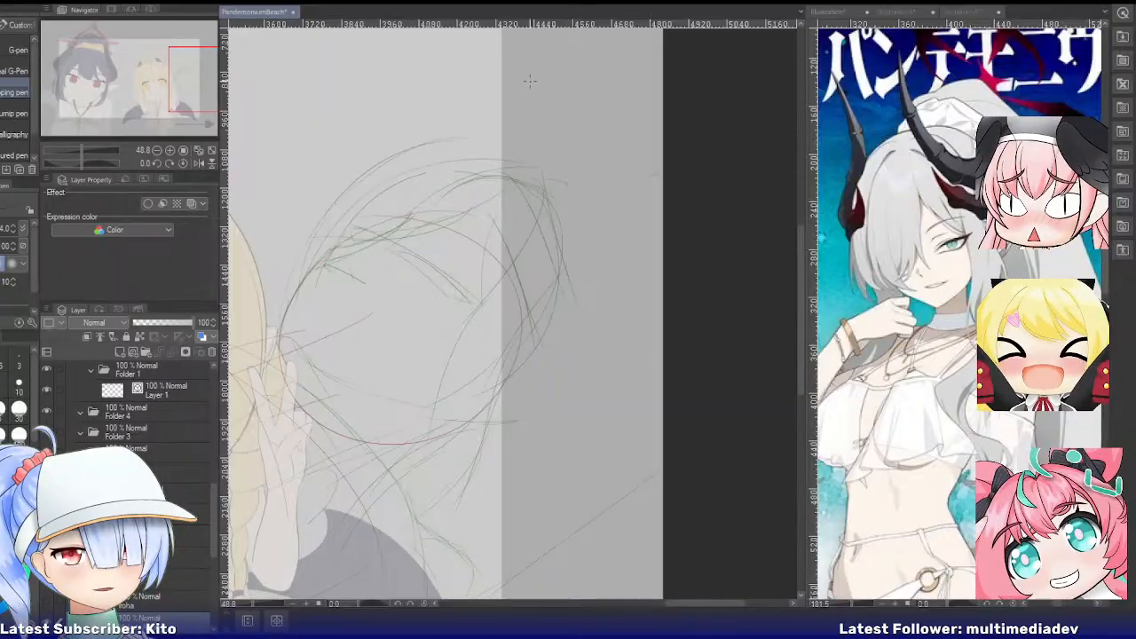
drag(501, 78, 499, 164)
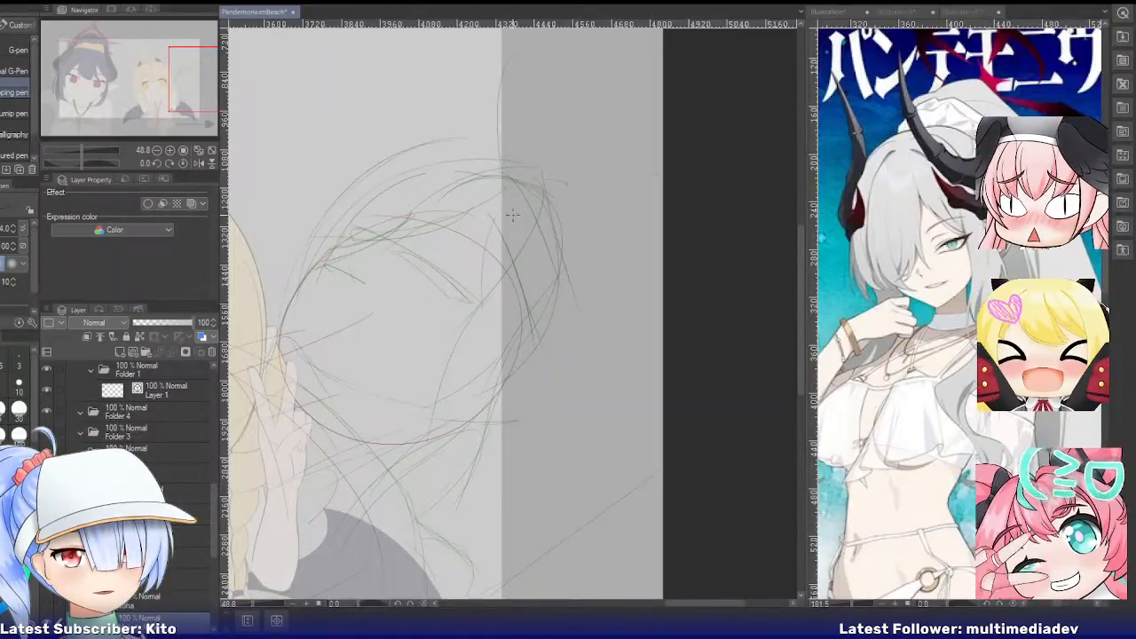
scroll(531, 149, down, 1)
scroll(538, 130, up, 3)
key(ctrl+z)
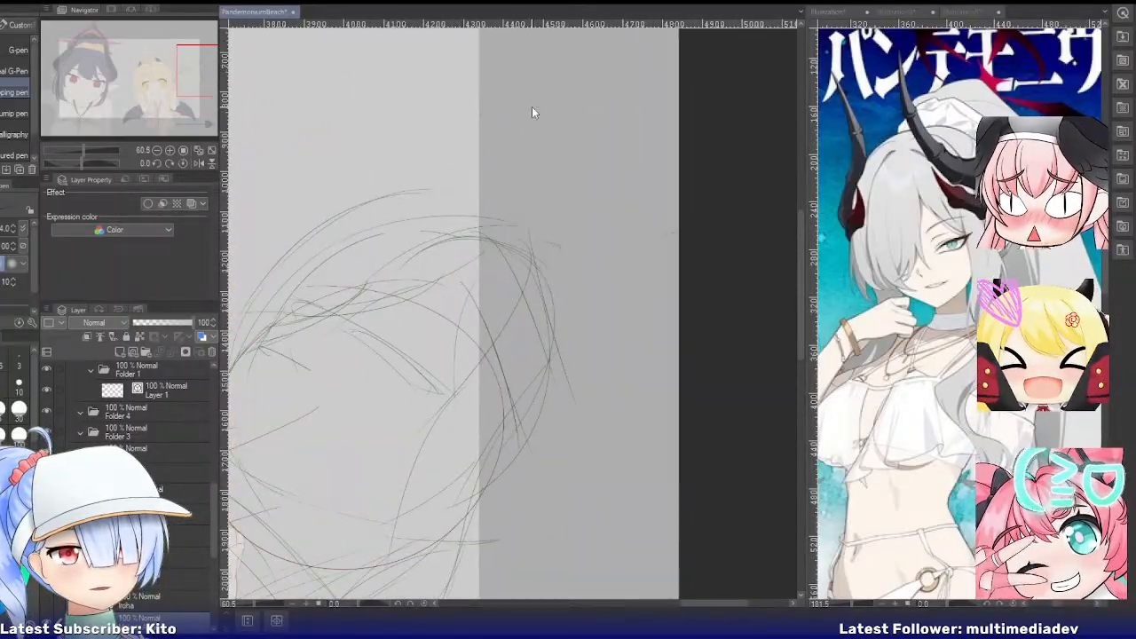
drag(491, 65, 501, 240)
key(ctrl+z)
drag(476, 77, 491, 232)
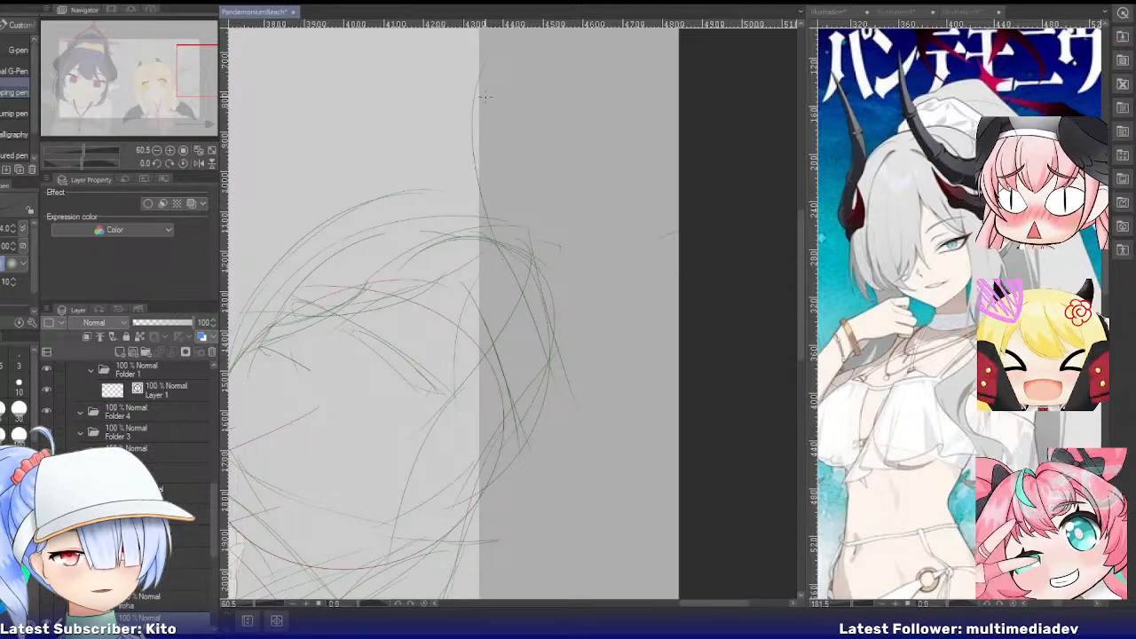
key(ctrl+z)
drag(467, 50, 493, 233)
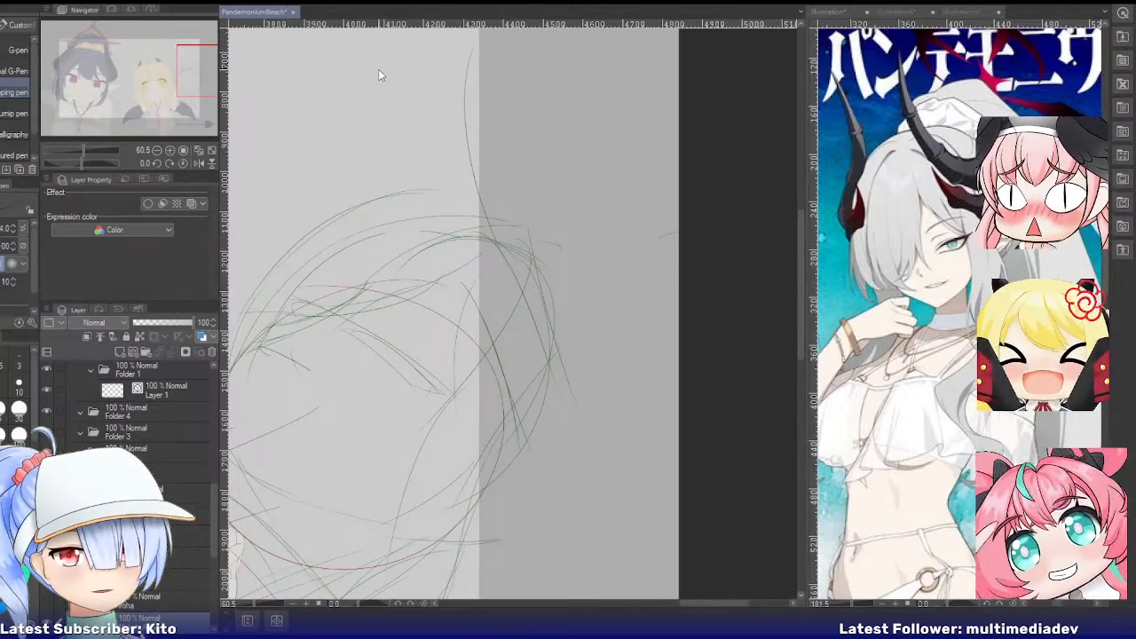
Sketch the opposite horn line above the forehead with two joined strokes curving down to the top of the hair
drag(358, 35, 353, 193)
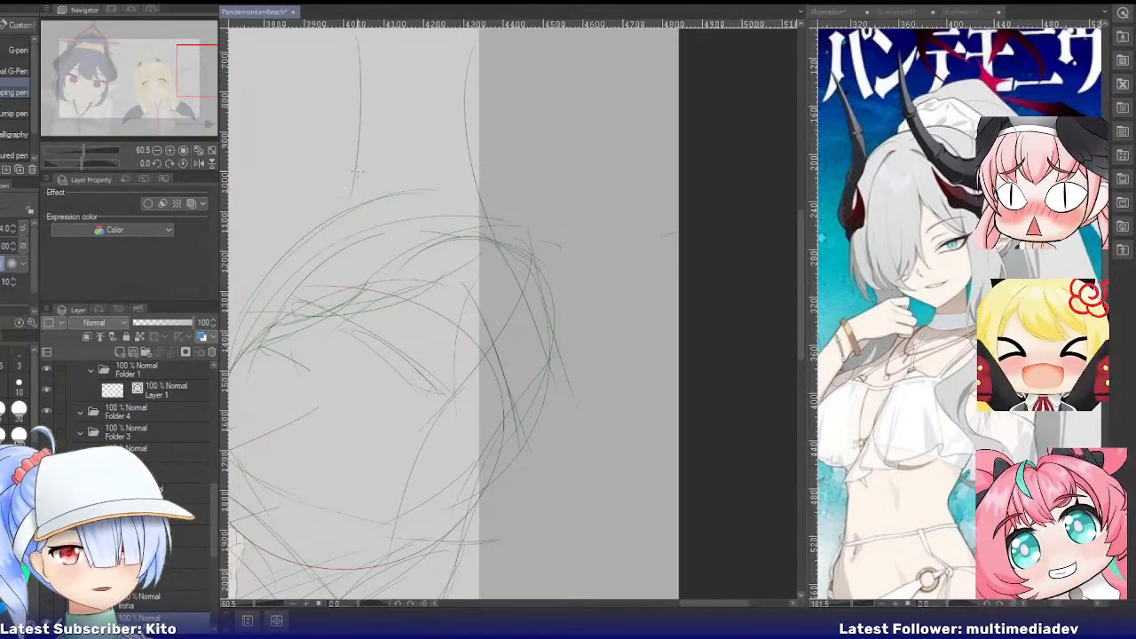
mouse_move(359, 137)
mouse_down()
mouse_move(349, 197)
mouse_move(328, 226)
mouse_up()
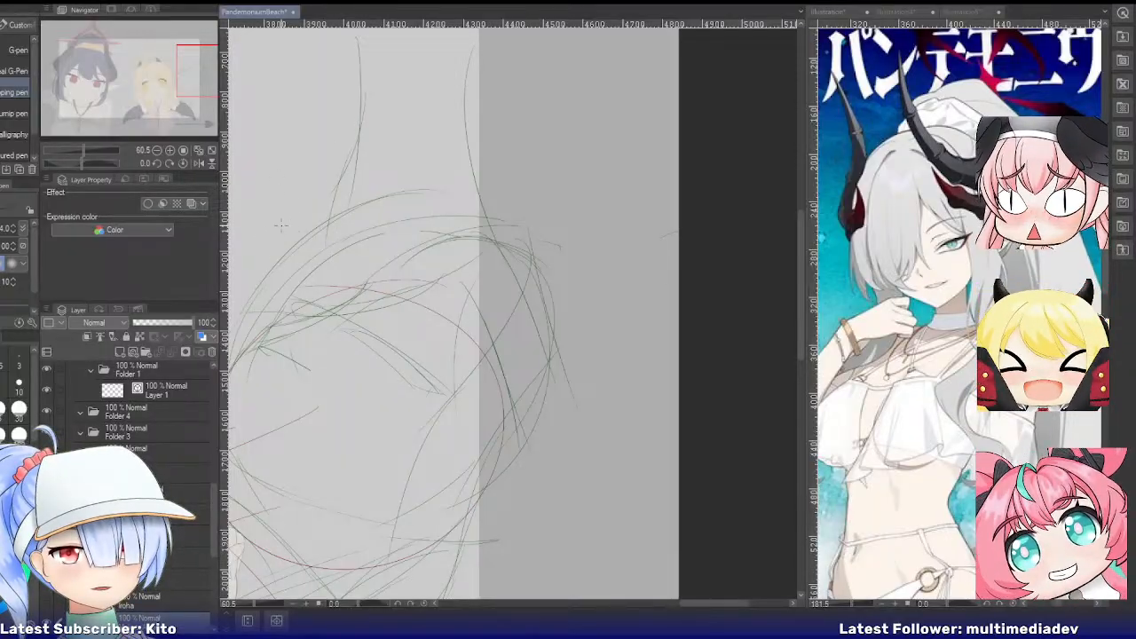
scroll(386, 236, down, 2)
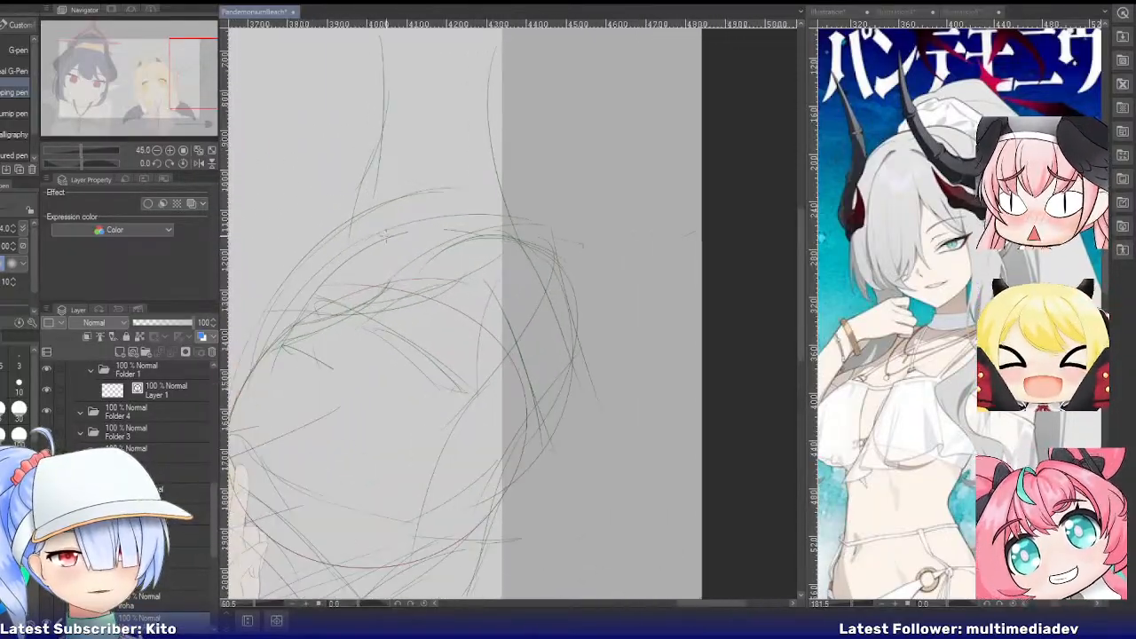
scroll(385, 237, down, 1)
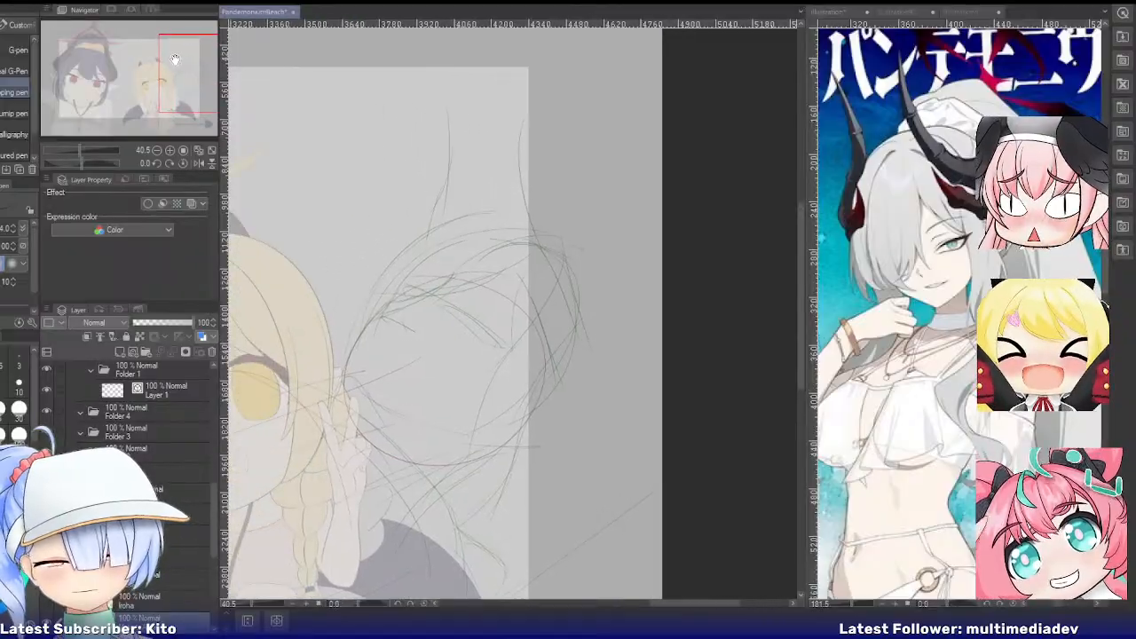
Sketch a short line beside the rear horn's base and slanted trial lines for the upper parts of both horns
scroll(387, 214, up, 3)
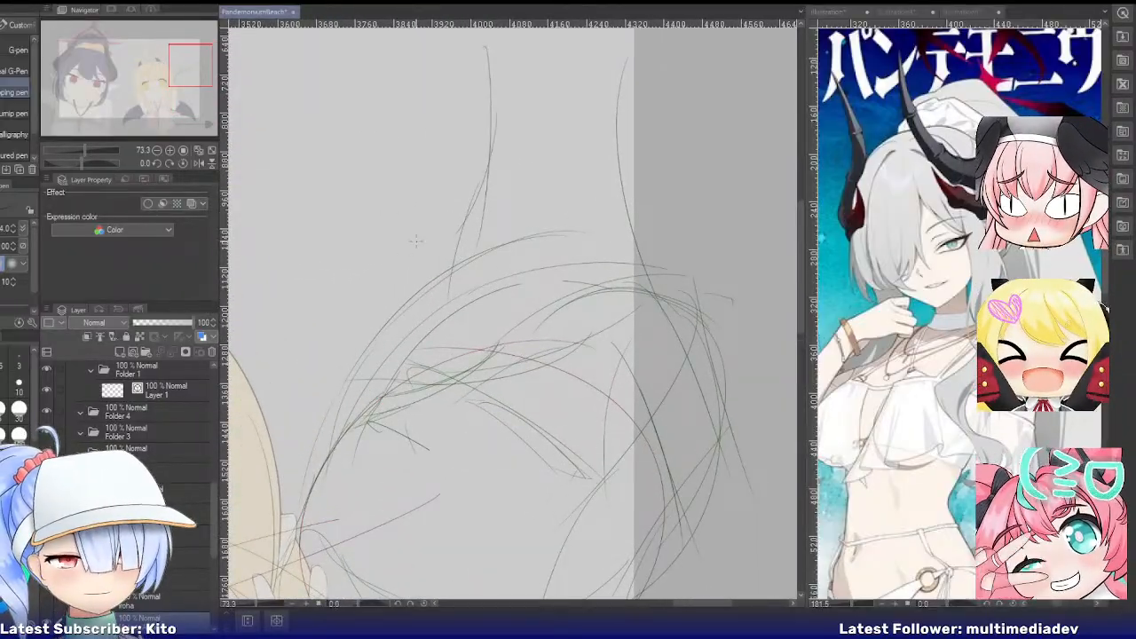
drag(401, 260, 394, 314)
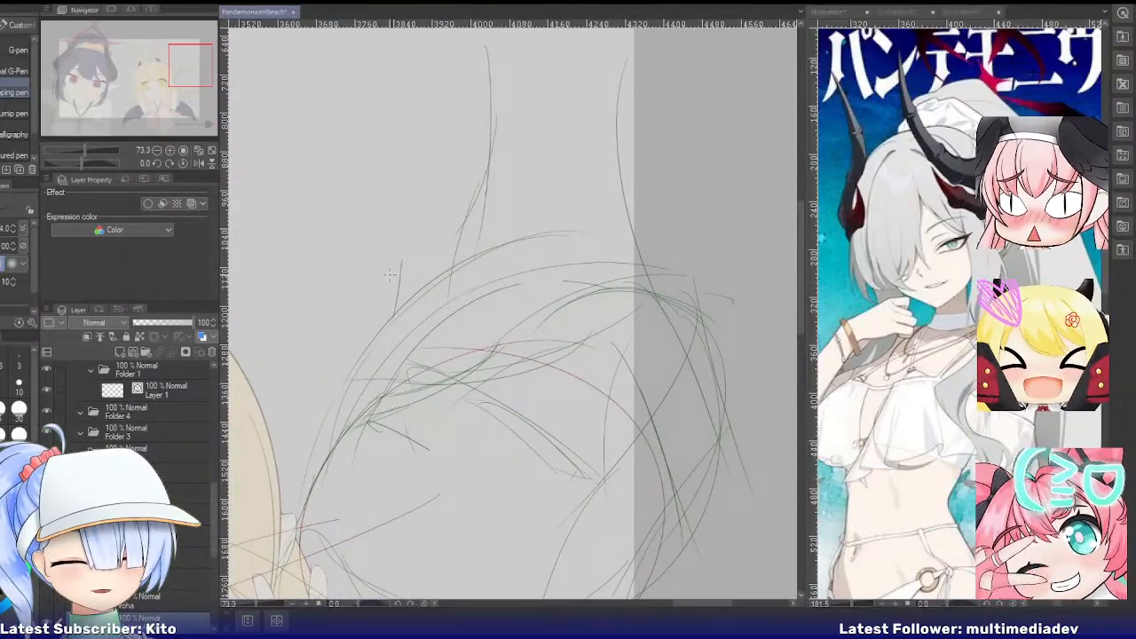
scroll(430, 266, down, 4)
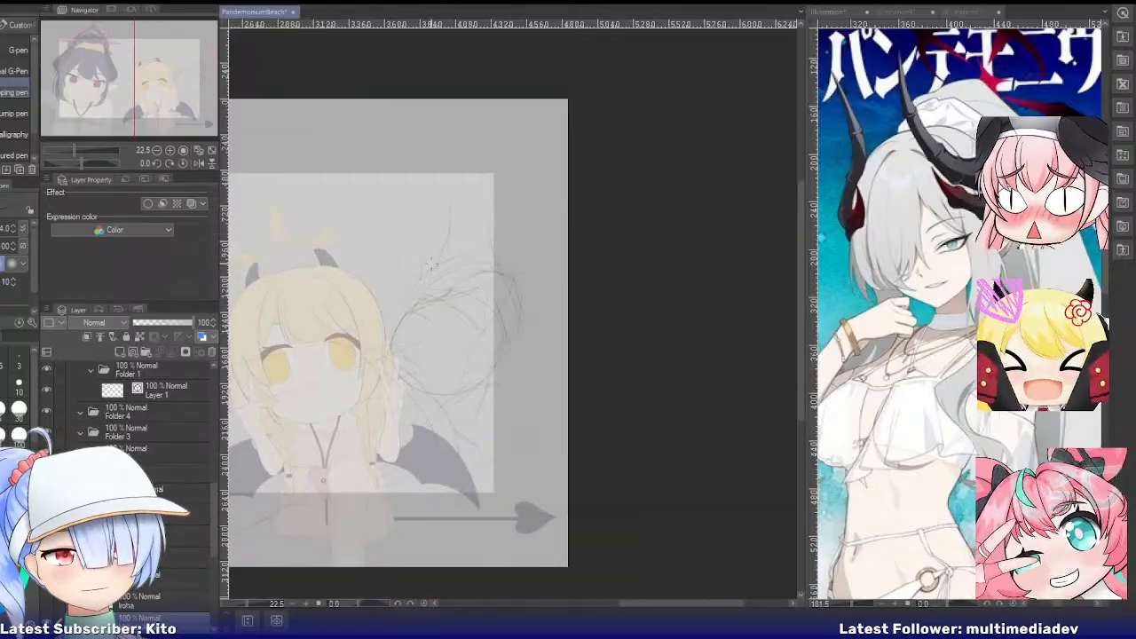
scroll(544, 218, up, 3)
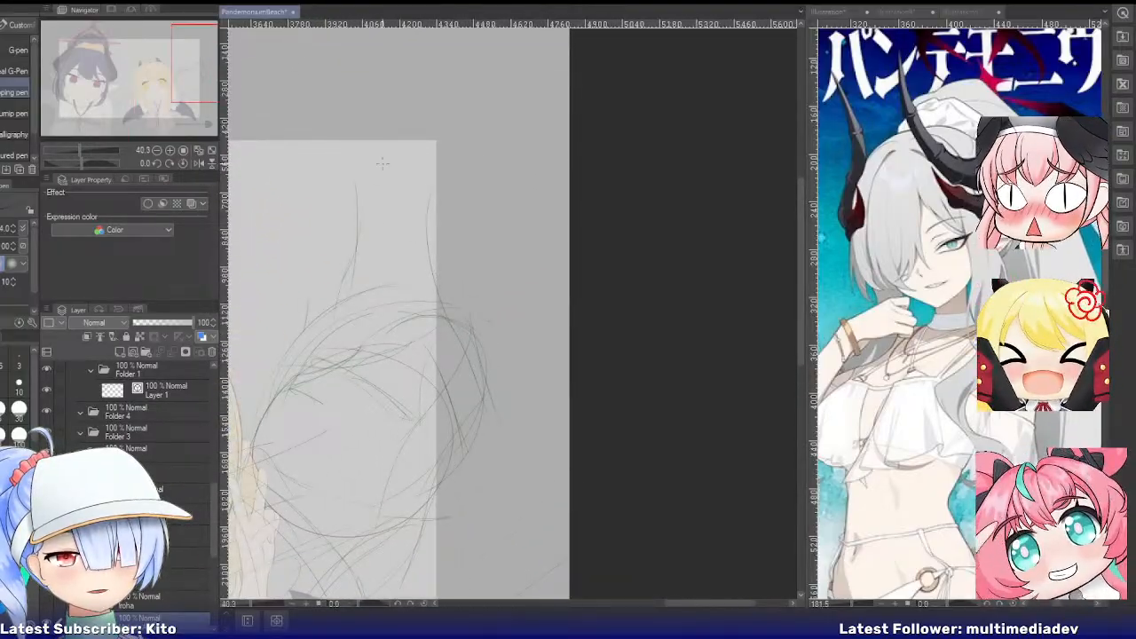
drag(370, 178, 373, 228)
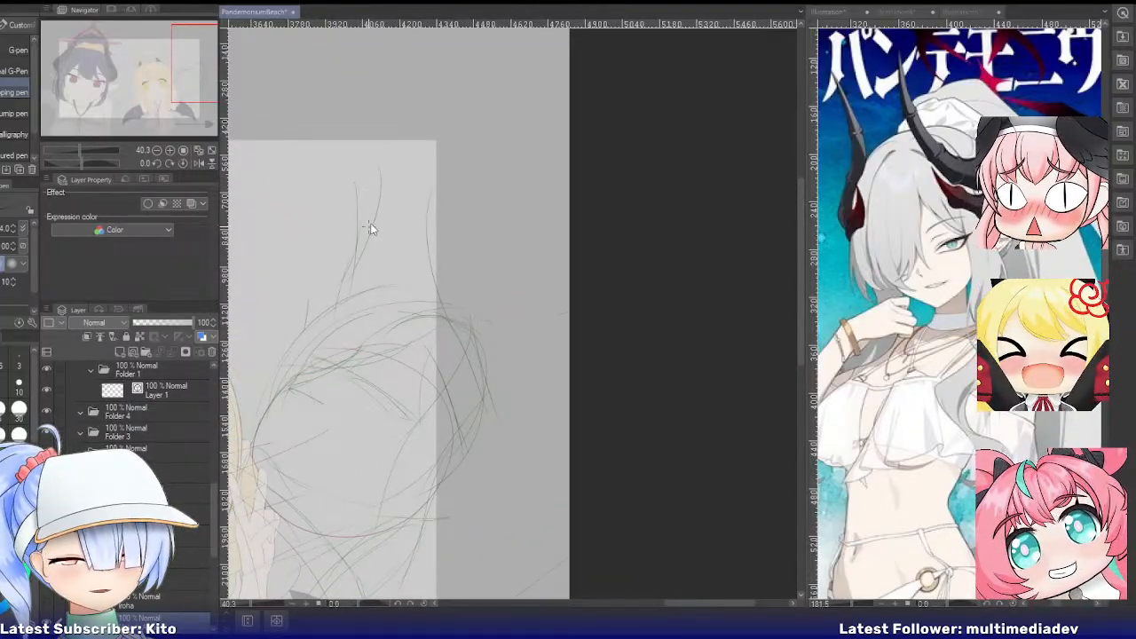
key(ctrl+z)
drag(445, 210, 439, 270)
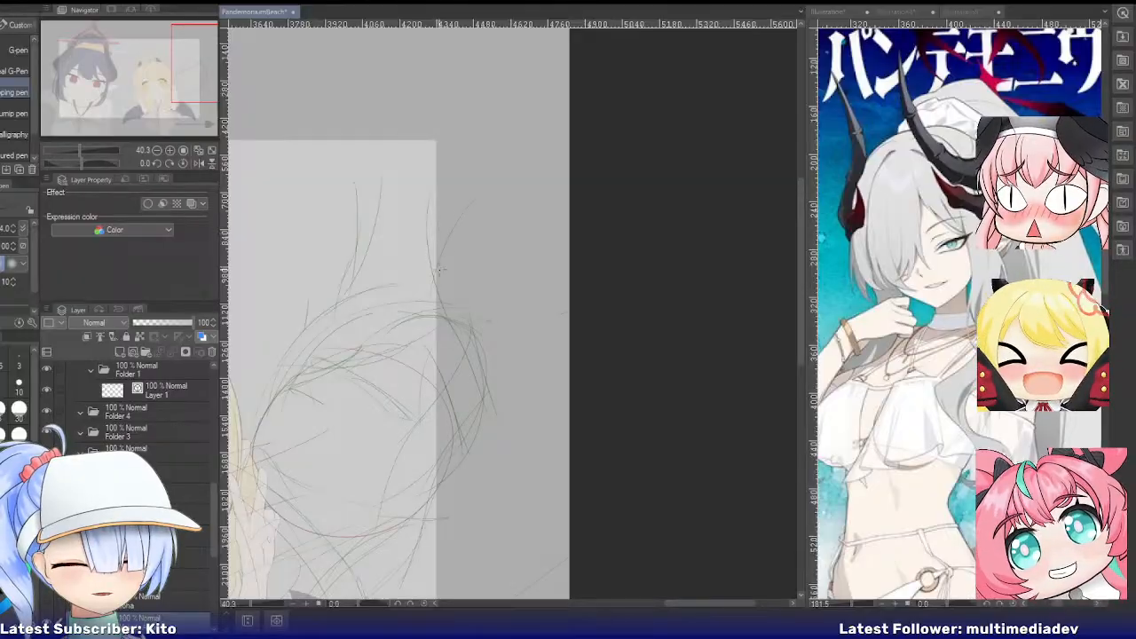
Erase the upright upper horn lines and redraw the rear horn's tip slanting the same way as the front horn
key(e)
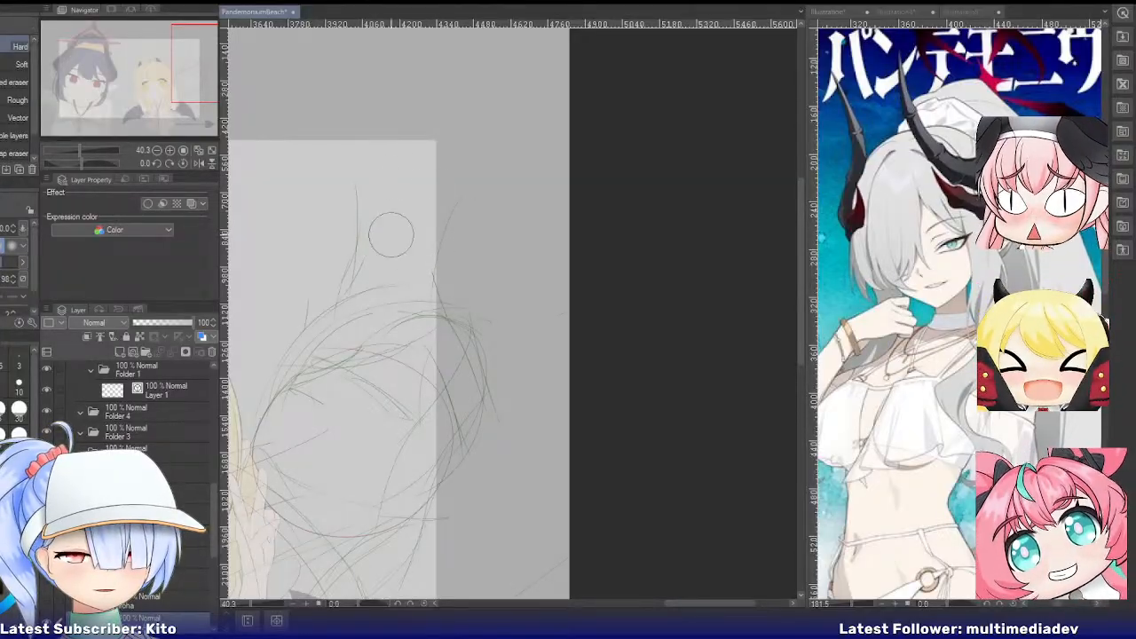
key(p)
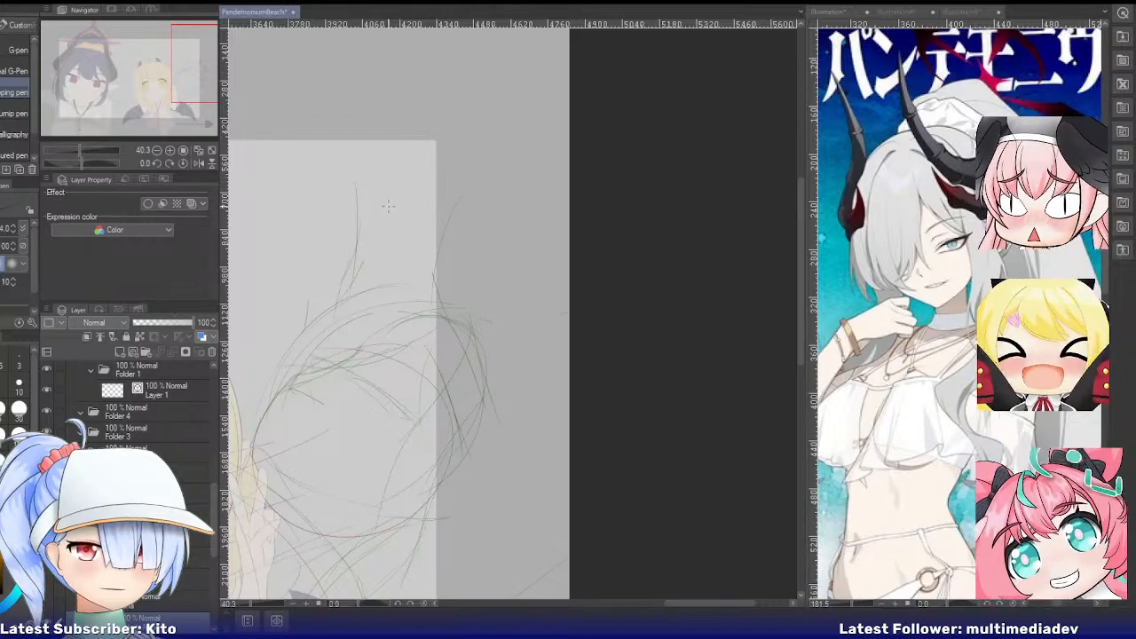
key(e)
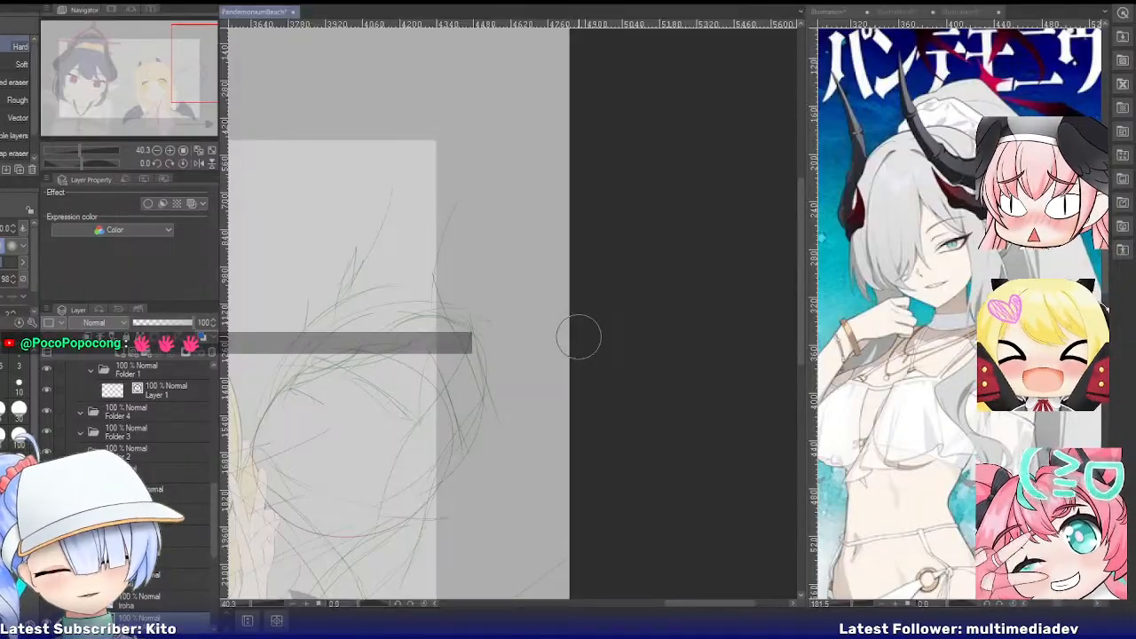
scroll(579, 337, down, 2)
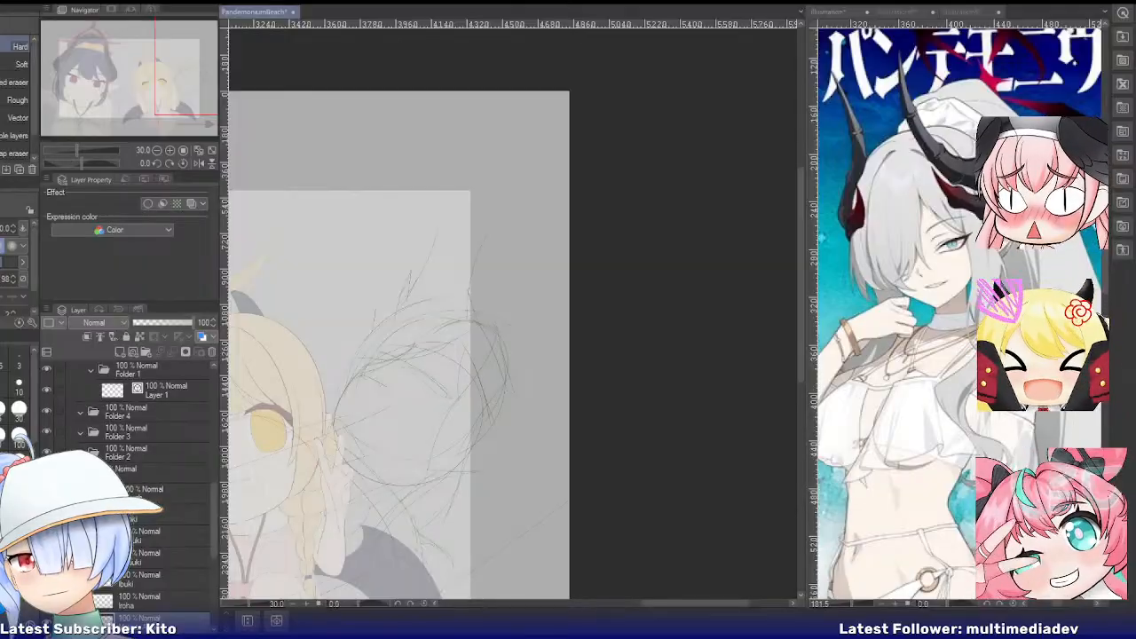
Examine the horns in the uniform reference illustration, then return to the swimsuit reference and the PandemoniumBeach canvas
click(963, 13)
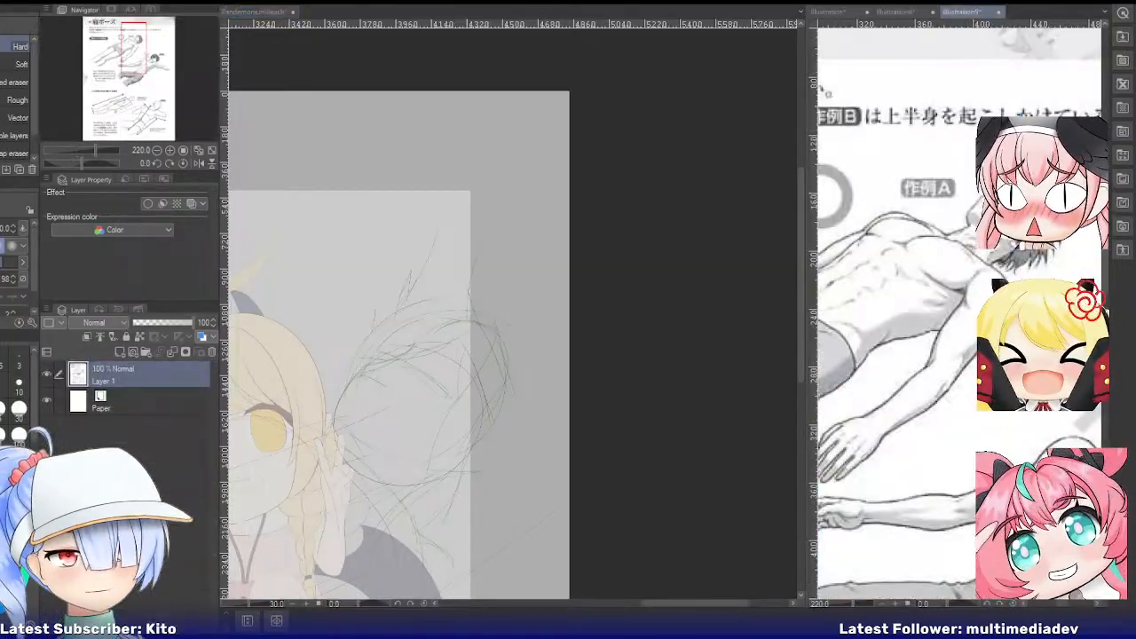
click(1030, 12)
scroll(944, 119, up, 5)
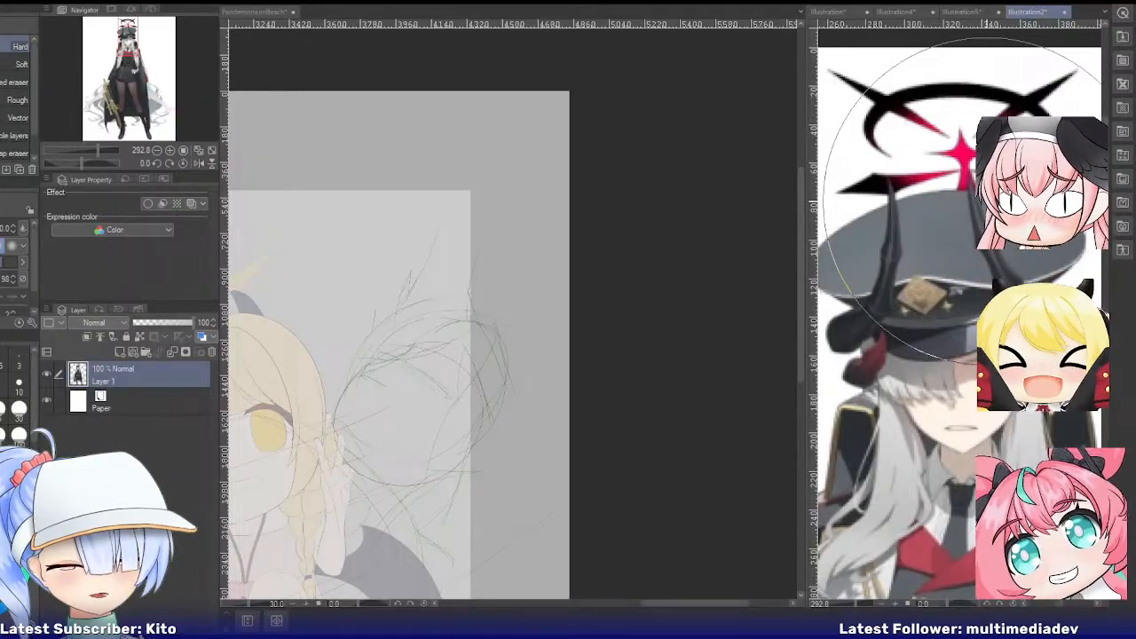
click(830, 11)
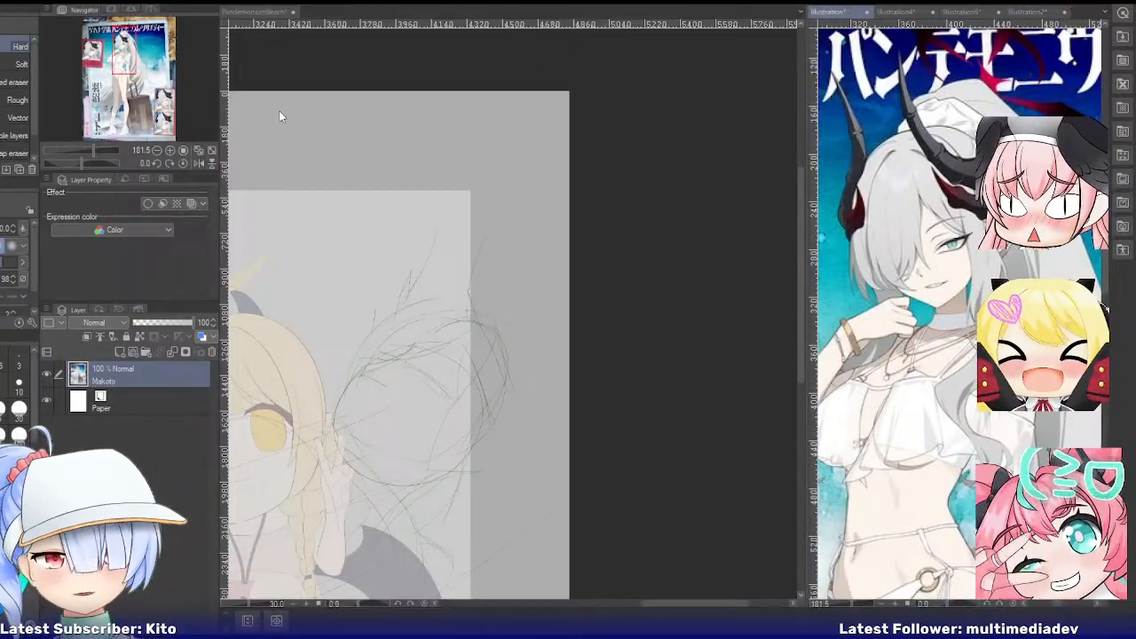
click(249, 12)
On Layer 2 in Makoto's Folder 7, rotate the canvas to -84.4 degrees and draw an ellipse-tool circle over the head sketch
drag(179, 89, 154, 108)
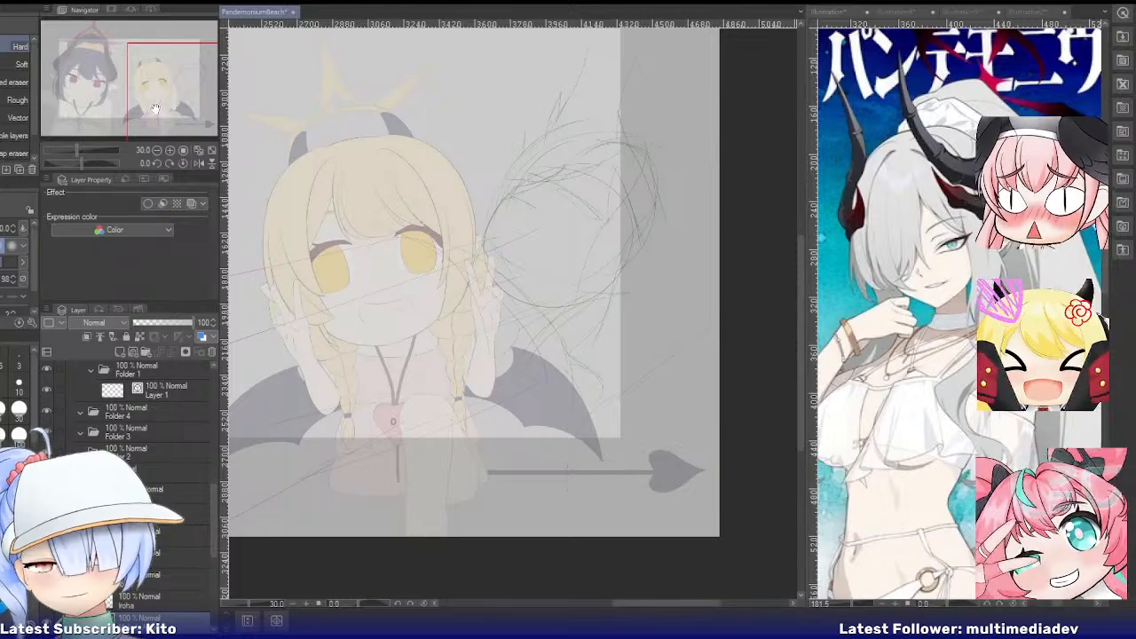
scroll(133, 417, up, 3)
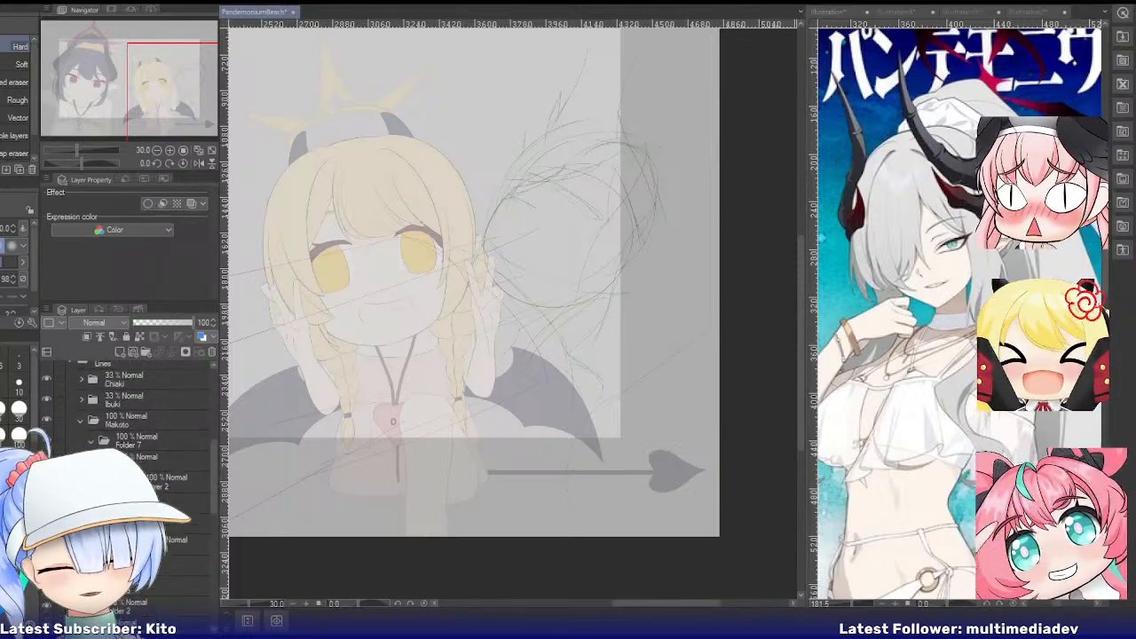
click(160, 491)
key(r)
drag(458, 195, 373, 353)
key(u)
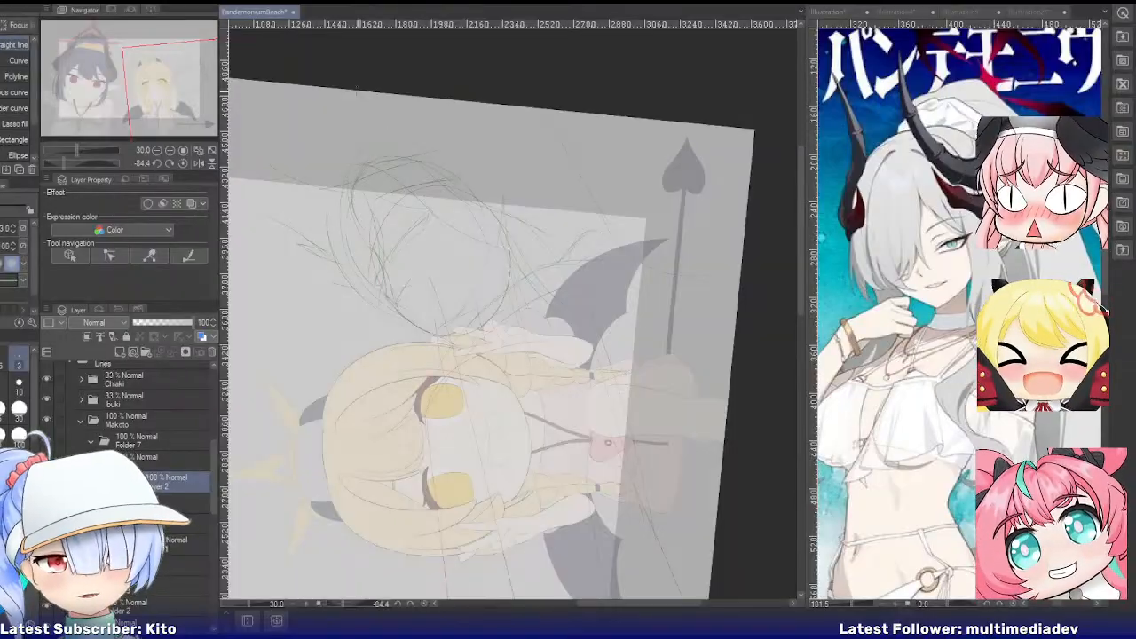
click(16, 156)
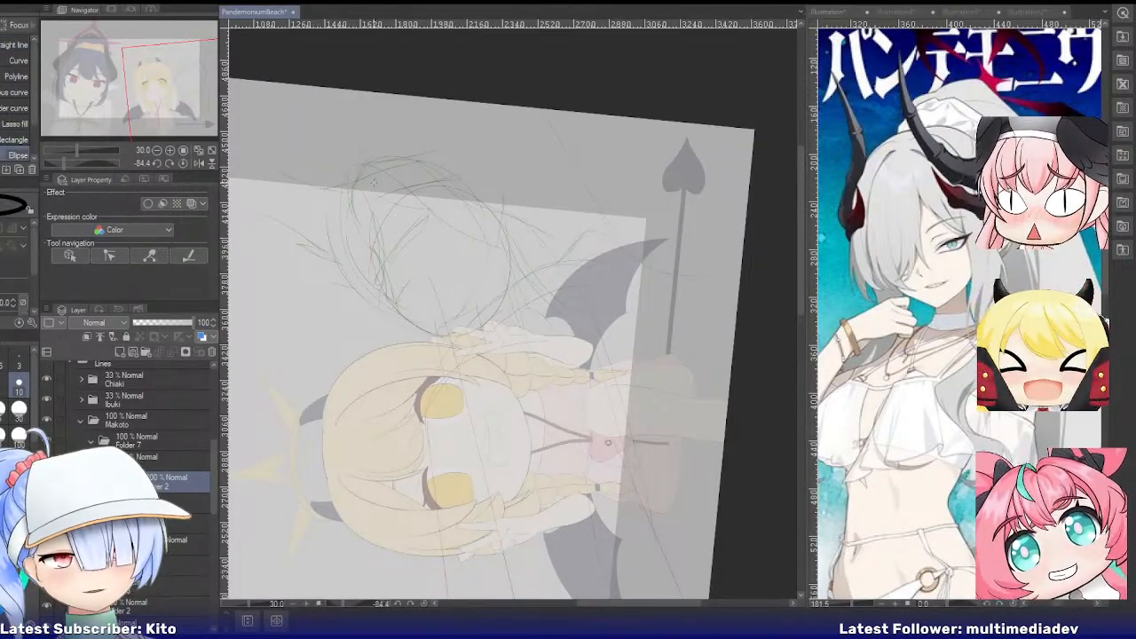
drag(342, 160, 462, 280)
Transform the circle by shifting it toward the face, enlarging it slightly and rotating it a little
scroll(444, 243, up, 2)
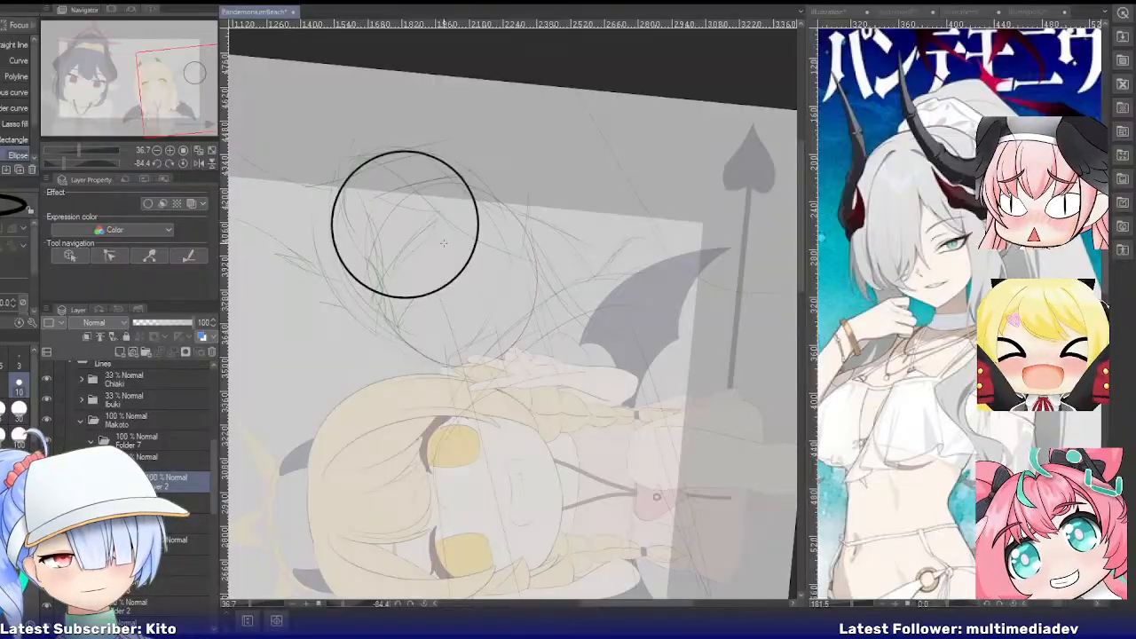
key(ctrl+t)
drag(450, 246, 471, 274)
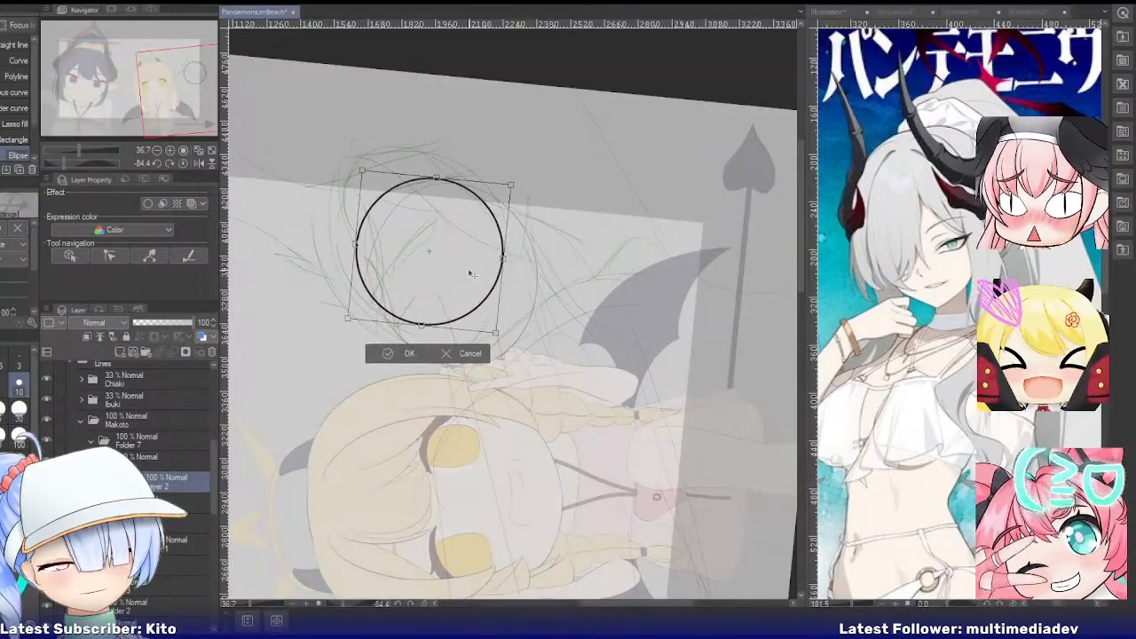
drag(496, 333, 508, 344)
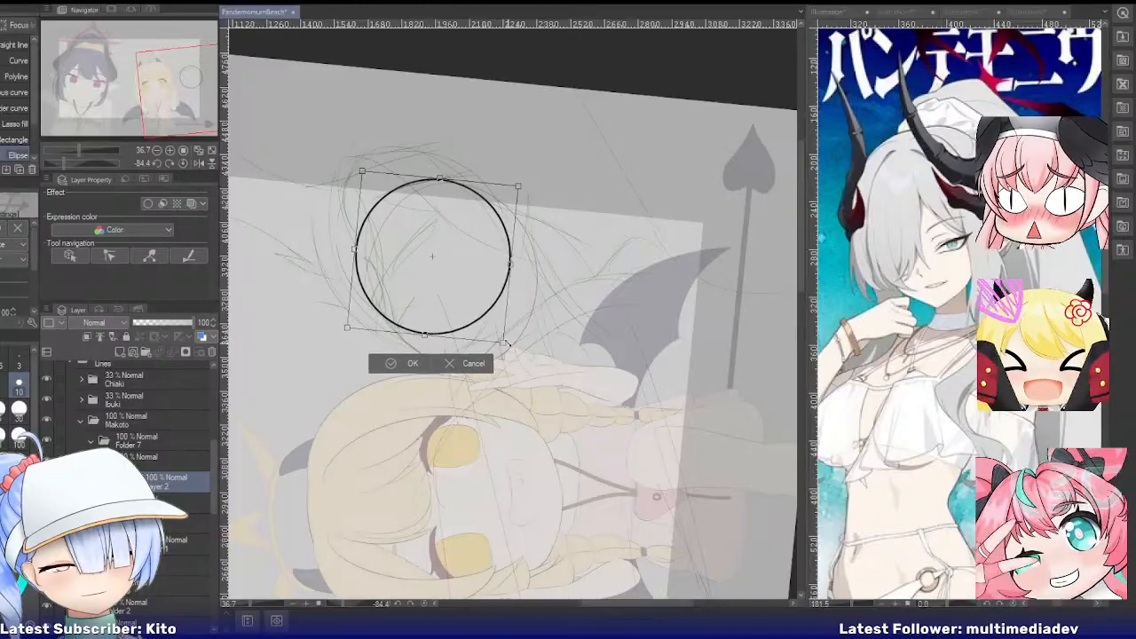
scroll(435, 222, down, 2)
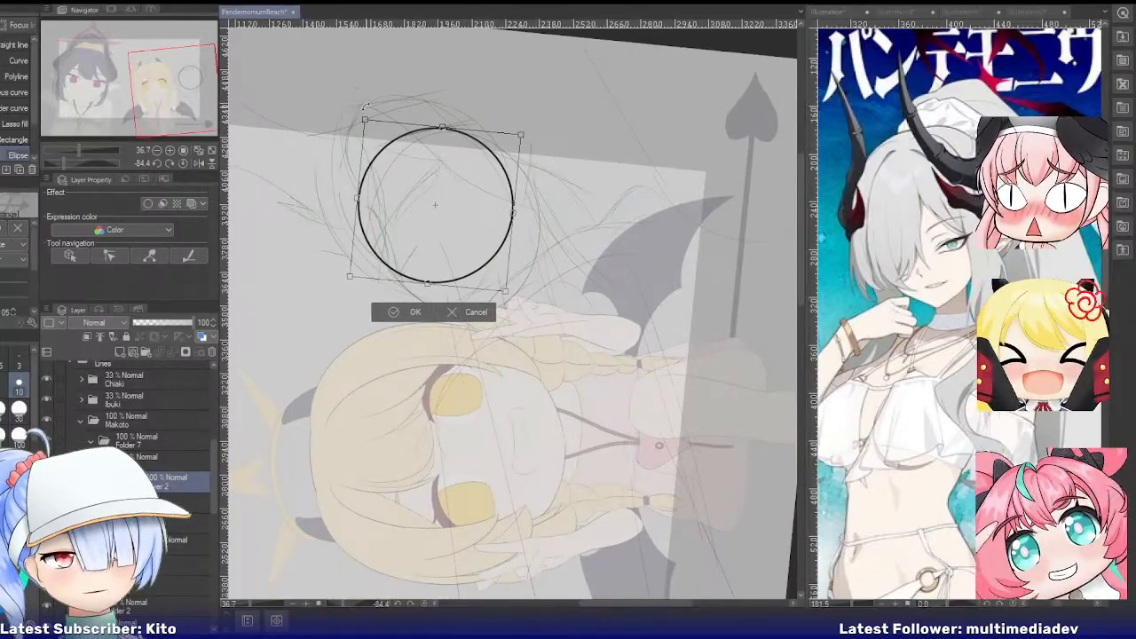
drag(365, 106, 341, 100)
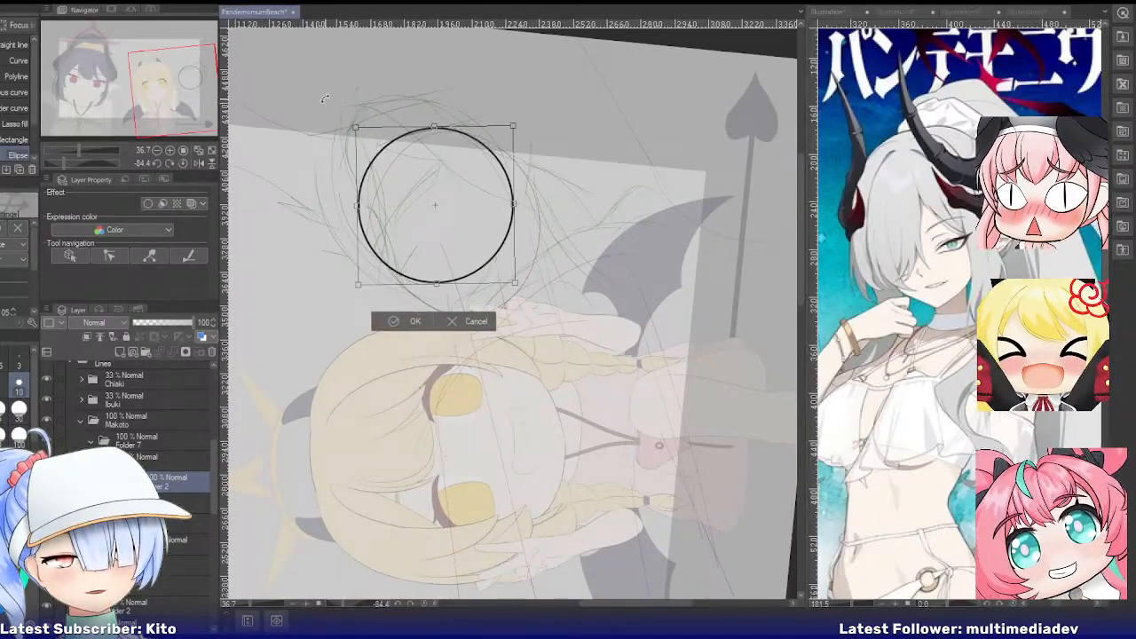
click(400, 322)
Rotate the canvas to -57.1 degrees and move the circle toward the crown of the head sketch
key(space)
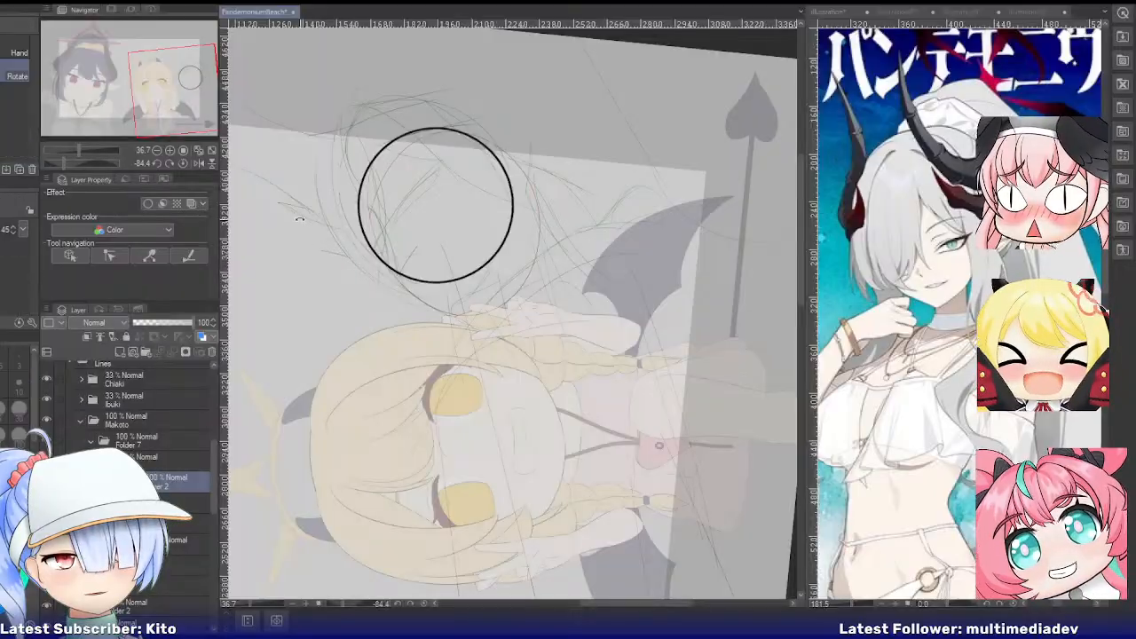
drag(299, 219, 434, 142)
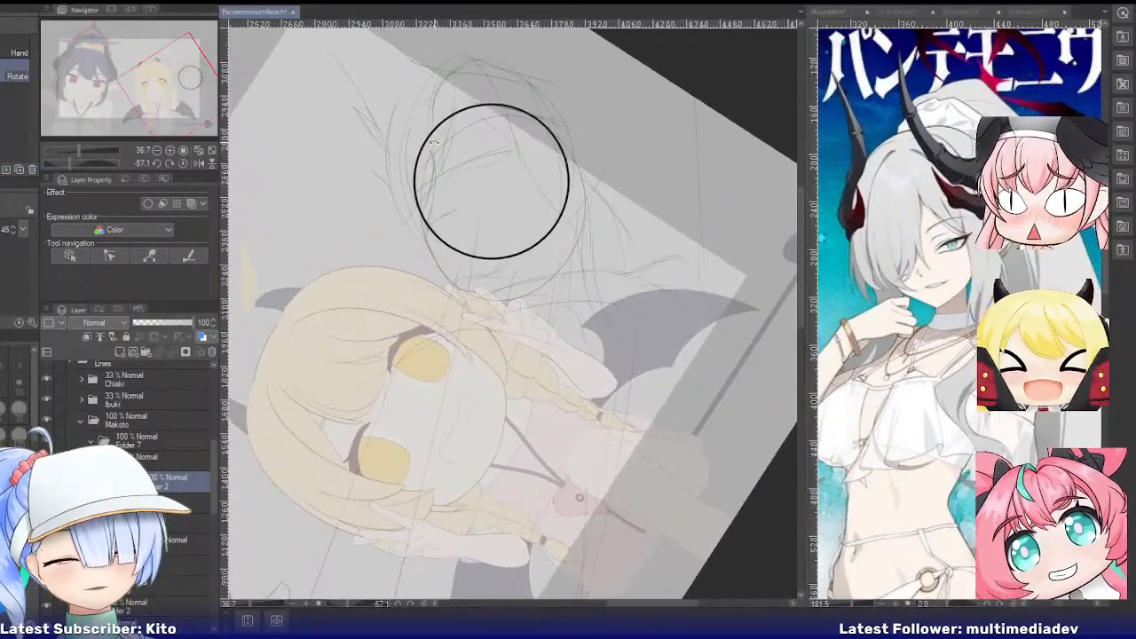
scroll(458, 138, up, 3)
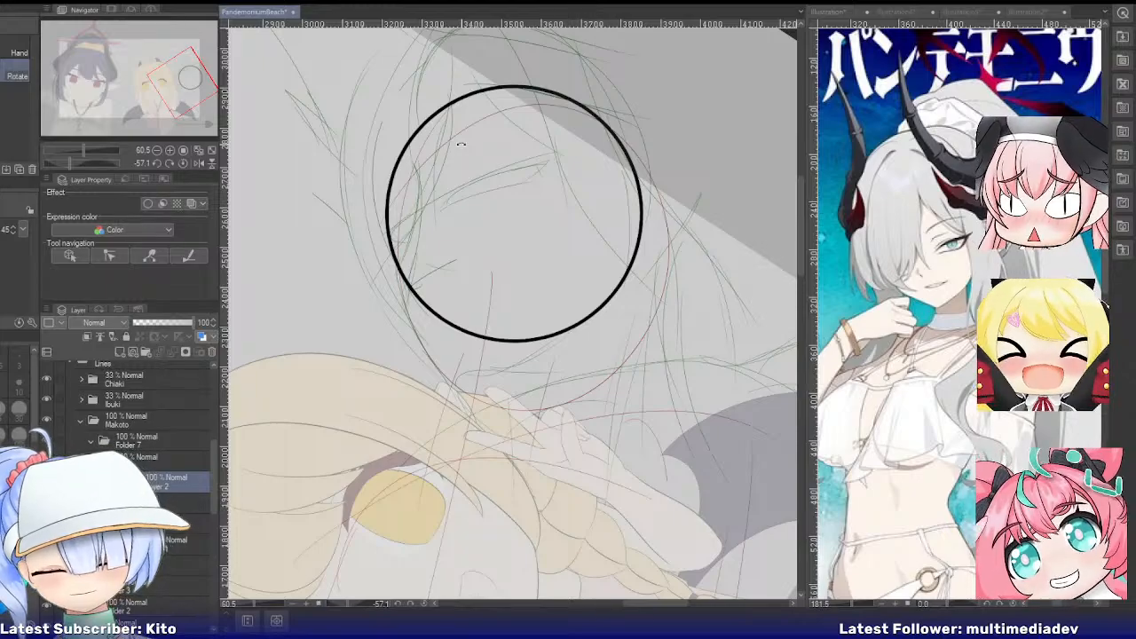
key(ctrl+t)
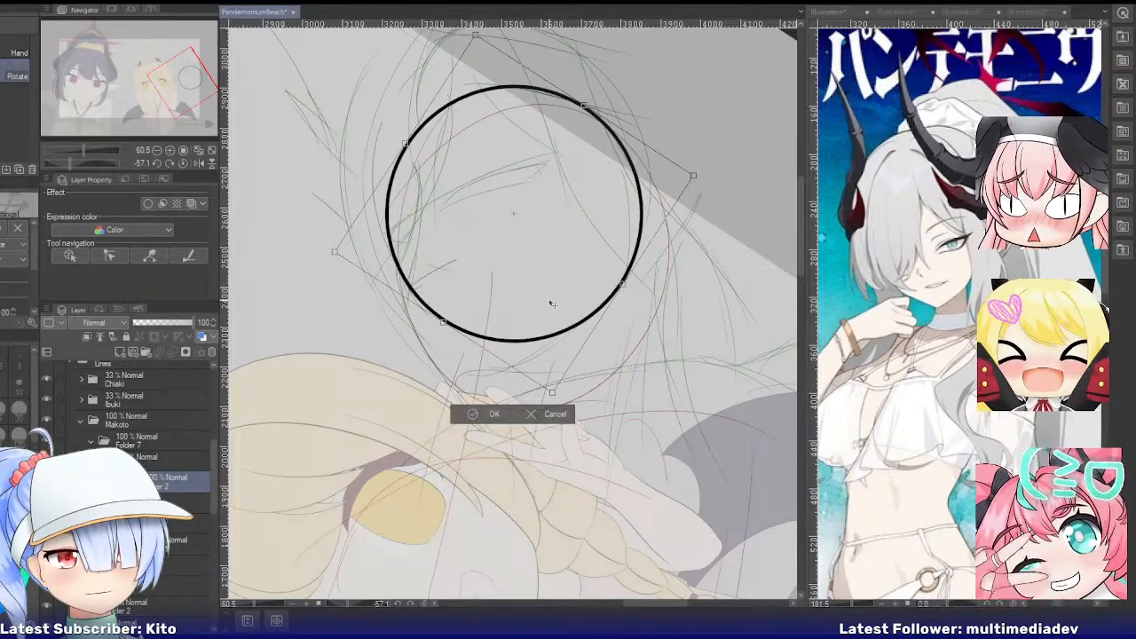
drag(552, 303, 531, 273)
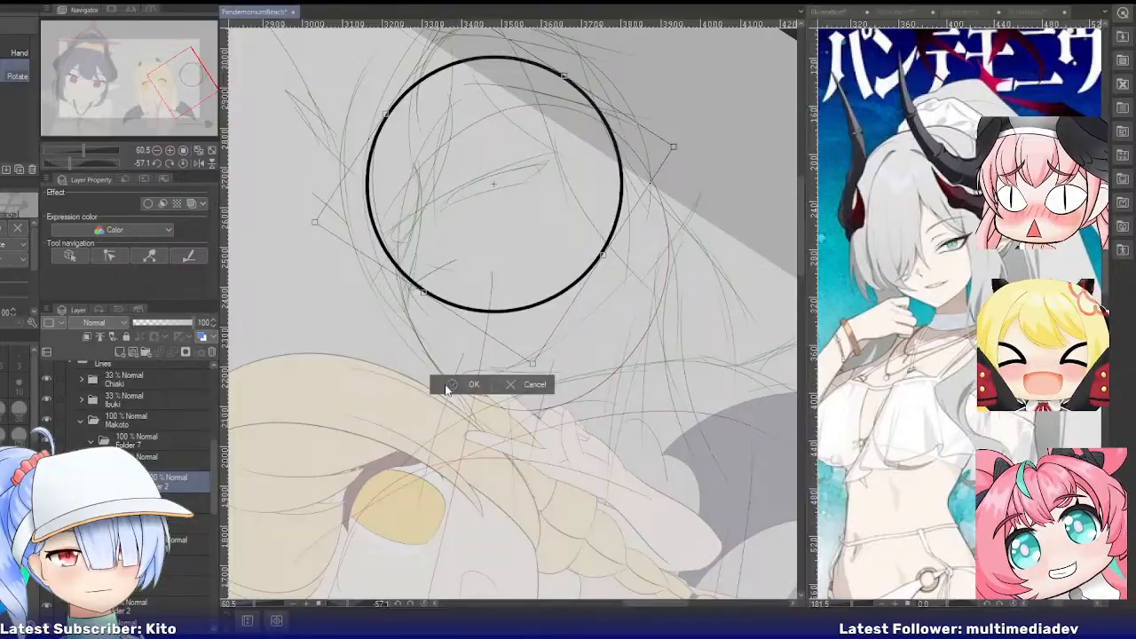
click(450, 383)
Nudge the circle sideways and scale it up to fit the sketched head outline
key(ctrl+t)
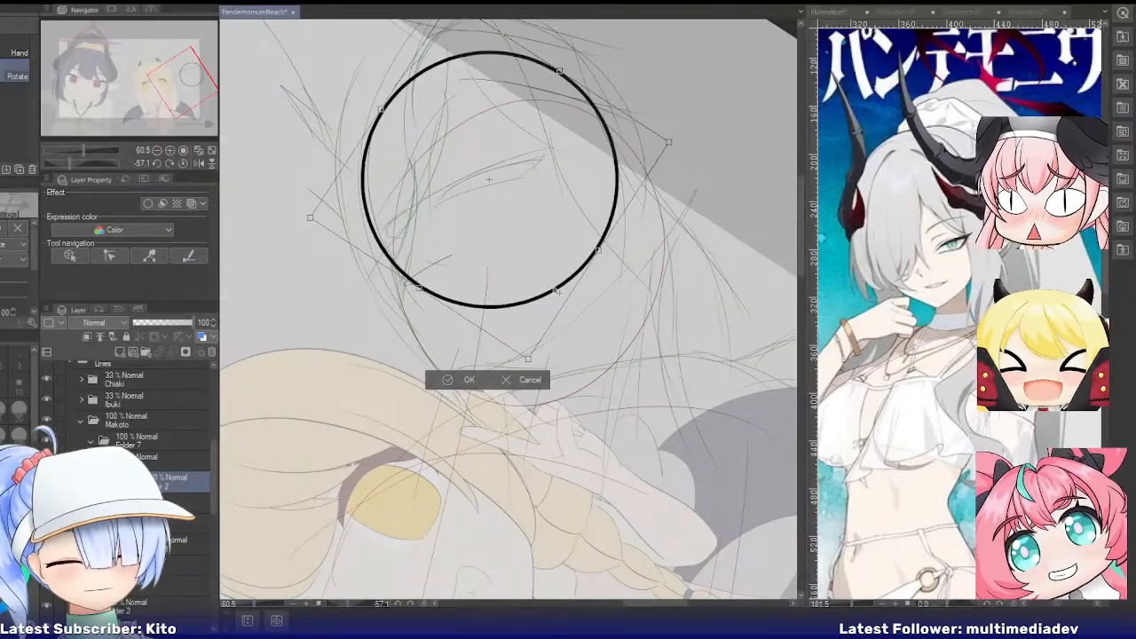
drag(578, 276, 591, 278)
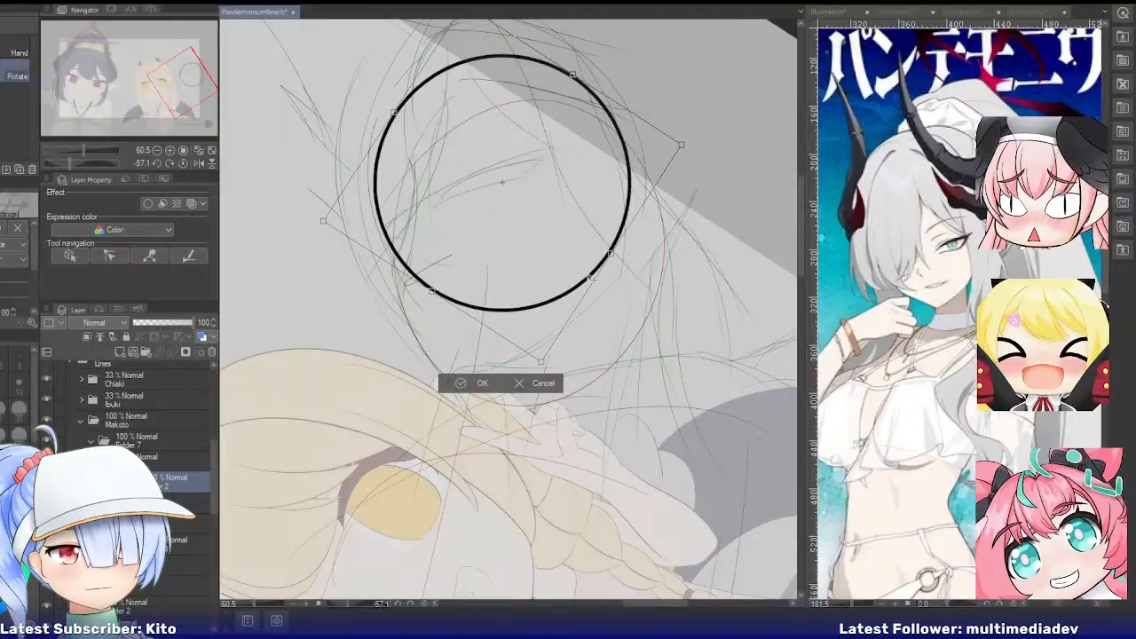
drag(682, 146, 717, 137)
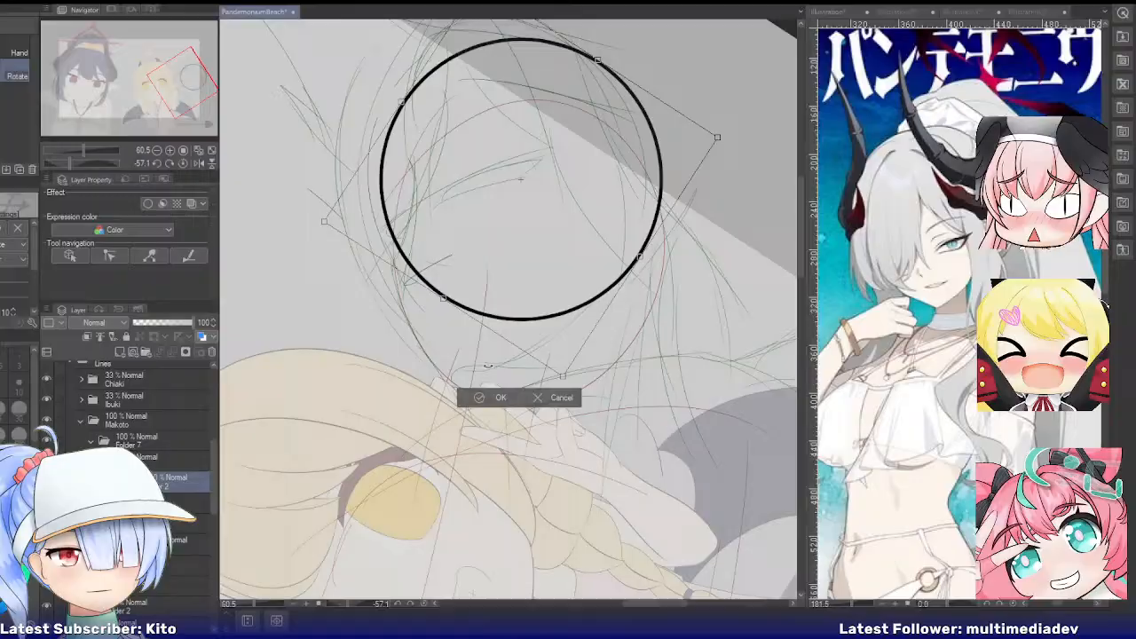
click(494, 398)
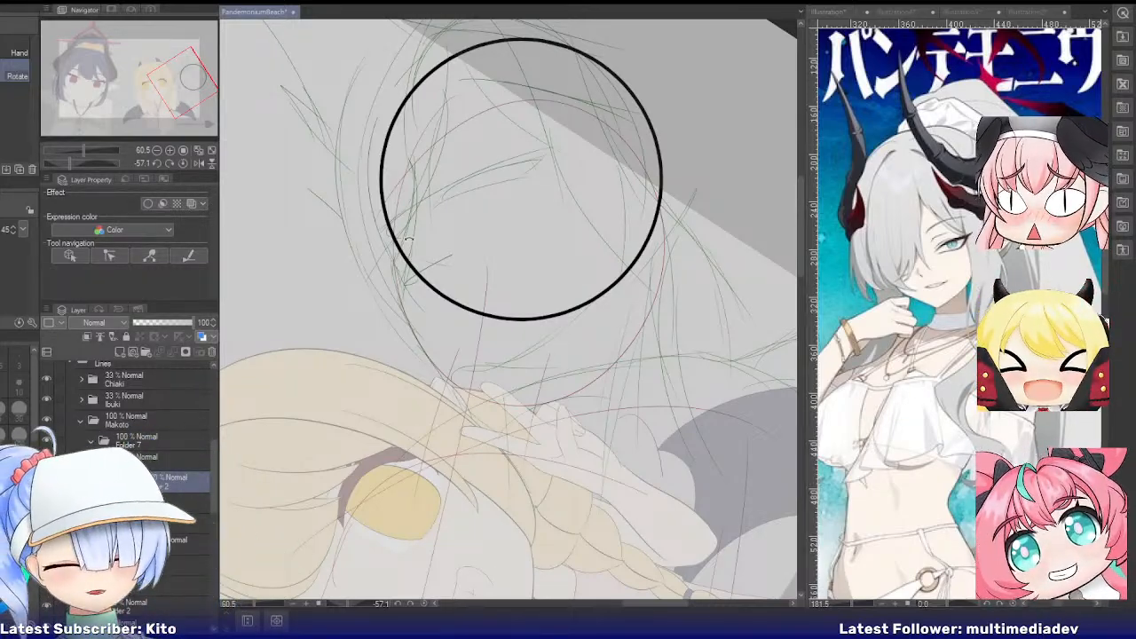
Thin the head circle's outline with the line width correction tool
key(p)
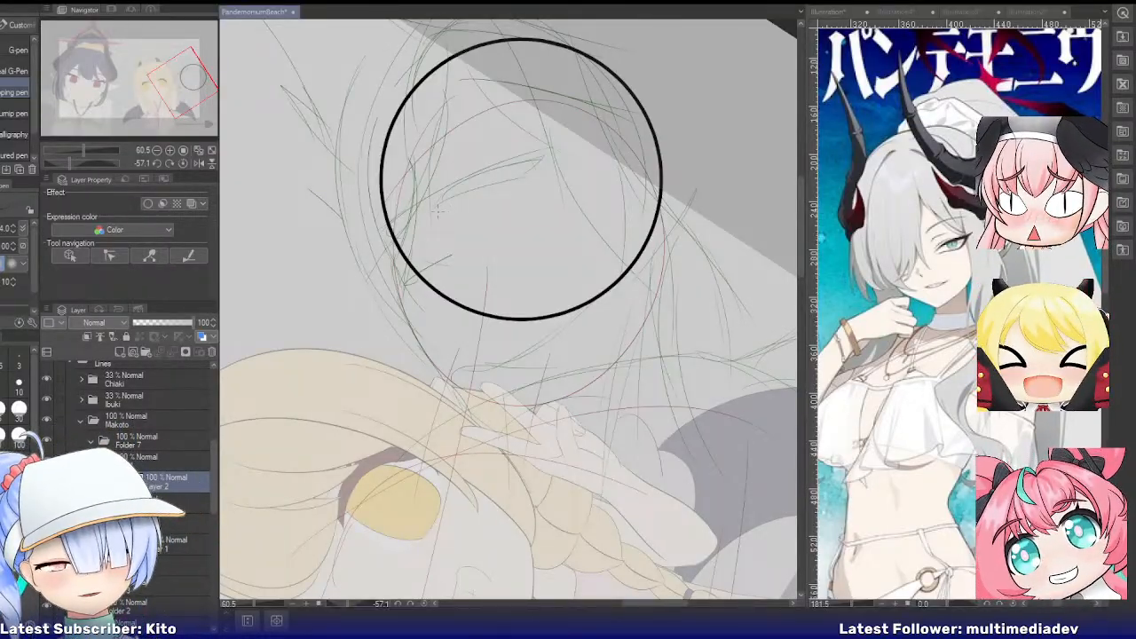
scroll(436, 211, down, 2)
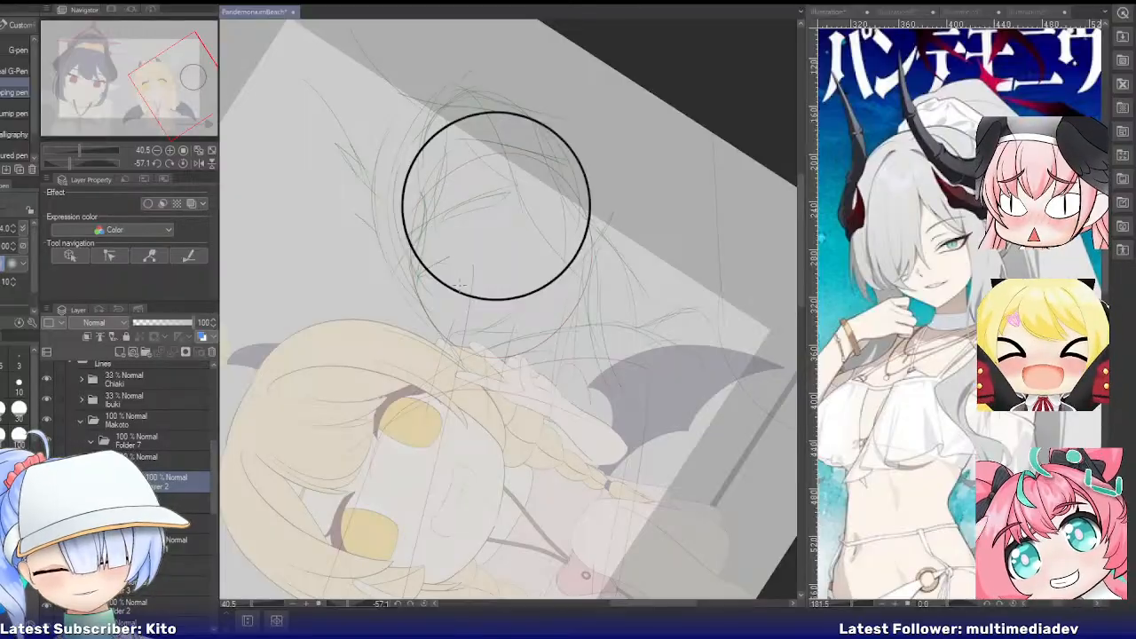
key(y)
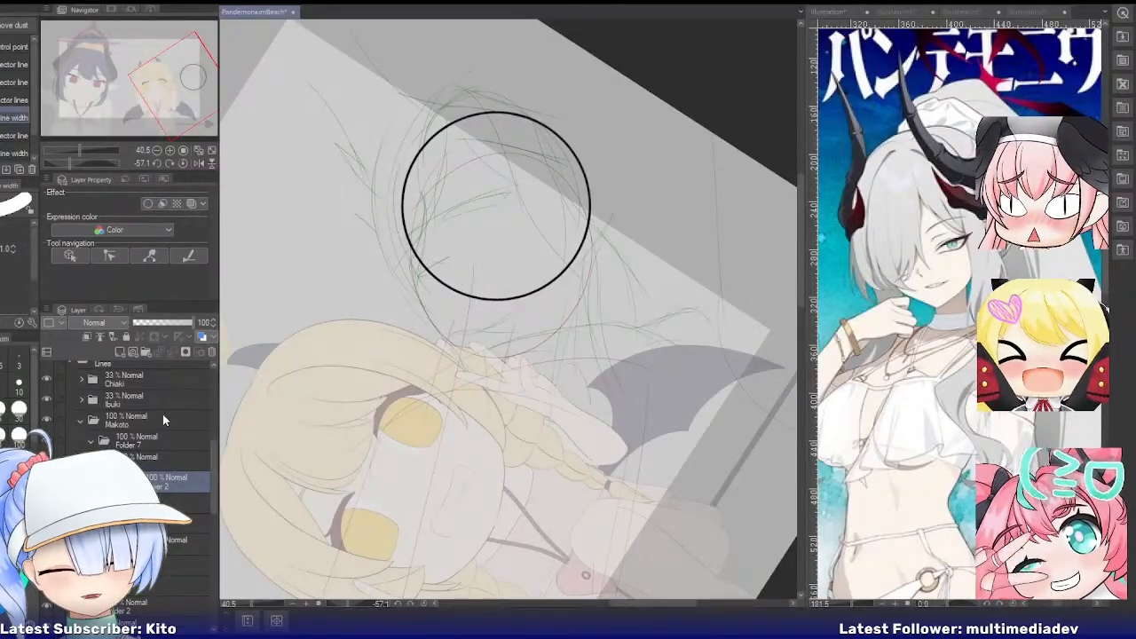
mouse_move(466, 133)
mouse_down()
mouse_move(524, 353)
mouse_move(506, 142)
mouse_up()
drag(499, 102, 442, 122)
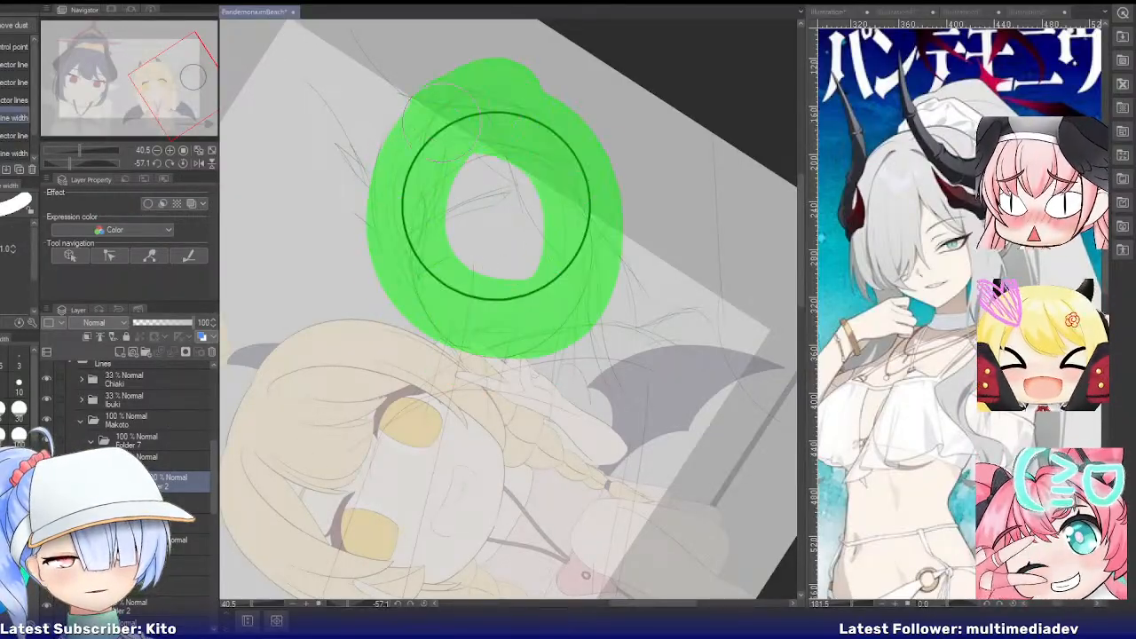
drag(496, 205, 500, 203)
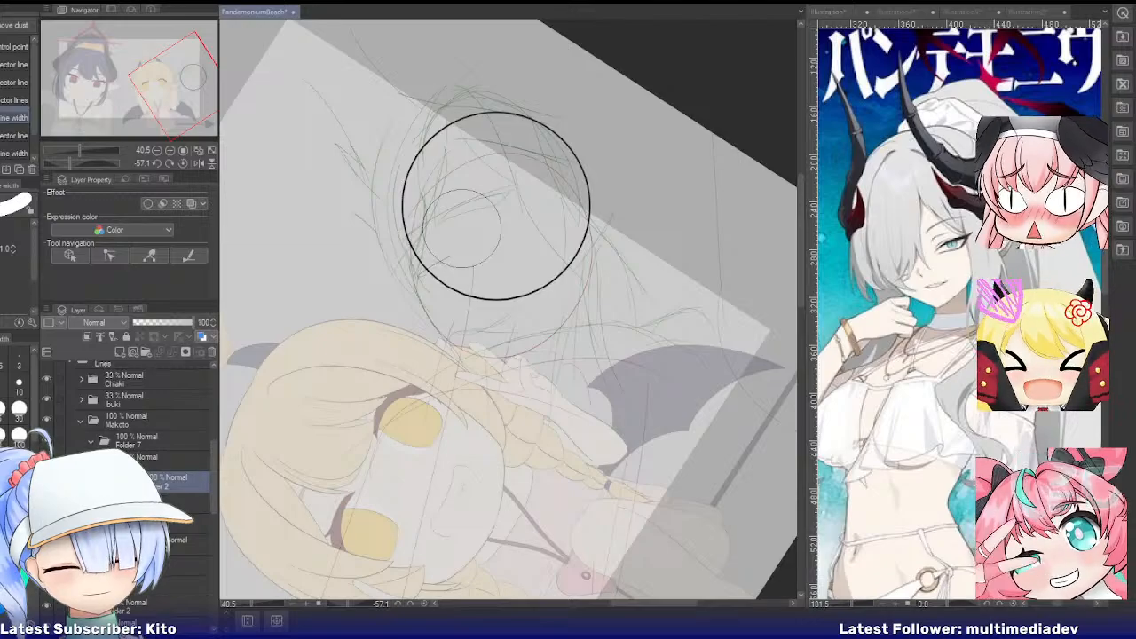
mouse_move(429, 162)
mouse_down()
mouse_move(506, 97)
mouse_move(444, 114)
mouse_up()
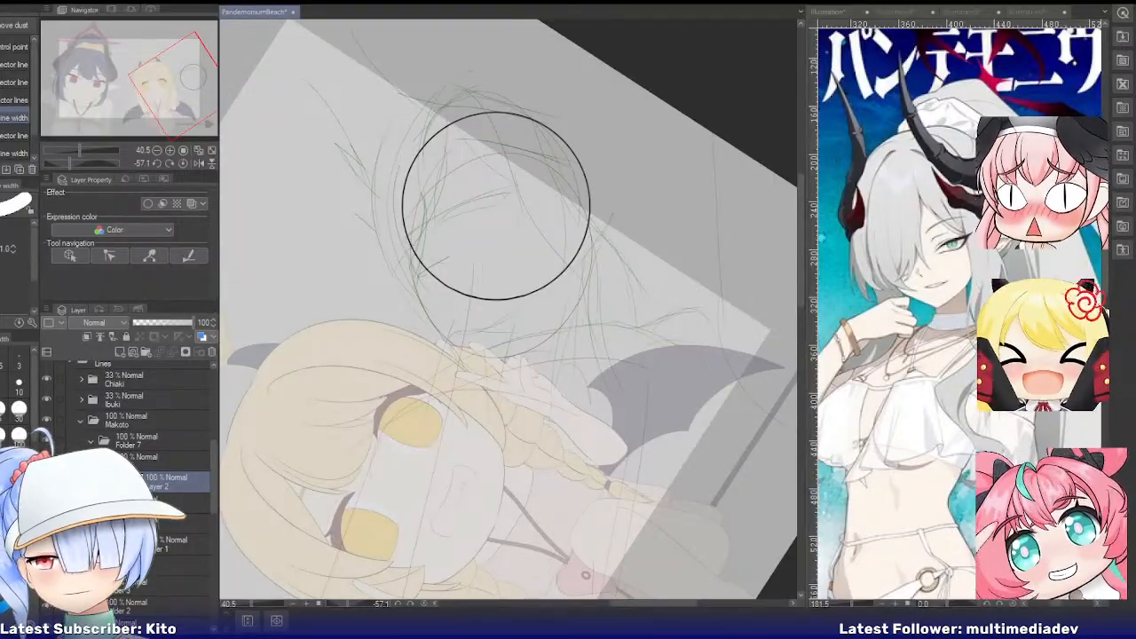
Ink the face contour from the circle's side down to the chin and sketch a short jaw stroke at the opposite side
key(p)
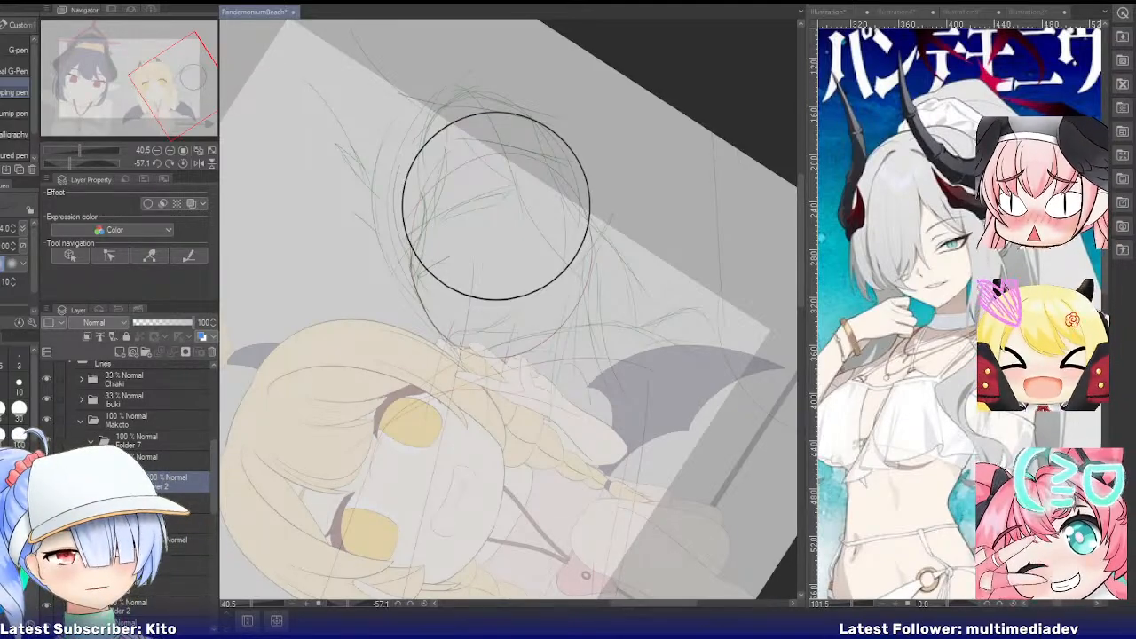
scroll(496, 206, up, 2)
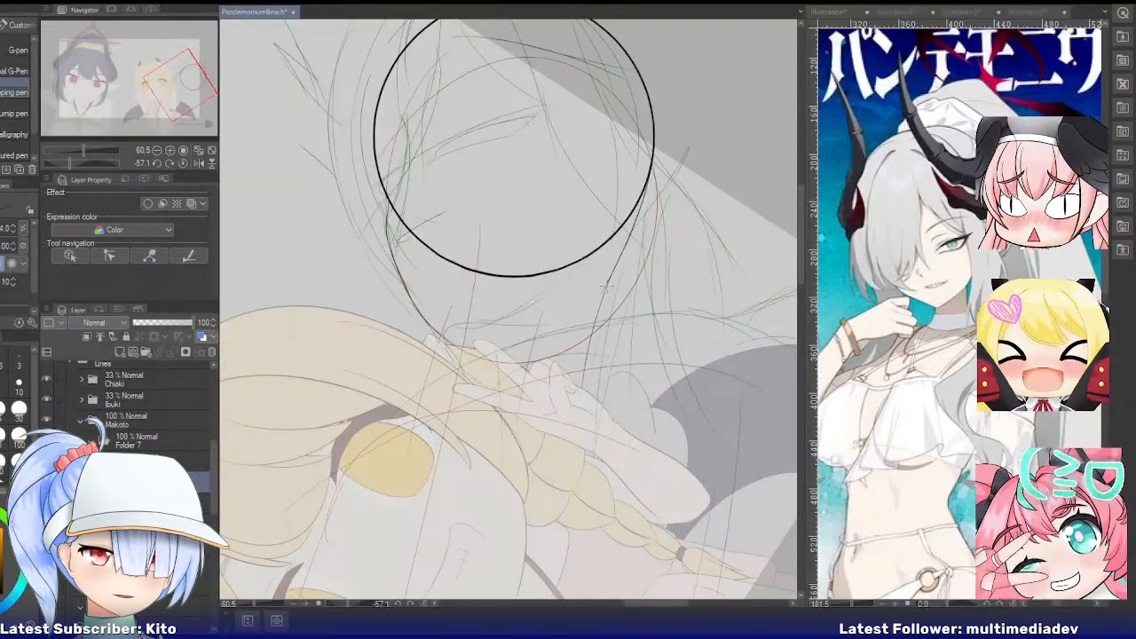
key(ctrl+z)
drag(612, 277, 588, 428)
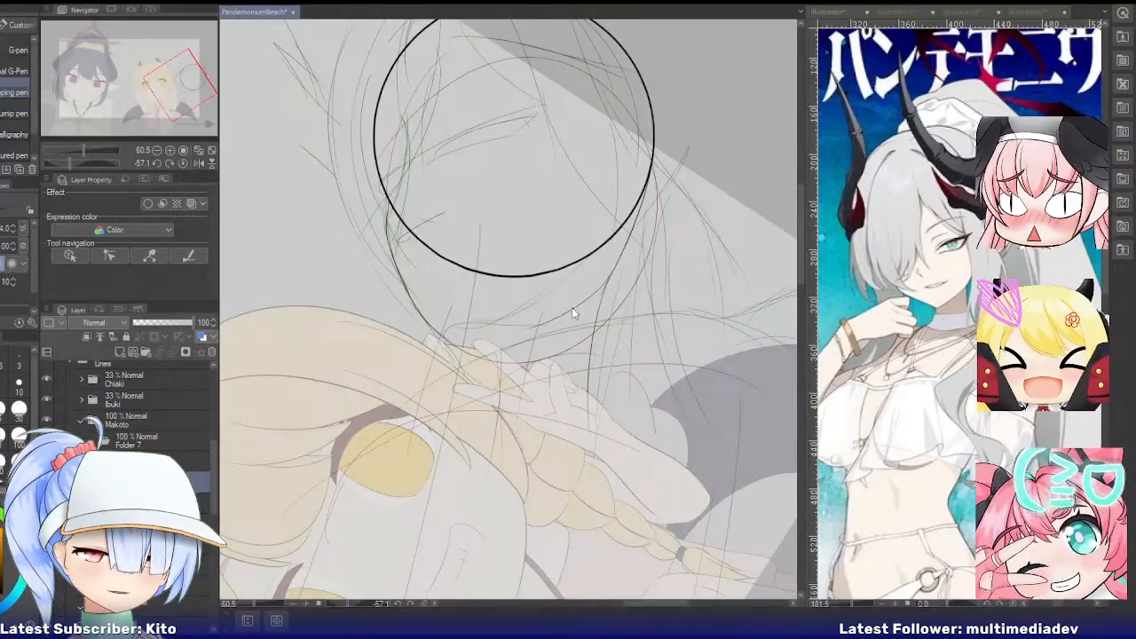
scroll(568, 312, up, 4)
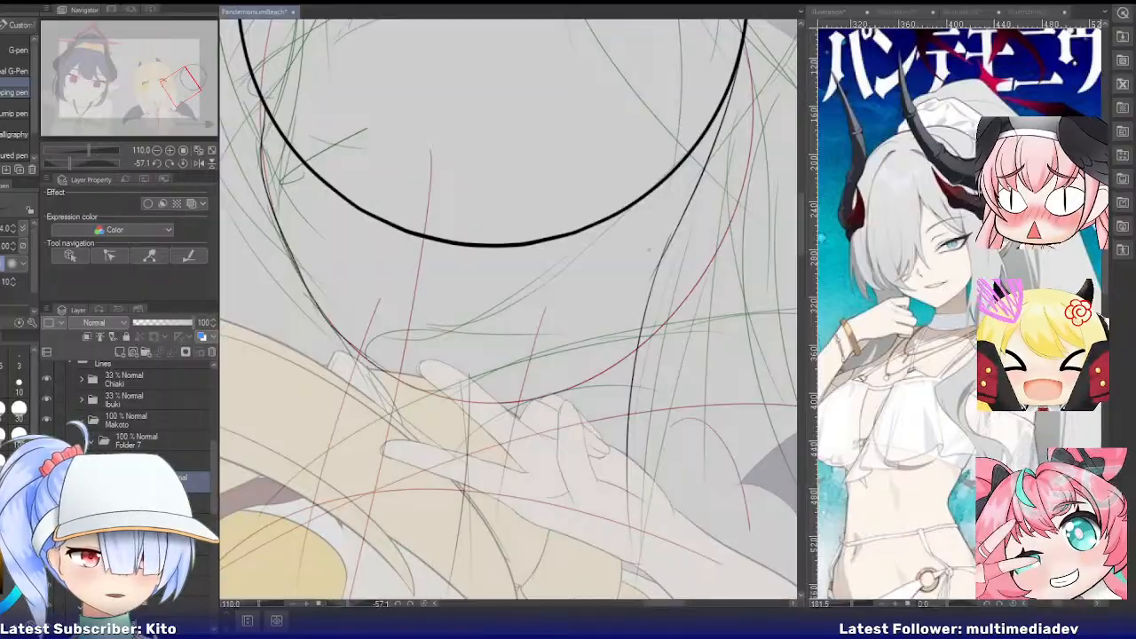
key(ctrl+z)
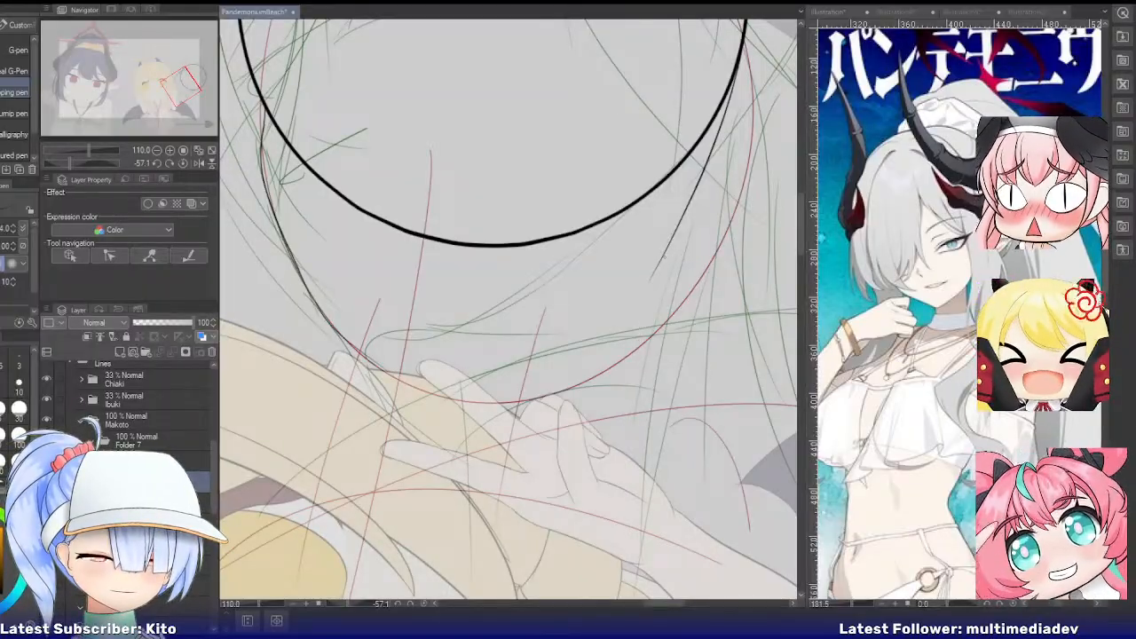
Bring up the reclining male figure reference beside the PandemoniumBeach canvas
click(1030, 11)
click(964, 11)
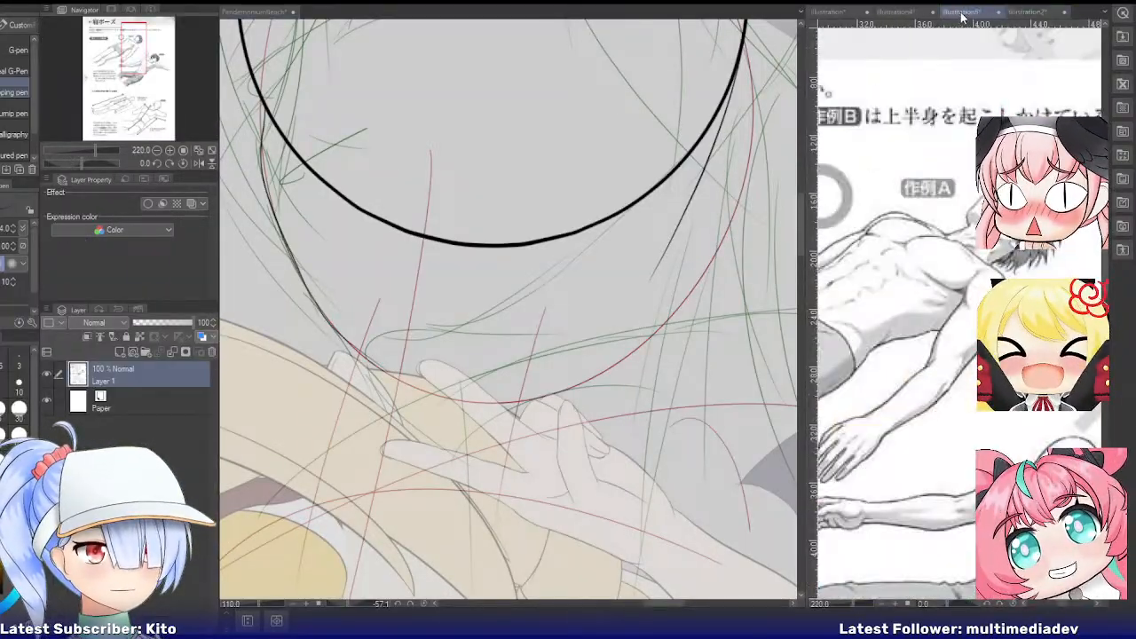
click(246, 12)
Draw the back-of-neck line down from the circle, redoing it until it fits the sketch, and add the throat line below the chin
scroll(482, 208, down, 5)
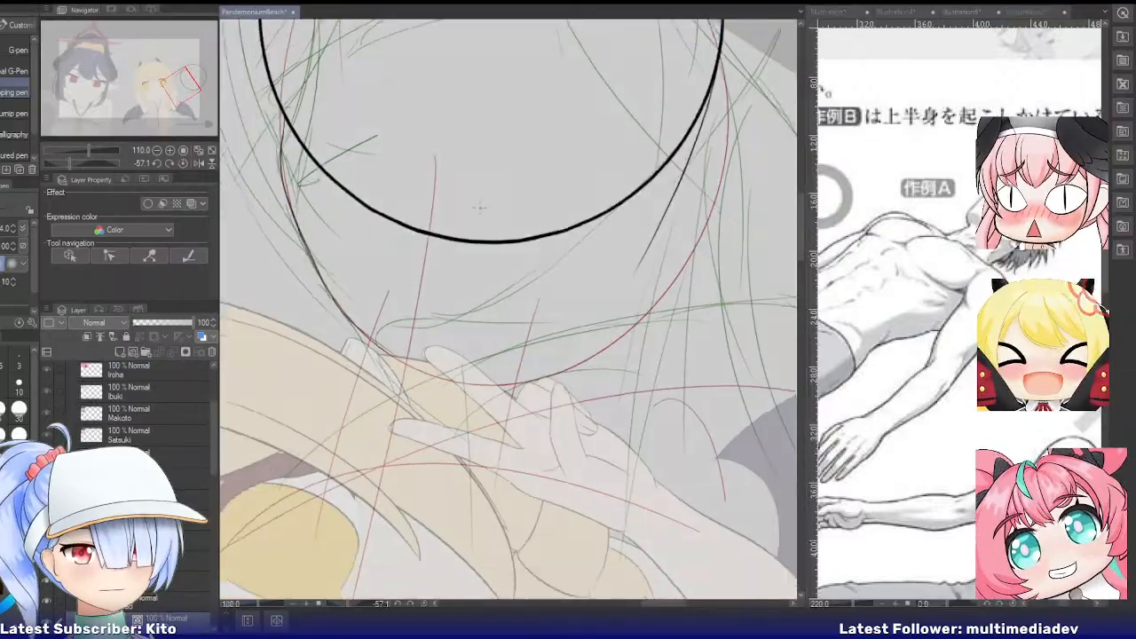
scroll(544, 188, up, 2)
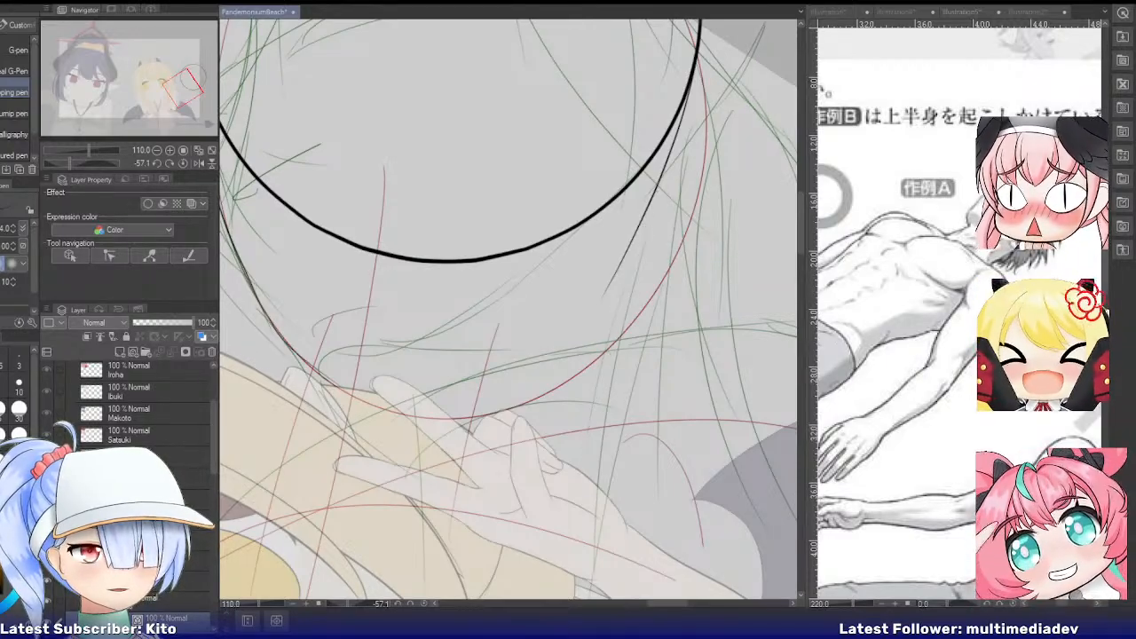
scroll(649, 202, down, 3)
scroll(728, 170, up, 1)
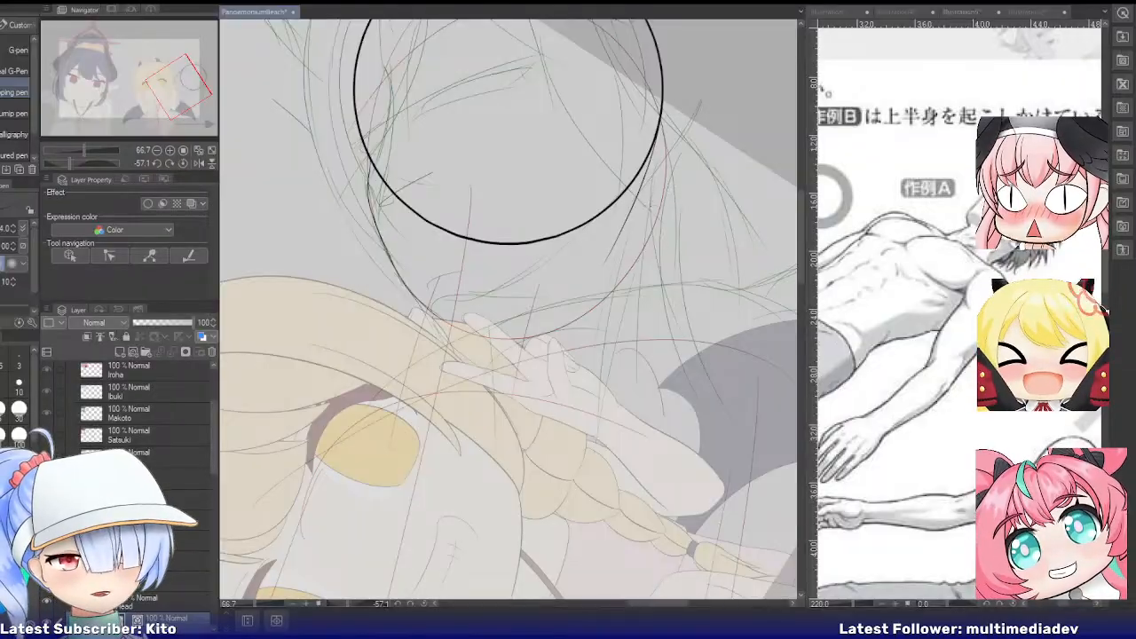
drag(641, 194, 652, 367)
key(ctrl+z)
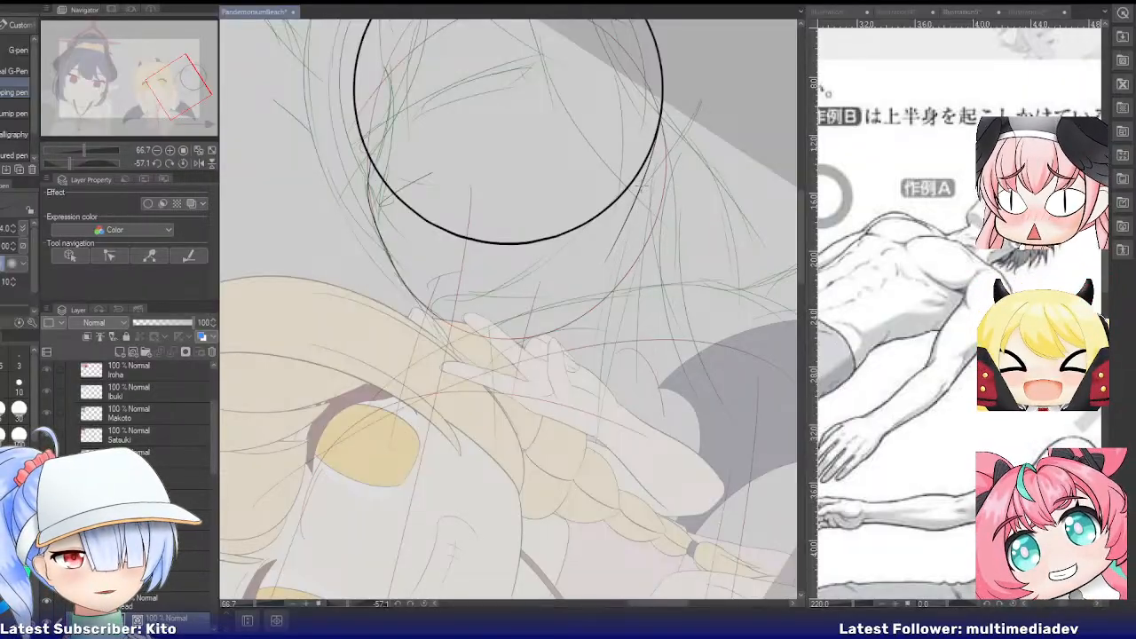
drag(642, 183, 621, 382)
key(ctrl+z)
mouse_move(492, 314)
mouse_down()
mouse_move(477, 428)
mouse_move(476, 406)
mouse_up()
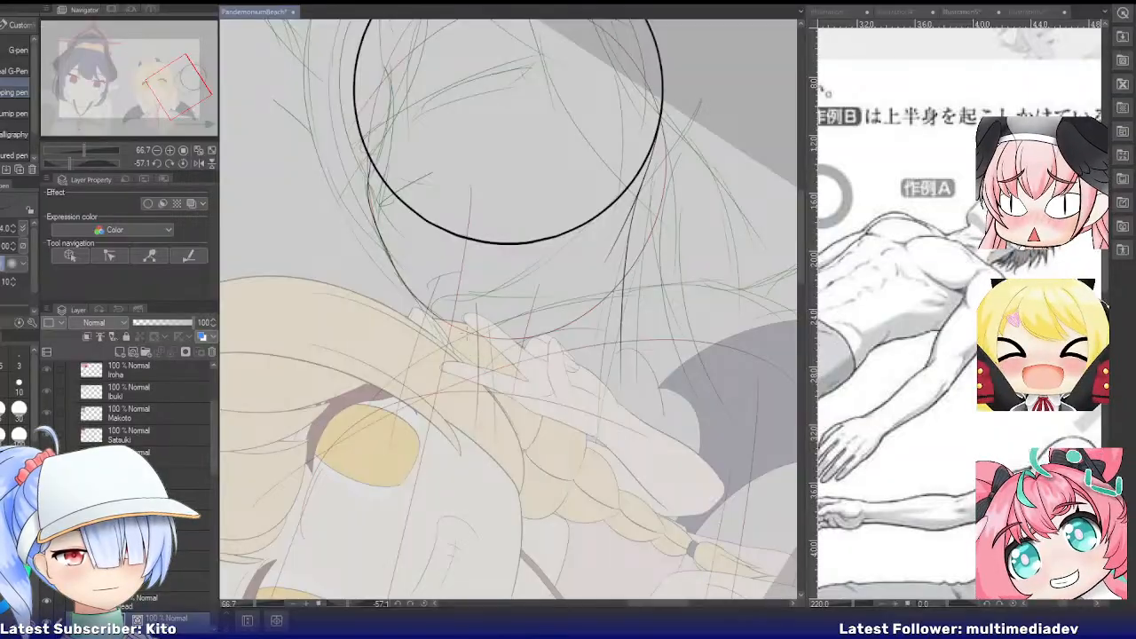
Draw a short chin line from the end of the face contour toward the throat line
scroll(488, 339, up, 1)
scroll(472, 316, up, 3)
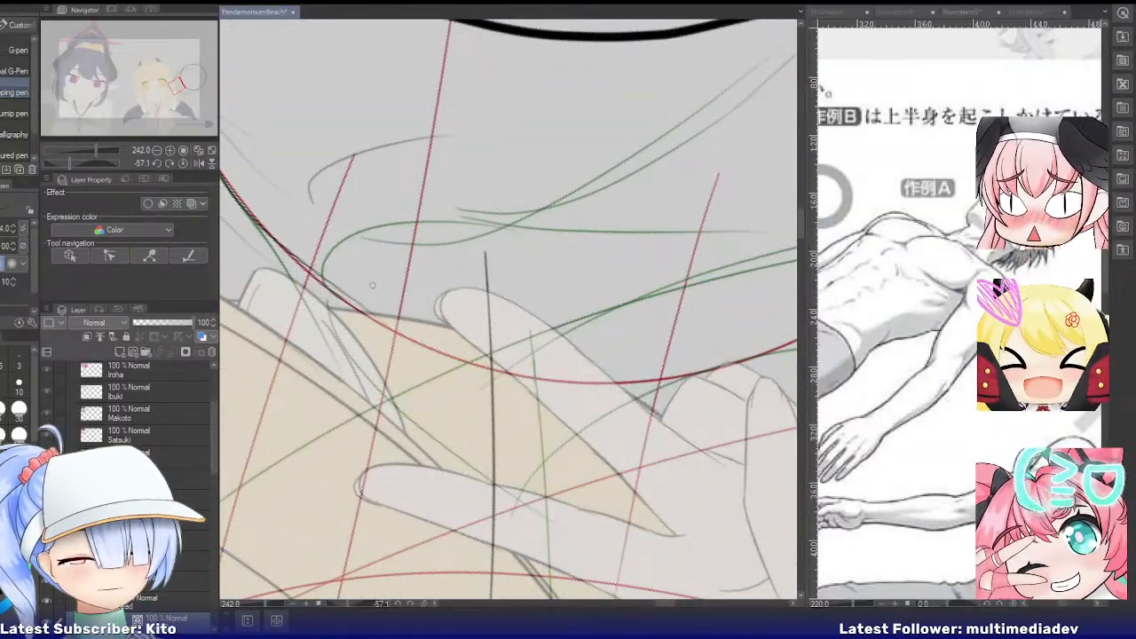
scroll(436, 286, down, 2)
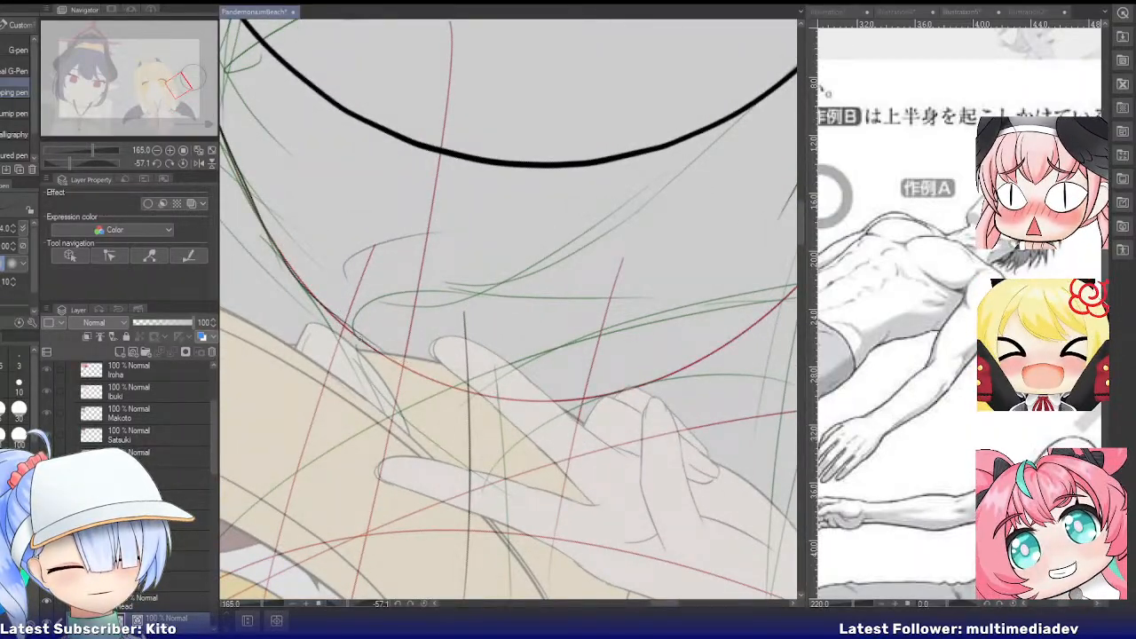
key(e)
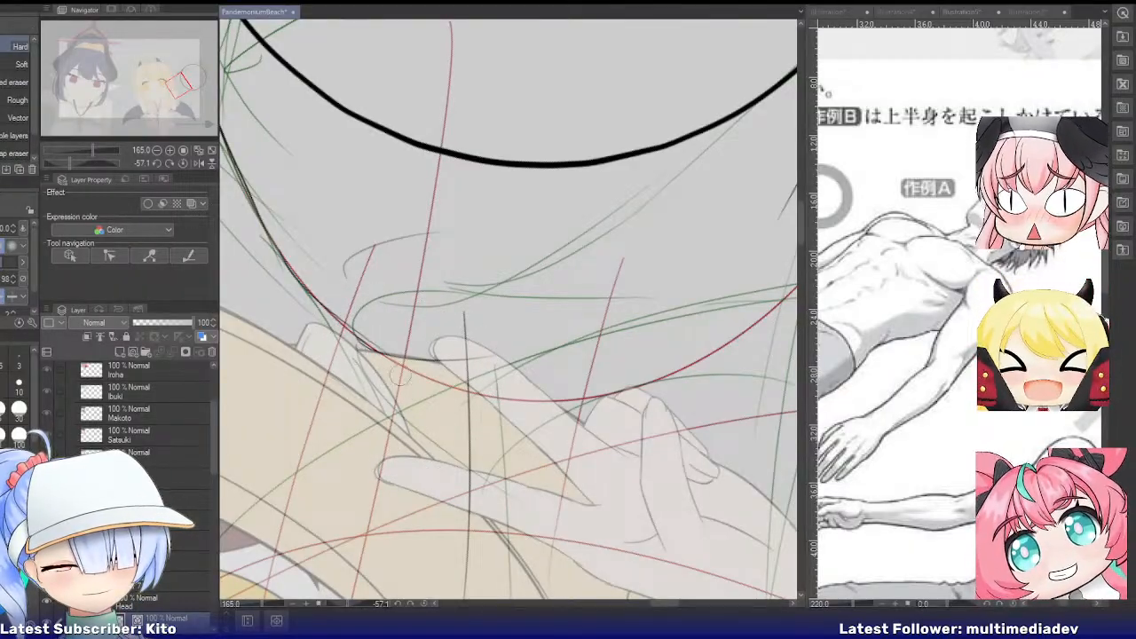
scroll(493, 410, down, 4)
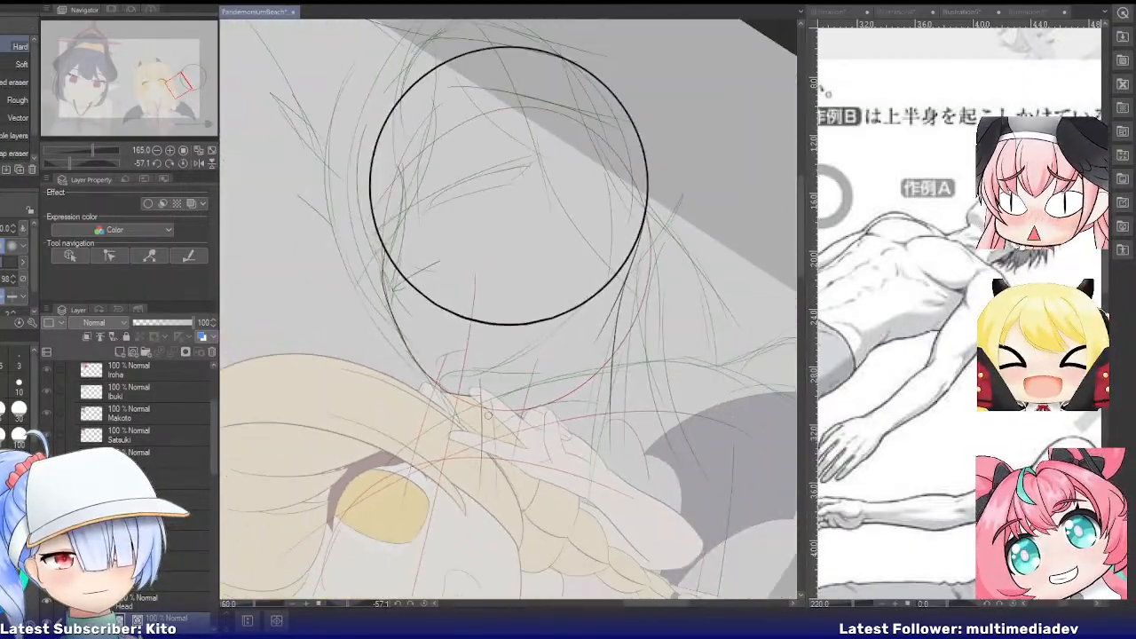
scroll(534, 380, up, 2)
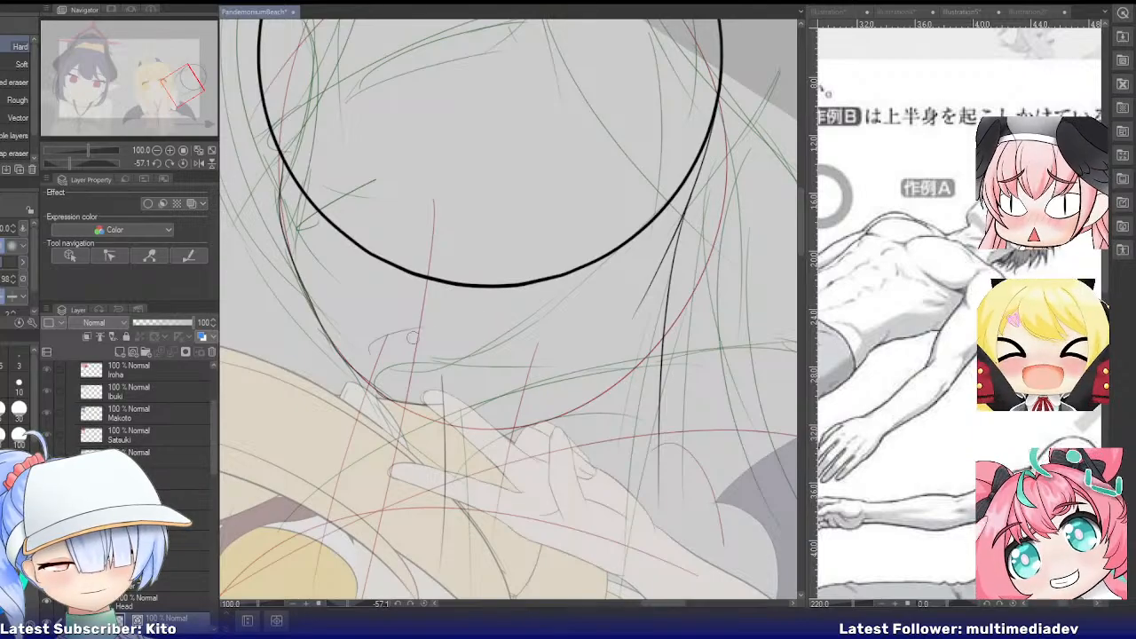
Draw the jawline curving from the neck line toward the chin and erase the overlap where the two lines meet
key(p)
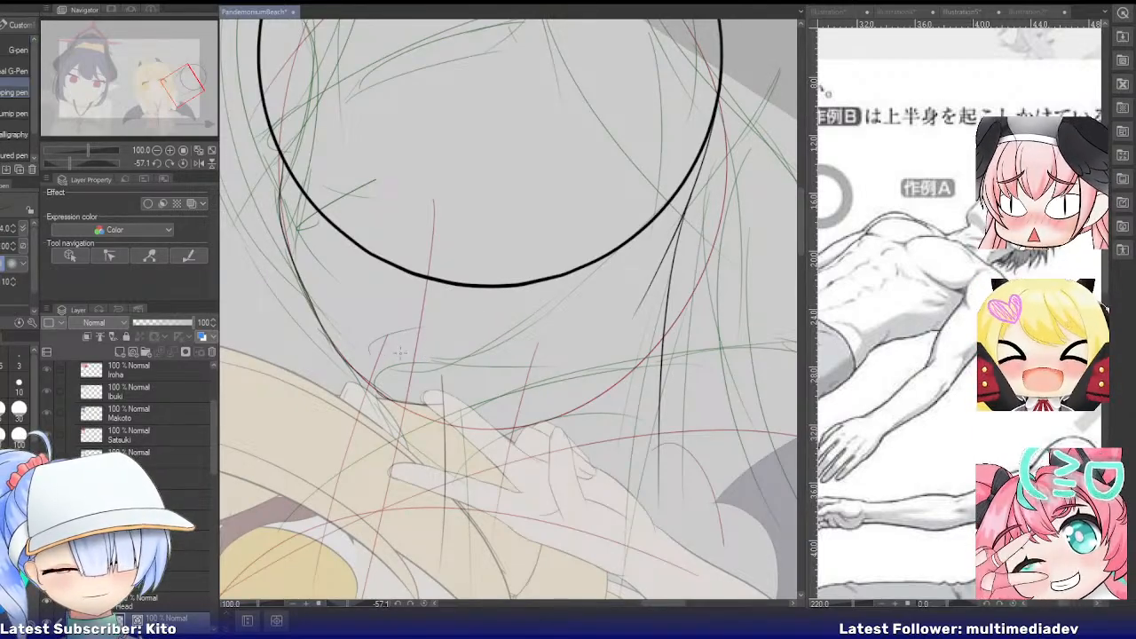
drag(376, 363, 406, 346)
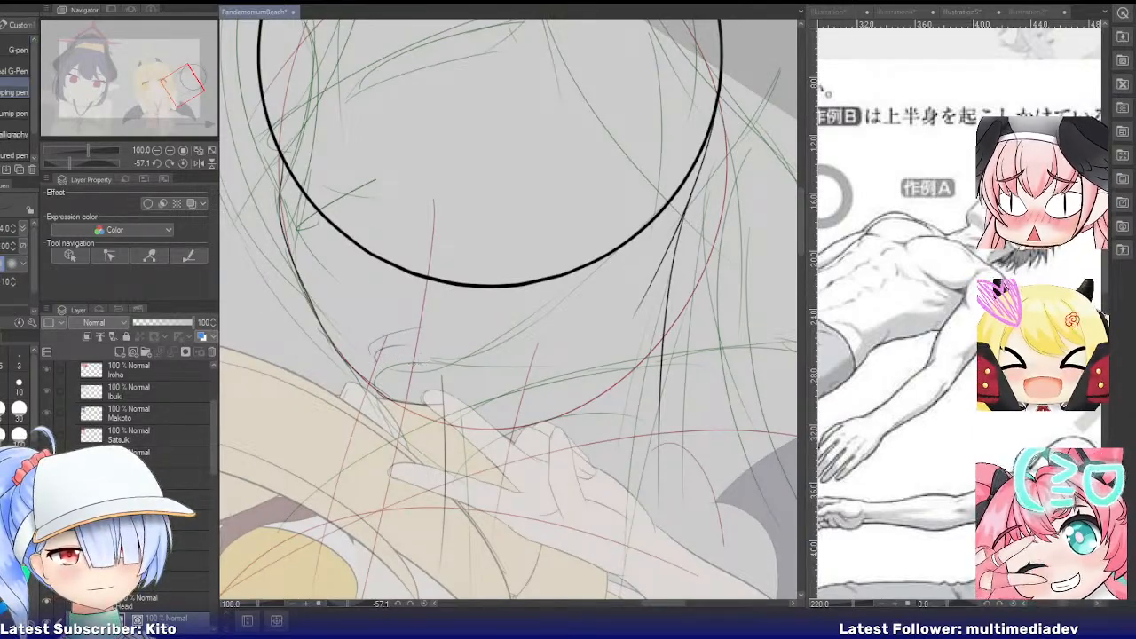
key(ctrl+z)
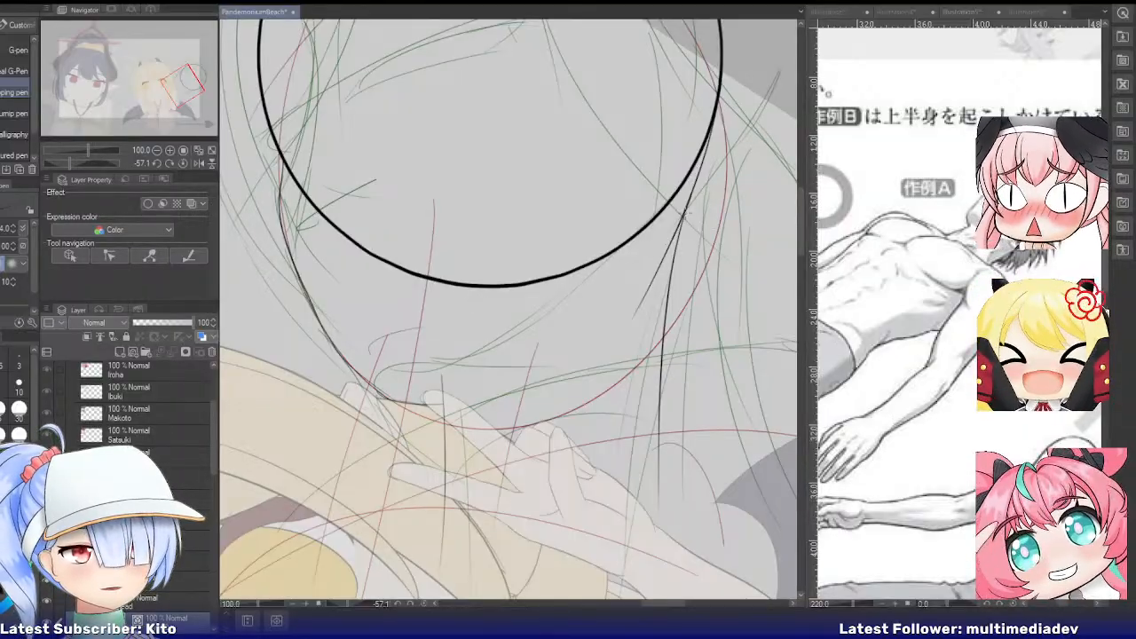
key(e)
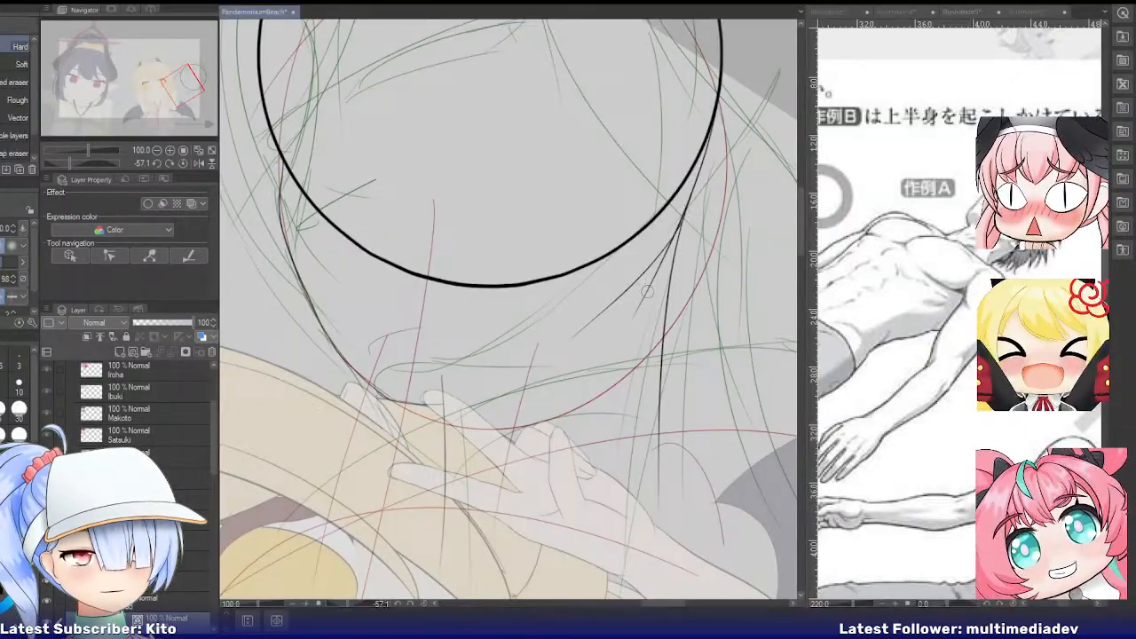
scroll(677, 231, up, 5)
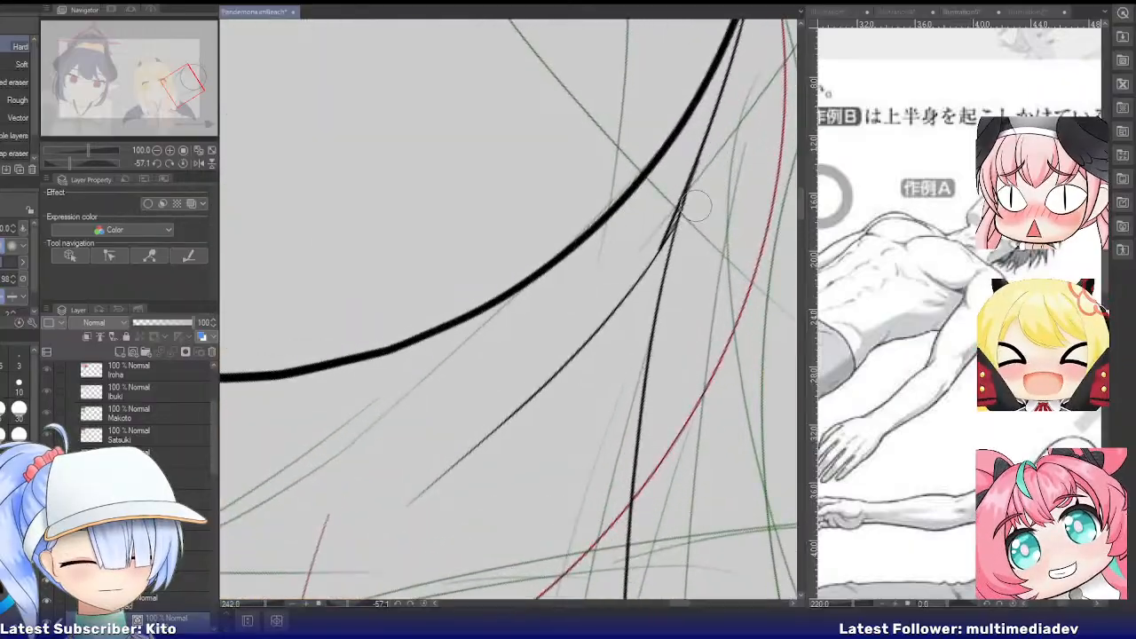
drag(637, 212, 649, 227)
key(ctrl+z)
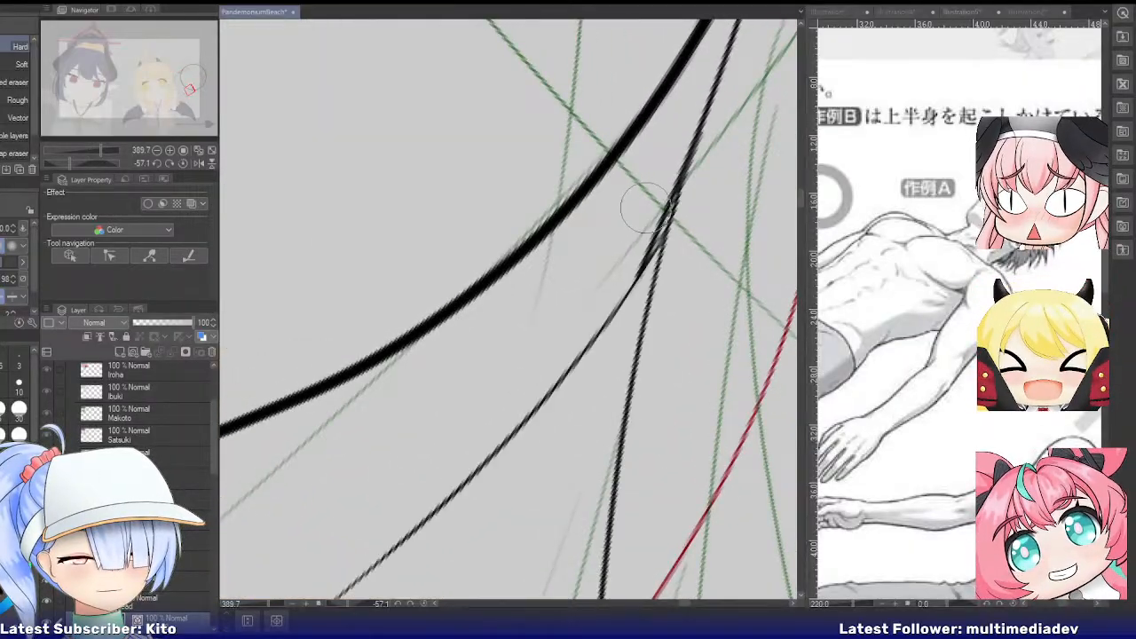
click(641, 218)
scroll(638, 264, down, 8)
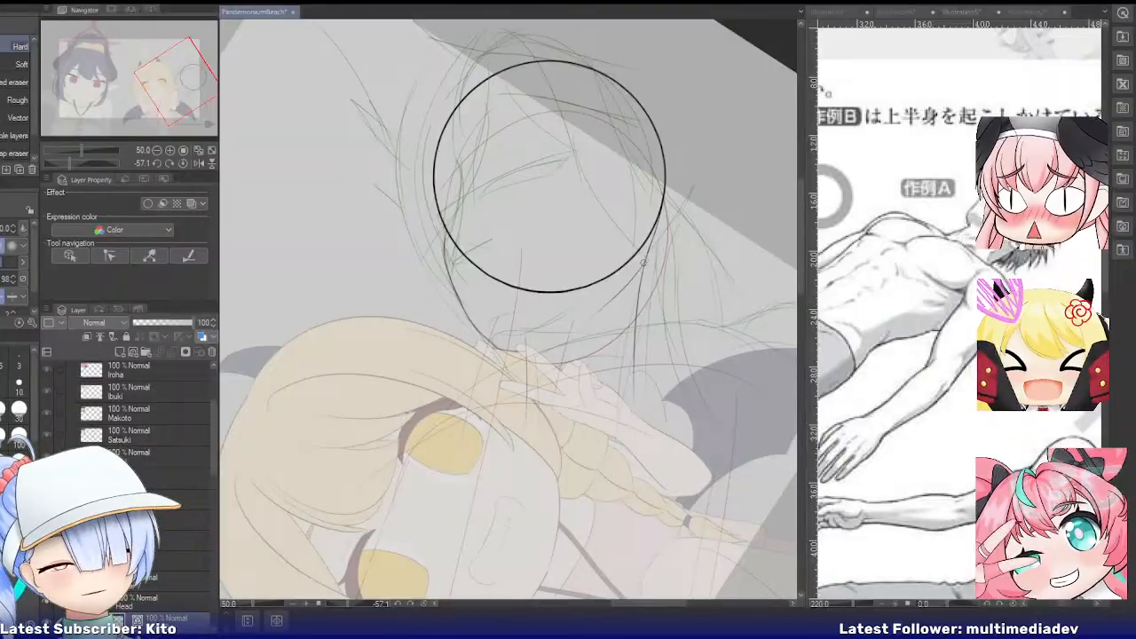
scroll(642, 258, down, 2)
scroll(659, 243, up, 2)
scroll(173, 487, down, 2)
scroll(173, 486, down, 3)
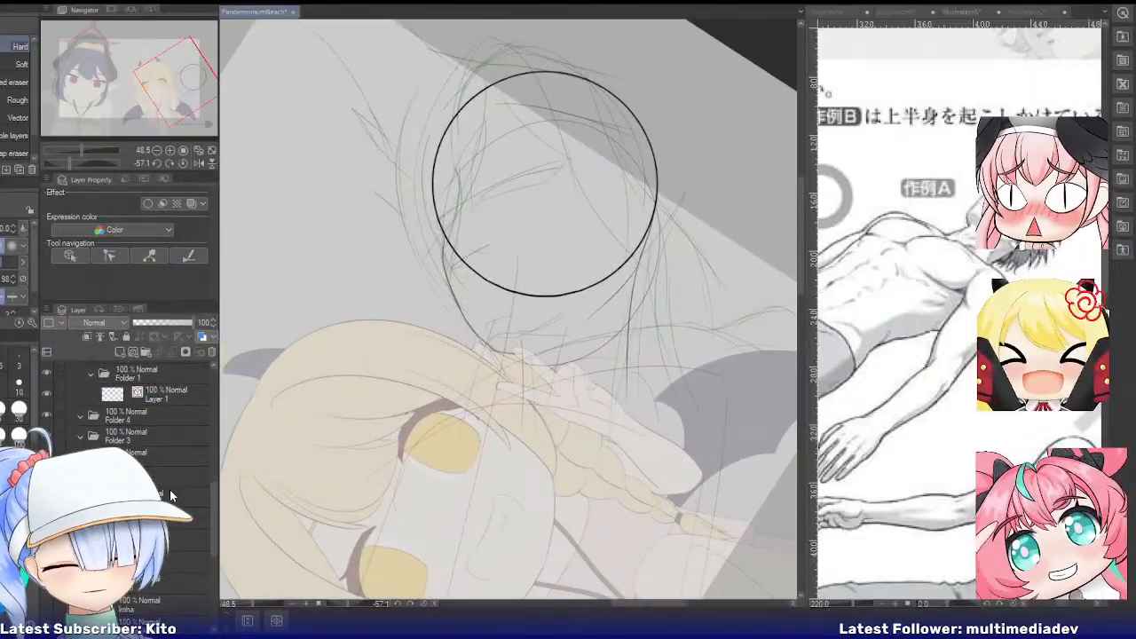
click(173, 487)
scroll(419, 586, down, 3)
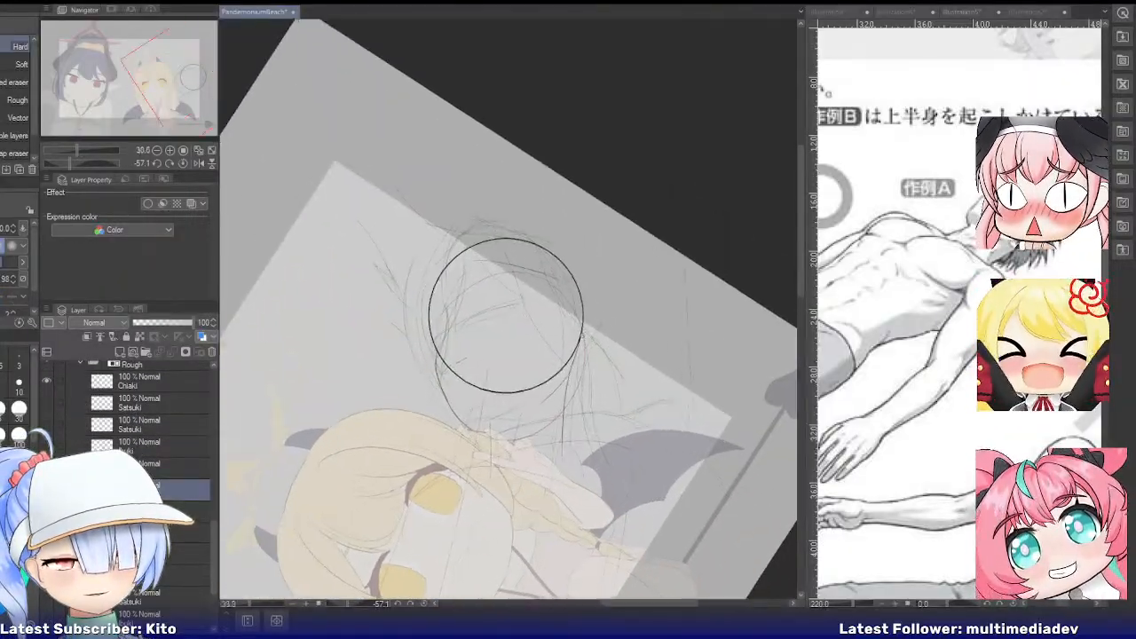
scroll(579, 316, up, 4)
key(p)
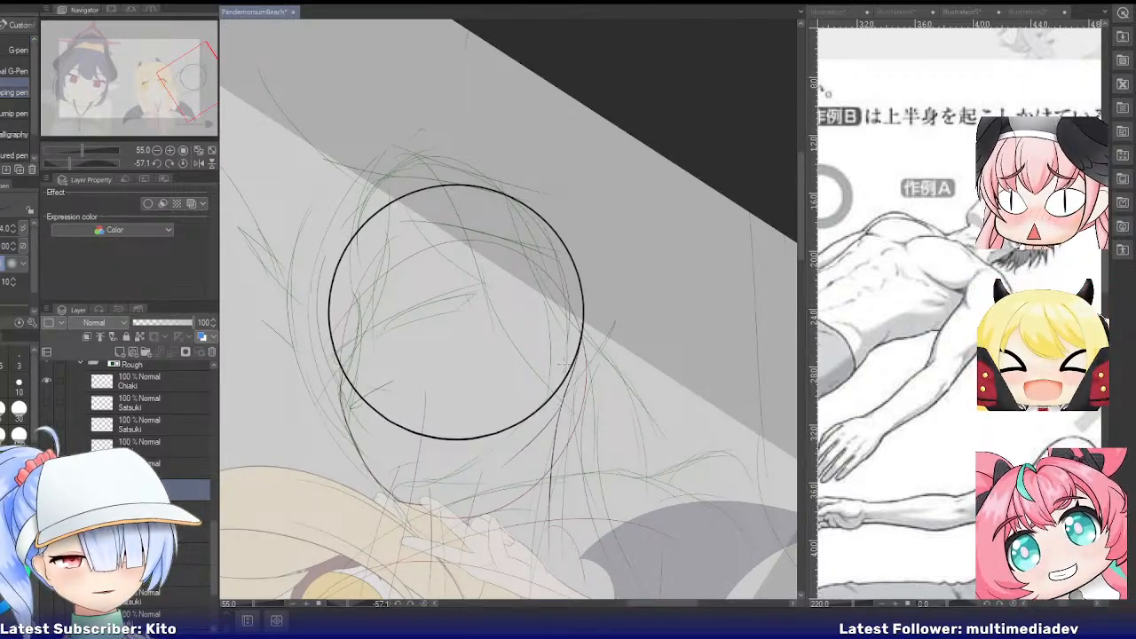
Bring Makoto's white-haired swimsuit reference illustration back beside the PandemoniumBeach canvas
click(823, 13)
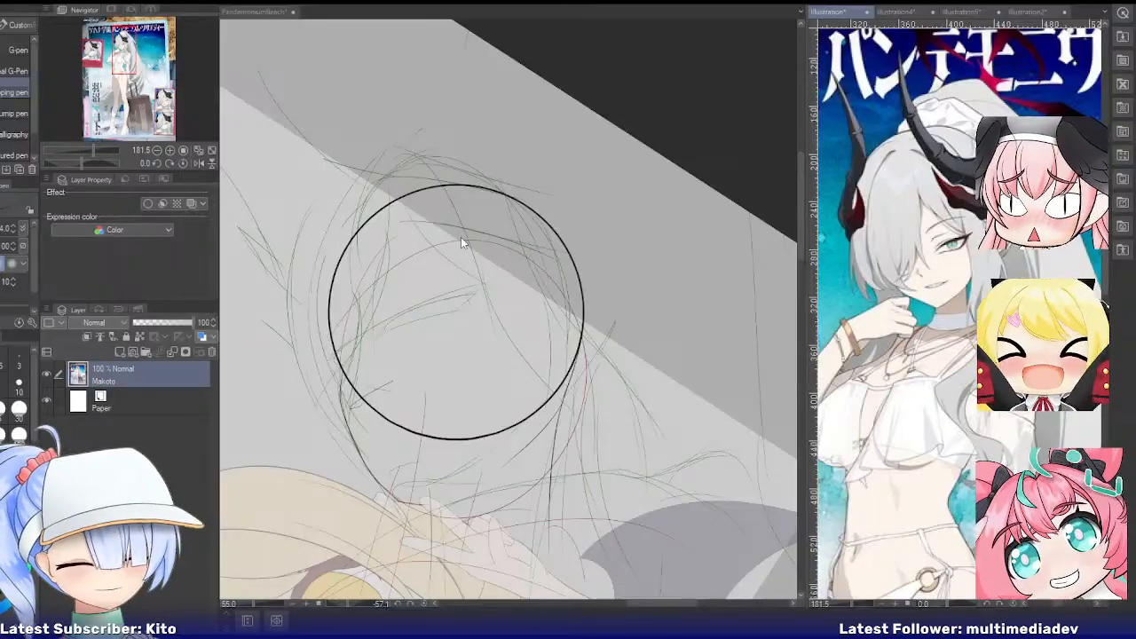
click(253, 11)
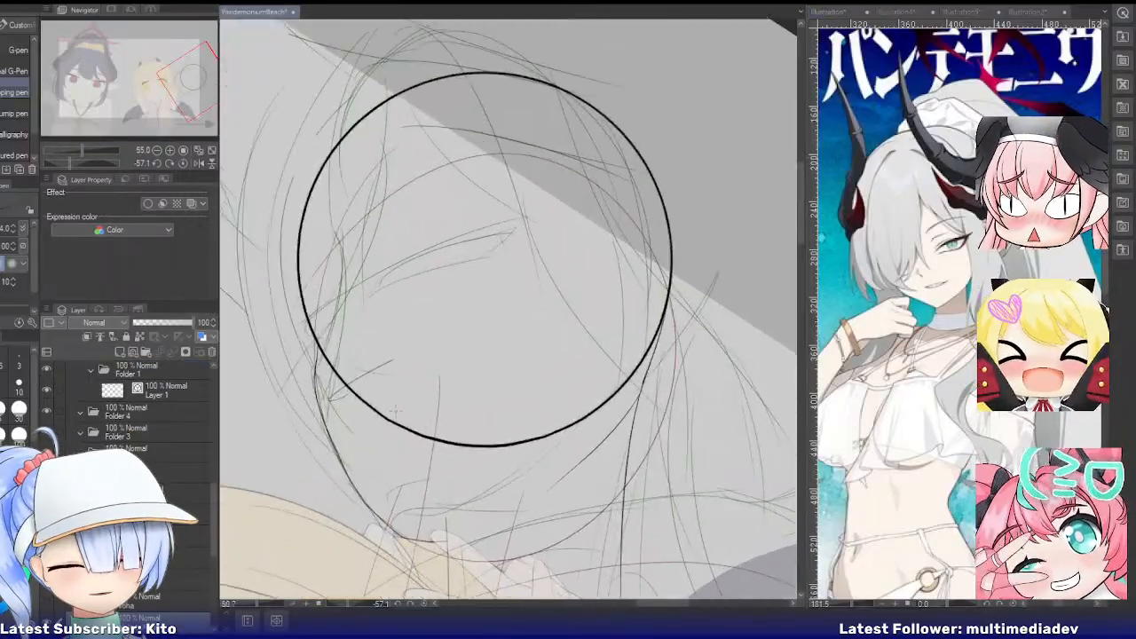
Select Layer 2 in Makoto's Head folder and ready the pen where the circle meets the face contour
key(e)
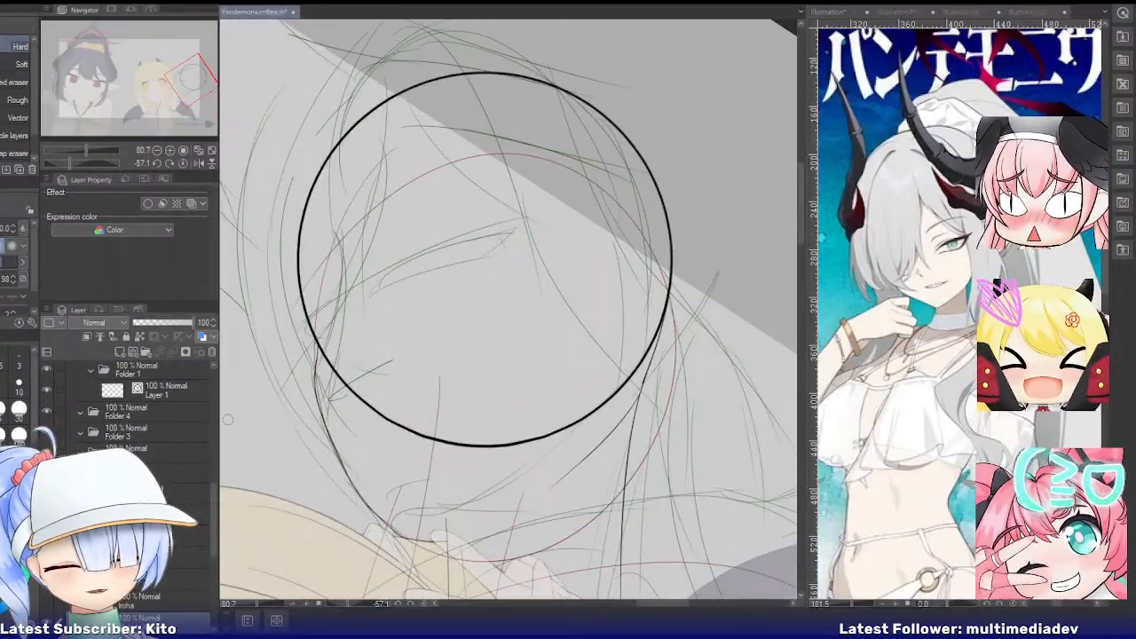
scroll(149, 471, up, 3)
click(156, 476)
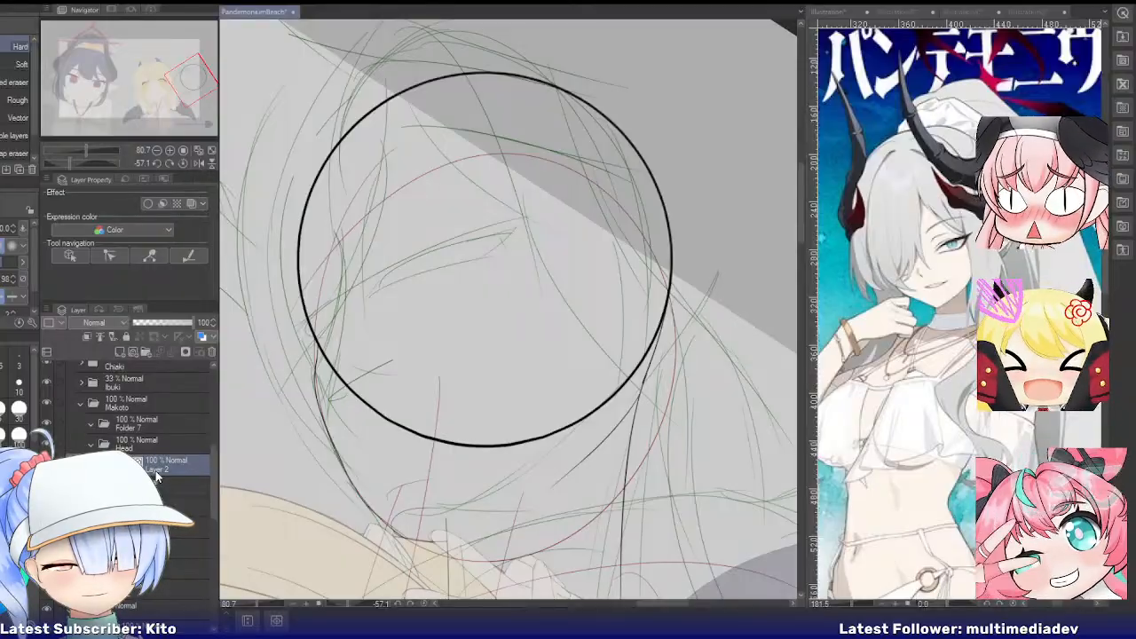
drag(440, 411, 446, 456)
key(ctrl+z)
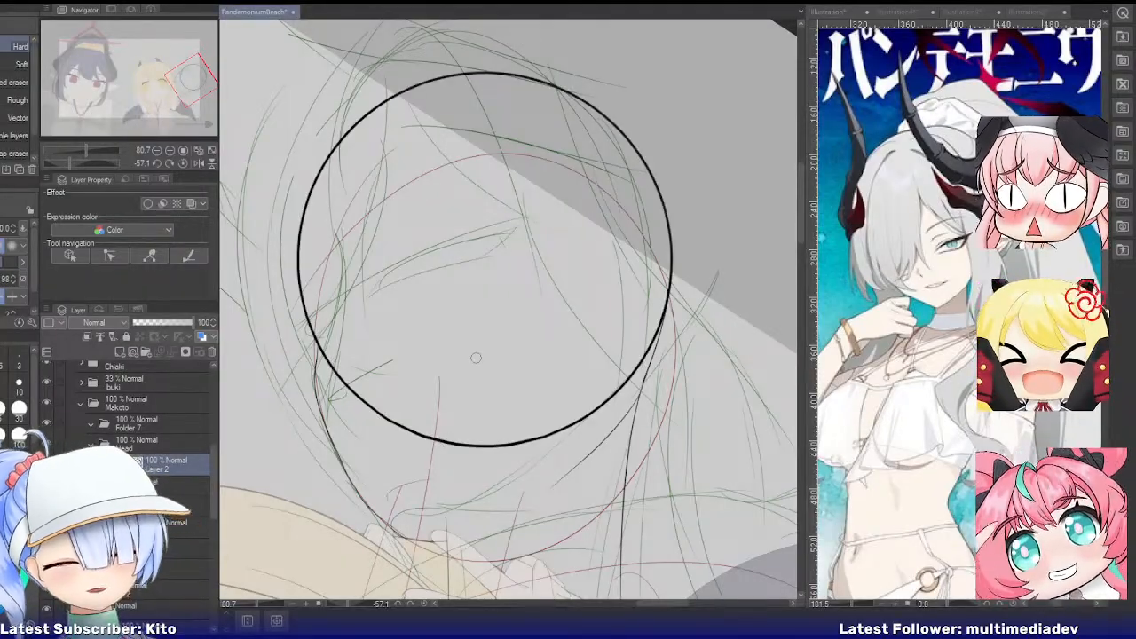
scroll(316, 342, up, 6)
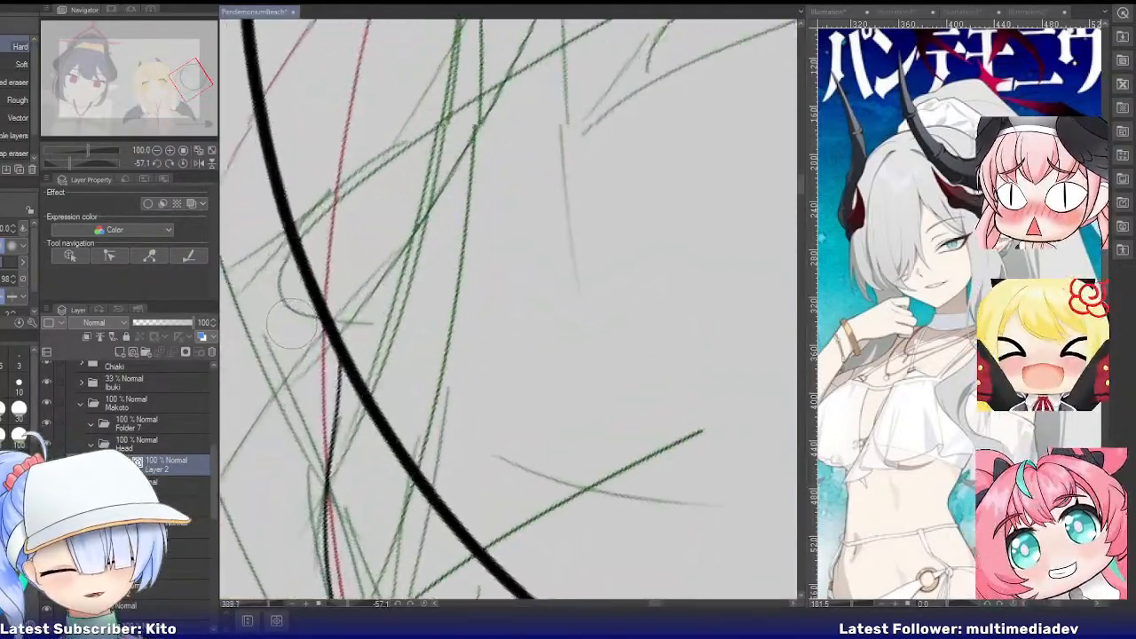
key(p)
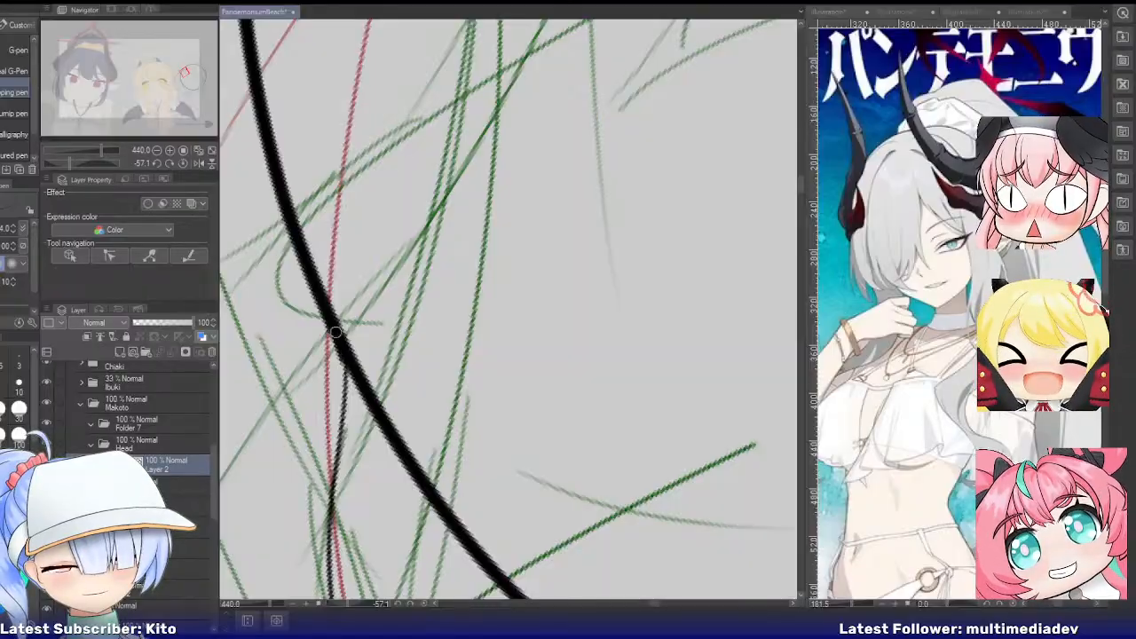
Erase the lower arc of the head circle between the two points where it meets the face contour, and name the layer HeadShape
key(e)
scroll(414, 355, down, 8)
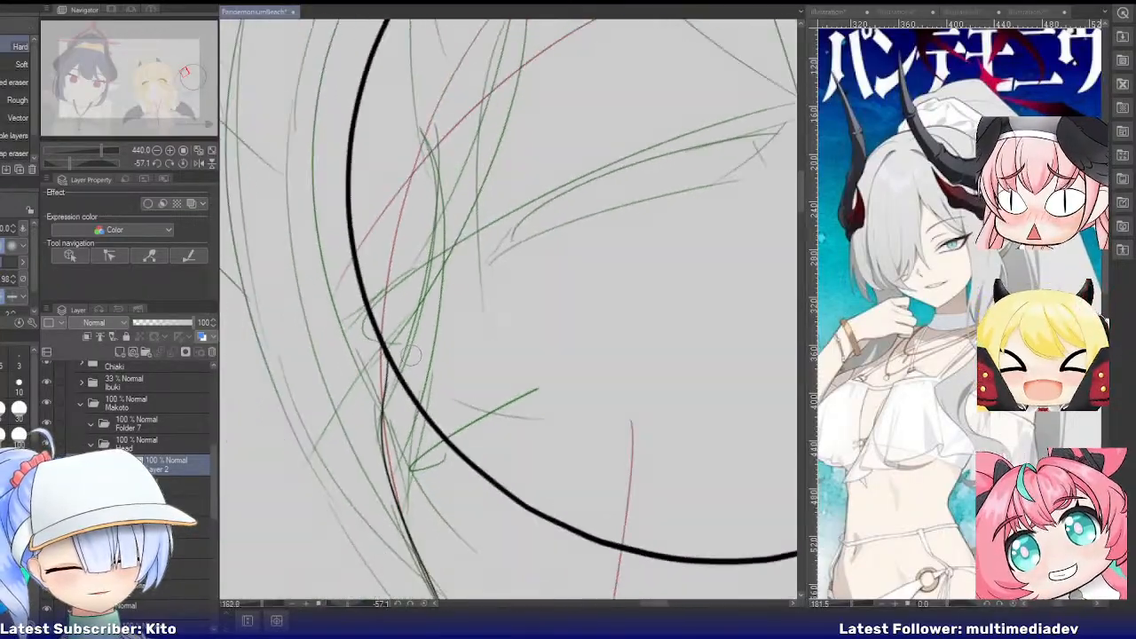
scroll(702, 344, up, 9)
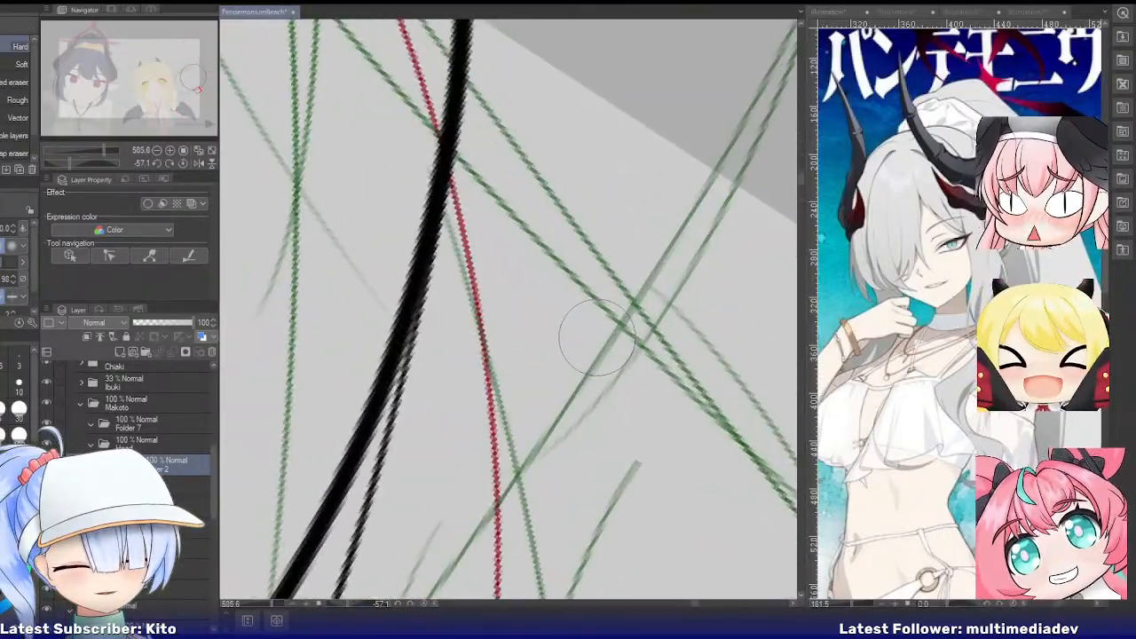
key(p)
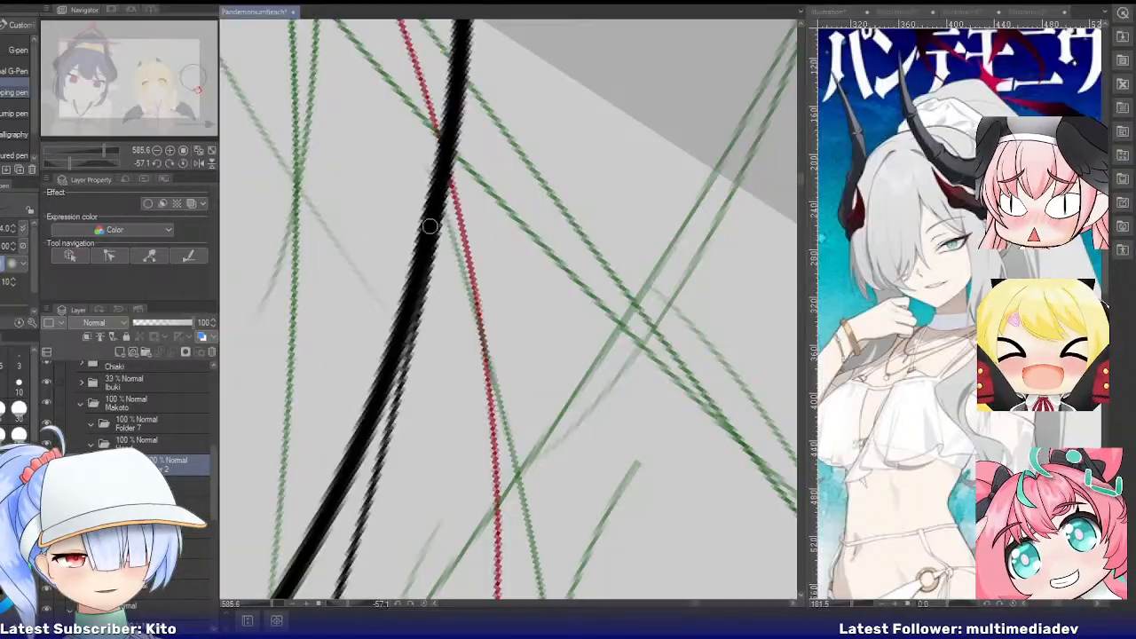
key(e)
click(364, 393)
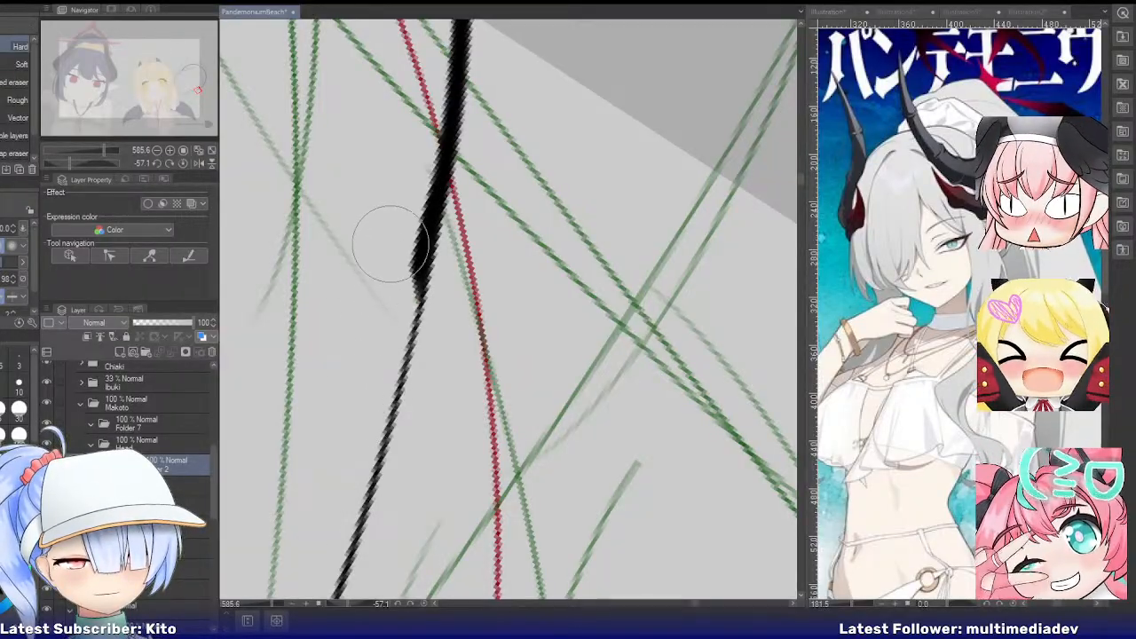
scroll(399, 278, down, 2)
scroll(399, 277, down, 8)
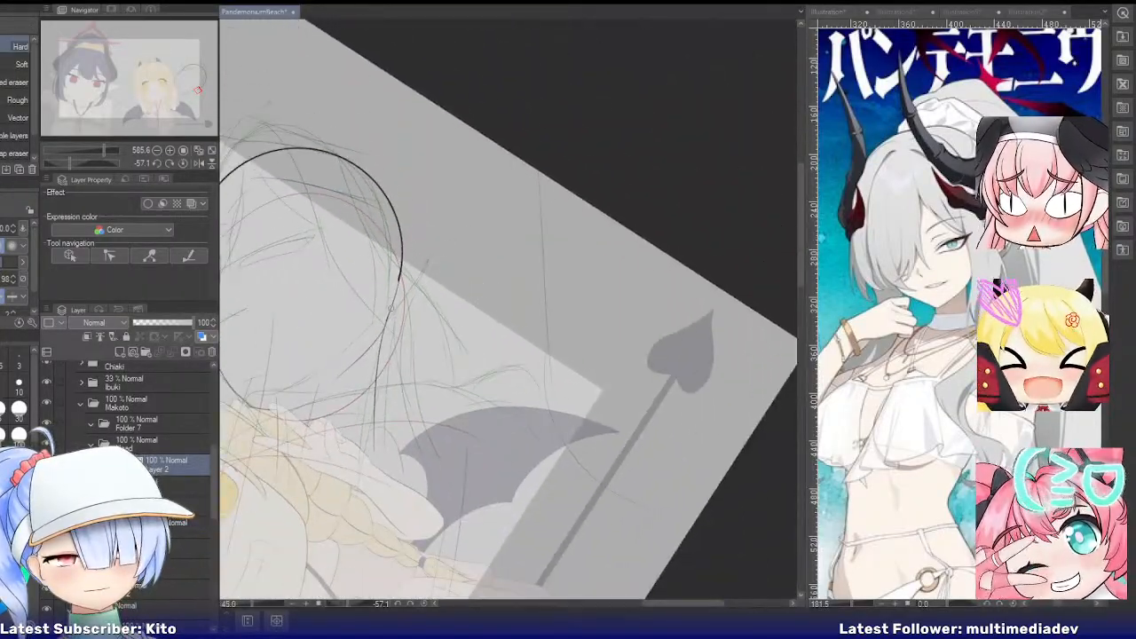
mouse_move(182, 111)
mouse_down()
mouse_move(161, 105)
mouse_move(177, 98)
mouse_up()
scroll(362, 258, up, 4)
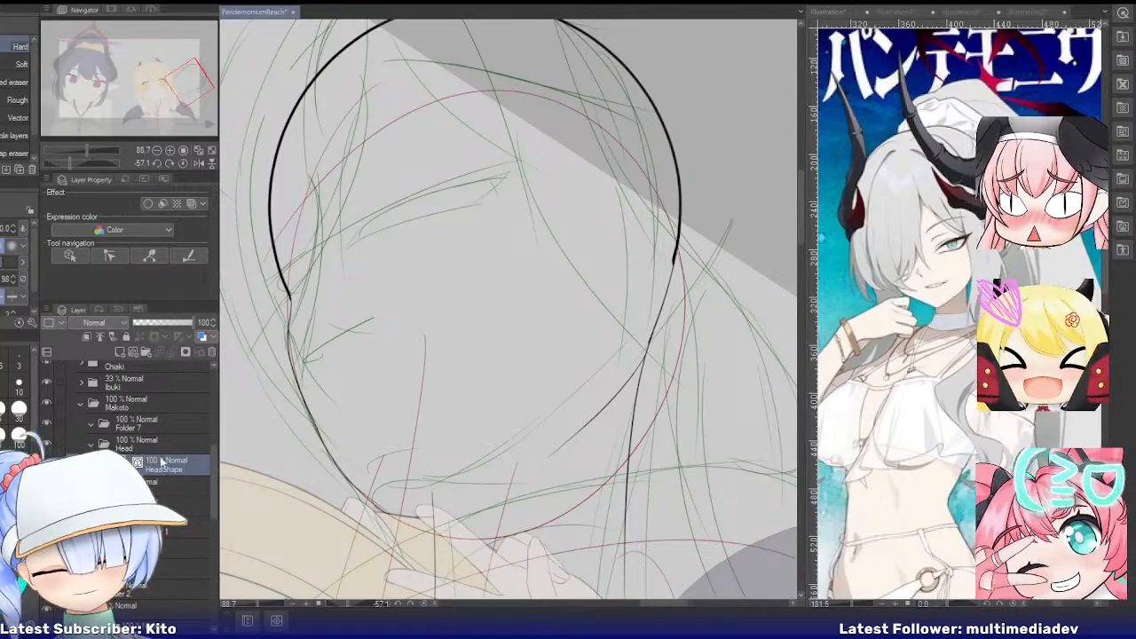
Add a vector layer above HeadShape and ink the nose bridge line from the brow down to the face contour
click(133, 353)
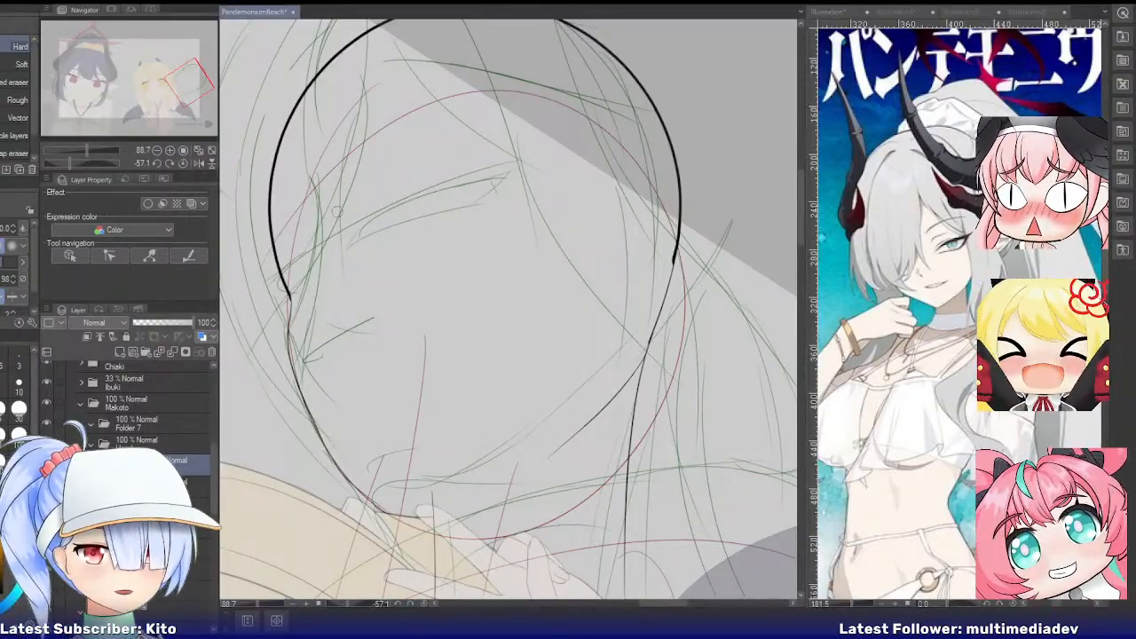
key(p)
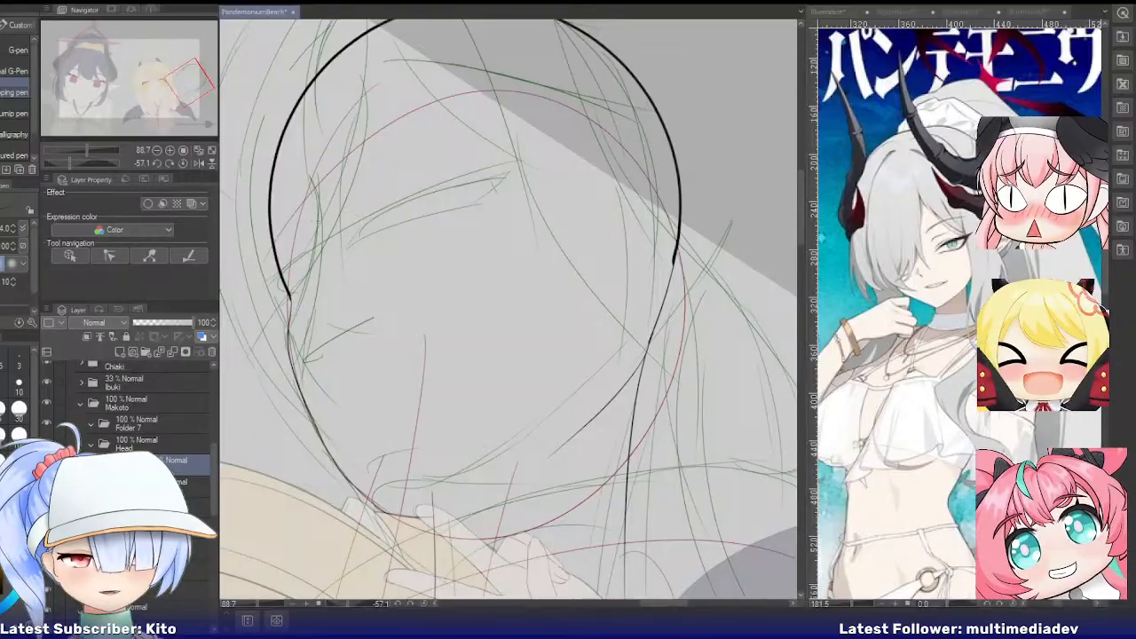
key(ctrl+z)
mouse_move(325, 204)
mouse_down()
mouse_move(284, 309)
mouse_move(297, 364)
mouse_up()
key(ctrl+z)
mouse_move(323, 197)
mouse_down()
mouse_move(283, 293)
mouse_move(297, 291)
mouse_move(289, 308)
mouse_up()
key(ctrl+z)
key(ctrl+z)
key(ctrl+z)
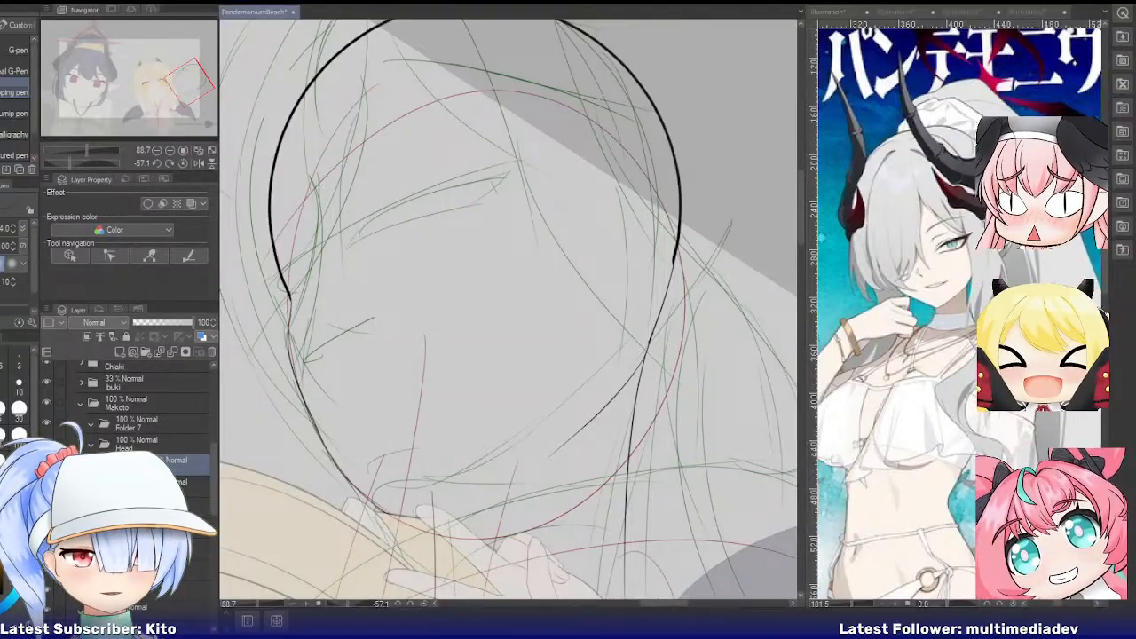
drag(327, 183, 286, 321)
key(ctrl+z)
drag(319, 180, 289, 310)
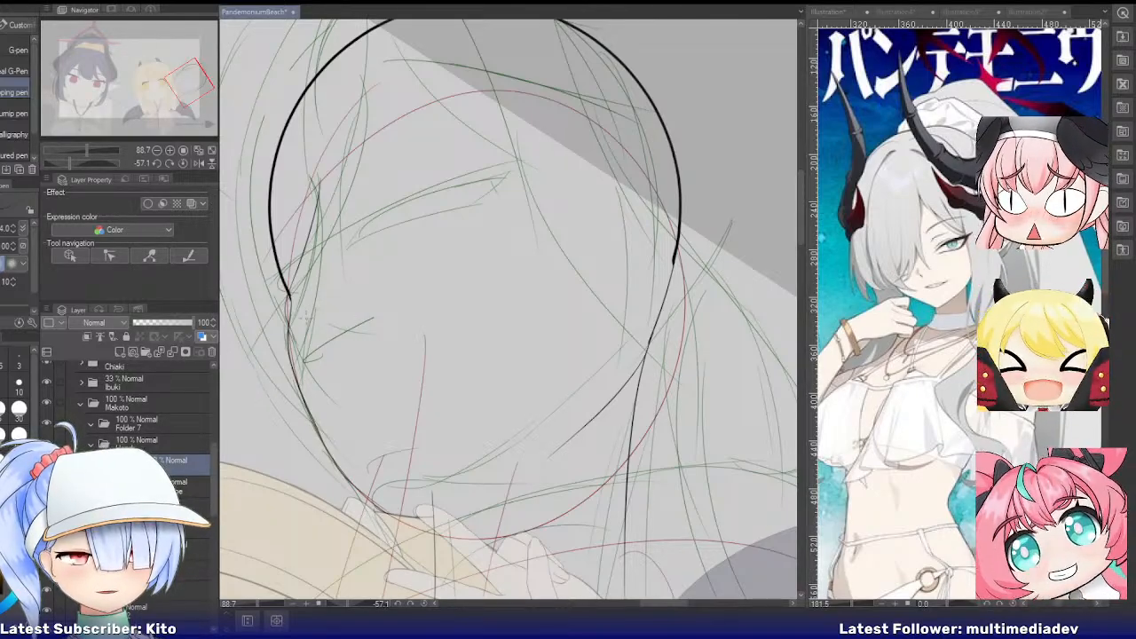
Ink a second, more curved stroke over the nose bridge line, retrying until it follows the green sketch
scroll(323, 295, down, 1)
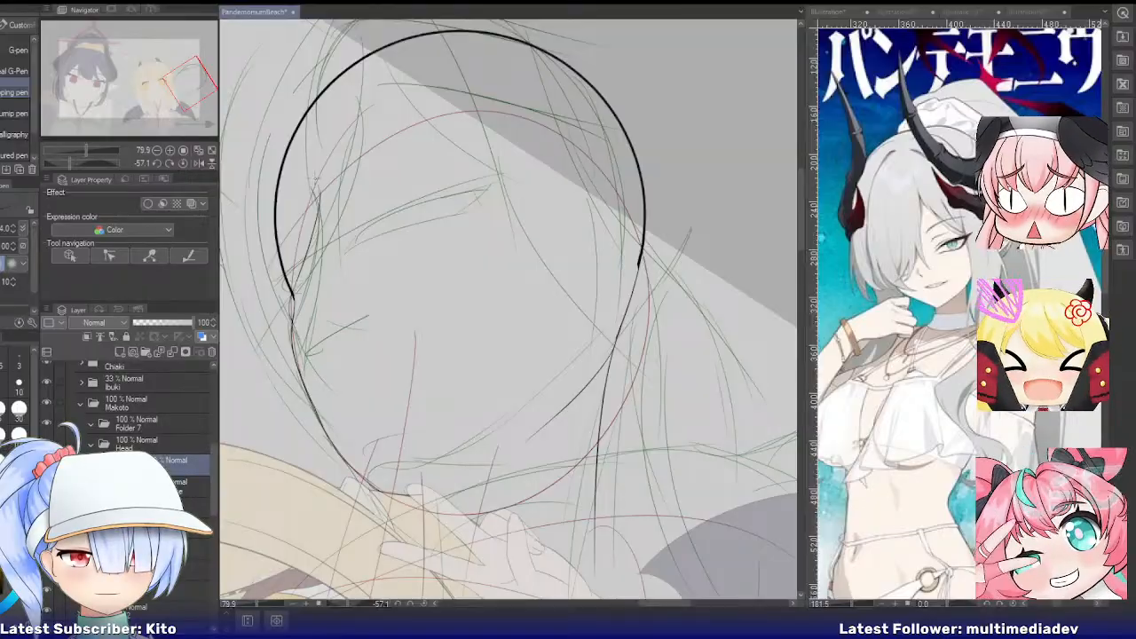
drag(317, 185, 300, 268)
key(ctrl+z)
drag(320, 186, 300, 269)
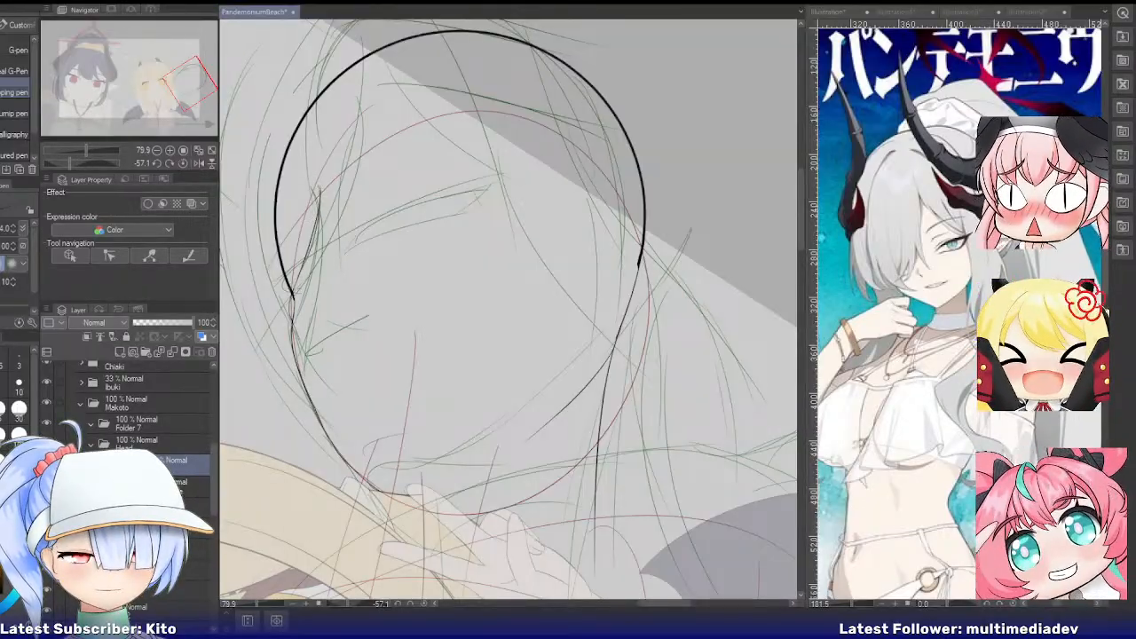
key(ctrl+z)
drag(319, 187, 295, 295)
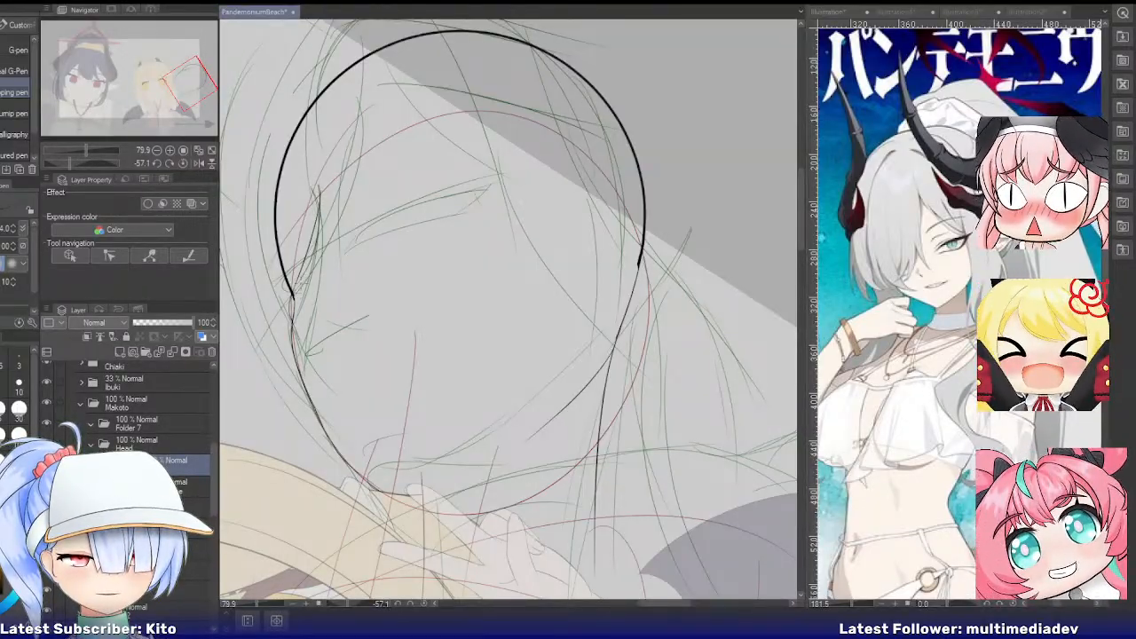
Tint the layer blue temporarily to erase the surplus nose stroke, and name the layer Nose
key(ctrl+b)
scroll(289, 289, up, 9)
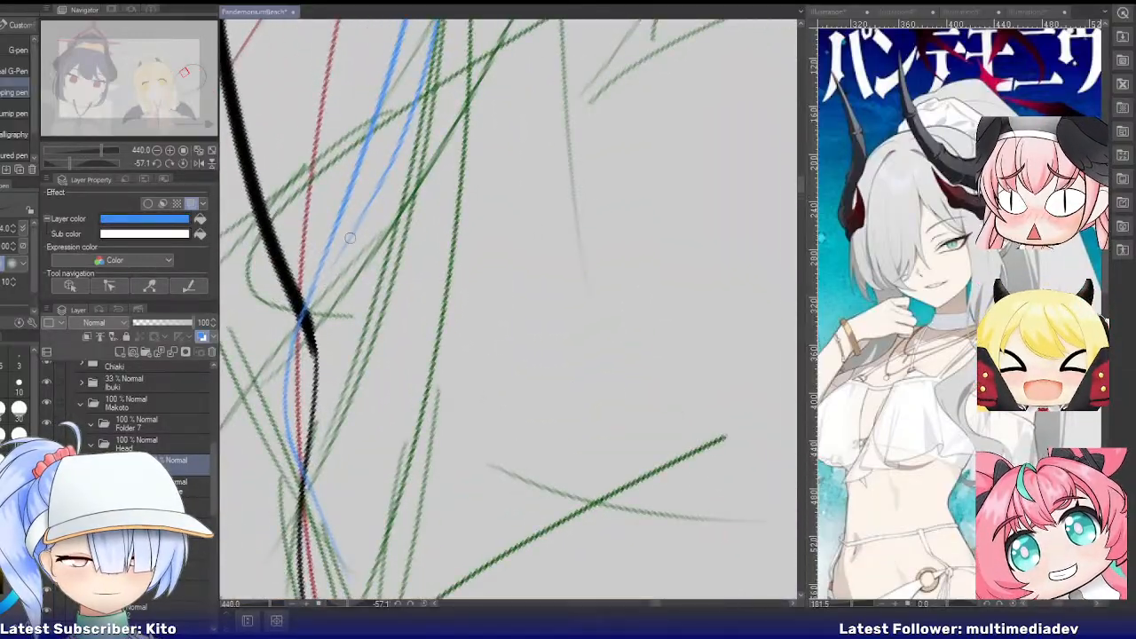
key(e)
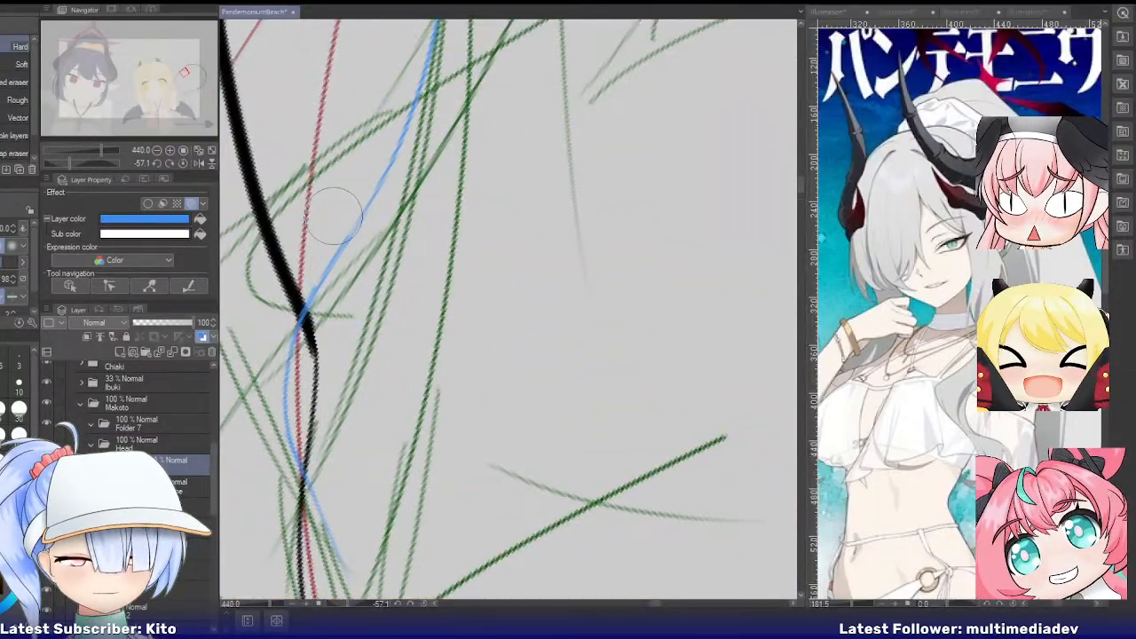
scroll(346, 188, down, 6)
key(ctrl+b)
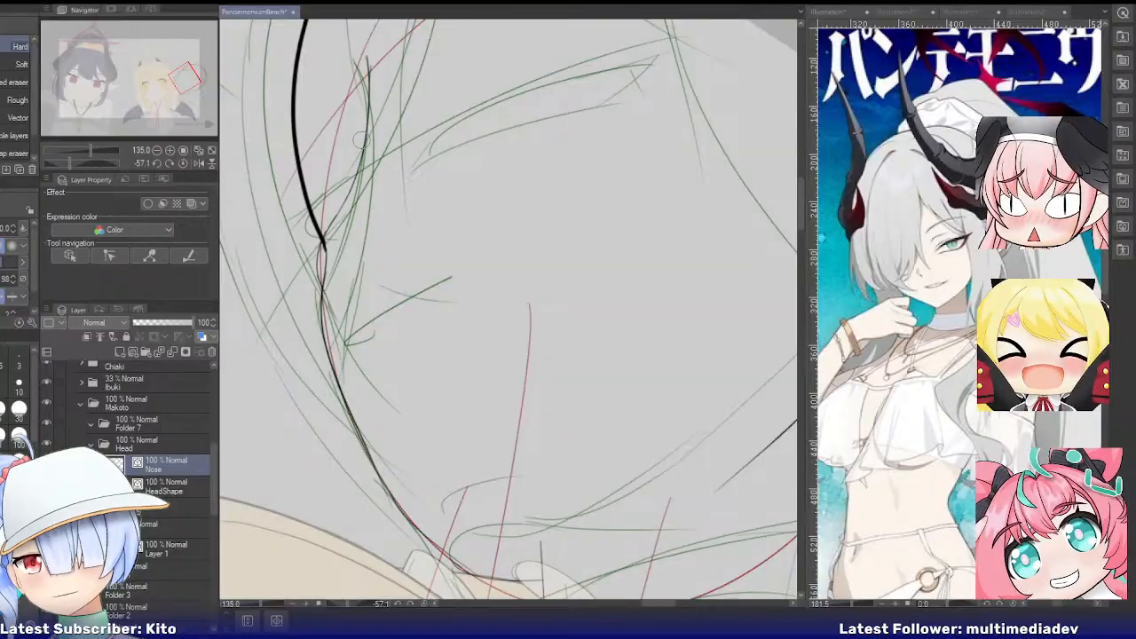
Rename Folder 7 as Hair and add a vector layer named RightSideOuter inside it
scroll(361, 141, down, 4)
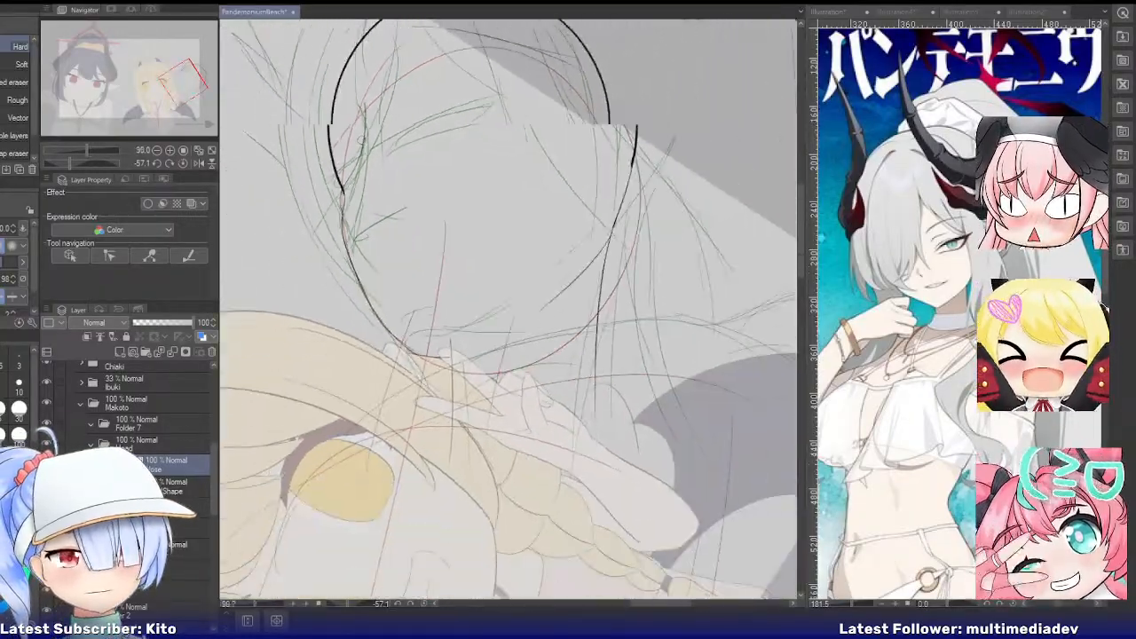
scroll(361, 140, up, 3)
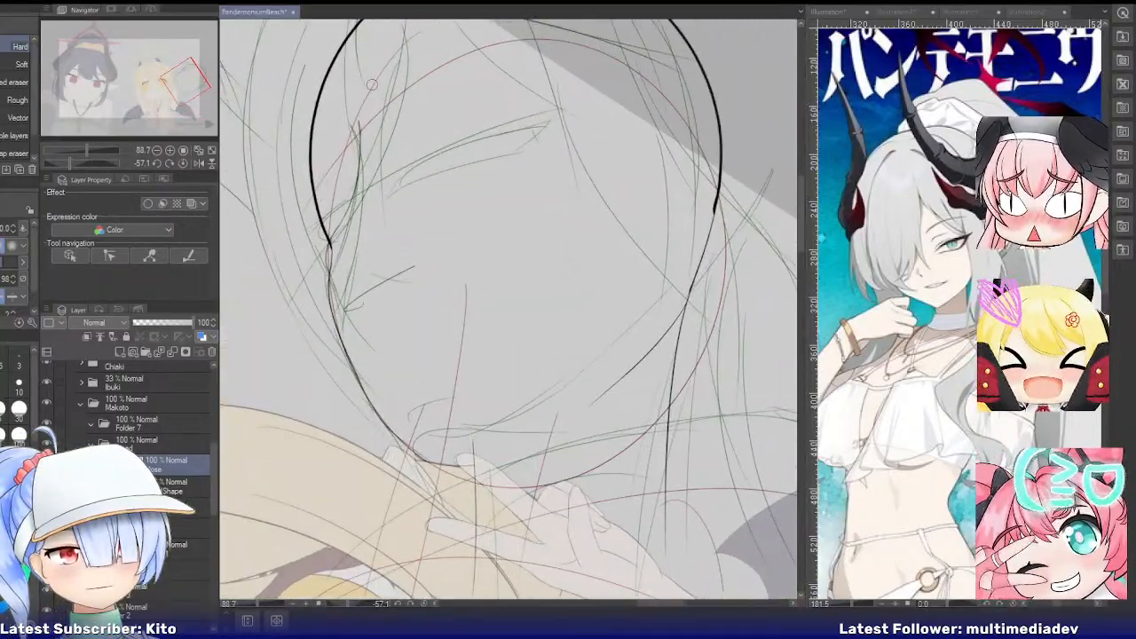
click(135, 426)
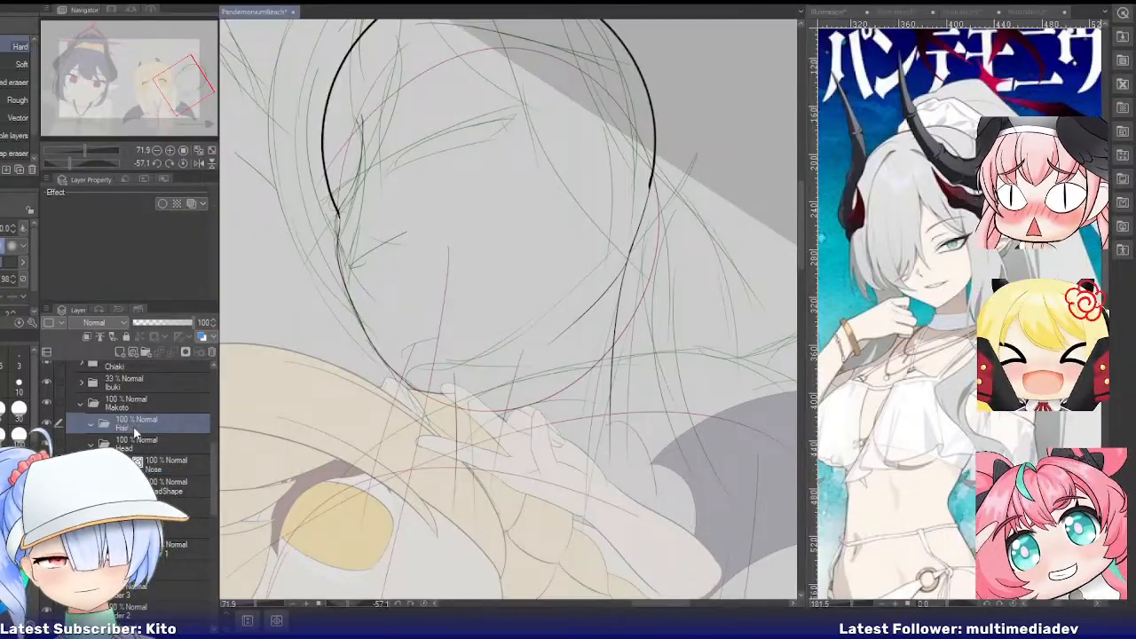
scroll(319, 424, down, 6)
scroll(389, 208, up, 4)
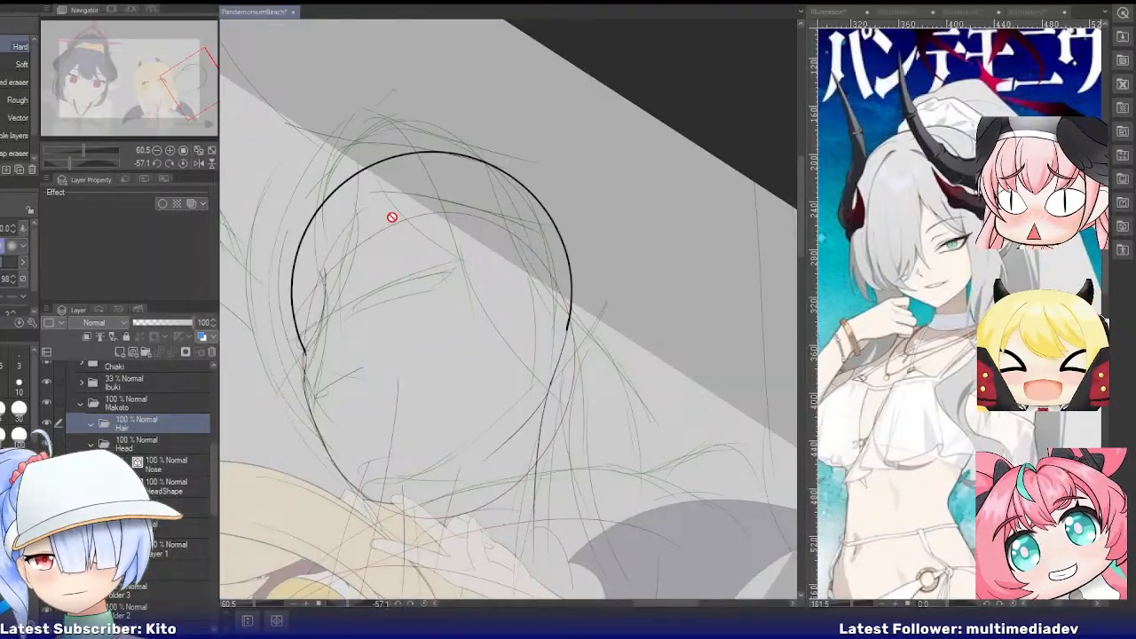
click(132, 352)
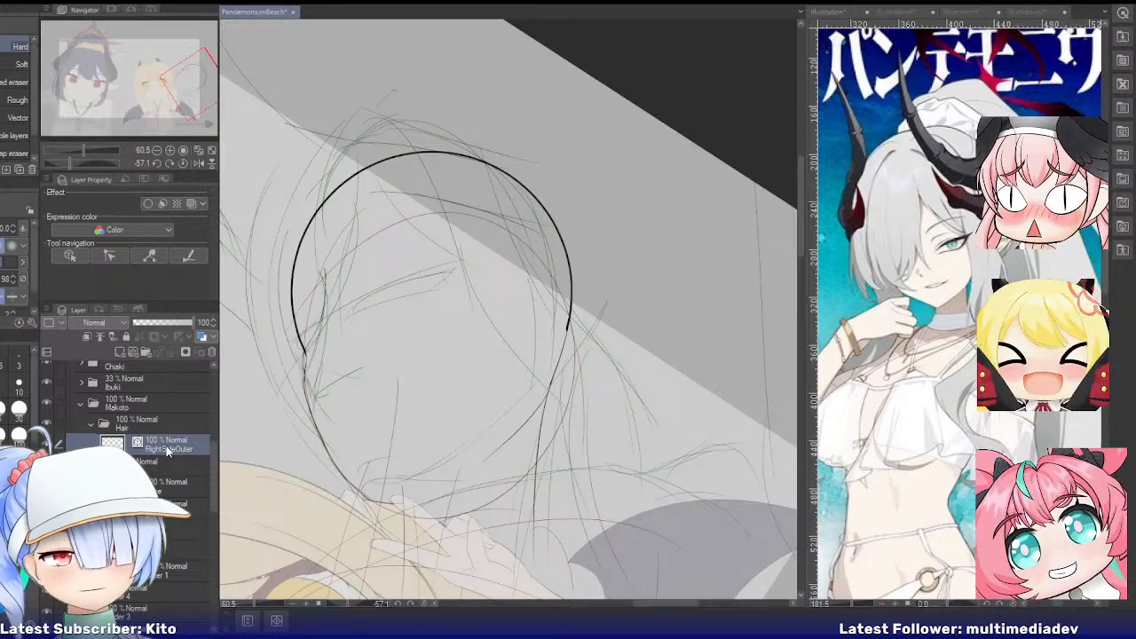
Ink the outer hair contour in one long curve from near the crown down beside the cheek, and adjust it with a free transform
scroll(389, 161, down, 7)
scroll(346, 158, up, 8)
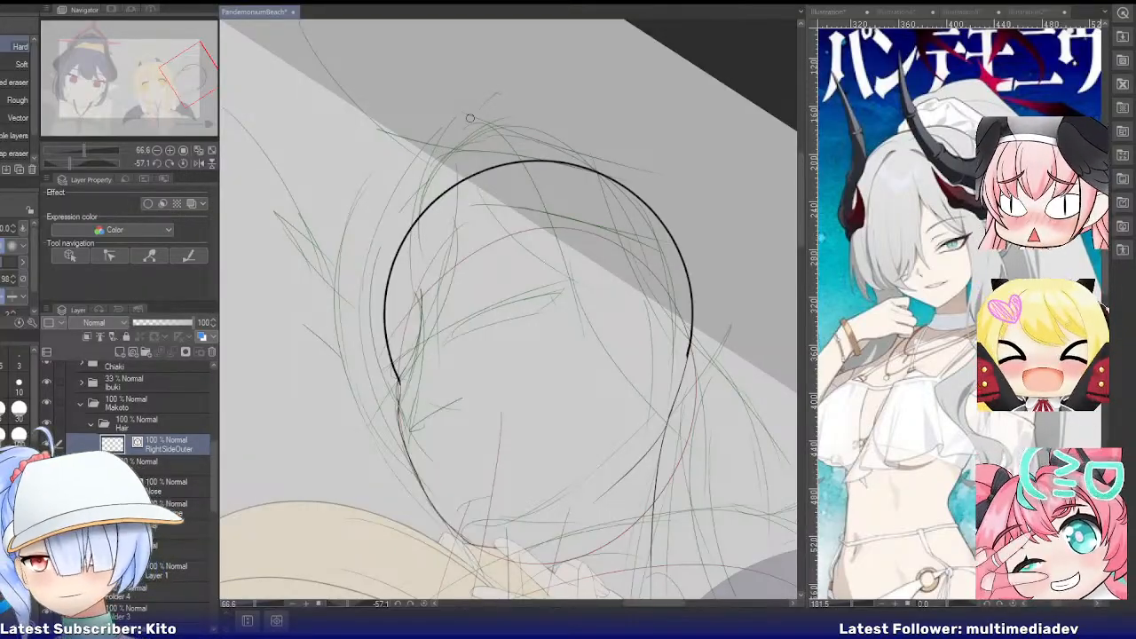
key(p)
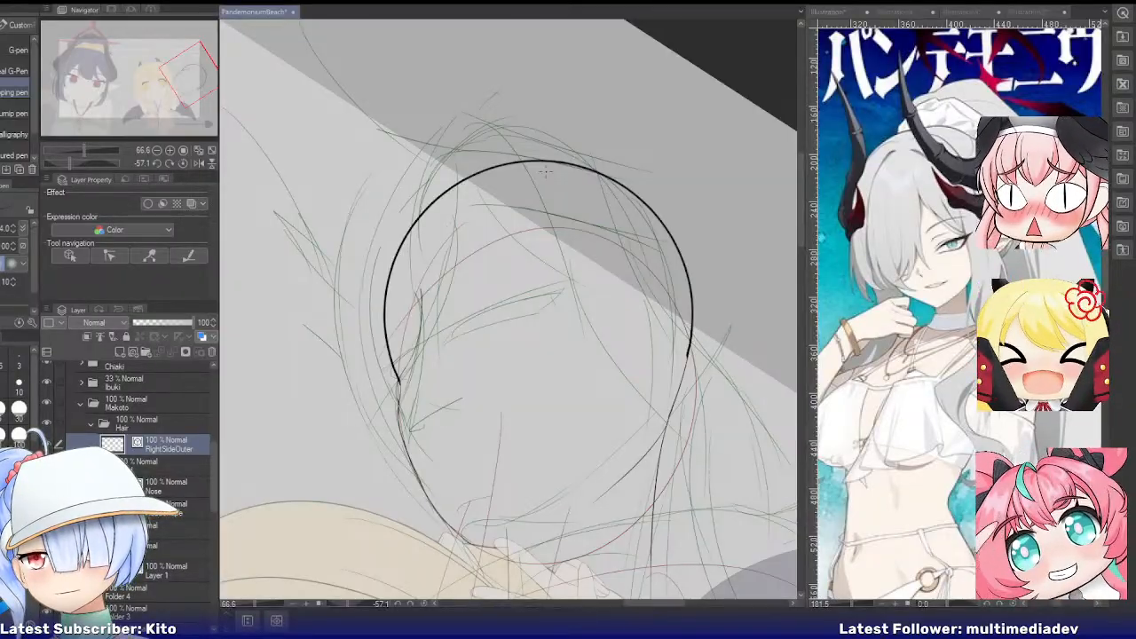
mouse_move(440, 148)
mouse_down()
mouse_move(366, 204)
mouse_move(362, 388)
mouse_up()
key(ctrl+z)
drag(454, 148, 368, 428)
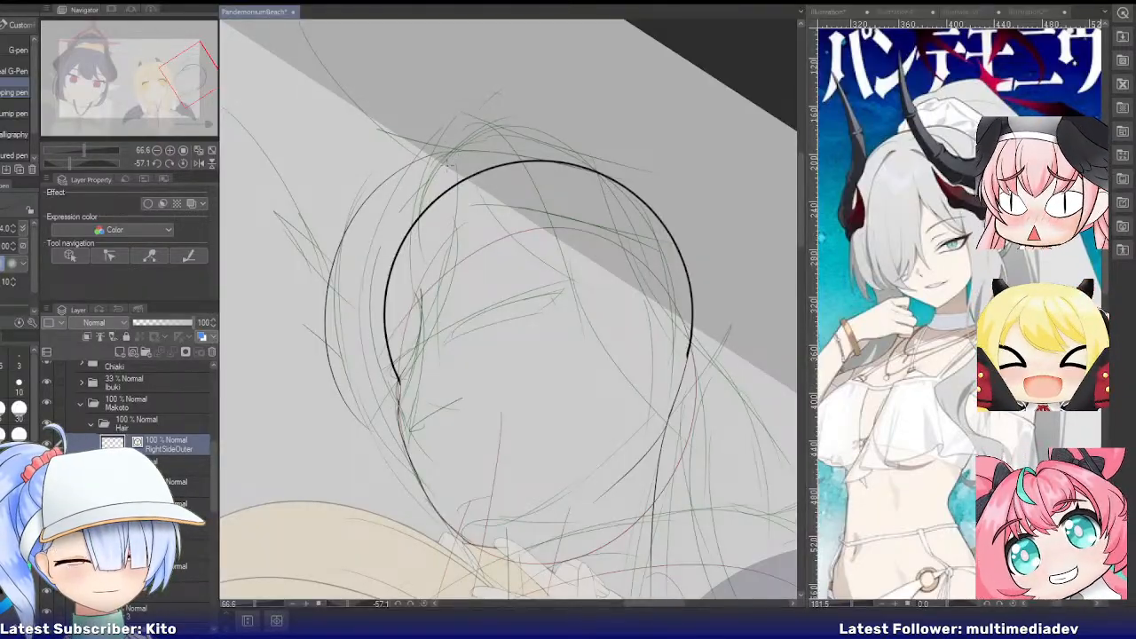
key(ctrl+t)
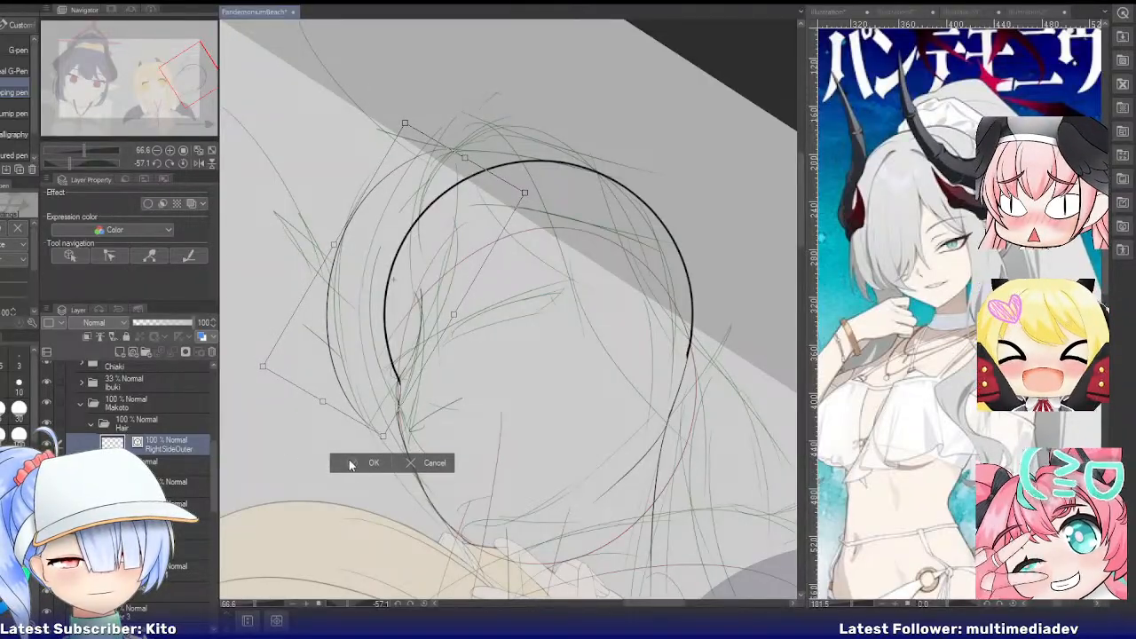
click(371, 463)
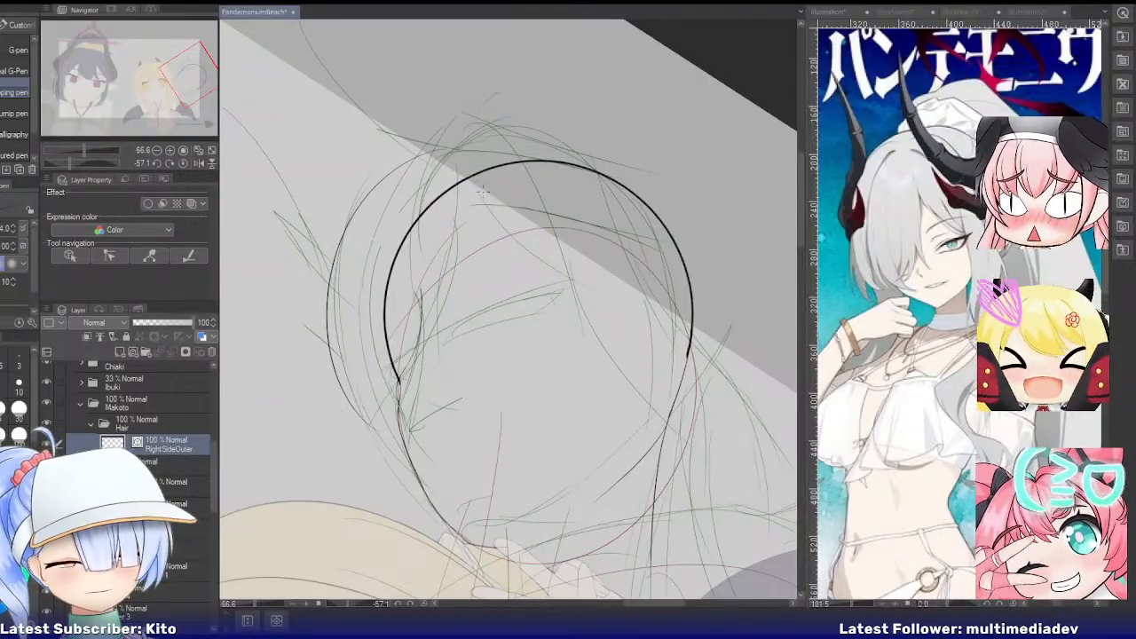
key(p)
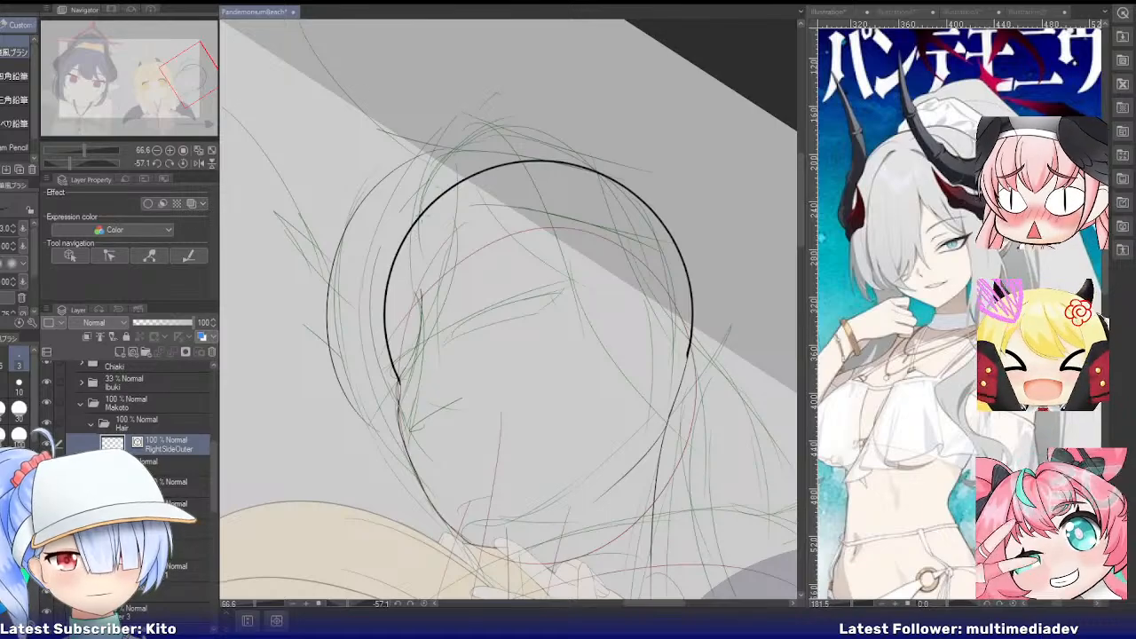
key(p)
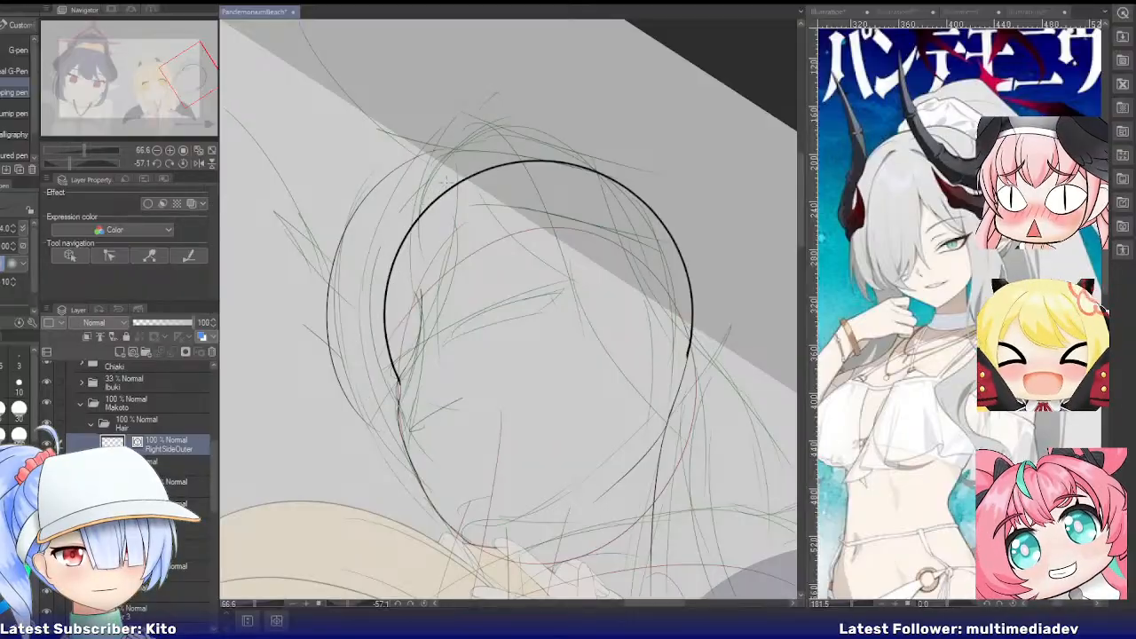
key(e)
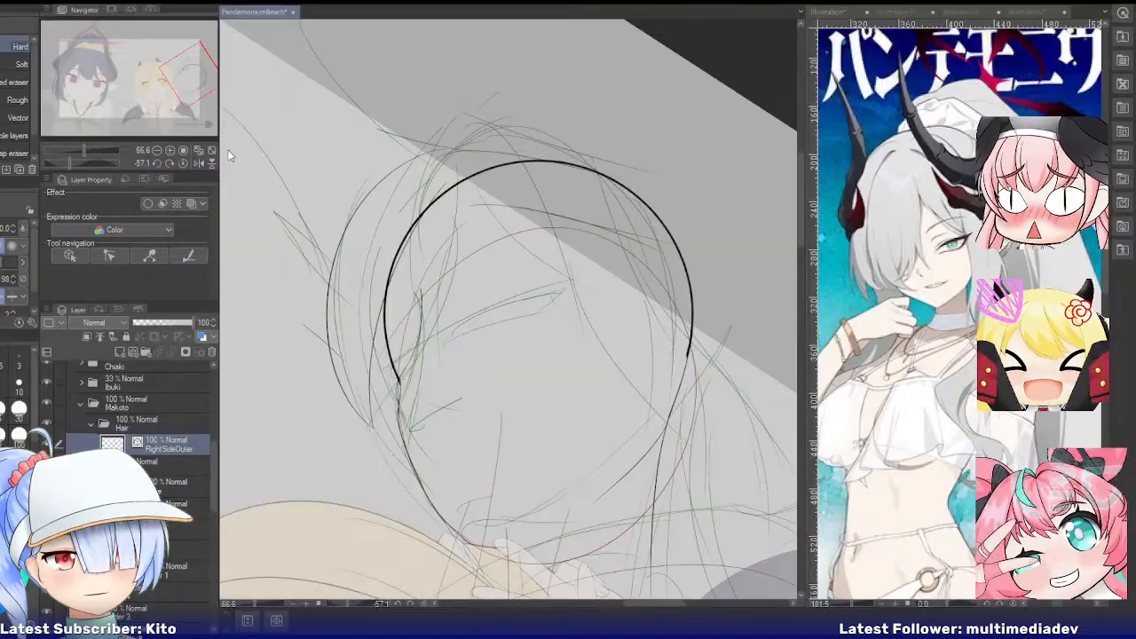
Group the RightSideOuter layer into a new folder named RightSide
key(ctrl+g)
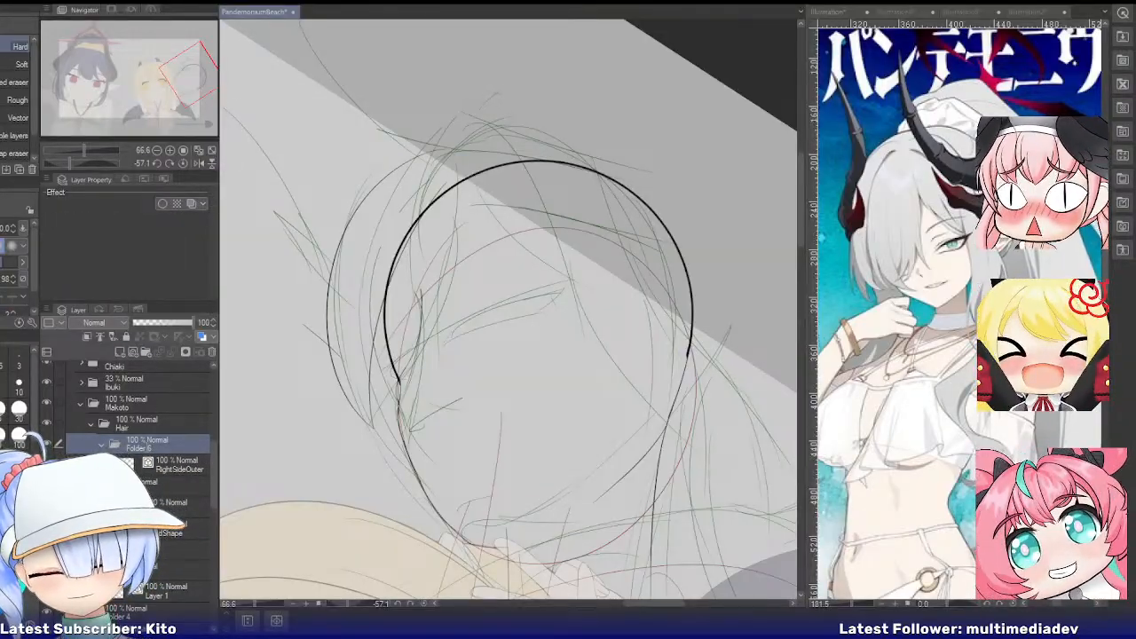
text(RightSide)
key(Return)
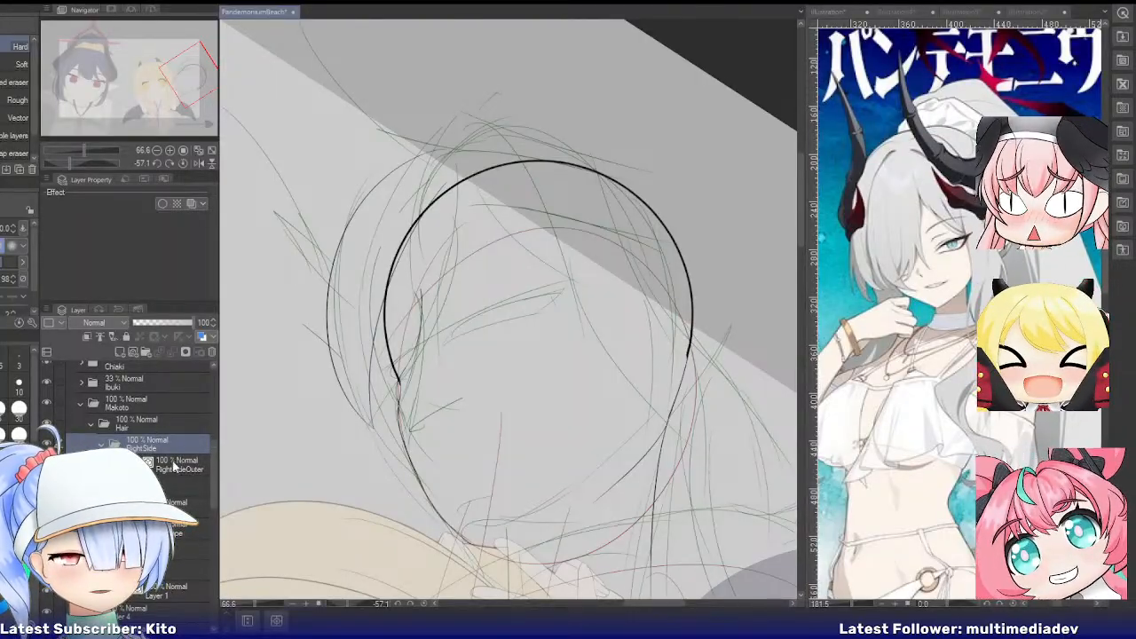
Add two new folders inside the Hair folder and place the collapsed RightSide folder between them
click(101, 443)
click(146, 352)
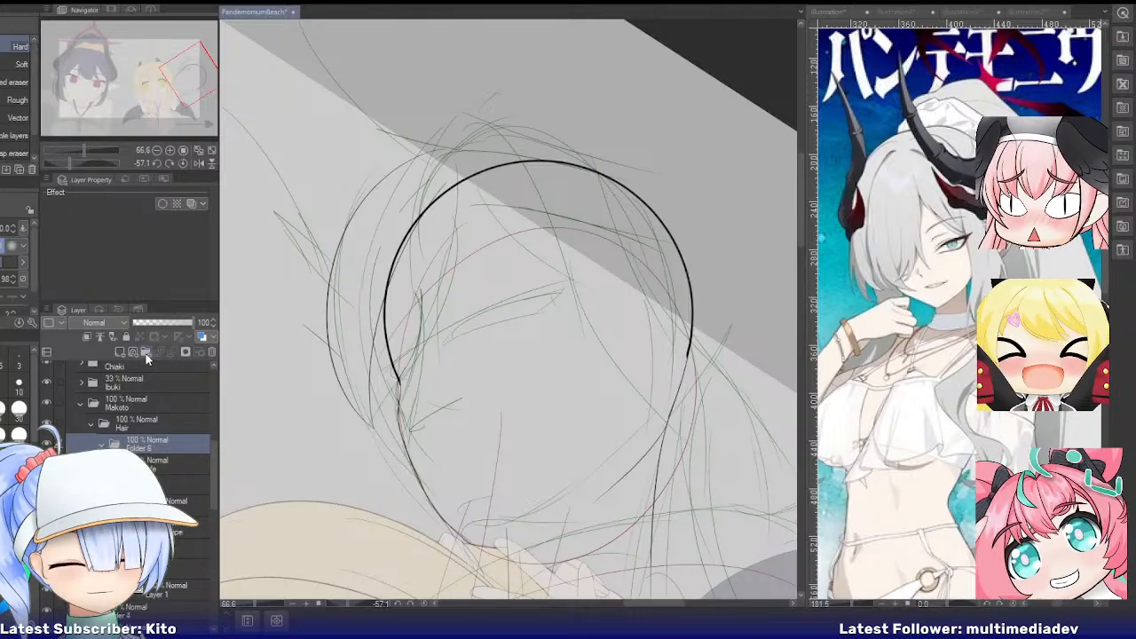
click(146, 352)
drag(159, 484, 156, 449)
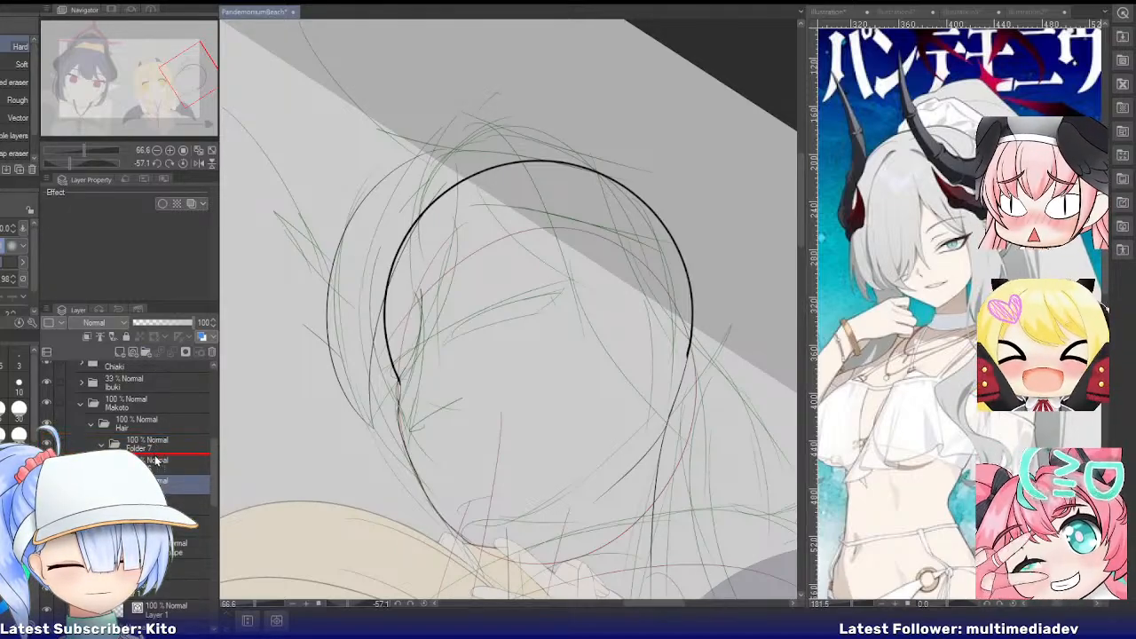
Rename the topmost new folder inside Hair as Front
click(153, 448)
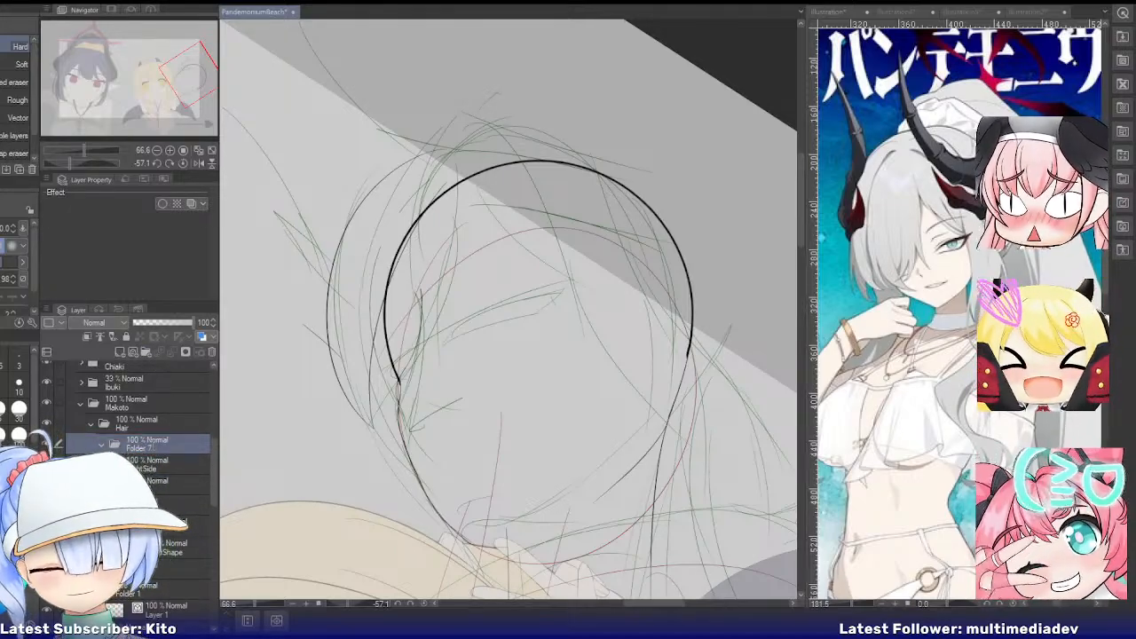
double_click(153, 447)
text(Front)
key(Return)
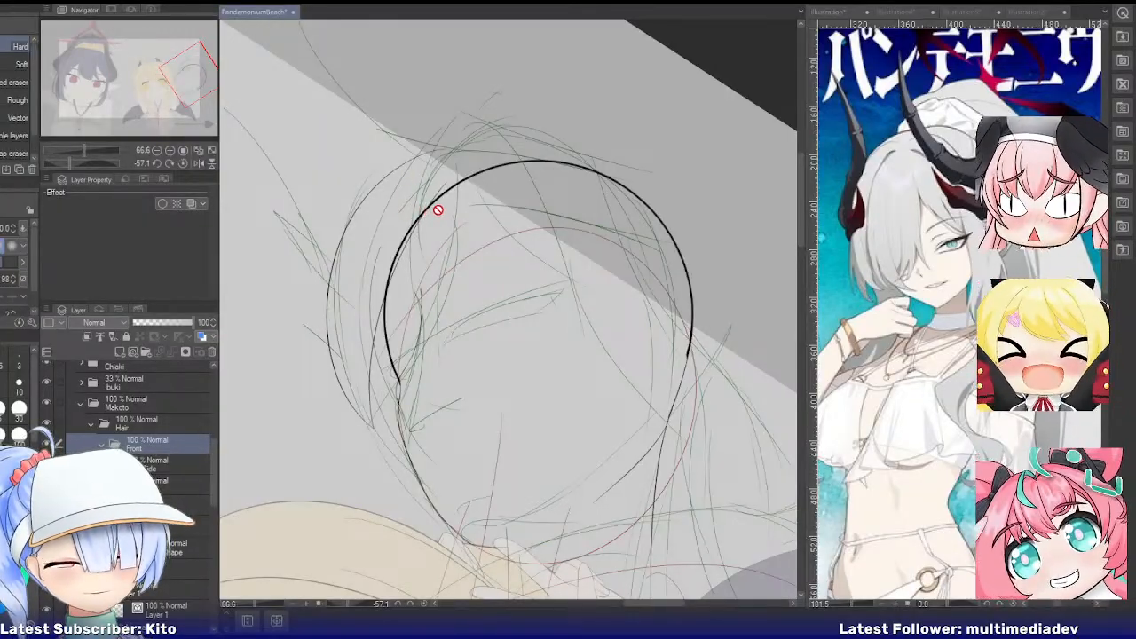
Add four vector layers inside the Front folder, name the topmost CenterInside, and ink a short curved inner strand of the fringe on it
click(128, 352)
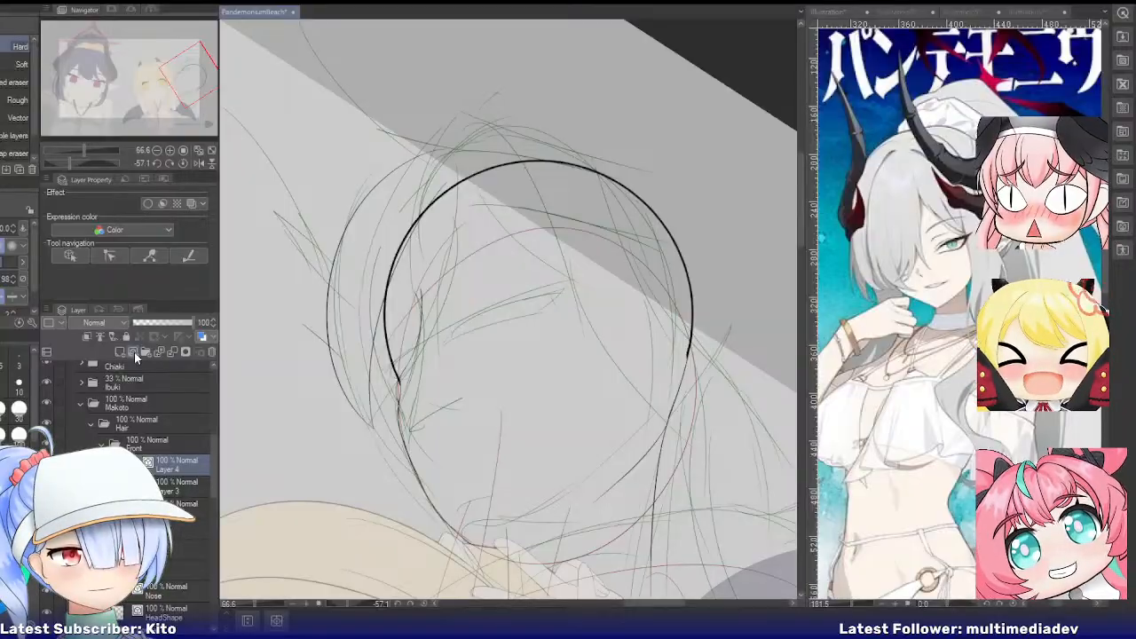
click(134, 352)
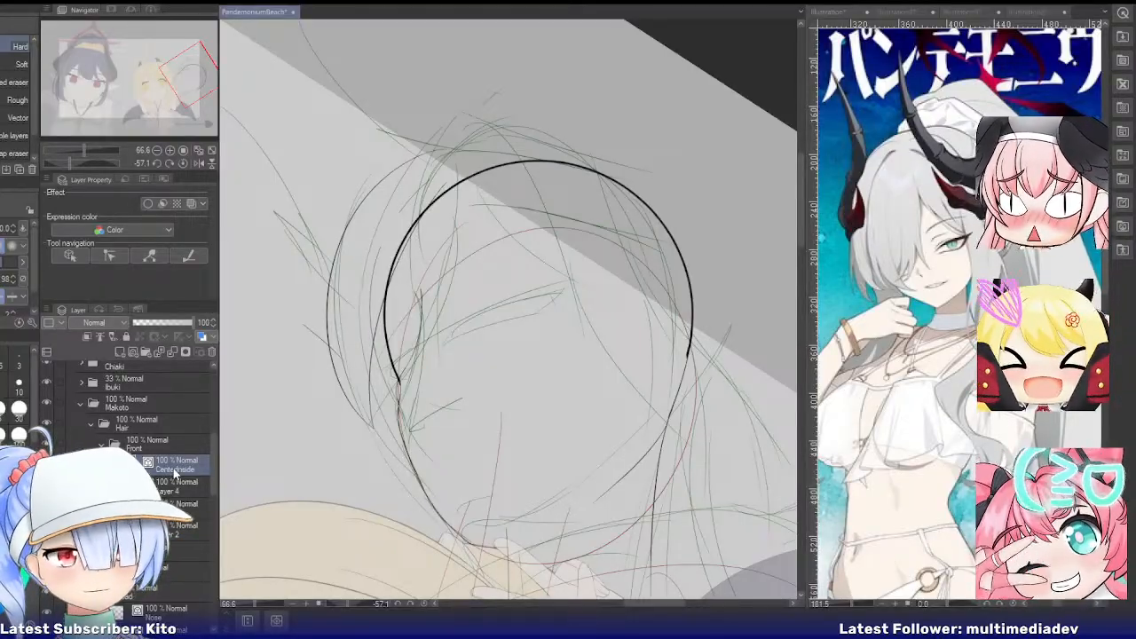
key(p)
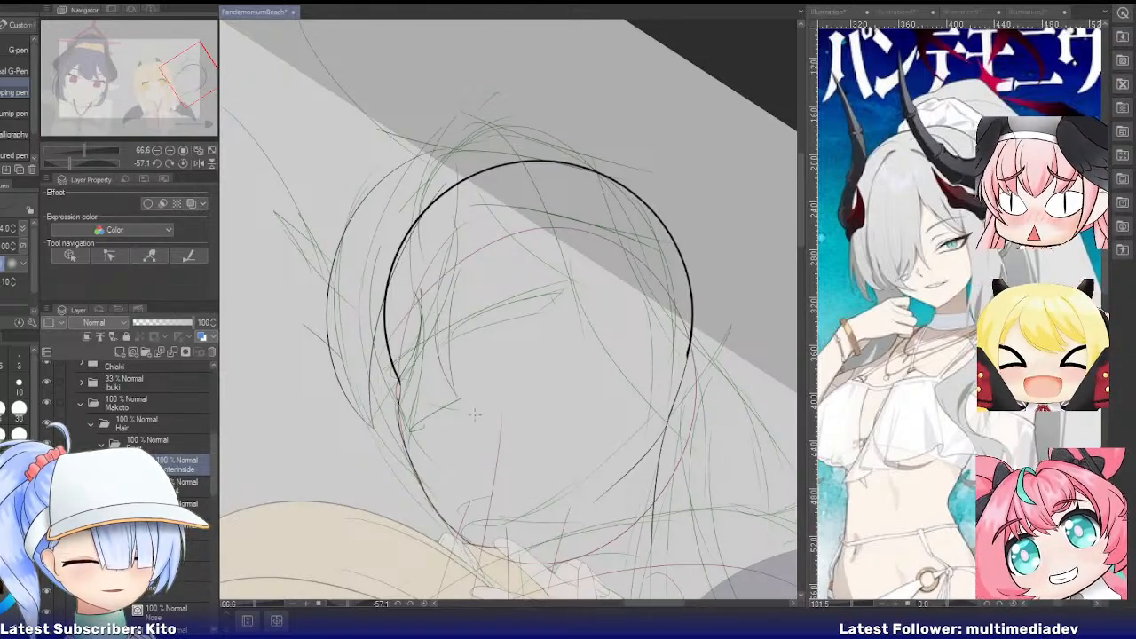
Rename the layer below CenterInside as CenterOverNose and ink the central lock's long curve from the forehead down to the nose outline
key(e)
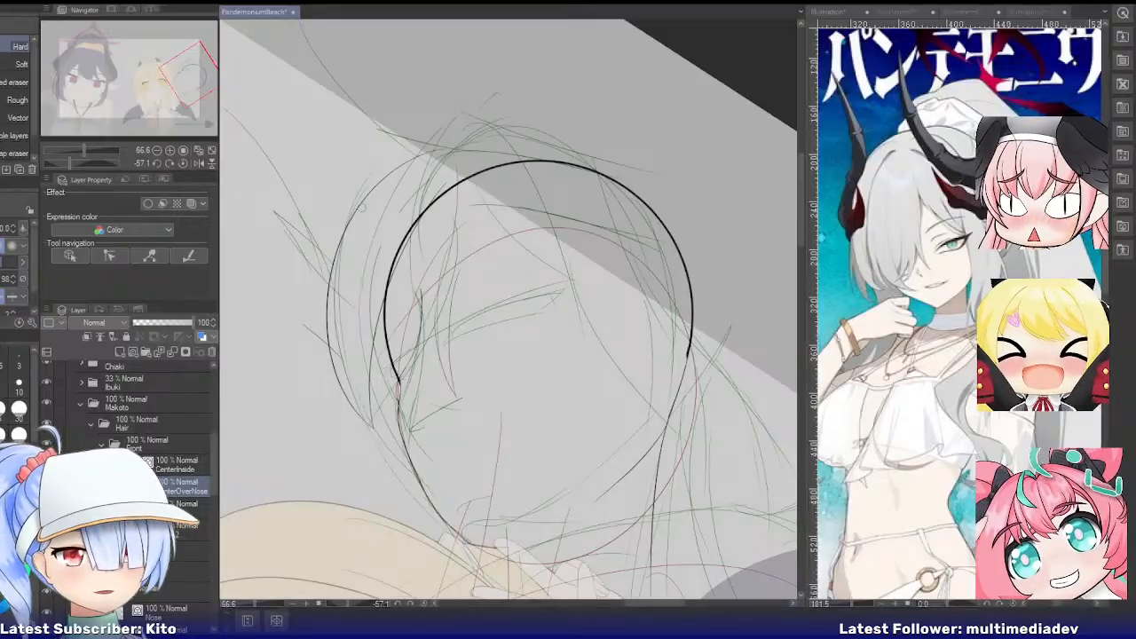
key(p)
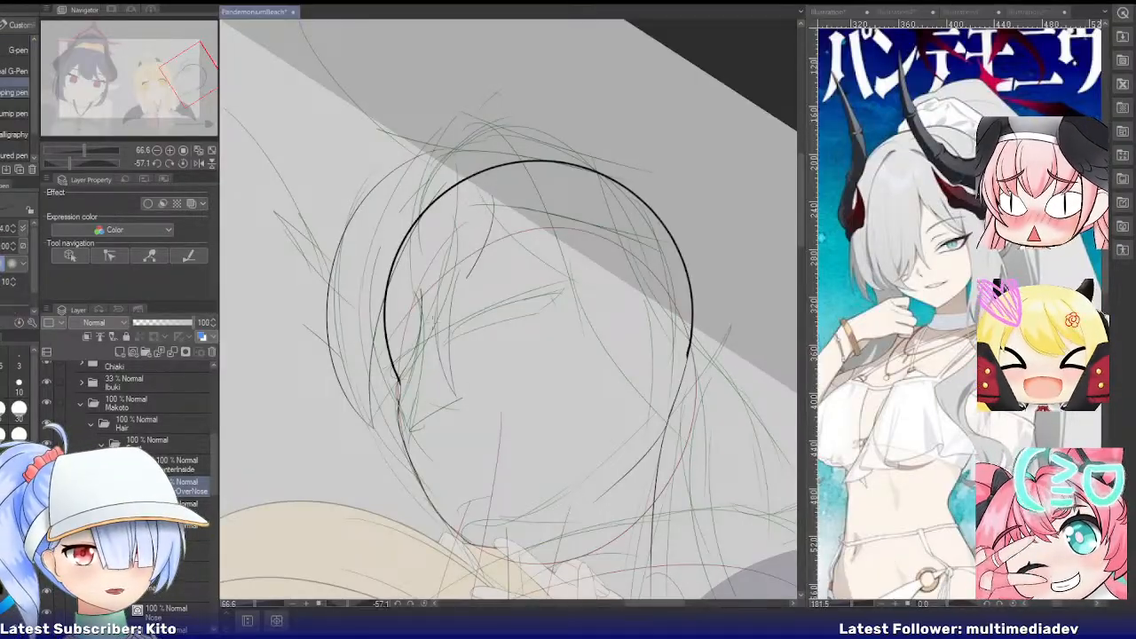
drag(501, 190, 423, 350)
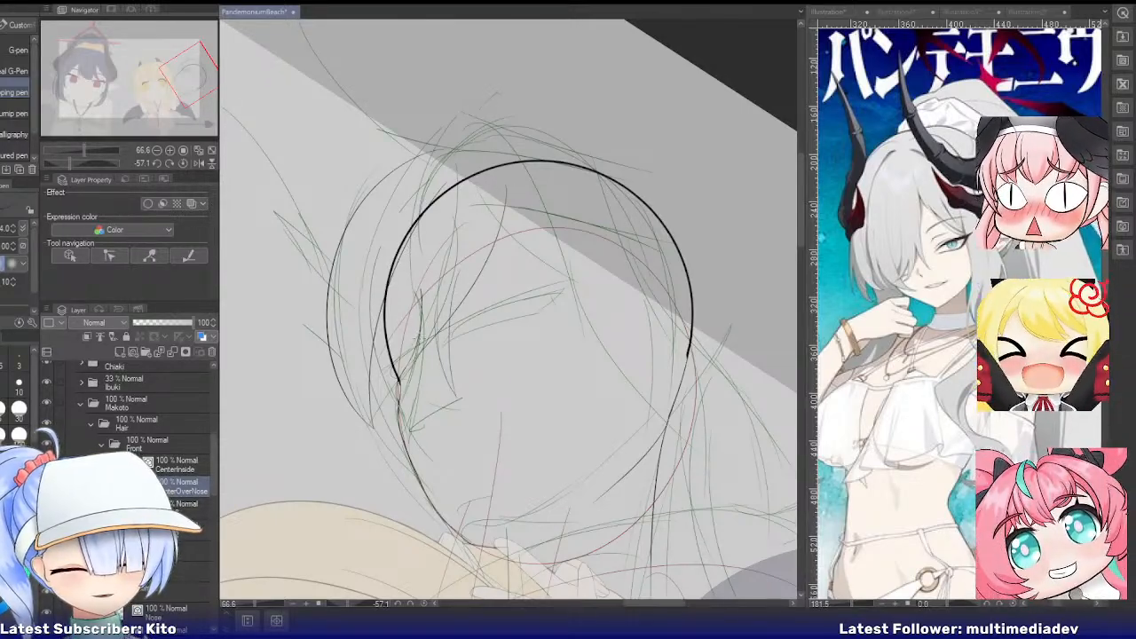
scroll(436, 320, up, 5)
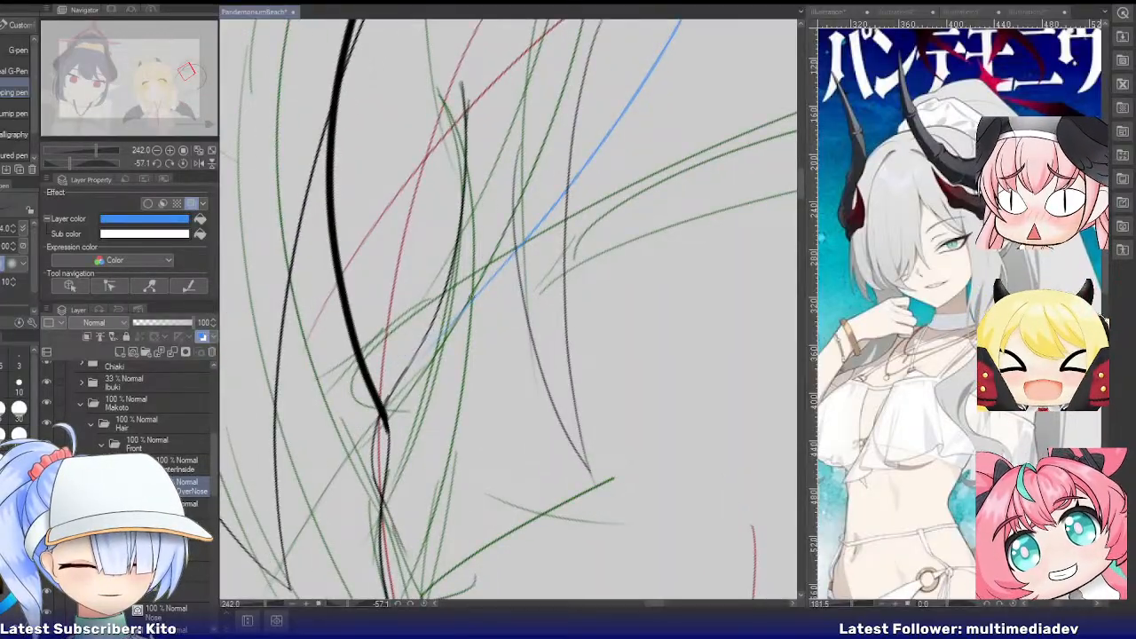
drag(474, 300, 355, 441)
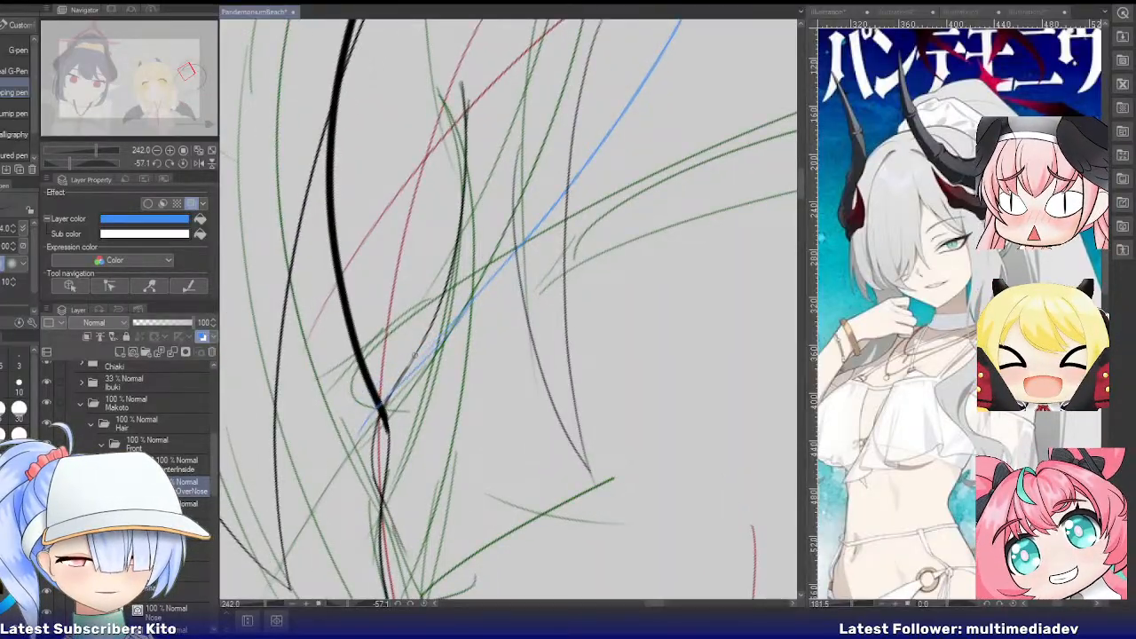
key(ctrl+z)
drag(474, 300, 355, 425)
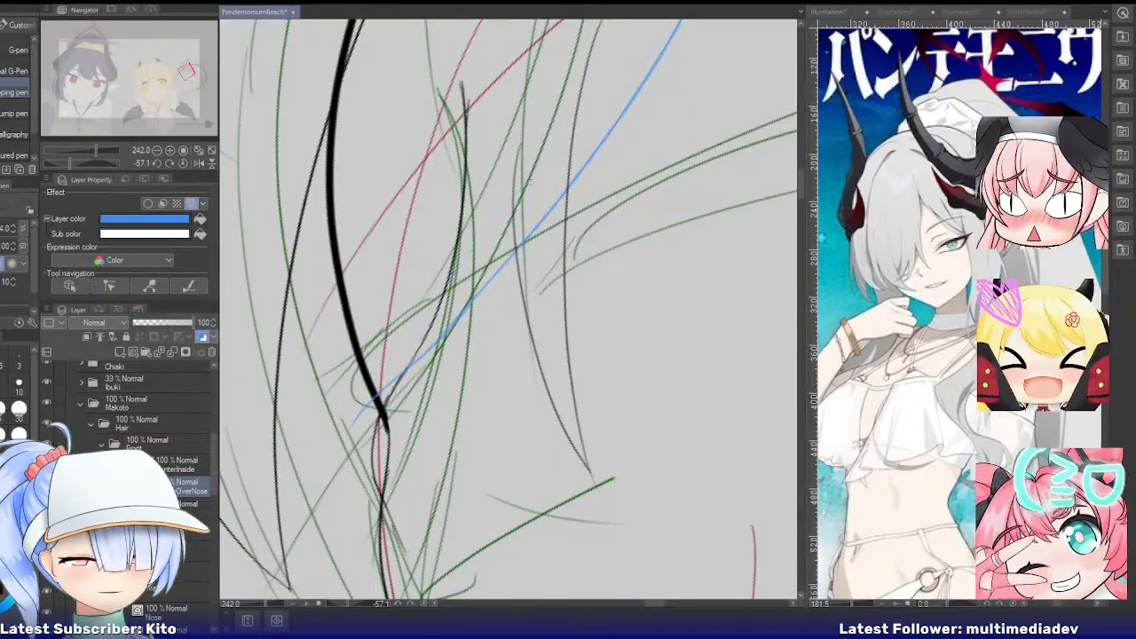
Ink the second edge of the central lock so it tapers into the first curve's tip, and turn off the blue layer colour
drag(503, 160, 376, 400)
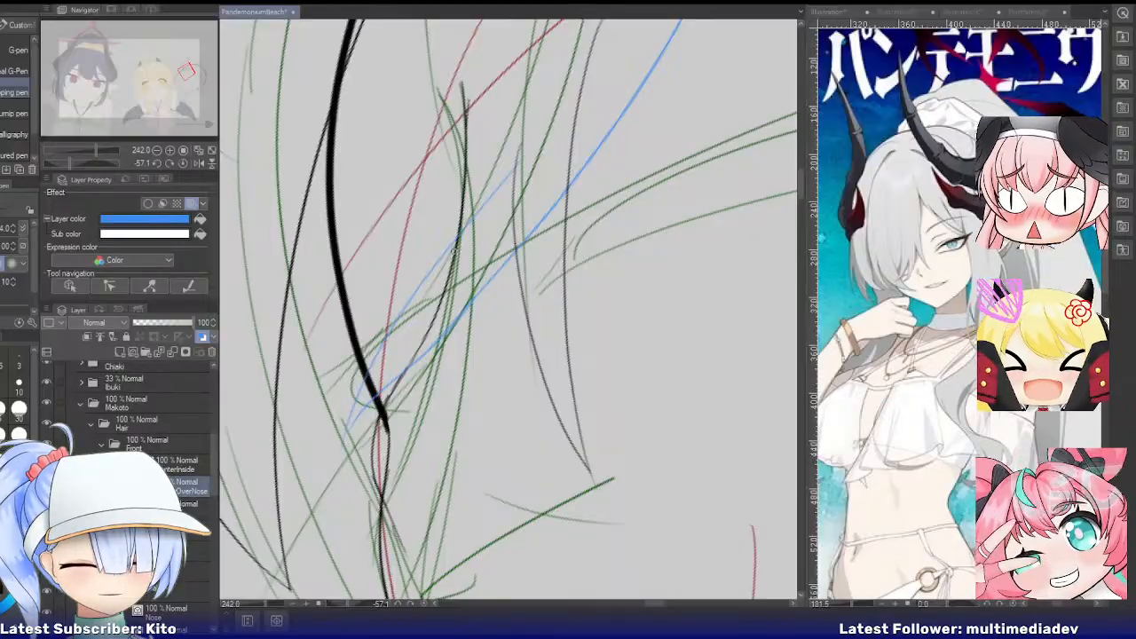
key(ctrl+z)
key(ctrl+z)
drag(487, 94, 424, 295)
key(ctrl+z)
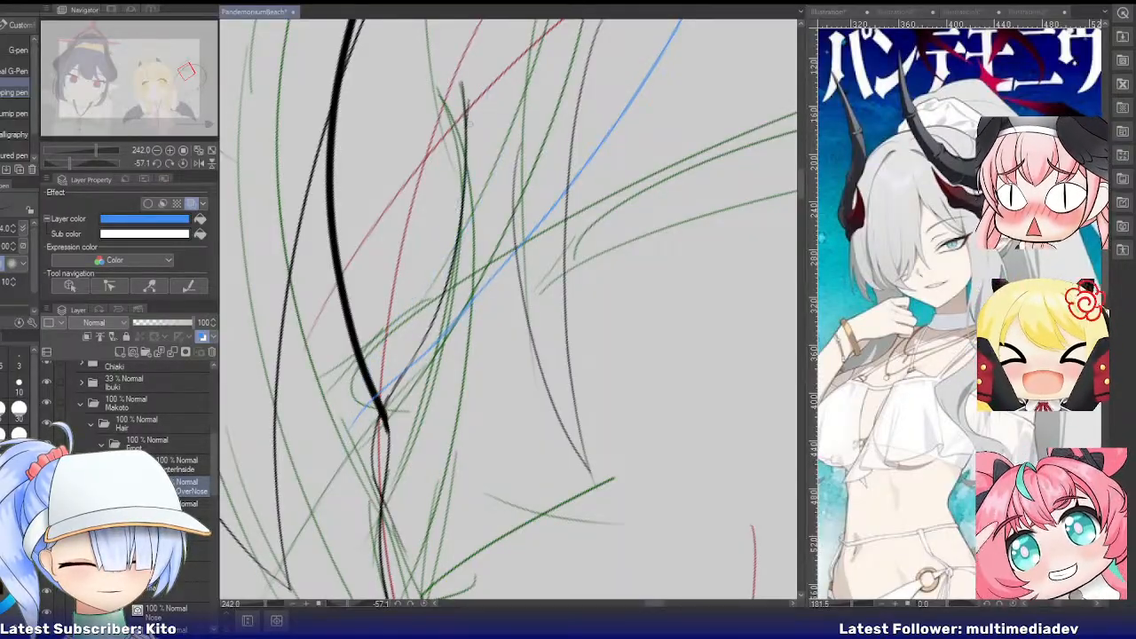
drag(485, 142, 386, 346)
key(ctrl+z)
drag(500, 113, 355, 424)
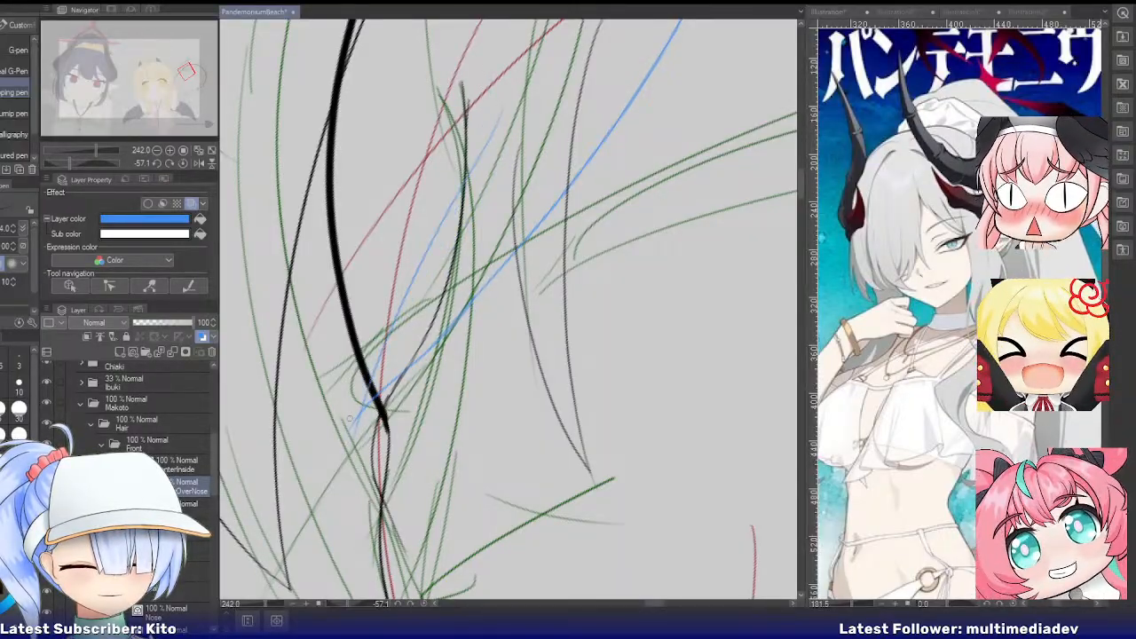
key(e)
scroll(367, 428, down, 3)
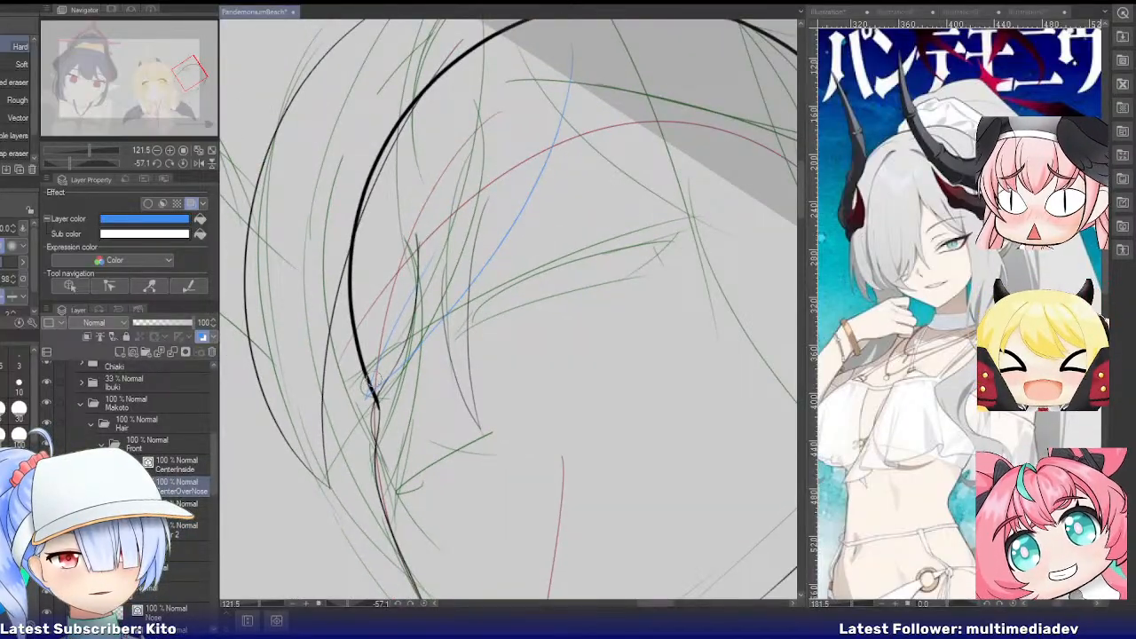
key(ctrl+b)
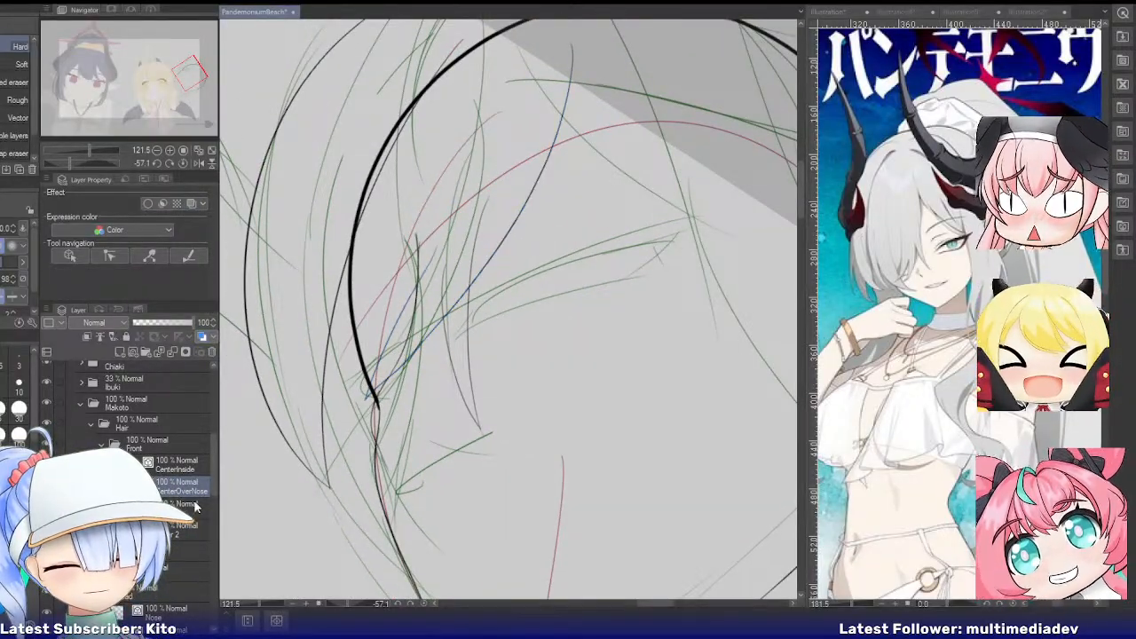
Hide the RightSide folder with the outer hair contour
scroll(182, 515, down, 2)
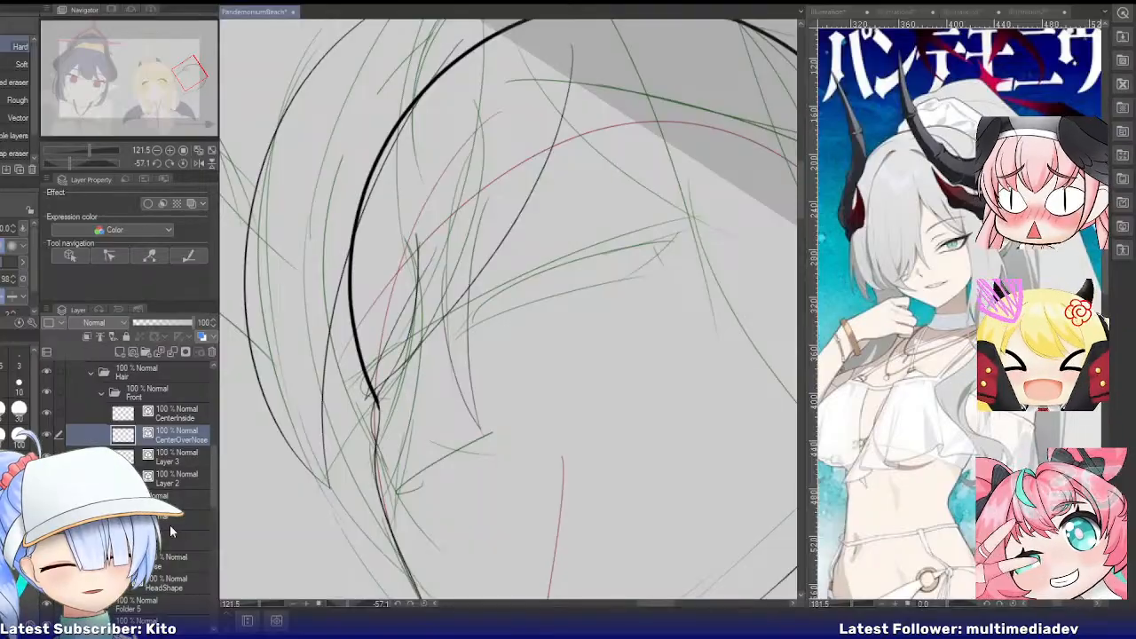
scroll(172, 531, up, 1)
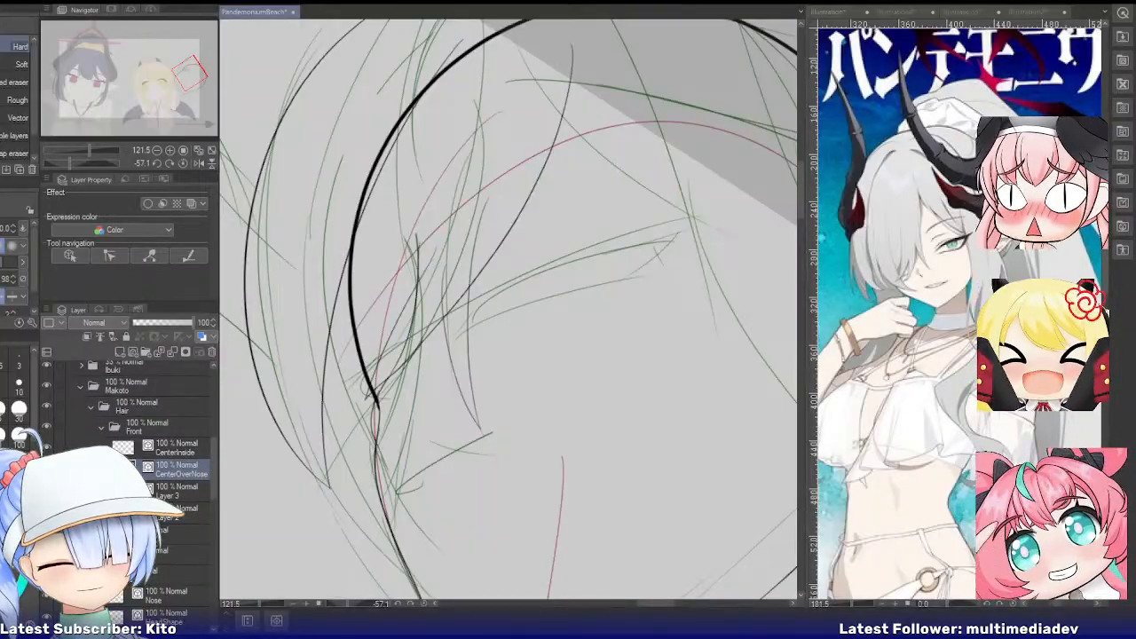
click(177, 534)
click(46, 533)
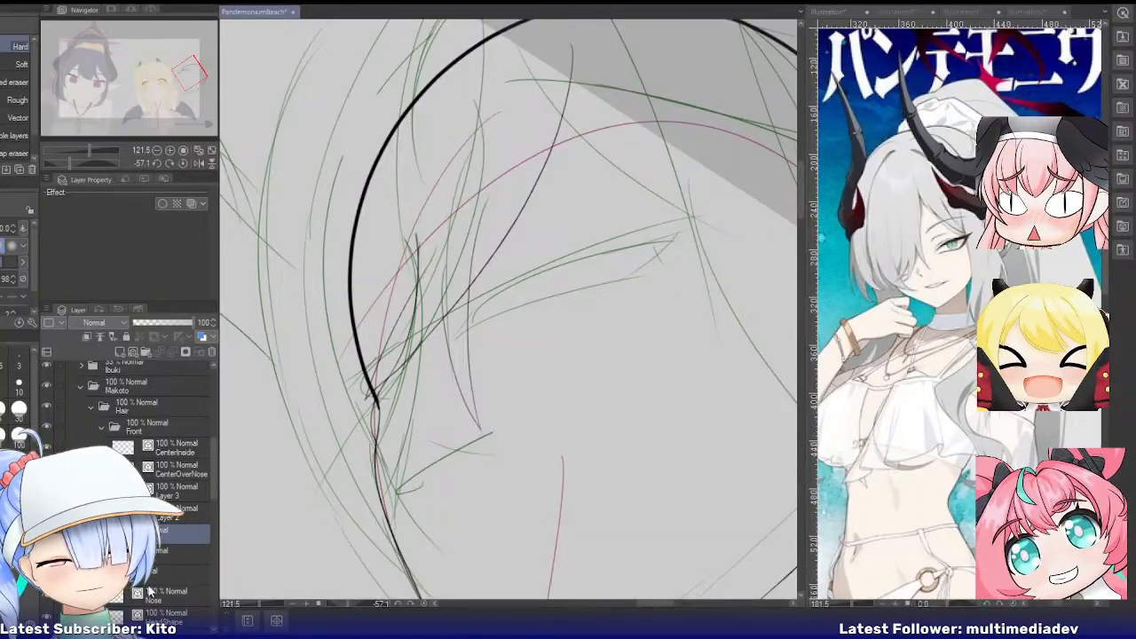
Delete Layer 3 and Layer 2 from the Front folder and make CenterOverNose the active layer
click(168, 491)
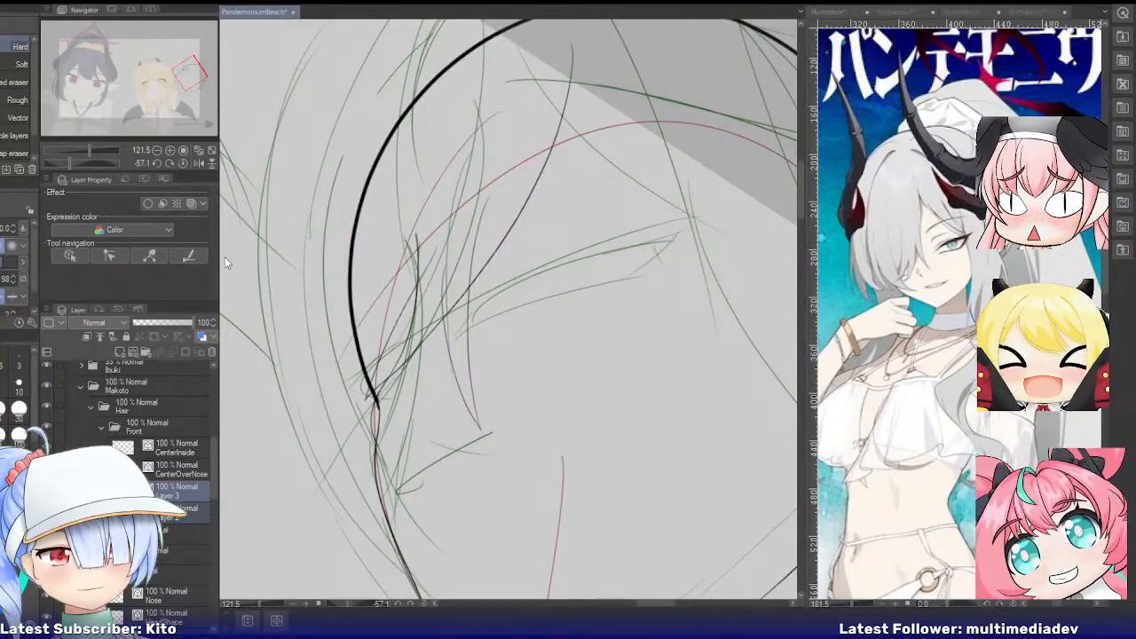
click(151, 468)
scroll(445, 384, down, 4)
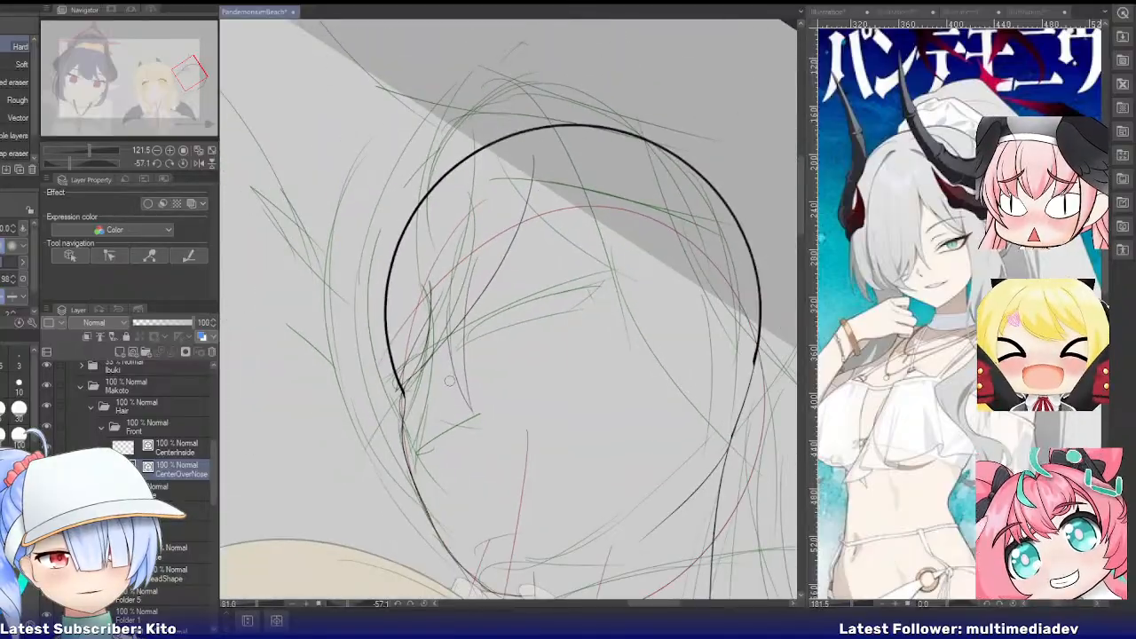
scroll(484, 365, up, 3)
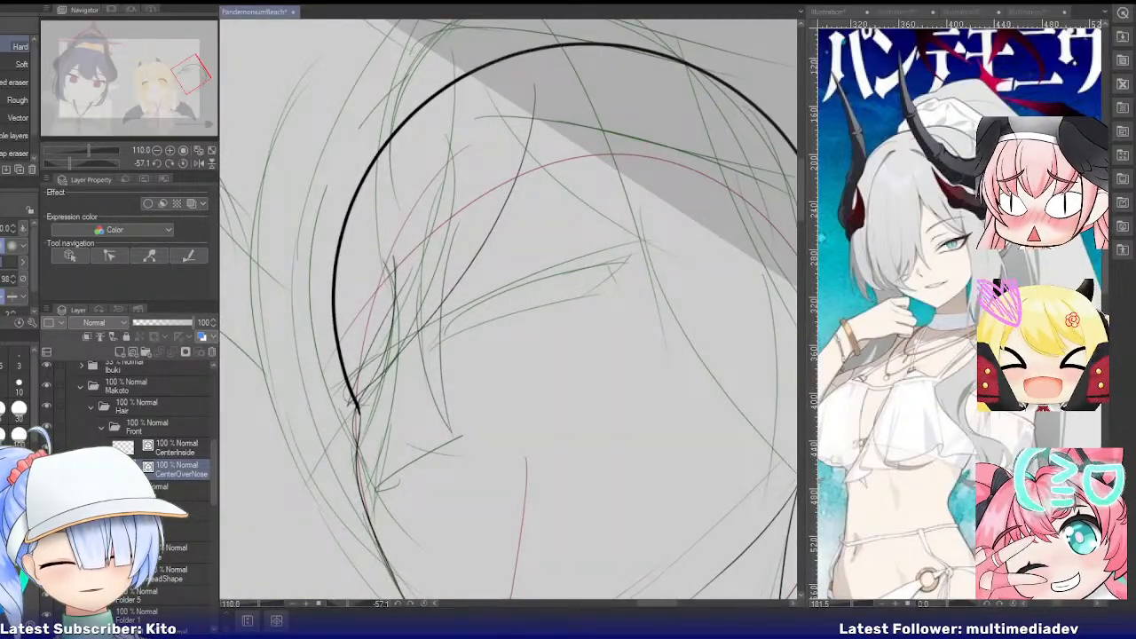
Collapse the Front folder, rename it FrontInFrontNose, and move the Nose layer directly below it
click(103, 431)
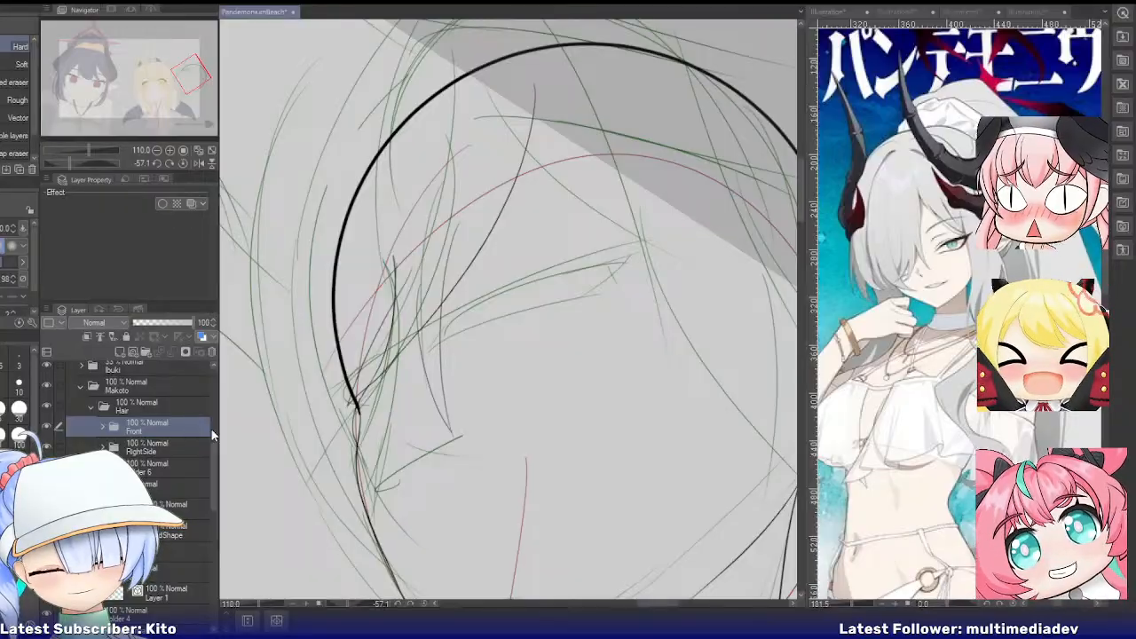
text(InFrontNose)
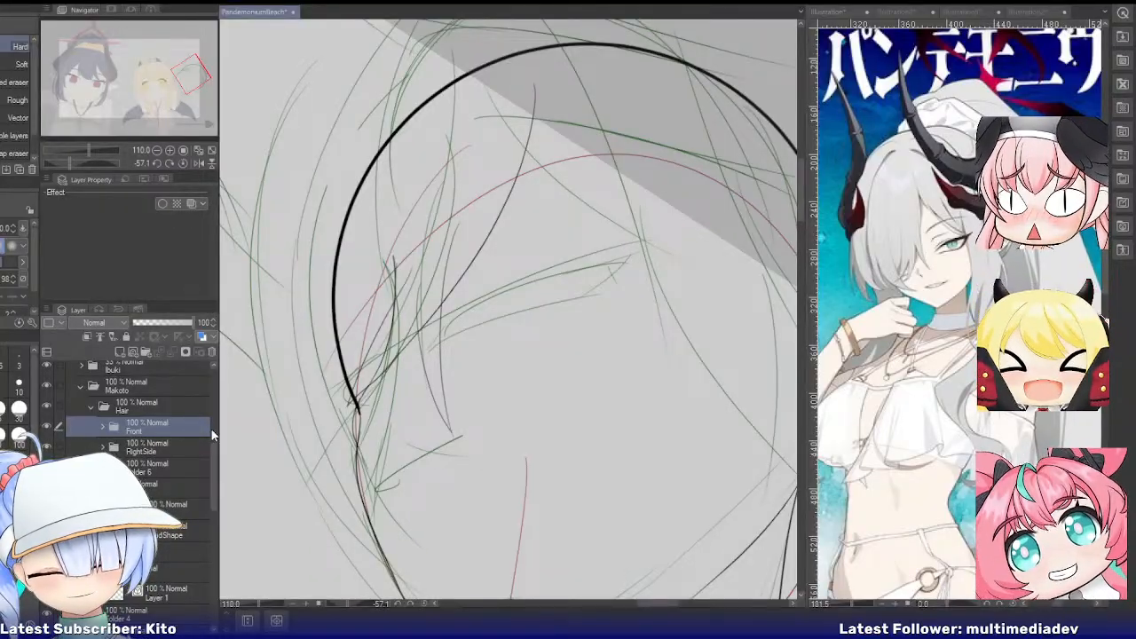
key(Return)
drag(167, 504, 156, 443)
Rename the folder below Nose as FrontBehindNose and place two new vector layers inside it
click(149, 468)
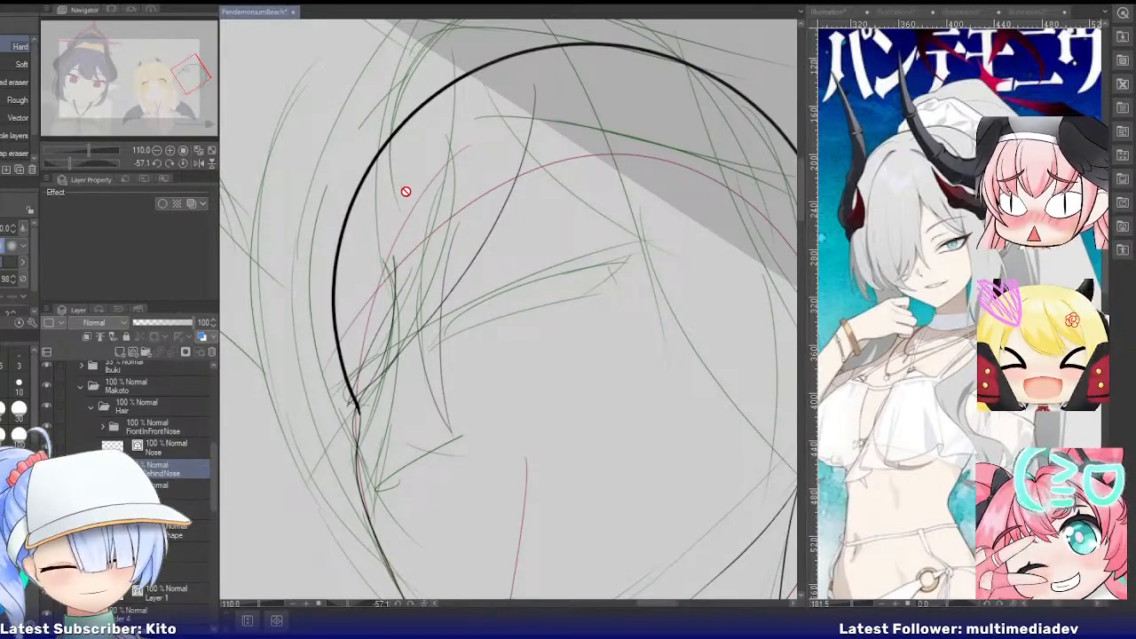
click(133, 352)
click(134, 353)
scroll(384, 382, down, 5)
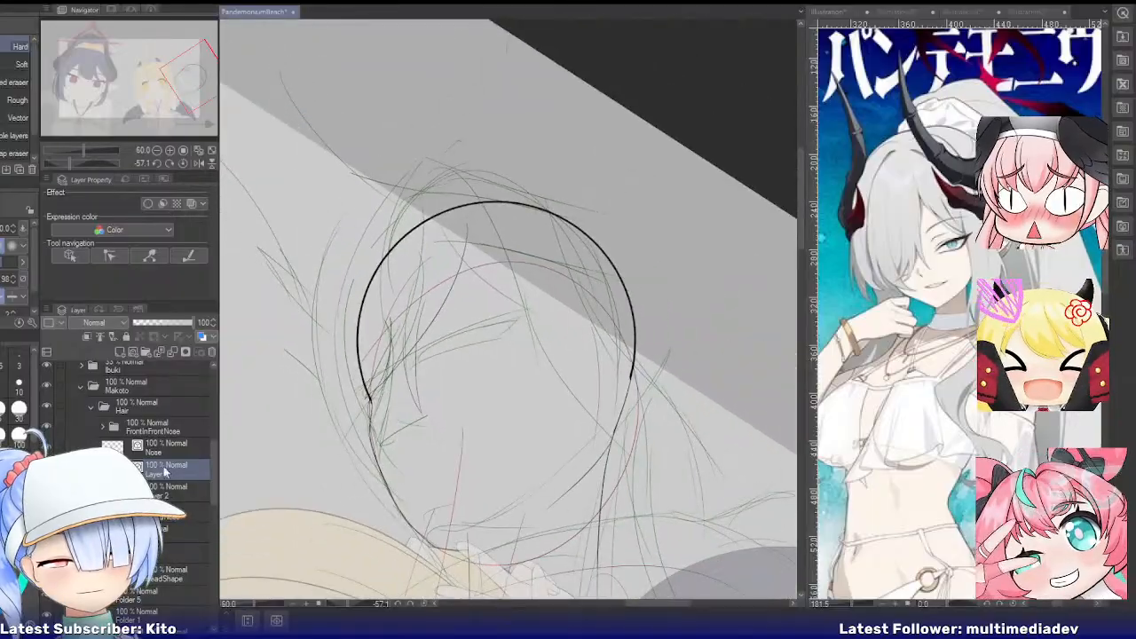
shift+click(164, 491)
drag(164, 488, 166, 513)
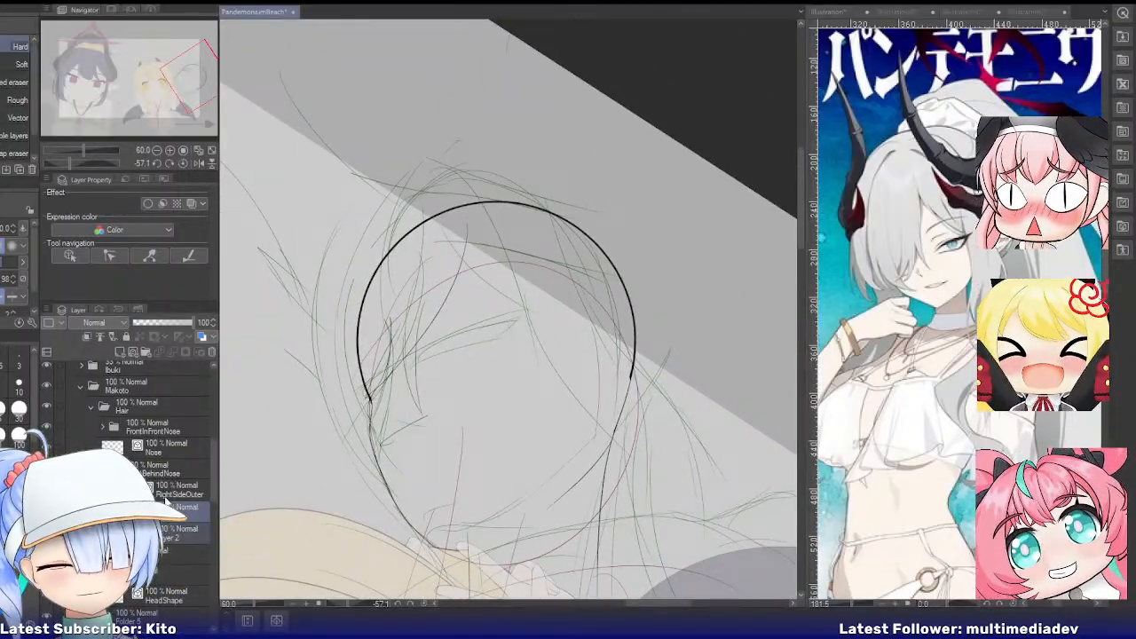
Move the RightSideOuter layer out of FrontBehindNose into the next folder down, and make Layer 3 active
click(165, 491)
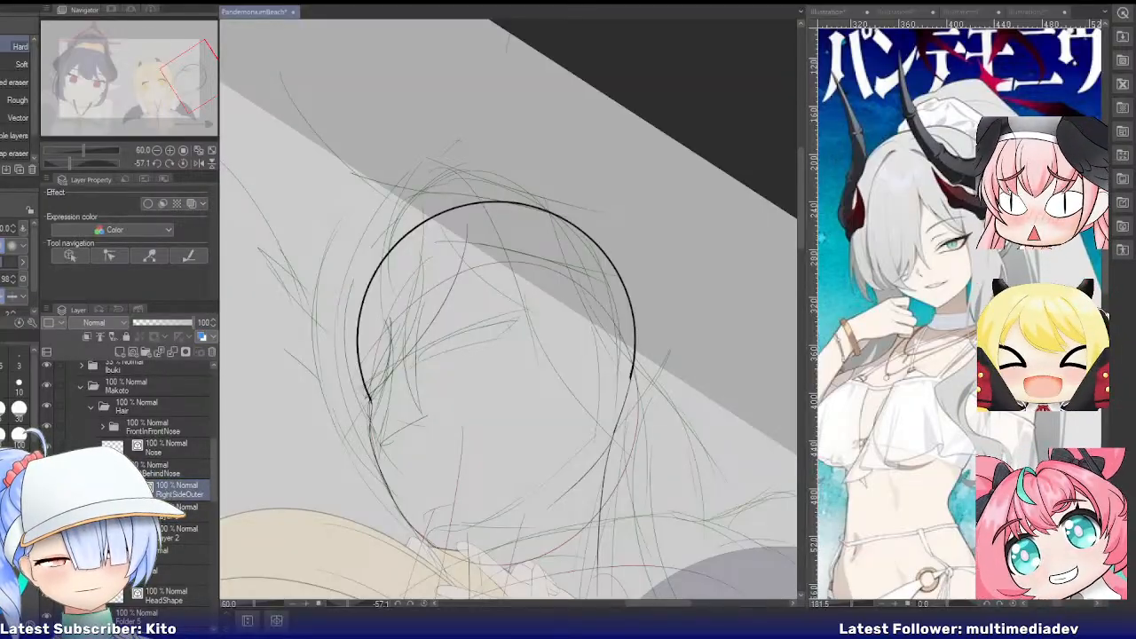
drag(171, 494, 169, 559)
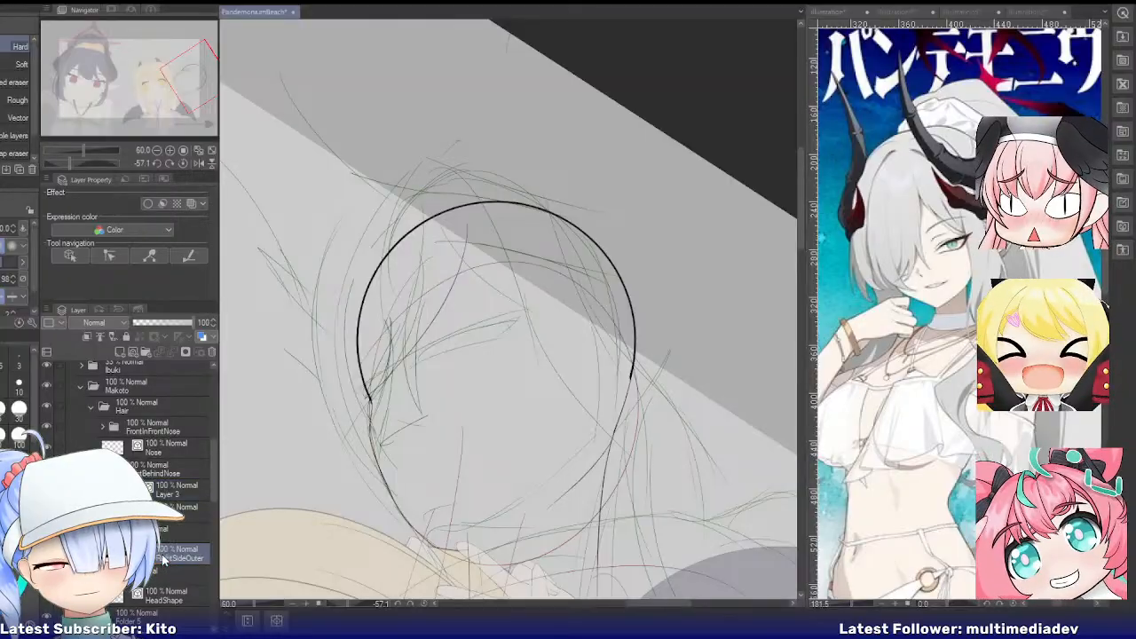
click(172, 494)
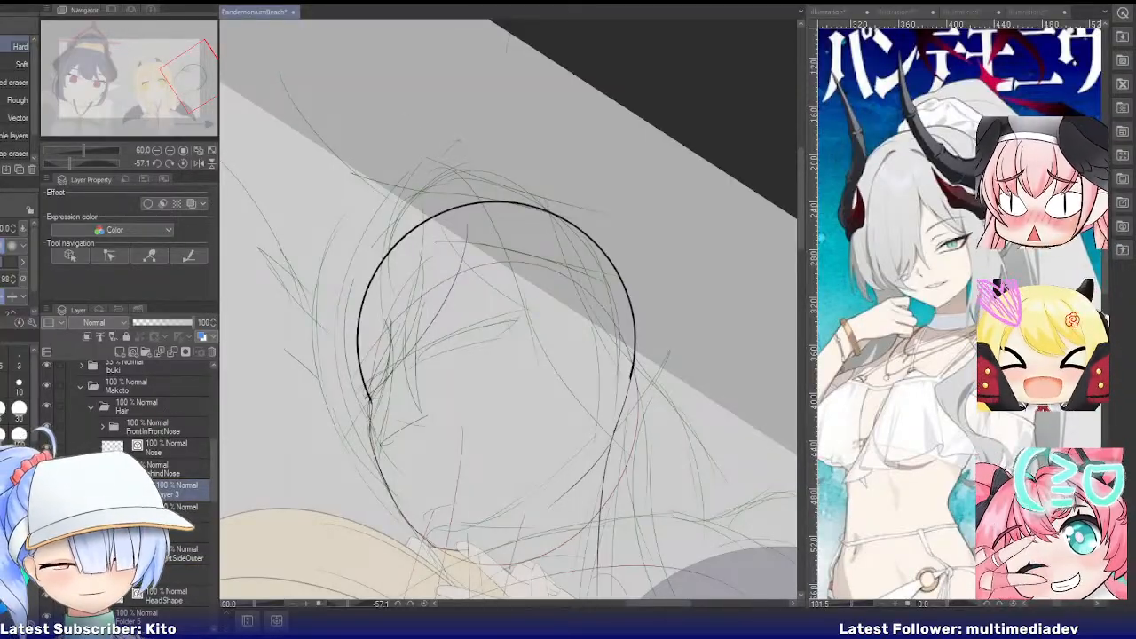
Turn on the blue layer colour for the Nose layer
click(165, 447)
scroll(451, 340, up, 2)
scroll(409, 348, up, 1)
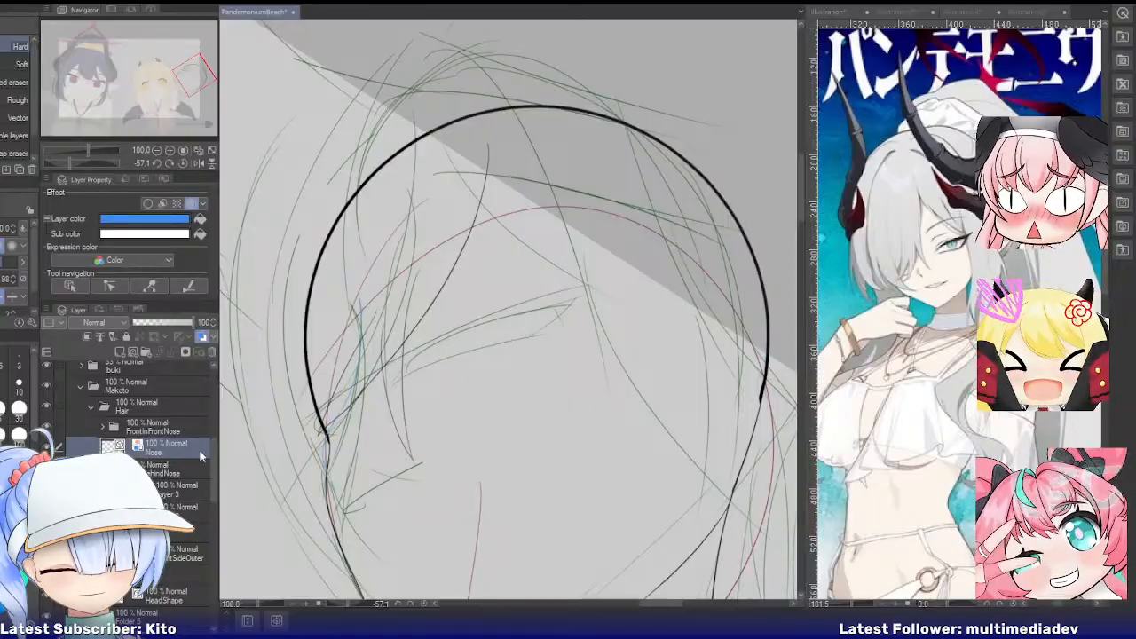
Ink thin front hair strands behind the nose on Layer 3, and rename the layer to mark it as behind the nose
click(169, 485)
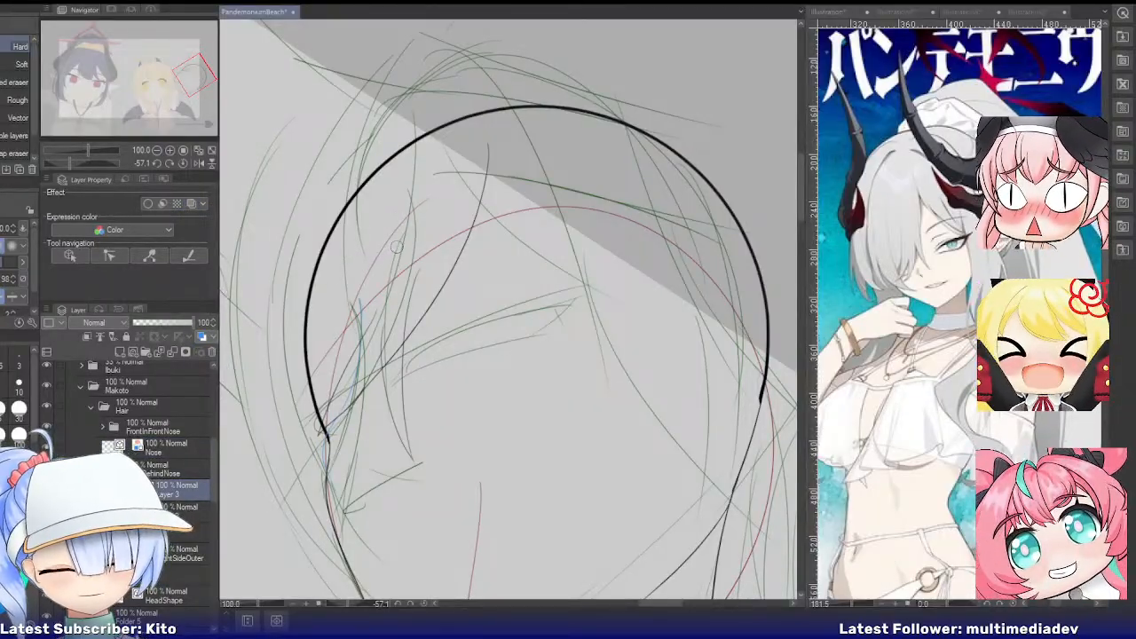
key(p)
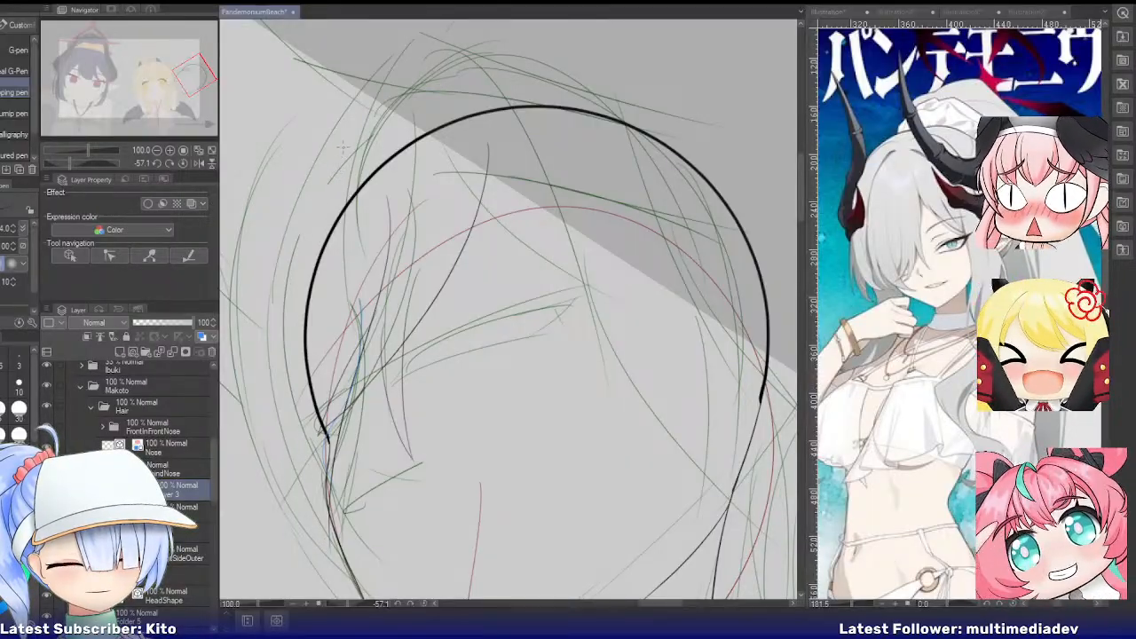
key(e)
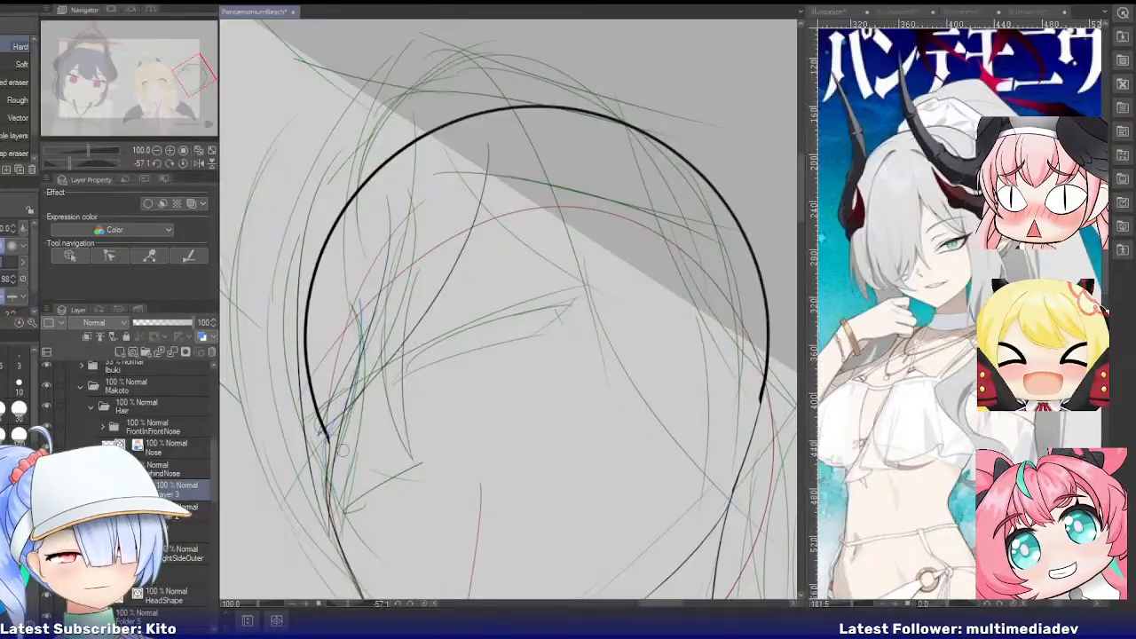
scroll(398, 330, down, 2)
scroll(307, 351, up, 2)
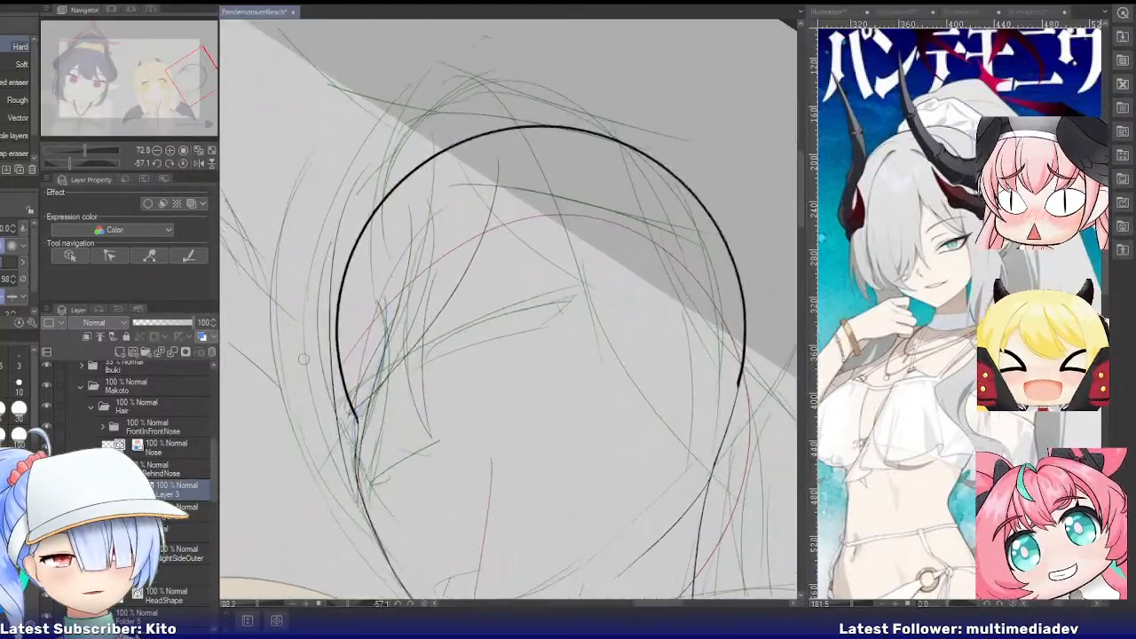
scroll(310, 352, up, 2)
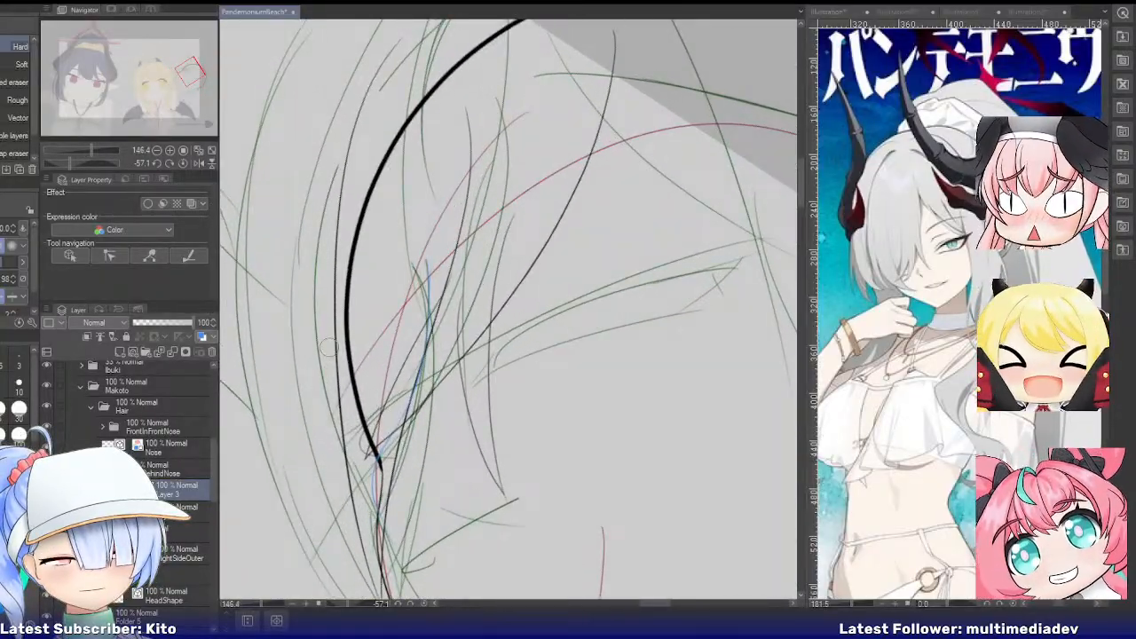
scroll(328, 346, down, 2)
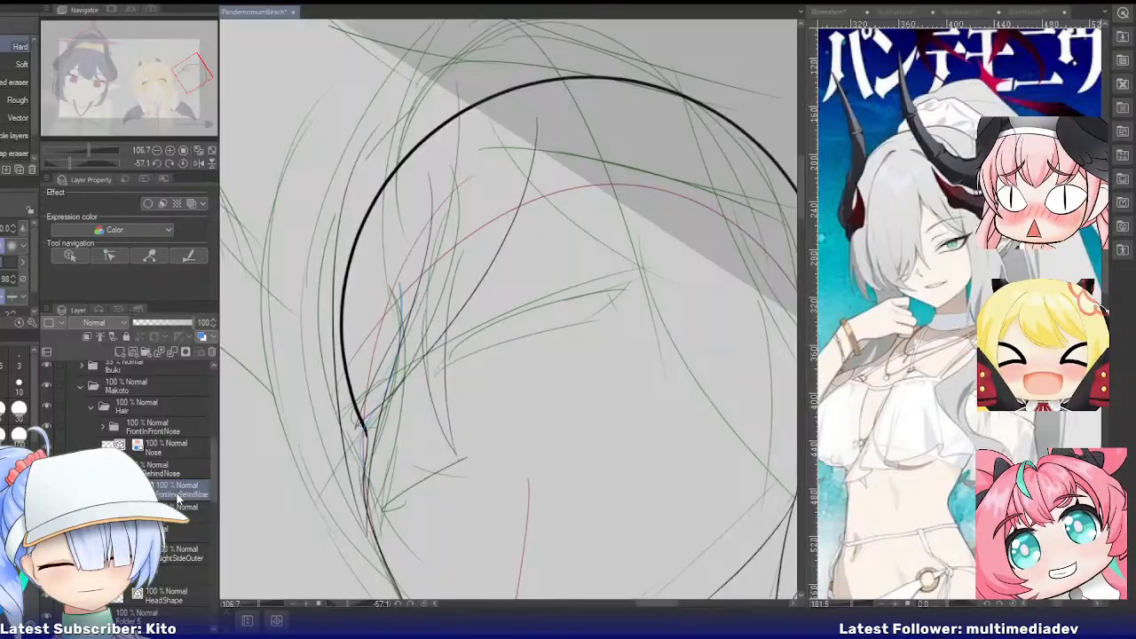
Rename Layer 2 in the FrontBehindNose folder as FrontOuter
scroll(177, 502, down, 2)
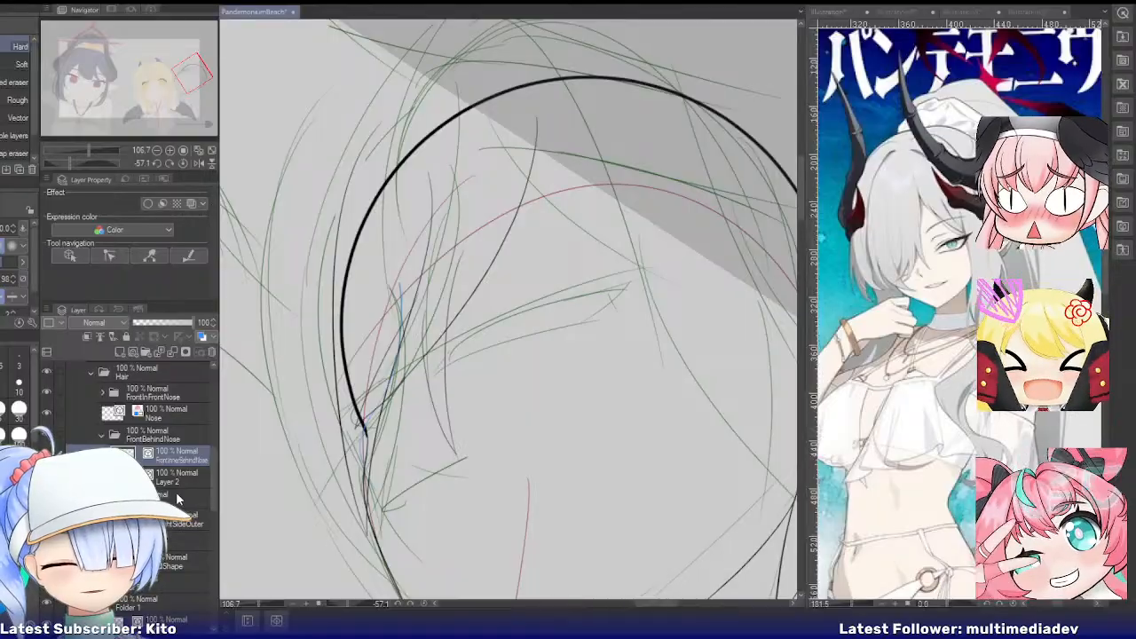
click(177, 479)
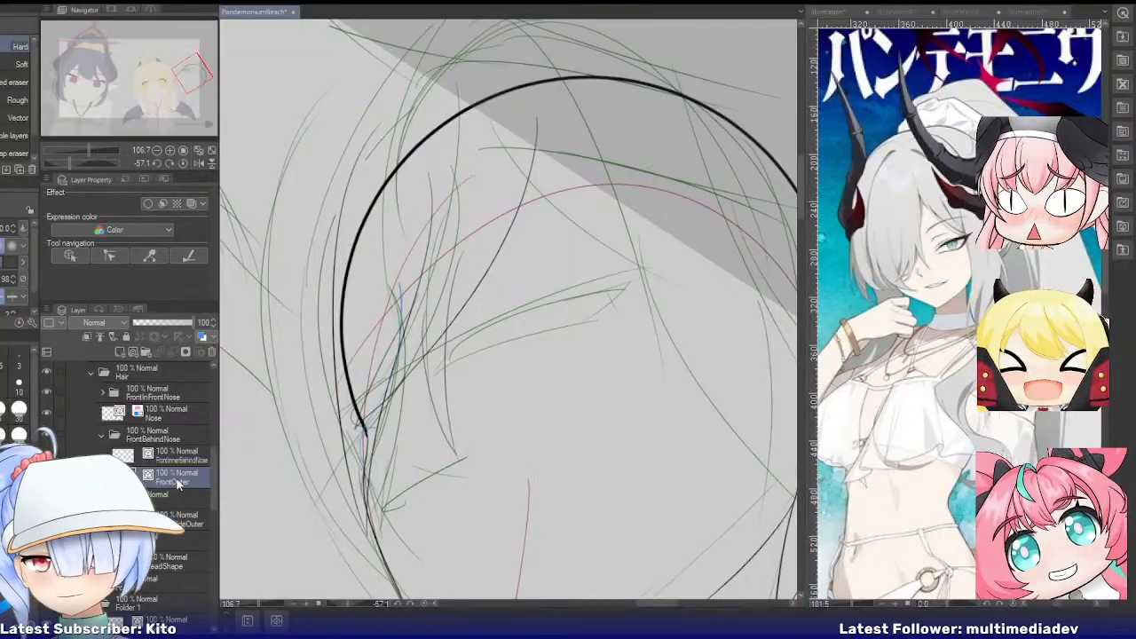
scroll(177, 482, down, 1)
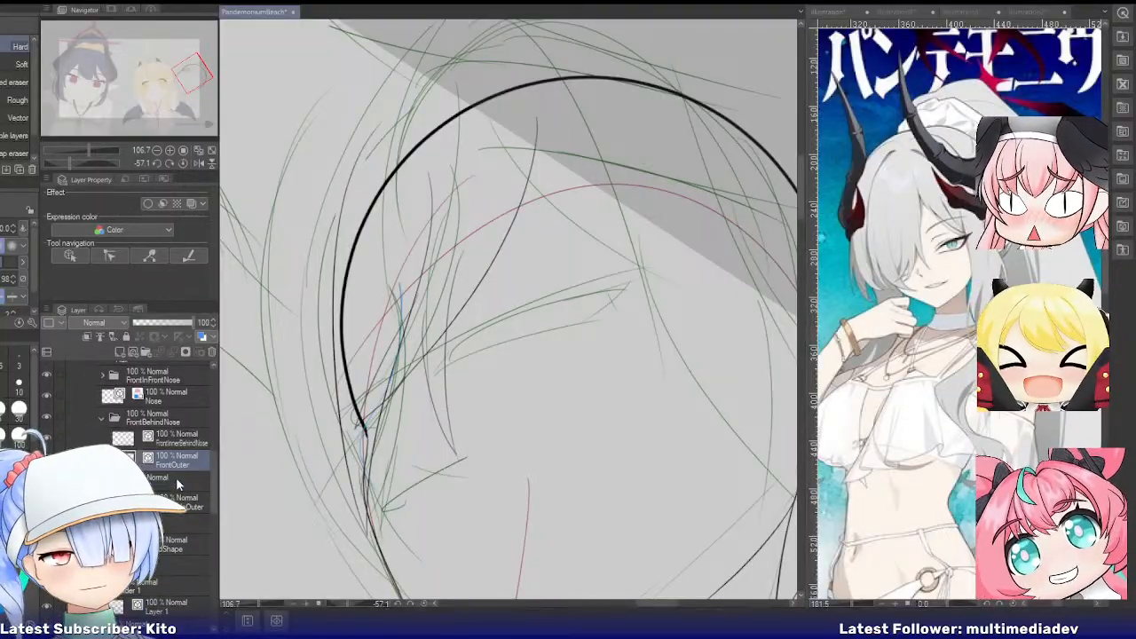
scroll(170, 434, up, 1)
scroll(321, 428, down, 4)
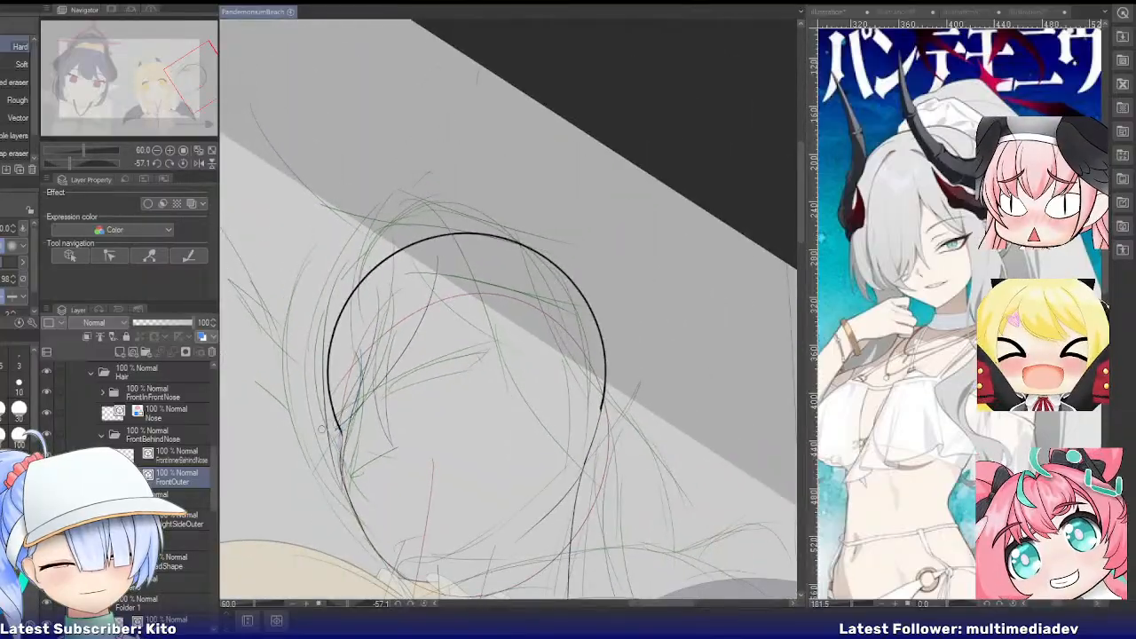
scroll(321, 428, up, 2)
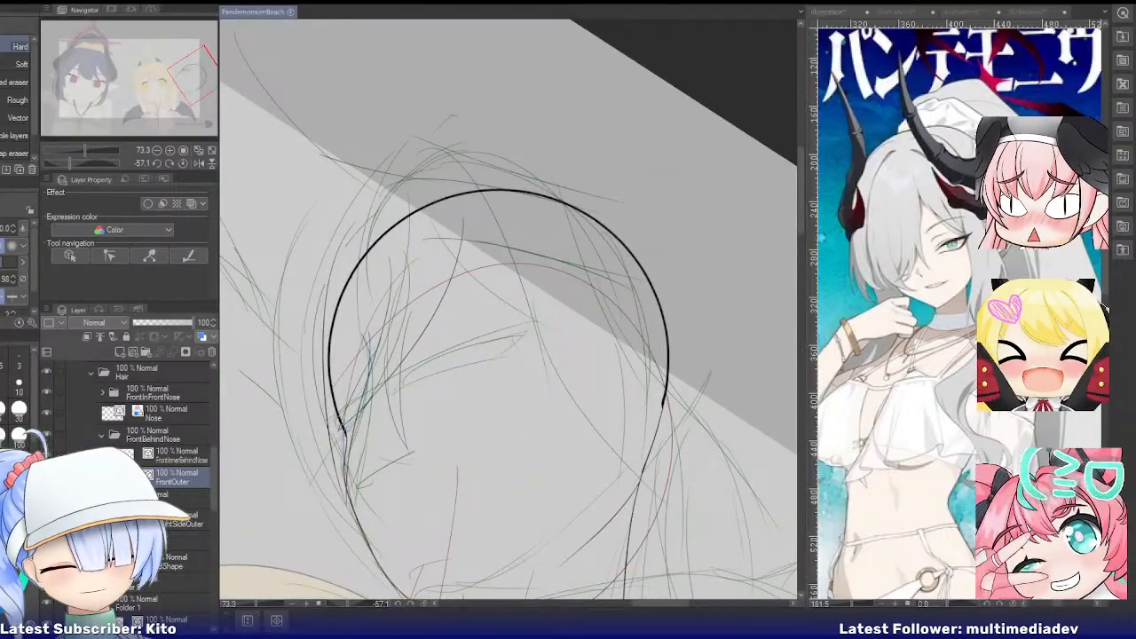
Change the Nose layer's layer colour to magenta
key(p)
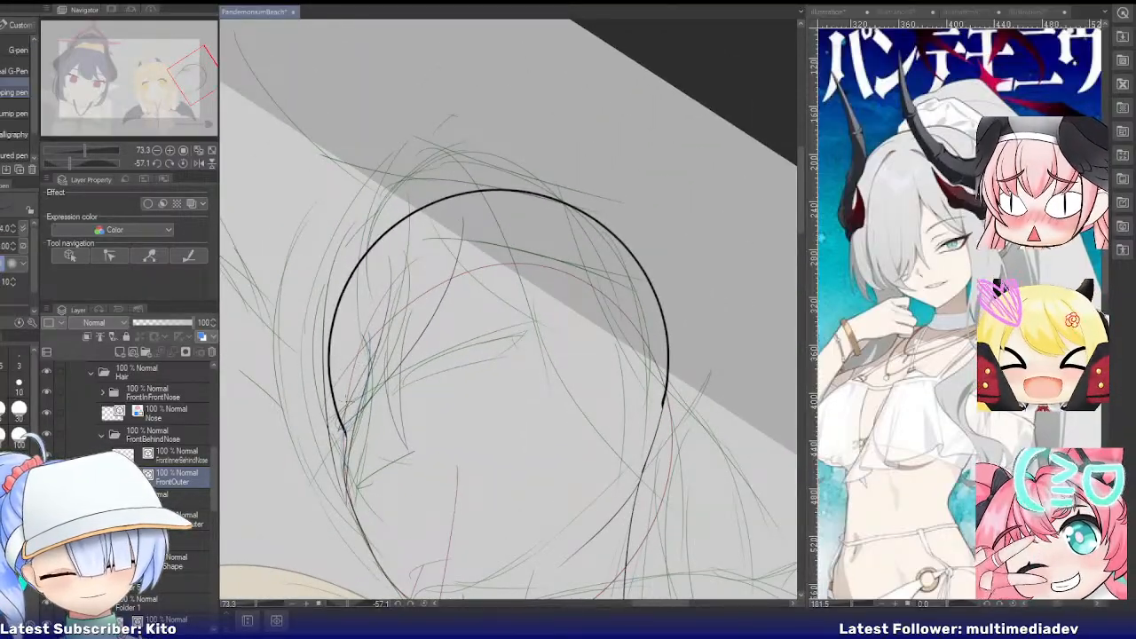
scroll(346, 404, up, 3)
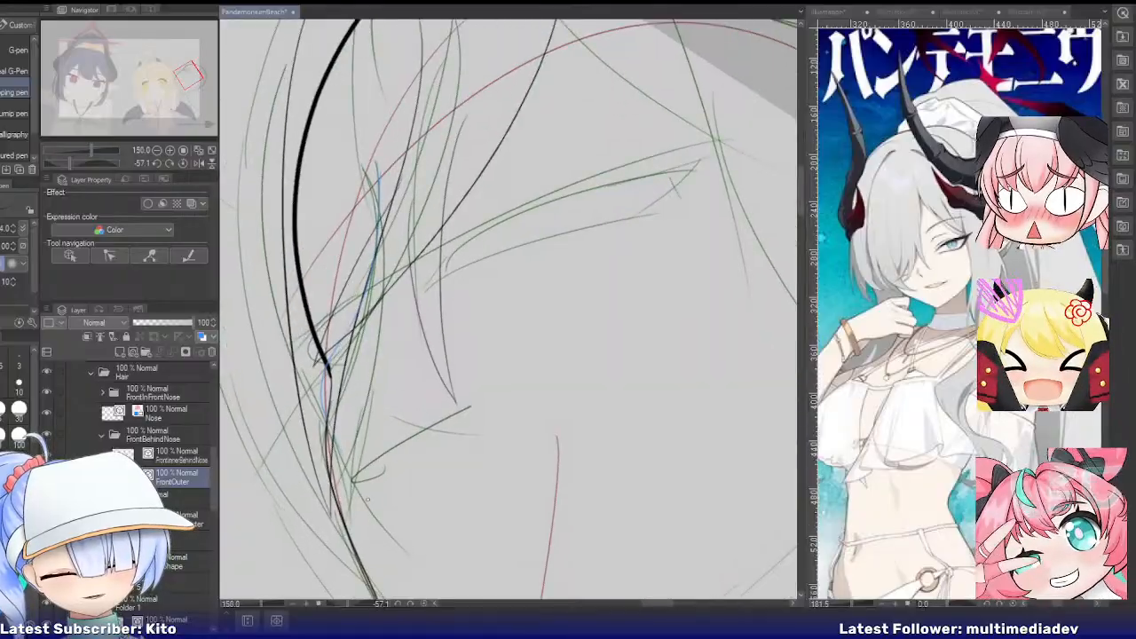
scroll(151, 417, up, 3)
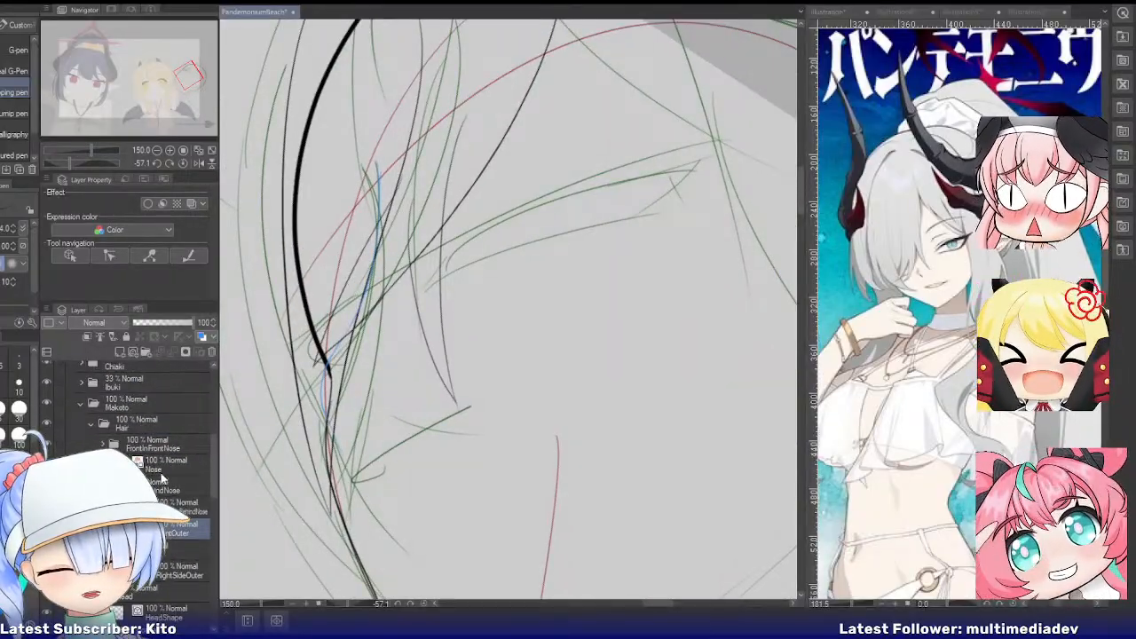
click(160, 475)
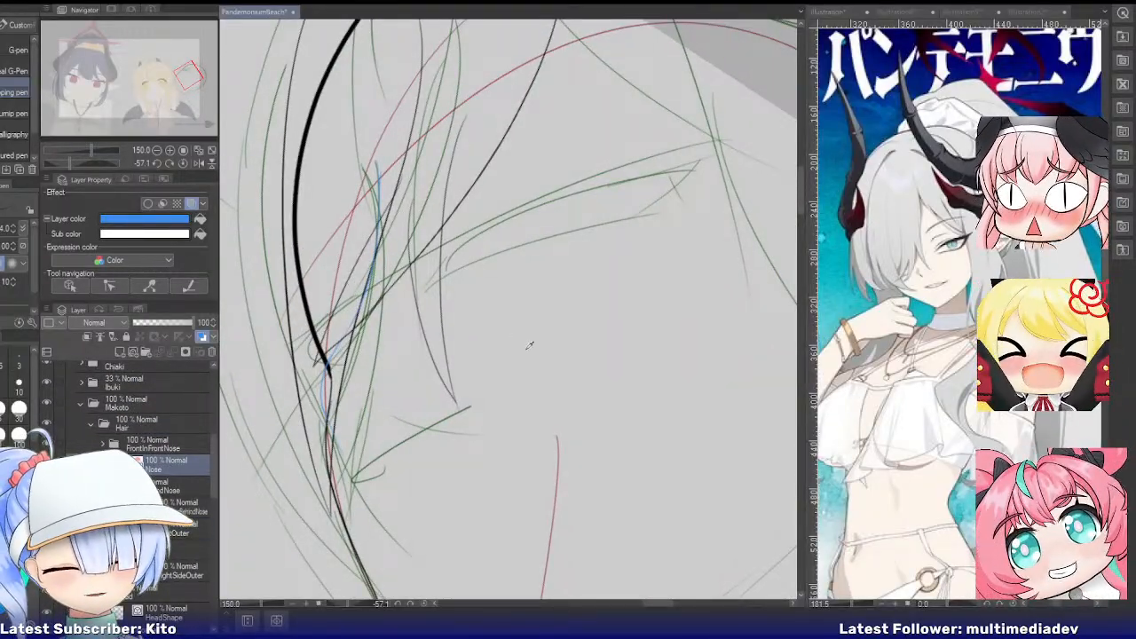
scroll(406, 416, down, 1)
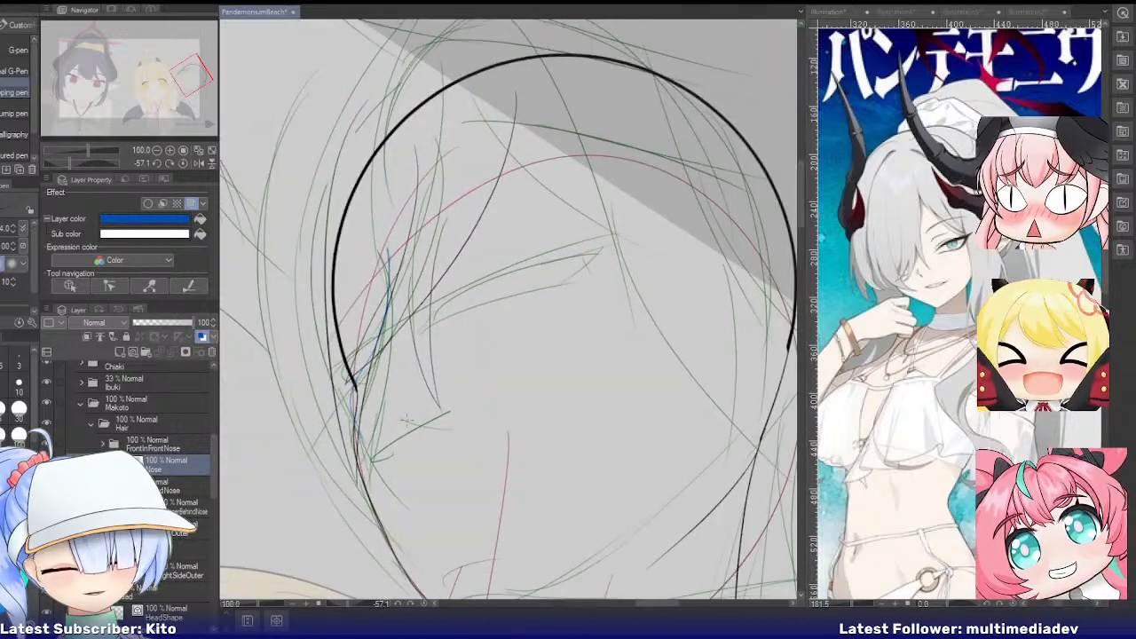
scroll(166, 447, down, 5)
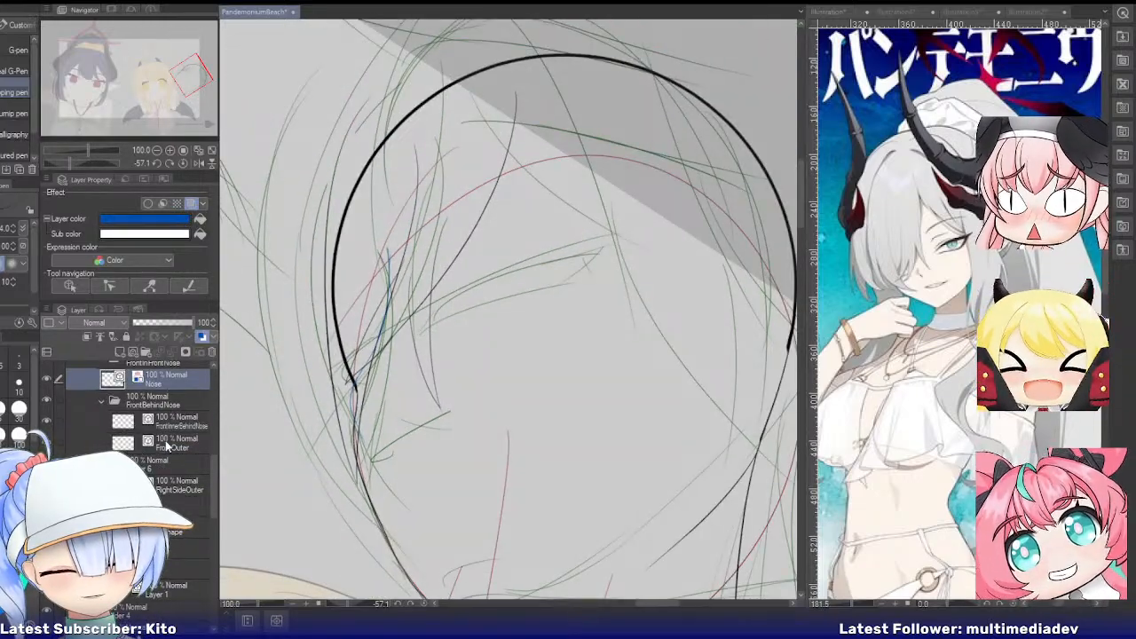
scroll(164, 497, up, 3)
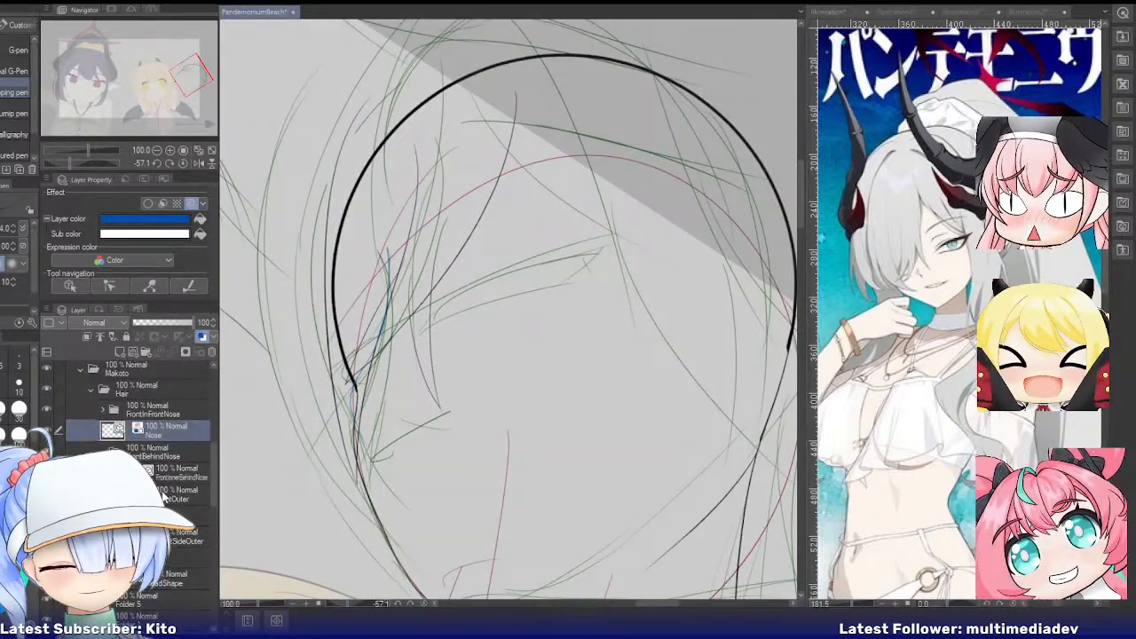
click(165, 495)
click(172, 436)
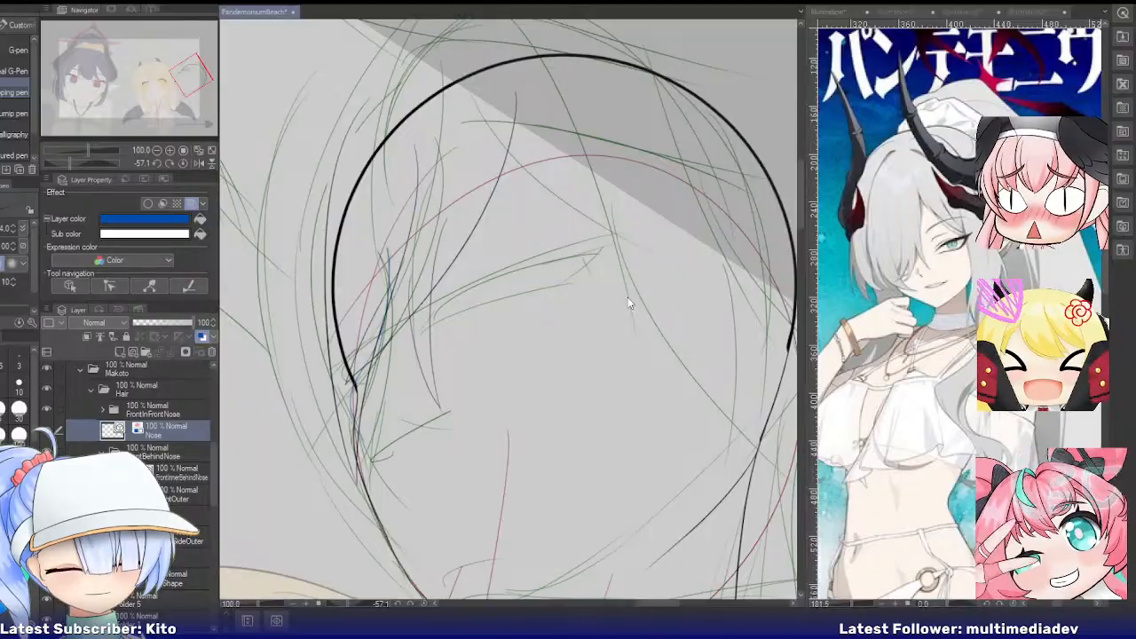
key(ctrl+z)
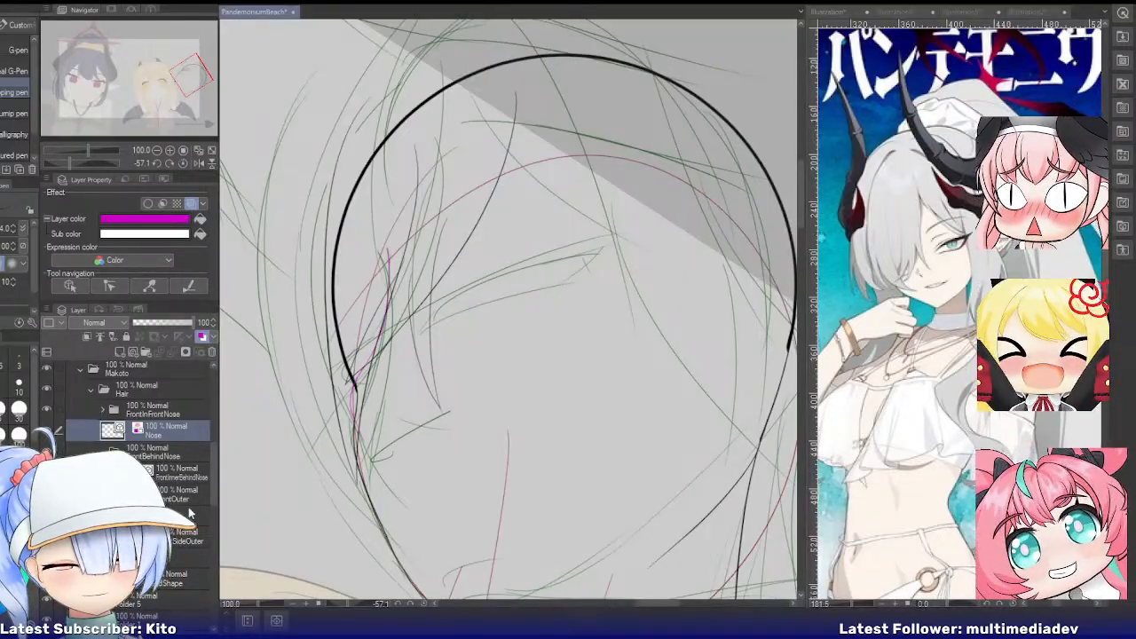
Rename the FrontOuter layer with a name starting FrontOuterRound, and turn on the blue layer colour for FrontInnerBehindNose
scroll(187, 488, down, 2)
scroll(187, 486, up, 2)
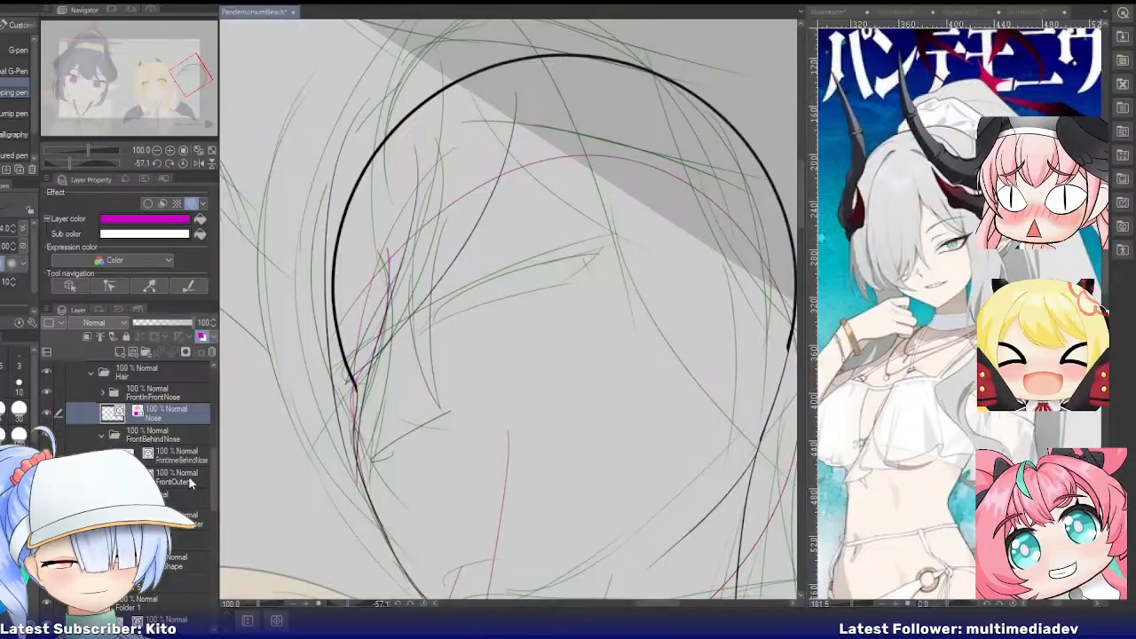
click(190, 481)
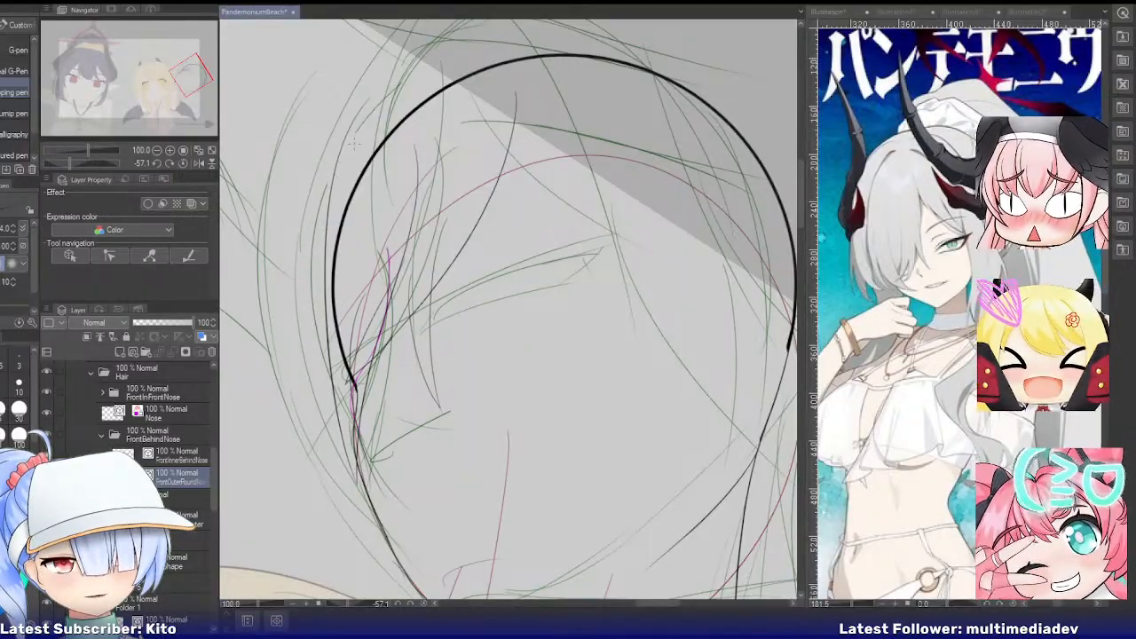
click(165, 456)
key(ctrl+b)
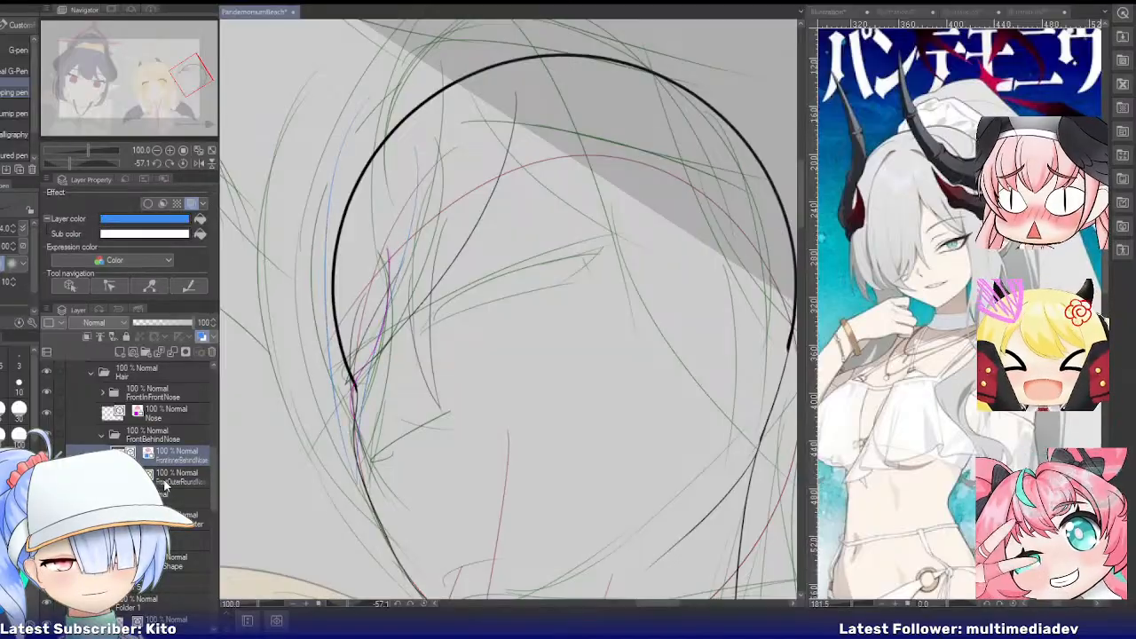
Ink a long thin outer hair curve on the FrontOuterRound layer, from beside the upper head outline down past the cheek, redrawing until it fits
click(164, 479)
drag(371, 117, 353, 444)
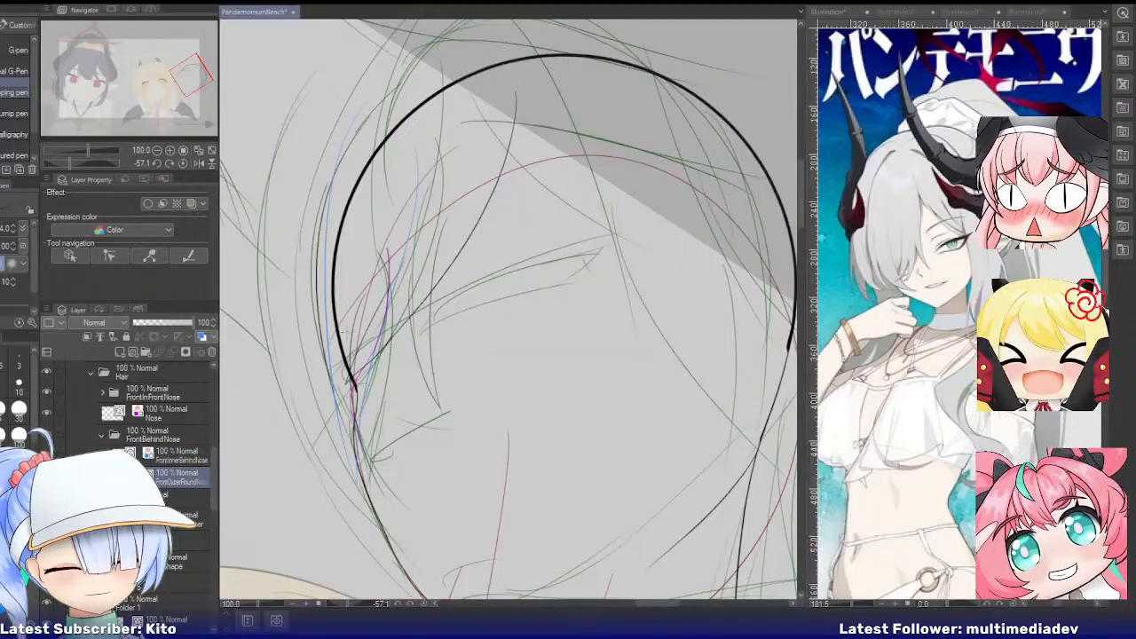
key(ctrl+z)
drag(360, 138, 393, 490)
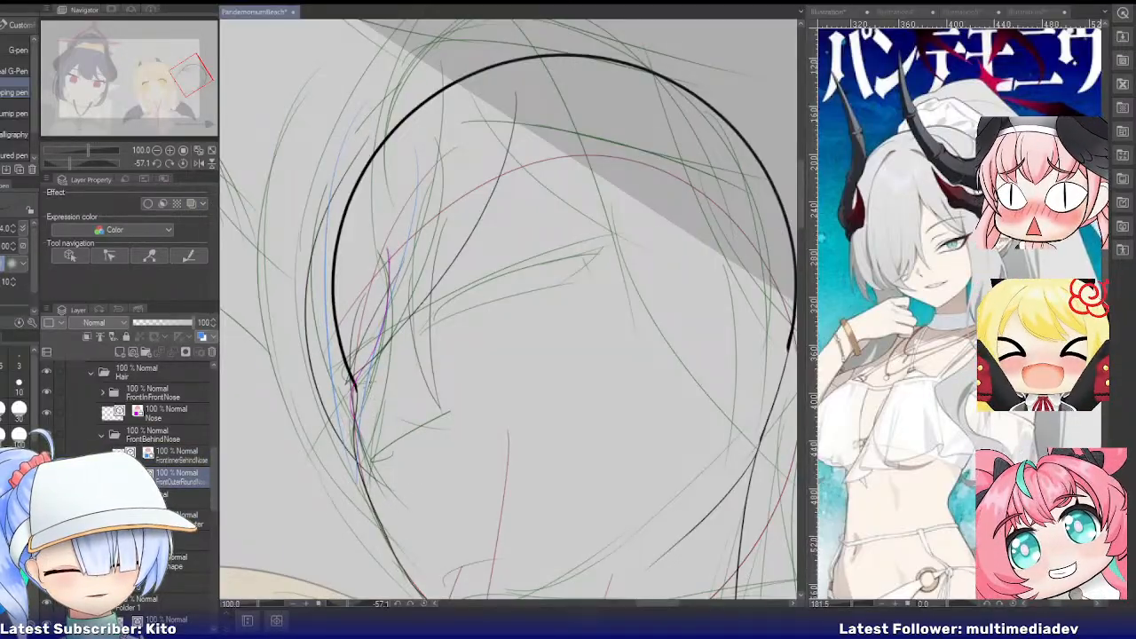
key(ctrl+z)
mouse_move(368, 124)
mouse_down()
mouse_move(345, 442)
mouse_move(397, 513)
mouse_up()
key(ctrl+z)
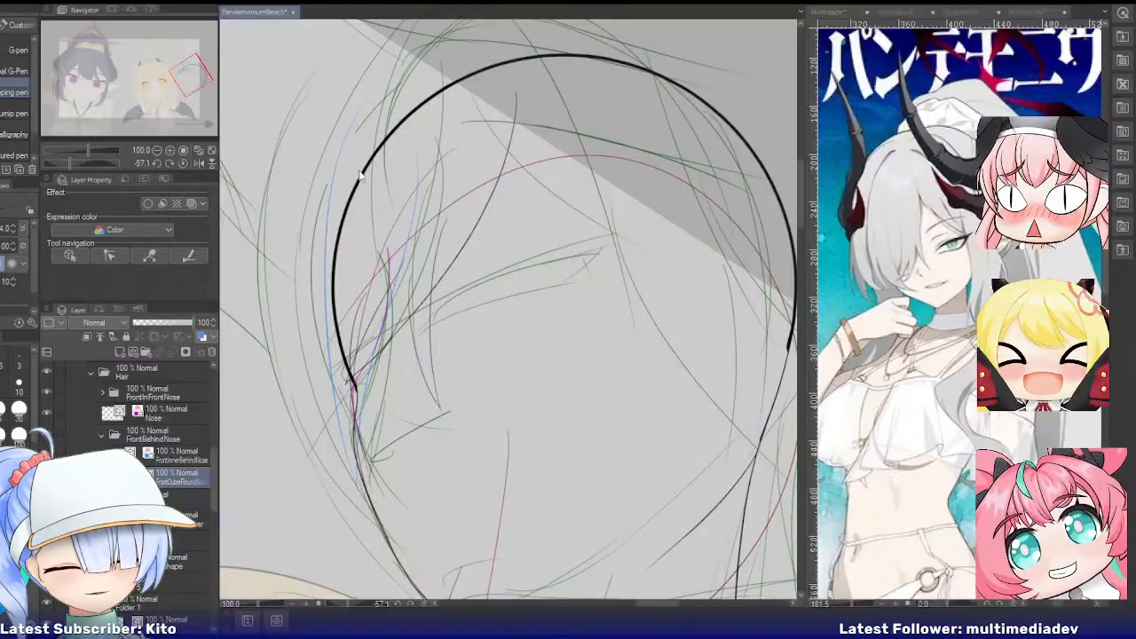
drag(371, 117, 402, 499)
key(ctrl+z)
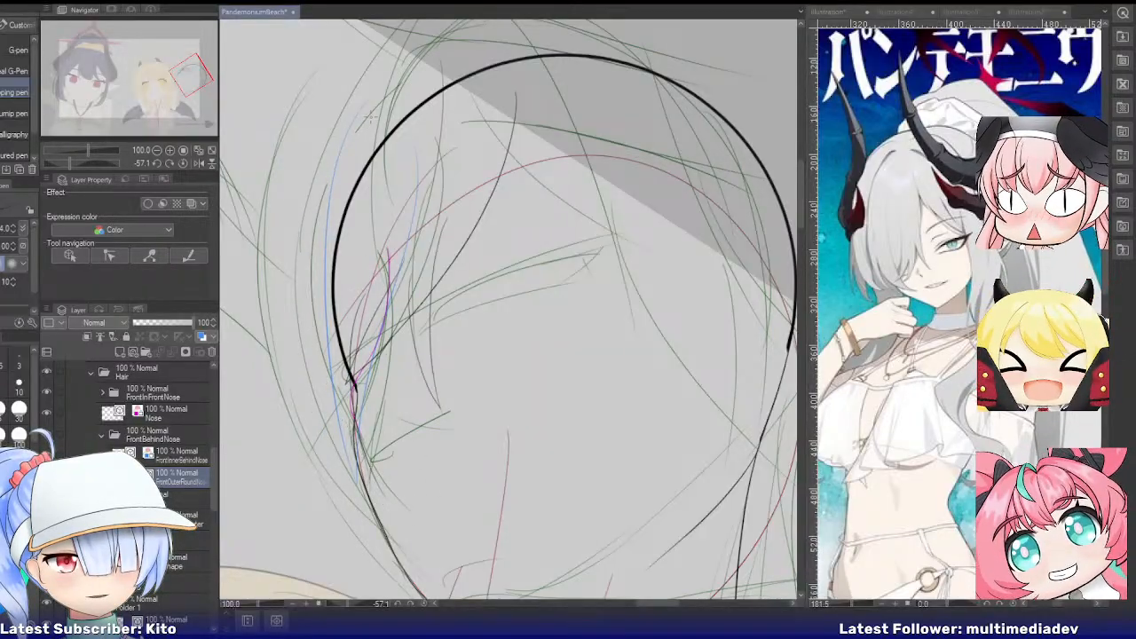
mouse_move(373, 114)
mouse_down()
mouse_move(294, 333)
mouse_move(402, 497)
mouse_up()
Transform the outer hair curve, stretching it slightly at its lower end to extend the tip further down the face outline
key(e)
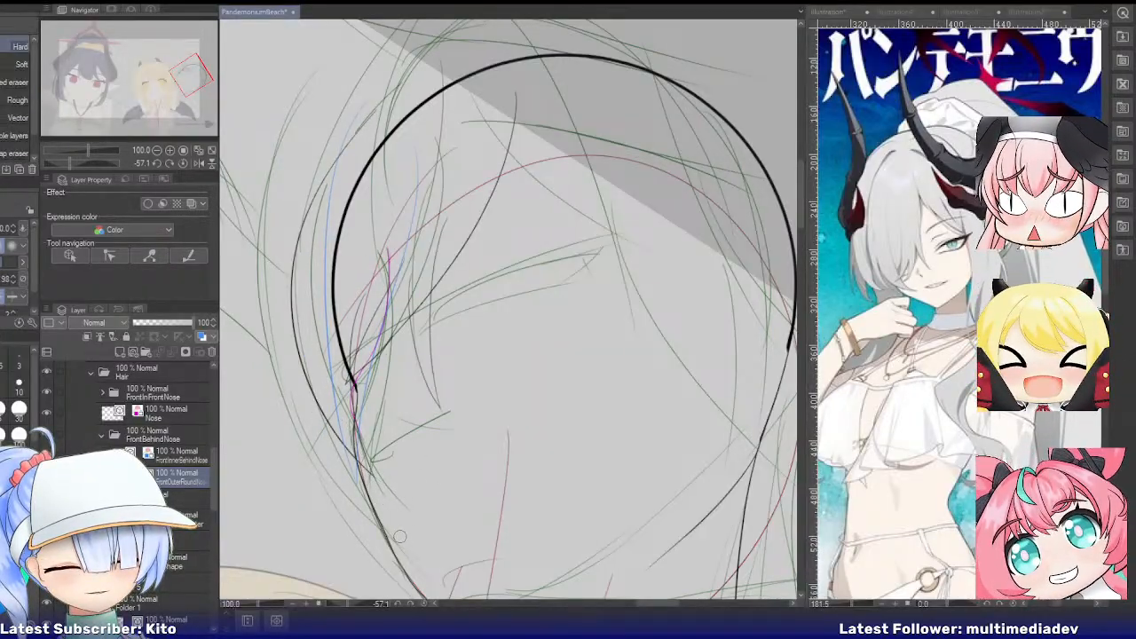
scroll(371, 457, up, 5)
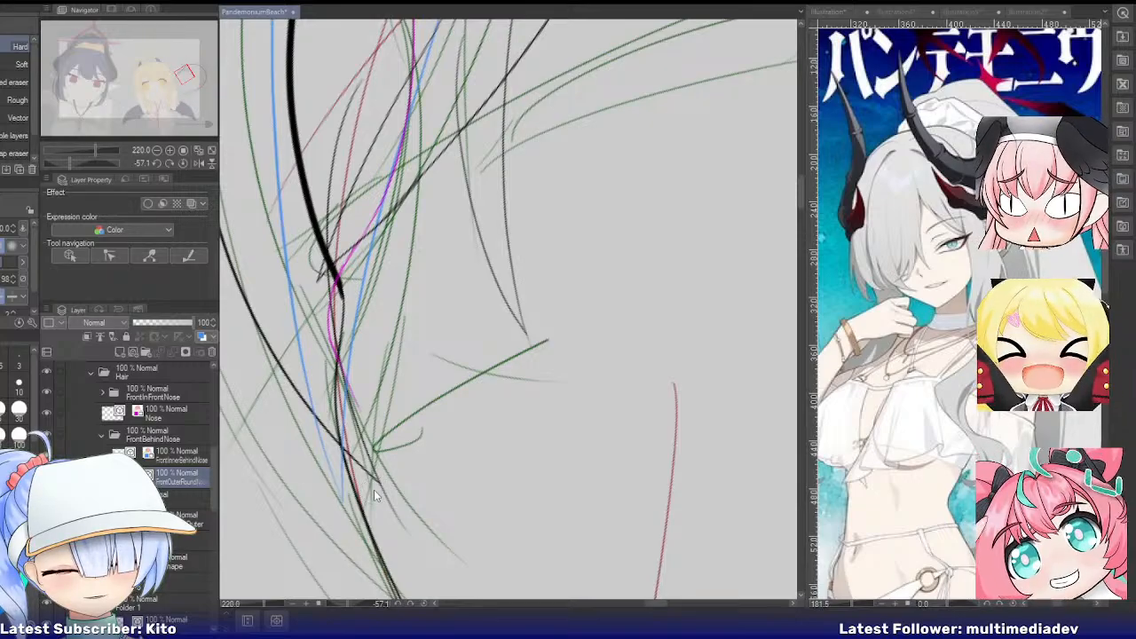
key(ctrl+t)
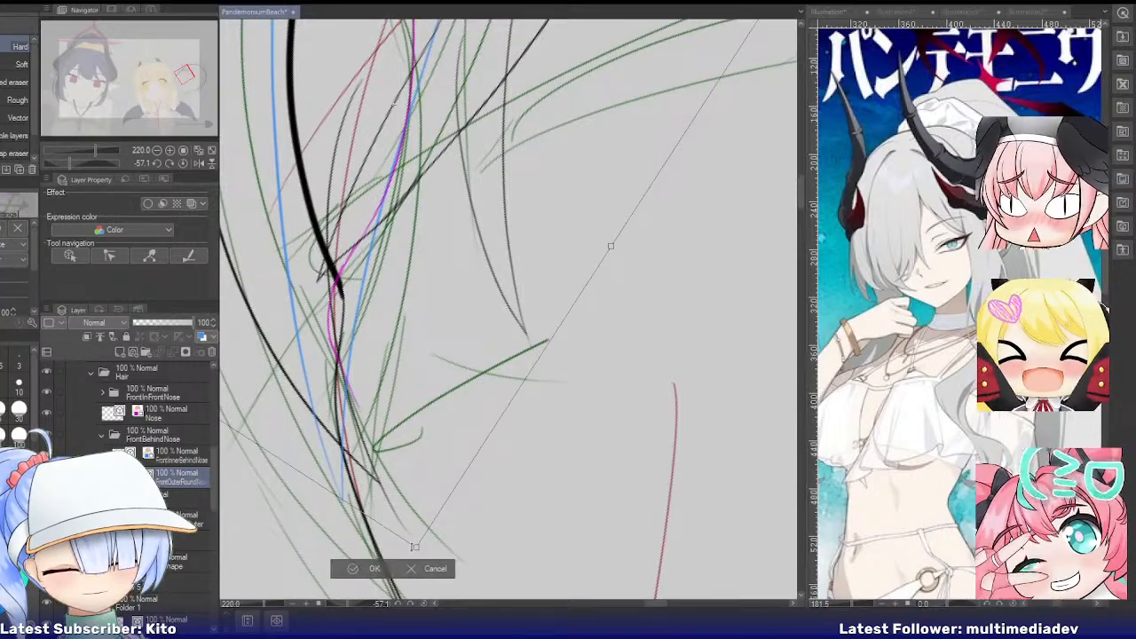
drag(414, 550, 430, 582)
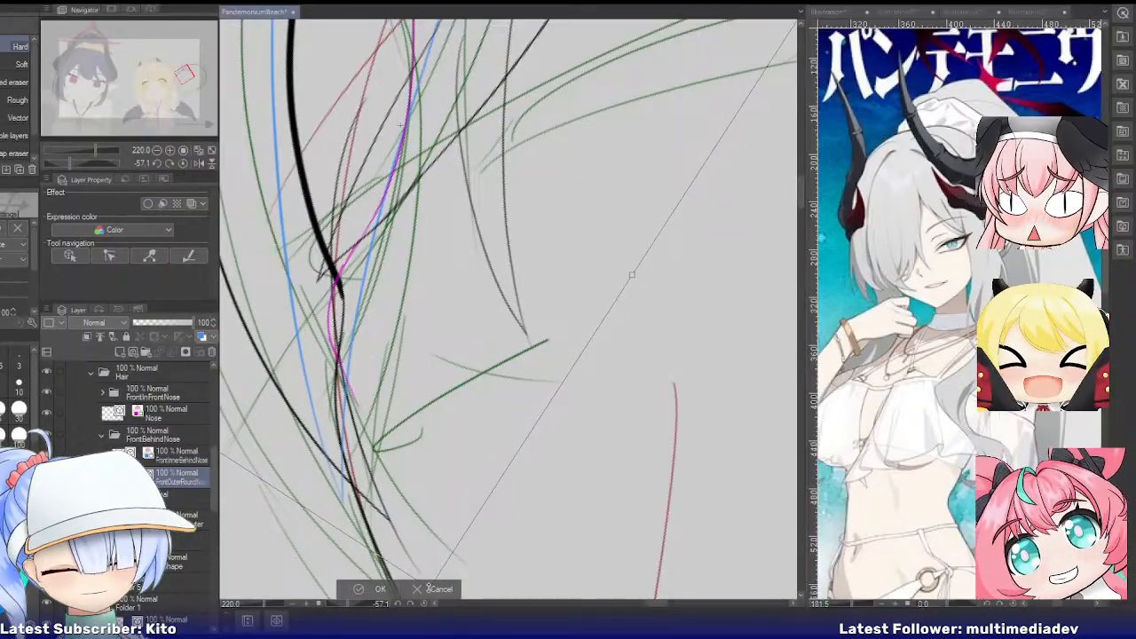
click(367, 592)
scroll(442, 470, down, 5)
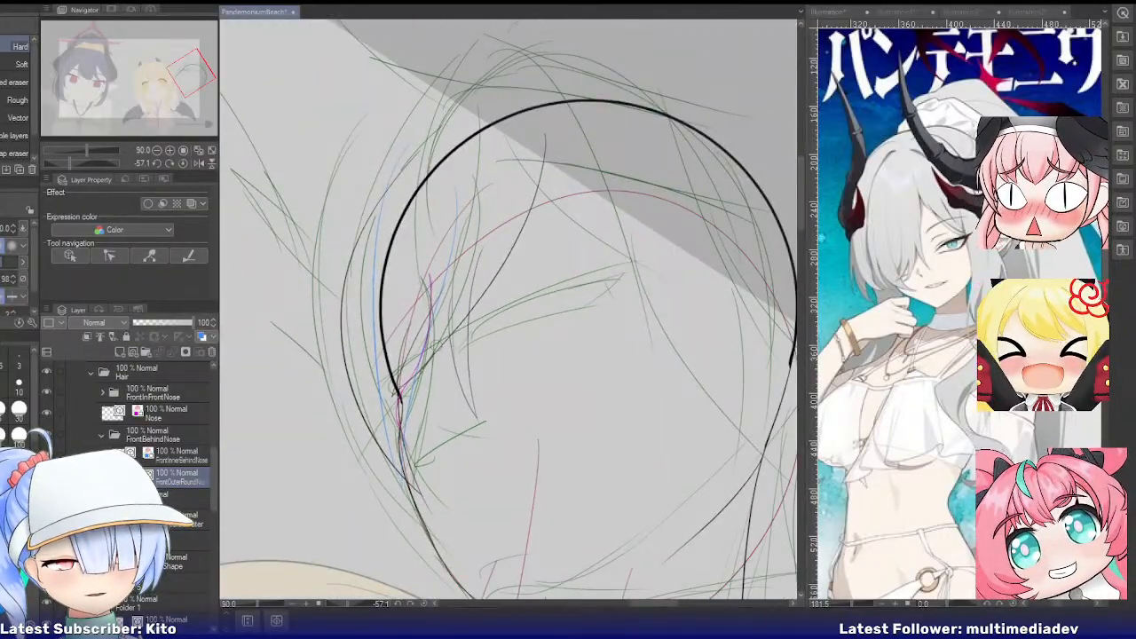
Transform the outer hair curve again, adjusting its corners and upper edge to bring it closer to the head outline
scroll(378, 299, up, 2)
key(ctrl+t)
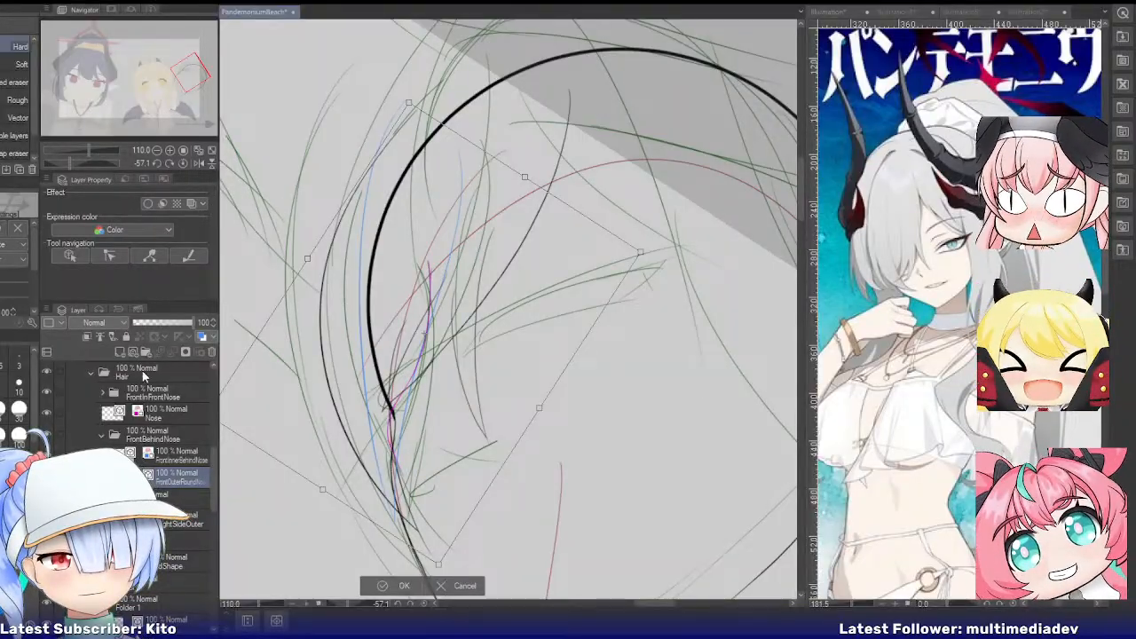
scroll(290, 403, down, 3)
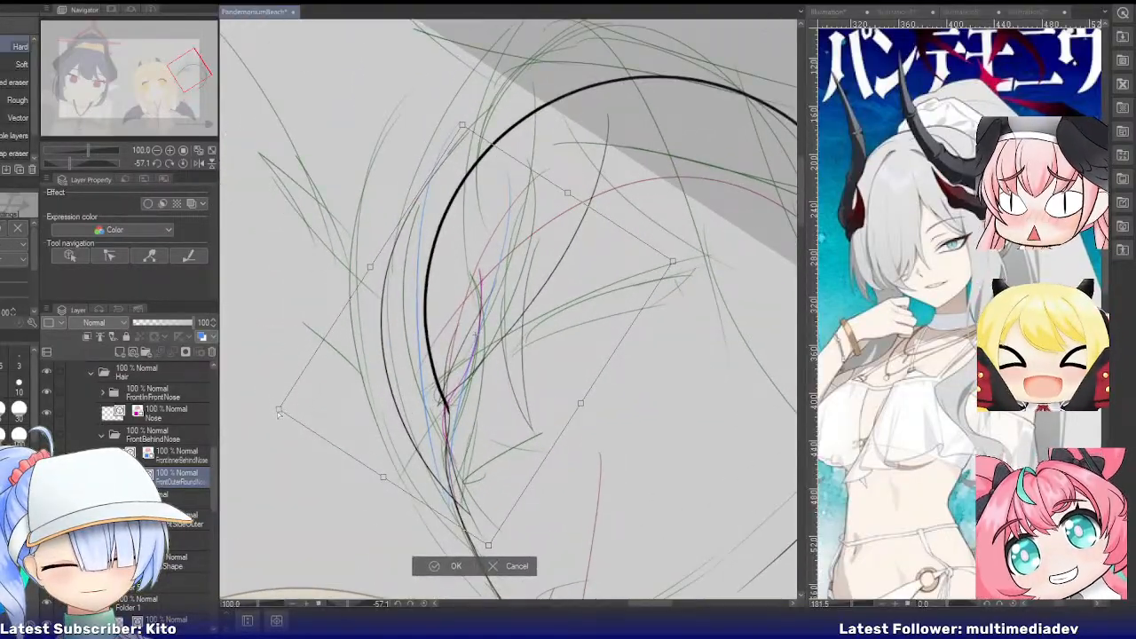
drag(279, 409, 319, 436)
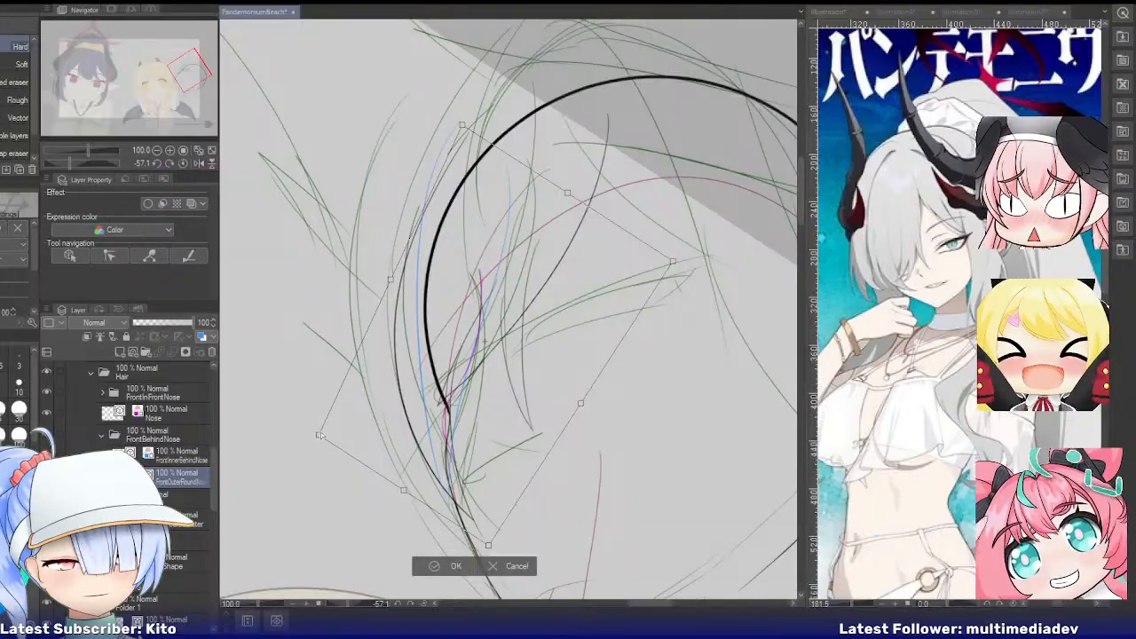
drag(569, 196, 536, 186)
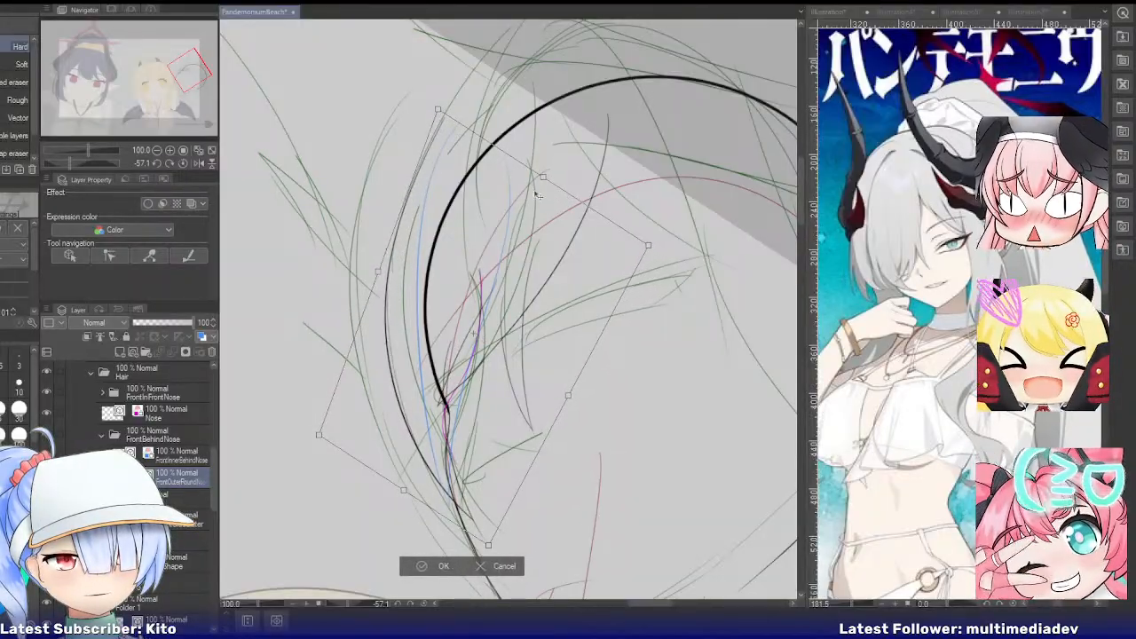
drag(439, 113, 458, 118)
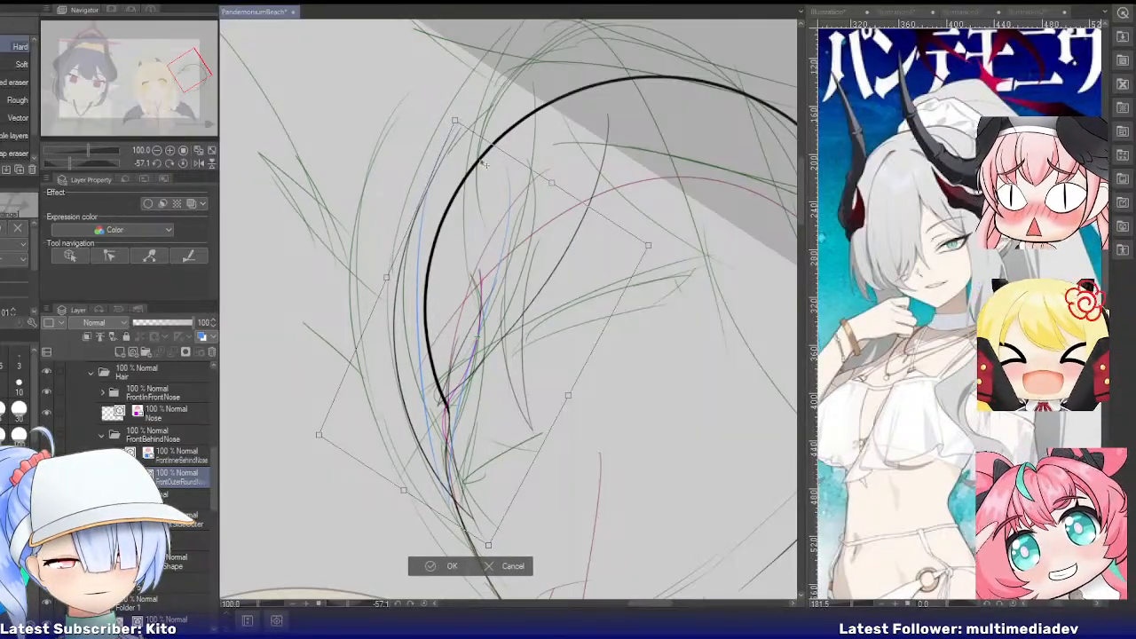
scroll(549, 277, up, 3)
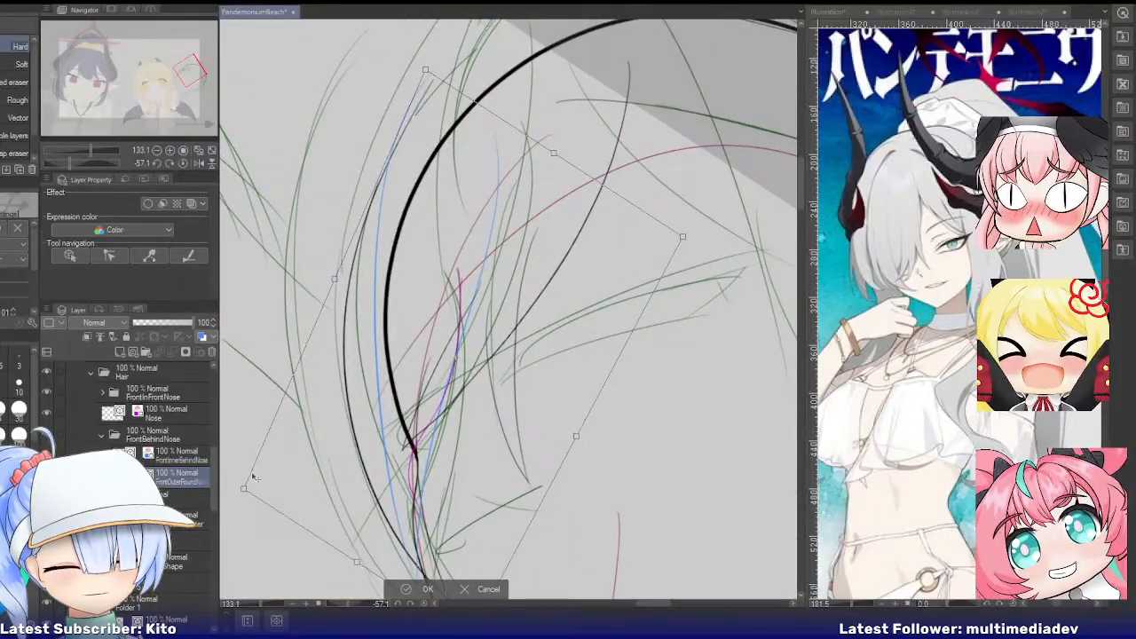
mouse_move(244, 490)
mouse_down()
mouse_move(252, 495)
mouse_move(244, 488)
mouse_up()
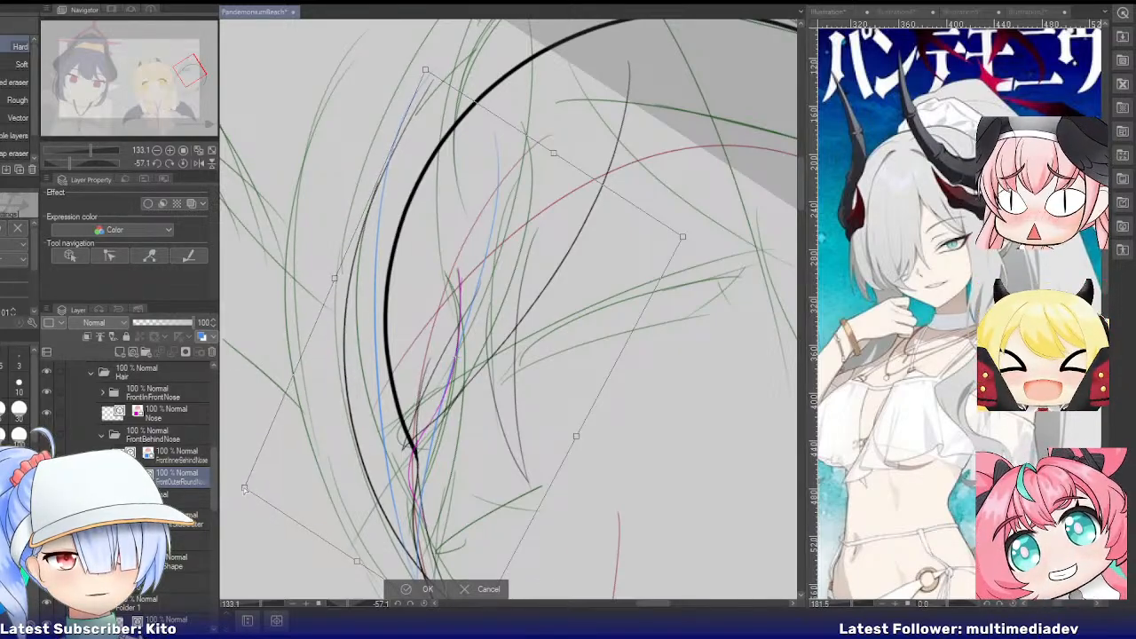
scroll(407, 433, down, 3)
click(402, 587)
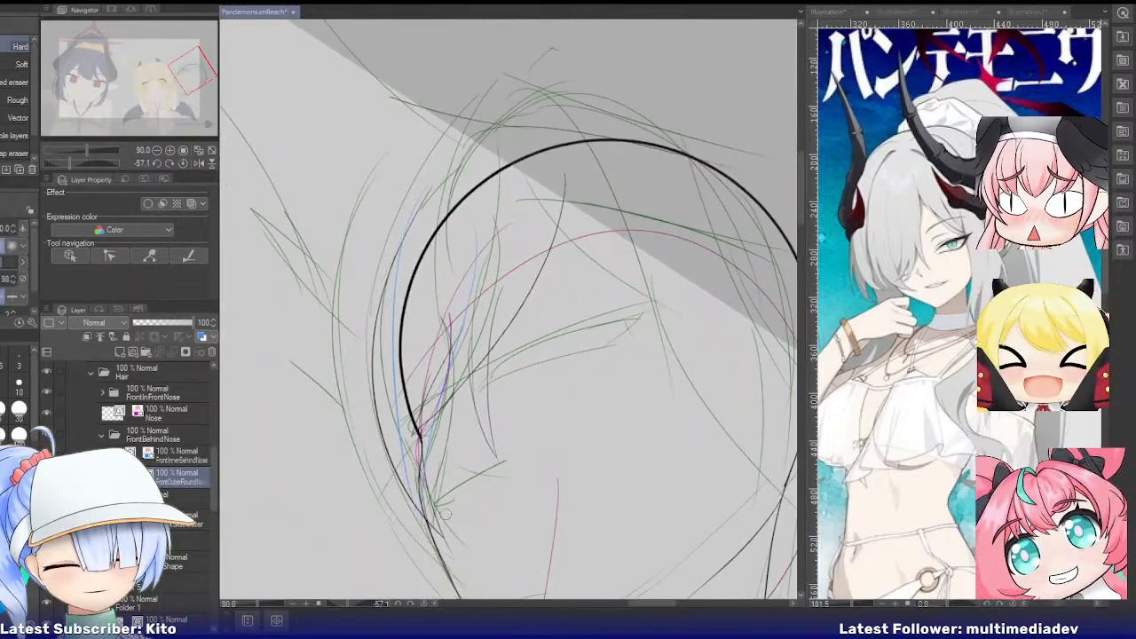
scroll(437, 510, up, 4)
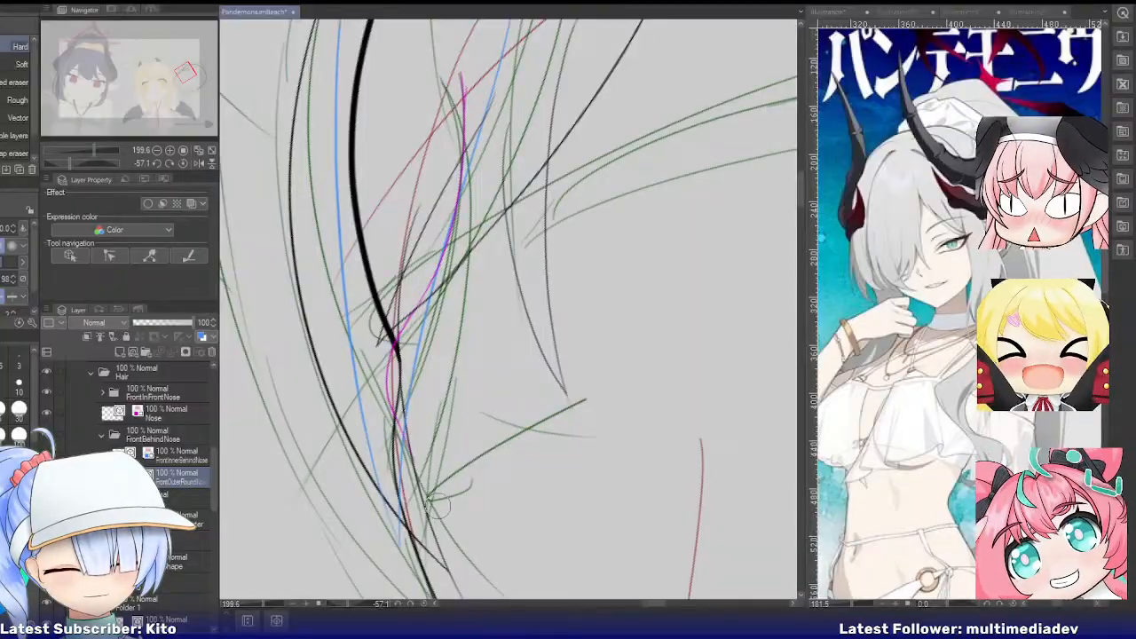
Transform the outer hair curve on FrontOuterRound, shifting it slightly outward, away from the head outline
key(ctrl+t)
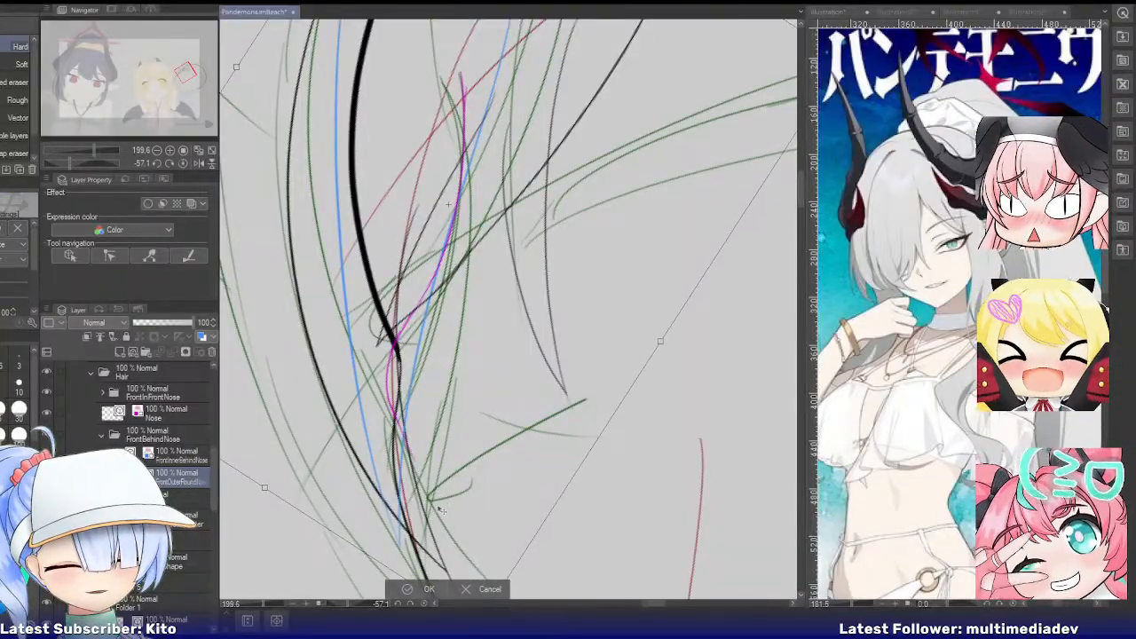
key(Return)
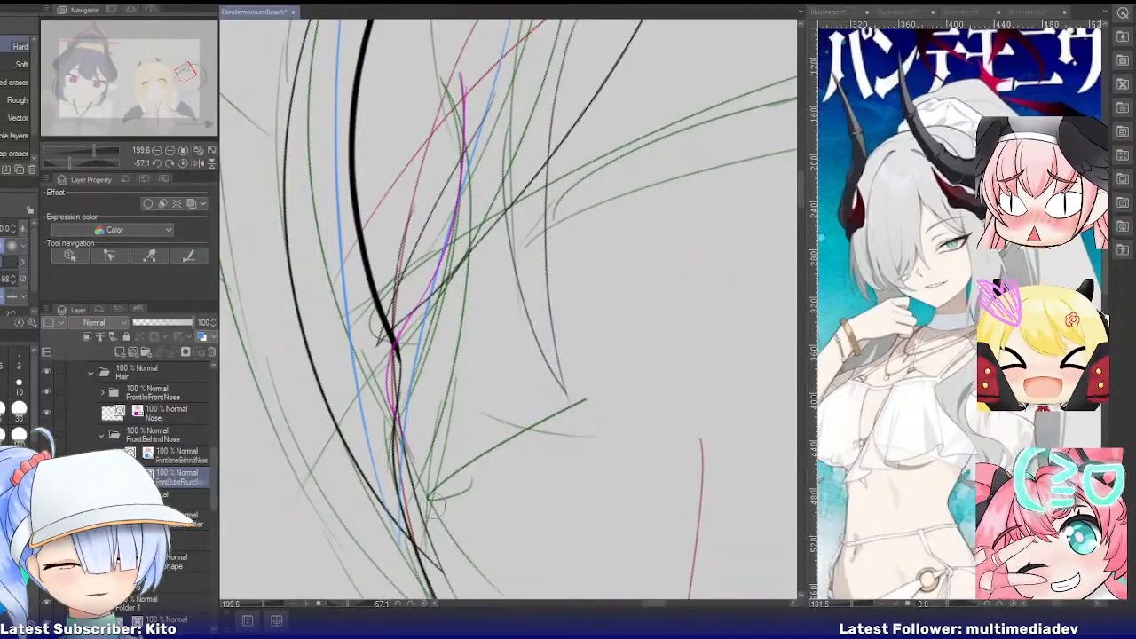
scroll(435, 506, down, 3)
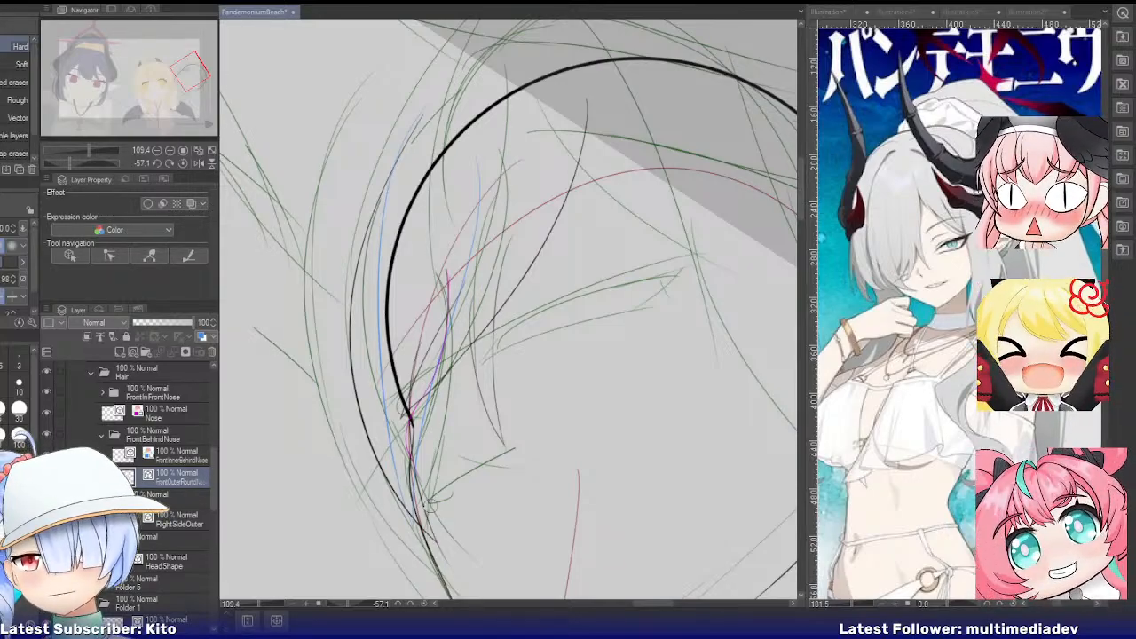
scroll(474, 375, down, 4)
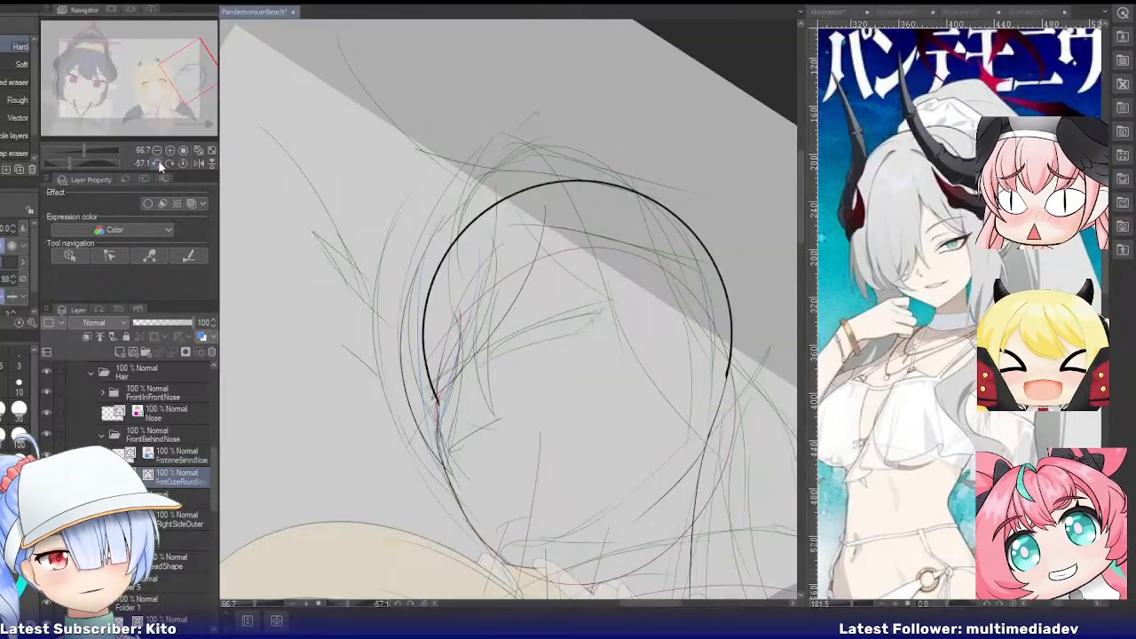
Turn off the blue layer colour for FrontInnerBehindNose and expand the FrontInFrontNose folder
click(182, 164)
scroll(438, 266, down, 1)
scroll(438, 266, up, 2)
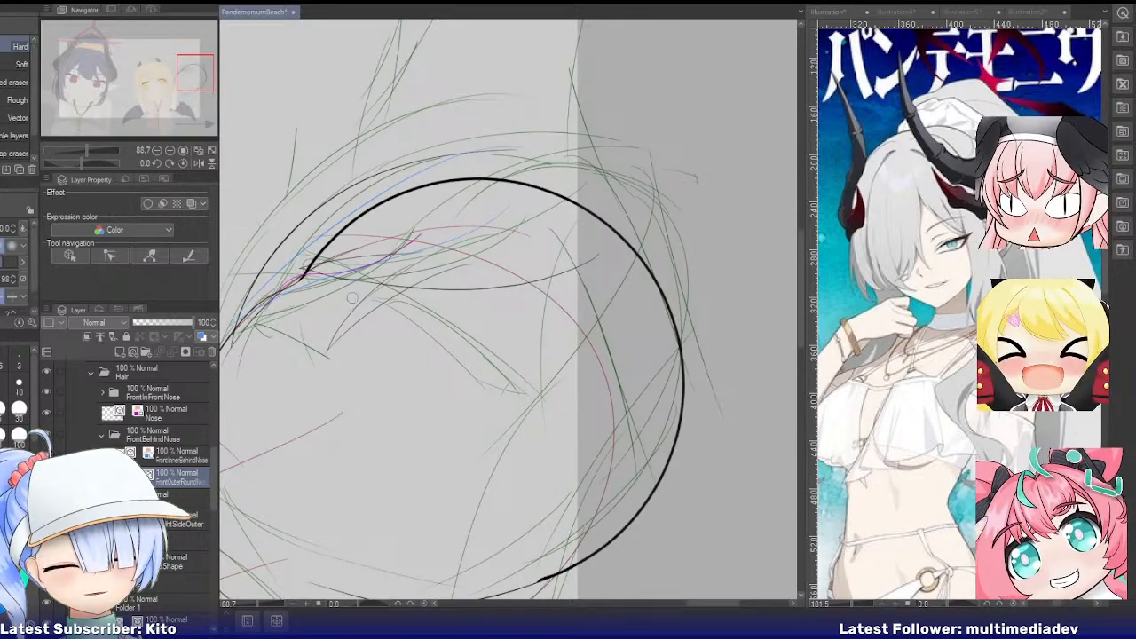
key(shift+space)
drag(505, 201, 355, 266)
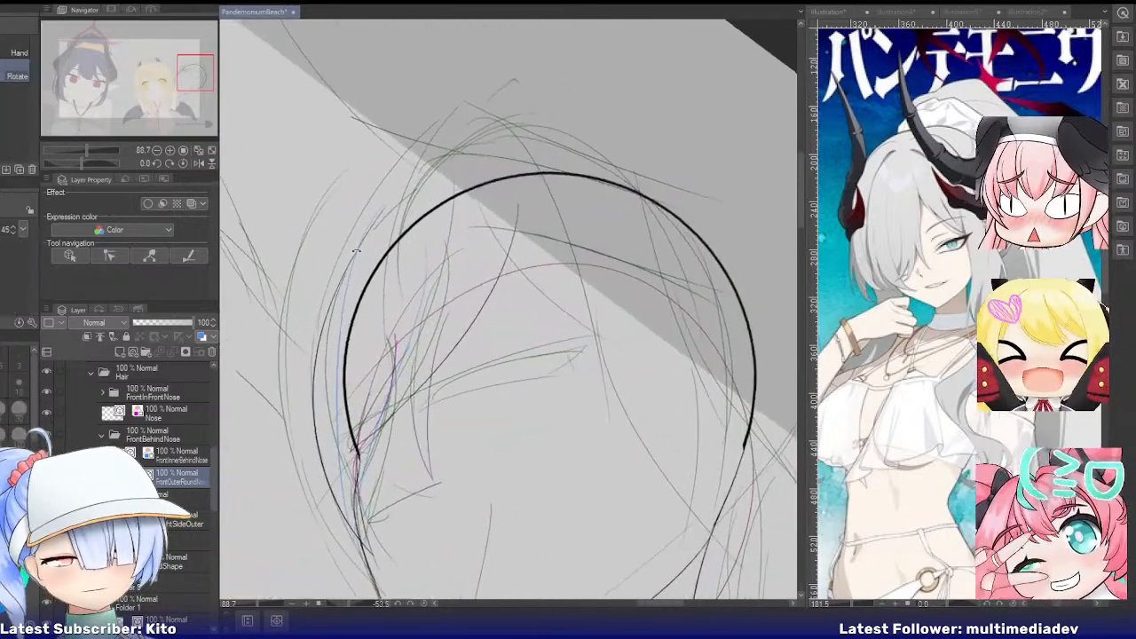
click(158, 460)
key(ctrl+b)
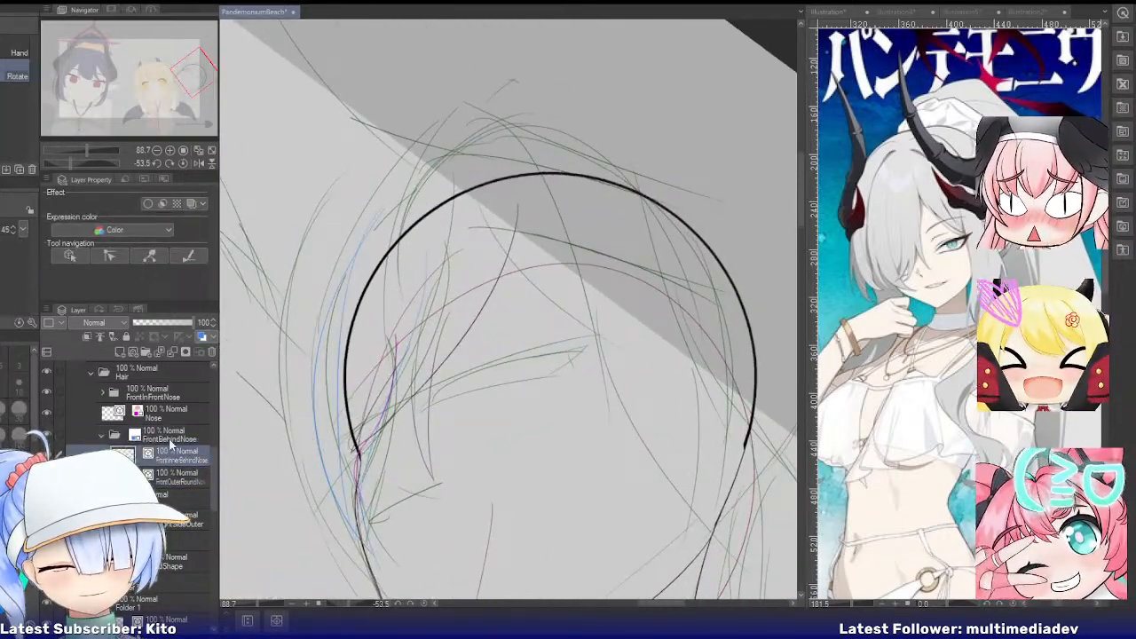
click(165, 438)
scroll(131, 453, up, 1)
click(102, 445)
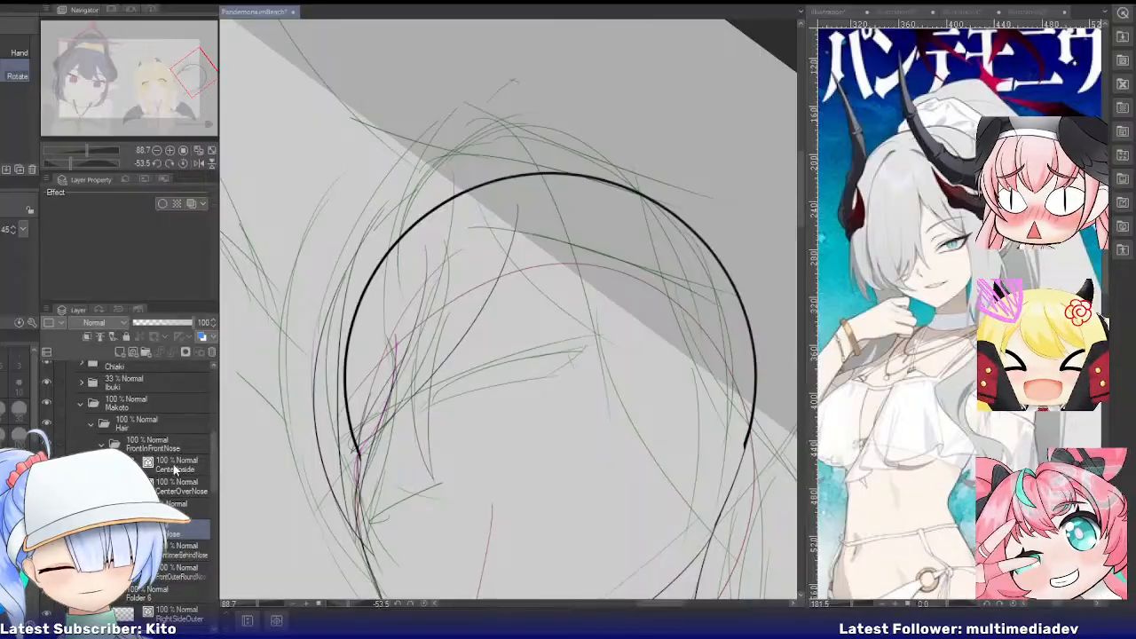
Turn on the layer colour for CenterOverNose and transform its strand, pulling the upper end up and outward toward the head outline
click(173, 467)
key(ctrl+b)
key(ctrl+b)
click(175, 486)
key(ctrl+b)
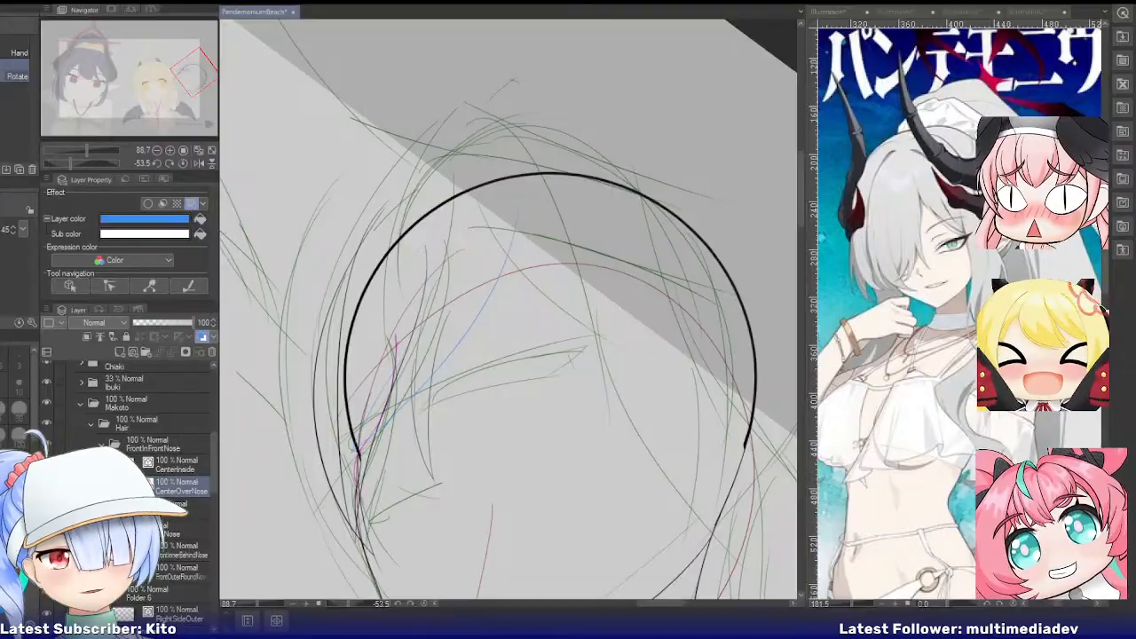
key(ctrl+t)
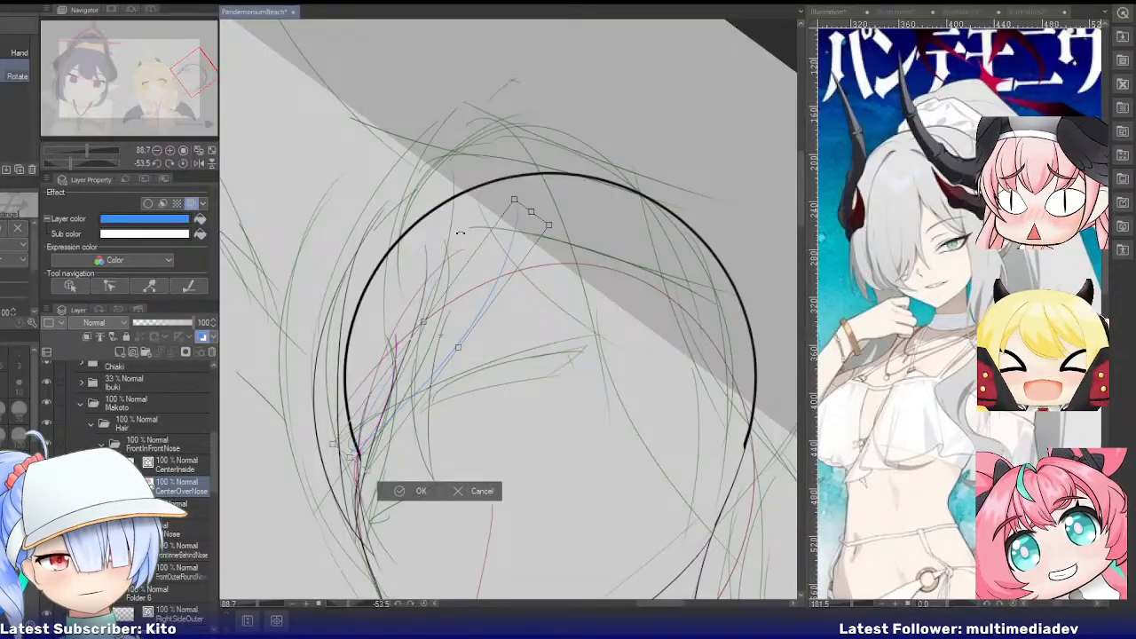
drag(528, 213, 508, 204)
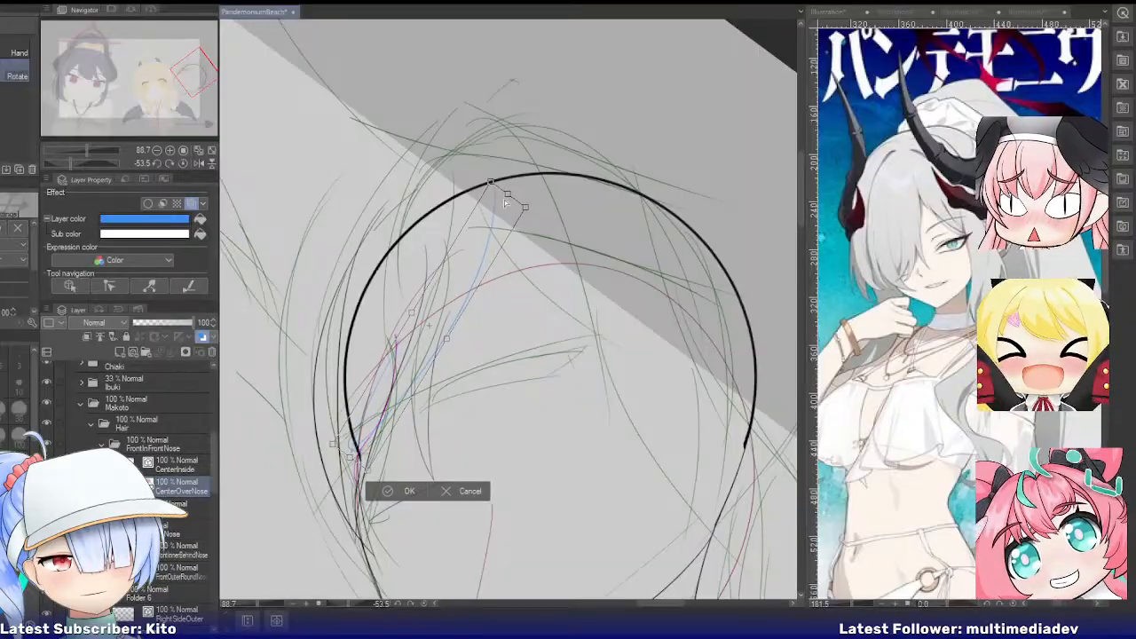
click(395, 491)
Inspect the adjusted centre strand close up and at full head size, and turn off CenterOverNose's layer colour
scroll(372, 475, up, 2)
scroll(372, 475, up, 4)
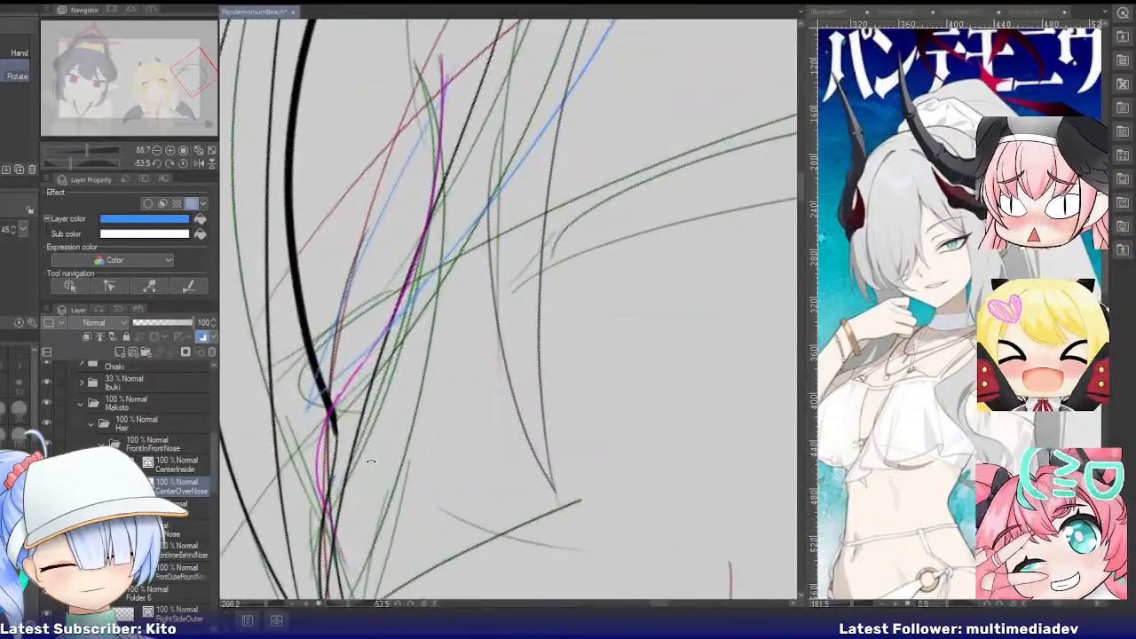
scroll(374, 453, down, 1)
scroll(374, 451, down, 3)
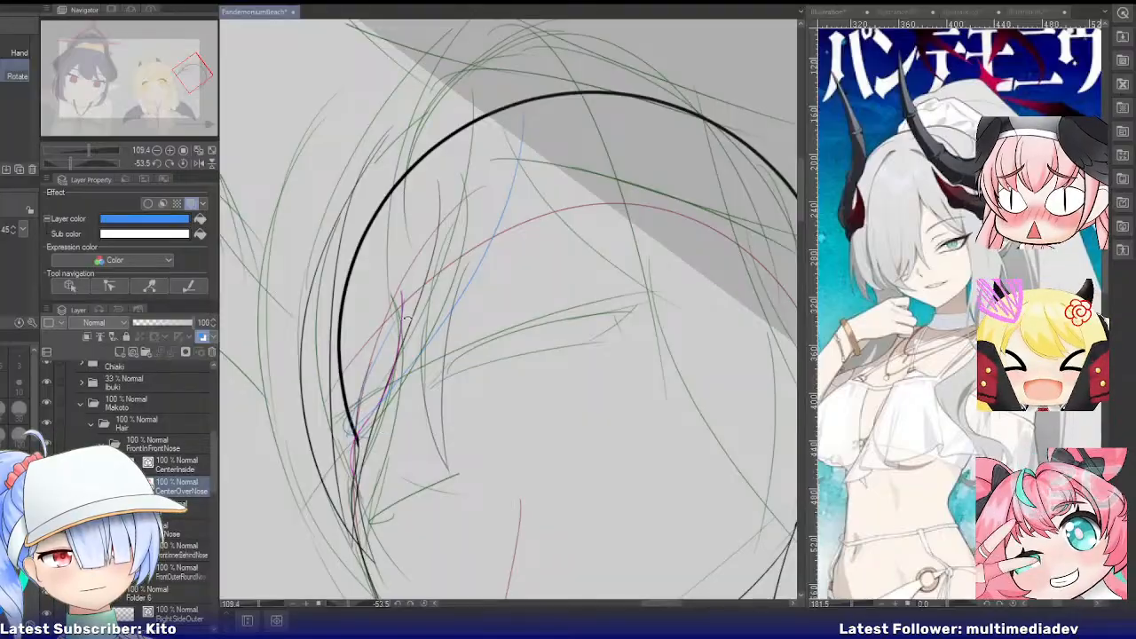
scroll(544, 378, down, 3)
scroll(593, 231, up, 3)
scroll(590, 190, up, 1)
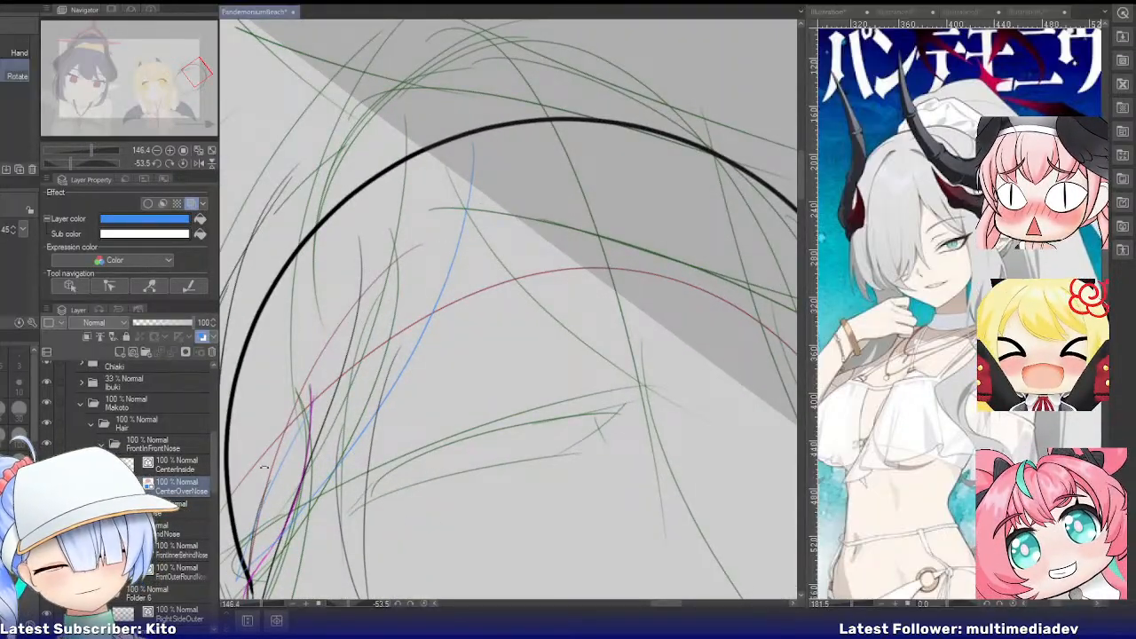
key(ctrl+b)
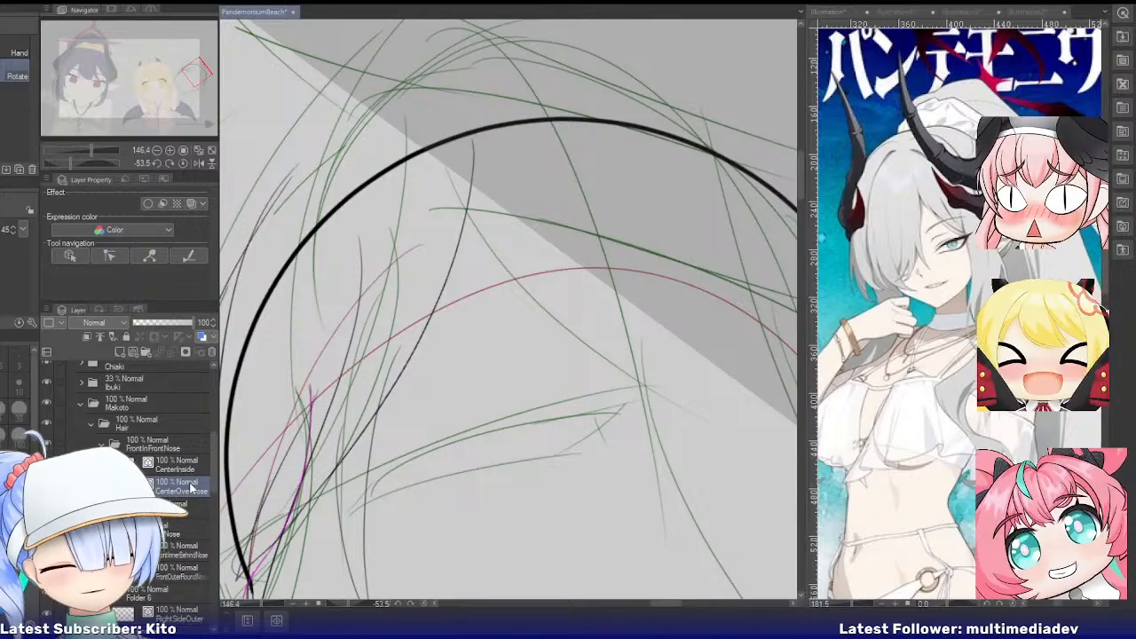
Rename Folder 6 and rename the RightSideOuter layer inside it as LeftTuck
scroll(190, 487, down, 2)
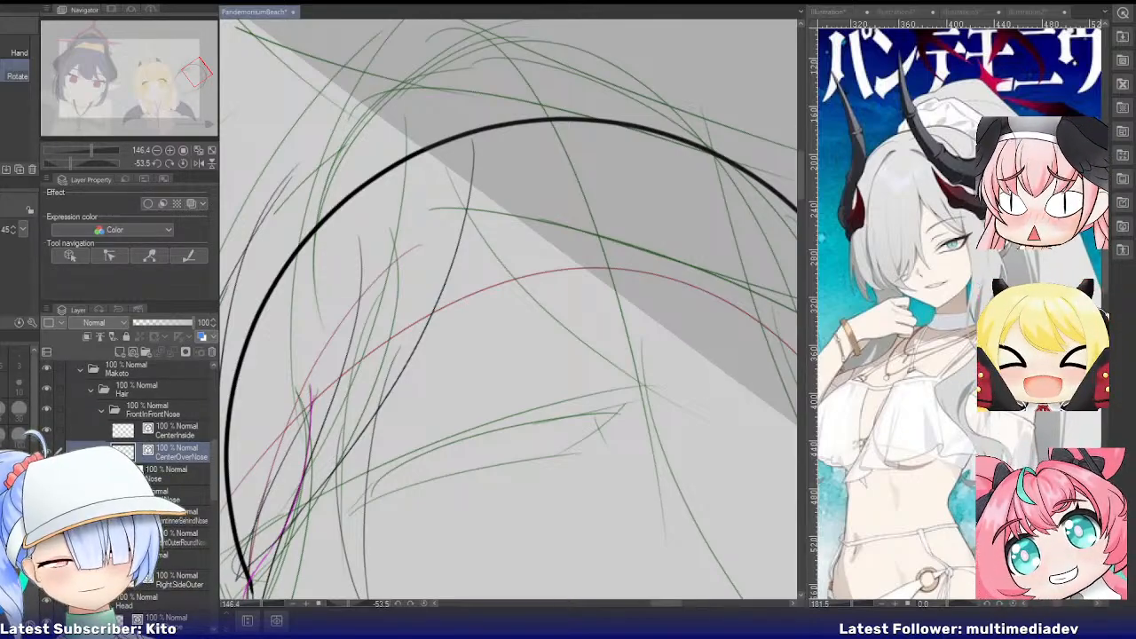
click(182, 559)
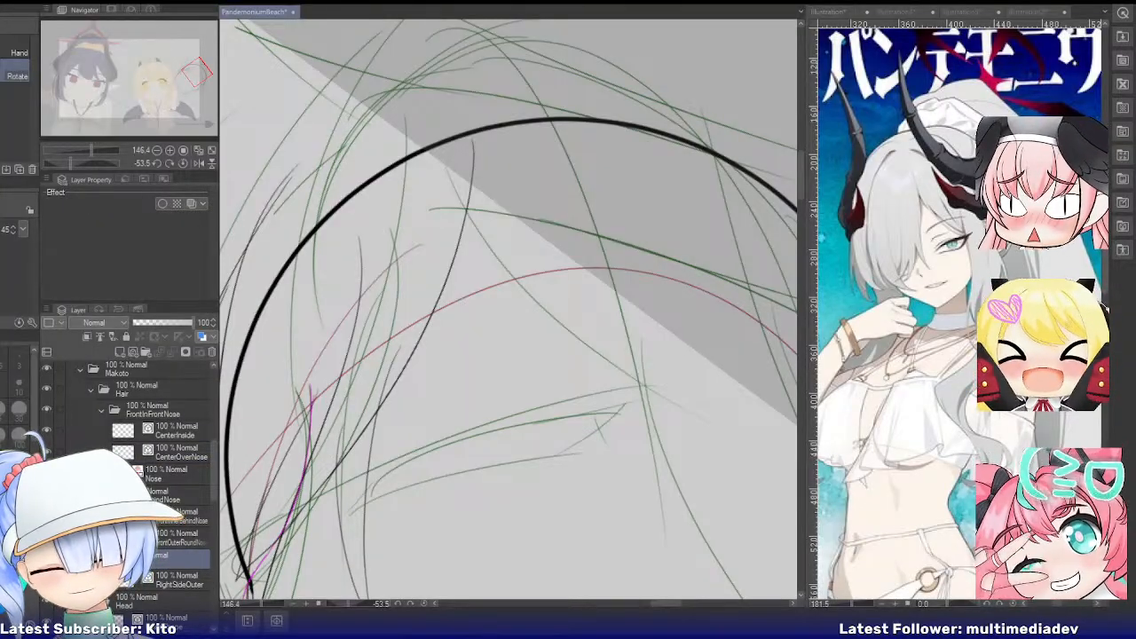
click(178, 582)
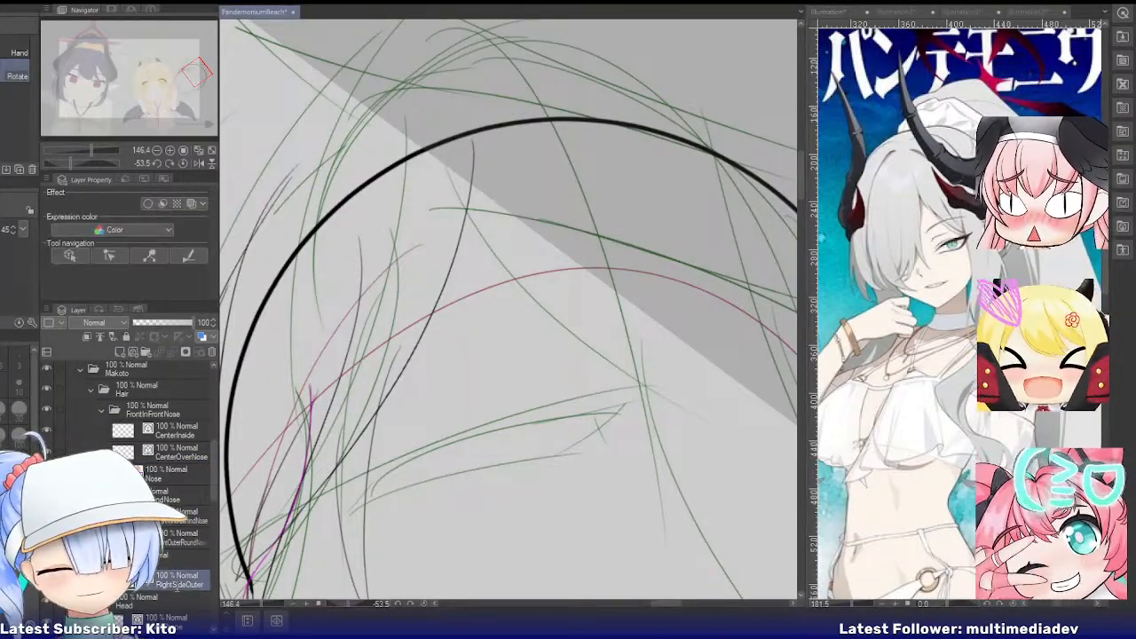
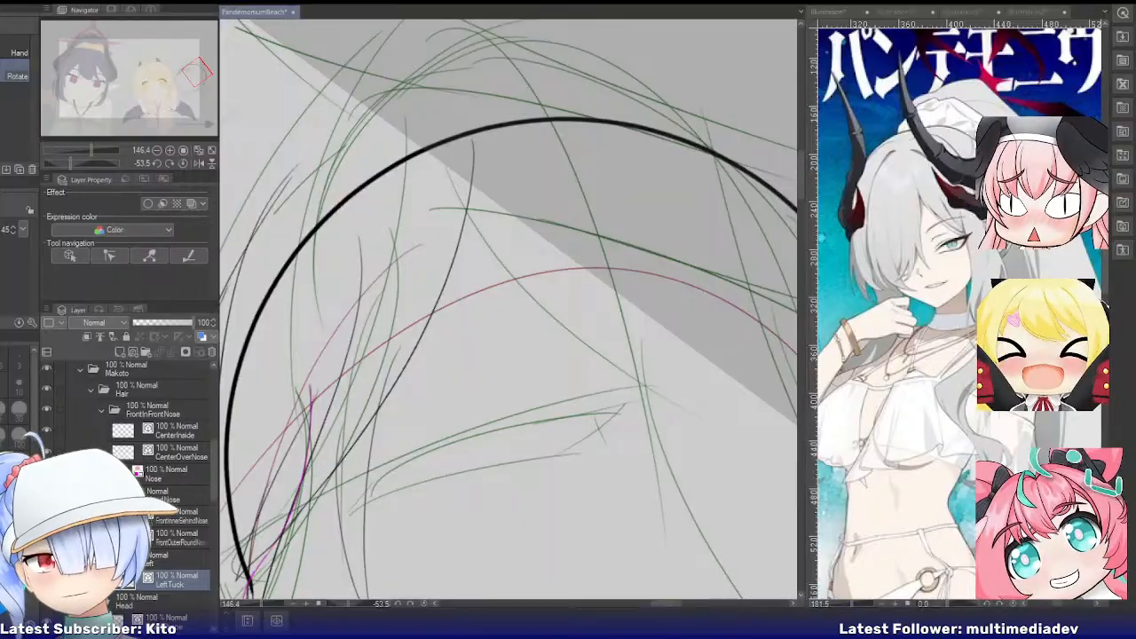
Ink a short curved tuck line on the LeftTuck layer from the upper head outline down into the forehead, redrawing until it fits
scroll(391, 165, down, 2)
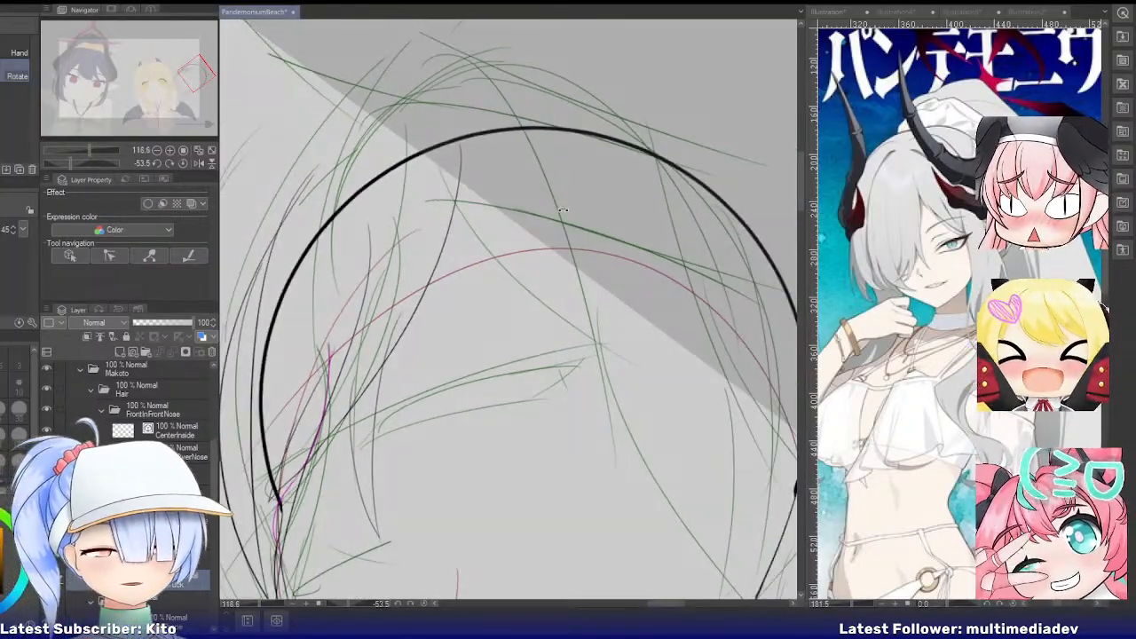
scroll(562, 199, down, 2)
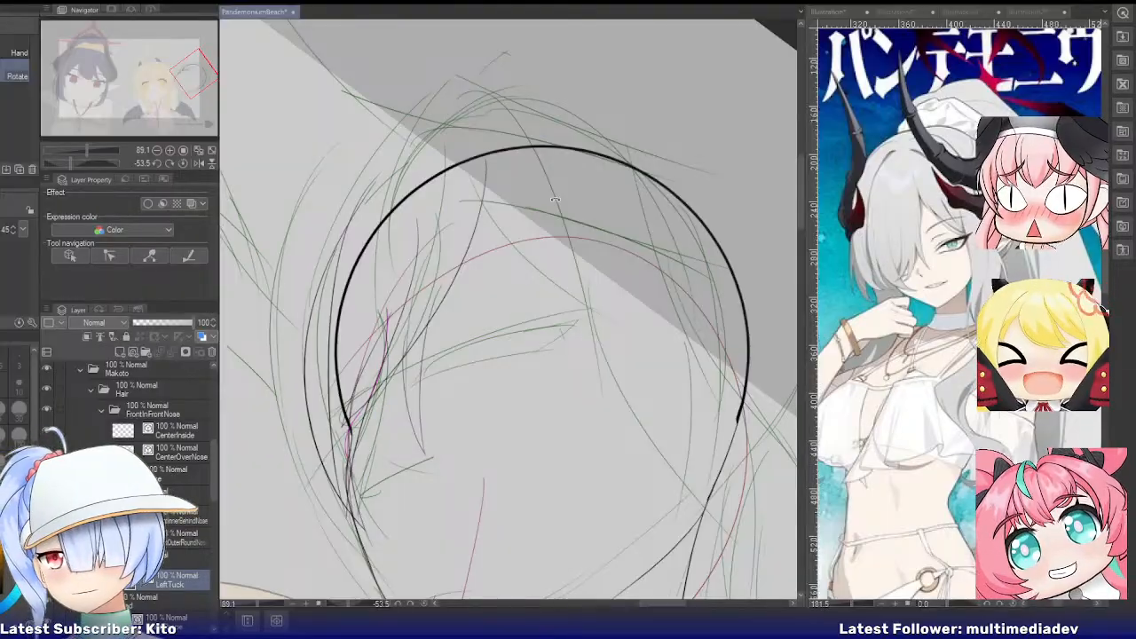
scroll(555, 199, down, 1)
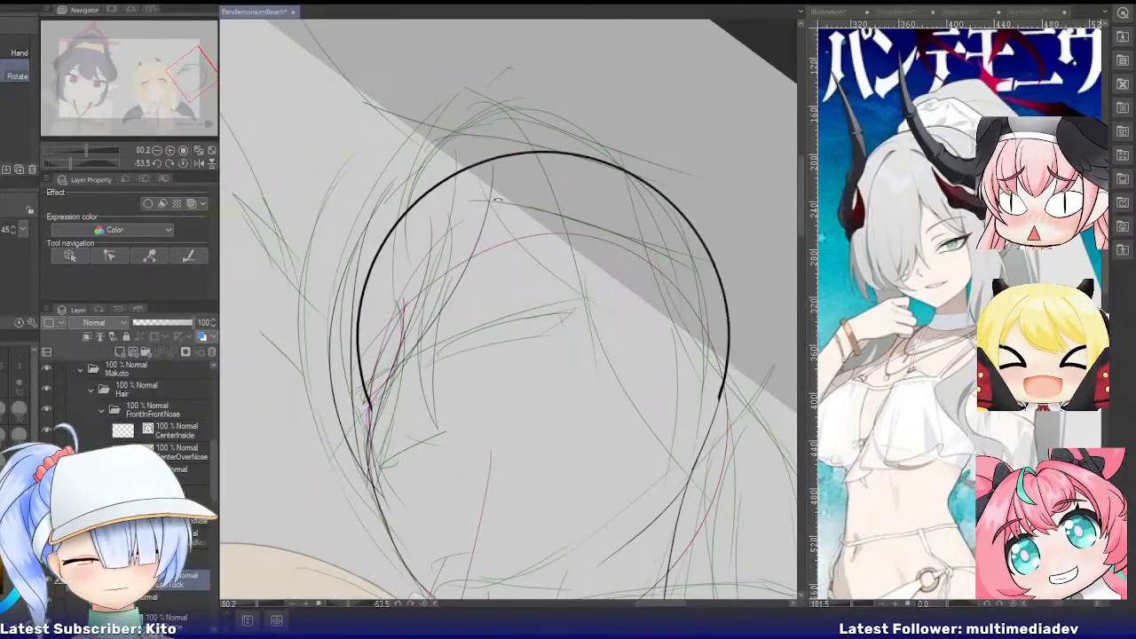
key(p)
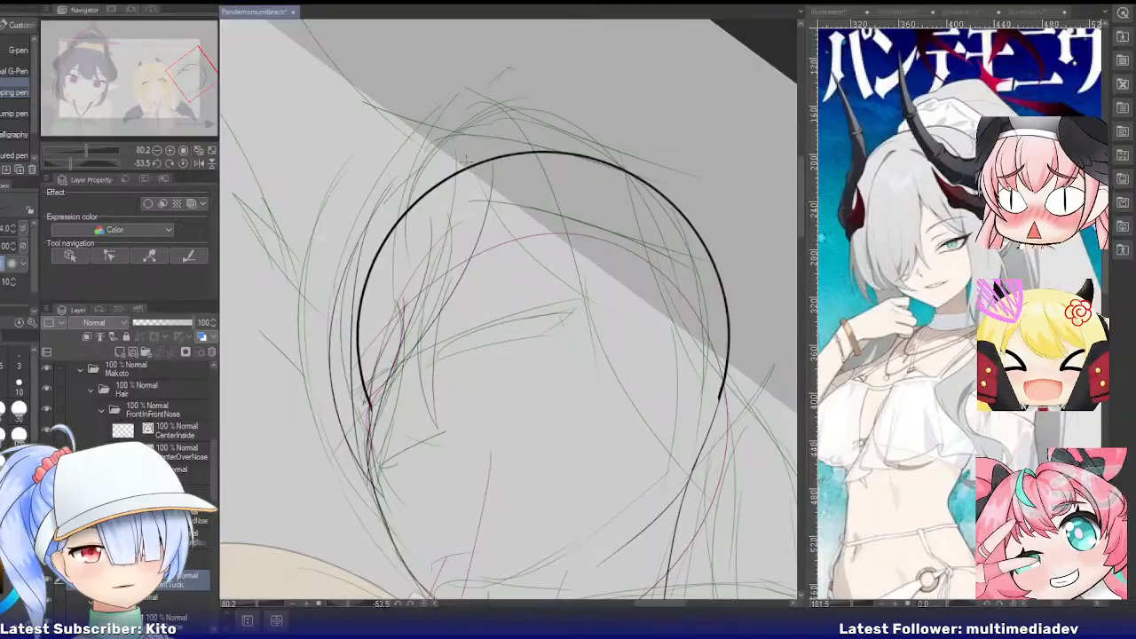
drag(463, 167, 536, 242)
key(ctrl+z)
drag(464, 163, 580, 296)
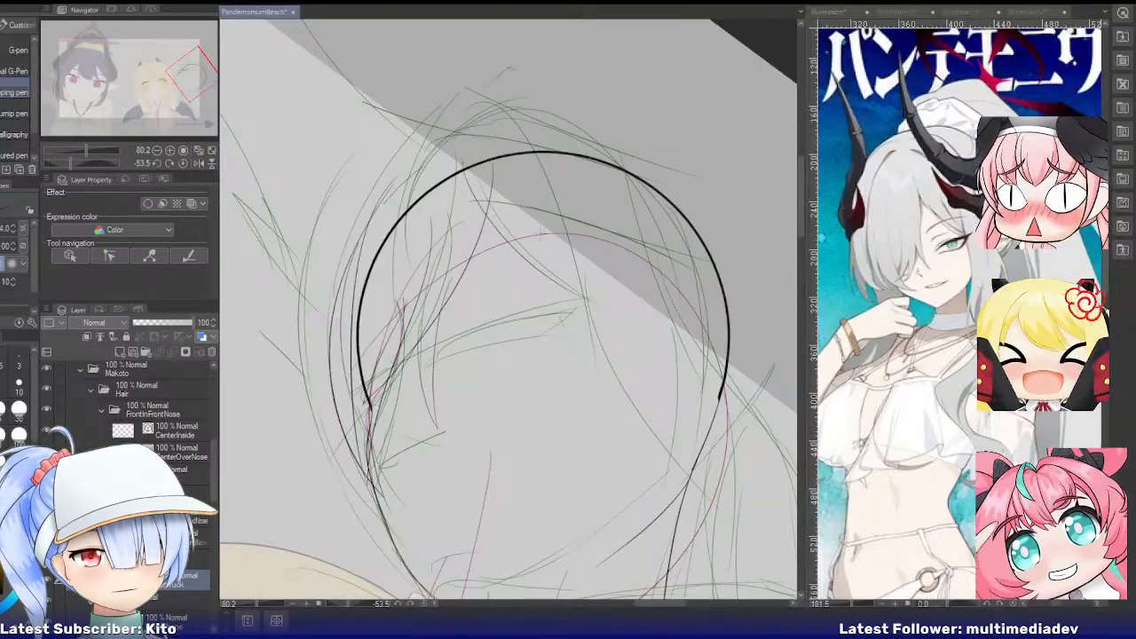
key(ctrl+z)
drag(464, 169, 593, 293)
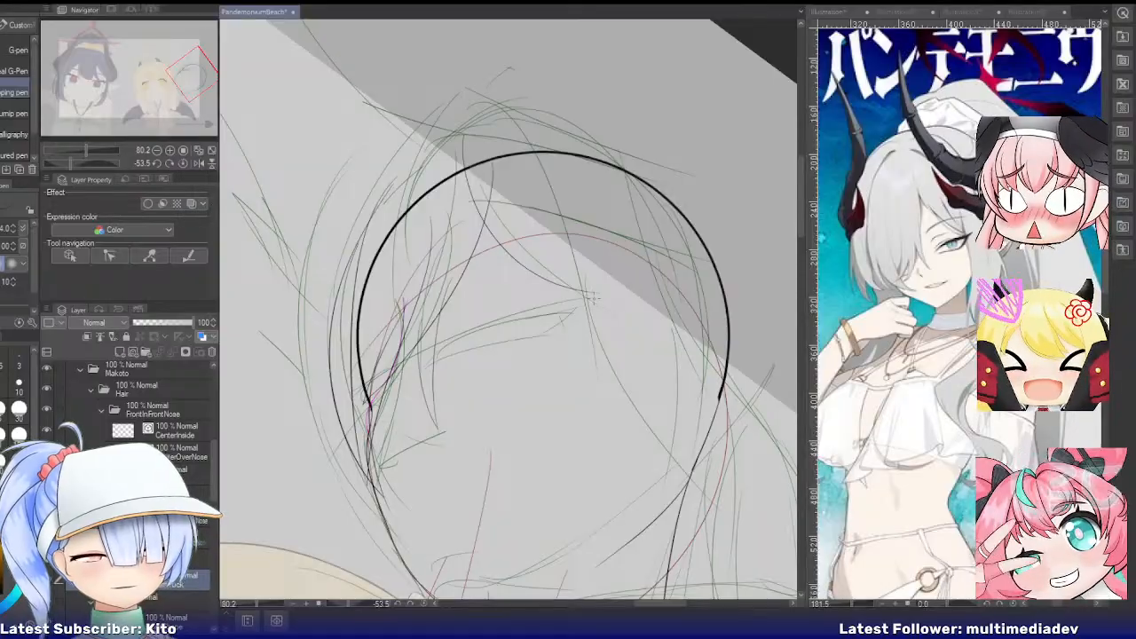
Add a new folder above FrontInFrontNose in the Hair folder and name it LeftSideFront
scroll(591, 297, down, 2)
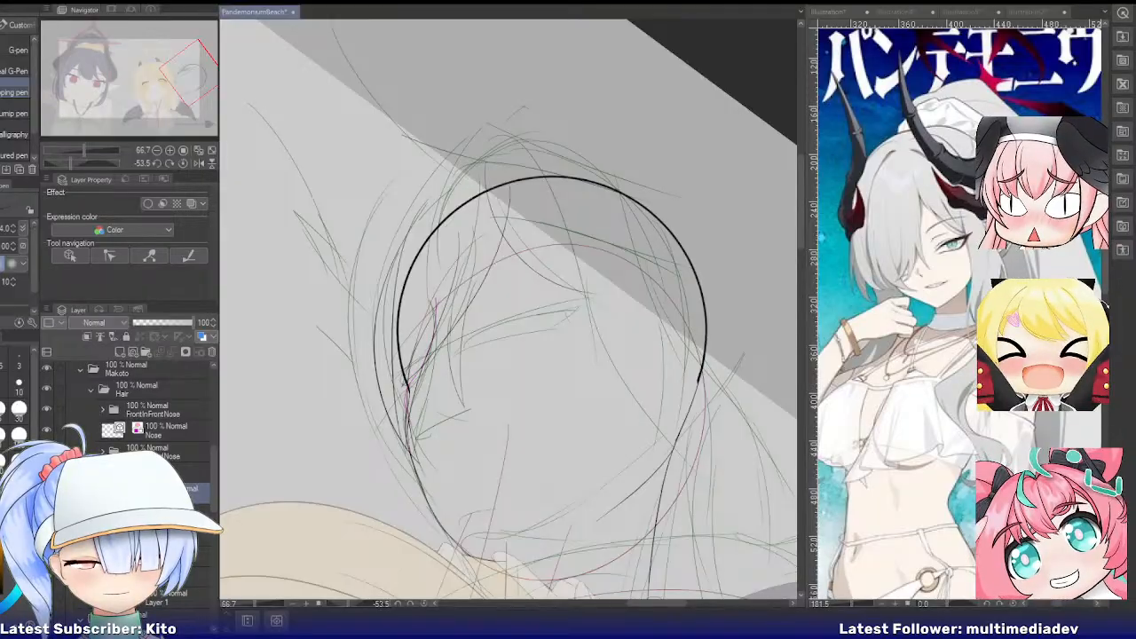
click(153, 409)
click(145, 351)
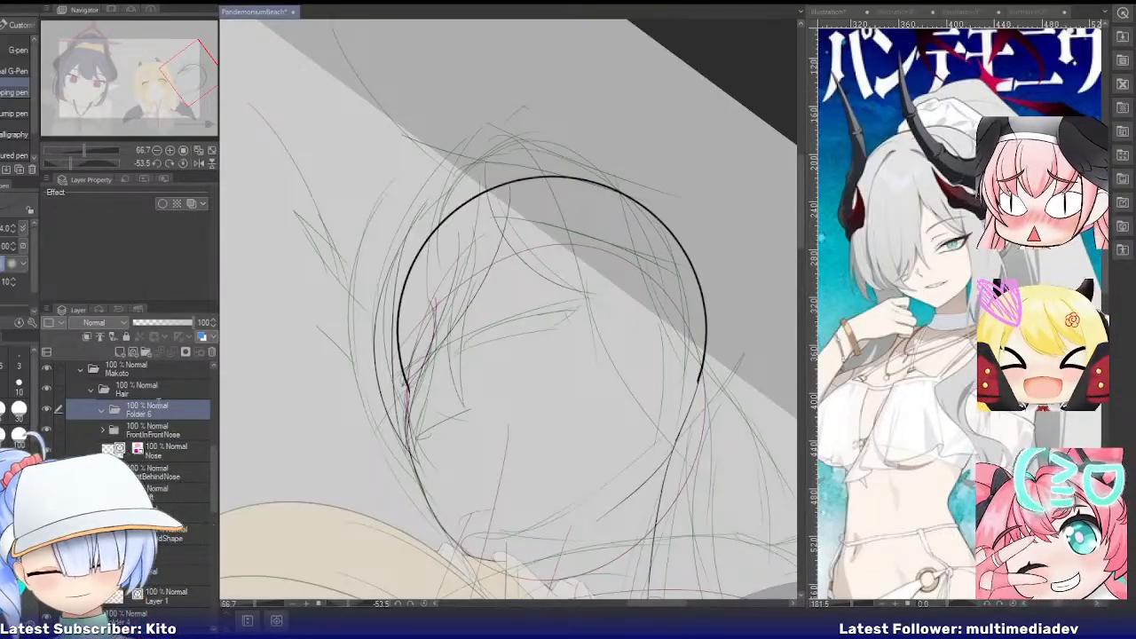
text(LeftSideFront)
key(Return)
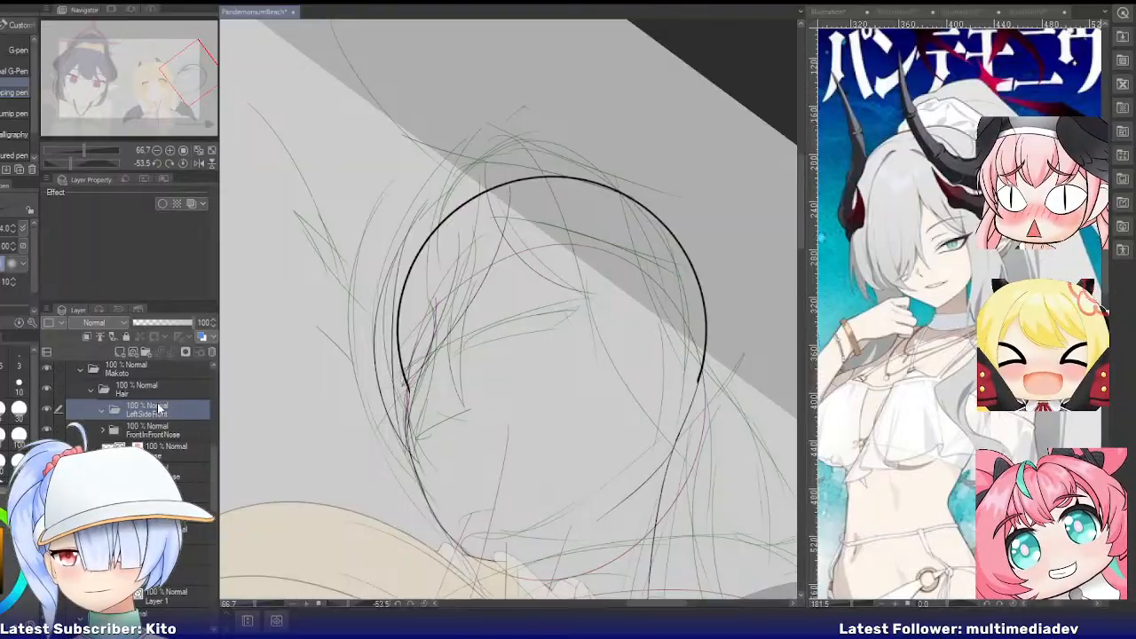
Flip the canvas view horizontally and add a new vector layer inside the LeftSideFront folder
scroll(160, 408, down, 2)
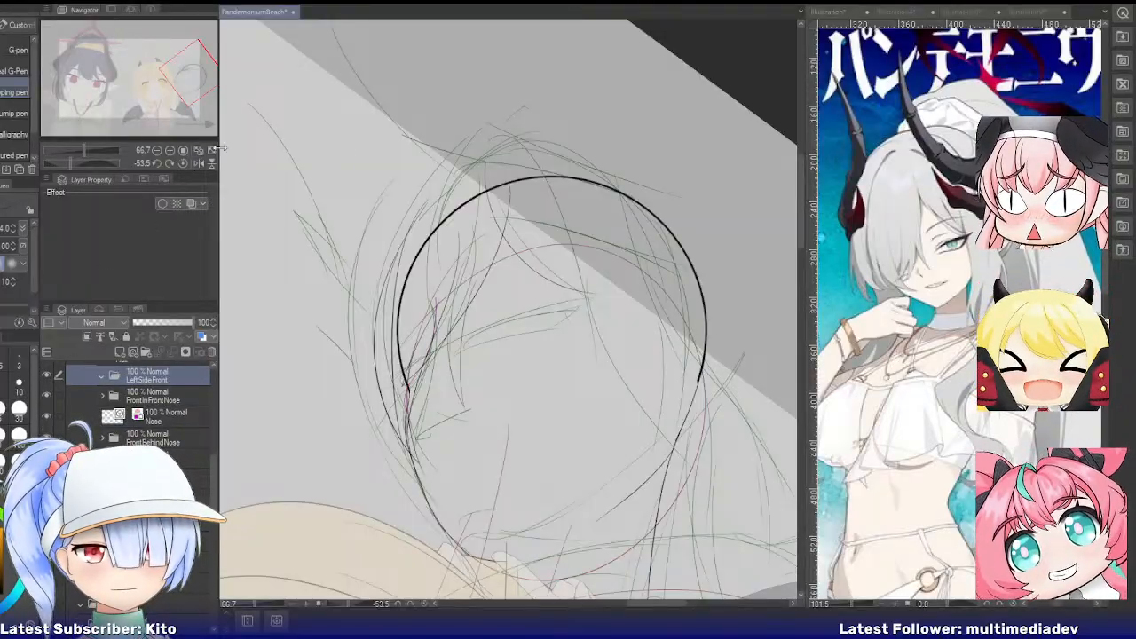
drag(186, 75, 191, 84)
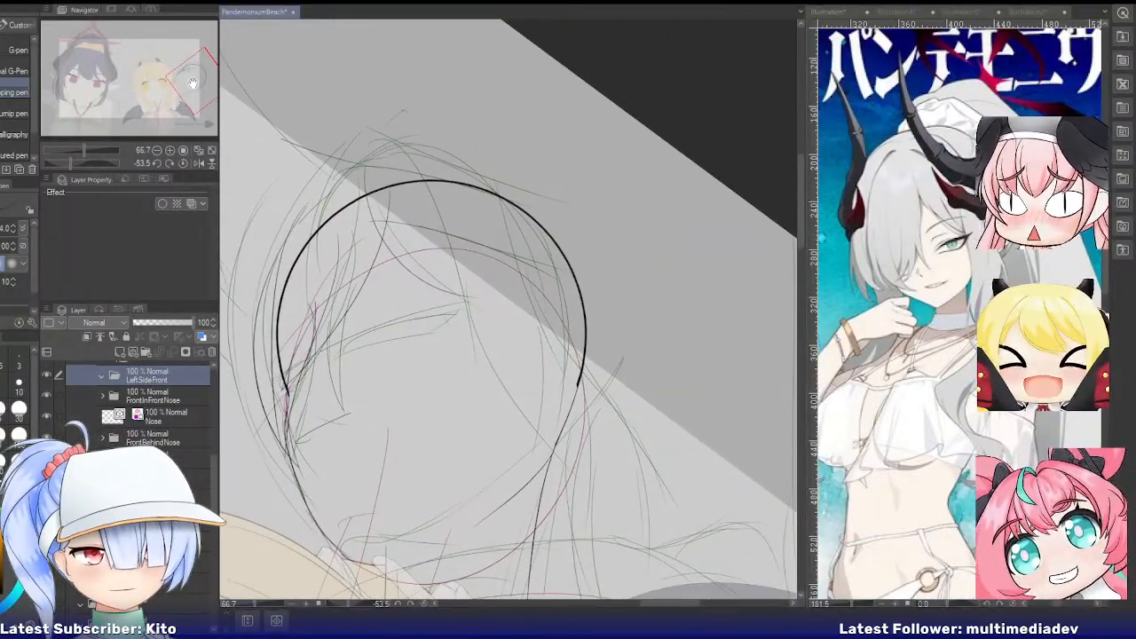
click(198, 165)
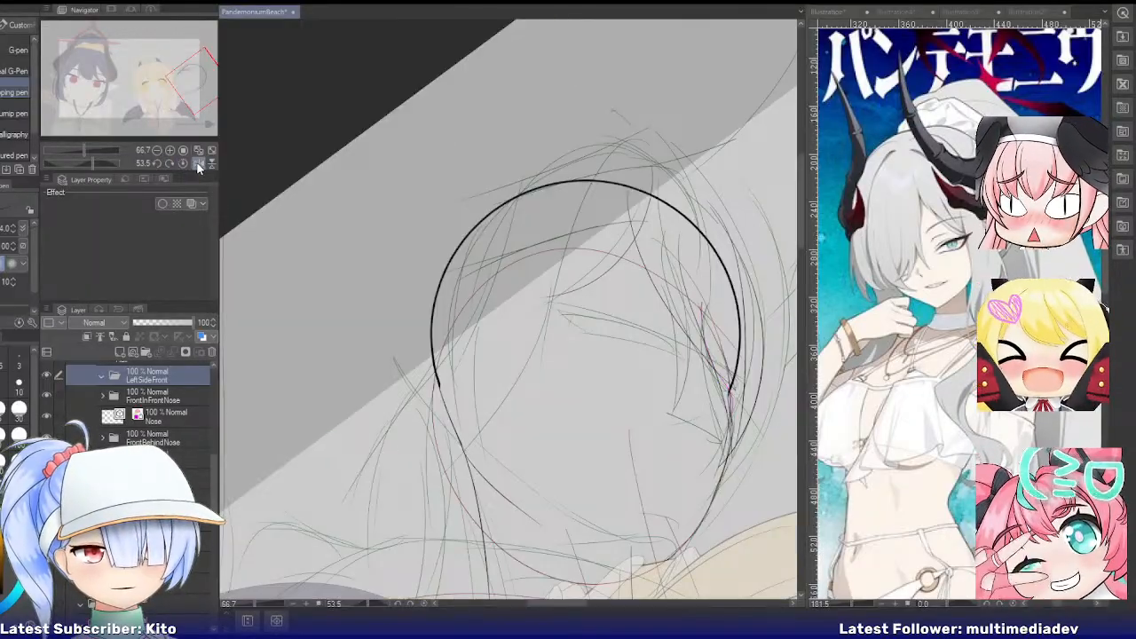
click(122, 352)
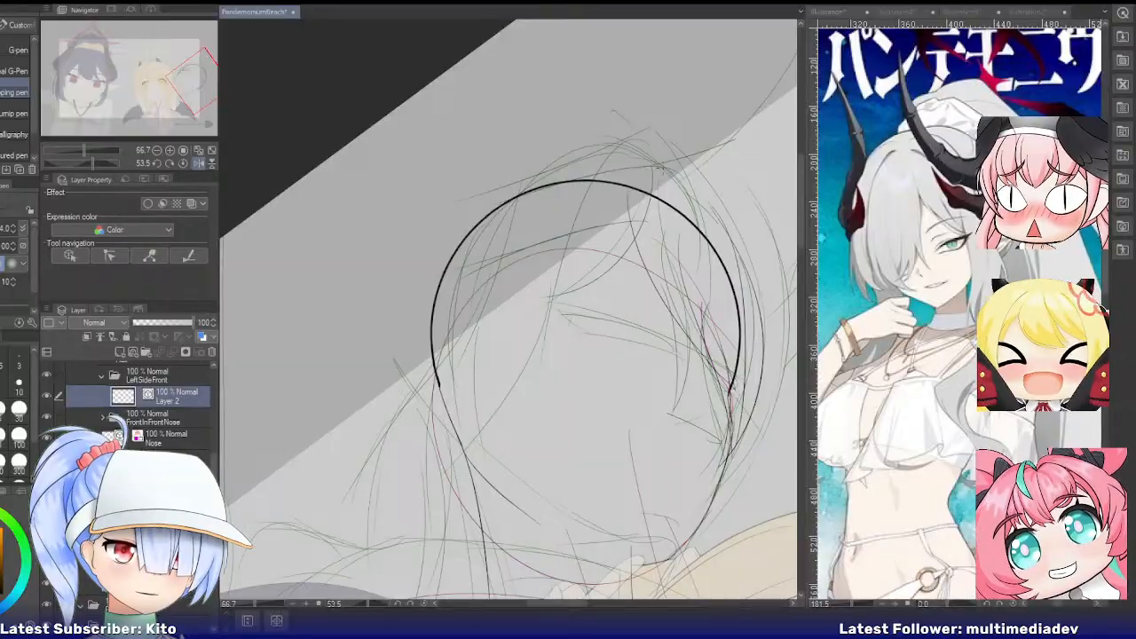
Ink a long hair strand in two strokes from the top of the head down toward the lower face outline, redrawing until it fits
drag(663, 165, 536, 325)
key(ctrl+z)
drag(649, 159, 552, 356)
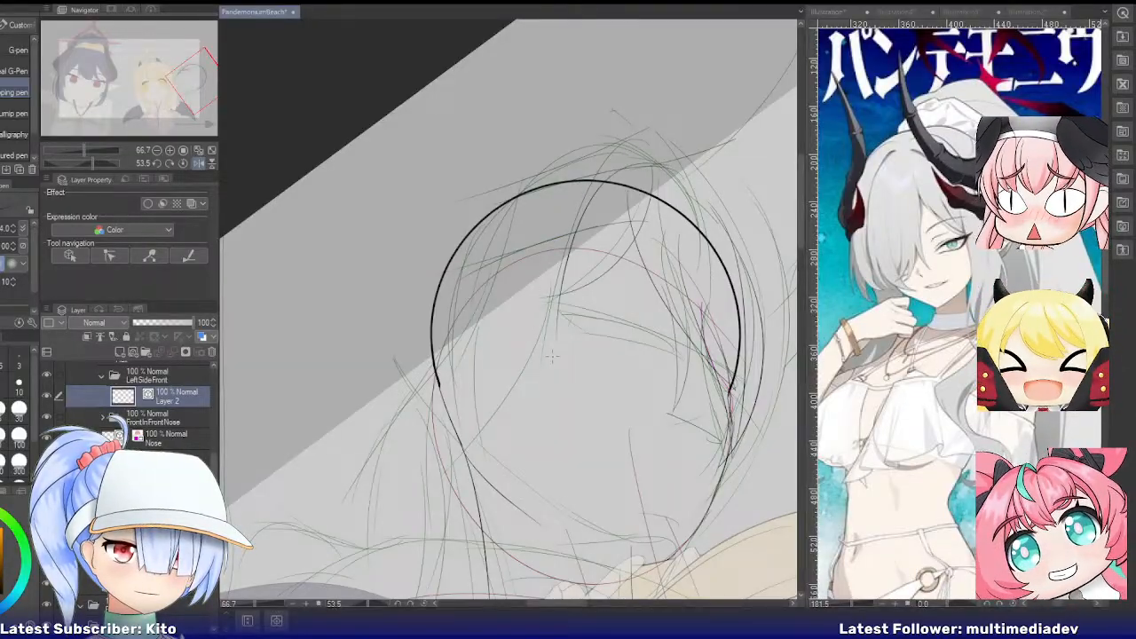
key(ctrl+z)
drag(653, 168, 549, 312)
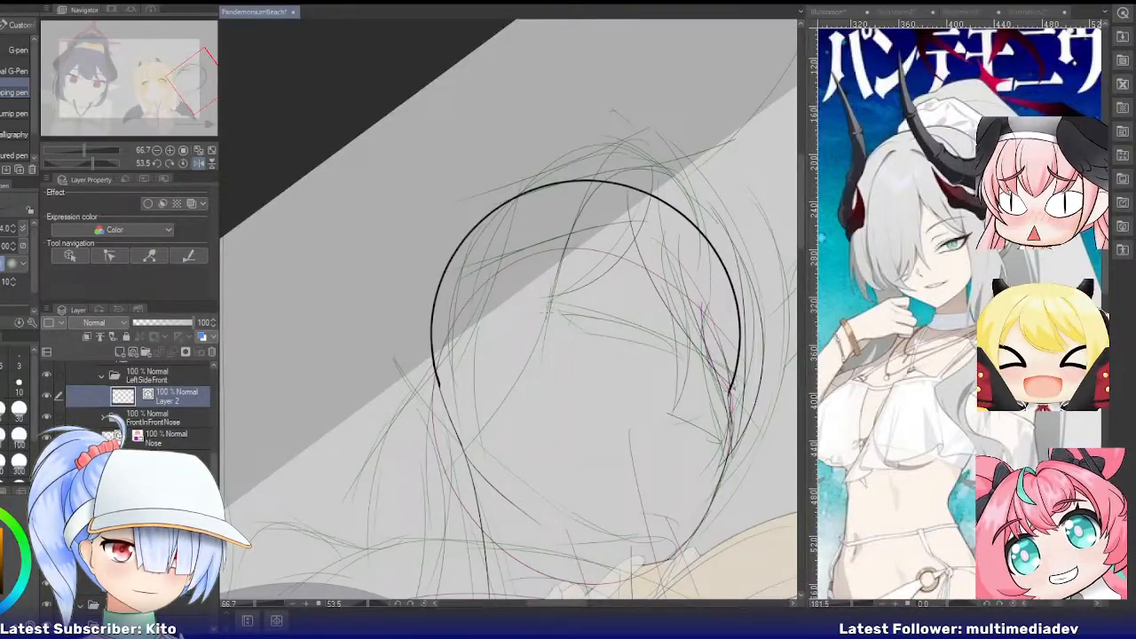
drag(563, 254, 492, 412)
key(ctrl+z)
mouse_move(559, 271)
mouse_down()
mouse_move(537, 349)
mouse_move(479, 435)
mouse_up()
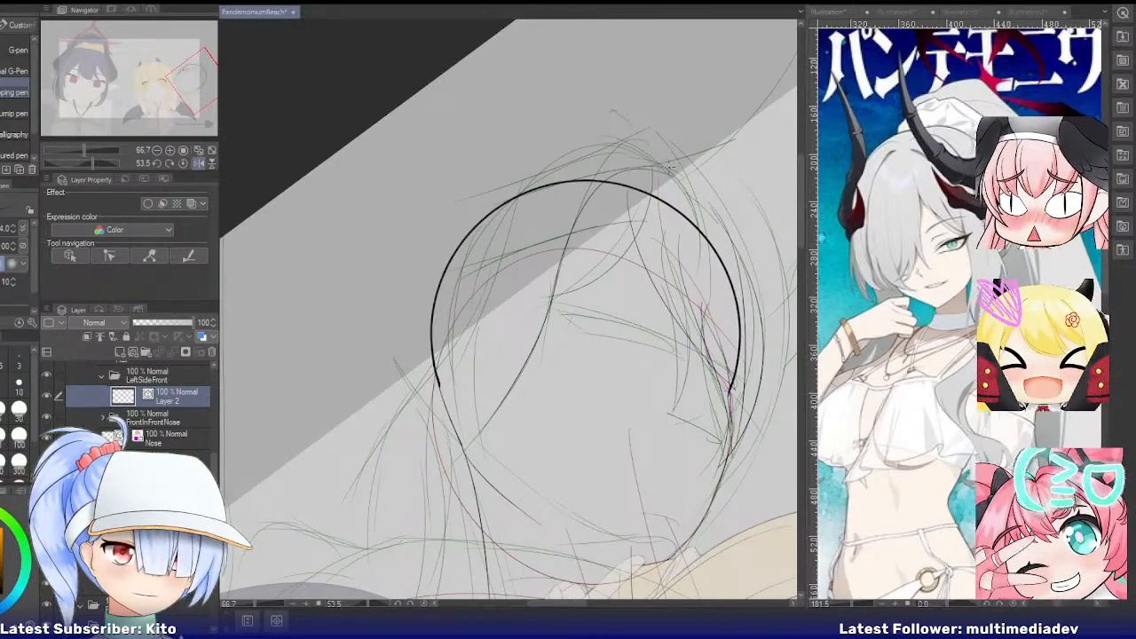
Ink the outer hair strand's upper curve from the top of the head around to the side of the face, redrawing until it fits
drag(673, 154, 485, 282)
key(ctrl+z)
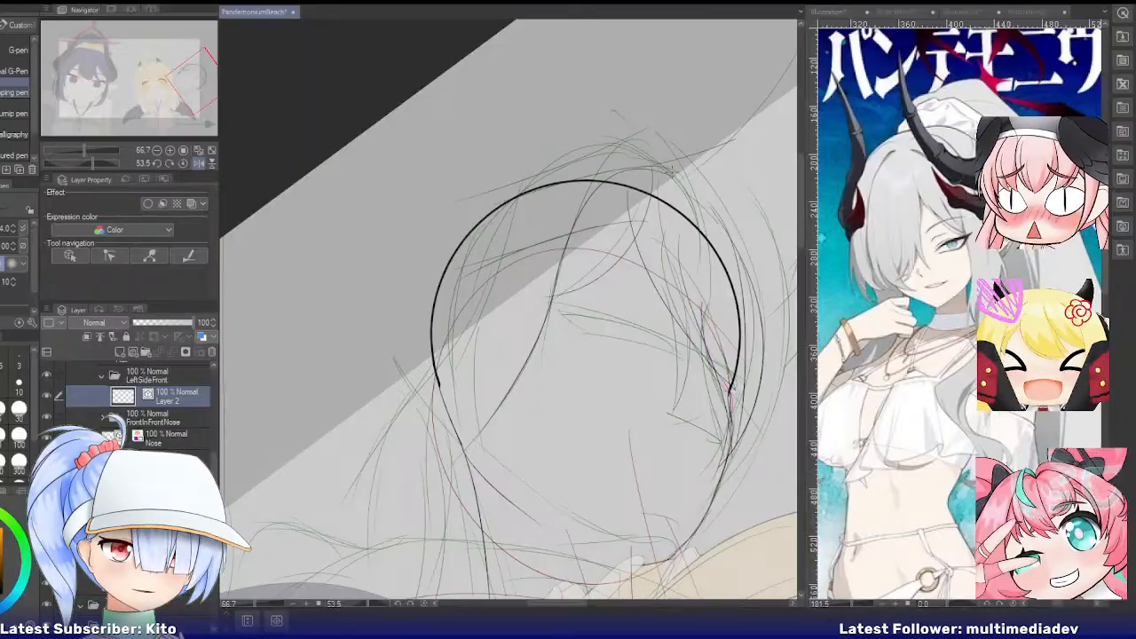
mouse_move(666, 155)
mouse_down()
mouse_move(516, 224)
mouse_move(497, 311)
mouse_up()
key(ctrl+z)
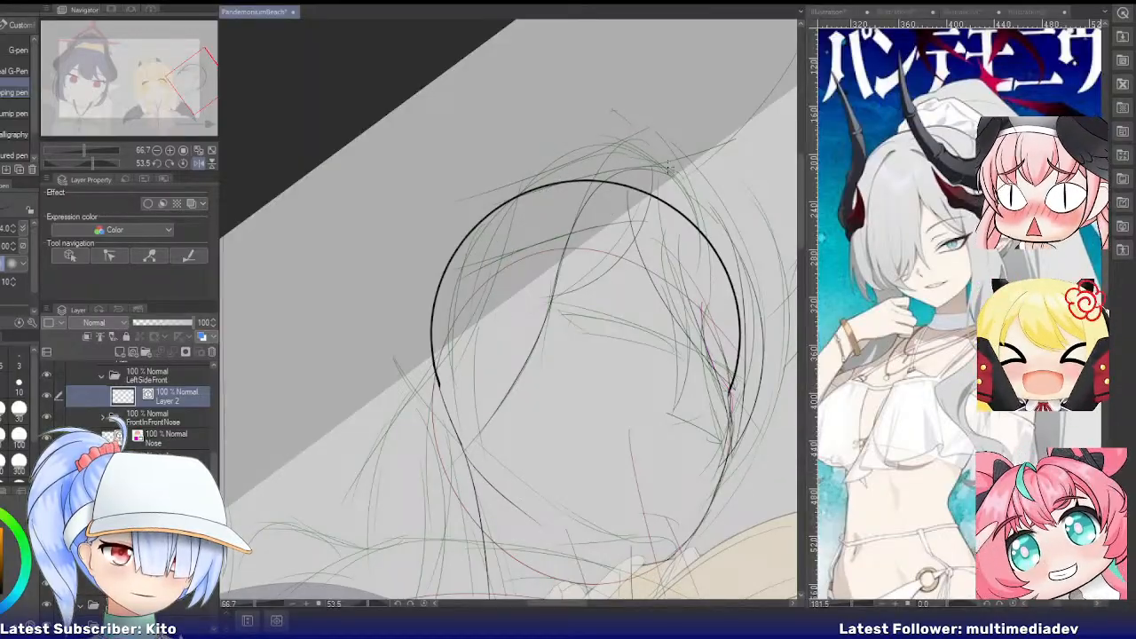
drag(670, 168, 502, 307)
key(ctrl+z)
key(ctrl+z)
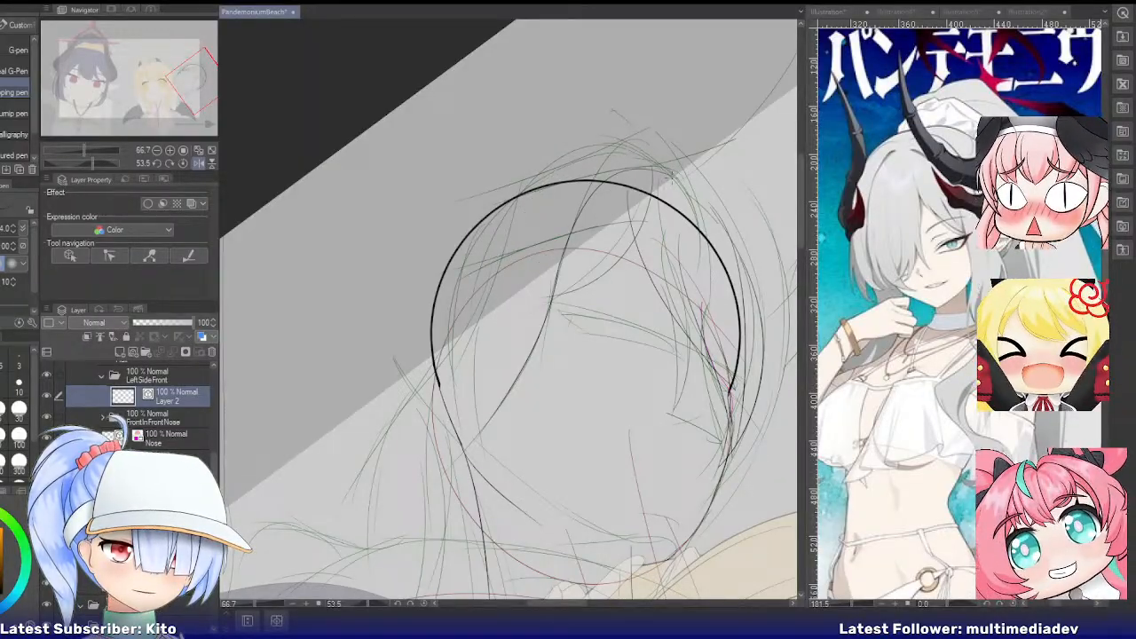
mouse_move(674, 174)
mouse_down()
mouse_move(504, 241)
mouse_move(487, 302)
mouse_up()
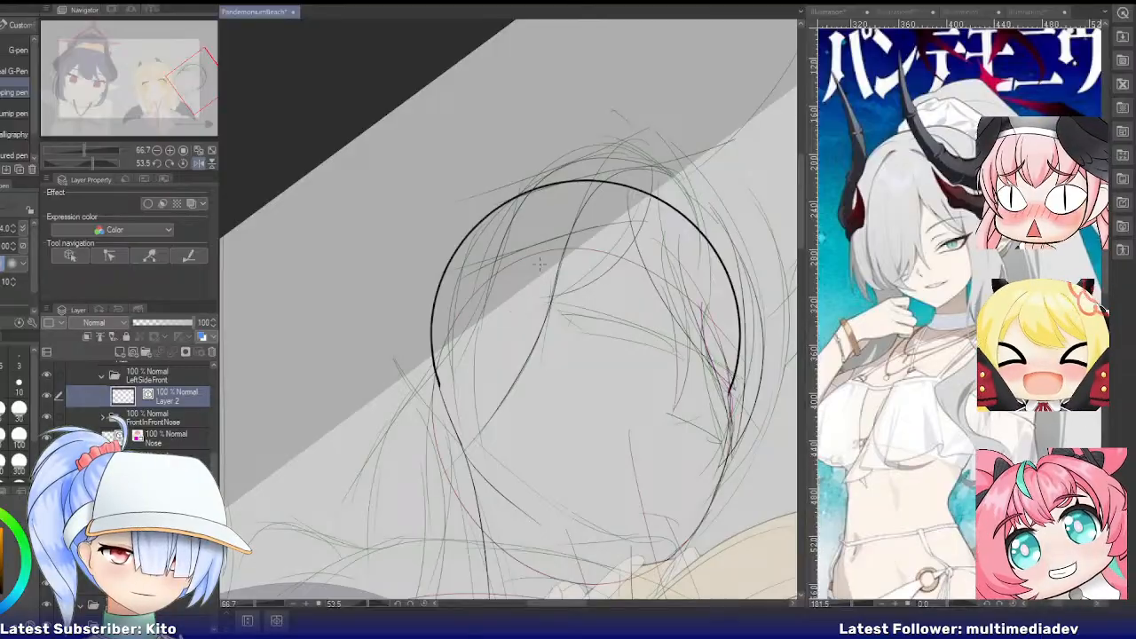
key(ctrl+z)
drag(675, 174, 451, 369)
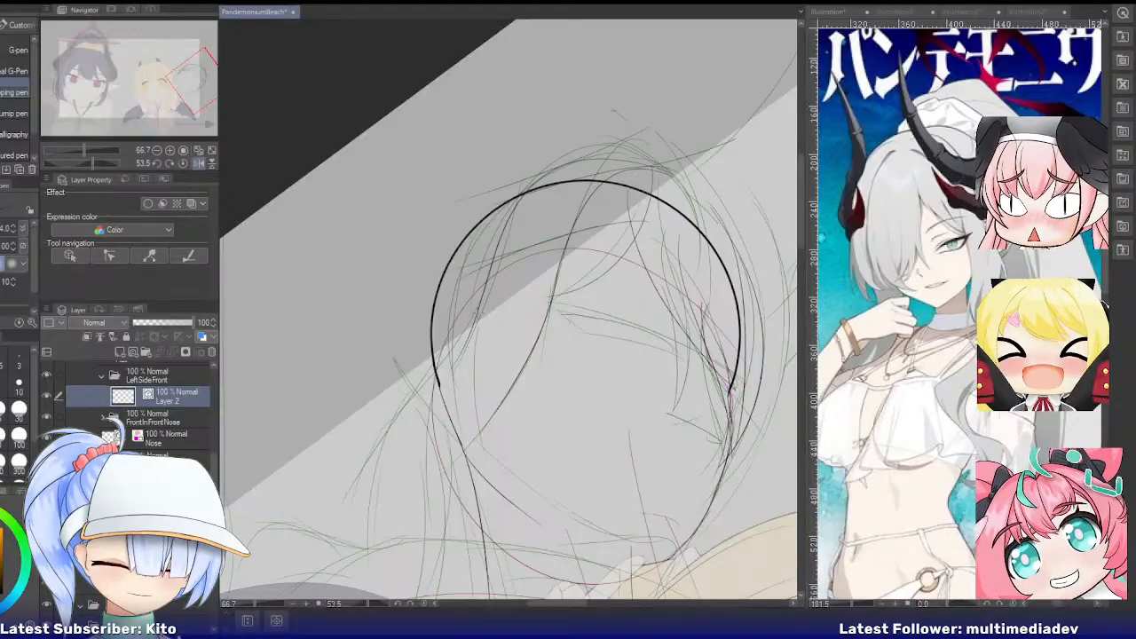
key(ctrl+z)
Continue the outer hair strand past the side of the head outline to a tip beside the neck, redrawing until it fits
drag(478, 314, 378, 437)
key(ctrl+z)
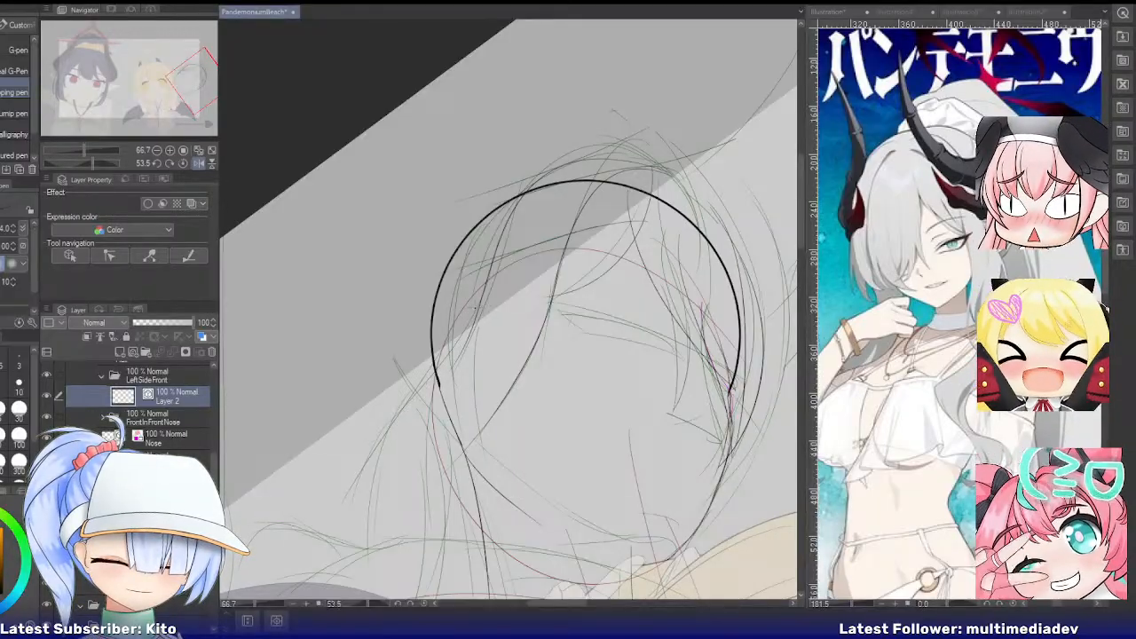
drag(480, 313, 362, 461)
key(ctrl+z)
mouse_move(480, 311)
mouse_down()
mouse_move(358, 513)
mouse_move(357, 543)
mouse_up()
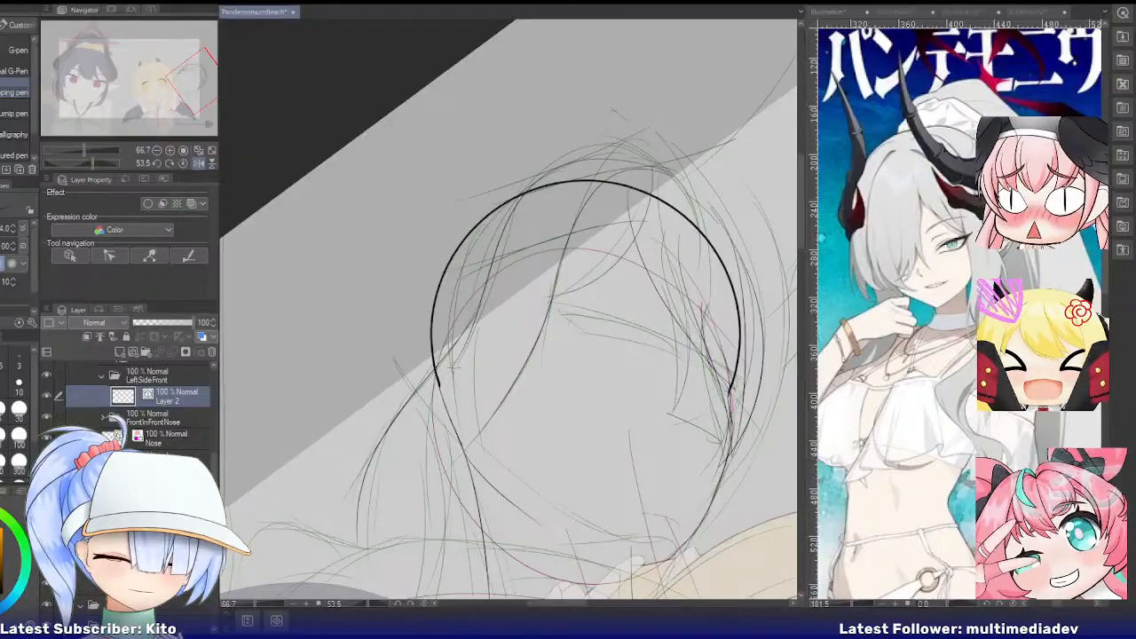
Return the canvas to its unflipped, unrotated view and ink the inner strand's lower end past the jaw plus a curved stroke branching off the outer strand
scroll(504, 291, down, 2)
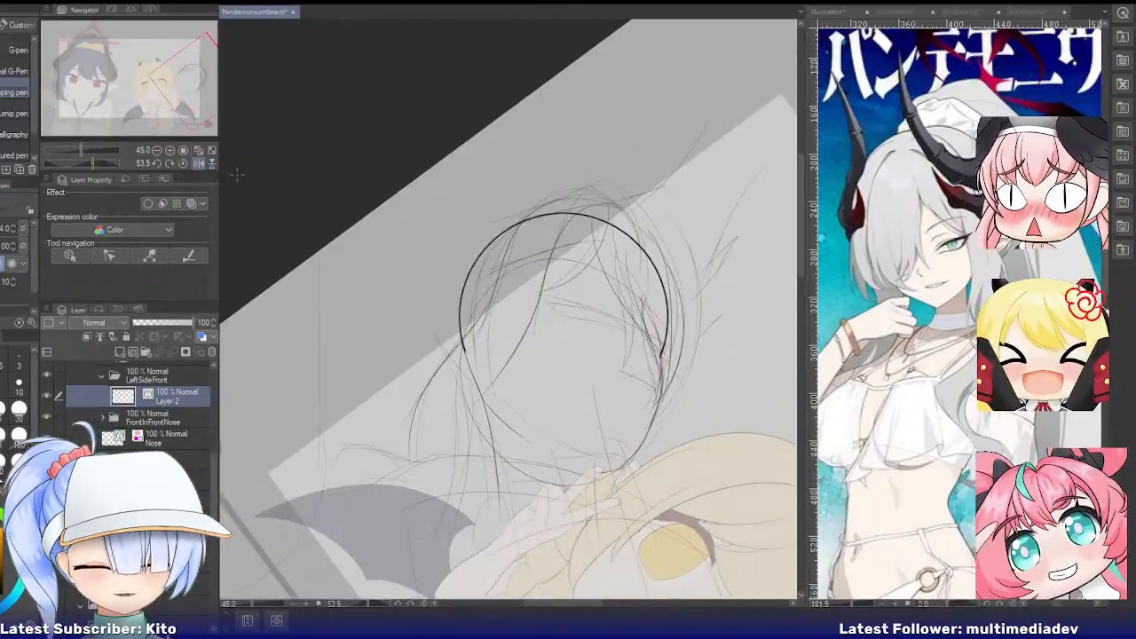
click(197, 165)
scroll(508, 402, up, 3)
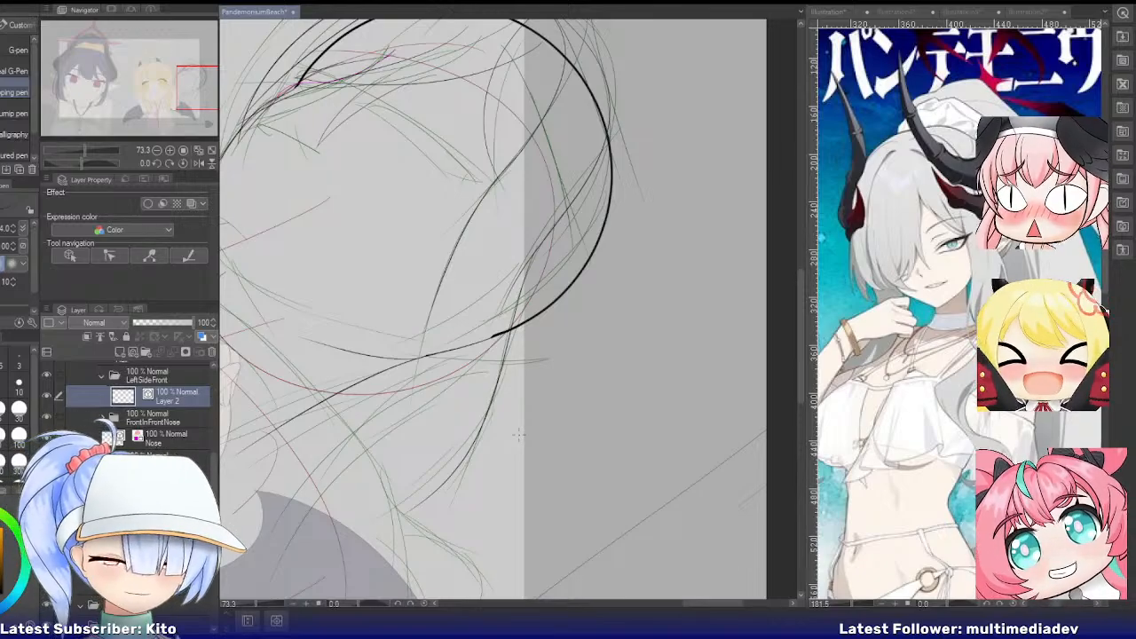
scroll(518, 435, down, 3)
scroll(469, 484, up, 3)
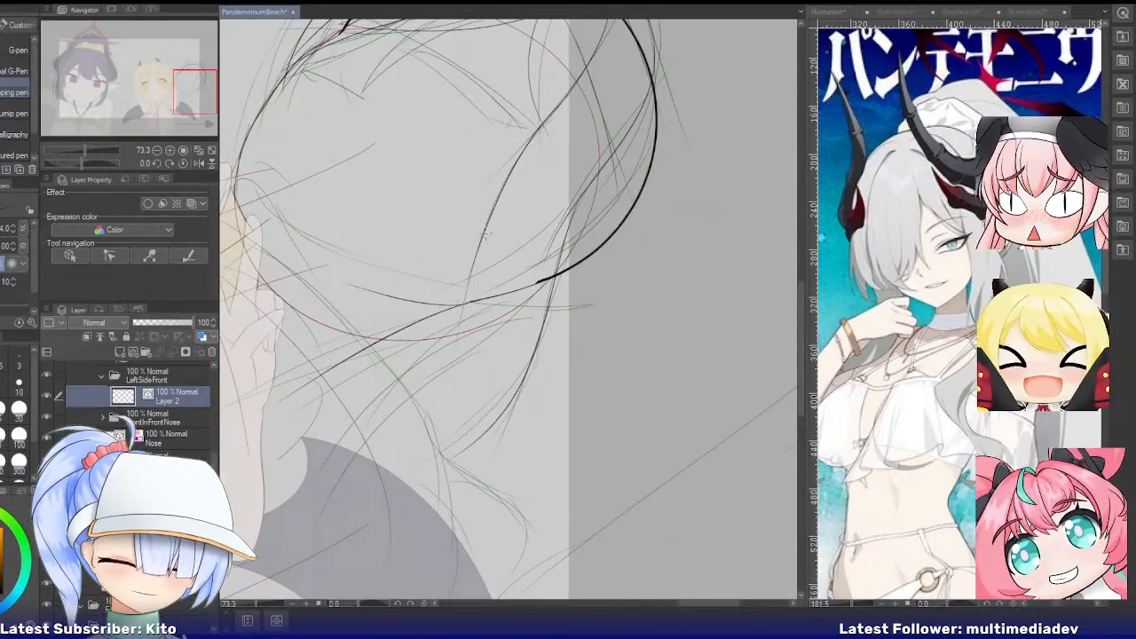
drag(474, 258, 462, 364)
key(ctrl+z)
drag(476, 256, 462, 373)
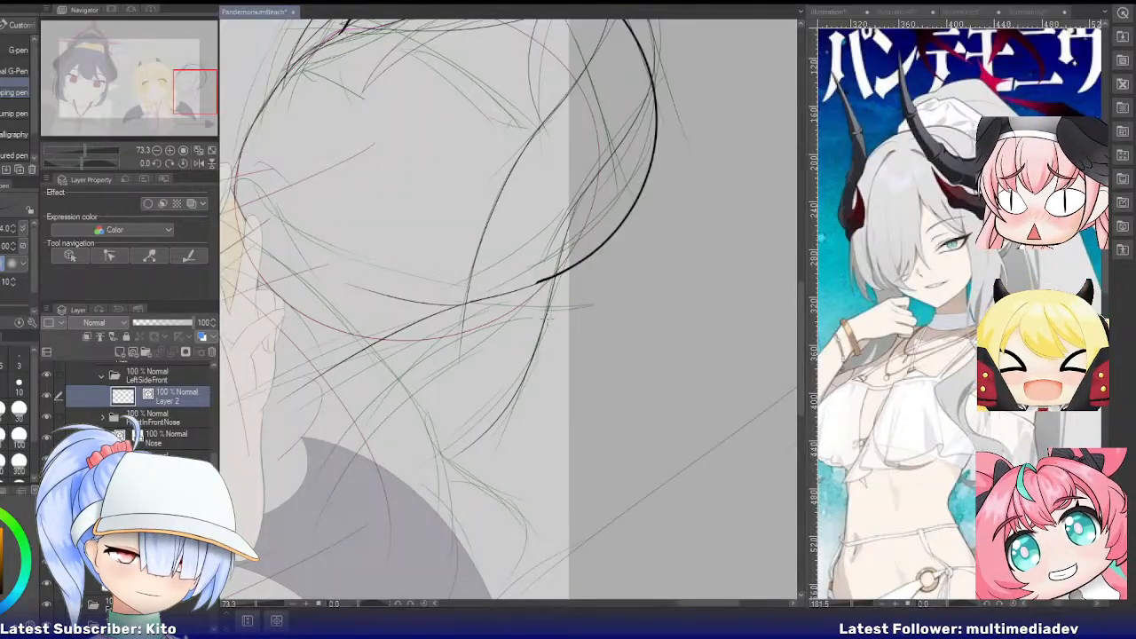
drag(536, 346, 387, 439)
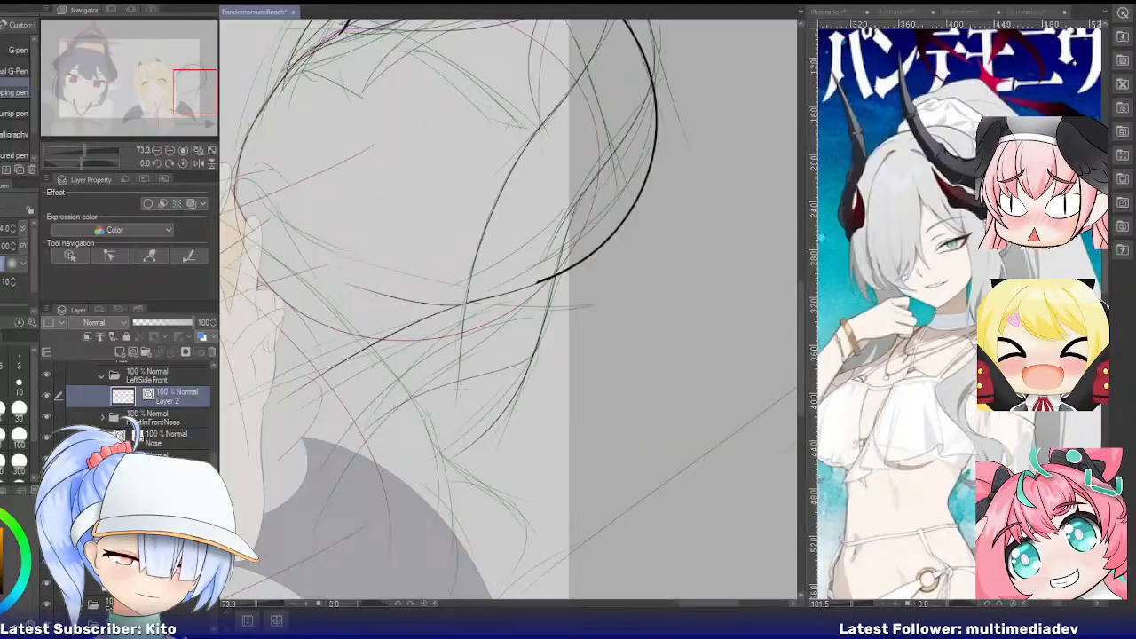
Toggle the layer colour of the LeftSideFront line layer on and off to check its inked strands against the sketch
key(e)
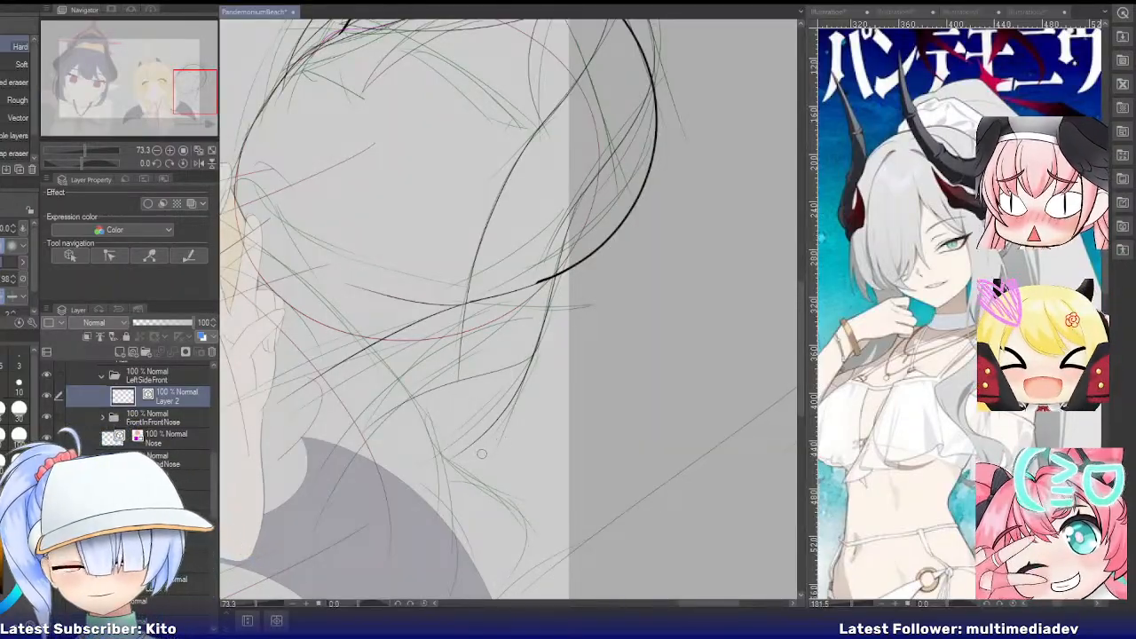
key(p)
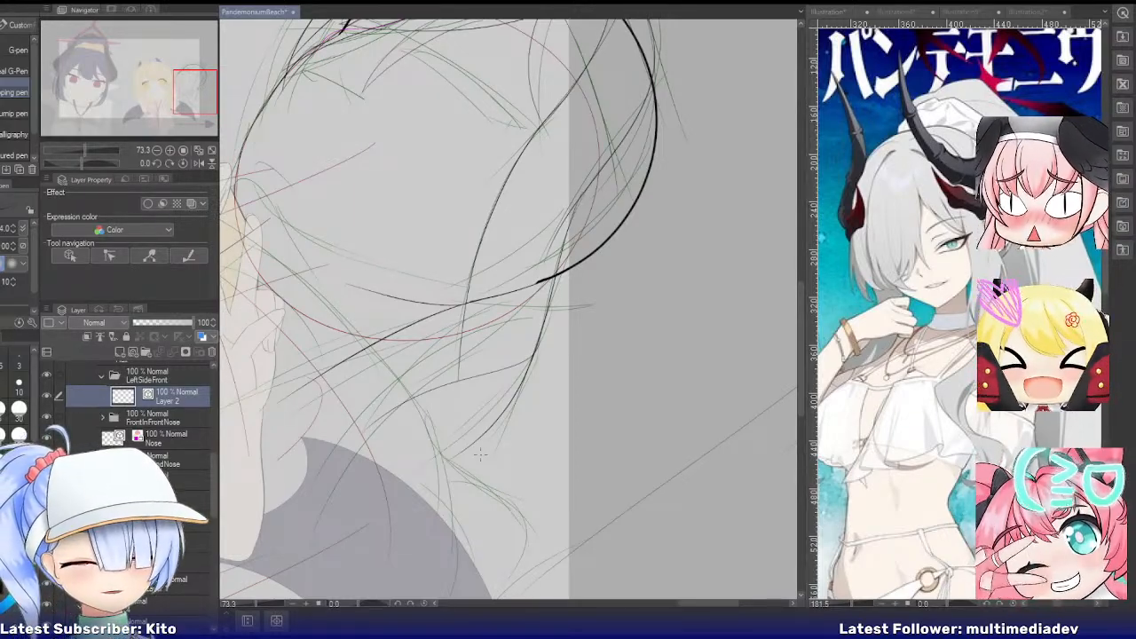
key(ctrl+b)
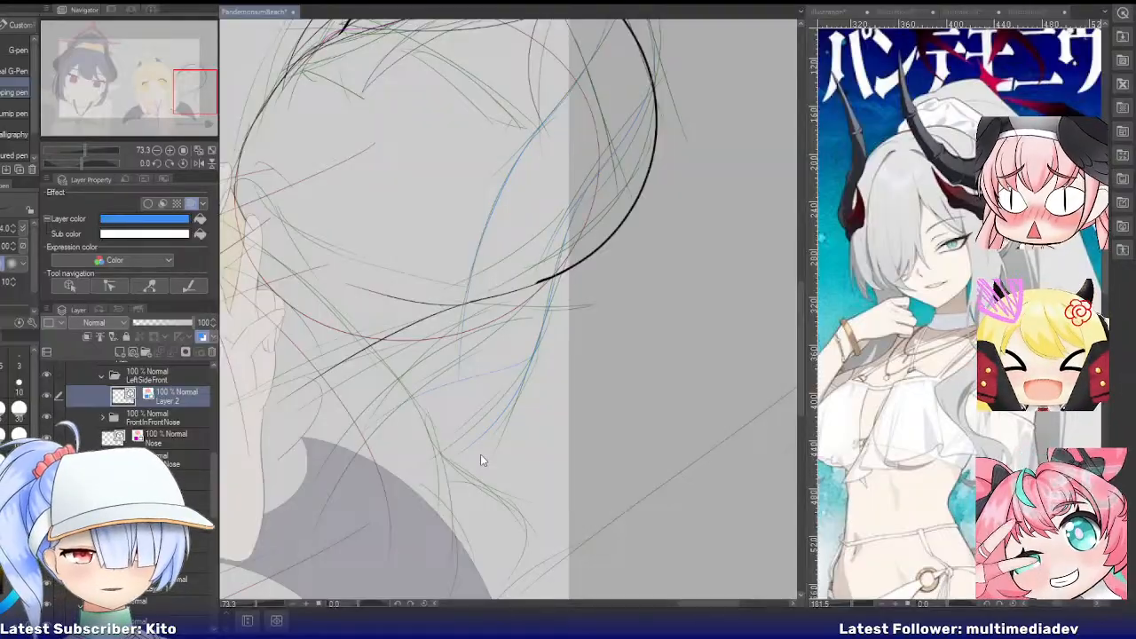
key(ctrl+b)
key(ctrl+b)
key(ctrl+b)
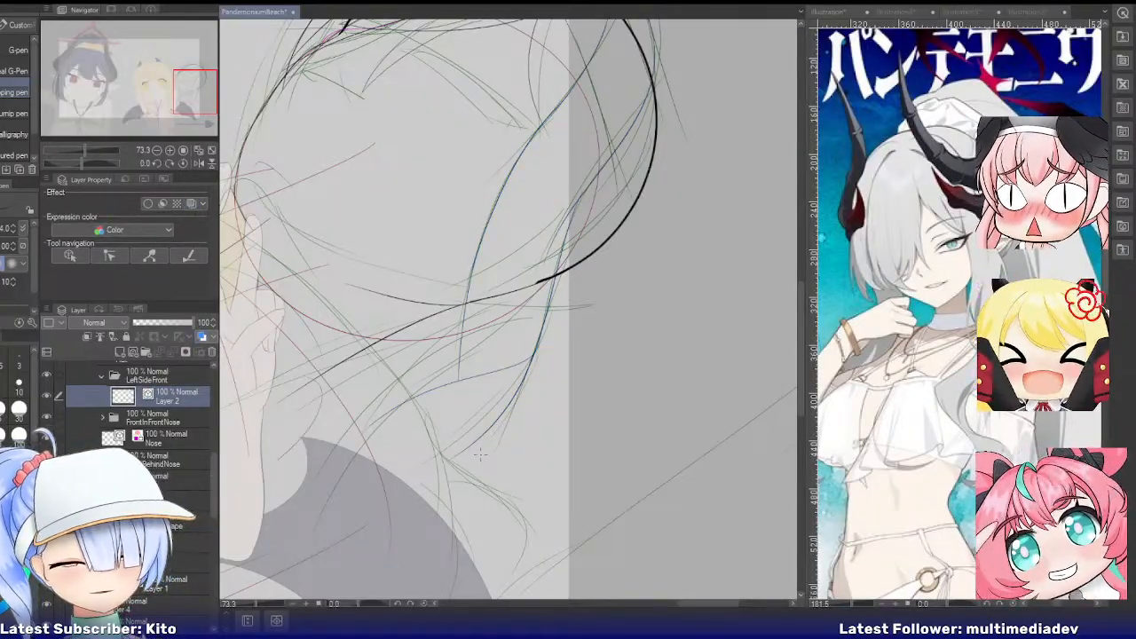
key(ctrl+b)
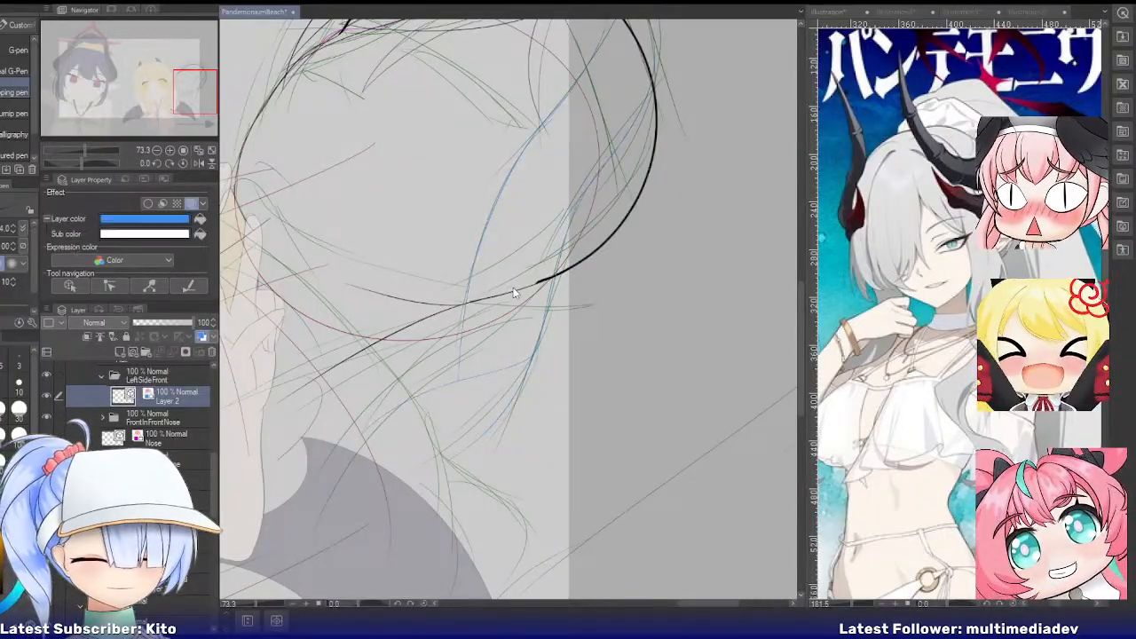
key(ctrl+b)
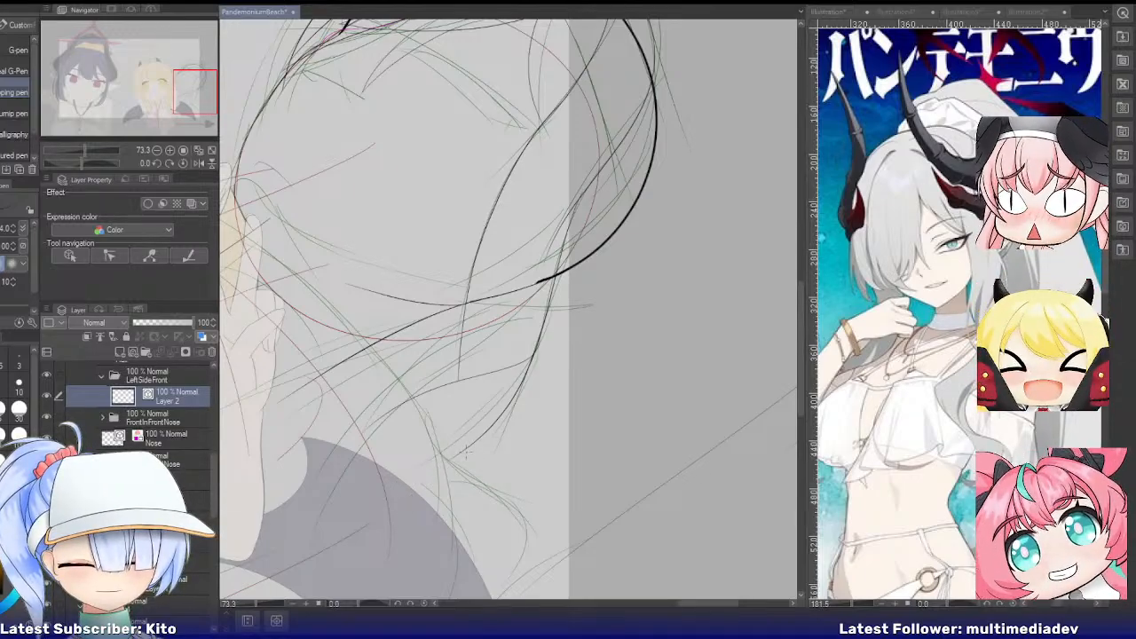
Ink a short stroke extending the outer strand's lower tip below the jaw, and check the whole head from further out
drag(469, 449, 405, 481)
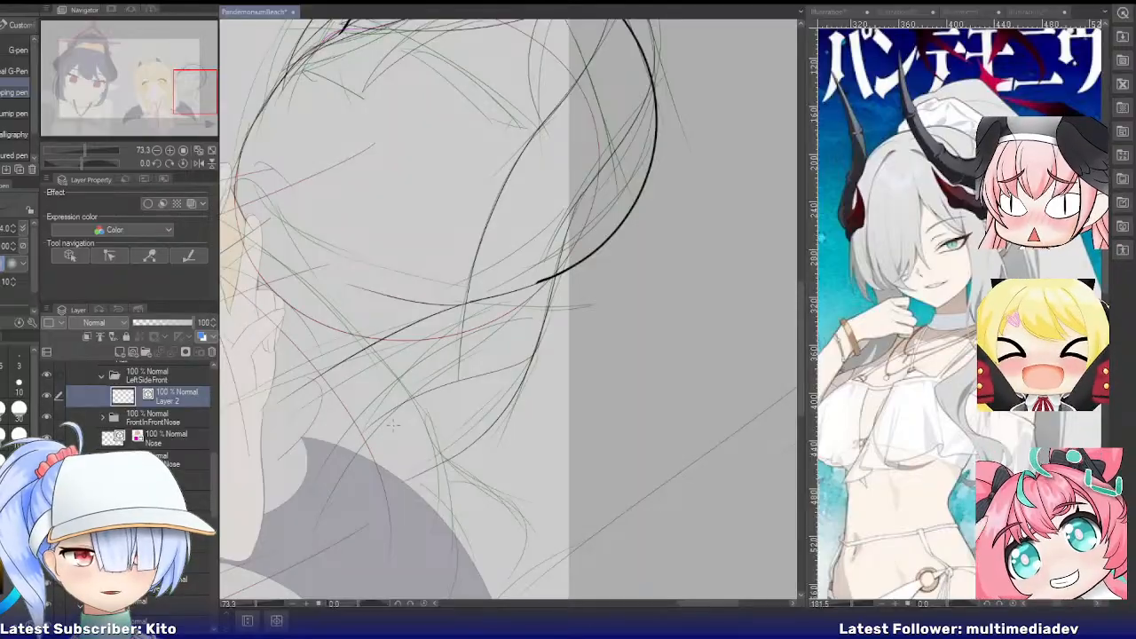
scroll(403, 444, down, 3)
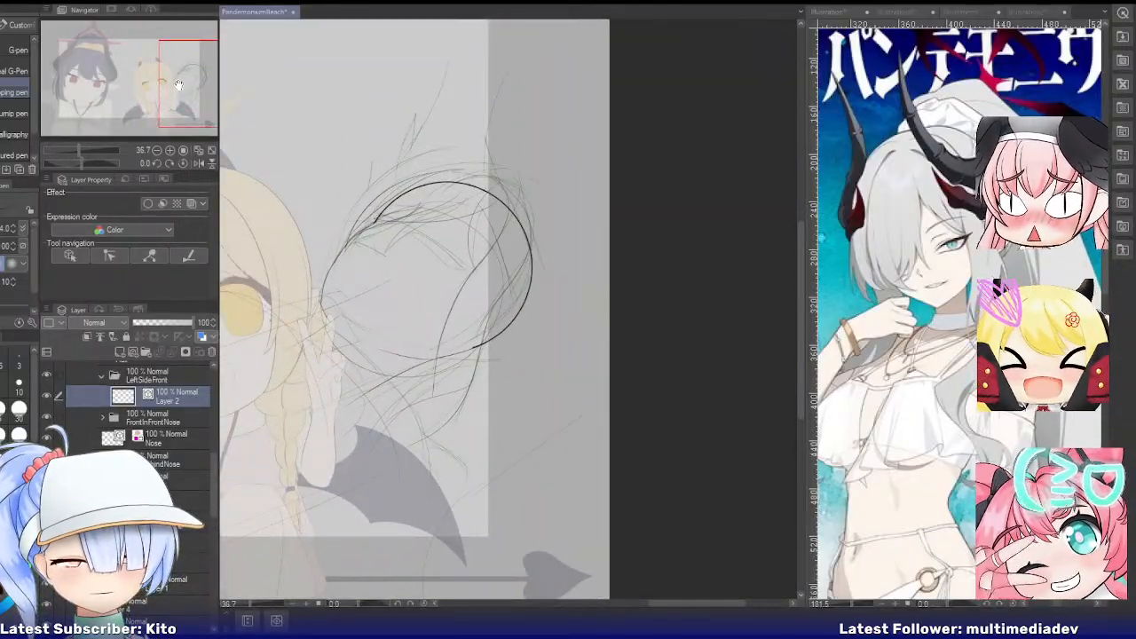
drag(391, 303, 418, 380)
scroll(539, 404, up, 2)
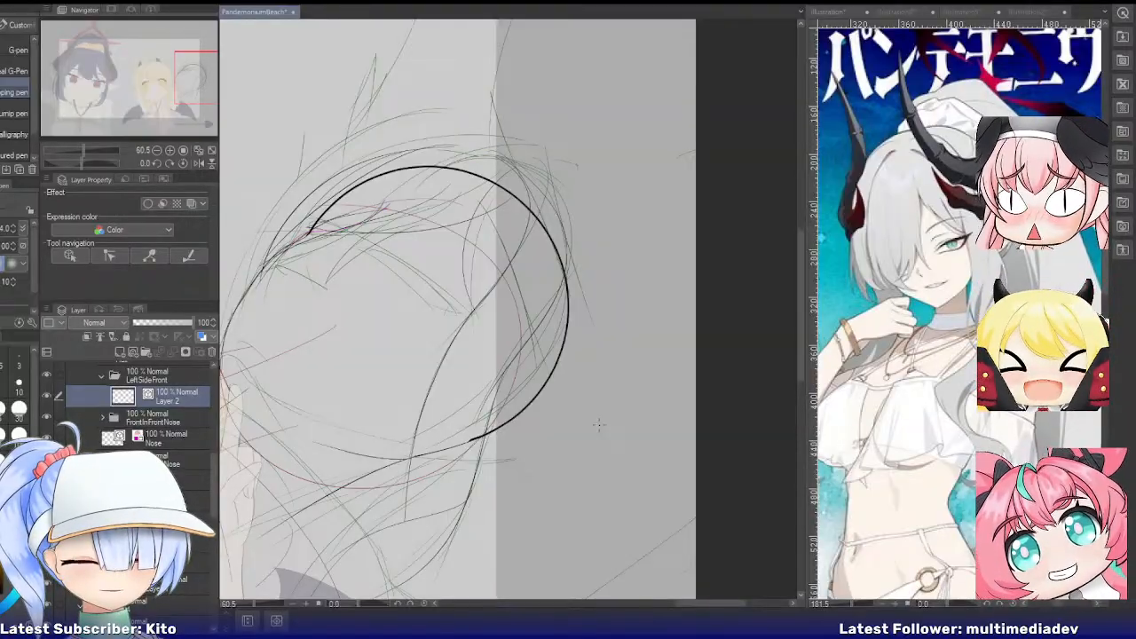
scroll(599, 425, down, 2)
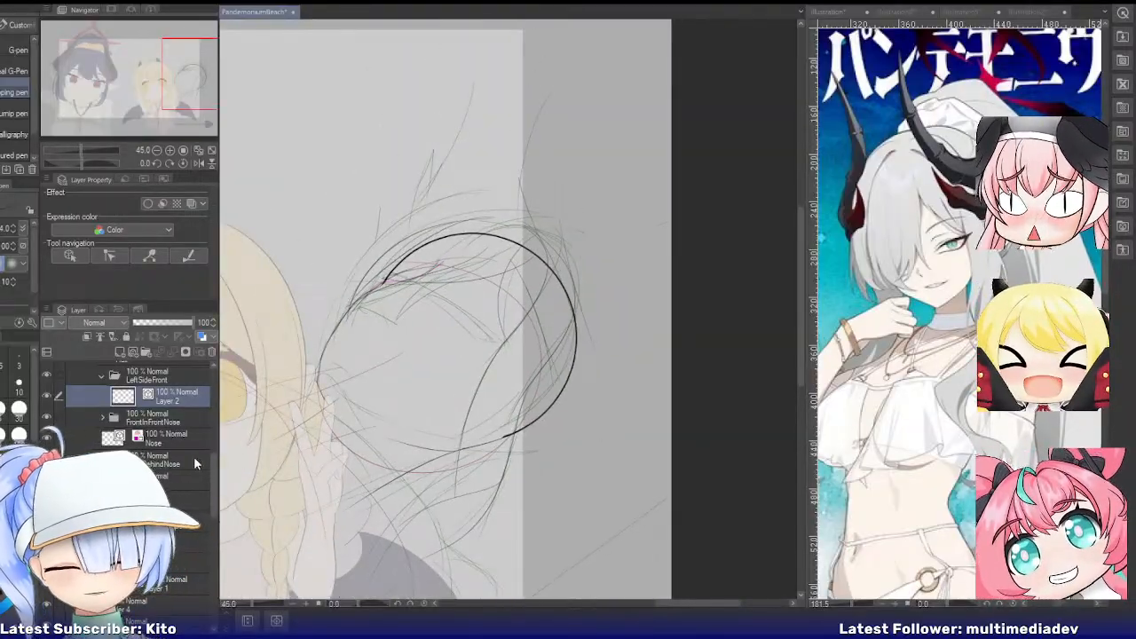
Select a hair folder further down below the Nose layer and add a new vector layer to it
click(184, 480)
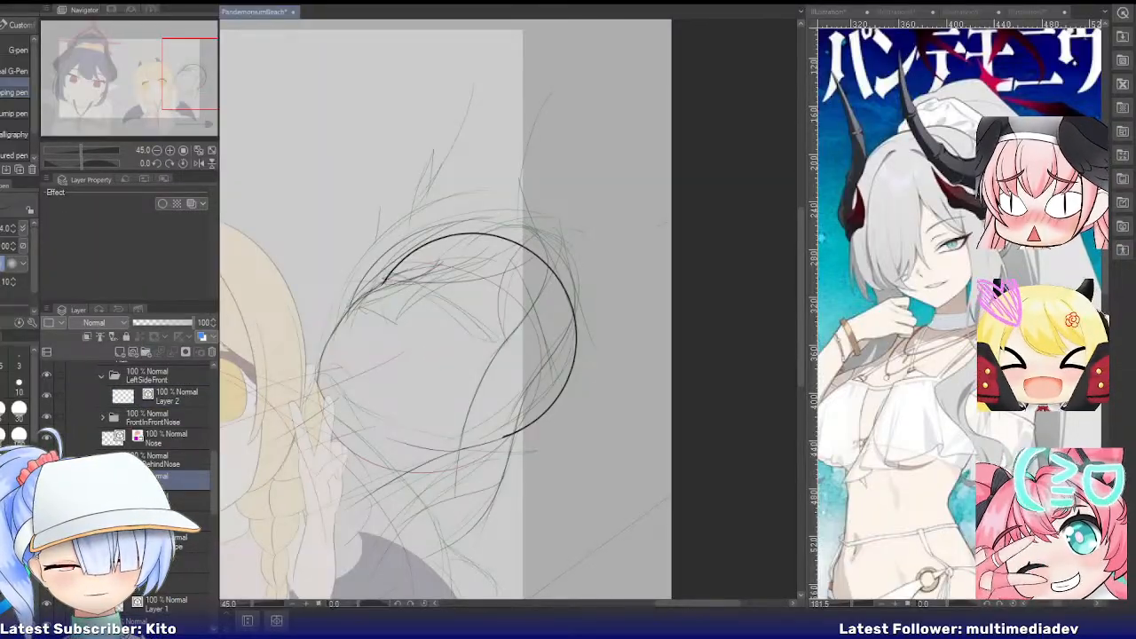
click(184, 500)
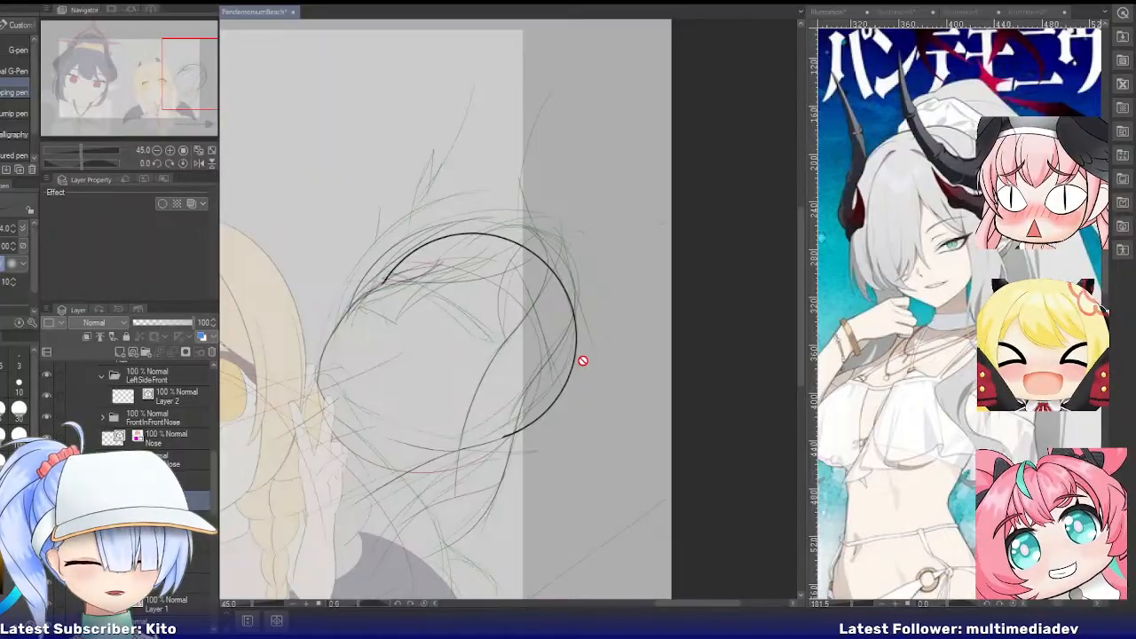
click(132, 352)
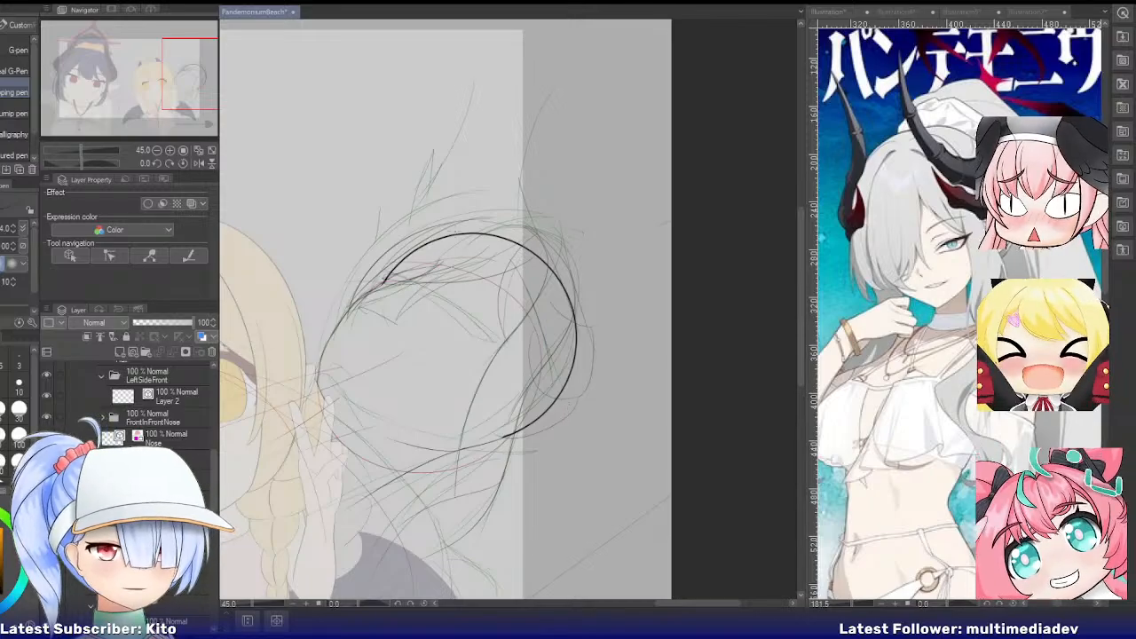
Rotate the view and erase the overshooting end where the new curved lines meet just outside the head outline, toggling the layer colour to identify them
key(shift+space)
drag(456, 230, 381, 261)
scroll(537, 231, up, 3)
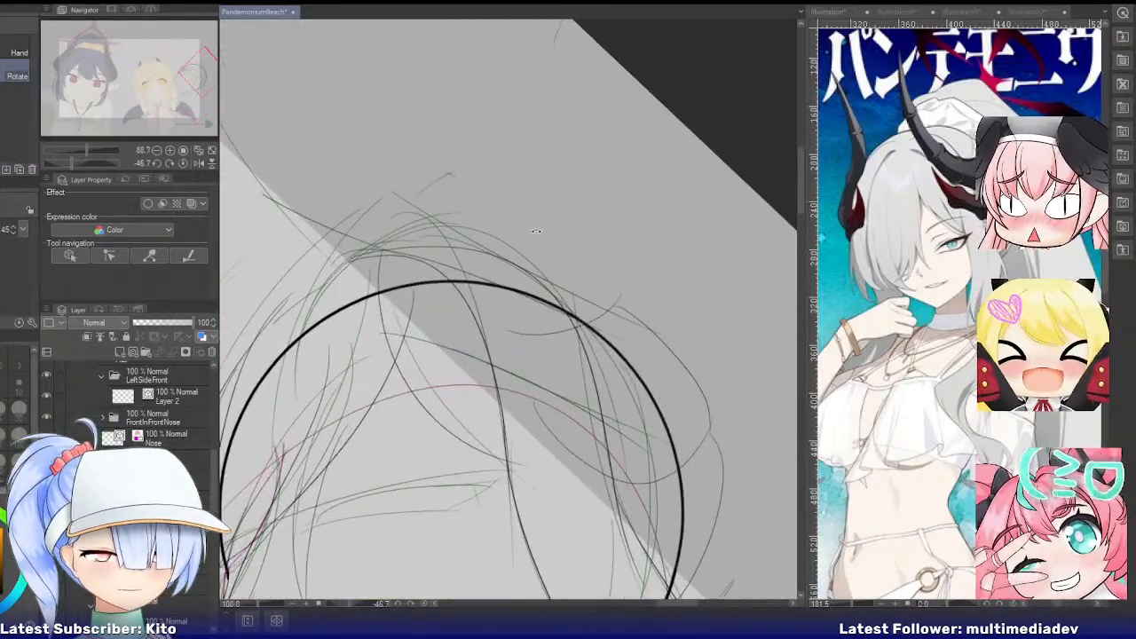
drag(617, 296, 586, 325)
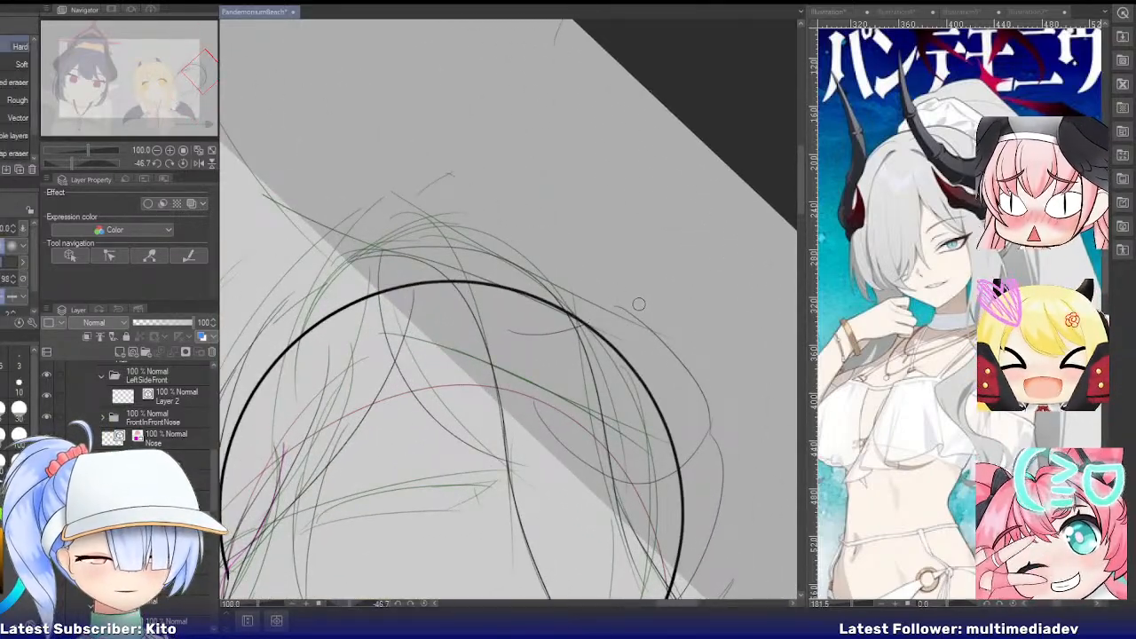
key(ctrl+b)
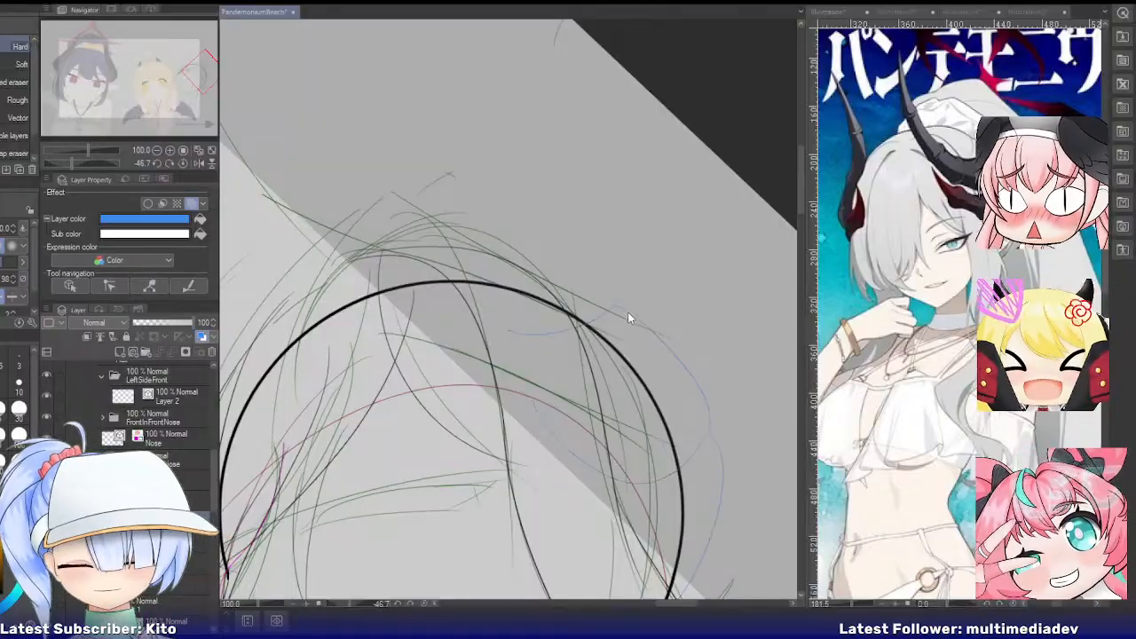
key(ctrl+b)
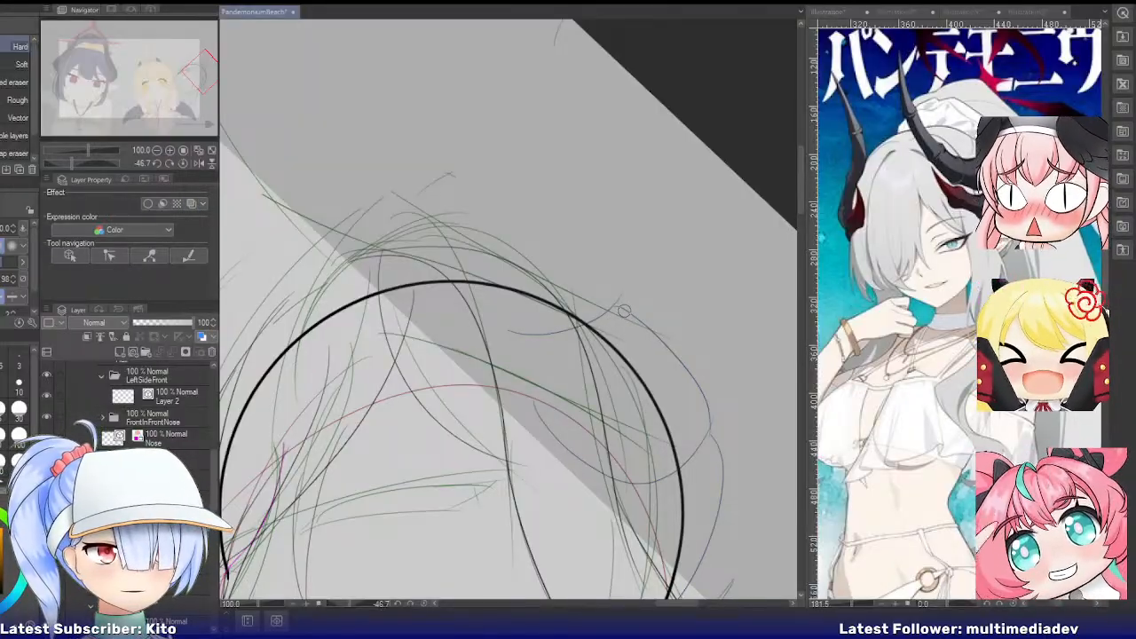
key(p)
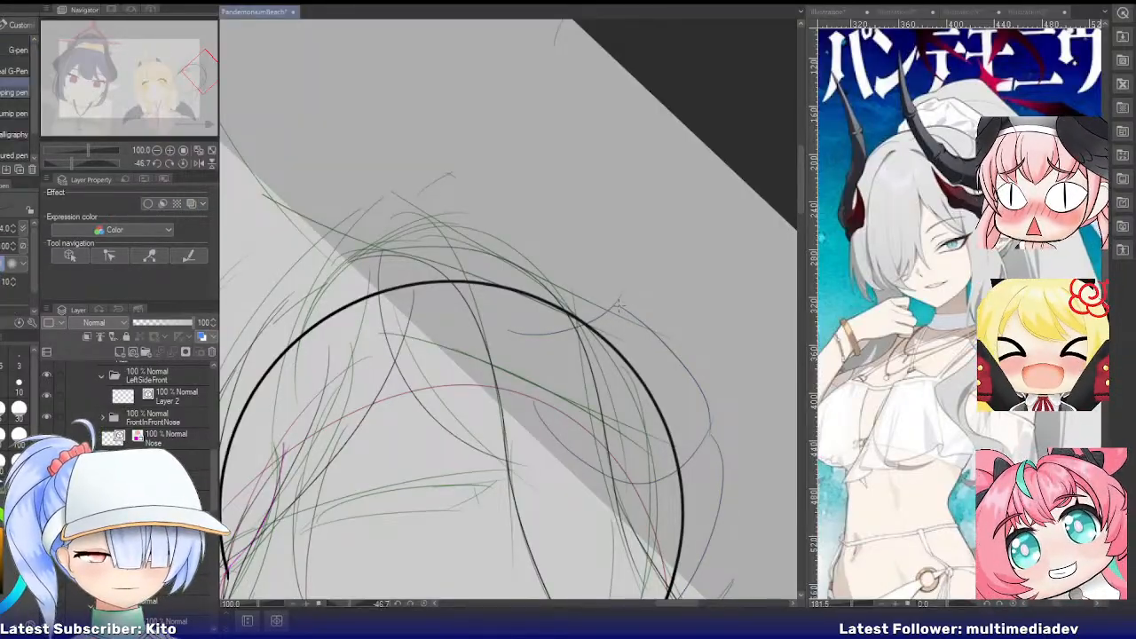
key(e)
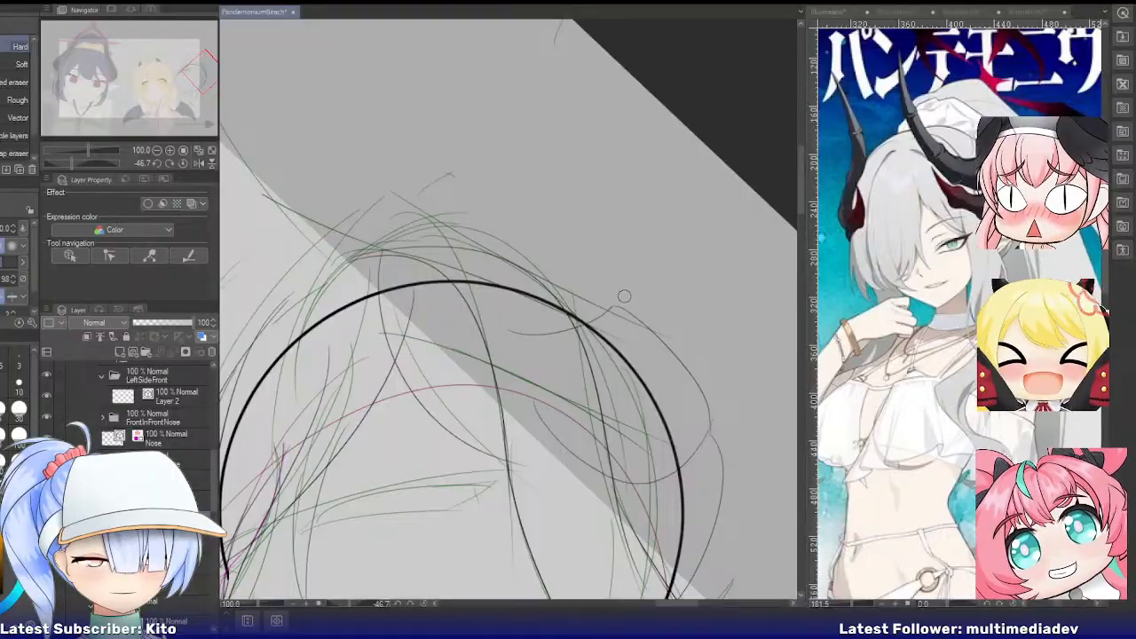
scroll(625, 288, down, 2)
scroll(620, 276, up, 1)
scroll(552, 282, up, 1)
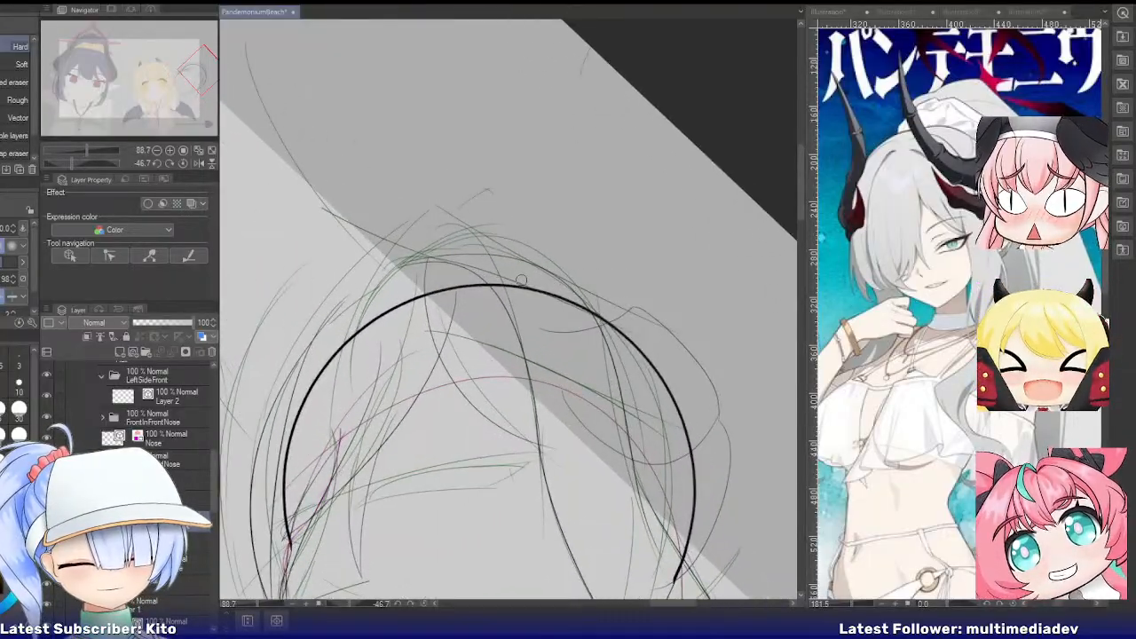
key(p)
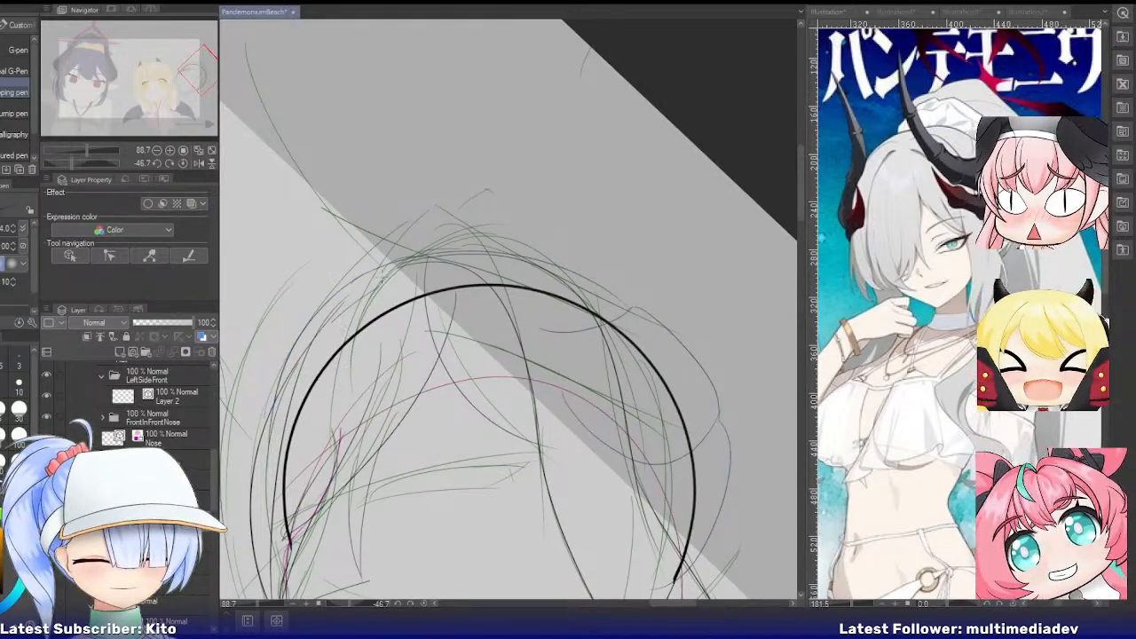
Transform the new curved hair lines in the mirrored view, adjusting them slightly by one corner of the bounding box
click(199, 164)
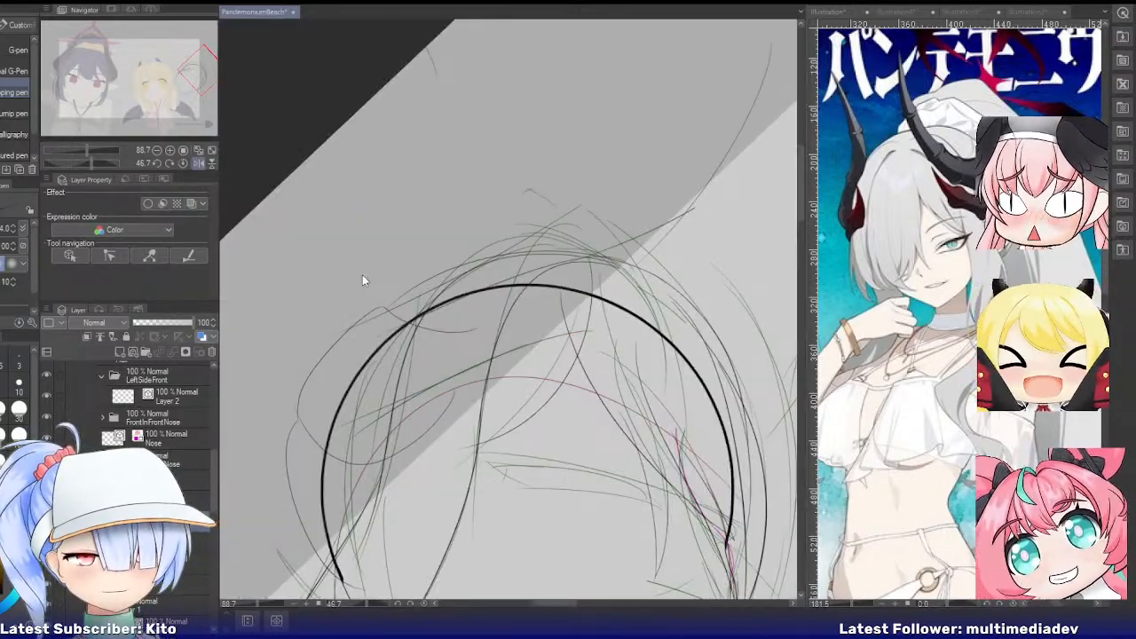
key(ctrl+t)
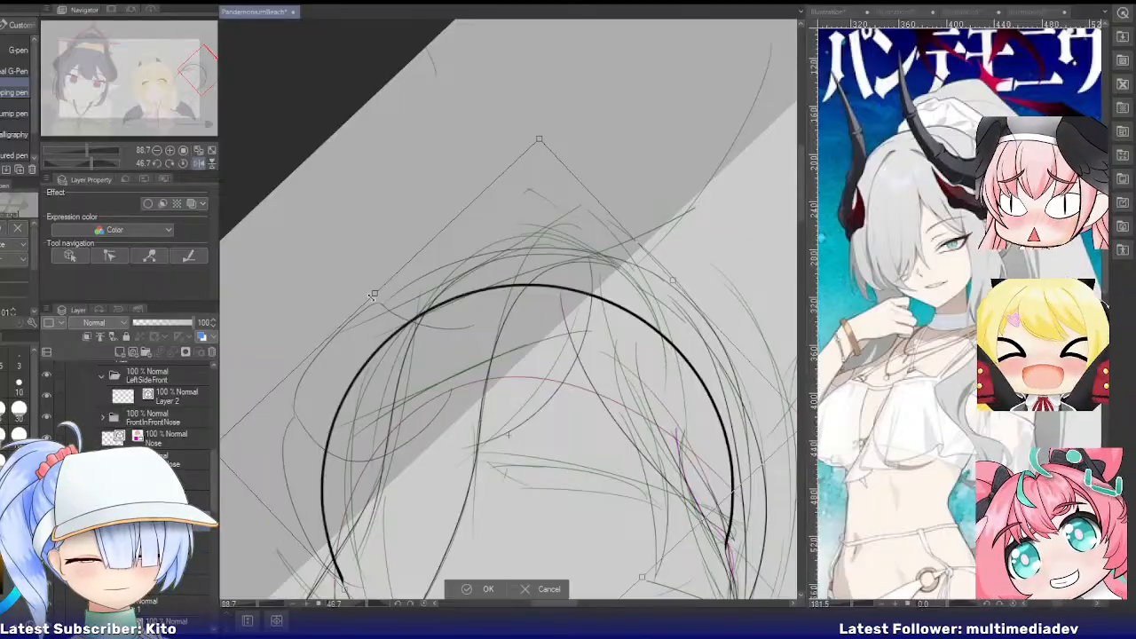
drag(372, 297, 382, 306)
click(468, 589)
Ink the outer hair contour just outside the head outline and get the eraser ready to clean its lower junction
scroll(425, 293, up, 3)
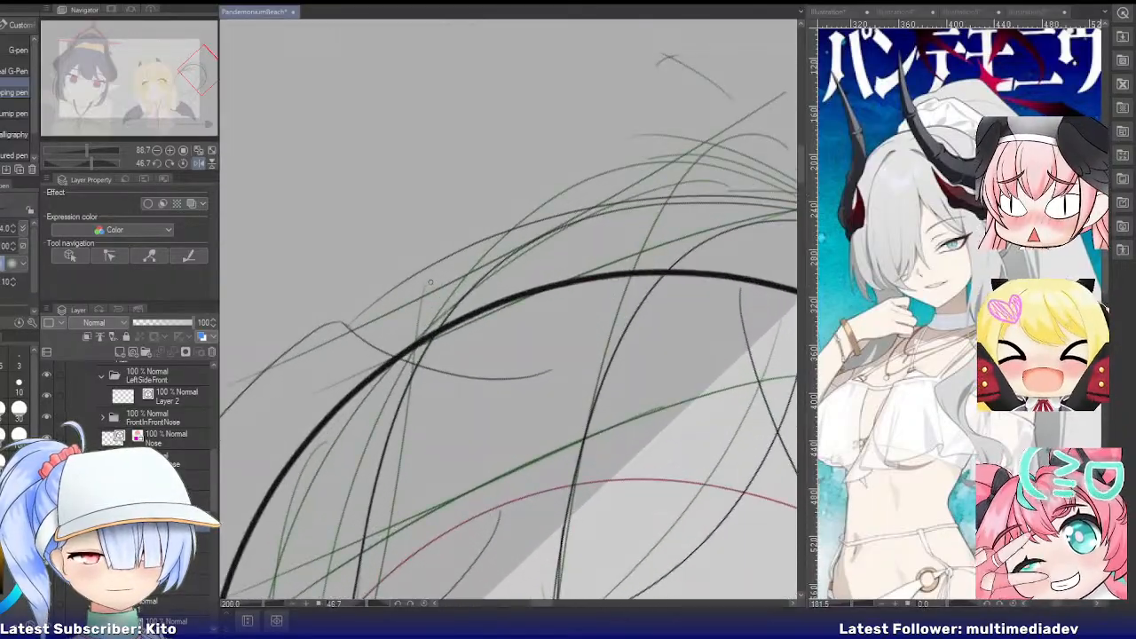
drag(519, 267, 438, 245)
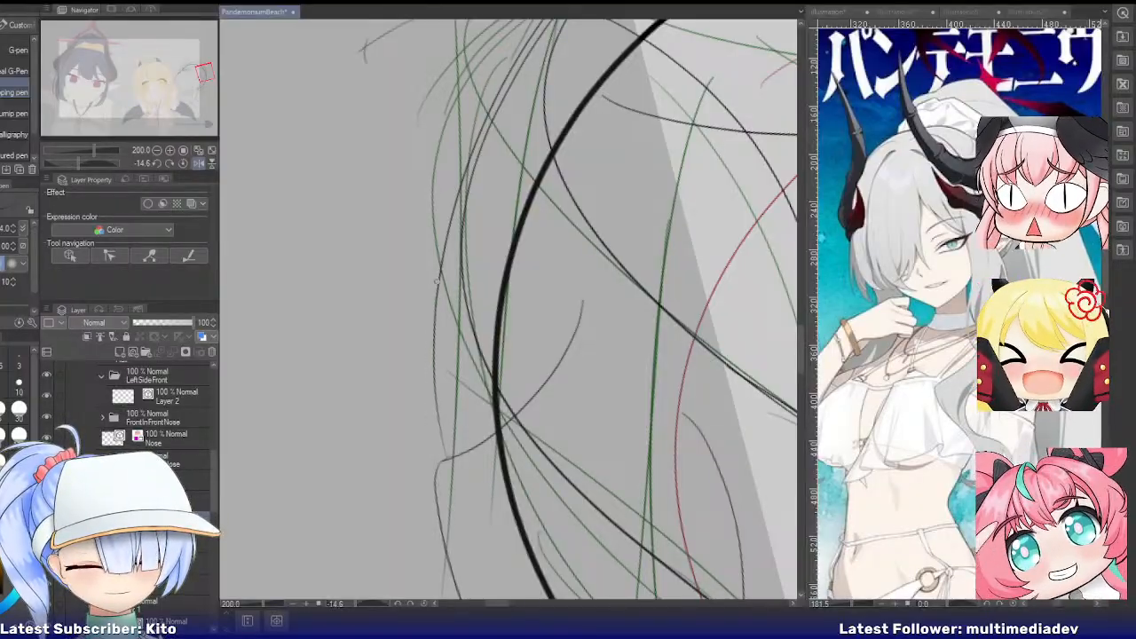
key(e)
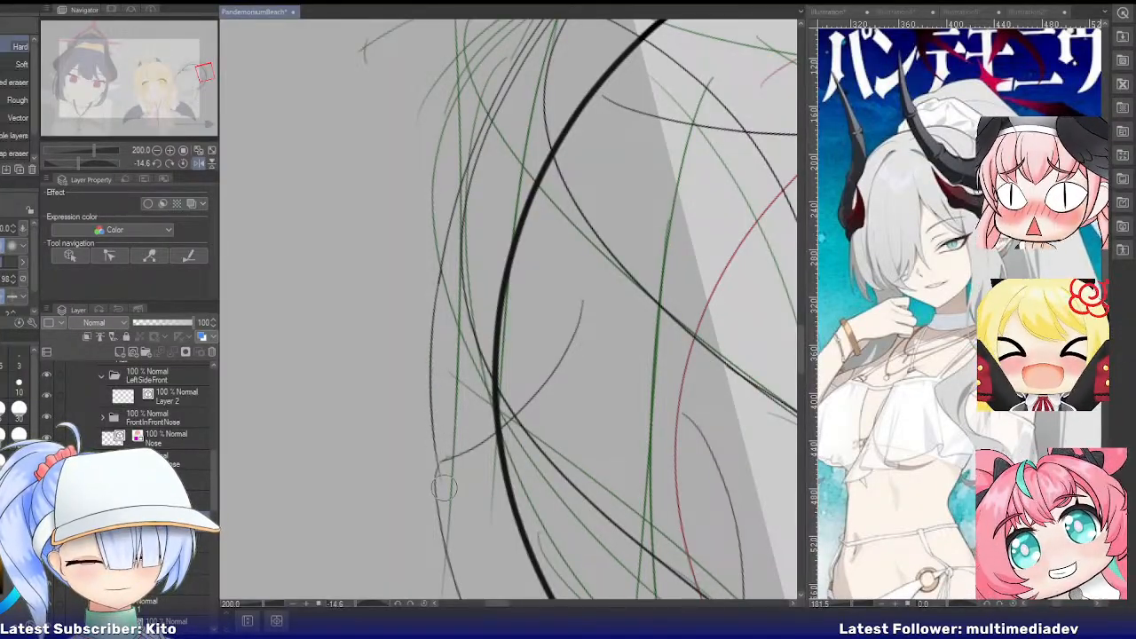
scroll(498, 364, down, 5)
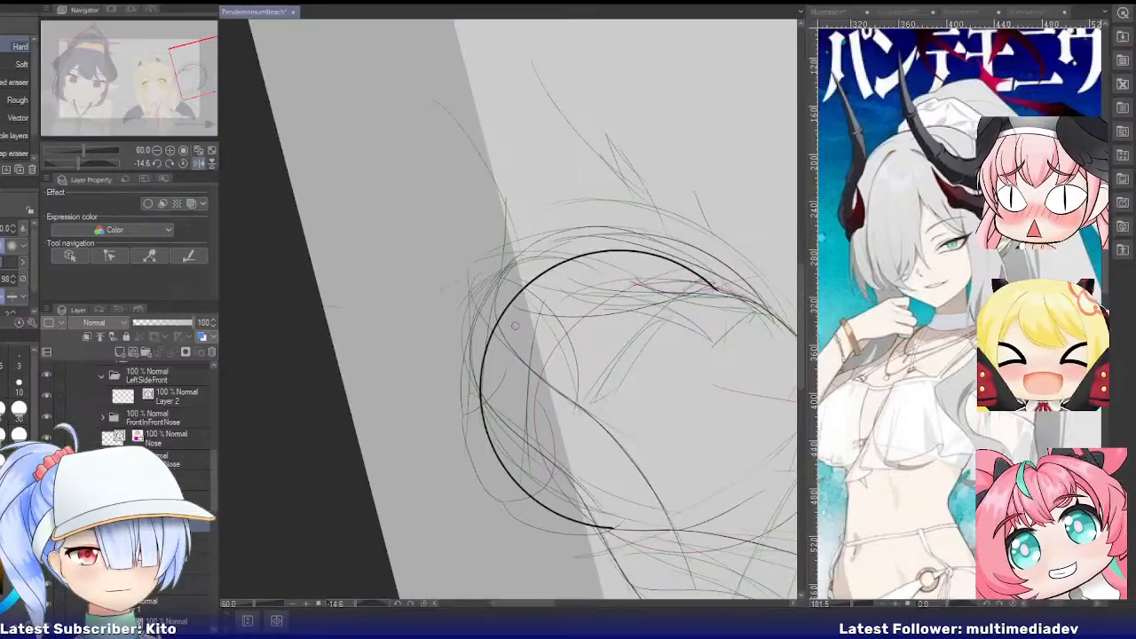
Compare the head and hair line art with the sketch in the unmirrored view, both rotated and upright
click(197, 164)
click(183, 164)
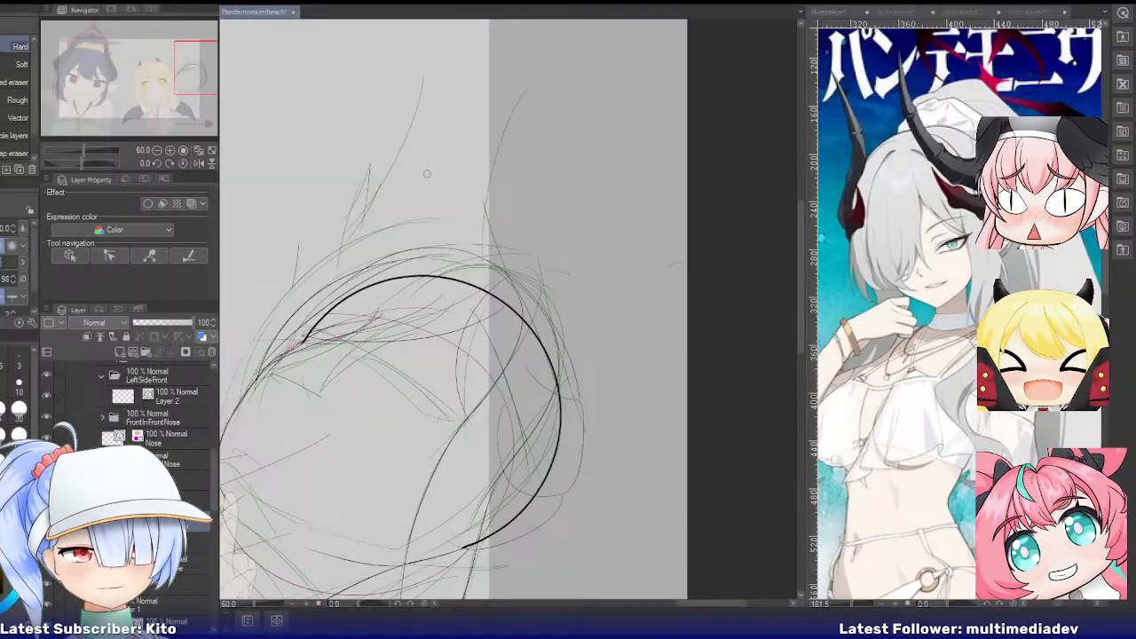
mouse_move(467, 257)
mouse_down()
mouse_move(373, 257)
mouse_move(444, 262)
mouse_up()
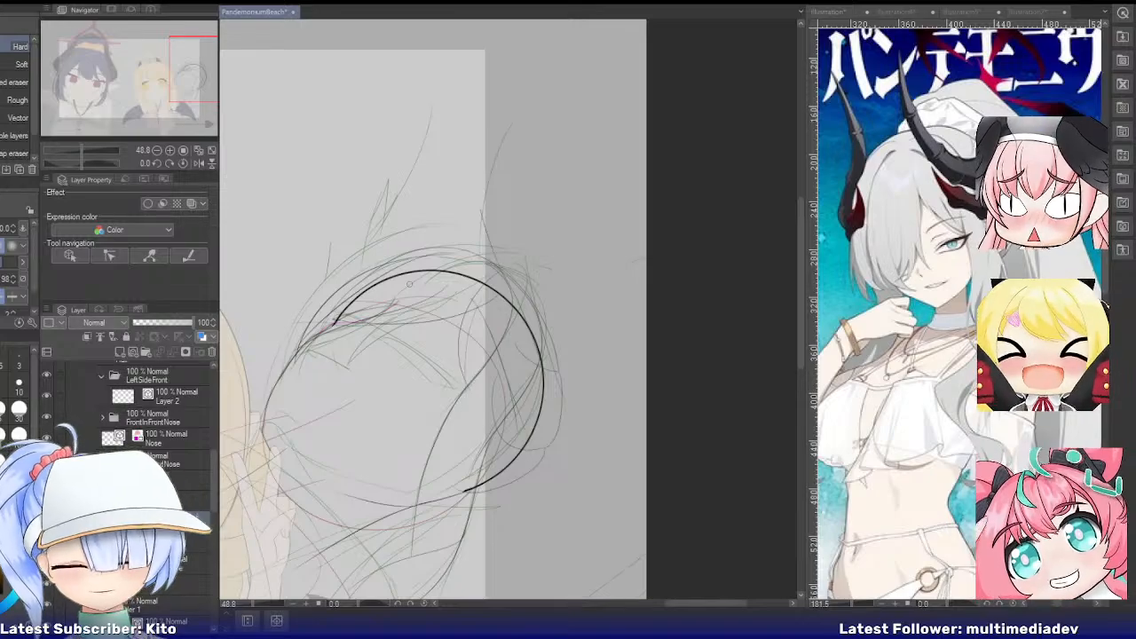
drag(409, 284, 411, 362)
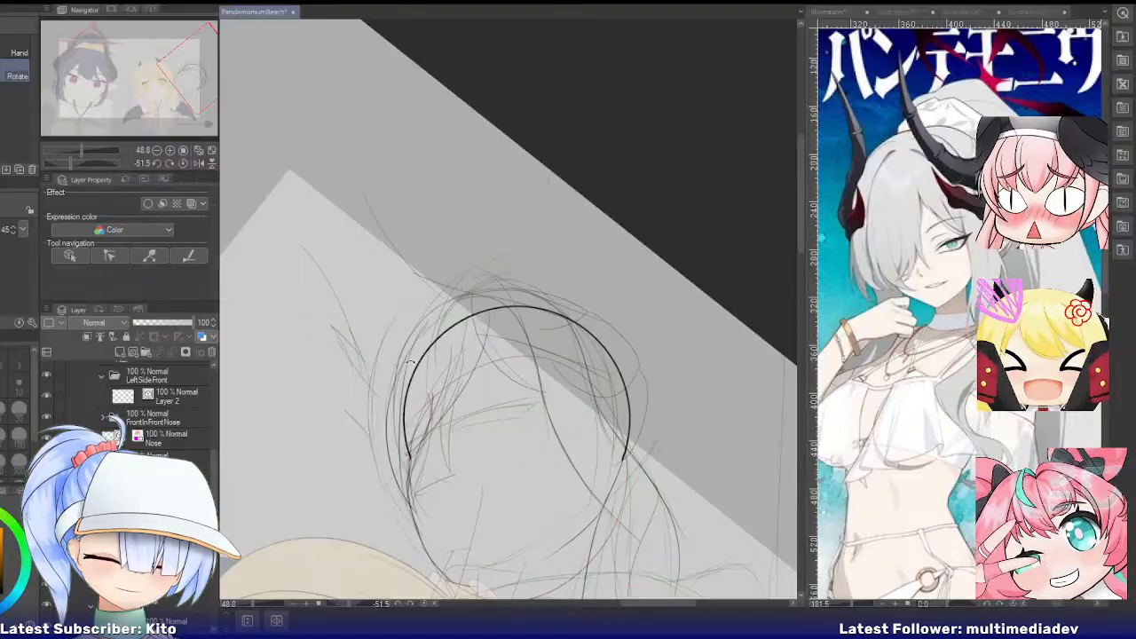
click(183, 163)
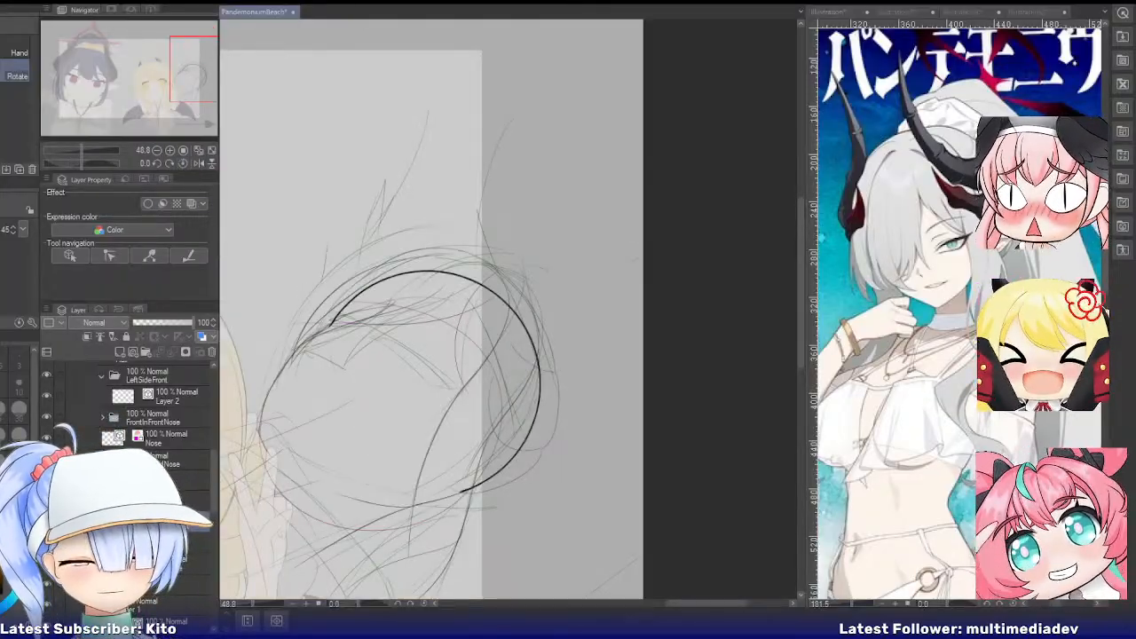
scroll(173, 462, up, 2)
Identify the line layer in the LeftSideFront folder by toggling its layer colour, and rename it LeftSideFrontUpper
click(174, 455)
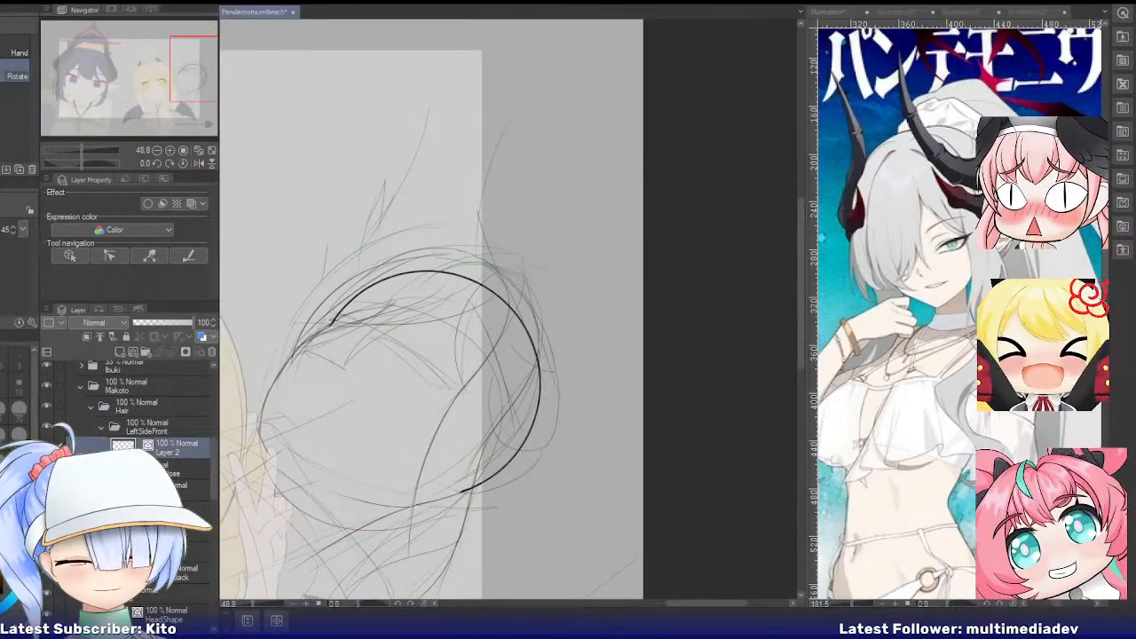
key(e)
scroll(418, 519, down, 2)
scroll(421, 559, up, 1)
key(ctrl+b)
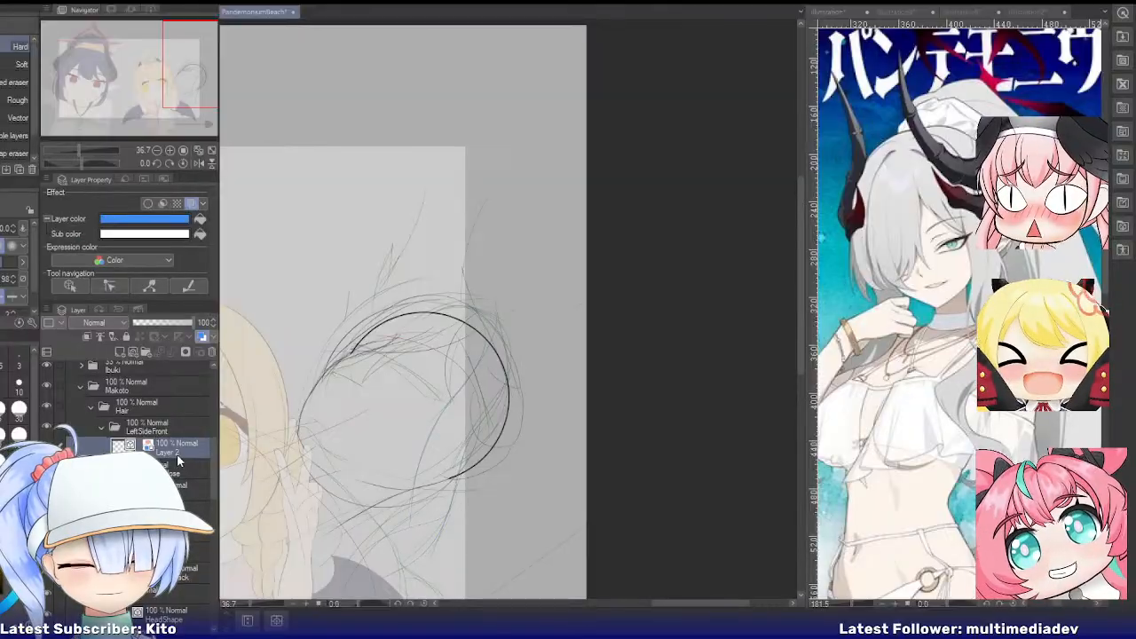
key(ctrl+b)
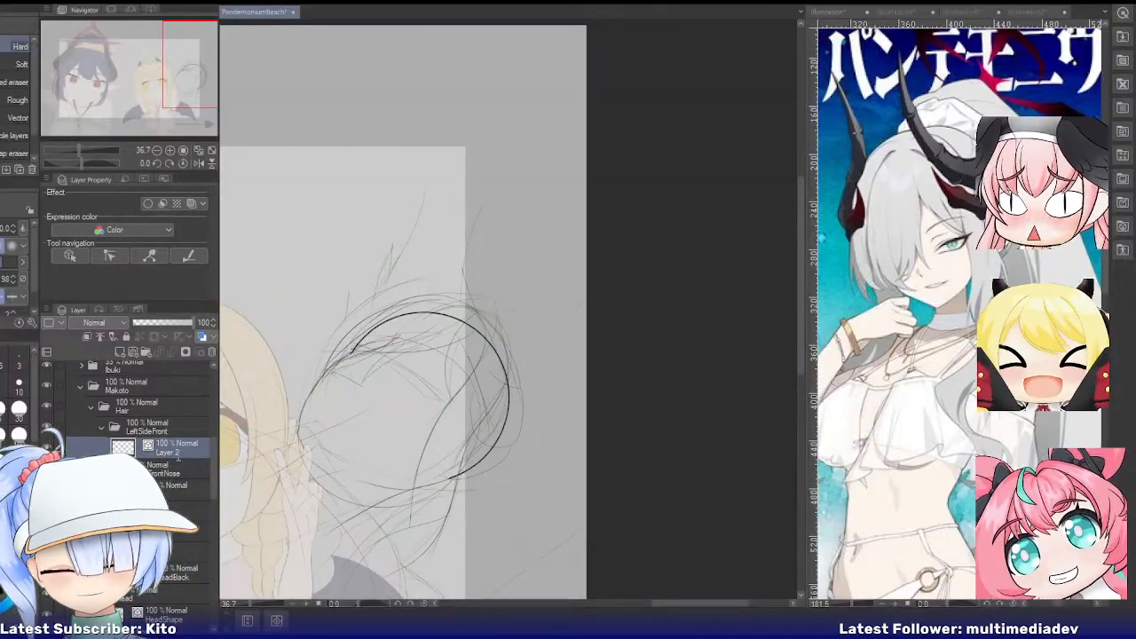
text(LeftSideFrontUpper)
key(Return)
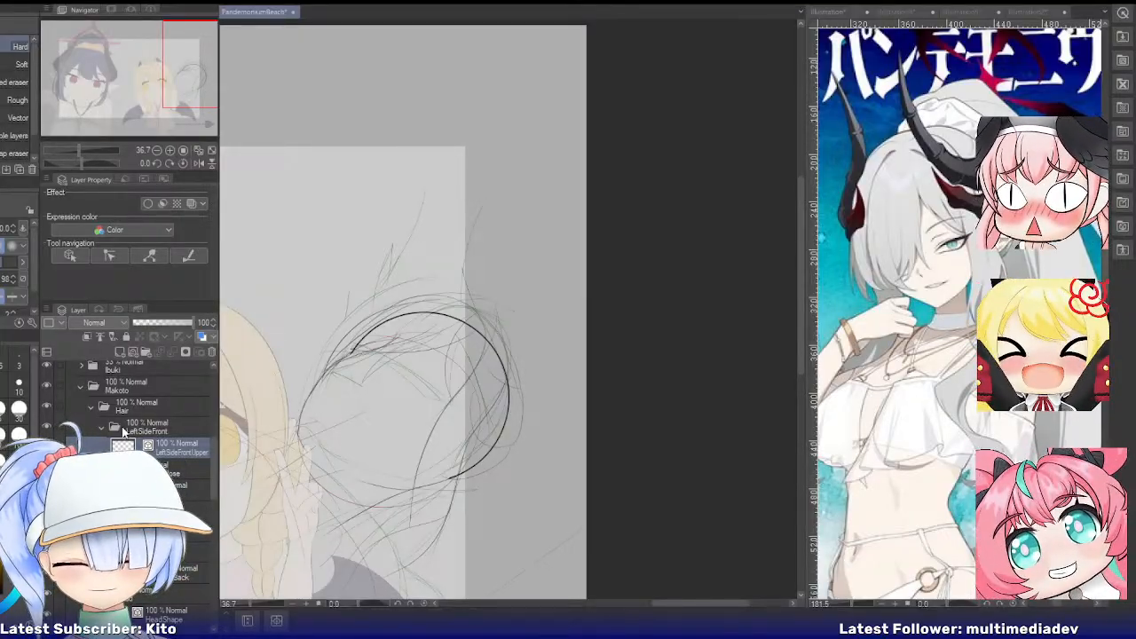
Collapse the Hair folder and create a new folder named Sand above it inside the Makoto folder
click(91, 405)
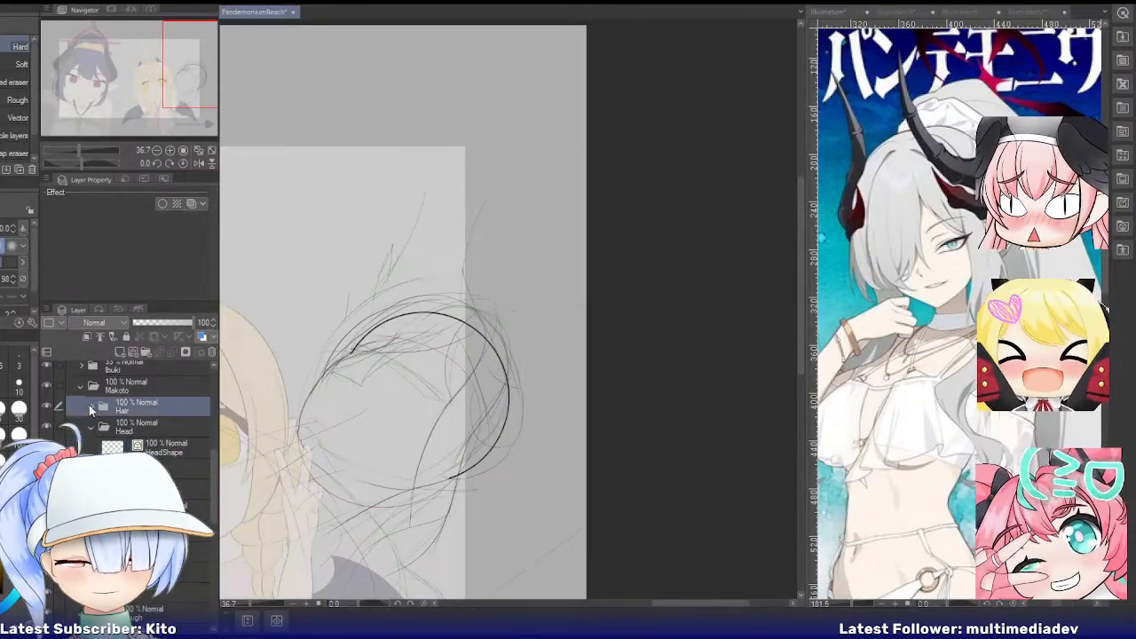
click(144, 353)
double_click(134, 410)
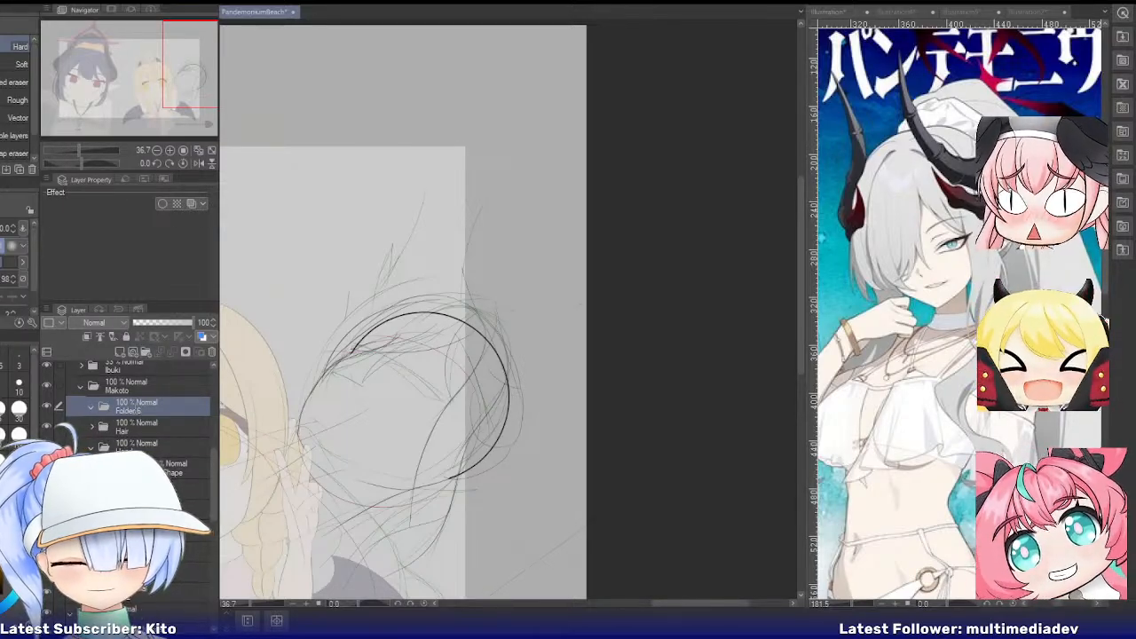
text(Sand)
key(Return)
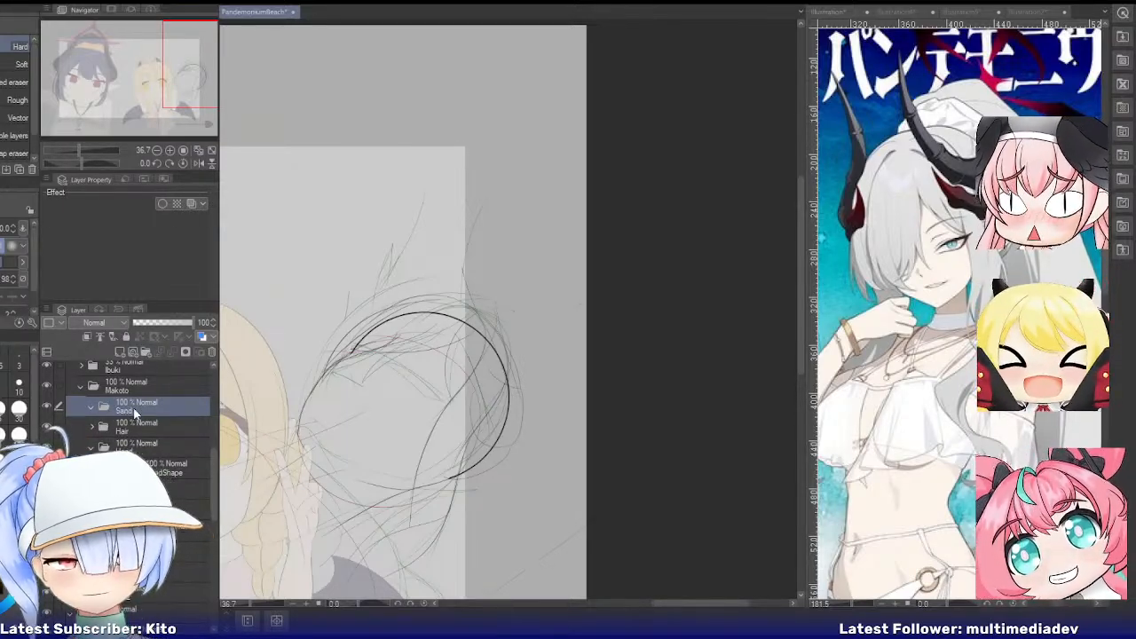
Add a new vector layer inside the Sand folder and name it SandPile
click(132, 353)
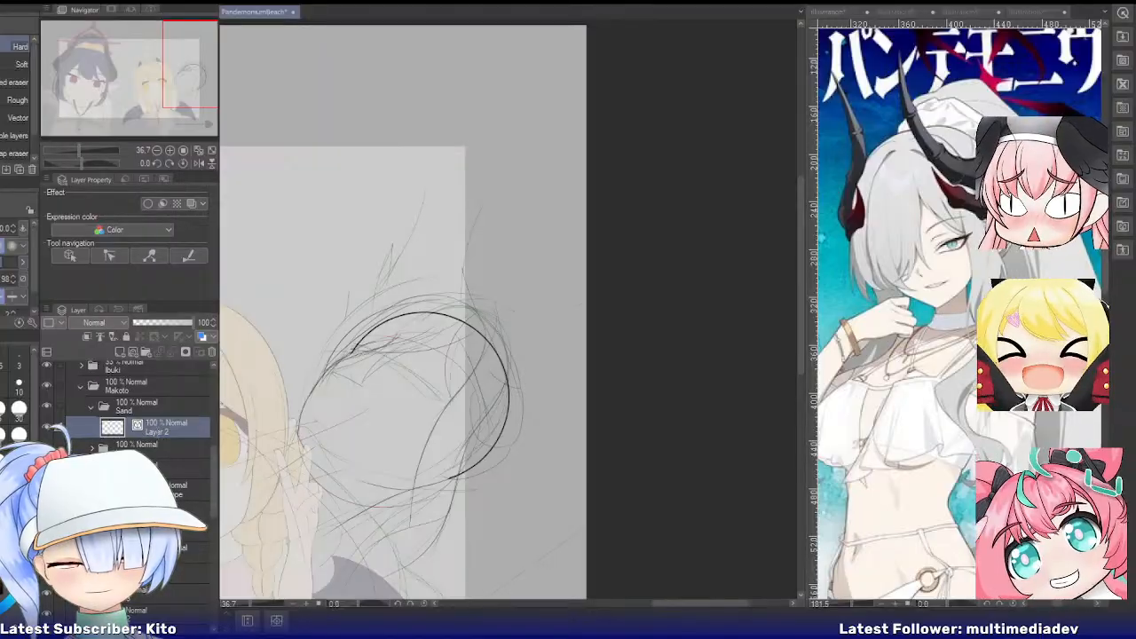
double_click(157, 432)
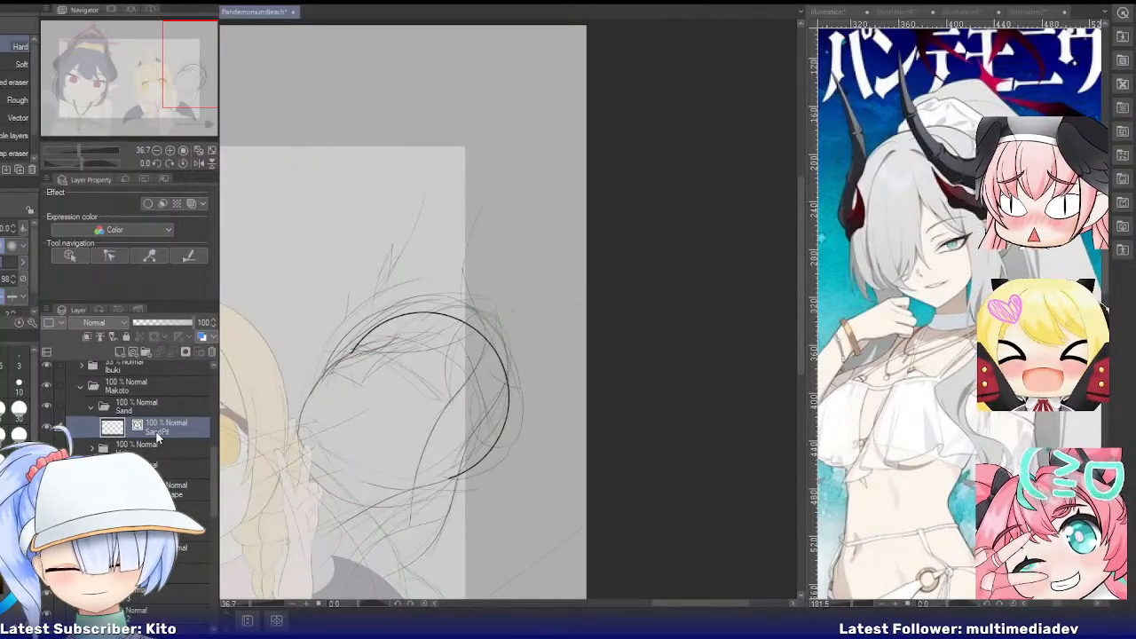
text(SandPile)
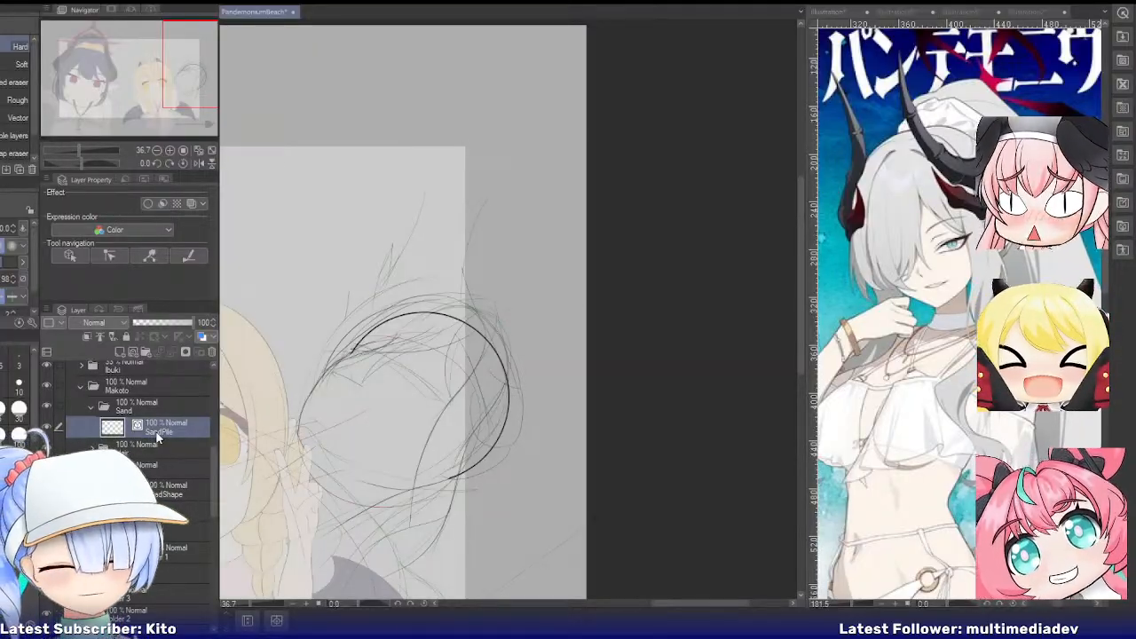
Ink the first diagonal sand pile stroke below Makoto's head, running from the blonde character's raised hand down away from her
scroll(382, 459, up, 3)
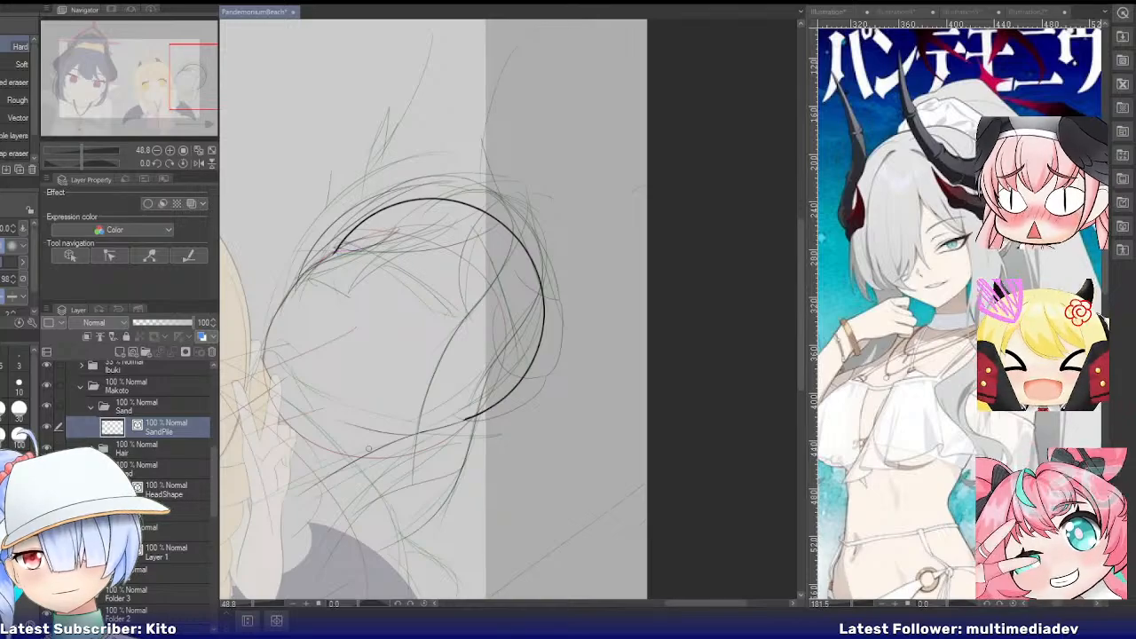
scroll(425, 358, down, 7)
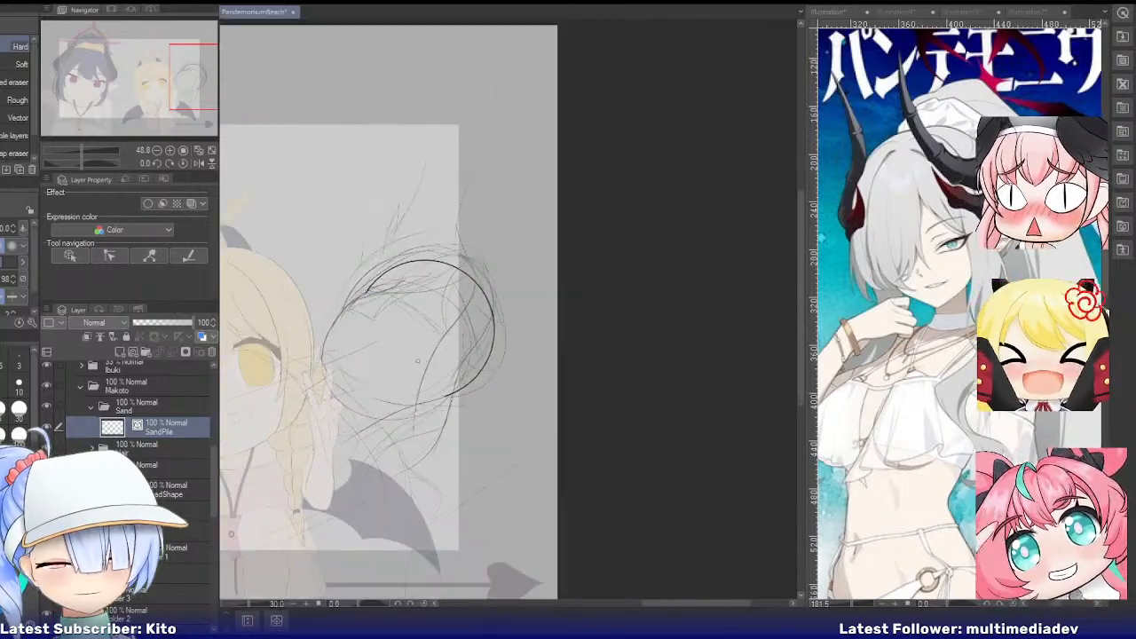
click(204, 163)
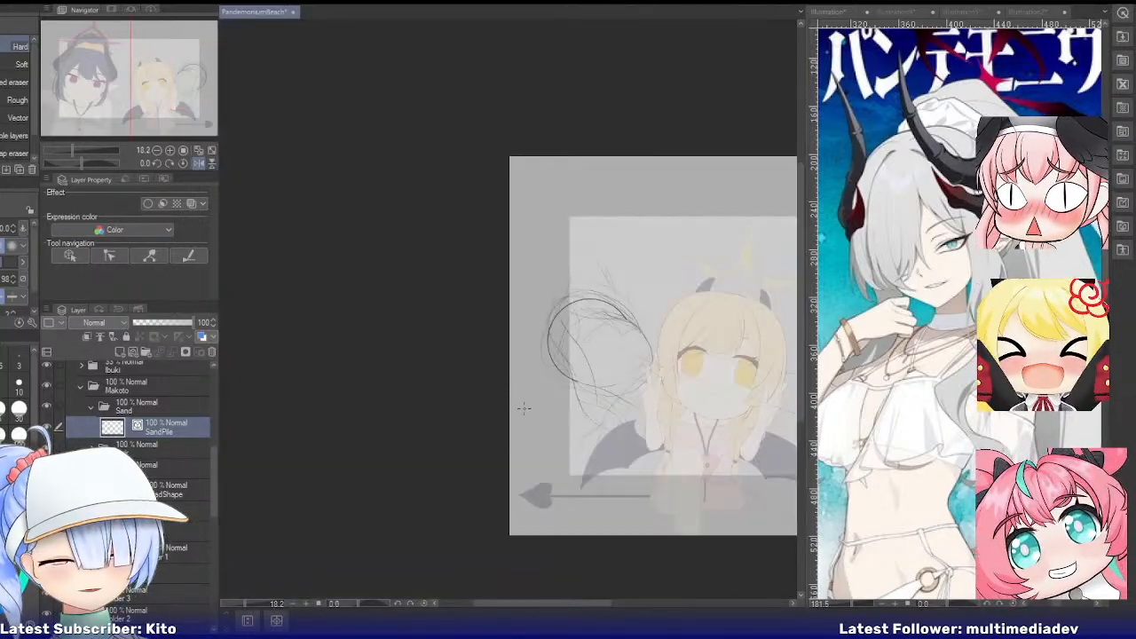
drag(111, 117, 152, 103)
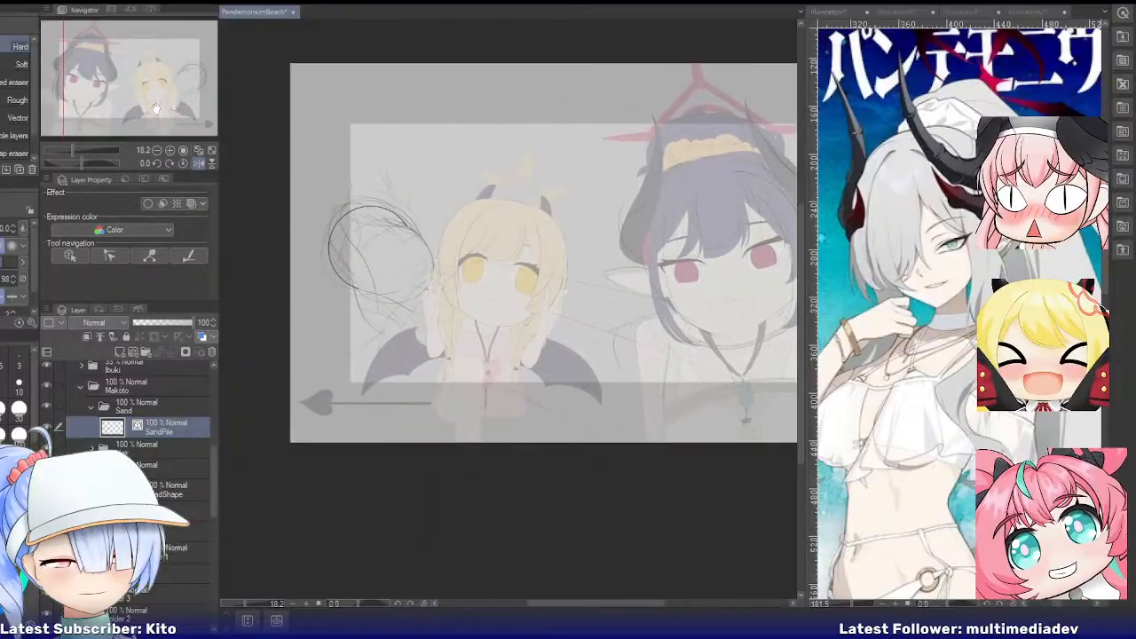
scroll(453, 312, up, 1)
scroll(377, 281, up, 2)
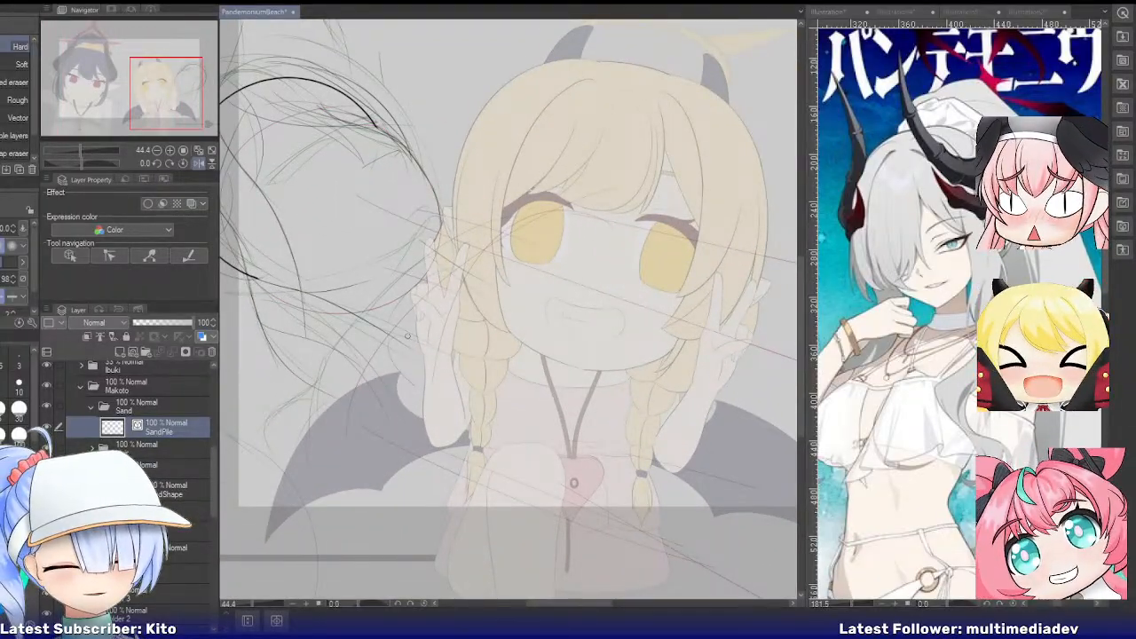
key(p)
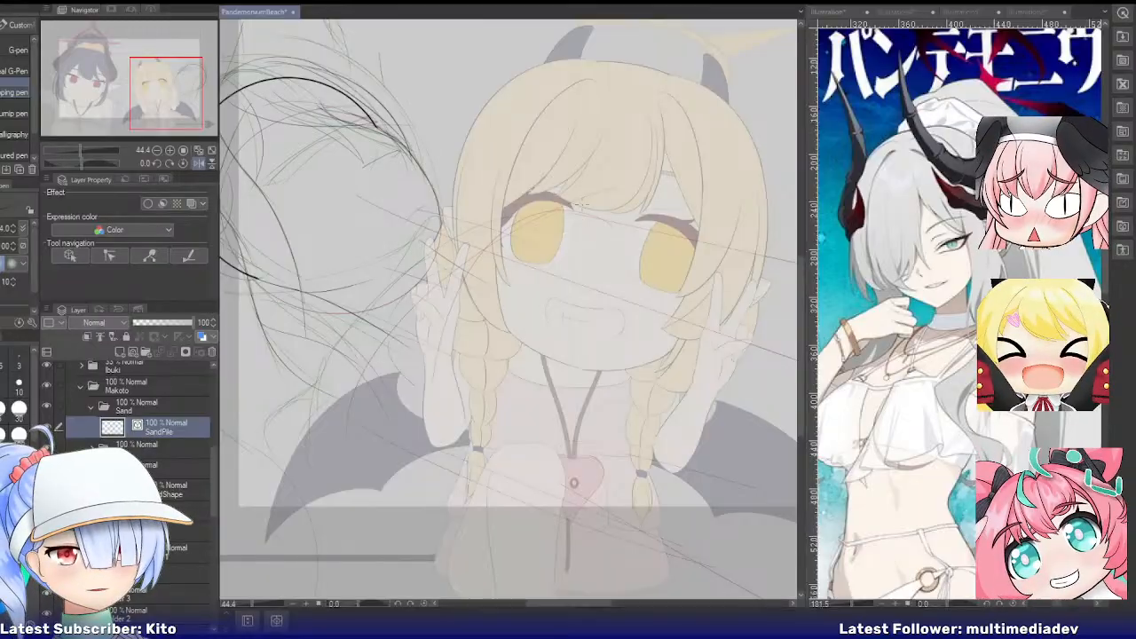
drag(422, 286, 306, 387)
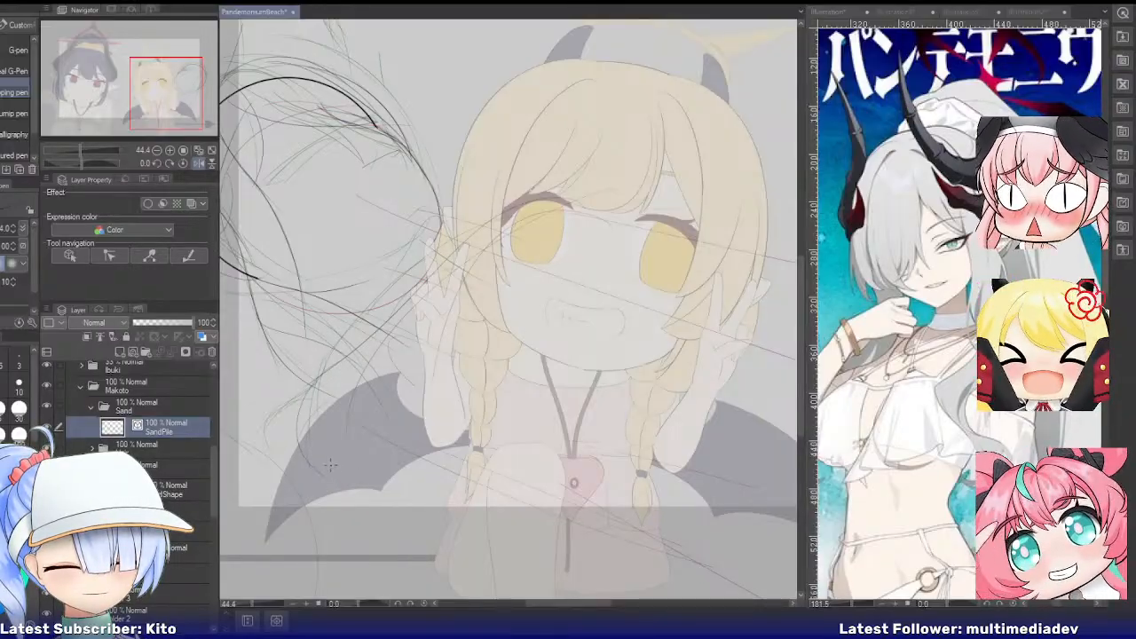
Erase the stray doubled line end along the diagonal sand stroke where it crosses the hair sketch lines
scroll(316, 364, up, 10)
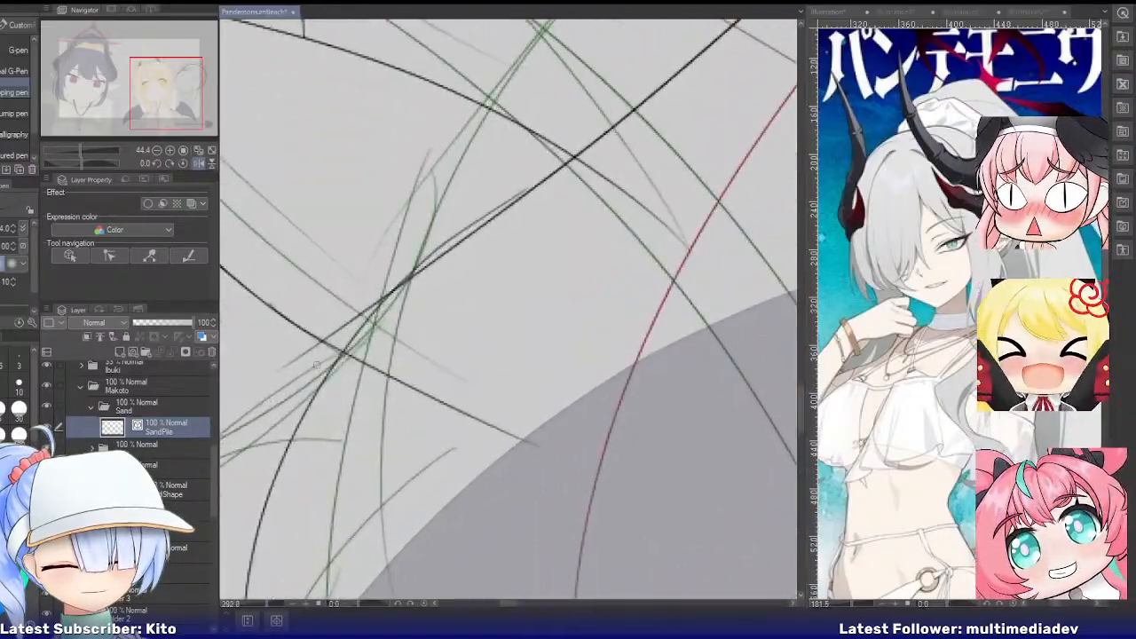
key(e)
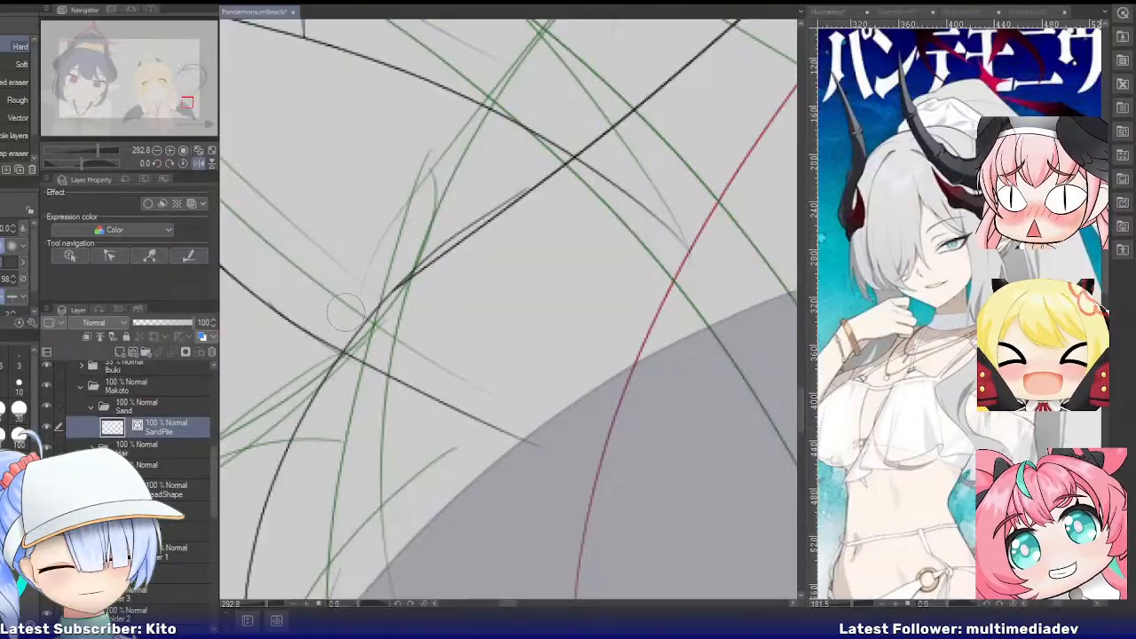
drag(418, 246, 436, 237)
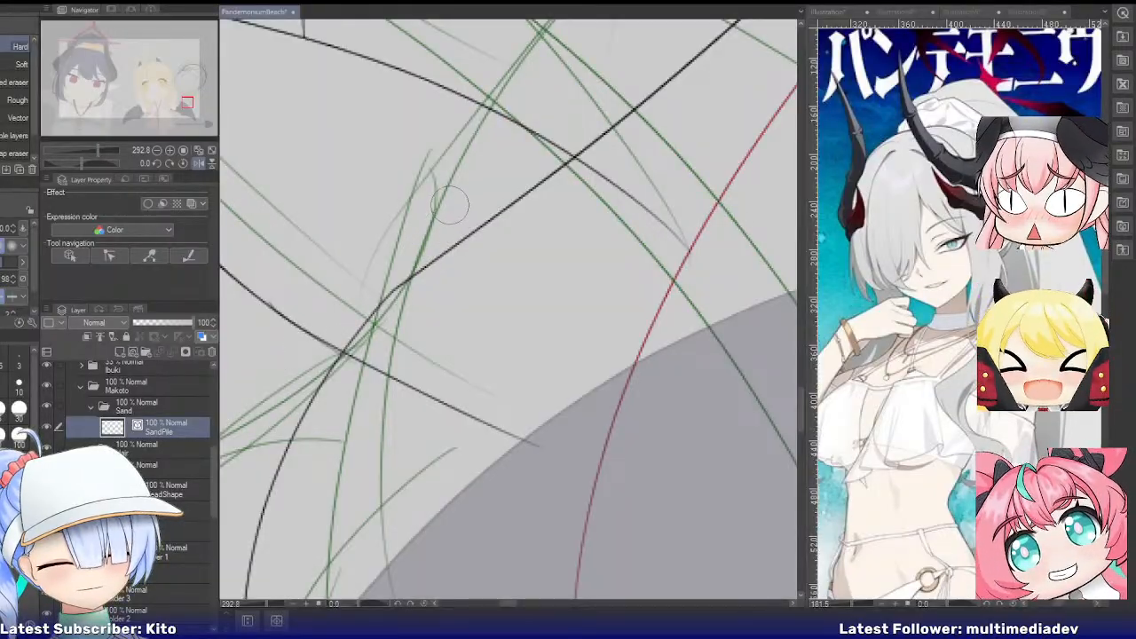
scroll(423, 205, down, 10)
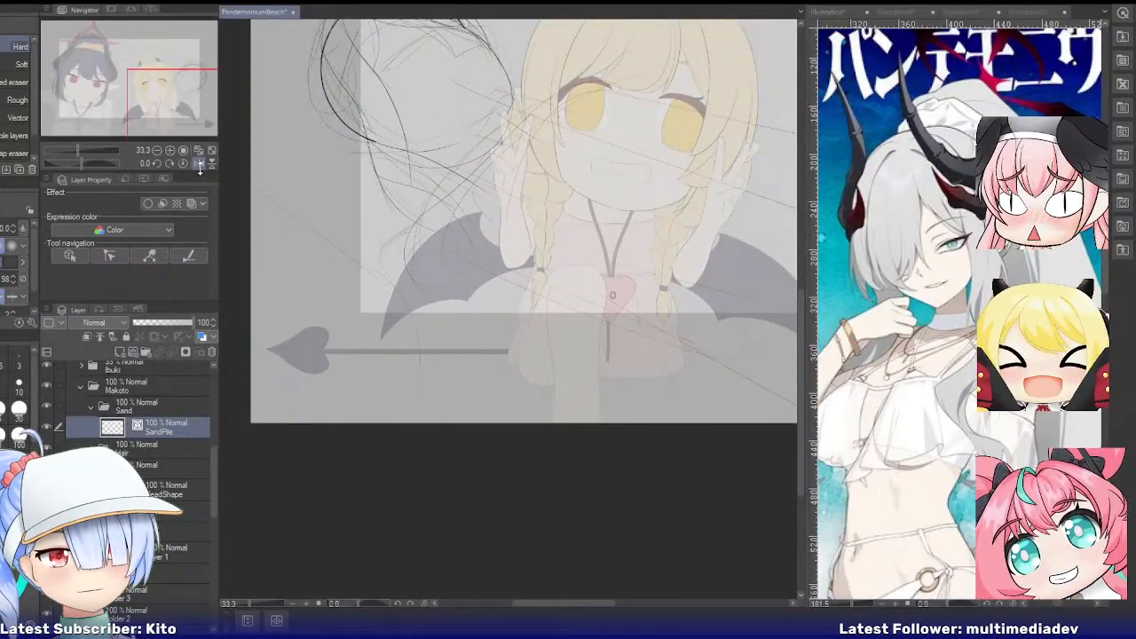
Unmirror the view and ink a long rising sand pile line across the blonde character's lower torso toward her wing
click(199, 165)
scroll(581, 259, up, 2)
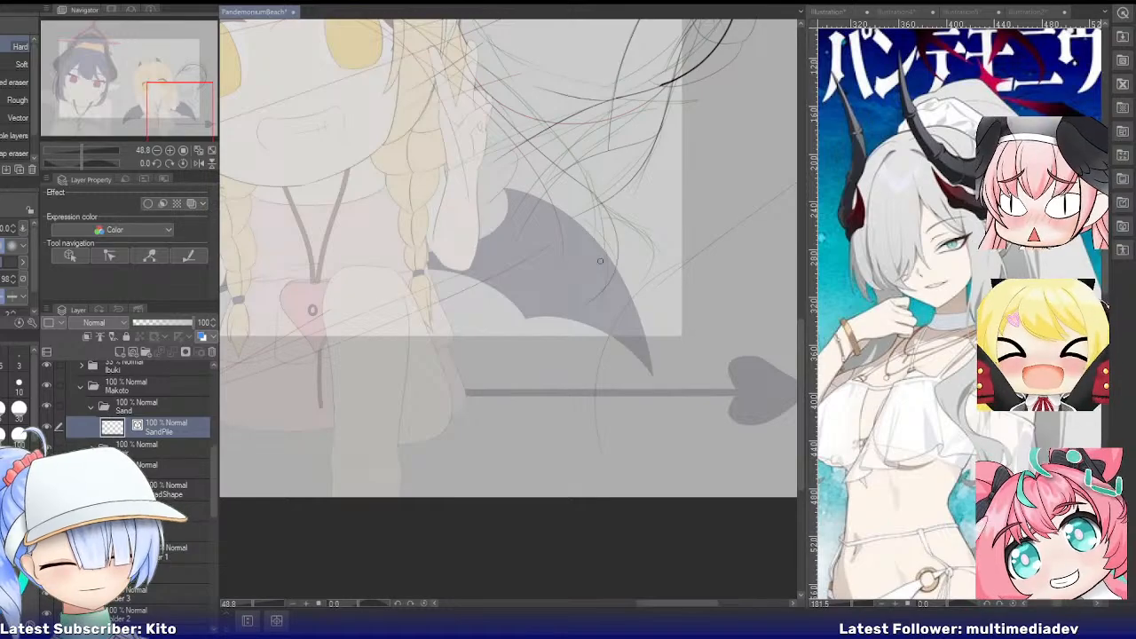
scroll(600, 260, down, 2)
drag(166, 124, 153, 110)
scroll(418, 275, up, 1)
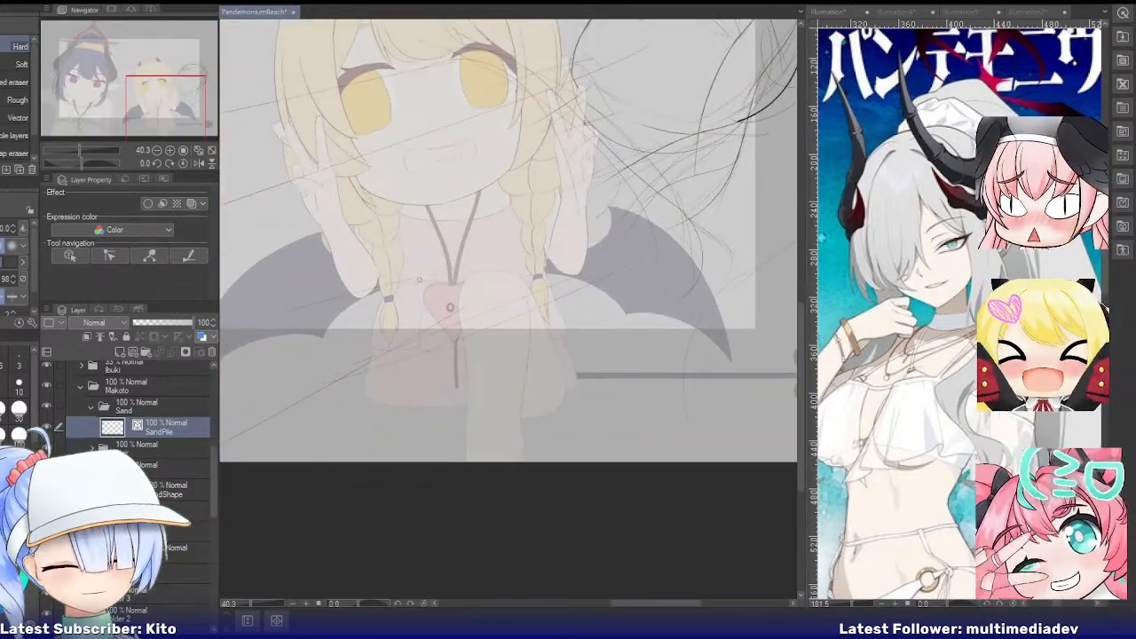
key(p)
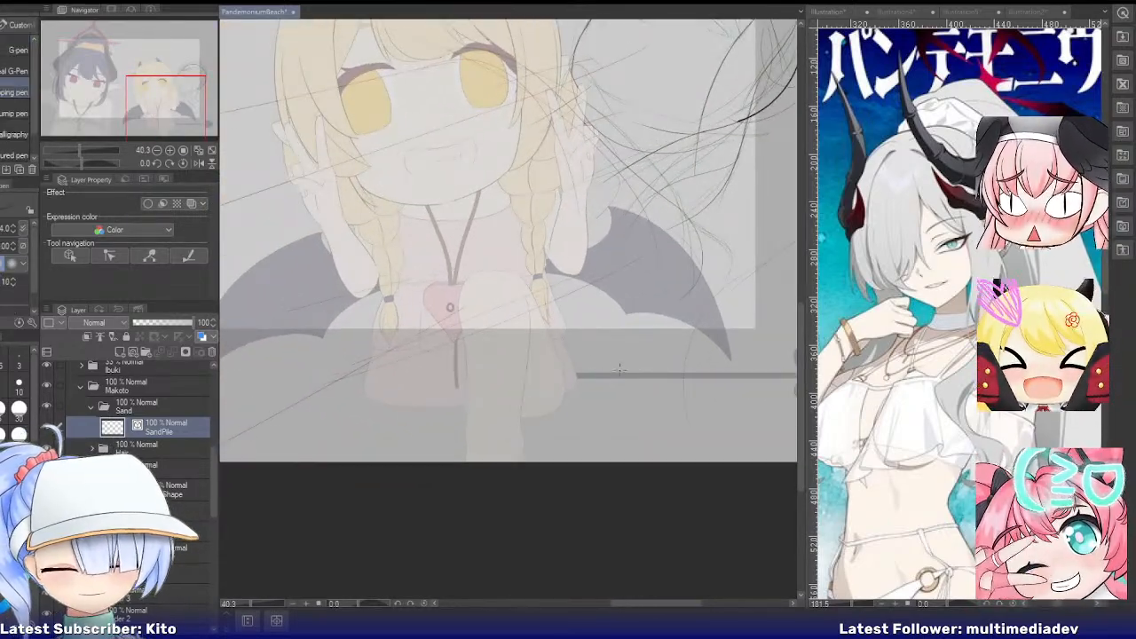
drag(284, 429, 646, 314)
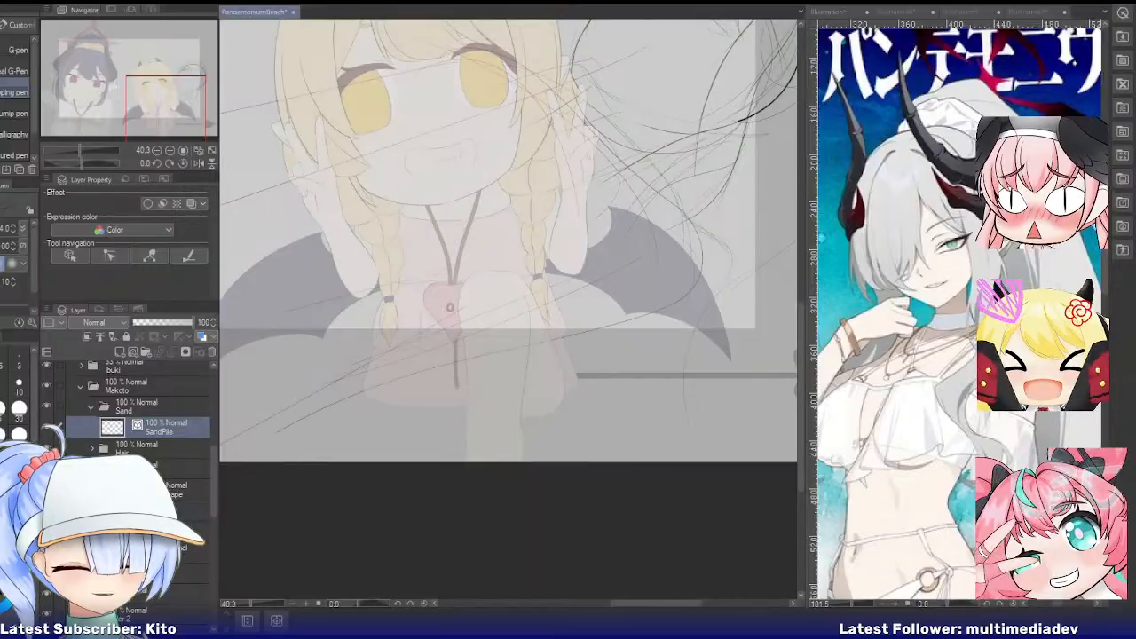
scroll(437, 410, down, 2)
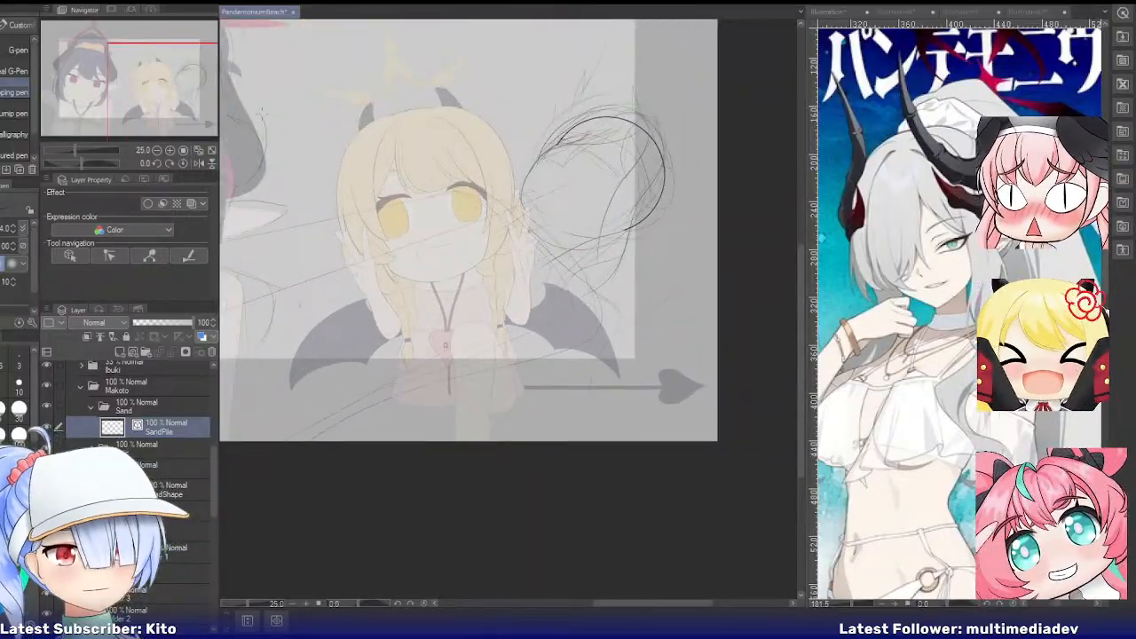
drag(110, 91, 87, 96)
scroll(379, 152, up, 1)
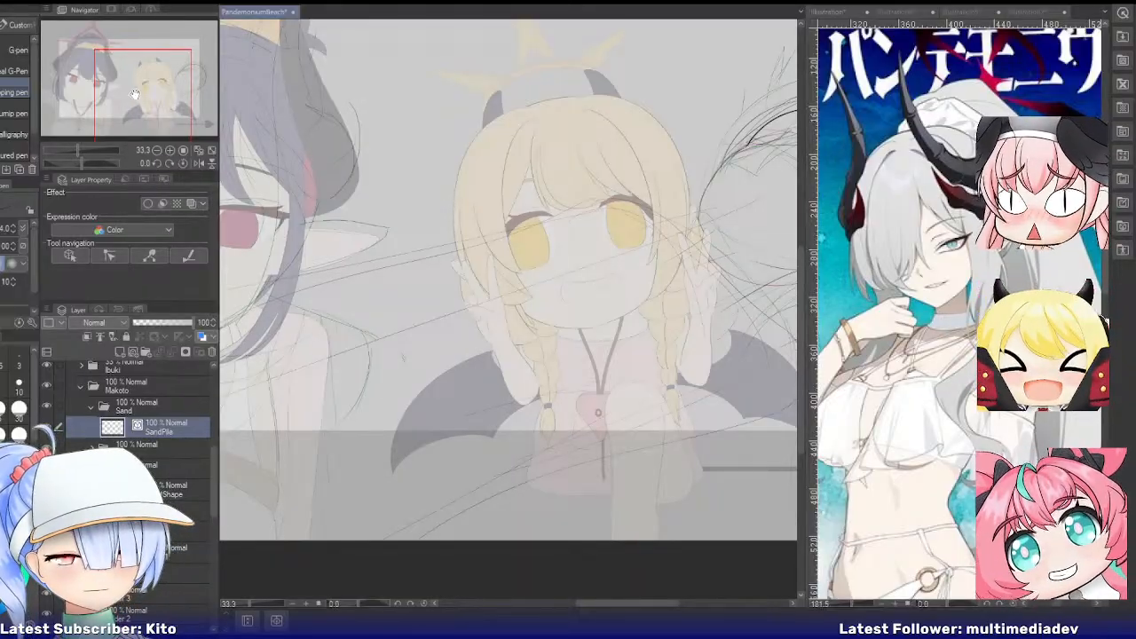
drag(135, 94, 92, 101)
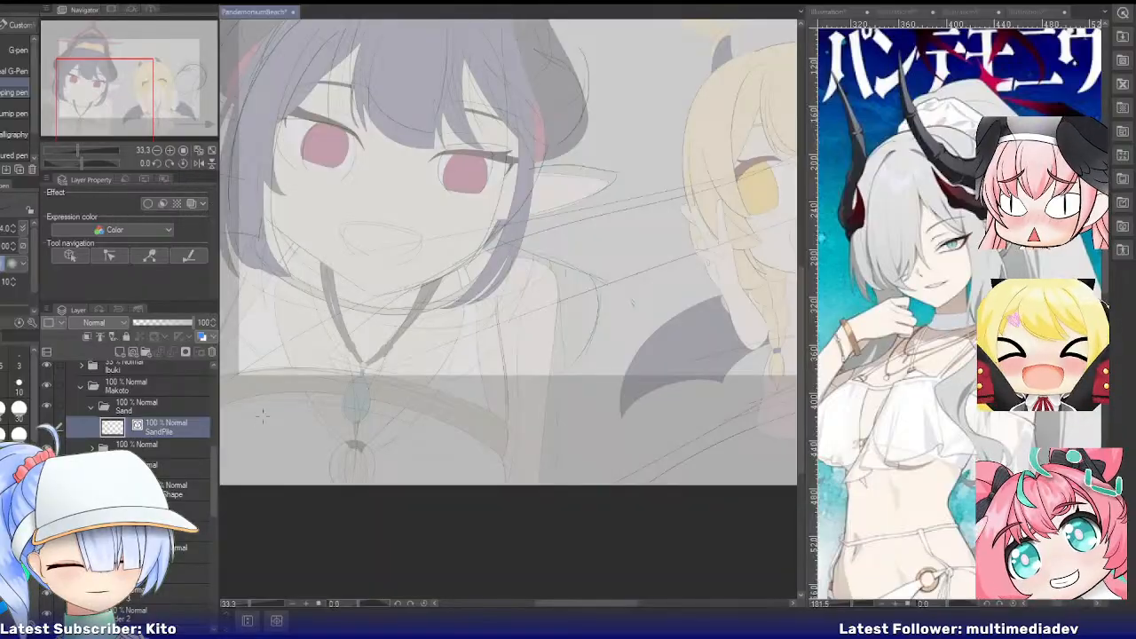
scroll(406, 345, down, 3)
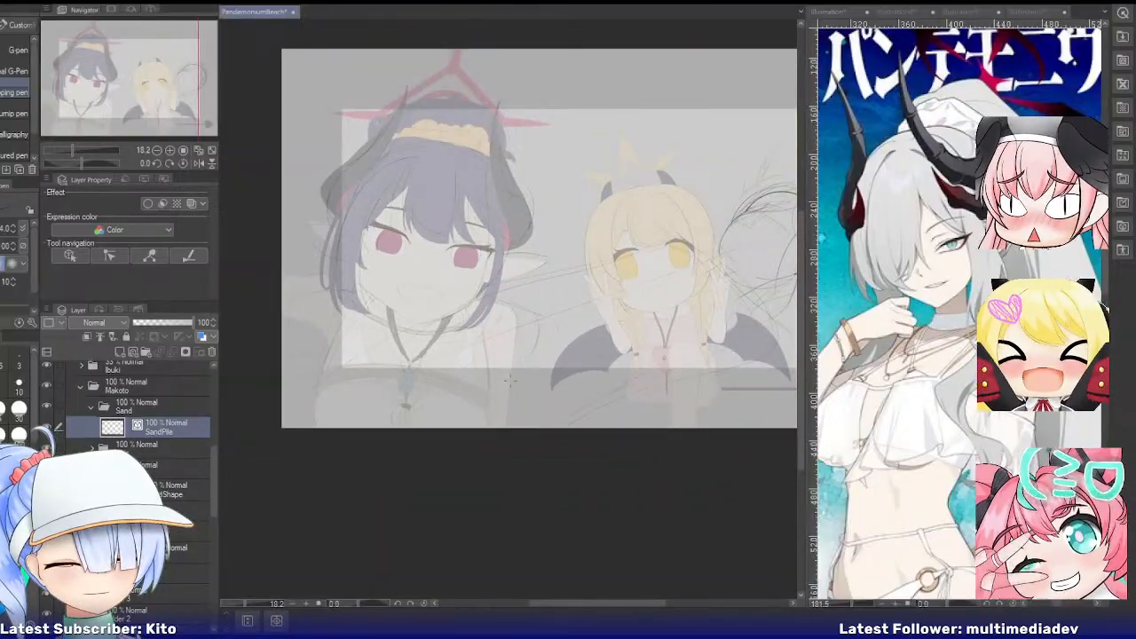
drag(118, 89, 182, 82)
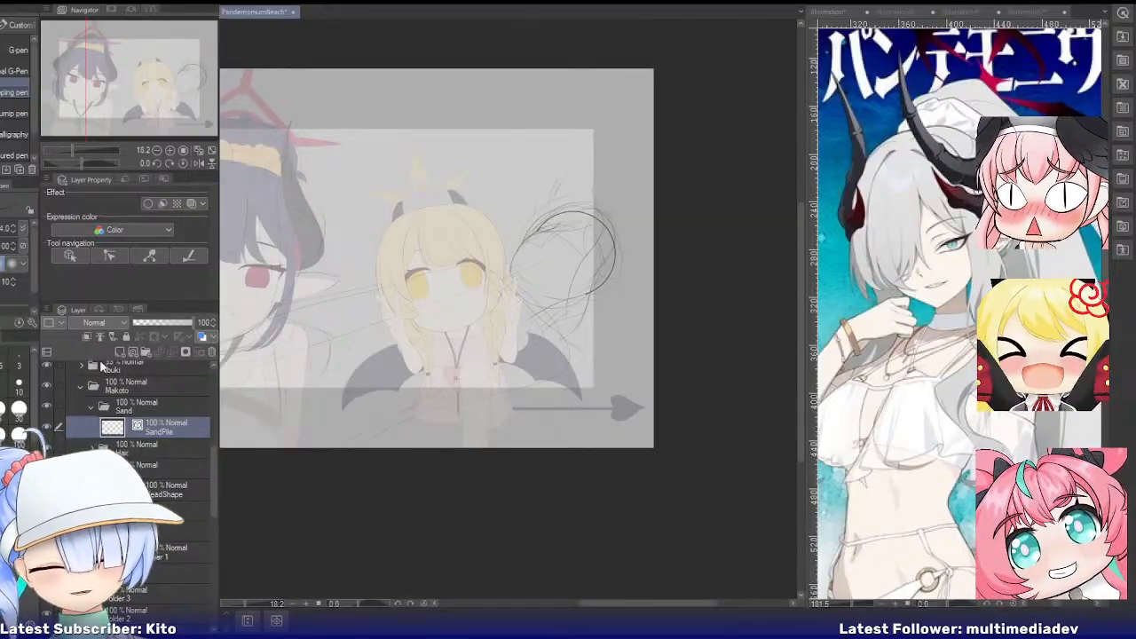
Leave the Makoto folder, switch the reference image to the pink-haired horned character, and show Satsuki's rough sketch behind the other two characters
scroll(135, 404, up, 3)
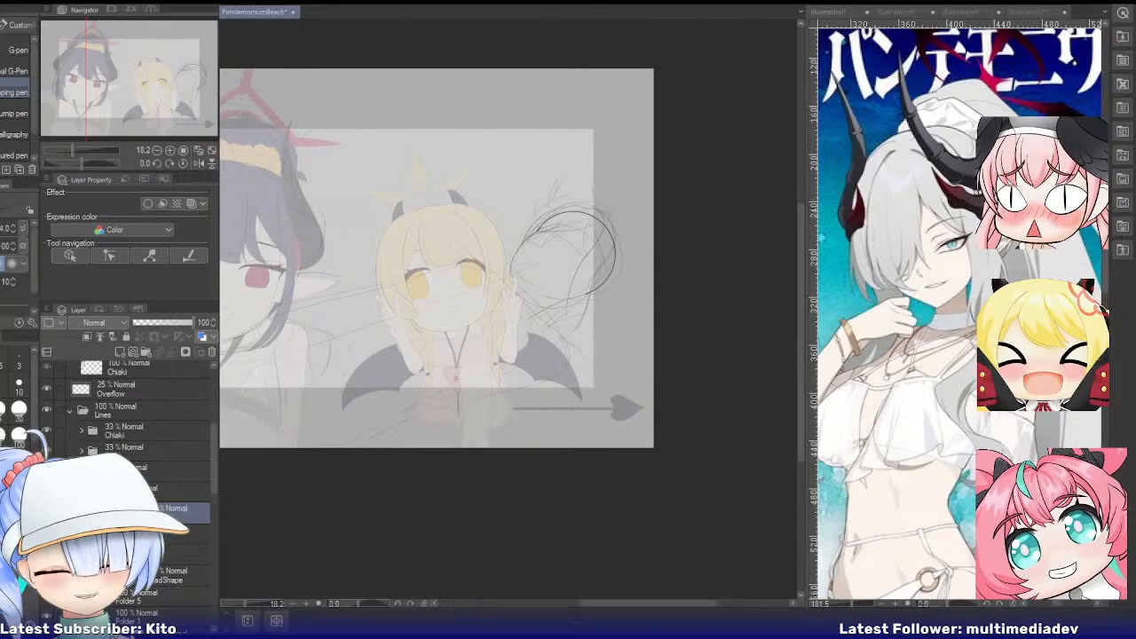
click(142, 471)
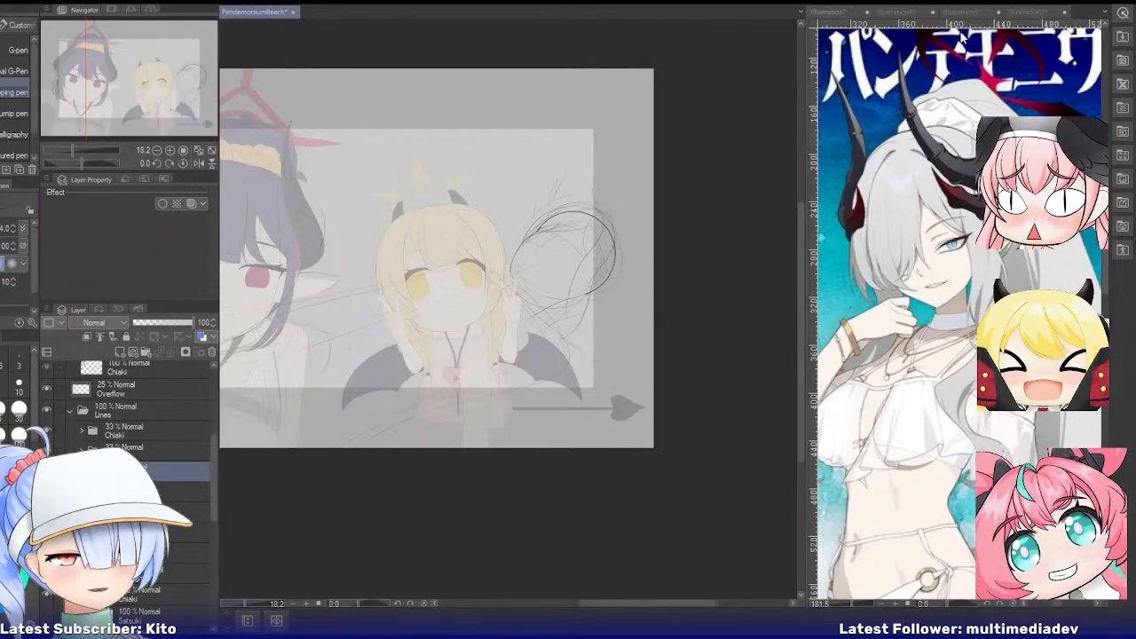
click(899, 13)
click(253, 12)
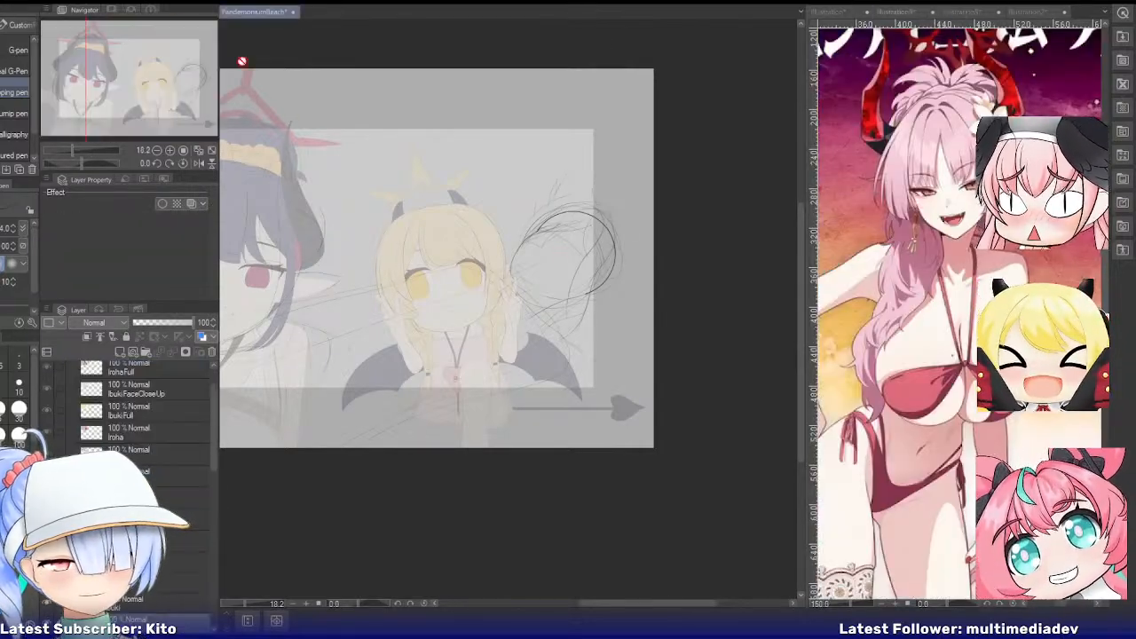
drag(165, 96, 144, 88)
scroll(150, 449, down, 4)
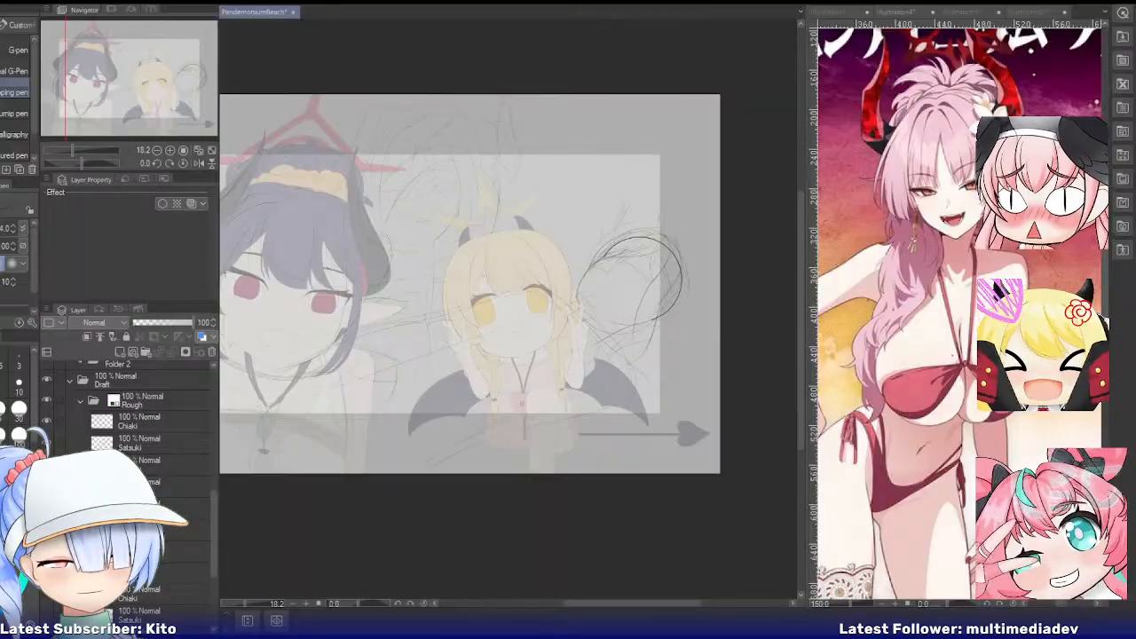
scroll(376, 168, up, 3)
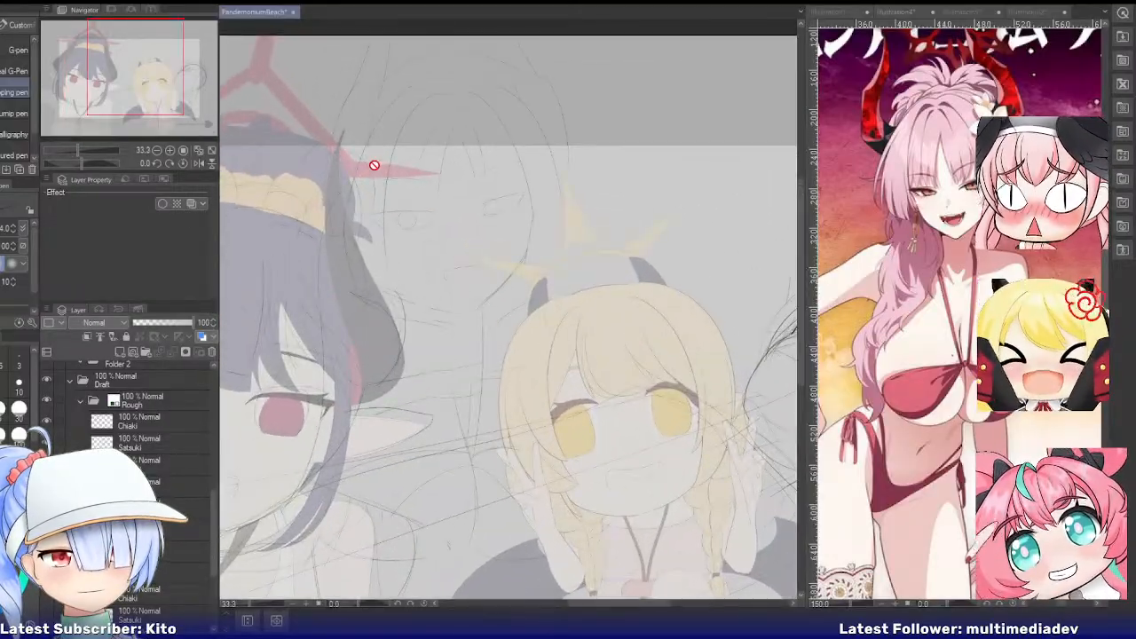
Rename Folder 4, below the Makoto folder in Lines, as Satsuki
scroll(154, 437, up, 3)
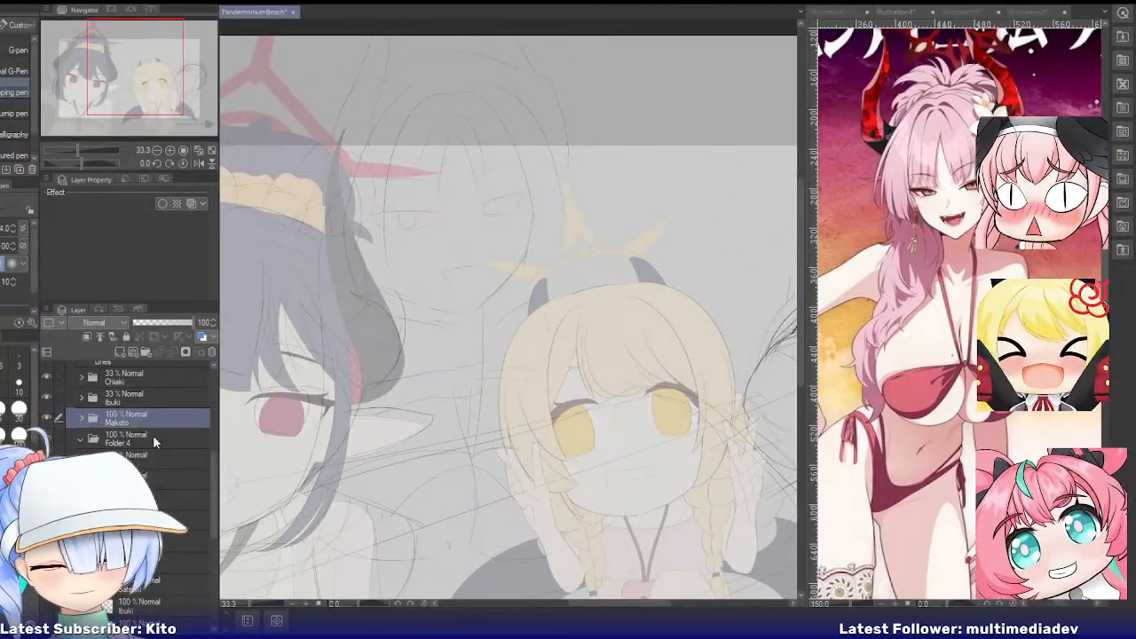
click(152, 437)
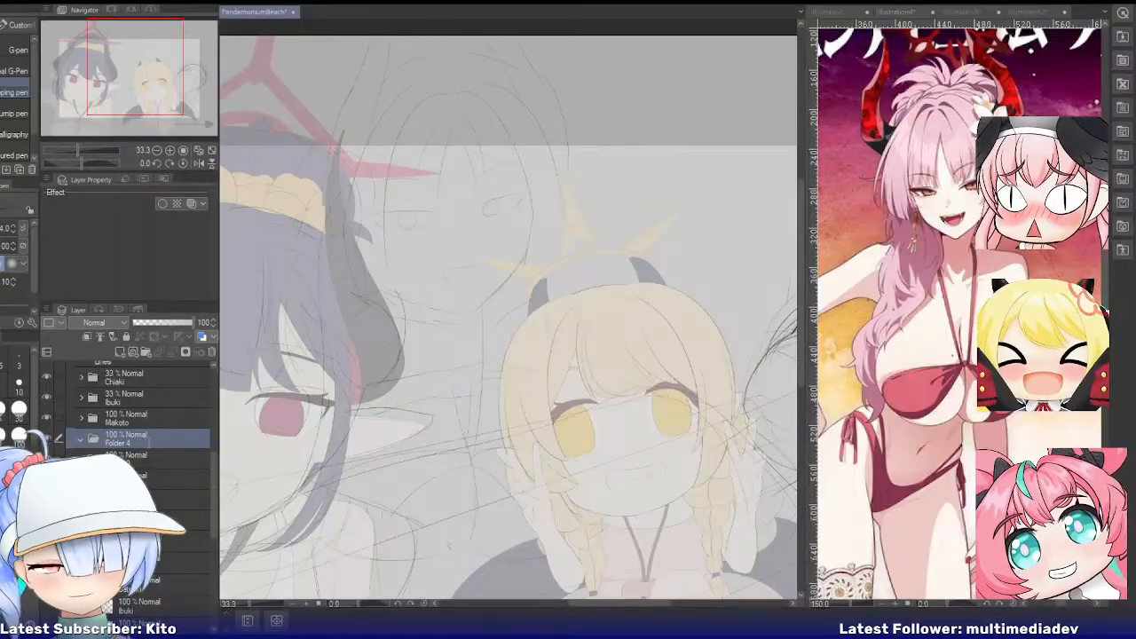
text(Satsuki)
key(Return)
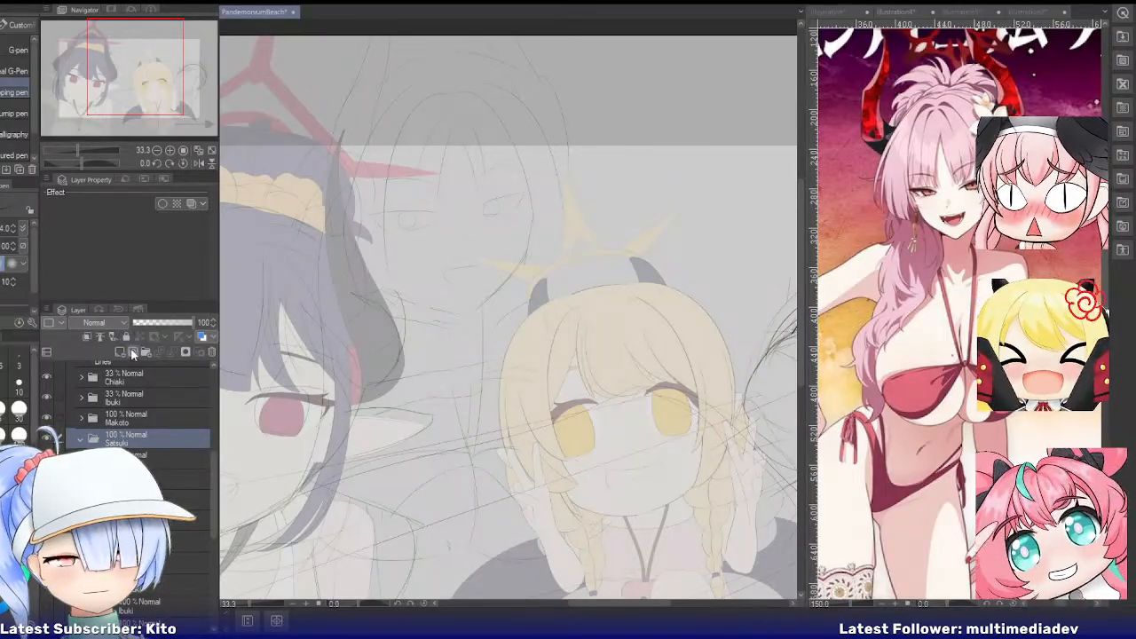
Set up the subfolder inside the Satsuki folder and name its vector layer HeadShape
click(149, 458)
key(ctrl+g)
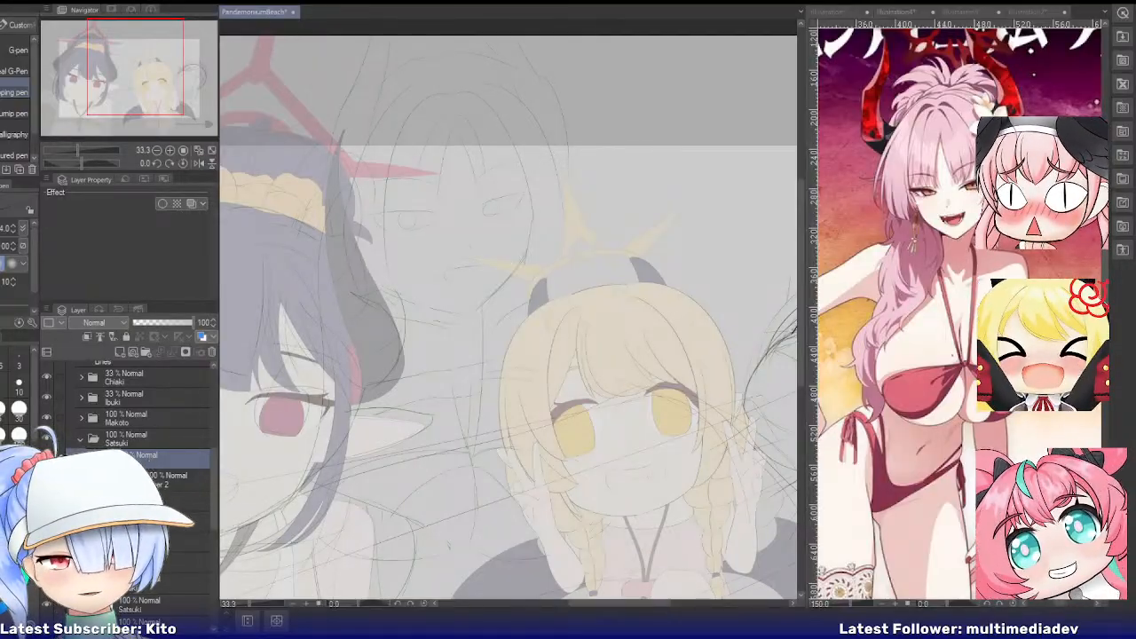
click(169, 480)
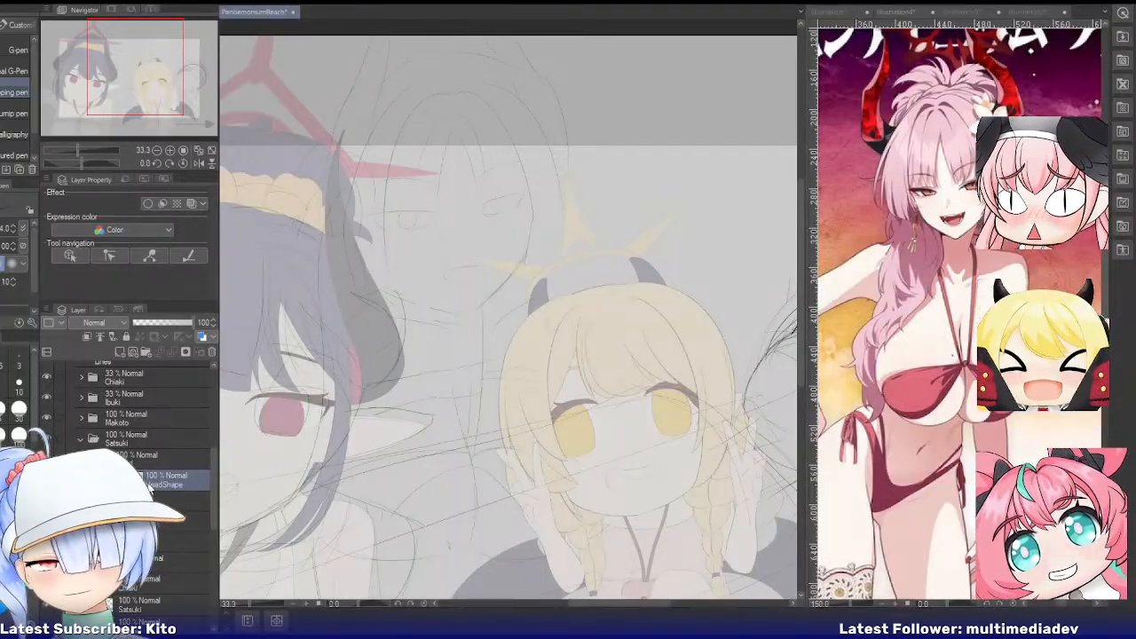
Draw a circle with the Ellipse tool over the head in Satsuki's rough sketch
scroll(293, 153, up, 3)
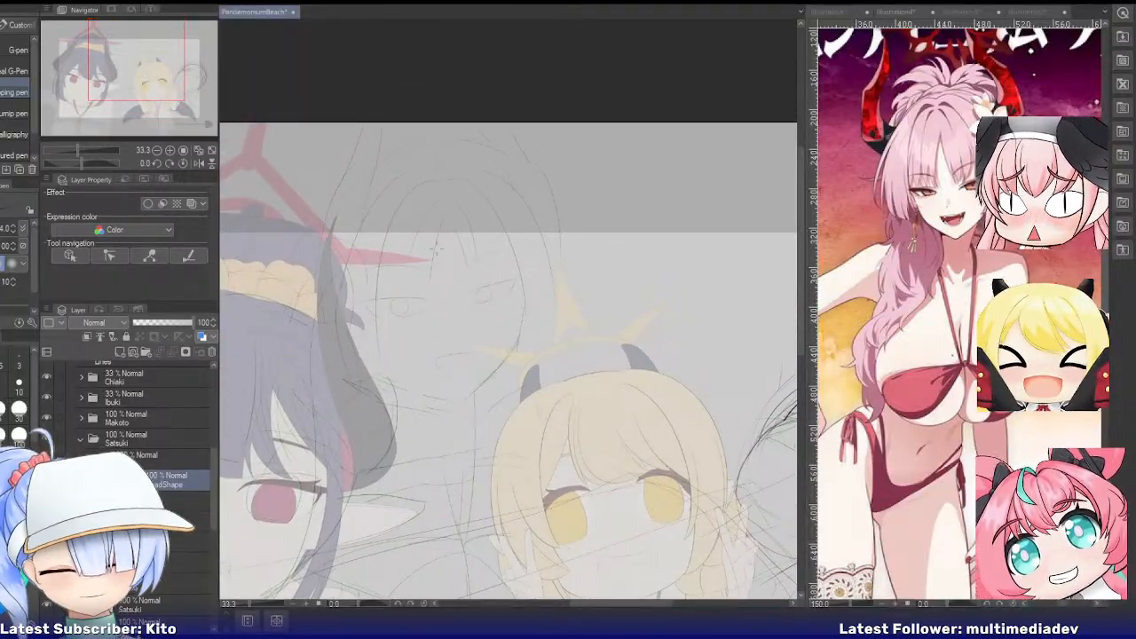
key(u)
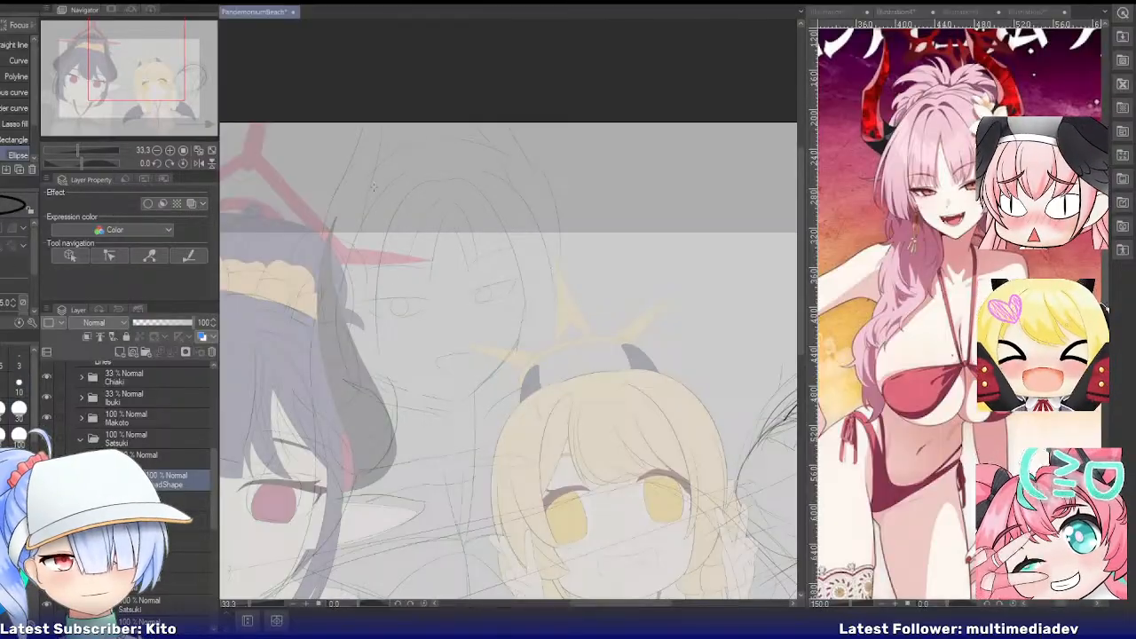
drag(372, 186, 531, 348)
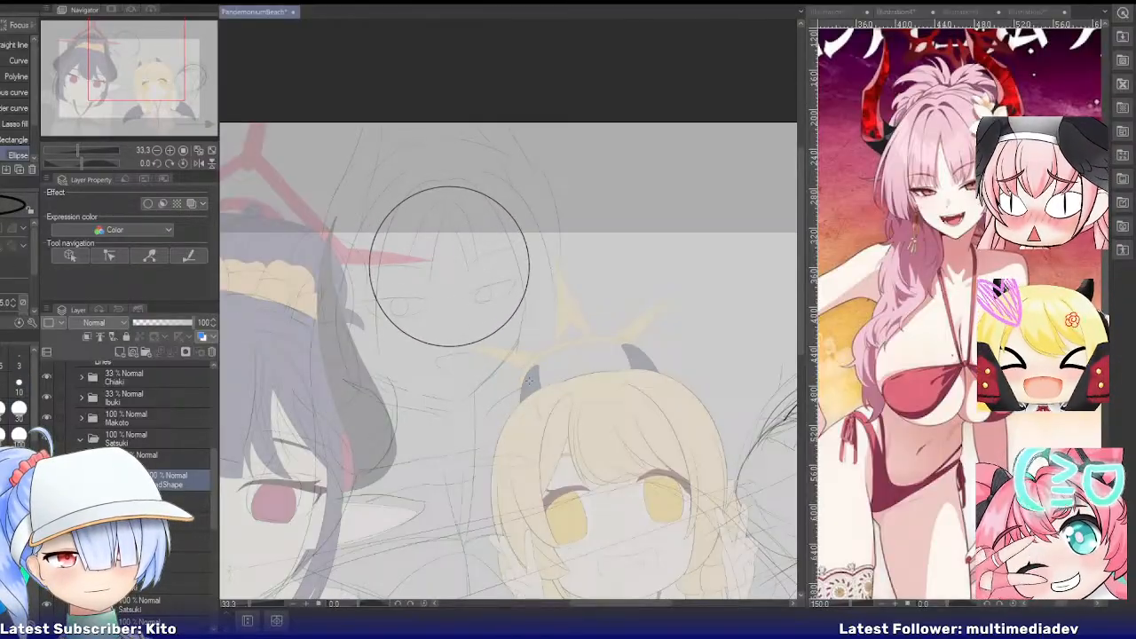
Enlarge the head circle slightly and reposition it so that it surrounds Satsuki's sketched eyes and forehead
key(ctrl+t)
drag(491, 313, 482, 320)
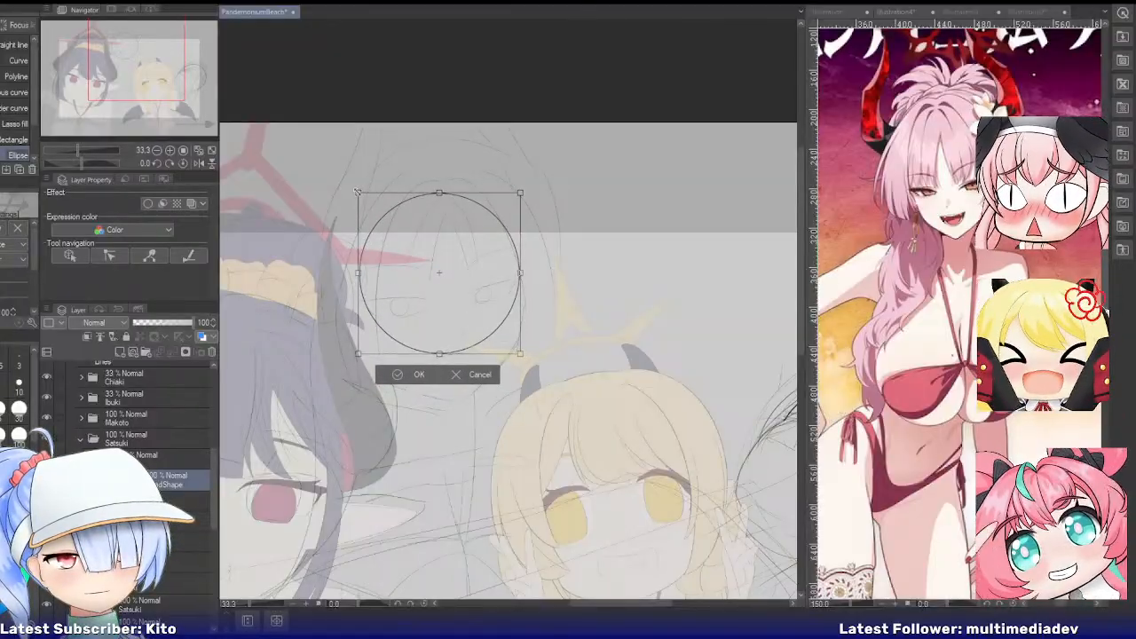
drag(356, 191, 346, 182)
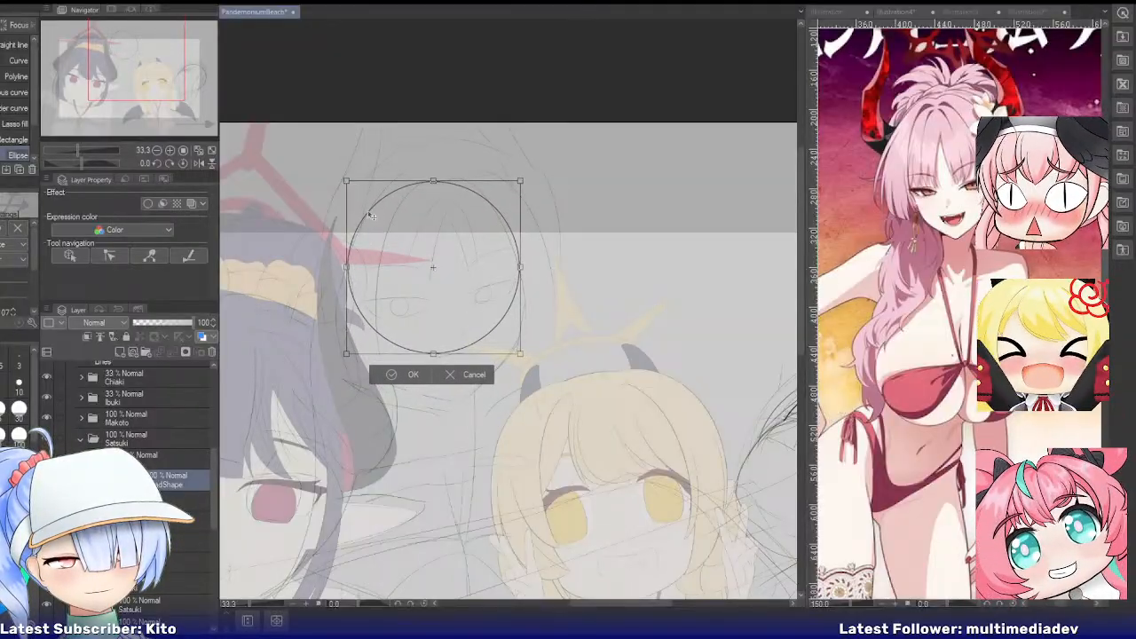
click(410, 377)
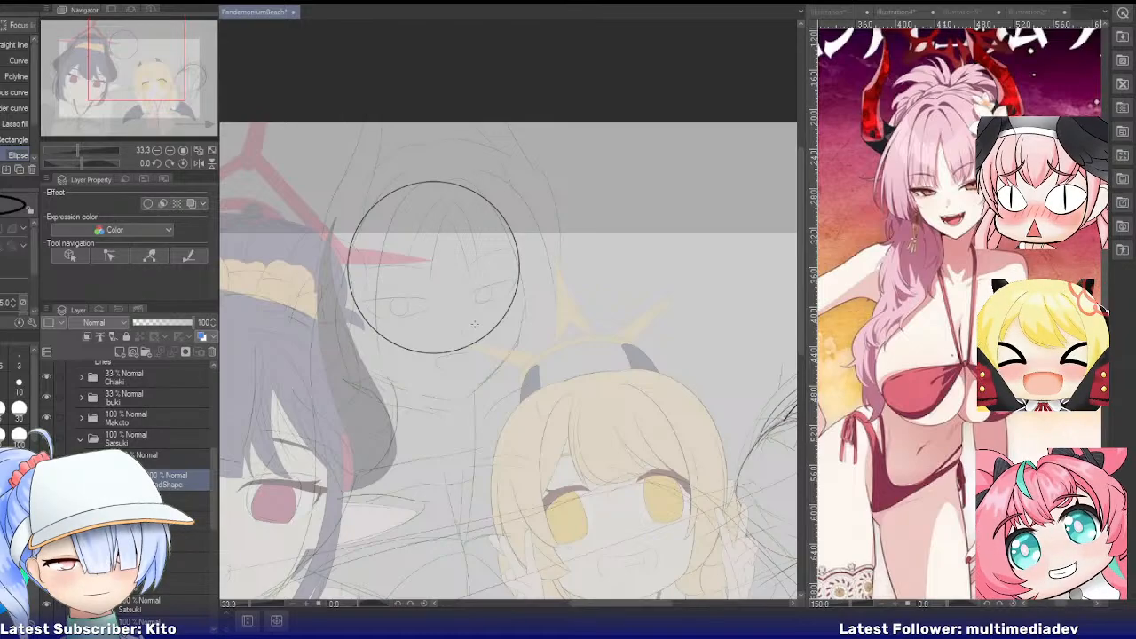
key(ctrl+z)
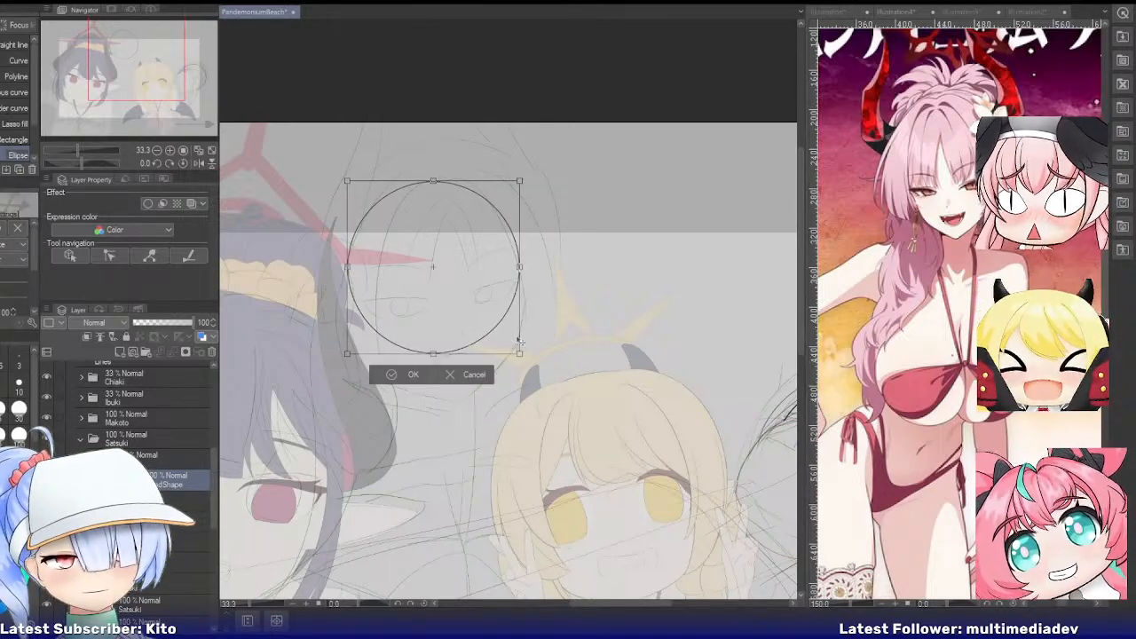
key(Return)
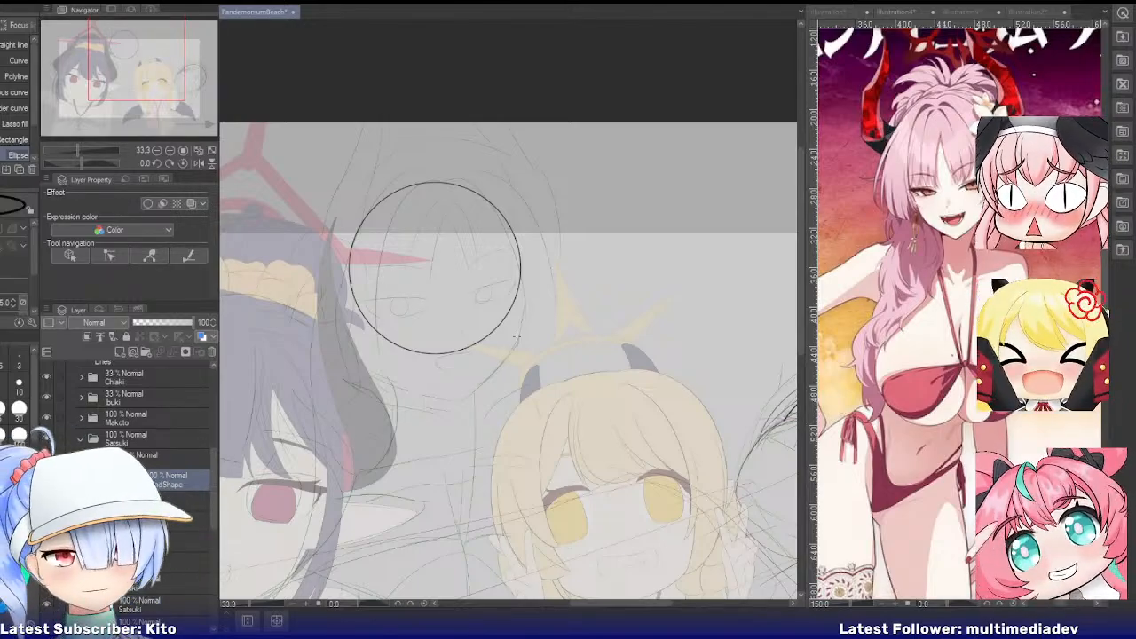
Ink a short cheek line with the pen from the head circle's edge beside Satsuki's narrower eye, redoing it until it fits
scroll(548, 298, up, 3)
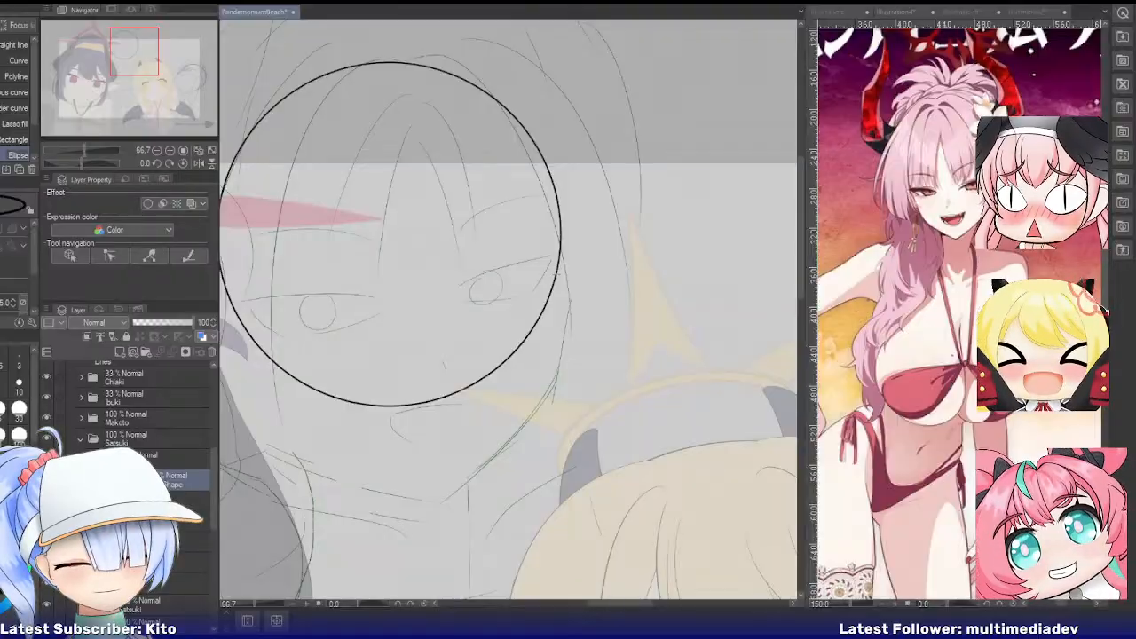
key(p)
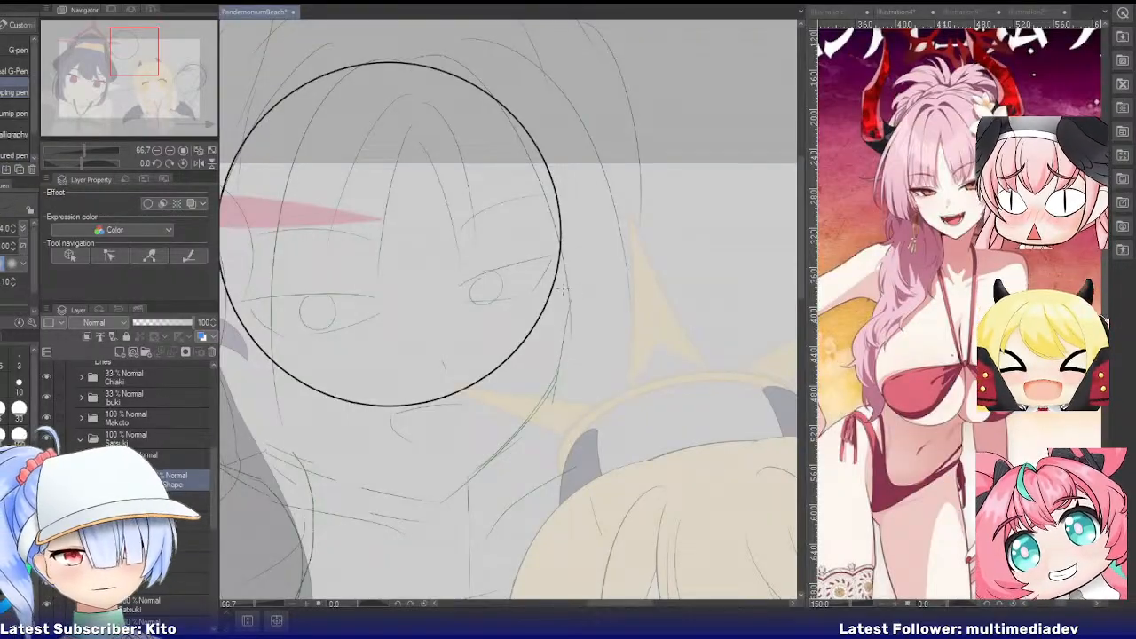
drag(556, 284, 553, 355)
key(ctrl+z)
drag(555, 286, 556, 388)
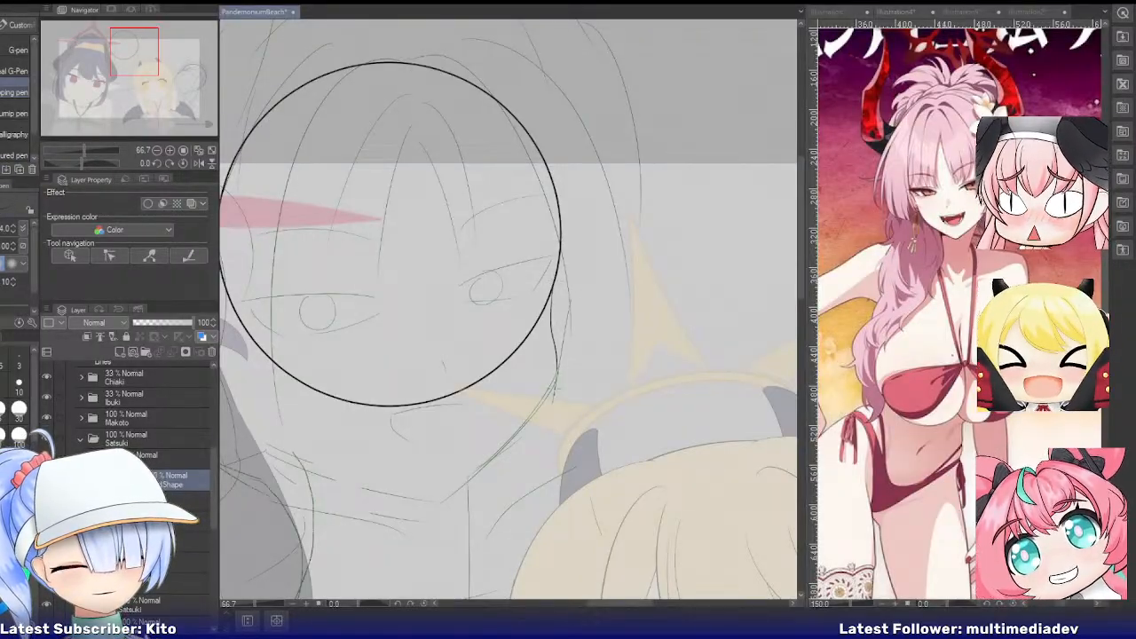
key(ctrl+z)
drag(553, 286, 545, 394)
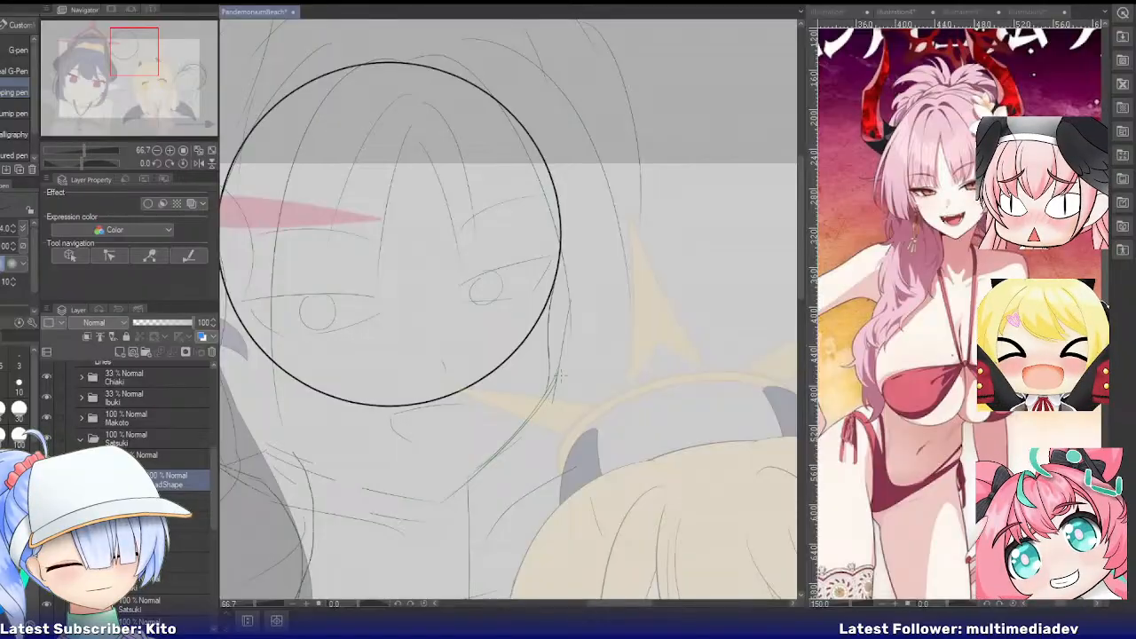
Ink the jaw line from the end of that cheek line diagonally down to Satsuki's chin
mouse_move(444, 511)
mouse_down()
mouse_move(542, 399)
mouse_move(452, 506)
mouse_up()
key(ctrl+z)
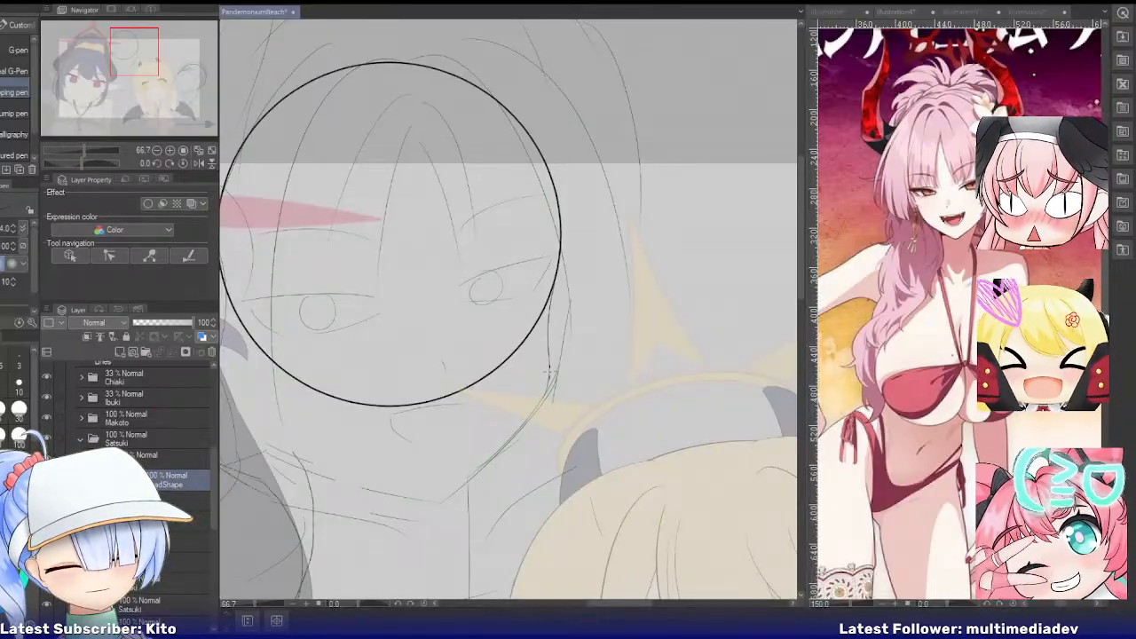
mouse_move(550, 363)
mouse_down()
mouse_move(520, 440)
mouse_move(451, 514)
mouse_up()
key(ctrl+z)
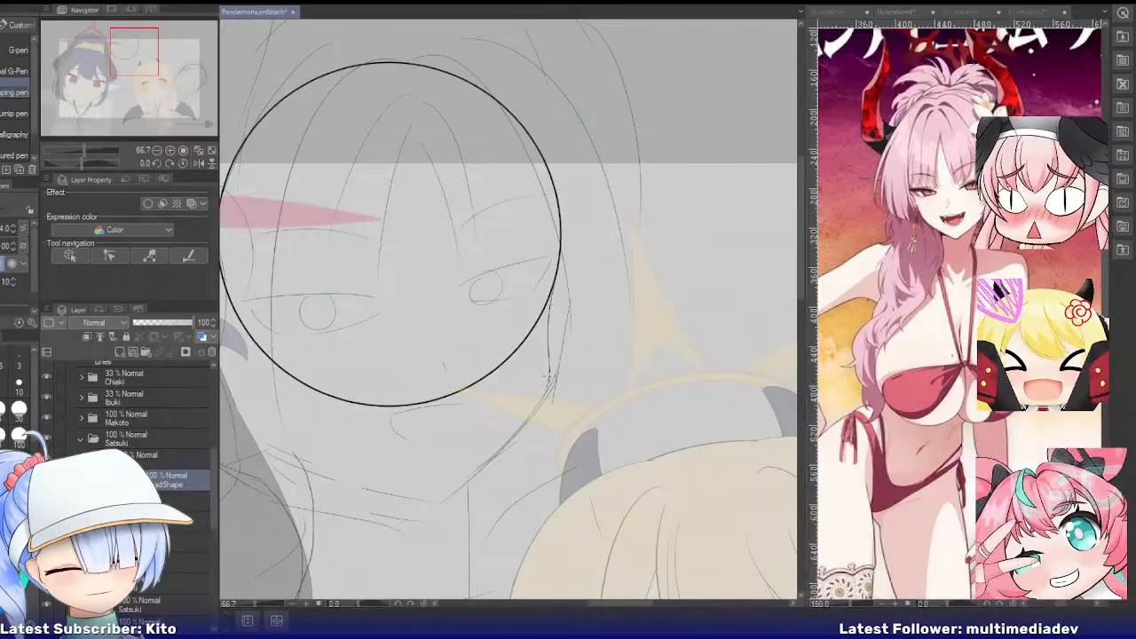
mouse_move(550, 376)
mouse_down()
mouse_move(471, 490)
mouse_move(441, 511)
mouse_up()
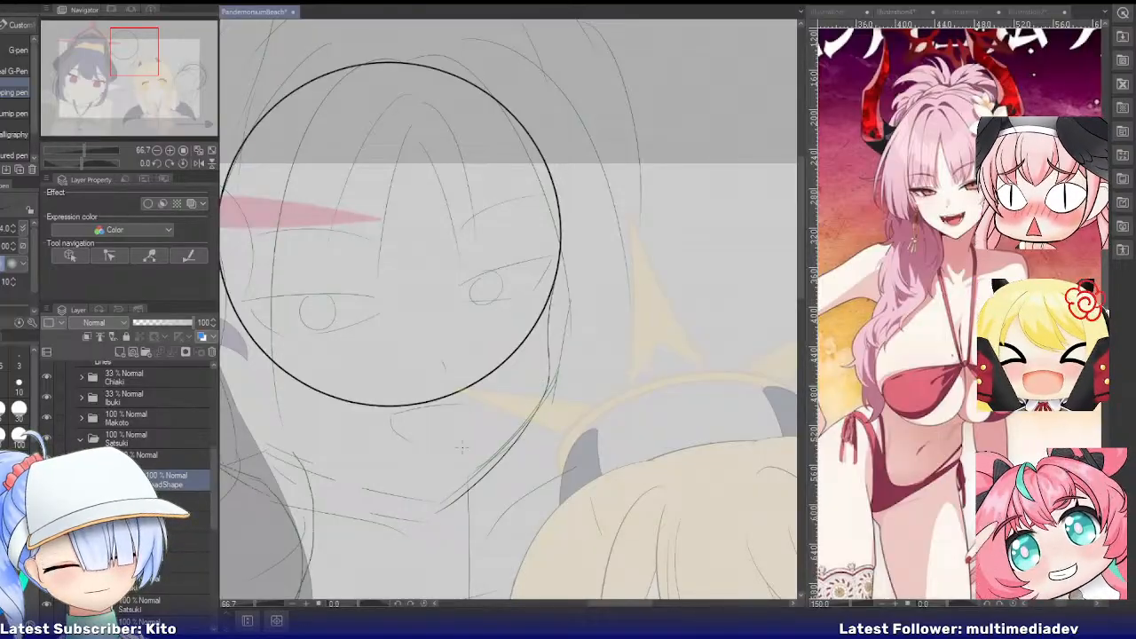
Ink Satsuki's opposite cheek line from the head circle's edge near the purple-haired character down to the jaw corner
scroll(471, 446, down, 2)
scroll(314, 435, up, 2)
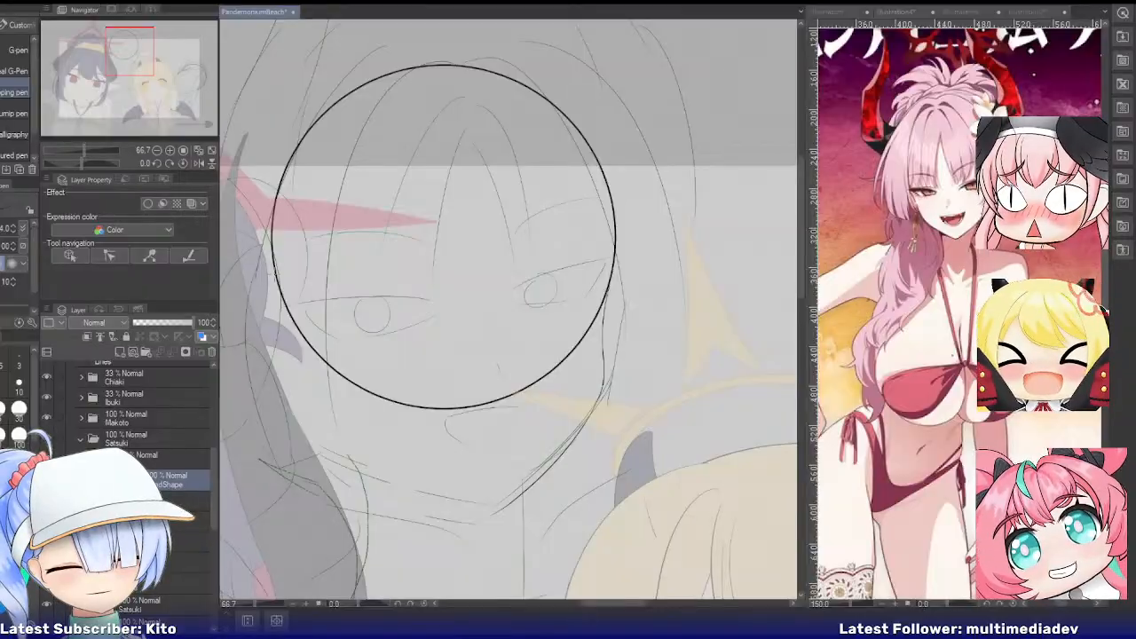
mouse_move(277, 271)
mouse_down()
mouse_move(320, 433)
mouse_move(423, 501)
mouse_move(498, 514)
mouse_up()
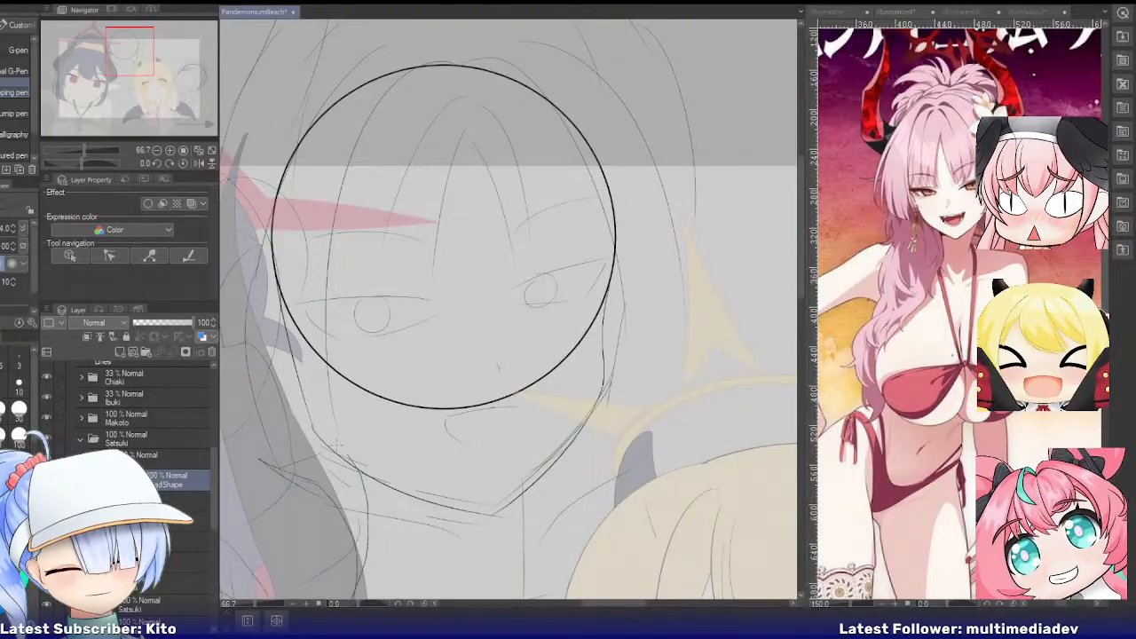
key(ctrl+z)
drag(313, 422, 497, 512)
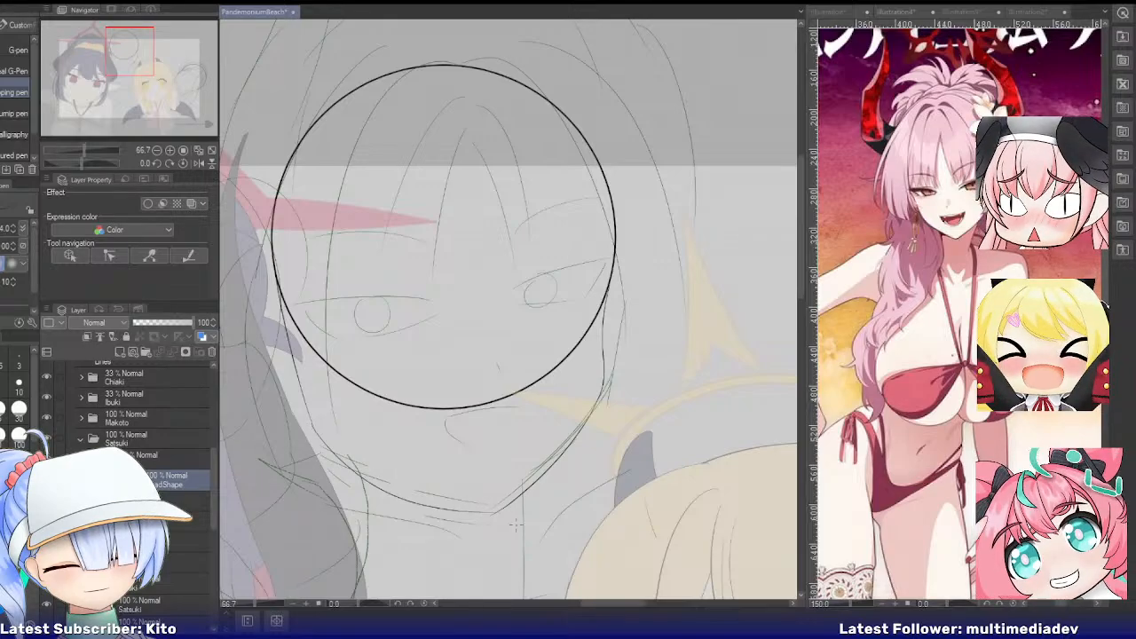
key(ctrl+z)
drag(313, 424, 454, 510)
key(ctrl+z)
Mirror the canvas view and ink Satsuki's lower jaw line from the cheek beside the purple-haired character to the chin, redoing it until it fits
click(198, 165)
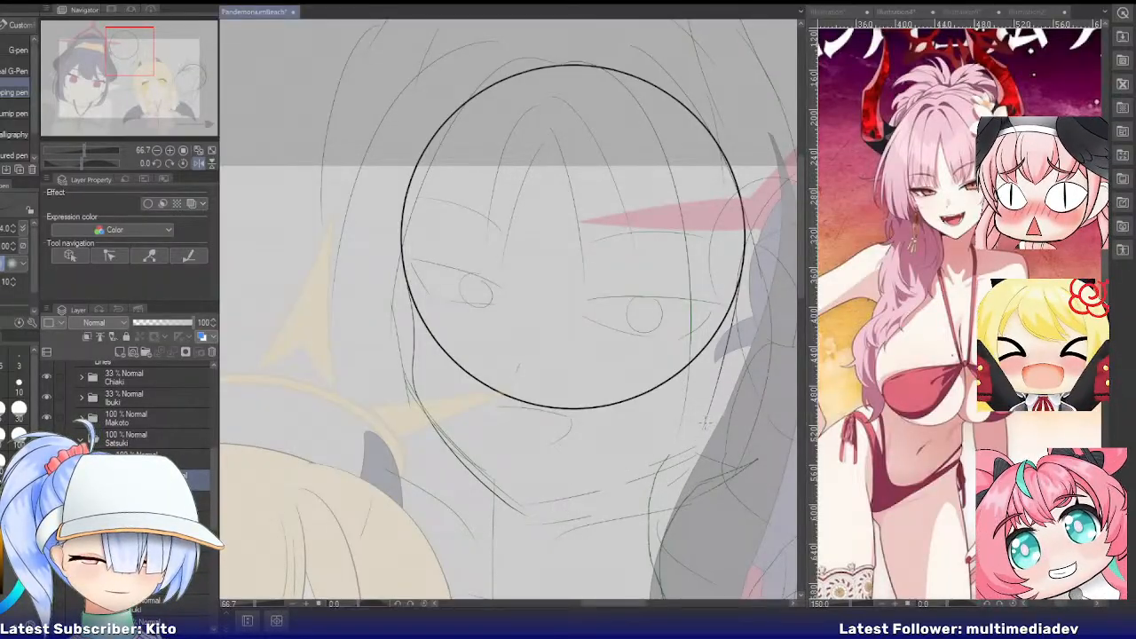
drag(705, 424, 472, 511)
key(ctrl+z)
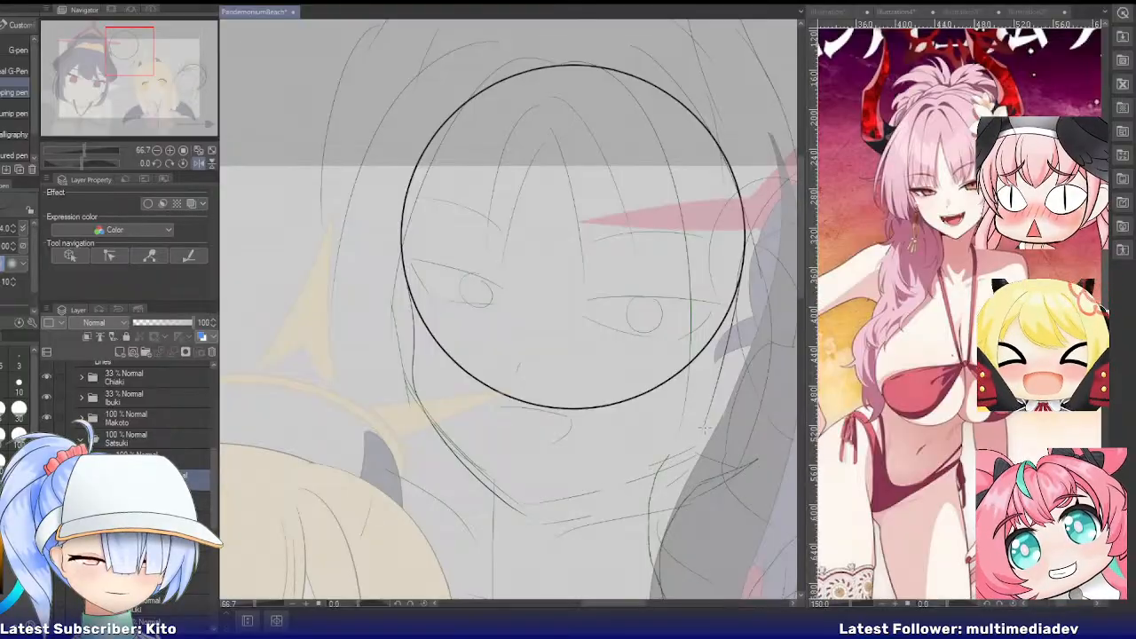
mouse_move(707, 423)
mouse_down()
mouse_move(579, 501)
mouse_move(463, 520)
mouse_up()
key(ctrl+z)
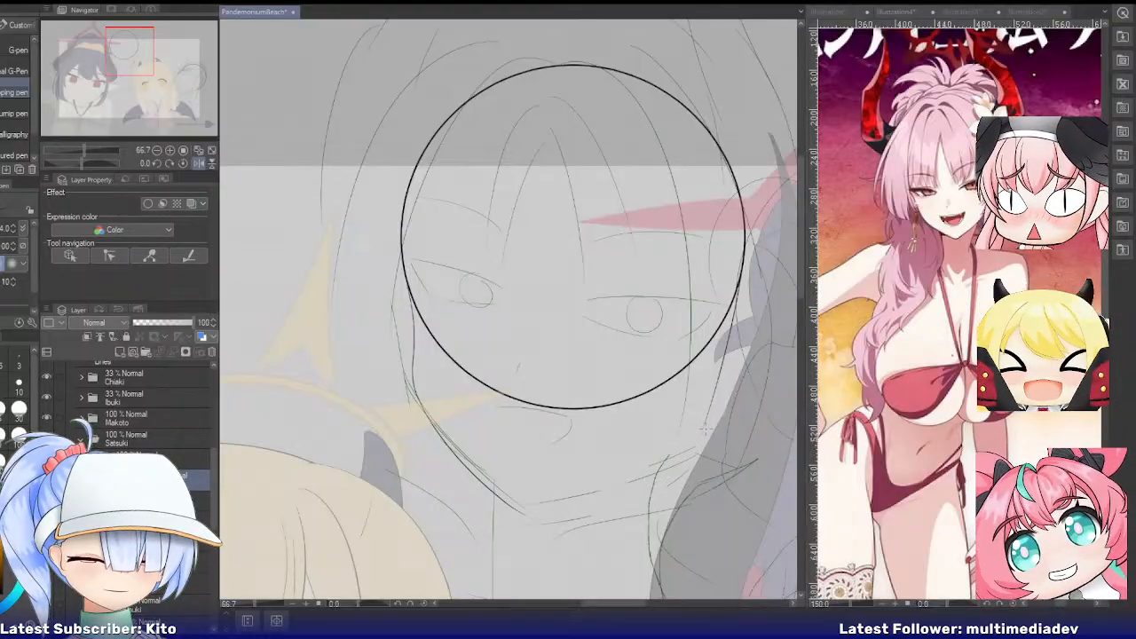
drag(706, 427, 518, 510)
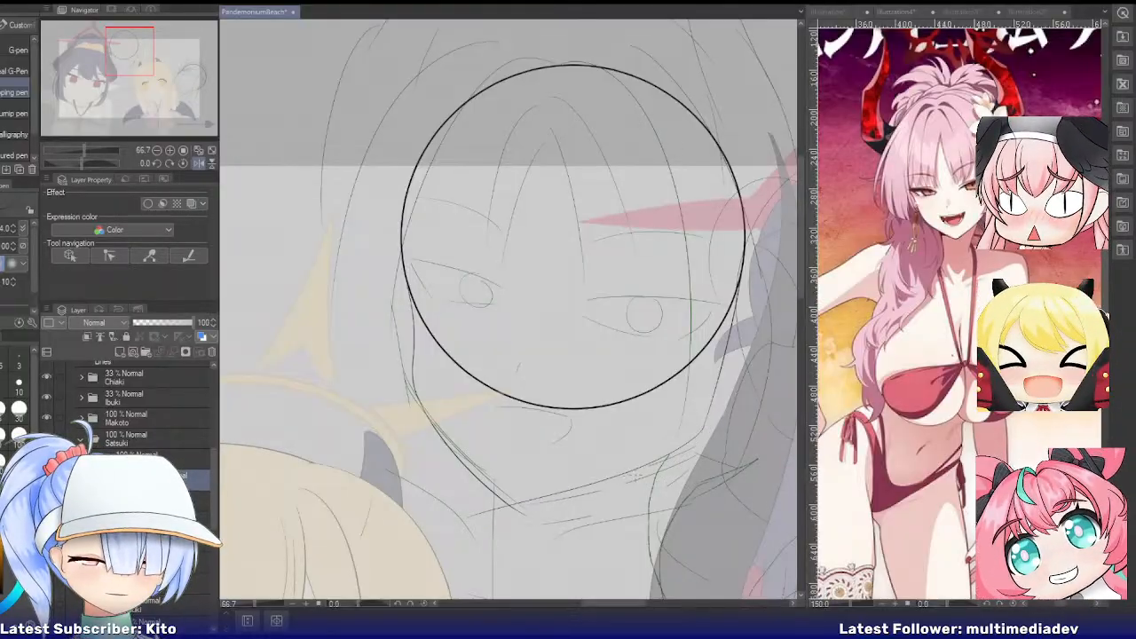
key(ctrl+z)
mouse_move(704, 424)
mouse_down()
mouse_move(473, 509)
mouse_move(523, 513)
mouse_up()
key(e)
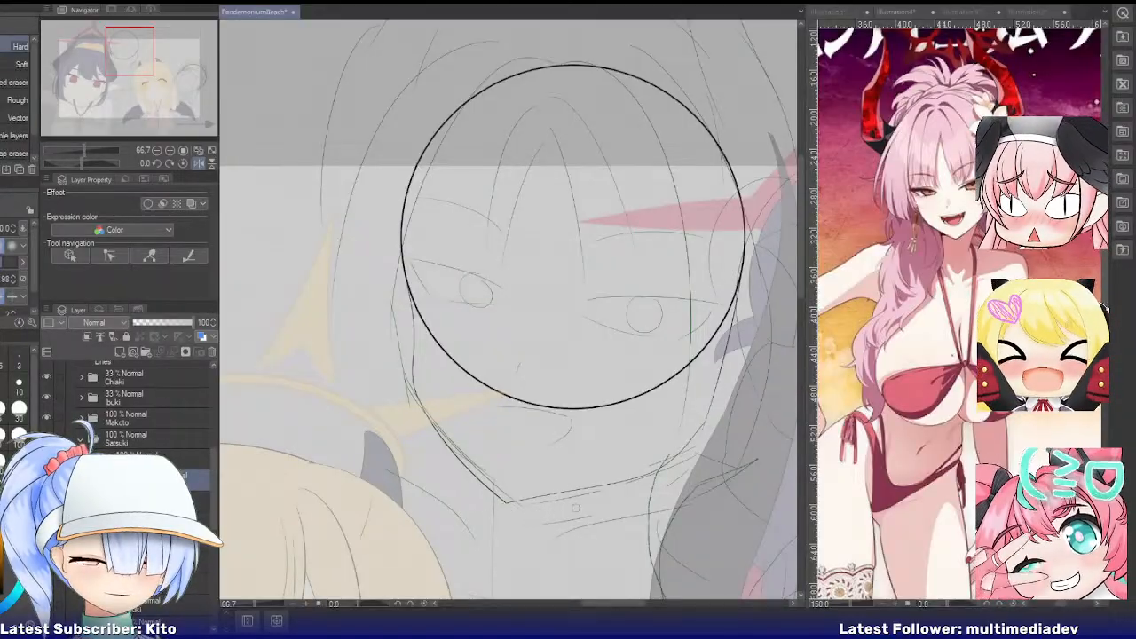
Ink a rounder curve at the jaw corner beside the purple-haired character, joining Satsuki's cheek line to the lower jaw line
scroll(682, 487, up, 6)
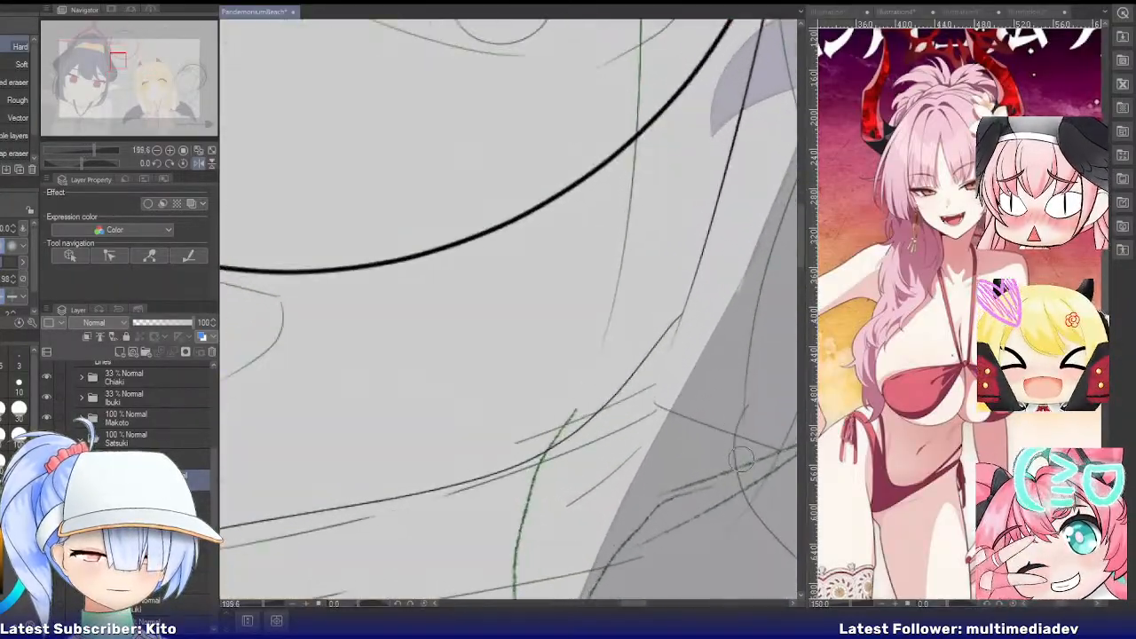
key(p)
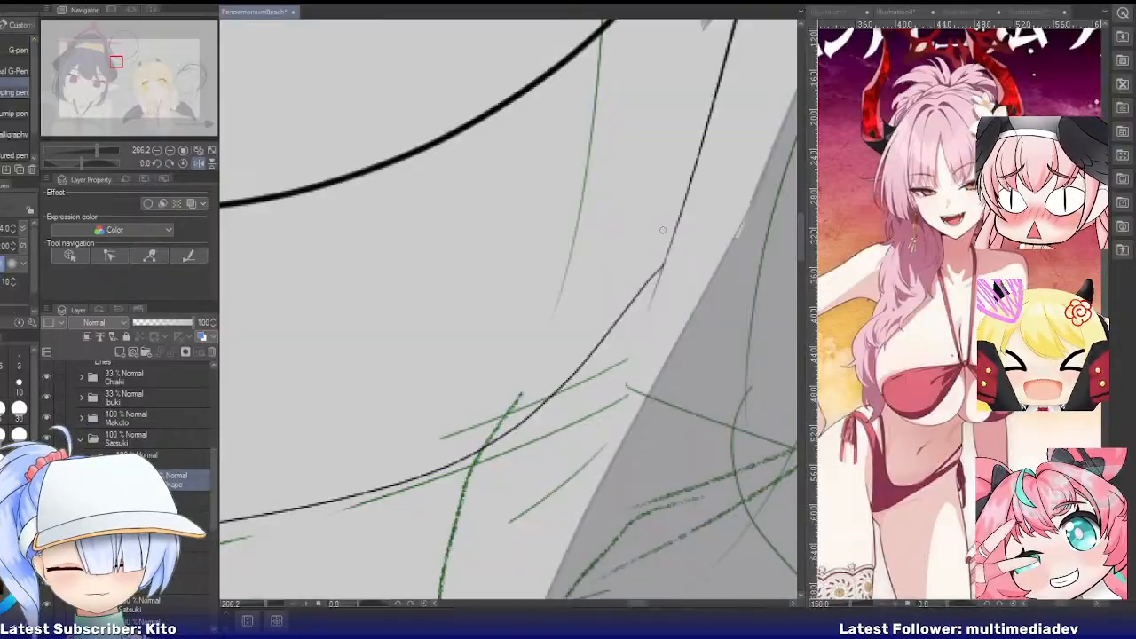
drag(677, 221, 602, 382)
key(ctrl+z)
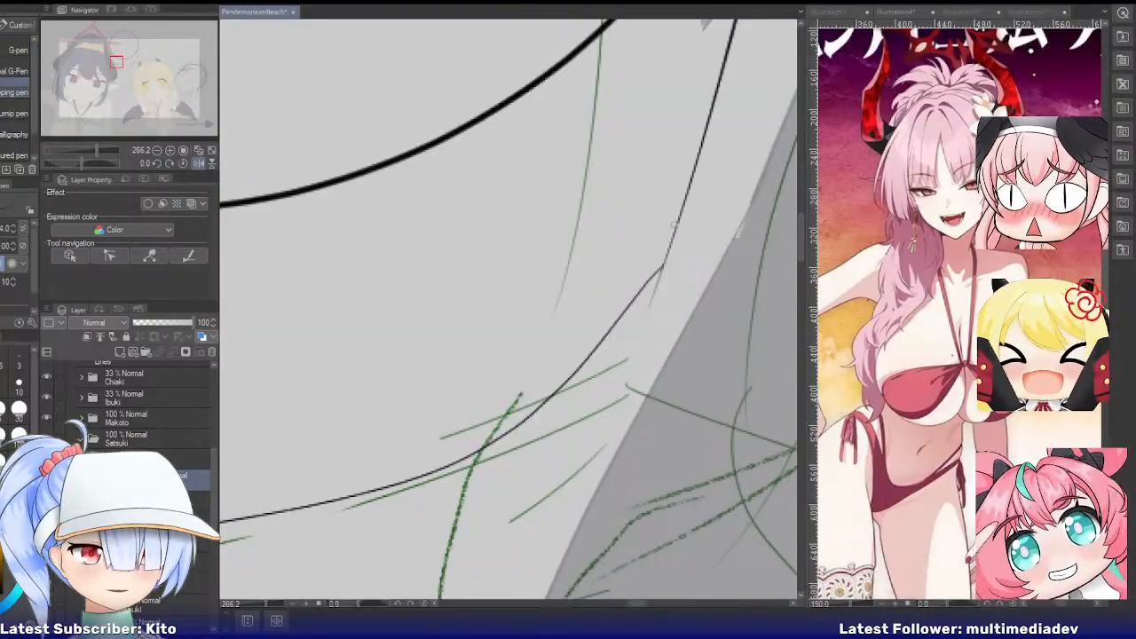
drag(679, 218, 620, 349)
key(ctrl+z)
mouse_move(682, 215)
mouse_down()
mouse_move(627, 344)
mouse_move(604, 365)
mouse_up()
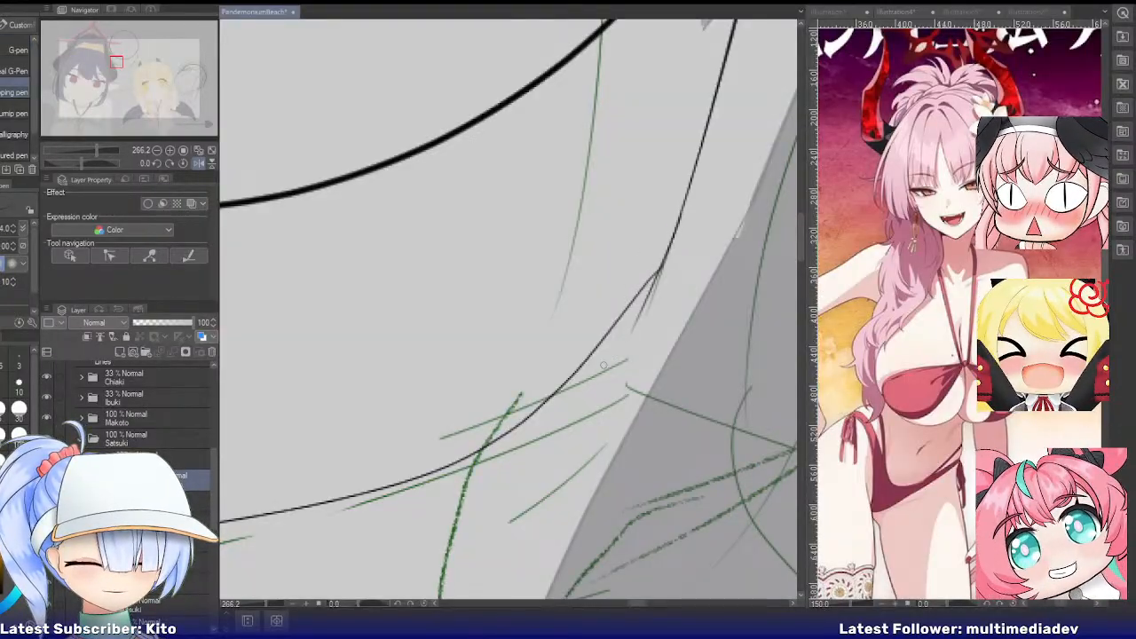
drag(641, 311, 533, 411)
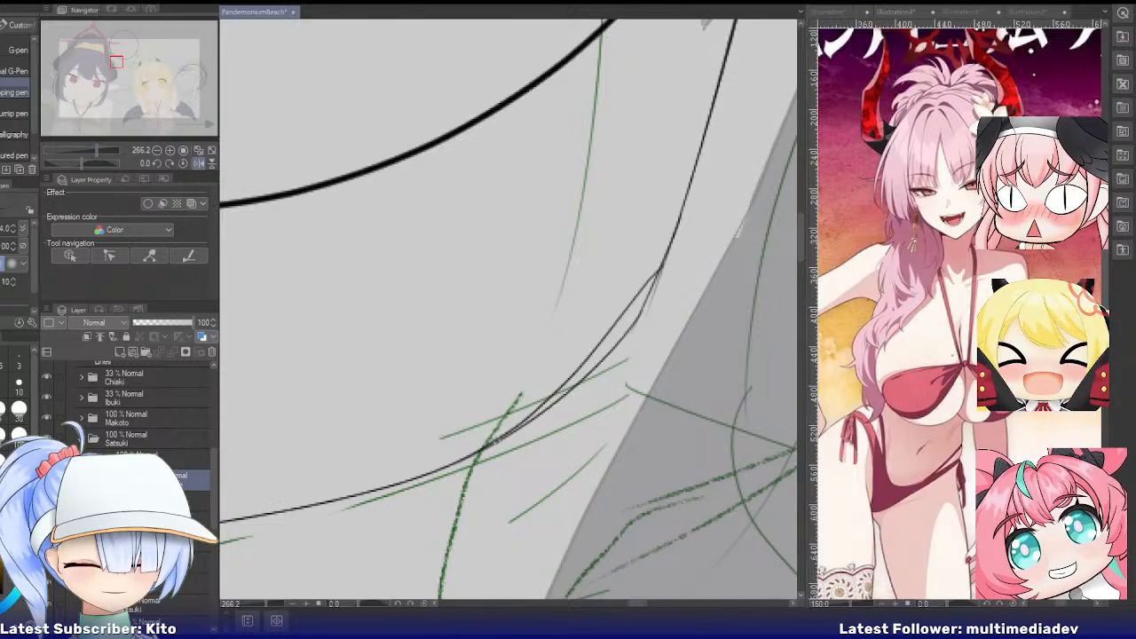
Erase the old angular line segment and stray end inside the newly rounded jaw corner
key(e)
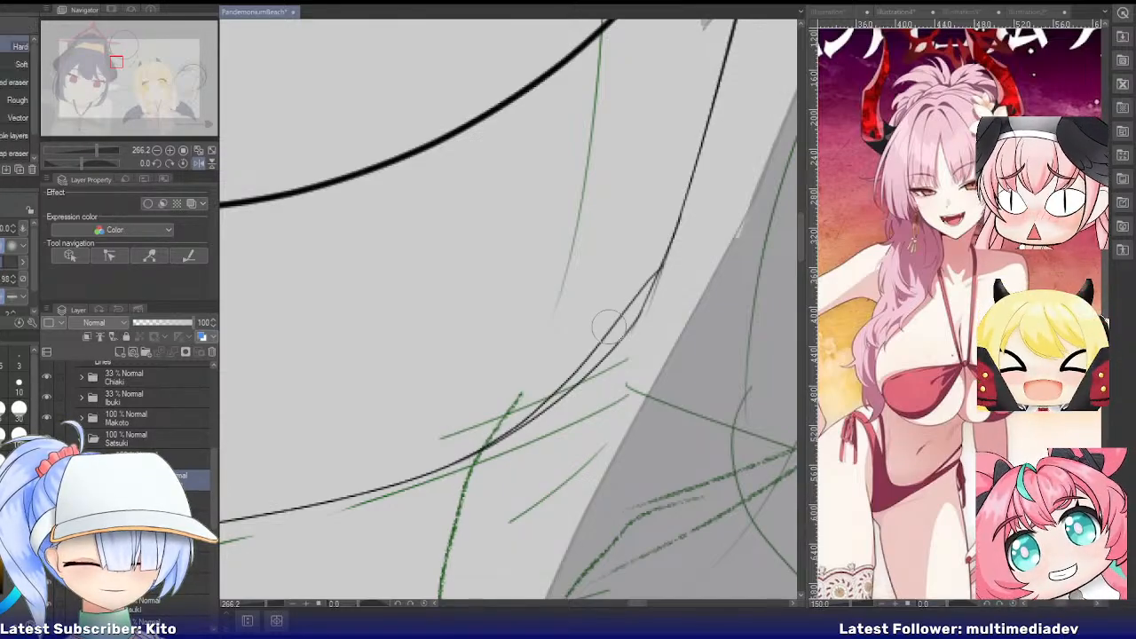
drag(609, 329, 591, 332)
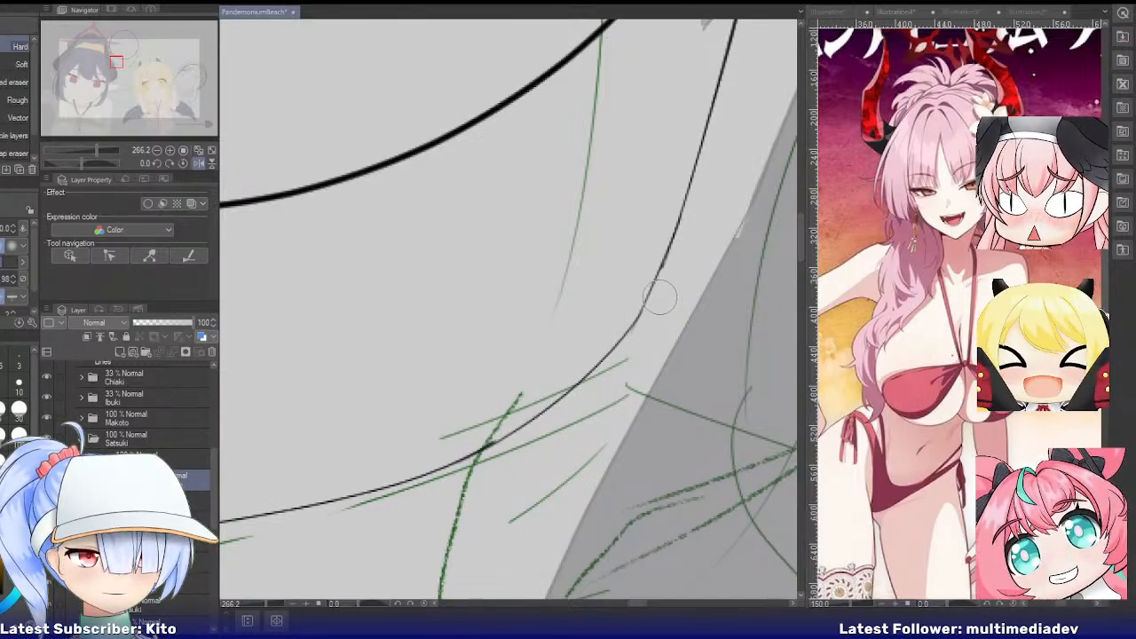
scroll(501, 377, down, 5)
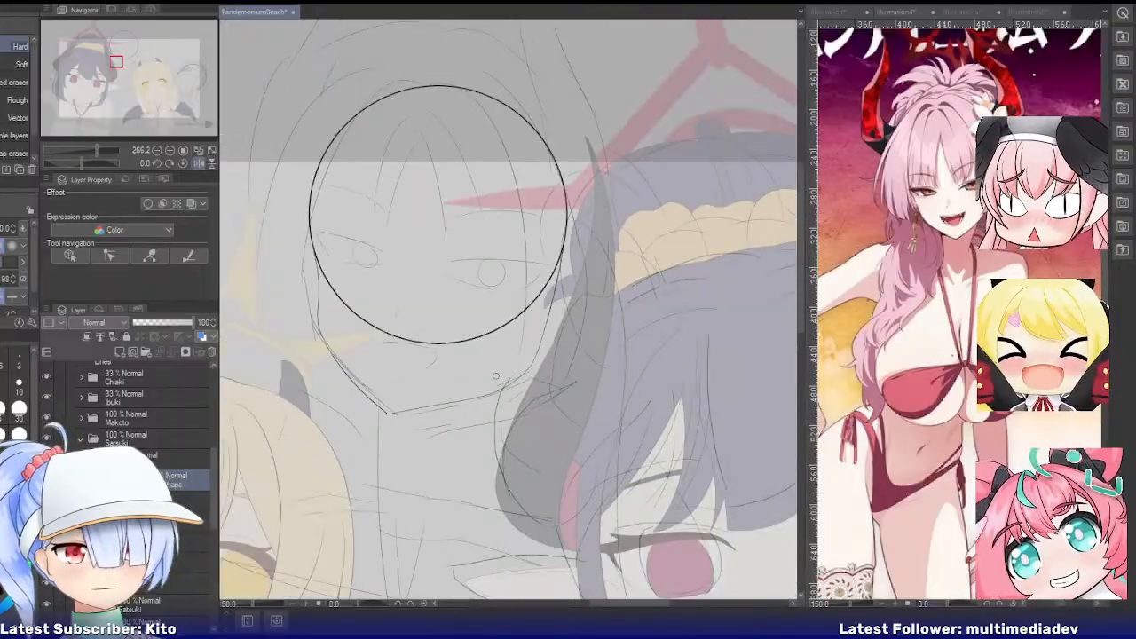
Re-ink the start of the cheek line beside Satsuki's narrower eye so it meets the head circle, and erase the superfluous old piece
scroll(496, 377, up, 3)
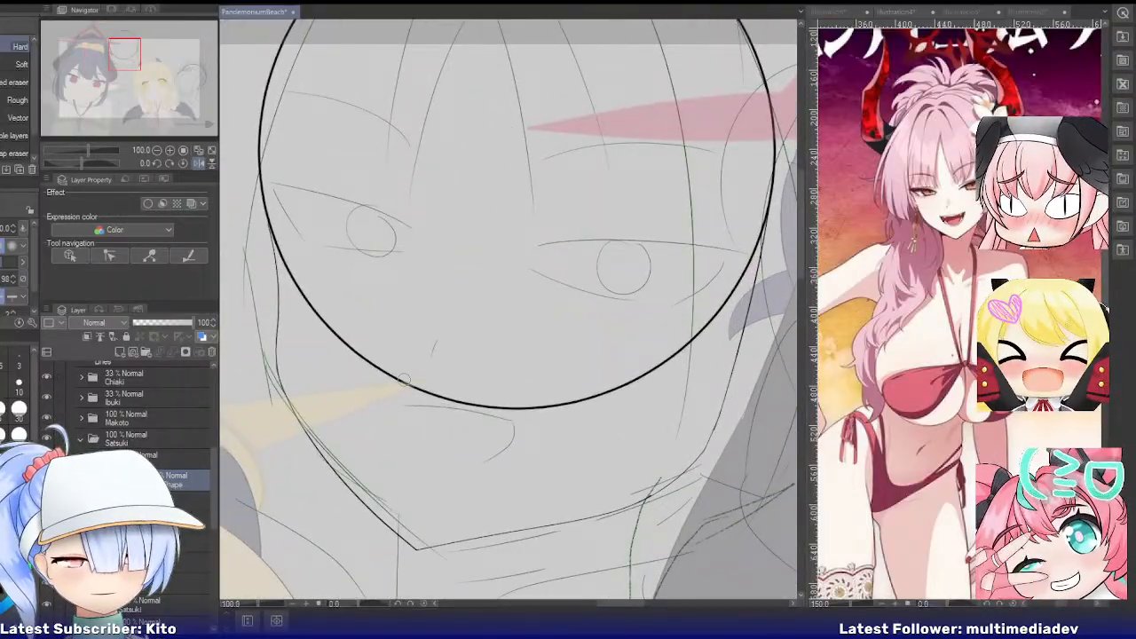
scroll(466, 377, up, 1)
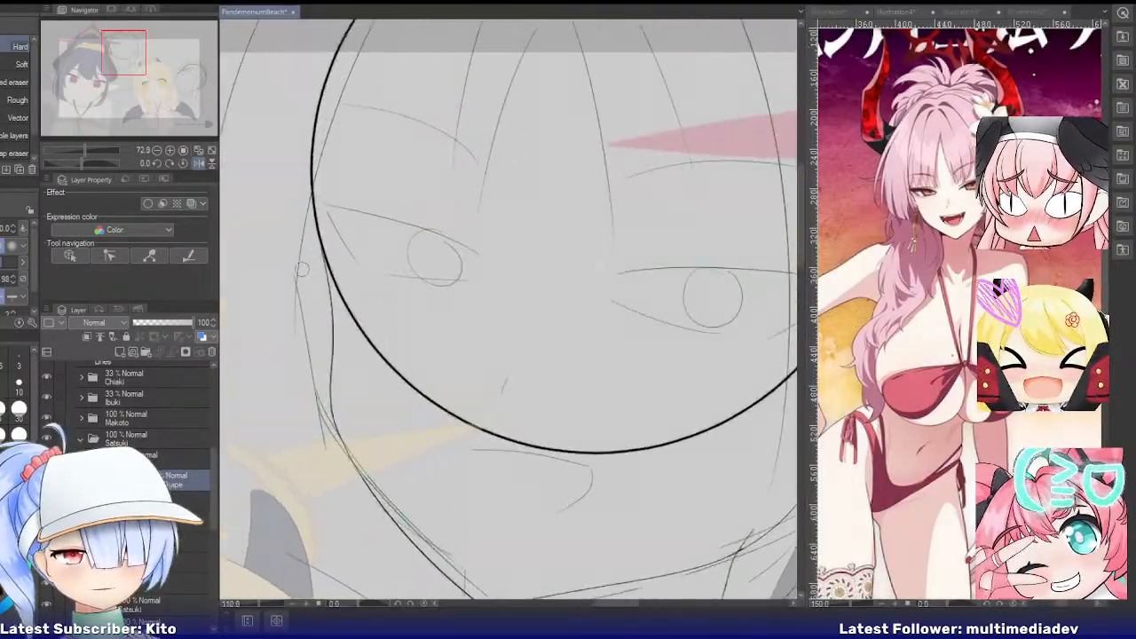
scroll(302, 268, up, 5)
key(p)
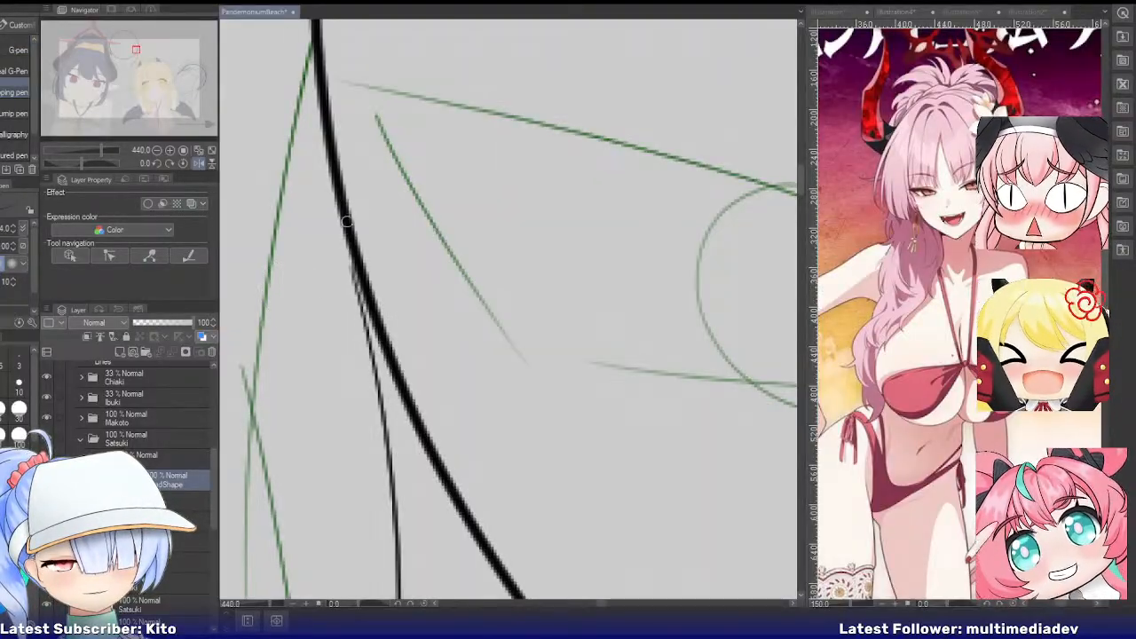
drag(360, 266, 390, 433)
drag(378, 356, 386, 471)
key(e)
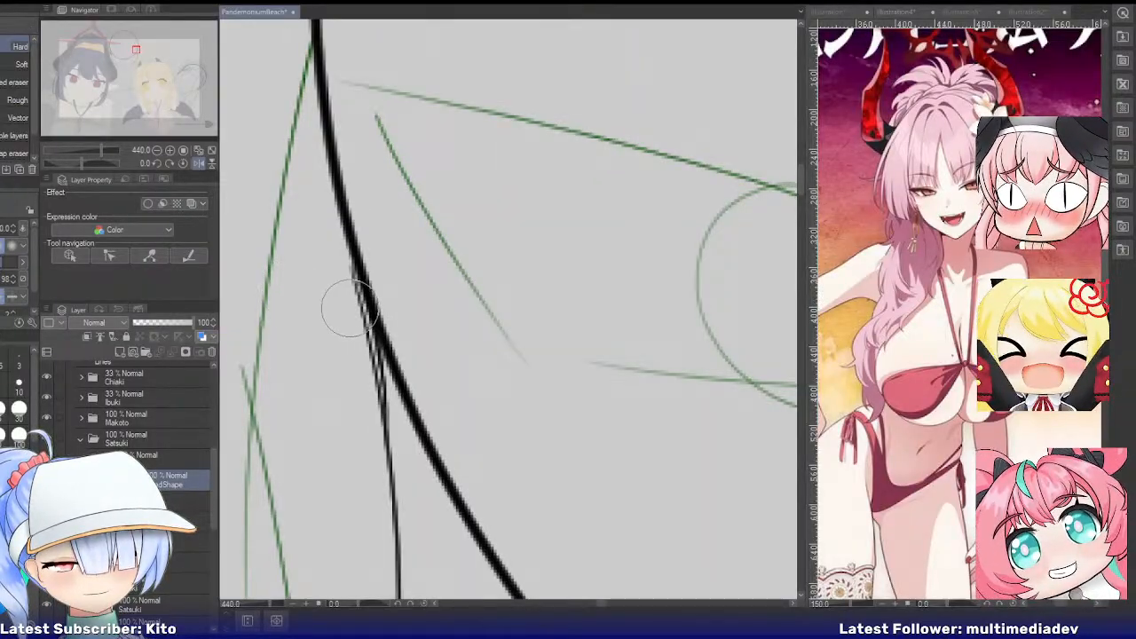
drag(350, 308, 354, 330)
drag(439, 465, 444, 497)
key(ctrl+z)
scroll(454, 388, down, 2)
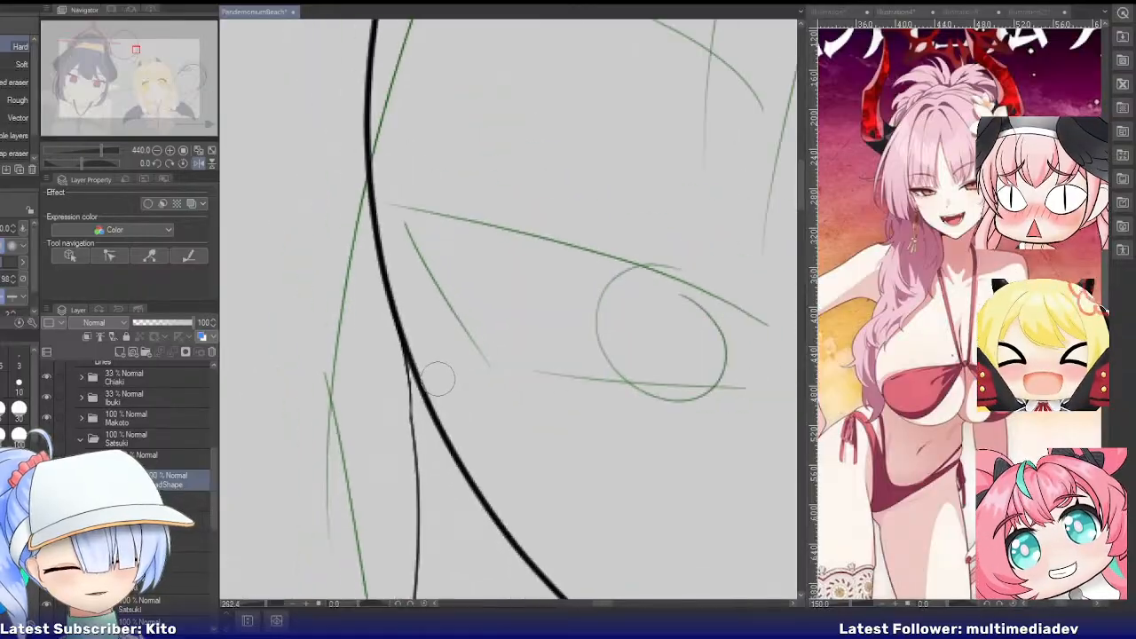
scroll(438, 379, down, 10)
scroll(675, 408, up, 9)
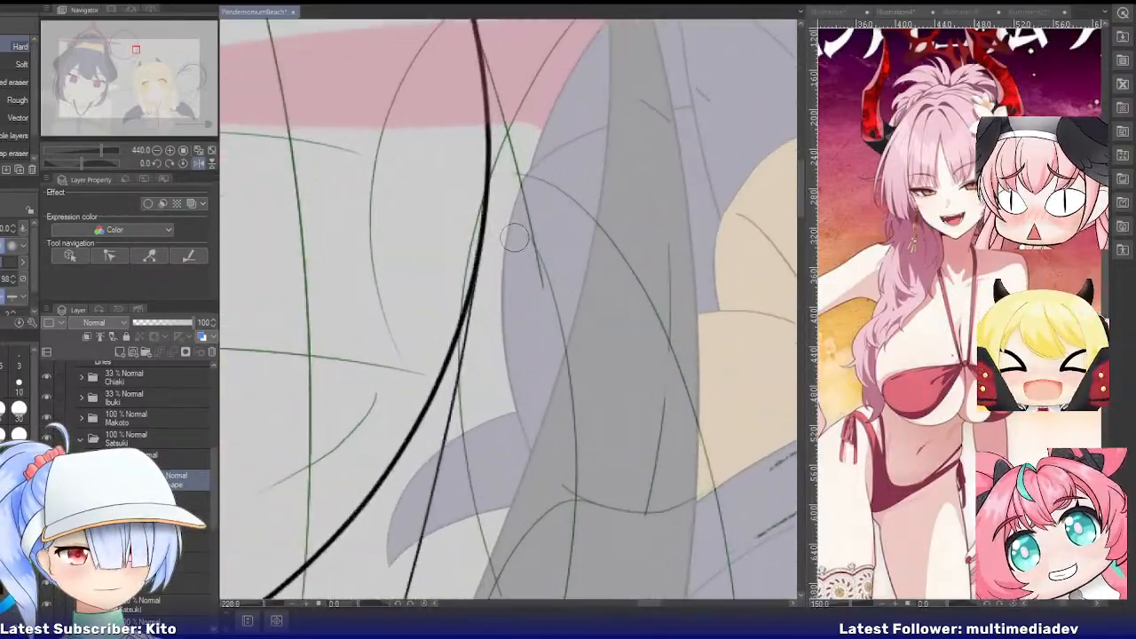
scroll(510, 241, up, 2)
key(p)
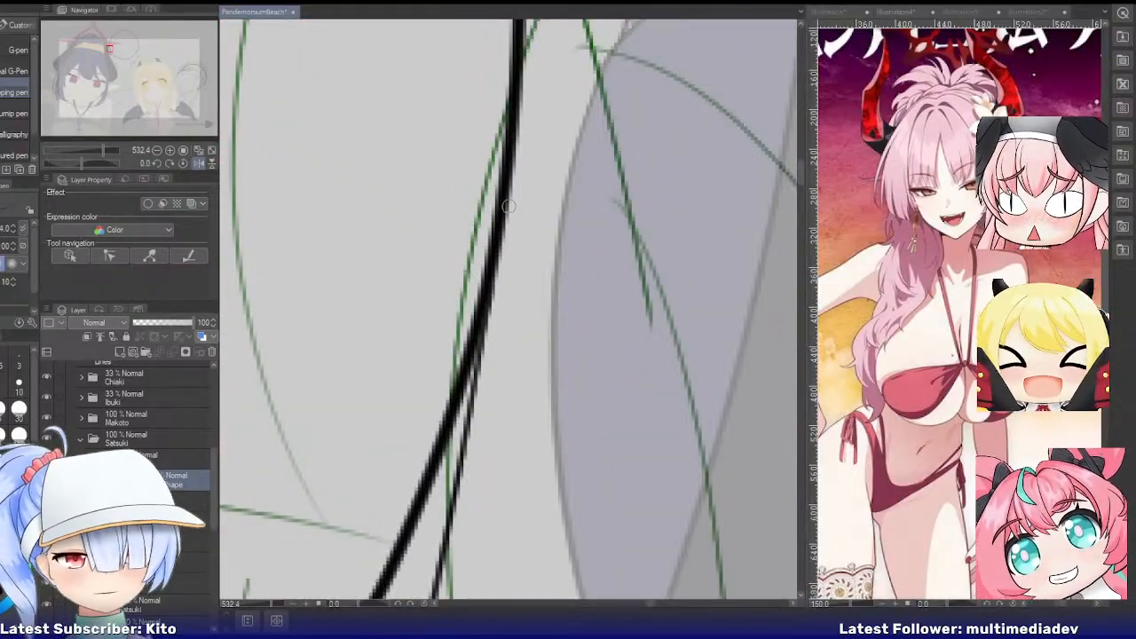
scroll(553, 346, down, 2)
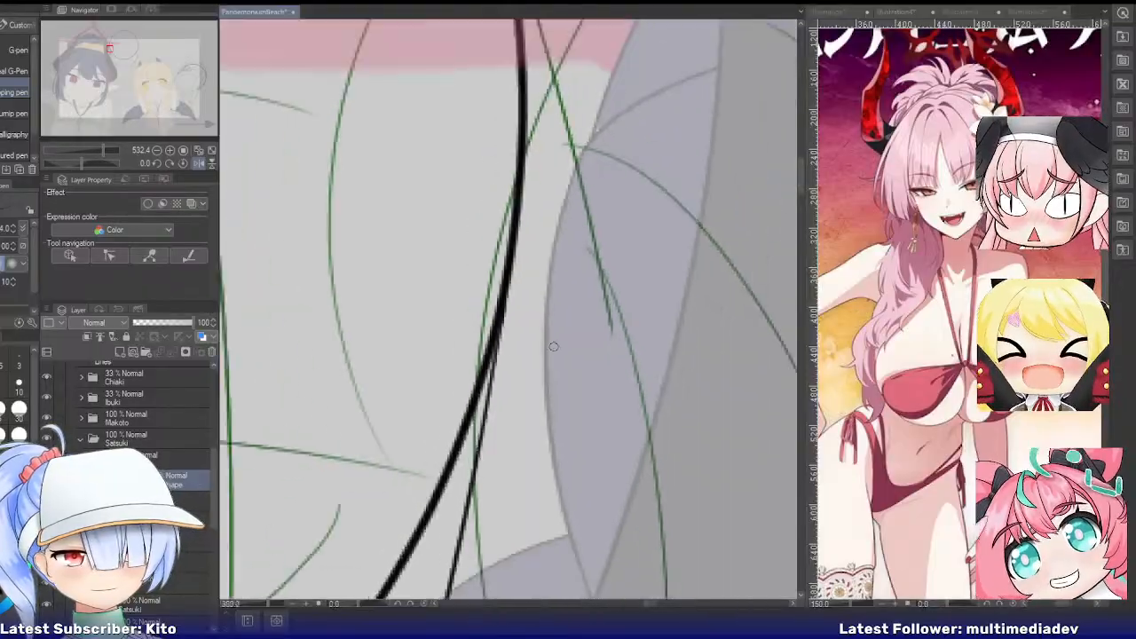
Erase the lower arc of the head circle that crosses Satsuki's face between the two cheek lines
scroll(564, 357, down, 10)
scroll(444, 355, up, 8)
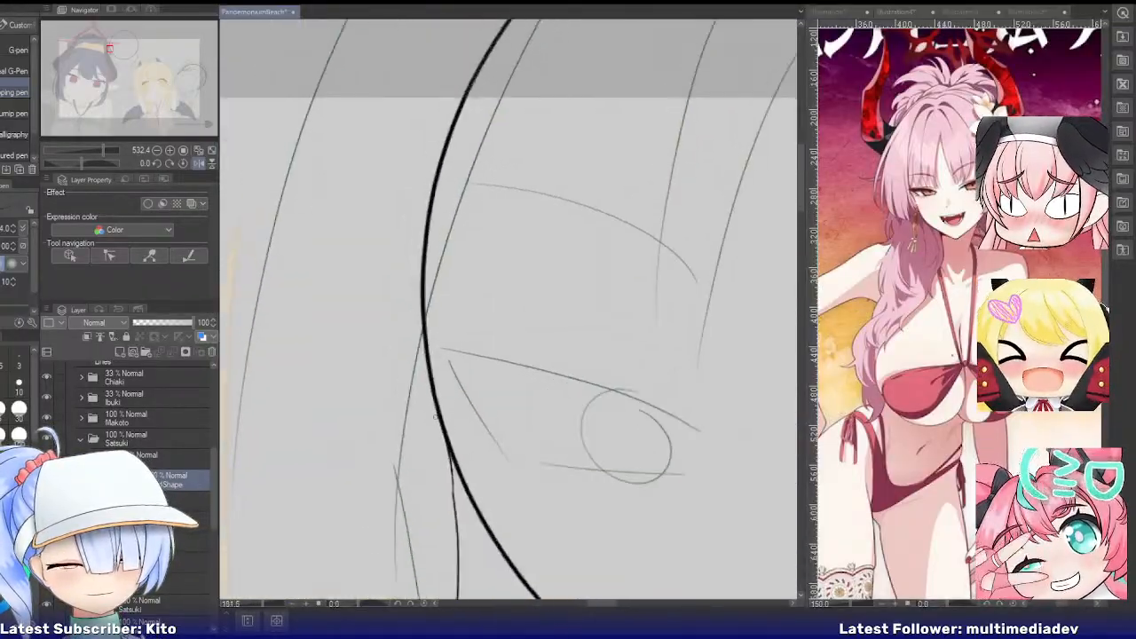
scroll(451, 423, up, 10)
key(p)
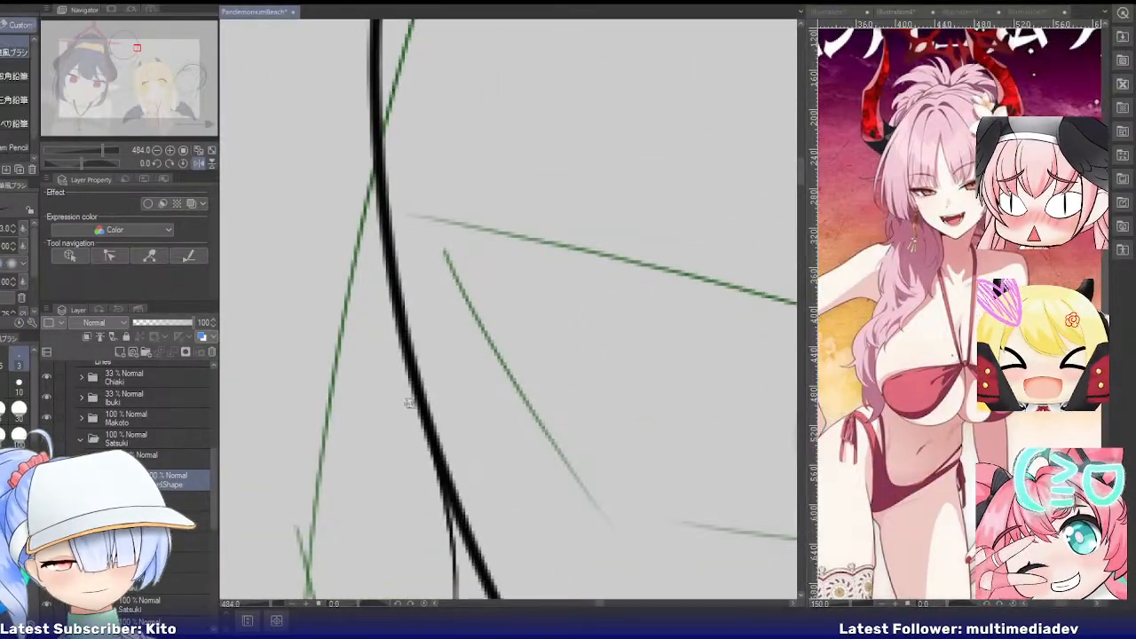
key(p)
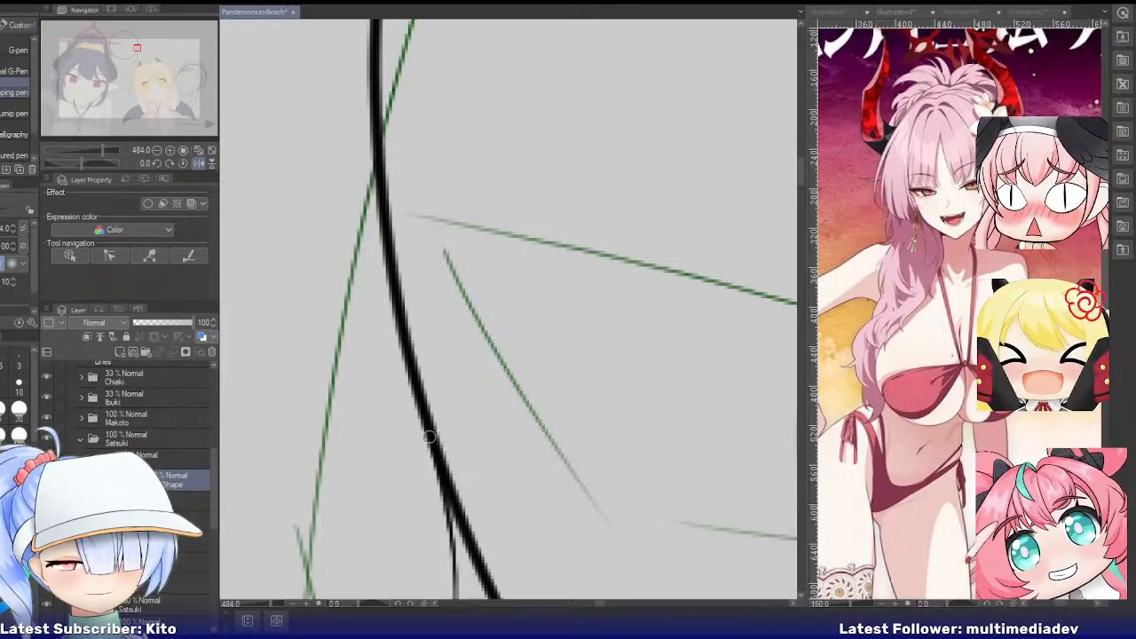
key(e)
mouse_move(470, 531)
mouse_down()
mouse_move(485, 538)
mouse_move(480, 552)
mouse_up()
scroll(477, 411, down, 1)
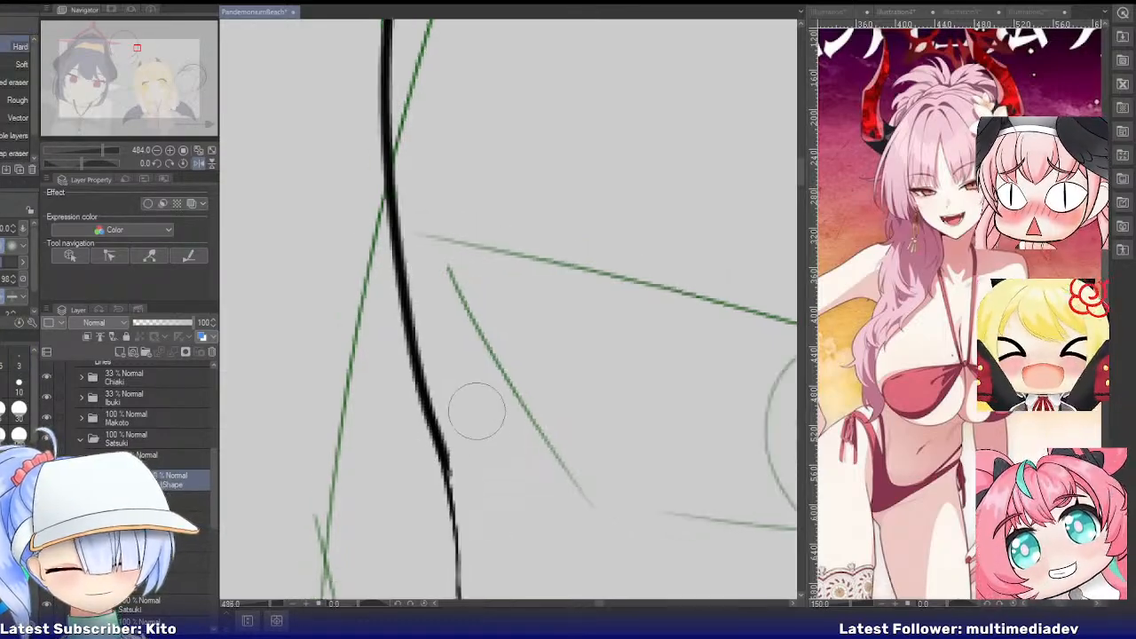
Turn off the mirrored canvas view and check the proportions of Satsuki's whole head outline against the neighbouring characters
scroll(476, 411, down, 8)
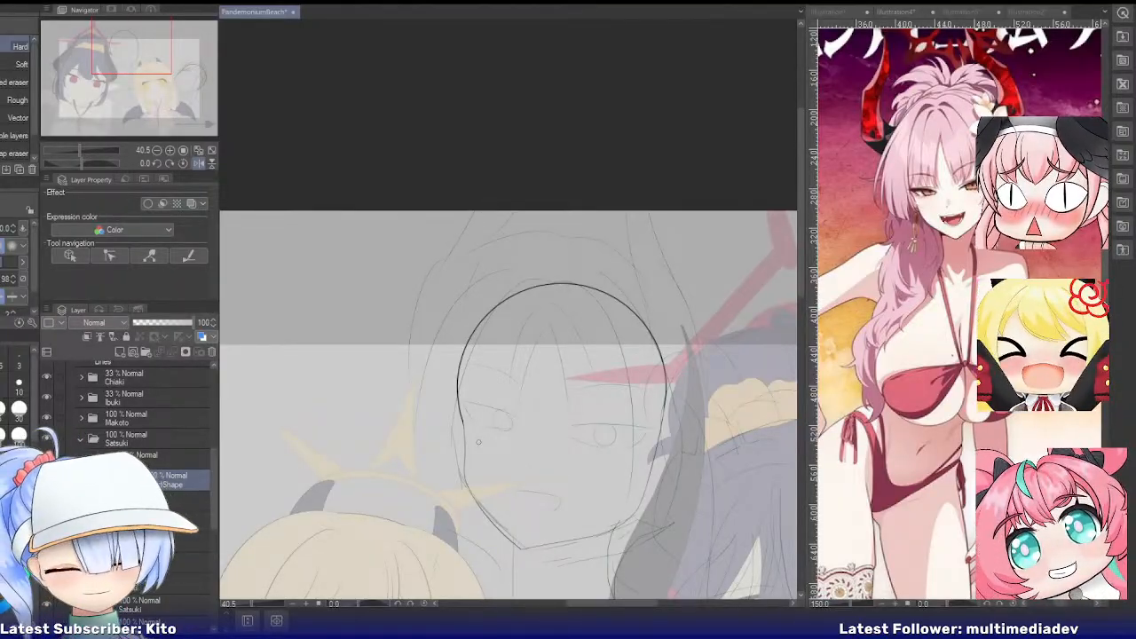
scroll(478, 441, down, 2)
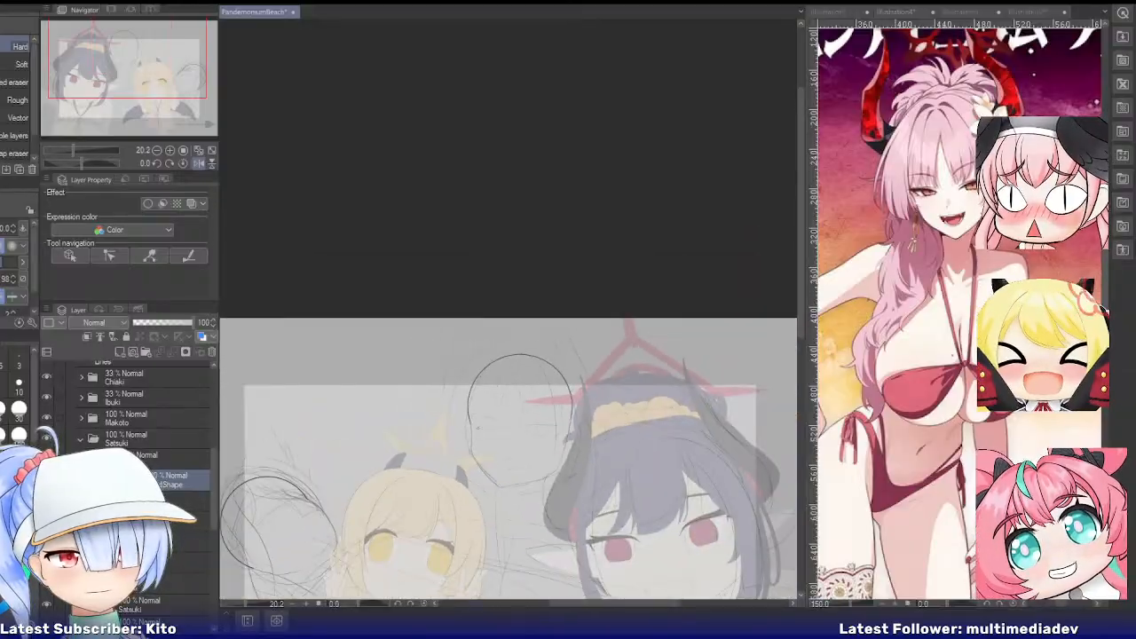
scroll(526, 481, up, 2)
click(199, 163)
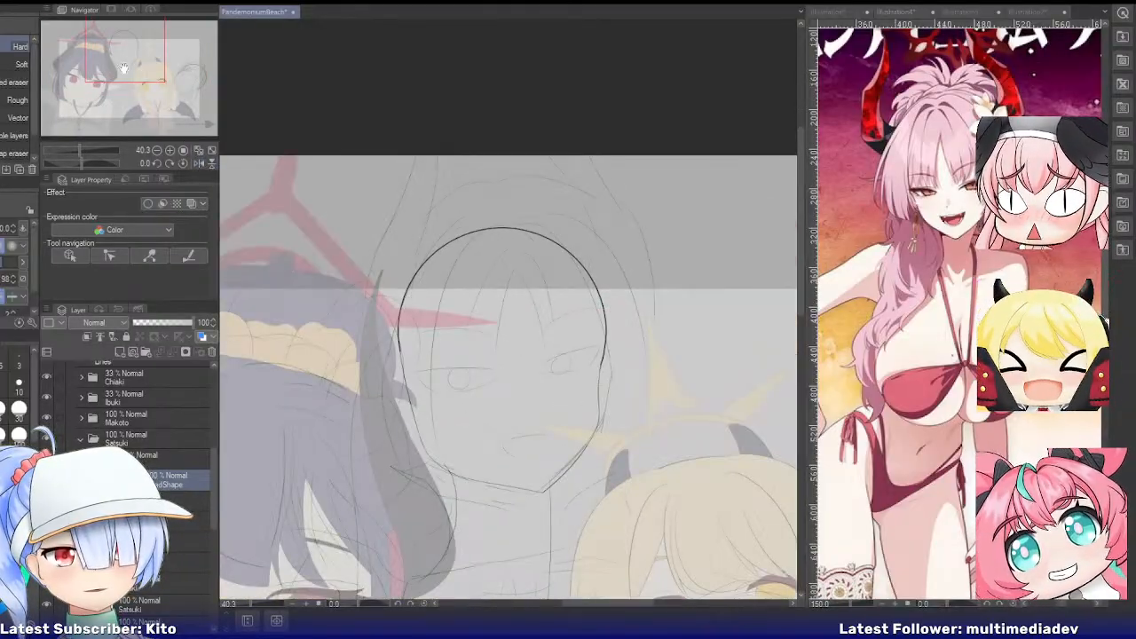
drag(124, 68, 133, 79)
scroll(487, 358, up, 2)
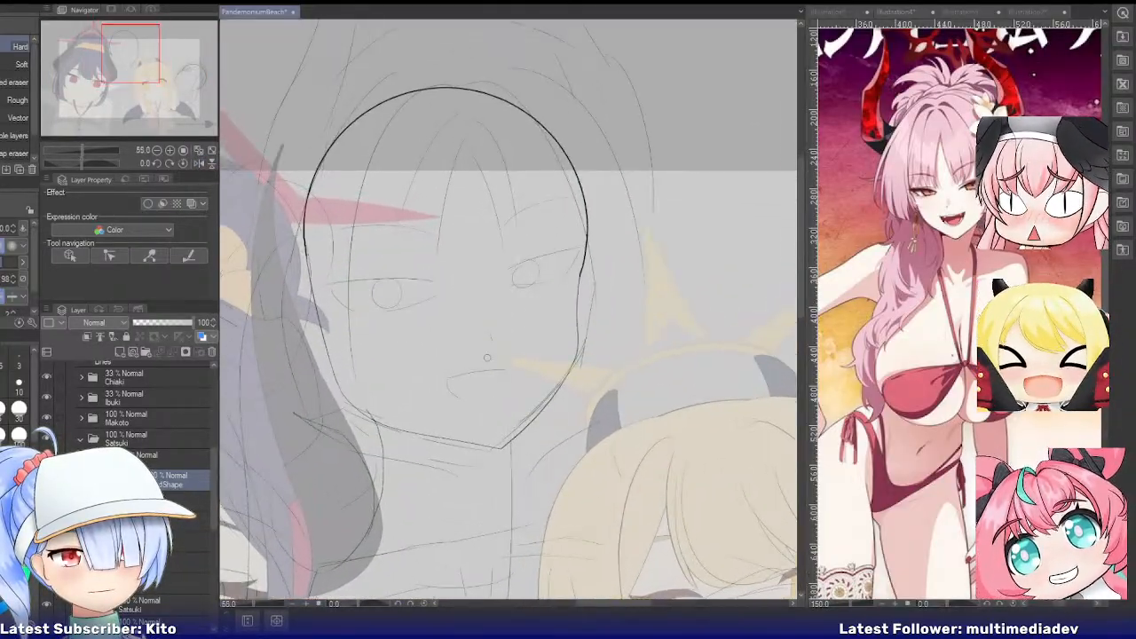
scroll(487, 358, down, 2)
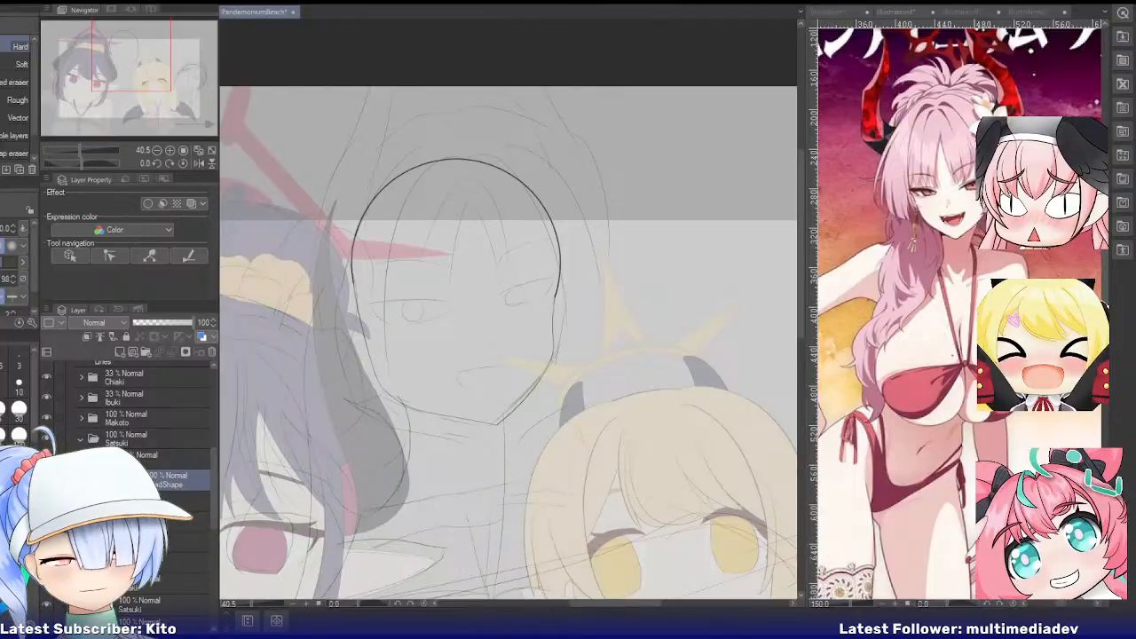
Add a new vector layer beside the head shape layer in Satsuki's folder and nest it in two new layer folders
click(142, 454)
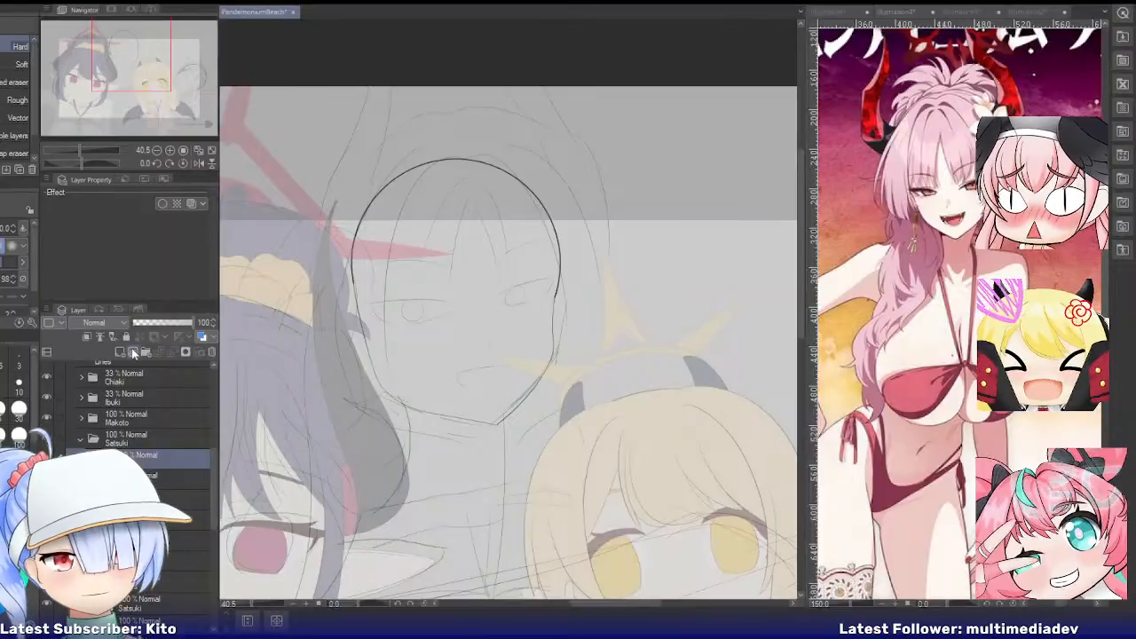
click(160, 484)
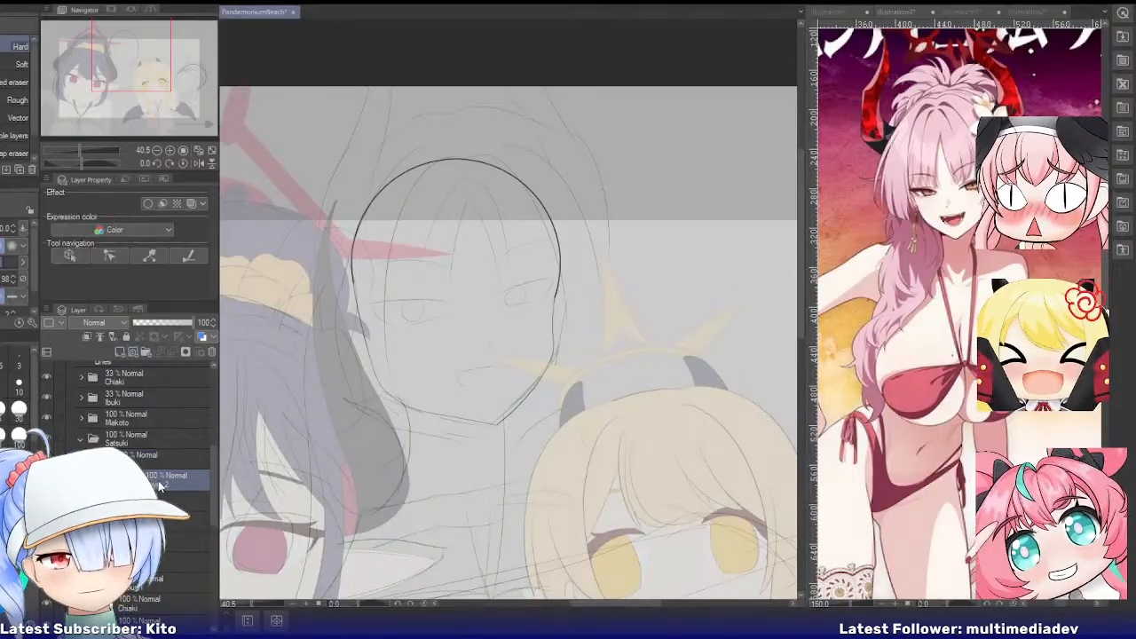
click(186, 354)
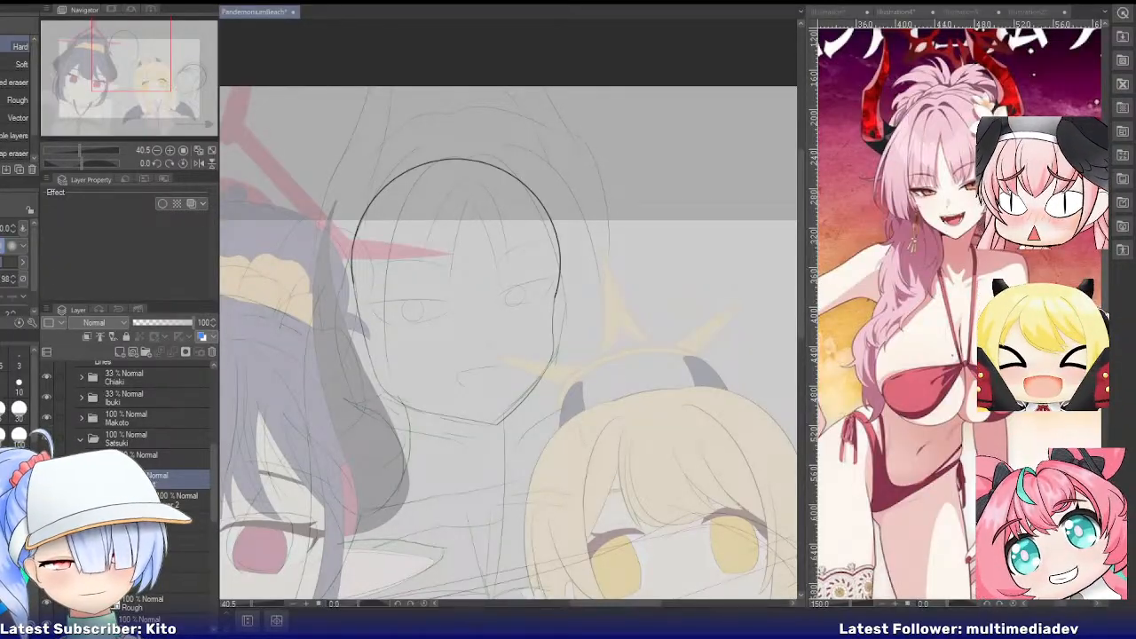
click(160, 497)
key(ctrl+g)
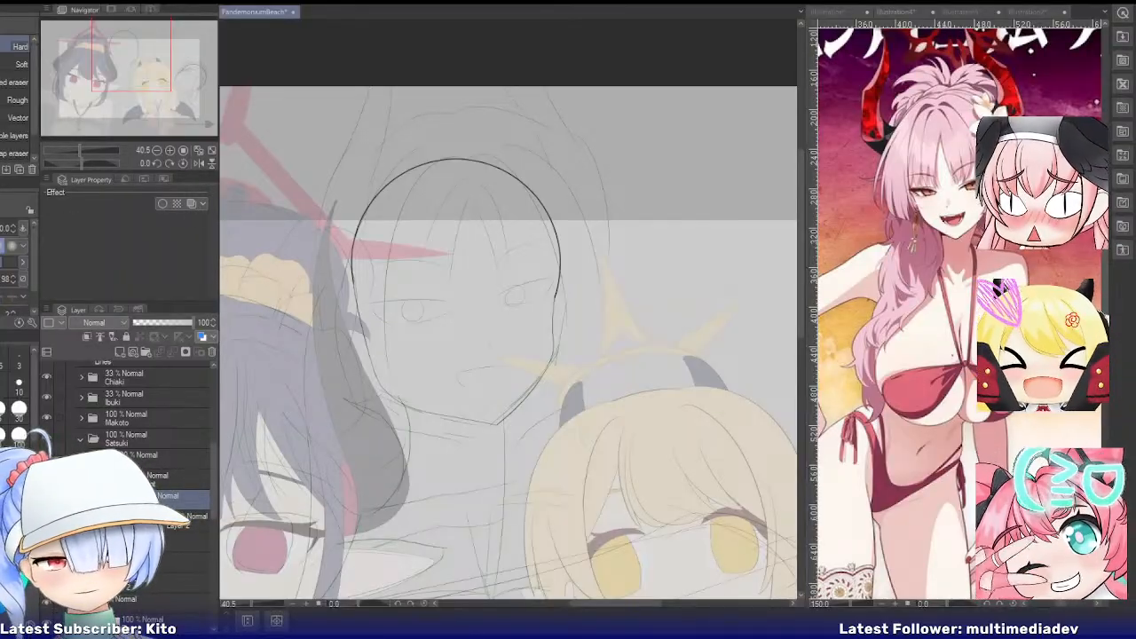
On the SideFrontRight vector layer, ink the long line of Satsuki's side lock from the hairline down beside her wider eye, redoing it until it follows the sketch
click(178, 519)
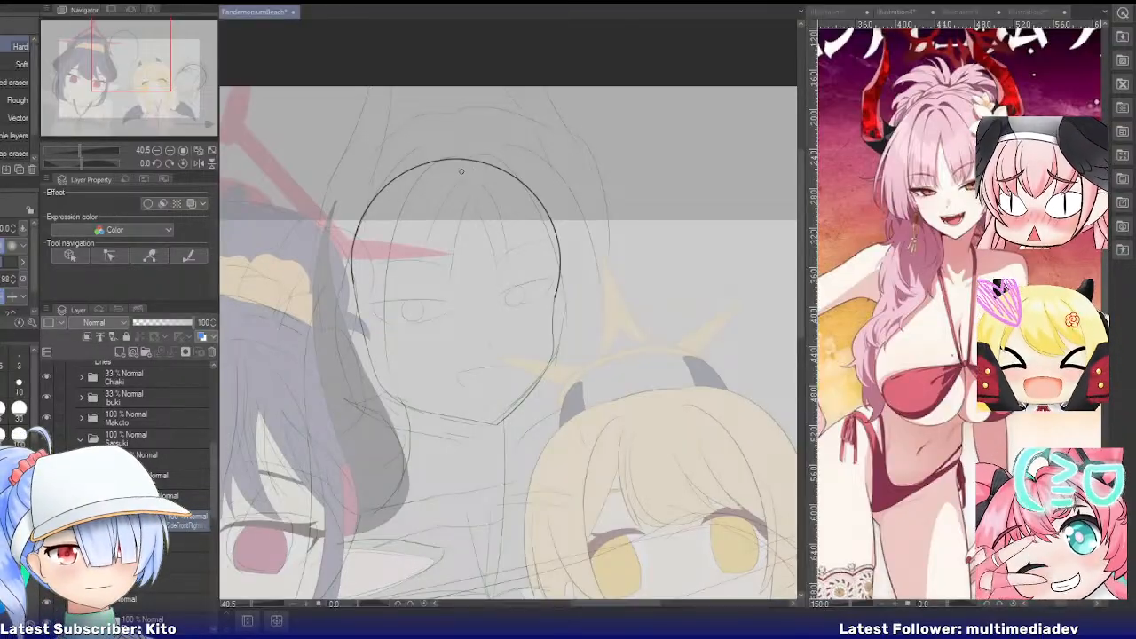
key(p)
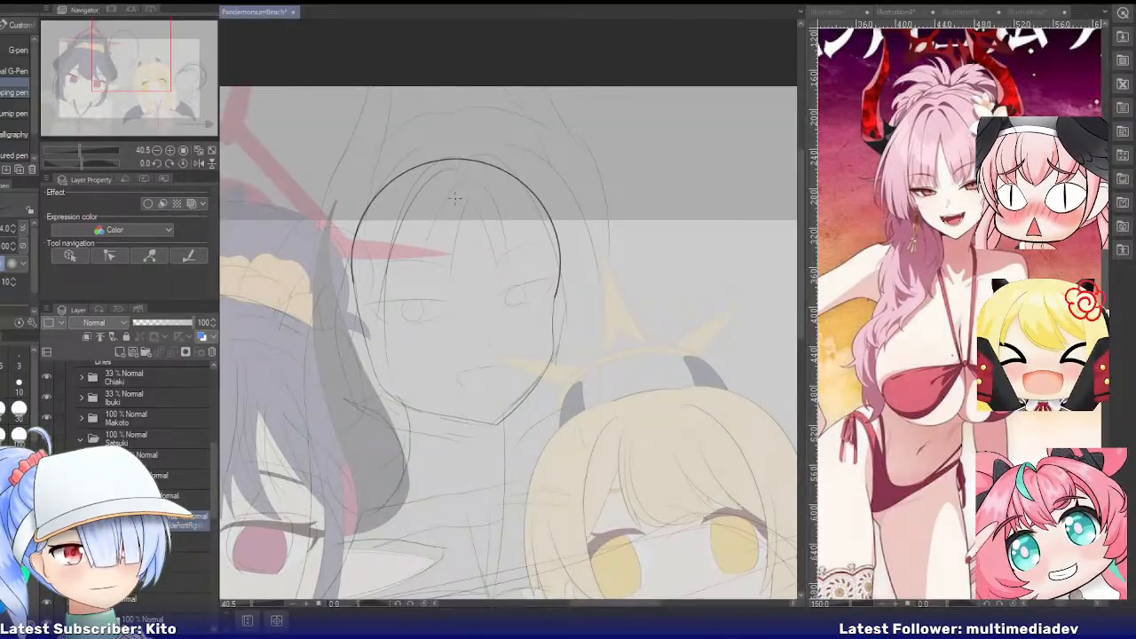
drag(451, 168, 384, 338)
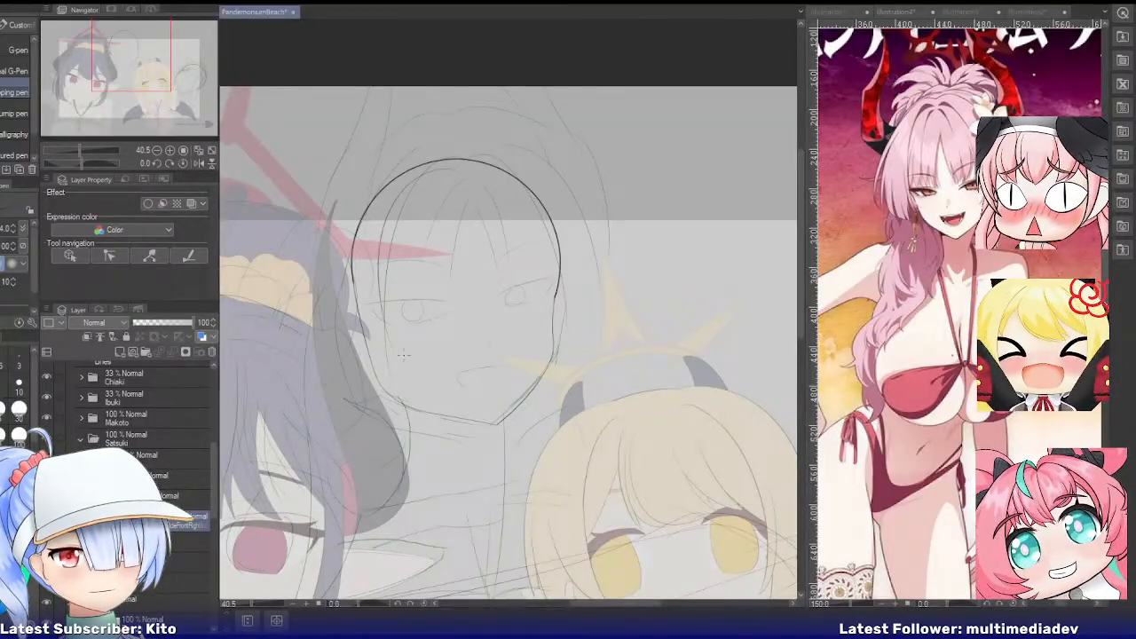
key(ctrl+z)
mouse_move(458, 168)
mouse_down()
mouse_move(392, 208)
mouse_move(400, 386)
mouse_up()
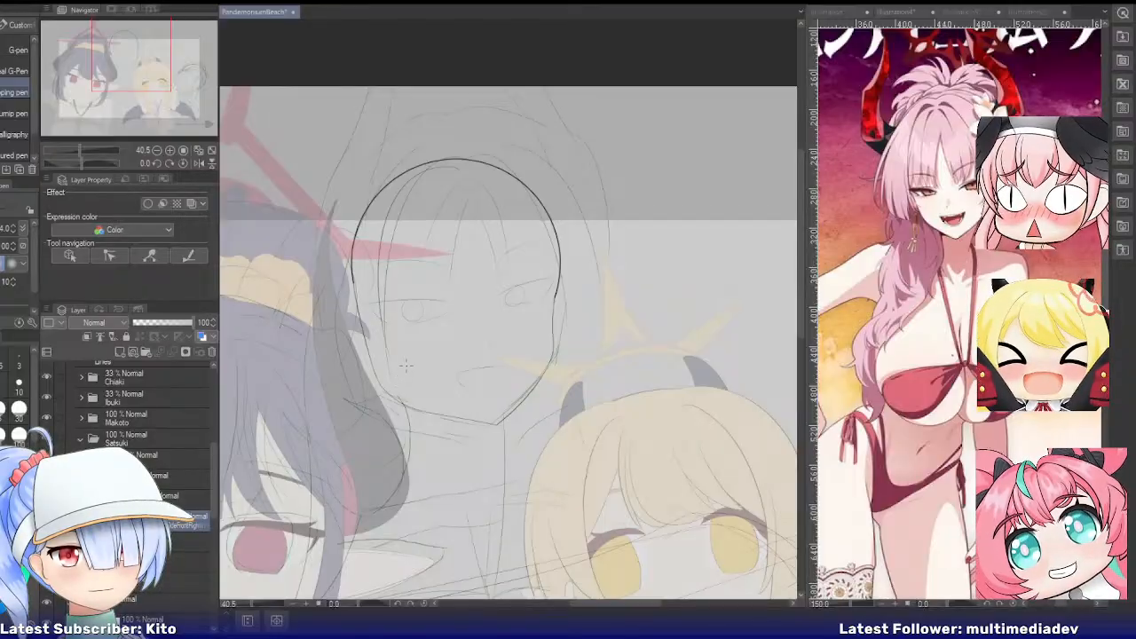
key(ctrl+z)
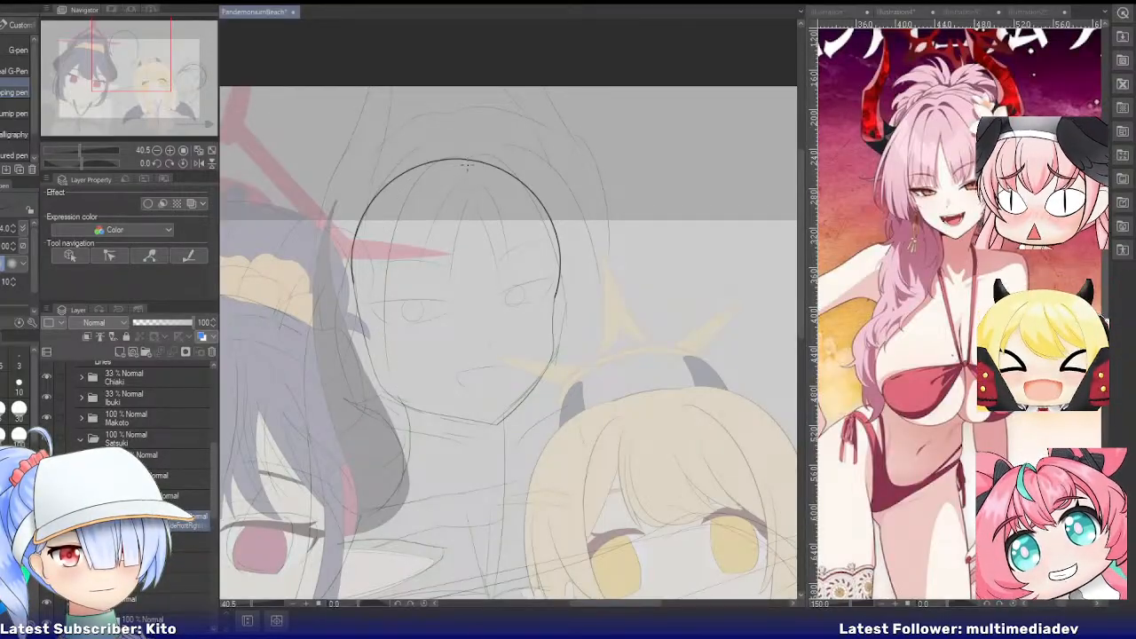
drag(460, 159, 390, 279)
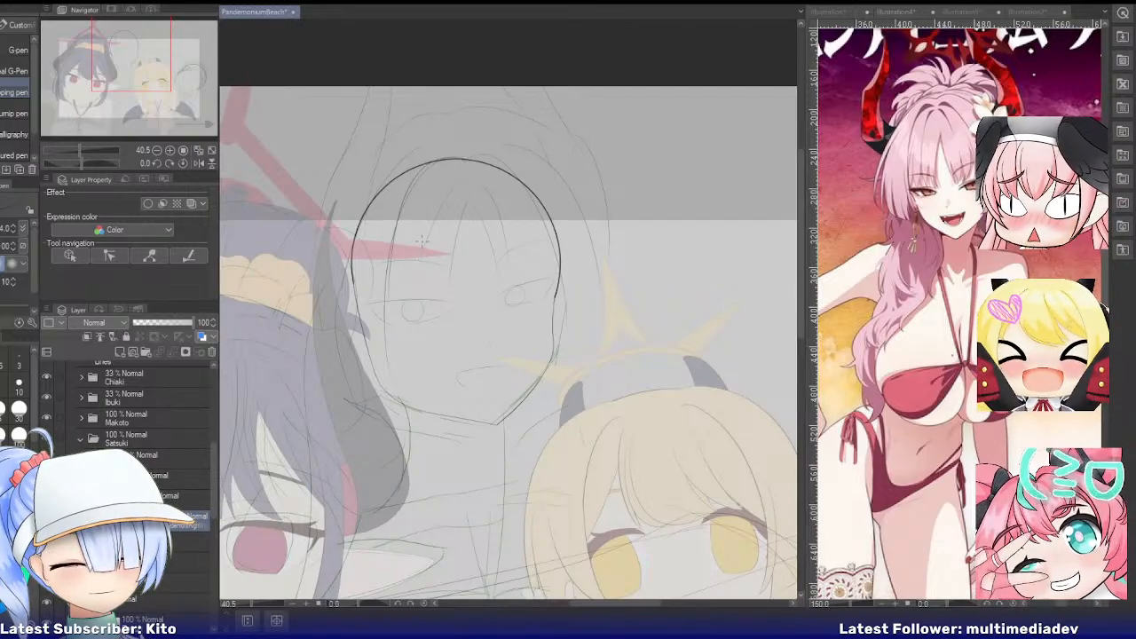
key(ctrl+t)
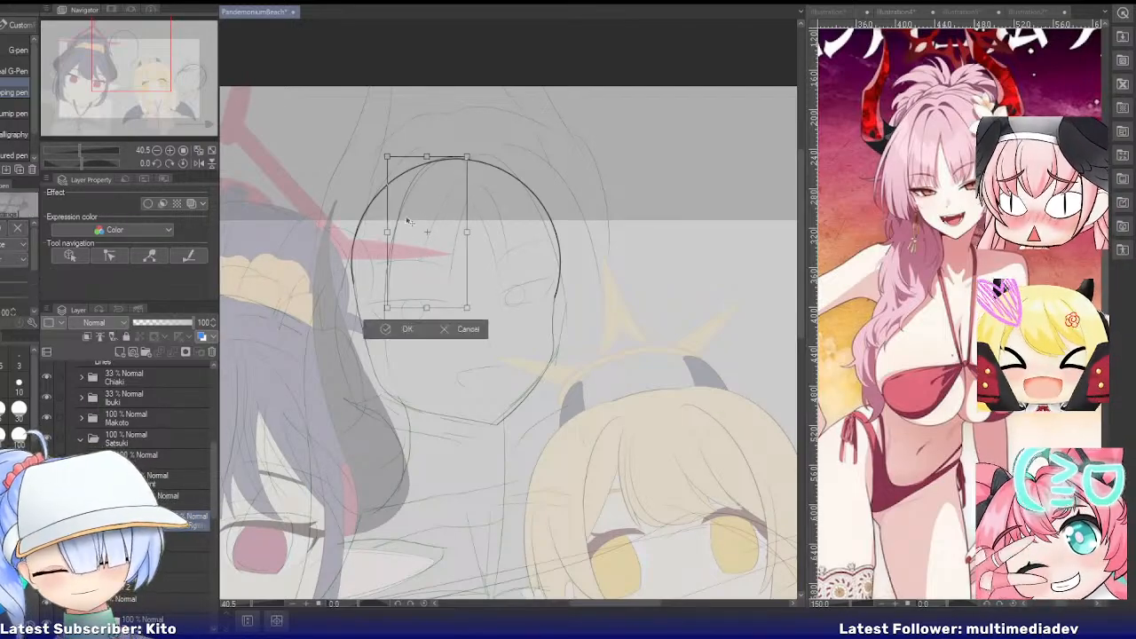
click(395, 331)
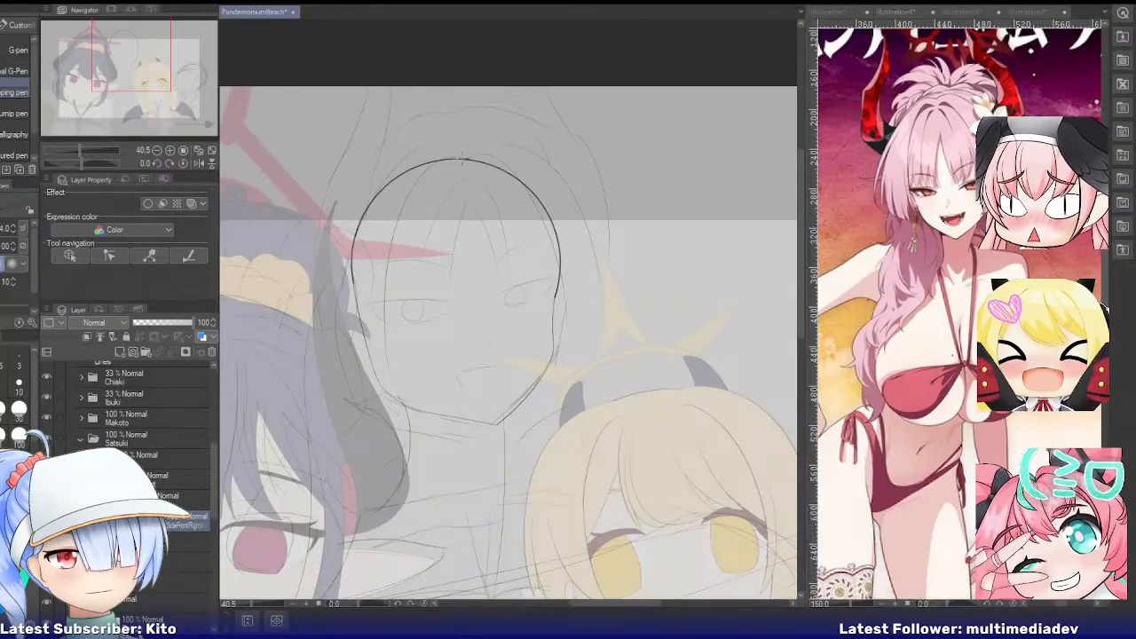
mouse_move(417, 167)
mouse_down()
mouse_move(388, 288)
mouse_move(399, 390)
mouse_up()
key(ctrl+z)
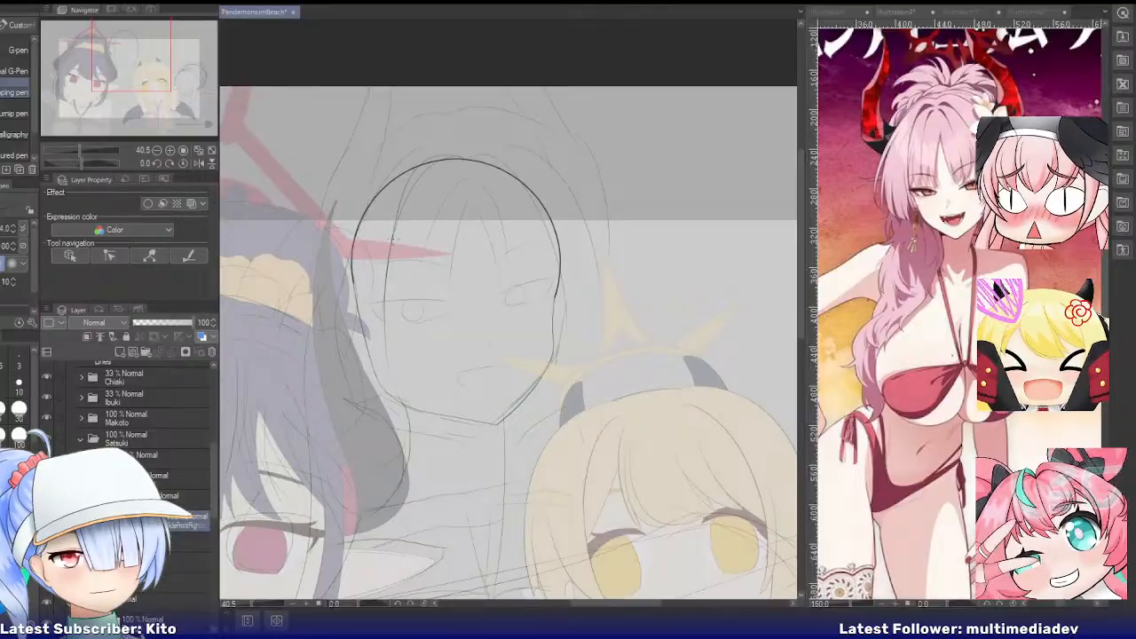
drag(387, 268, 386, 326)
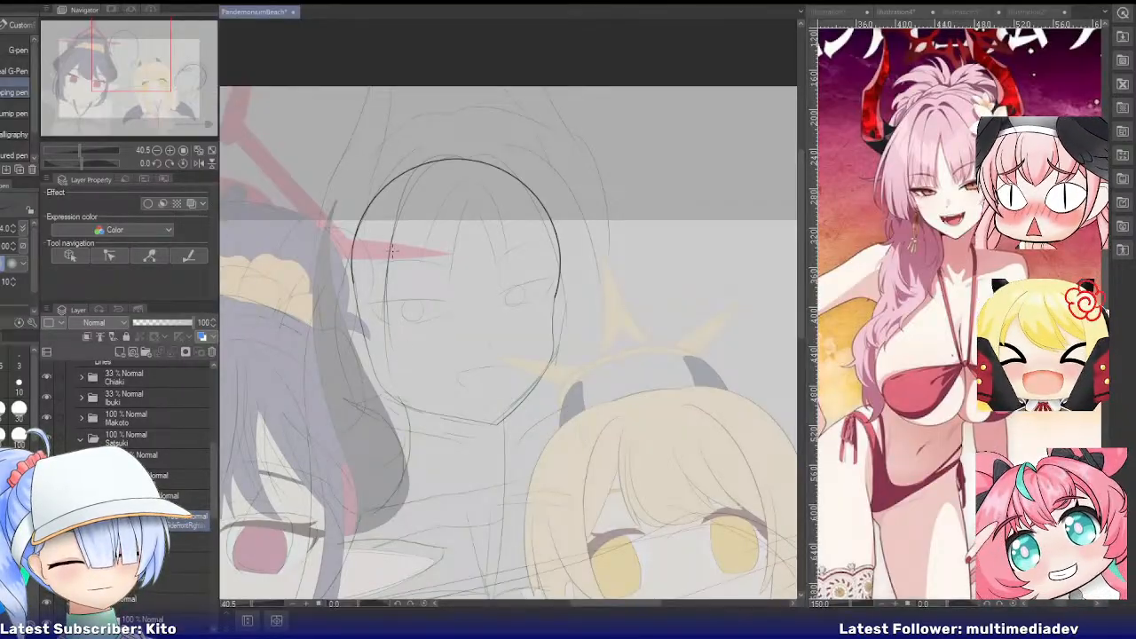
key(ctrl+z)
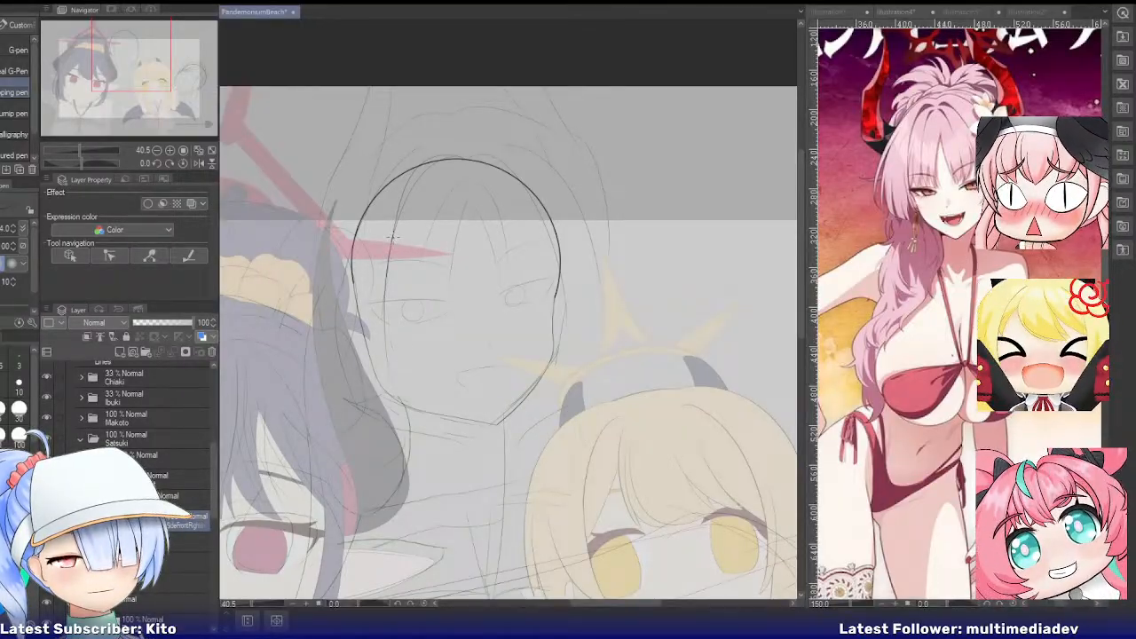
drag(388, 289, 390, 344)
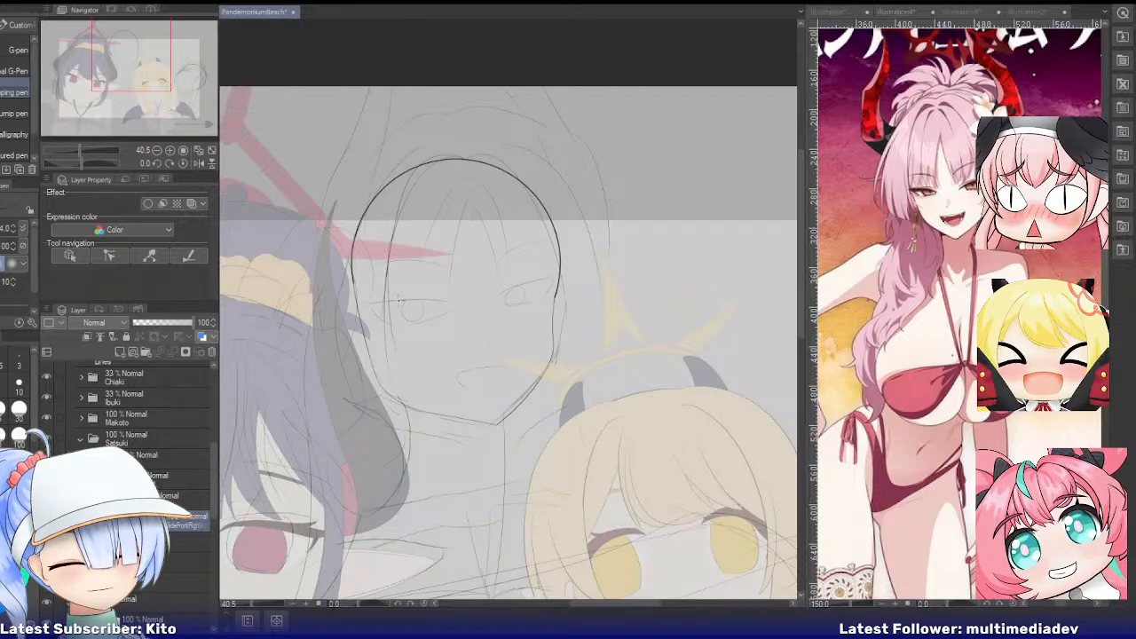
Erase the stray pieces of ink where the side lock strokes overlap and overshoot beside Satsuki's wider eye
scroll(385, 277, up, 5)
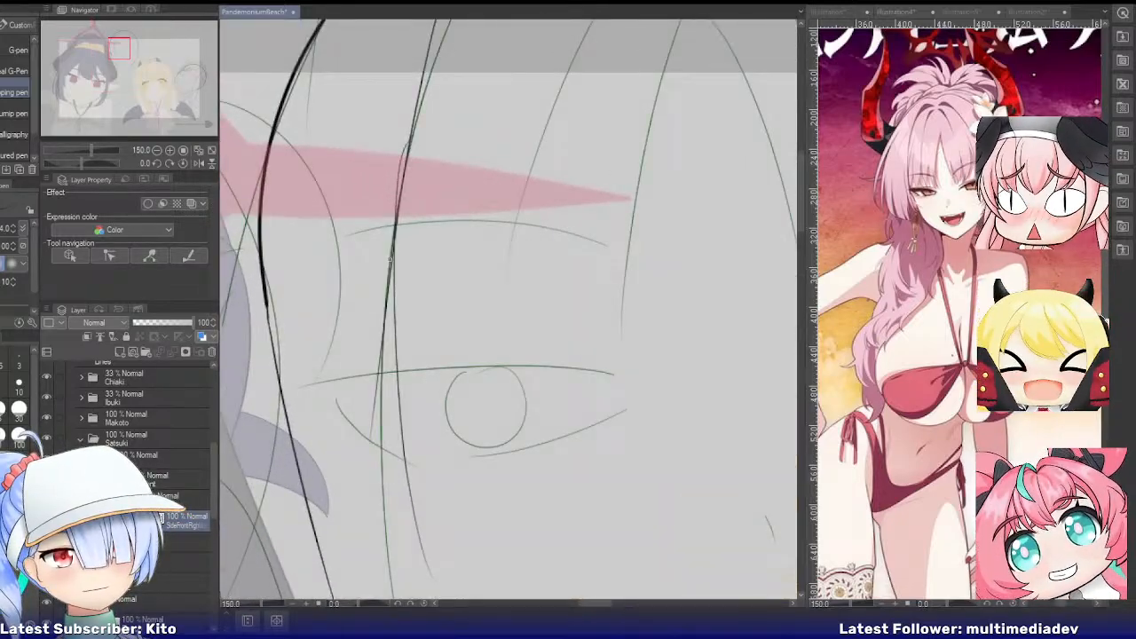
key(ctrl+b)
key(ctrl+b)
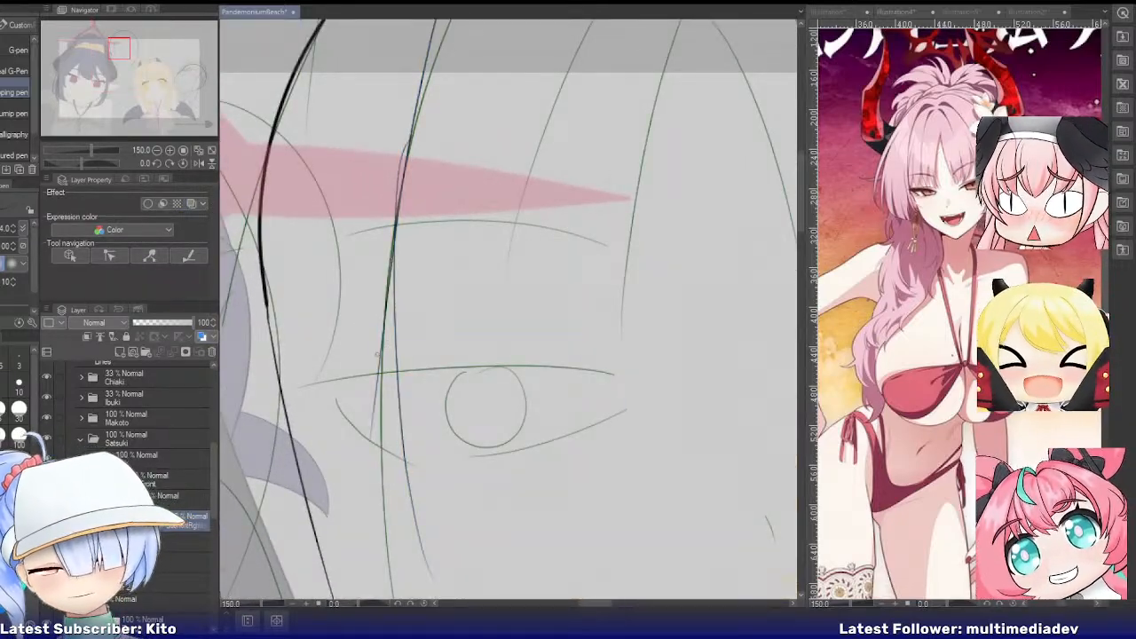
key(e)
drag(376, 389, 377, 319)
drag(390, 184, 395, 167)
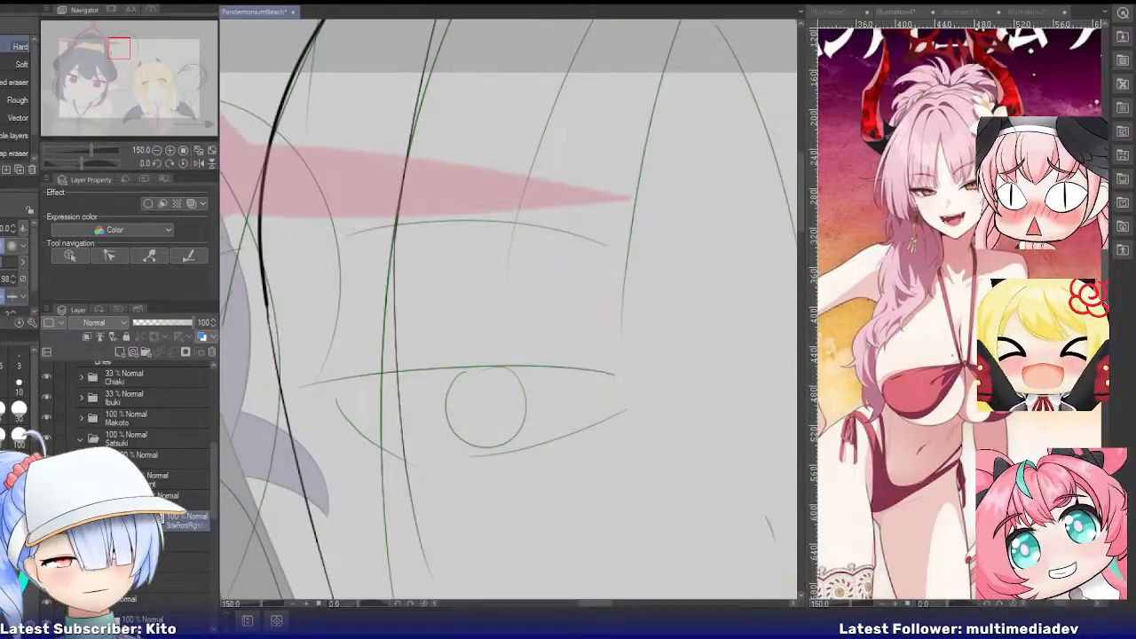
Ink the outer edge of the side lock as a curve from brow height past the wider eye to a tip on the cheek
scroll(402, 262, down, 3)
scroll(526, 307, down, 1)
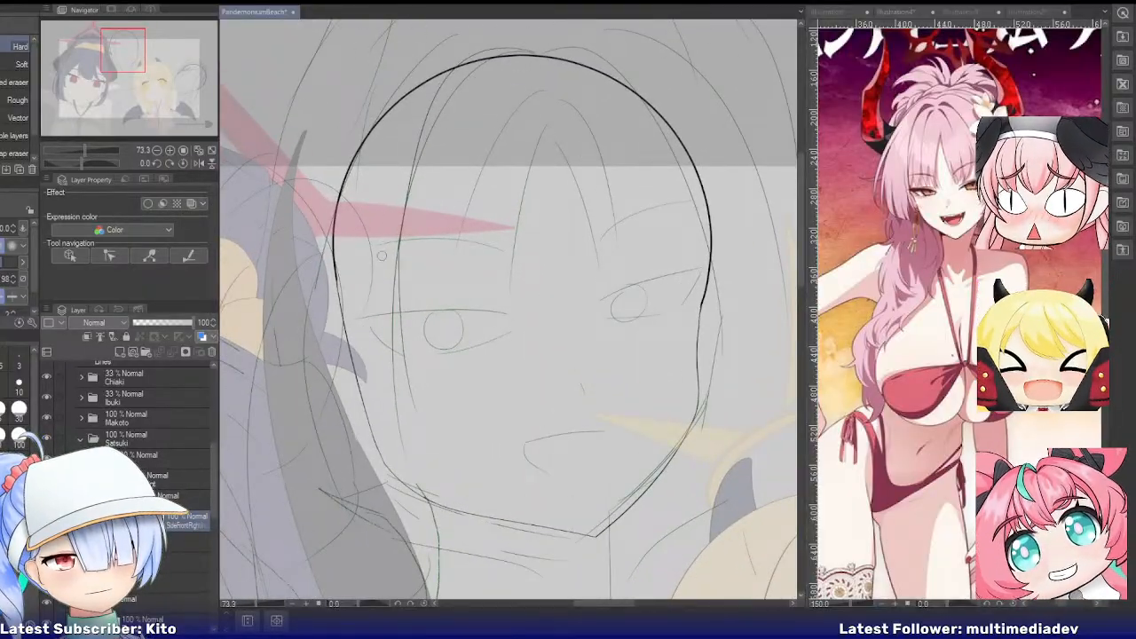
key(p)
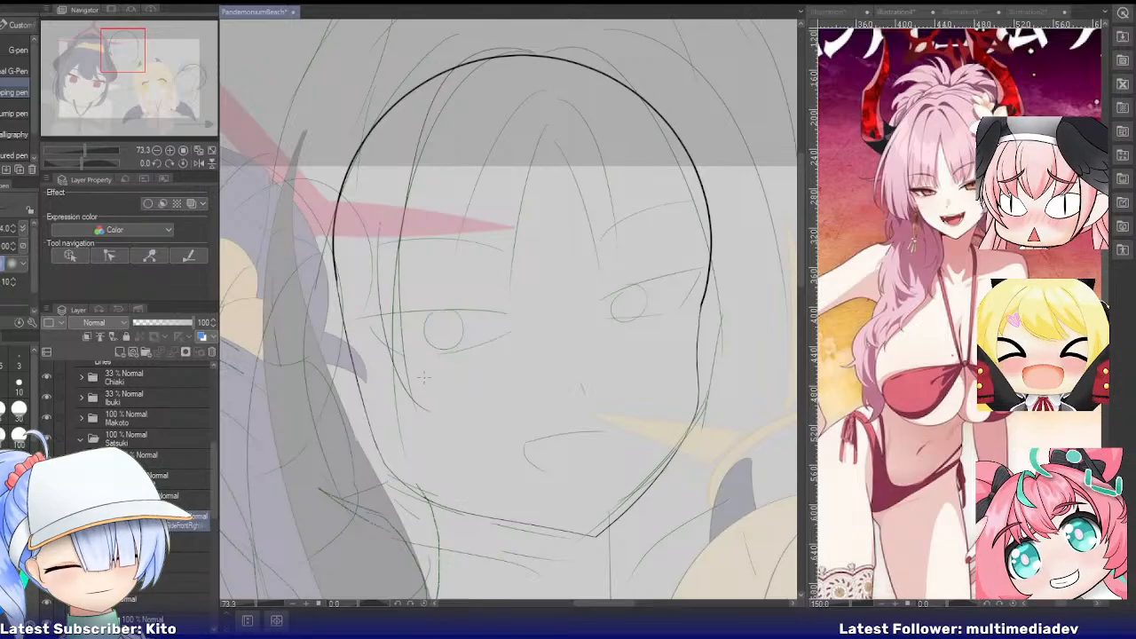
drag(384, 220, 417, 416)
key(e)
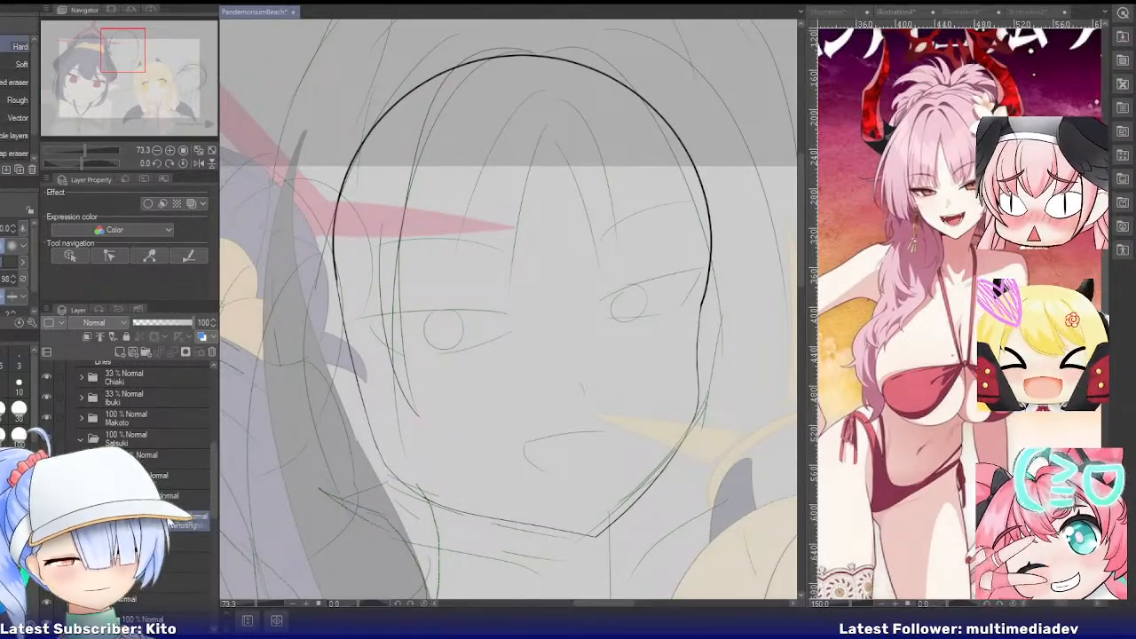
Add two vector layers under the SideFrontRight layer and name the upper one SideFrontCenter
click(132, 352)
click(132, 352)
drag(177, 558, 175, 522)
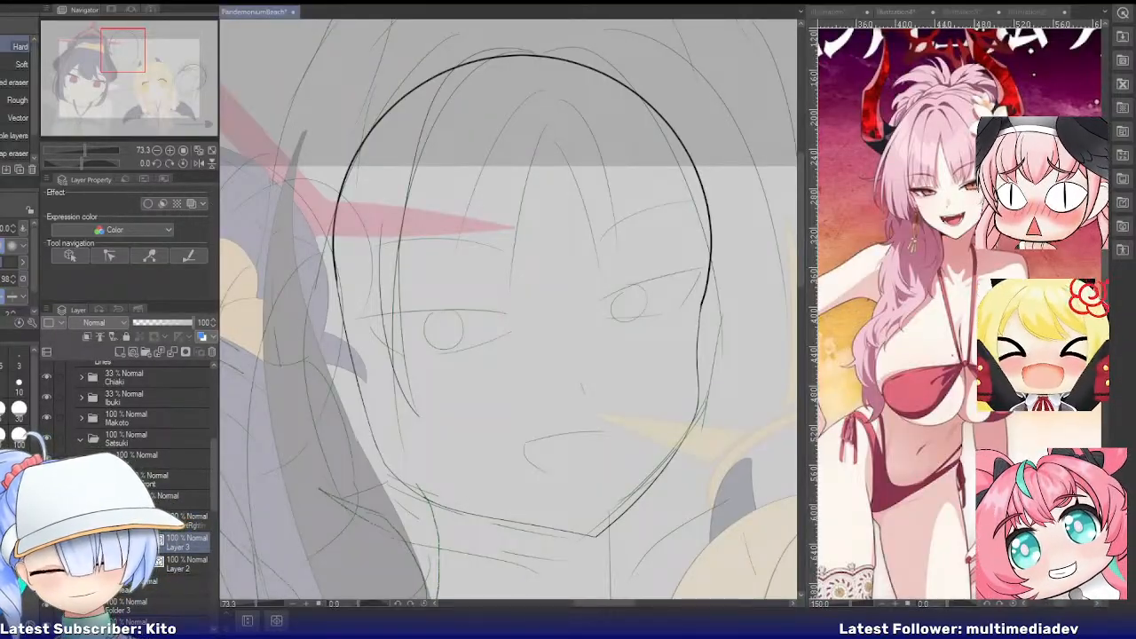
text(SideFrontCenter)
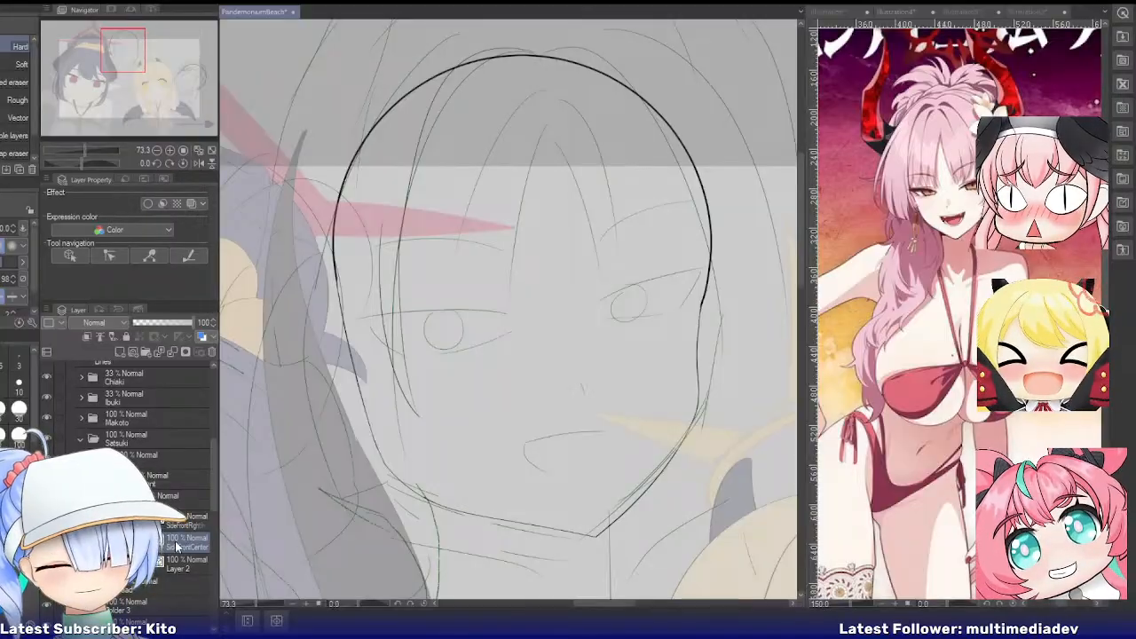
key(Return)
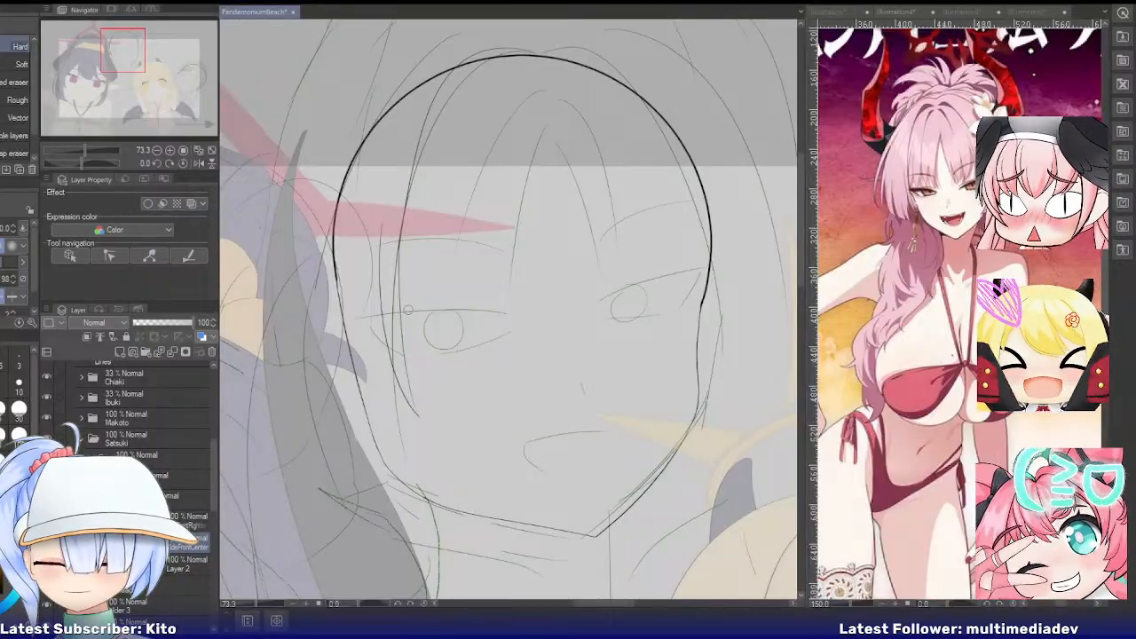
Ink the centre strand of the side lock on the SideFrontCenter layer from above the brow down to the jaw, redoing uneven strokes
key(p)
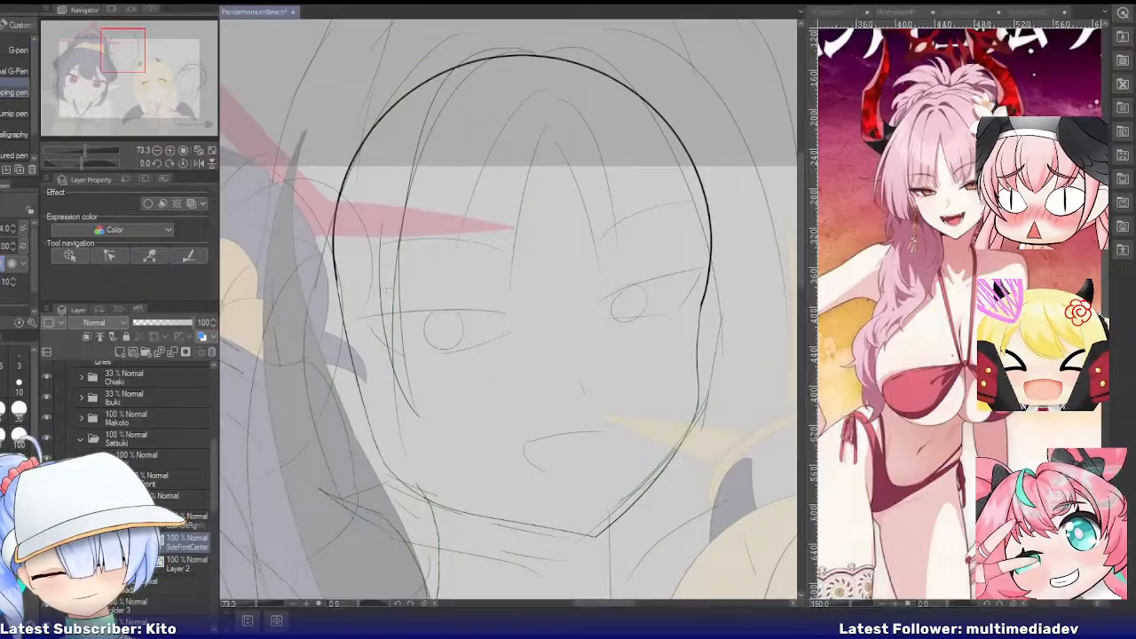
drag(395, 223, 413, 461)
key(ctrl+z)
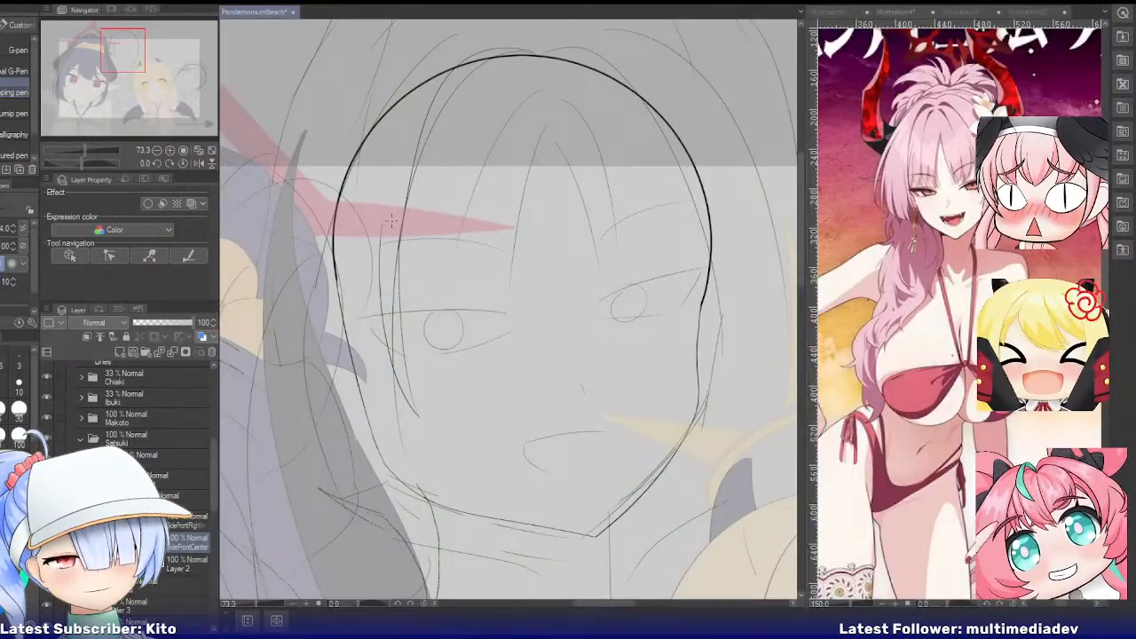
drag(397, 218, 412, 479)
key(ctrl+z)
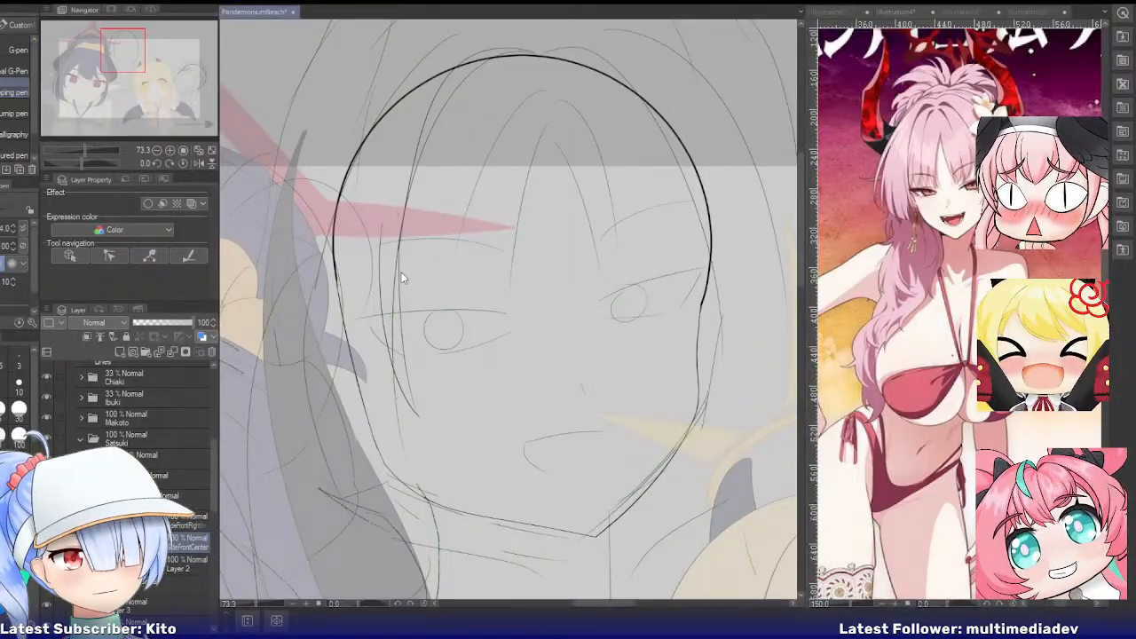
drag(397, 207, 416, 481)
key(ctrl+z)
drag(397, 213, 419, 470)
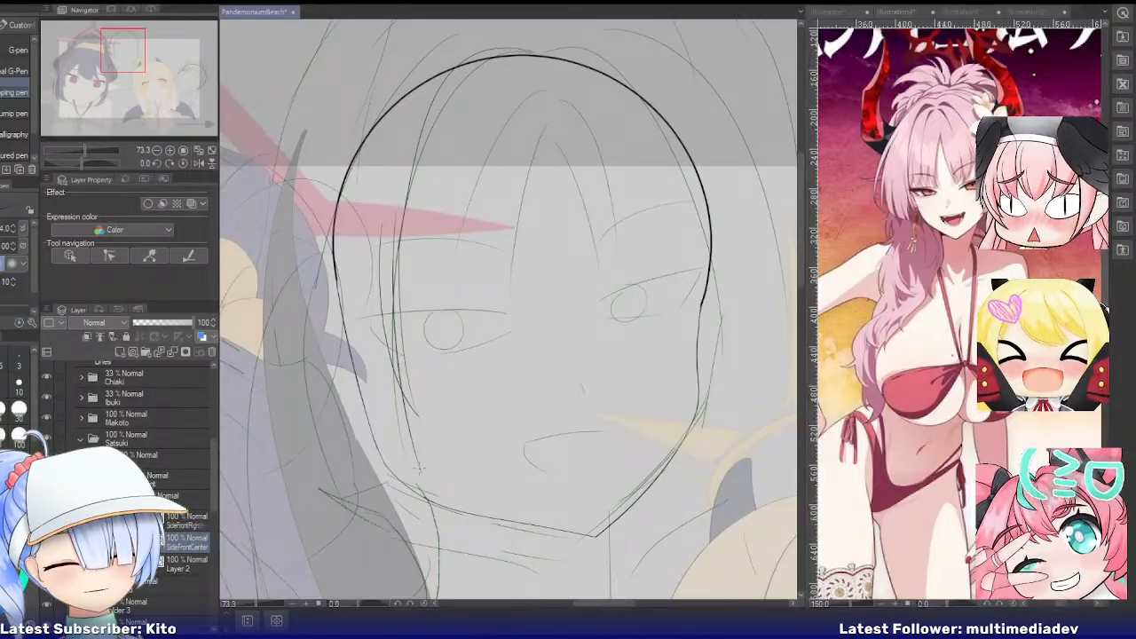
Transform the head shape layer to stretch Satsuki's head outline slightly taller at the crown, keeping its width and chin position
scroll(419, 469, down, 3)
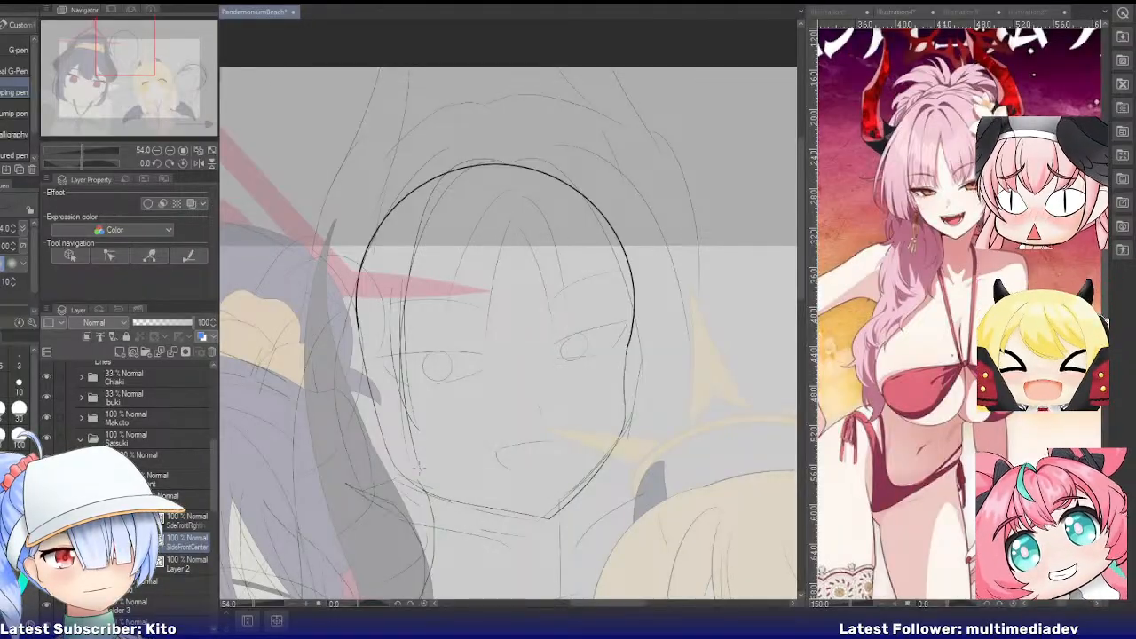
scroll(133, 444, down, 3)
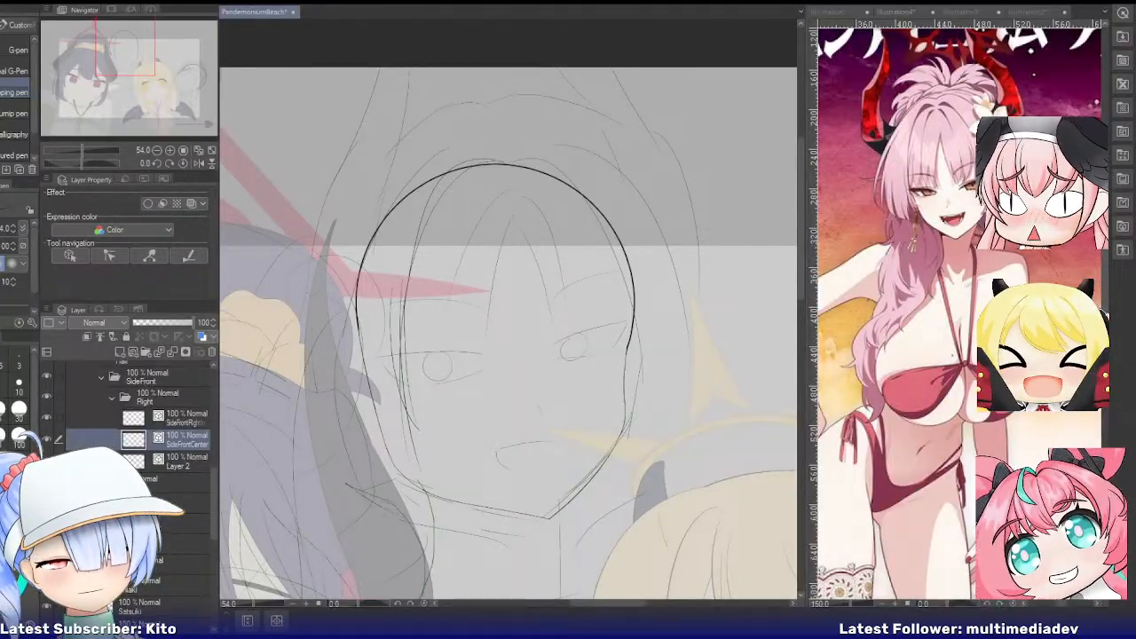
click(182, 502)
key(ctrl+t)
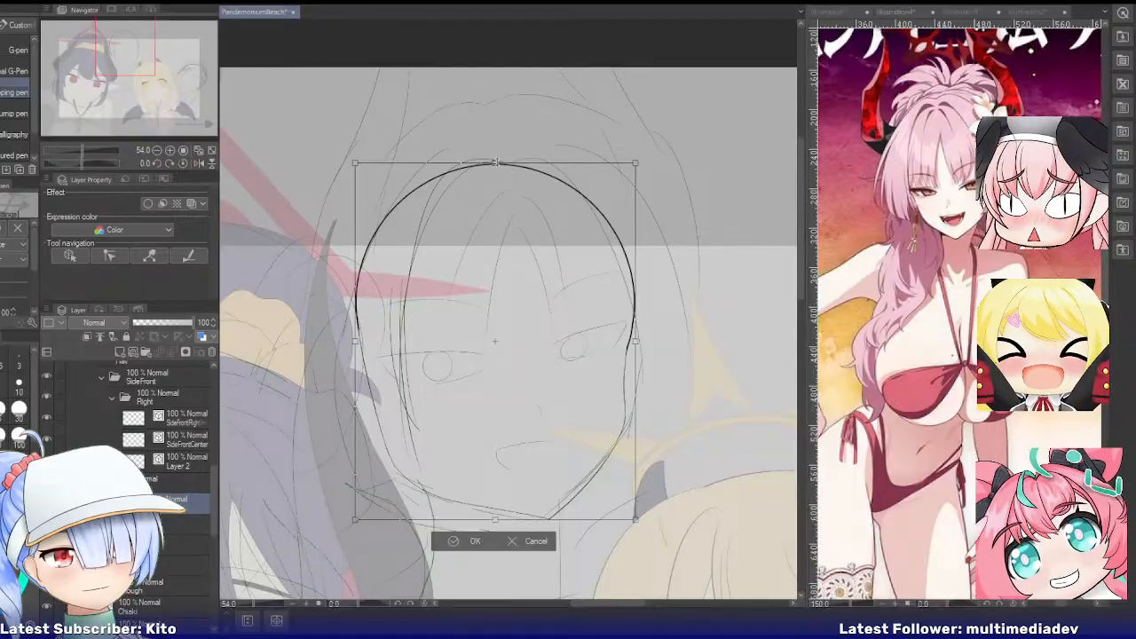
mouse_move(495, 162)
mouse_down()
mouse_move(495, 147)
mouse_move(495, 162)
mouse_up()
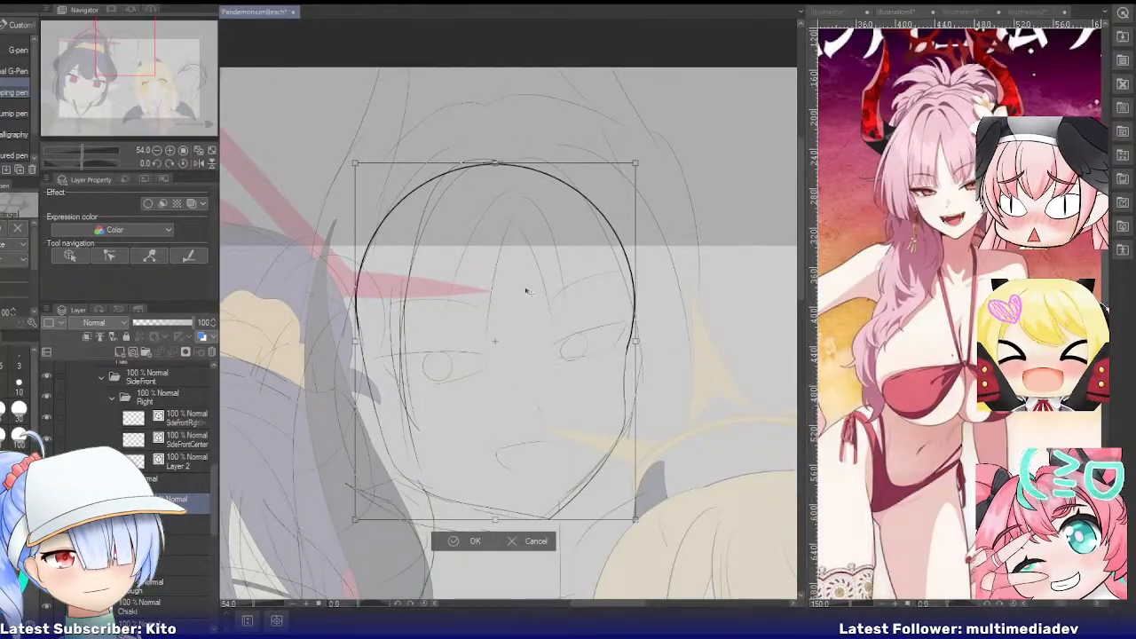
mouse_move(495, 519)
mouse_down()
mouse_move(496, 531)
mouse_move(506, 493)
mouse_move(496, 520)
mouse_up()
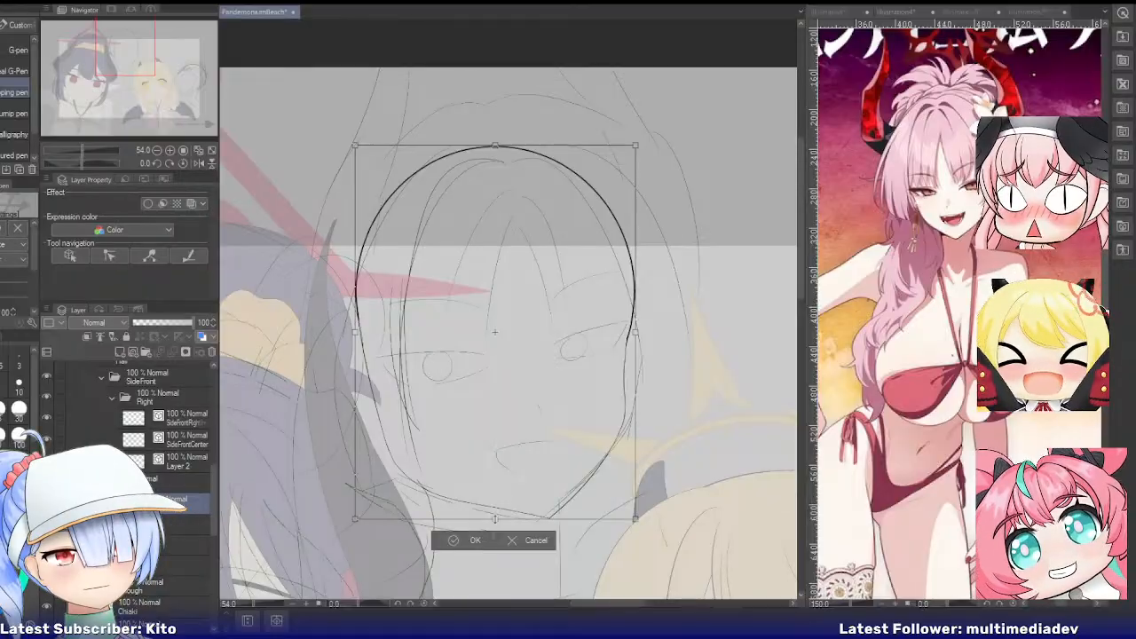
click(473, 540)
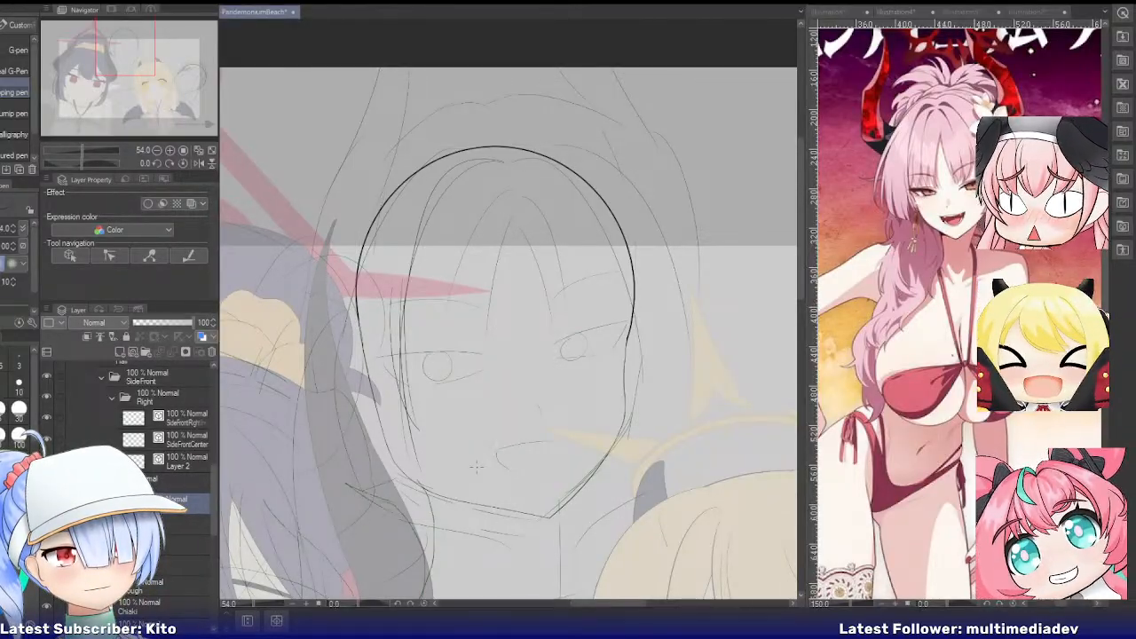
On the SideFrontCenter layer, ink the centre strand's outer edge as a long curve from the upper temple down to the jaw, redoing uneven strokes
scroll(485, 409, up, 1)
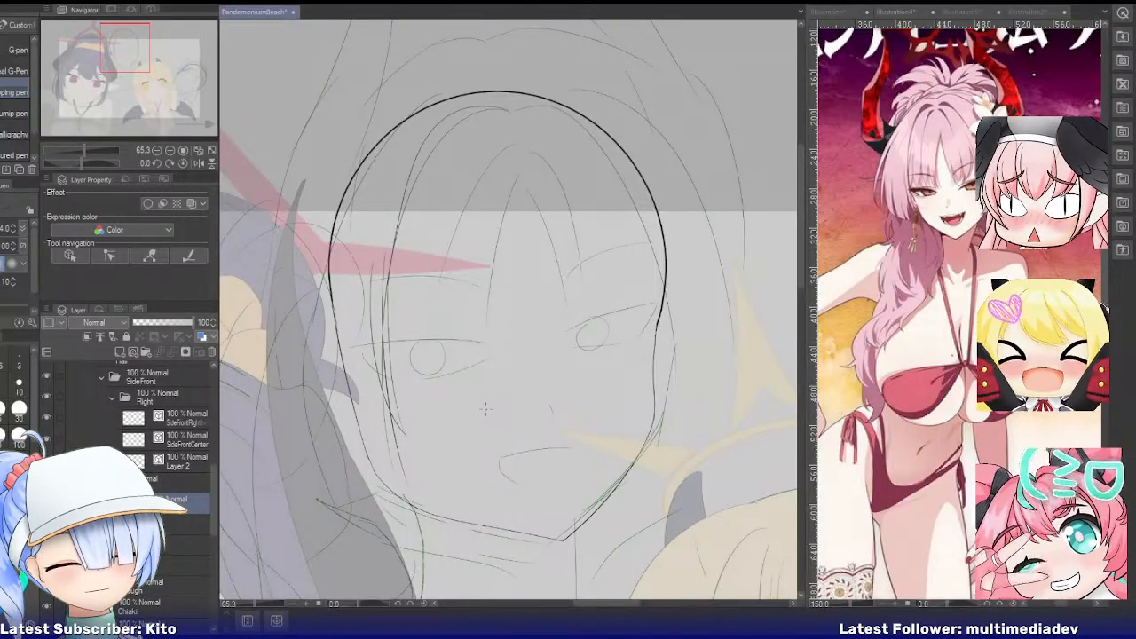
scroll(473, 350, down, 1)
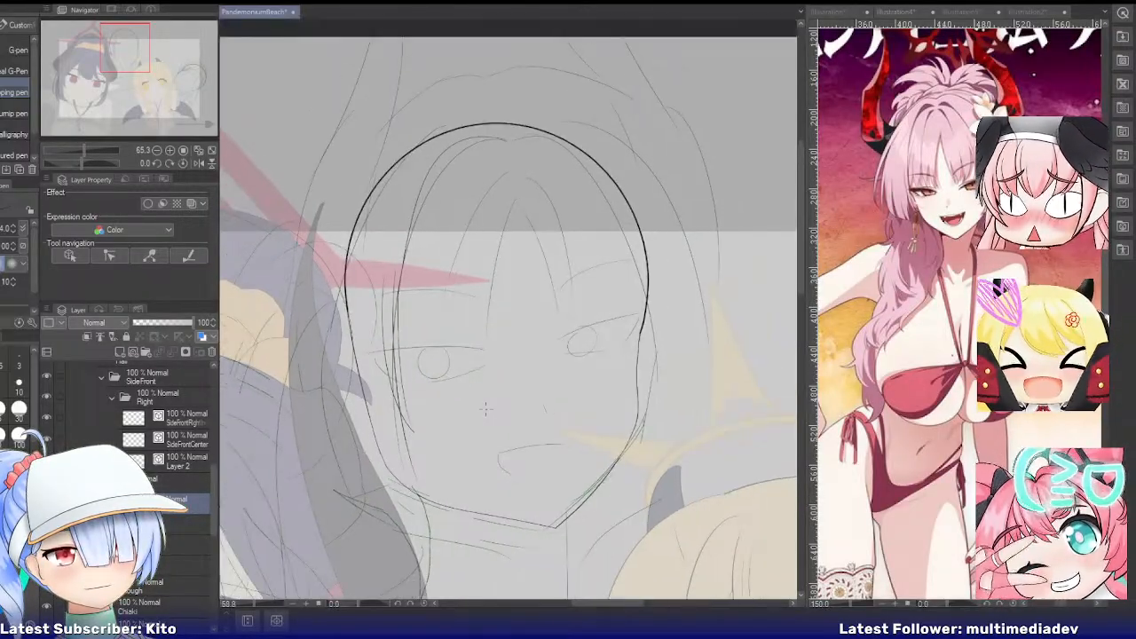
scroll(473, 349, up, 1)
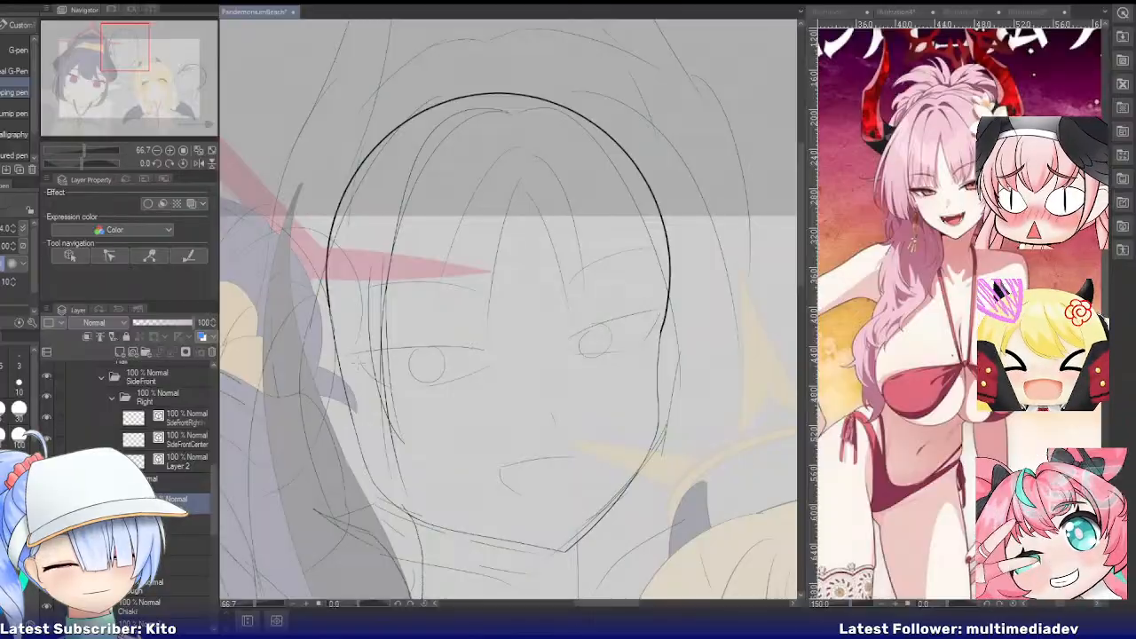
click(182, 438)
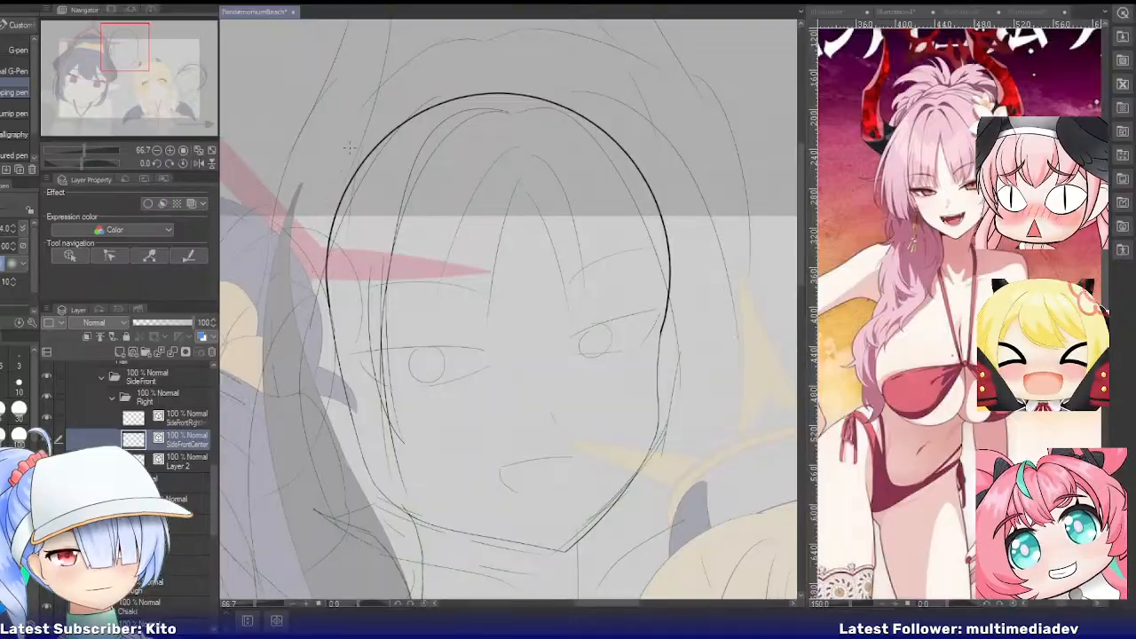
drag(362, 141, 289, 451)
key(ctrl+z)
mouse_move(362, 135)
mouse_down()
mouse_move(317, 237)
mouse_move(310, 441)
mouse_up()
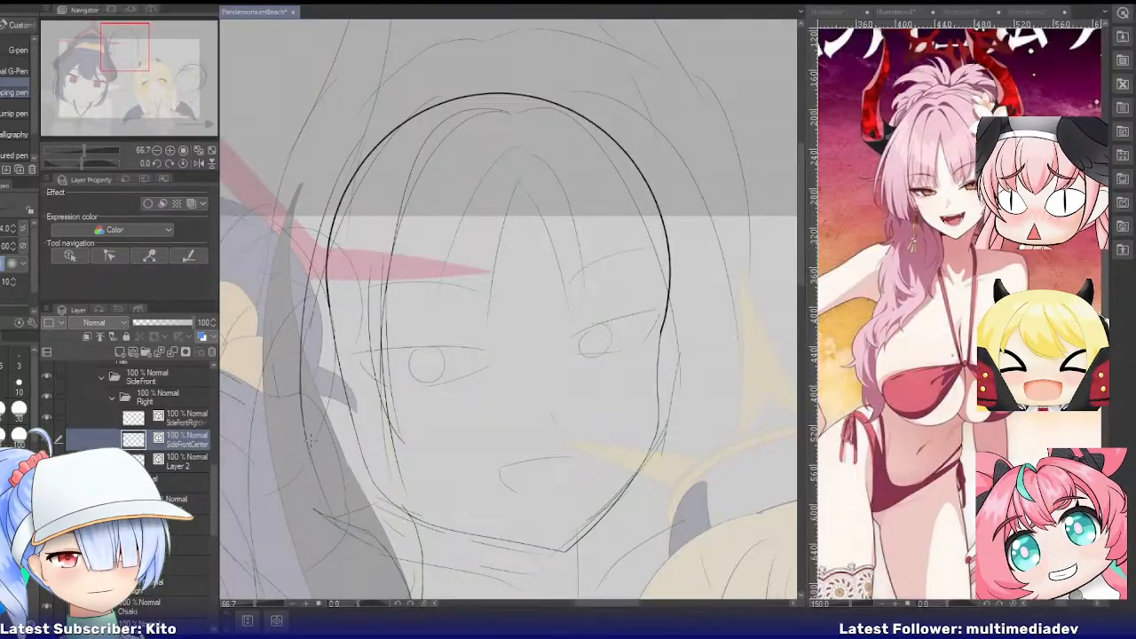
key(ctrl+z)
drag(364, 133, 322, 510)
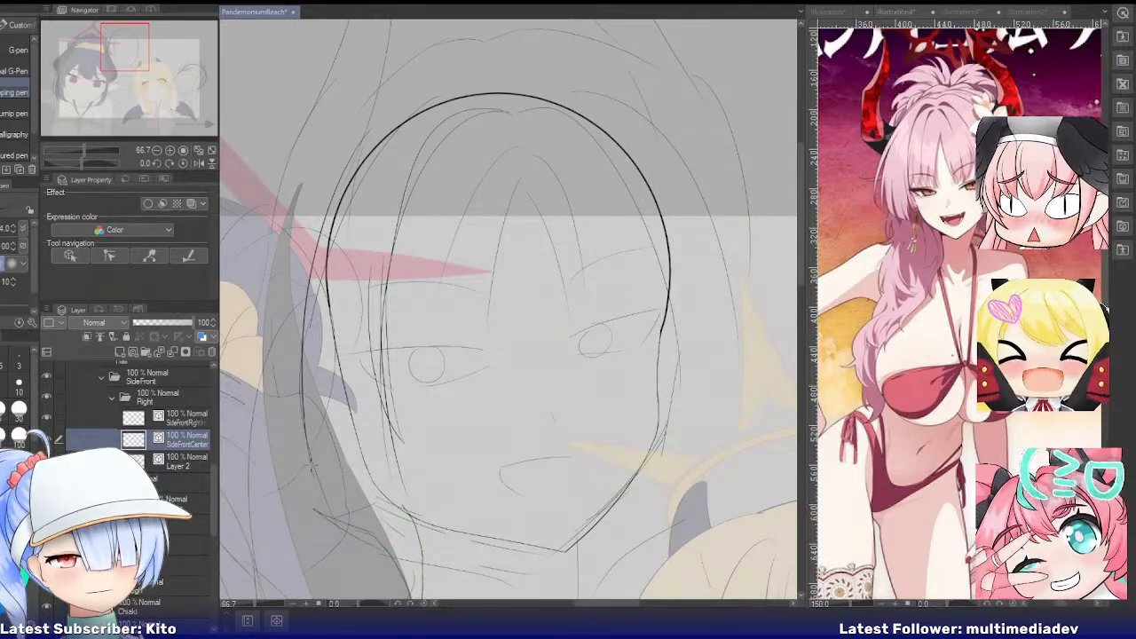
Ink the centre strand's lower edge from the outer curve's end at jaw height across to the inner edge near the cheek, redoing uneven strokes
drag(310, 466, 429, 508)
key(ctrl+z)
drag(312, 466, 451, 485)
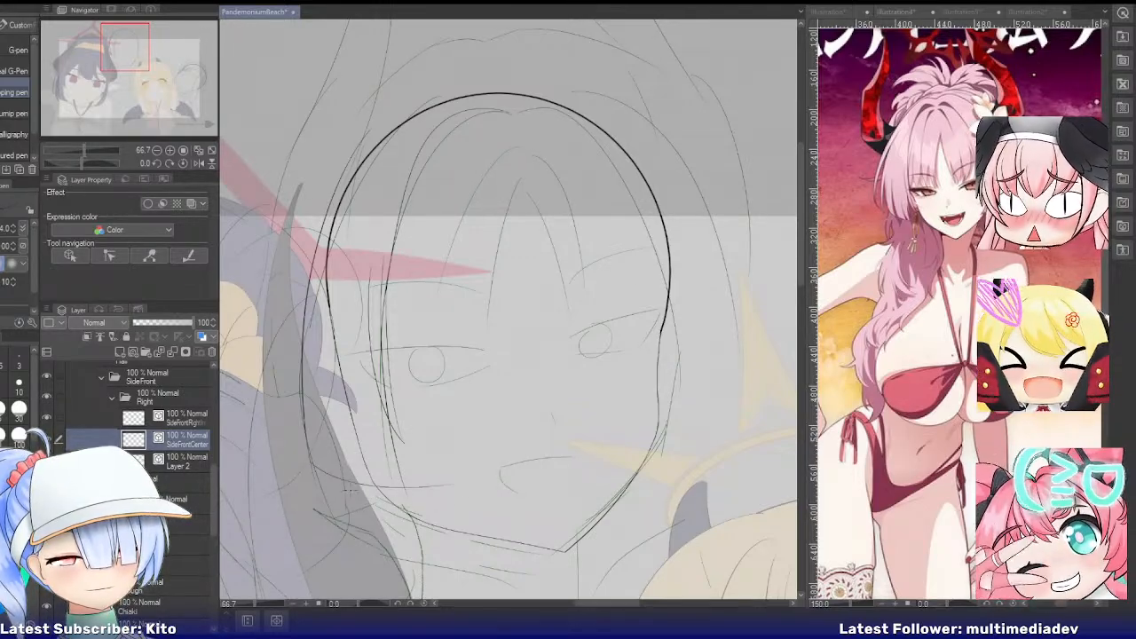
key(ctrl+z)
mouse_move(311, 458)
mouse_down()
mouse_move(413, 494)
mouse_move(451, 493)
mouse_up()
key(ctrl+z)
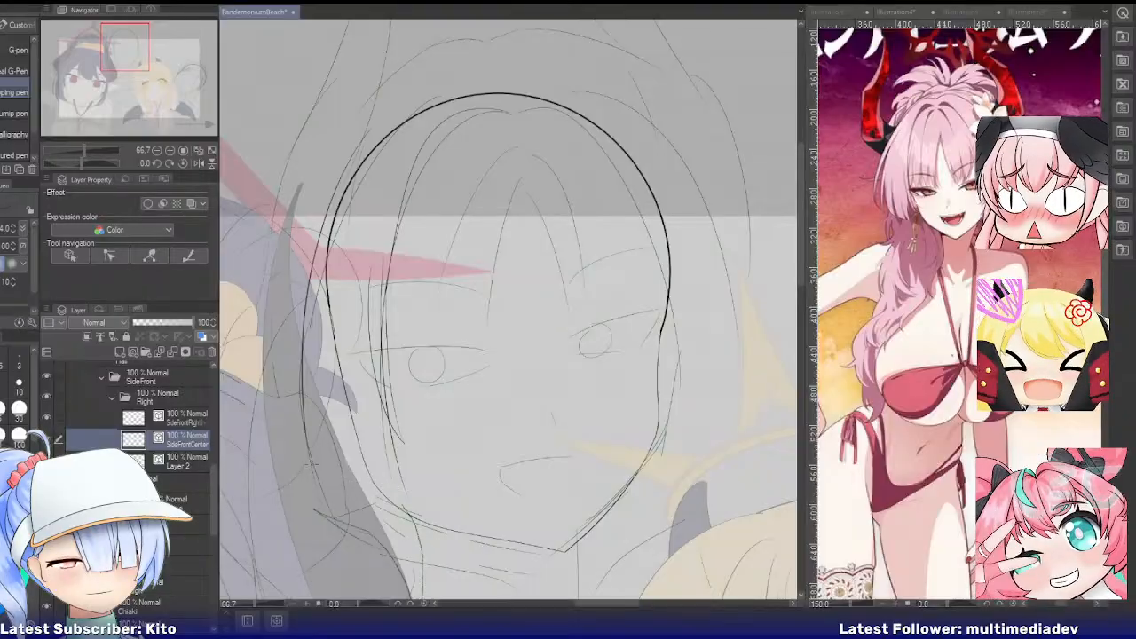
mouse_move(312, 463)
mouse_down()
mouse_move(335, 486)
mouse_move(455, 493)
mouse_up()
Erase the line overshoots at the corners where the centre strand's lower edge meets its side edges
key(e)
key(ctrl+z)
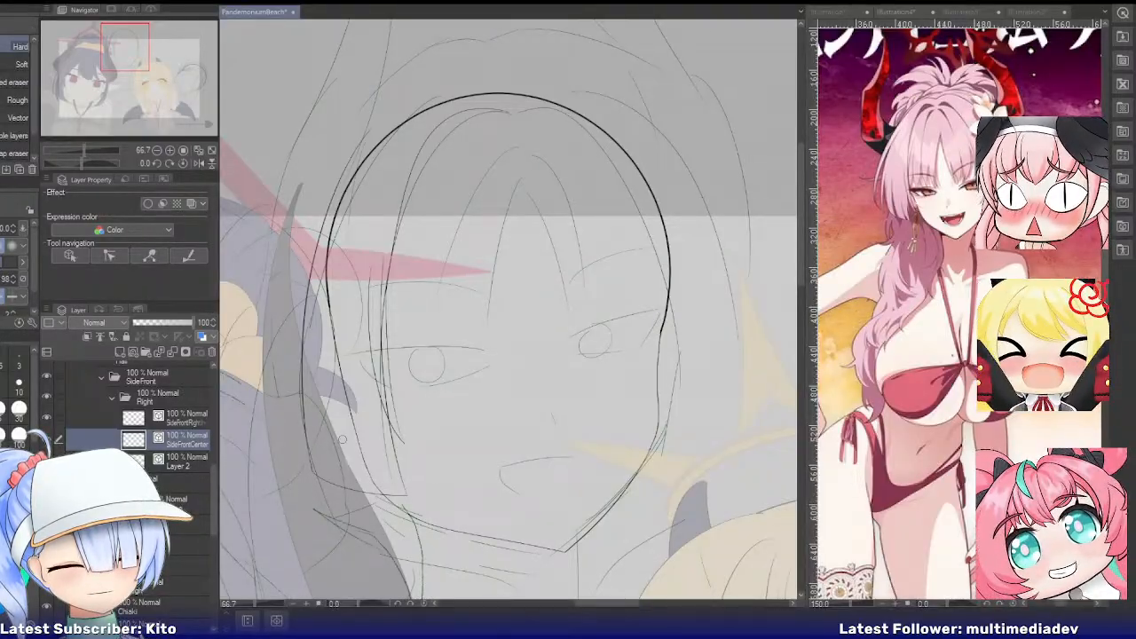
scroll(342, 440, up, 5)
scroll(250, 471, up, 8)
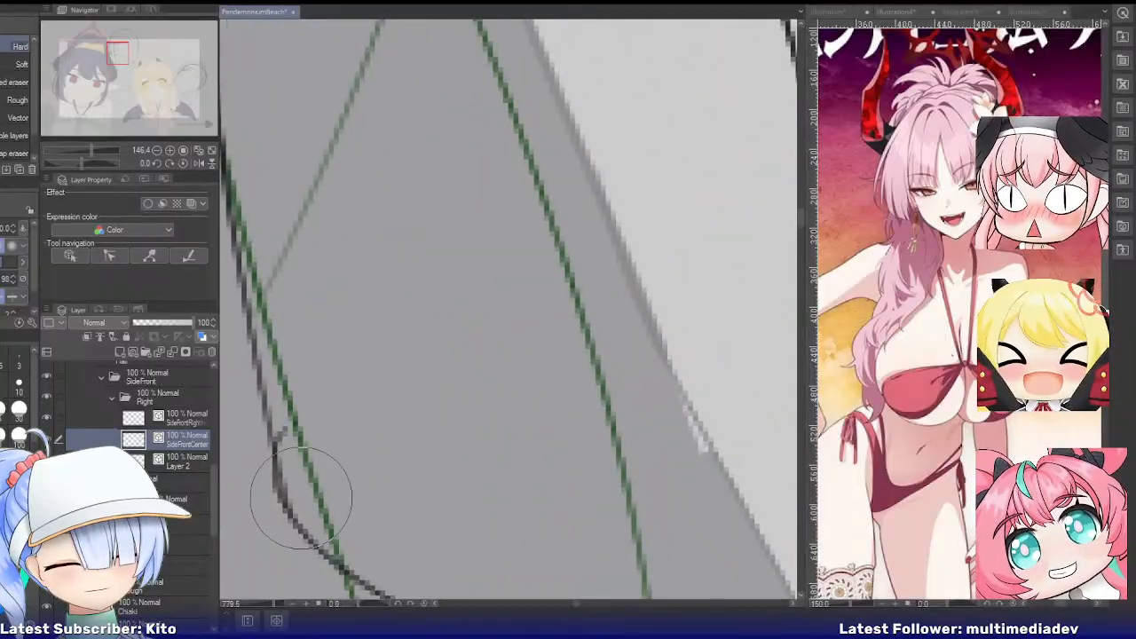
scroll(338, 413, down, 10)
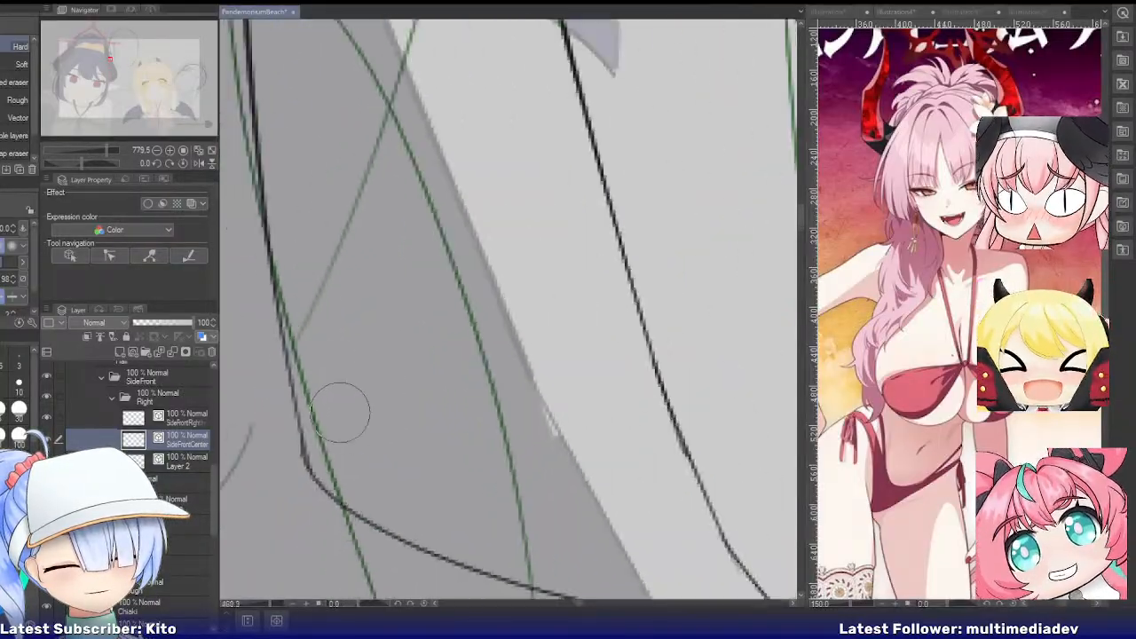
scroll(476, 313, down, 3)
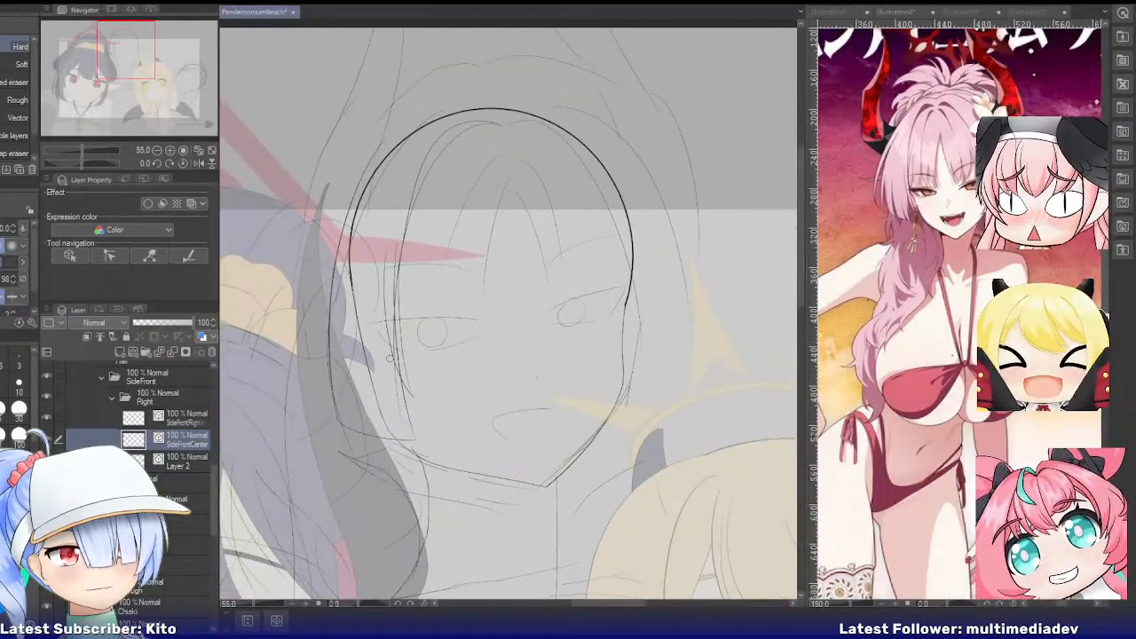
scroll(476, 313, up, 1)
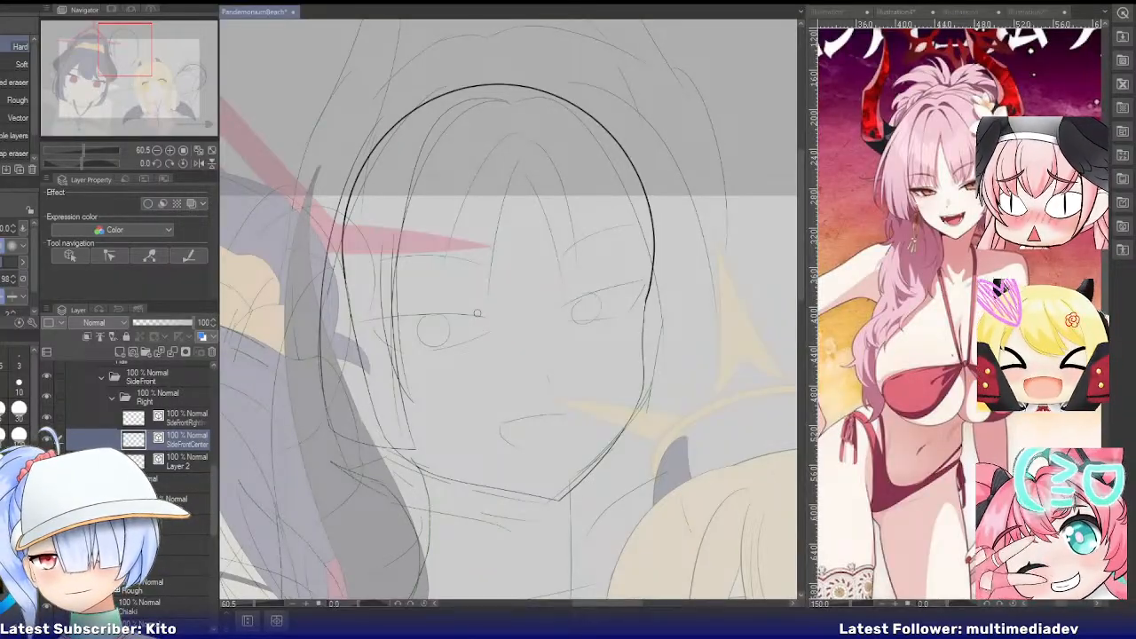
scroll(458, 228, up, 1)
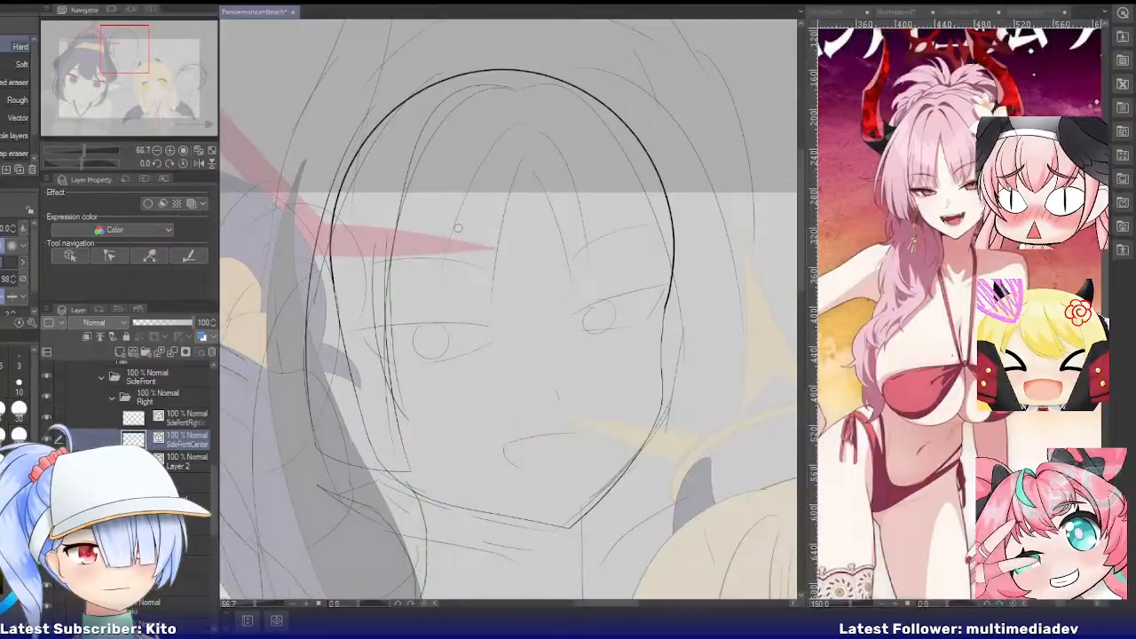
Ink a thin hair line just inside the centre strand's outer edge, from eye height down to the lower edge, redoing uneven strokes
key(p)
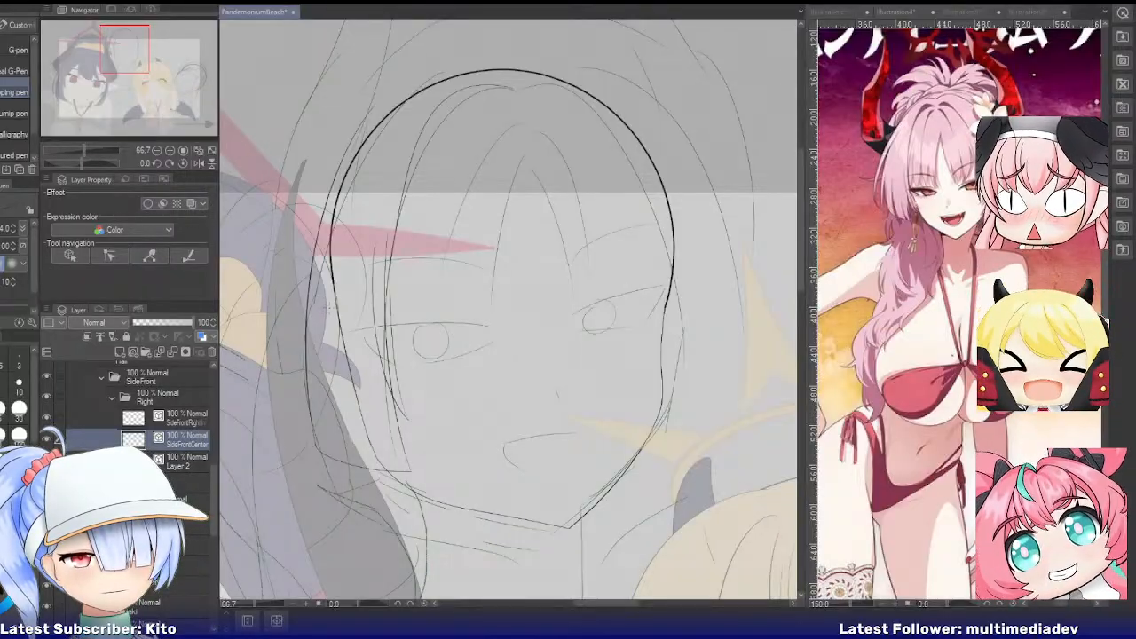
drag(330, 347, 329, 448)
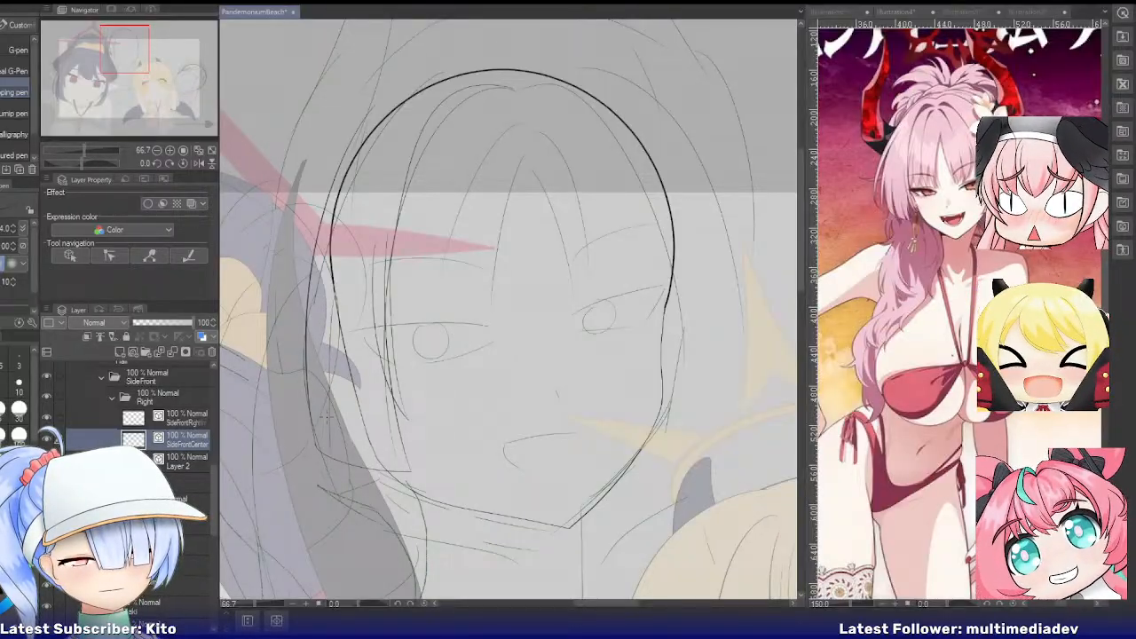
drag(321, 314, 333, 456)
key(ctrl+z)
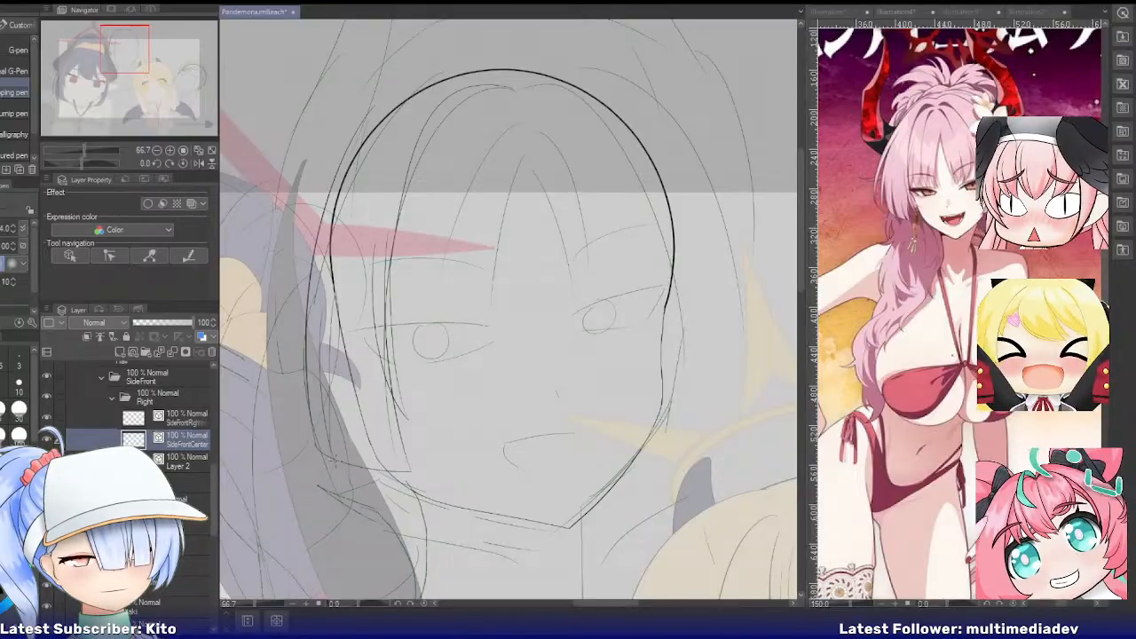
key(e)
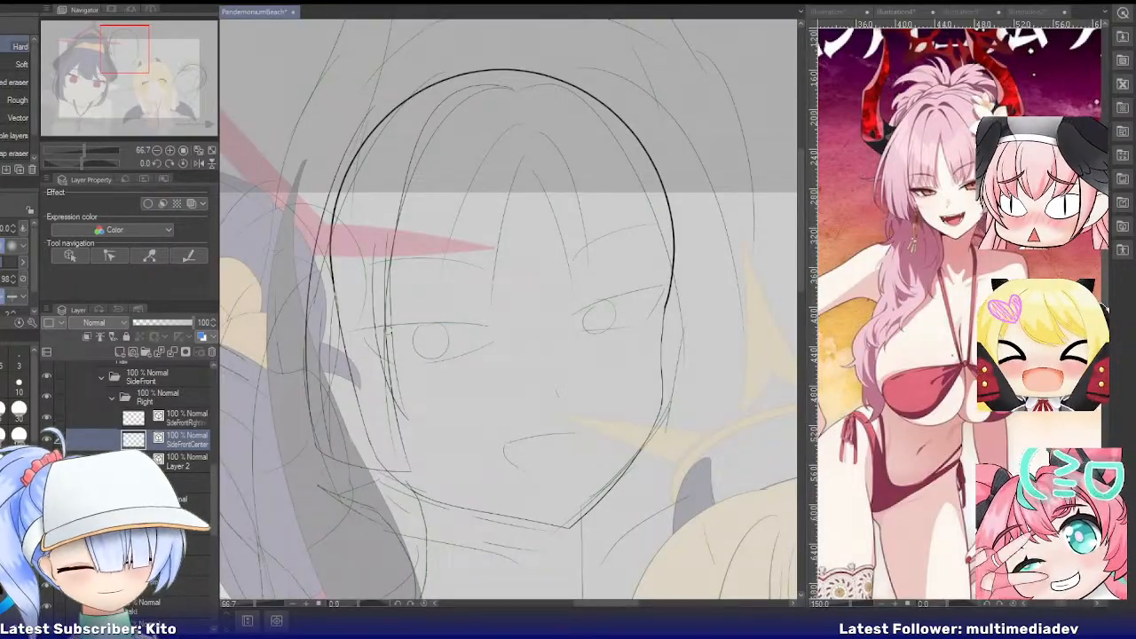
Ink a dividing line through the middle of the centre strand from eye height towards the jaw and erase part of the lower edge beside it
key(p)
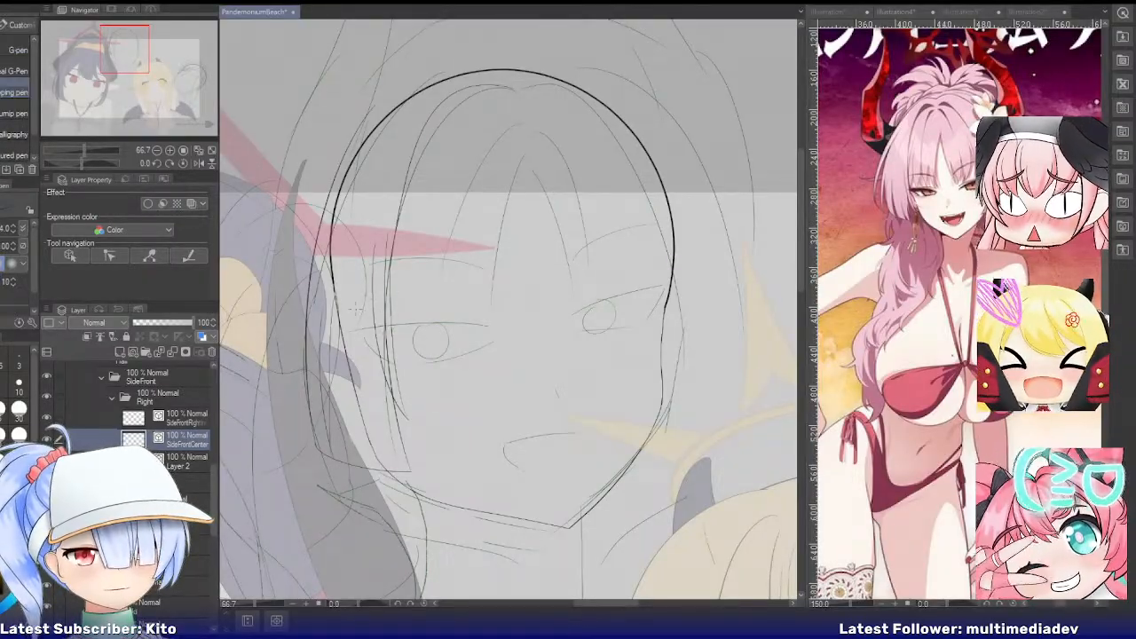
drag(359, 298, 362, 521)
key(ctrl+z)
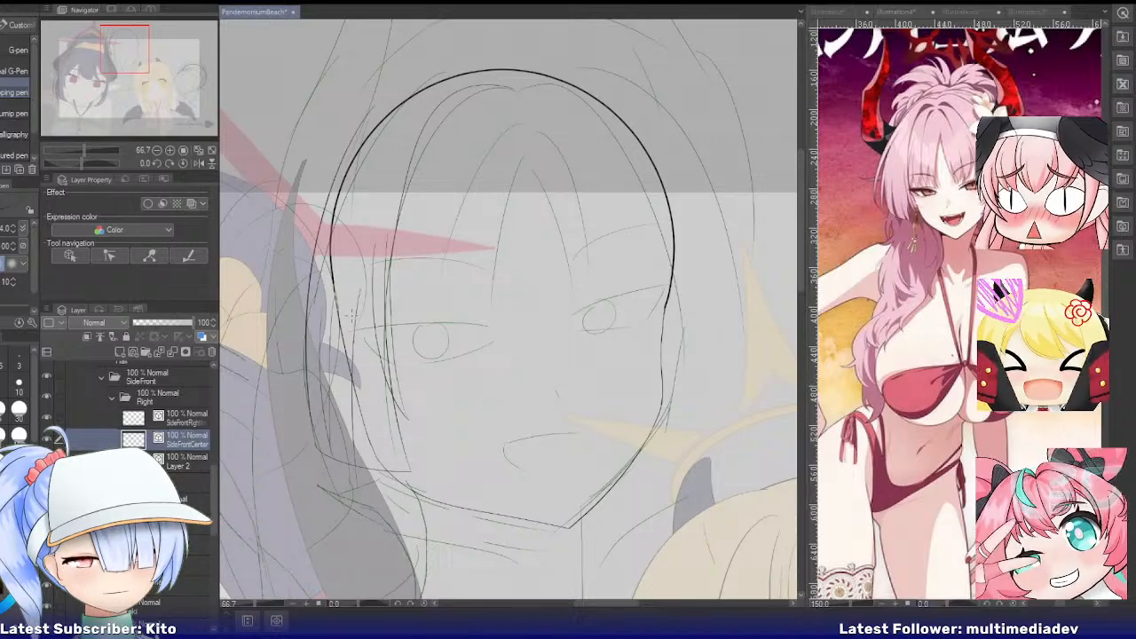
key(e)
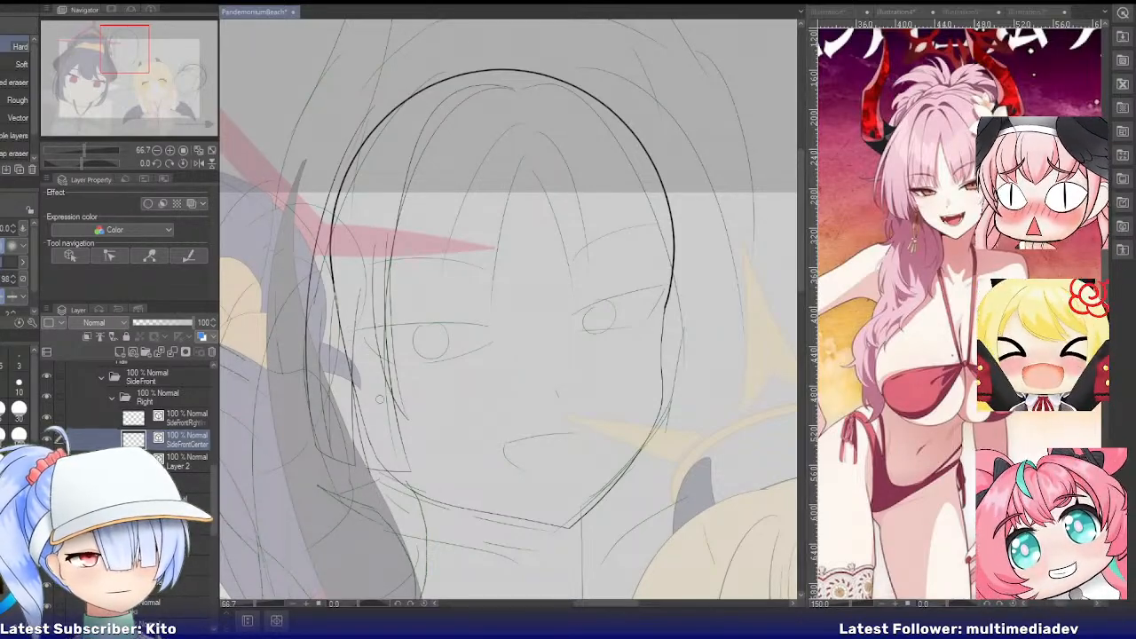
Check the SideFrontCenter strokes in layer colour, restore their normal colour, and add inner strand lines between the dividing line and the inner edge
key(ctrl+b)
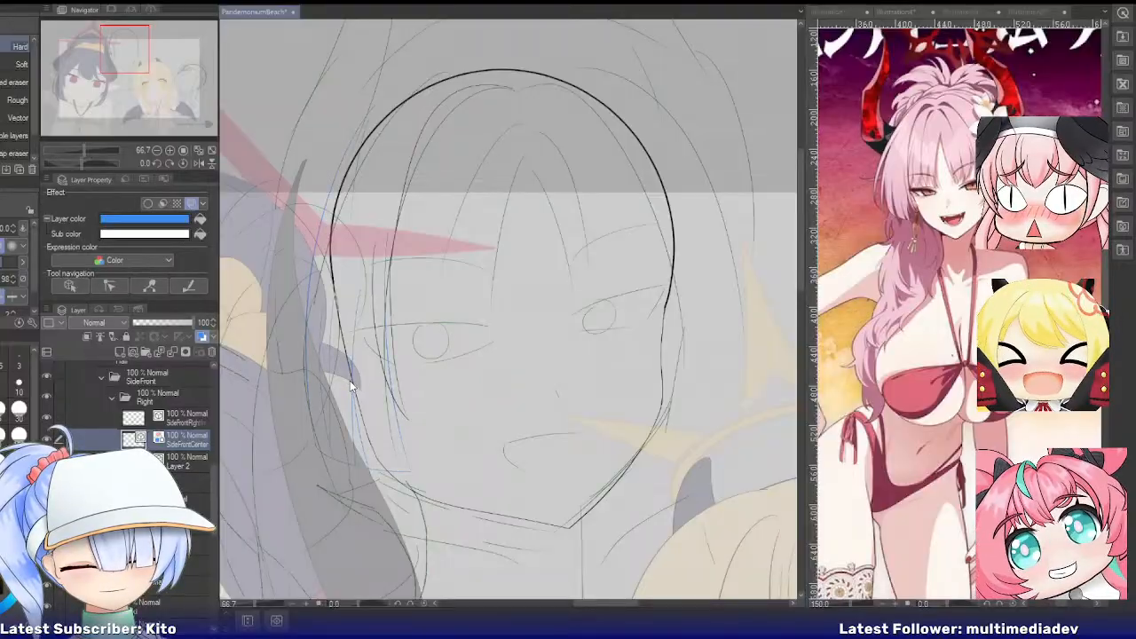
key(ctrl+b)
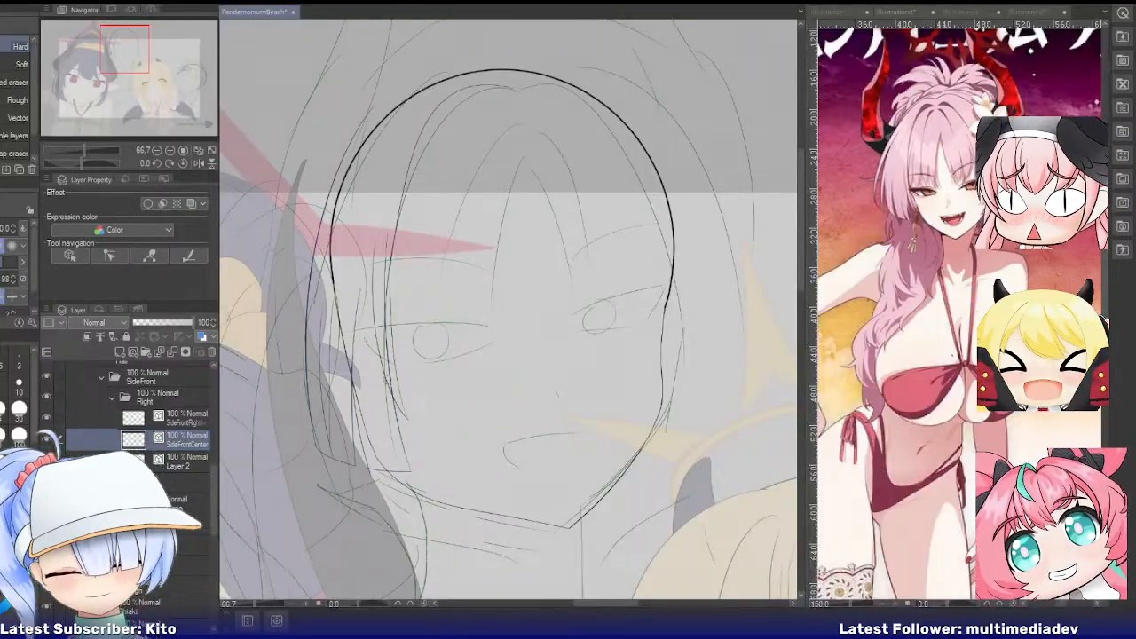
key(p)
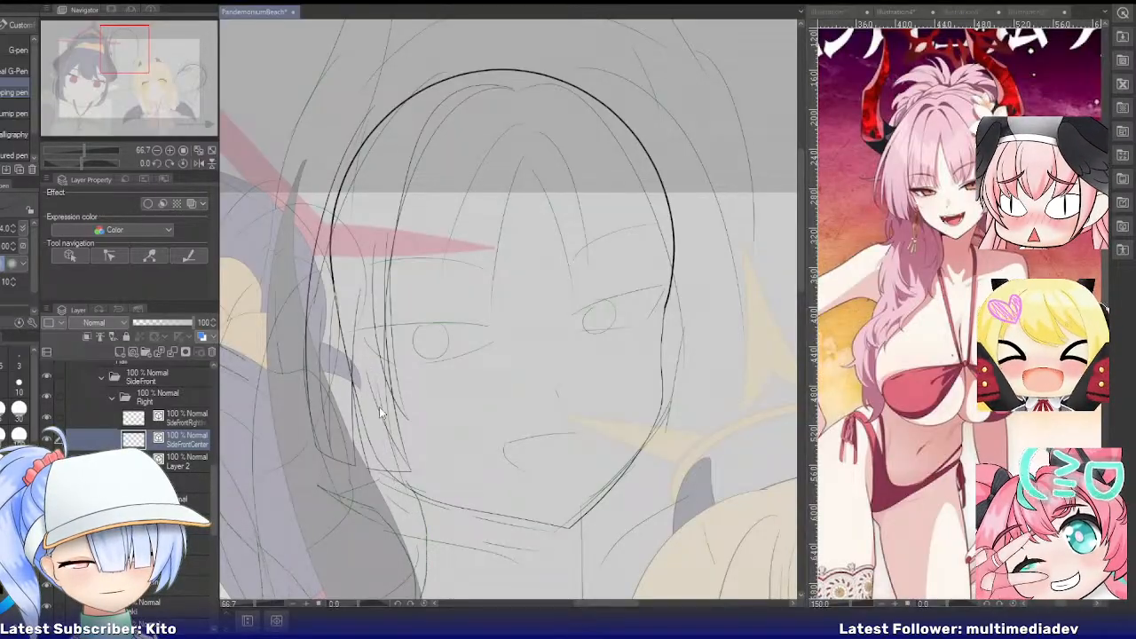
key(e)
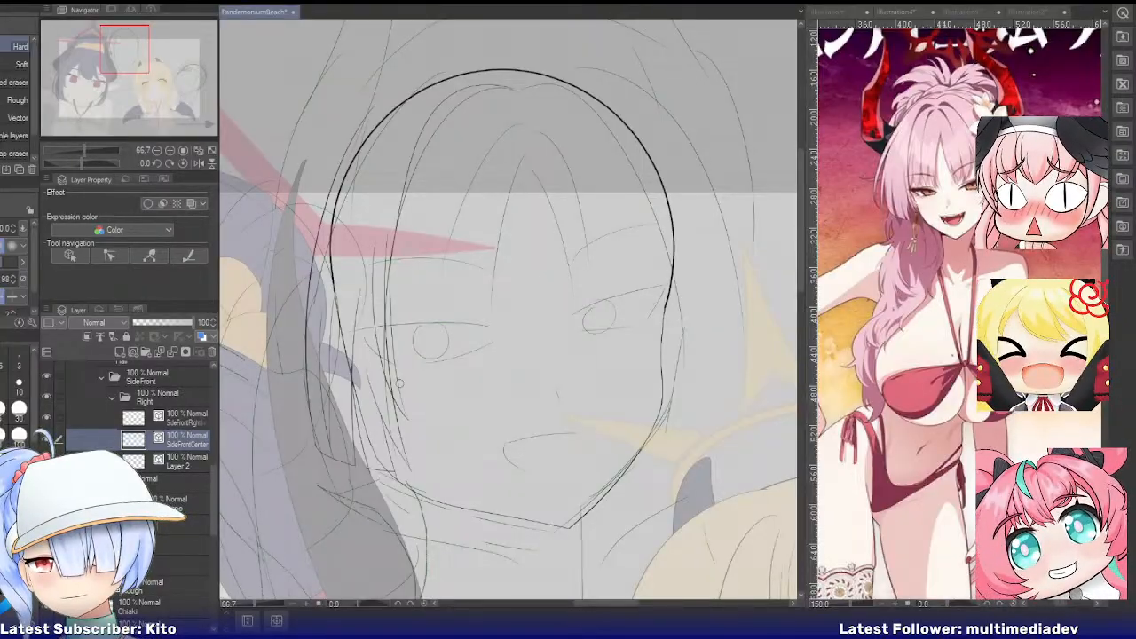
scroll(384, 444, down, 3)
scroll(377, 253, up, 4)
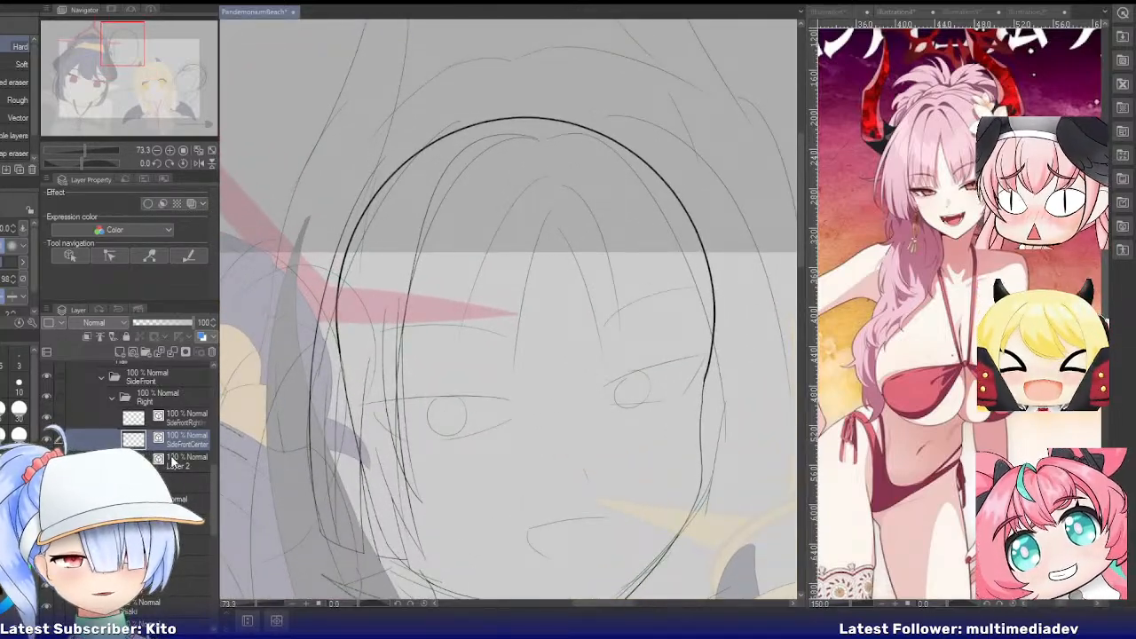
Rename Layer 2 as SideFrontOuter and ink the outermost strand's edge on it from the crown past the temple to the jaw, redoing uneven strokes
click(175, 466)
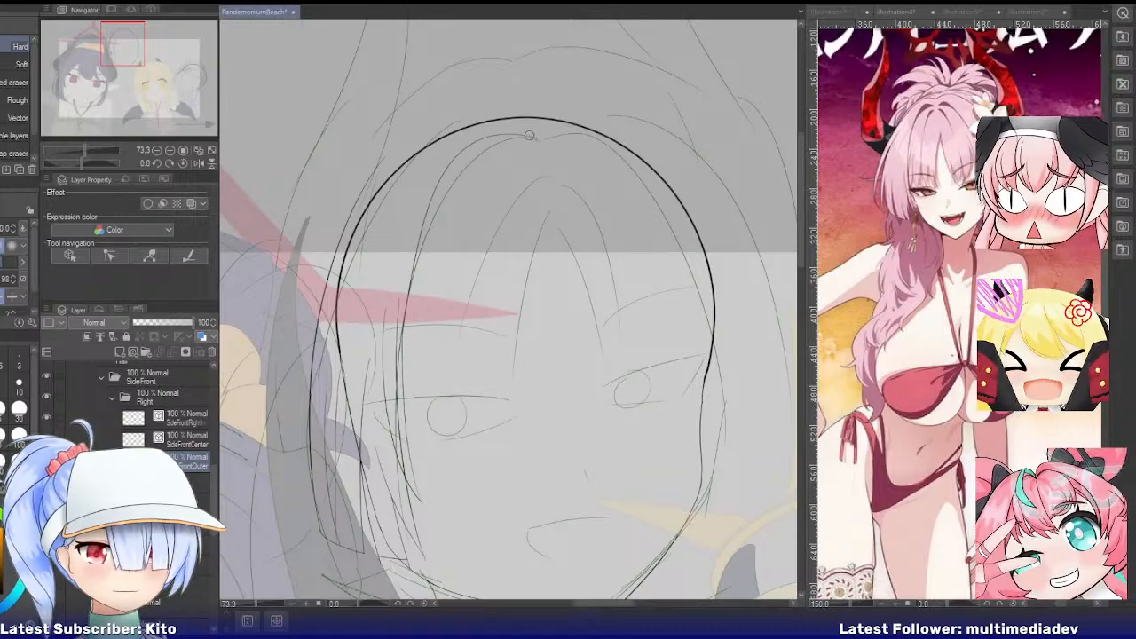
key(p)
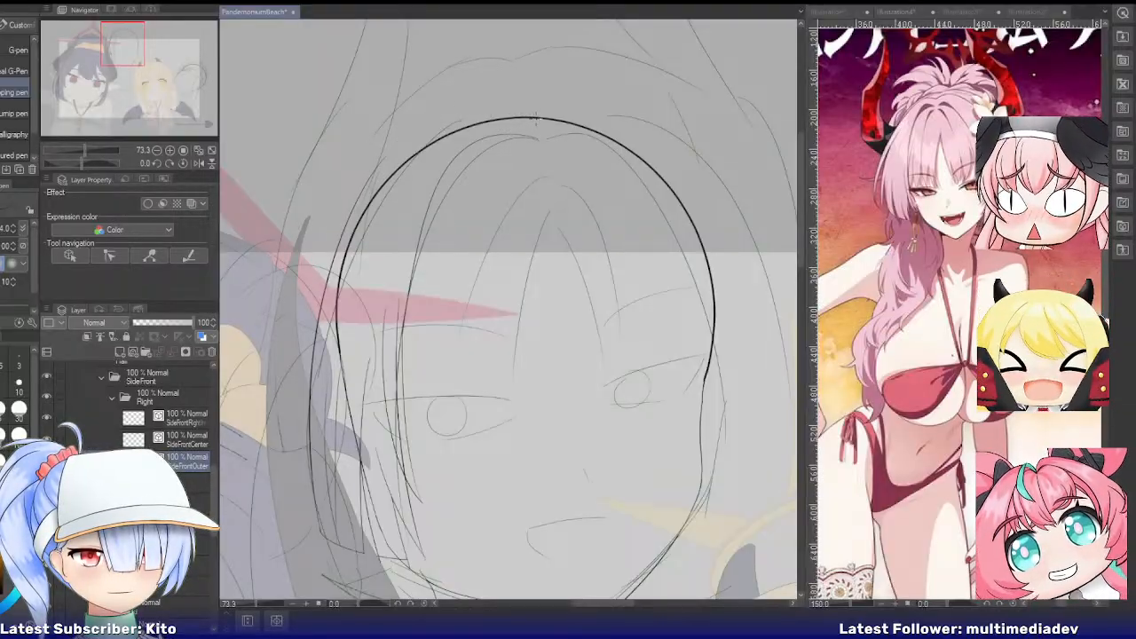
drag(535, 119, 287, 373)
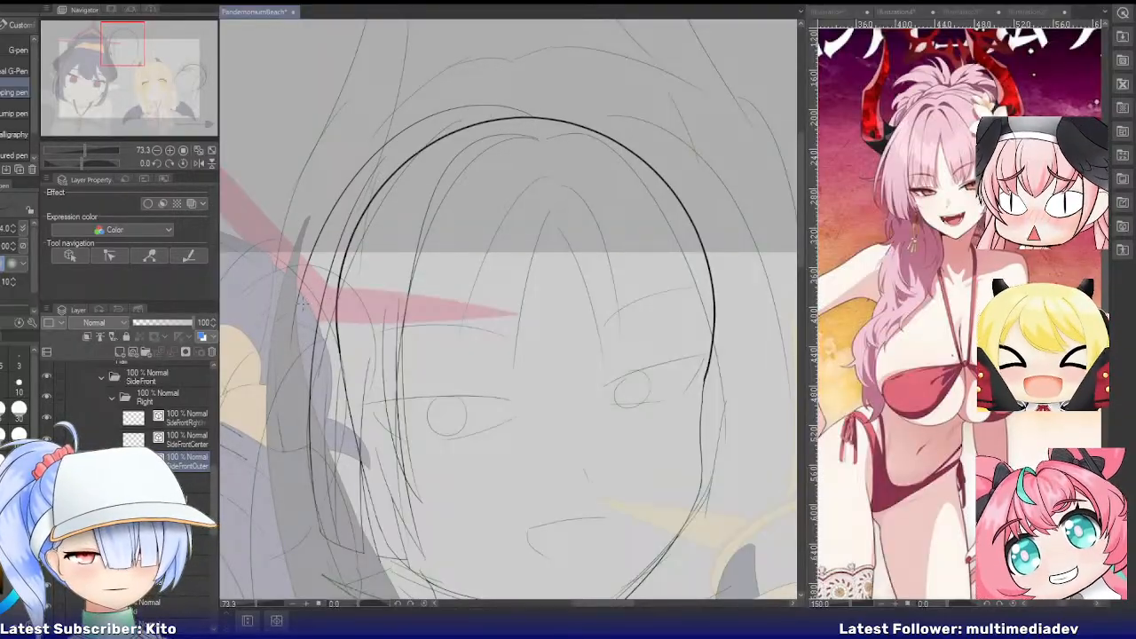
drag(299, 288, 321, 495)
key(ctrl+z)
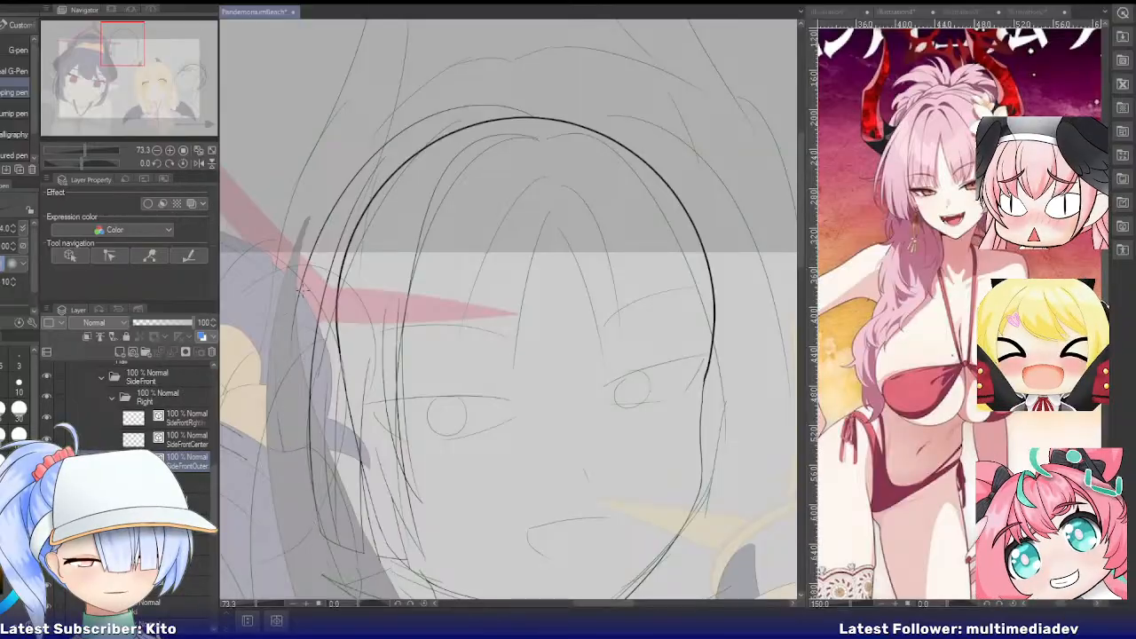
drag(302, 284, 322, 506)
key(ctrl+z)
mouse_move(301, 286)
mouse_down()
mouse_move(289, 404)
mouse_move(332, 532)
mouse_up()
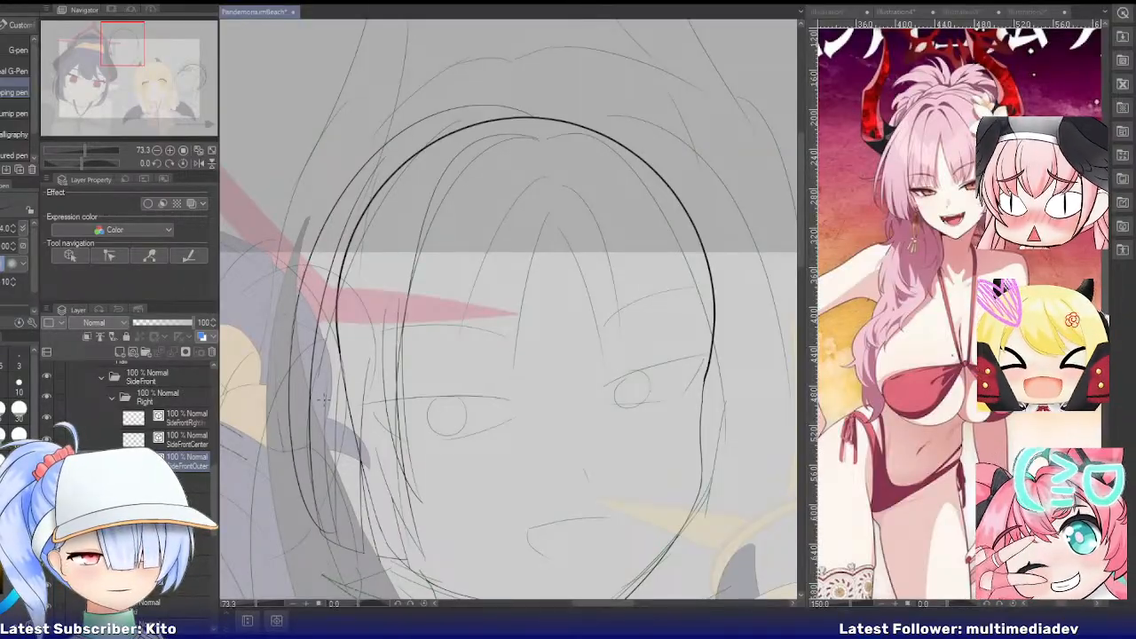
Ink a second line just inside the outer strand's edge from the crown past the temple towards the cheek, redoing uneven strokes
drag(387, 170, 320, 419)
key(ctrl+z)
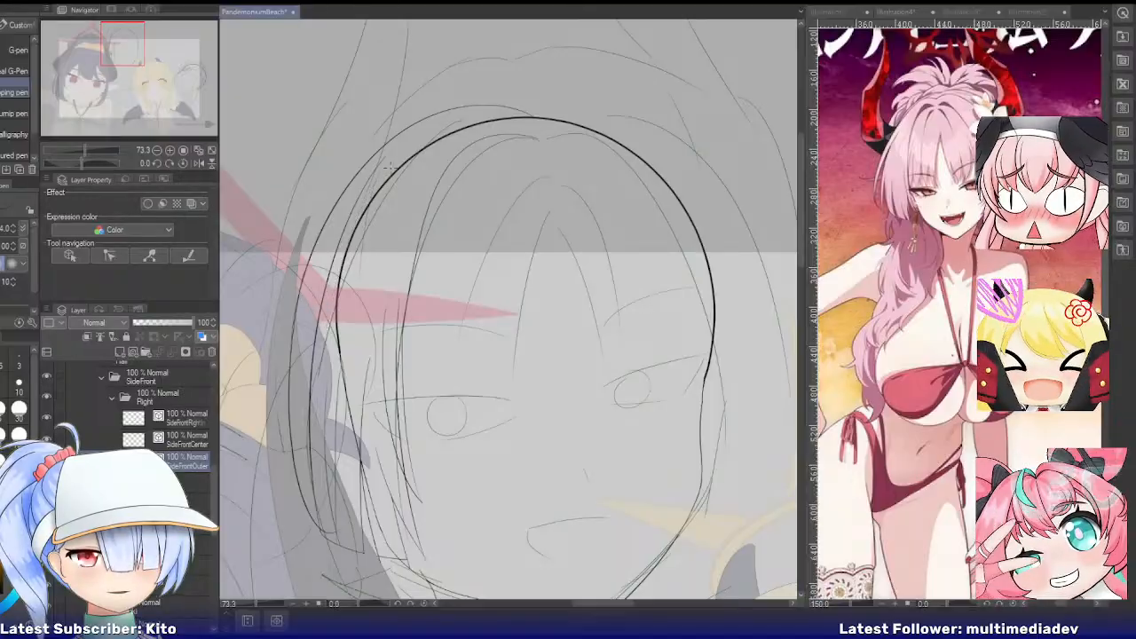
drag(383, 174, 310, 443)
key(ctrl+z)
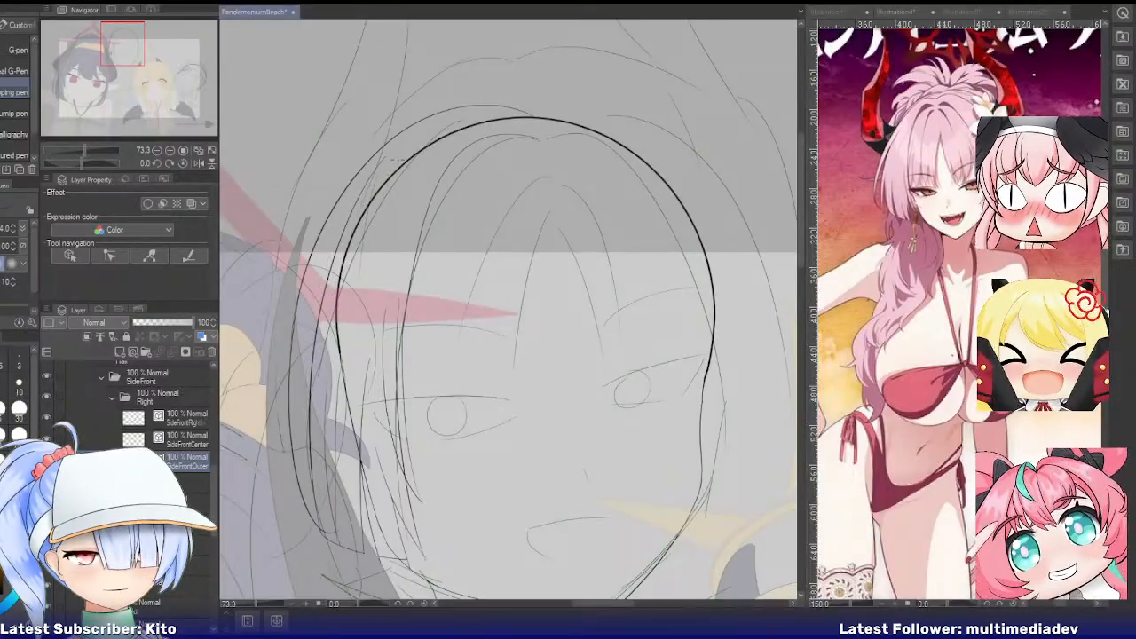
drag(382, 176, 289, 513)
key(ctrl+z)
drag(368, 187, 321, 533)
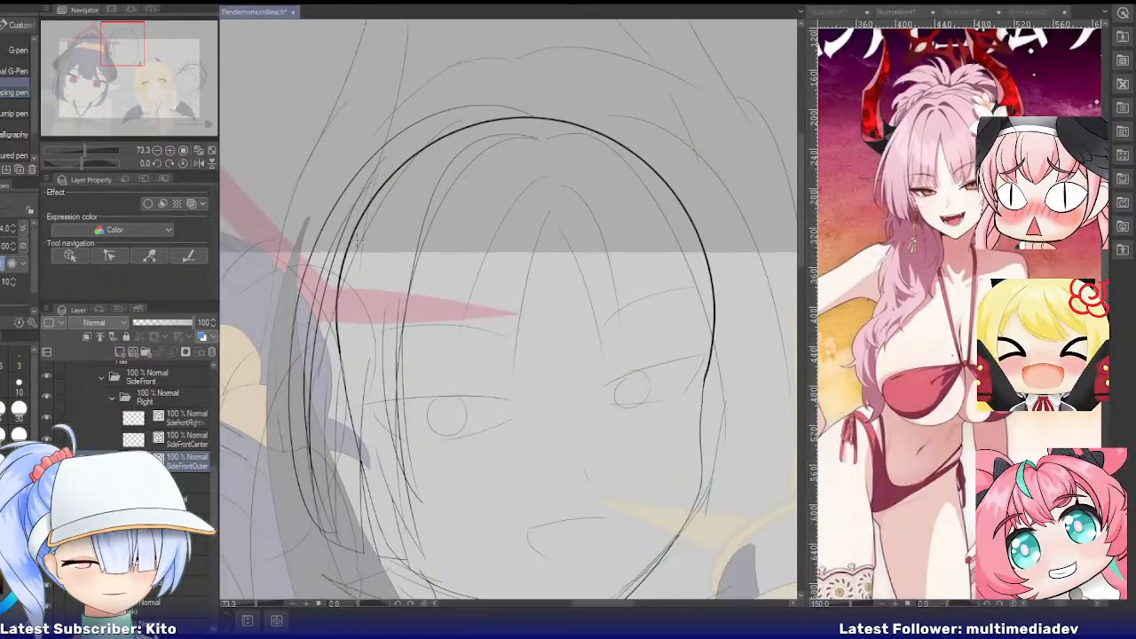
key(ctrl+z)
drag(383, 174, 300, 487)
key(ctrl+z)
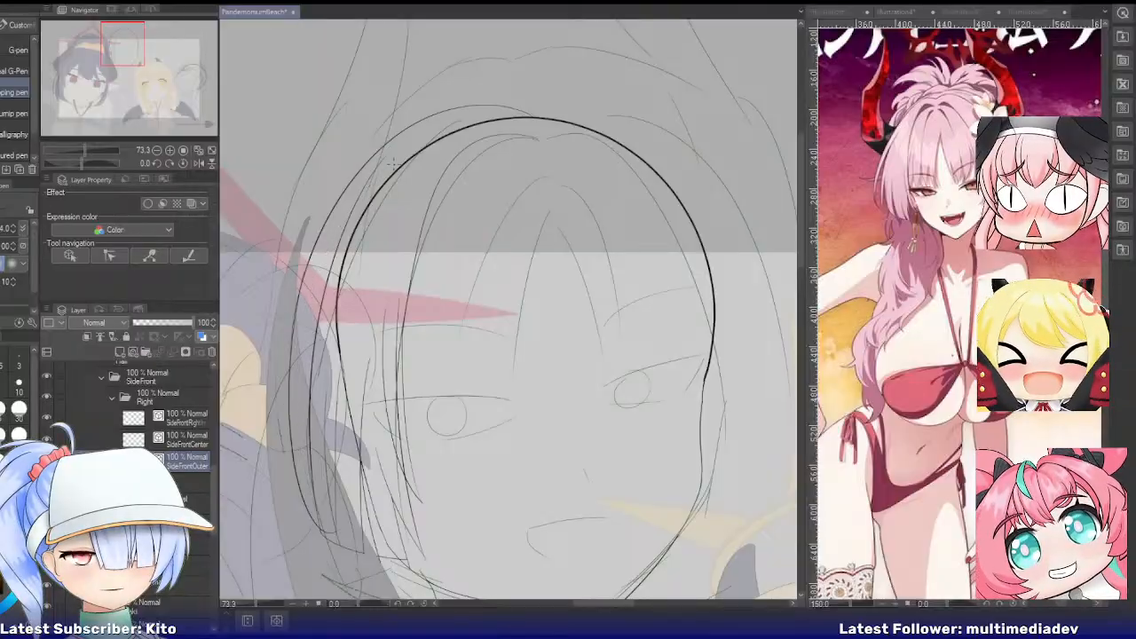
mouse_move(380, 174)
mouse_down()
mouse_move(346, 235)
mouse_move(311, 427)
mouse_move(366, 200)
mouse_move(311, 479)
mouse_move(312, 468)
mouse_move(332, 530)
mouse_up()
key(ctrl+z)
key(ctrl+z)
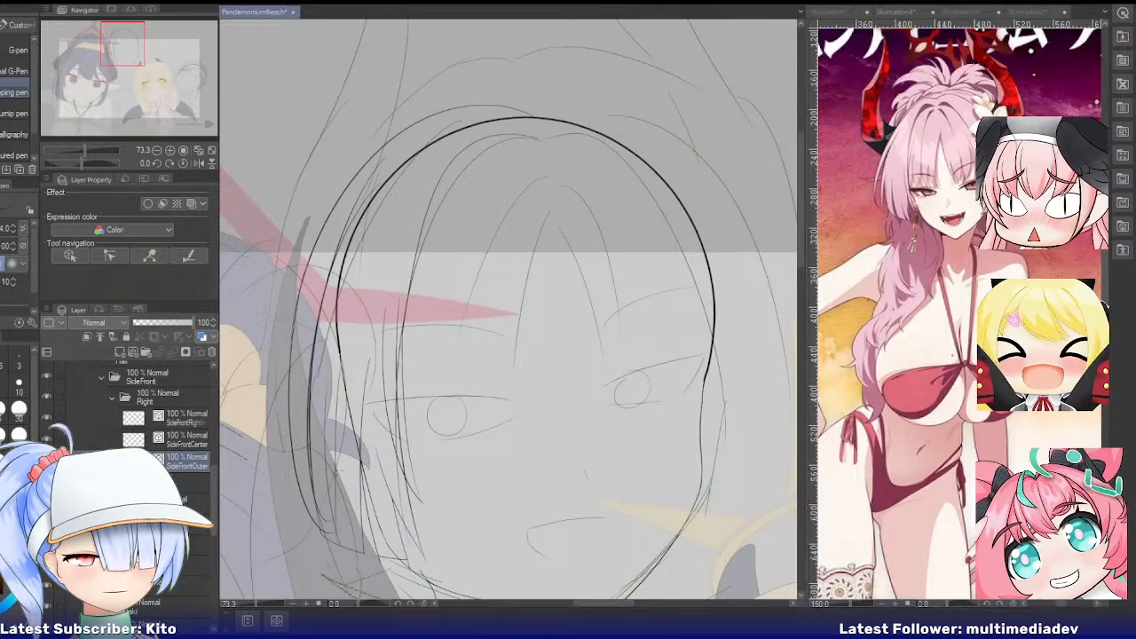
scroll(315, 532, up, 4)
scroll(297, 499, down, 4)
scroll(303, 449, up, 2)
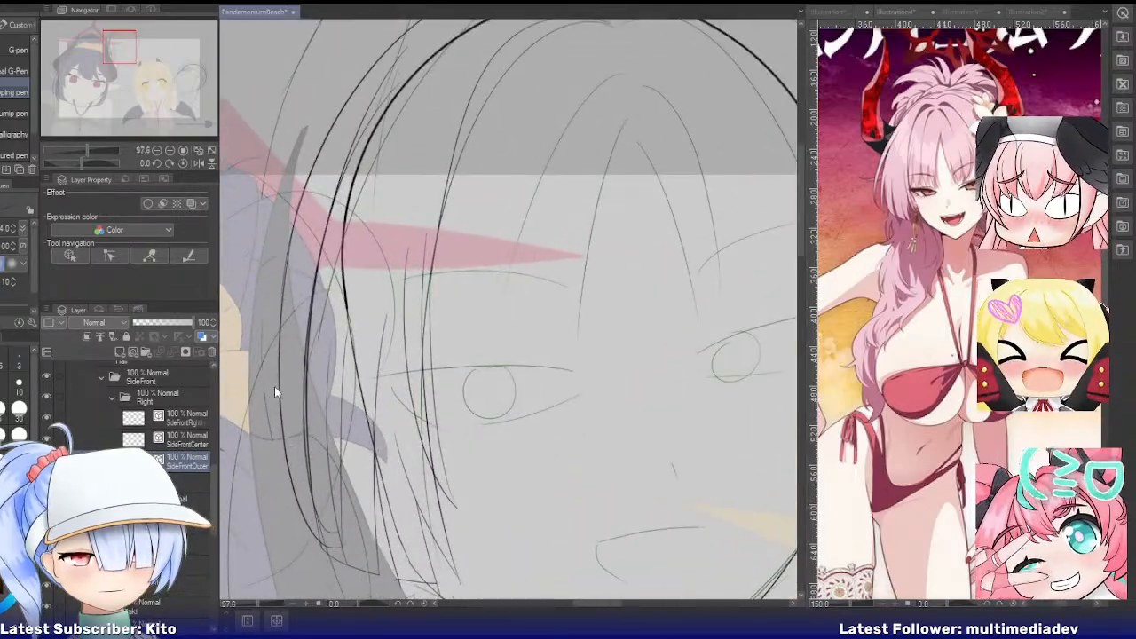
key(ctrl+z)
key(ctrl+z)
mouse_move(414, 65)
mouse_down()
mouse_move(316, 293)
mouse_move(353, 149)
mouse_move(308, 372)
mouse_up()
key(ctrl+z)
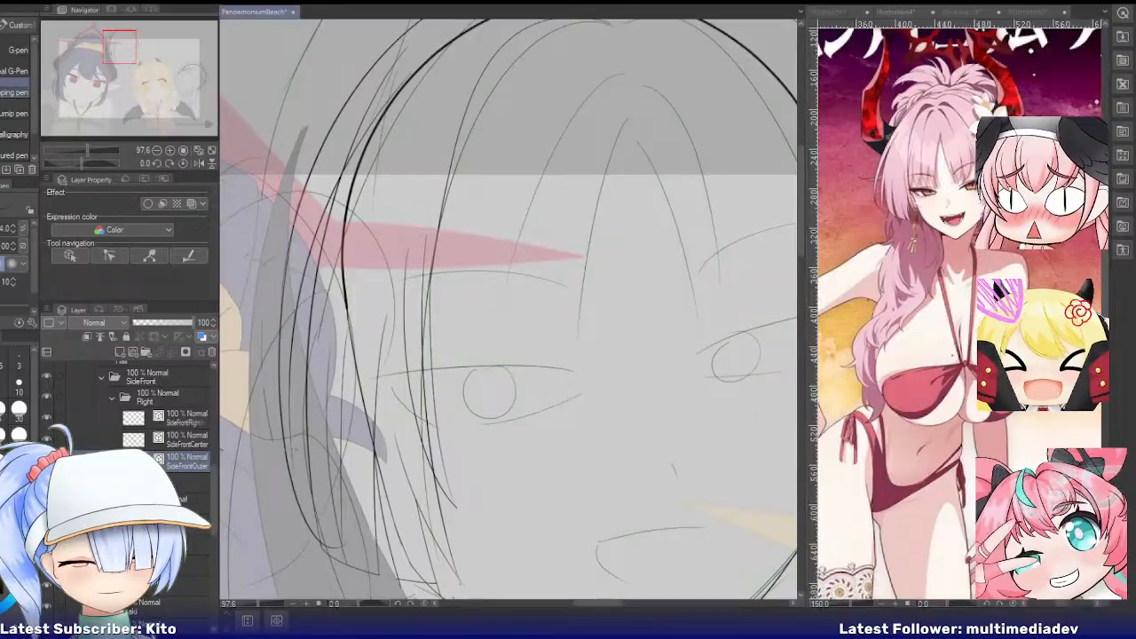
Extend the outer strand's inner line from eye height down to the strand's lower tip with short overlapping strokes
drag(287, 416, 302, 504)
drag(290, 440, 308, 542)
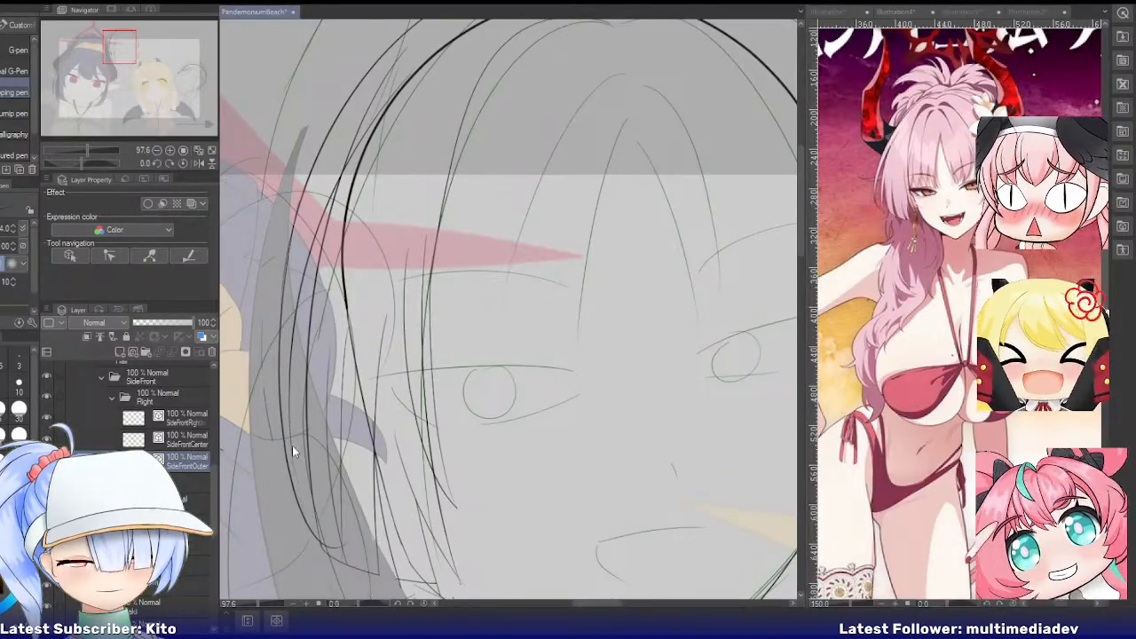
mouse_move(292, 446)
mouse_down()
mouse_move(300, 502)
mouse_move(326, 547)
mouse_up()
key(ctrl+z)
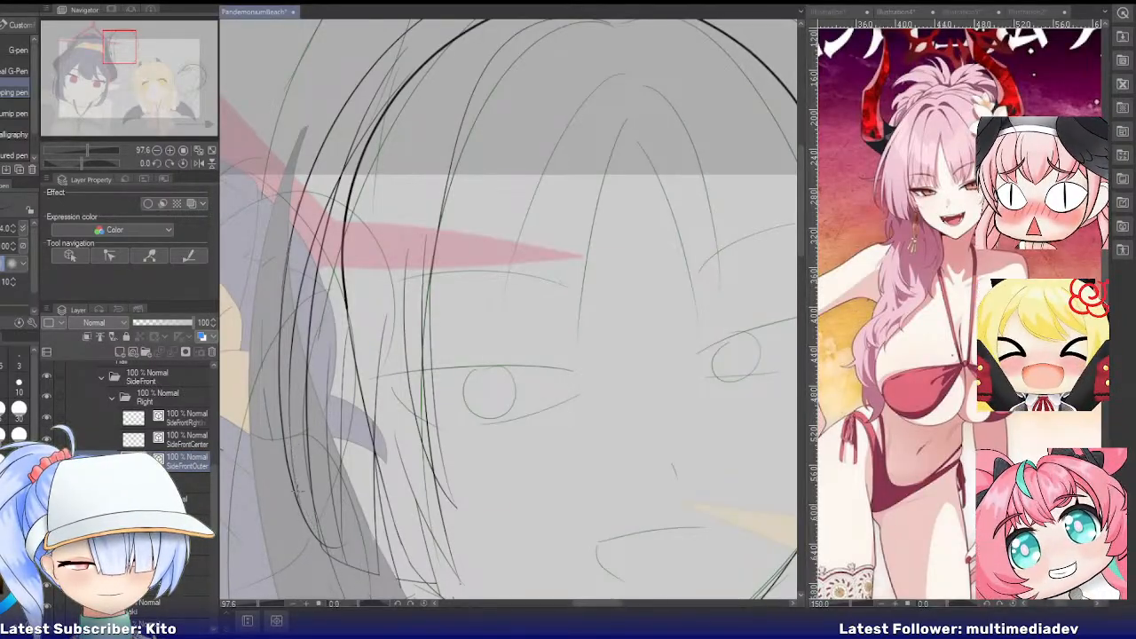
drag(294, 481, 342, 552)
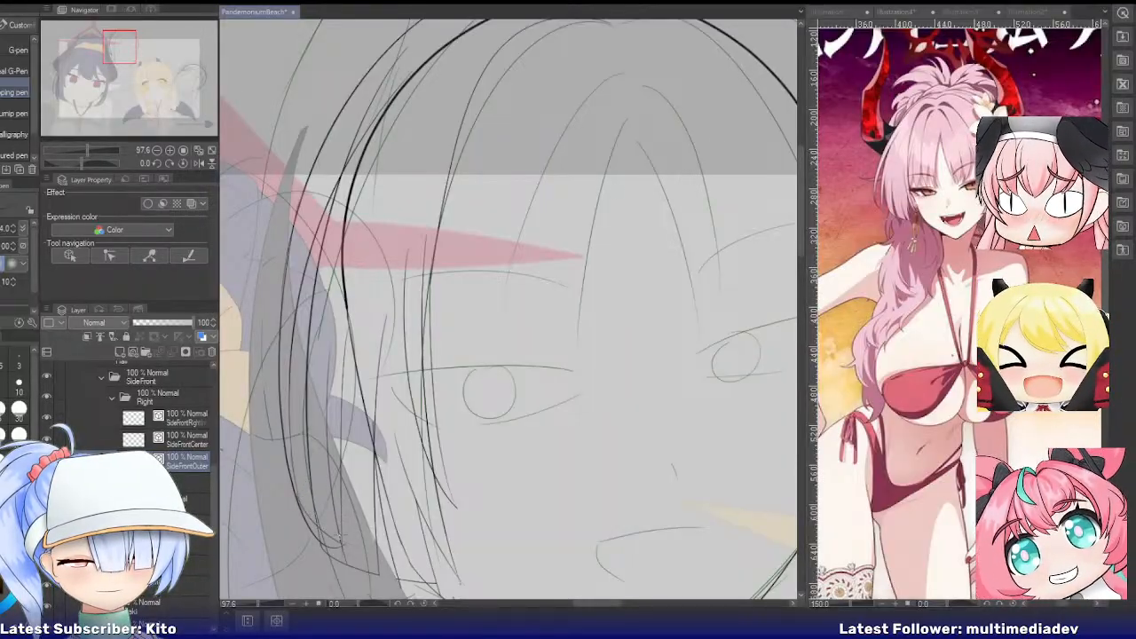
Ink curved strokes that close the outer strand's lower tip and erase the edge line running past it
scroll(308, 524, up, 6)
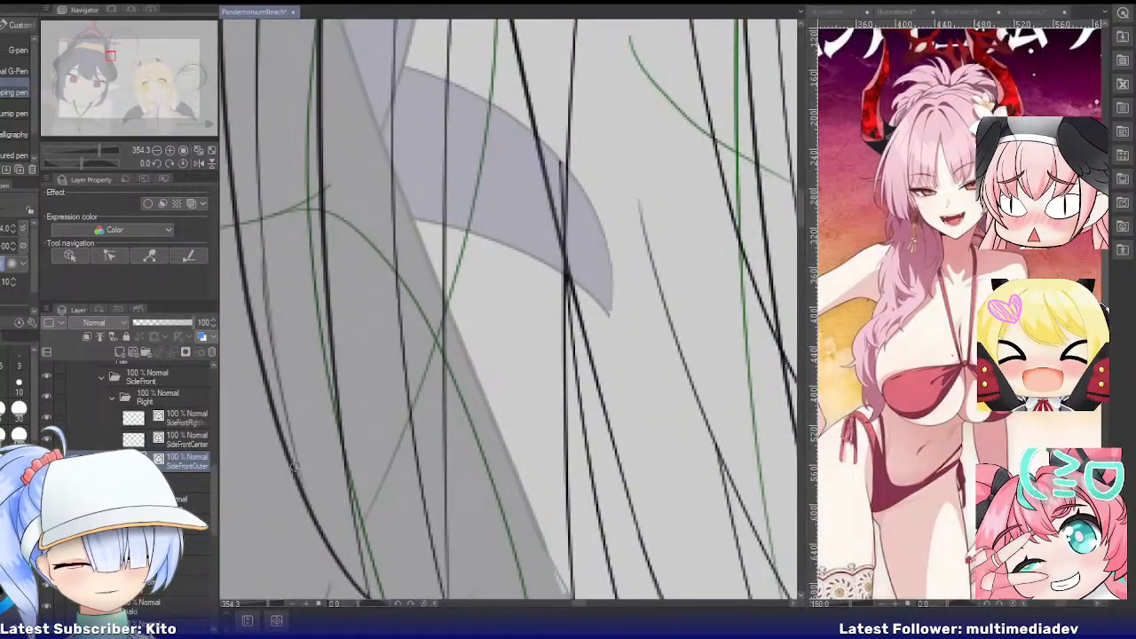
drag(313, 508, 394, 558)
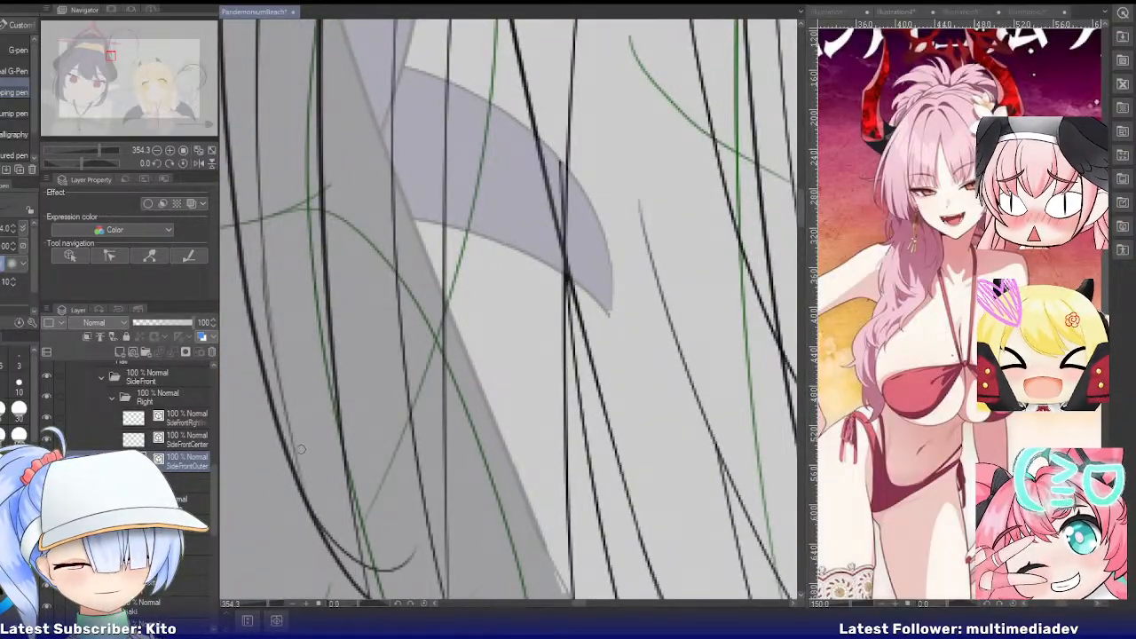
mouse_move(298, 451)
mouse_down()
mouse_move(316, 503)
mouse_move(417, 558)
mouse_up()
key(ctrl+z)
drag(296, 455, 424, 548)
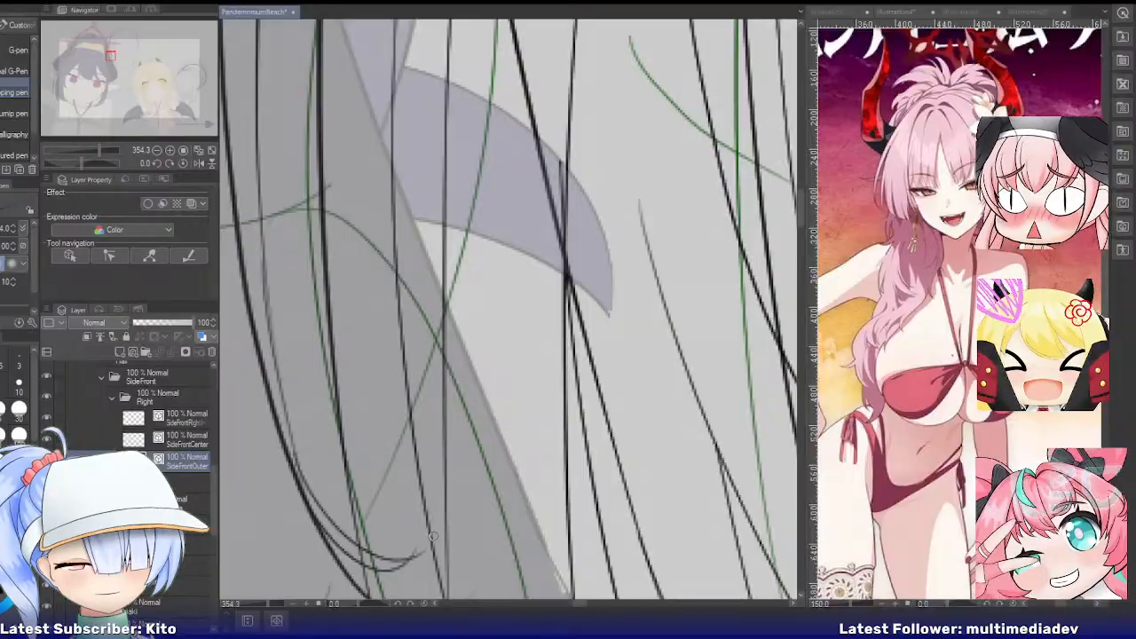
key(e)
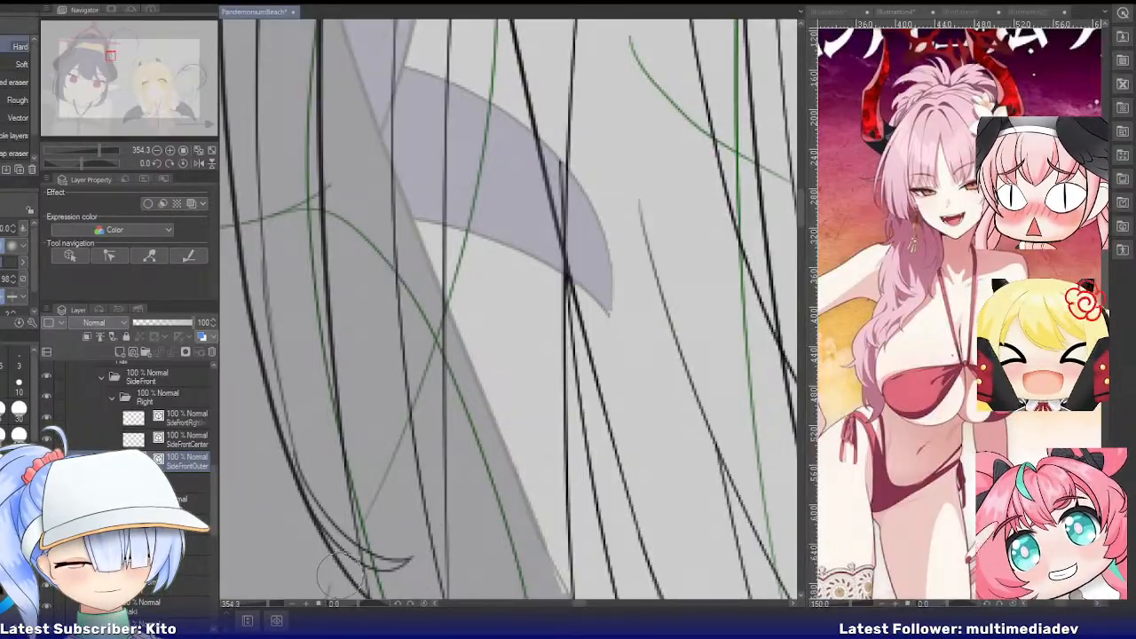
scroll(355, 414, down, 1)
scroll(356, 414, down, 2)
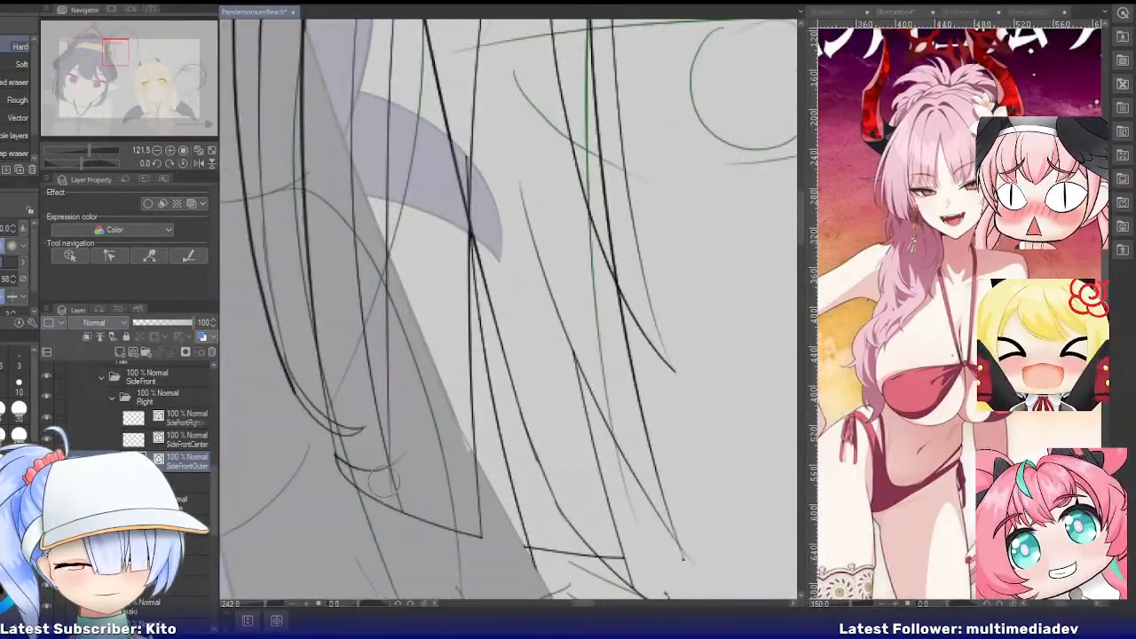
scroll(347, 477, down, 4)
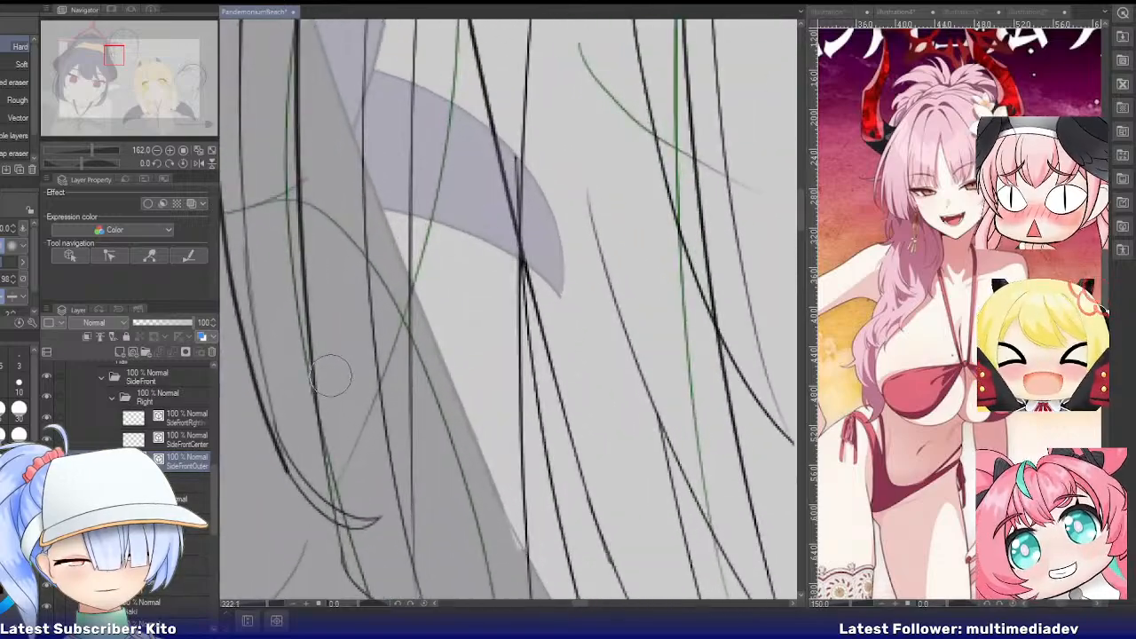
Erase the stray doubled line running along the outer strand's edge near the temple
scroll(329, 384, up, 2)
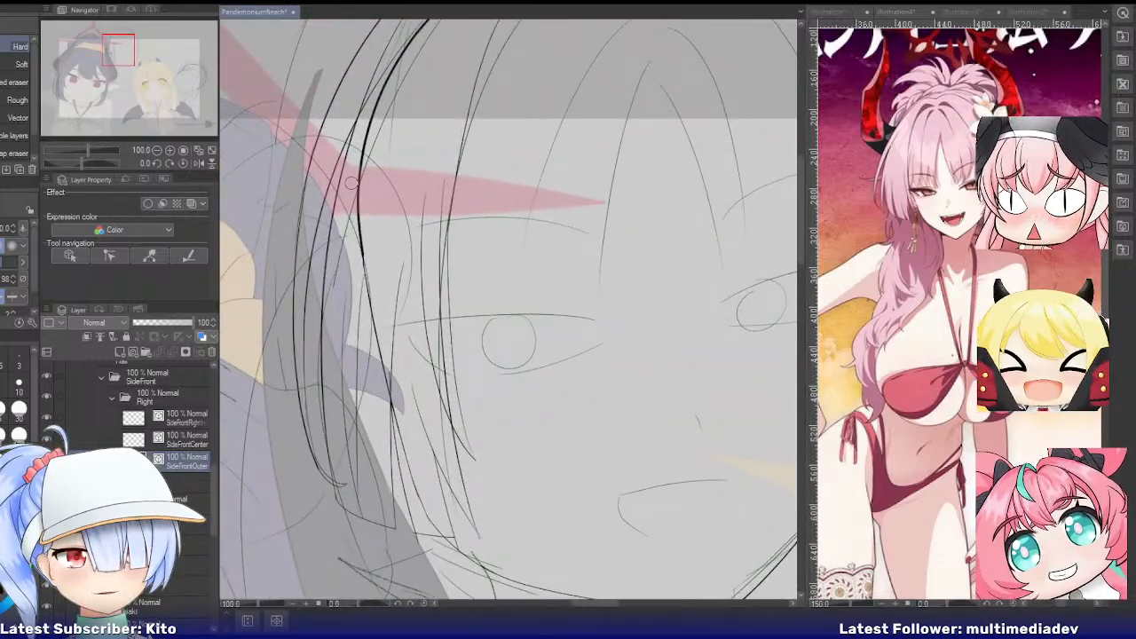
scroll(352, 180, up, 2)
scroll(295, 208, up, 1)
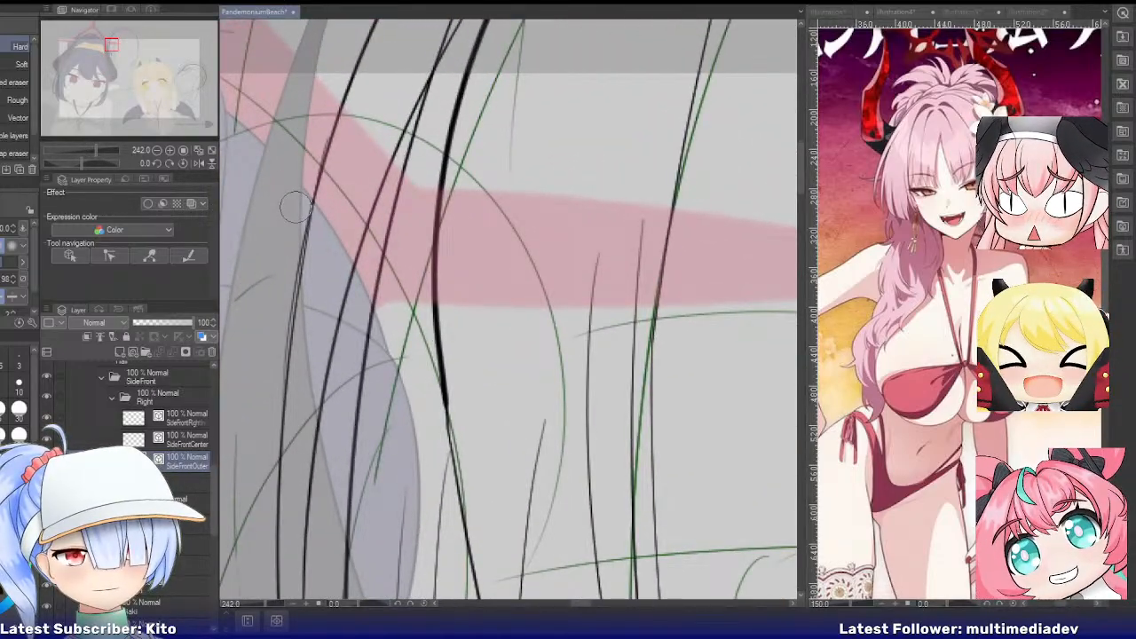
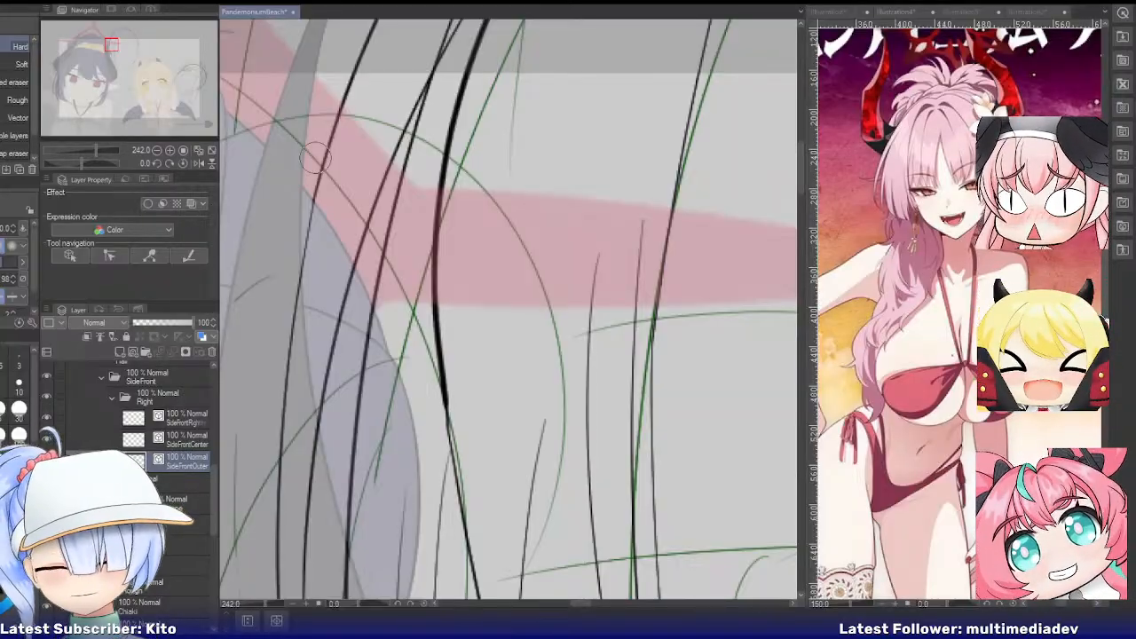
scroll(475, 328, down, 4)
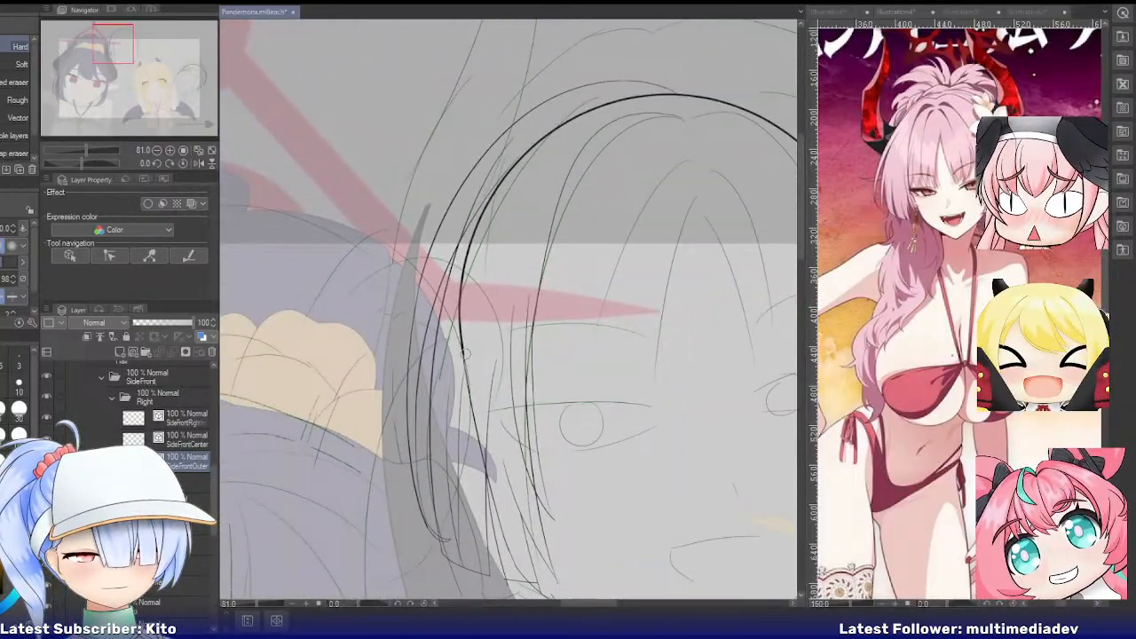
scroll(482, 535, up, 2)
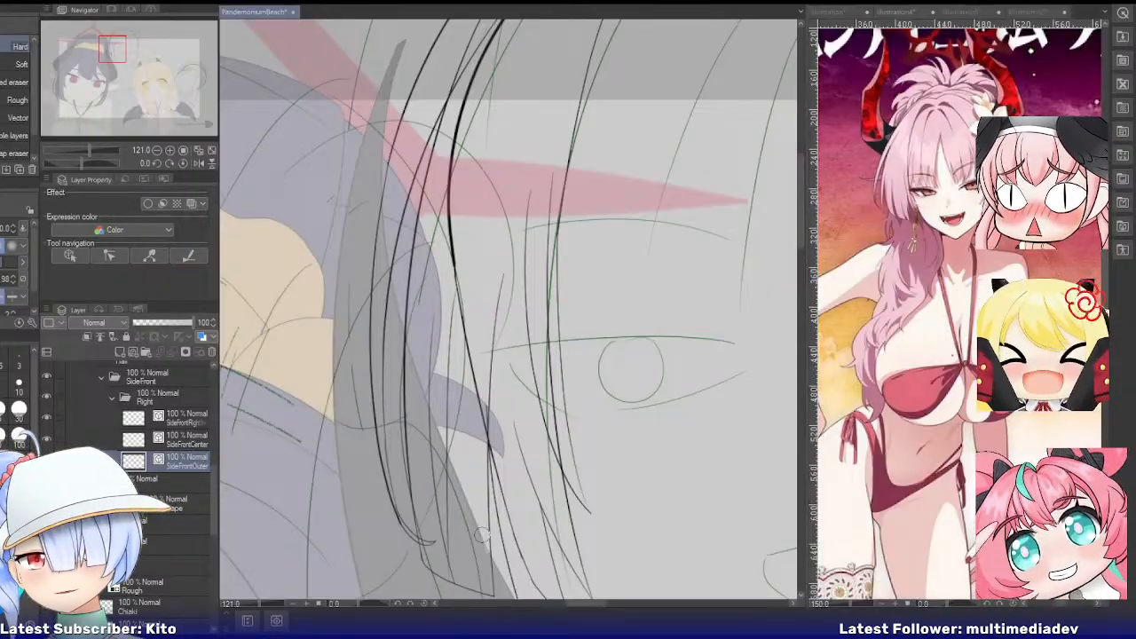
Flip the canvas view horizontally and add a folder named Left below the Right folder inside SideFront
scroll(479, 533, down, 2)
scroll(482, 535, down, 1)
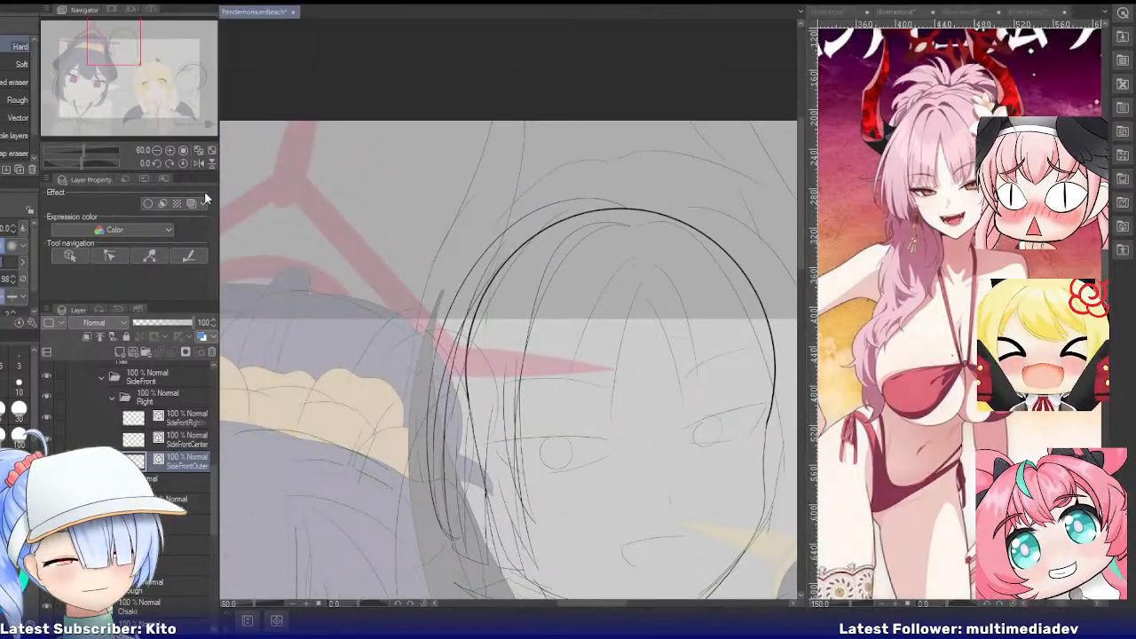
drag(130, 53, 135, 48)
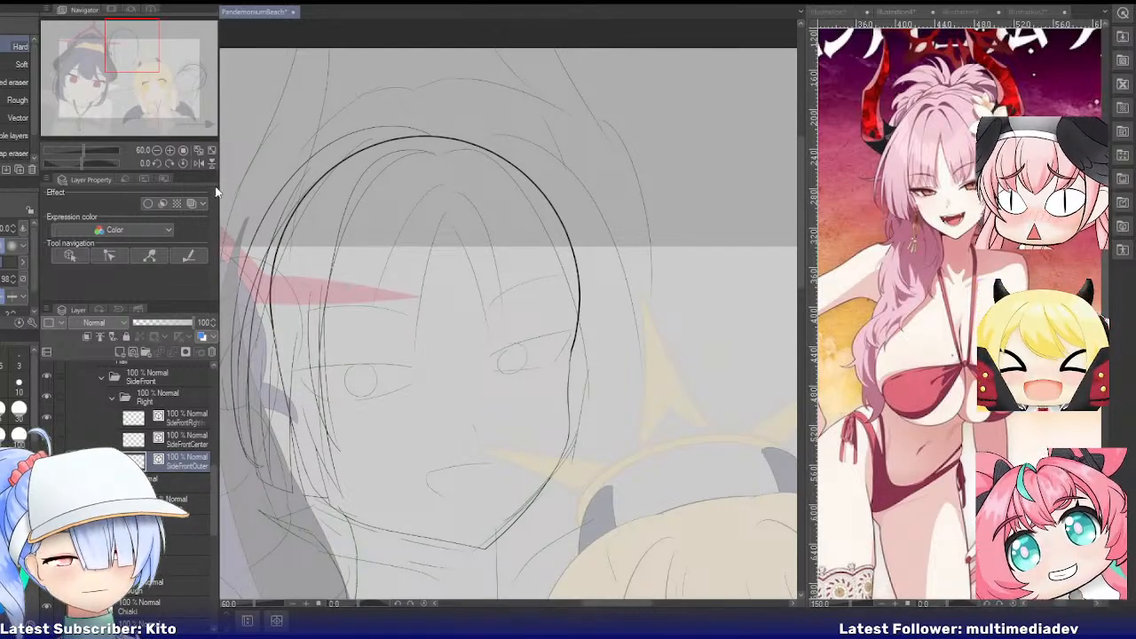
click(198, 163)
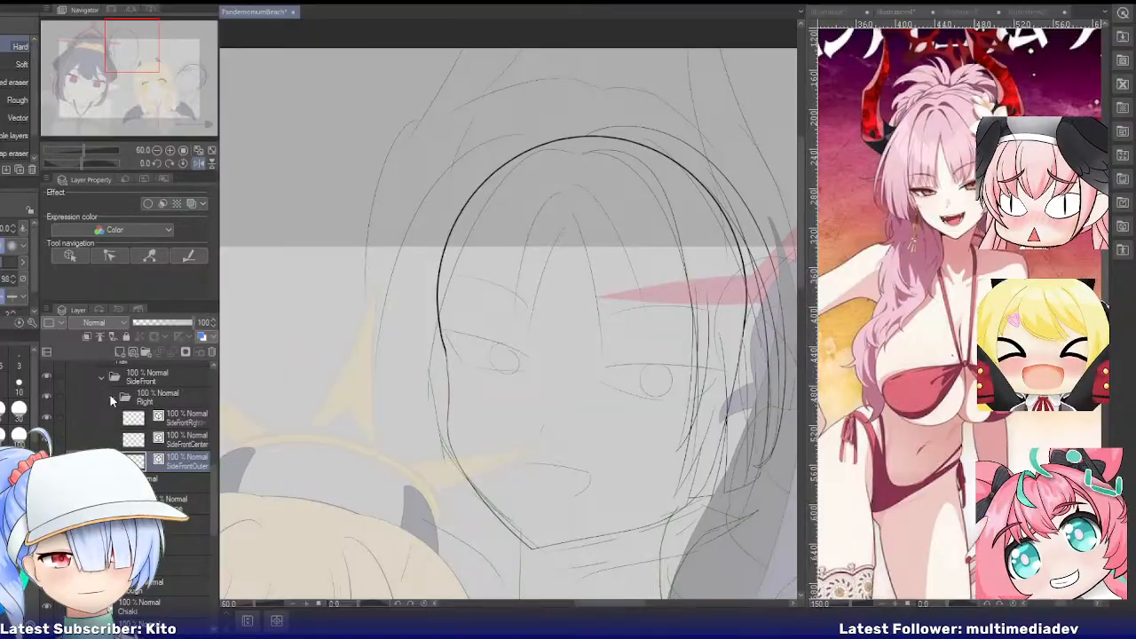
click(145, 352)
drag(153, 420, 156, 392)
click(151, 419)
double_click(151, 419)
text(Left)
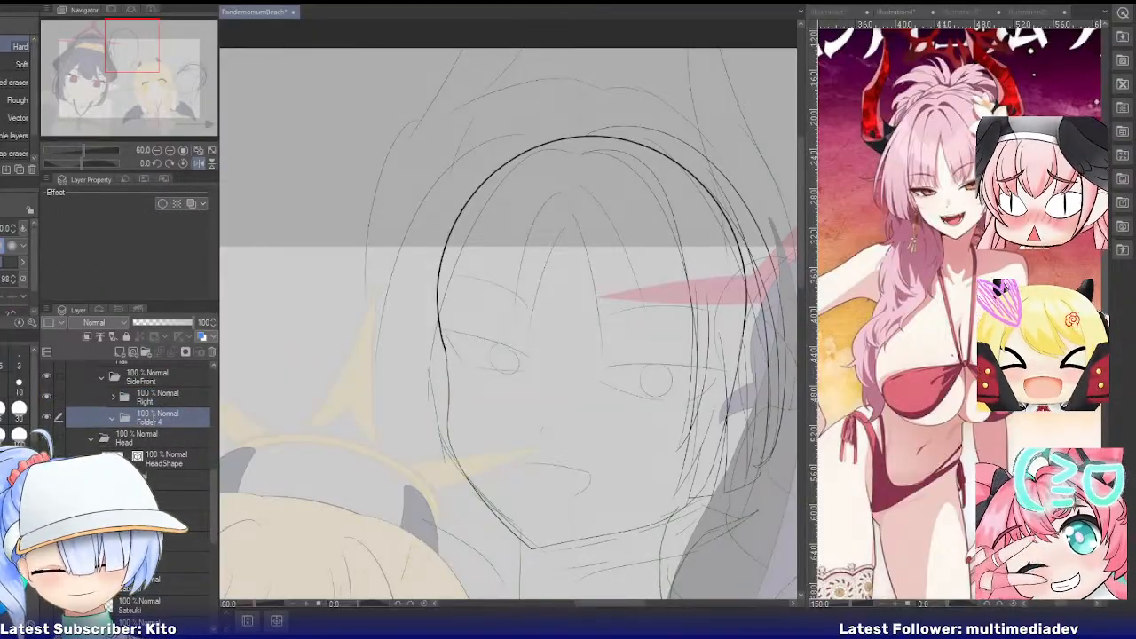
key(Return)
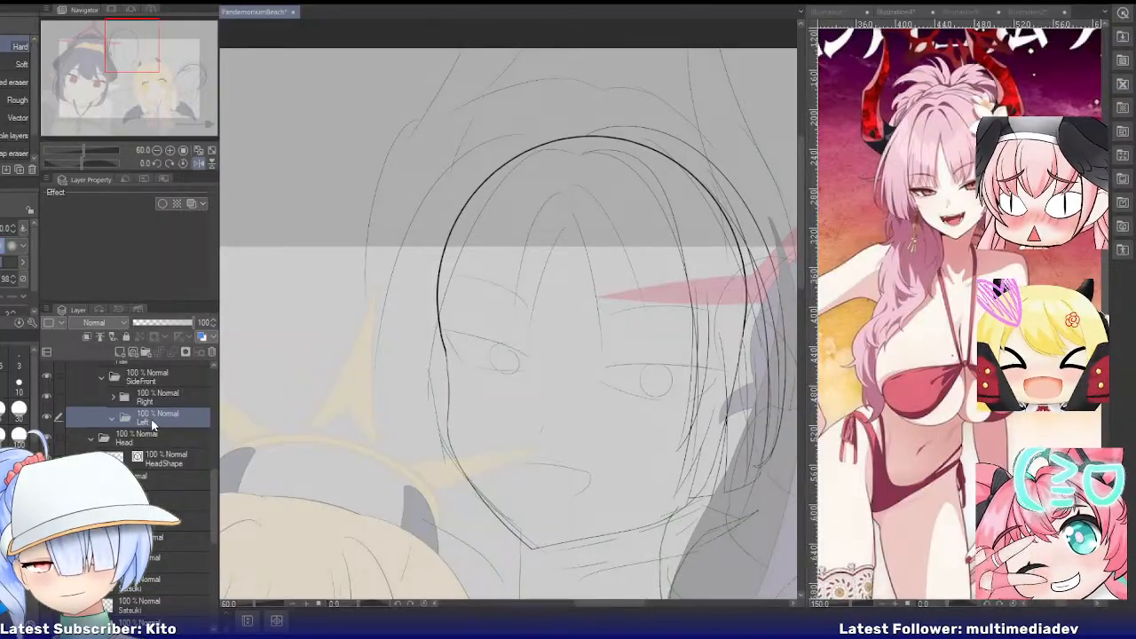
Add three vector layers inside the Left folder and rename Layer 4 as LeftSideFrontInner
click(138, 353)
click(137, 352)
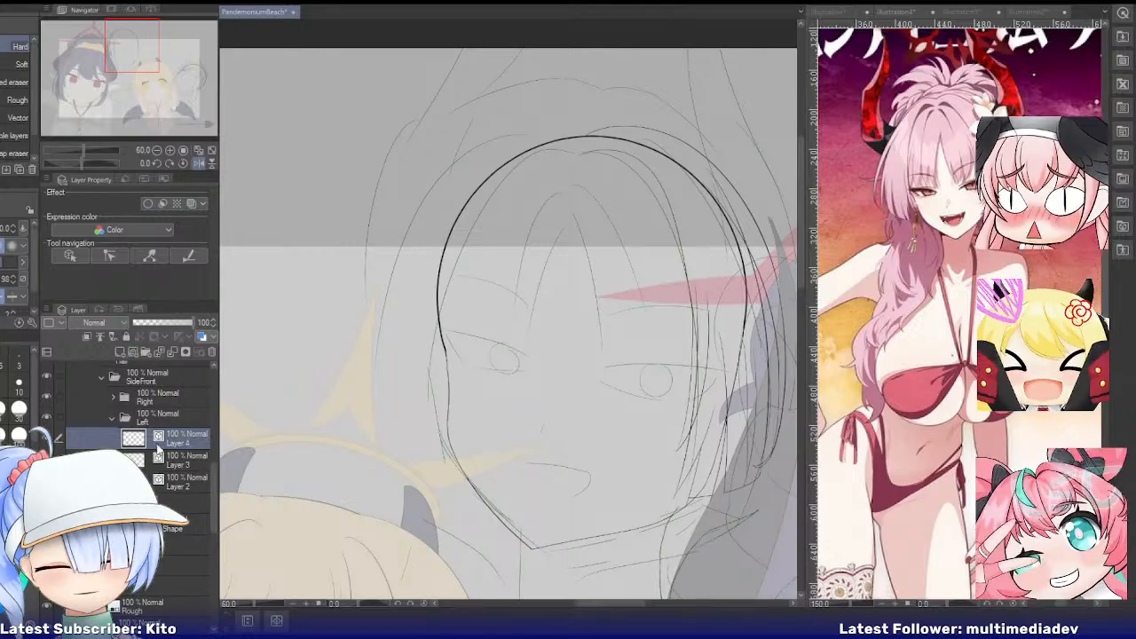
click(137, 352)
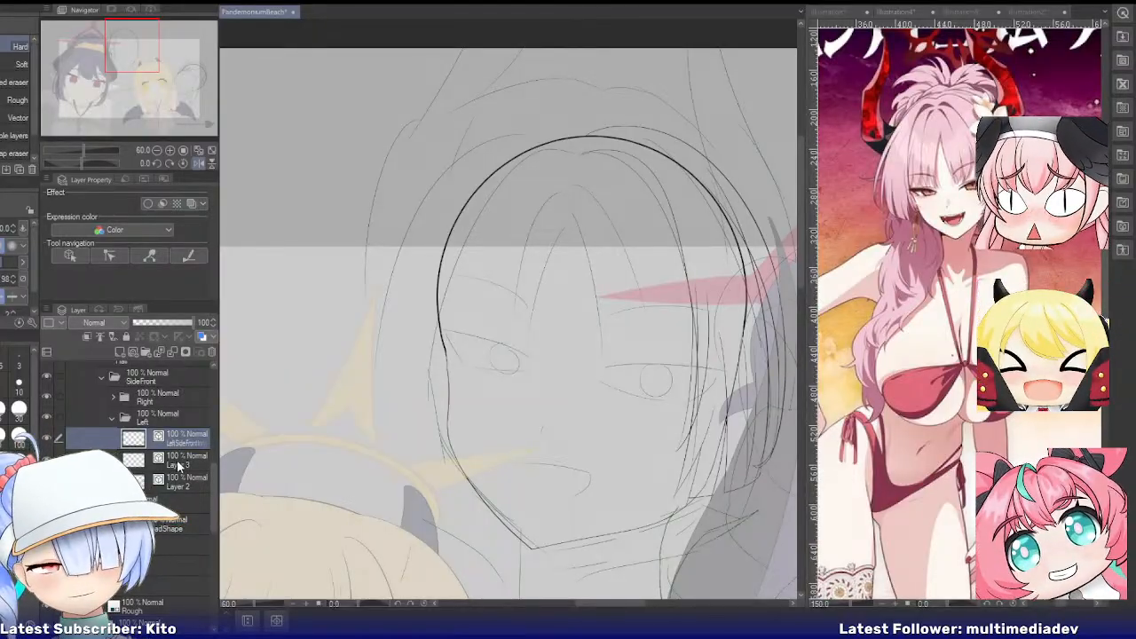
Rename Layer 3 as LeftSideFrontCenter and Layer 2 as LeftSideFrontOuter, and make LeftSideFrontInner the active layer
click(166, 460)
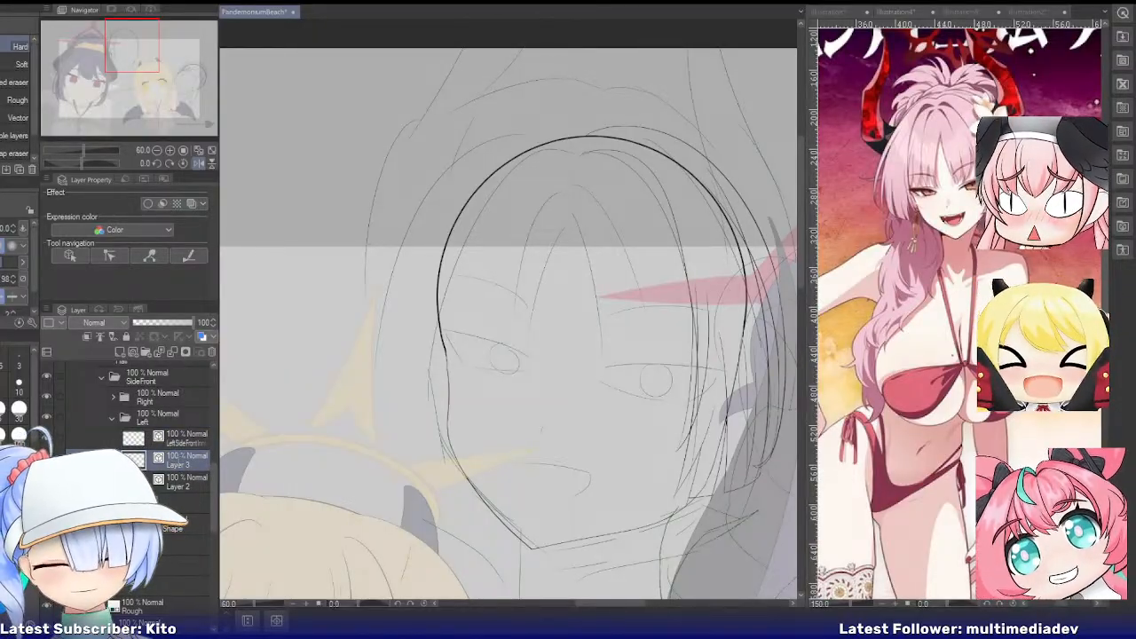
double_click(177, 464)
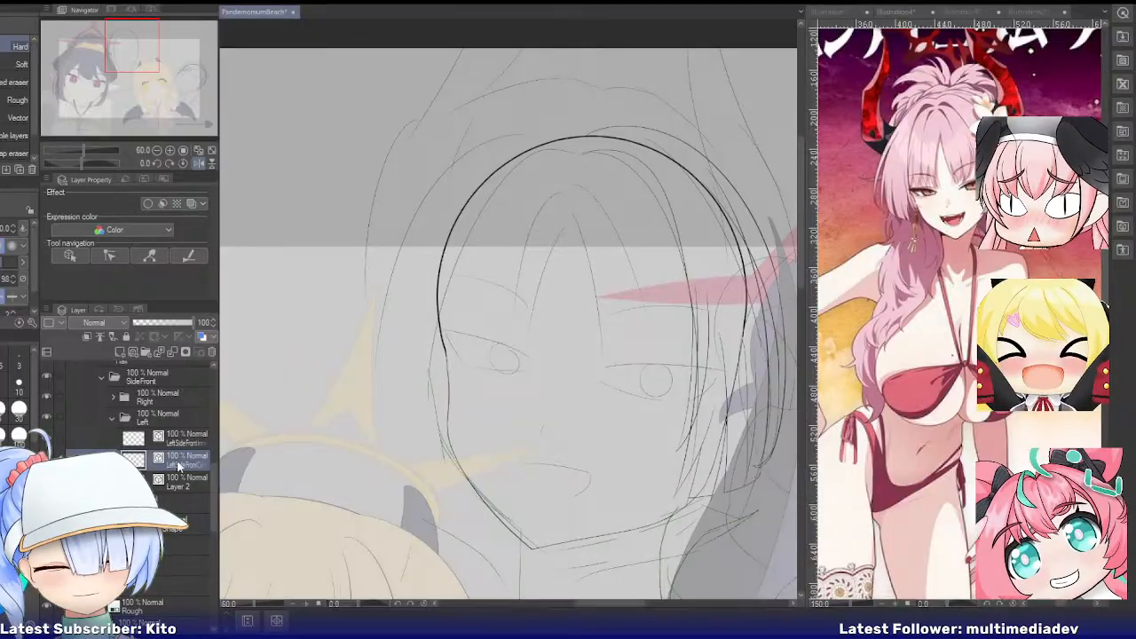
key(ctrl+v)
click(179, 487)
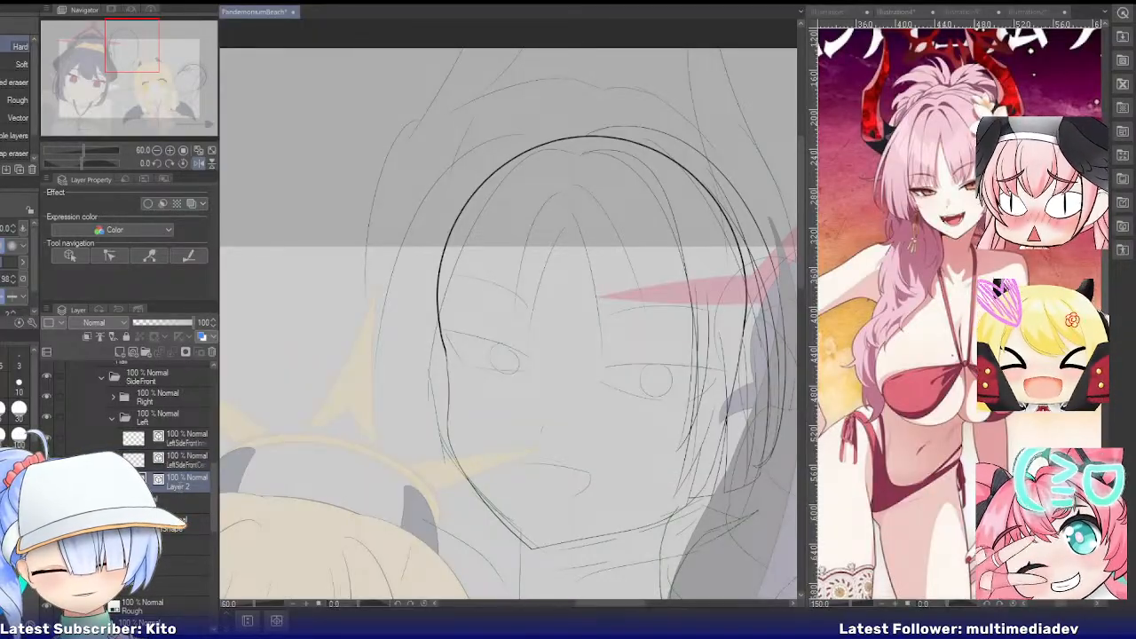
text(LeftSideFront)
text(Out)
key(Return)
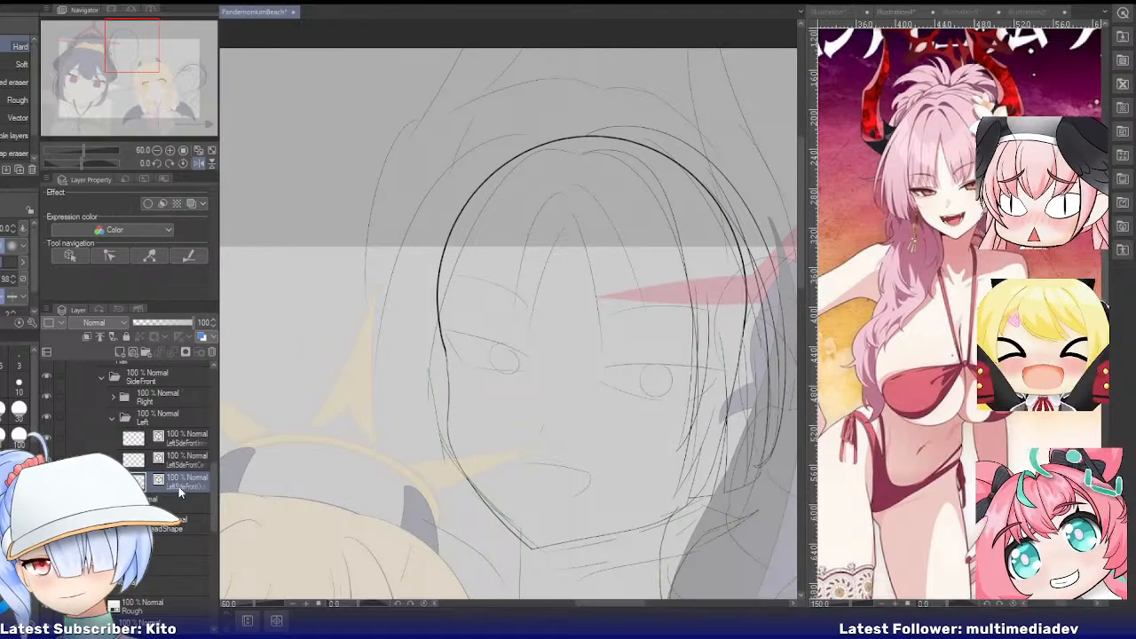
click(186, 441)
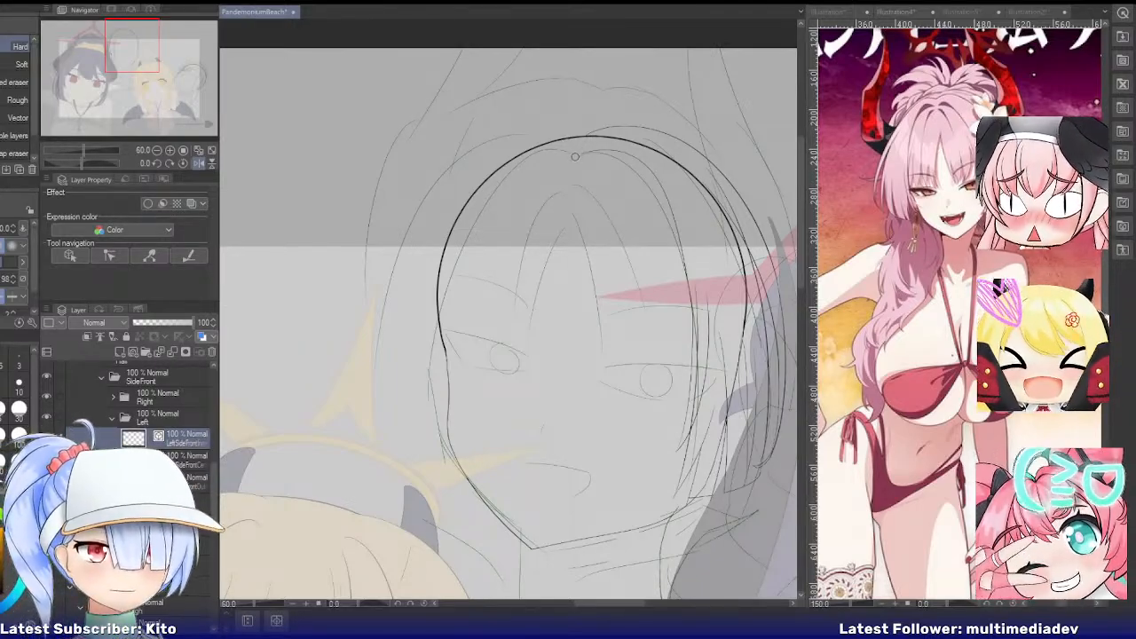
Ink a short tapering hair strand beside the left temple, running down past the eye, on the left side's inner front-hair layer
key(p)
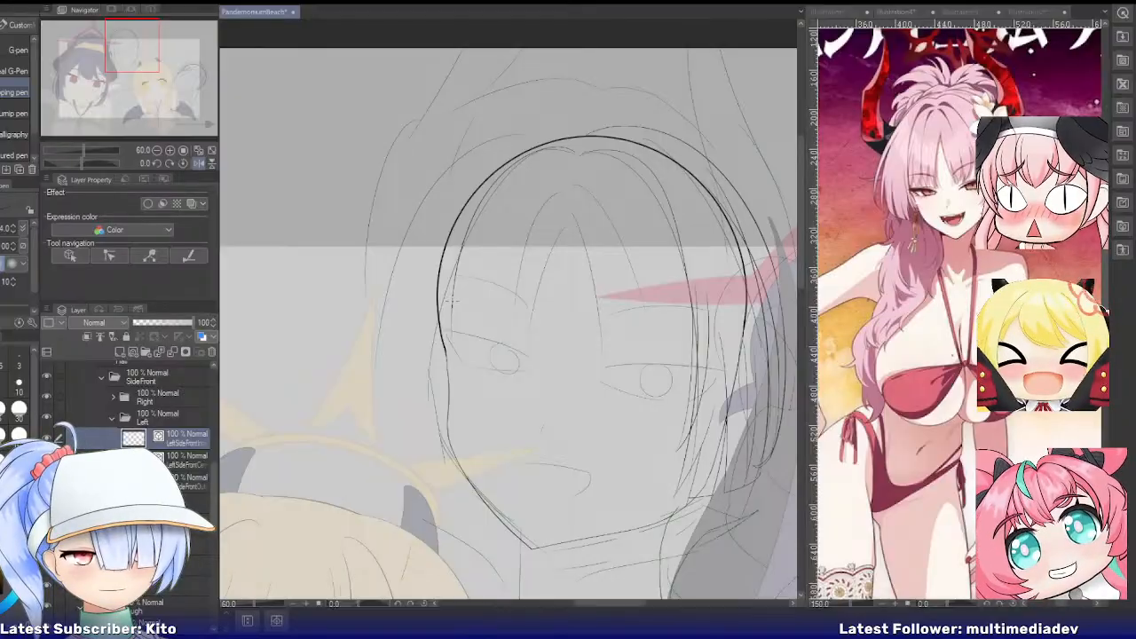
drag(451, 306, 463, 428)
key(ctrl+z)
drag(452, 305, 467, 408)
key(ctrl+z)
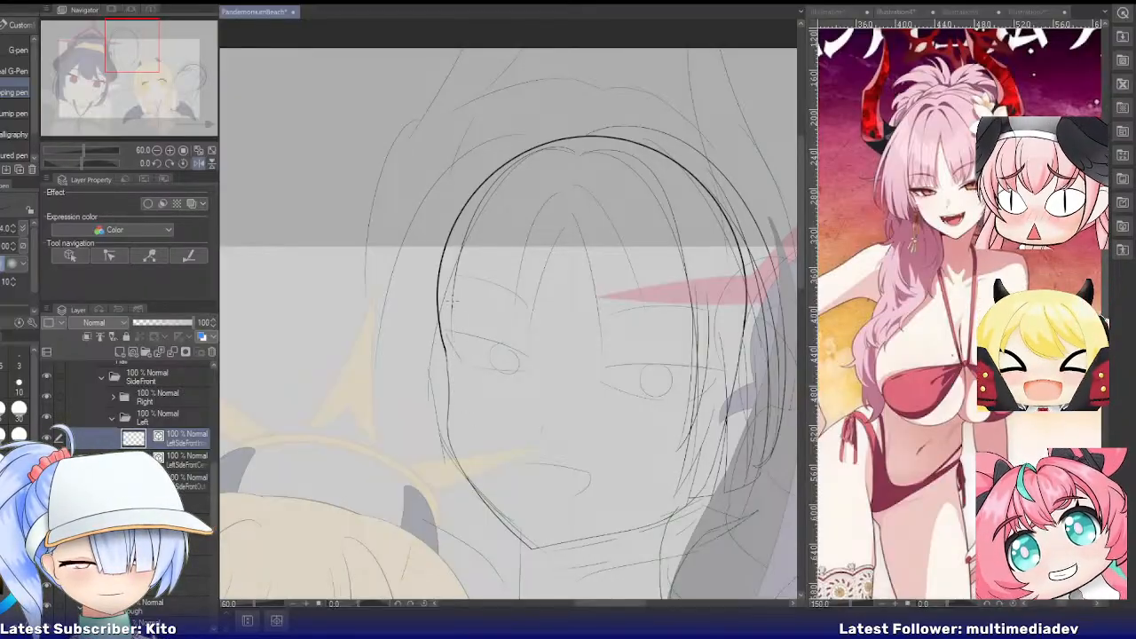
drag(449, 299, 466, 420)
key(ctrl+z)
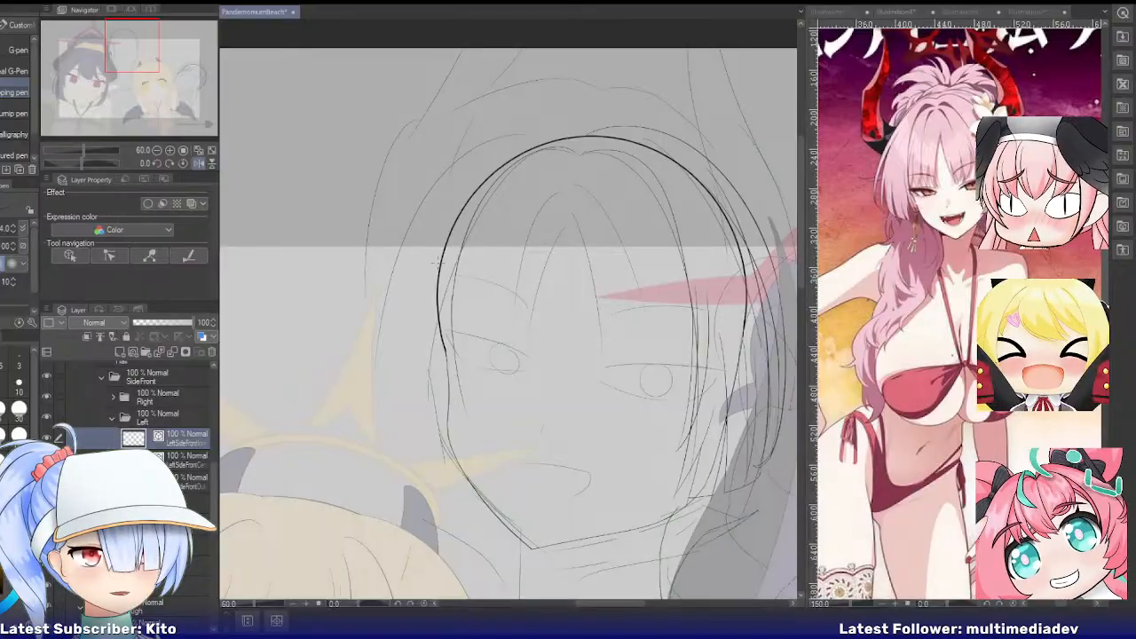
drag(435, 275, 483, 404)
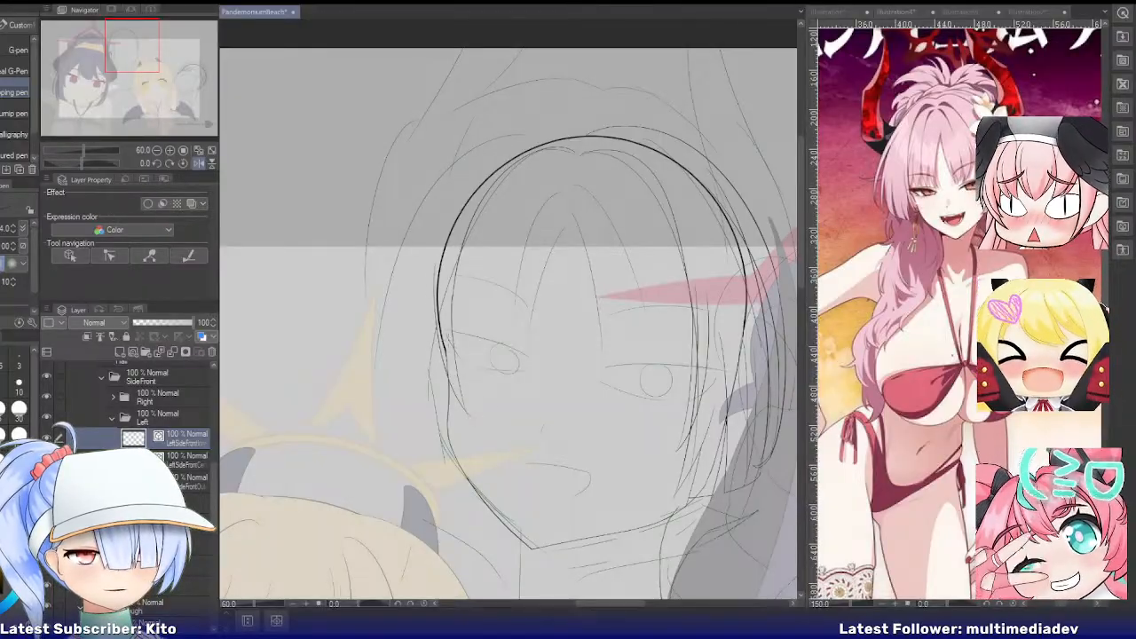
key(e)
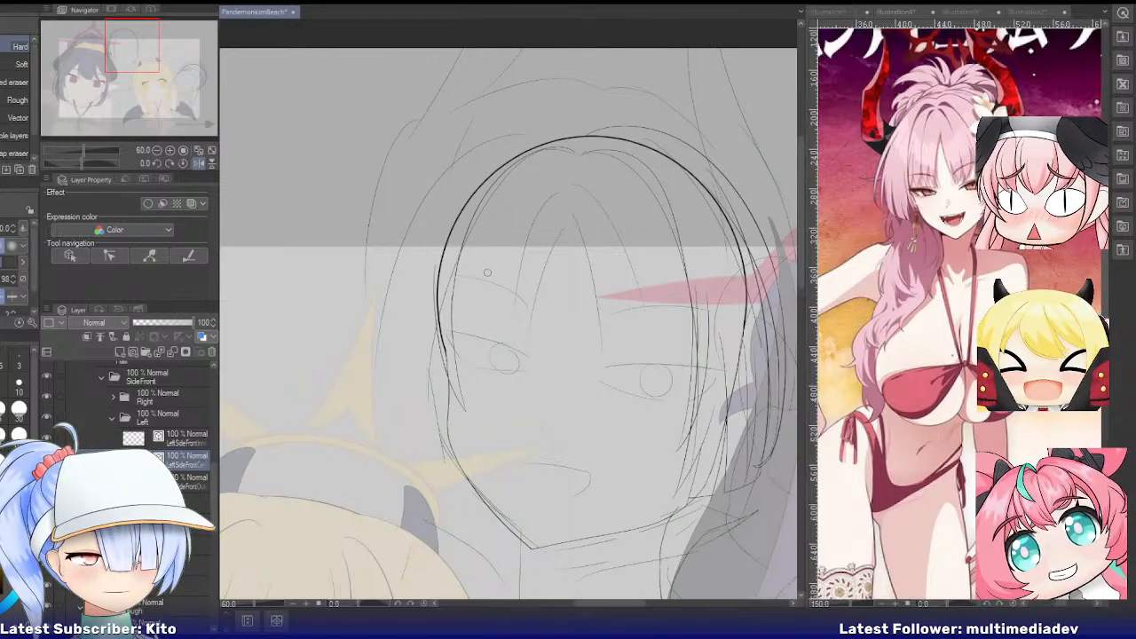
Draw the inner edge of the center side lock from the left forehead down along the cheek on the center hair layer
key(p)
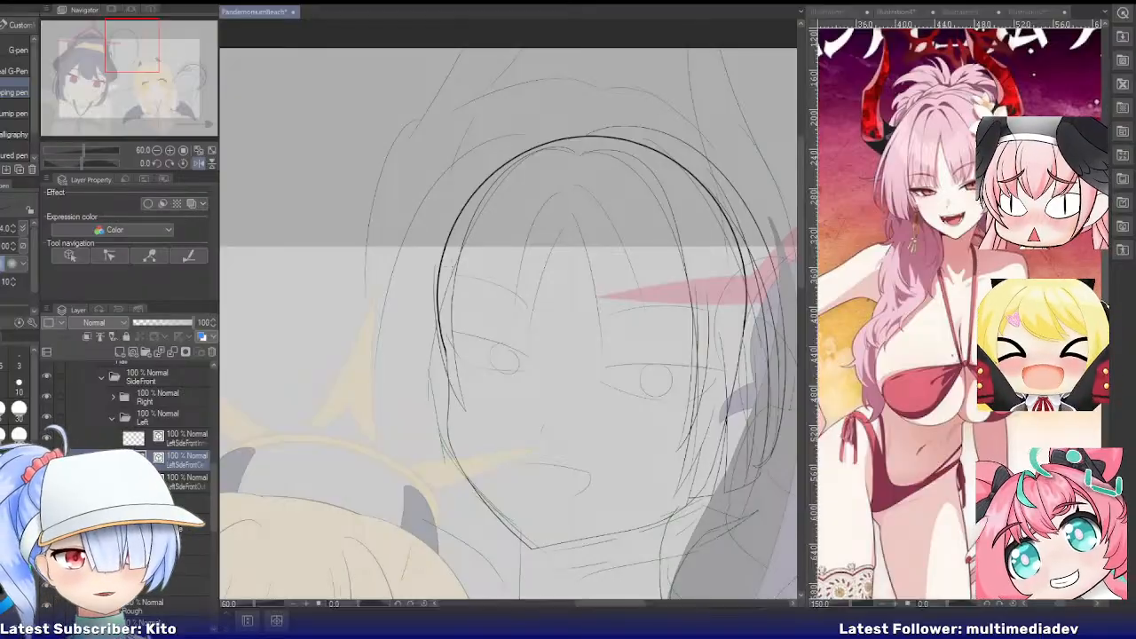
drag(459, 232, 445, 409)
key(ctrl+z)
drag(464, 225, 431, 434)
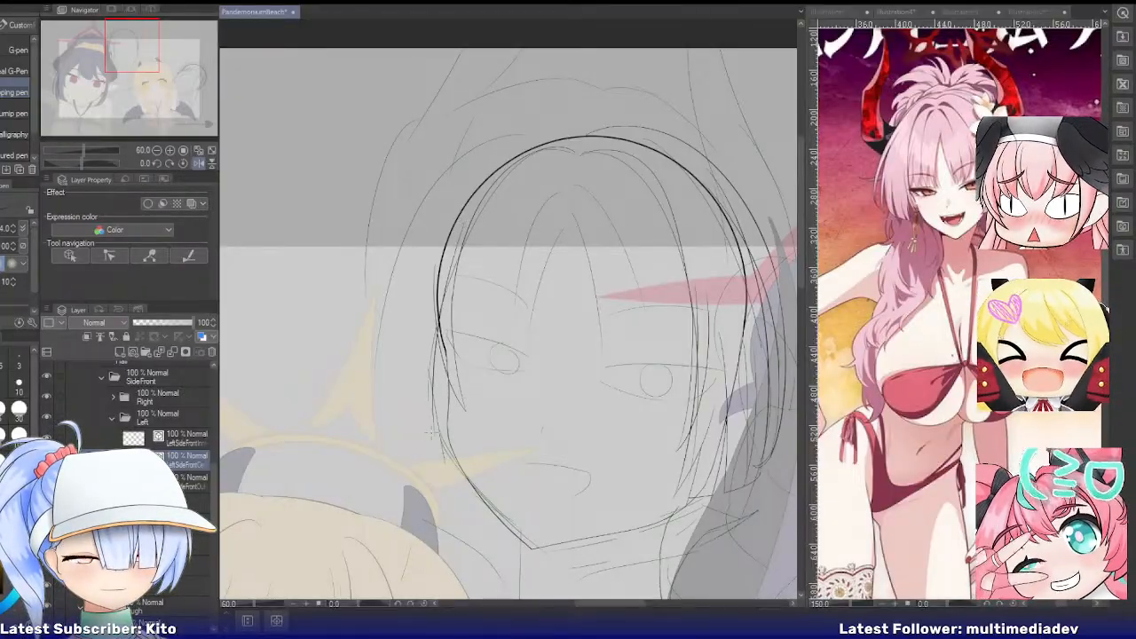
key(ctrl+z)
drag(461, 229, 437, 412)
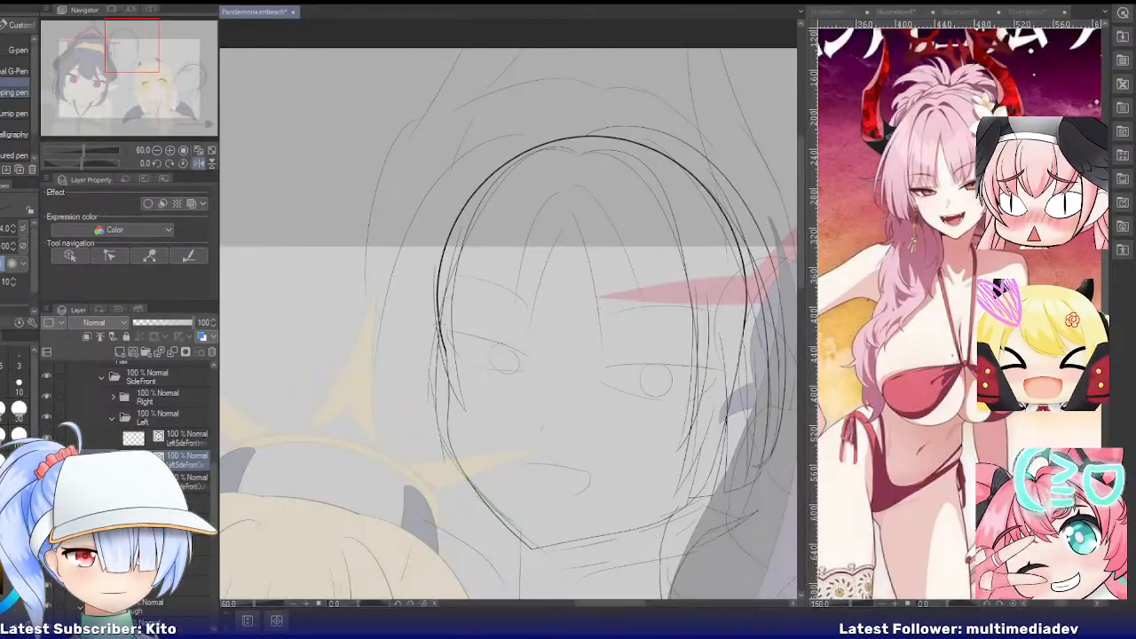
drag(464, 223, 442, 426)
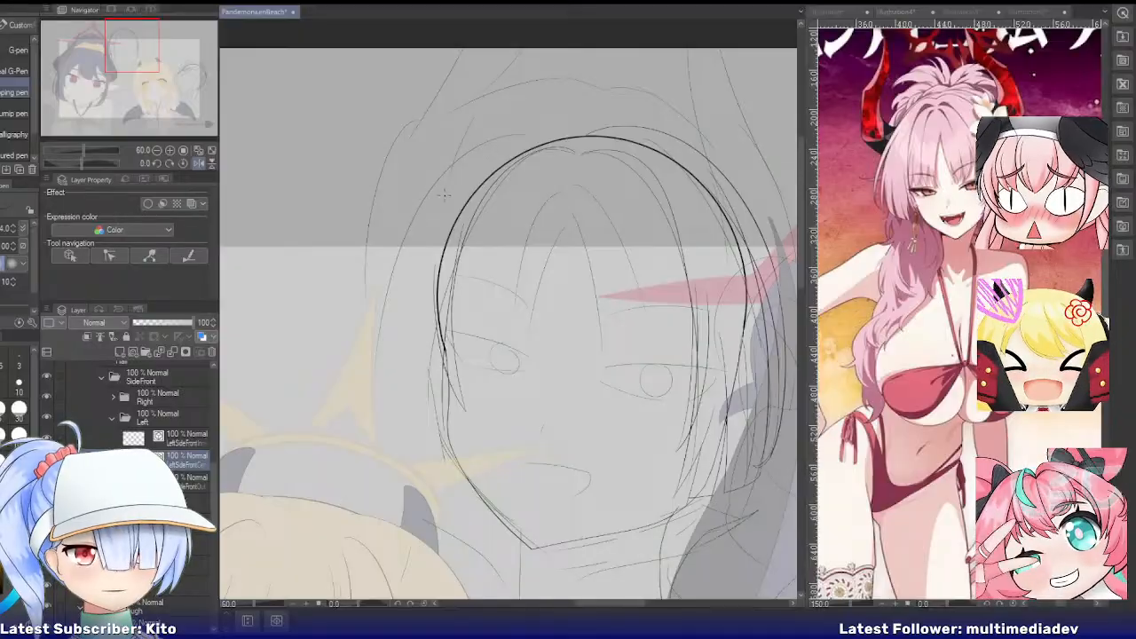
Draw the center side lock's outer edge and its slanted lower edge back to the cheek
mouse_move(431, 224)
mouse_down()
mouse_move(405, 370)
mouse_move(437, 233)
mouse_move(414, 433)
mouse_up()
key(ctrl+z)
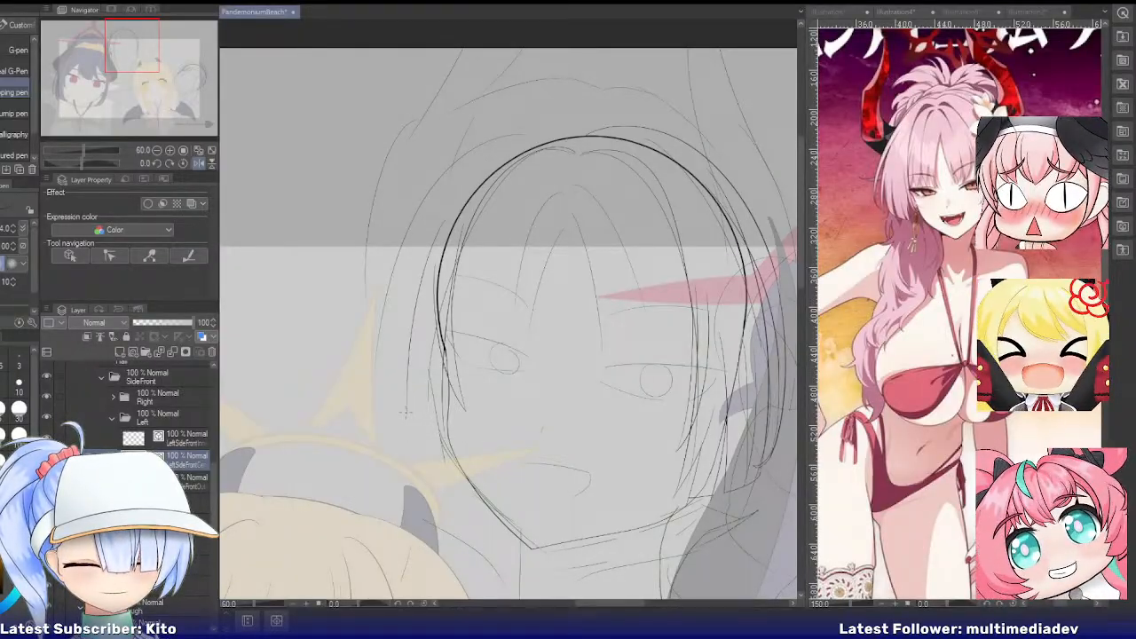
drag(406, 412, 446, 430)
key(ctrl+z)
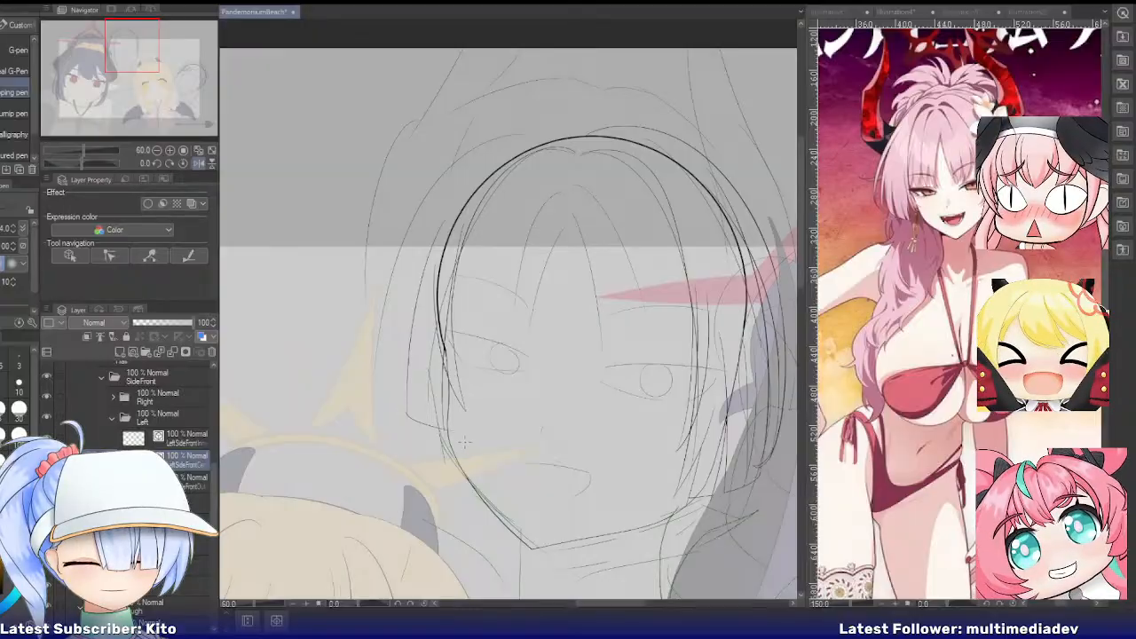
key(e)
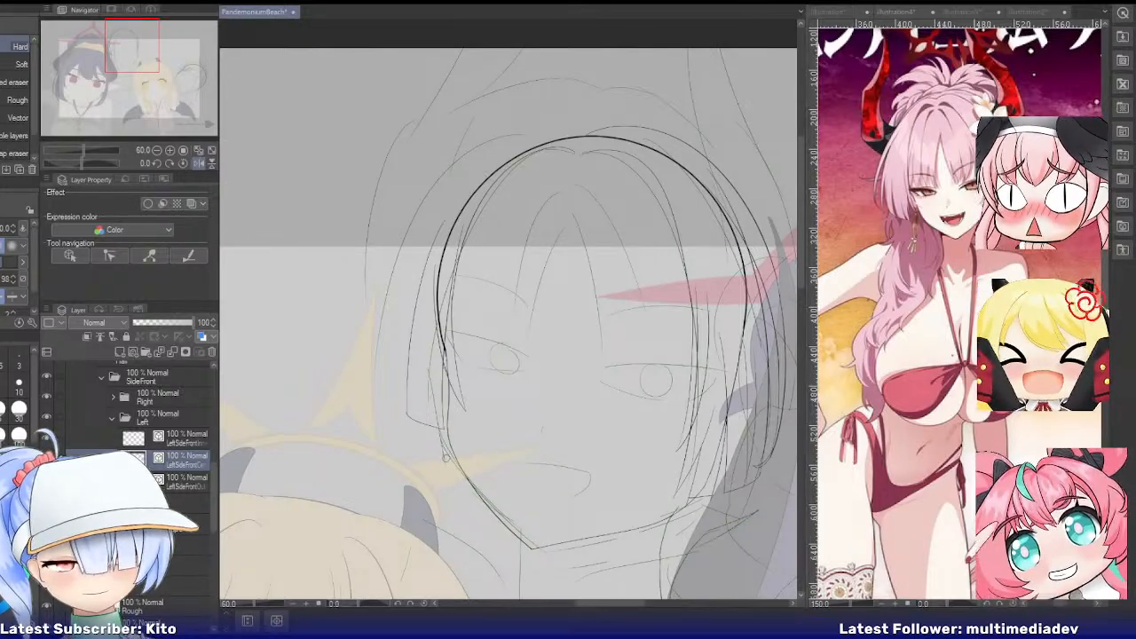
key(ctrl+t)
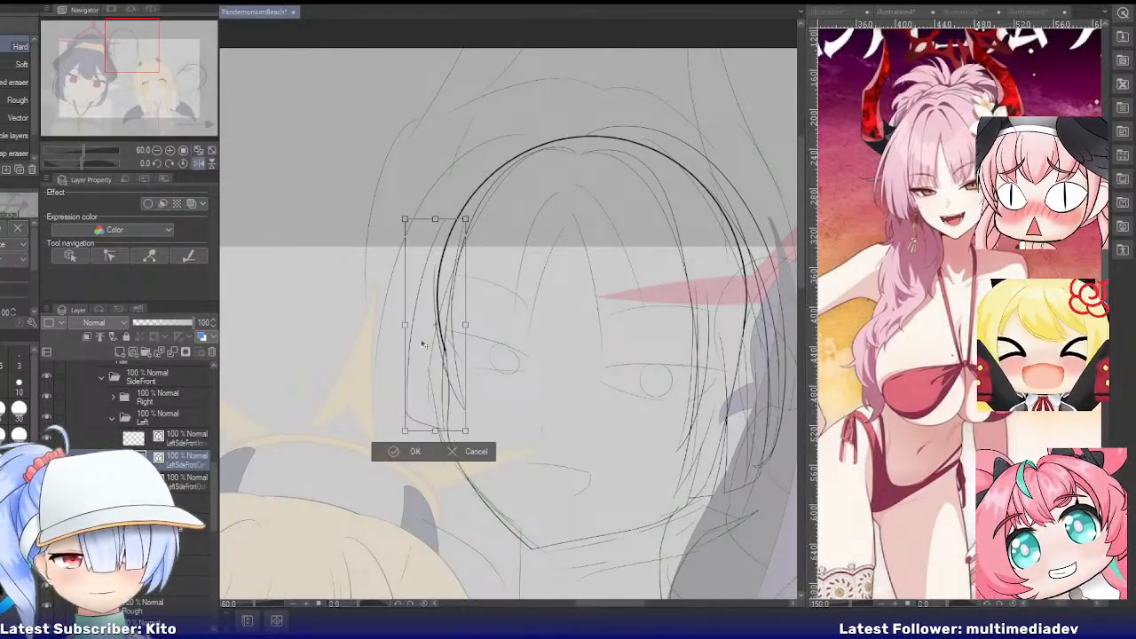
drag(405, 325, 373, 331)
drag(559, 372, 560, 368)
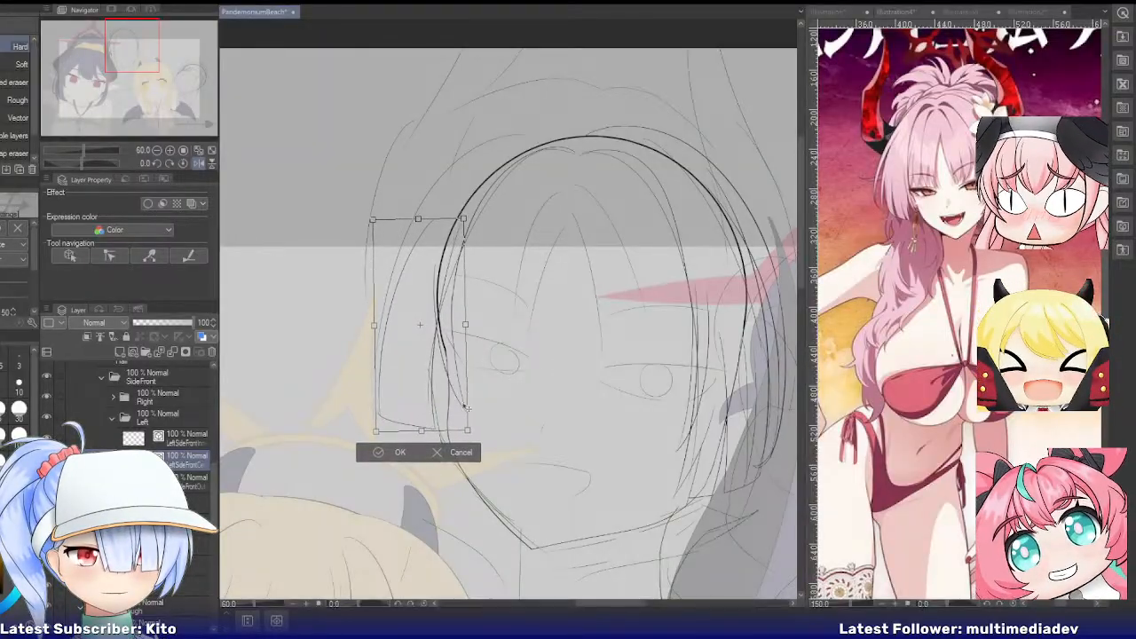
drag(451, 414, 454, 417)
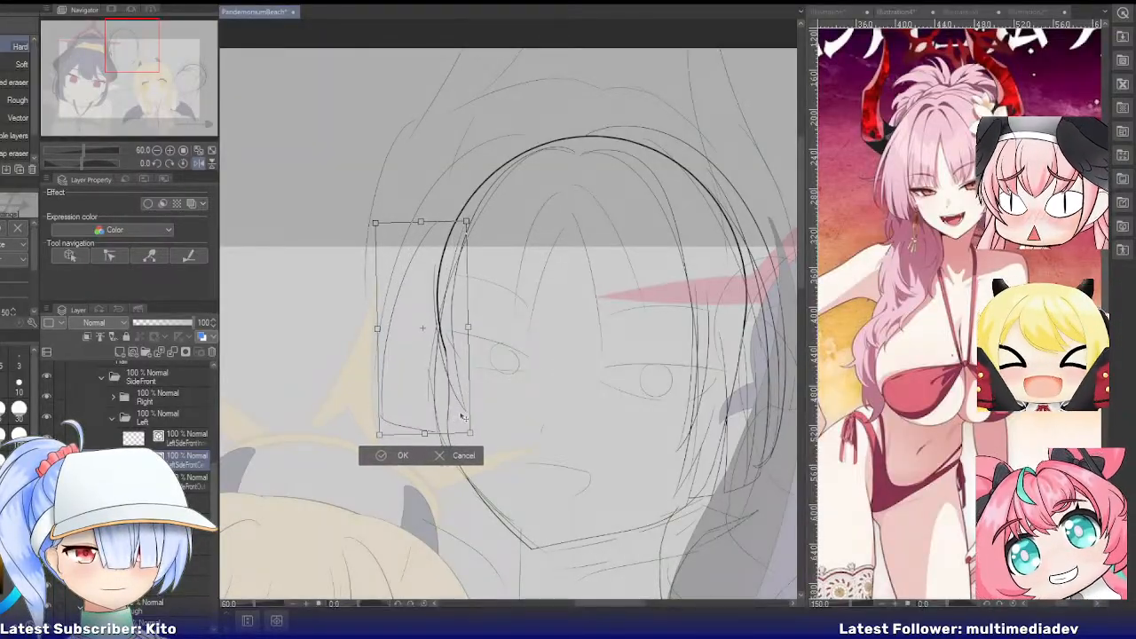
key(ctrl+z)
key(ctrl+z)
key(ctrl+z)
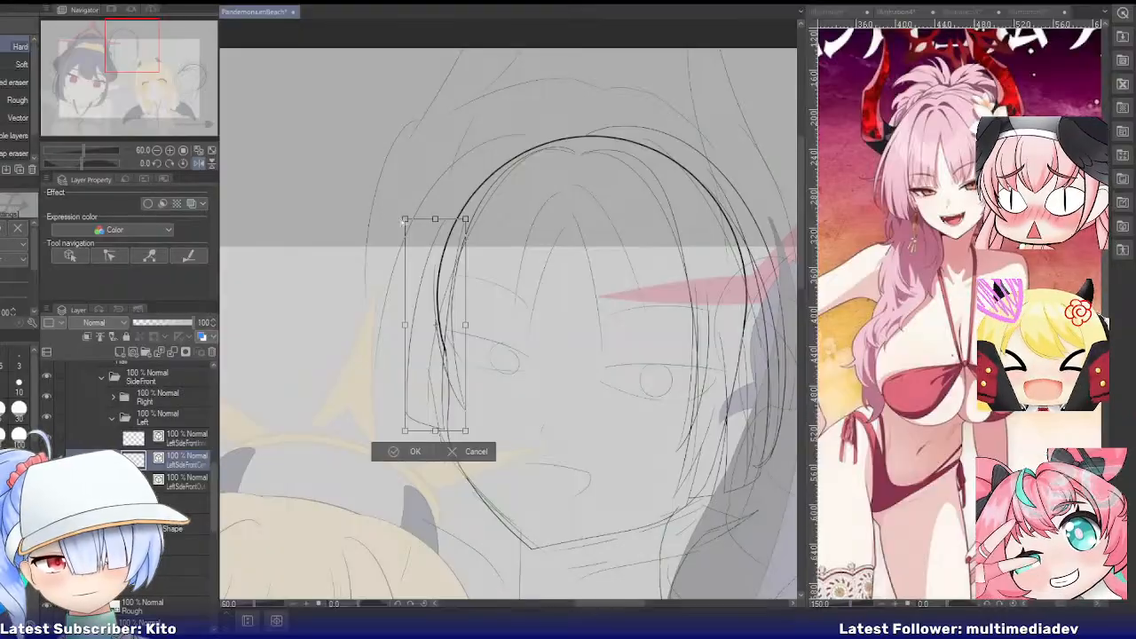
Widen the center side lock outward by distorting its corners, apply the transformation, and show the layer in blue
drag(405, 219, 359, 219)
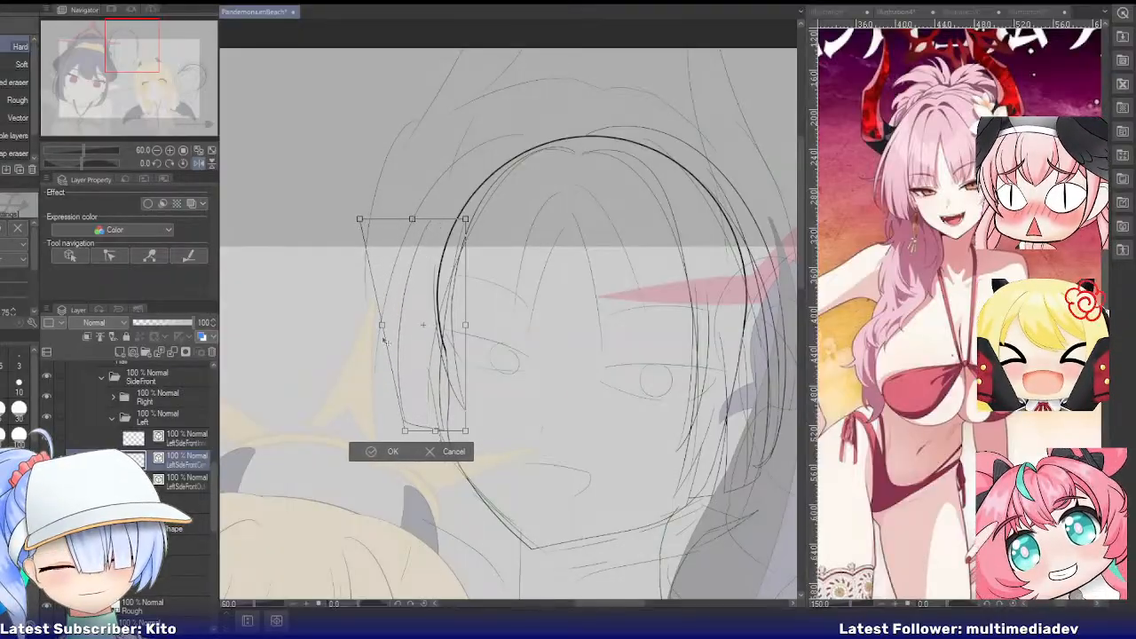
drag(405, 431, 361, 433)
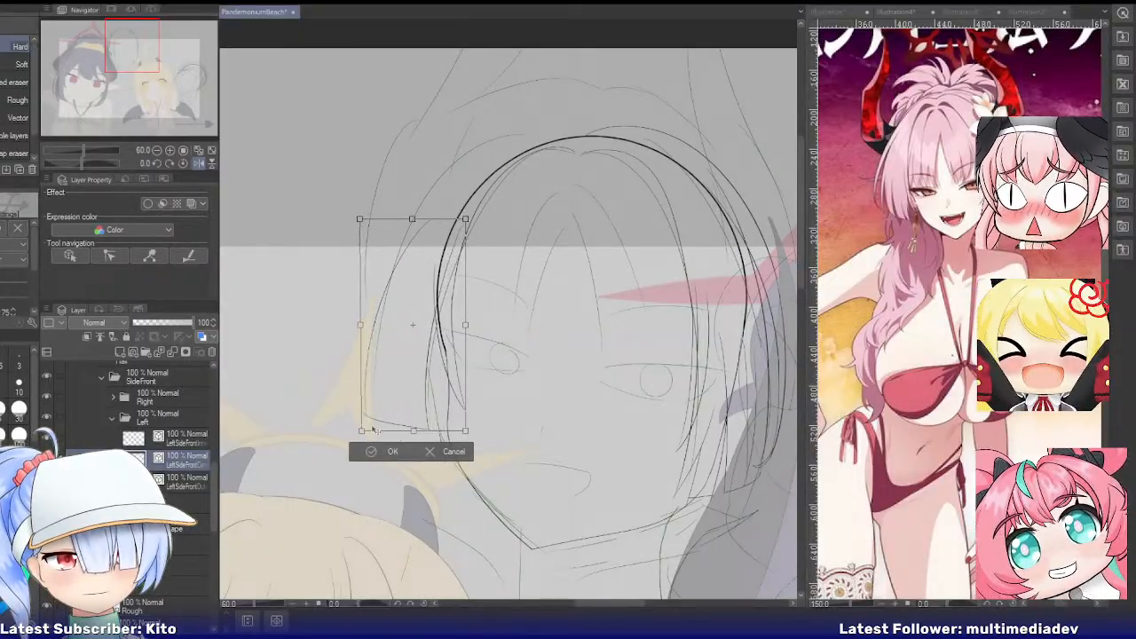
drag(464, 435, 485, 436)
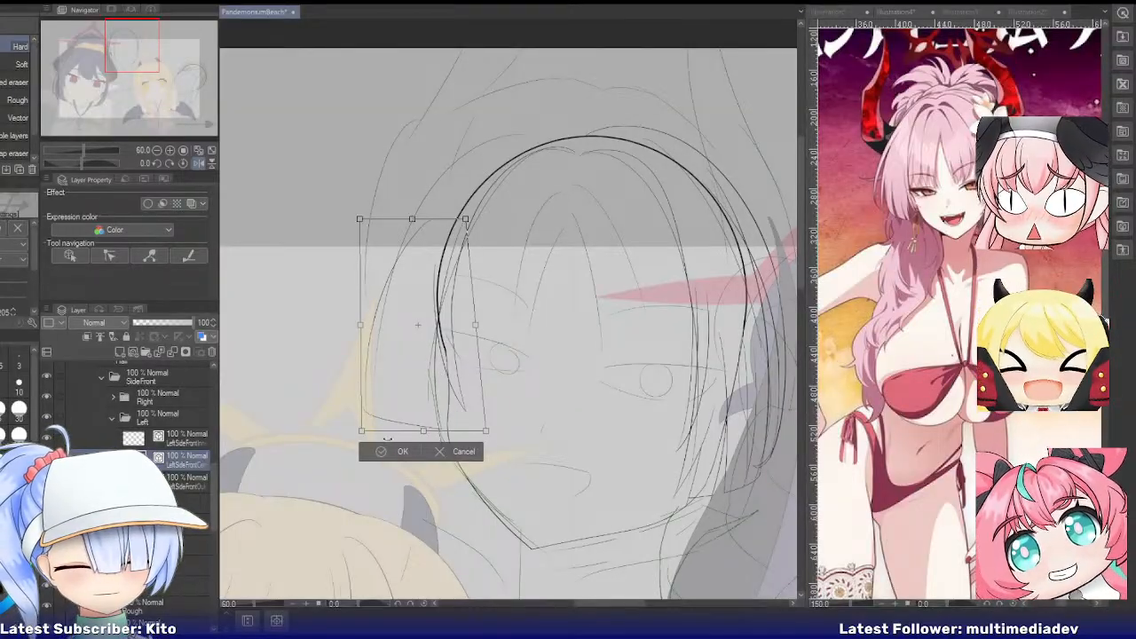
click(378, 451)
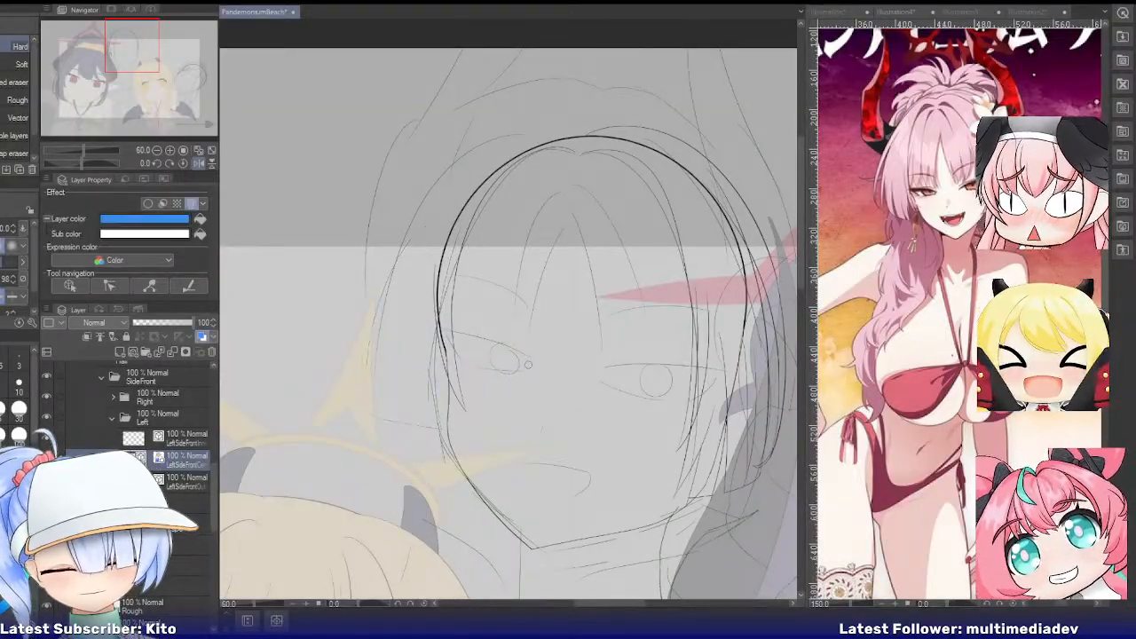
scroll(500, 373, up, 2)
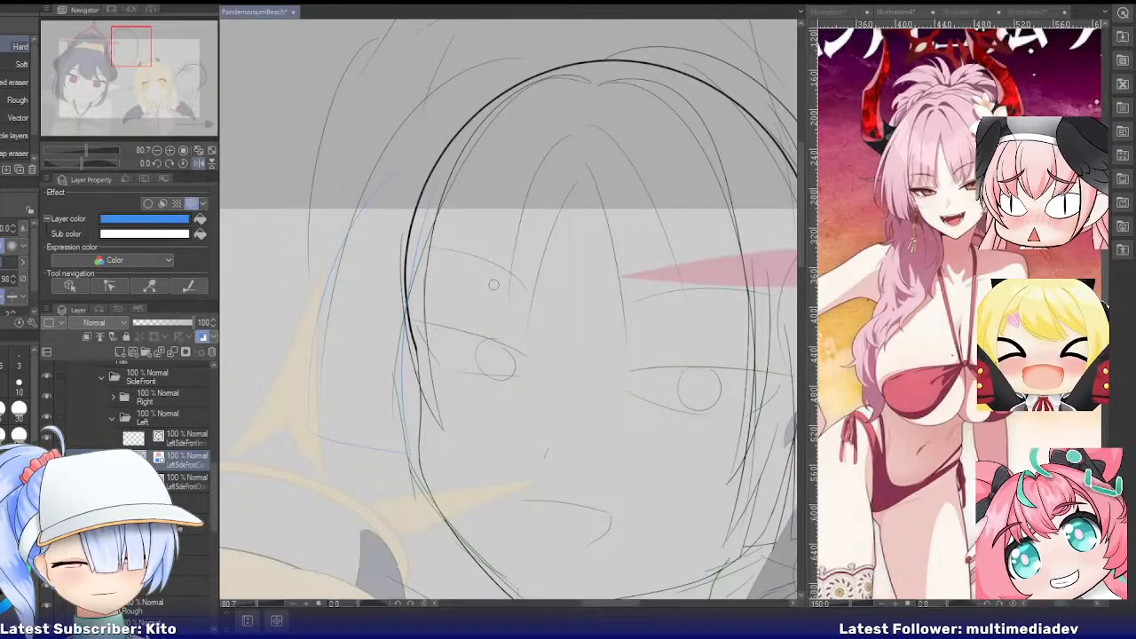
scroll(527, 190, down, 1)
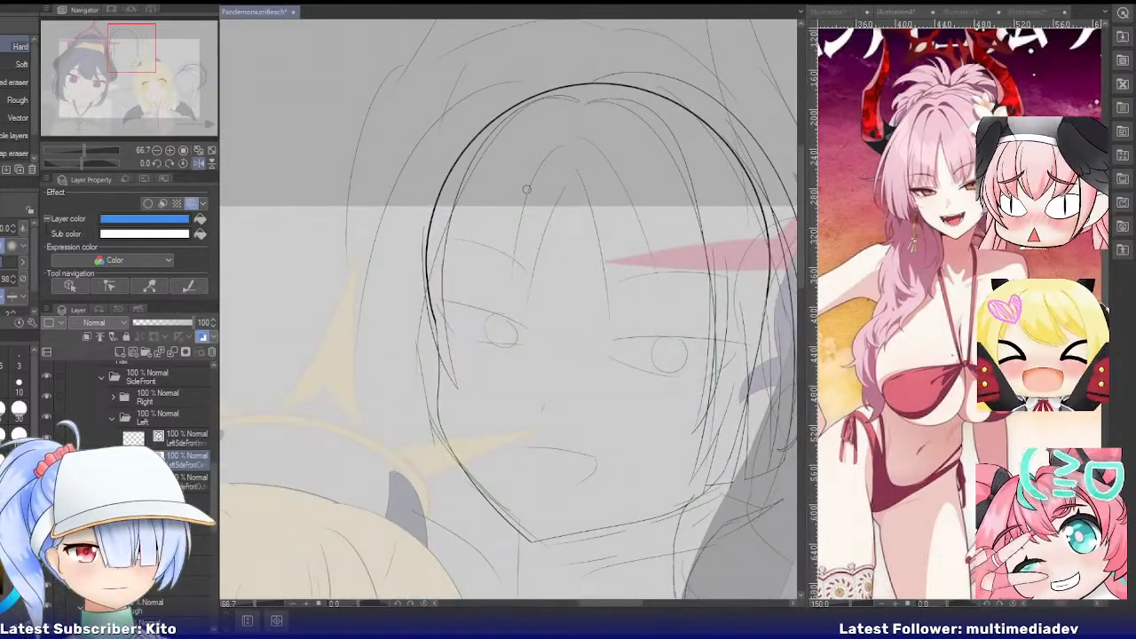
Redraw the center side lock wider, with long inner and outer edges joined by a curved lower edge at the cheek
key(p)
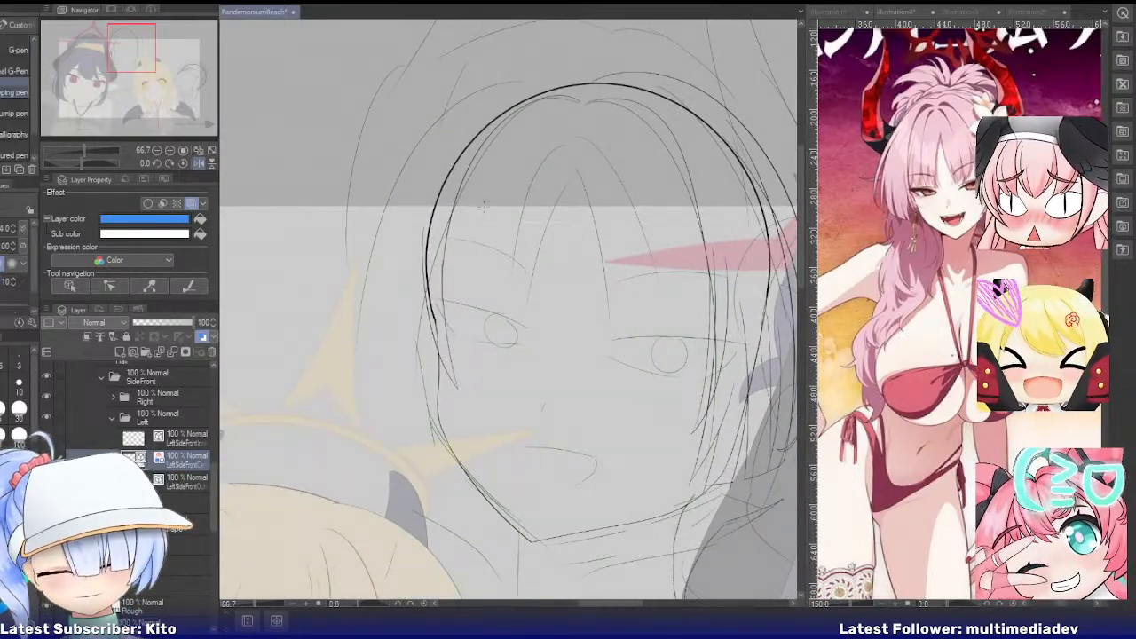
drag(443, 222, 429, 359)
key(ctrl+z)
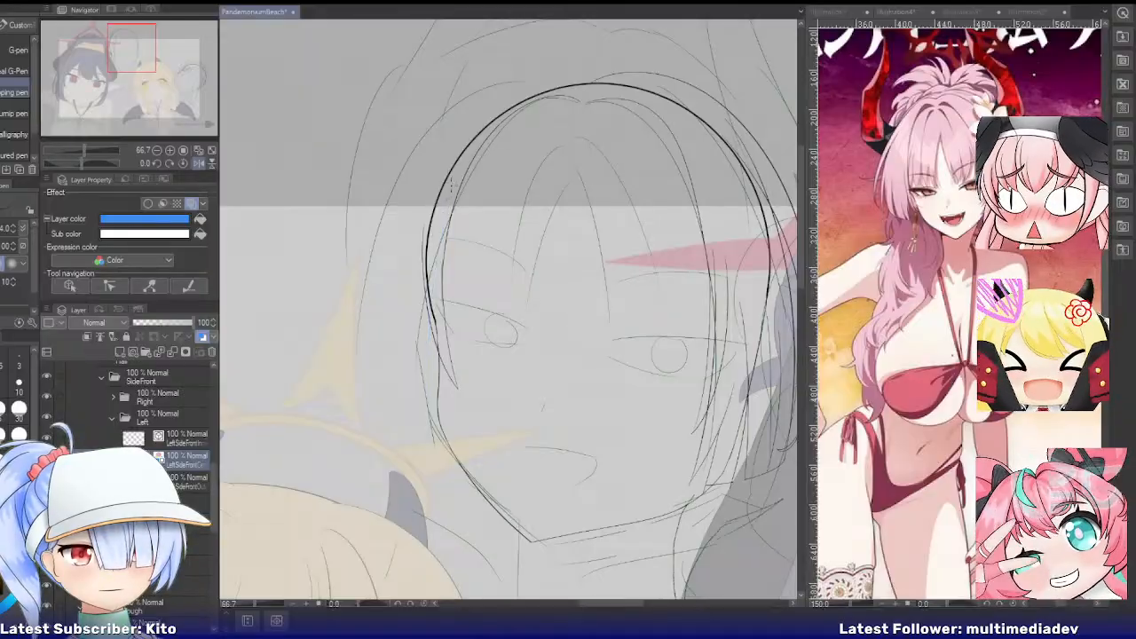
drag(446, 211, 428, 396)
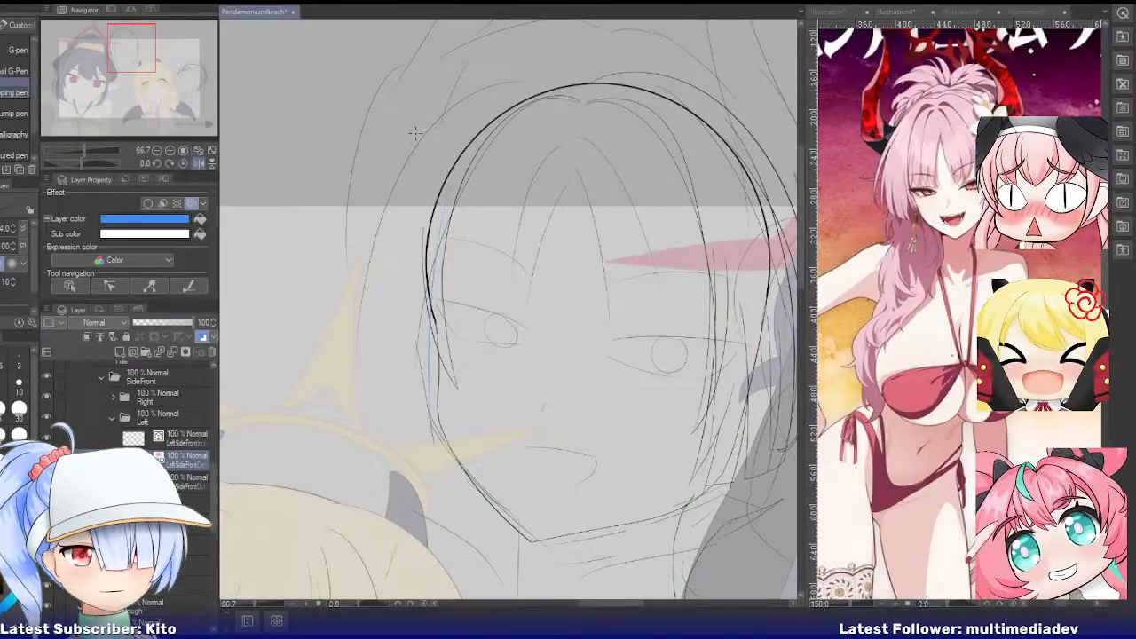
drag(375, 229, 361, 324)
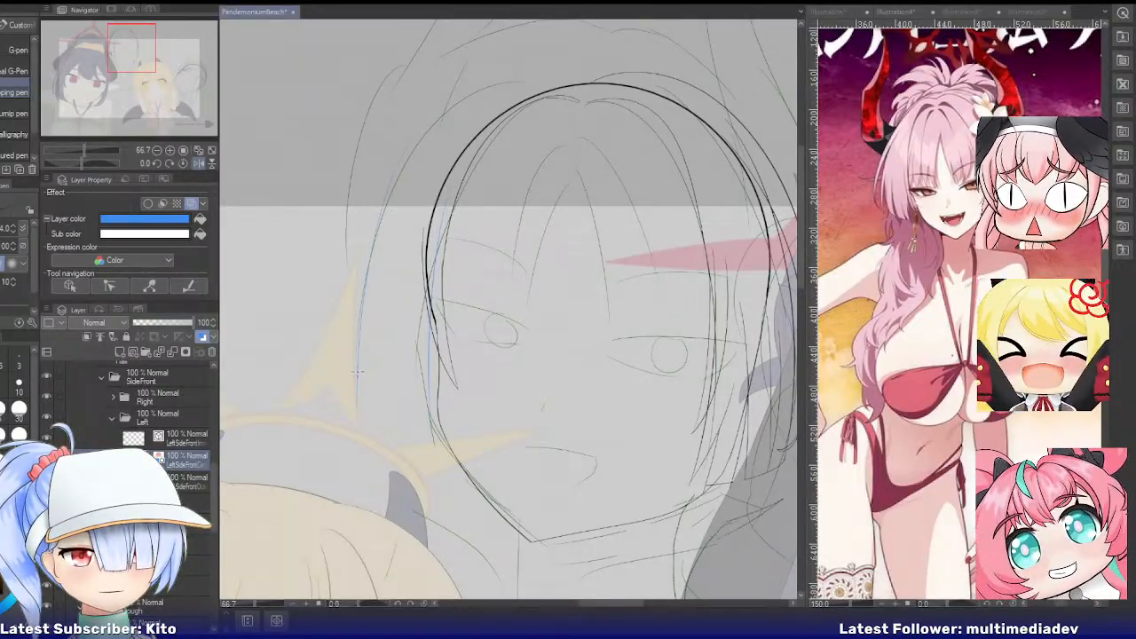
mouse_move(358, 373)
mouse_down()
mouse_move(422, 418)
mouse_move(374, 392)
mouse_move(449, 415)
mouse_up()
key(ctrl+z)
Erase the overshooting line ends at the center lock's lower corners and turn off its layer color
key(e)
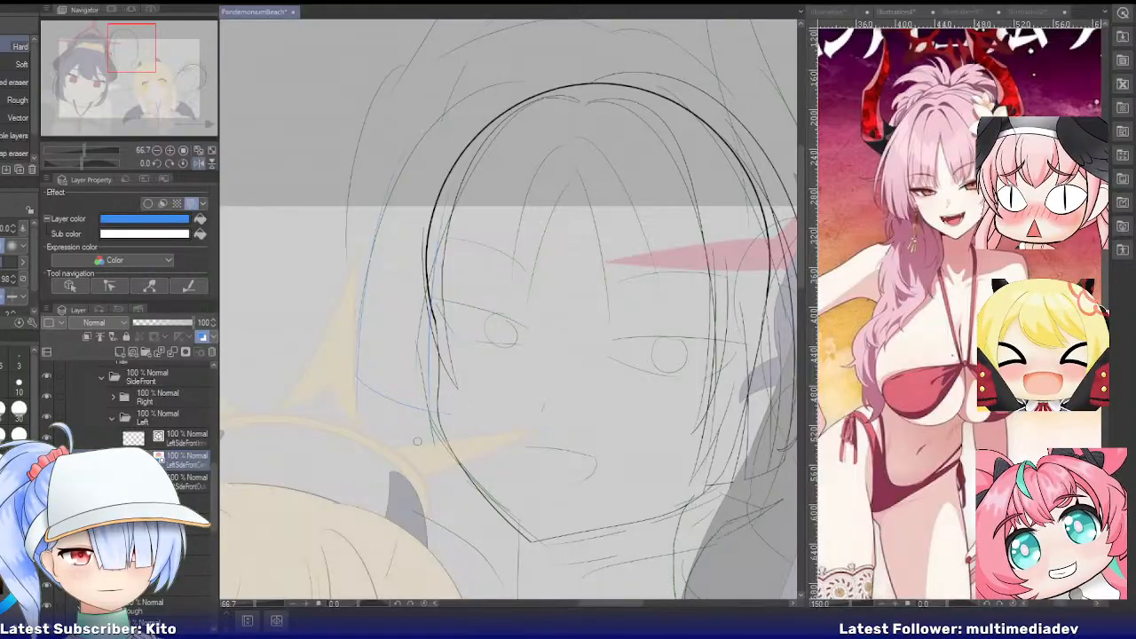
scroll(355, 346, up, 1)
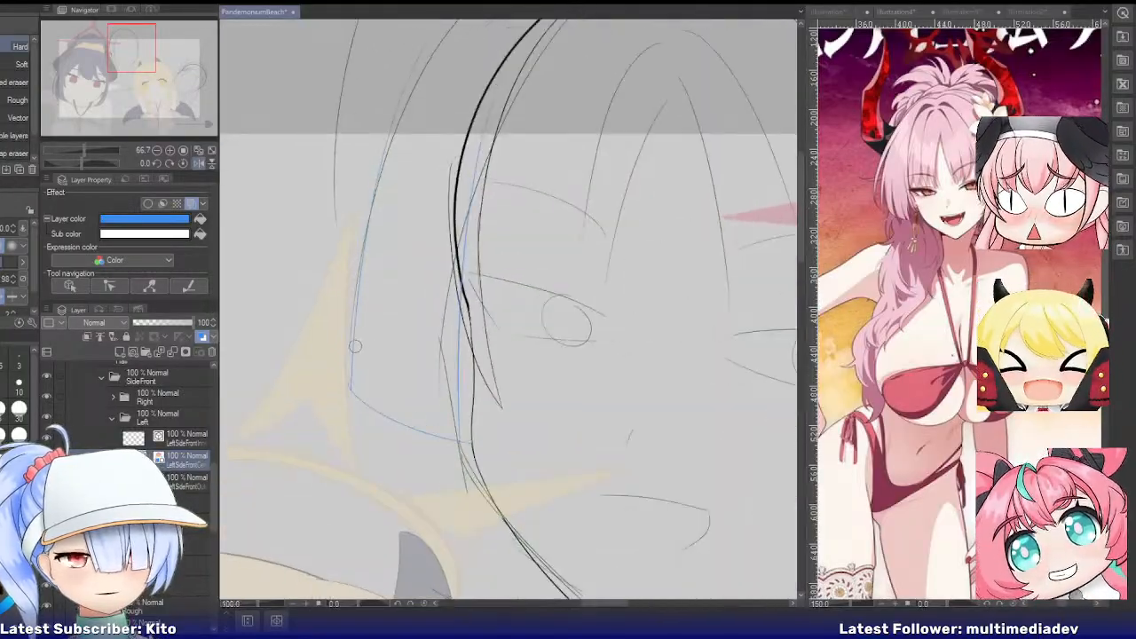
scroll(355, 346, up, 3)
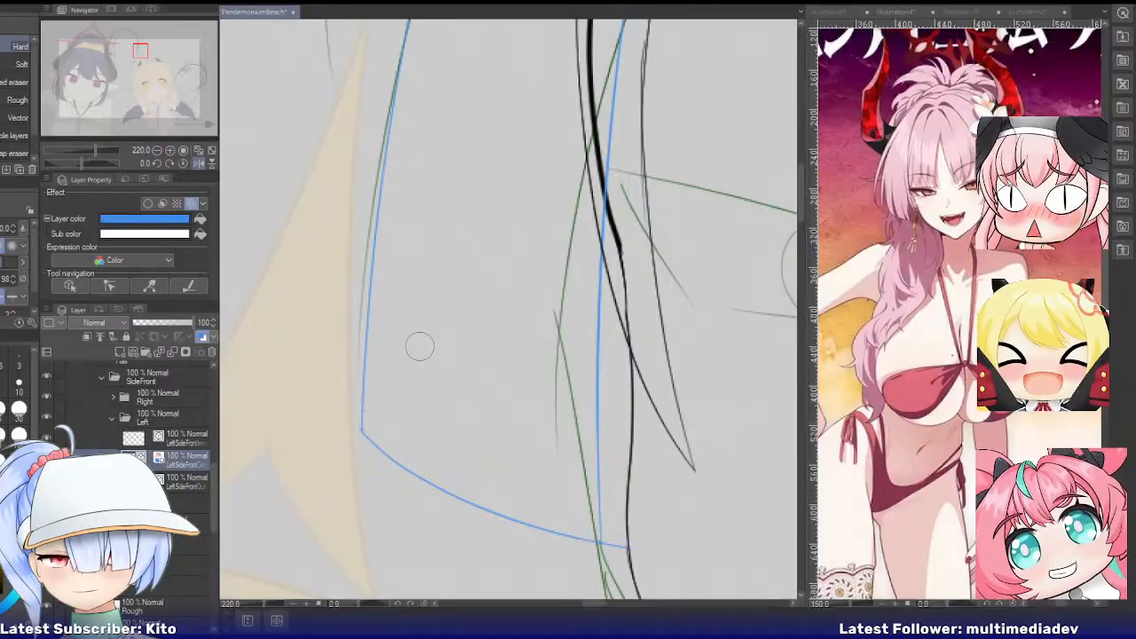
scroll(420, 347, down, 5)
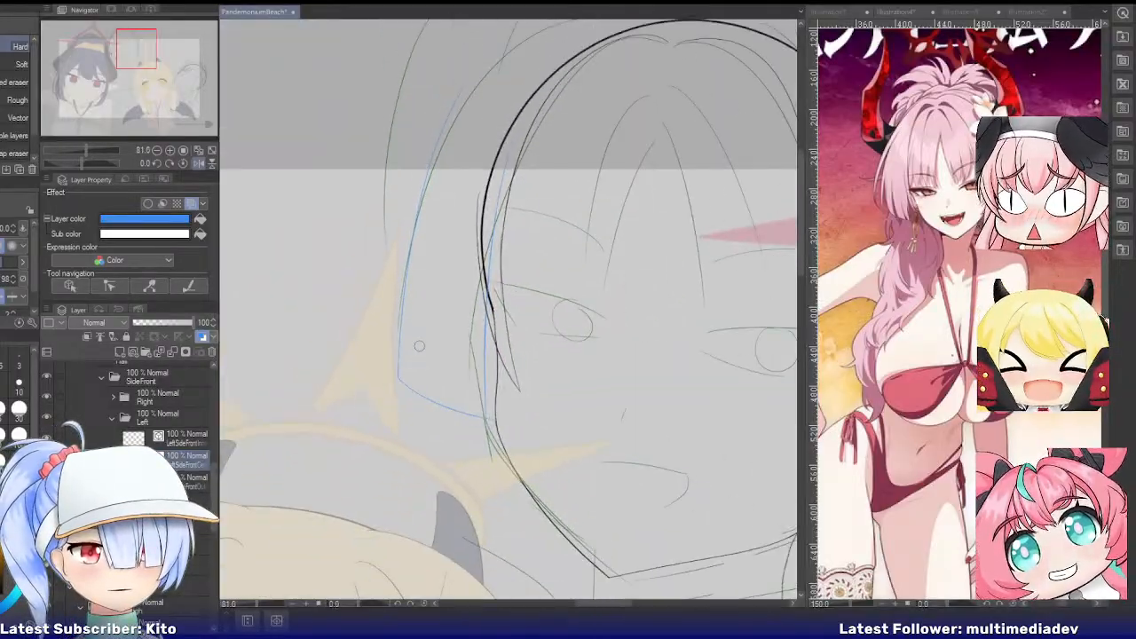
key(ctrl+b)
scroll(563, 198, up, 2)
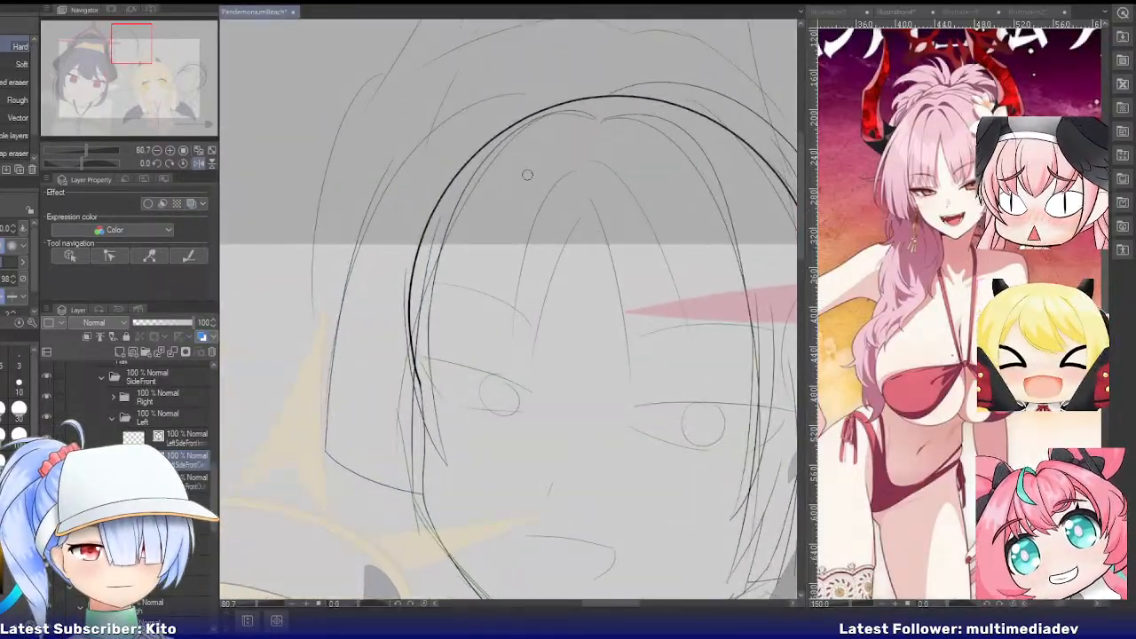
key(ctrl+b)
key(ctrl+b)
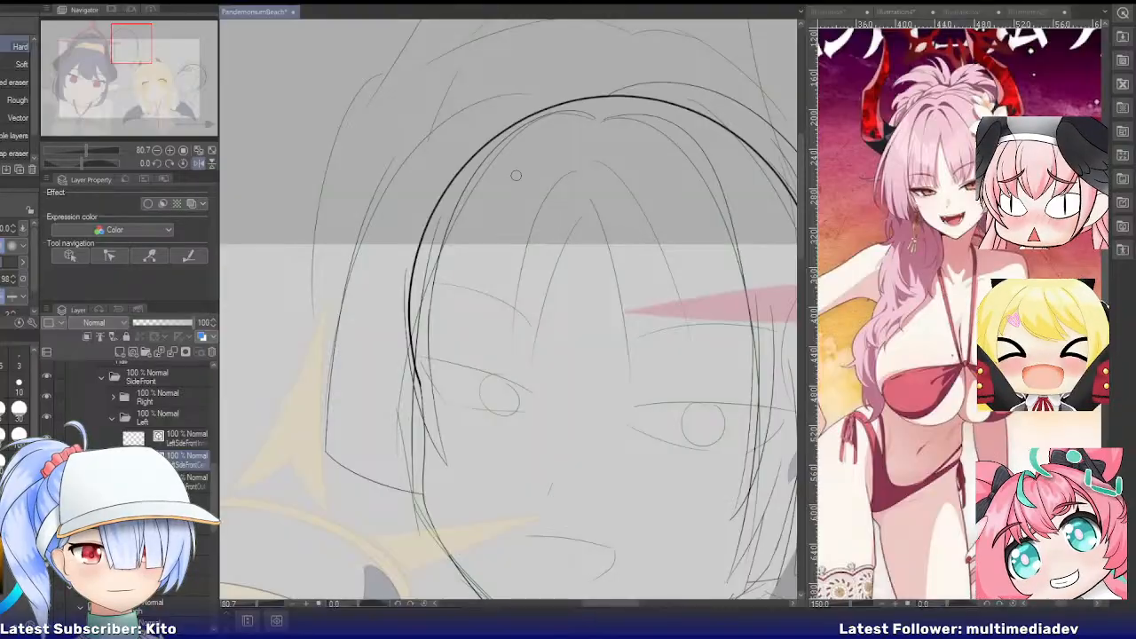
scroll(516, 175, down, 1)
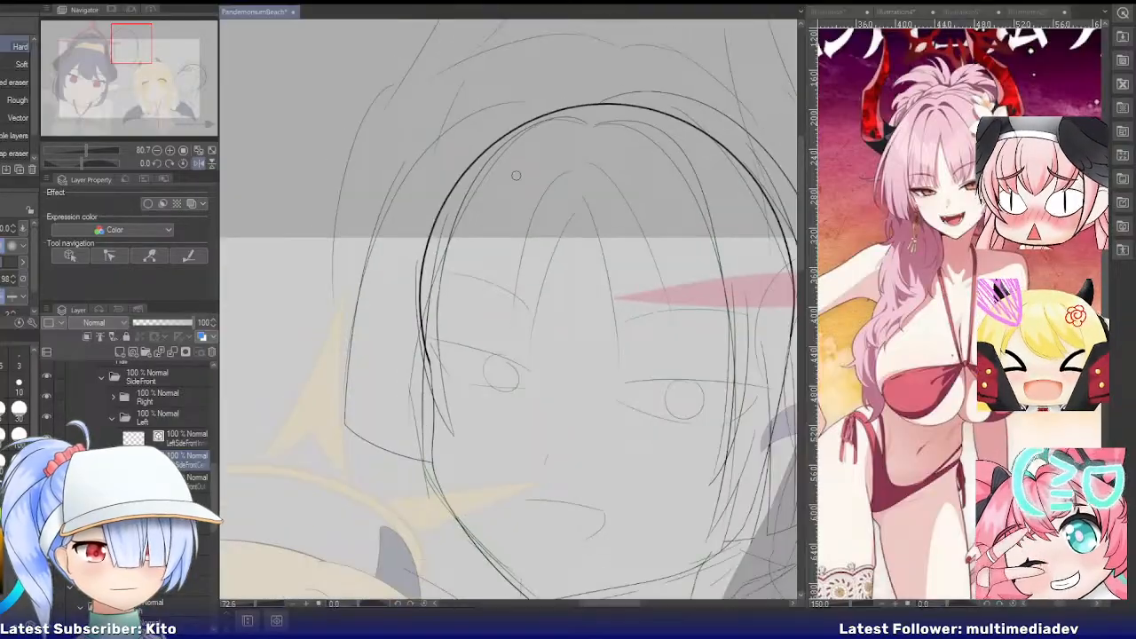
Select the outer side lock's layer and draw the lock's upper curve from the hair parting down to the temple
click(189, 485)
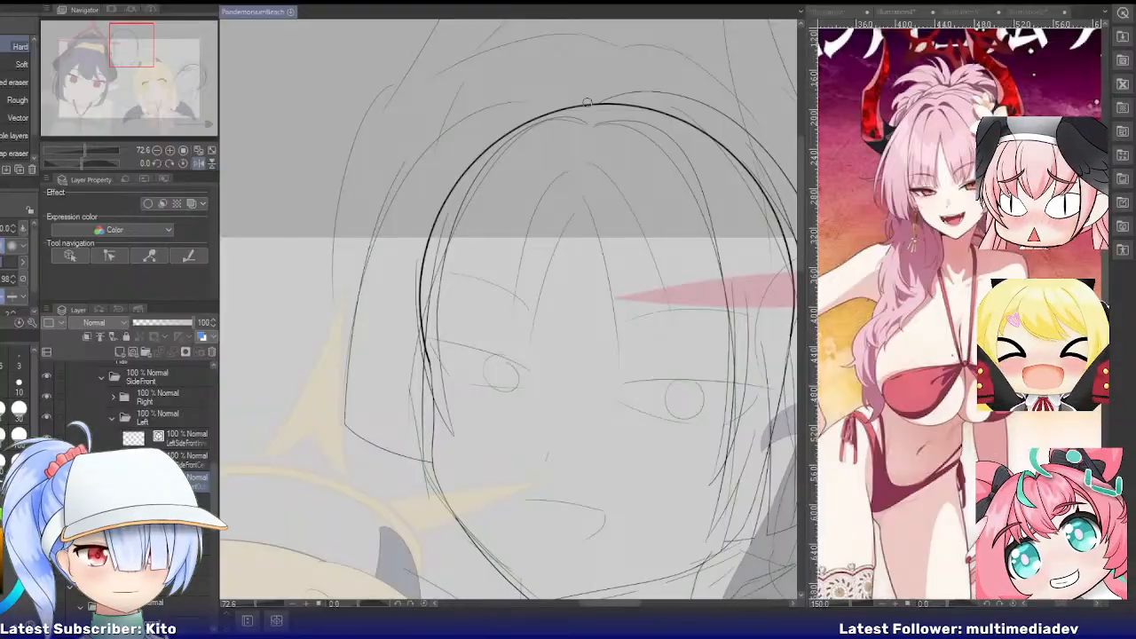
key(p)
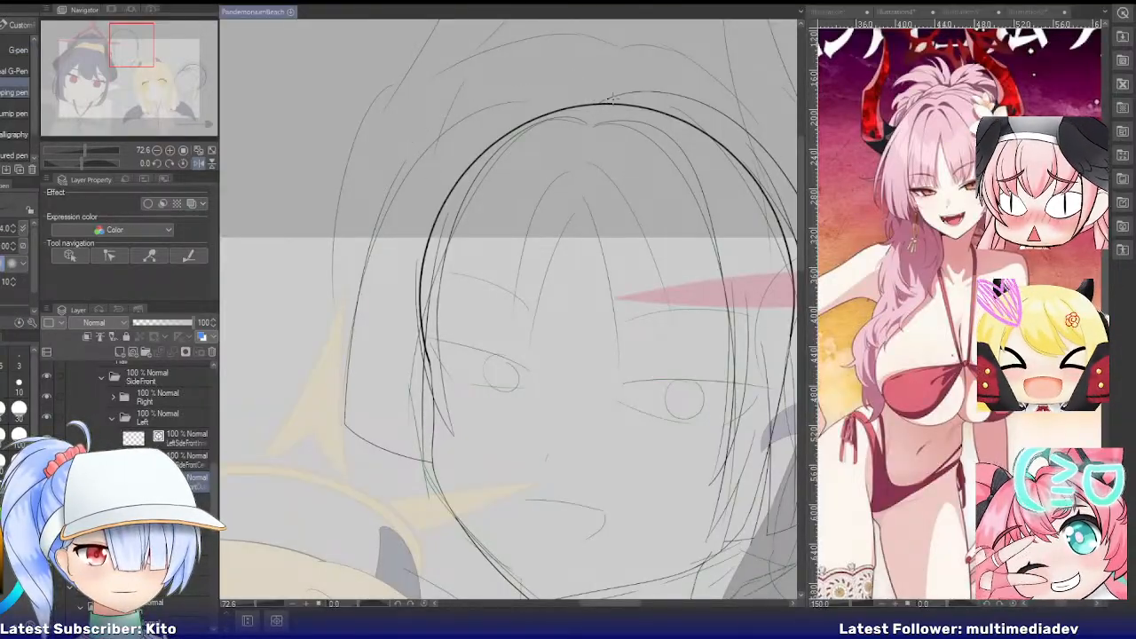
drag(611, 100, 371, 247)
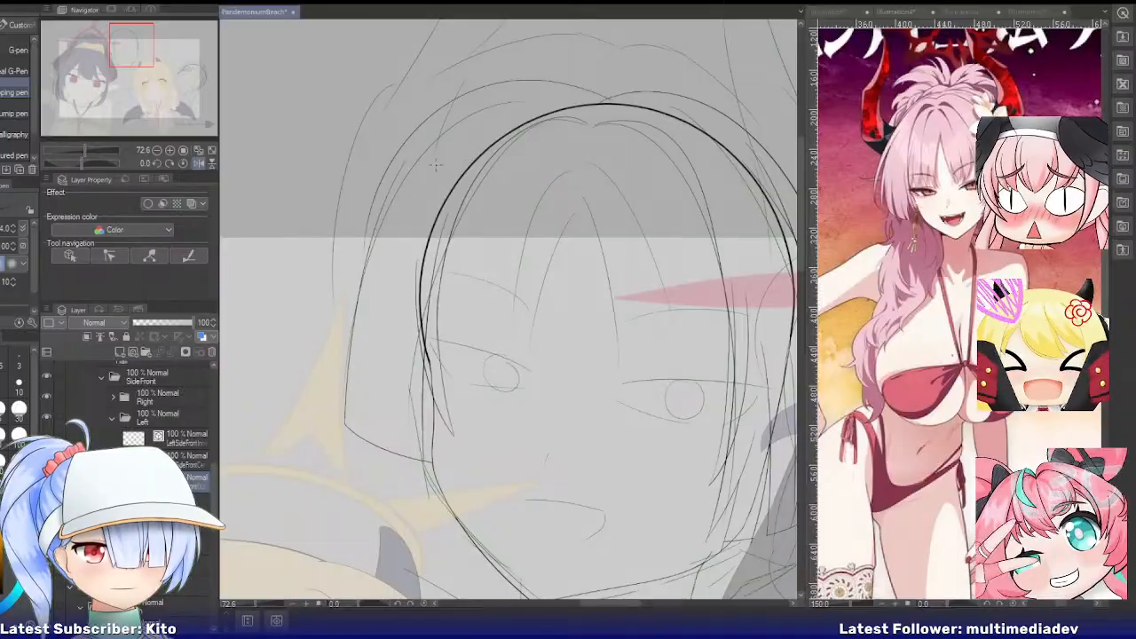
key(ctrl+z)
mouse_move(609, 102)
mouse_down()
mouse_move(565, 82)
mouse_move(435, 185)
mouse_move(402, 205)
mouse_move(406, 187)
mouse_move(392, 193)
mouse_move(339, 373)
mouse_up()
key(ctrl+z)
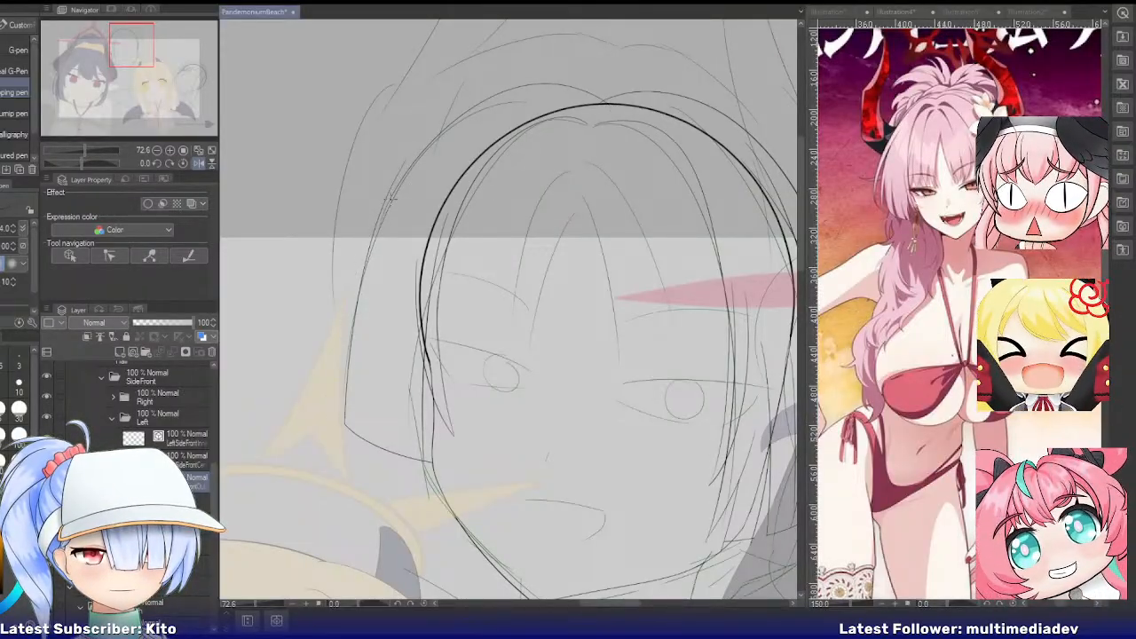
Try to continue the outer side lock's edge from the temple down to the center lock's lower outer corner
drag(391, 201, 345, 396)
key(ctrl+z)
mouse_move(392, 192)
mouse_down()
mouse_move(350, 306)
mouse_move(348, 404)
mouse_up()
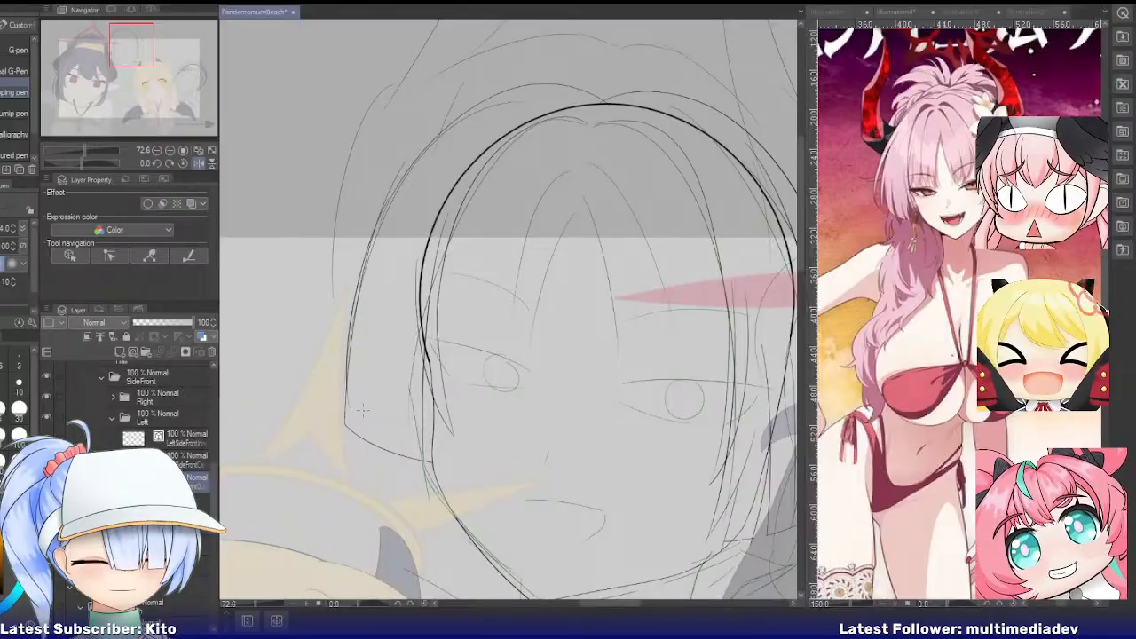
key(ctrl+z)
drag(395, 195, 349, 413)
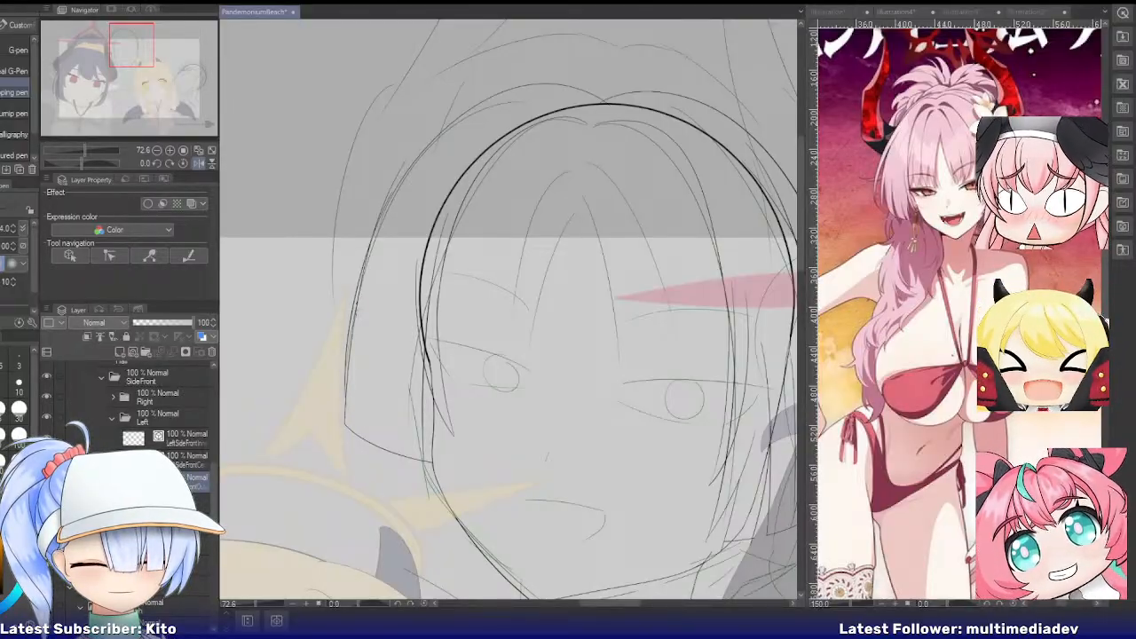
key(ctrl+z)
drag(393, 195, 348, 410)
key(ctrl+z)
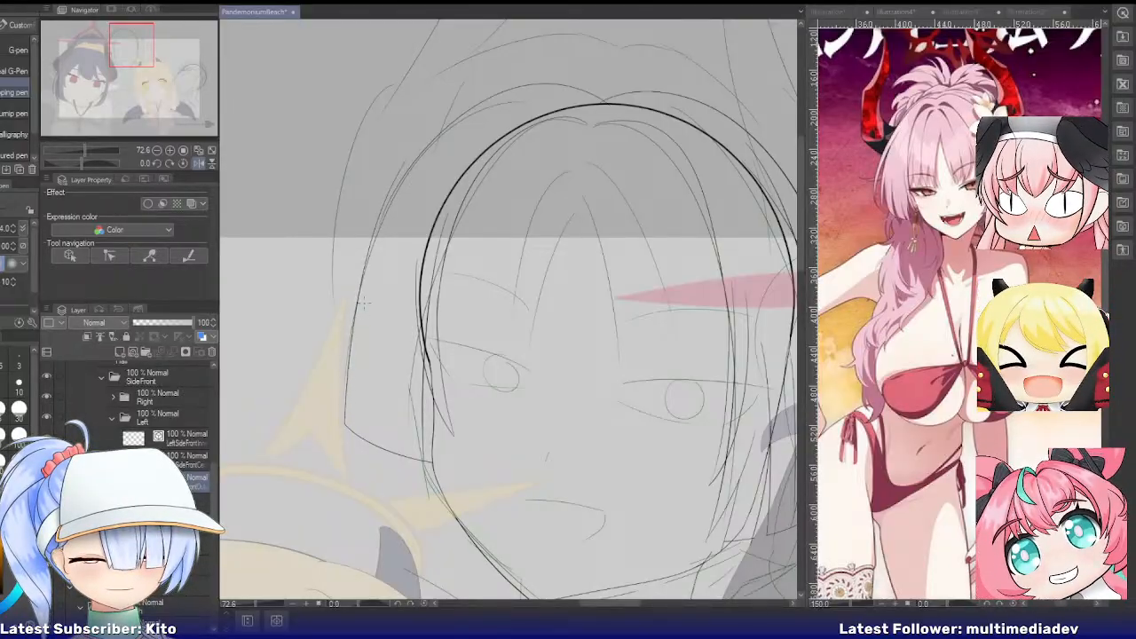
scroll(364, 301, up, 2)
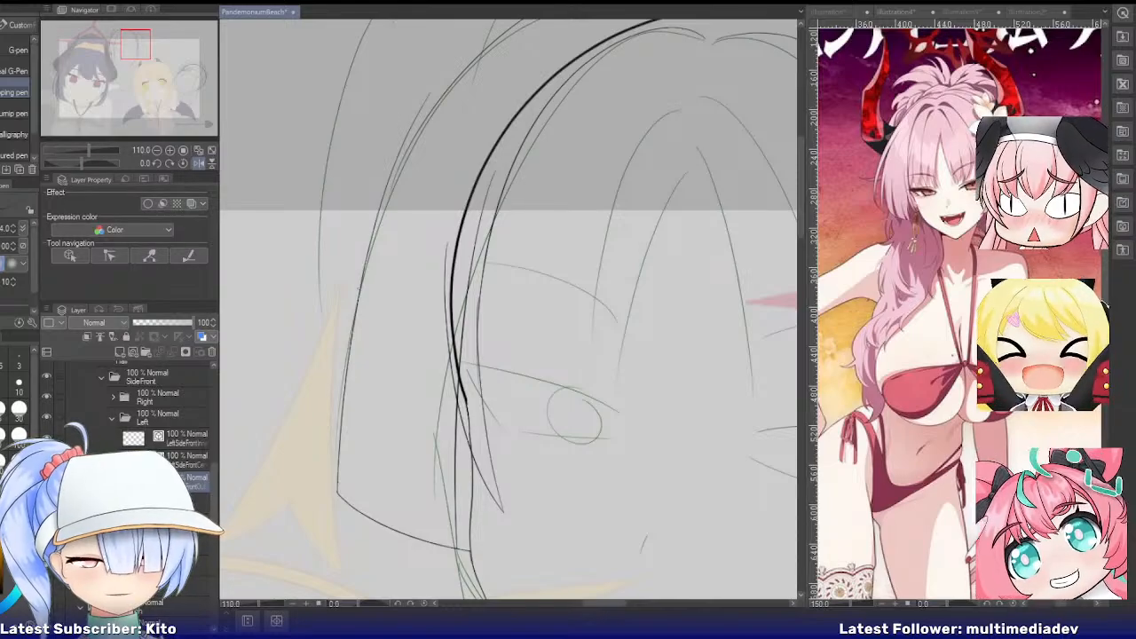
scroll(438, 201, down, 2)
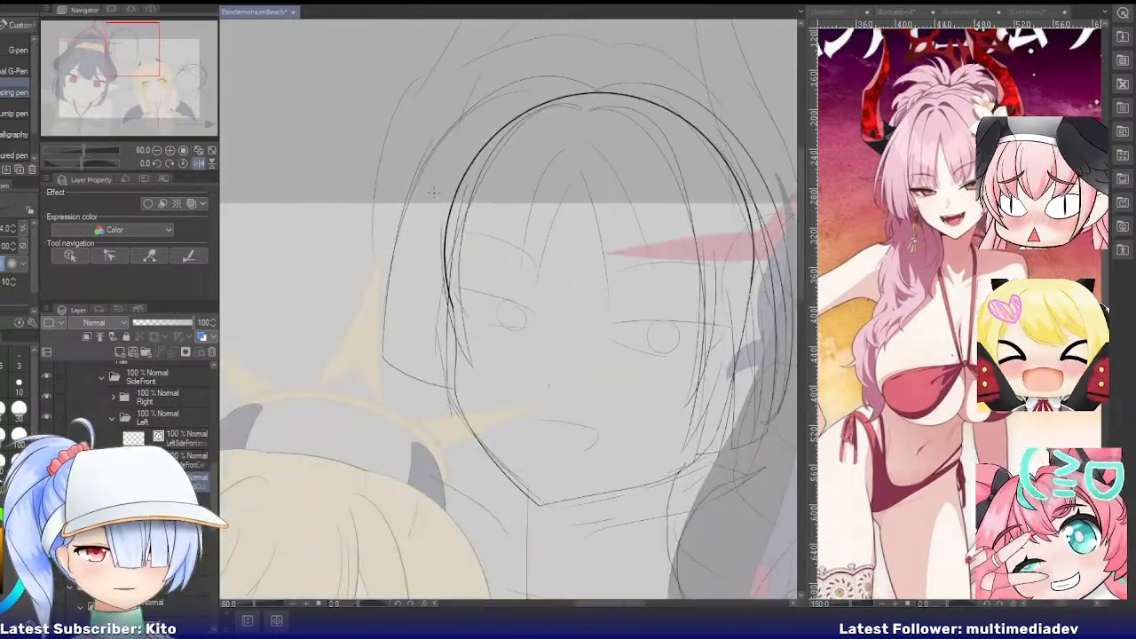
Try to transform the outer lock's upper curve and retrace it over the top of the head, then undo back past the original curve
key(ctrl+t)
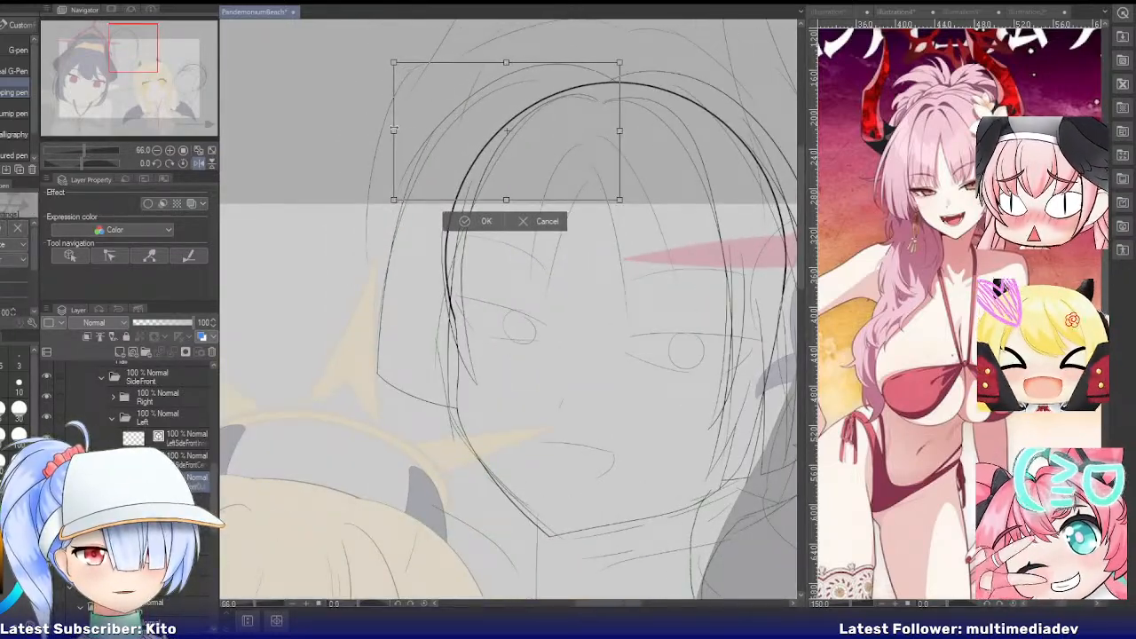
click(488, 222)
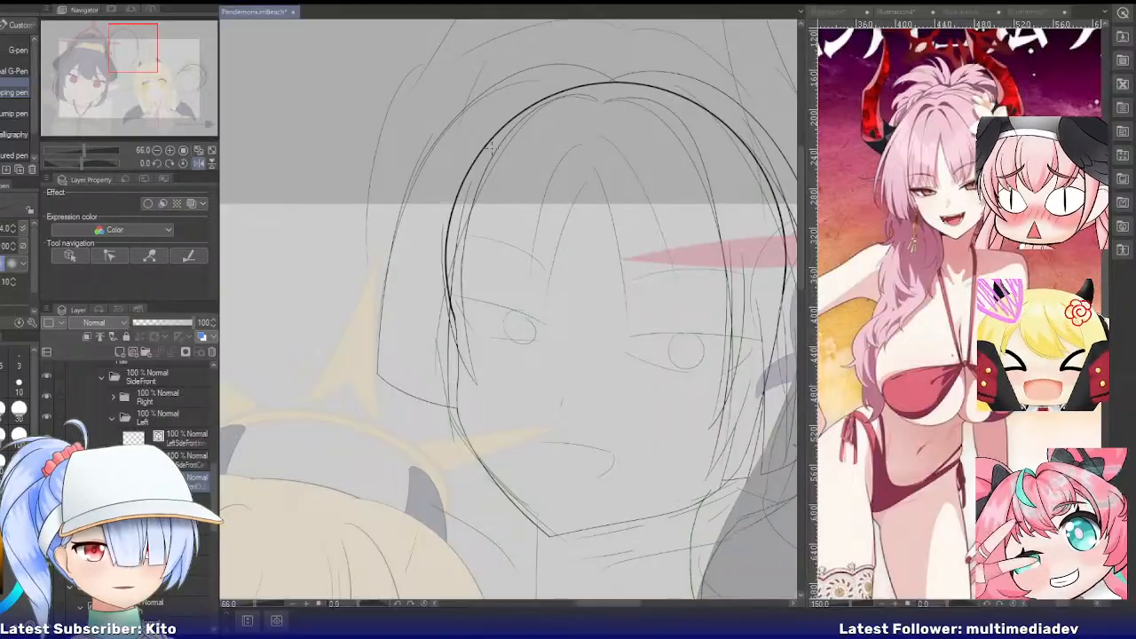
key(p)
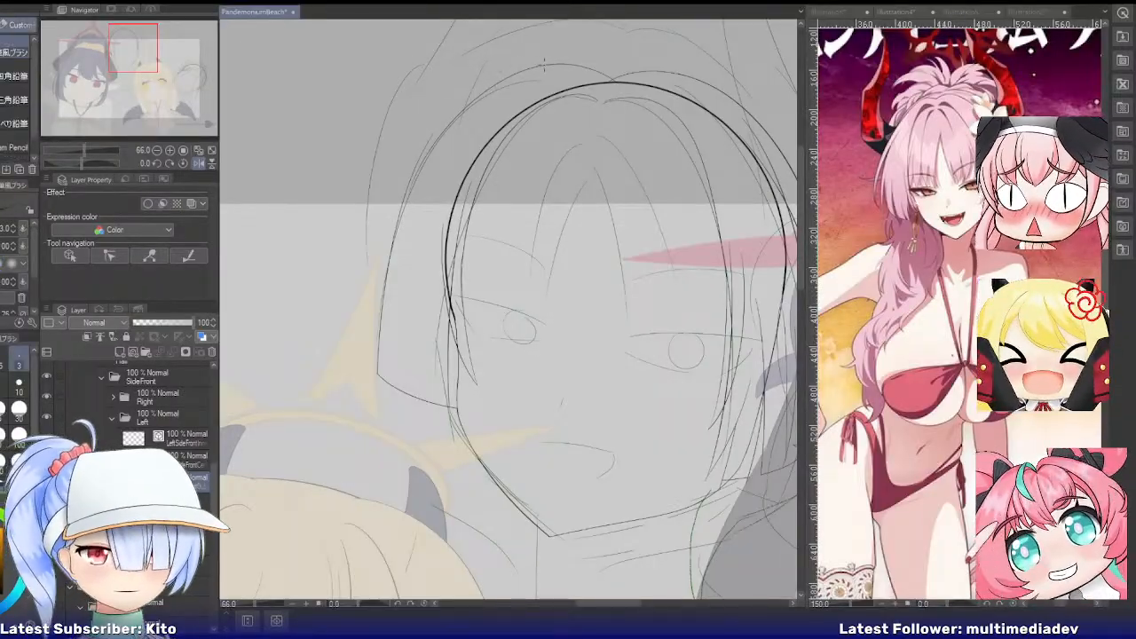
drag(568, 66, 389, 254)
key(ctrl+z)
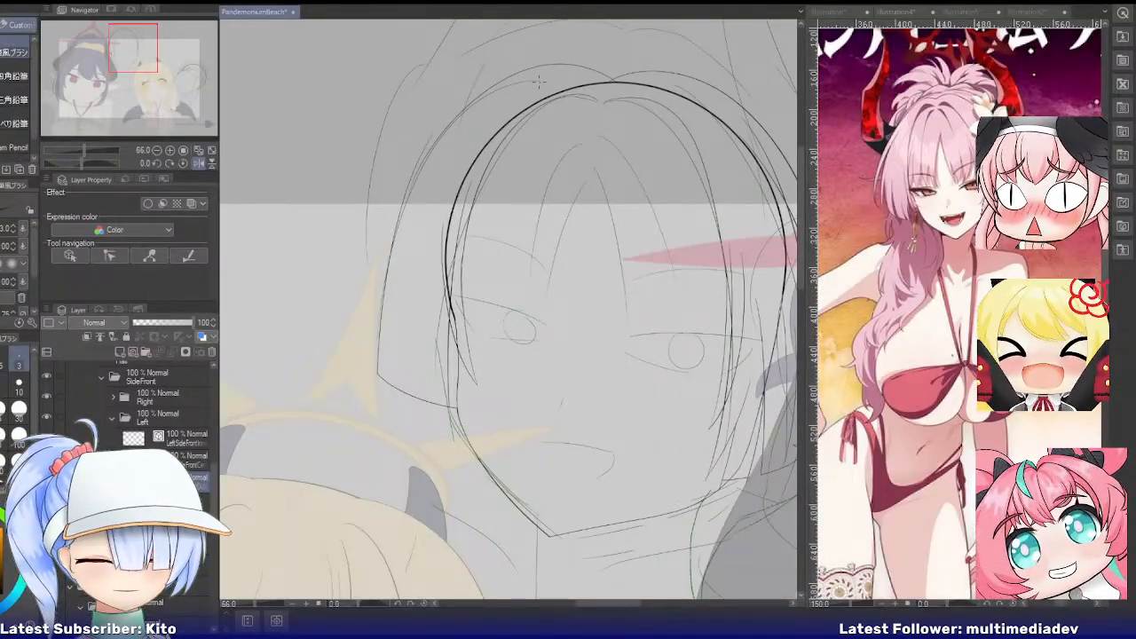
key(p)
drag(564, 66, 390, 233)
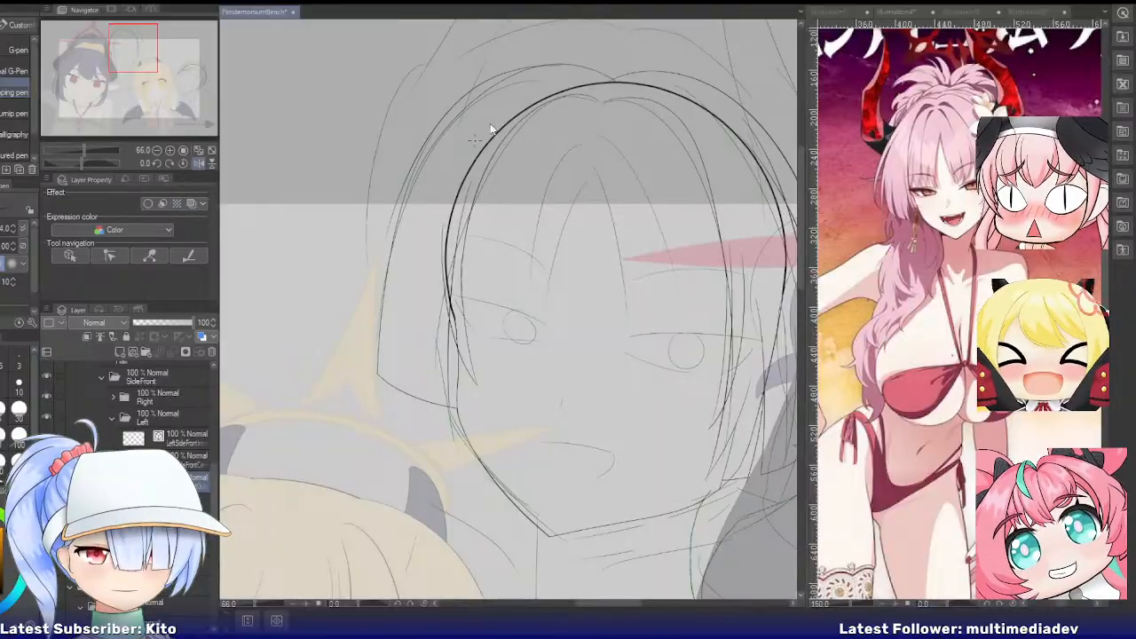
key(ctrl+z)
key(ctrl+z)
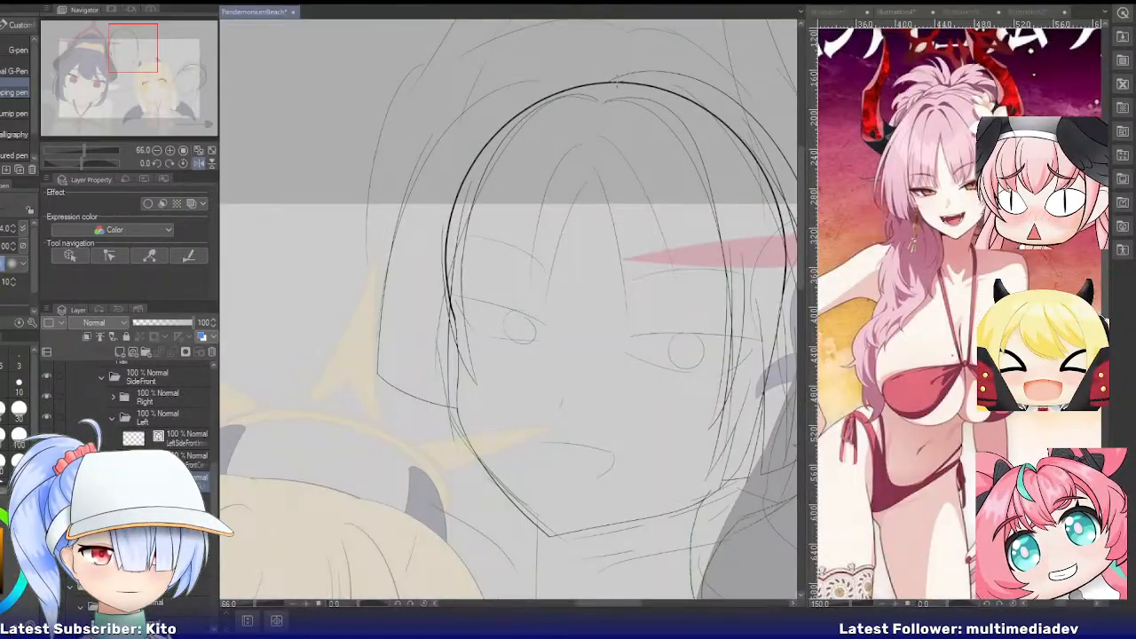
Redraw the outer side lock's upper curve from the hair parting outward to the temple
drag(618, 83, 414, 193)
key(ctrl+z)
drag(617, 78, 394, 206)
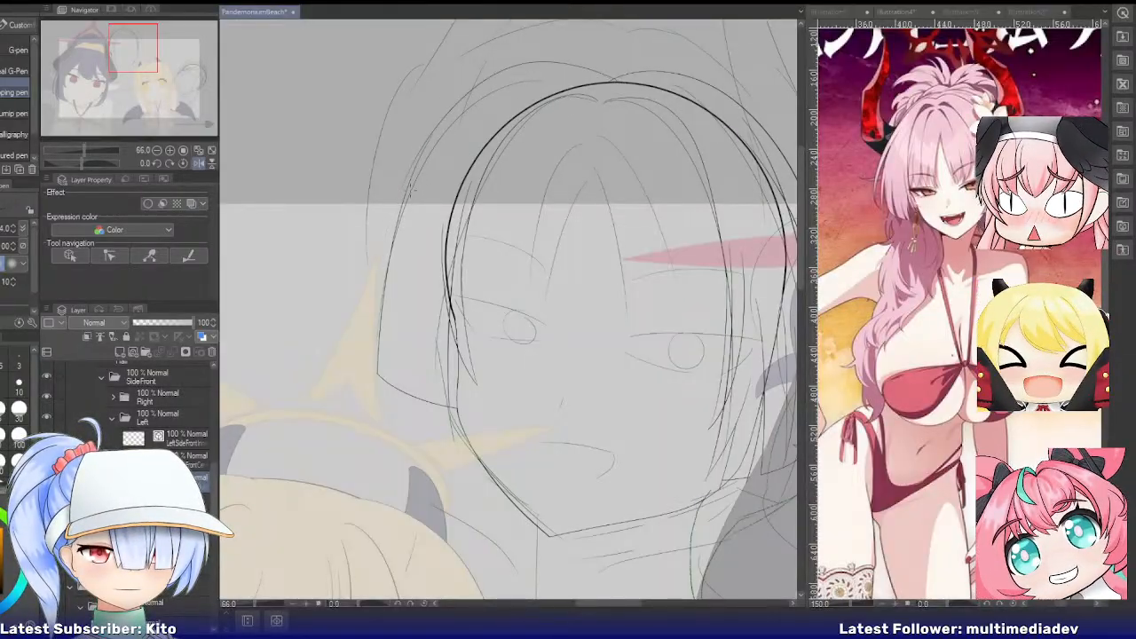
Draw the outer side lock's long outer edge from the upper curve down to the center lock's lower outer corner
drag(433, 129, 367, 293)
key(ctrl+z)
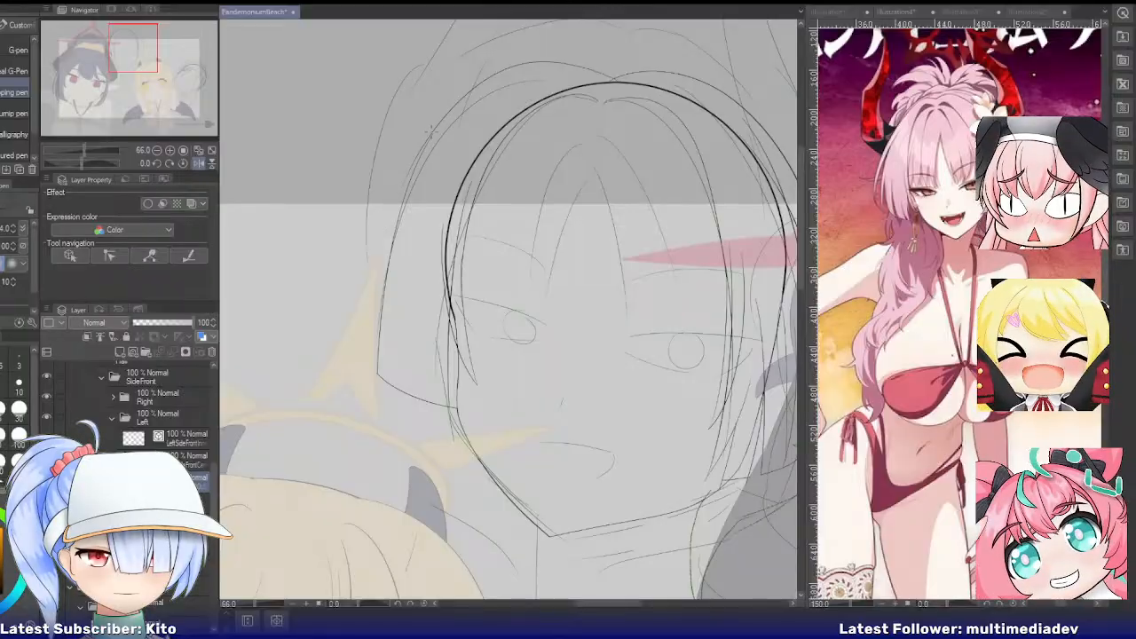
drag(425, 143, 359, 353)
key(ctrl+z)
drag(425, 140, 369, 354)
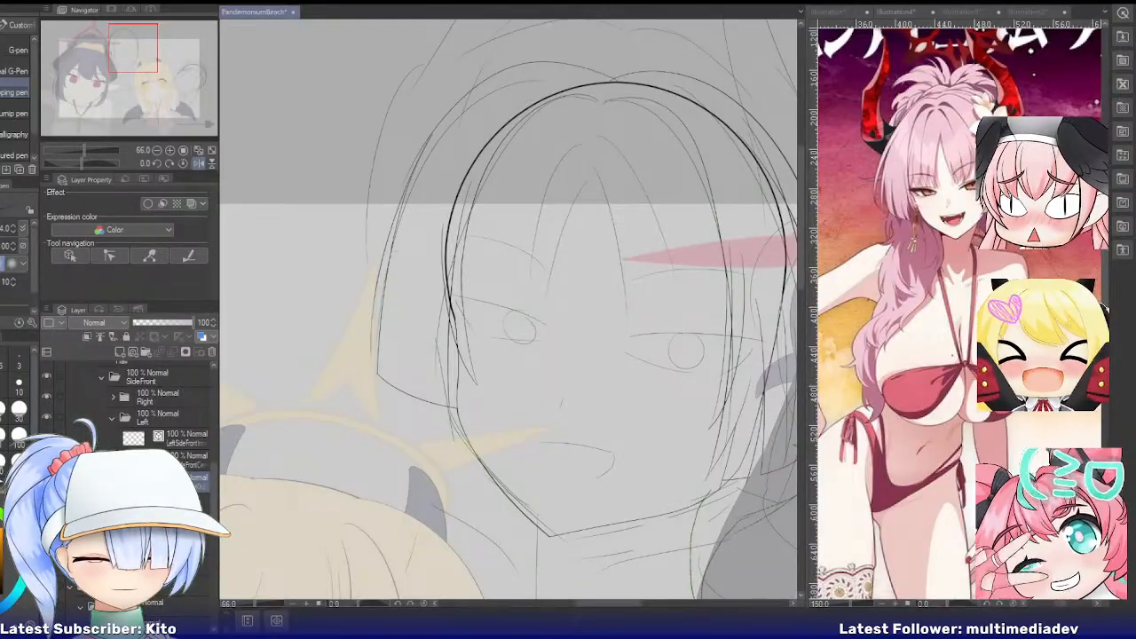
key(ctrl+z)
mouse_move(430, 153)
mouse_down()
mouse_move(369, 328)
mouse_move(373, 351)
mouse_up()
key(ctrl+z)
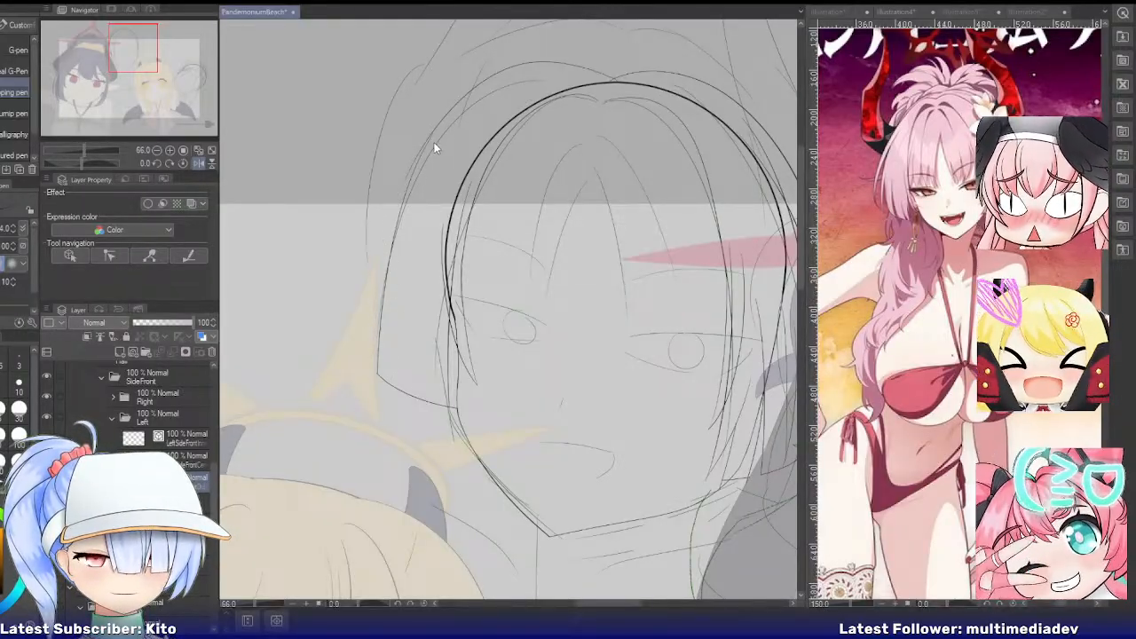
drag(431, 134, 389, 348)
key(ctrl+z)
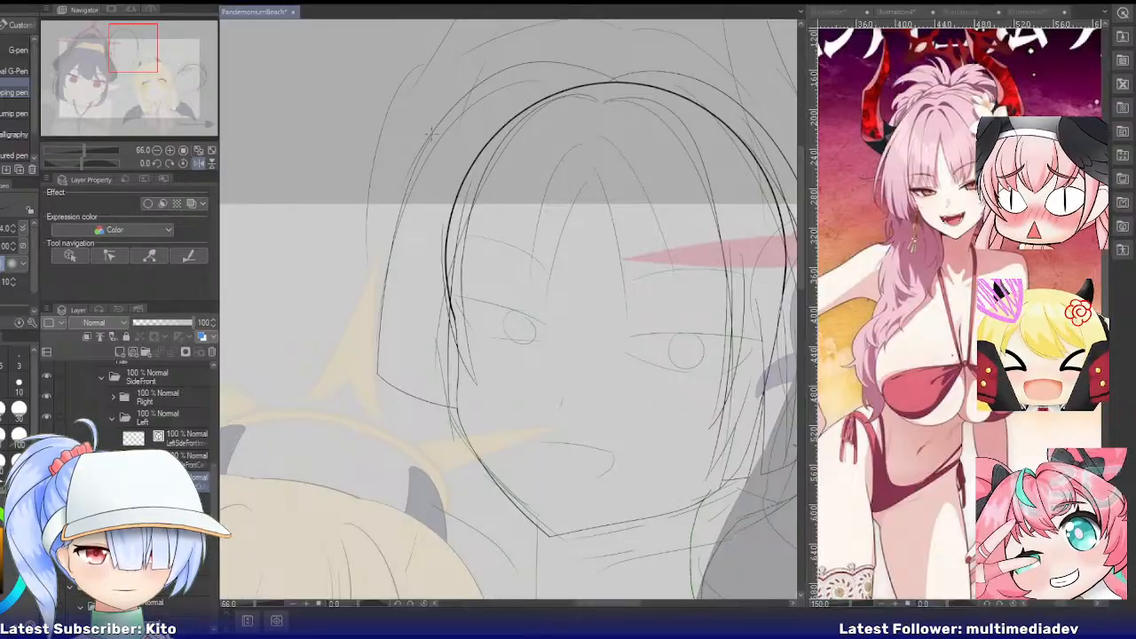
drag(430, 135, 371, 369)
key(ctrl+z)
drag(427, 141, 377, 361)
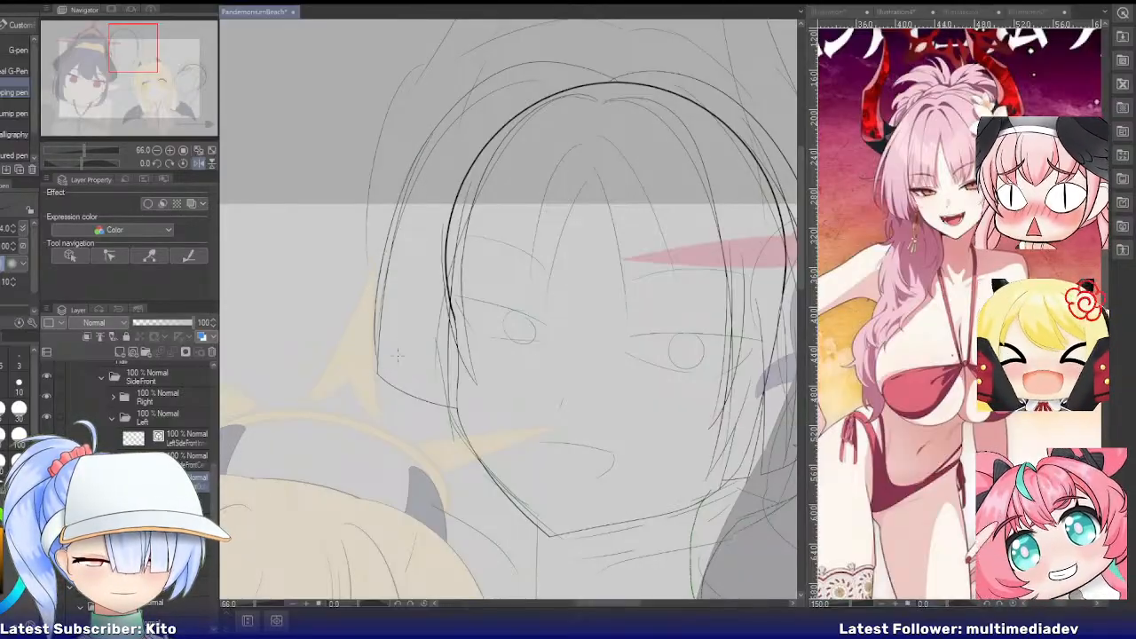
Erase the stray line where the outer lock's upper curve overlaps its long outer edge above the temple
scroll(427, 211, up, 10)
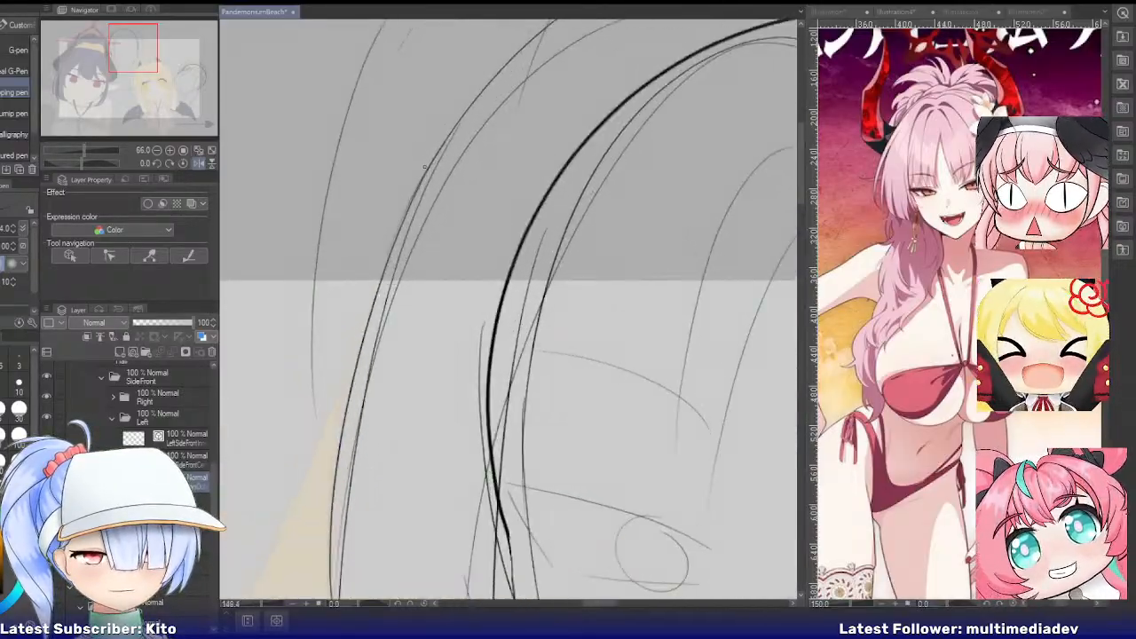
key(e)
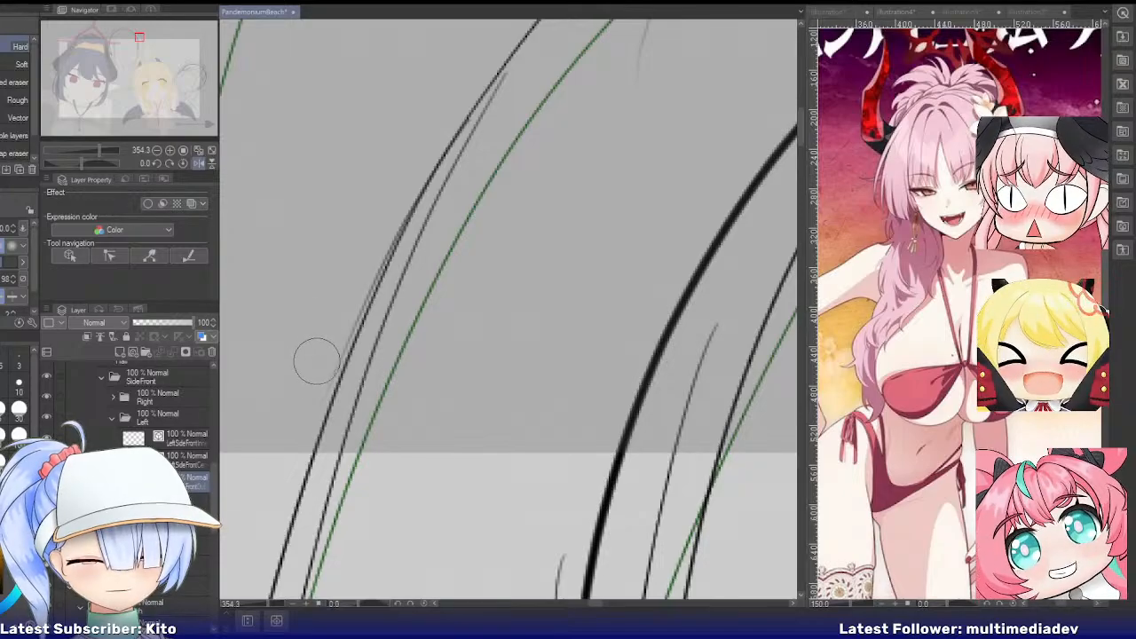
drag(311, 368, 326, 352)
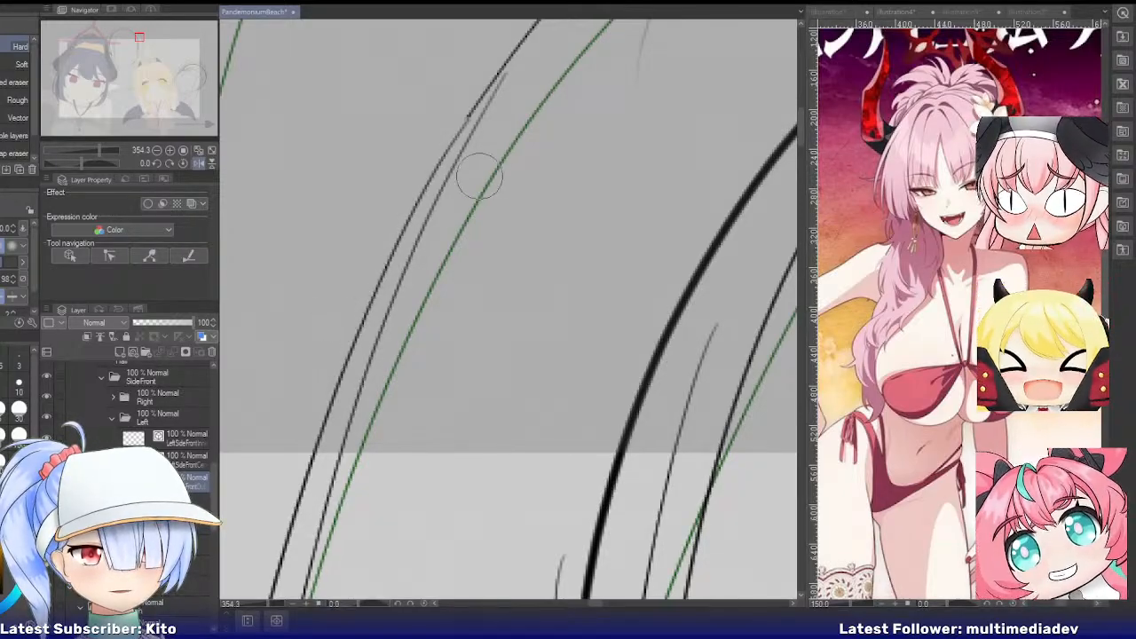
Clean up the joint between the outer lock's upper curve and outer edge and bridge it with one smooth stroke
key(p)
drag(471, 112, 441, 163)
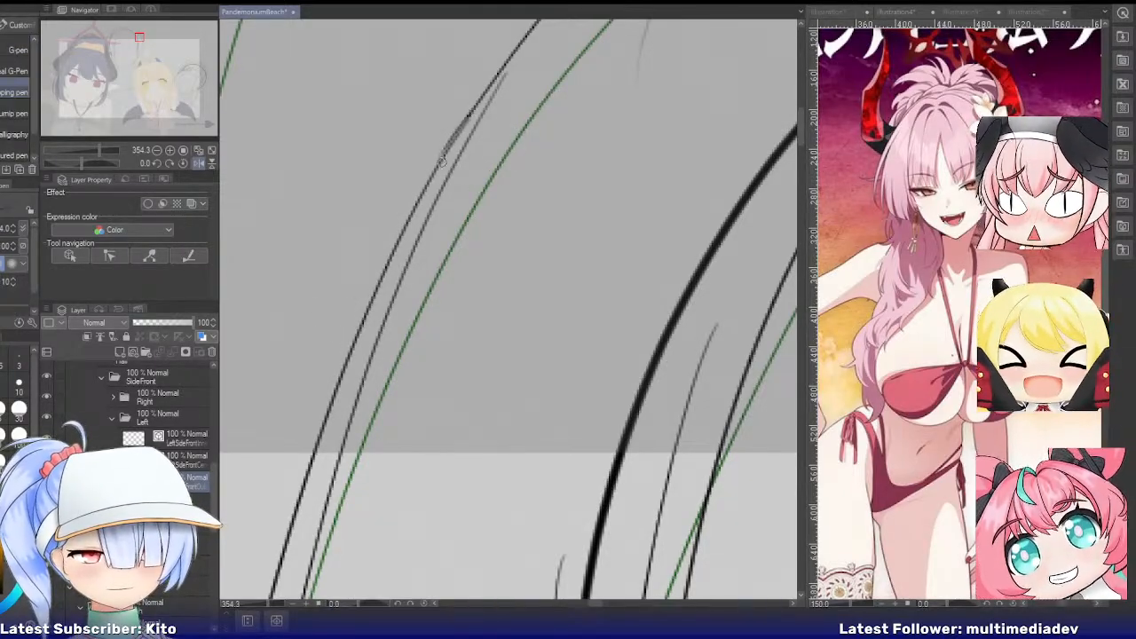
key(ctrl+z)
key(ctrl+z)
drag(472, 111, 426, 203)
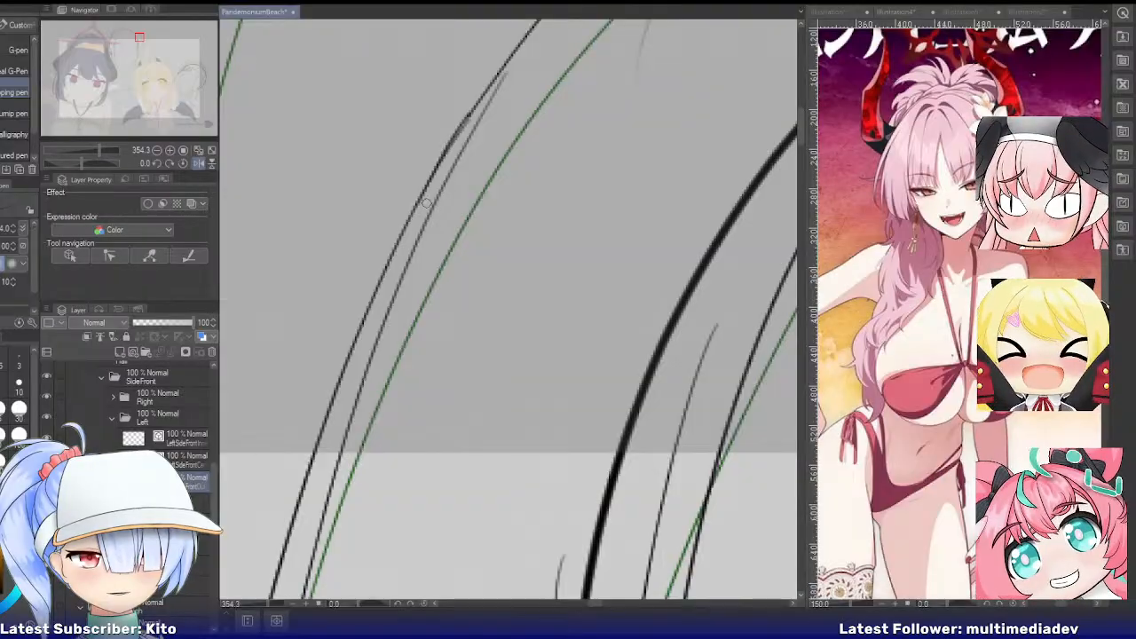
key(e)
mouse_move(480, 131)
mouse_down()
mouse_move(474, 158)
mouse_move(459, 140)
mouse_move(448, 151)
mouse_up()
key(p)
drag(473, 105, 414, 229)
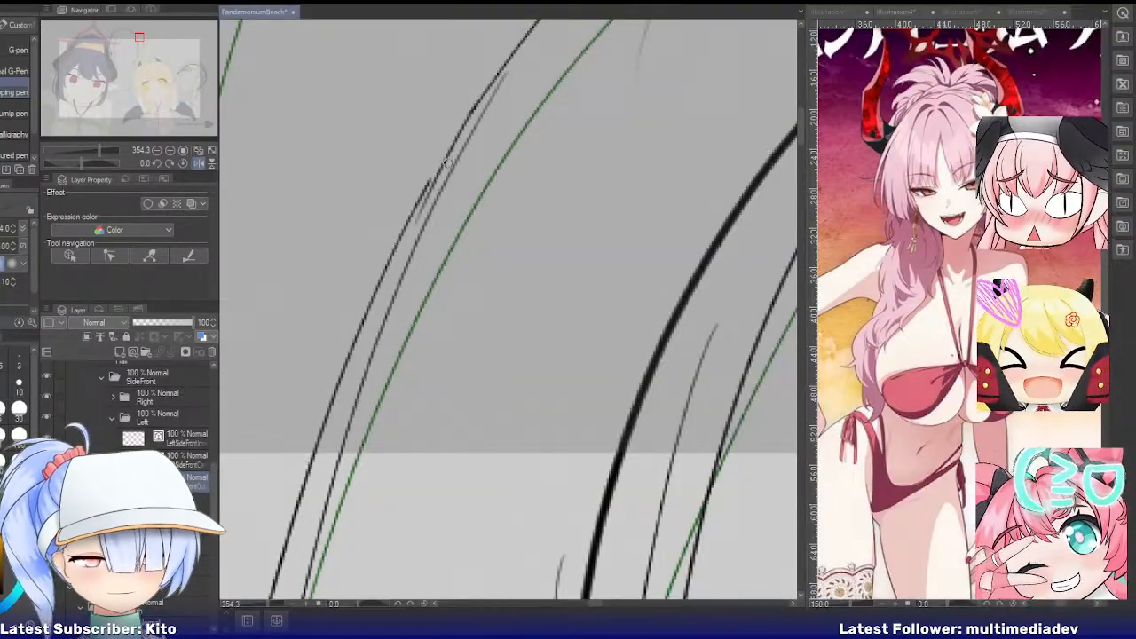
key(ctrl+z)
drag(476, 107, 411, 233)
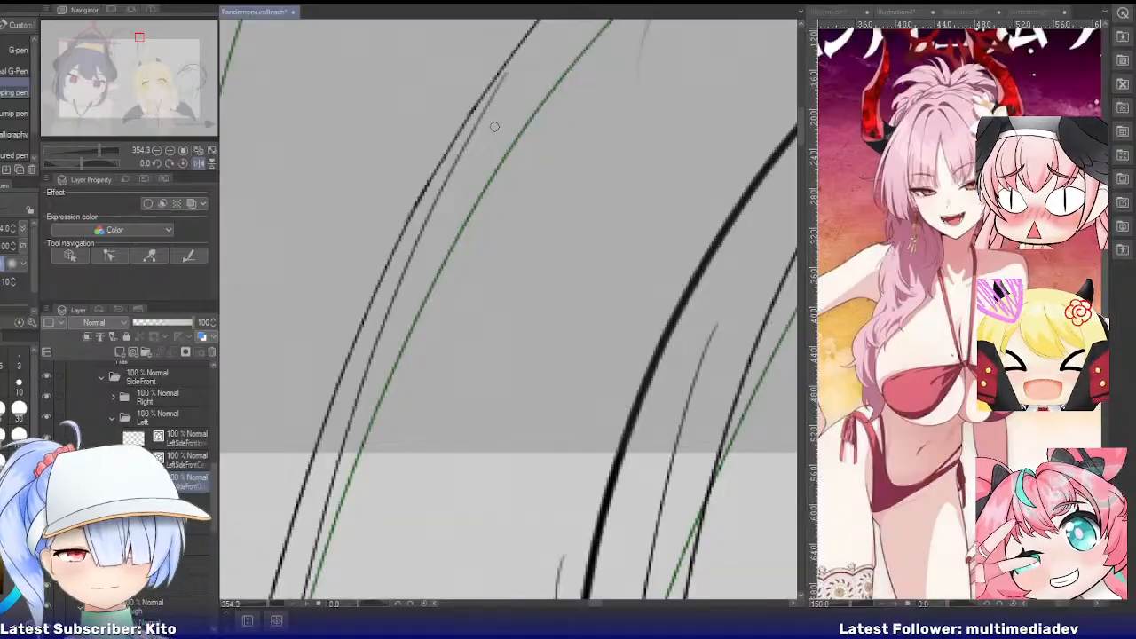
Draw a long curved strand line inside the outer side lock, from beside the temple down toward its lower corner
scroll(494, 126, down, 5)
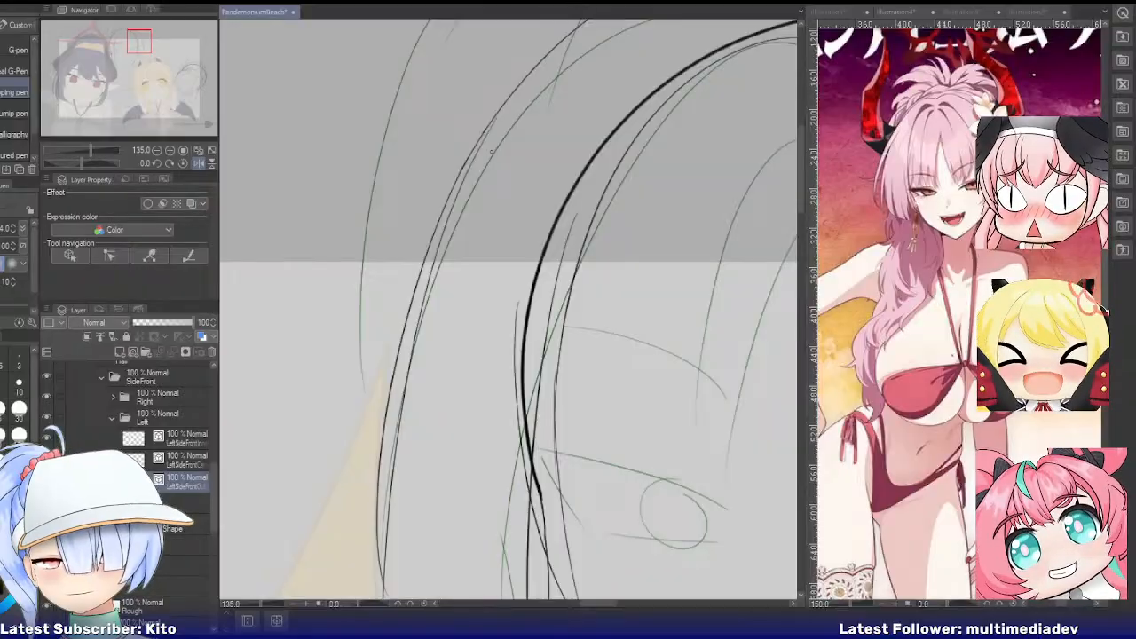
scroll(491, 151, down, 4)
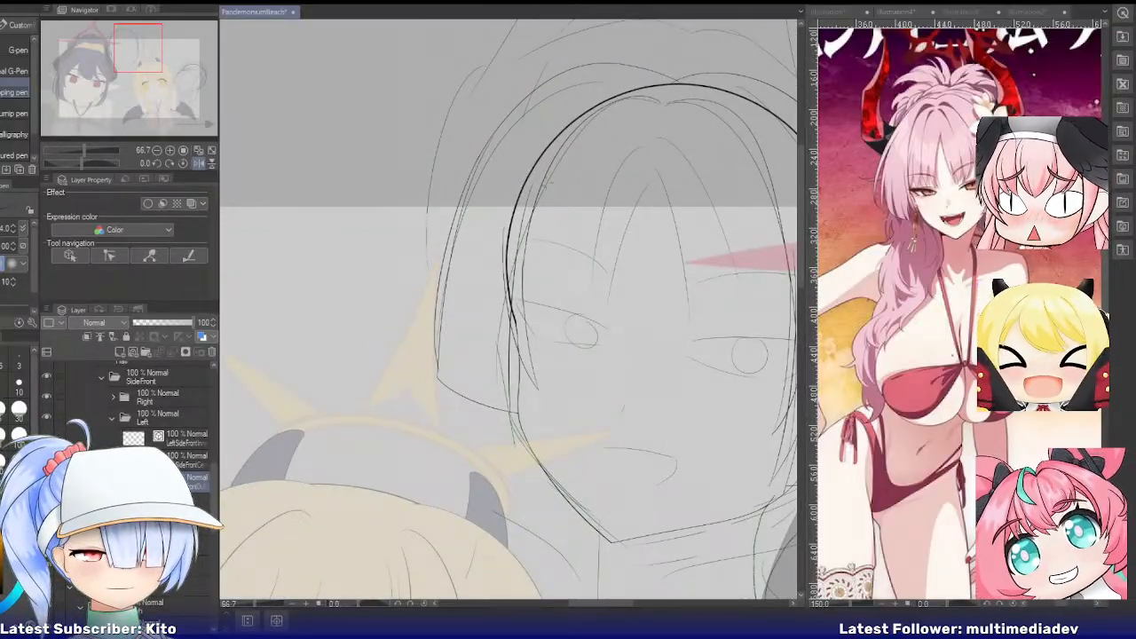
scroll(574, 224, up, 2)
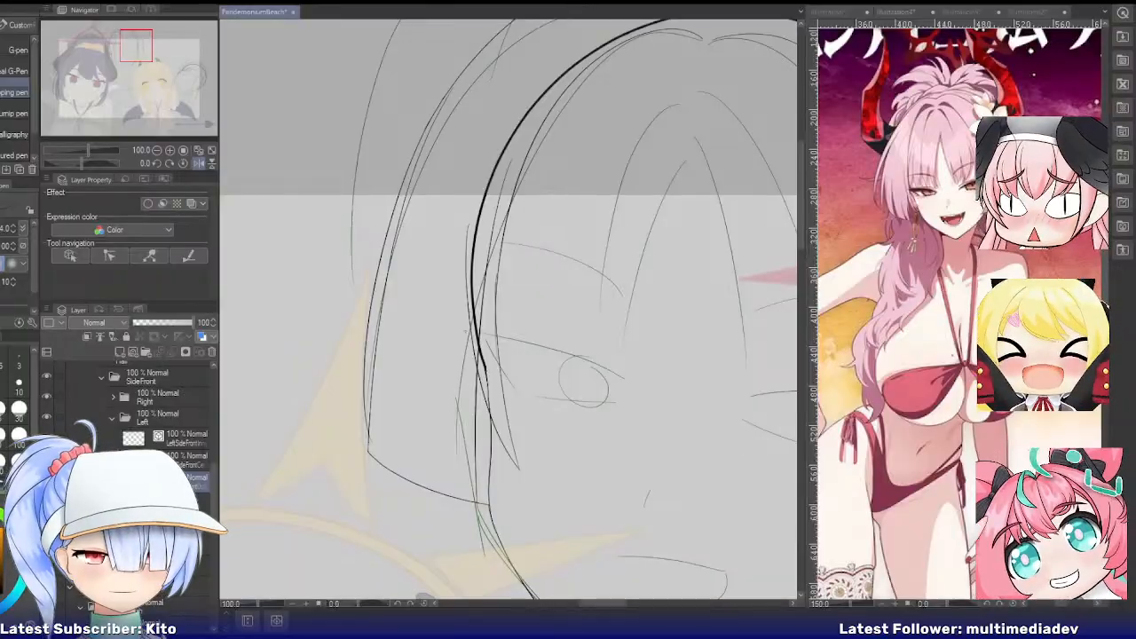
key(p)
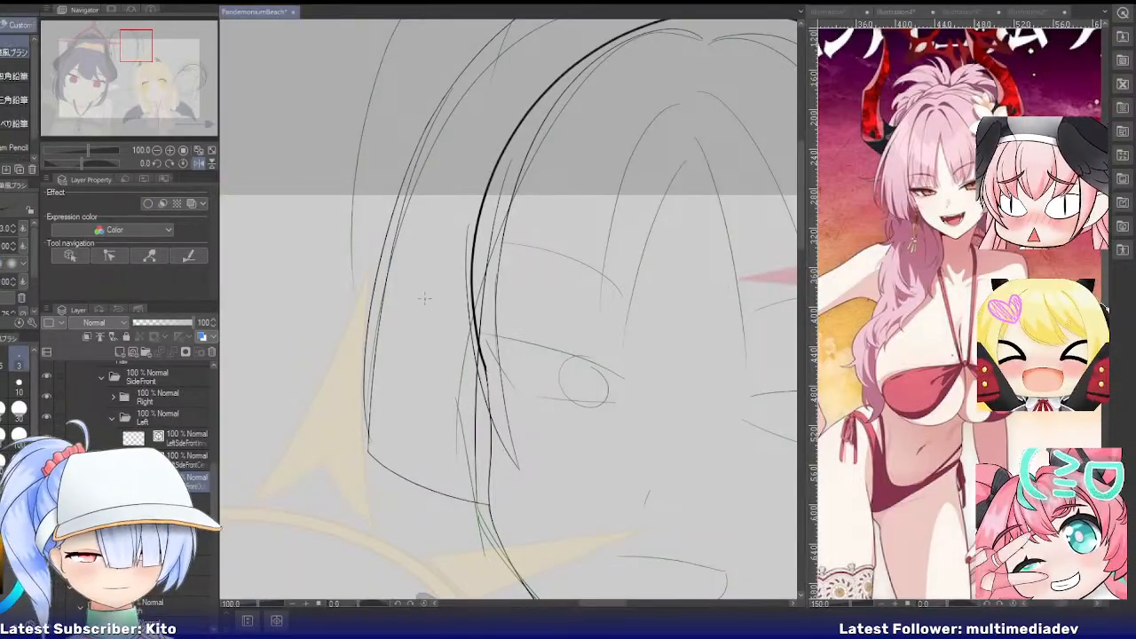
key(p)
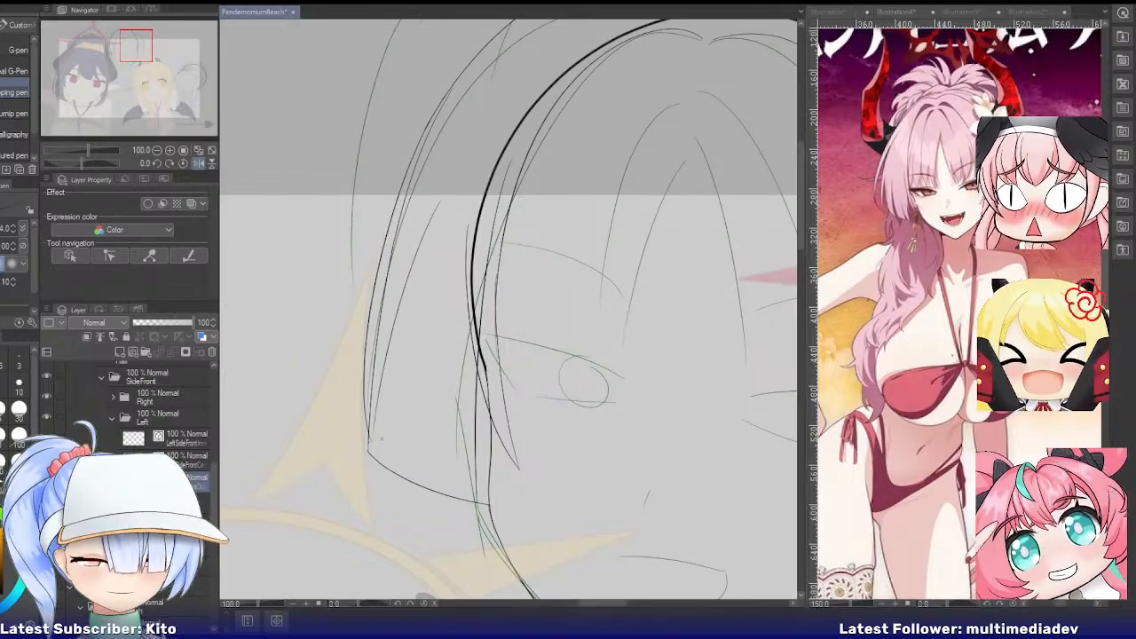
Toggle the outer lock's layer color to check its lines, and show the center side lock's layer in blue
key(ctrl+b)
key(ctrl+b)
scroll(424, 317, down, 2)
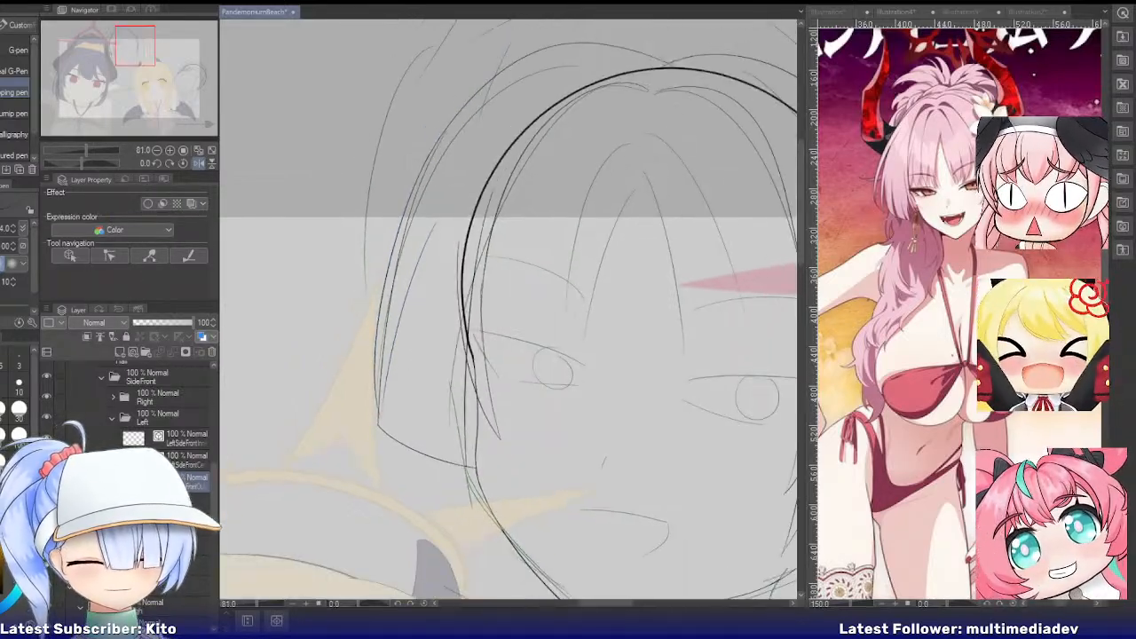
key(ctrl+b)
scroll(493, 448, up, 4)
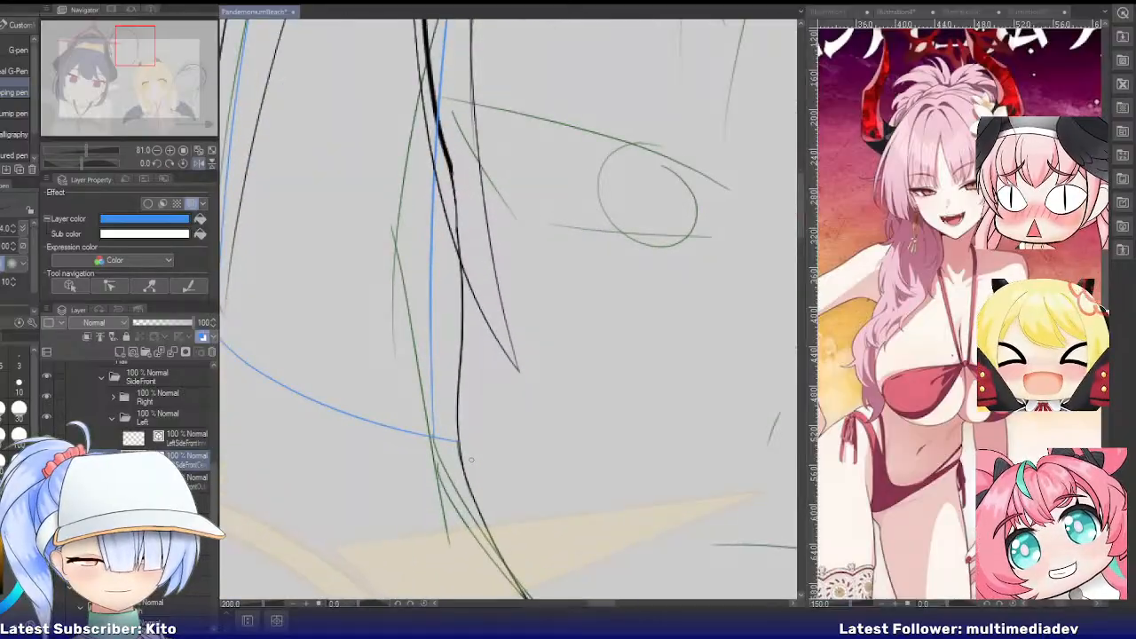
Erase the center lock's bottom edge where it overshoots the inner corner, and turn off its blue layer color
key(e)
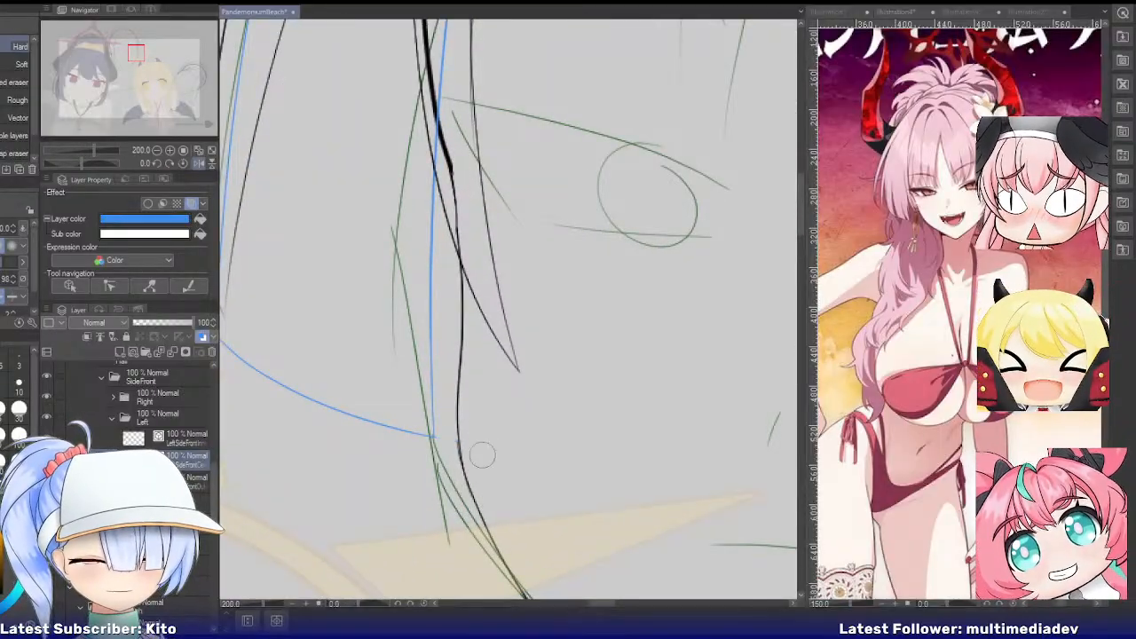
key(ctrl+b)
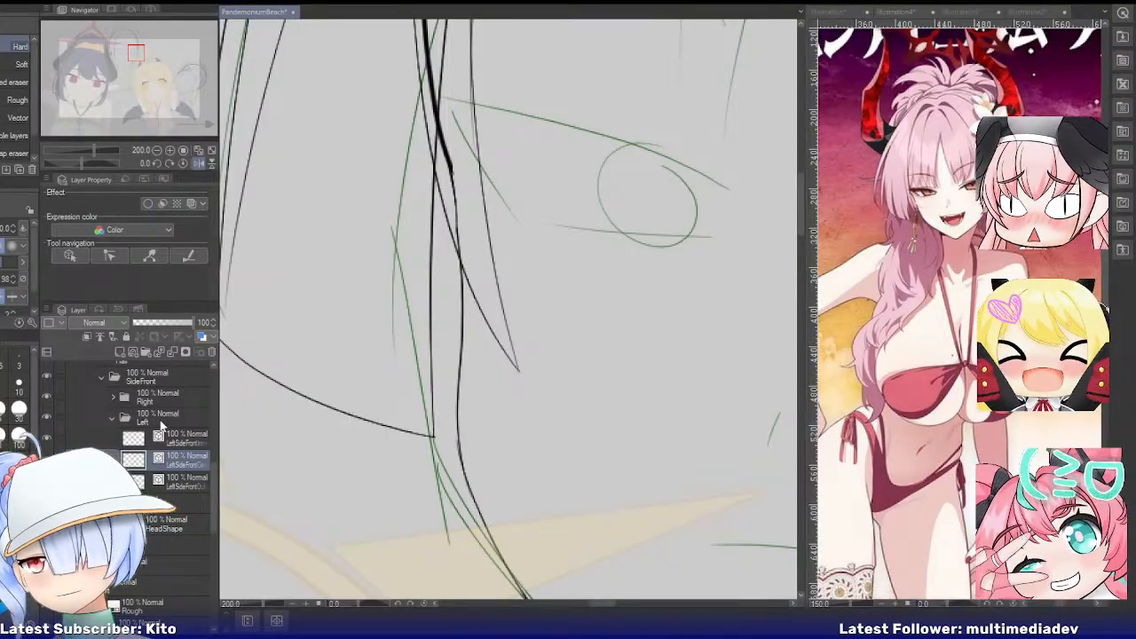
click(113, 416)
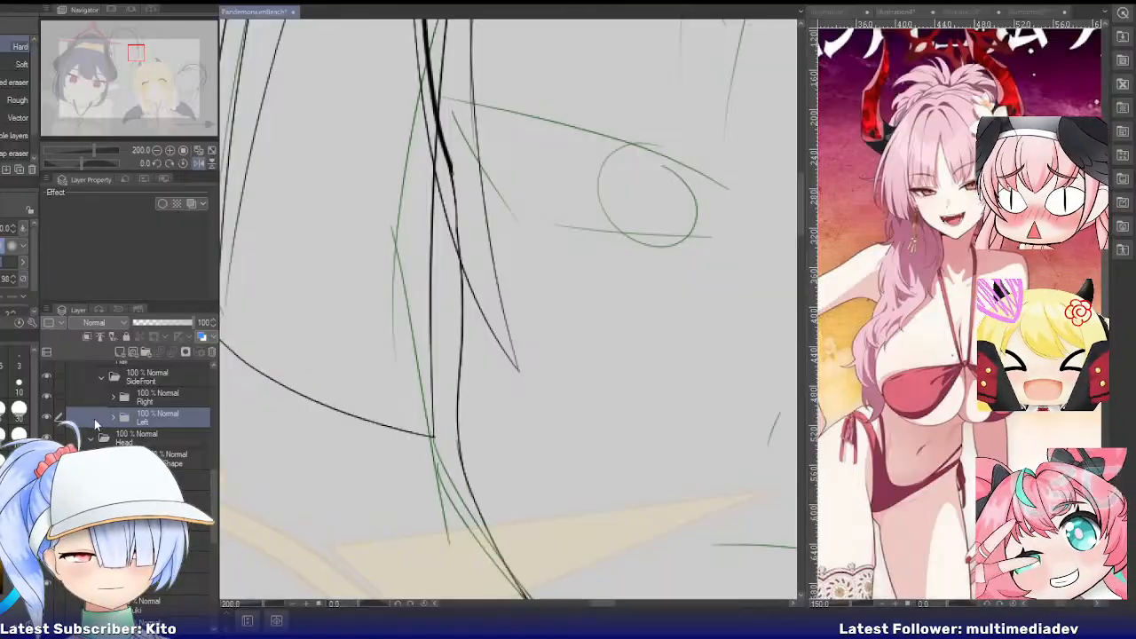
scroll(424, 346, down, 5)
scroll(424, 347, down, 1)
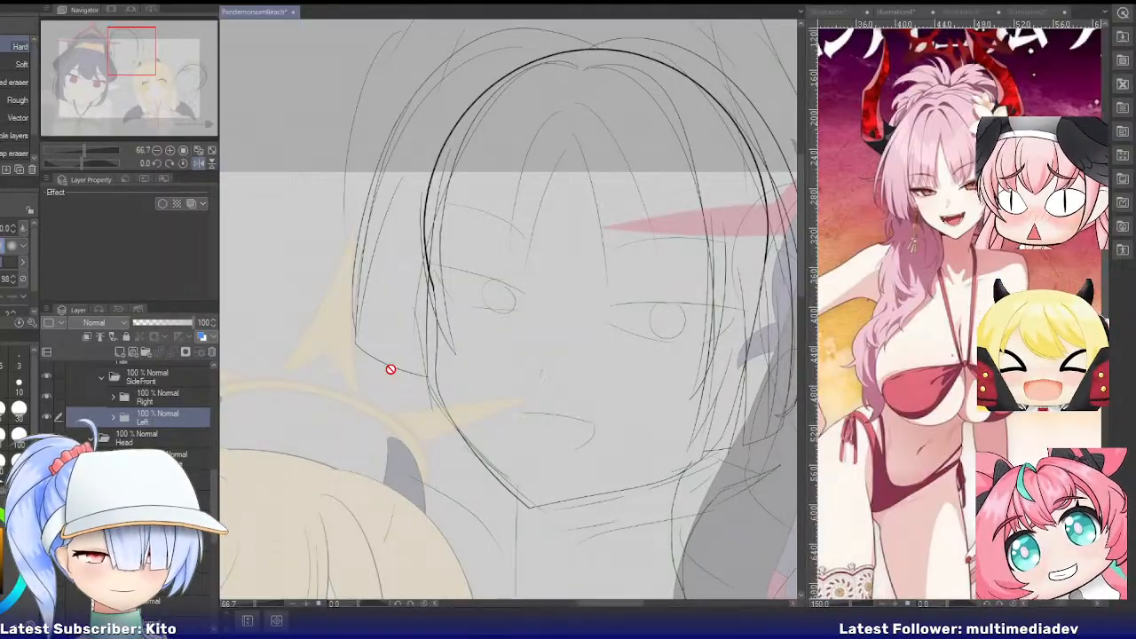
On the center lock's layer, cut a narrow gap near the outer edge with two tapering strand lines and erase the bottom edge between them
click(113, 417)
click(177, 456)
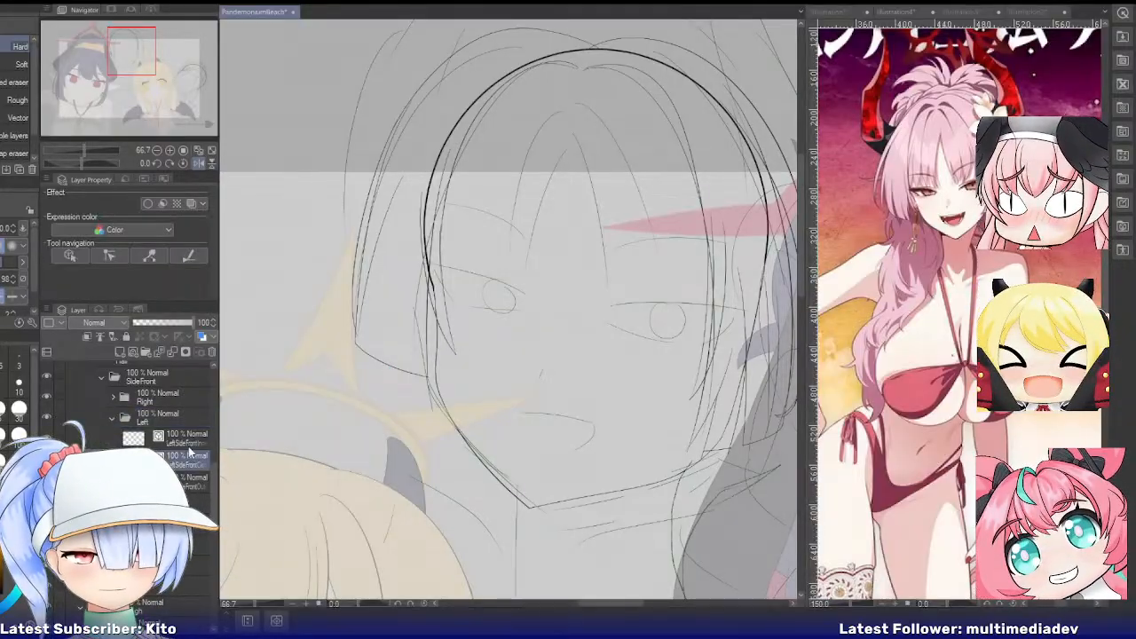
scroll(416, 273, up, 3)
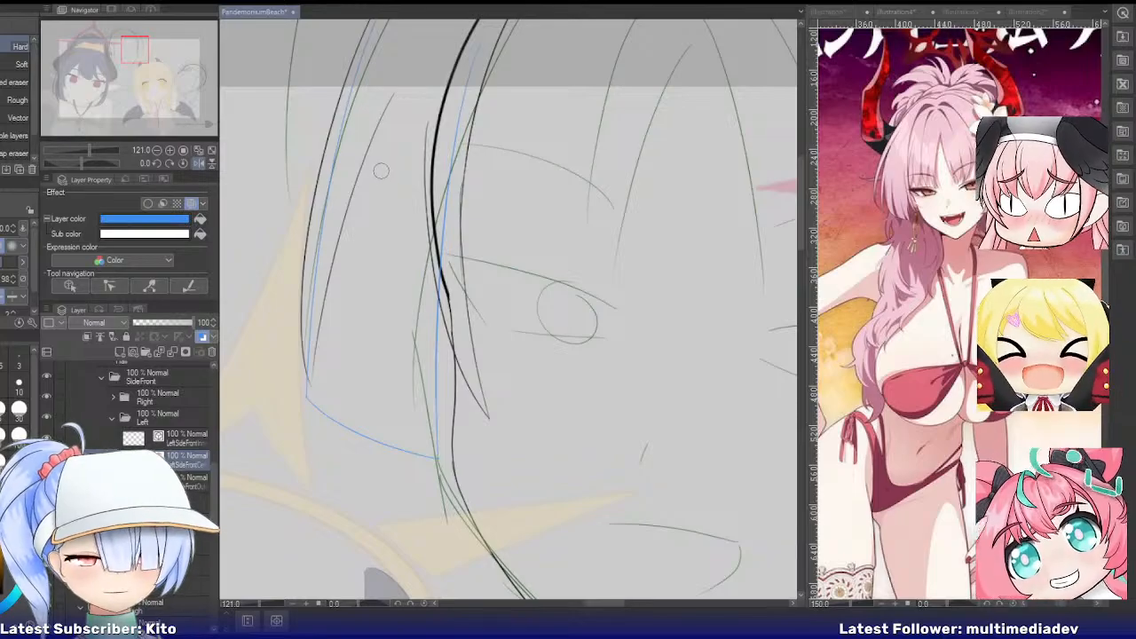
key(p)
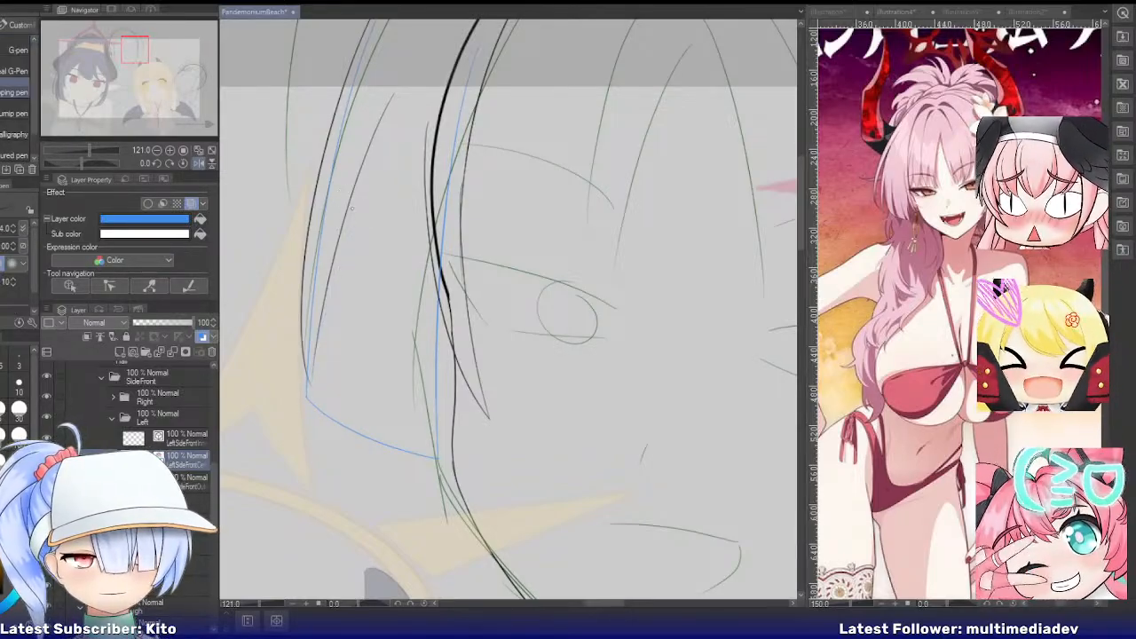
drag(357, 195, 311, 385)
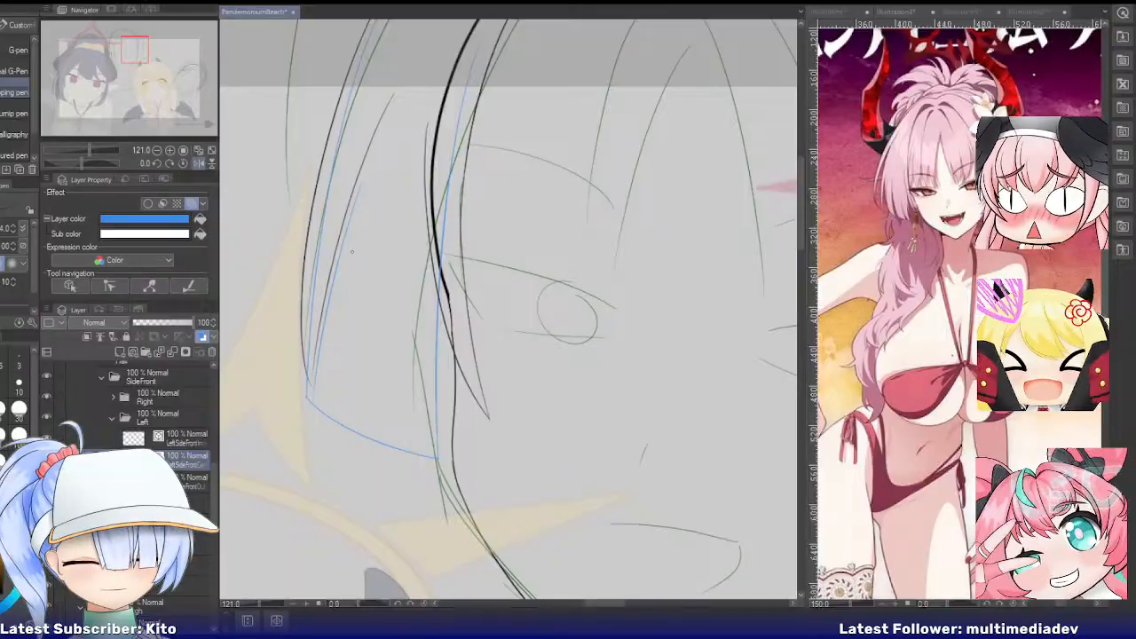
drag(341, 260, 326, 416)
key(ctrl+z)
drag(334, 284, 321, 415)
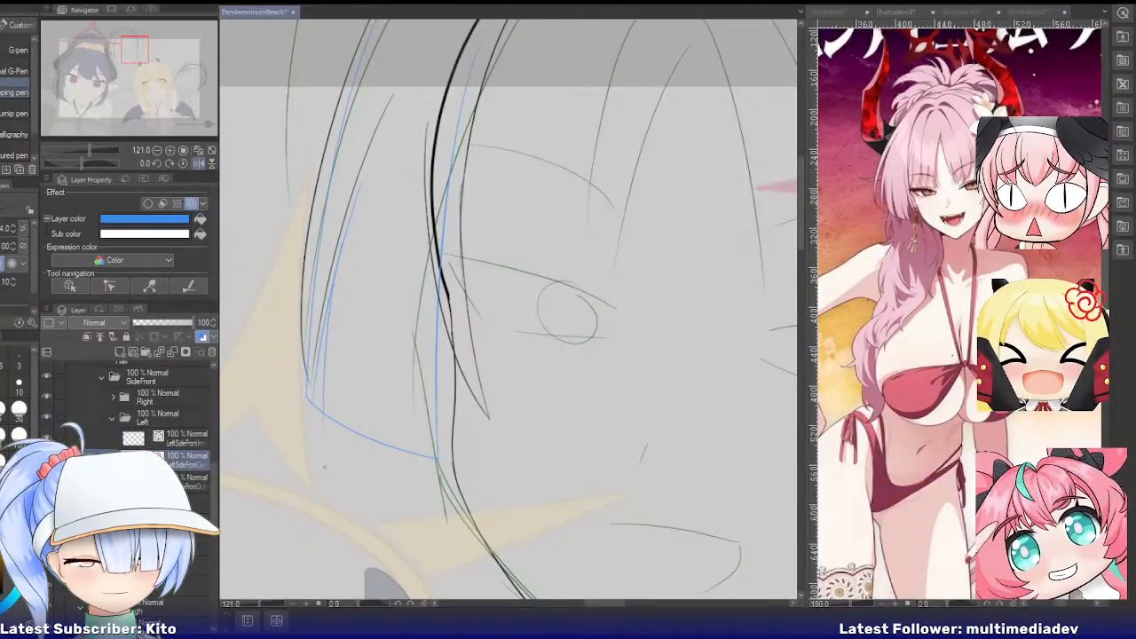
key(e)
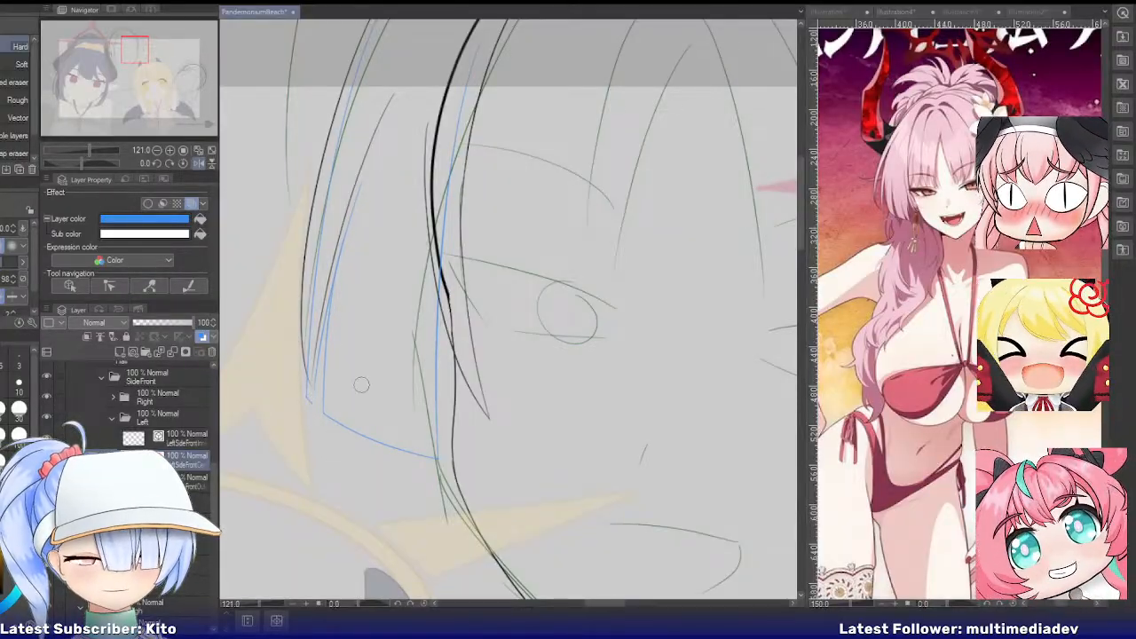
Cut a second narrow gap closer to the face with two long strand lines, erasing overshoots and the bottom edge between them
key(p)
drag(410, 227, 382, 424)
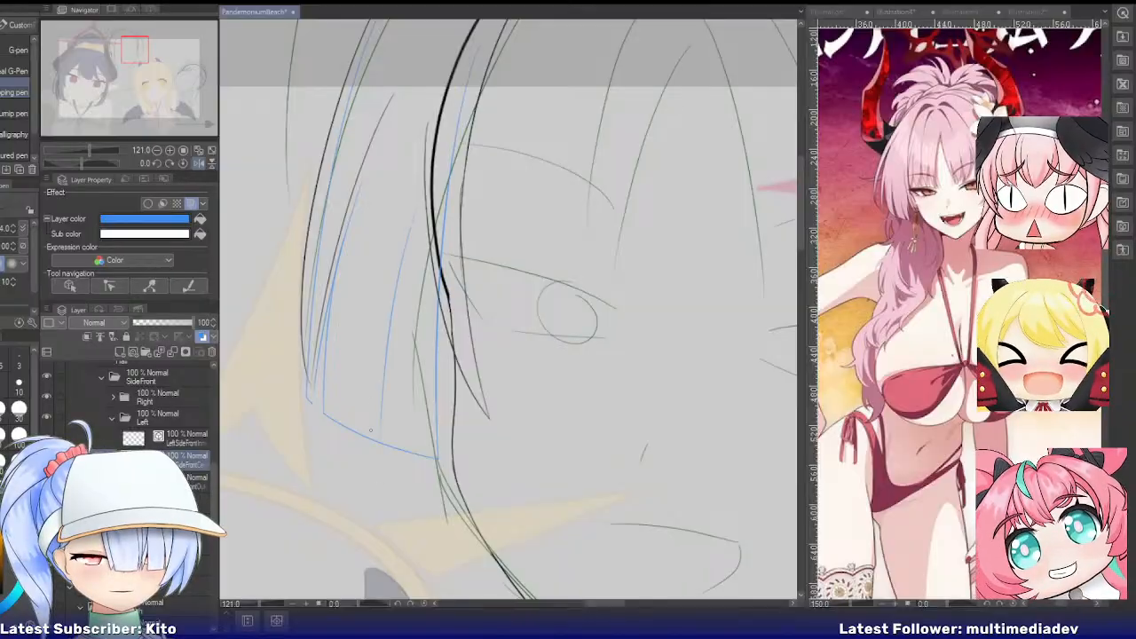
drag(397, 291, 390, 447)
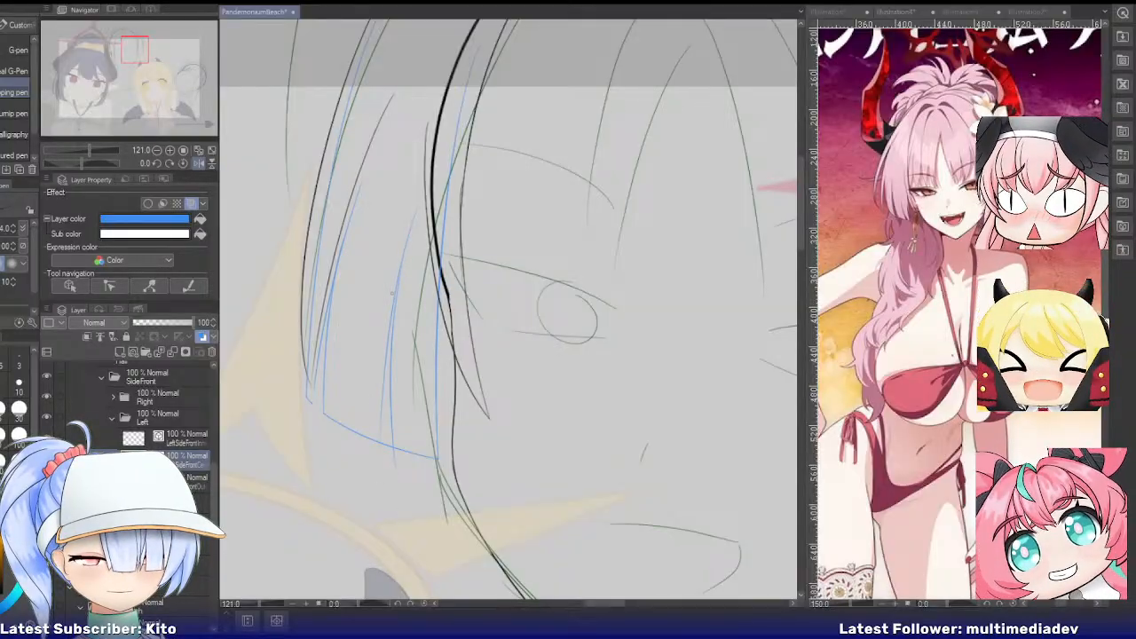
key(e)
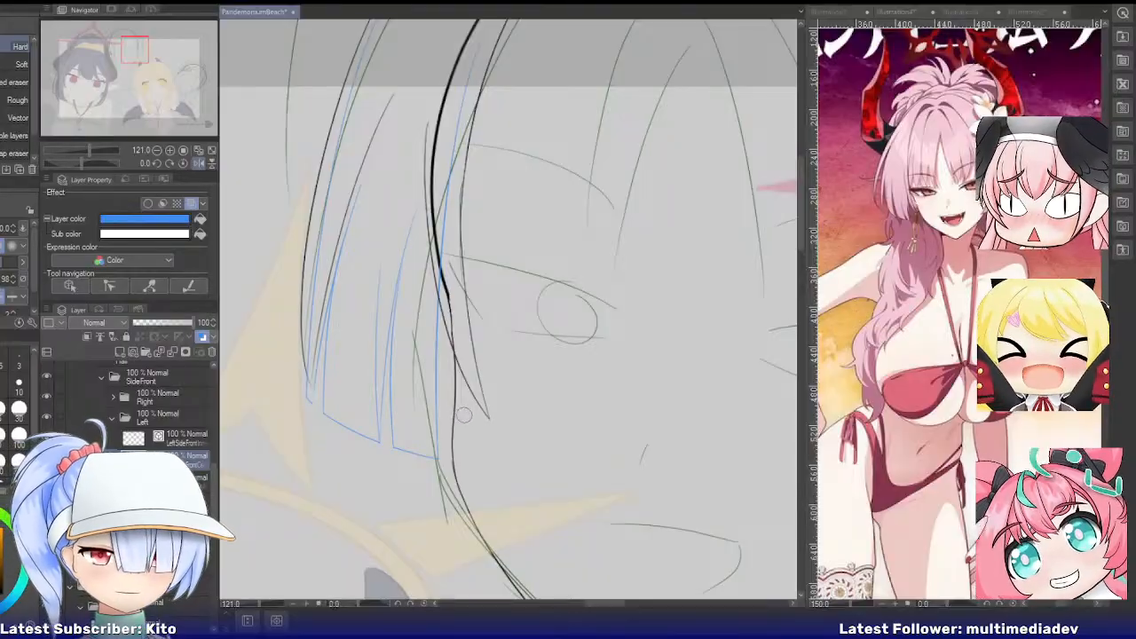
Turn off the blue layer color and blend the inner gap's two strand lines together with a stroke at their upper junction
key(ctrl+b)
scroll(400, 257, up, 5)
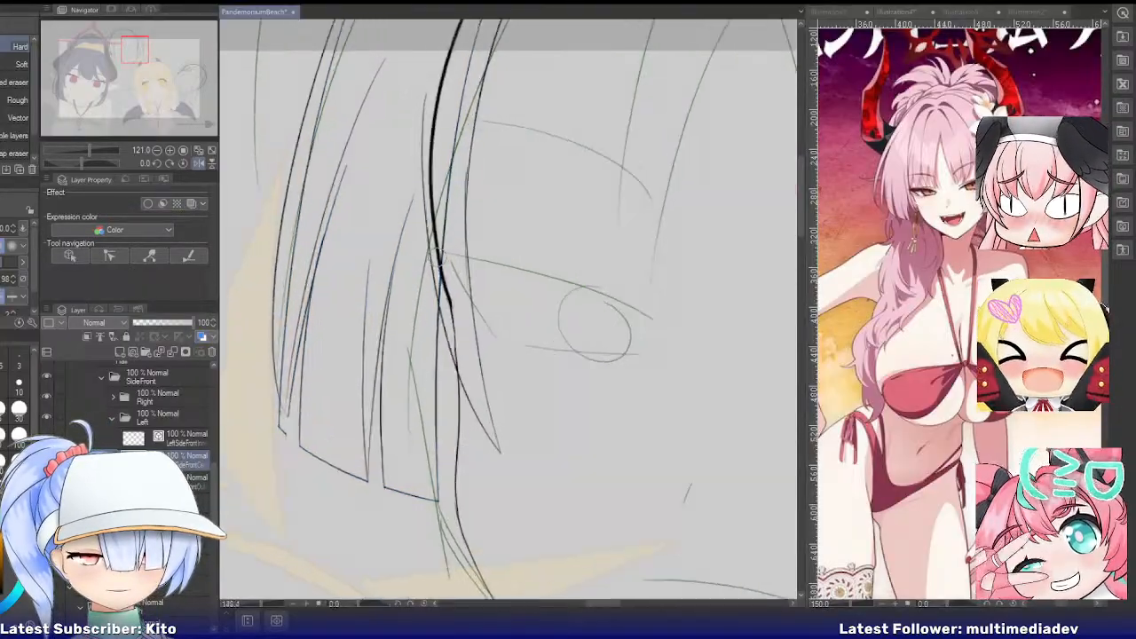
scroll(387, 253, up, 3)
key(p)
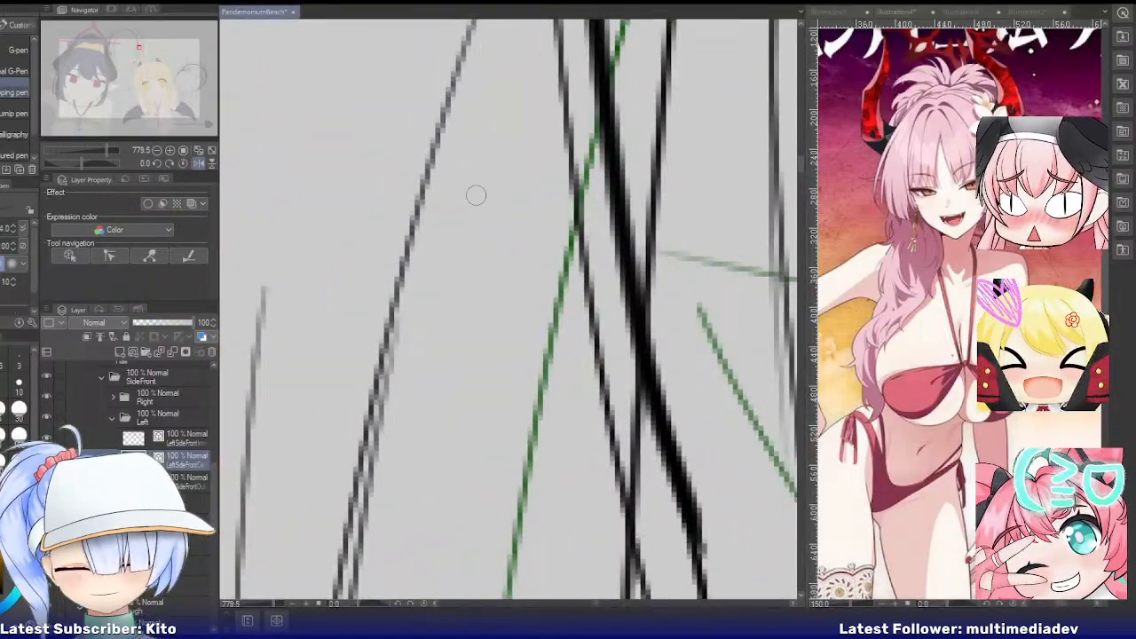
drag(409, 253, 388, 393)
key(ctrl+z)
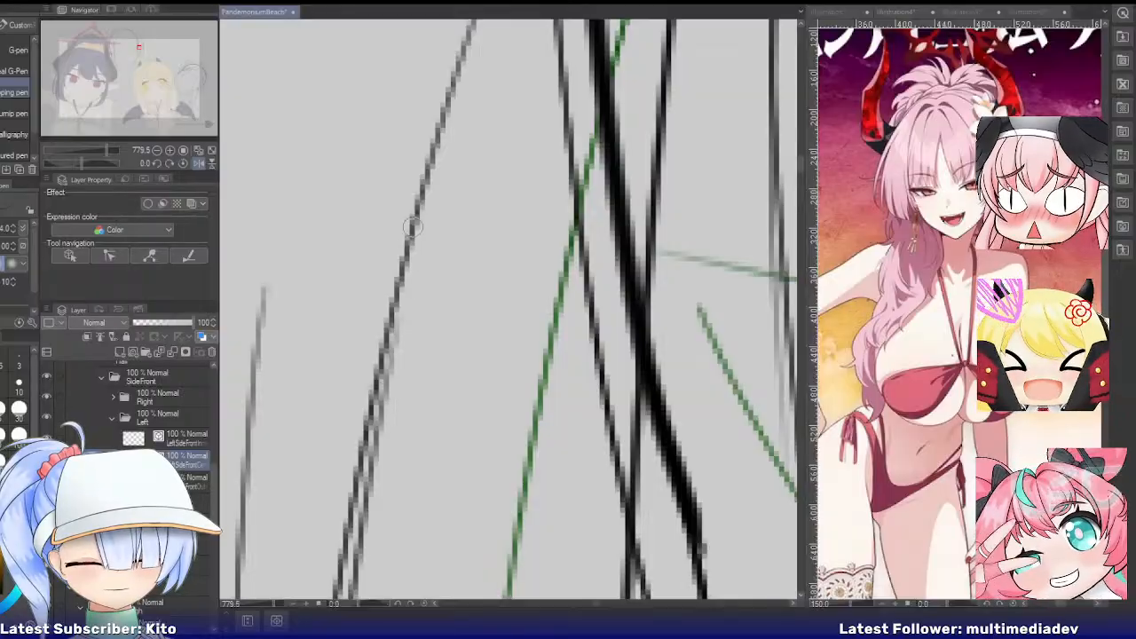
drag(414, 227, 381, 432)
scroll(410, 366, down, 9)
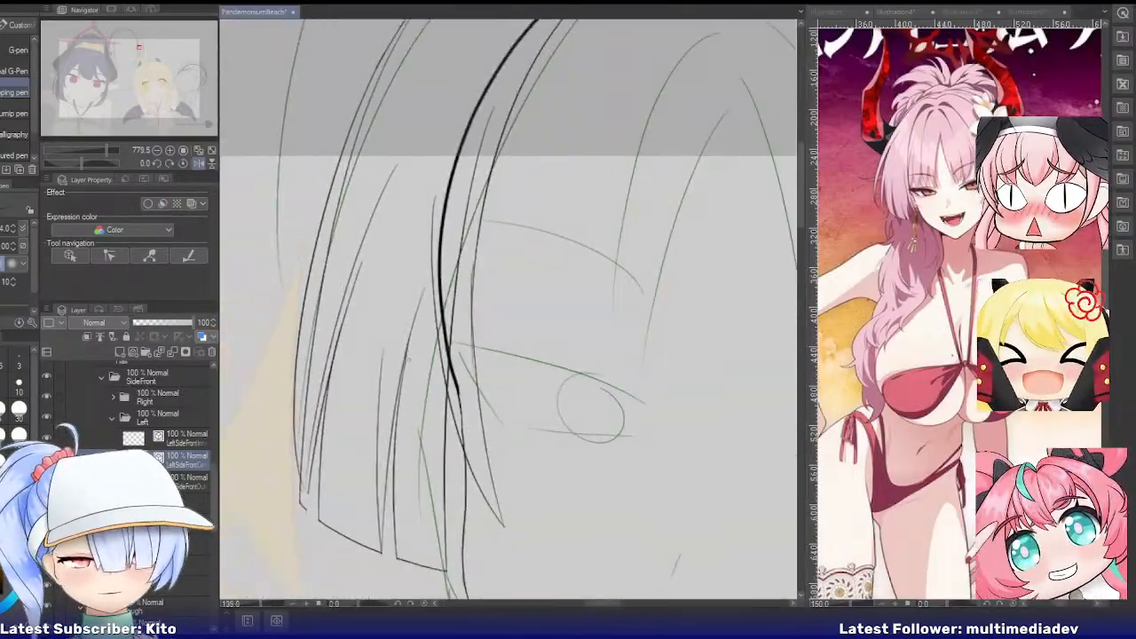
scroll(408, 359, down, 2)
scroll(340, 475, up, 5)
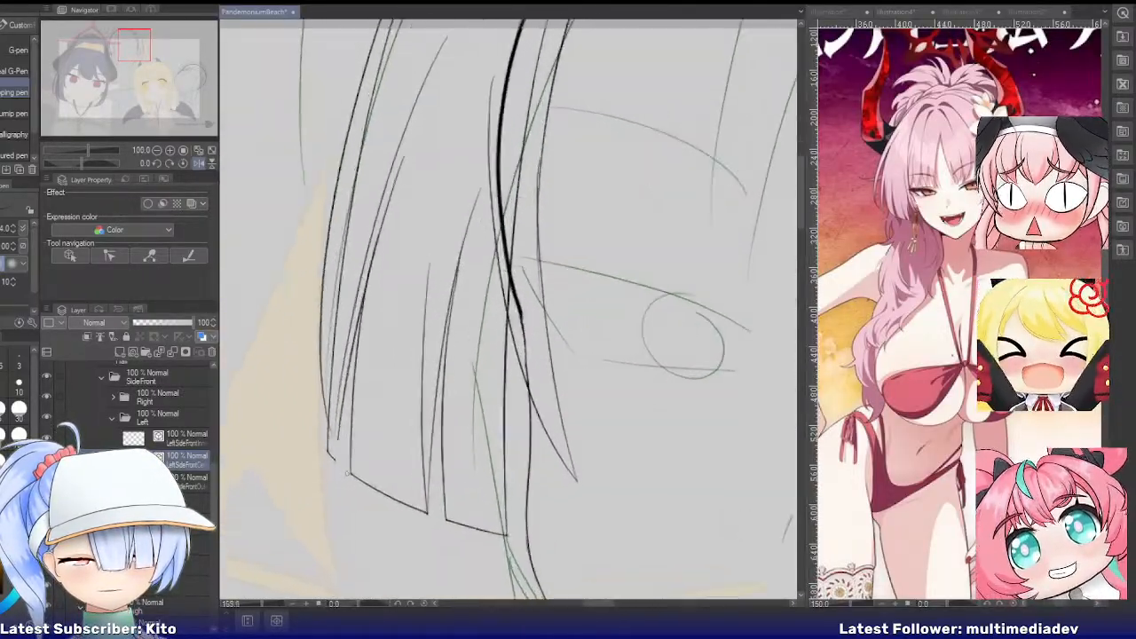
Close the tip of the narrow outermost strand with a short stroke down to its bottom edge, using the layer color to check
key(ctrl+b)
scroll(316, 462, up, 4)
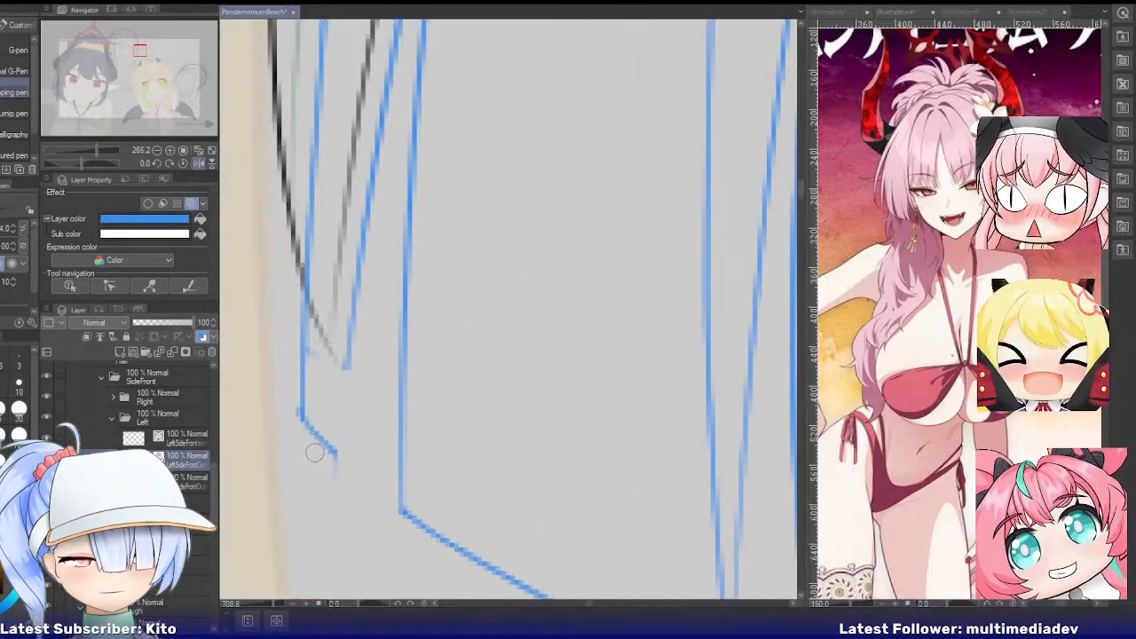
key(p)
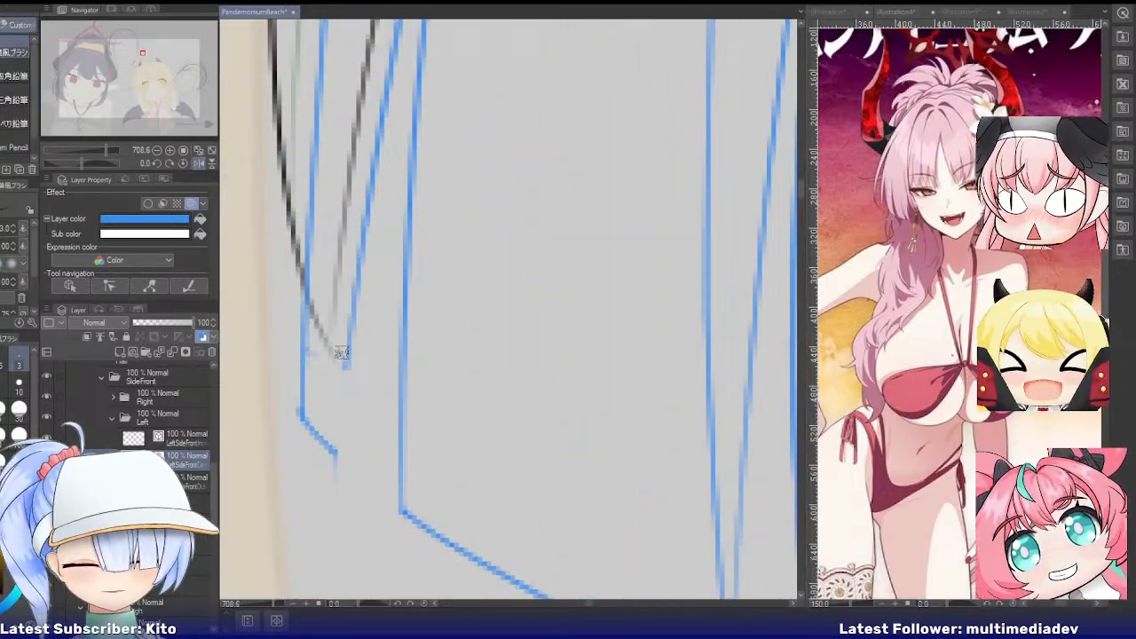
key(p)
drag(347, 366, 336, 449)
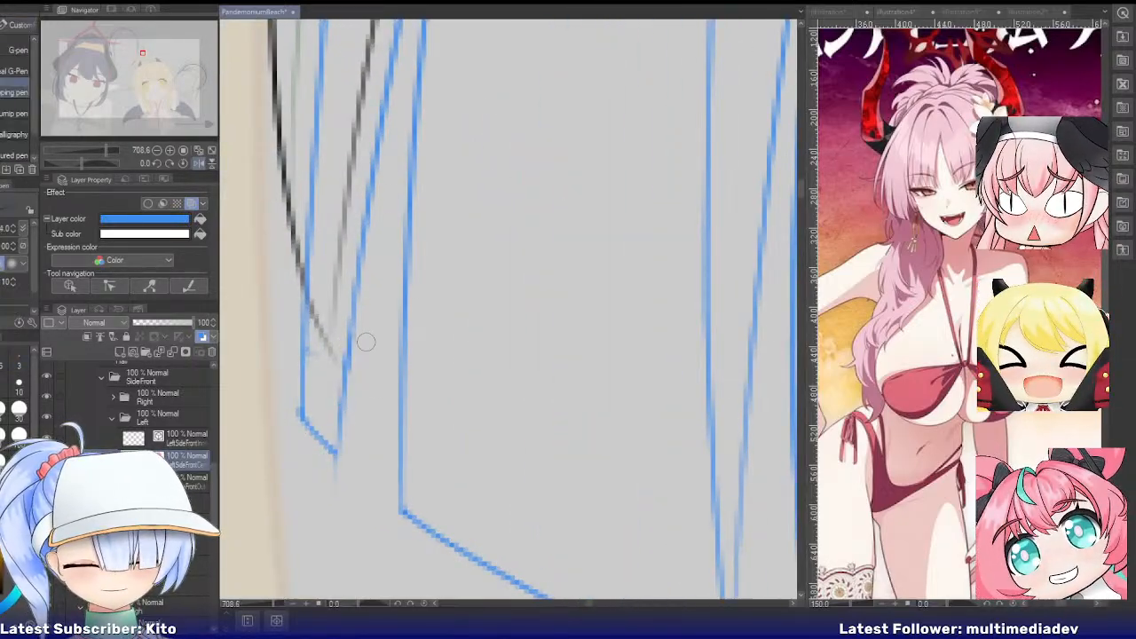
scroll(362, 337, down, 6)
key(ctrl+b)
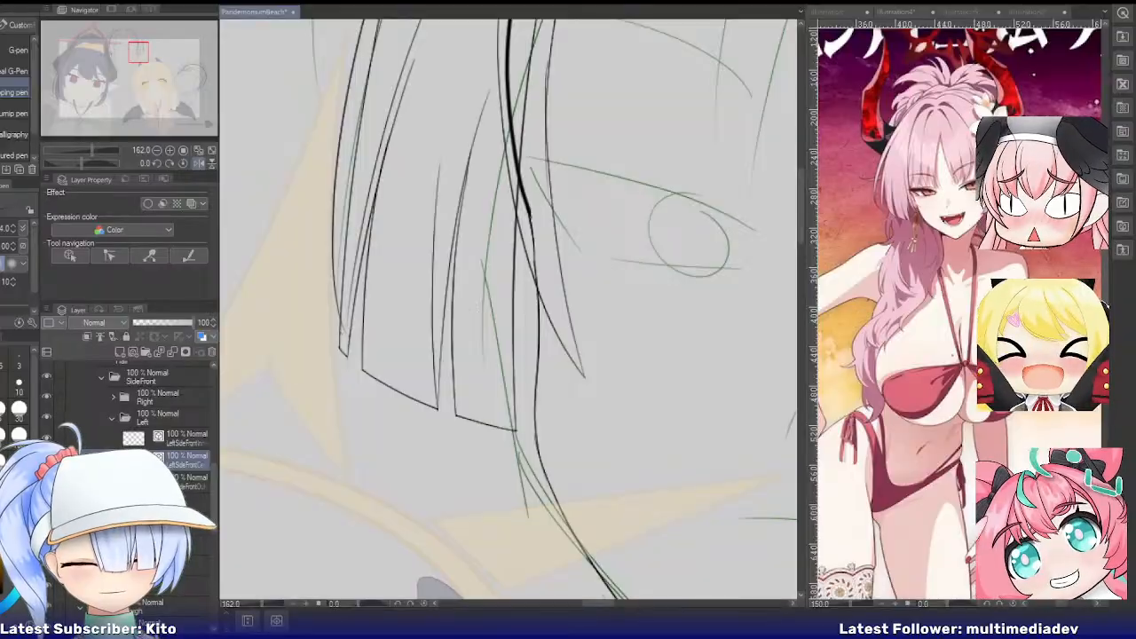
Try to narrow the whole Left side-hair folder toward the face and skew its corners with a free transform
scroll(180, 444, down, 2)
scroll(317, 401, down, 5)
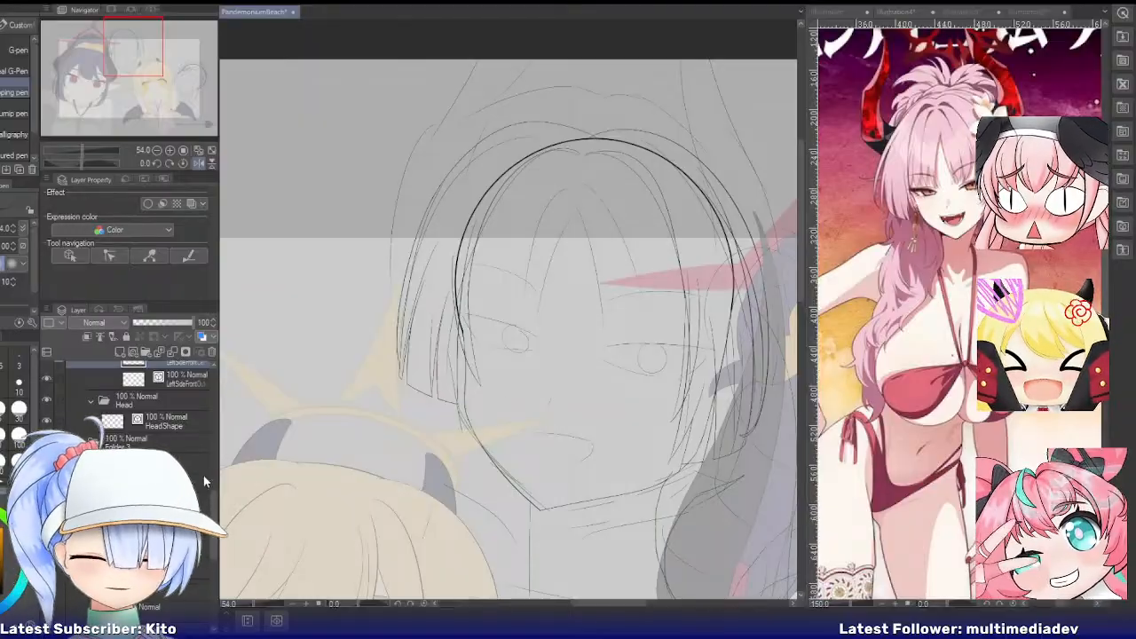
scroll(205, 479, up, 3)
click(167, 436)
key(ctrl+t)
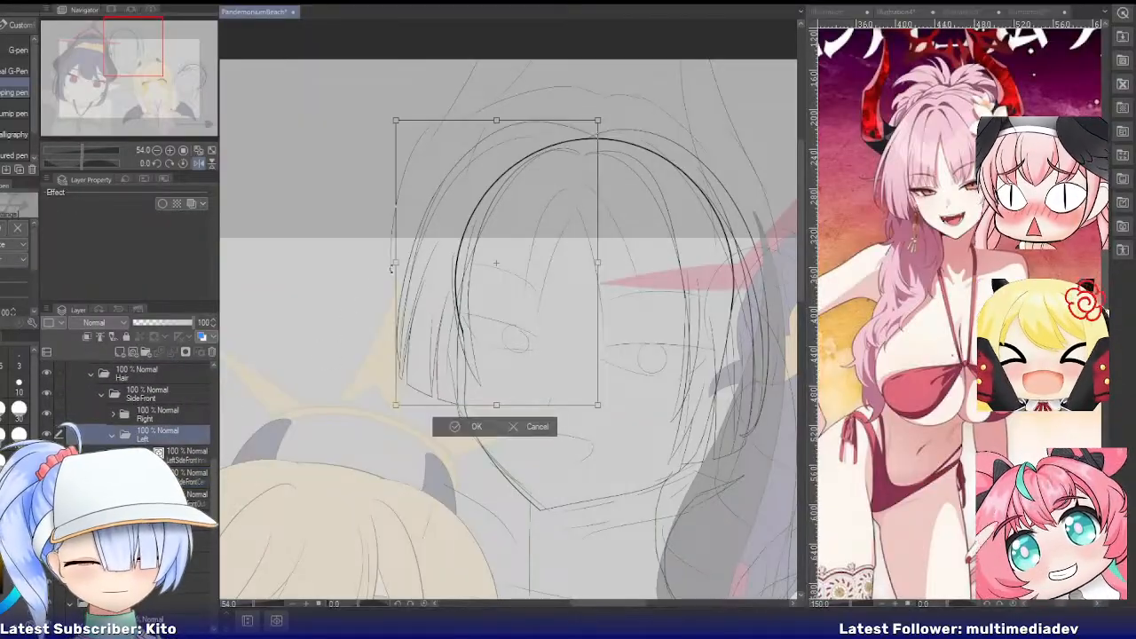
drag(391, 268, 420, 263)
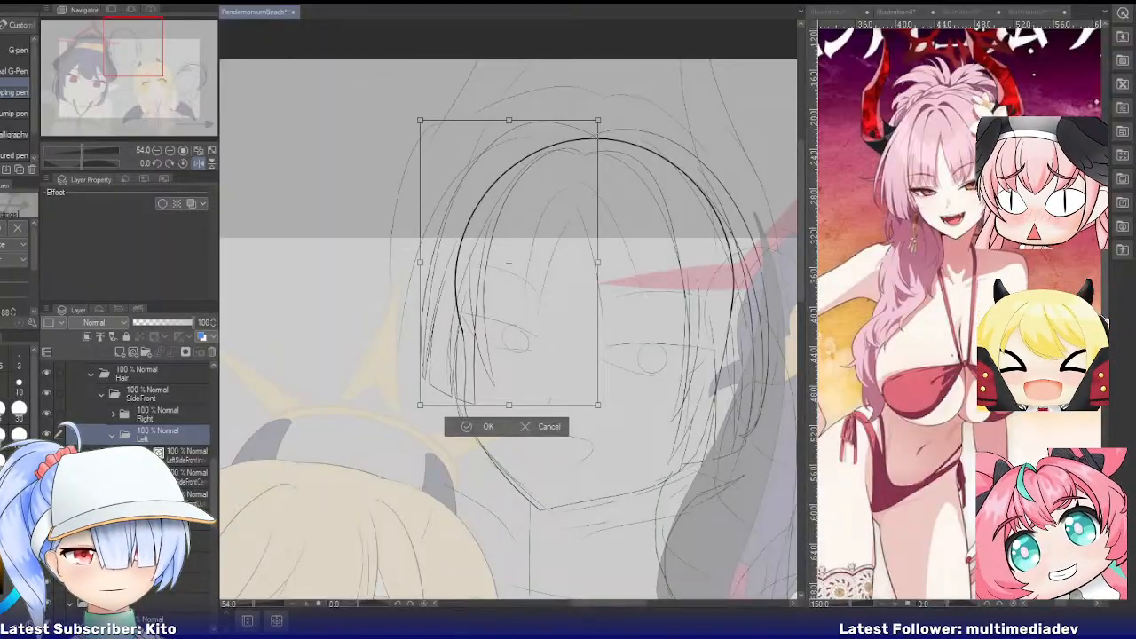
drag(514, 124, 521, 127)
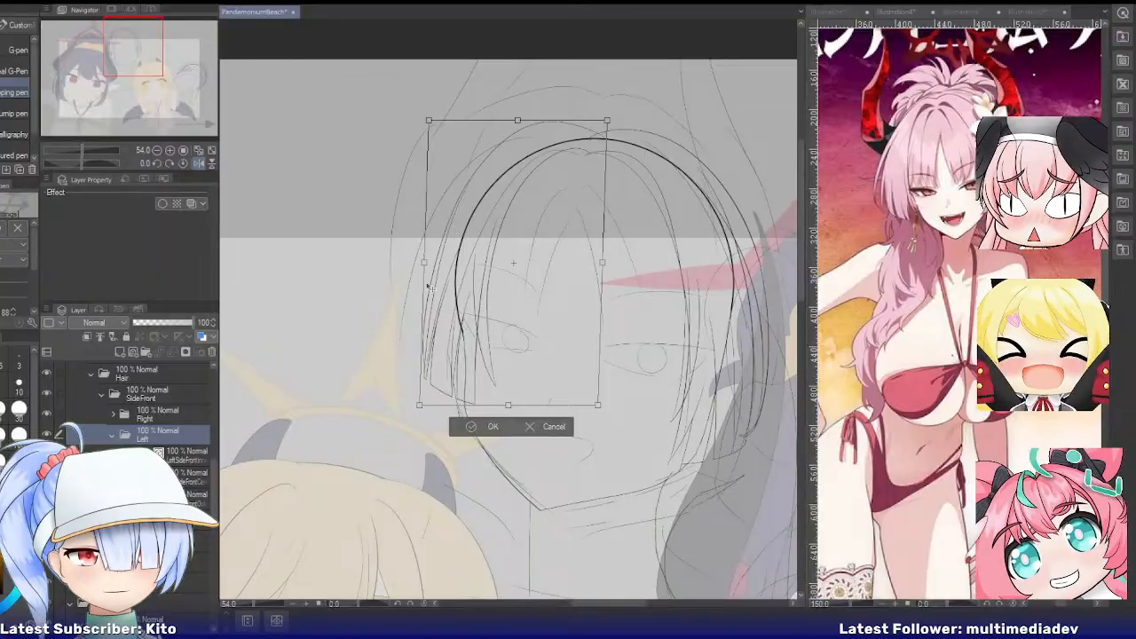
drag(419, 406, 417, 415)
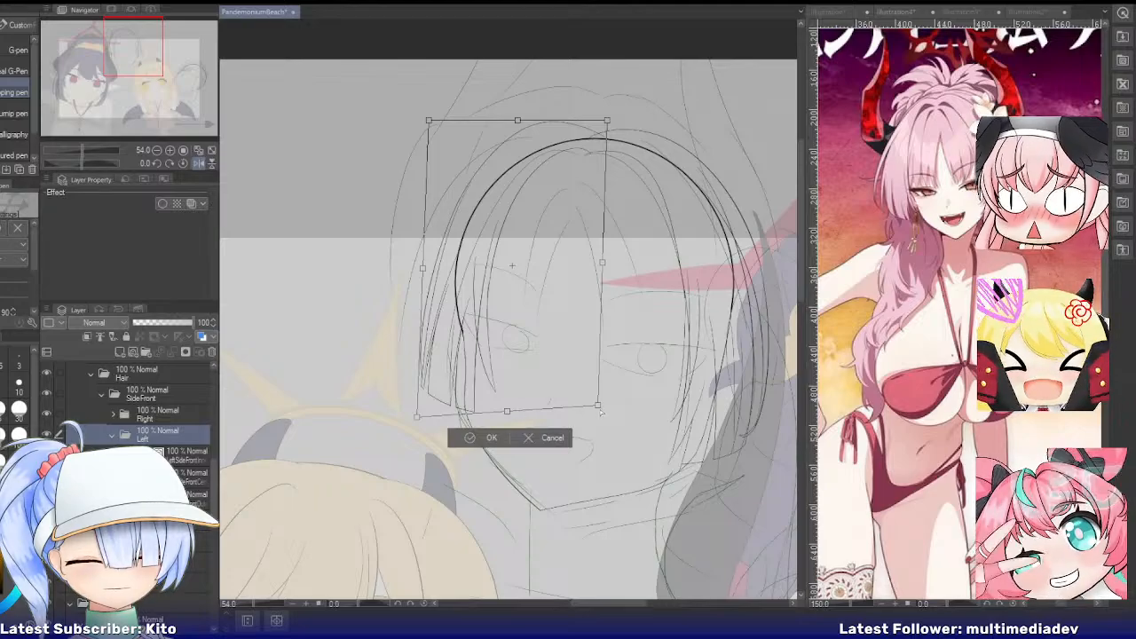
drag(600, 410, 593, 436)
drag(417, 419, 414, 426)
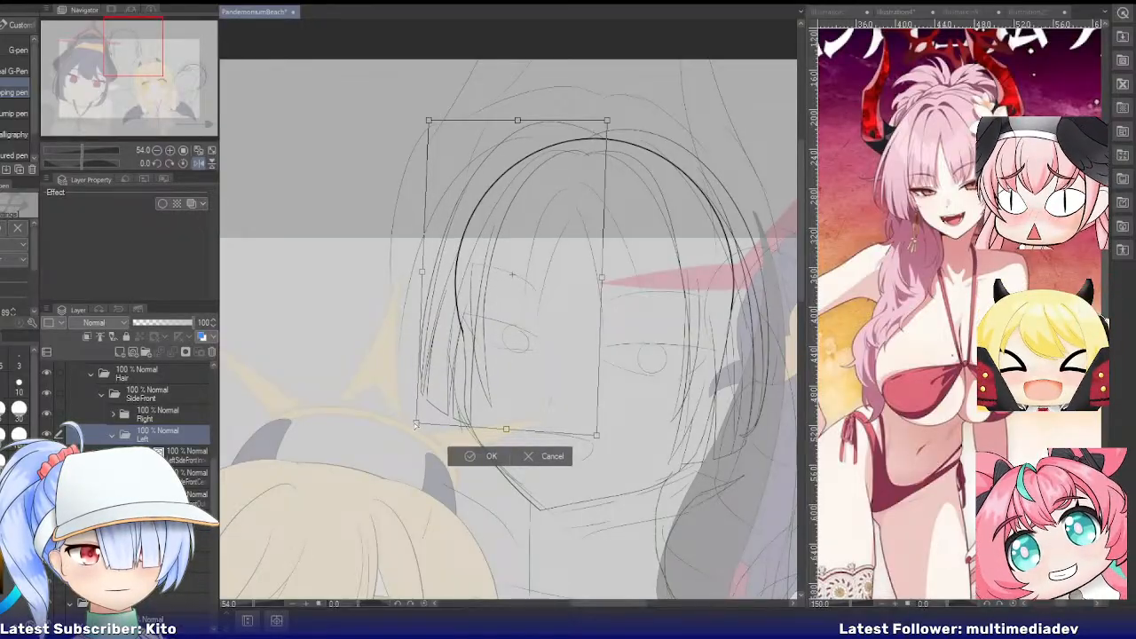
click(470, 457)
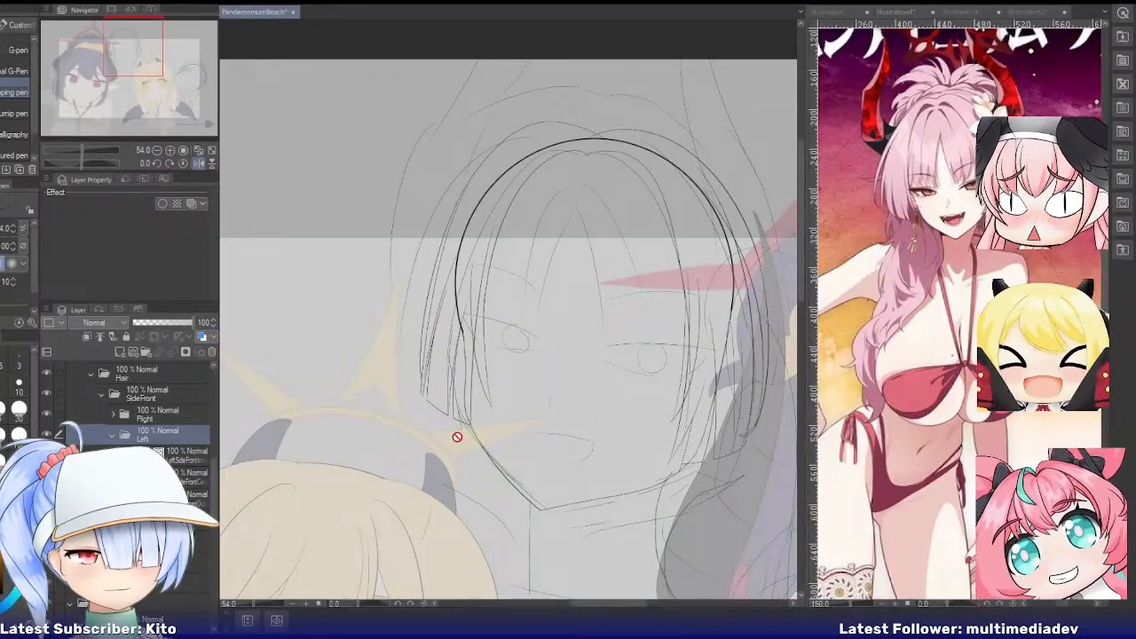
Try to pull the Left folder's lower inner corner outward with another transform, and undo the transforms made to the folder
key(ctrl+t)
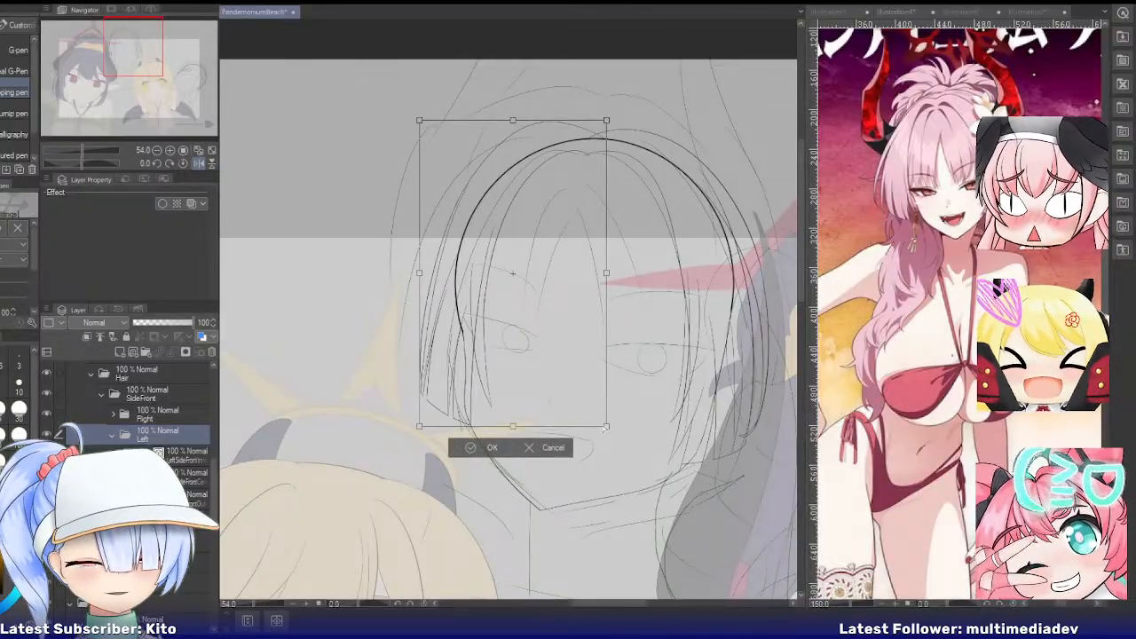
drag(606, 427, 572, 424)
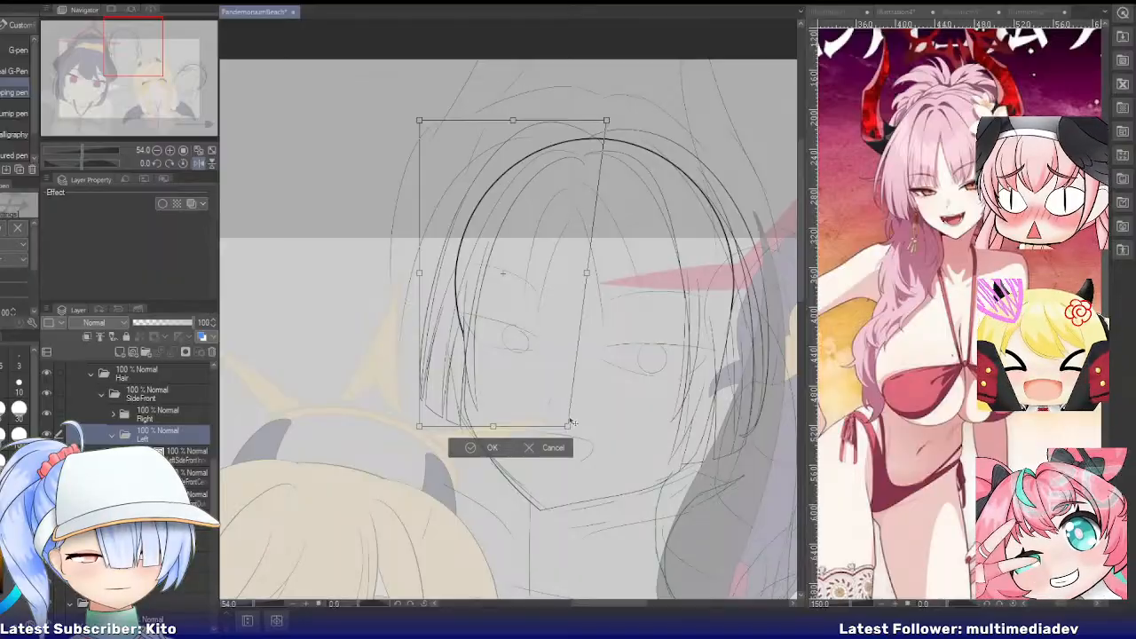
click(470, 448)
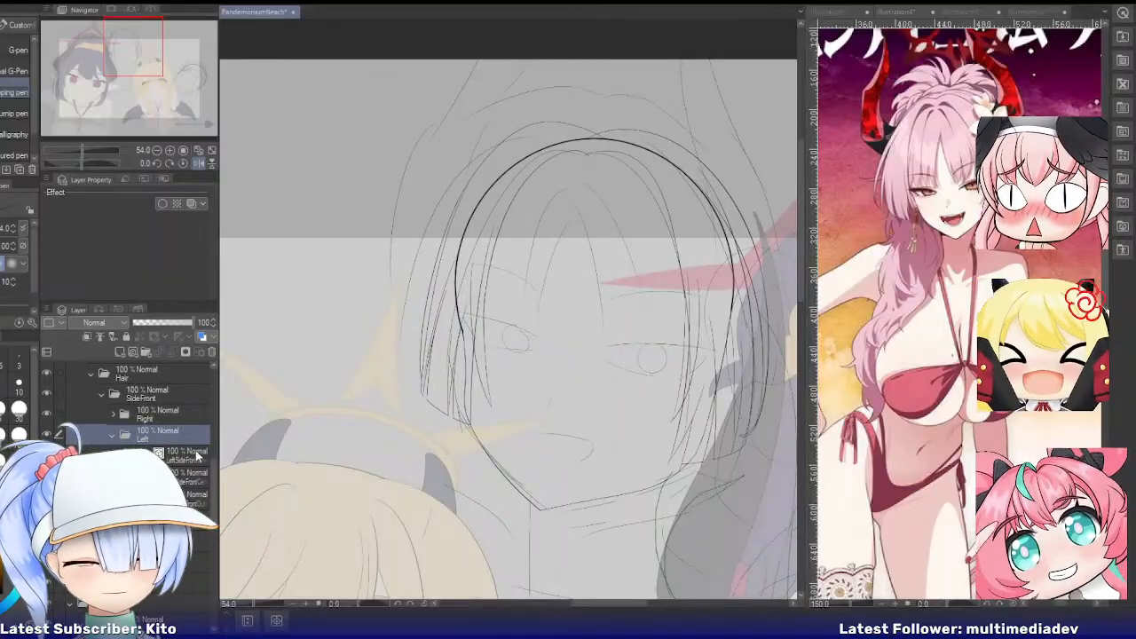
key(ctrl+z)
key(ctrl+z)
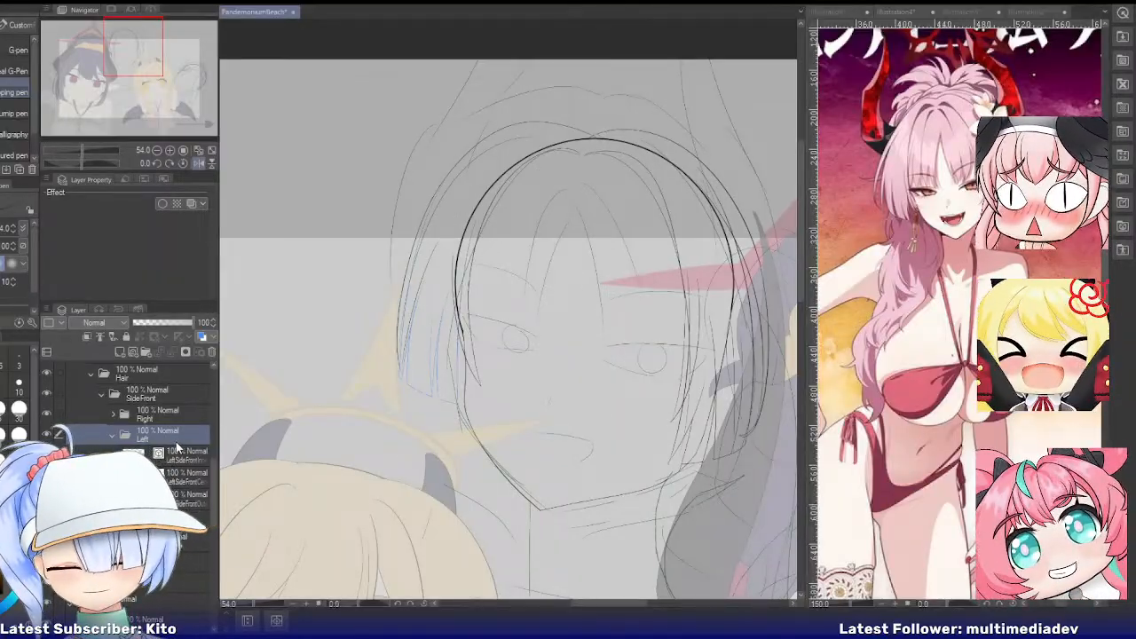
key(ctrl+z)
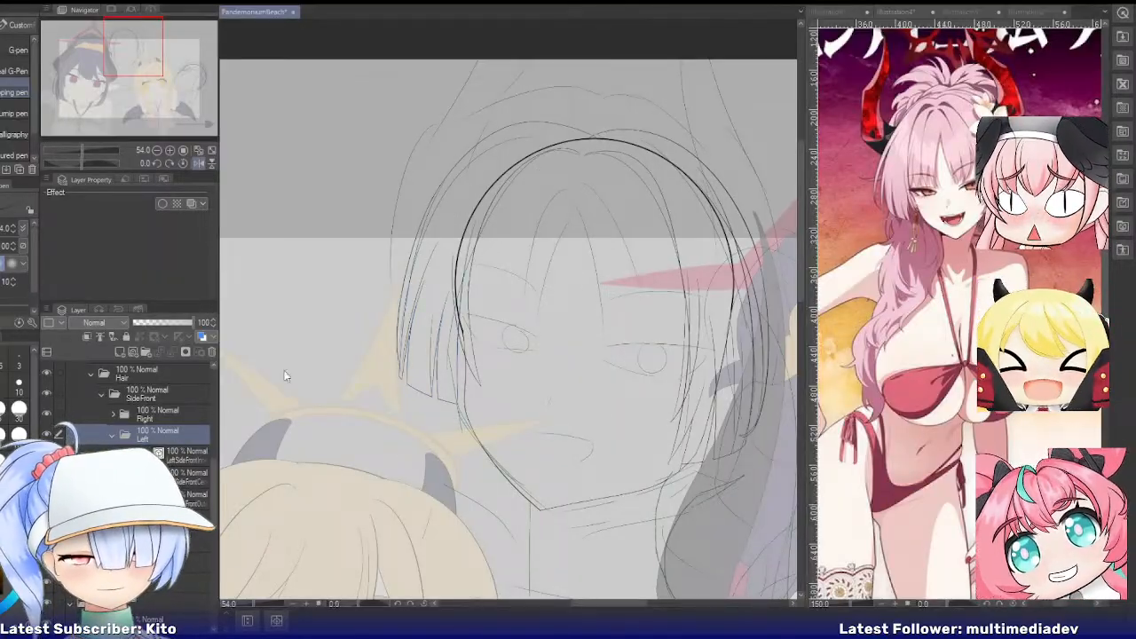
Free-transform the outer left hair lock layer, pulling its lower corners inward and stretching the lower outer corner downward
click(187, 466)
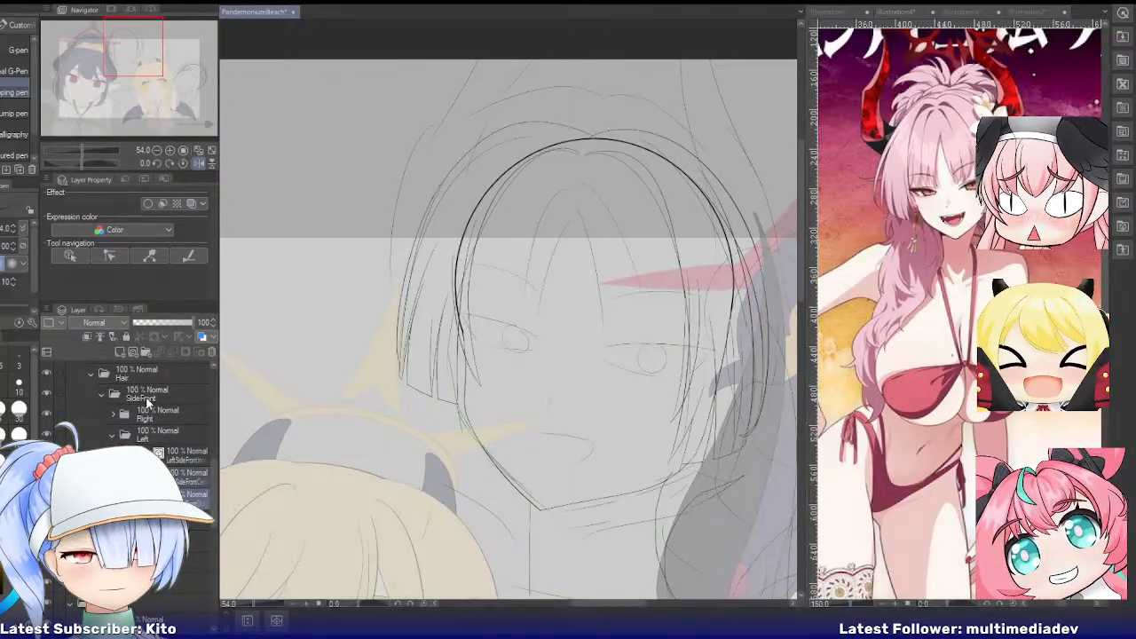
key(ctrl+t)
drag(398, 407, 410, 408)
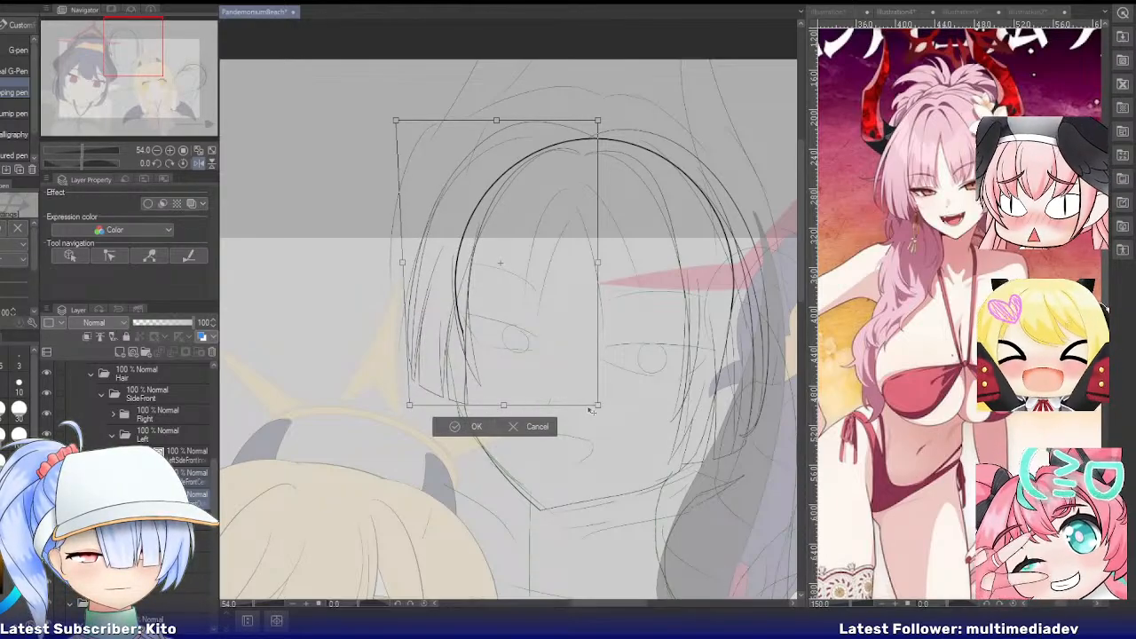
drag(596, 406, 585, 408)
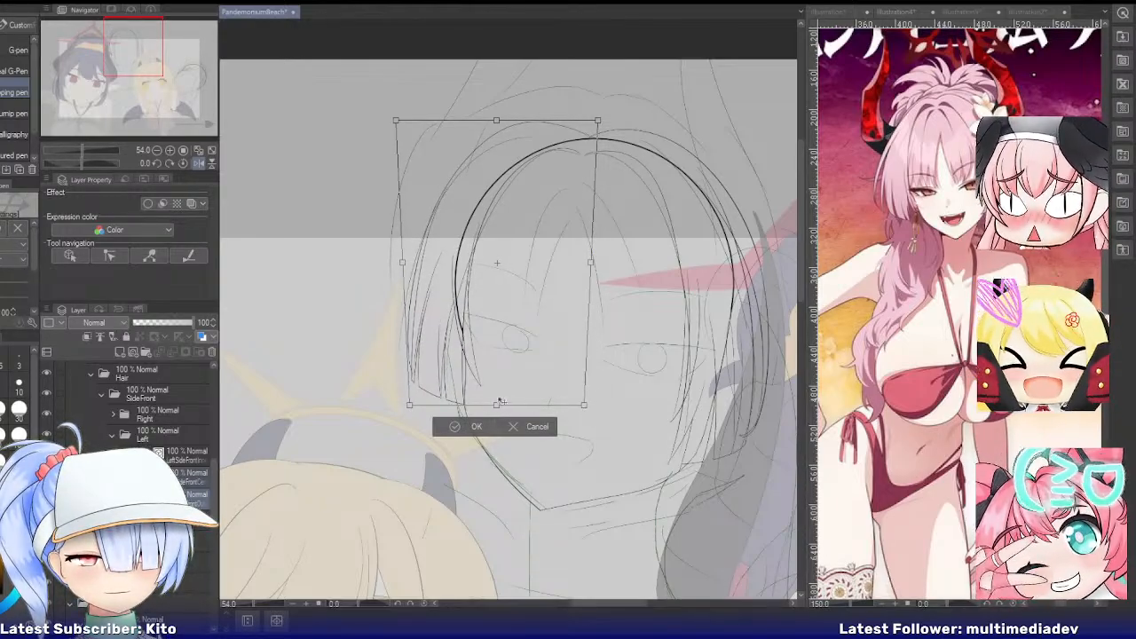
drag(411, 407, 412, 423)
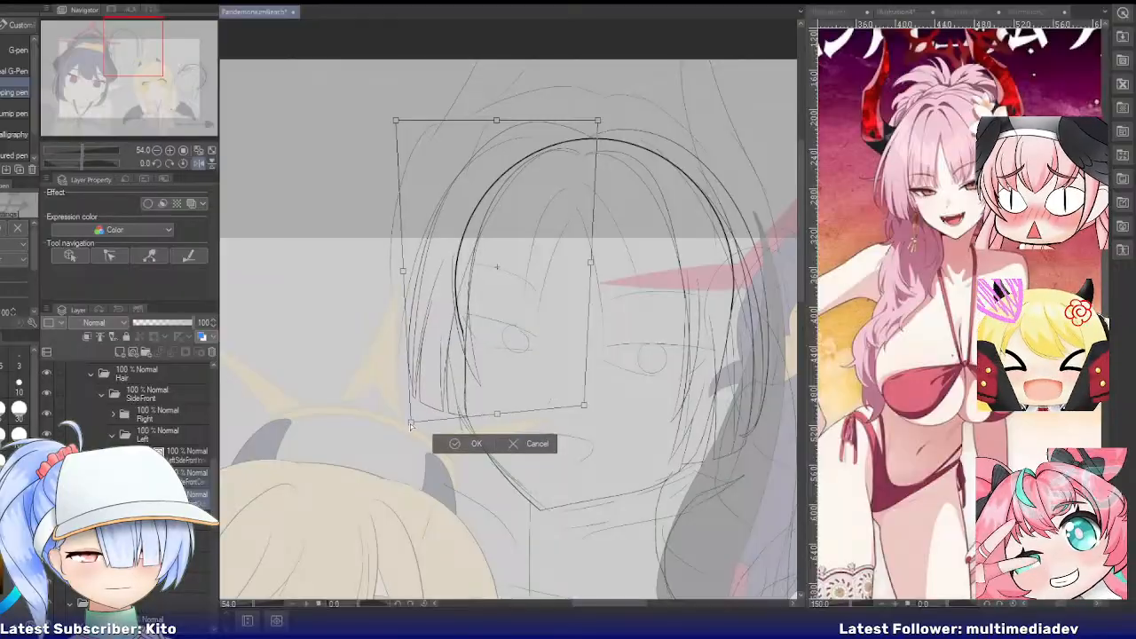
drag(585, 405, 568, 416)
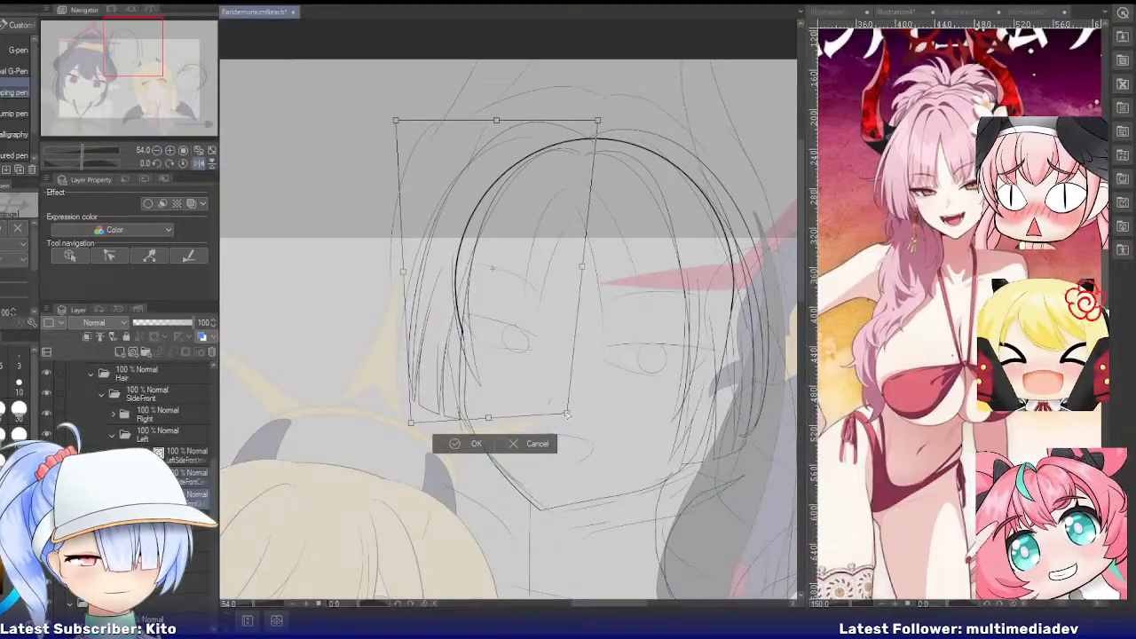
Undo the last inner-corner pull, shift the transform's upper edge outward, lower its outer side slightly, and apply it
key(ctrl+z)
drag(499, 417, 491, 418)
key(ctrl+z)
drag(498, 121, 488, 120)
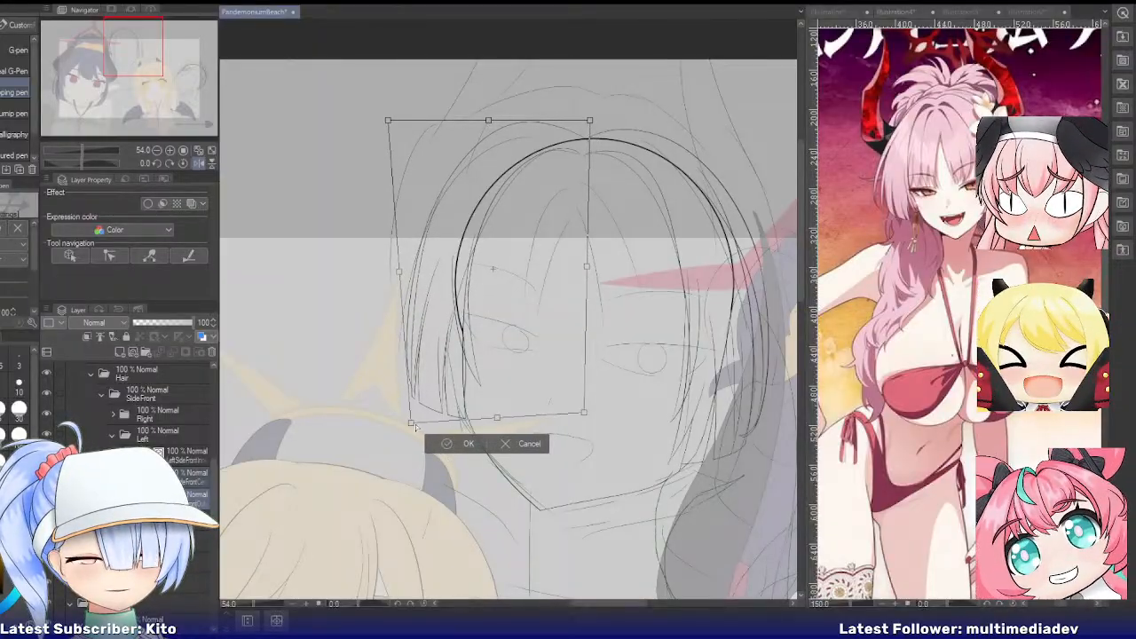
drag(413, 430, 418, 434)
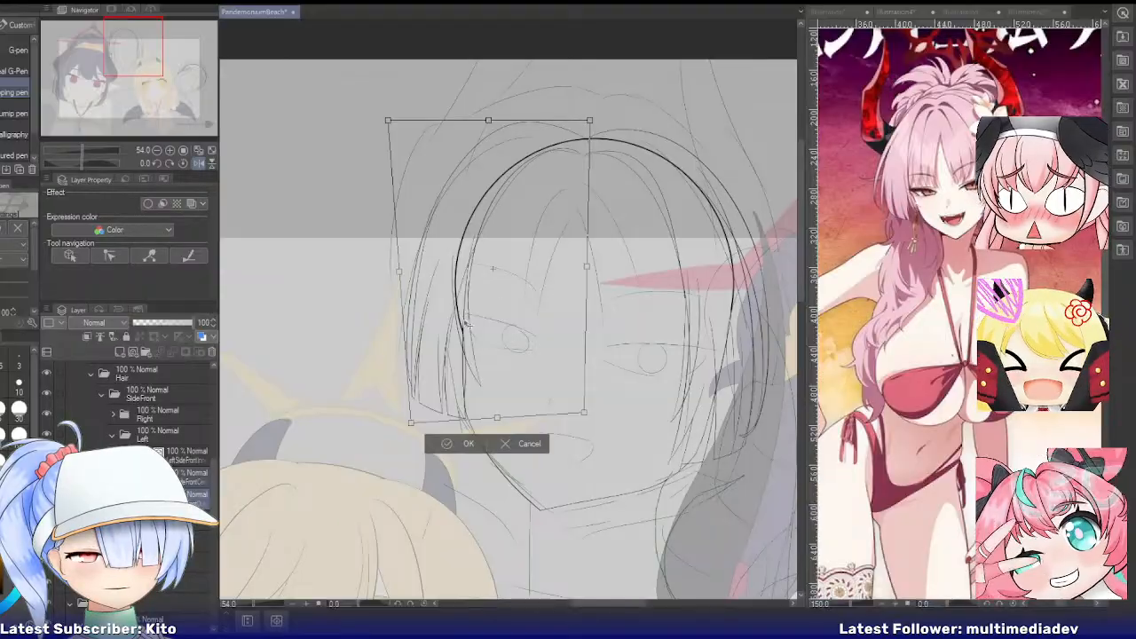
drag(400, 275, 400, 280)
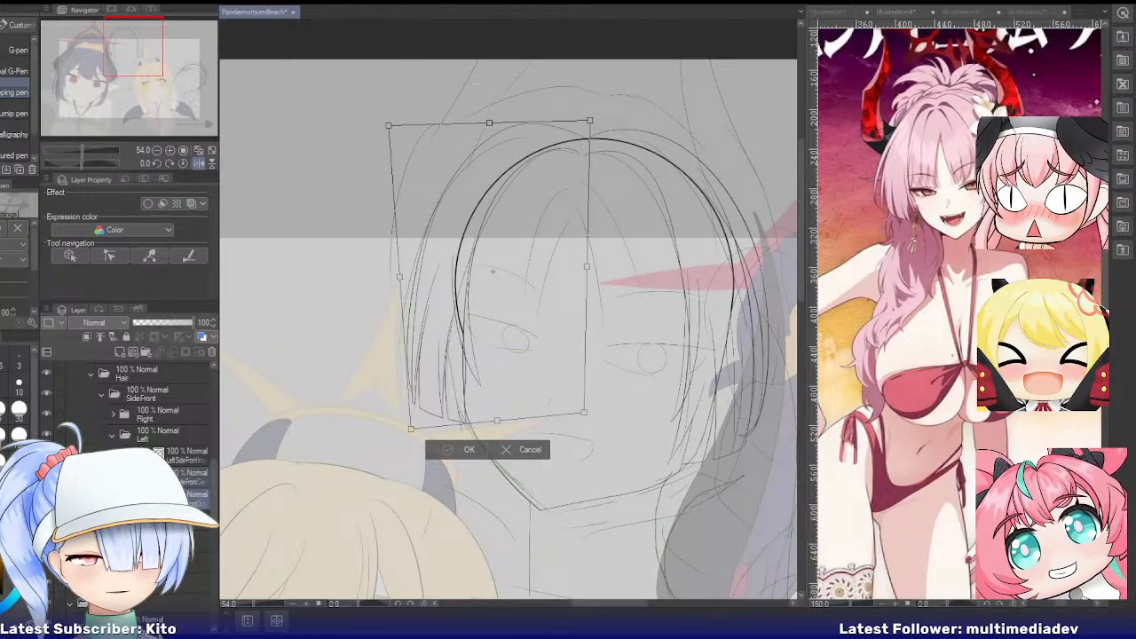
click(455, 450)
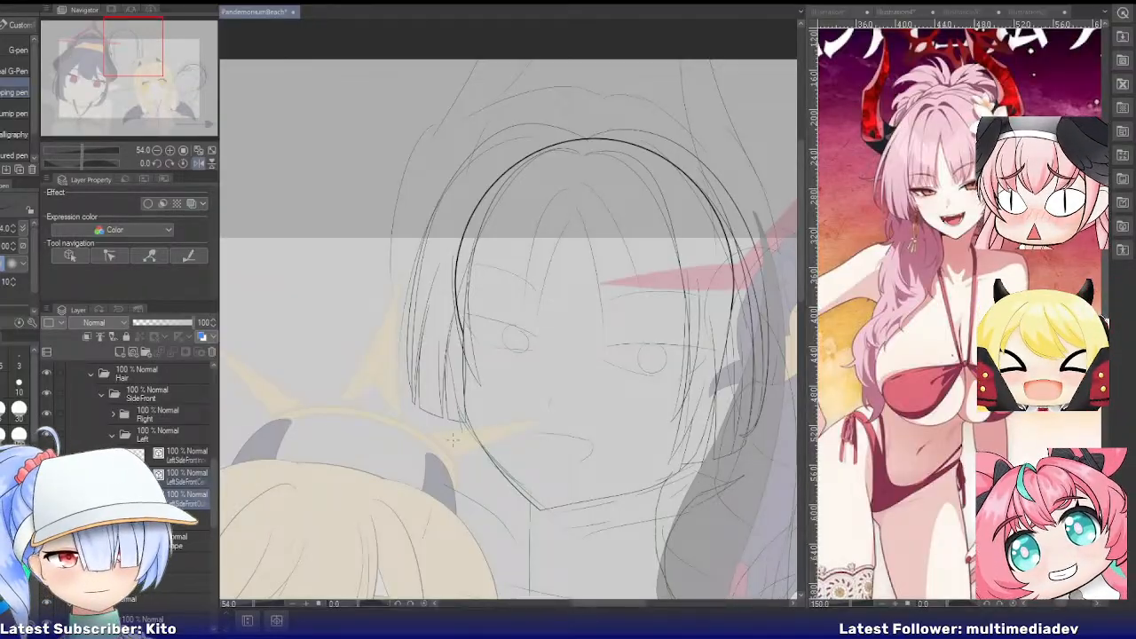
Collapse the SideFront and Hair folders and create a folder named HairBehindHead beneath the Head folder
scroll(453, 440, down, 1)
scroll(596, 407, up, 2)
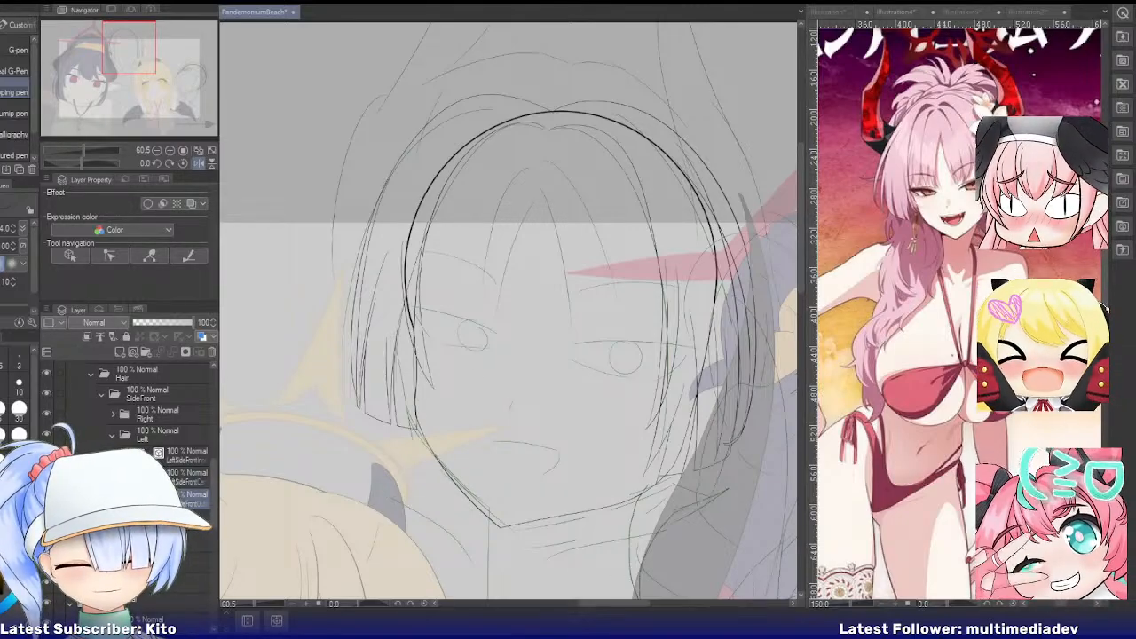
click(102, 399)
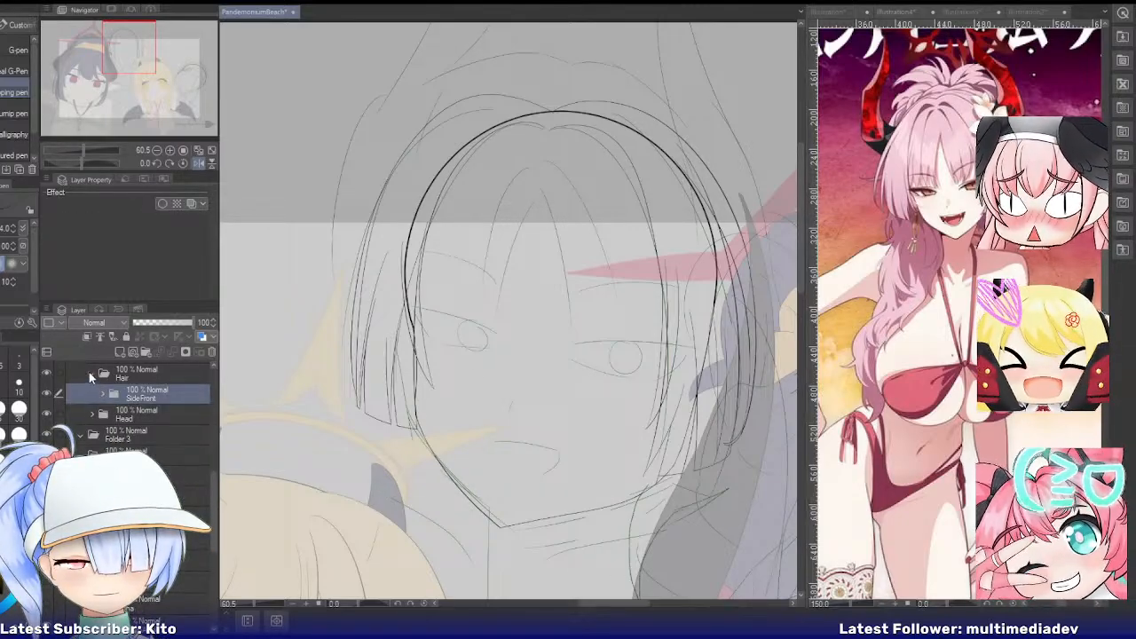
click(90, 373)
click(132, 398)
click(145, 352)
drag(139, 412, 148, 386)
click(134, 415)
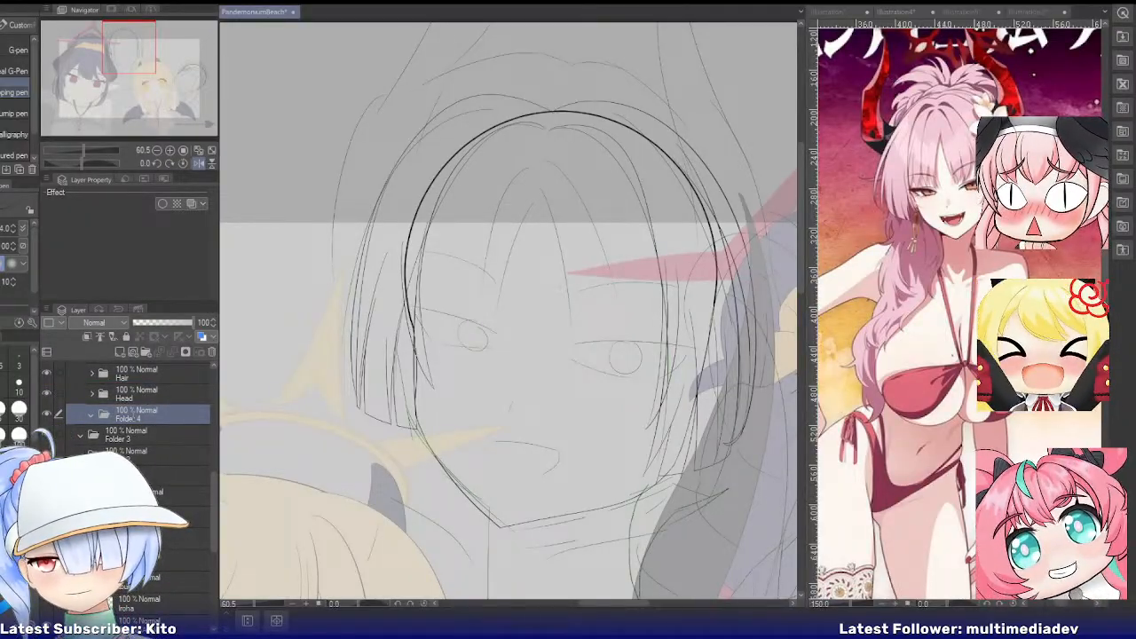
text(HairBehindHead)
key(Return)
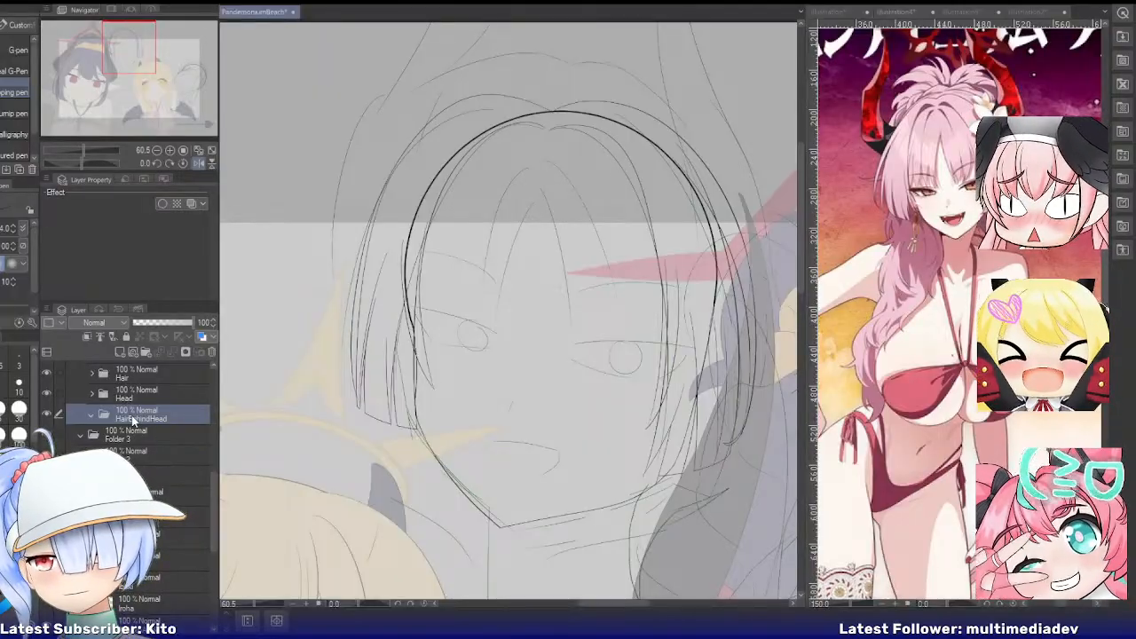
Add a vector layer named SideFrontLeftBack in HairBehindHead, sketch the lock's back edge lines on it, and turn on its blue layer color
click(133, 352)
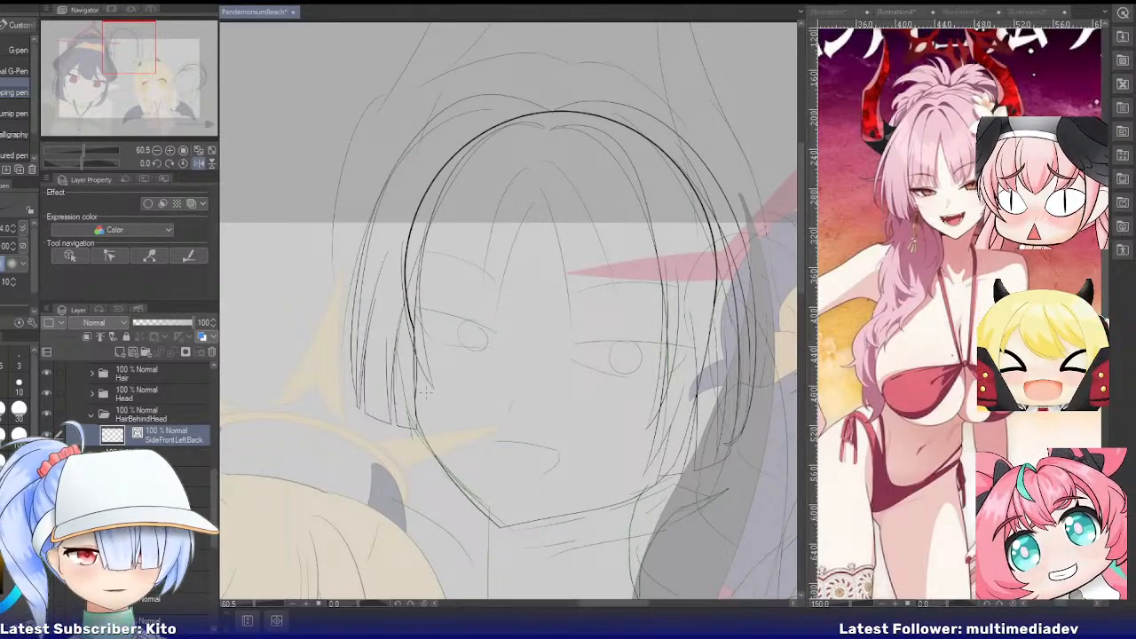
key(ctrl+z)
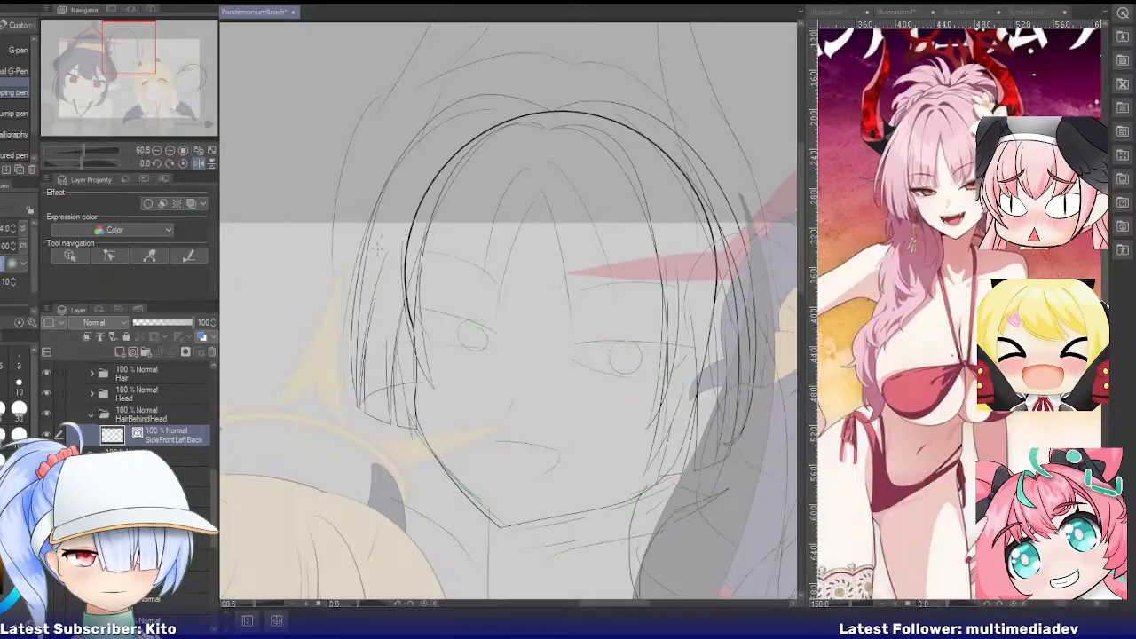
mouse_move(380, 247)
mouse_down()
mouse_move(357, 383)
mouse_move(361, 361)
mouse_up()
key(ctrl+z)
key(ctrl+b)
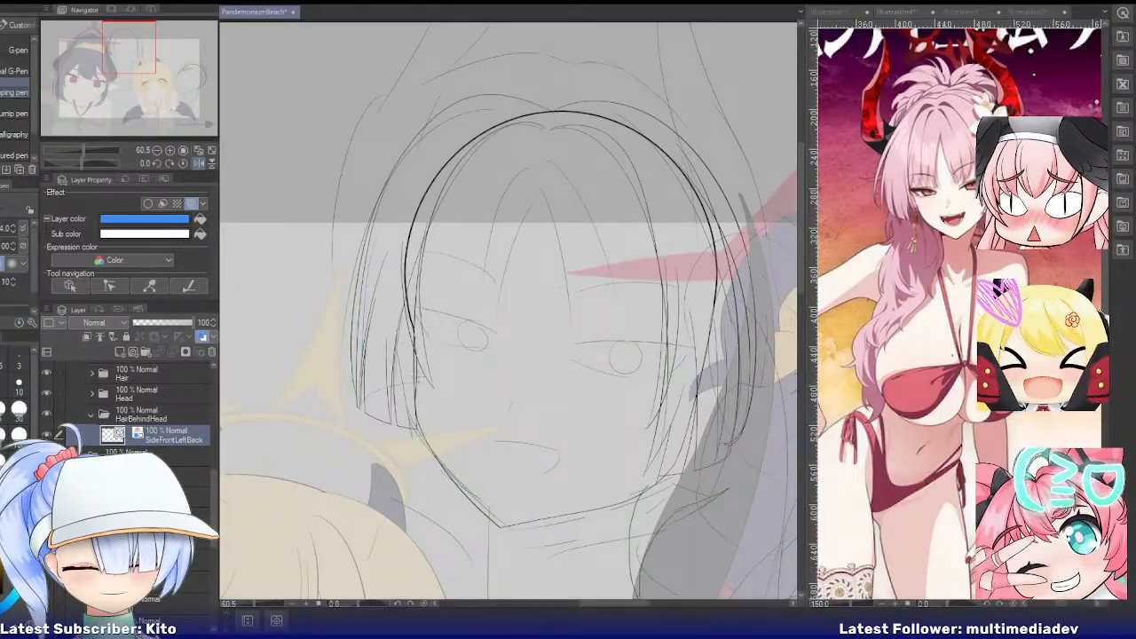
Draw a lower curved bottom edge for the back of the left lock, erase the higher curve, and turn off the layer color
scroll(462, 366, up, 6)
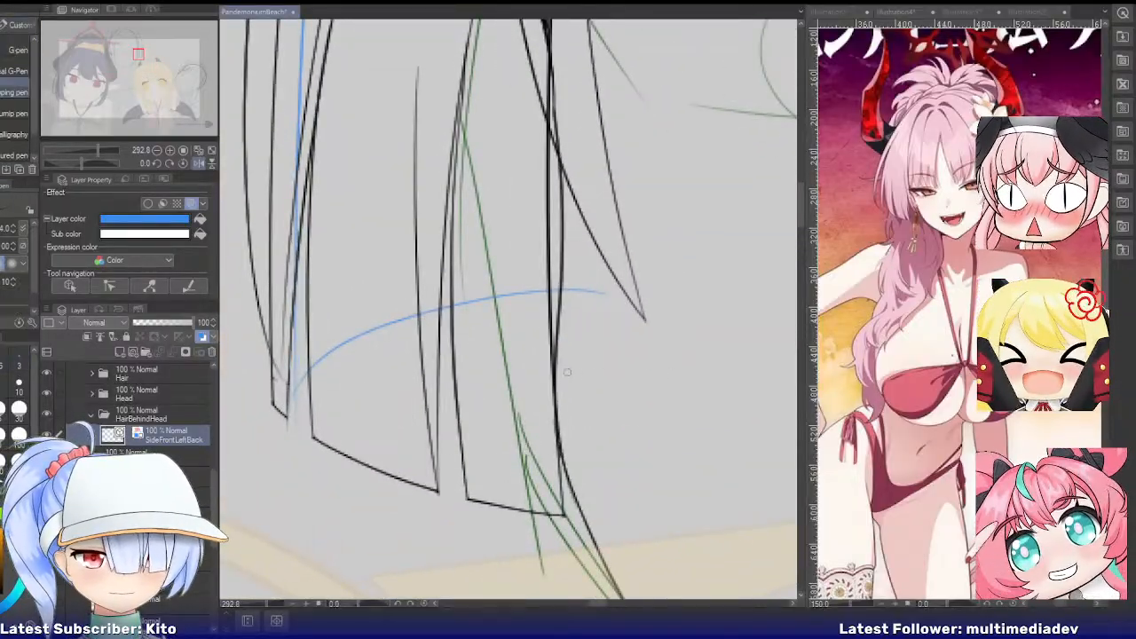
mouse_move(498, 375)
mouse_down()
mouse_move(338, 436)
mouse_move(308, 435)
mouse_up()
key(ctrl+z)
drag(609, 379, 313, 435)
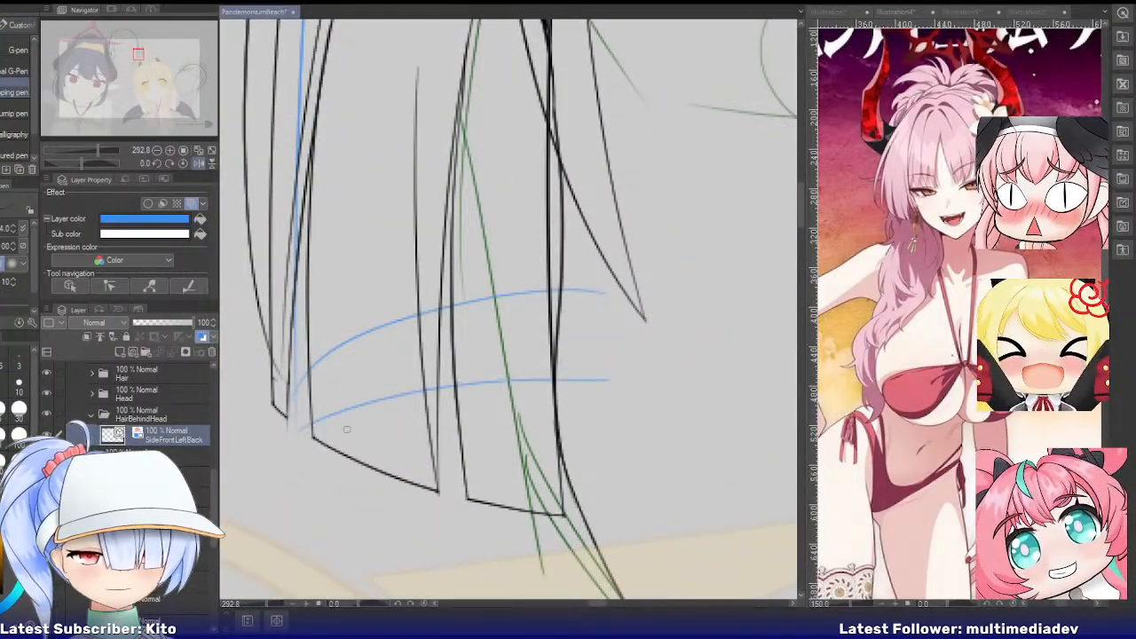
key(e)
mouse_move(355, 366)
mouse_down()
mouse_move(314, 372)
mouse_move(367, 339)
mouse_move(589, 289)
mouse_up()
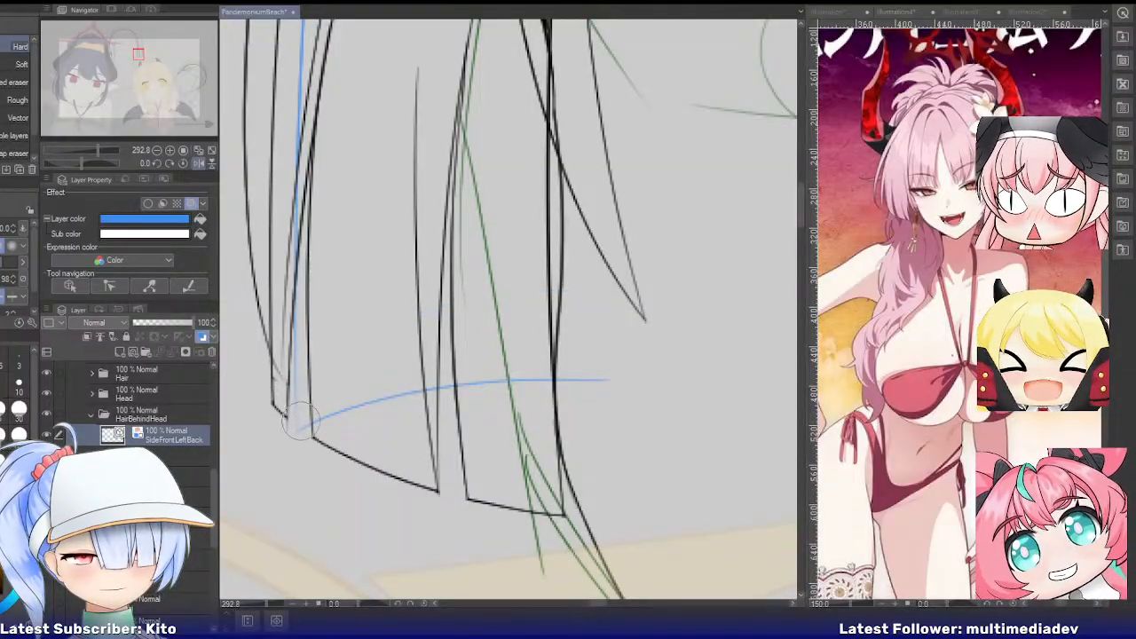
key(ctrl+b)
scroll(306, 427, down, 5)
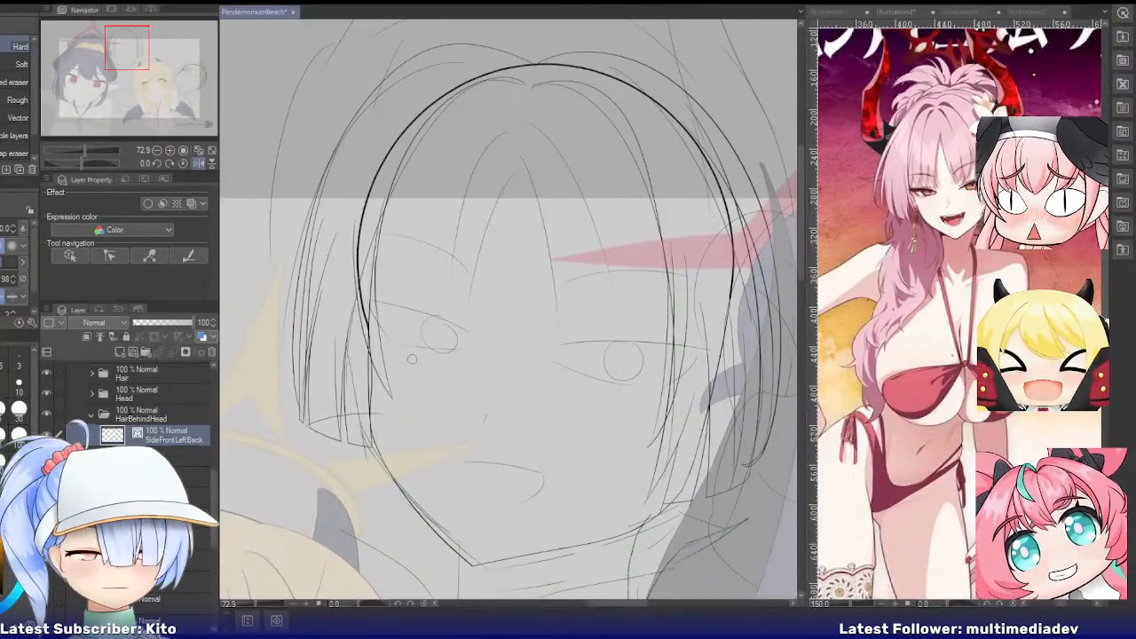
scroll(412, 359, down, 1)
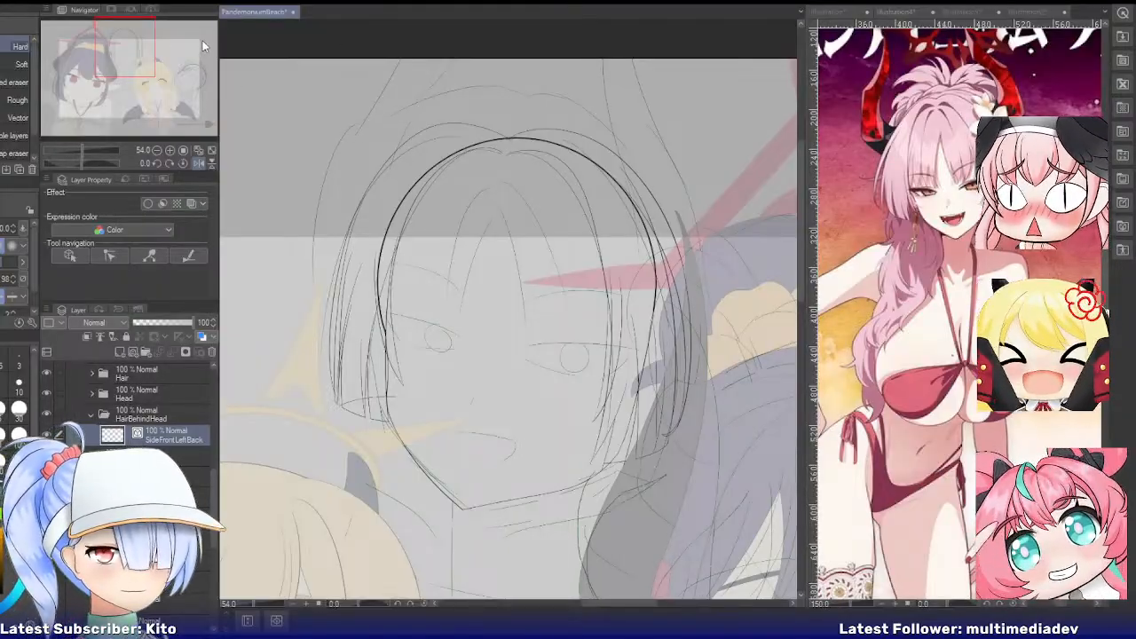
Mirror the canvas view and add a folder named Front below SideFront in the Hair folder, with new vector layers grouped inside it
click(199, 163)
click(90, 415)
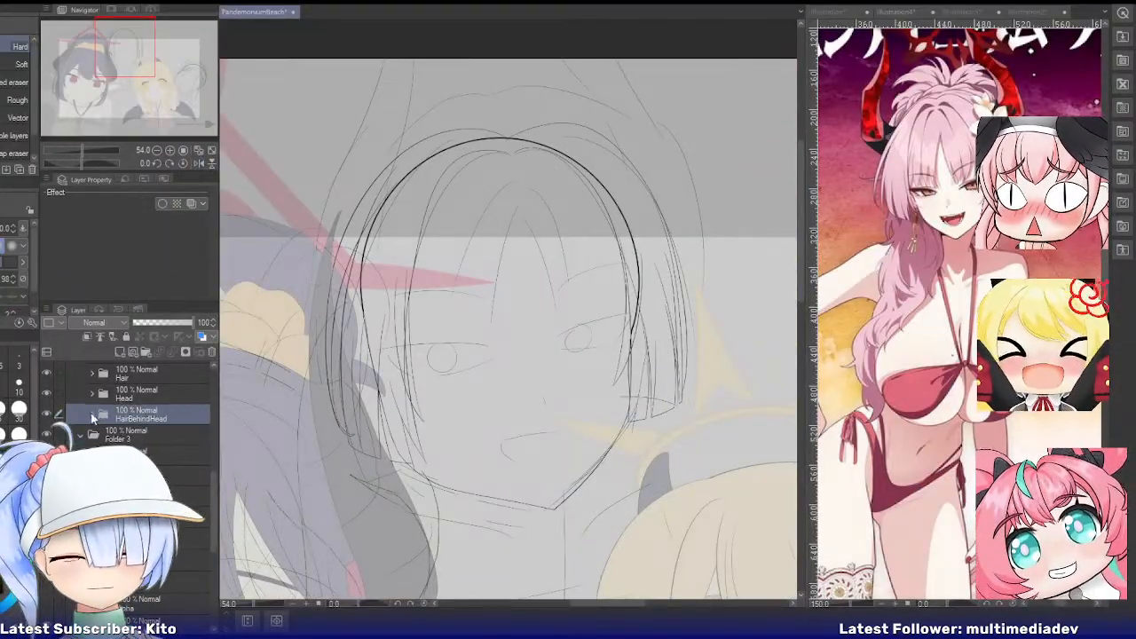
scroll(98, 417, up, 3)
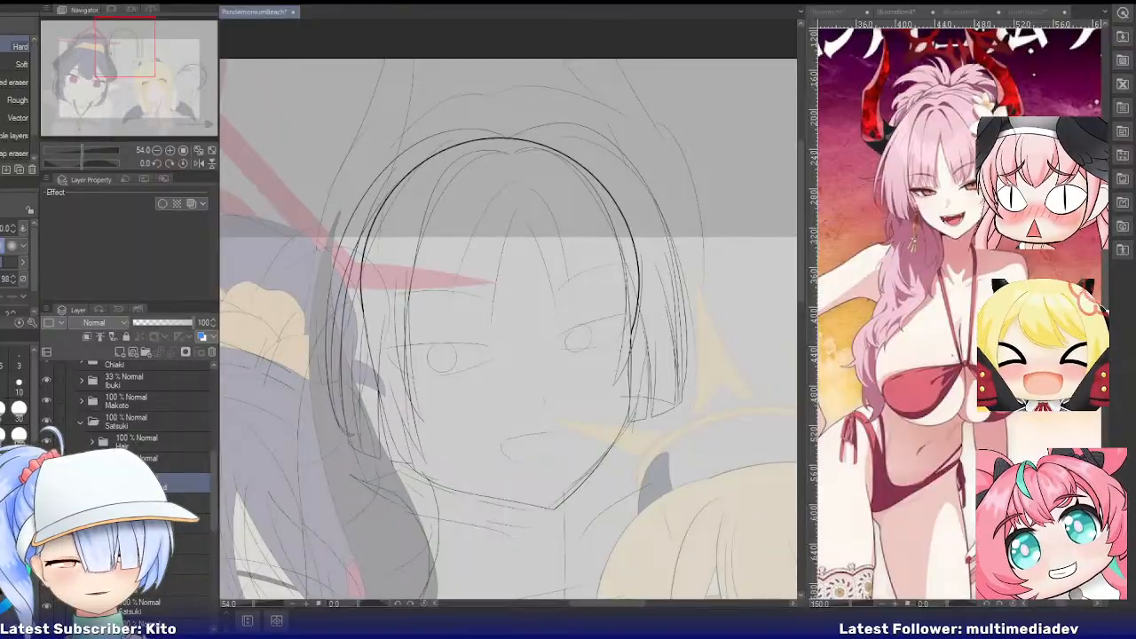
click(91, 443)
click(133, 460)
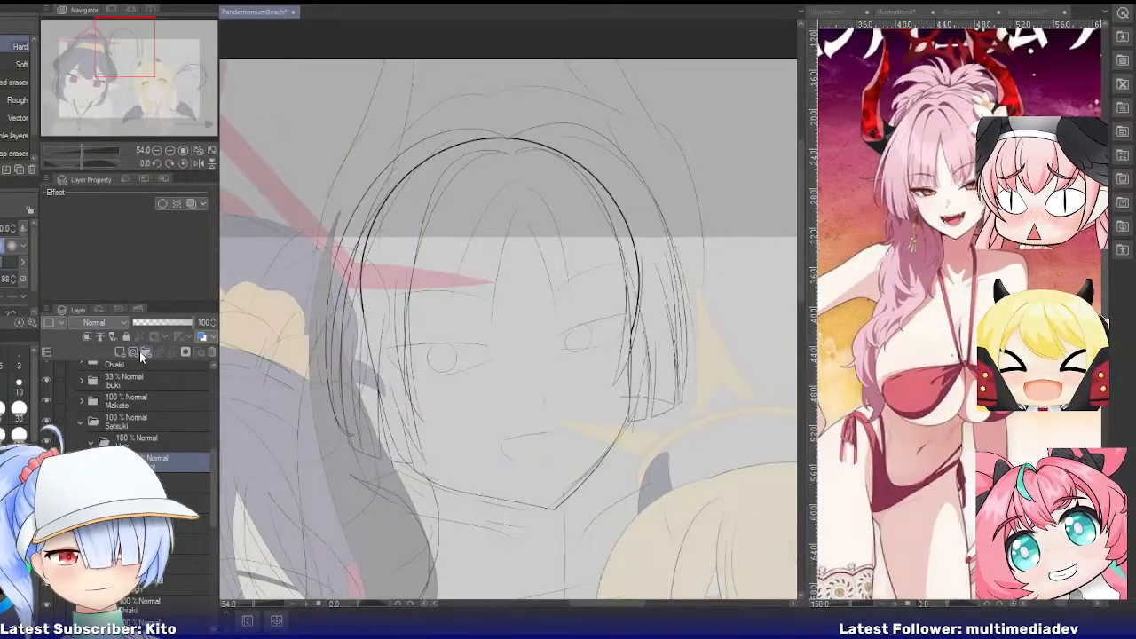
click(142, 351)
drag(142, 482, 142, 455)
click(142, 482)
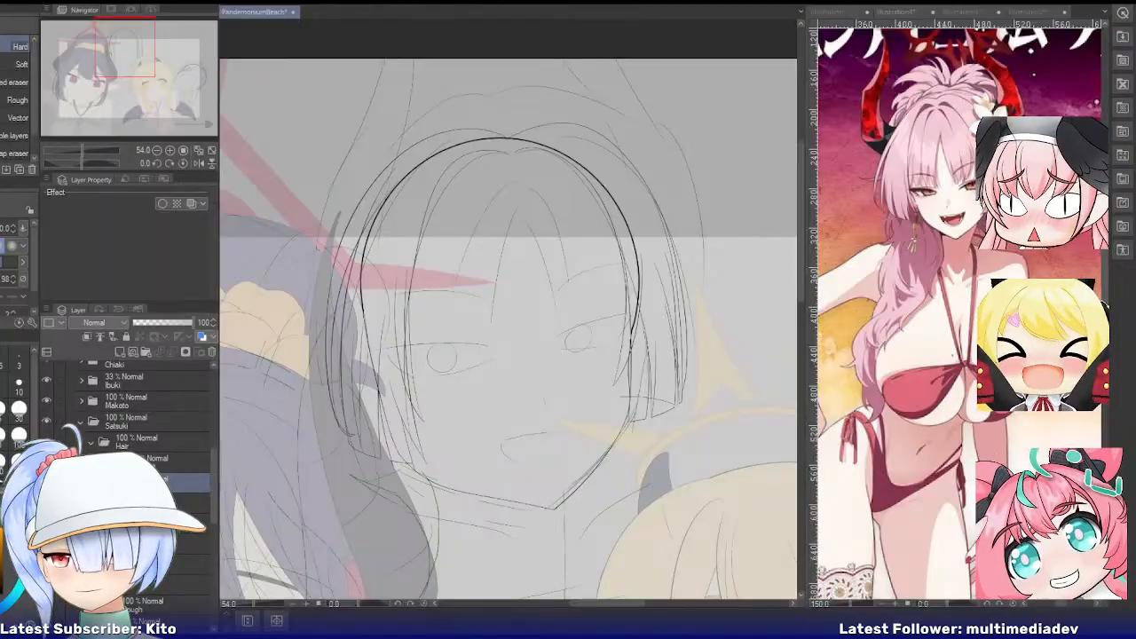
click(134, 353)
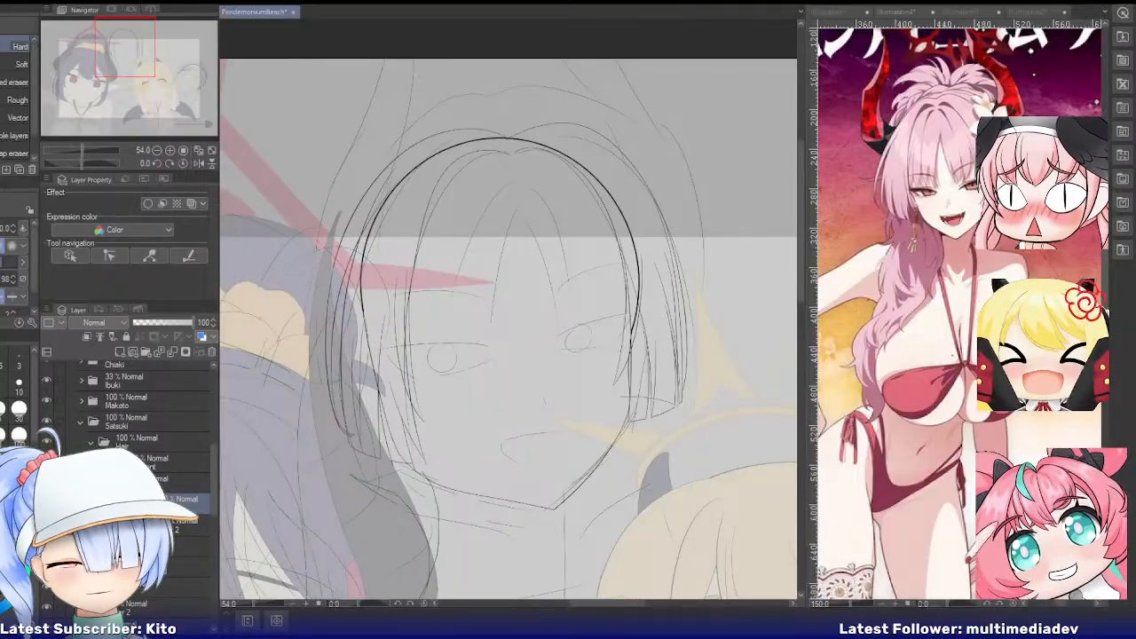
key(ctrl+g)
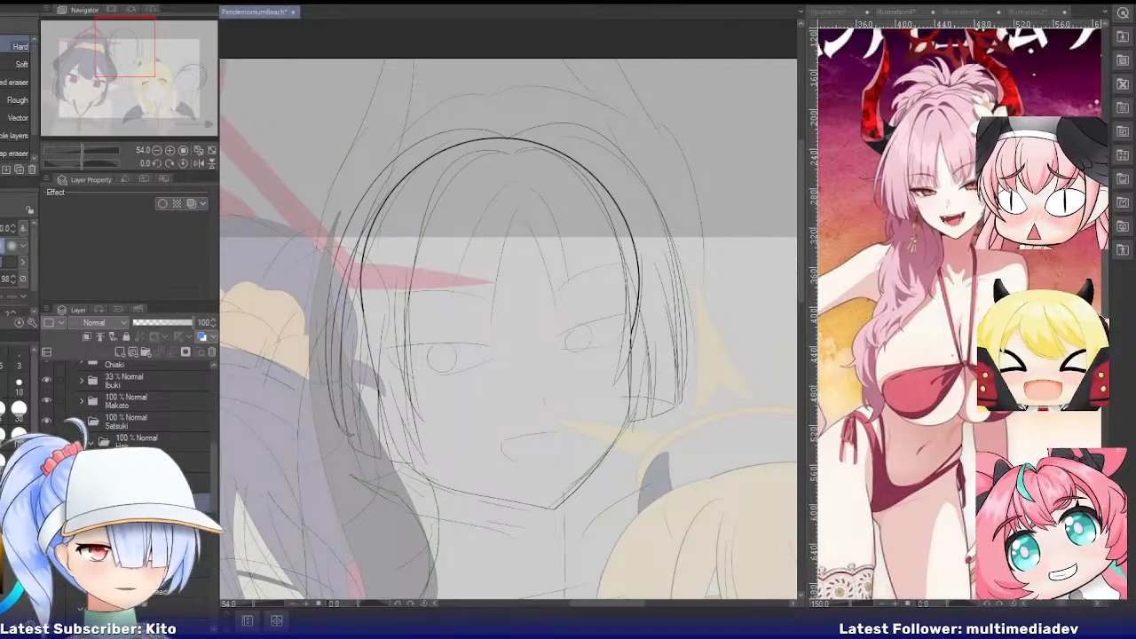
Examine the bangs and face of the pink-haired reference up close, and return to the drawing with the canvas view unmirrored
click(1011, 123)
scroll(1012, 122, up, 3)
scroll(902, 112, up, 2)
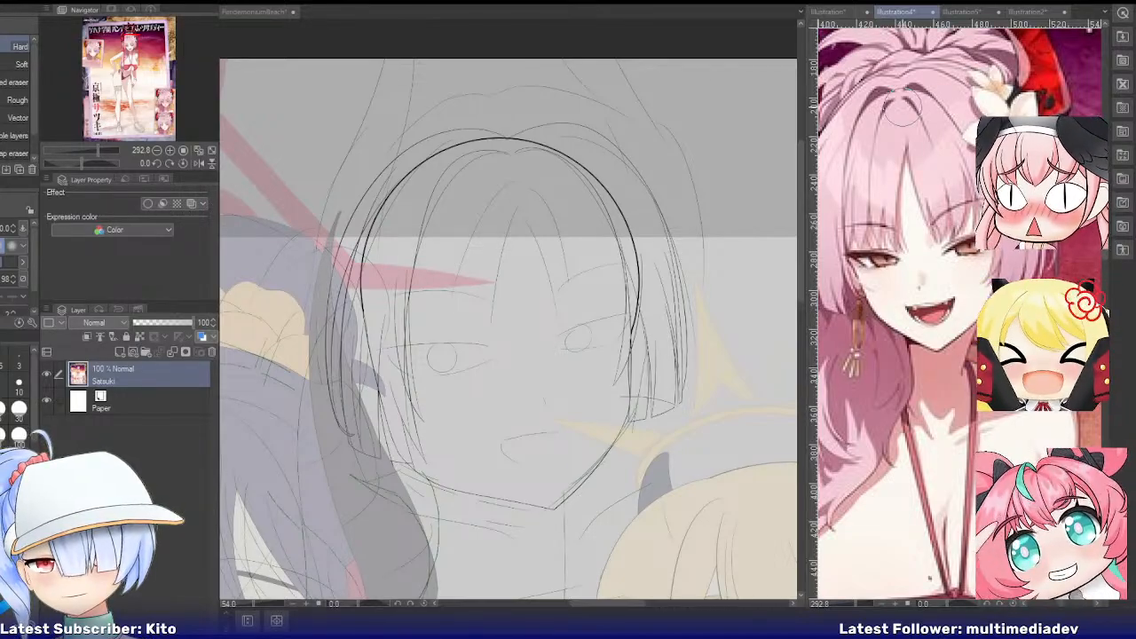
click(271, 11)
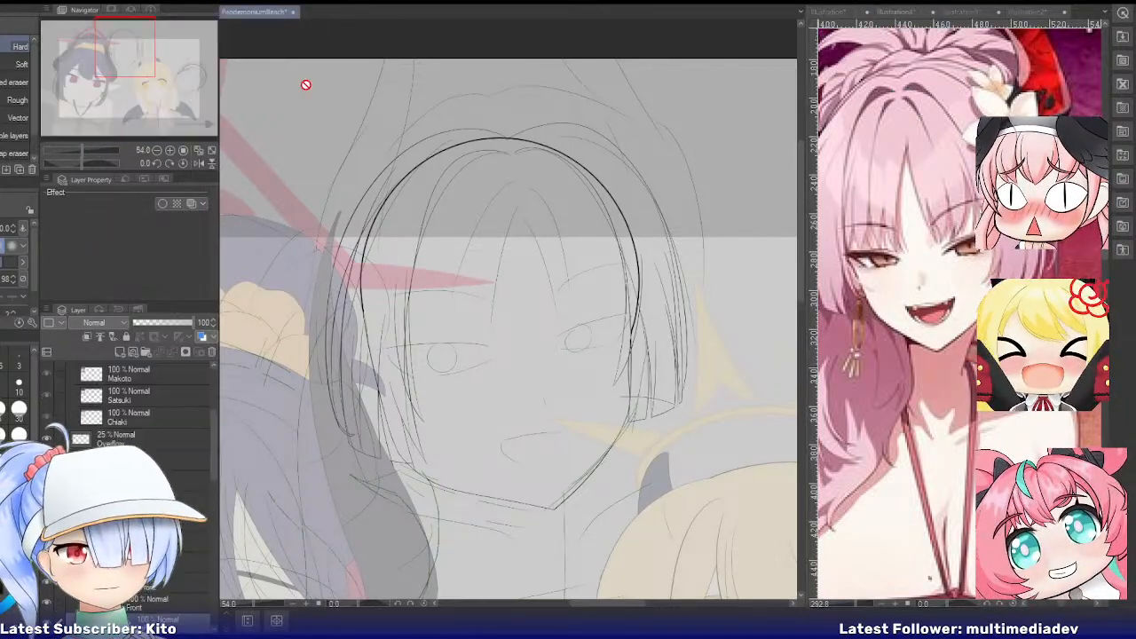
scroll(483, 332, up, 2)
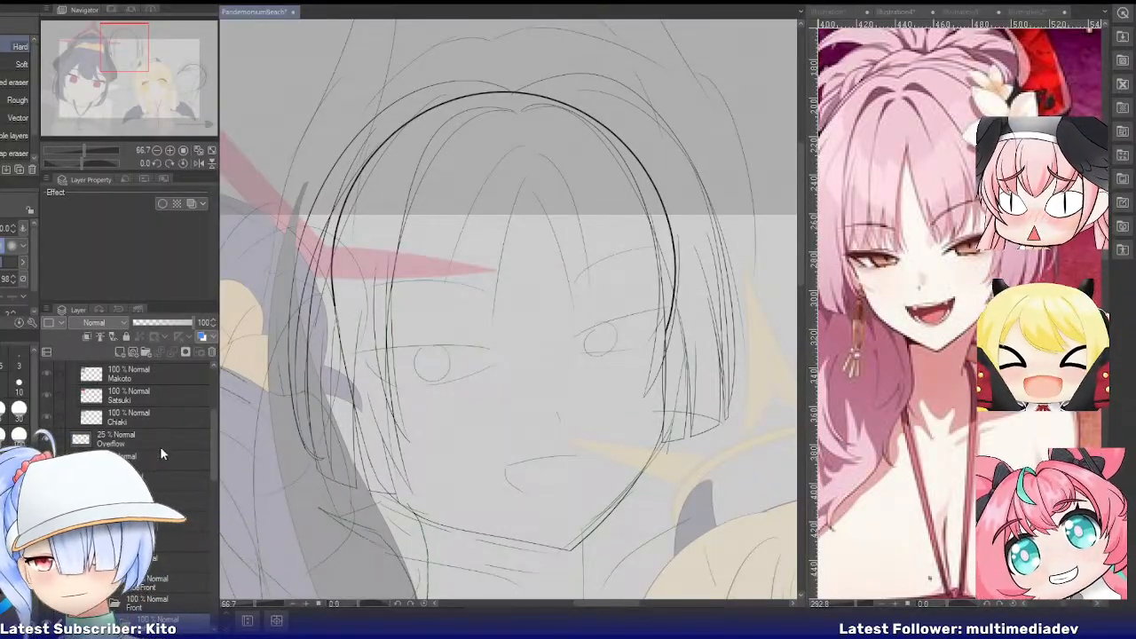
click(198, 163)
scroll(142, 444, down, 2)
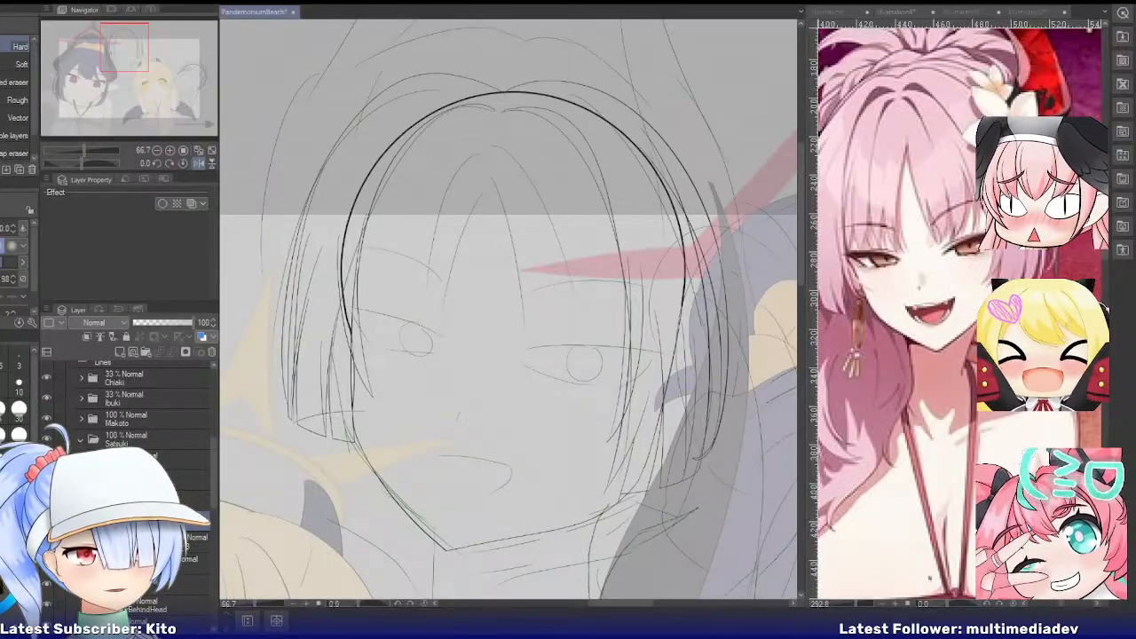
Set up a front-tuck vector layer in the Front folder and ink a curved bang line from the center parting down toward the left brow
click(160, 542)
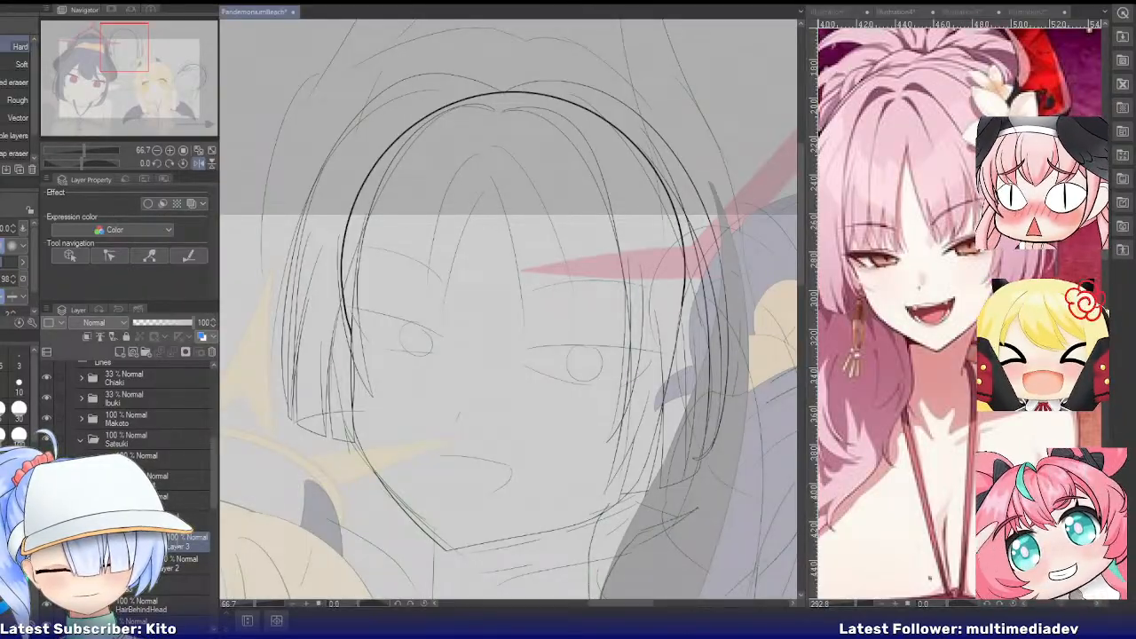
click(142, 354)
click(142, 354)
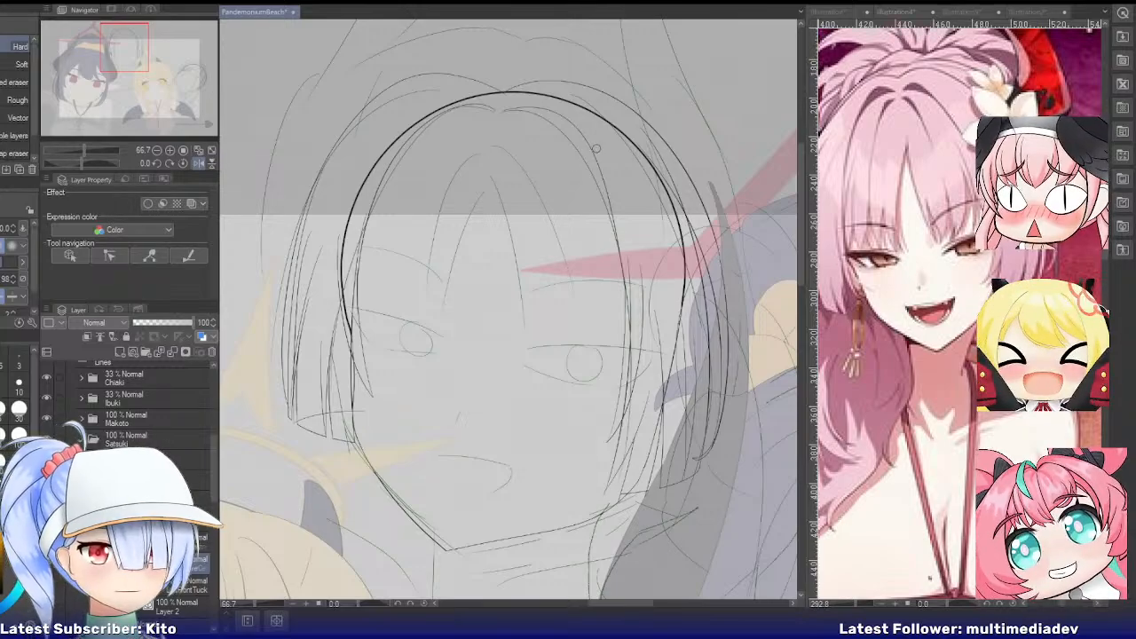
key(p)
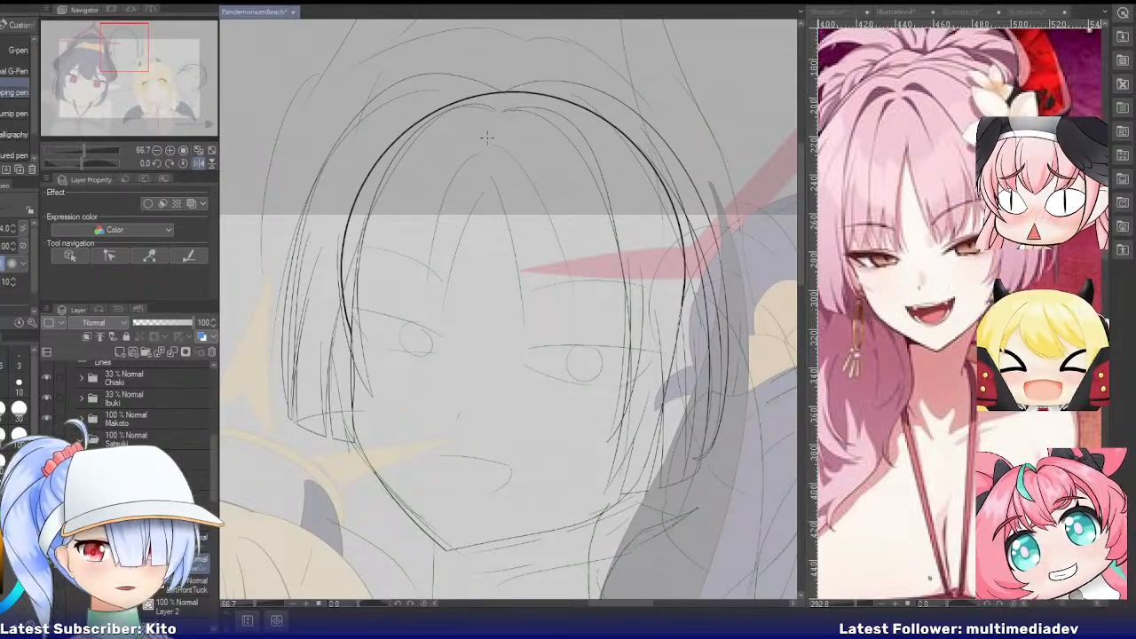
mouse_move(487, 127)
mouse_down()
mouse_move(425, 183)
mouse_move(409, 277)
mouse_up()
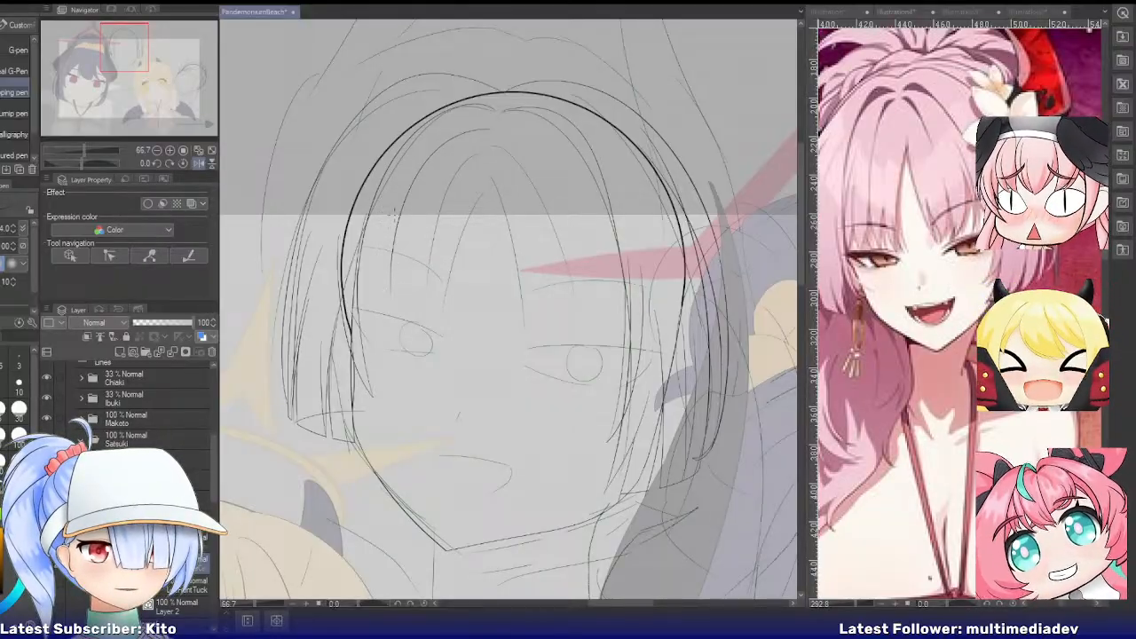
Adjust the inked bang line with a transform and ink a thin curved strand line on its outer side, ending above the eye
key(ctrl+t)
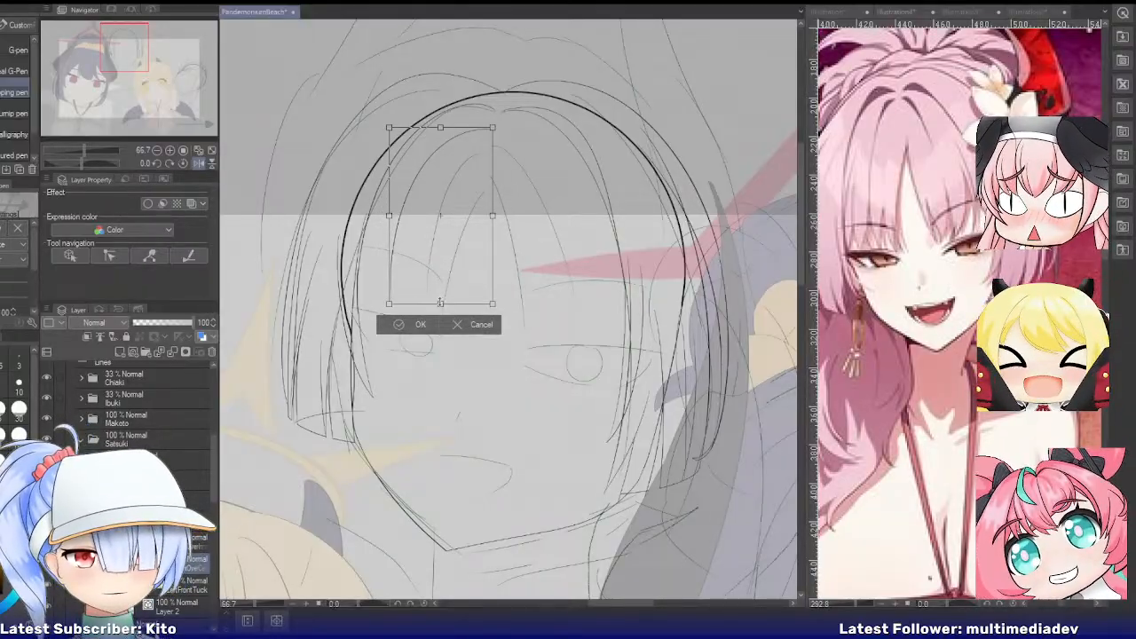
click(406, 343)
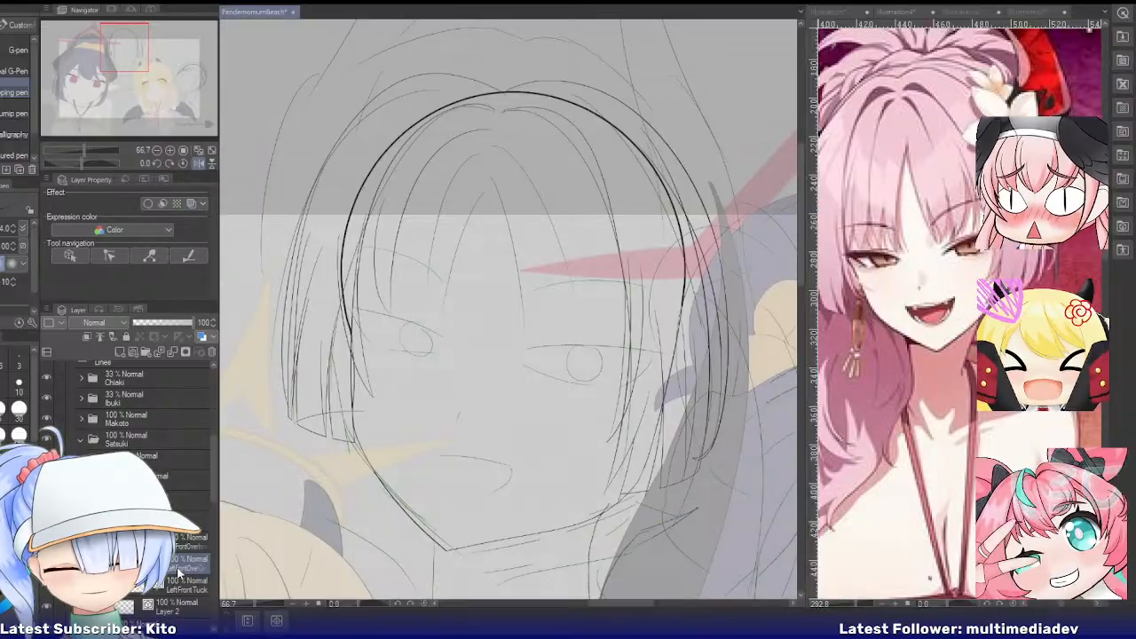
scroll(383, 338, up, 2)
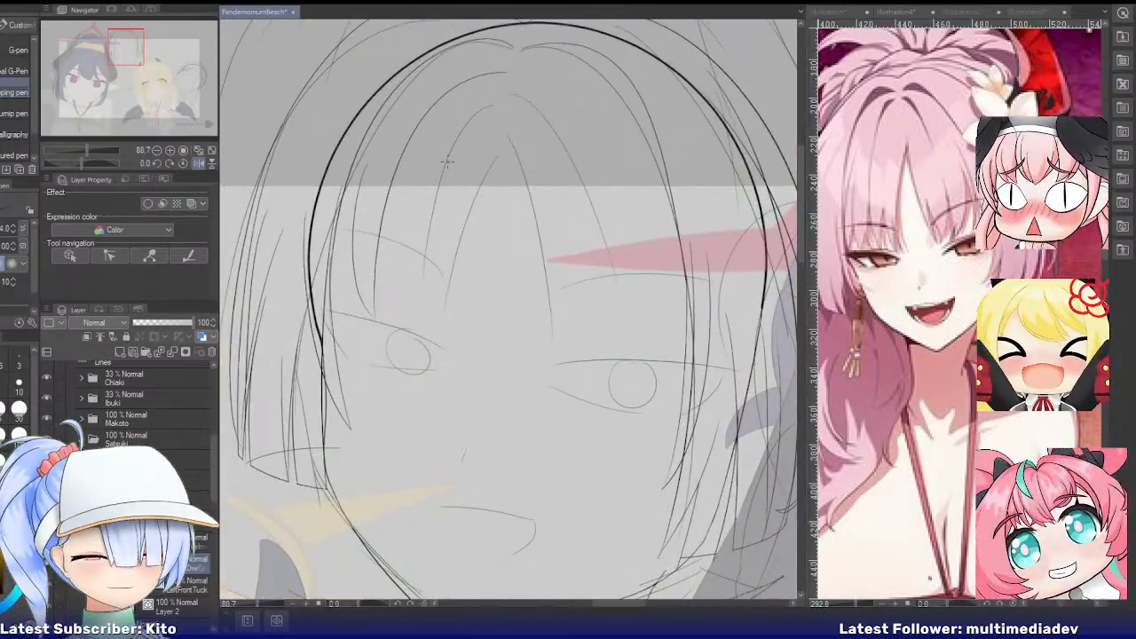
key(p)
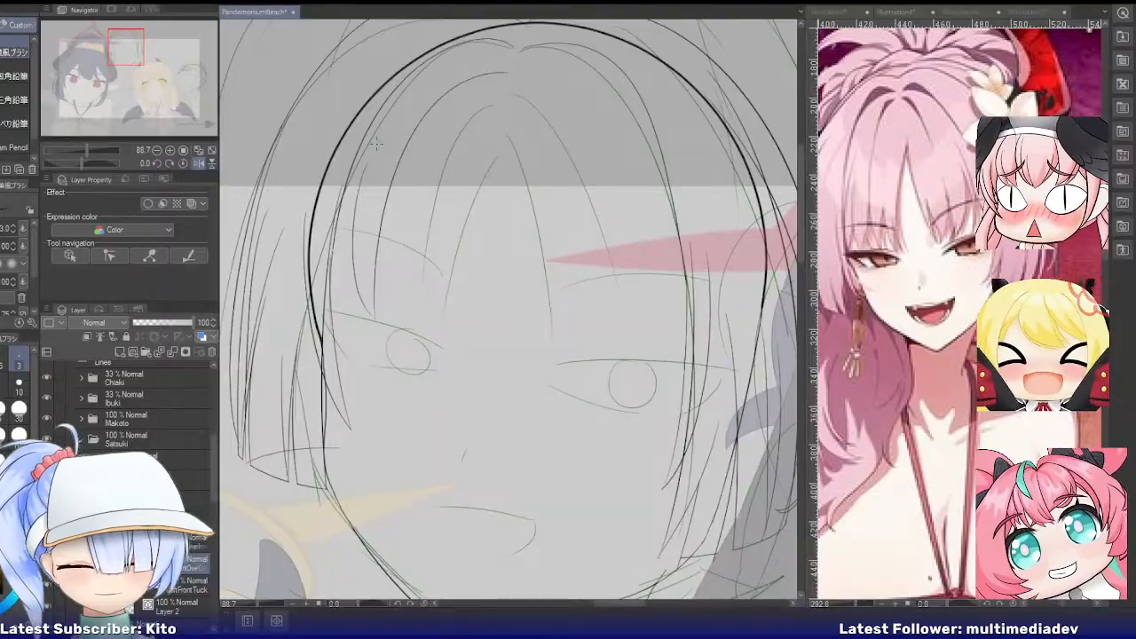
key(p)
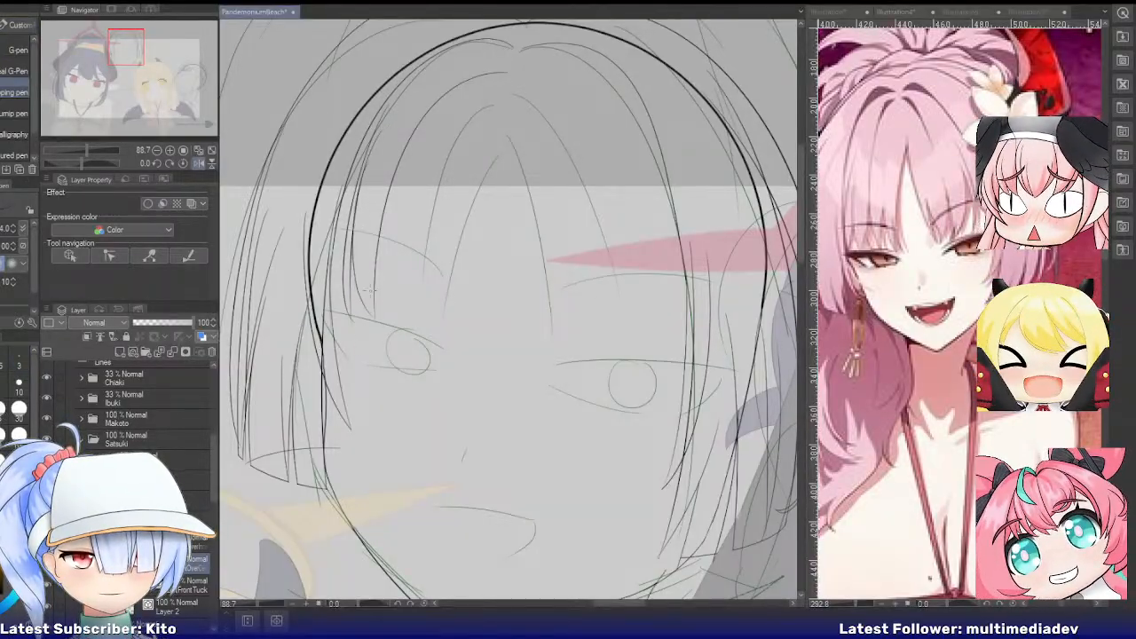
key(ctrl+z)
mouse_move(374, 154)
mouse_down()
mouse_move(357, 229)
mouse_move(360, 321)
mouse_up()
key(ctrl+z)
key(ctrl+z)
drag(377, 149, 353, 331)
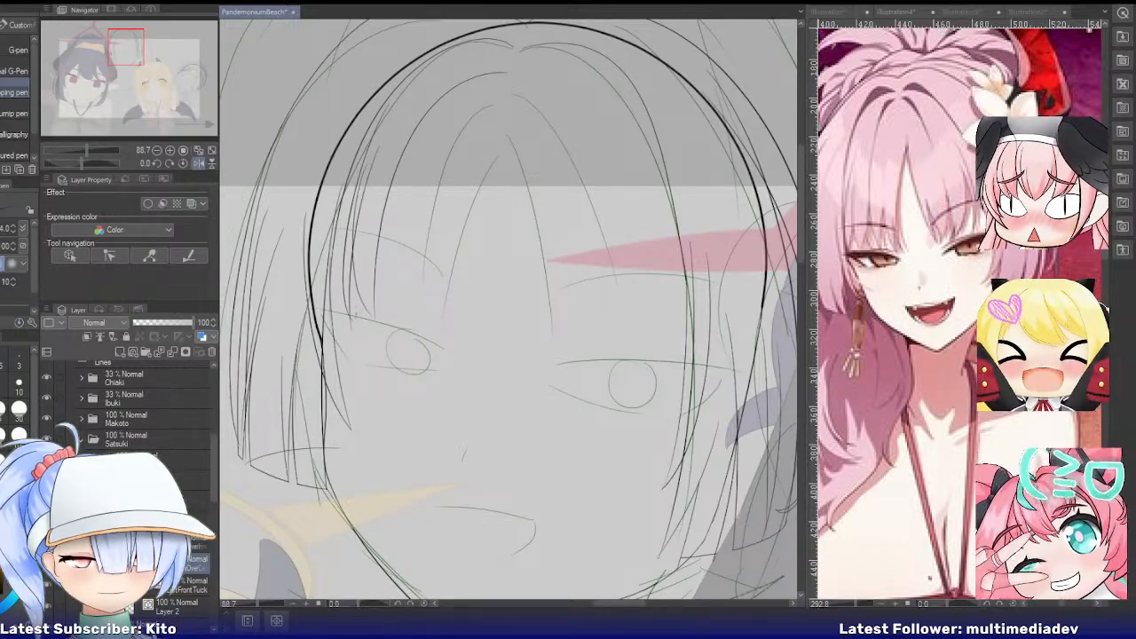
On the LeftFrontTuck layer, ink a curved strand line sweeping outward from the outer edge of the bangs to the side of the face
key(e)
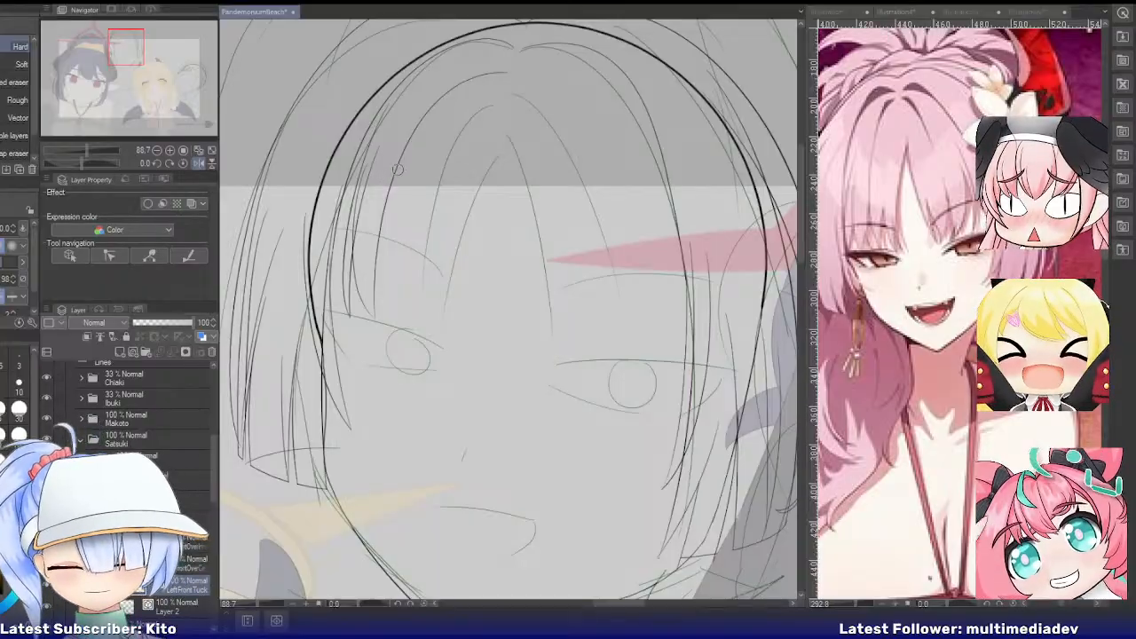
key(p)
drag(385, 158, 309, 305)
key(ctrl+z)
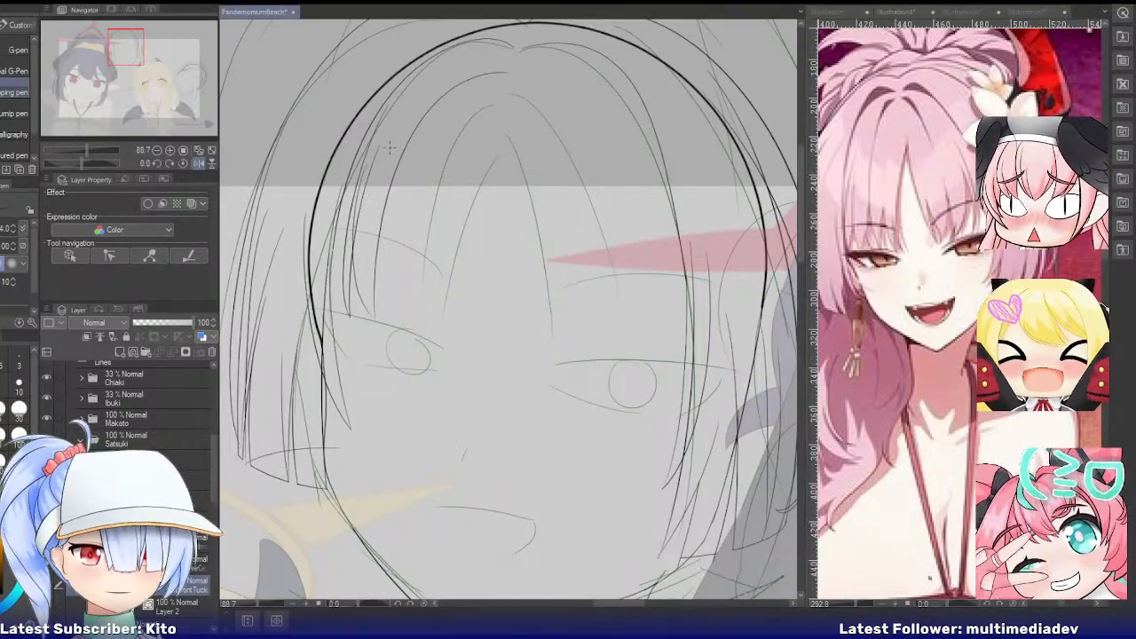
drag(387, 152, 313, 299)
key(ctrl+z)
drag(392, 155, 301, 311)
key(ctrl+z)
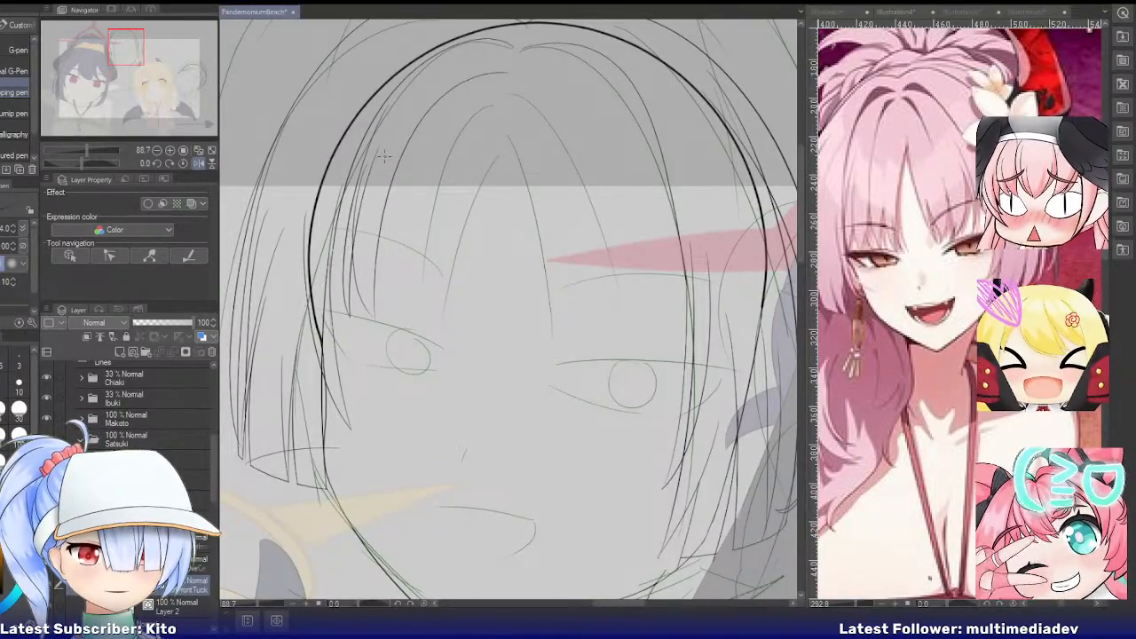
drag(385, 156, 316, 296)
key(ctrl+z)
drag(391, 152, 310, 309)
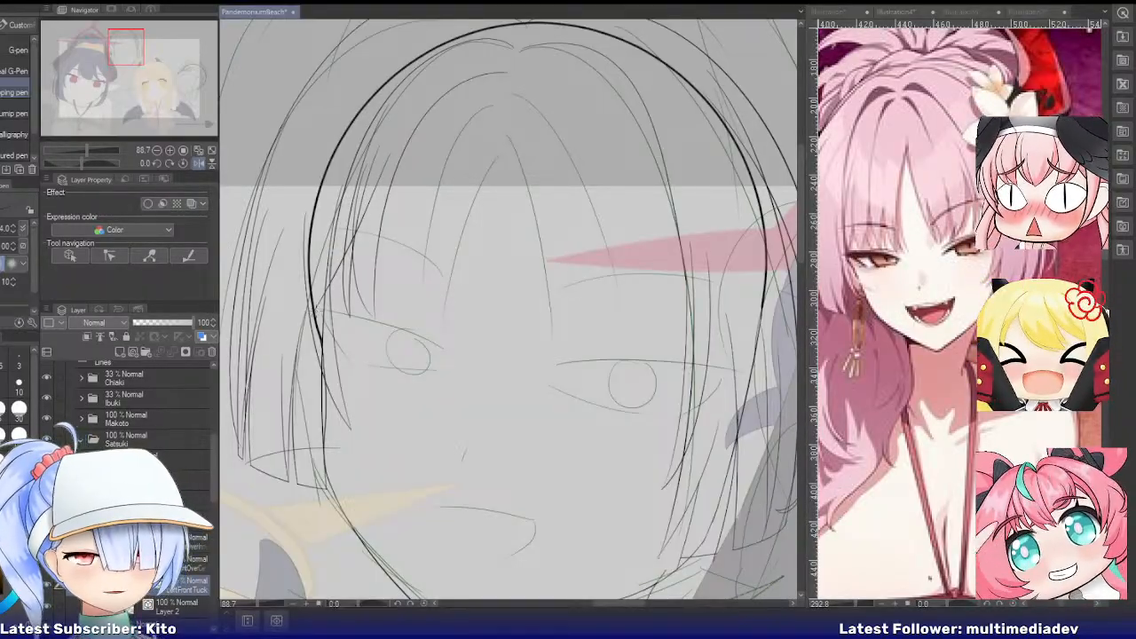
Unmirror the canvas view and organize the Front hair layers into Left and Right folders, with a right-front vector layer in Right
click(198, 163)
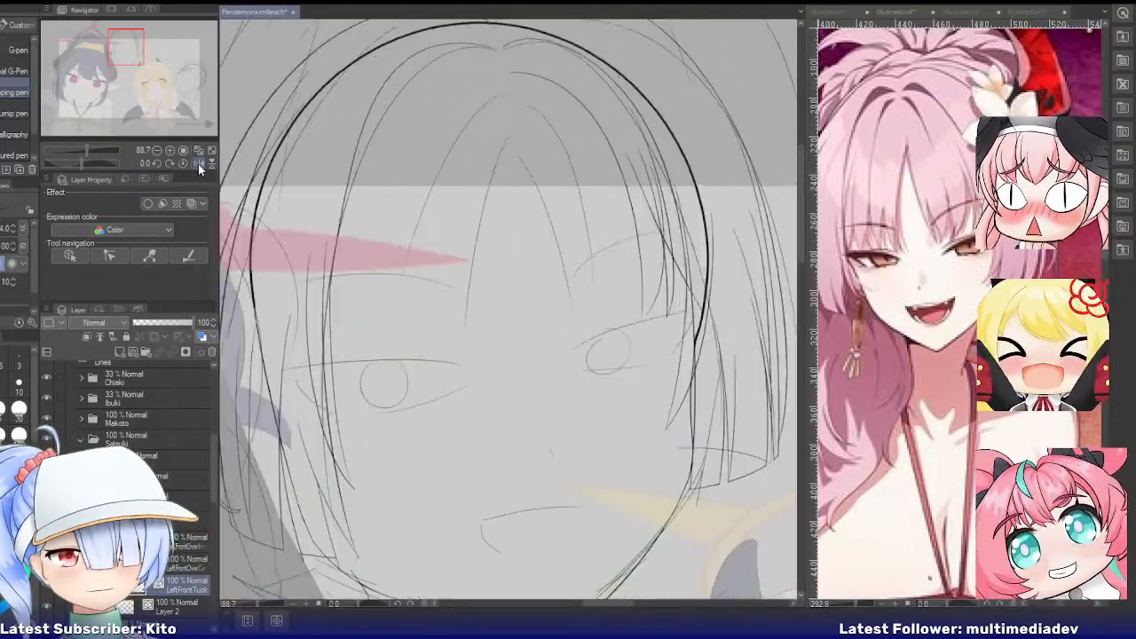
click(92, 520)
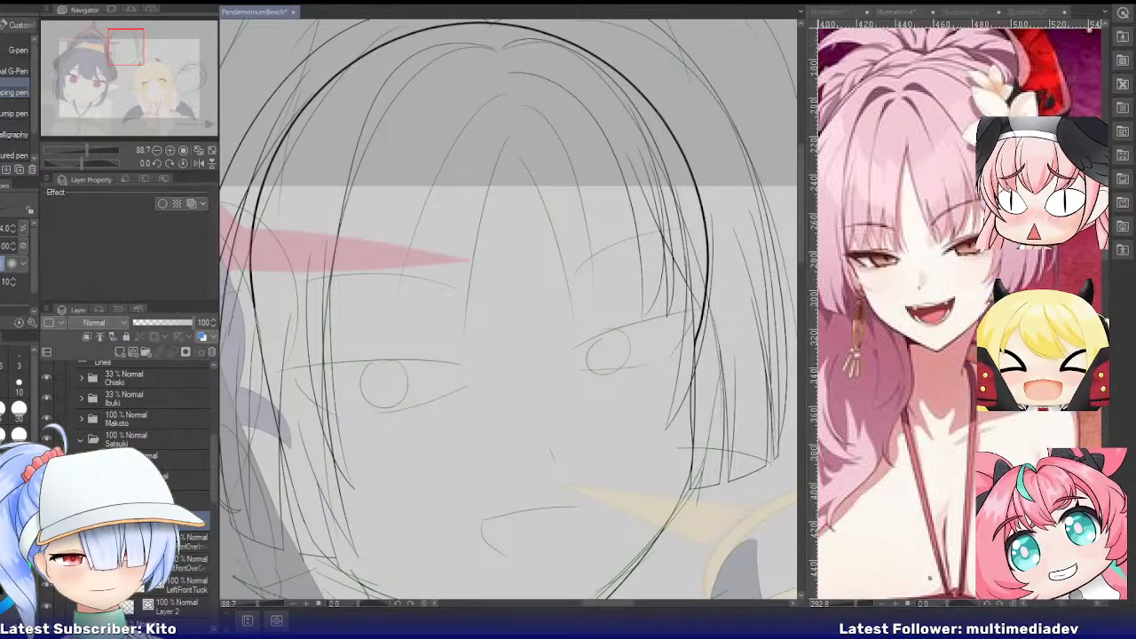
click(178, 591)
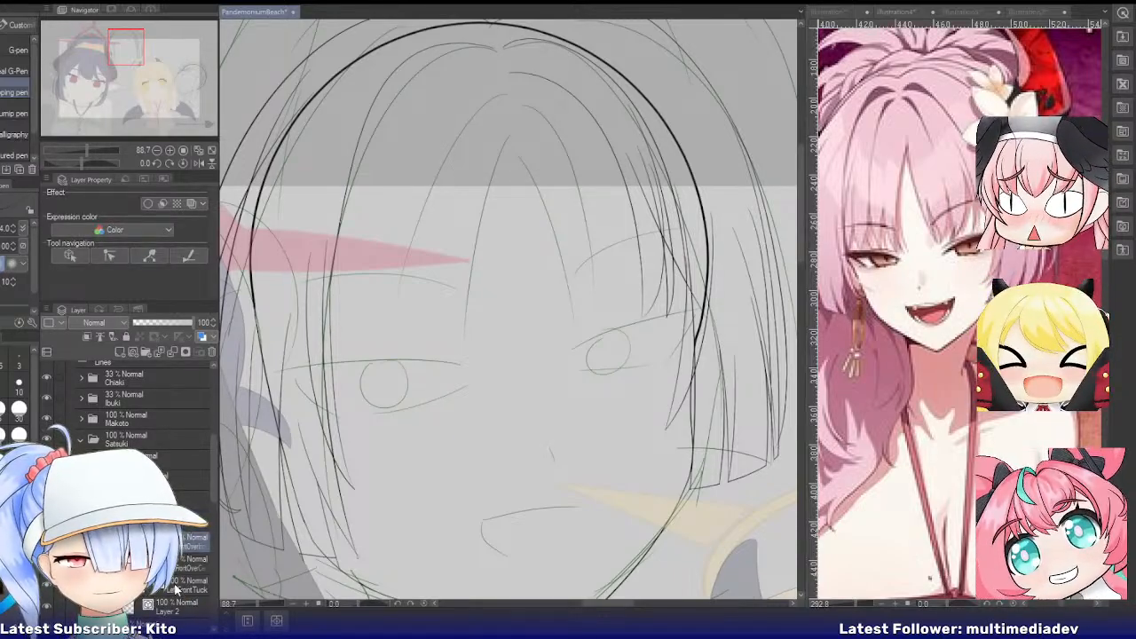
click(81, 521)
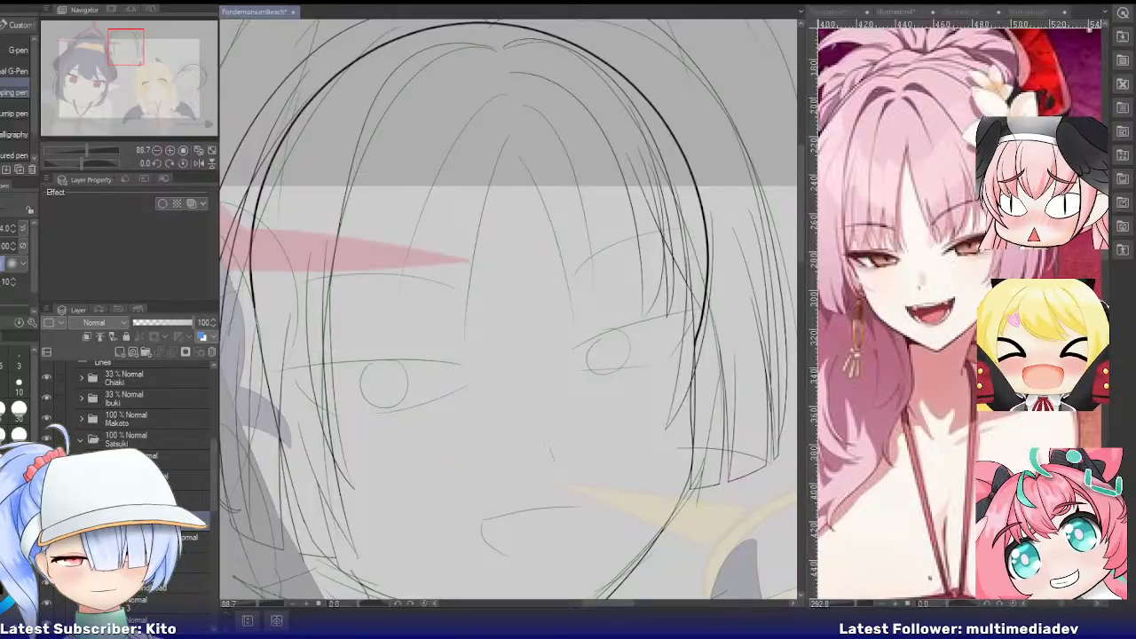
click(178, 540)
key(ctrl+g)
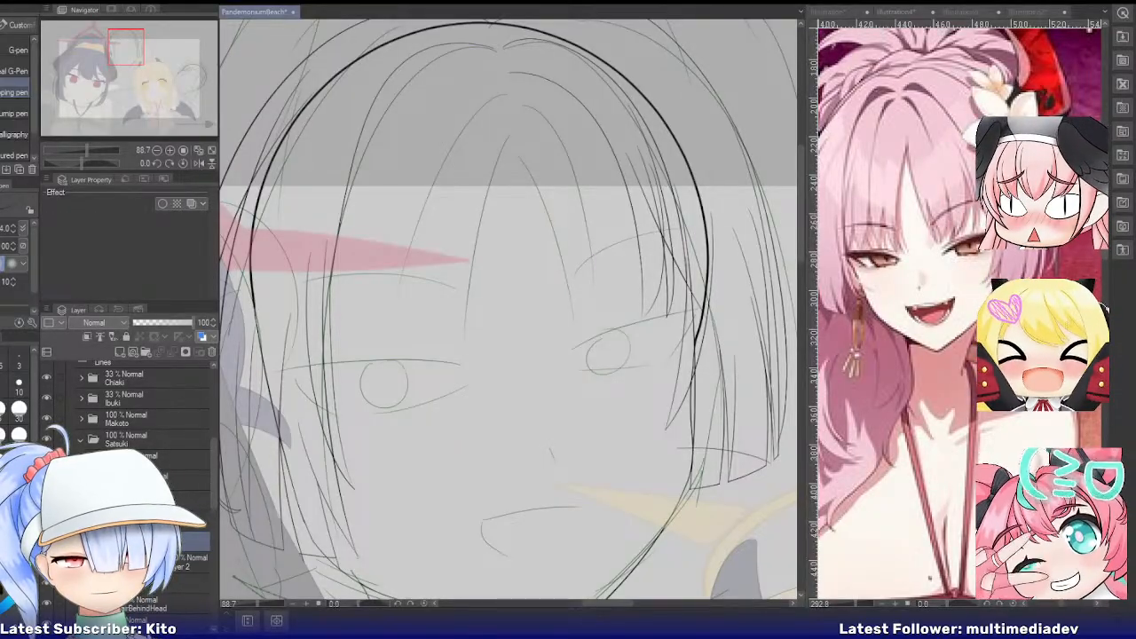
shift+click(178, 521)
key(ctrl+g)
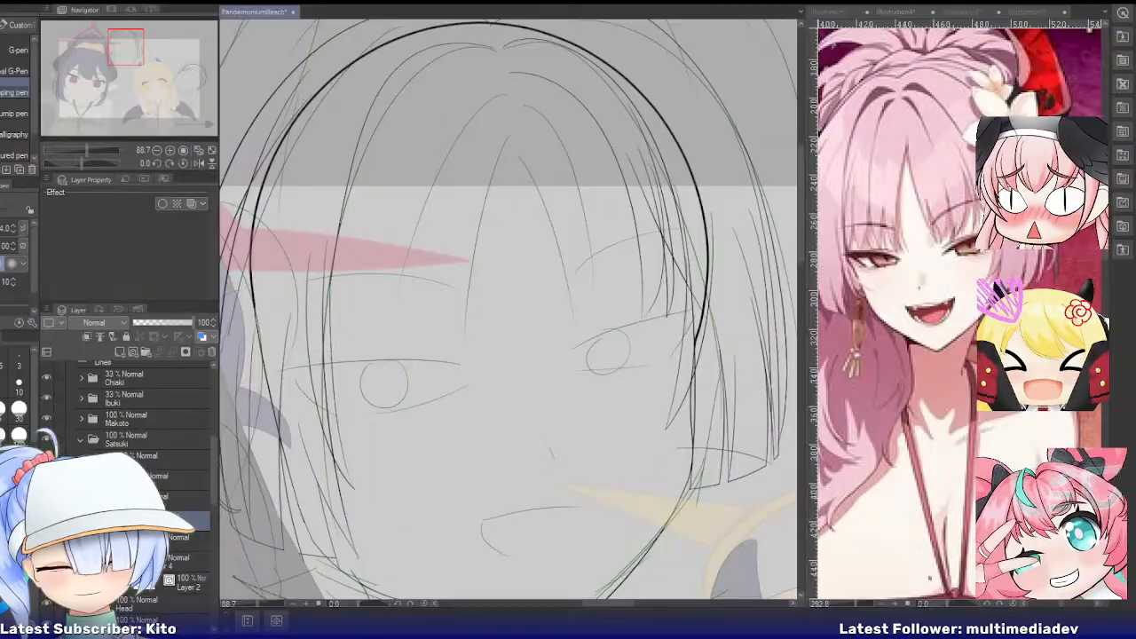
click(160, 563)
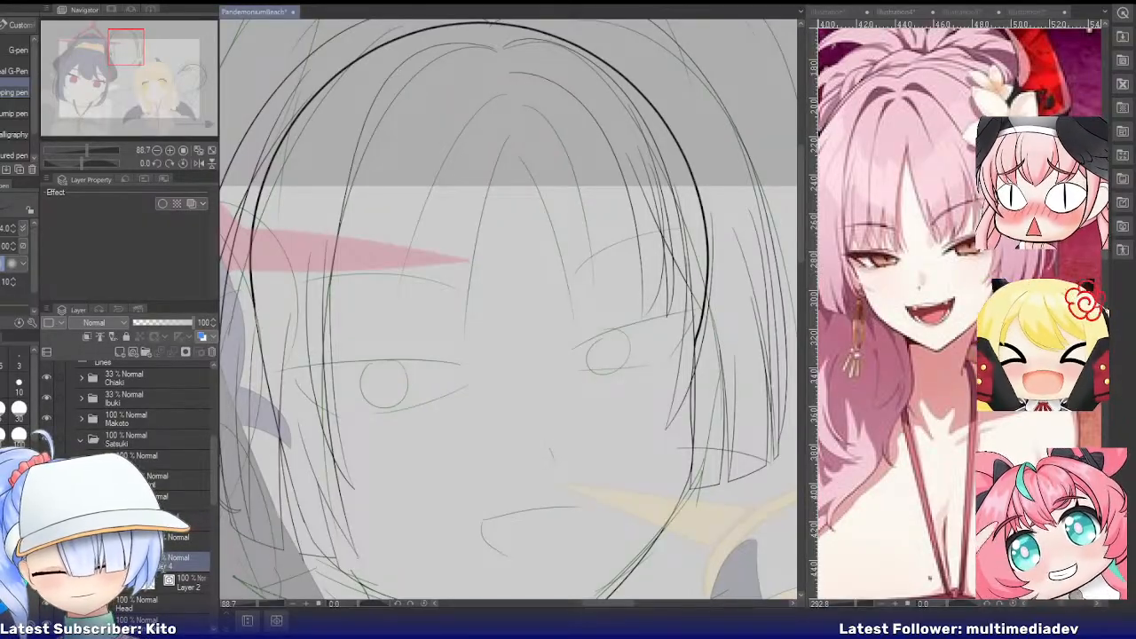
click(187, 586)
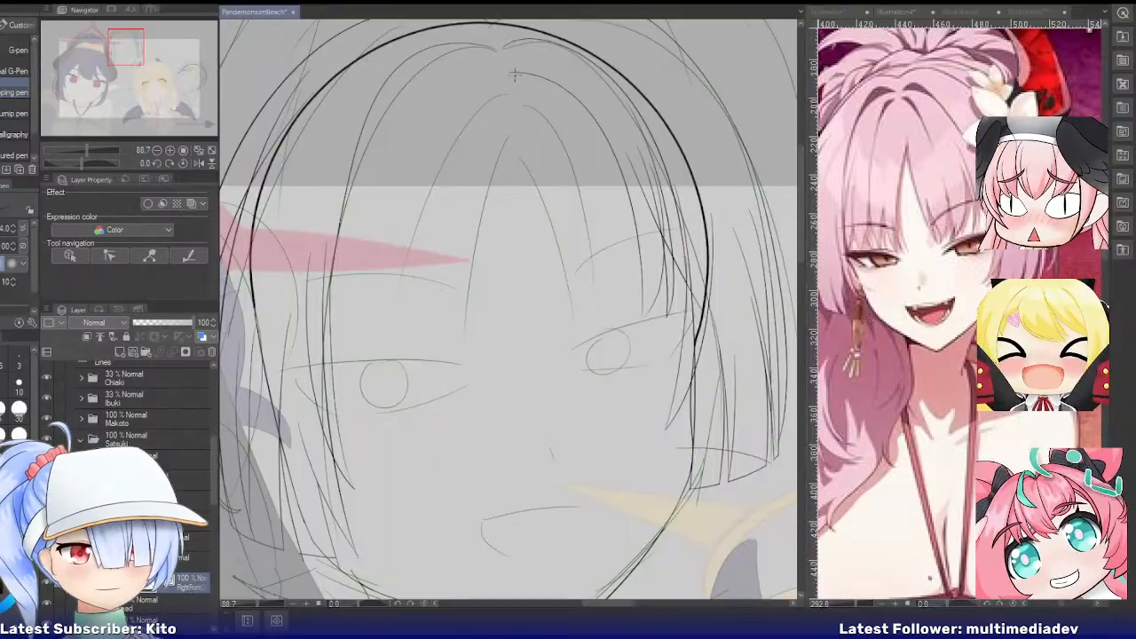
Ink the right bang's main curve on the right-front layer, from the center parting down past the brow, redrawing until it flows cleanly
drag(504, 73, 408, 289)
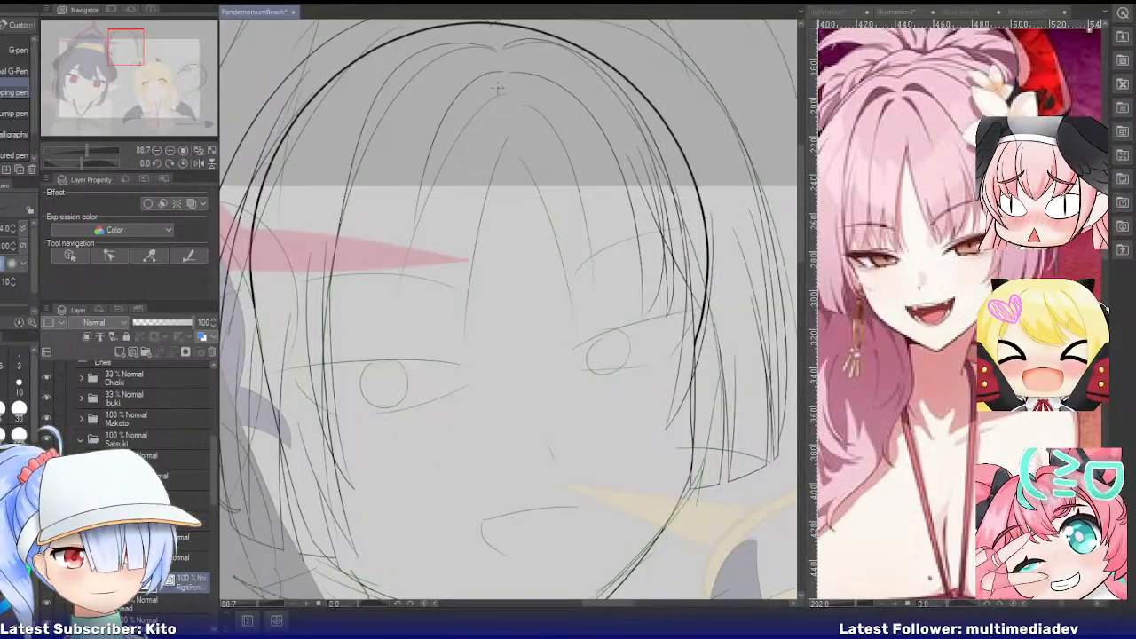
key(ctrl+z)
drag(502, 71, 409, 306)
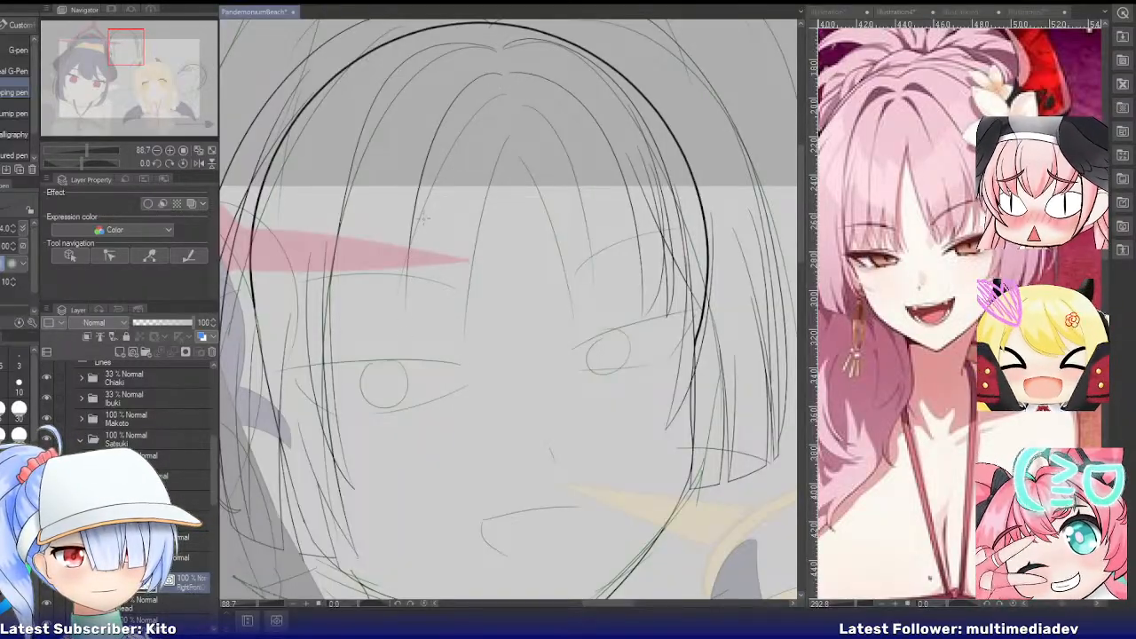
key(ctrl+z)
drag(505, 72, 415, 289)
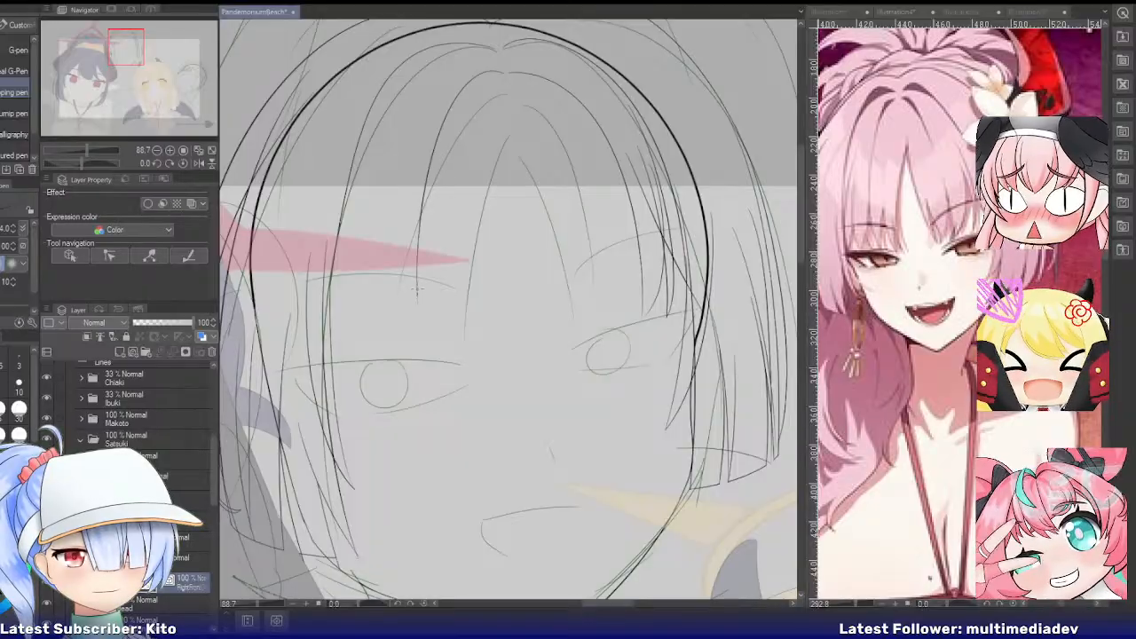
key(ctrl+z)
drag(503, 73, 396, 307)
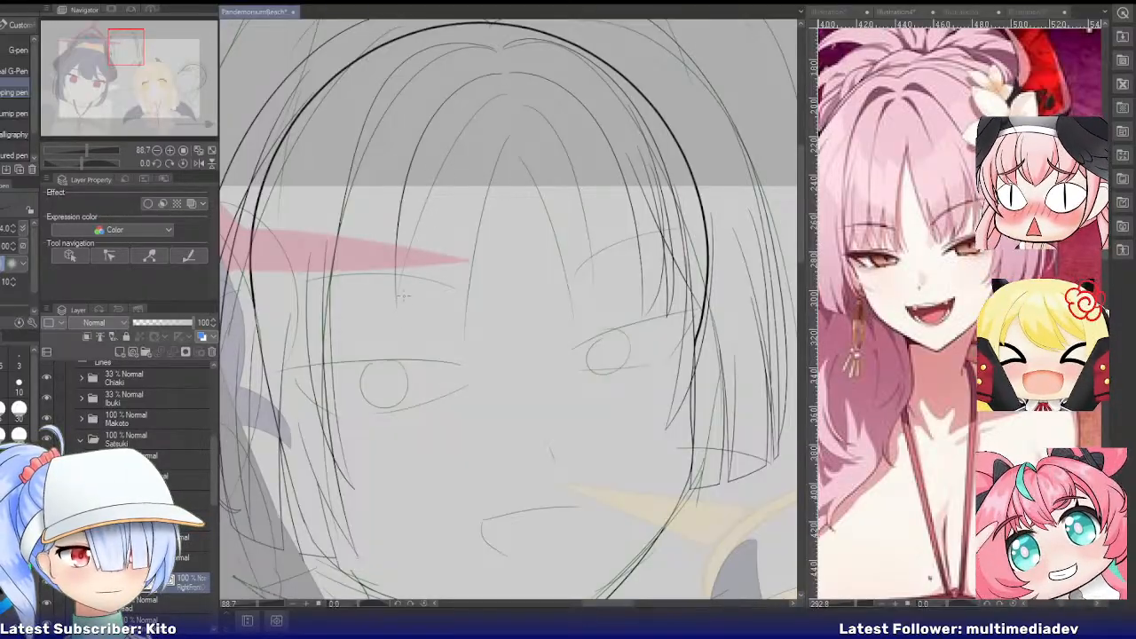
key(ctrl+z)
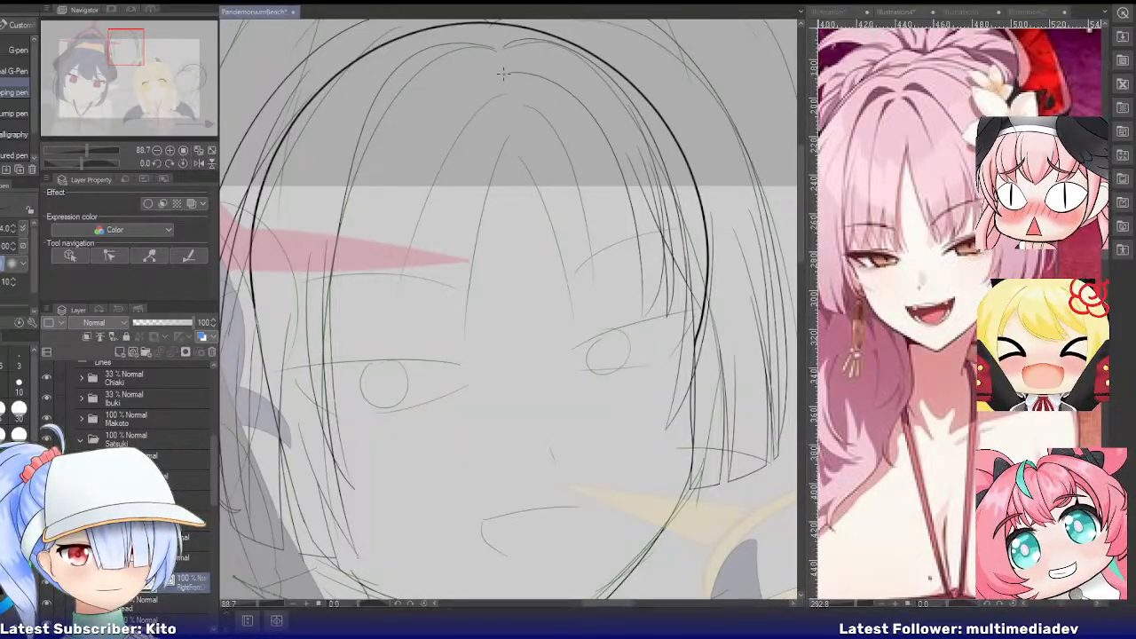
mouse_move(503, 72)
mouse_down()
mouse_move(369, 276)
mouse_move(369, 305)
mouse_up()
key(ctrl+z)
drag(503, 73, 385, 302)
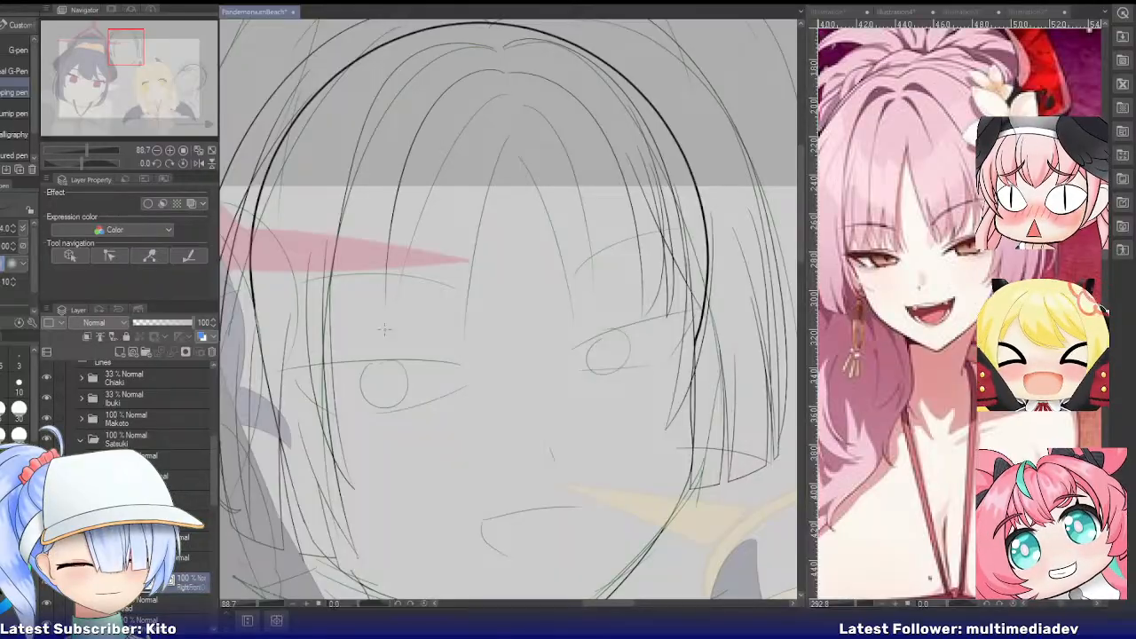
key(ctrl+z)
drag(502, 69, 387, 330)
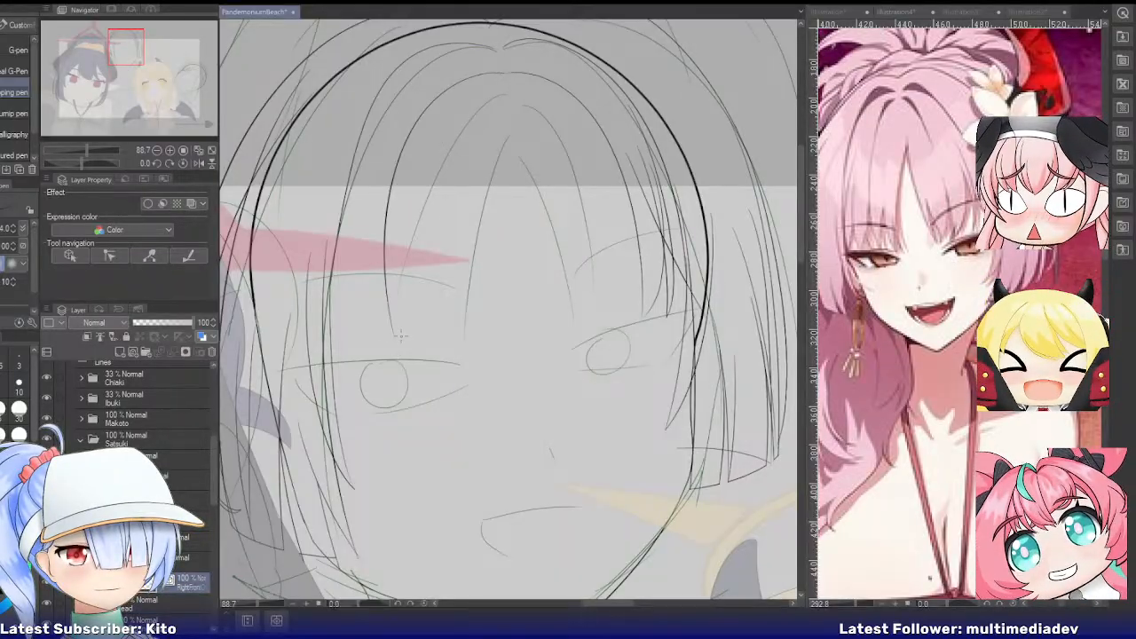
key(ctrl+z)
mouse_move(499, 71)
mouse_down()
mouse_move(436, 101)
mouse_move(409, 328)
mouse_up()
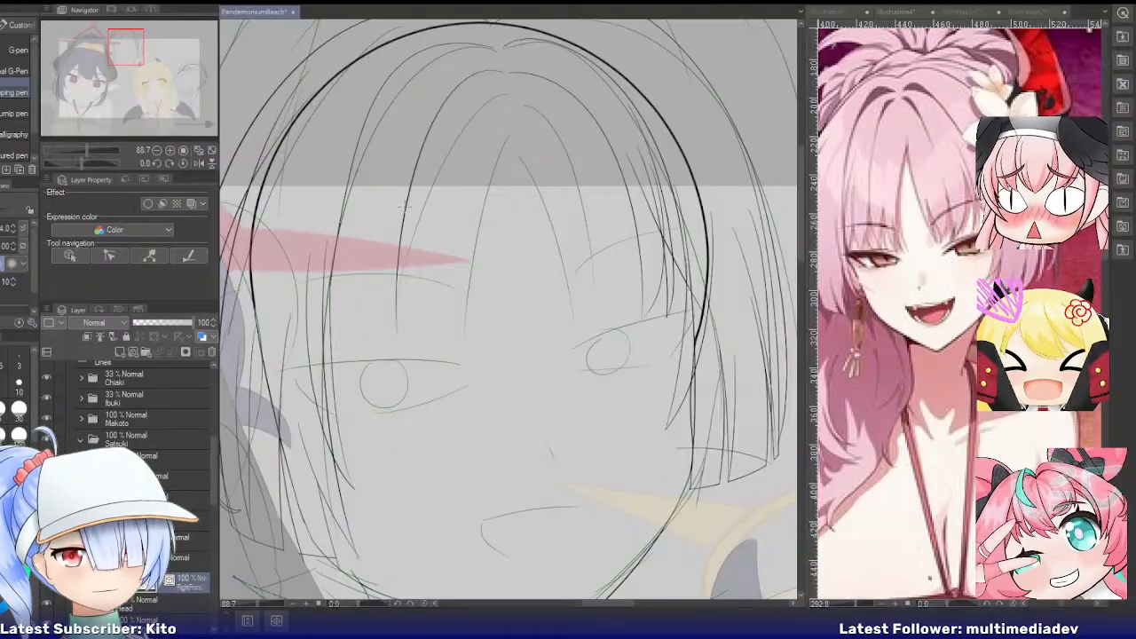
Ink a tapering strand tip continuing the right bang line toward the eye and erase the old line end overlapping it
drag(404, 206, 392, 331)
key(ctrl+z)
drag(410, 206, 384, 346)
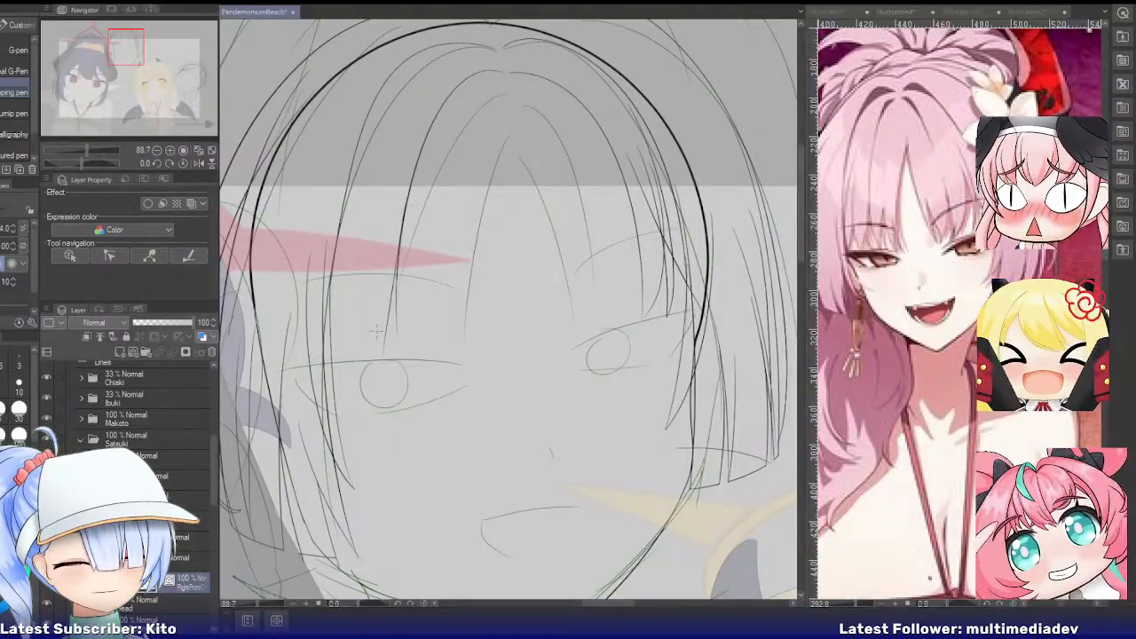
key(e)
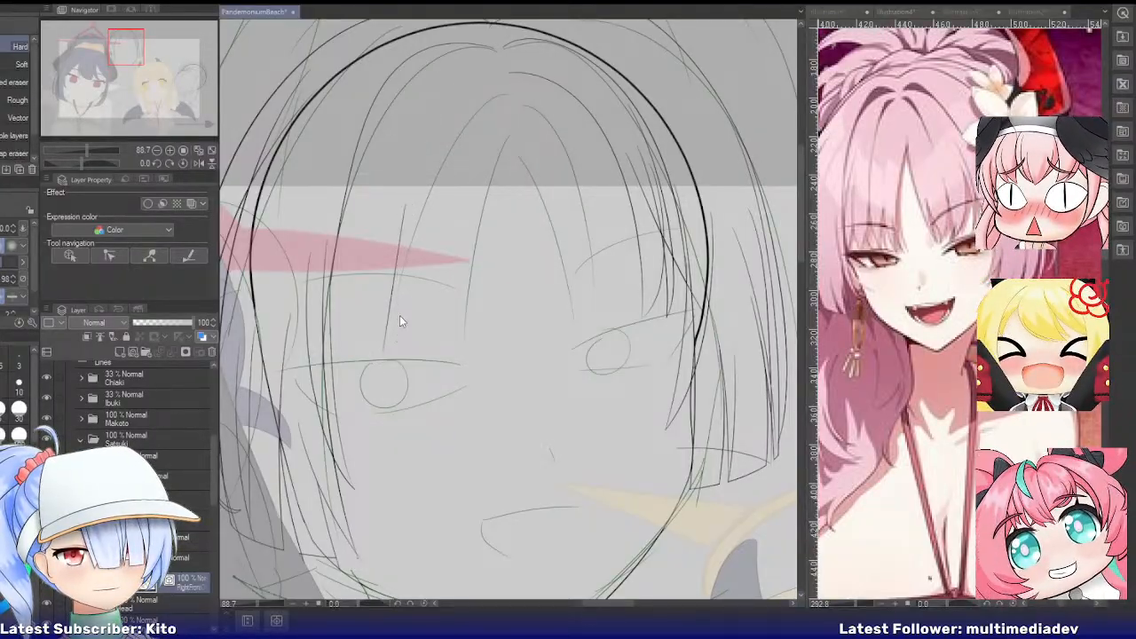
scroll(457, 172, up, 3)
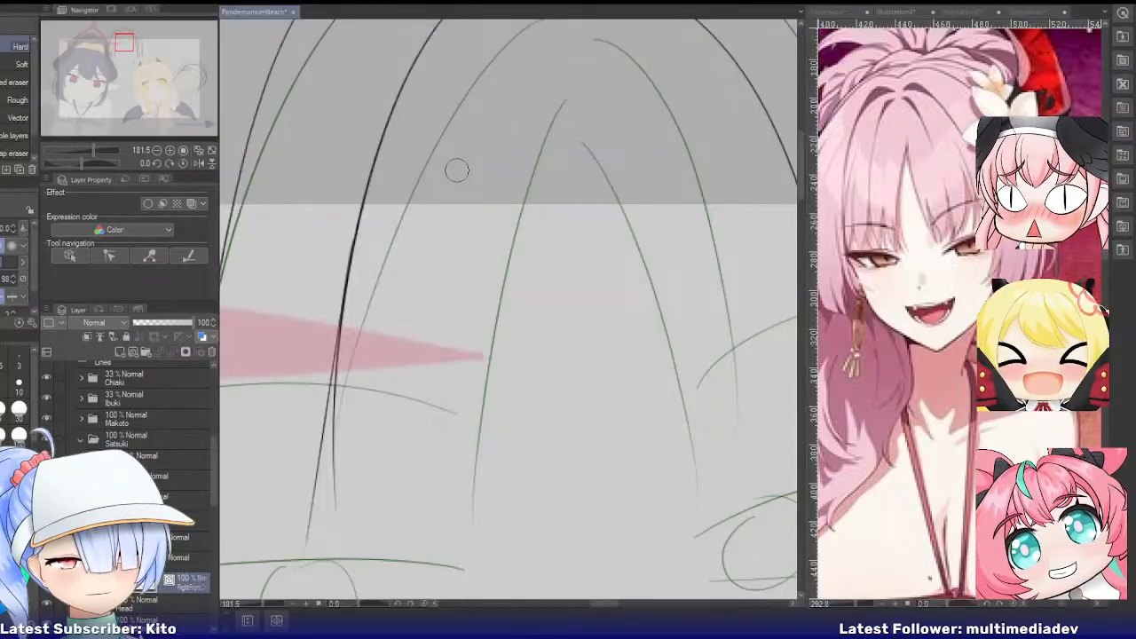
key(p)
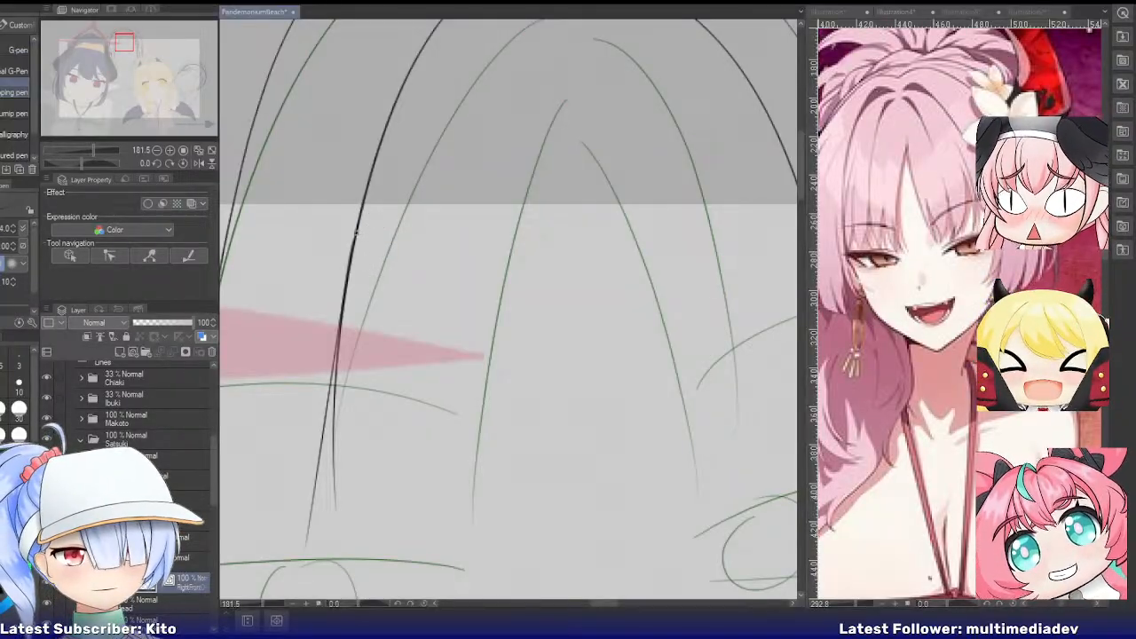
key(e)
drag(343, 405, 343, 457)
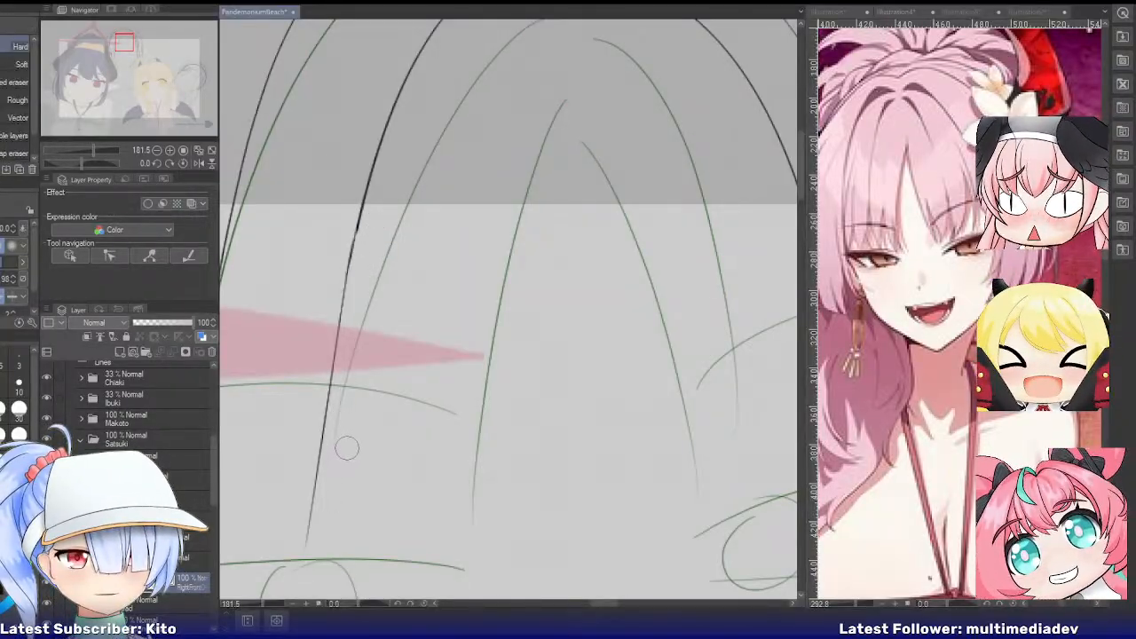
Ink the outer edge line of the right bang lock, running down to meet the strand tip above the eye
scroll(356, 405, down, 3)
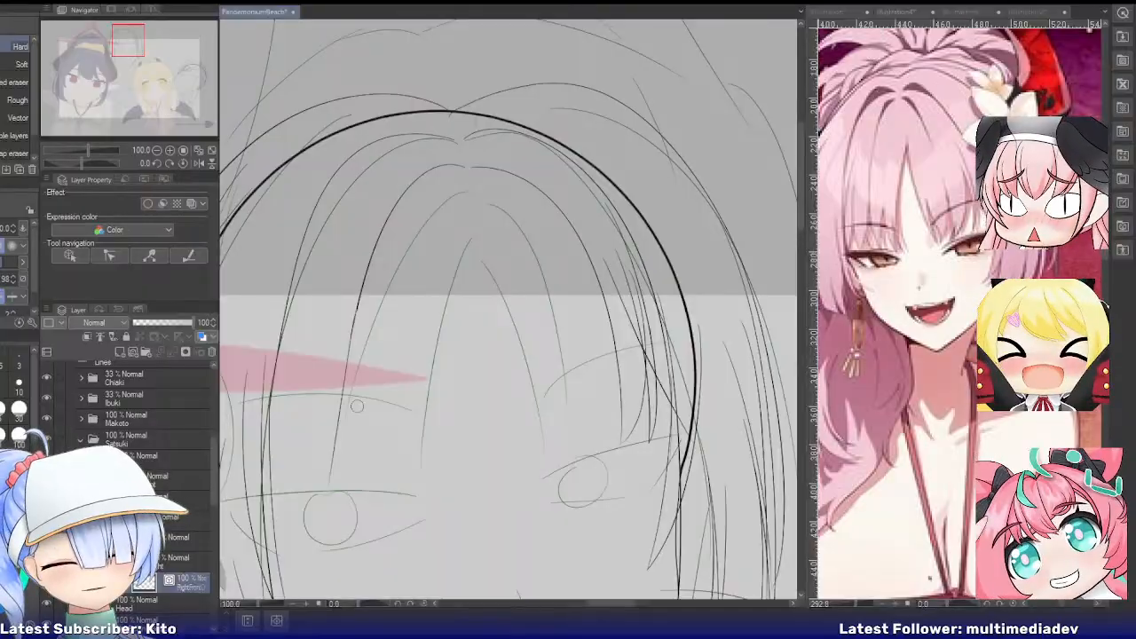
scroll(356, 406, up, 1)
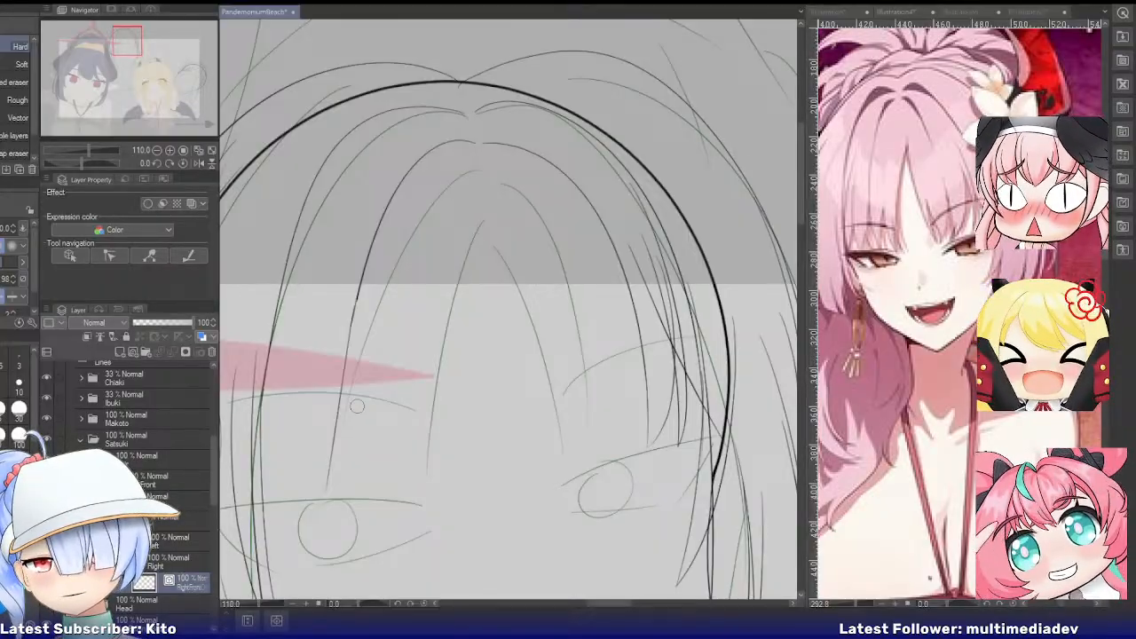
key(p)
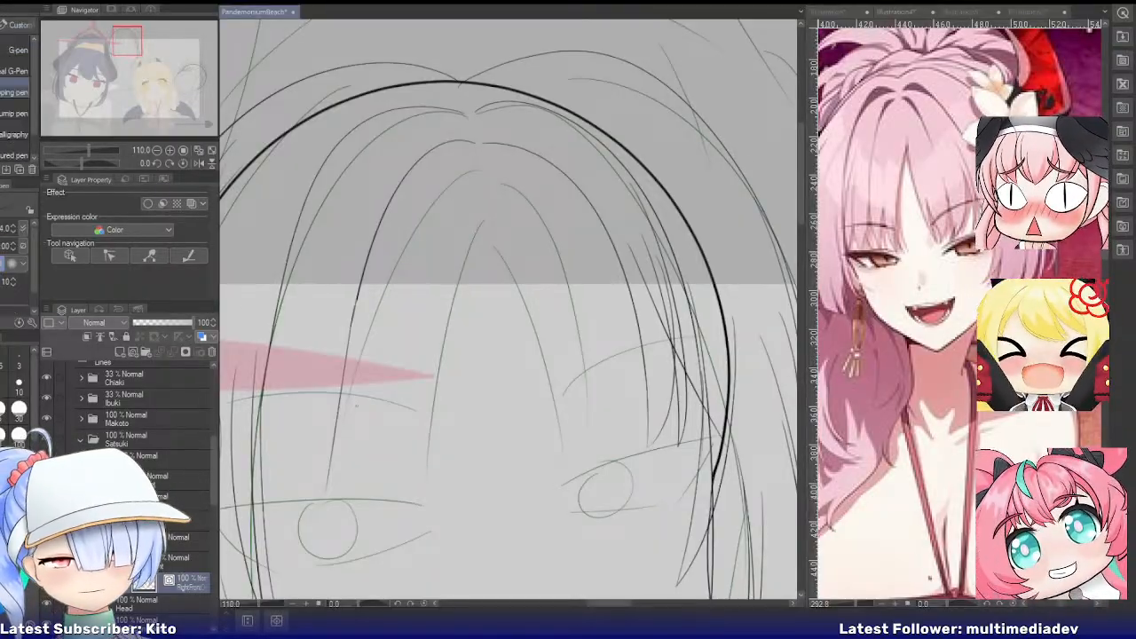
drag(311, 315, 321, 491)
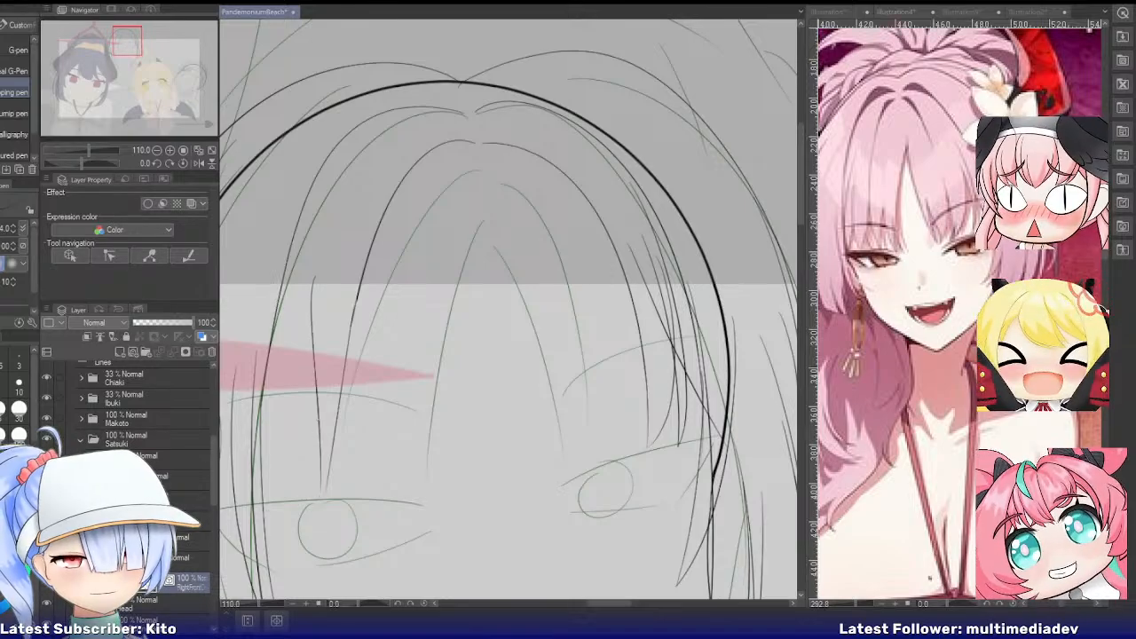
Redraw the outer edge line of the right bang lock and ink its tapering tip above the eye, trimming the excess
key(ctrl+z)
drag(314, 271, 323, 494)
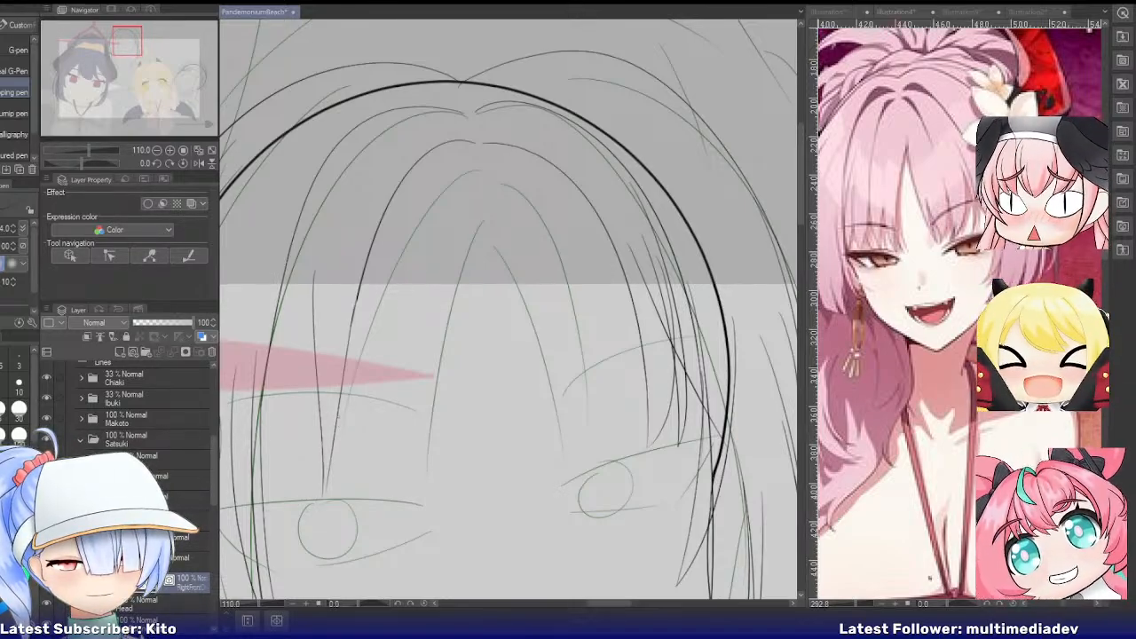
drag(337, 417, 317, 500)
key(ctrl+z)
drag(337, 419, 317, 513)
key(e)
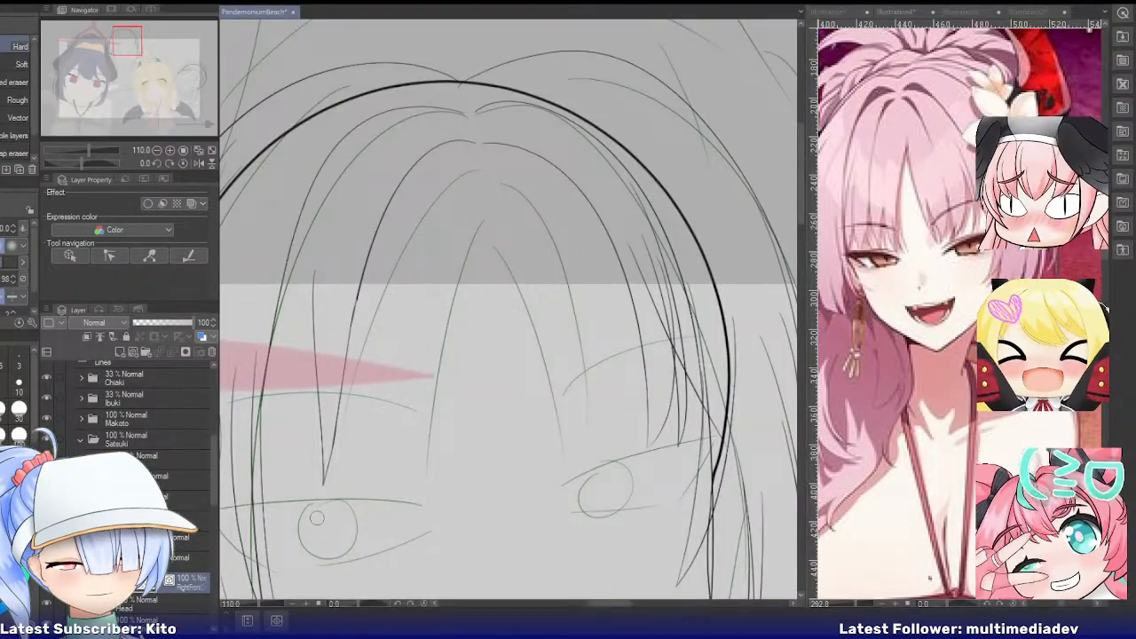
Transform the right bang lock's linework, stretching it slightly downward toward the eye
key(ctrl+t)
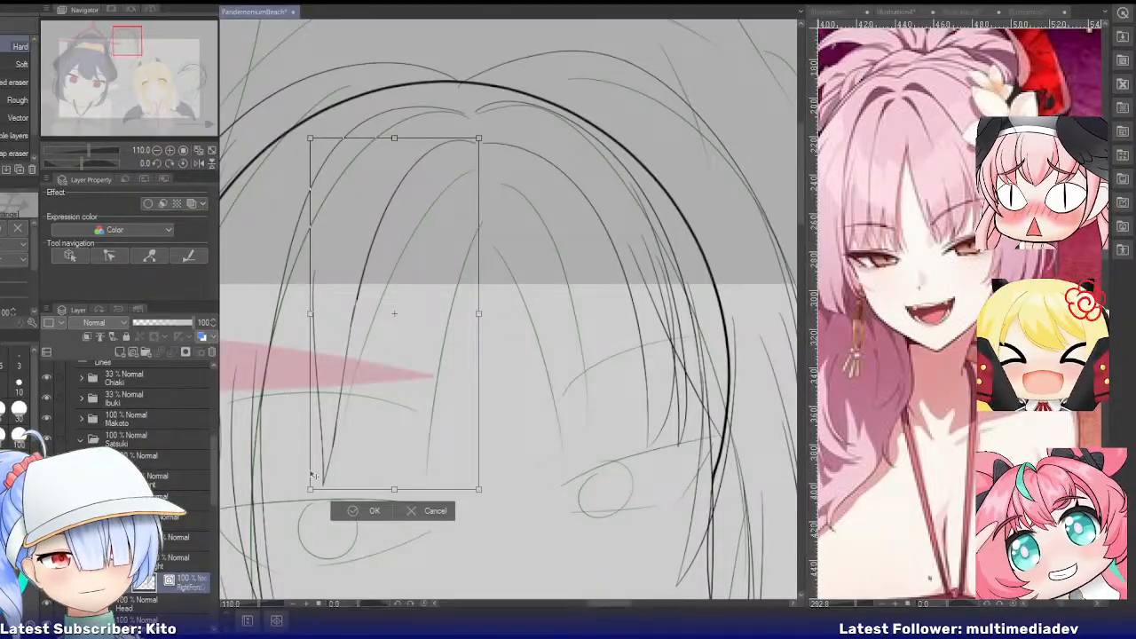
drag(310, 489, 310, 499)
click(364, 521)
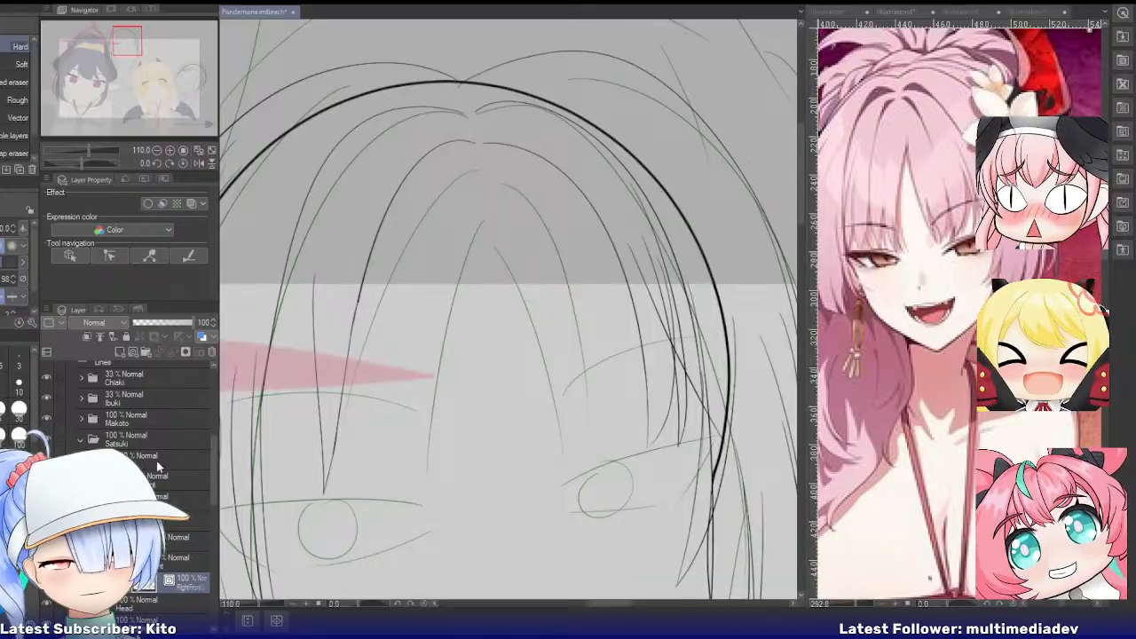
Add another right-front vector layer and ink a second lock's inner edge beside the first, redrawing until it tapers cleanly above the eye
click(132, 352)
click(133, 351)
scroll(185, 625, down, 2)
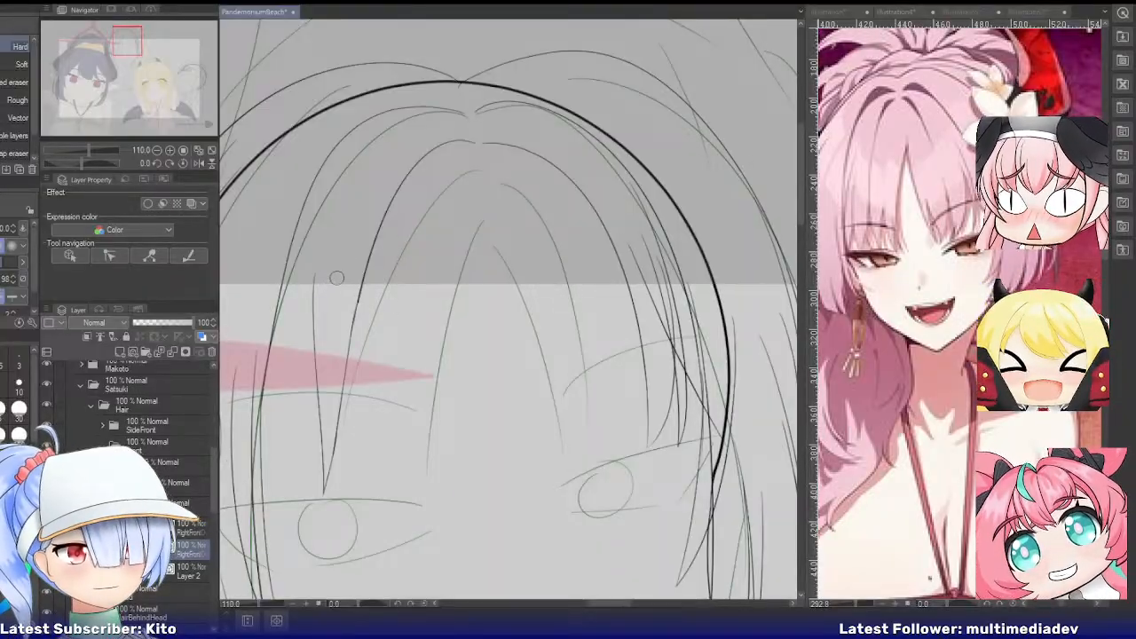
key(p)
drag(360, 245, 311, 495)
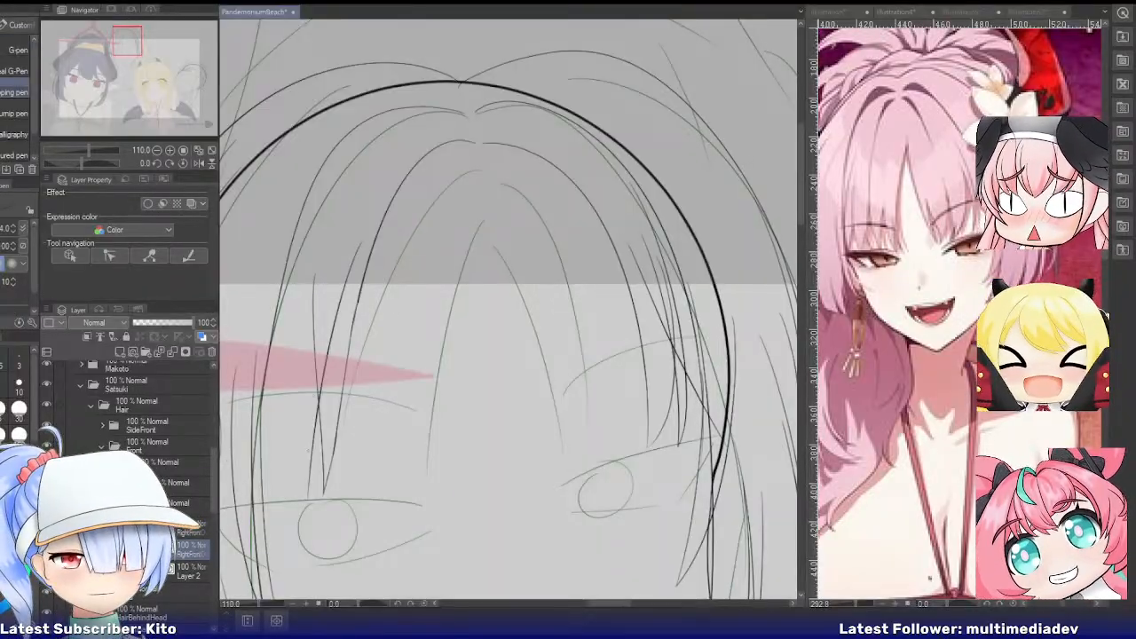
key(ctrl+z)
drag(362, 254, 300, 487)
key(ctrl+z)
drag(361, 250, 304, 498)
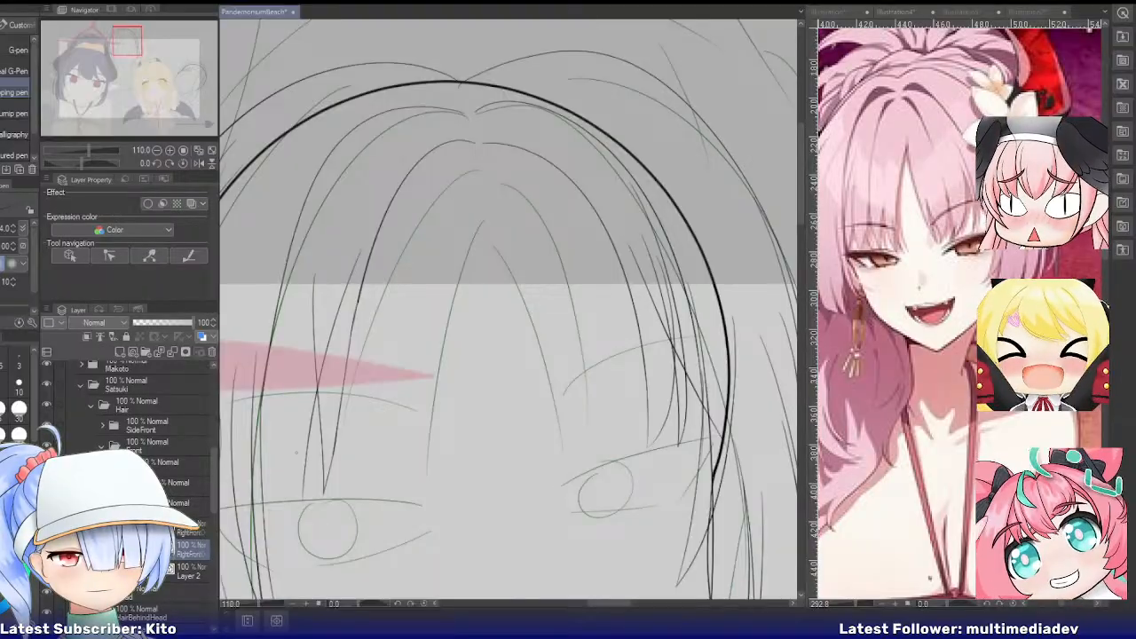
Ink the second right lock's outer edge down to its tip and add a further strand beside it on another right-front layer
drag(305, 238, 289, 510)
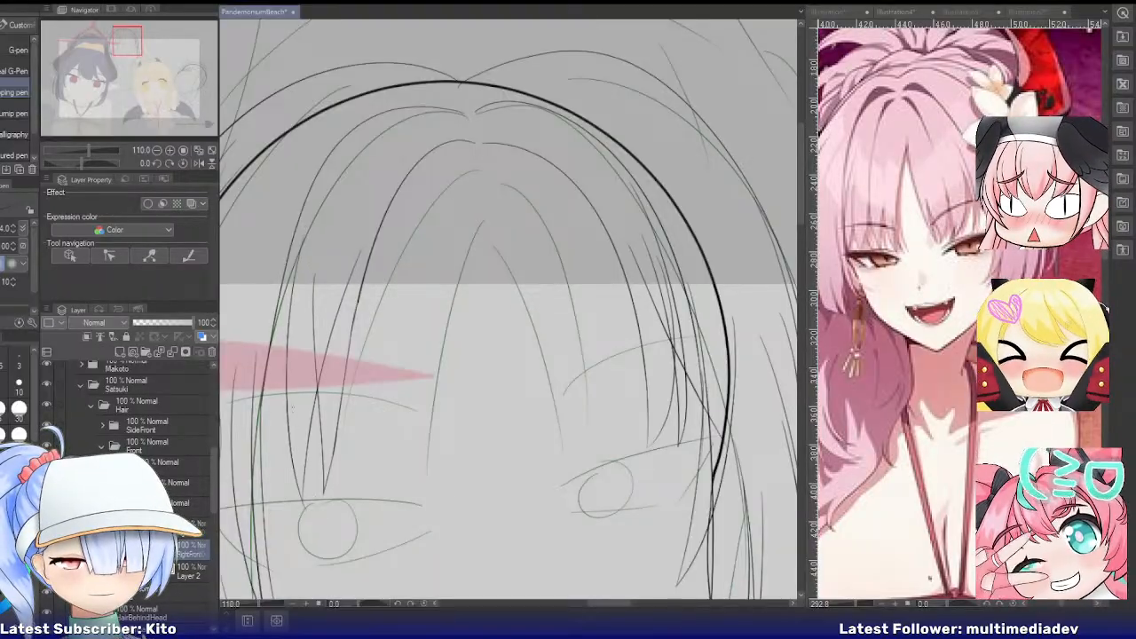
key(e)
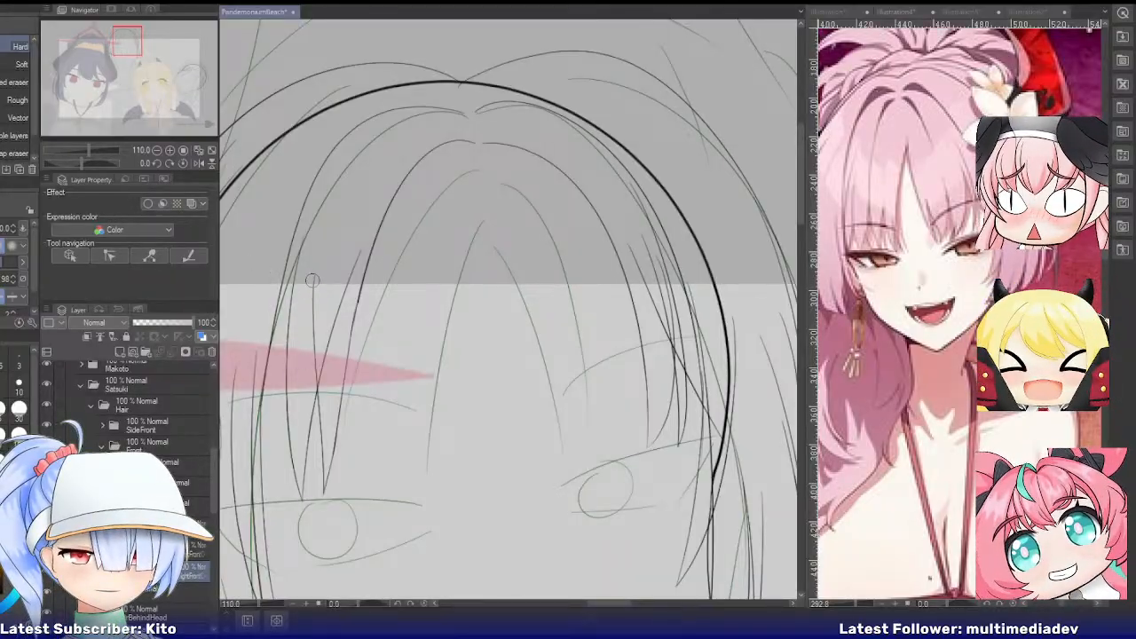
key(p)
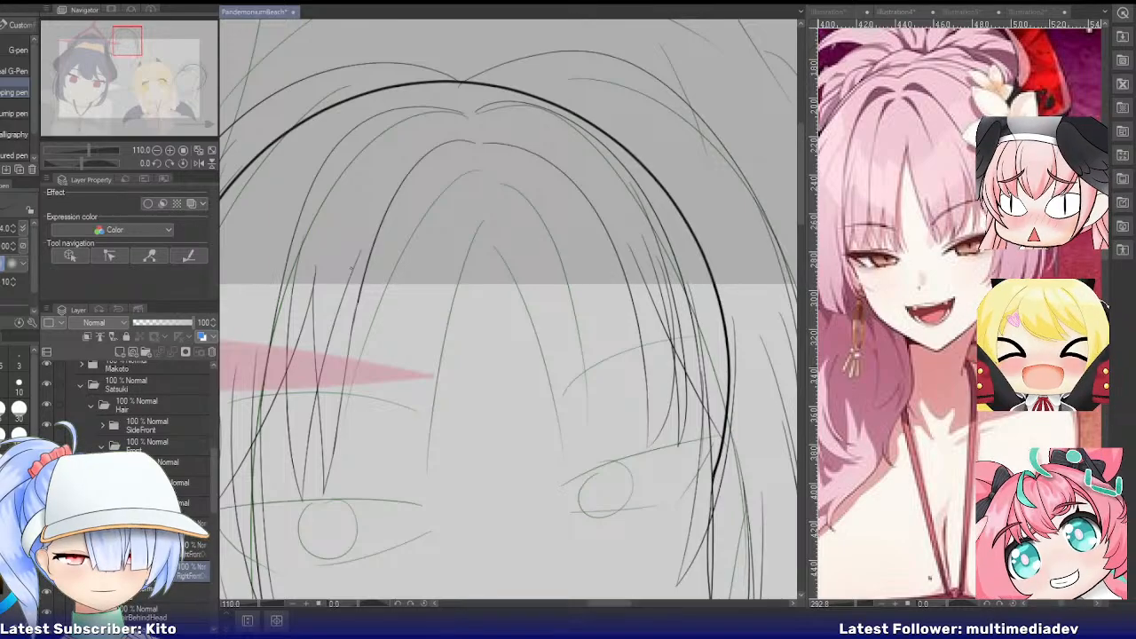
Mirror the canvas view and redraw the left bang's root on the left-front layer as a higher arc from the center parting
scroll(379, 215, down, 3)
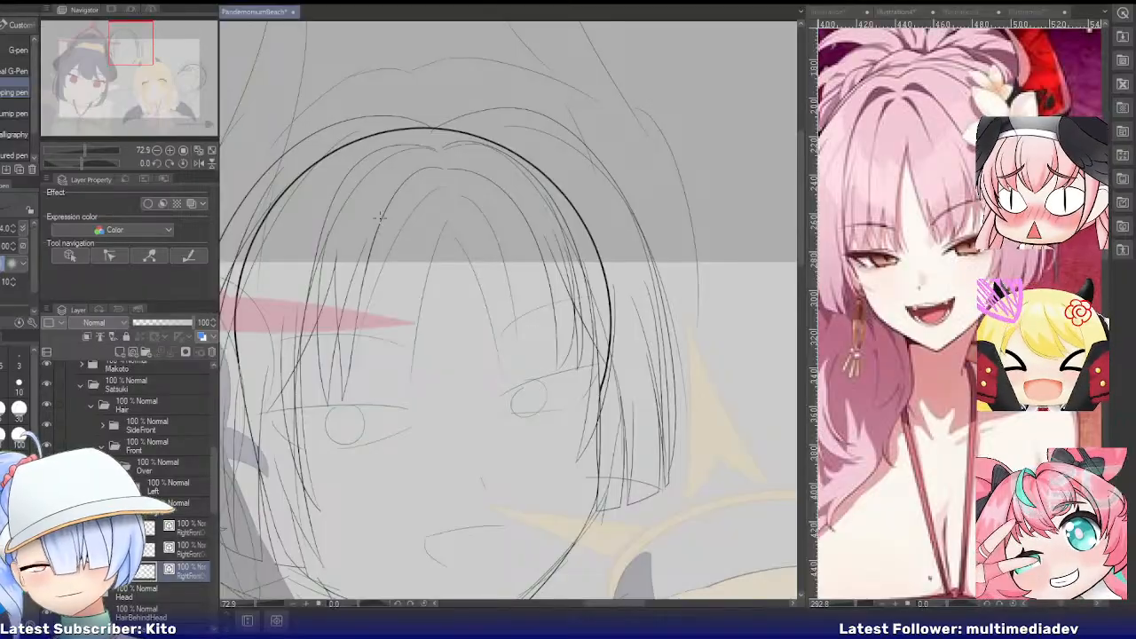
click(198, 163)
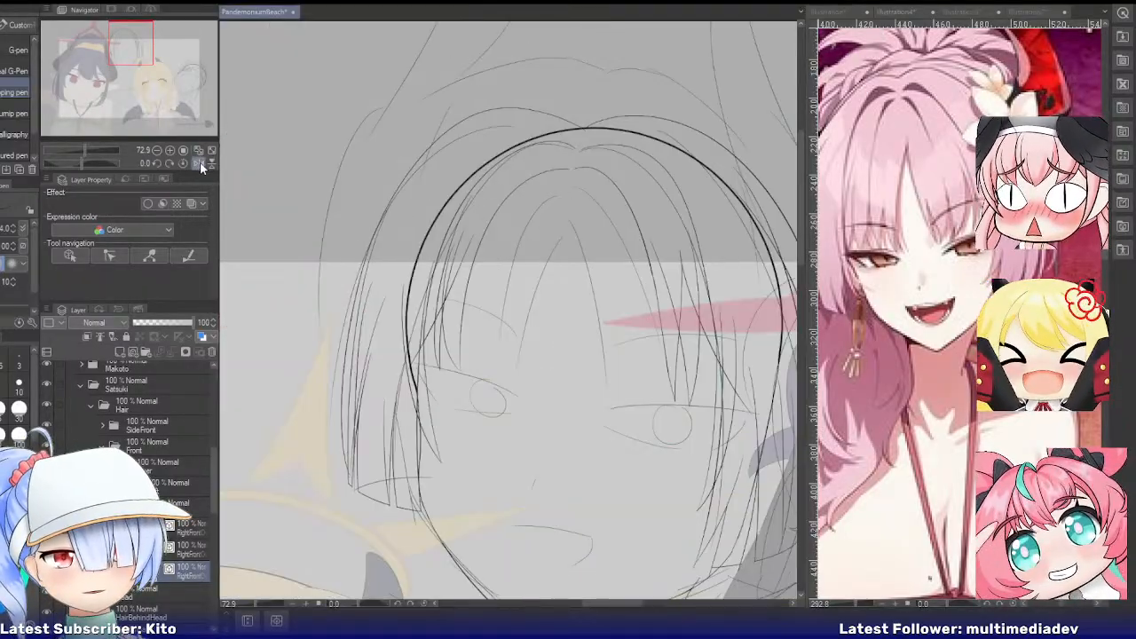
click(113, 482)
click(188, 506)
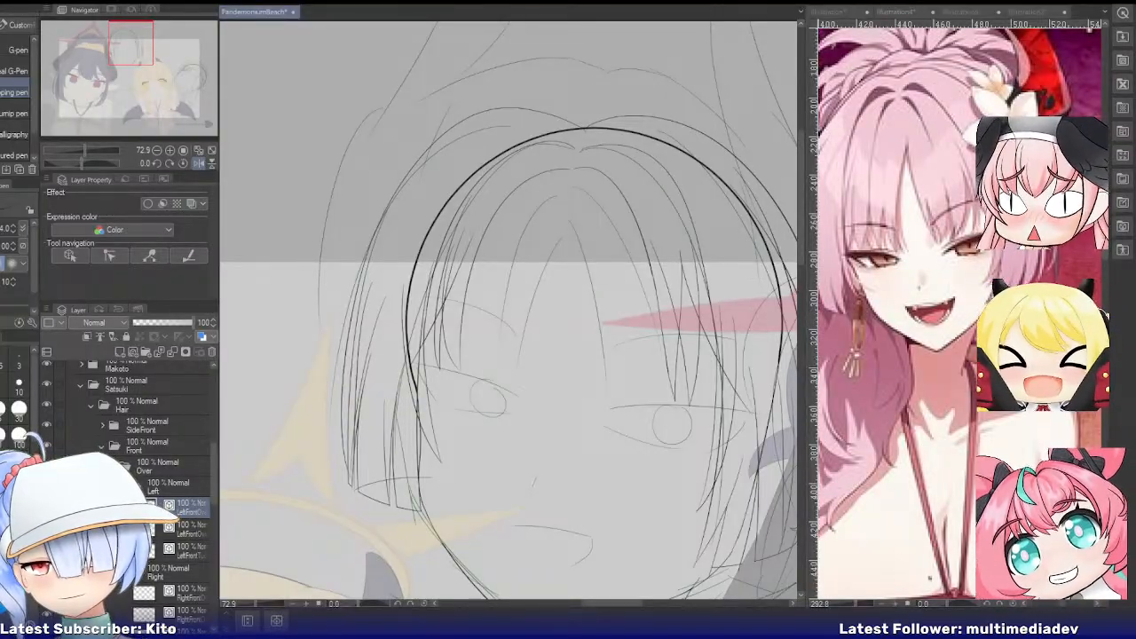
scroll(543, 161, up, 10)
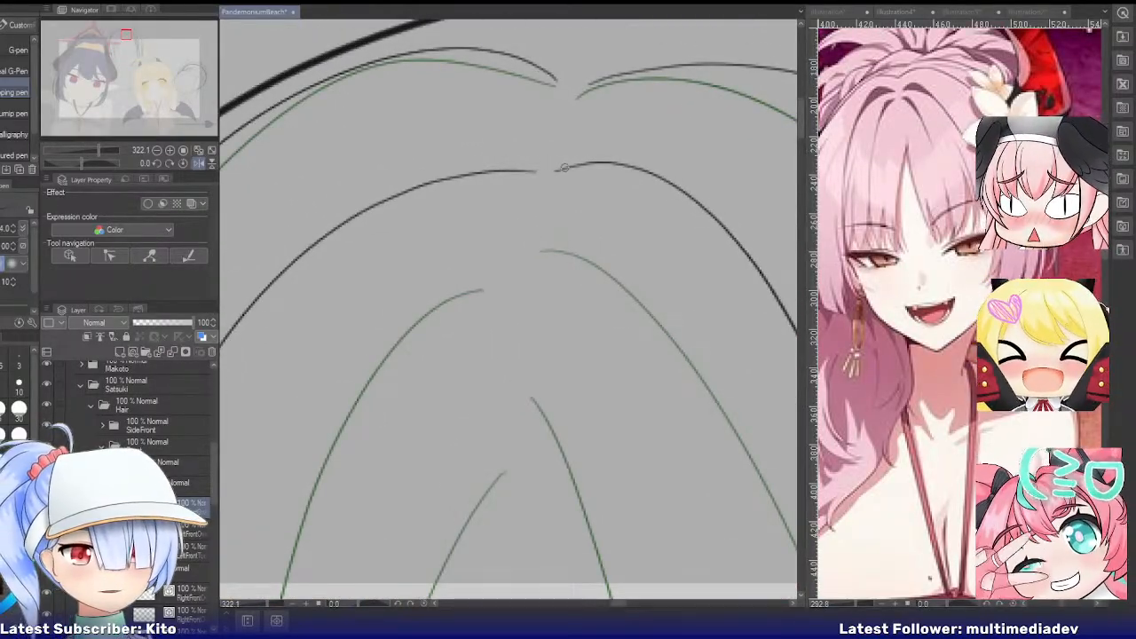
drag(539, 165, 380, 206)
key(ctrl+z)
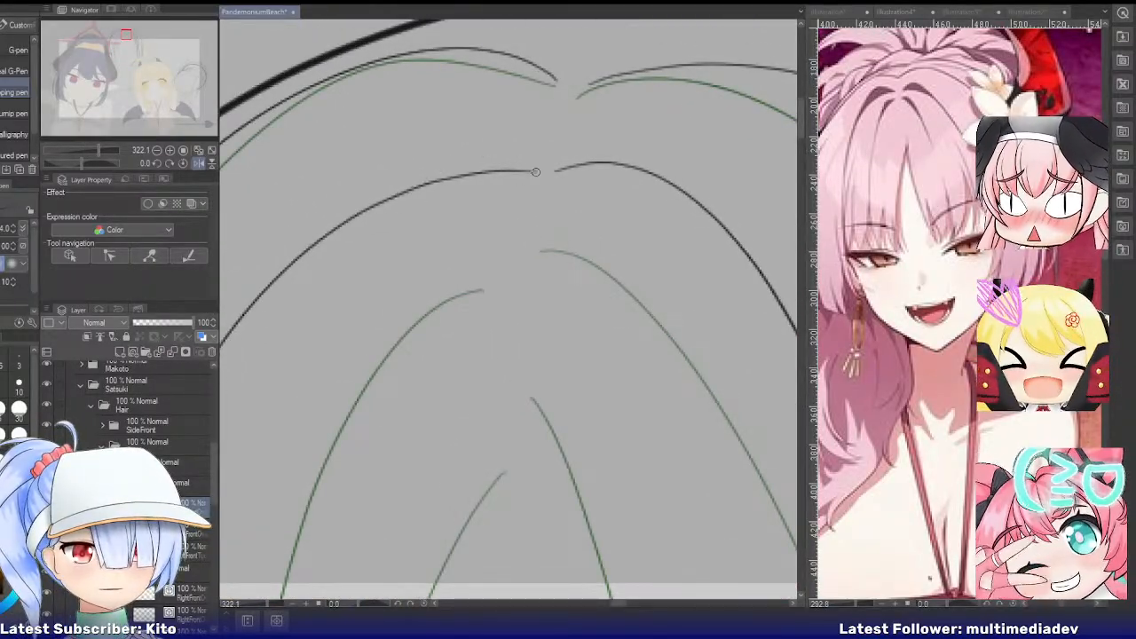
mouse_move(538, 170)
mouse_down()
mouse_move(364, 219)
mouse_move(350, 234)
mouse_up()
key(ctrl+z)
mouse_move(540, 169)
mouse_down()
mouse_move(311, 223)
mouse_move(306, 241)
mouse_up()
key(ctrl+z)
mouse_move(538, 167)
mouse_down()
mouse_move(276, 275)
mouse_move(232, 332)
mouse_up()
key(ctrl+z)
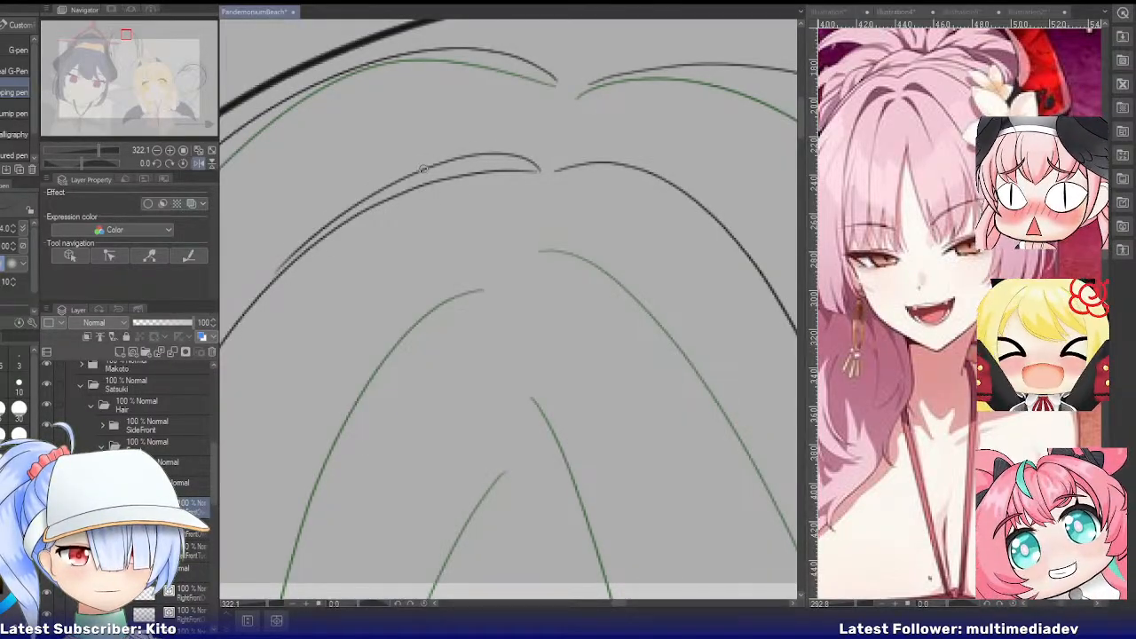
Blend the new root arc into the left bang's existing curve and erase the old line beneath it
drag(425, 169, 263, 292)
key(e)
drag(301, 231, 288, 248)
click(434, 189)
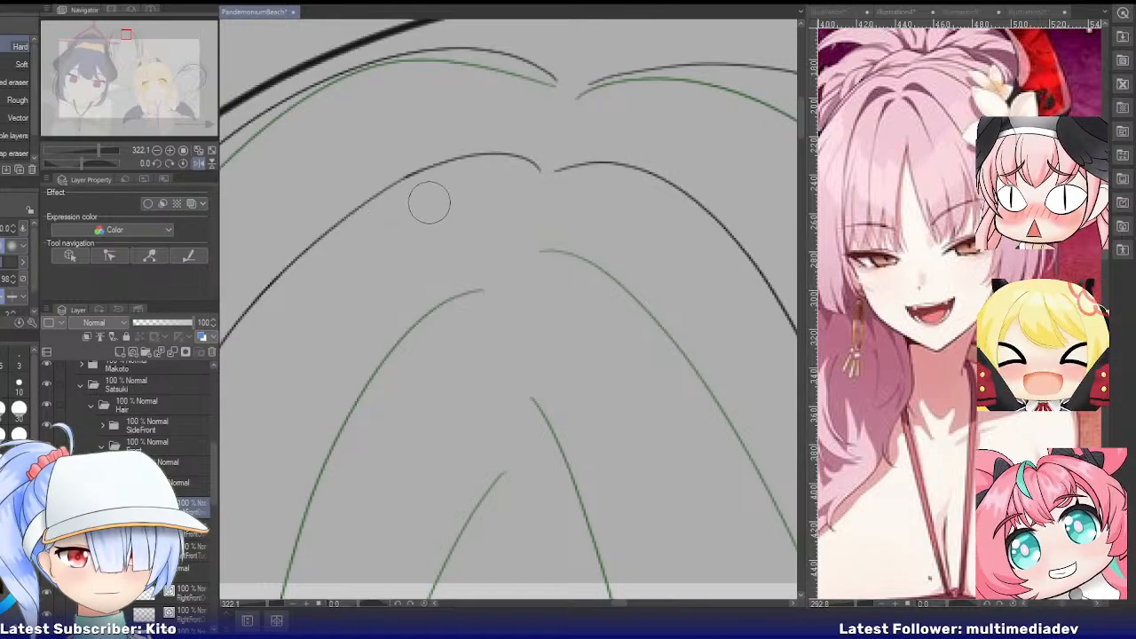
scroll(435, 233, down, 2)
scroll(439, 242, down, 2)
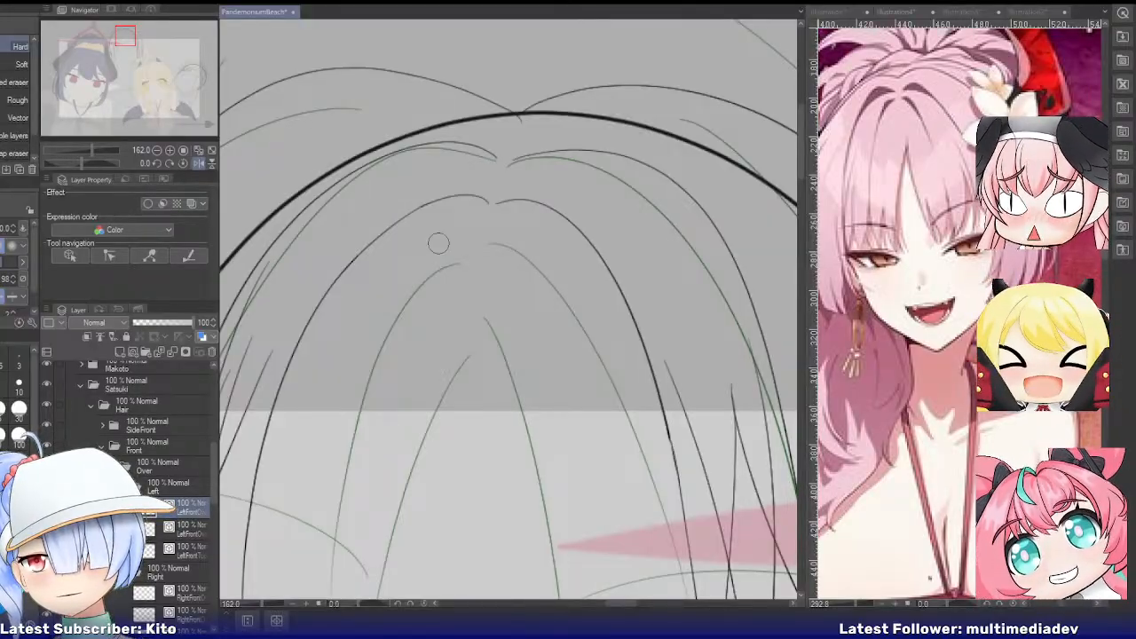
scroll(438, 244, down, 3)
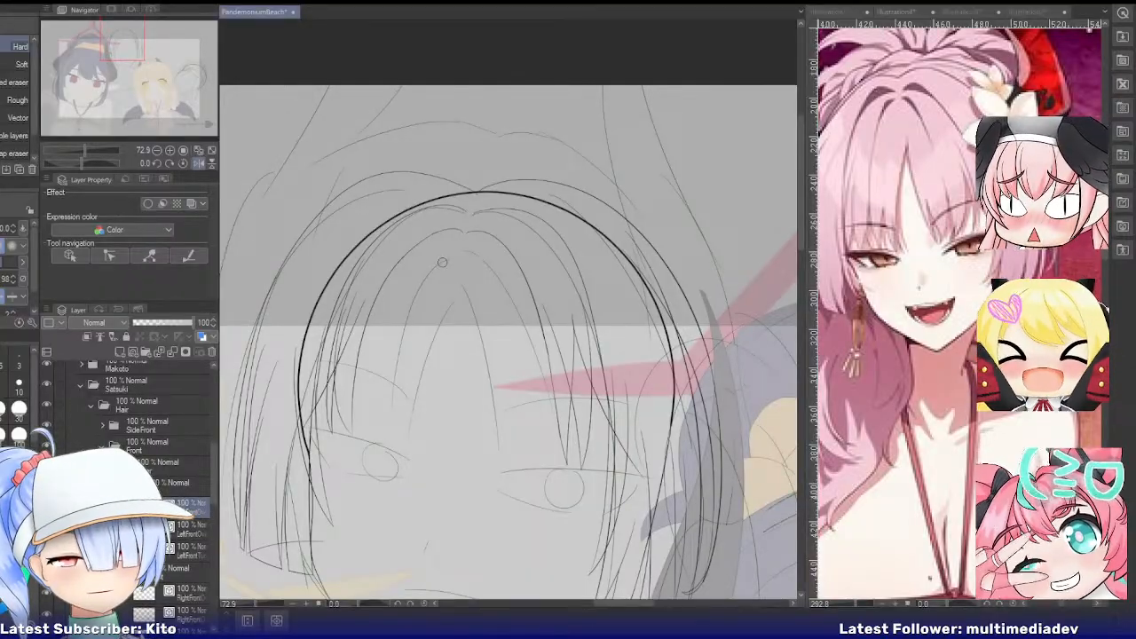
Add a new folder below the Over folder in the Front hair group and unmirror the canvas view
click(114, 465)
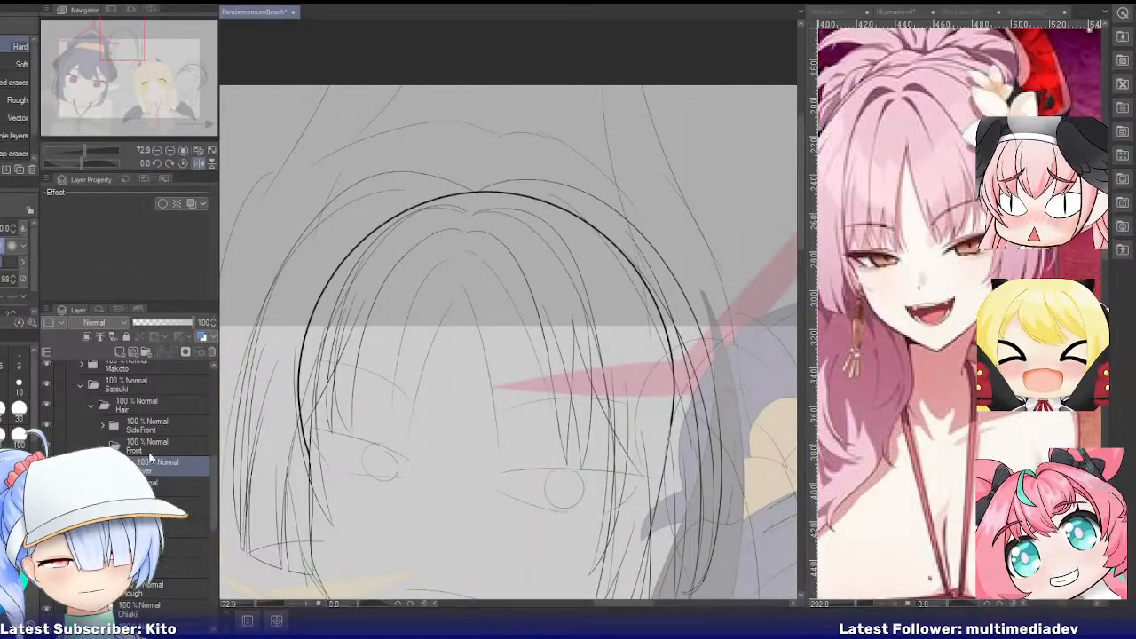
click(146, 354)
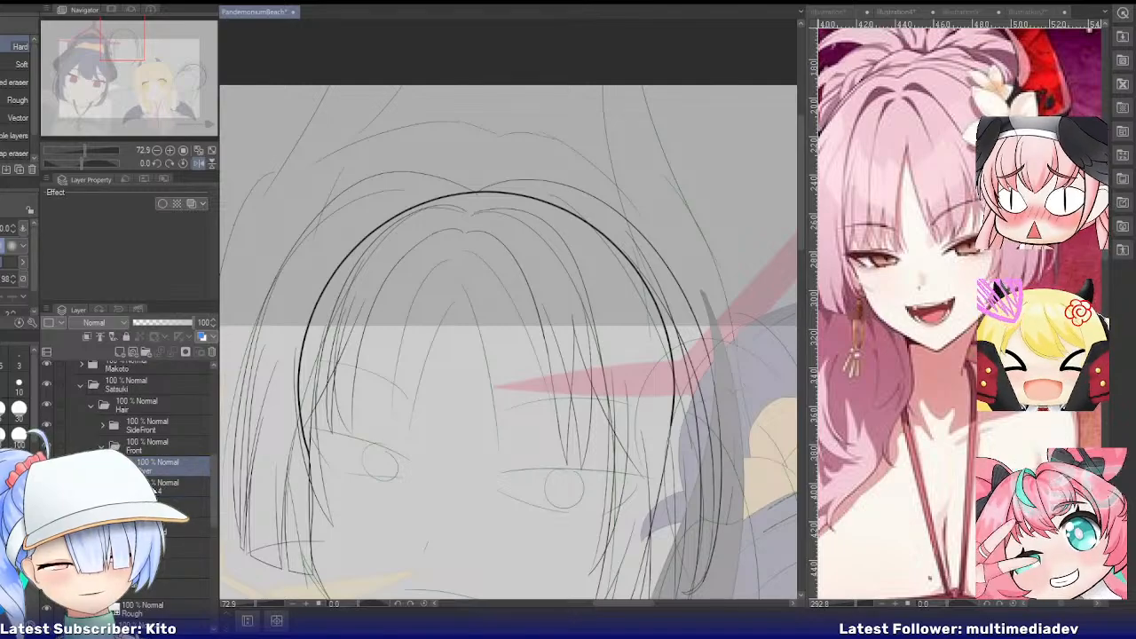
click(153, 488)
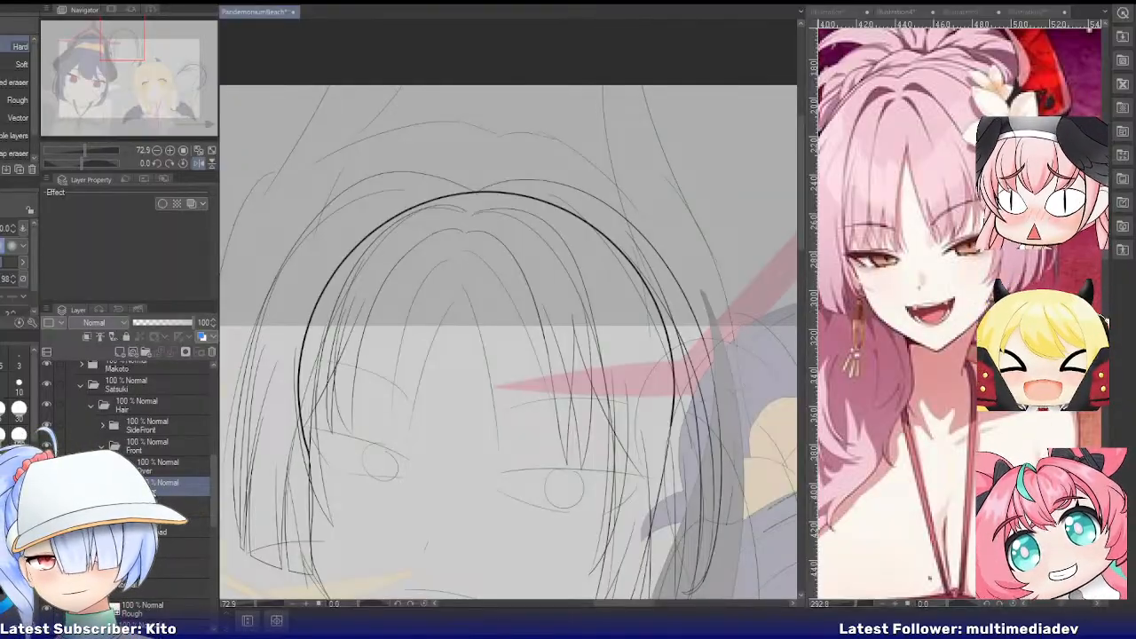
click(199, 165)
drag(122, 39, 134, 42)
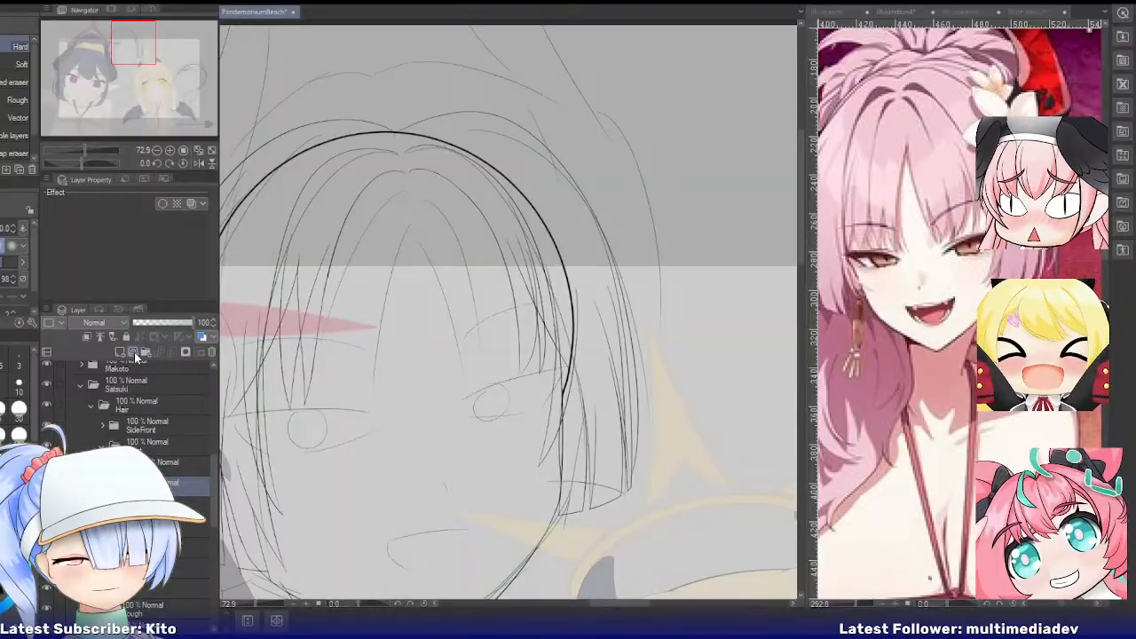
Set up subfolders inside the new Front folder and add named vector layers for the left underlying bangs
click(134, 354)
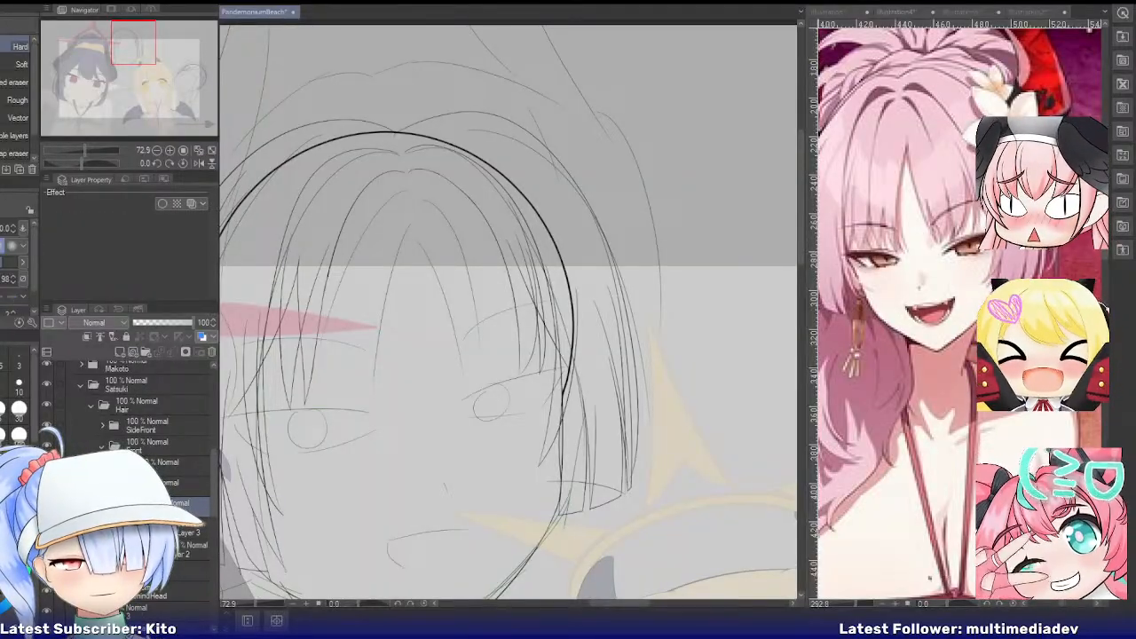
click(188, 548)
key(ctrl+g)
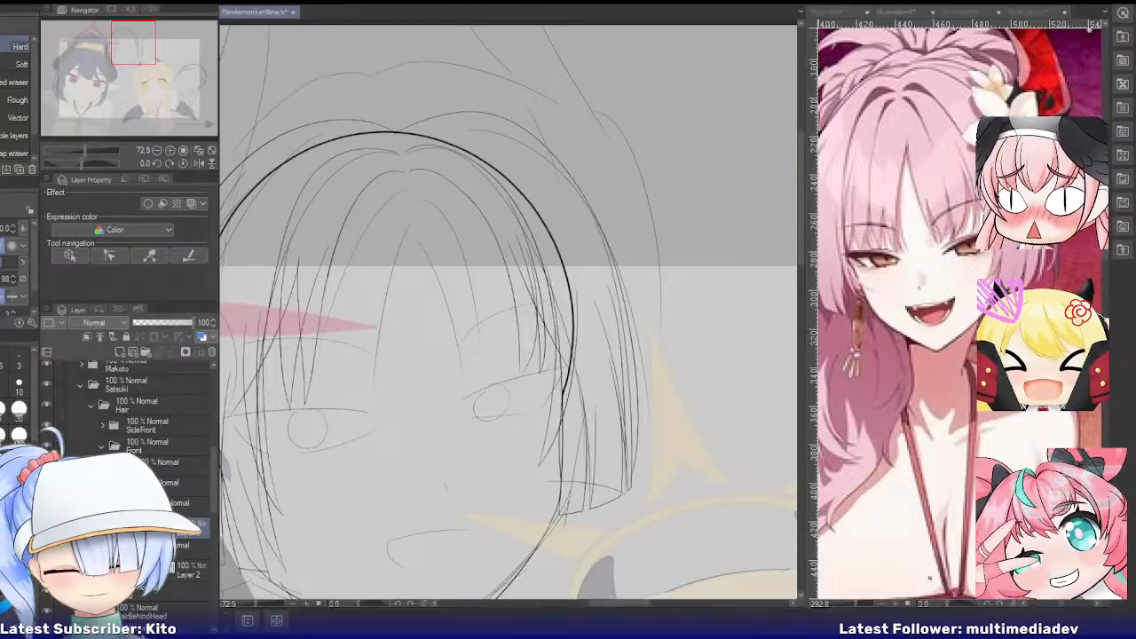
click(185, 506)
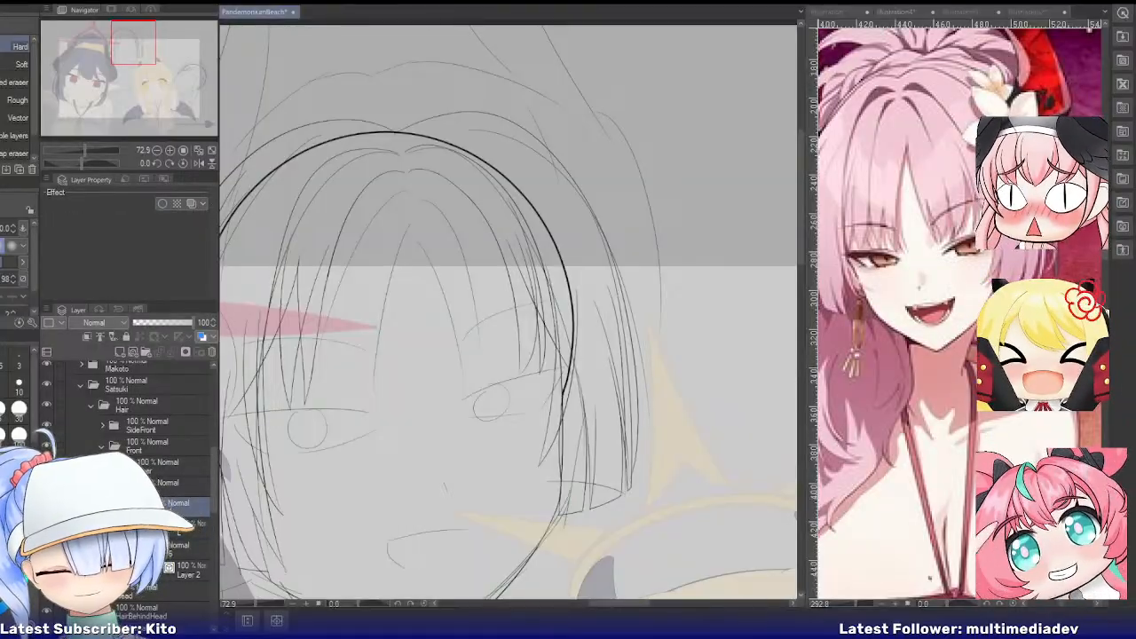
click(184, 530)
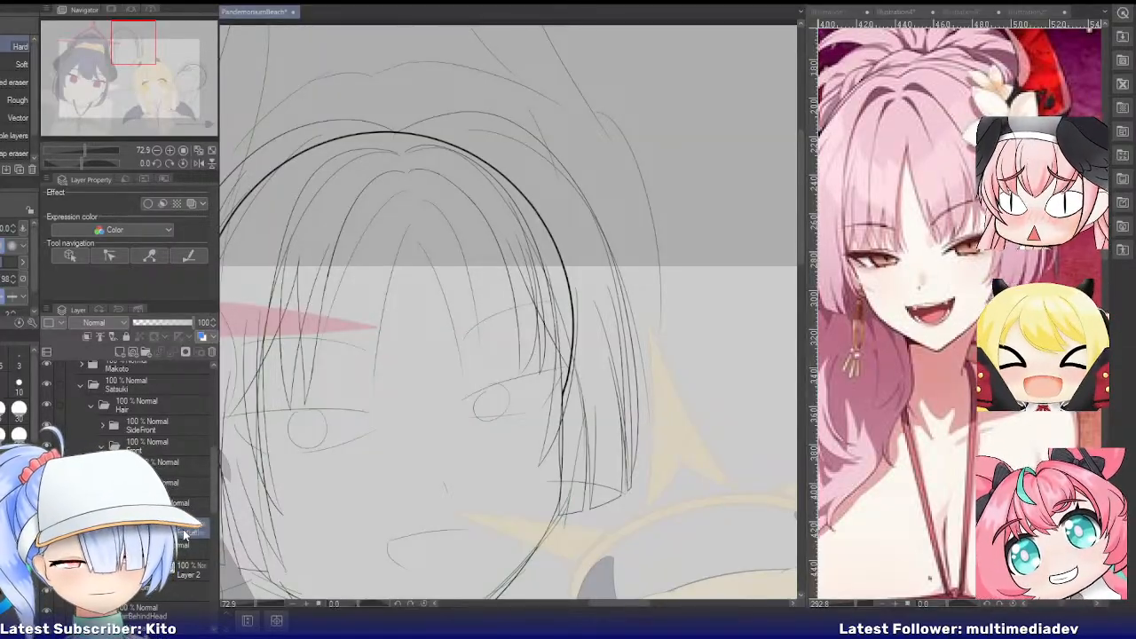
click(133, 354)
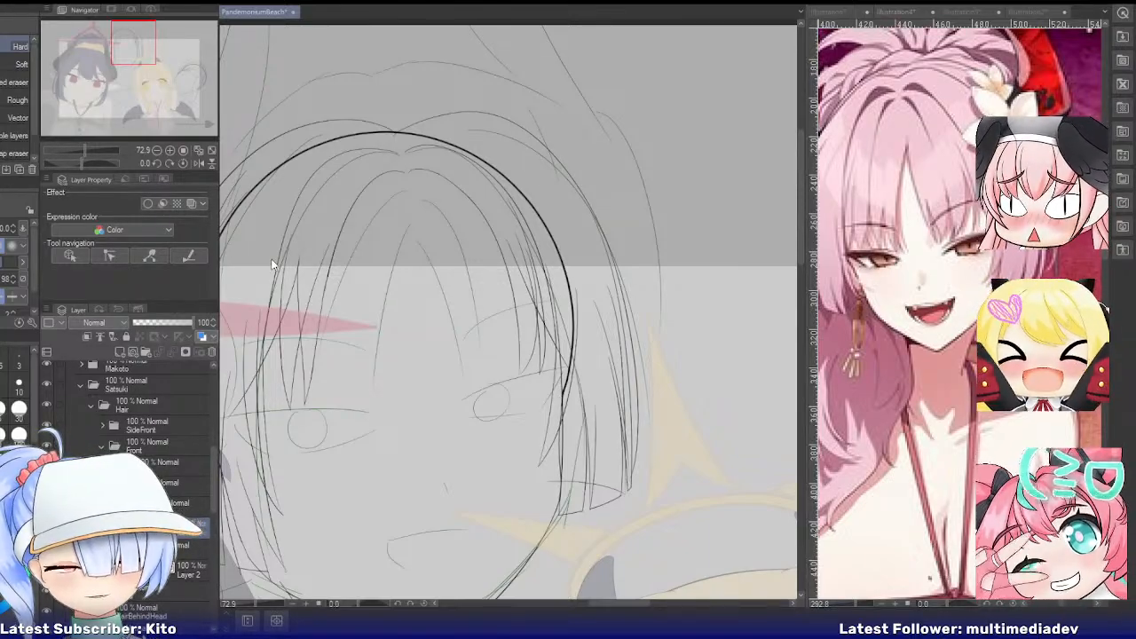
key(ctrl+v)
click(197, 550)
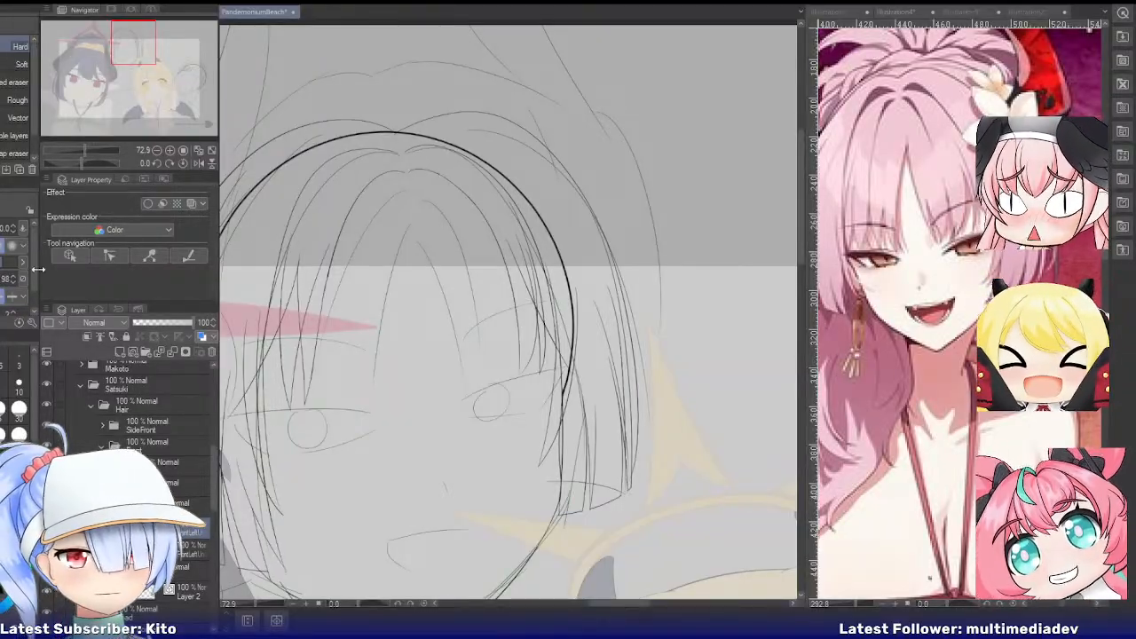
Mirror the canvas view and ink the outer left underlying bang strand as two lines converging to a point above the eye
click(198, 163)
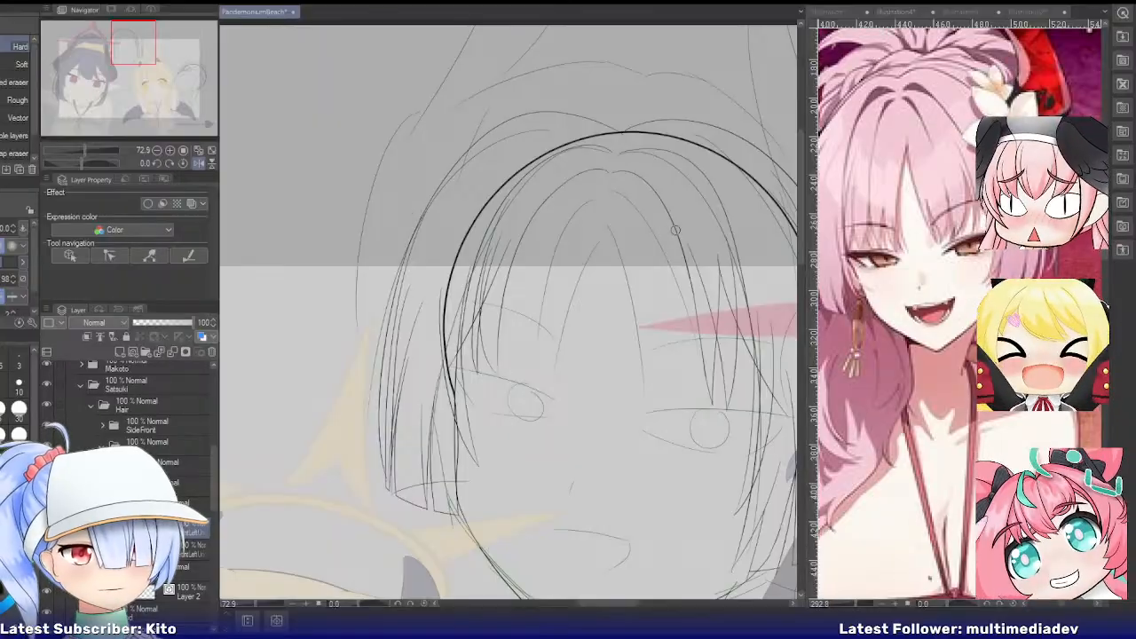
scroll(680, 235, up, 2)
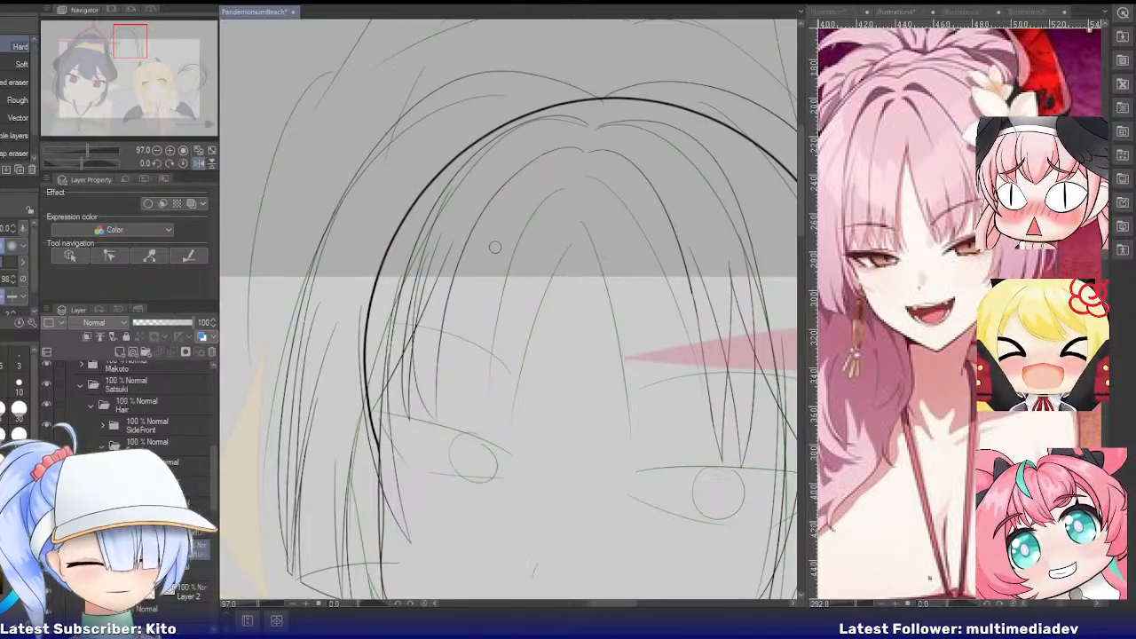
key(p)
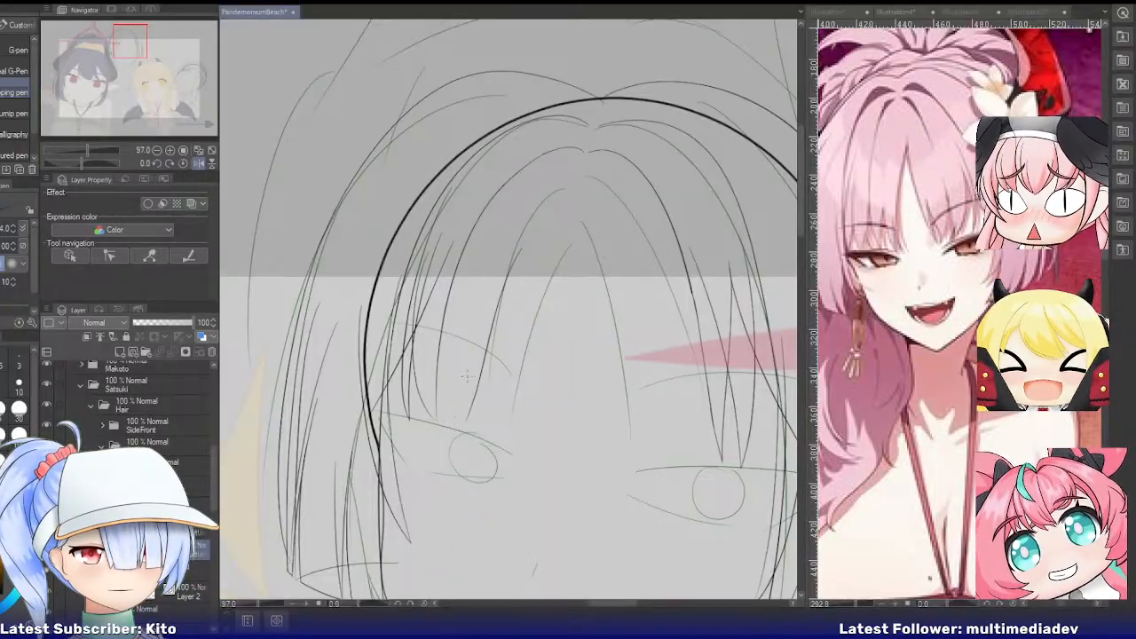
drag(517, 251, 480, 422)
key(ctrl+z)
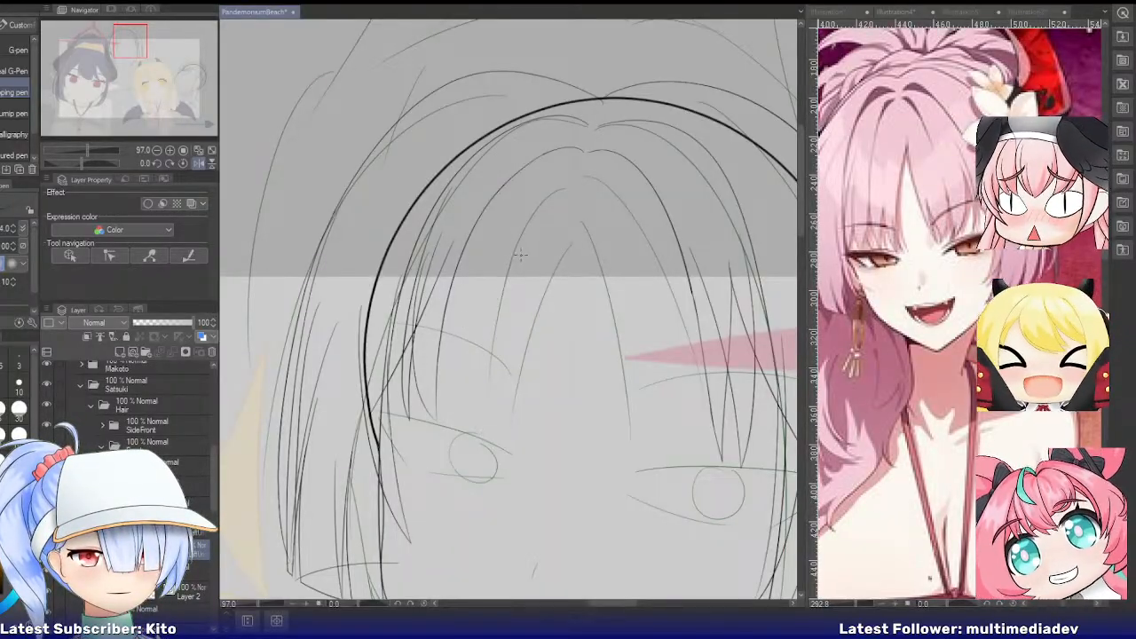
drag(522, 248, 485, 413)
mouse_move(438, 289)
mouse_down()
mouse_move(458, 412)
mouse_move(495, 419)
mouse_up()
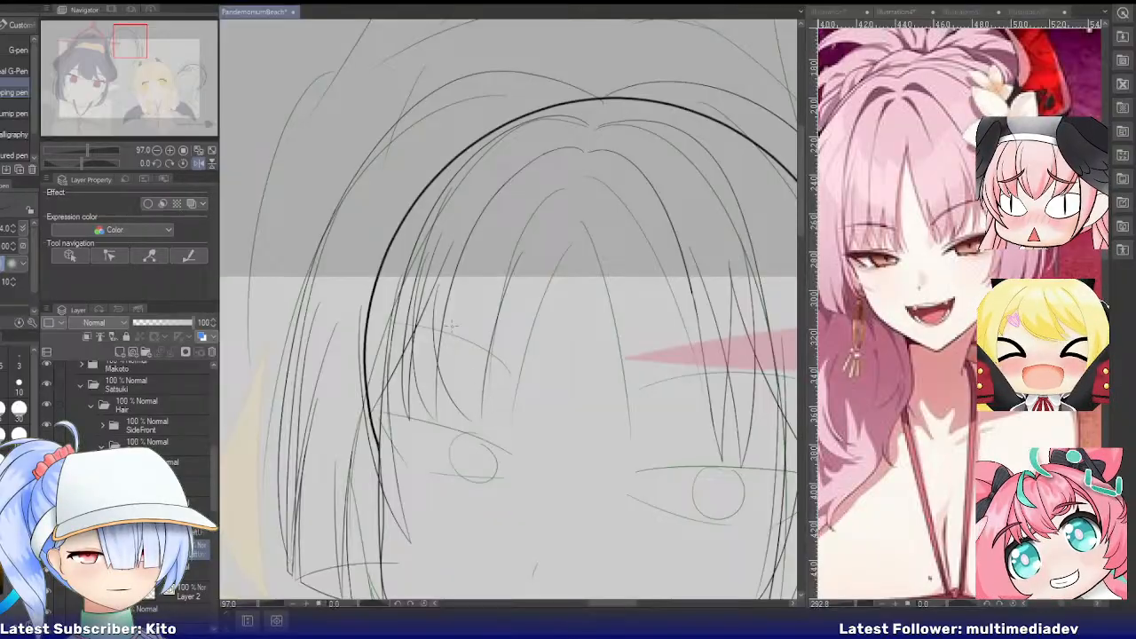
key(ctrl+z)
key(ctrl+z)
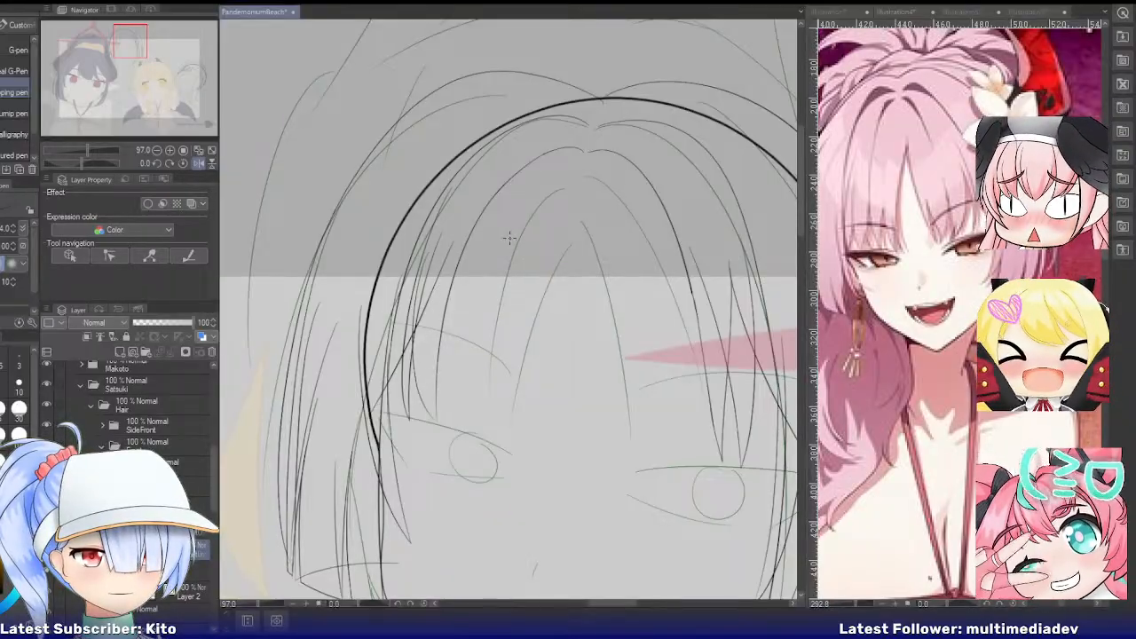
drag(530, 238, 471, 416)
key(ctrl+z)
mouse_move(435, 299)
mouse_down()
mouse_move(441, 376)
mouse_move(470, 419)
mouse_up()
key(ctrl+z)
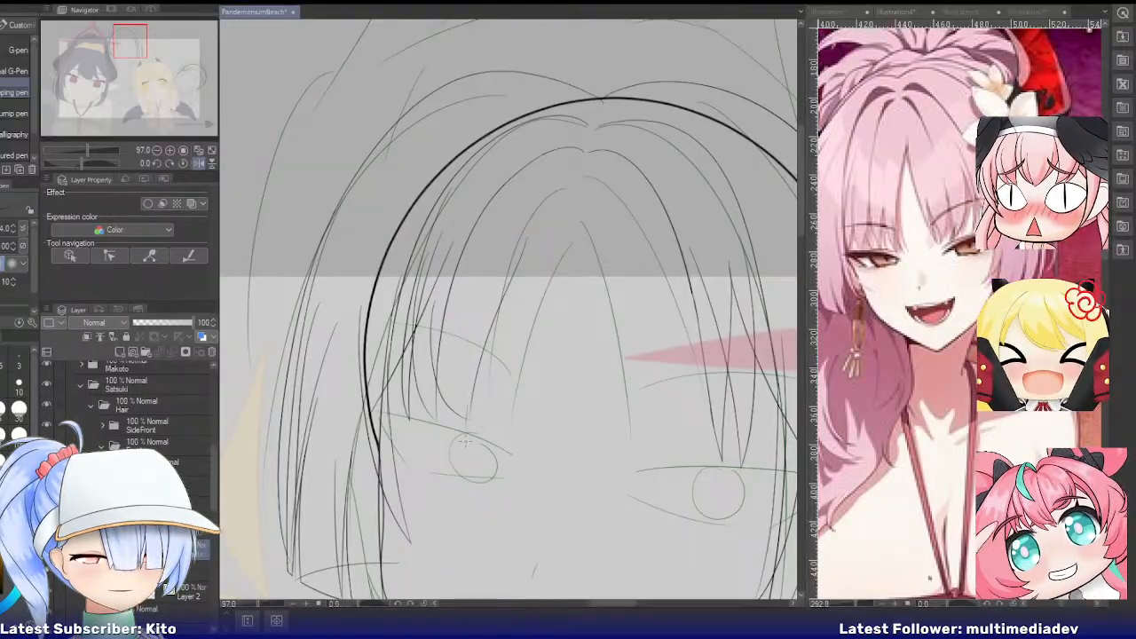
Transform the new outer underlying strand, stretching its tip slightly down to the upper eyelid line
key(e)
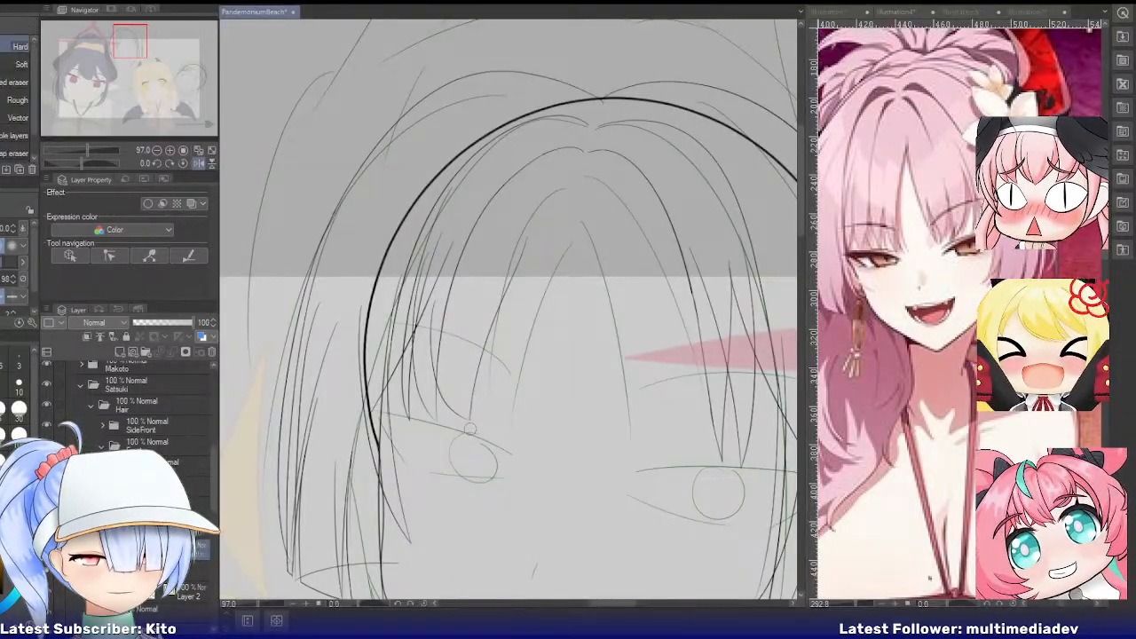
key(ctrl+t)
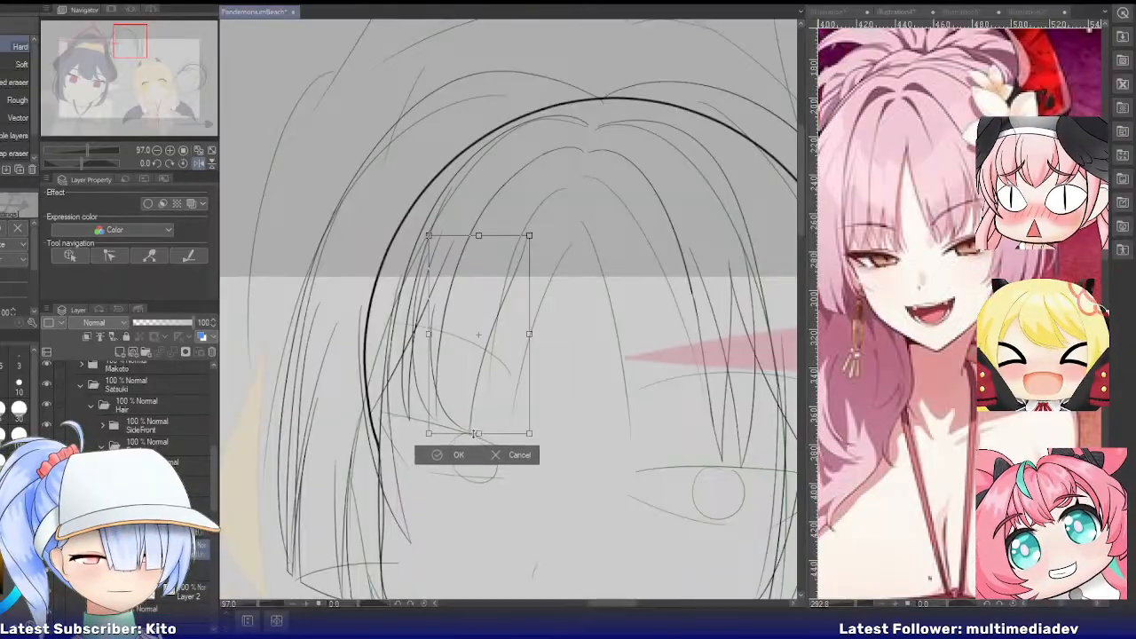
click(453, 455)
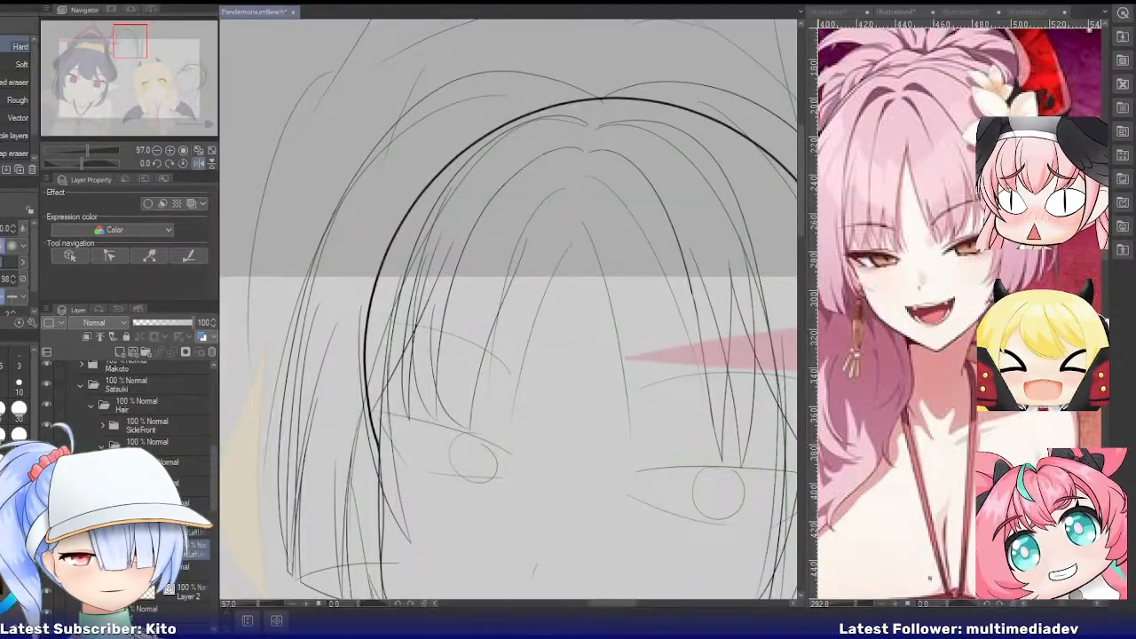
Ink the inner left underlying strand from the center parting down to a point near the eye's inner corner
key(p)
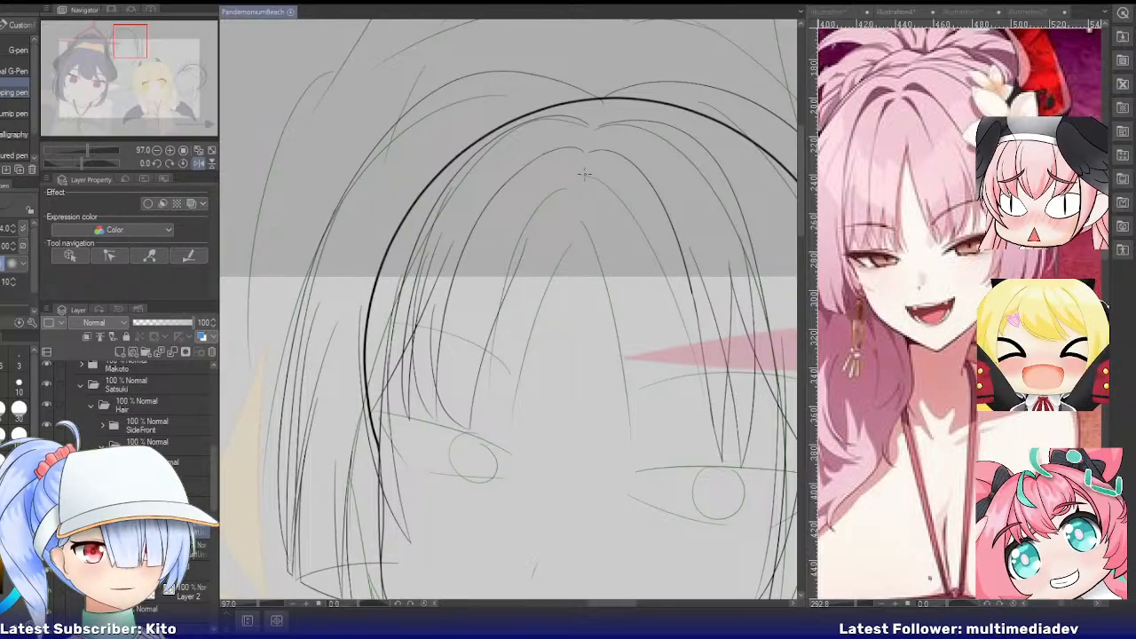
drag(582, 177, 507, 407)
key(ctrl+z)
drag(586, 175, 502, 426)
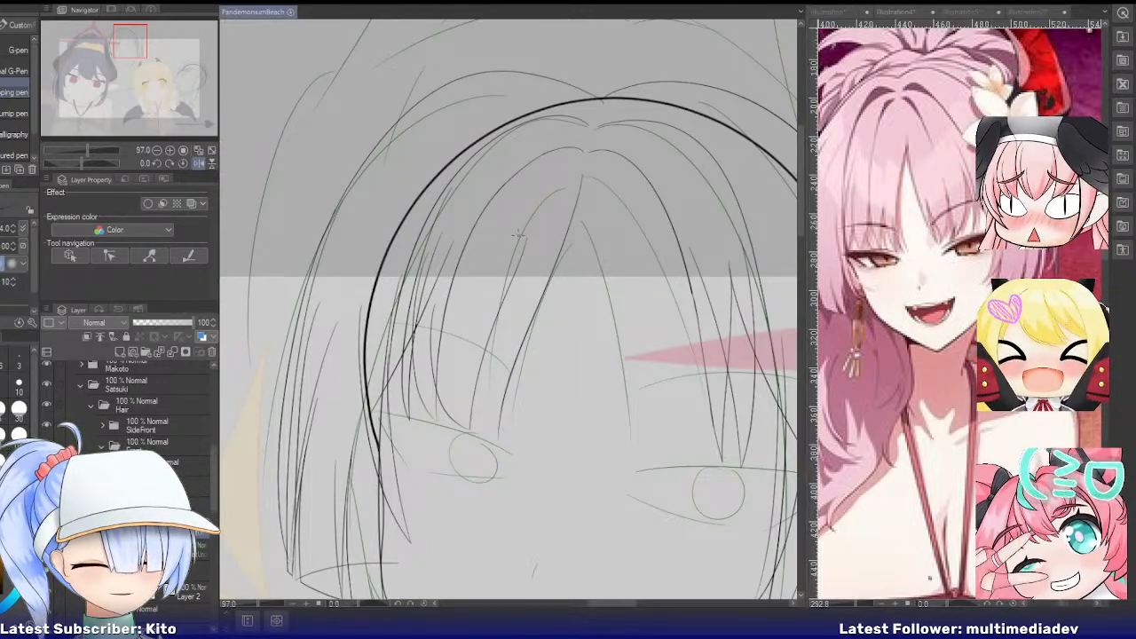
drag(519, 234, 497, 460)
key(e)
key(ctrl+z)
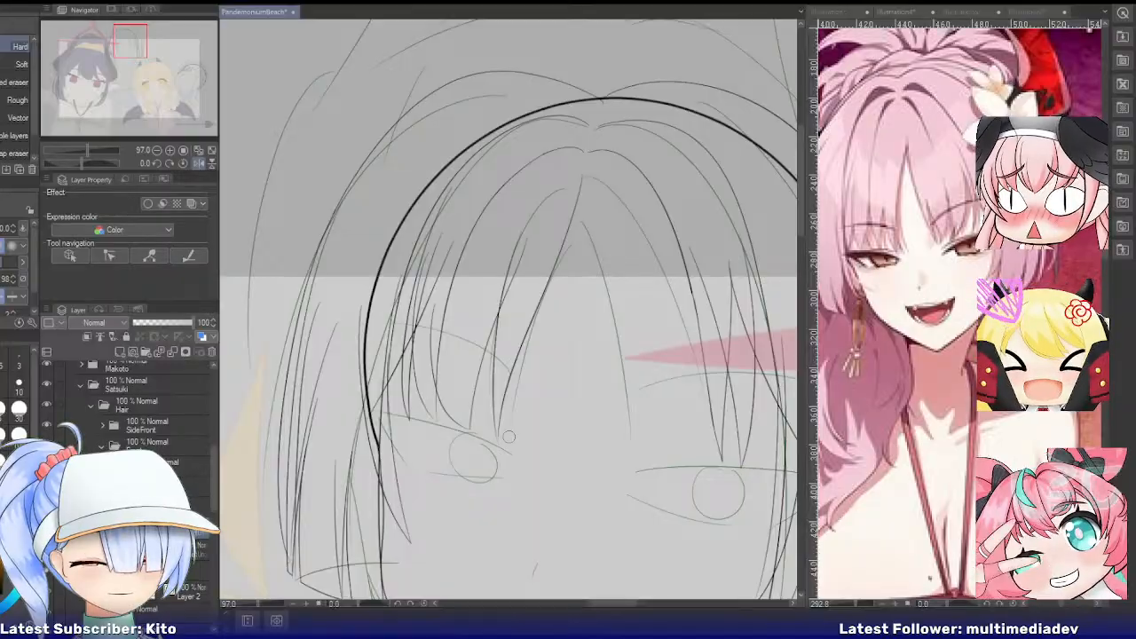
Refine the tip of the inner left strand where its two lines meet
scroll(509, 437, up, 10)
key(p)
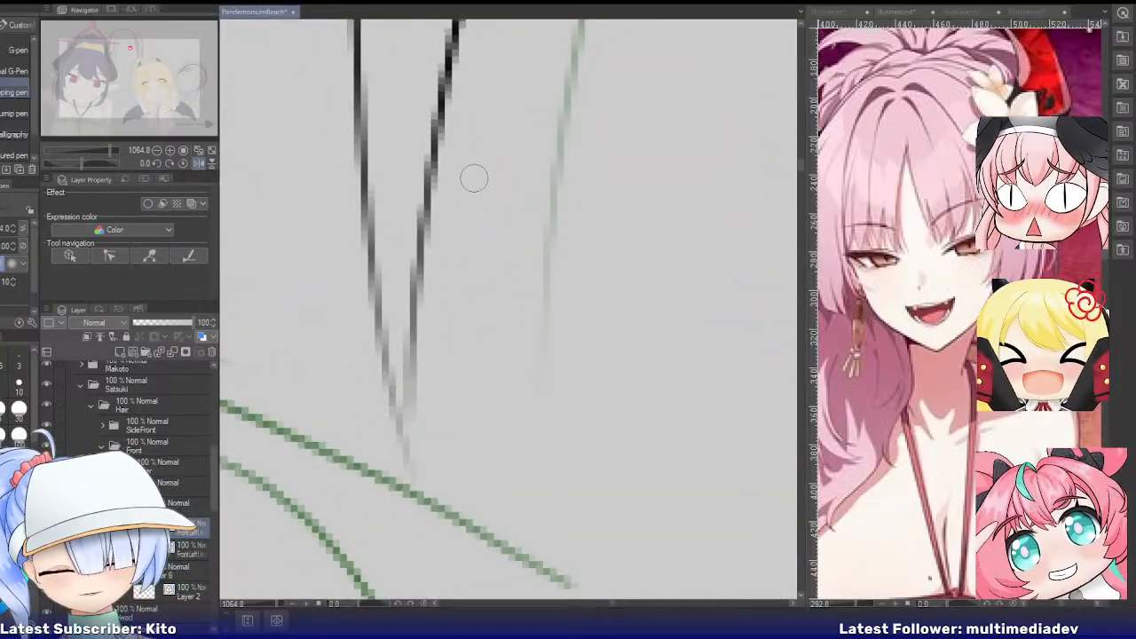
mouse_move(431, 206)
mouse_down()
mouse_move(392, 486)
mouse_move(394, 380)
mouse_move(426, 210)
mouse_move(403, 467)
mouse_up()
key(ctrl+z)
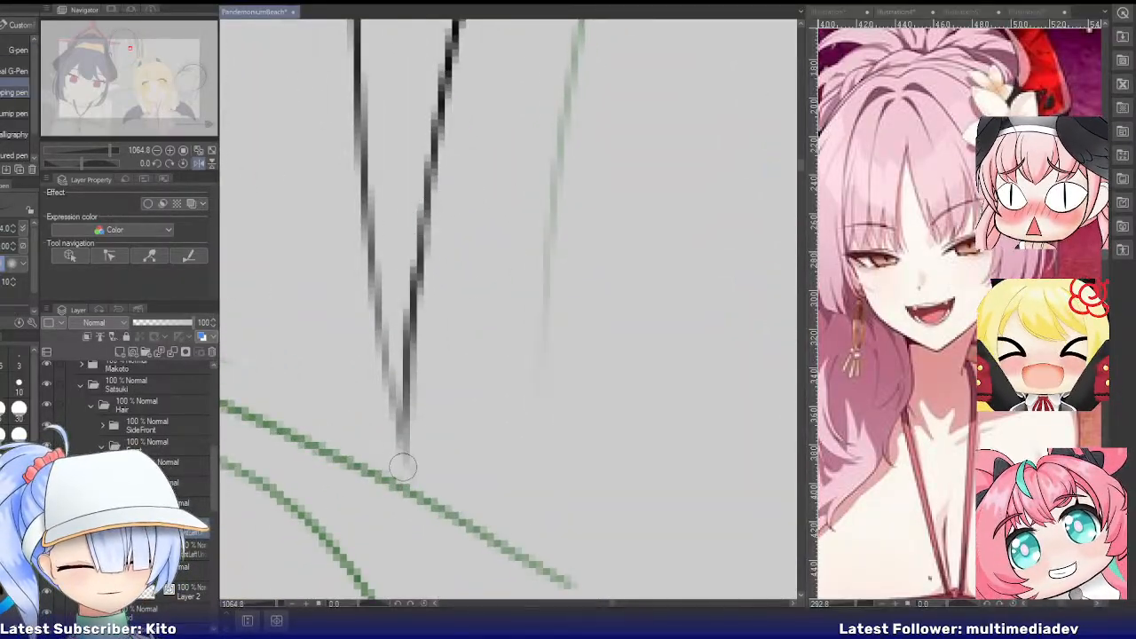
key(e)
scroll(426, 404, down, 7)
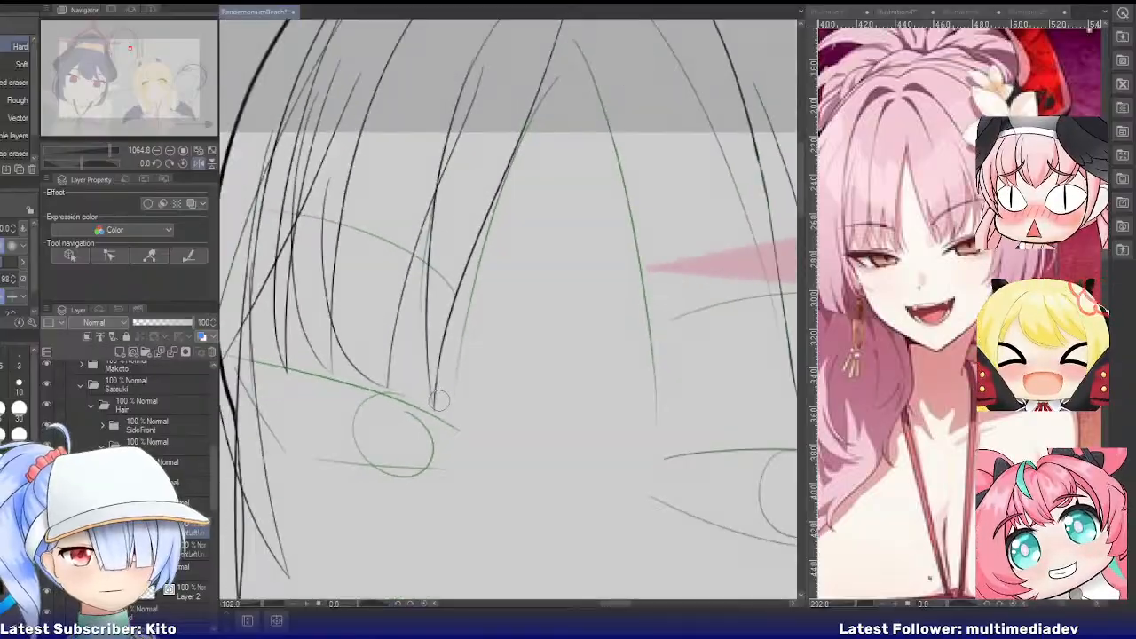
scroll(438, 401, down, 2)
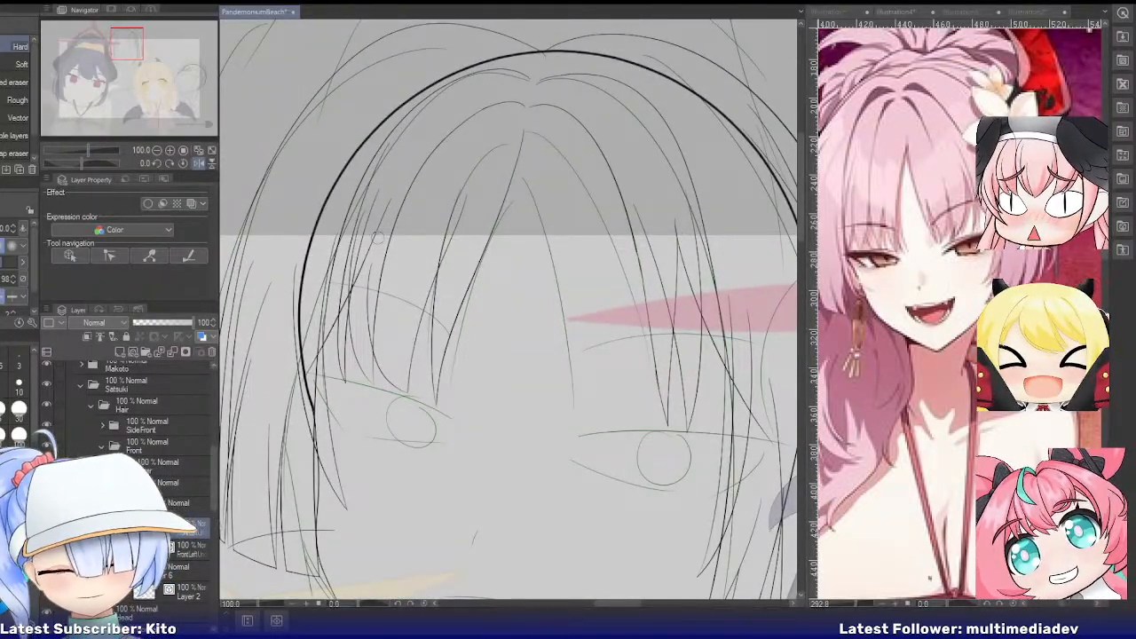
Unmirror the canvas view and prepare the FrontRight layers in the Under folder for the right underlying bangs
click(199, 164)
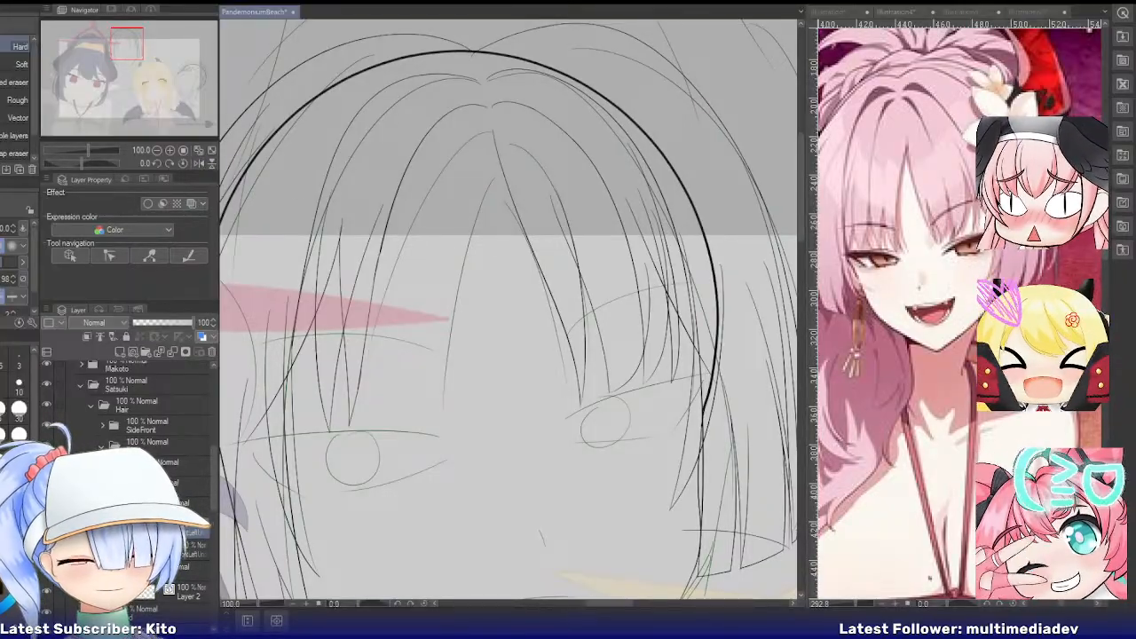
scroll(133, 400, down, 3)
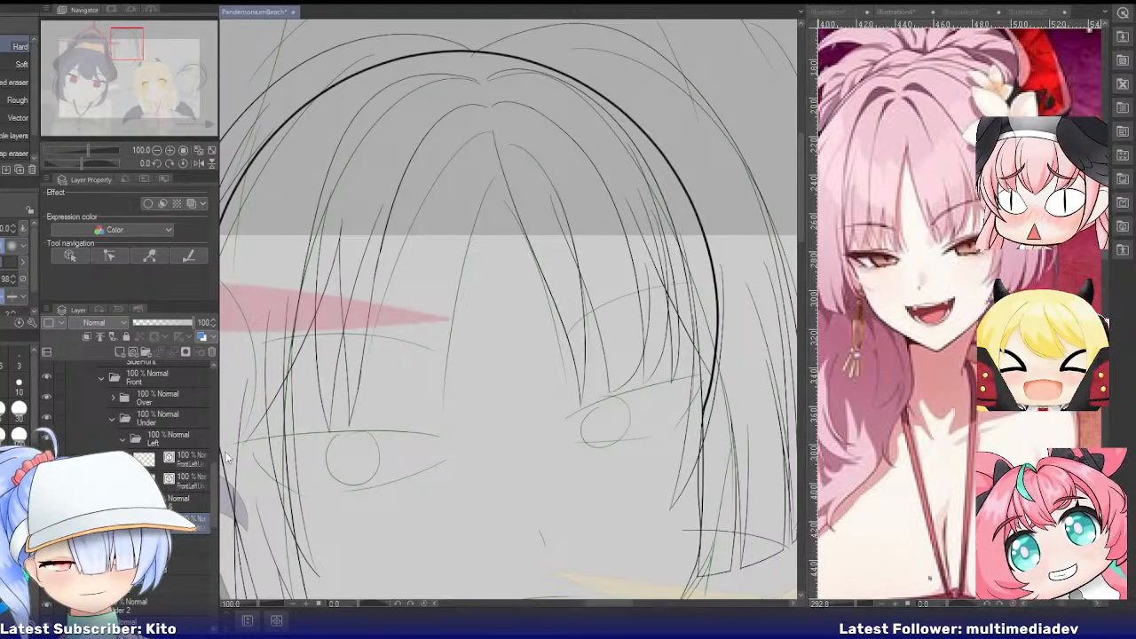
key(ctrl+g)
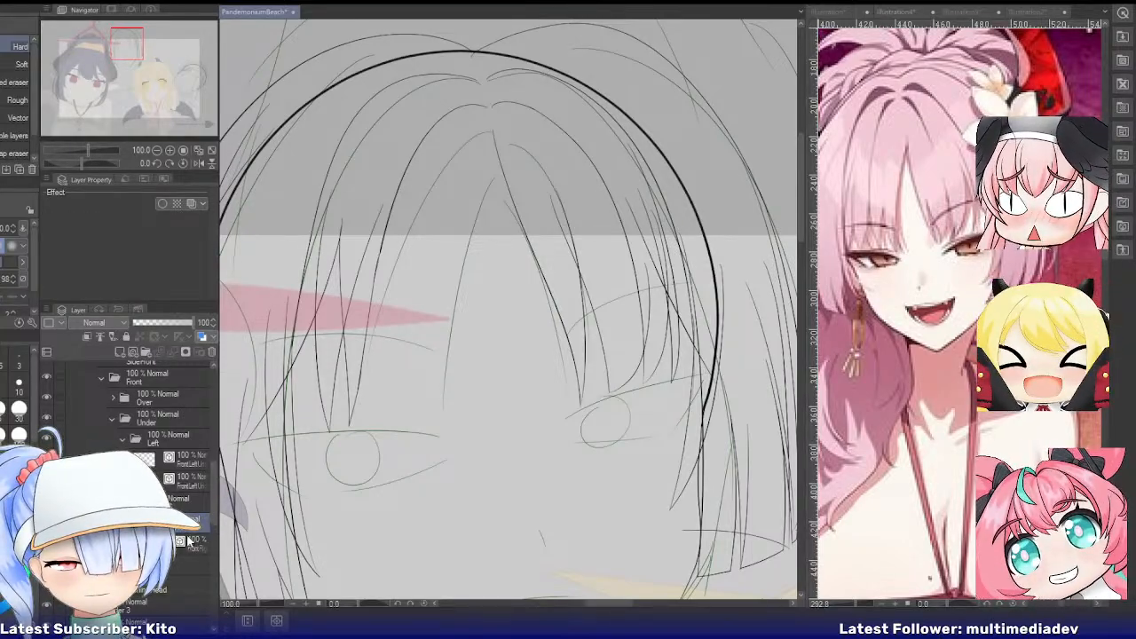
key(ctrl+z)
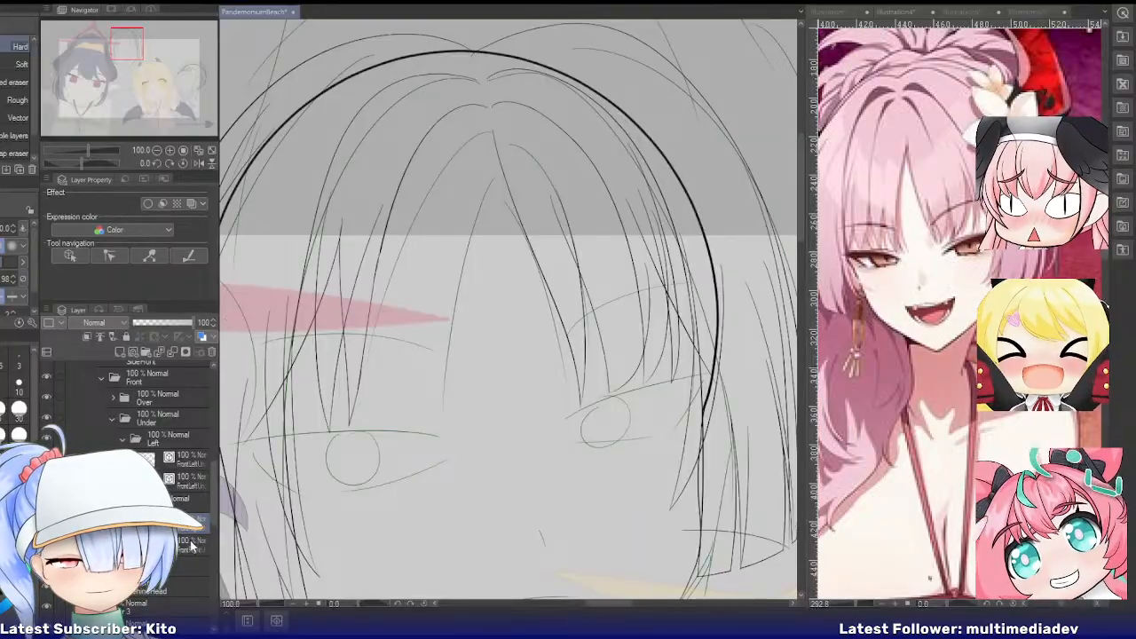
click(195, 548)
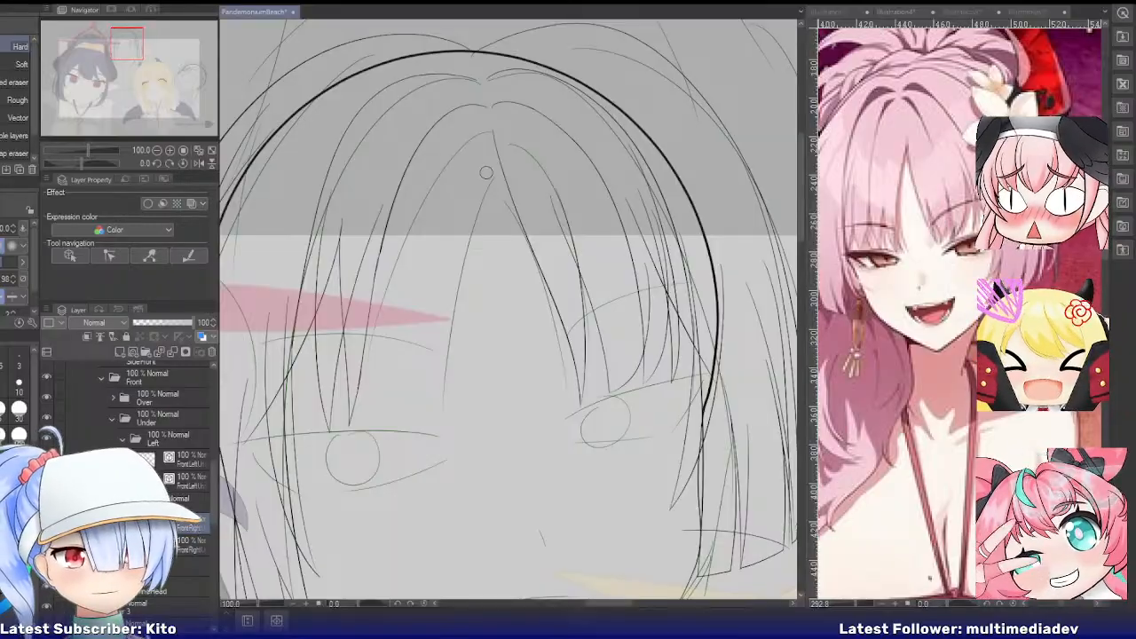
Ink the inner right underlying strand from the center parting down to a point beside the eye's inner corner
key(p)
mouse_move(494, 131)
mouse_down()
mouse_move(444, 317)
mouse_move(431, 415)
mouse_up()
key(ctrl+z)
drag(495, 133, 439, 414)
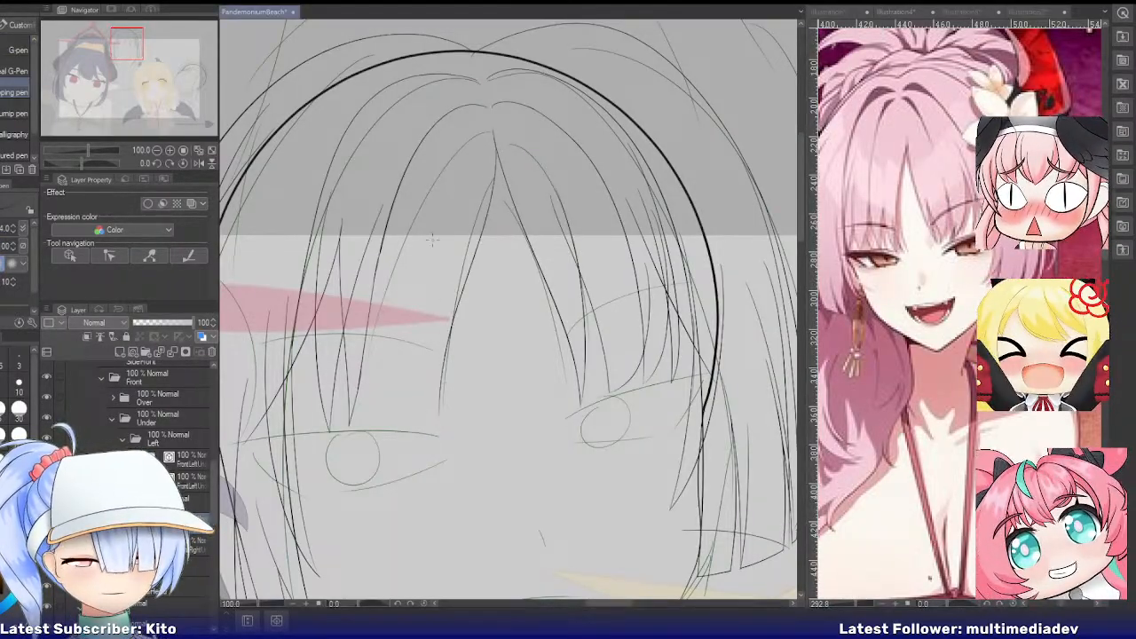
drag(432, 213, 434, 385)
key(ctrl+z)
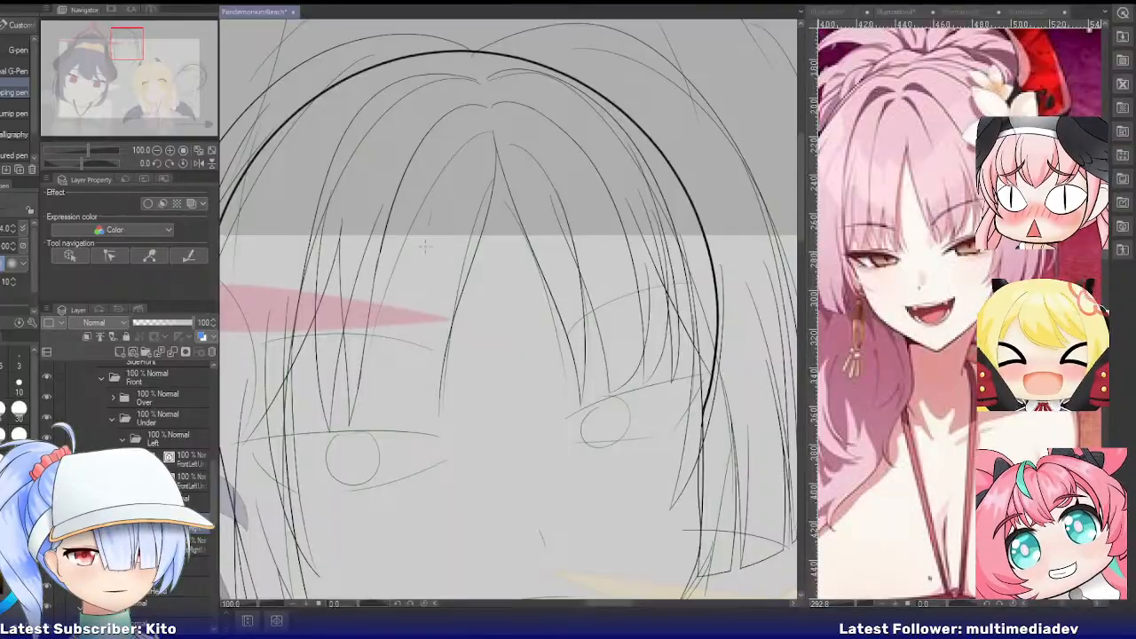
drag(430, 216, 441, 416)
Transform the inner right strand, stretching its tip slightly downward toward the eyelid line
key(e)
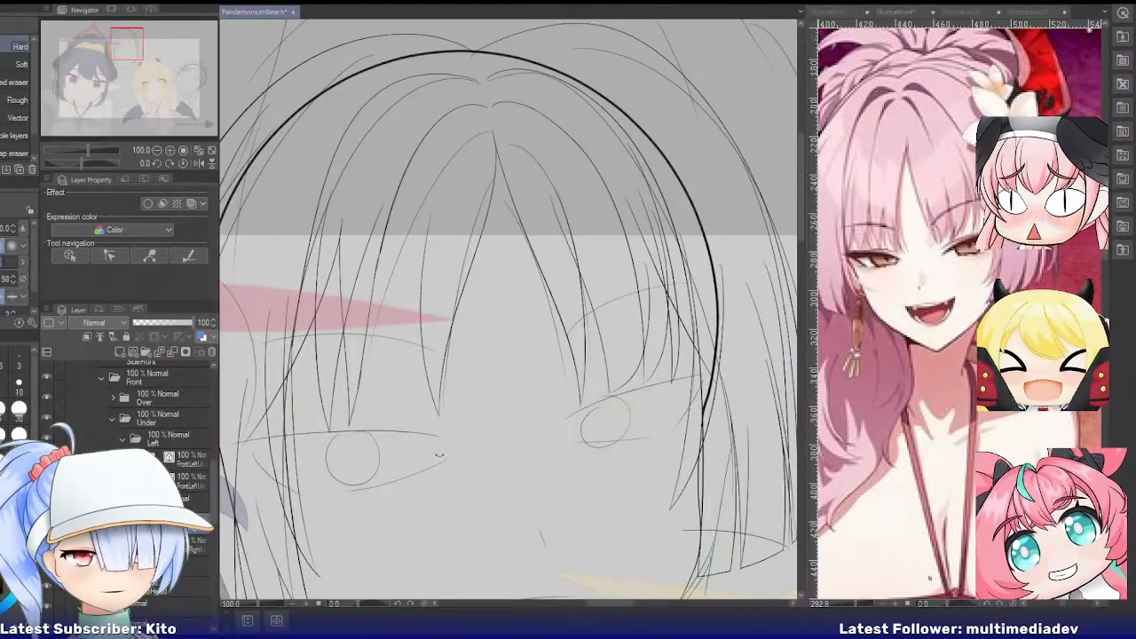
key(ctrl+t)
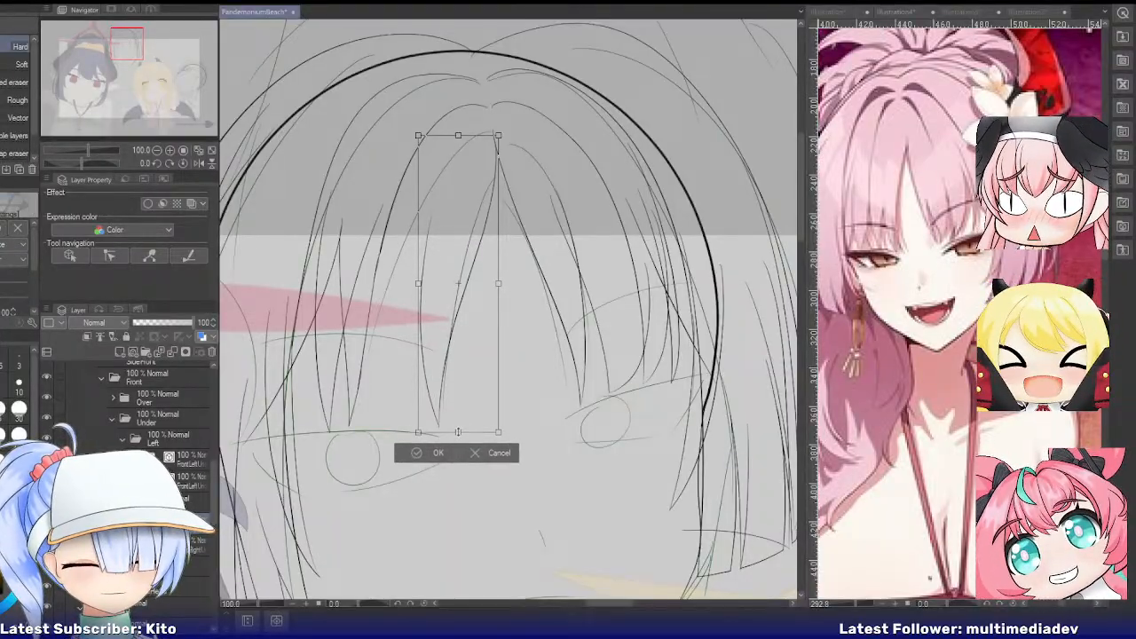
click(416, 451)
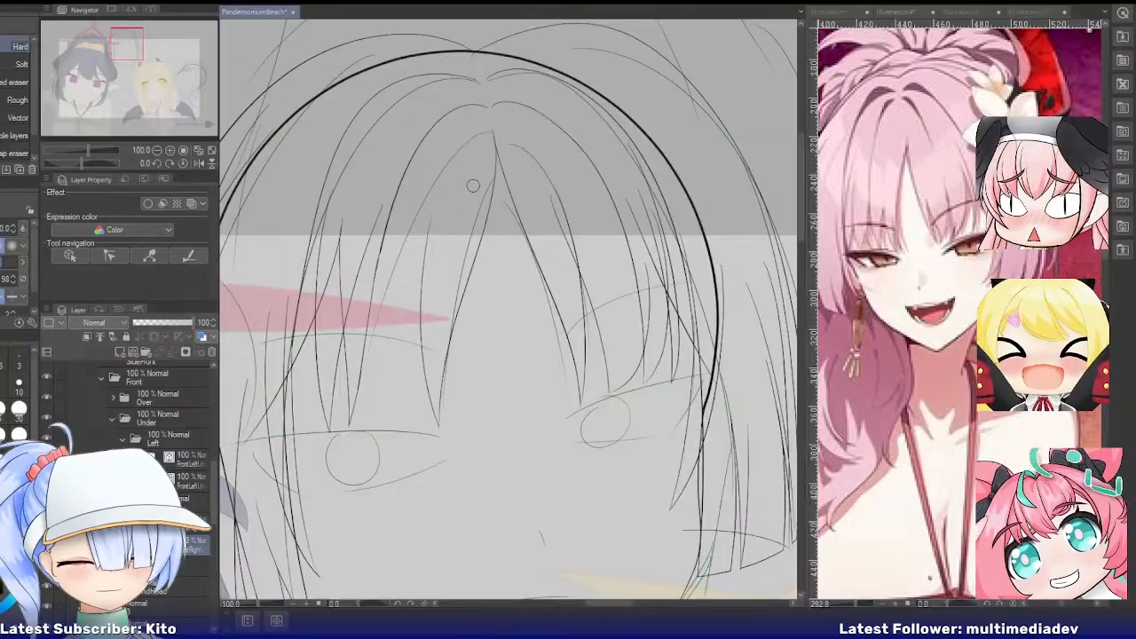
Ink a second right underlying strand above the eye, beside the inner one, with both sides tapering to a point
key(p)
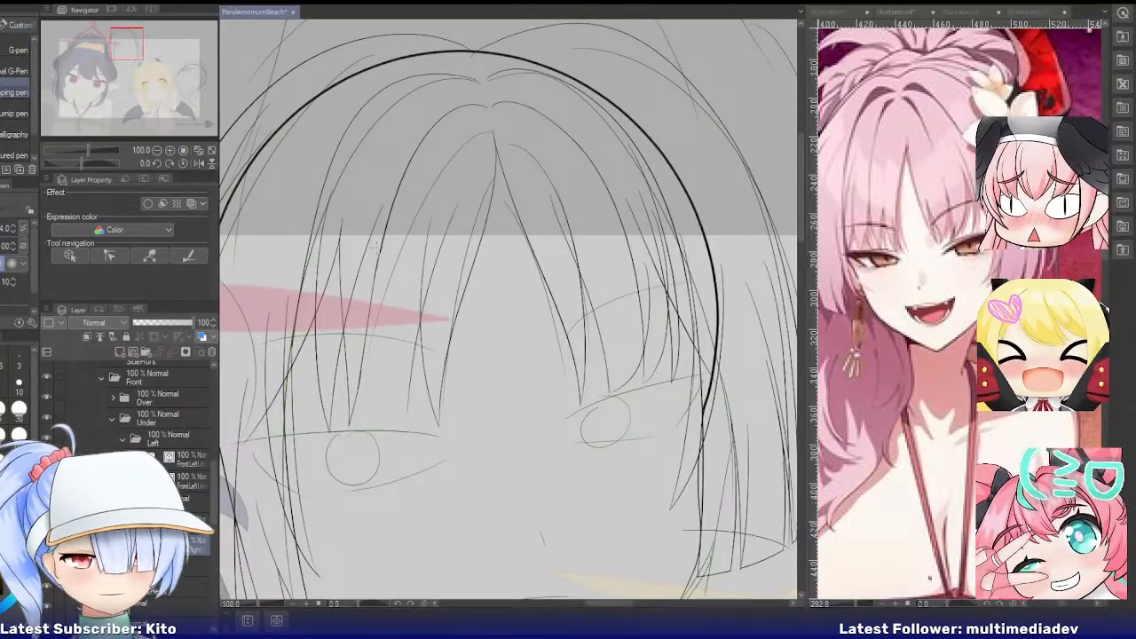
mouse_move(385, 183)
mouse_down()
mouse_move(390, 410)
mouse_move(376, 365)
mouse_move(406, 407)
mouse_up()
key(ctrl+z)
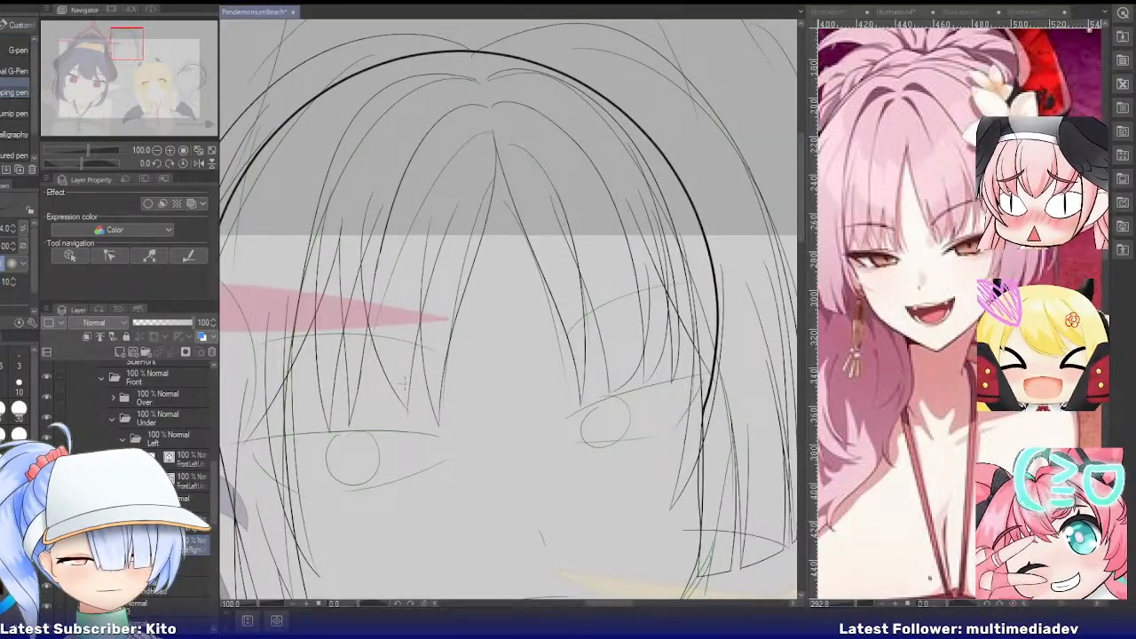
key(ctrl+z)
drag(439, 227, 399, 442)
drag(384, 195, 389, 424)
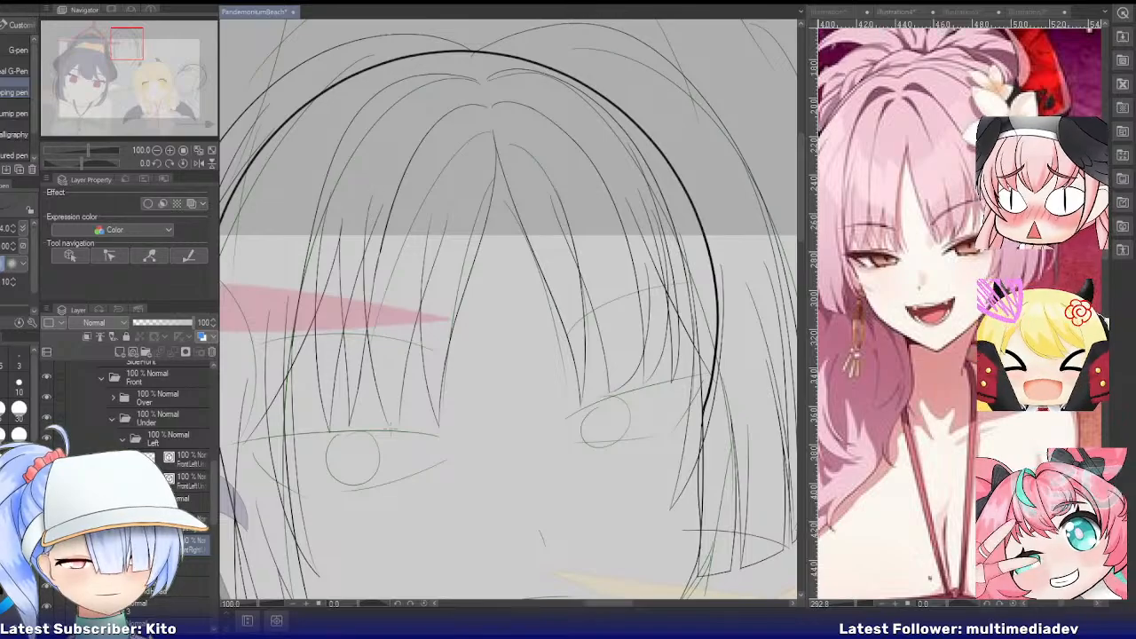
key(ctrl+z)
drag(385, 170, 399, 419)
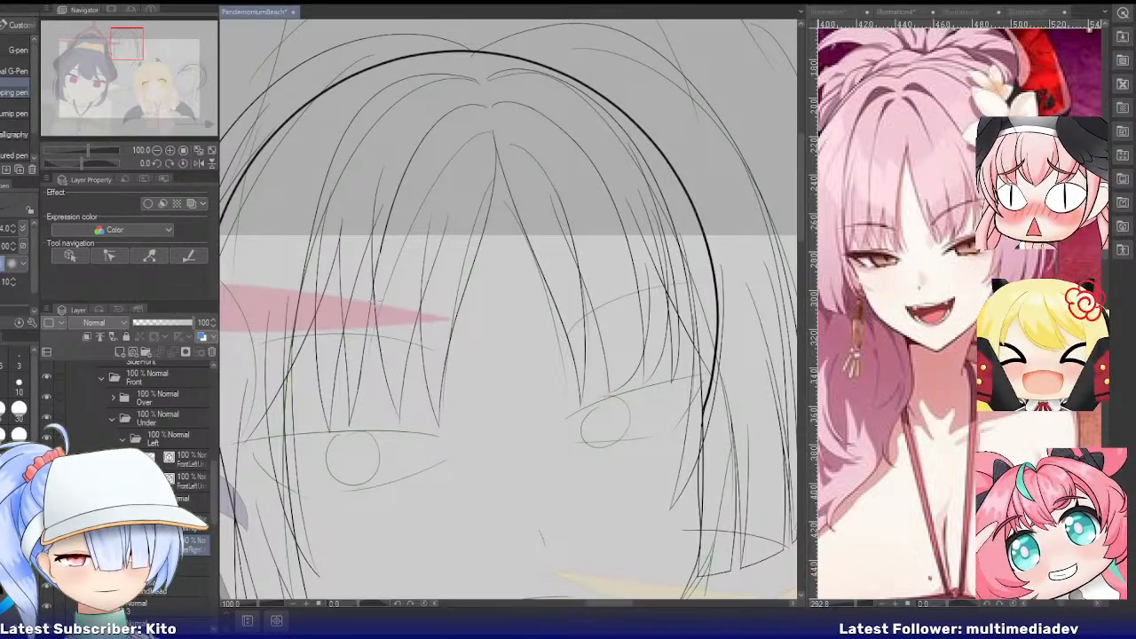
key(ctrl+z)
mouse_move(388, 184)
mouse_down()
mouse_move(388, 431)
mouse_move(399, 421)
mouse_up()
key(ctrl+z)
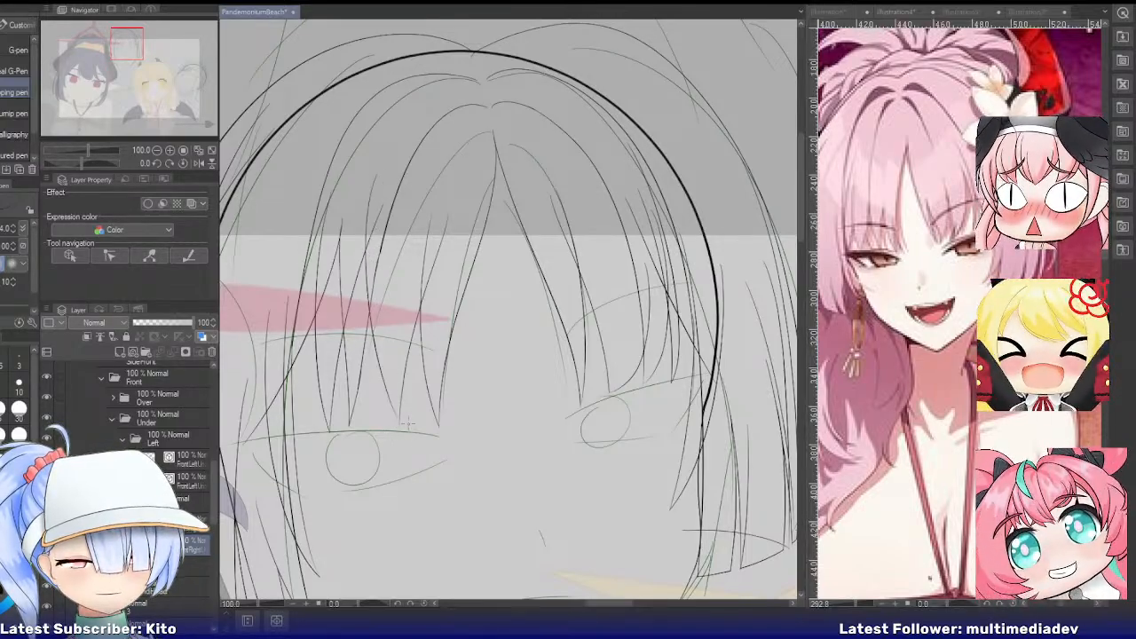
Transform the second right strand, stretching its tip slightly down to the upper eyelid line
key(e)
key(ctrl+t)
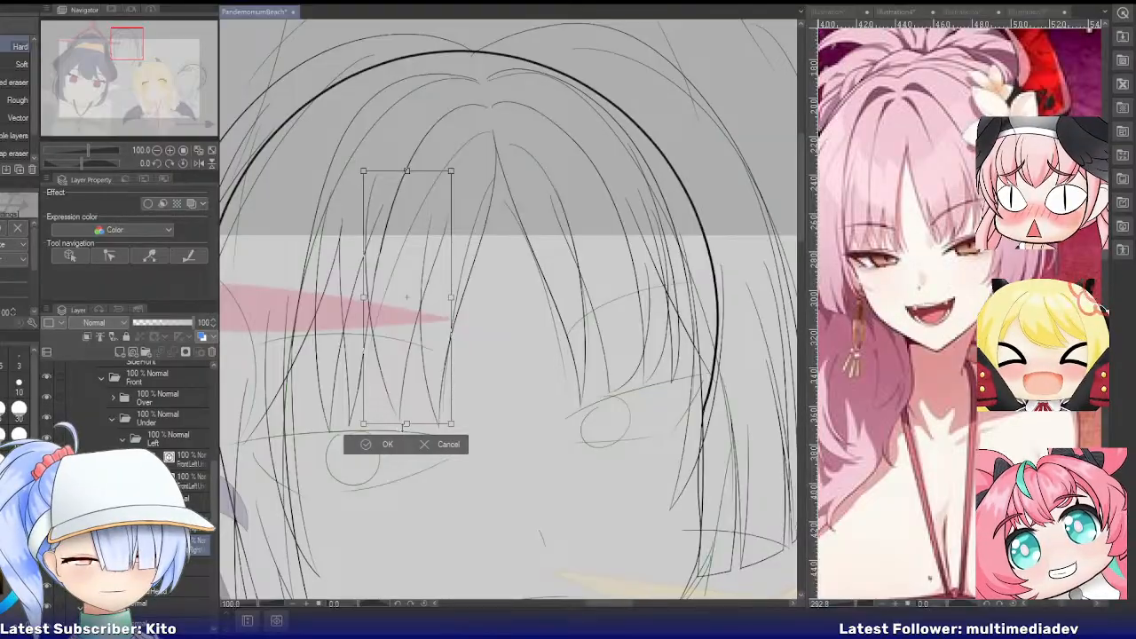
mouse_move(407, 423)
mouse_down()
mouse_move(421, 436)
mouse_move(405, 436)
mouse_up()
click(367, 454)
Examine the overall hair sketch and the pink-haired character's reference artwork, including her updo, bangs and eye
scroll(444, 426, down, 2)
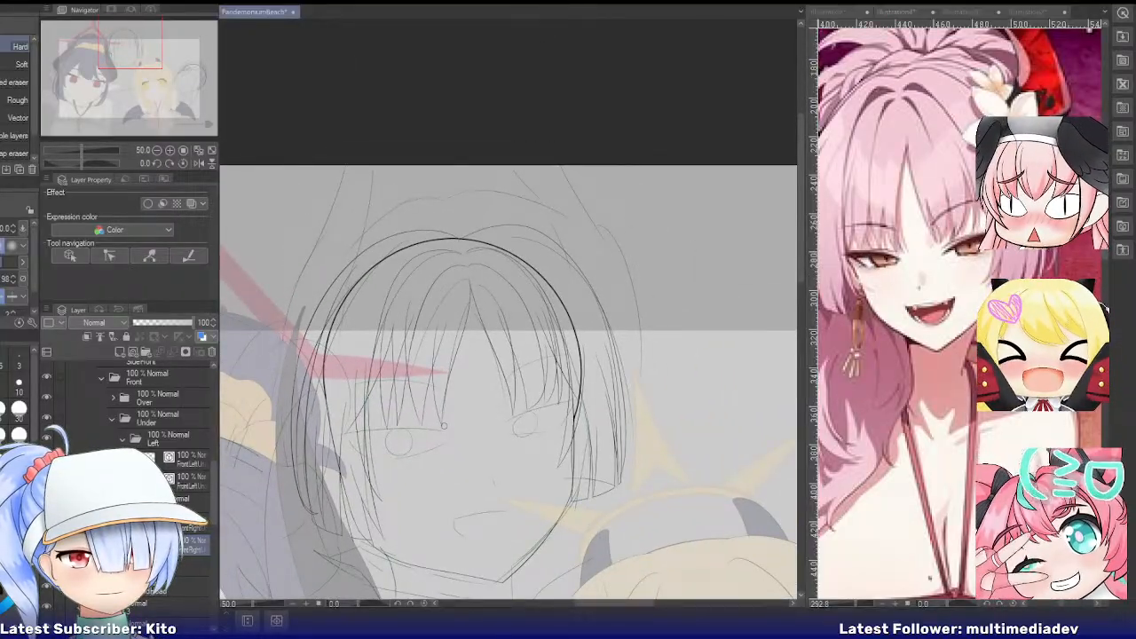
click(860, 71)
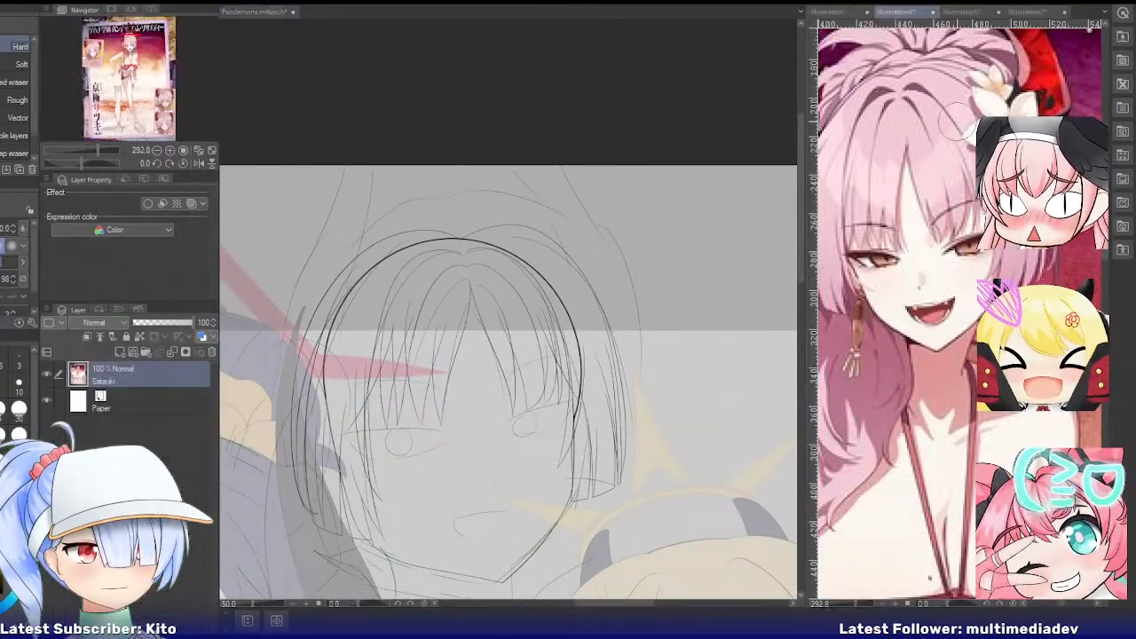
scroll(861, 71, down, 3)
scroll(861, 71, up, 2)
scroll(977, 178, up, 2)
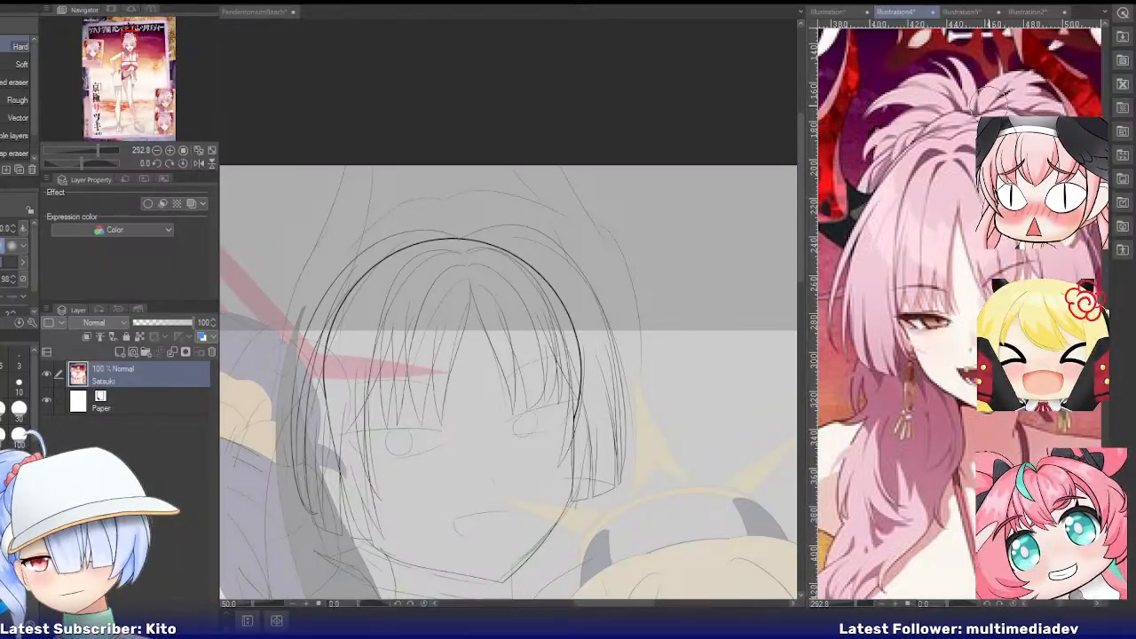
click(269, 11)
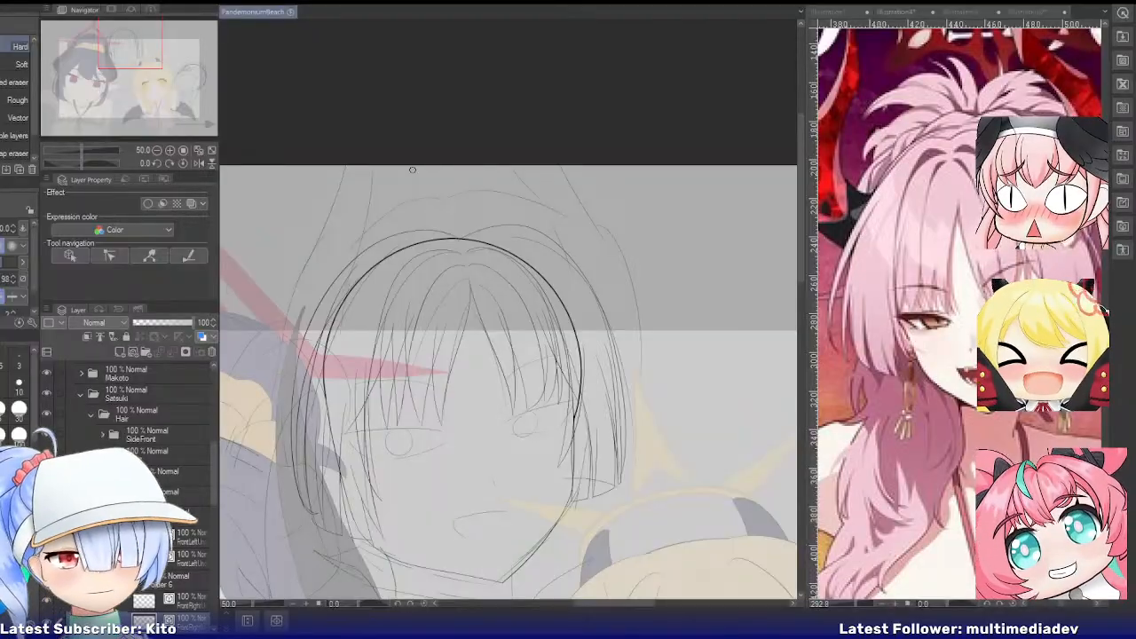
scroll(413, 170, down, 3)
scroll(528, 395, up, 1)
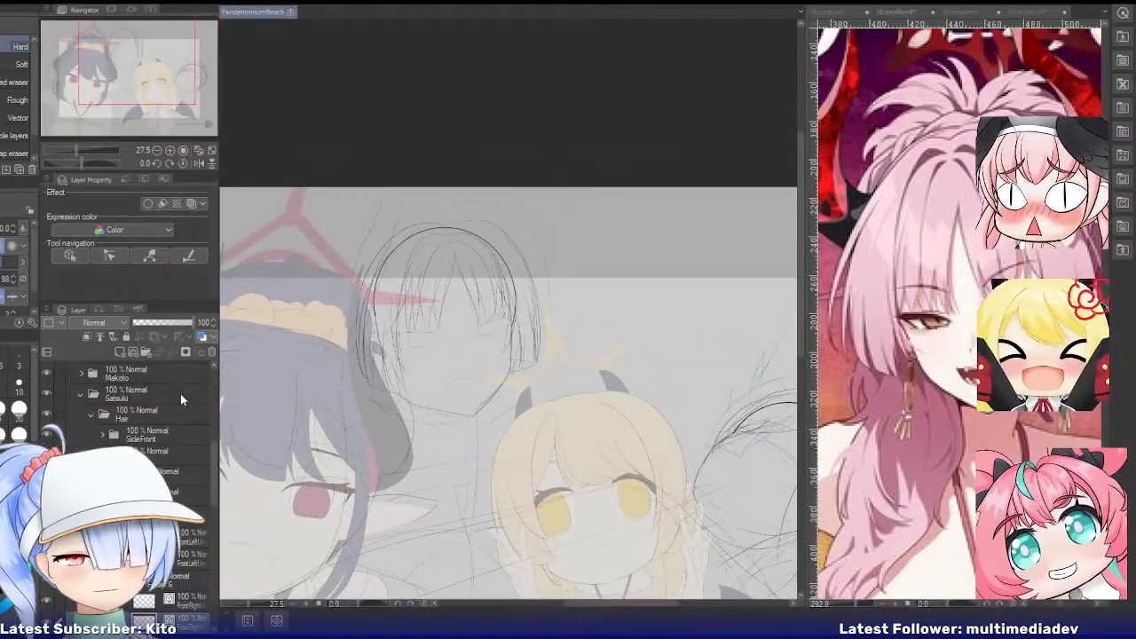
Create nested Face, Eyes and Right folders inside the Head folder, holding a new vector layer named Brow
click(91, 415)
click(111, 439)
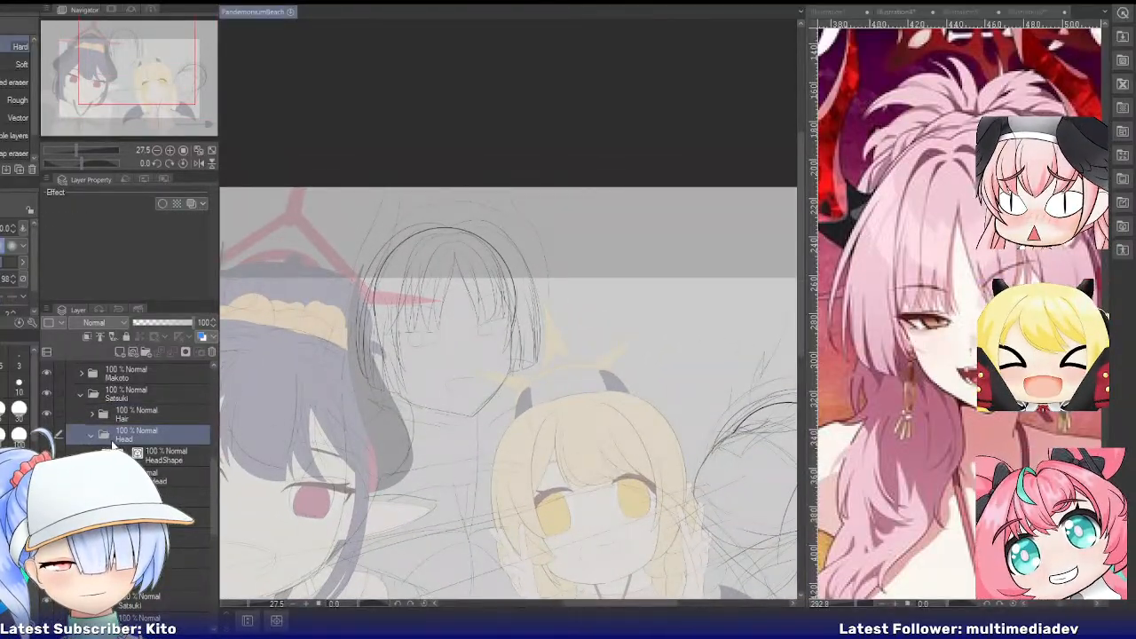
key(ctrl+shift+n)
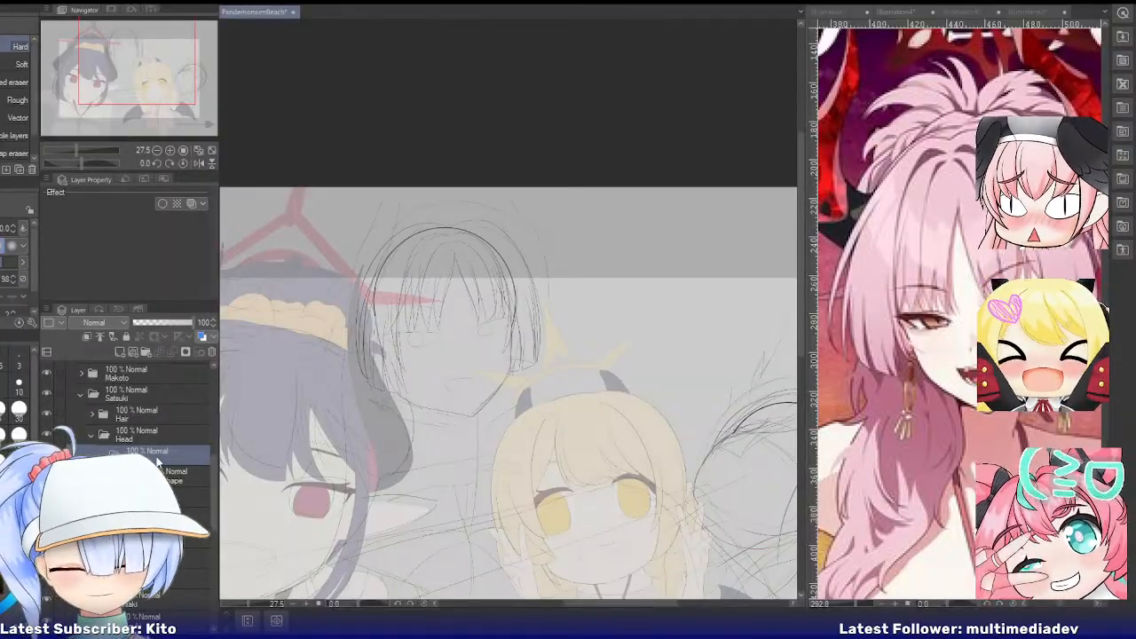
click(125, 338)
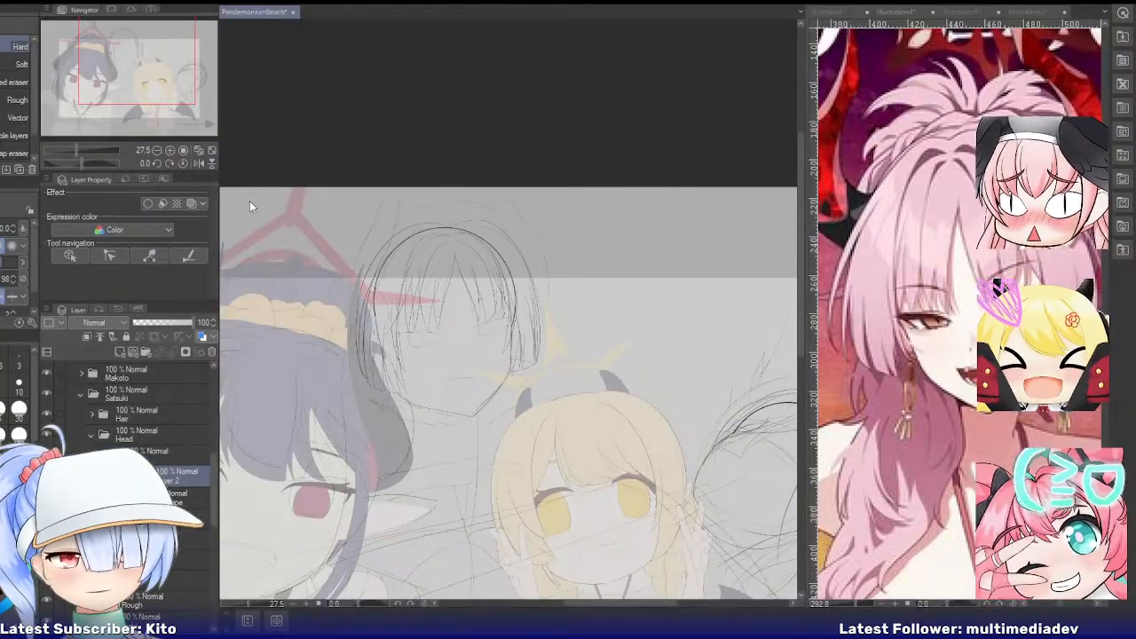
key(ctrl+g)
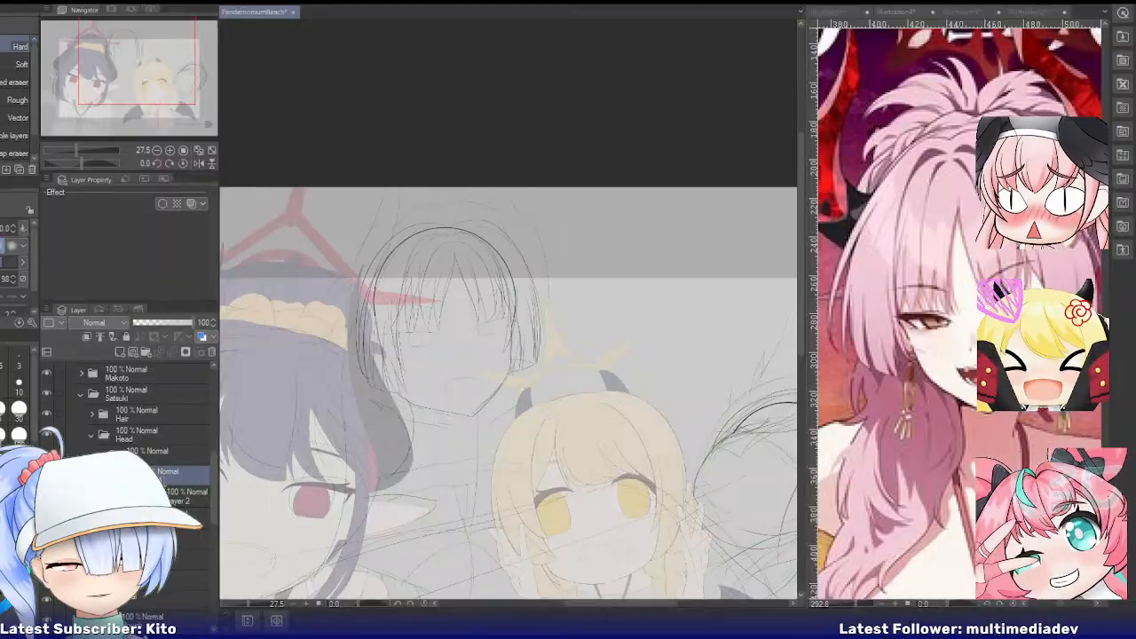
click(179, 500)
key(ctrl+g)
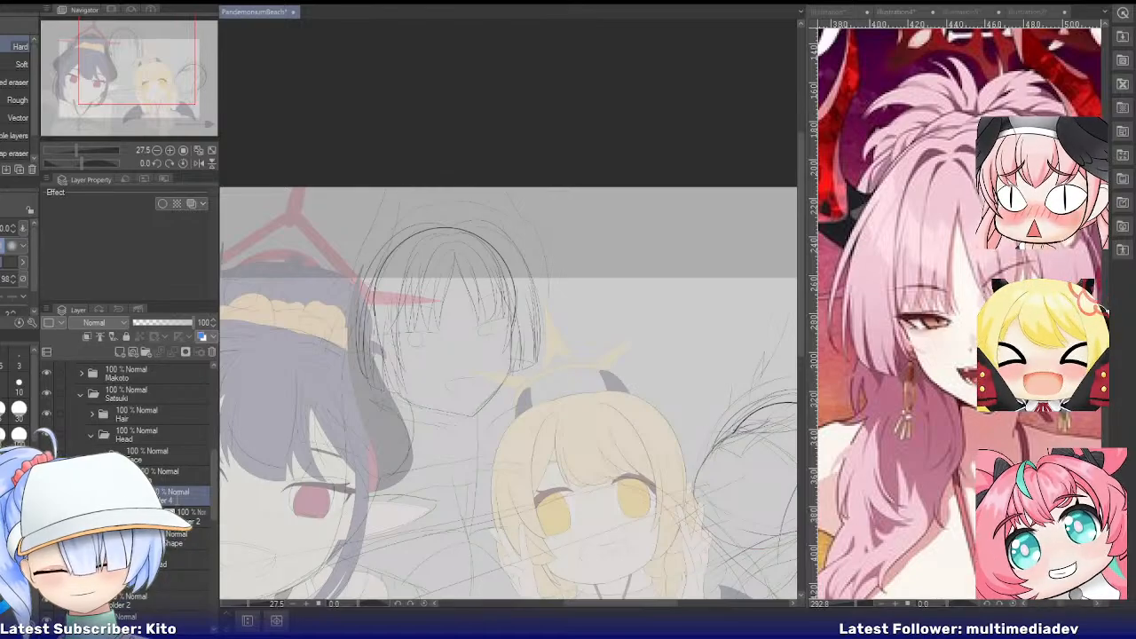
click(181, 517)
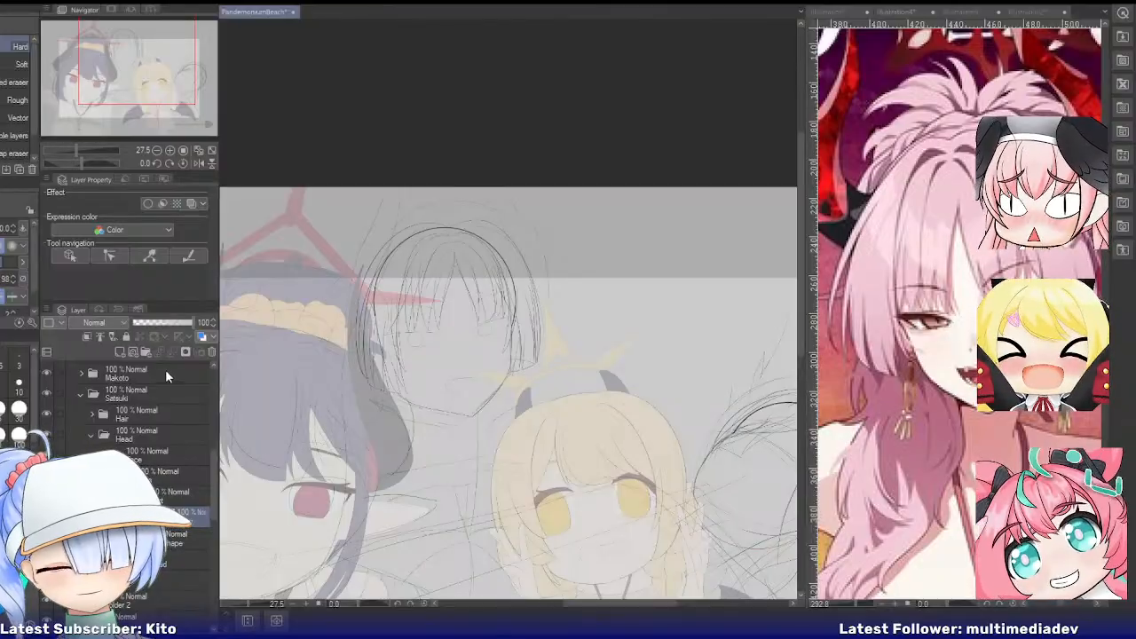
Add four more vector layers to the Right eye folder and move Brow to the top of the stack
click(133, 352)
click(132, 352)
click(133, 351)
click(132, 351)
scroll(169, 533, down, 1)
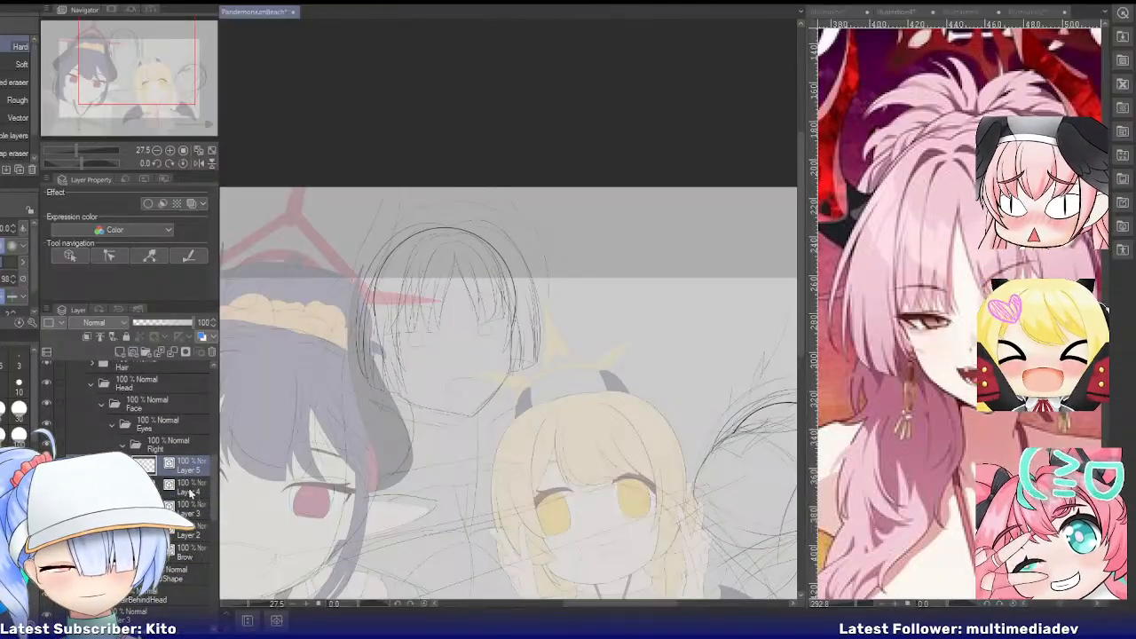
drag(187, 552, 189, 458)
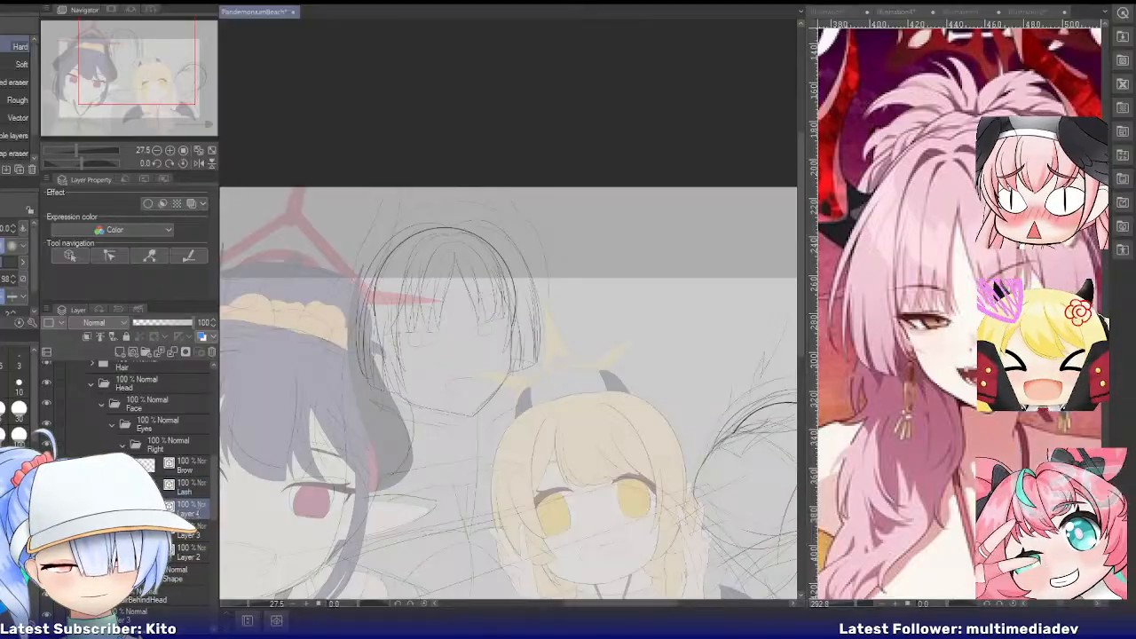
Name the three layers below Brow as Lash, SideLash and TopLid
text(SideLash)
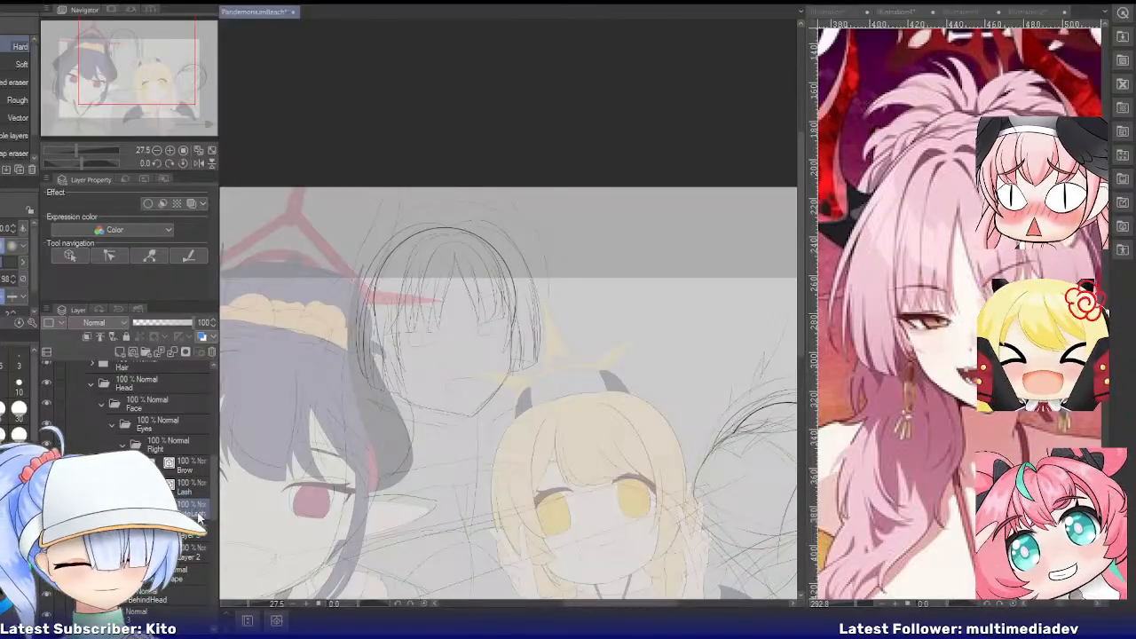
key(Return)
click(196, 536)
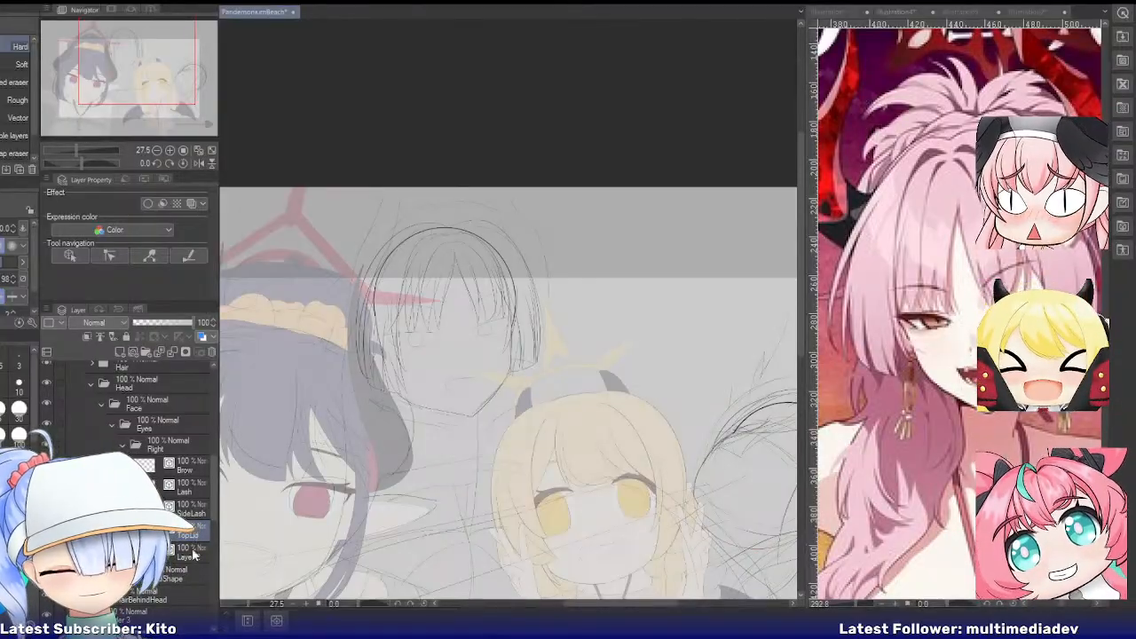
Add a vector layer and a raster layer below TopLid, reorder them, and name the three bottom layers BotLid, Iris and White
click(193, 554)
click(135, 351)
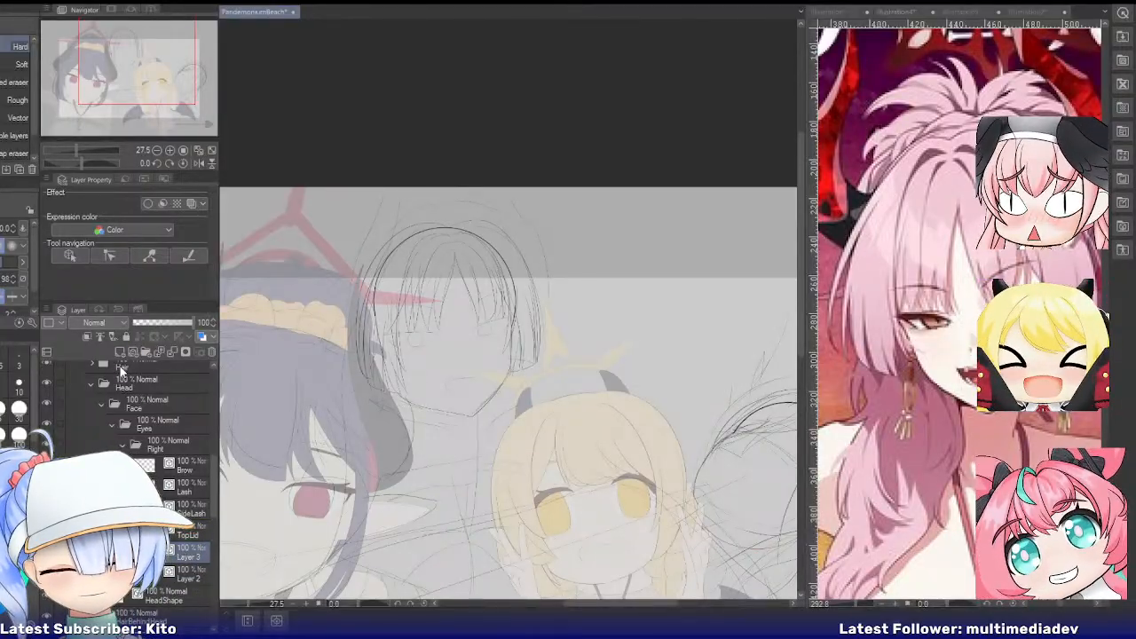
click(121, 351)
drag(187, 595, 186, 546)
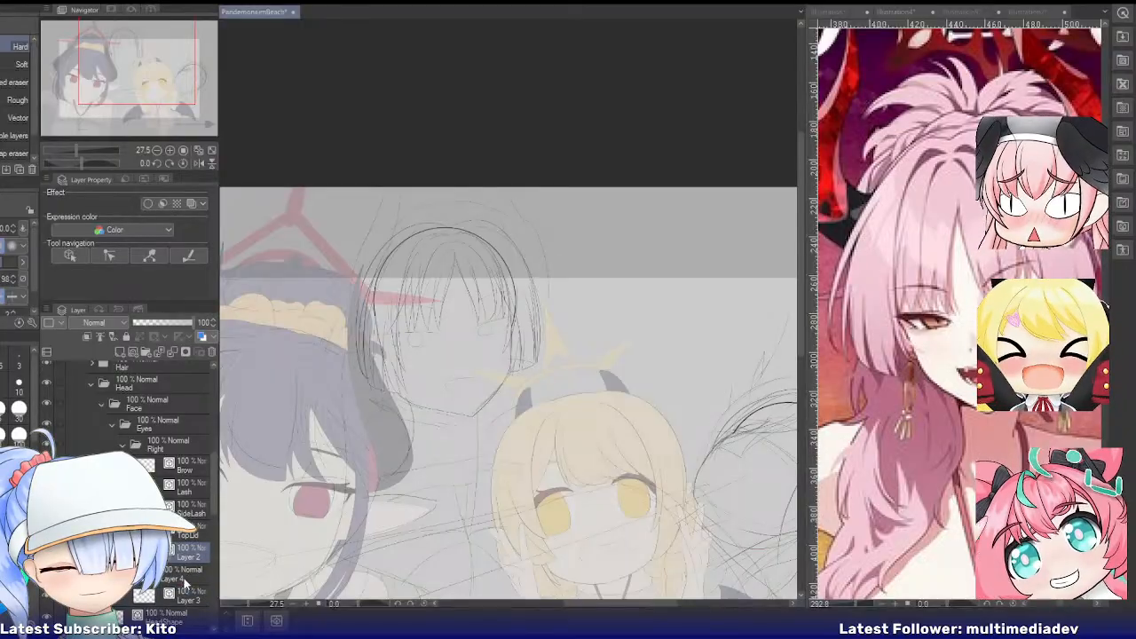
drag(187, 595, 186, 568)
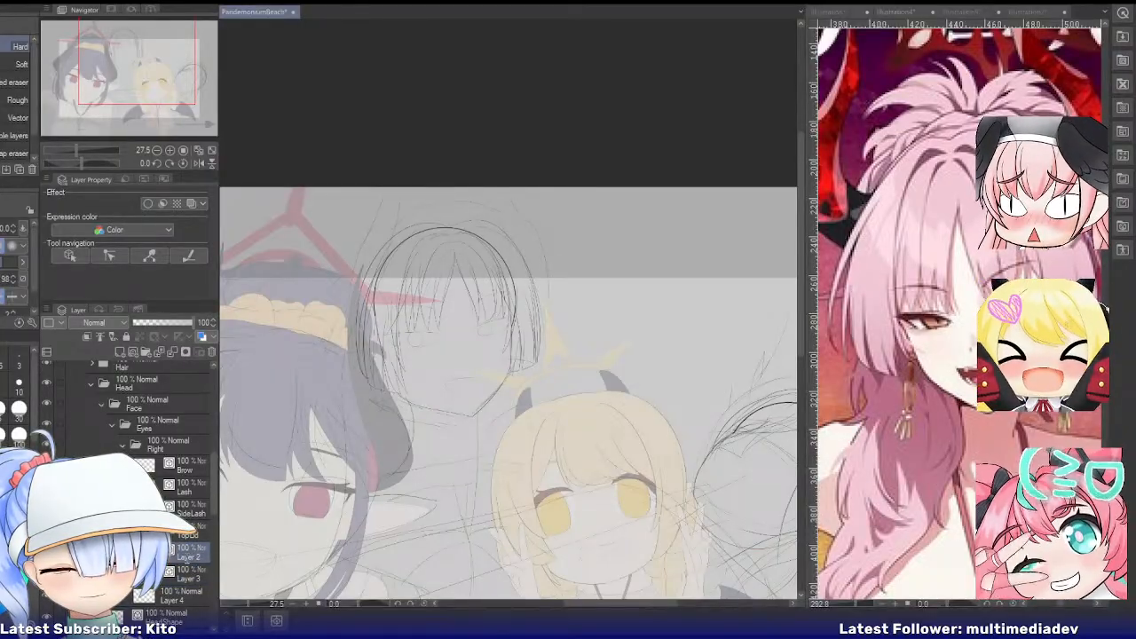
click(183, 597)
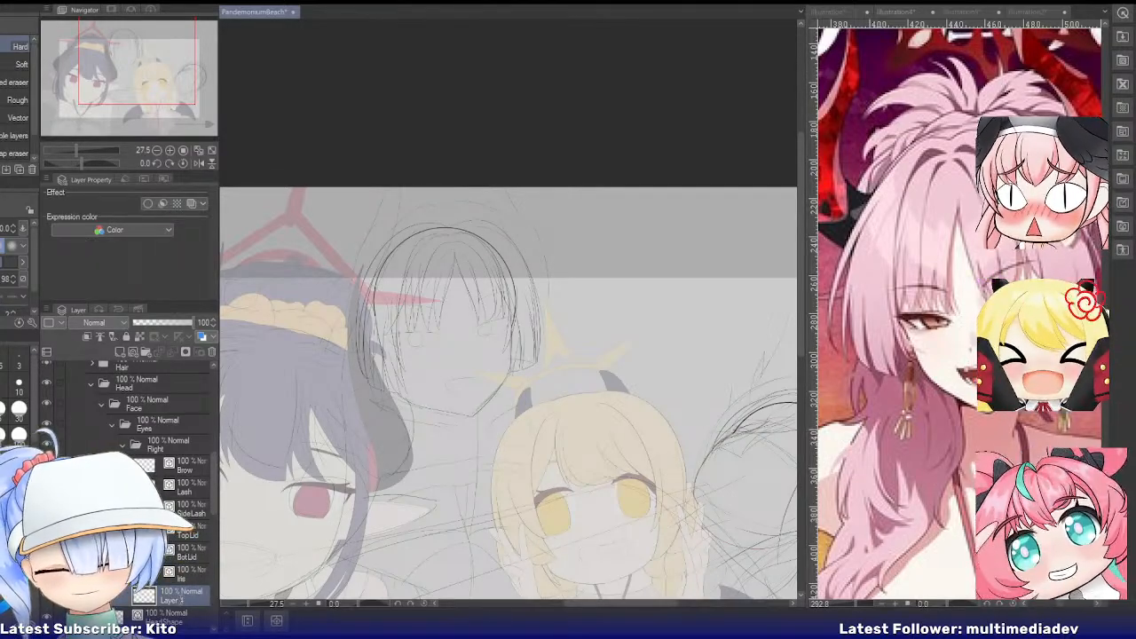
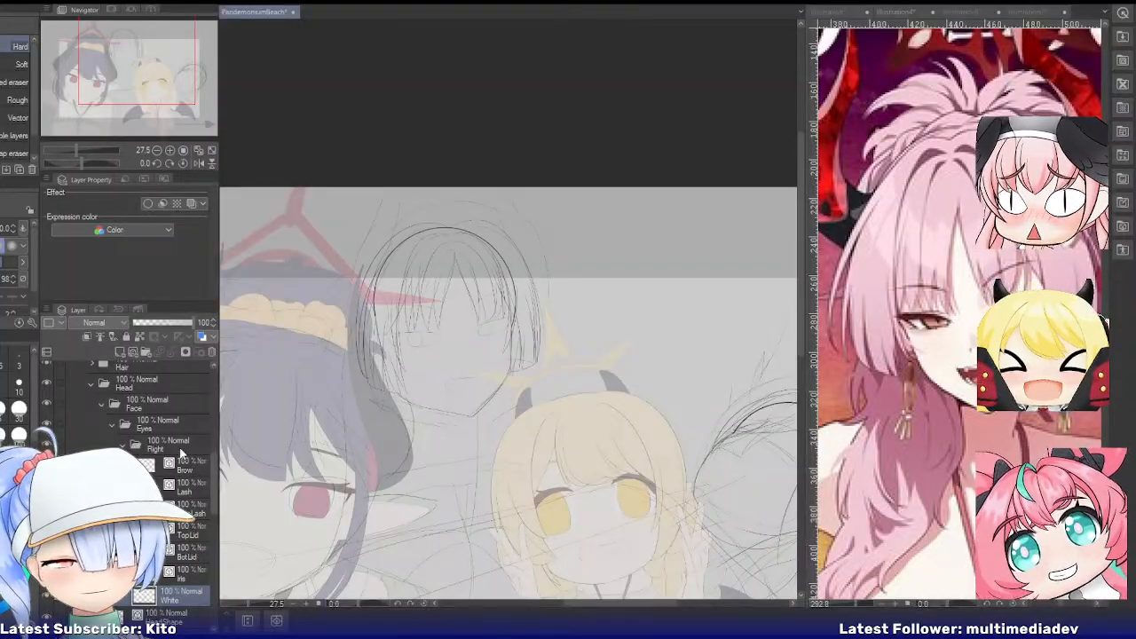
Duplicate the Right eye folder as Left, and group the Right set's Lash and SideLash layers in a Lash folder
click(177, 444)
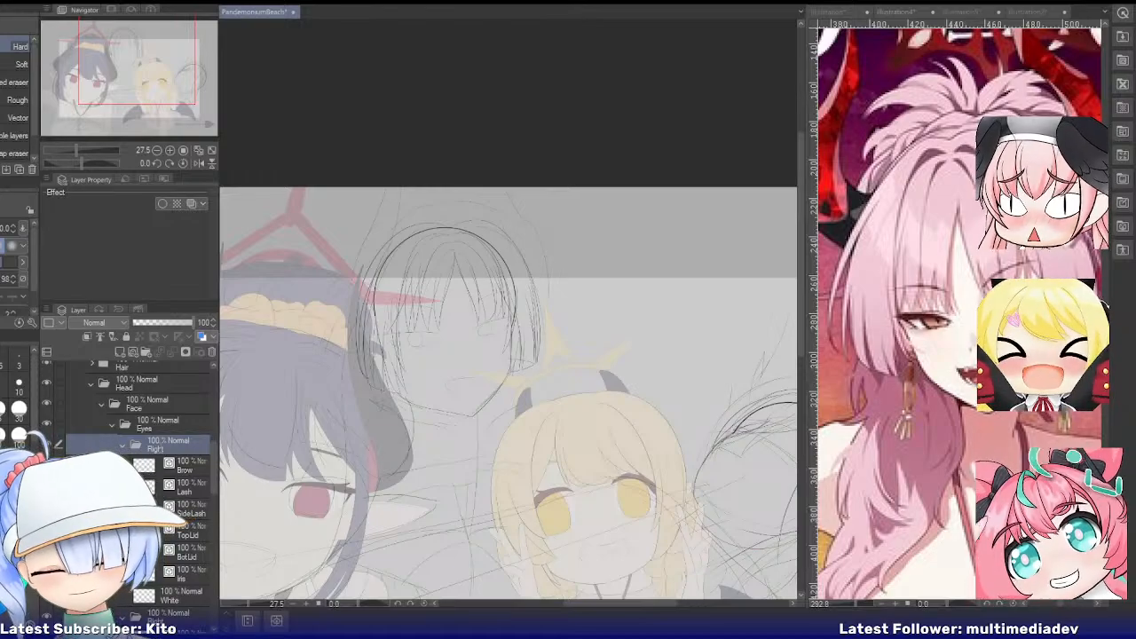
scroll(164, 471, down, 4)
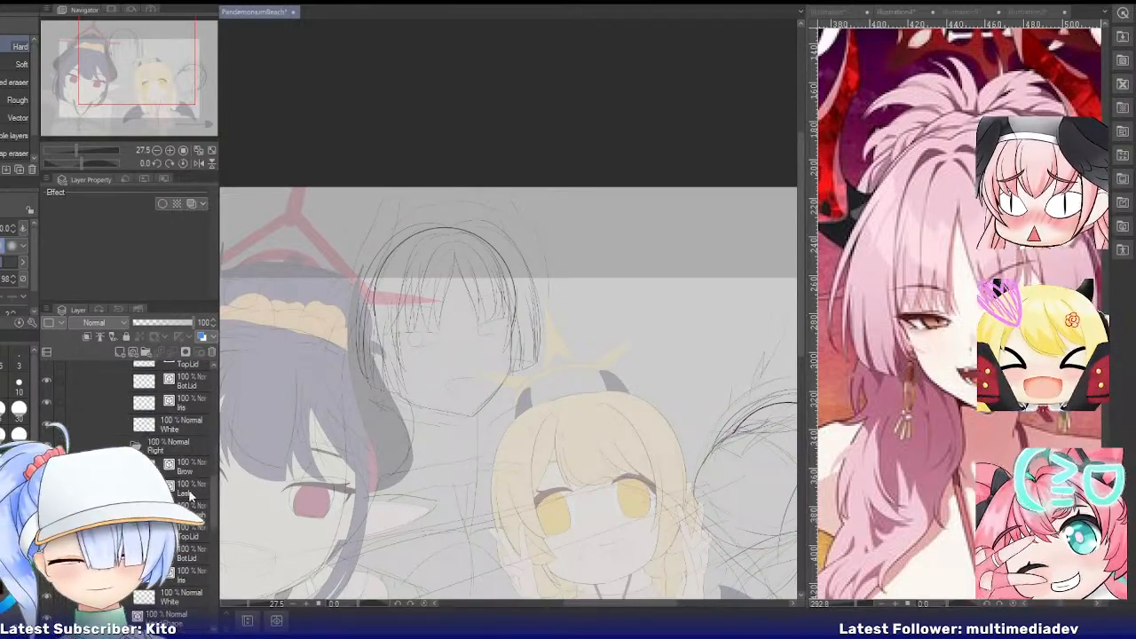
click(179, 491)
key(ctrl+g)
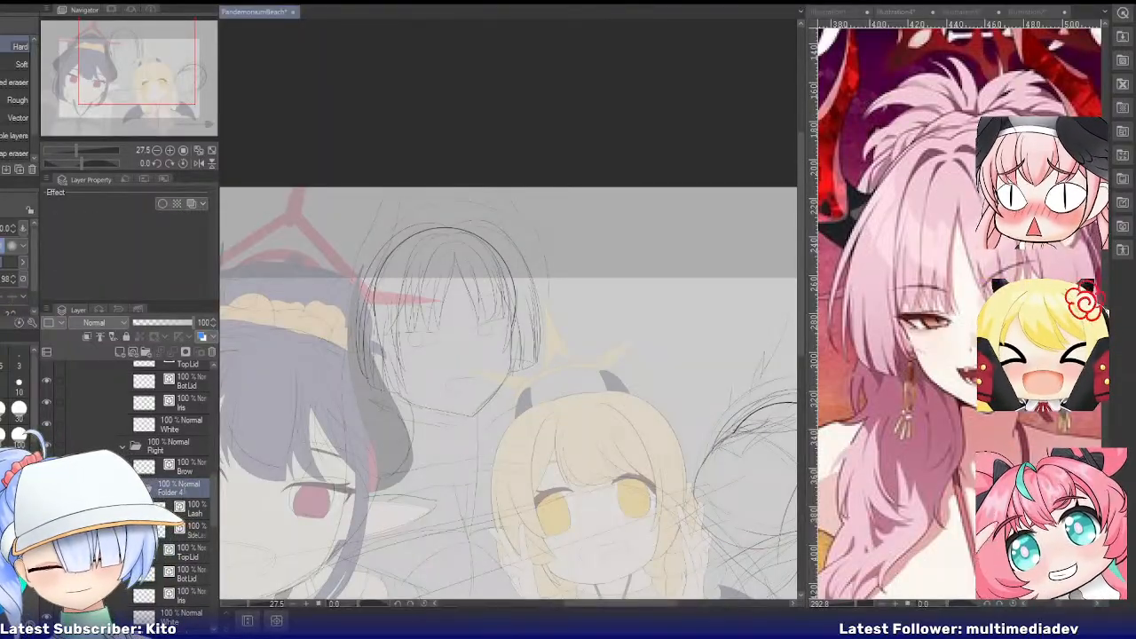
In the Right eye folder, group TopLid and BotLid in a Lid folder and place Iris in an Eyeball folder
click(185, 552)
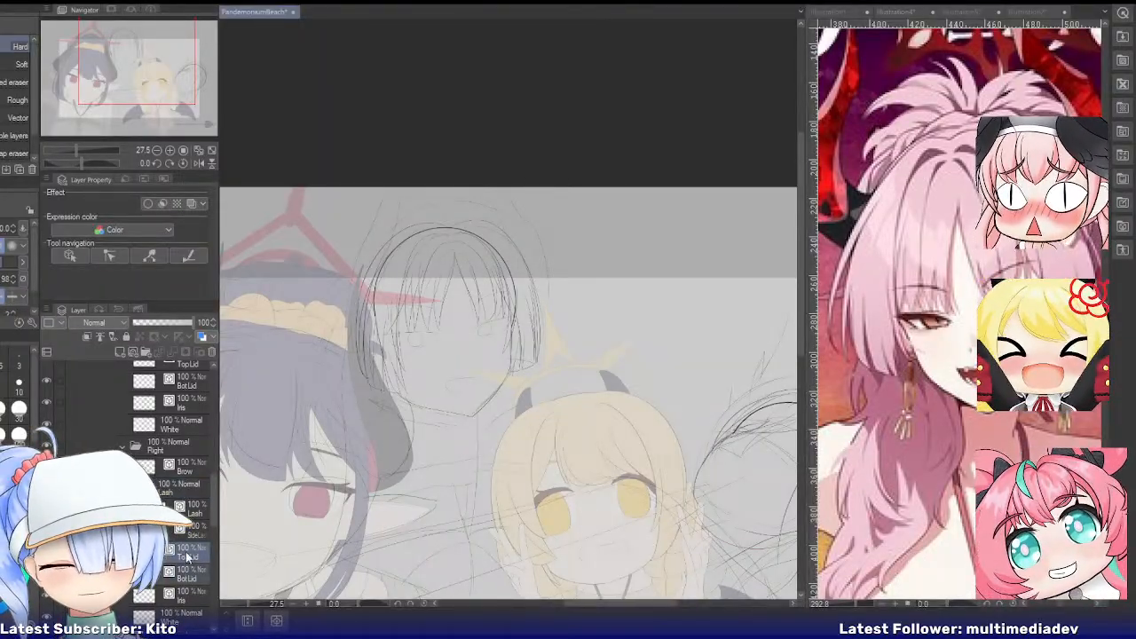
key(ctrl+g)
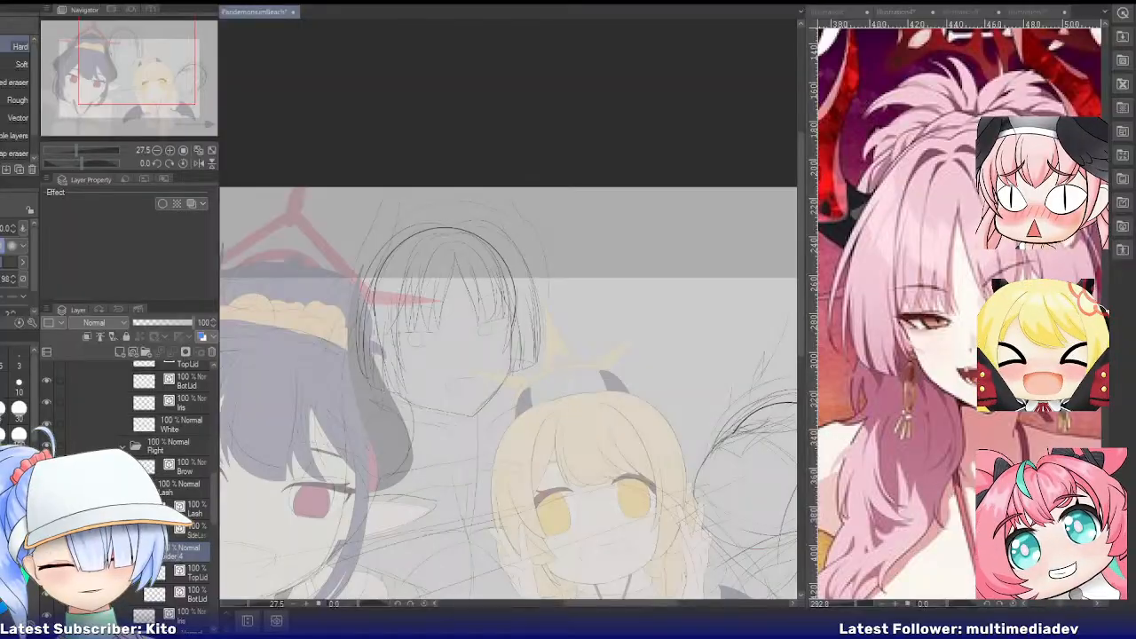
scroll(178, 561, down, 2)
click(178, 561)
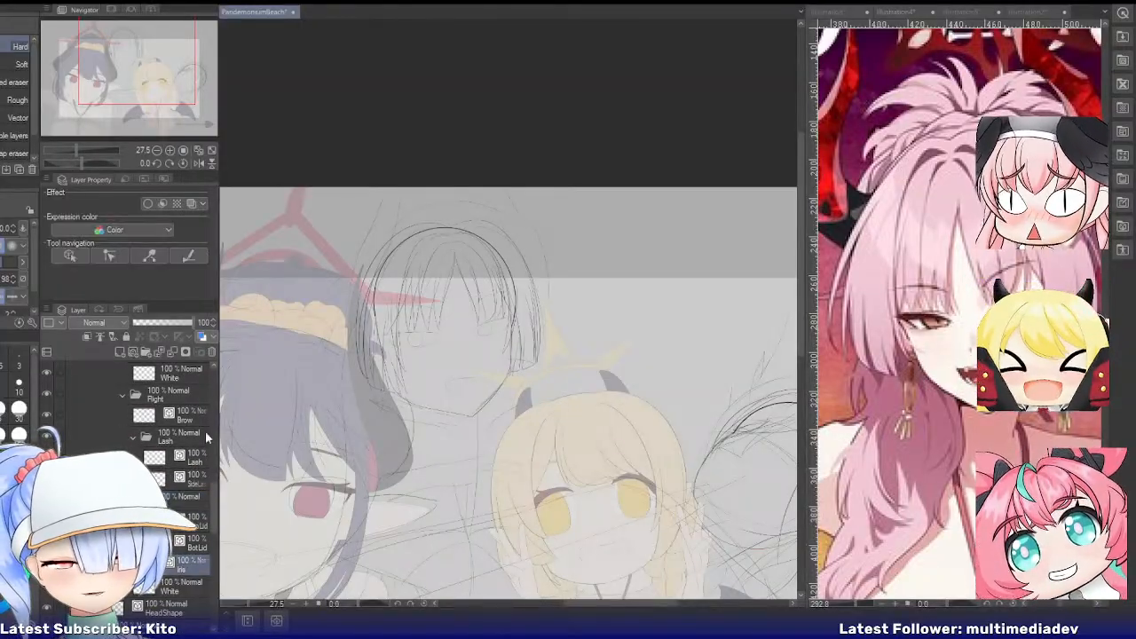
key(ctrl+g)
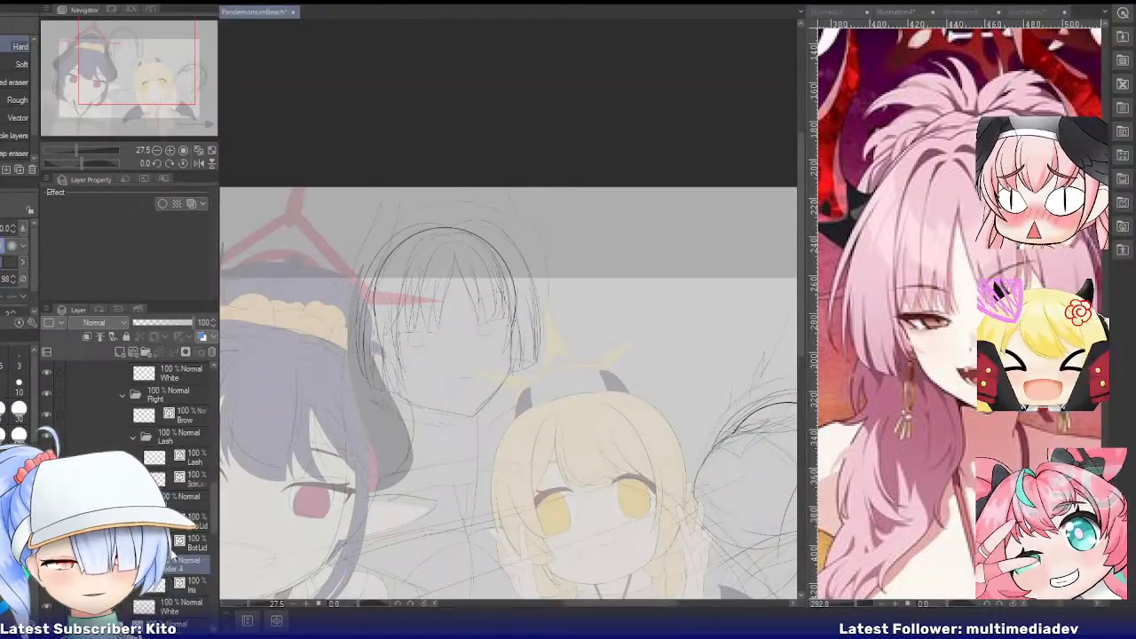
double_click(174, 570)
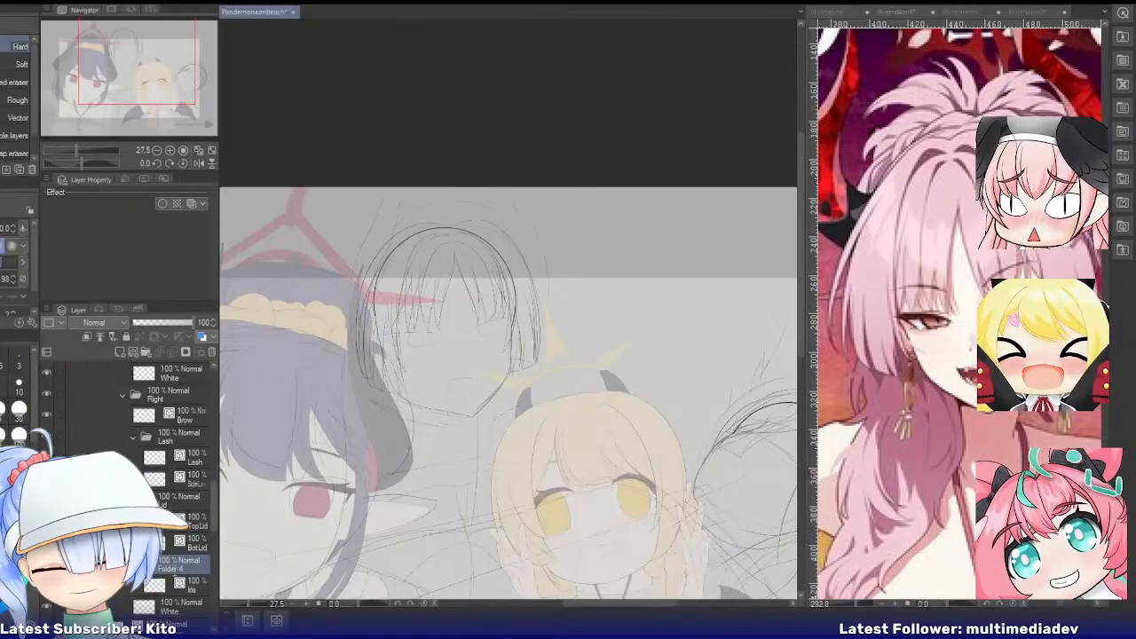
text(Eyeball)
key(Return)
In the Left eye folder, place Iris in an Eyeball folder and group TopLid and BotLid in a Lid folder
scroll(176, 575, up, 3)
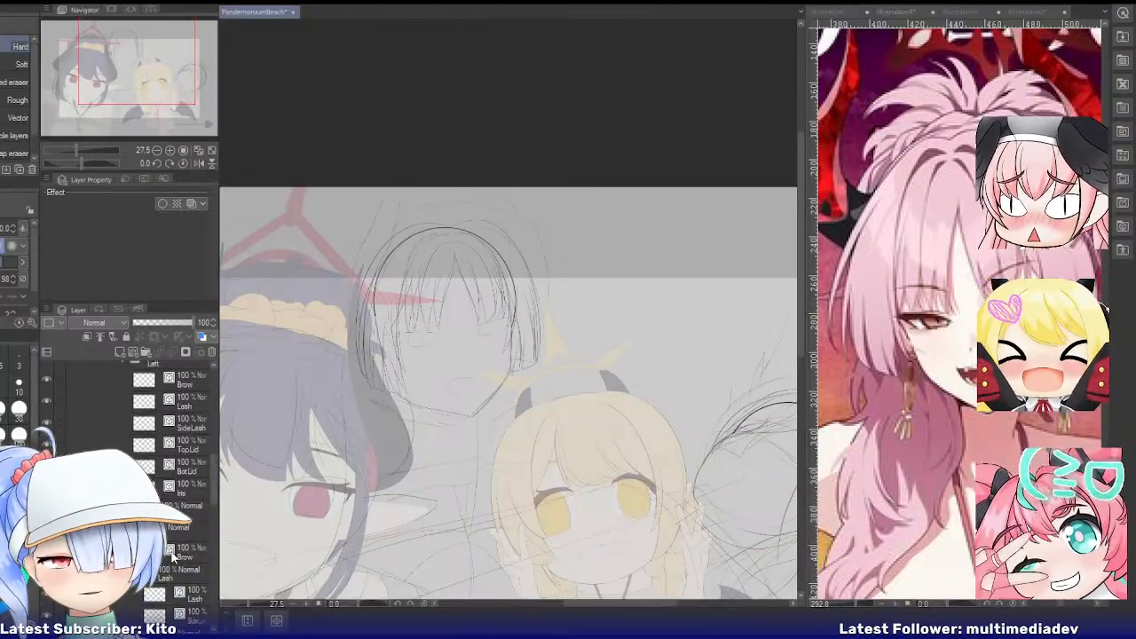
click(182, 487)
key(ctrl+g)
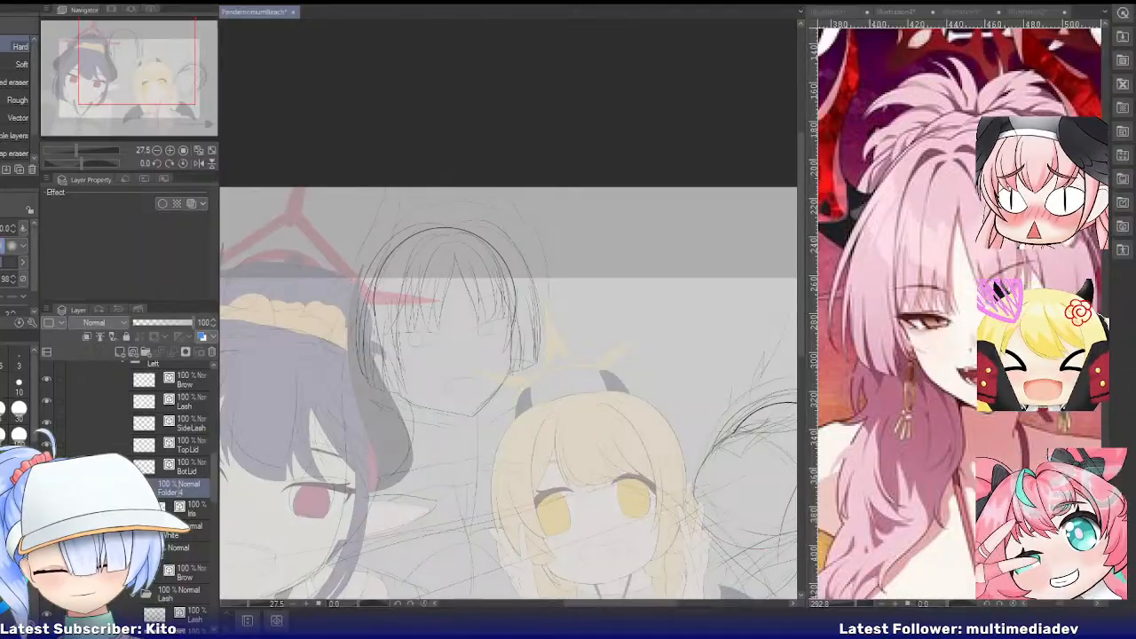
click(186, 470)
shift+click(192, 445)
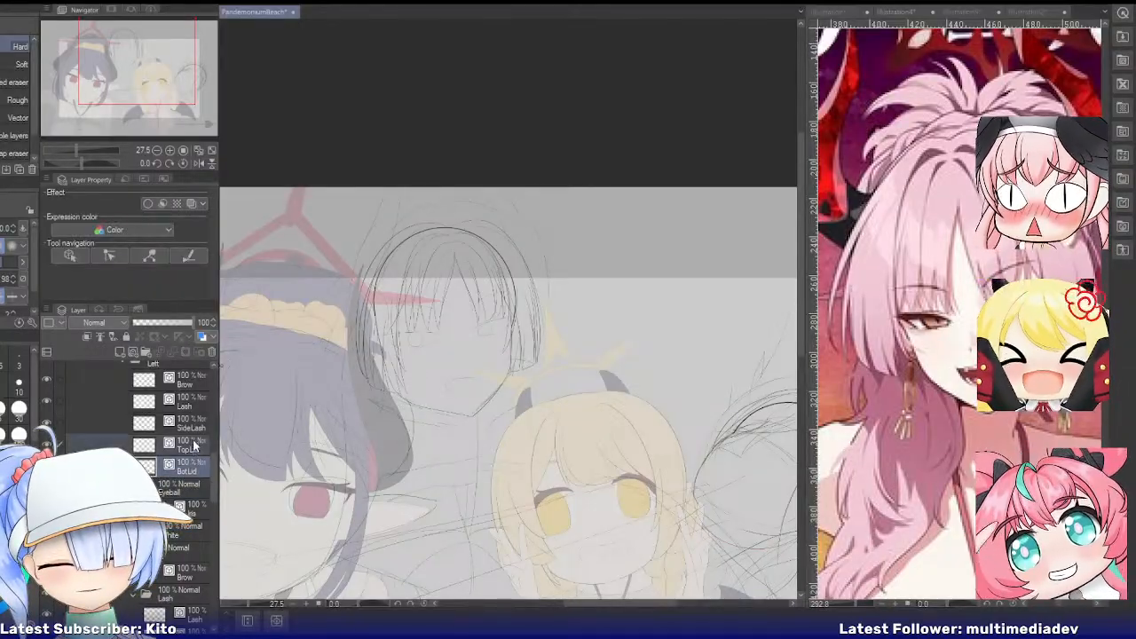
key(ctrl+g)
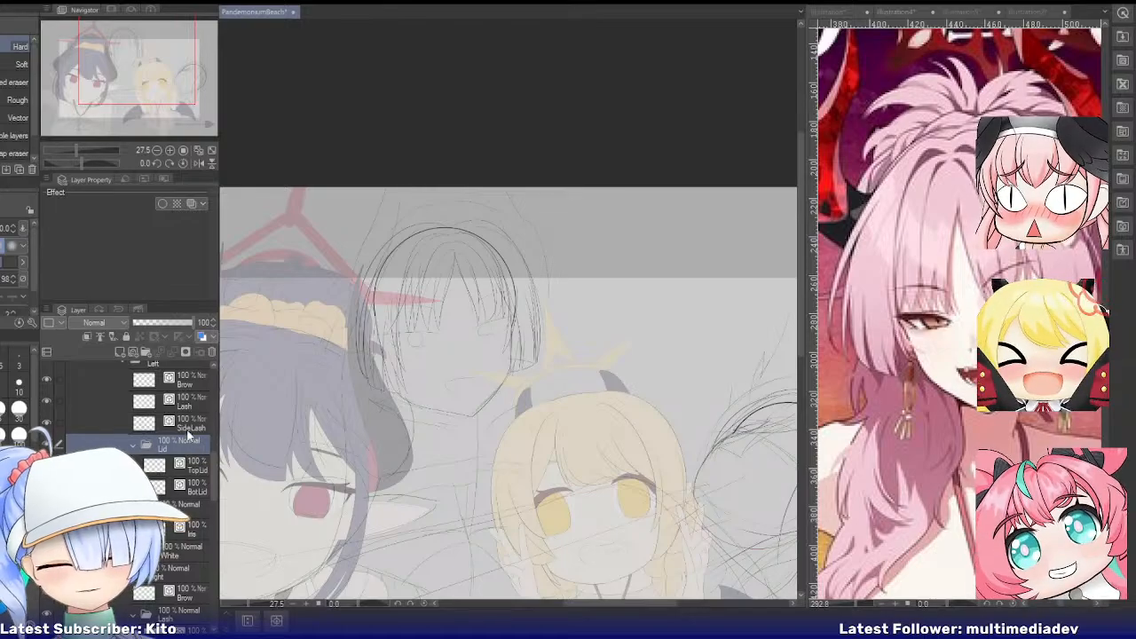
Group the Left eye's Lash and SideLash layers in a folder named Lash
click(189, 429)
shift+click(188, 404)
key(ctrl+g)
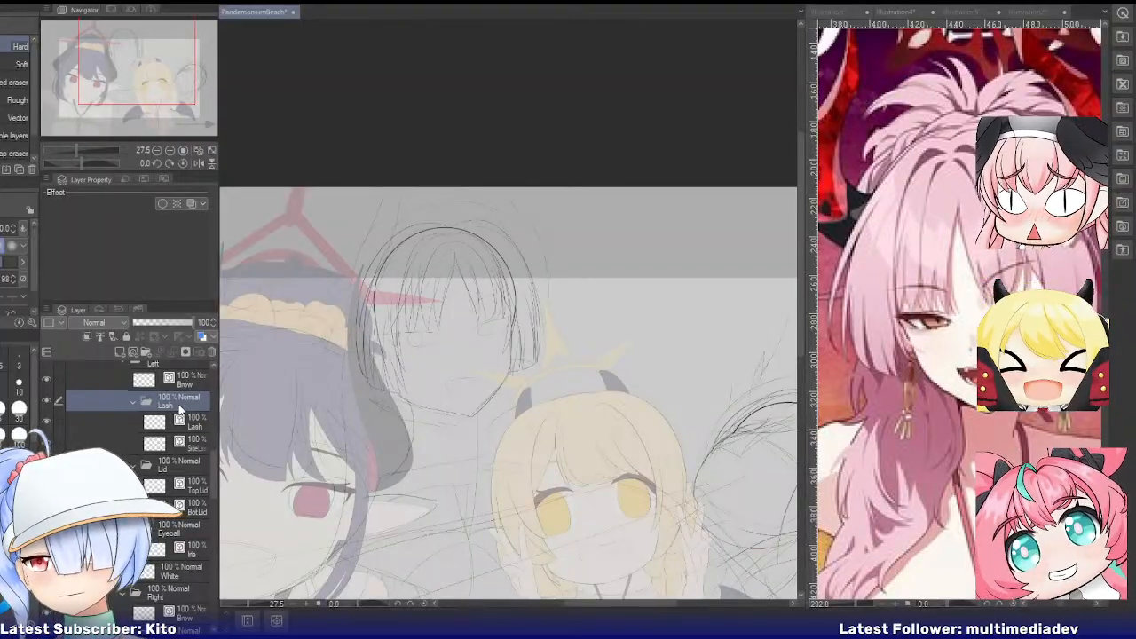
On the Left folder's Brow layer, ink the upper and lower edges of the eyebrow over the sketch
click(171, 384)
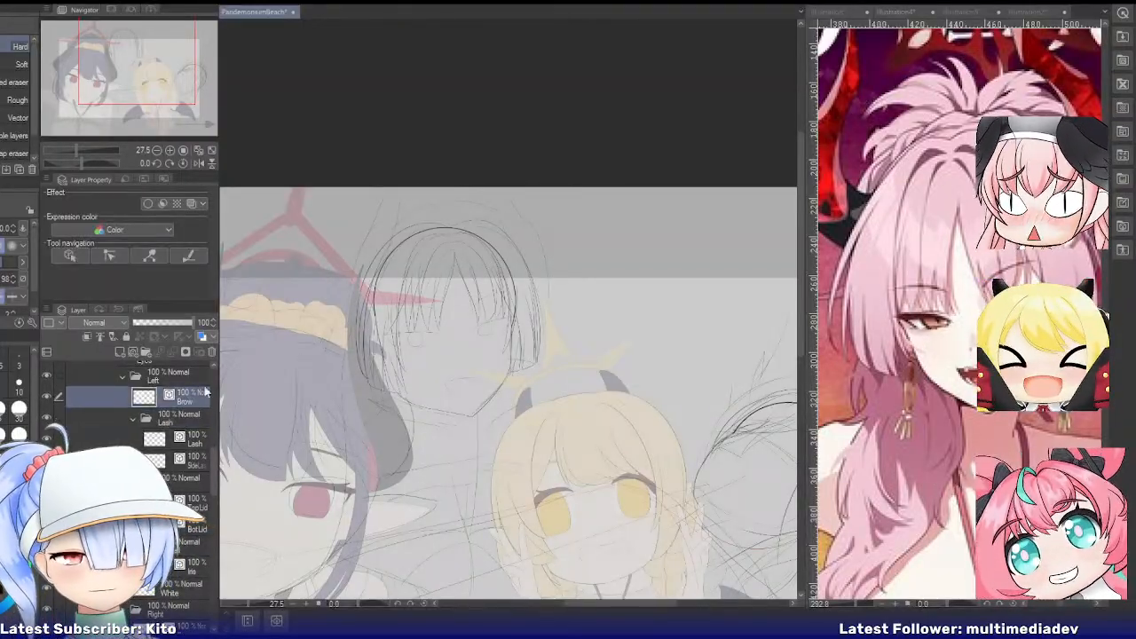
scroll(463, 315, up, 3)
scroll(463, 315, up, 3)
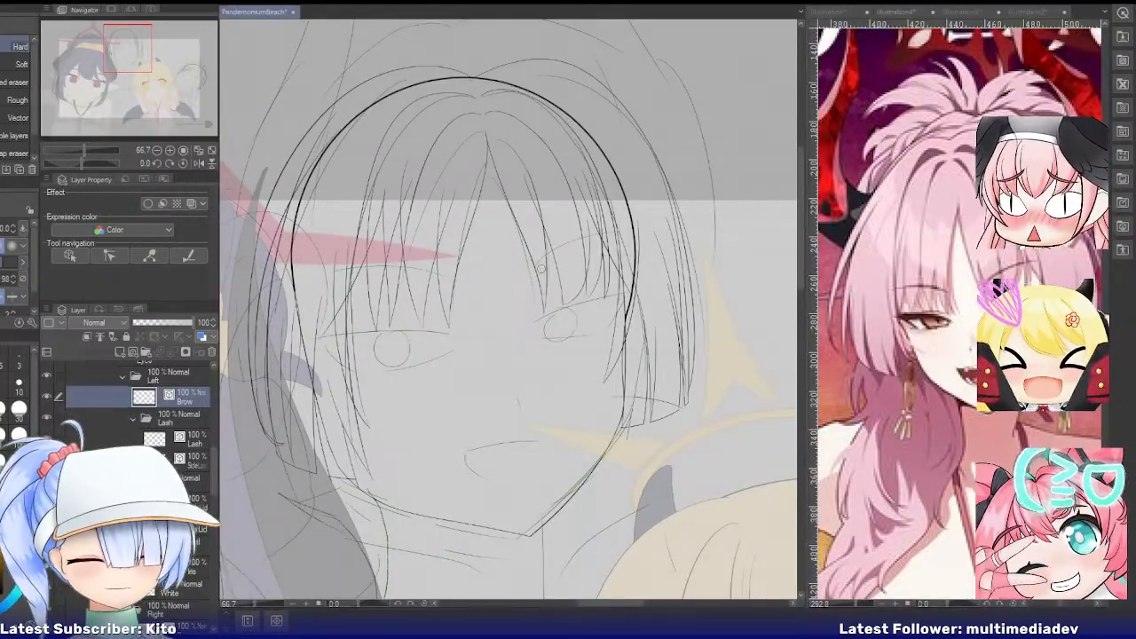
key(p)
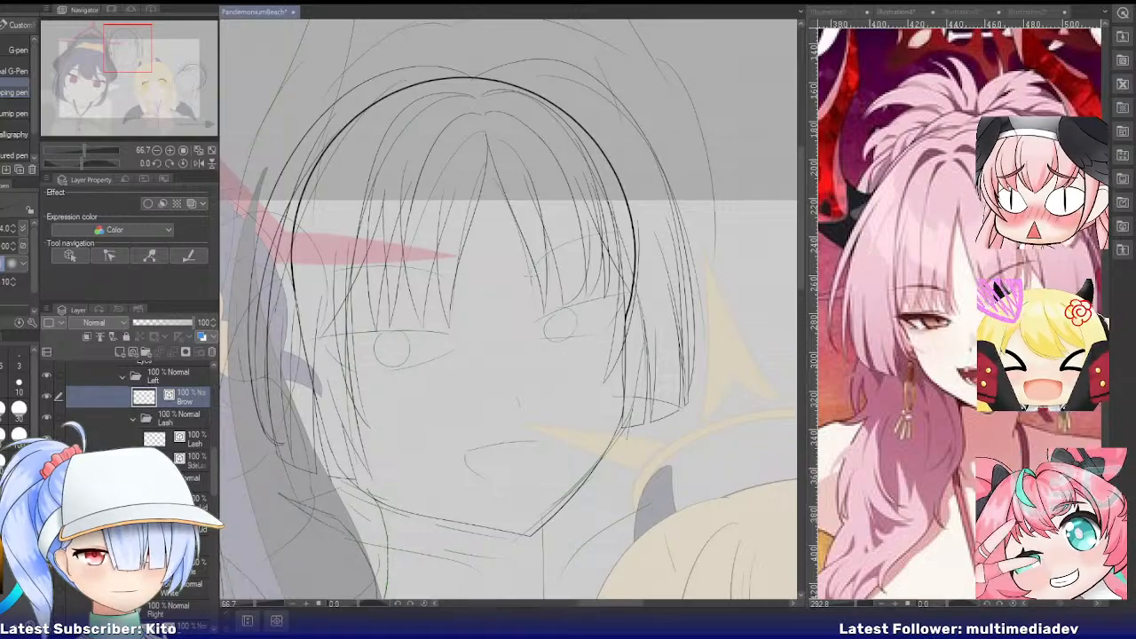
drag(556, 251, 631, 222)
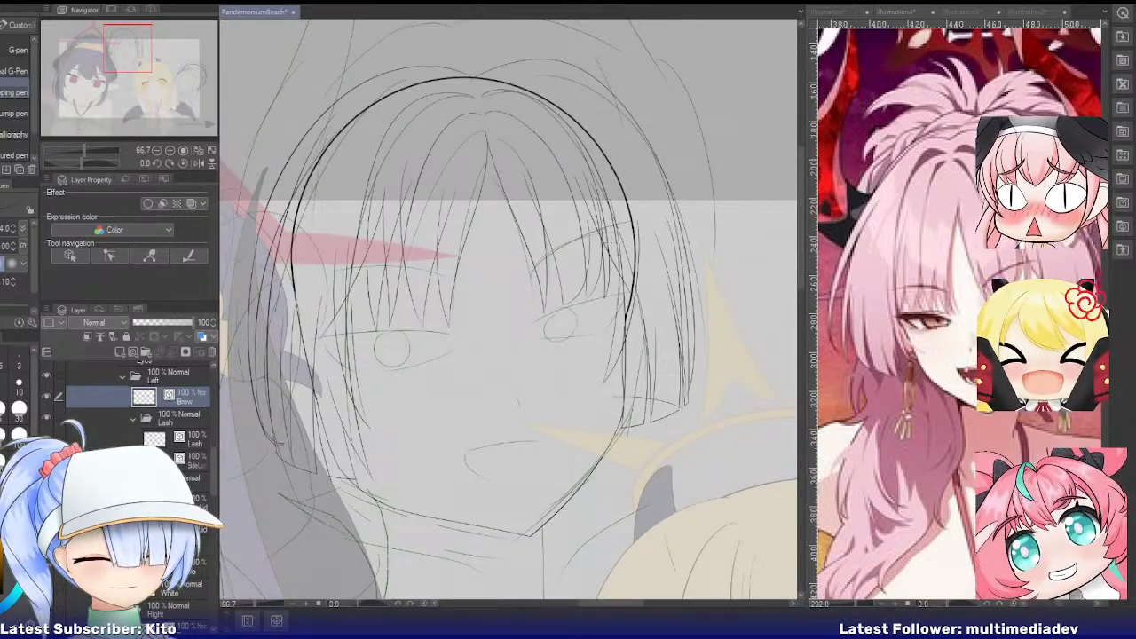
scroll(538, 267, up, 4)
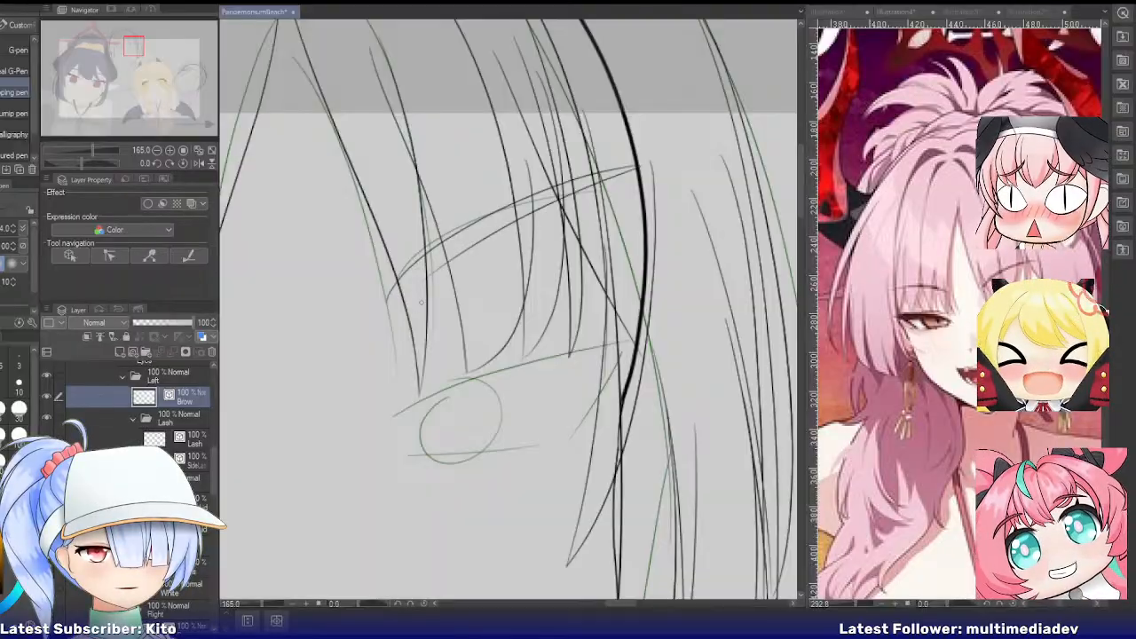
drag(634, 167, 412, 275)
key(ctrl+z)
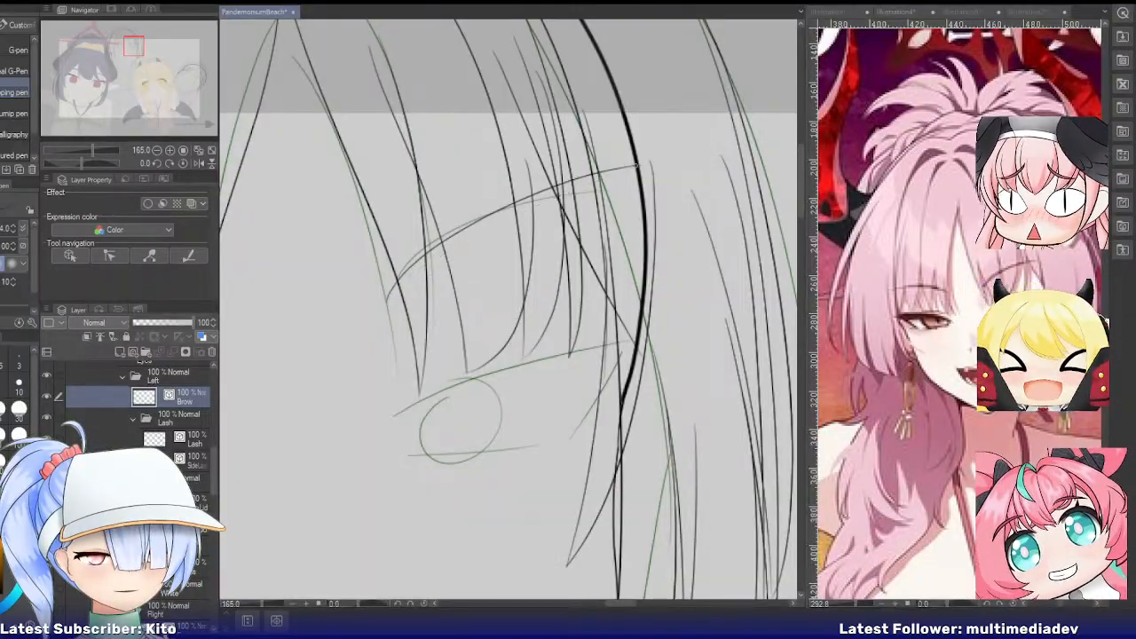
mouse_move(637, 167)
mouse_down()
mouse_move(388, 302)
mouse_move(415, 281)
mouse_up()
key(ctrl+z)
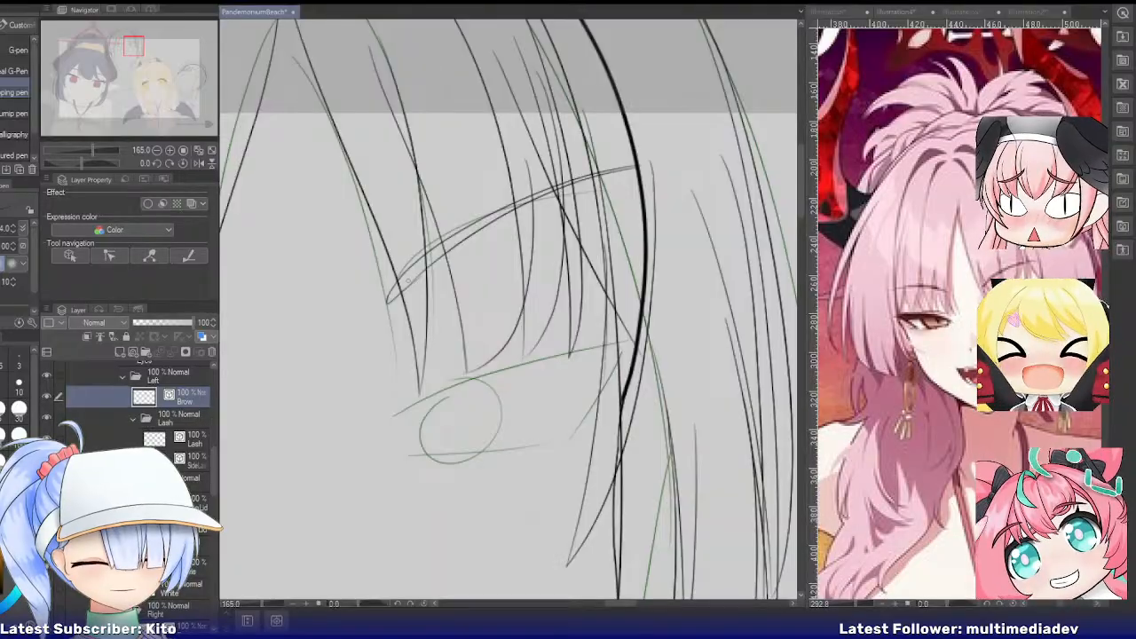
Fill in the left eyebrow's outer end and erase the tip that overshoots toward the face outline
scroll(406, 280, up, 7)
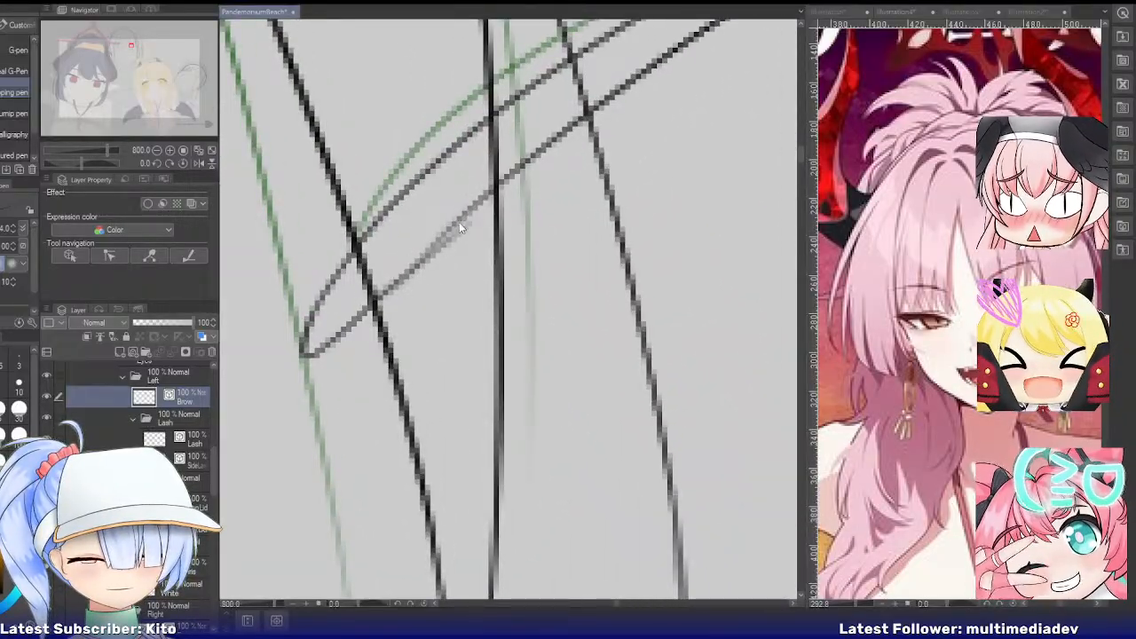
key(e)
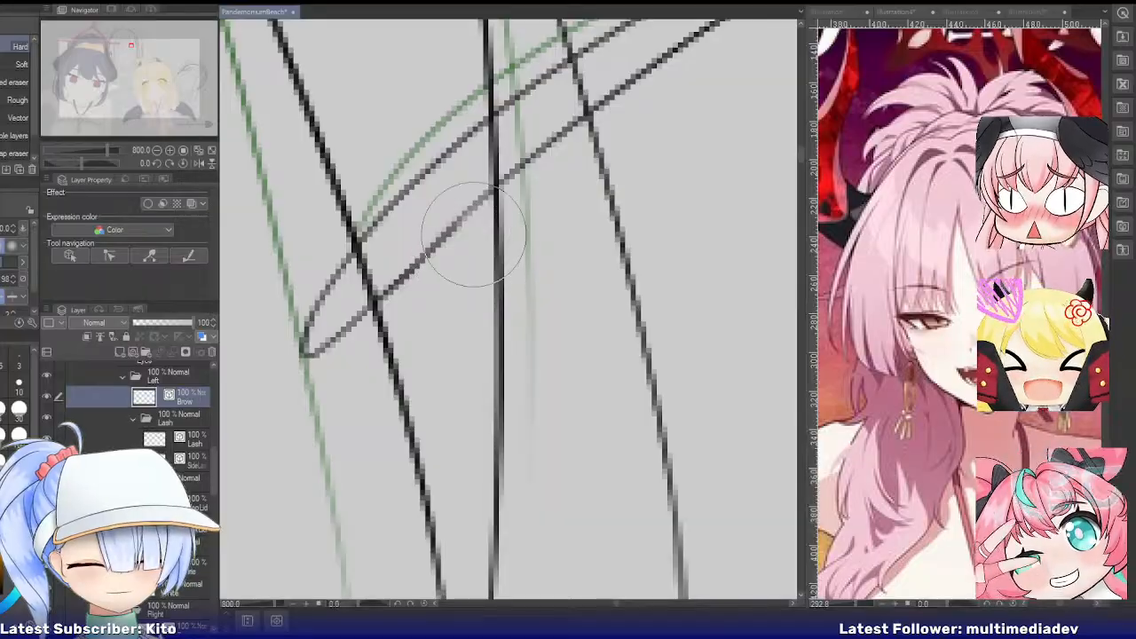
scroll(473, 235, down, 6)
scroll(773, 102, up, 5)
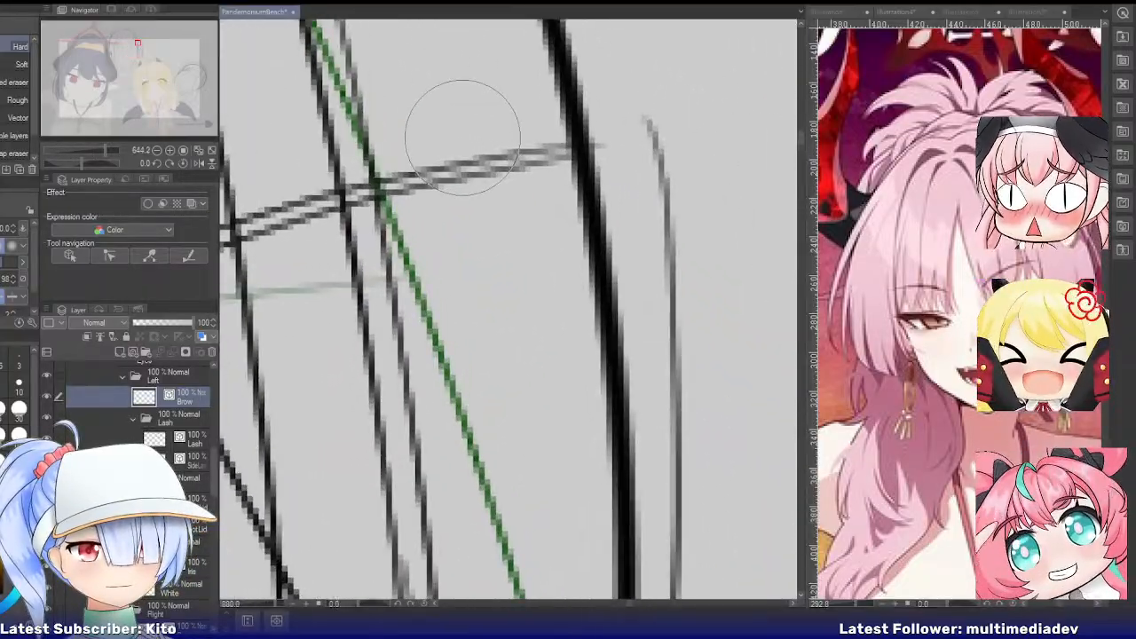
scroll(462, 138, up, 3)
key(p)
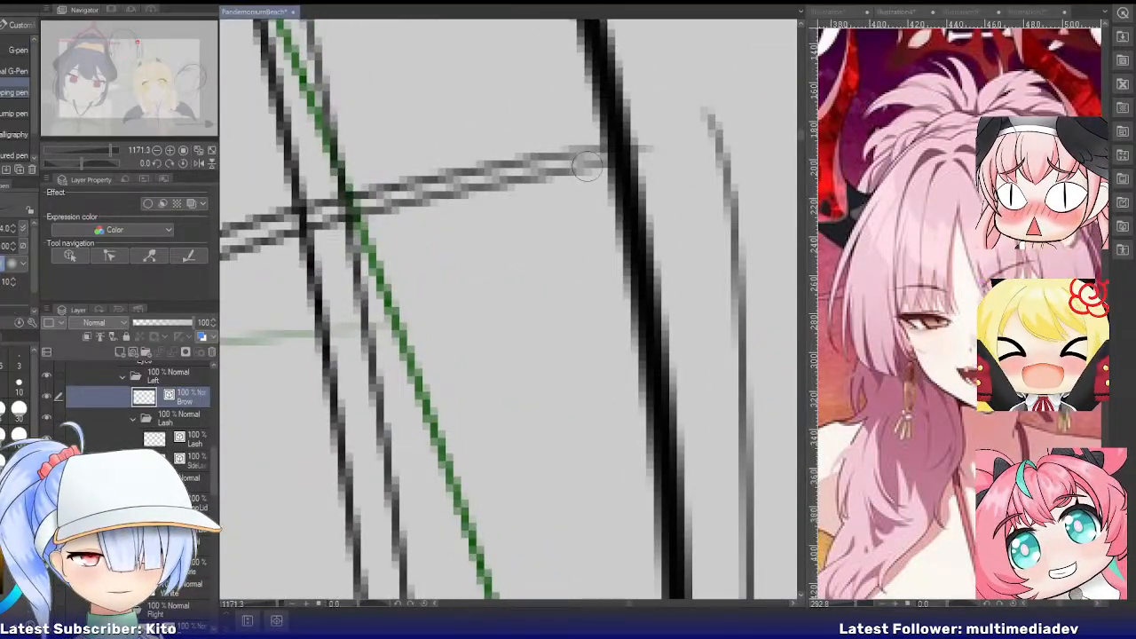
drag(604, 158, 399, 185)
key(e)
click(607, 133)
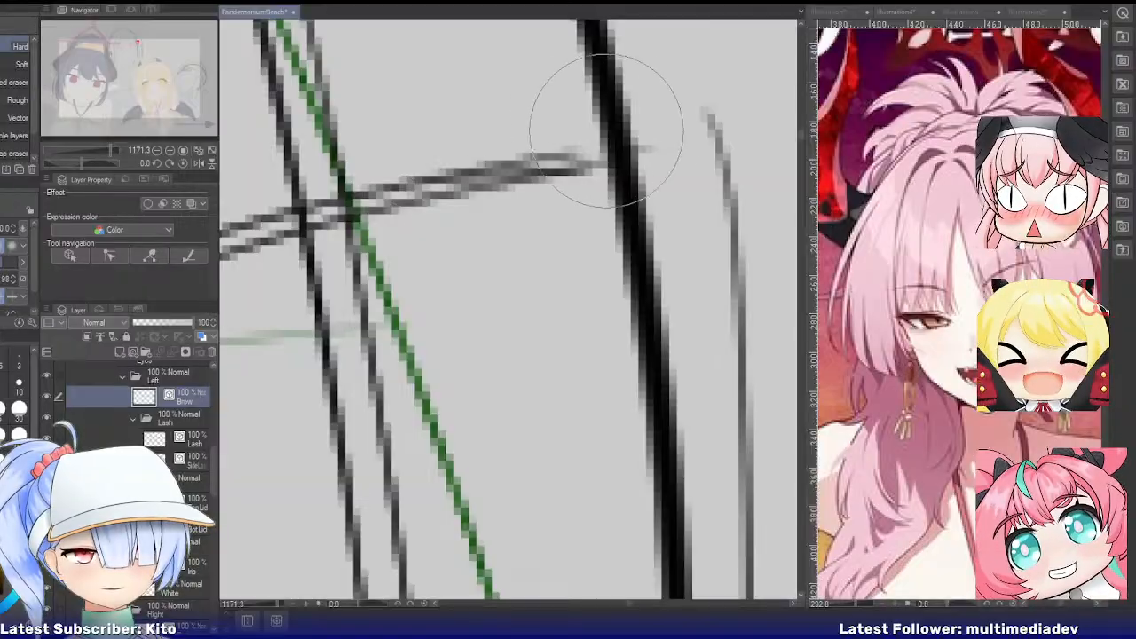
scroll(607, 149, down, 2)
scroll(627, 204, down, 15)
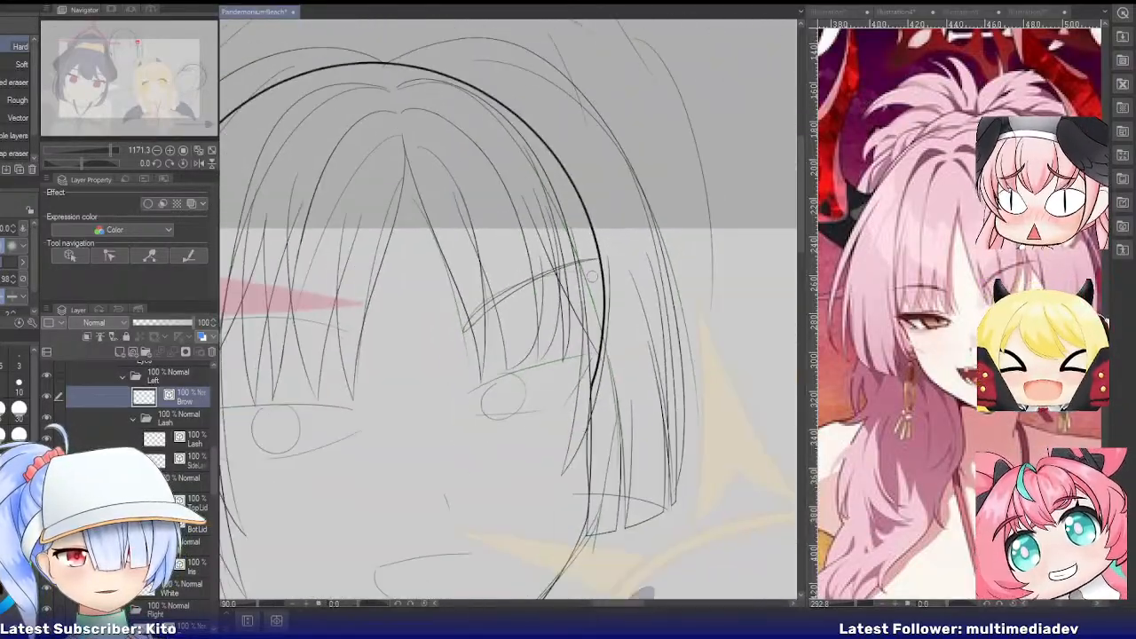
On the Left eye's Lash layer, ink the upper edge of the lash from the inner corner to the face outline
click(186, 441)
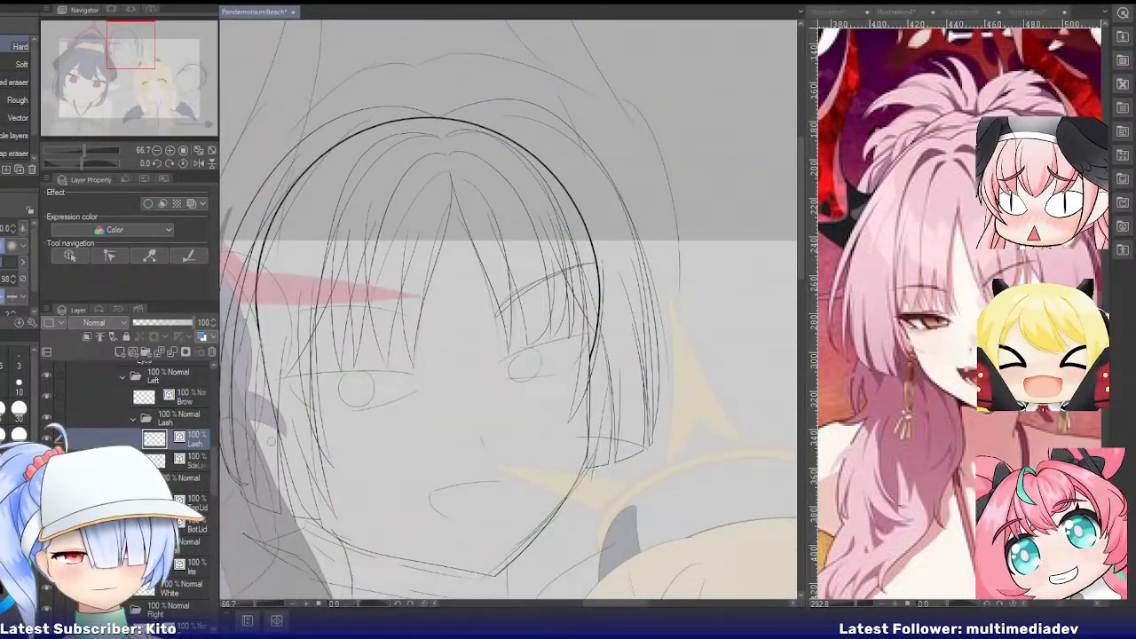
scroll(690, 403, up, 4)
scroll(411, 364, down, 4)
scroll(380, 366, up, 3)
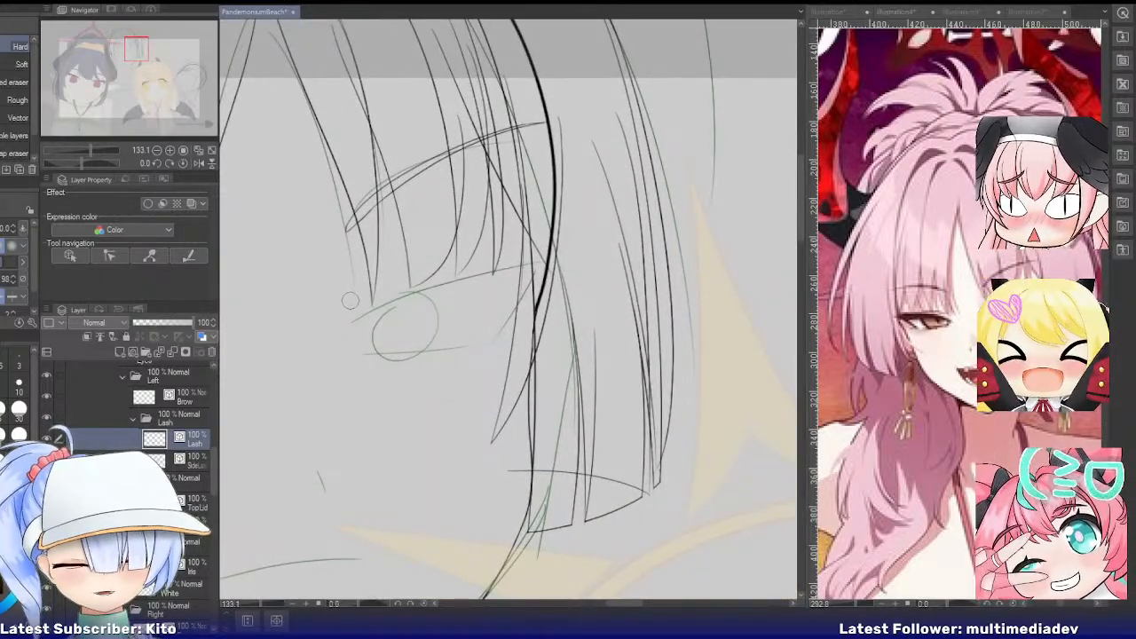
key(p)
drag(347, 337, 555, 252)
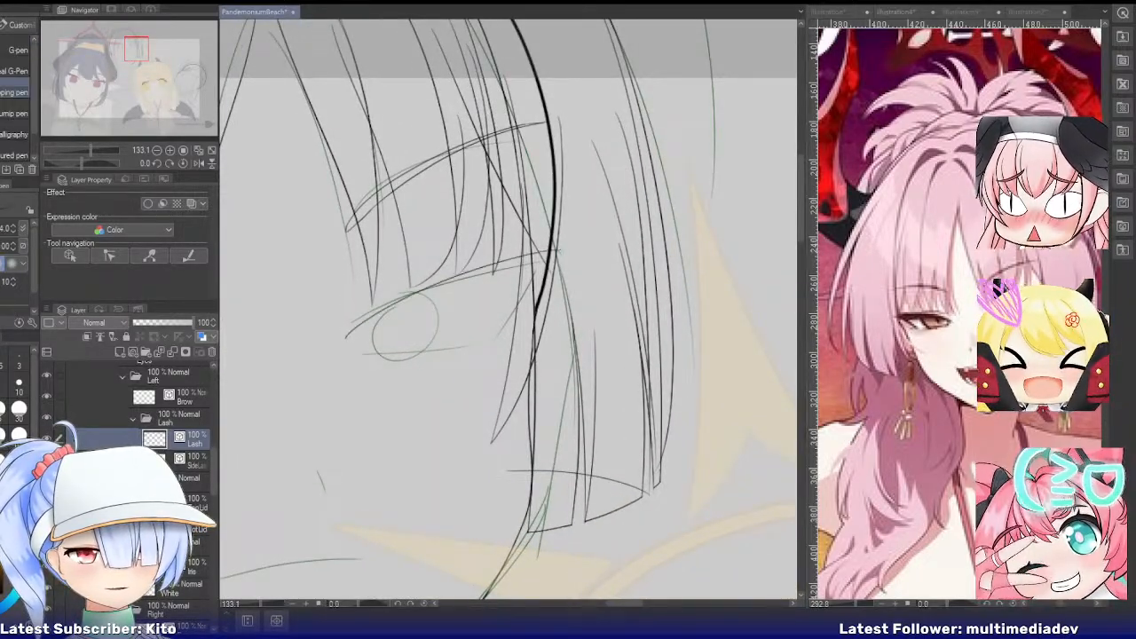
key(ctrl+z)
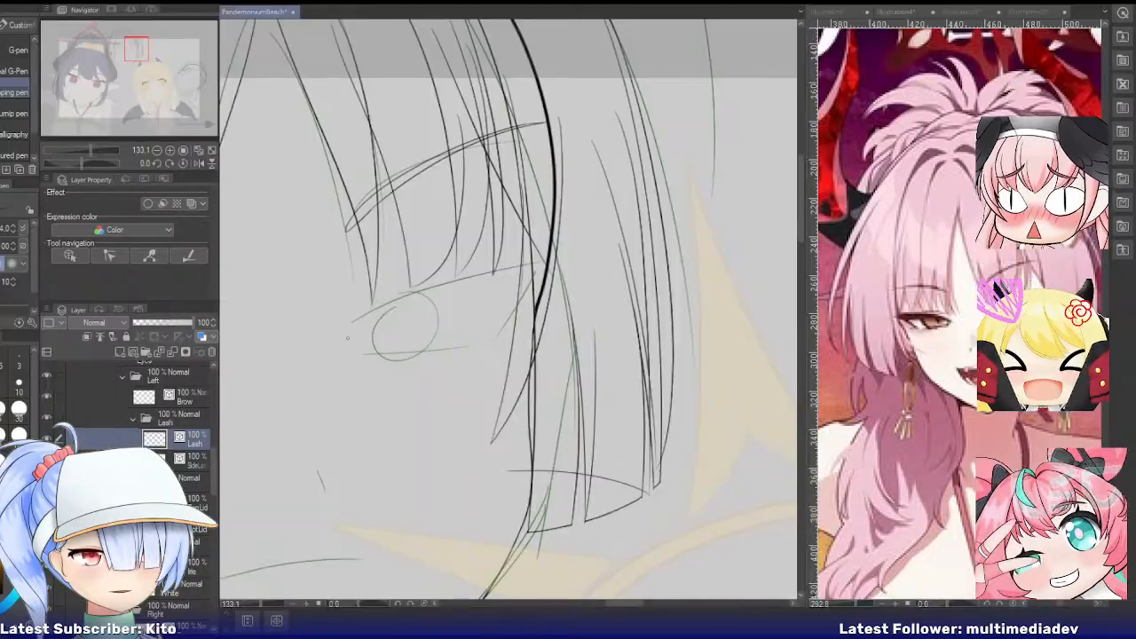
key(ctrl+z)
mouse_move(348, 338)
mouse_down()
mouse_move(428, 289)
mouse_move(537, 256)
mouse_up()
key(ctrl+z)
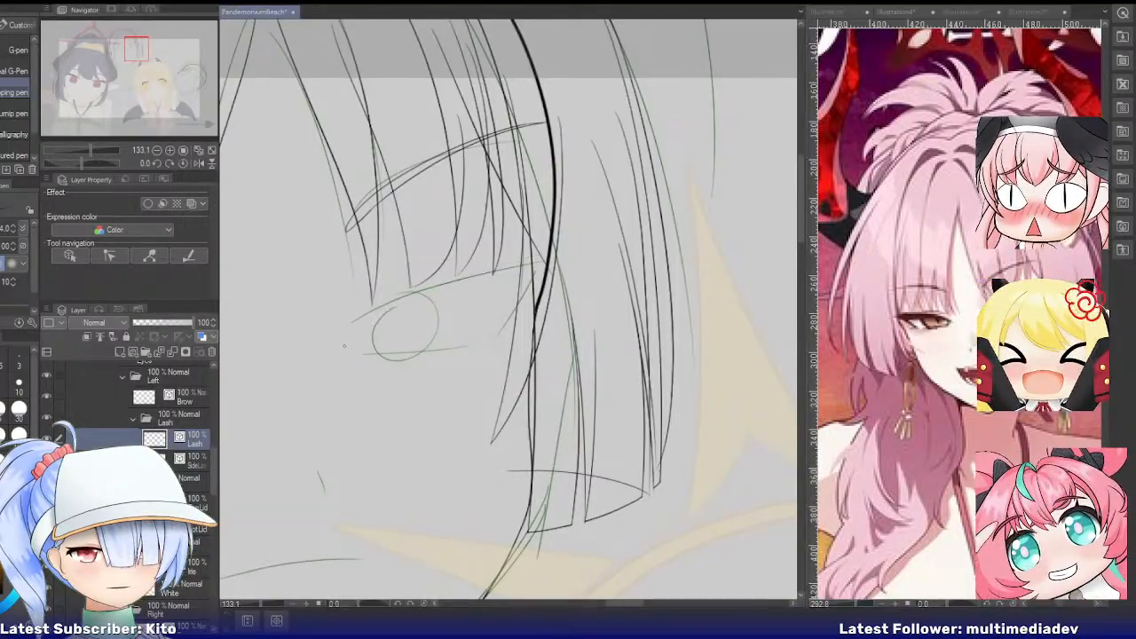
drag(344, 347, 515, 268)
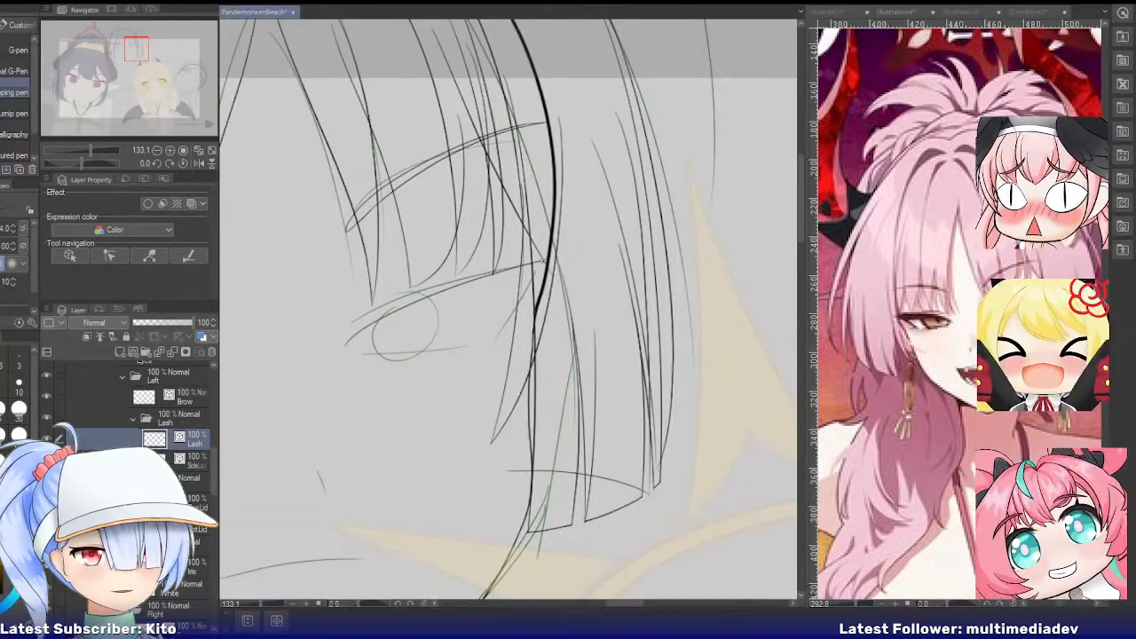
Ink the lower edge of the left lash and extend its outer end to a point past the face outline
drag(577, 257, 363, 333)
key(ctrl+z)
mouse_move(590, 264)
mouse_down()
mouse_move(446, 304)
mouse_move(325, 356)
mouse_up()
key(e)
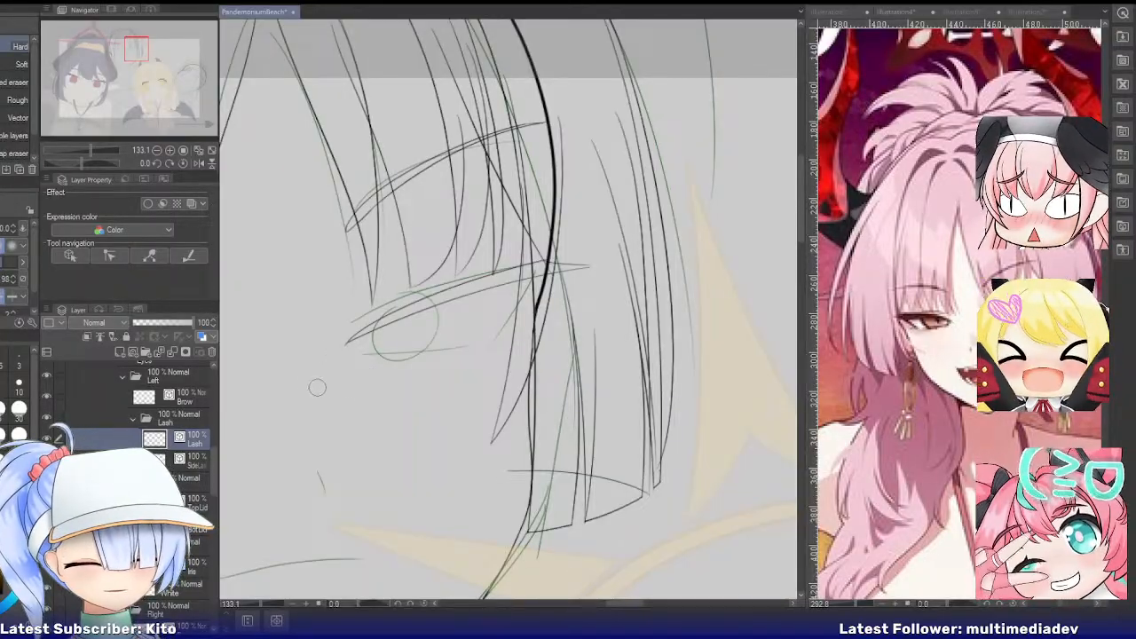
On the Left eye's SideLash layer, ink a short, tapered lash hanging below the outer end of the upper lash
scroll(591, 293, up, 5)
scroll(501, 278, up, 1)
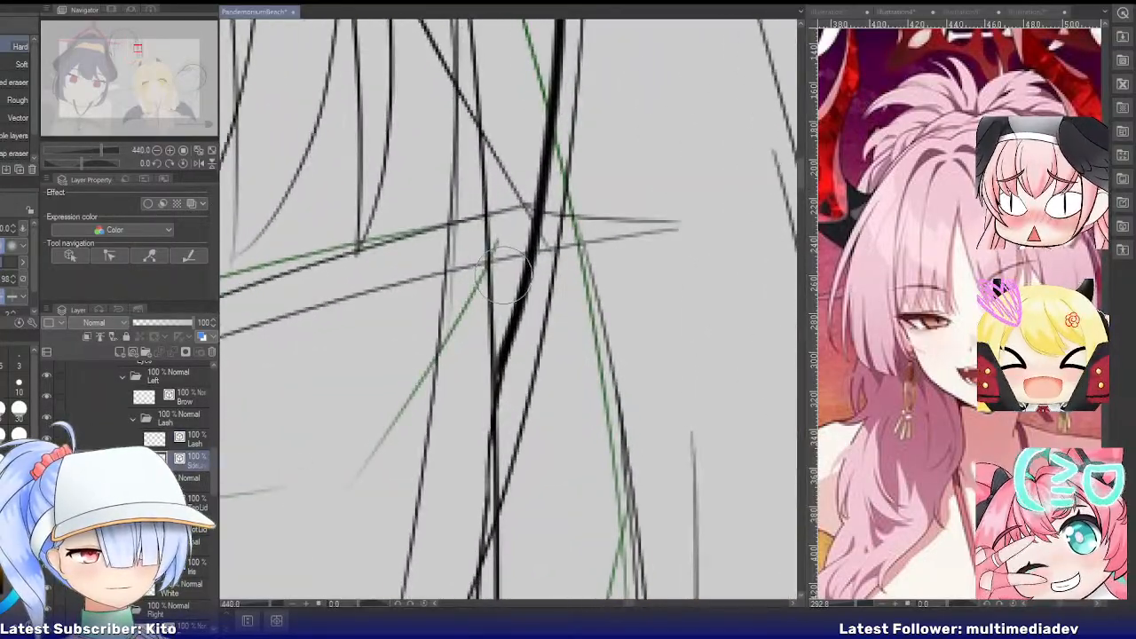
key(p)
drag(501, 233, 494, 373)
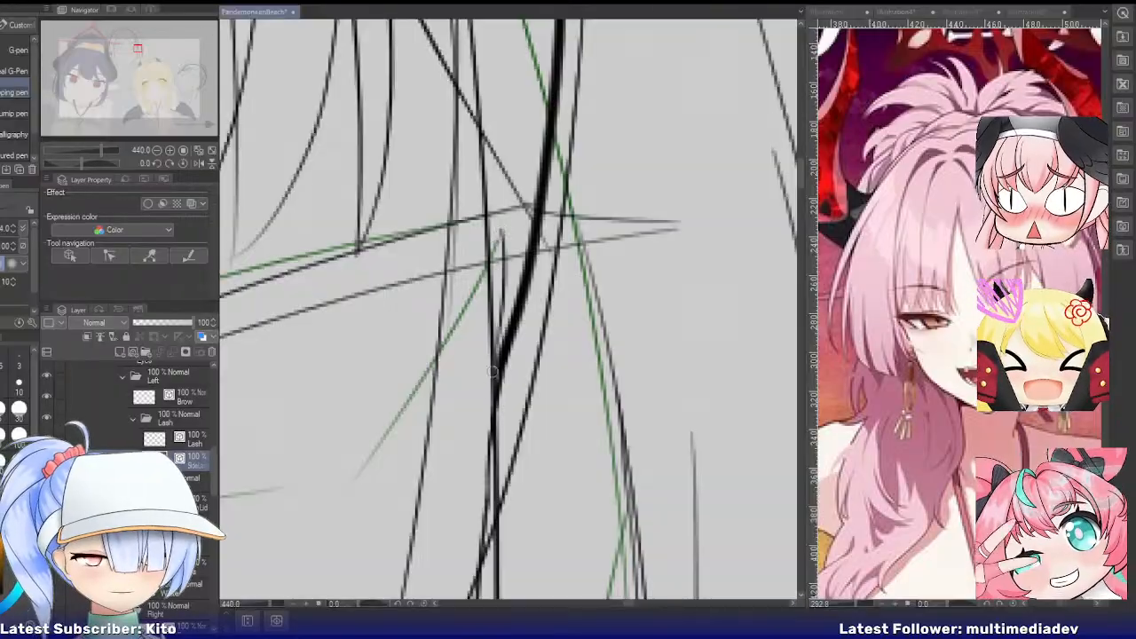
key(ctrl+z)
mouse_move(504, 234)
mouse_down()
mouse_move(477, 375)
mouse_move(522, 239)
mouse_move(475, 380)
mouse_up()
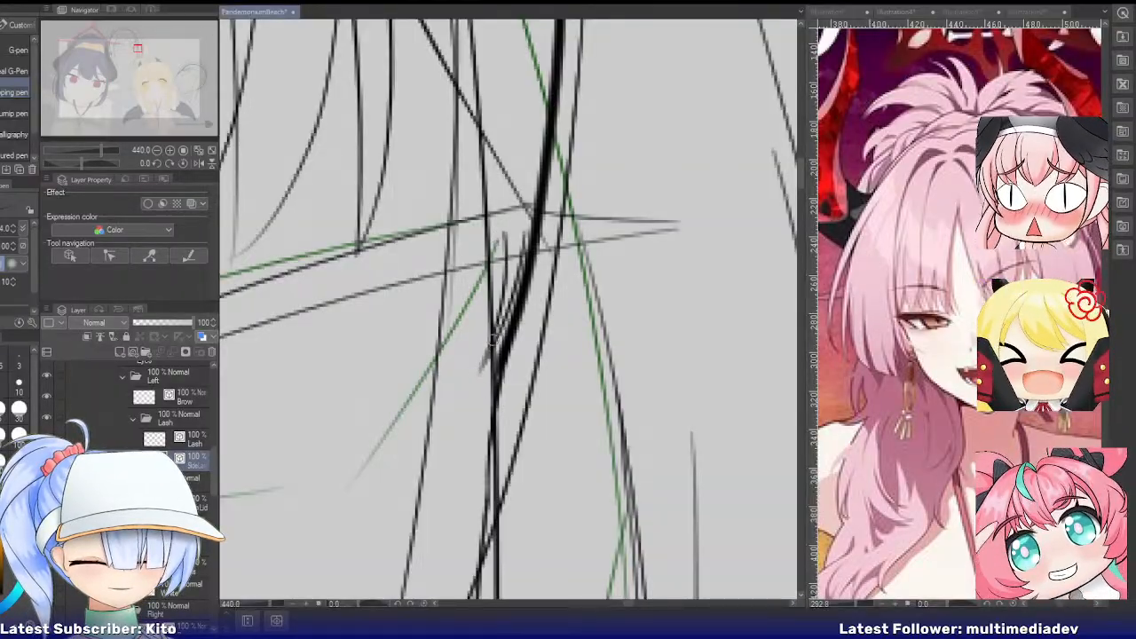
key(ctrl+z)
drag(523, 233, 478, 367)
On the Left eye's TopLid layer, ink a short eyelid crease just above the inner part of the lash
scroll(489, 337, down, 5)
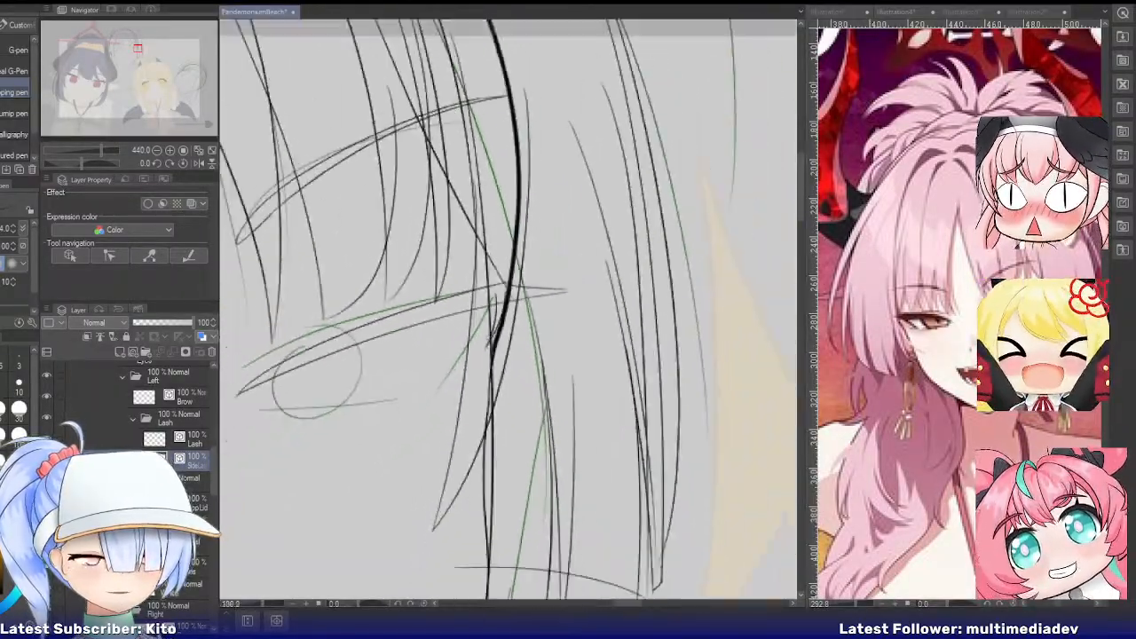
scroll(259, 366, up, 3)
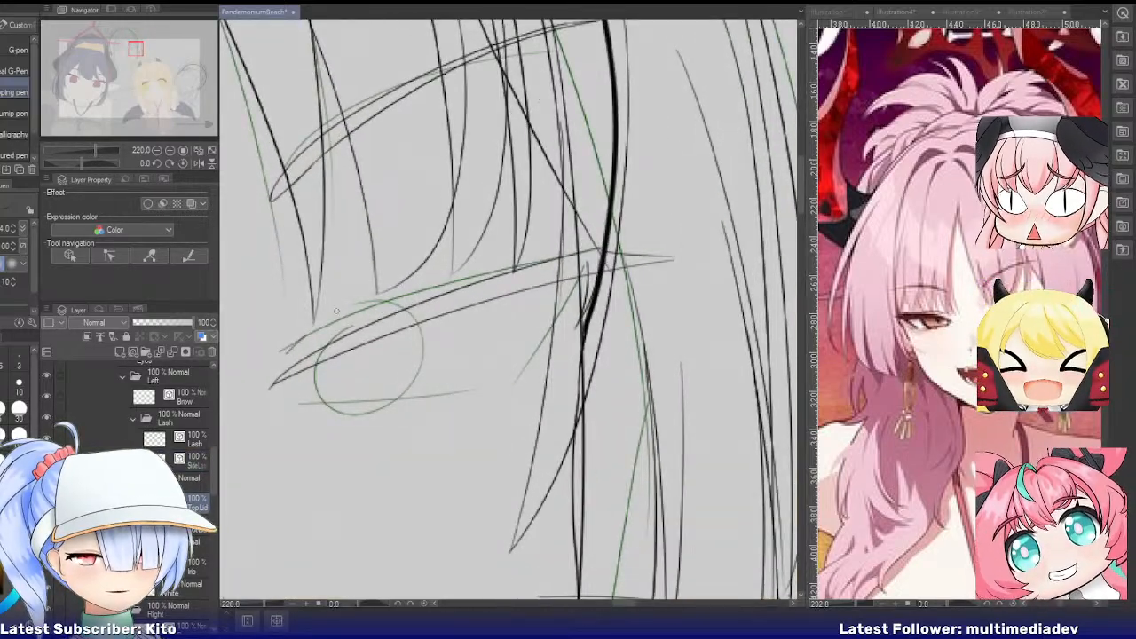
drag(336, 311, 451, 274)
key(ctrl+z)
mouse_move(289, 356)
mouse_down()
mouse_move(408, 294)
mouse_move(463, 281)
mouse_up()
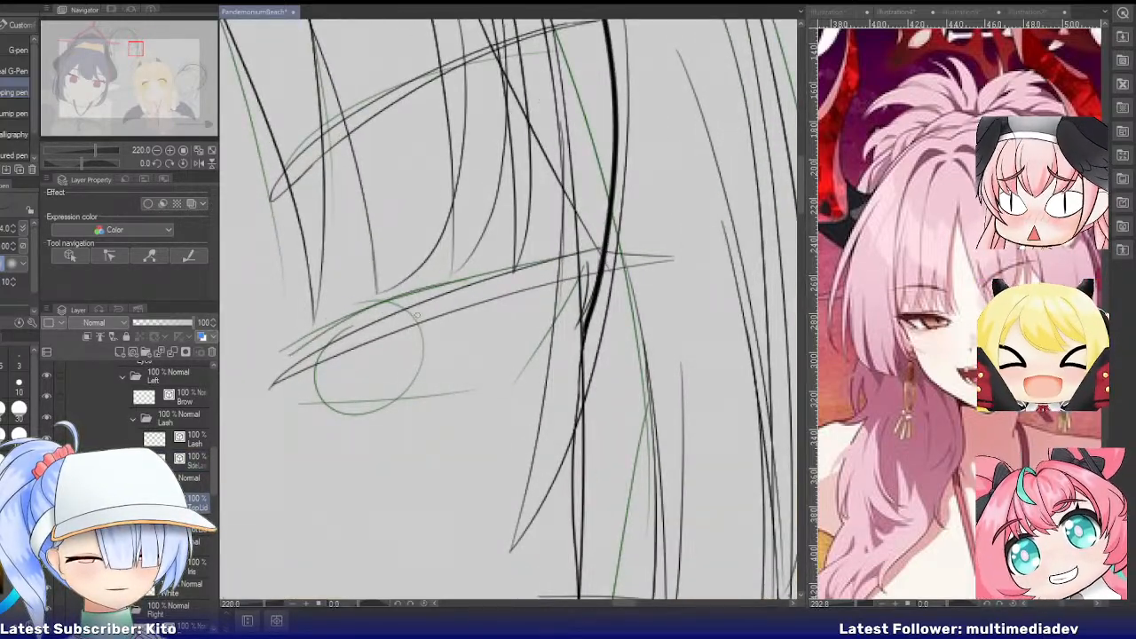
key(ctrl+z)
mouse_move(299, 350)
mouse_down()
mouse_move(410, 294)
mouse_move(447, 296)
mouse_up()
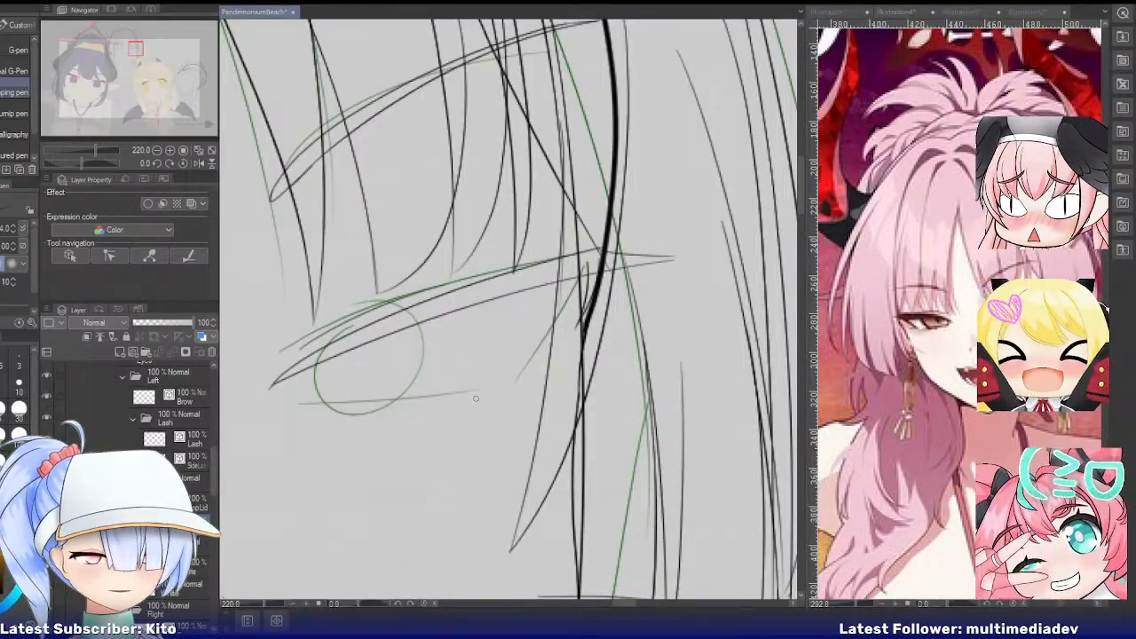
On the Left eye's BotLid layer, ink a curved lower lid line along the bottom of the sketched iris
drag(472, 390, 351, 404)
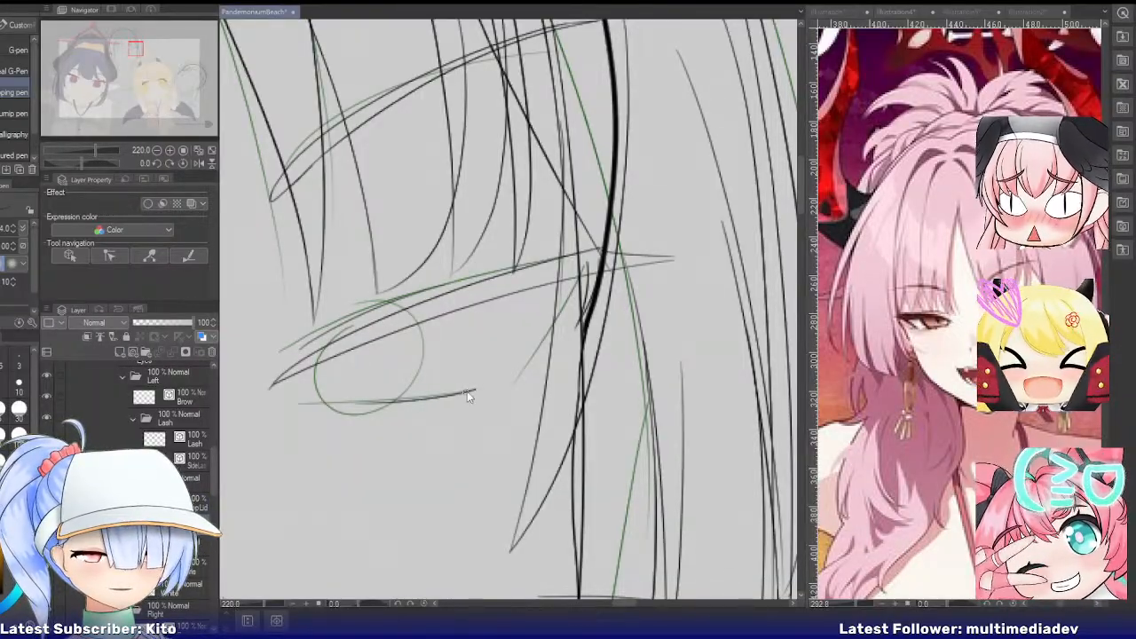
key(ctrl+z)
drag(470, 391, 333, 404)
key(ctrl+z)
drag(479, 387, 330, 401)
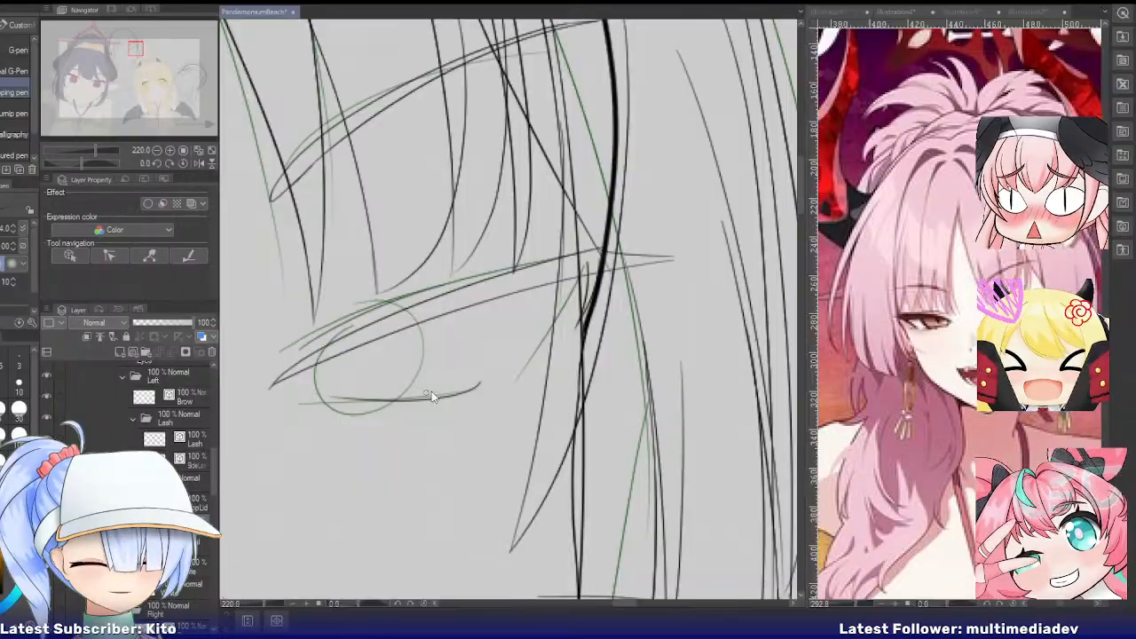
key(ctrl+z)
mouse_move(480, 387)
mouse_down()
mouse_move(323, 396)
mouse_move(439, 401)
mouse_move(328, 410)
mouse_up()
key(ctrl+z)
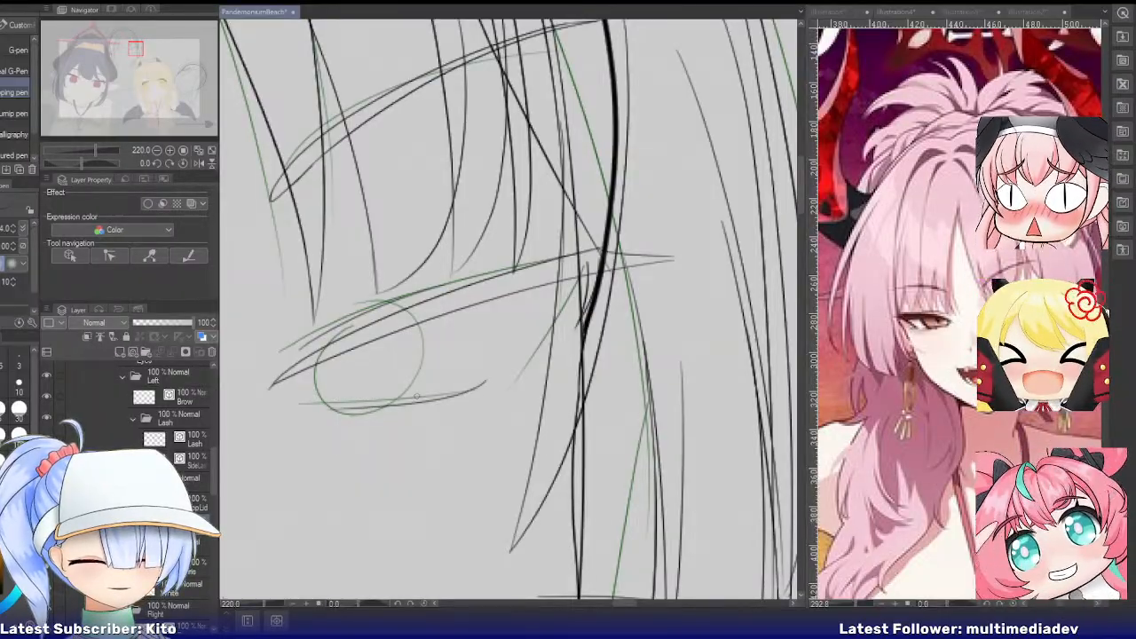
key(ctrl+z)
drag(483, 389, 327, 411)
key(ctrl+z)
key(ctrl+z)
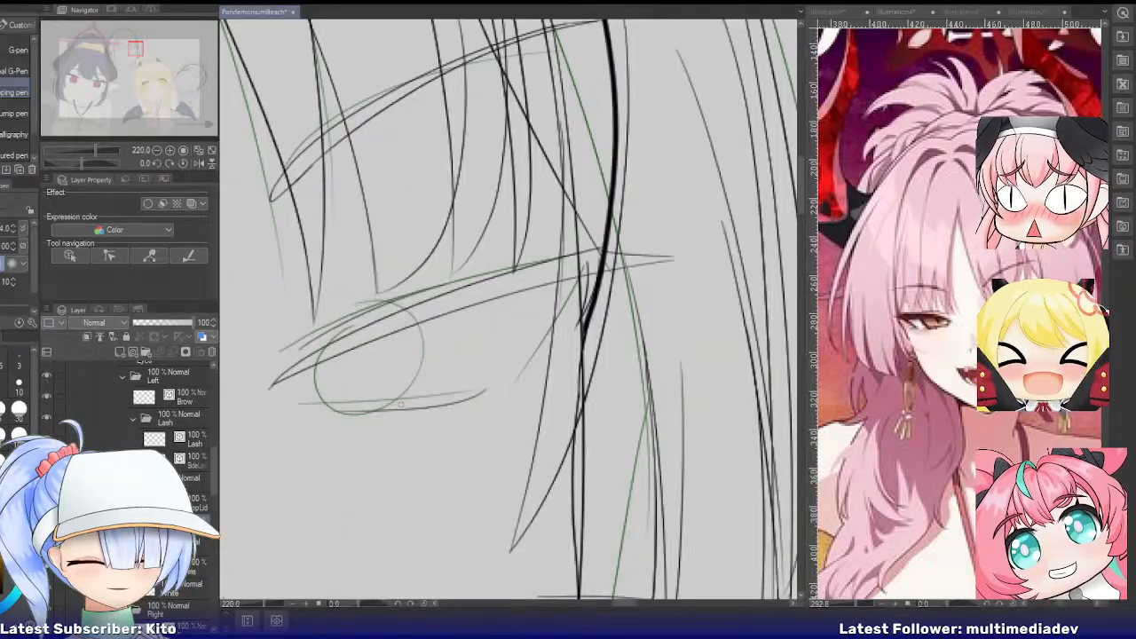
On the Left eye's Iris layer, ink the curved inner side of the iris from the upper lash past the lower lid
scroll(400, 404, down, 8)
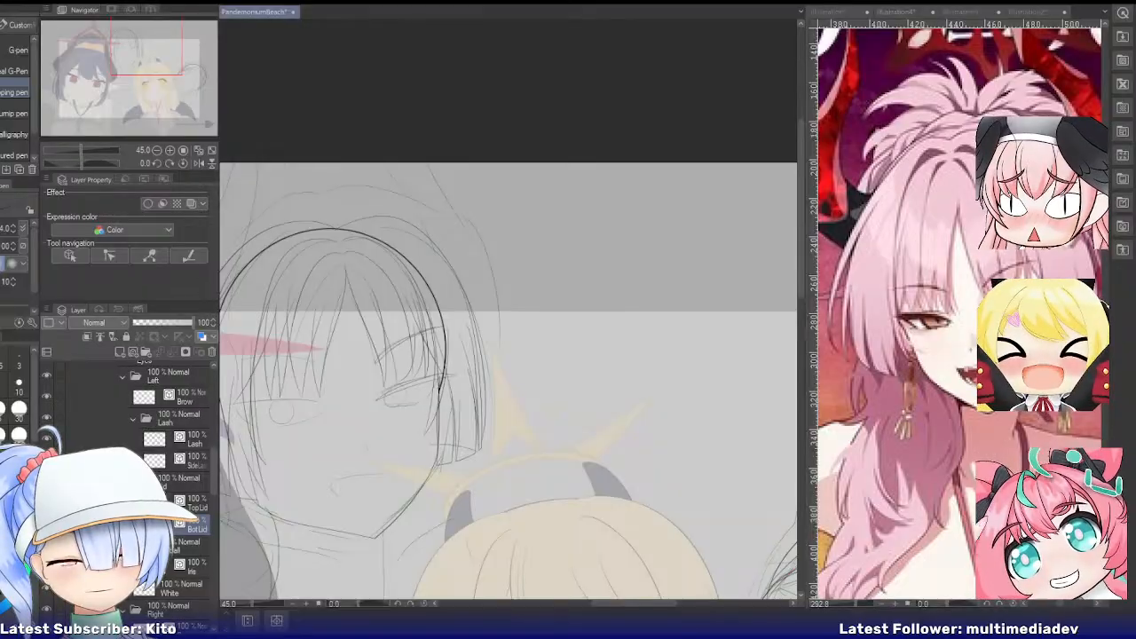
scroll(169, 426, down, 2)
click(191, 511)
scroll(427, 453, up, 3)
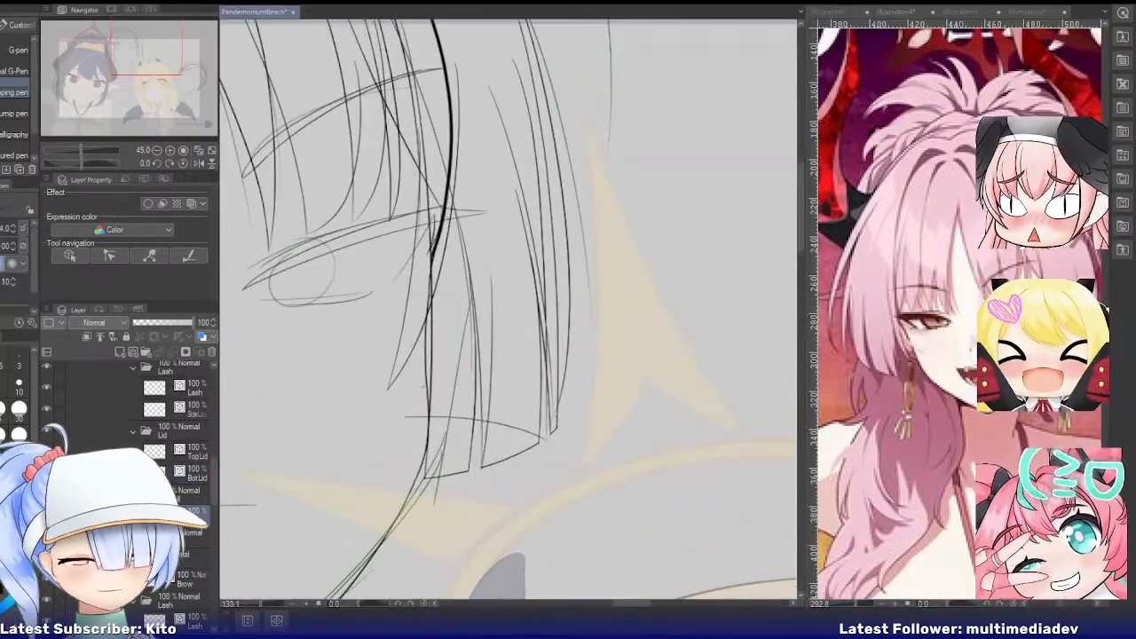
scroll(373, 382, down, 1)
scroll(327, 289, up, 2)
scroll(327, 288, up, 2)
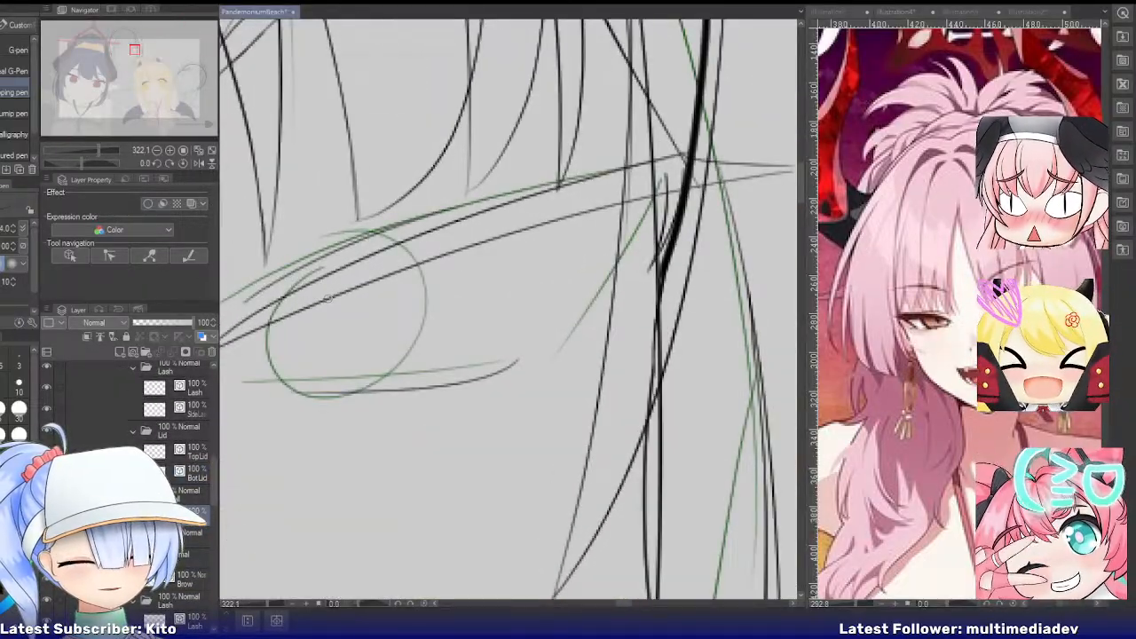
drag(325, 250, 336, 417)
key(ctrl+z)
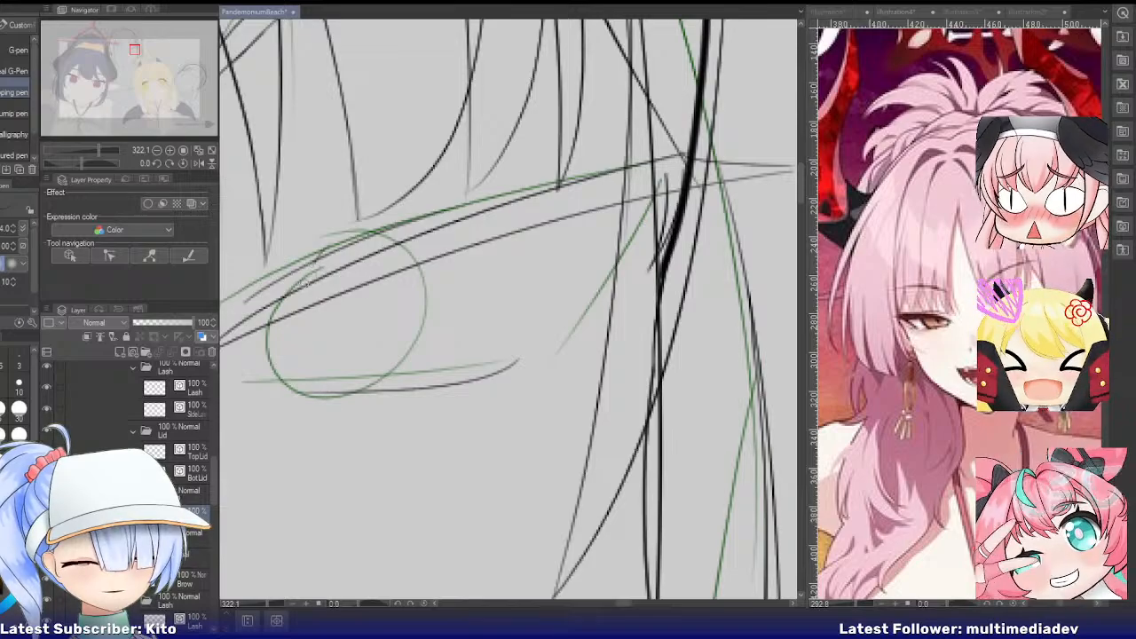
drag(327, 247, 350, 426)
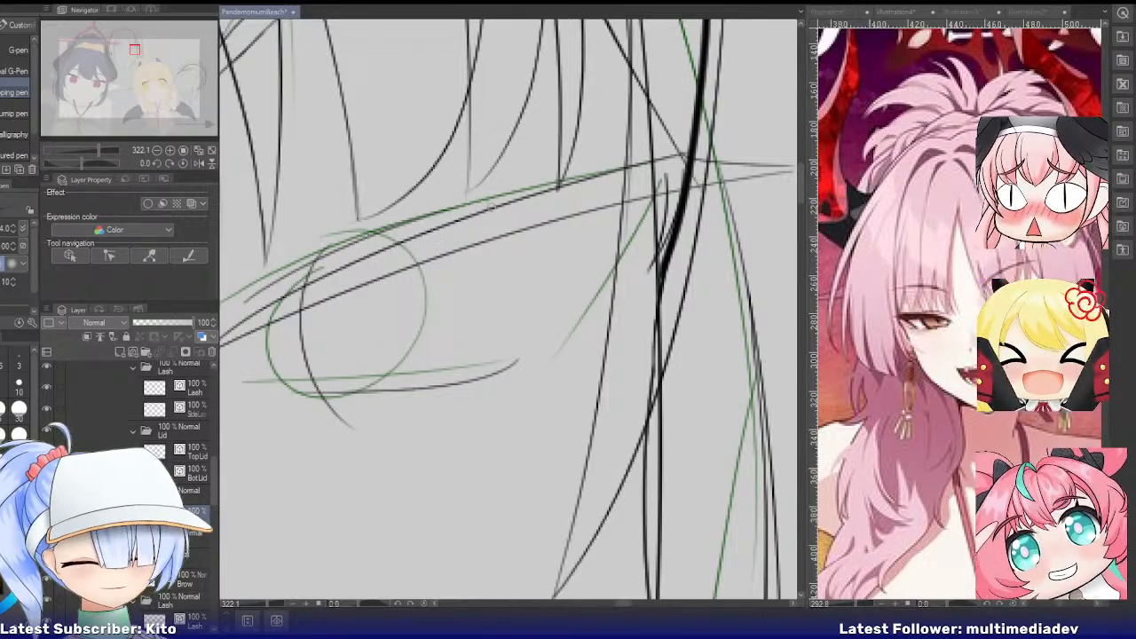
drag(487, 202, 484, 408)
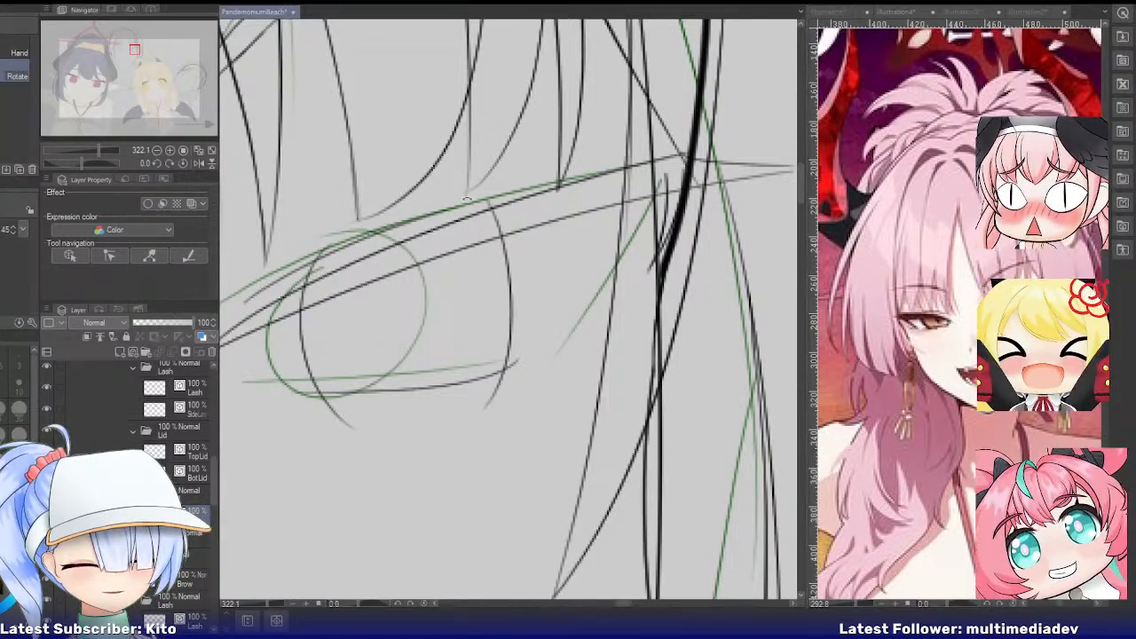
mouse_move(506, 211)
mouse_down()
mouse_move(448, 257)
mouse_move(416, 483)
mouse_up()
key(ctrl+z)
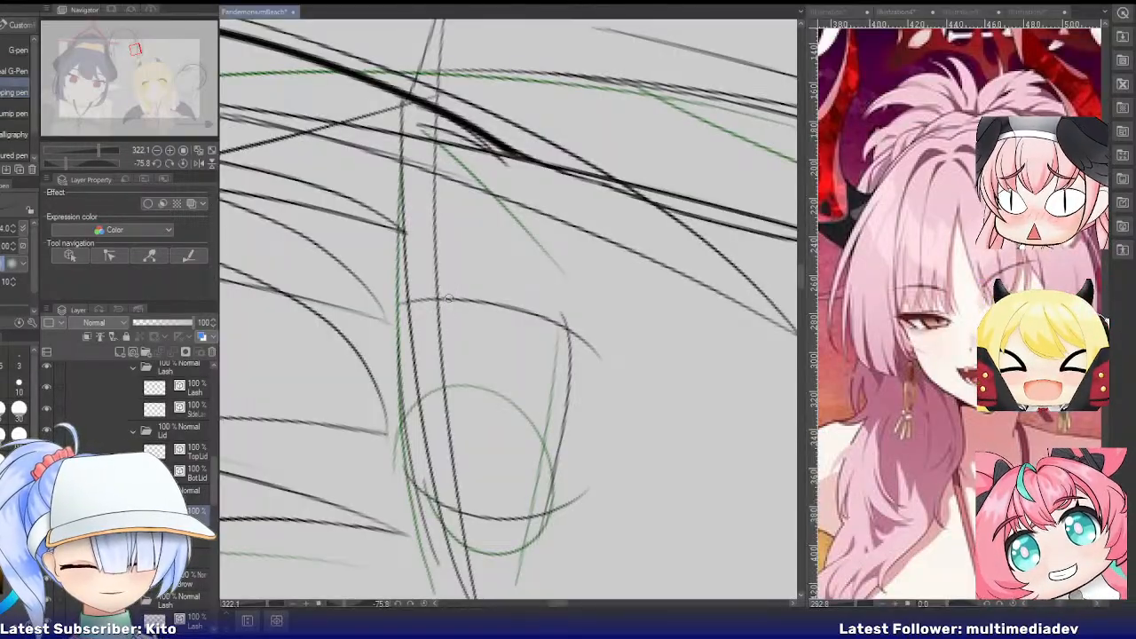
mouse_move(448, 299)
mouse_down()
mouse_move(396, 379)
mouse_move(417, 476)
mouse_up()
key(ctrl+z)
key(ctrl+z)
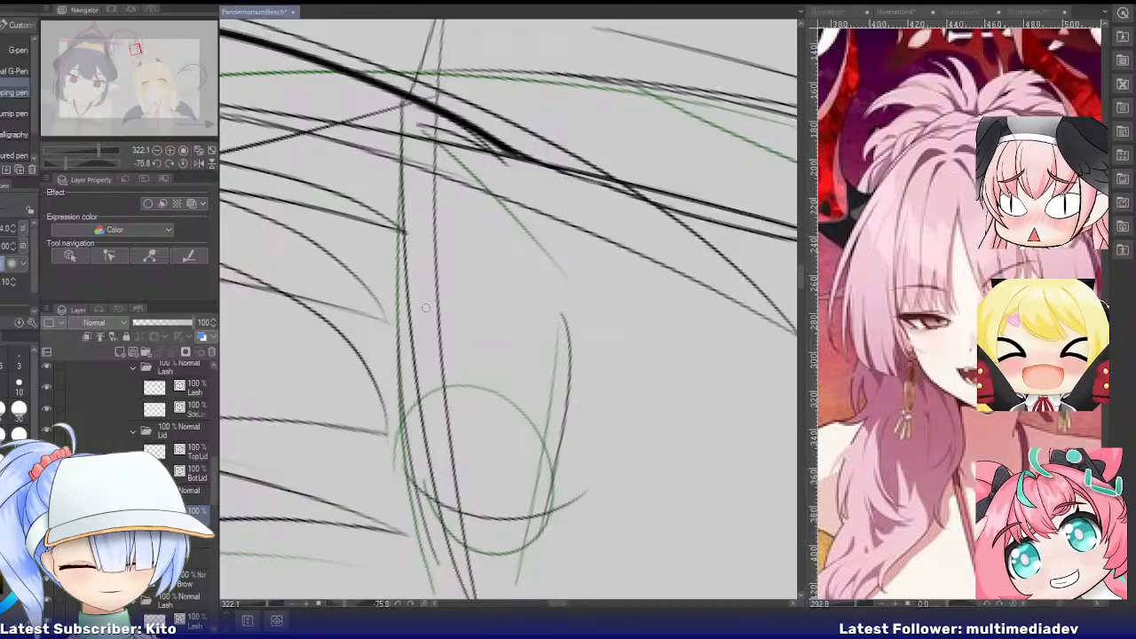
Ink the iris's top arc above the upper lash, joining it to the upper end of the inner side curve
mouse_move(434, 307)
mouse_down()
mouse_move(404, 374)
mouse_move(425, 470)
mouse_up()
key(ctrl+z)
drag(435, 316, 438, 488)
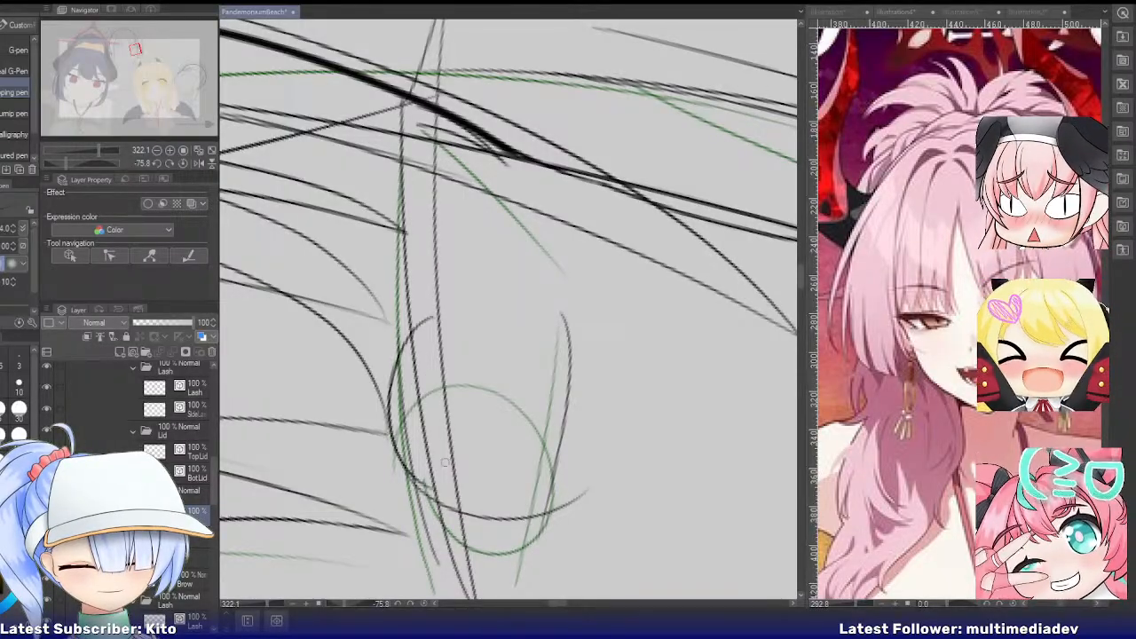
key(ctrl+z)
mouse_move(432, 321)
mouse_down()
mouse_move(410, 476)
mouse_move(449, 485)
mouse_up()
key(ctrl+z)
mouse_move(430, 321)
mouse_down()
mouse_move(392, 439)
mouse_move(454, 488)
mouse_up()
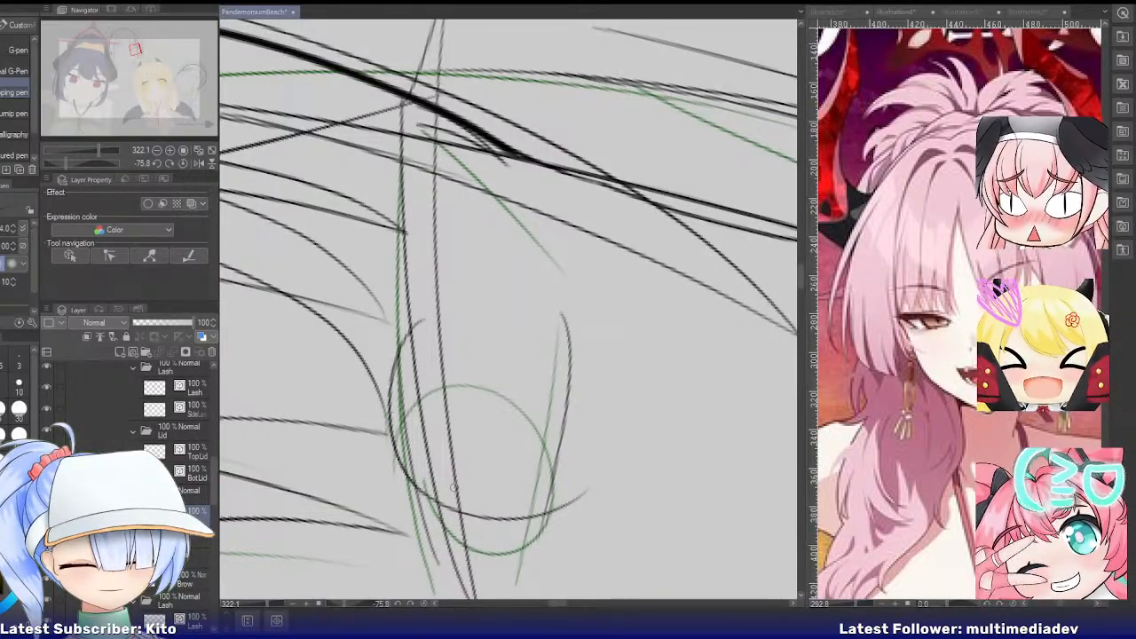
Mirror the canvas view and ink the iris's bottom arc below the lower lid, joining it to the inner side curve
click(197, 163)
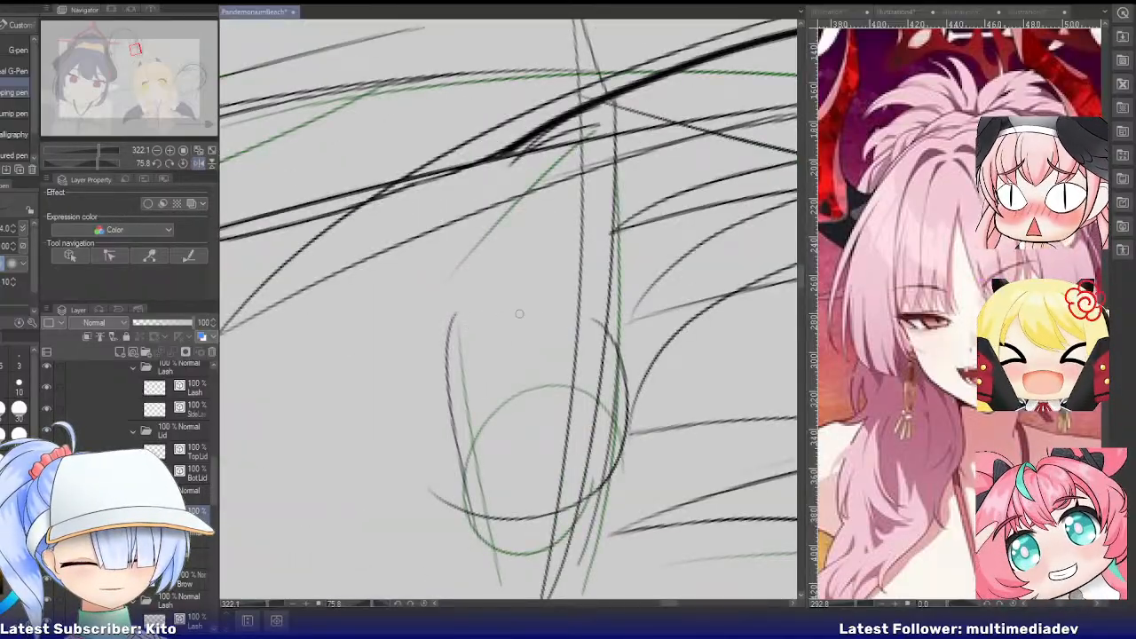
drag(592, 324, 479, 330)
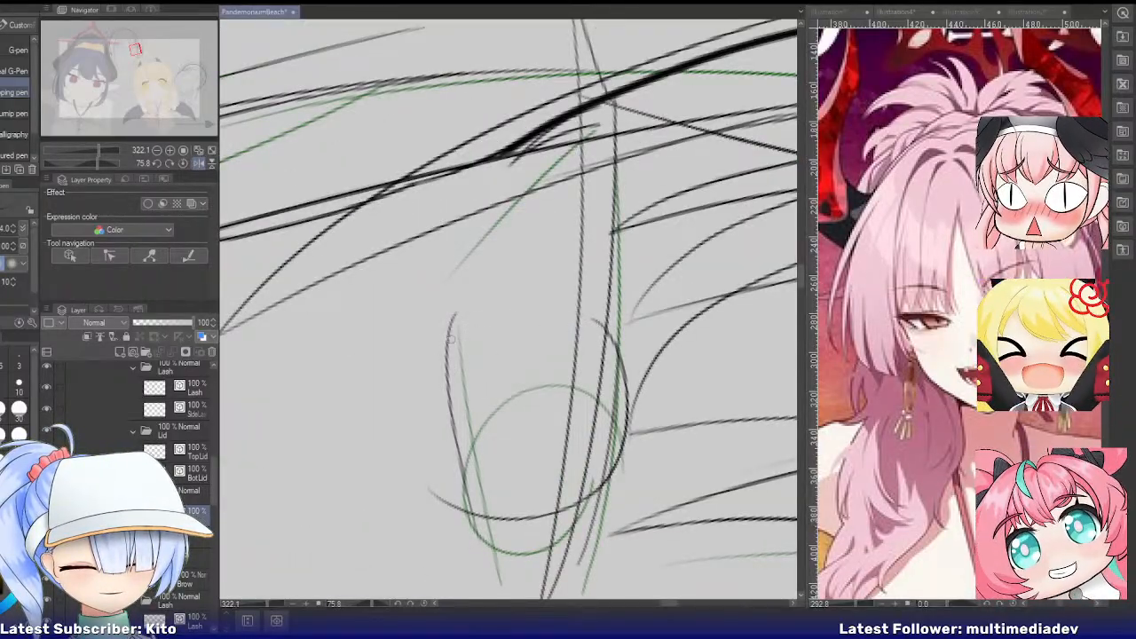
drag(440, 335, 451, 506)
key(ctrl+z)
drag(437, 334, 491, 514)
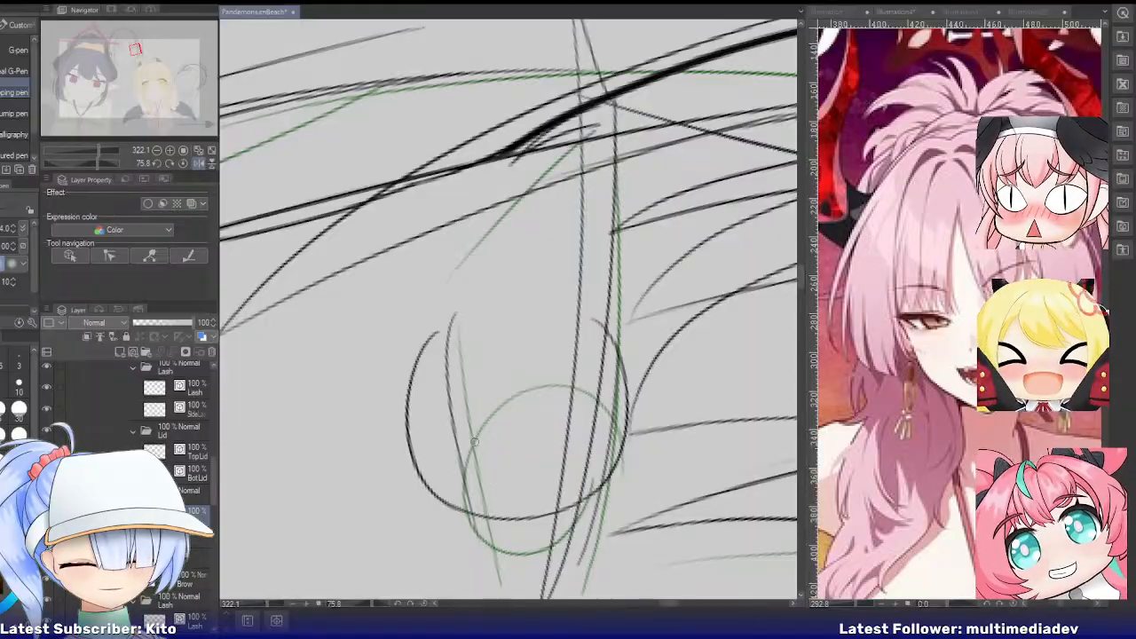
Turn the canvas nearly upright and ink the iris's outer side, closing the circle between the top and bottom arcs
key(r)
drag(399, 244, 394, 432)
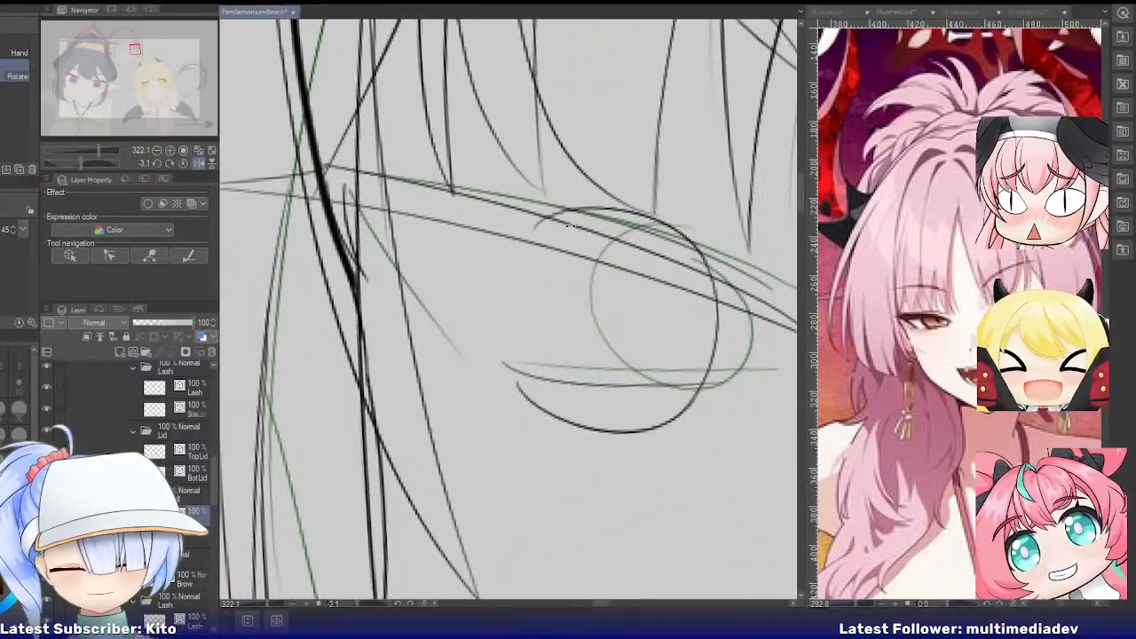
key(p)
drag(569, 210, 542, 396)
key(ctrl+z)
mouse_move(565, 212)
mouse_down()
mouse_move(504, 268)
mouse_move(531, 421)
mouse_up()
drag(504, 351, 551, 419)
key(ctrl+z)
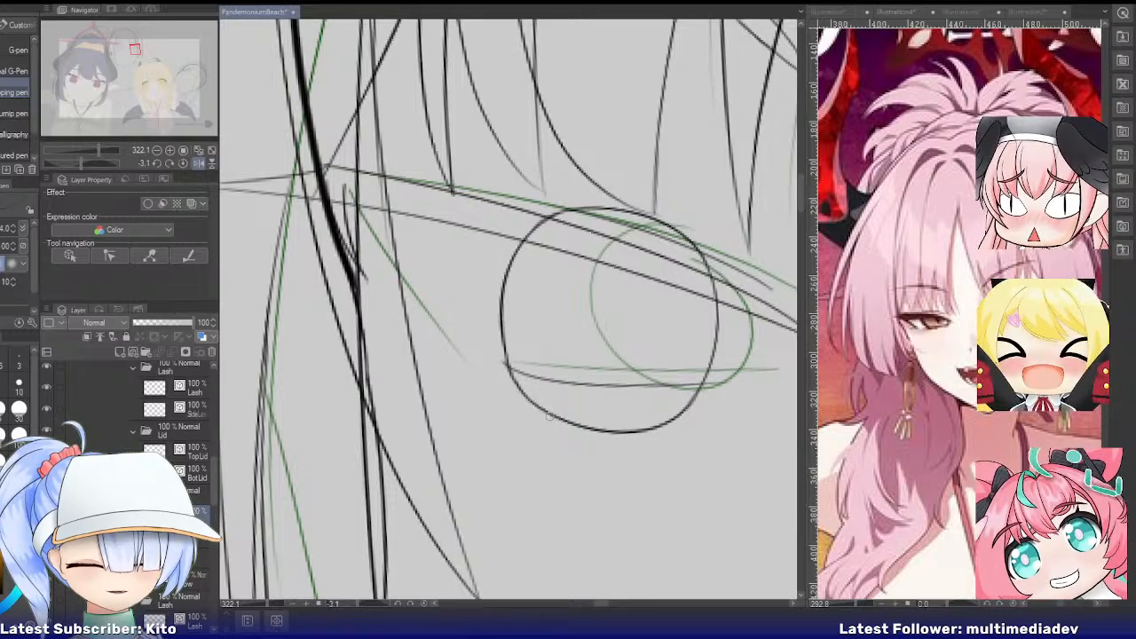
Unmirror the canvas view and transform the left iris, shifting its outer side slightly toward the nose
scroll(537, 355, down, 5)
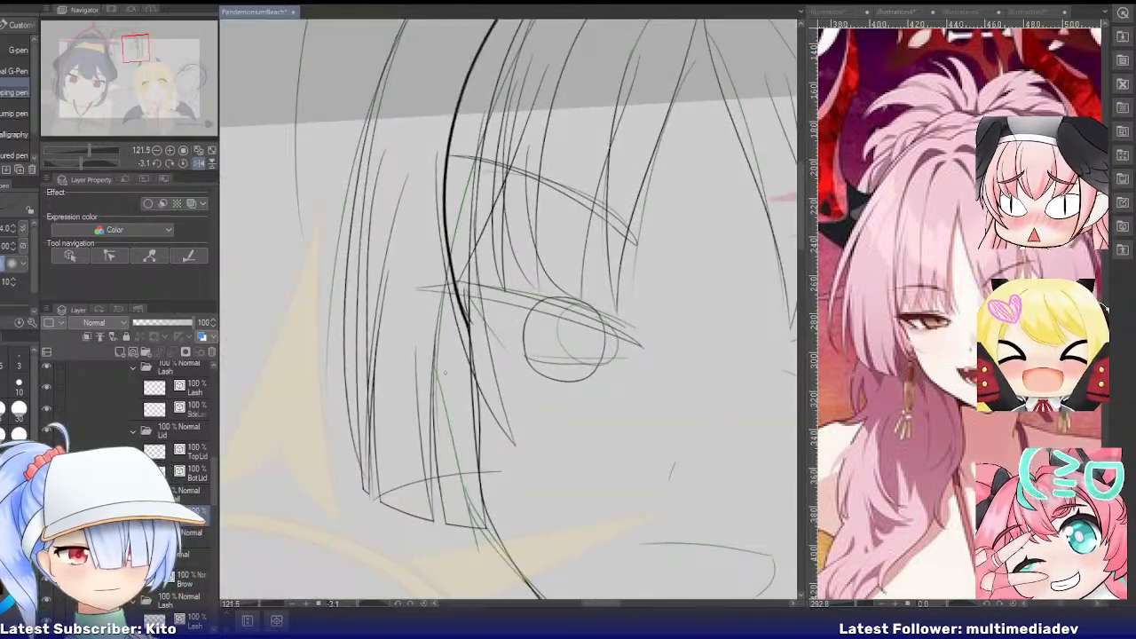
click(199, 163)
key(ctrl+t)
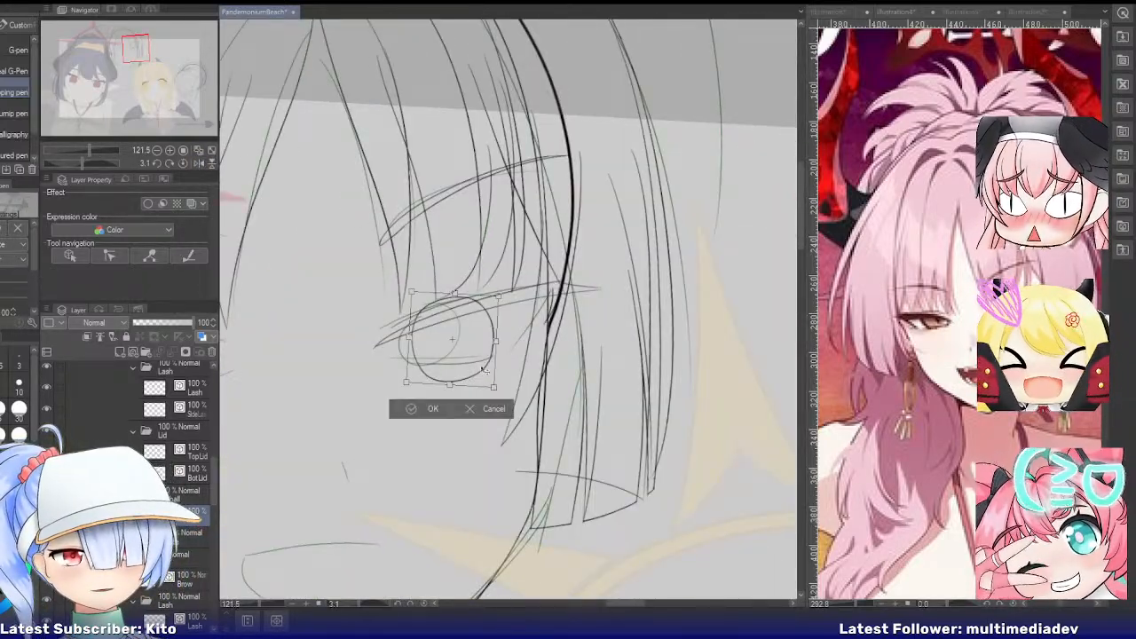
drag(477, 368, 470, 370)
click(420, 410)
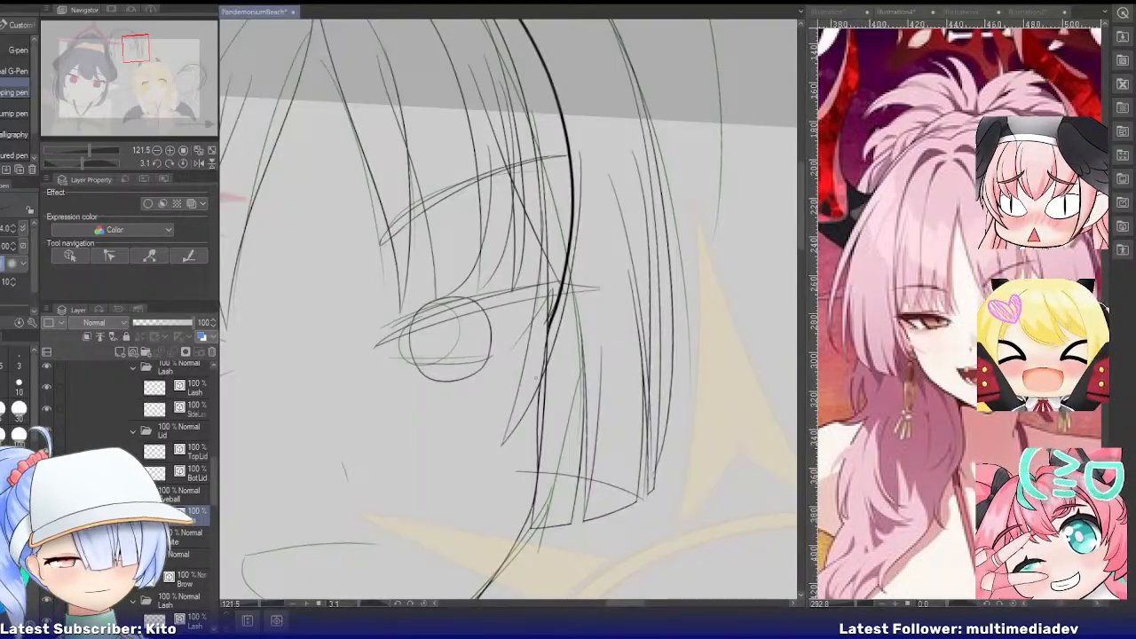
On the Right eye's Brow layer, with the view mirrored, ink the brow's long curved upper edge just below the sketched brow line
scroll(536, 378, down, 5)
scroll(302, 382, up, 2)
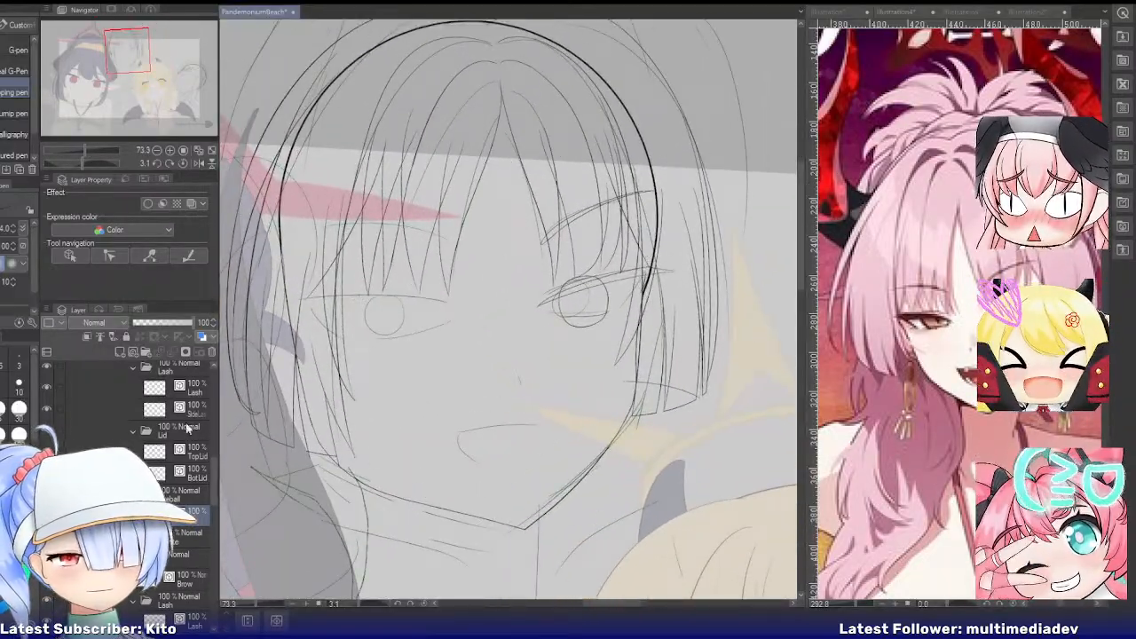
scroll(174, 444, down, 3)
click(189, 494)
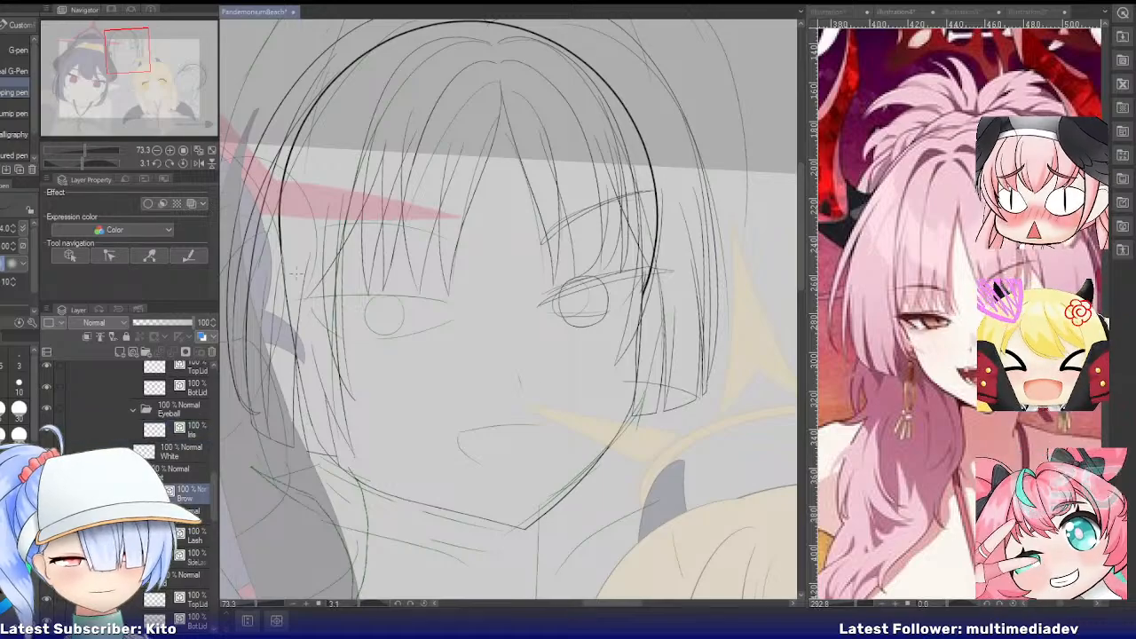
scroll(308, 260, up, 2)
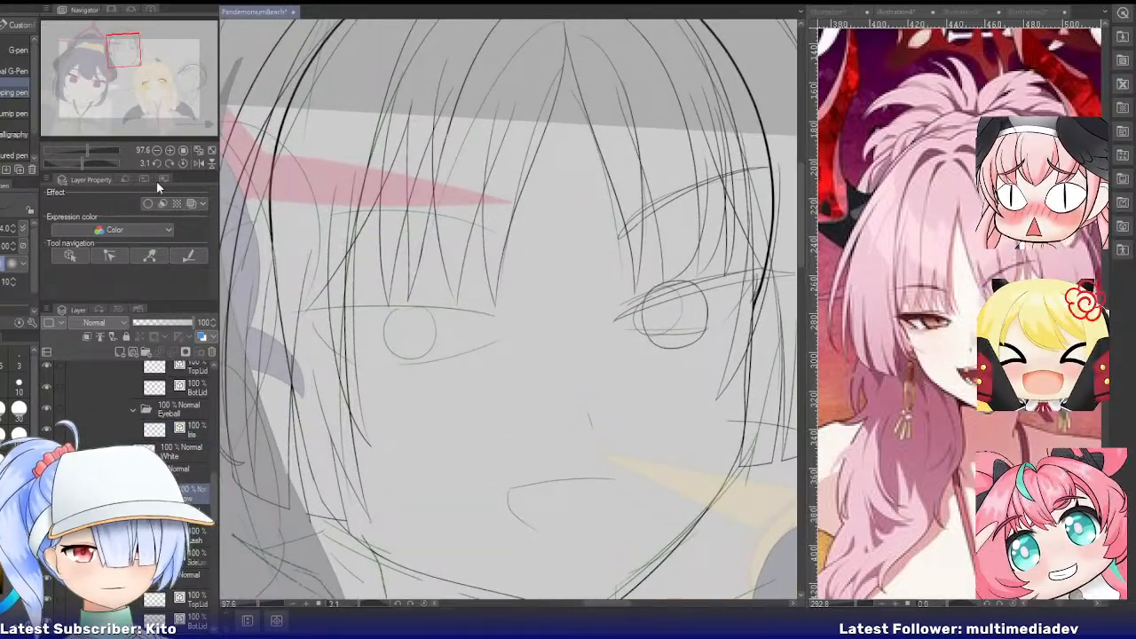
click(199, 163)
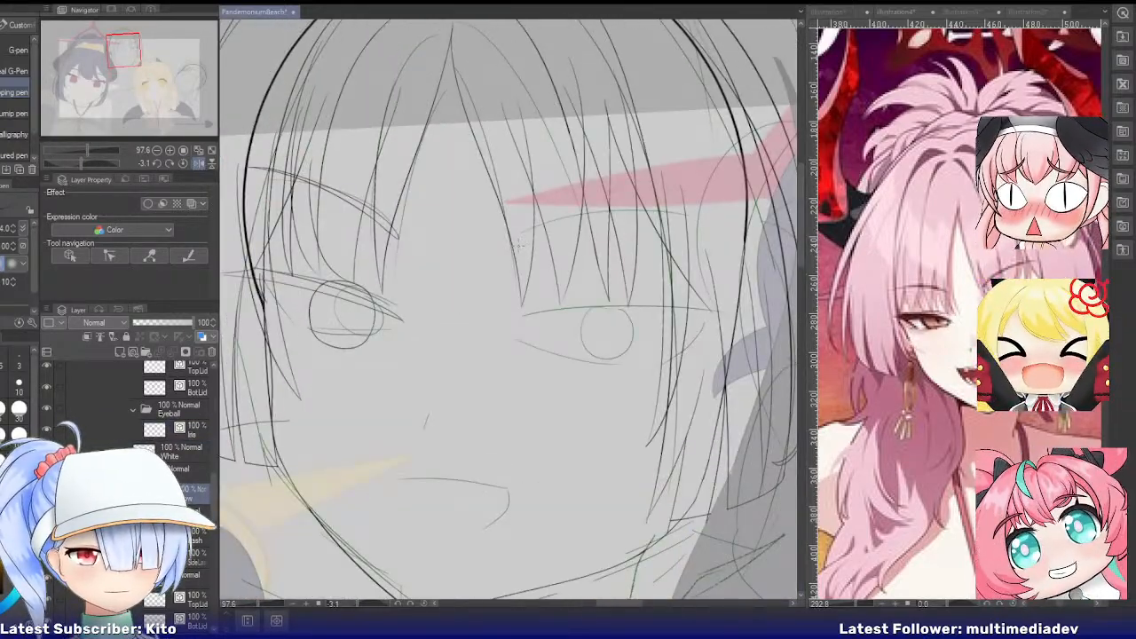
mouse_move(515, 249)
mouse_down()
mouse_move(688, 210)
mouse_move(715, 206)
mouse_up()
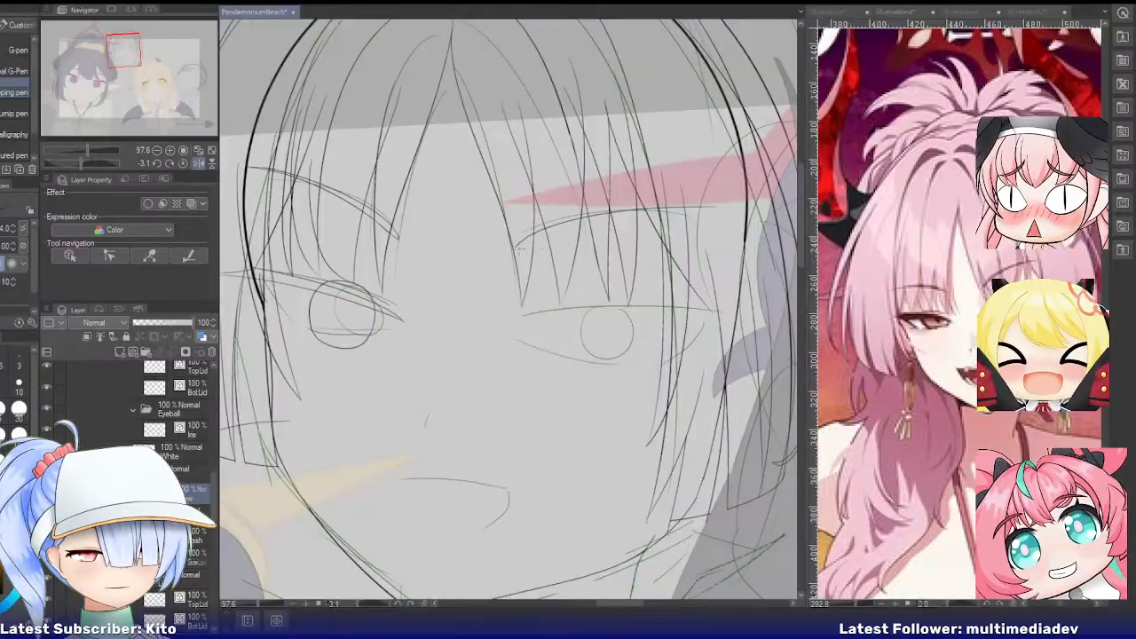
Ink the right brow's lower edge from its pointed outer end back toward the inner end
drag(716, 206, 547, 238)
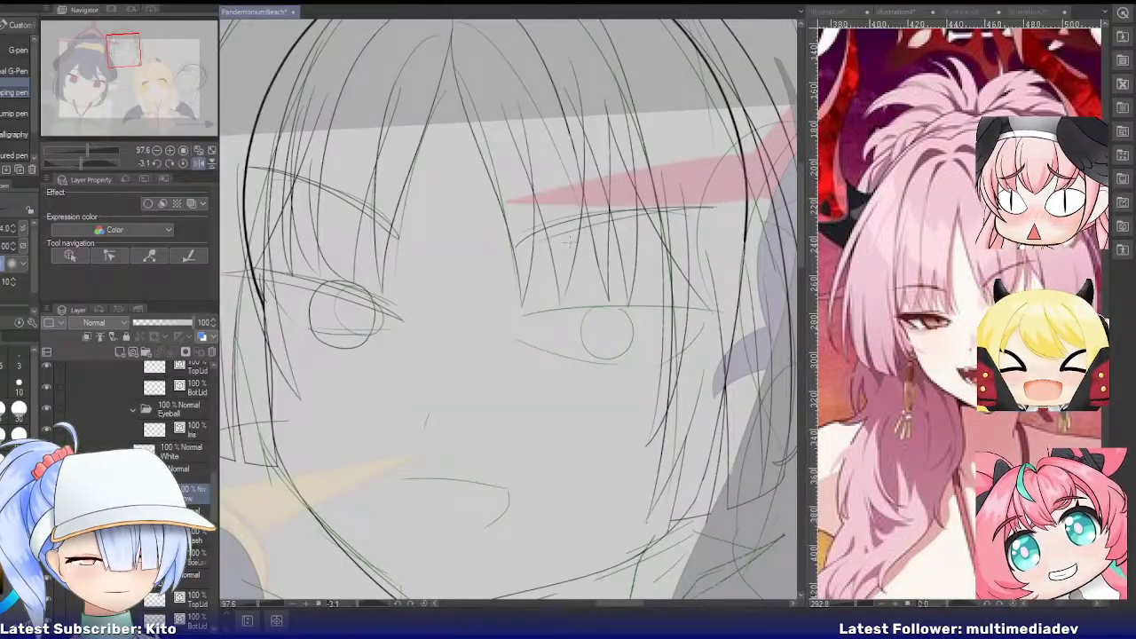
key(ctrl+z)
drag(710, 209, 536, 242)
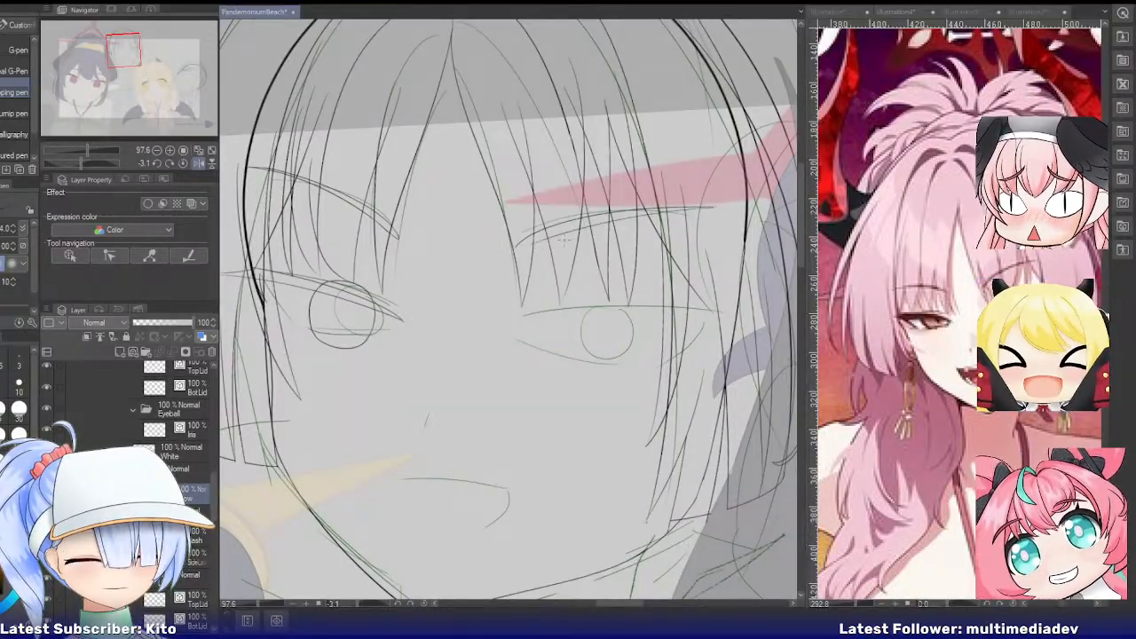
key(ctrl+z)
drag(712, 204, 534, 243)
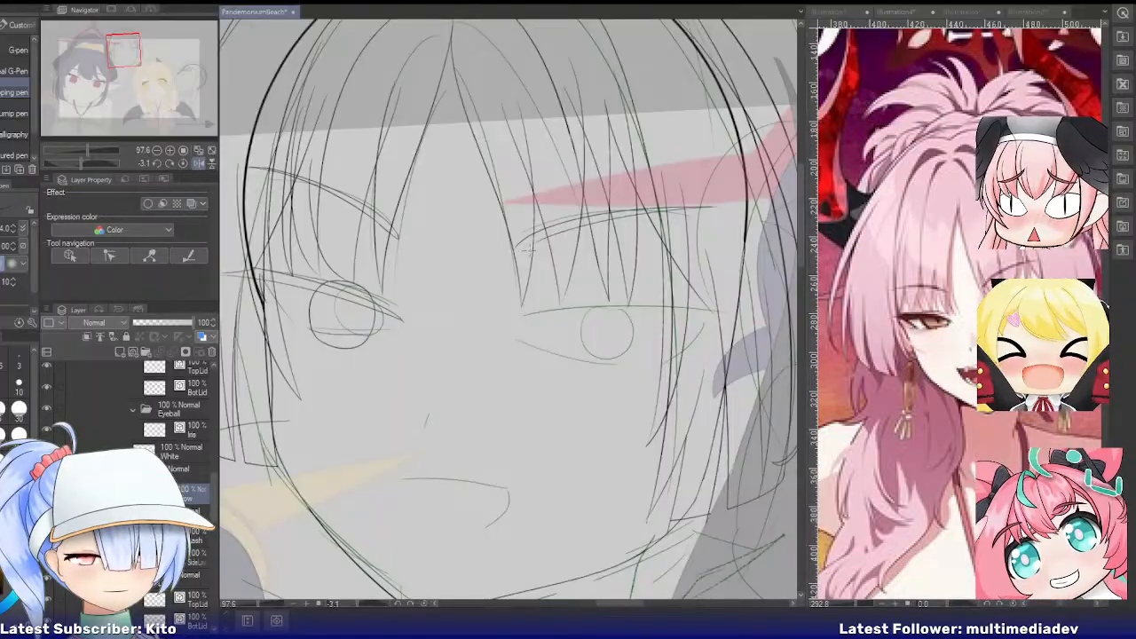
Close the right brow's inner end with a rounded stroke that joins its upper and lower edges
scroll(541, 240, up, 10)
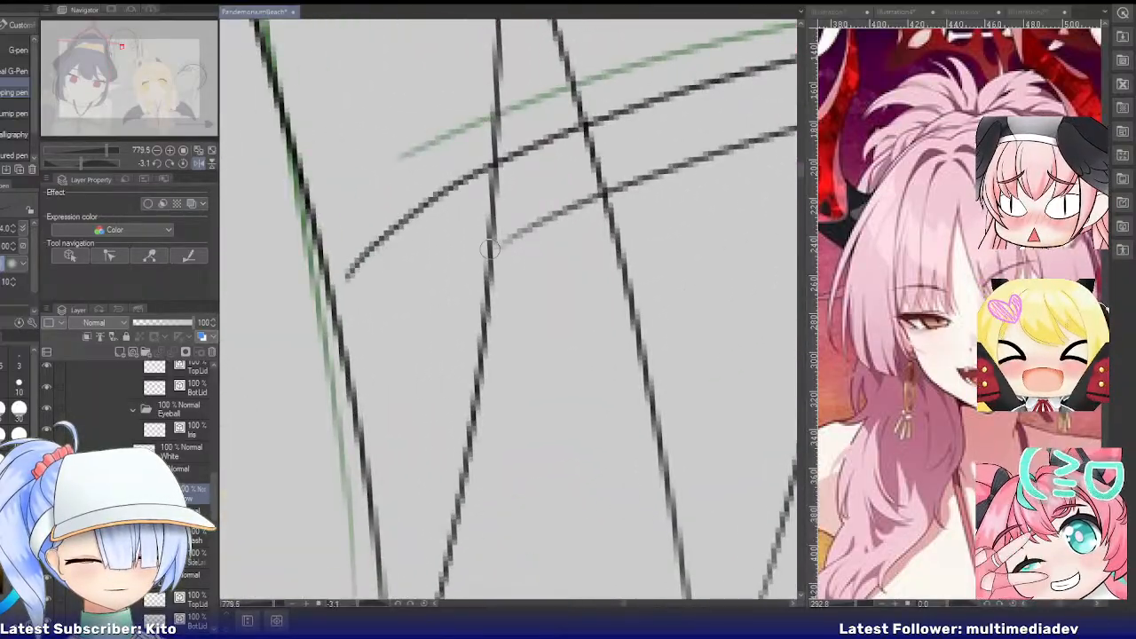
mouse_move(353, 274)
mouse_down()
mouse_move(412, 270)
mouse_move(514, 220)
mouse_up()
key(ctrl+z)
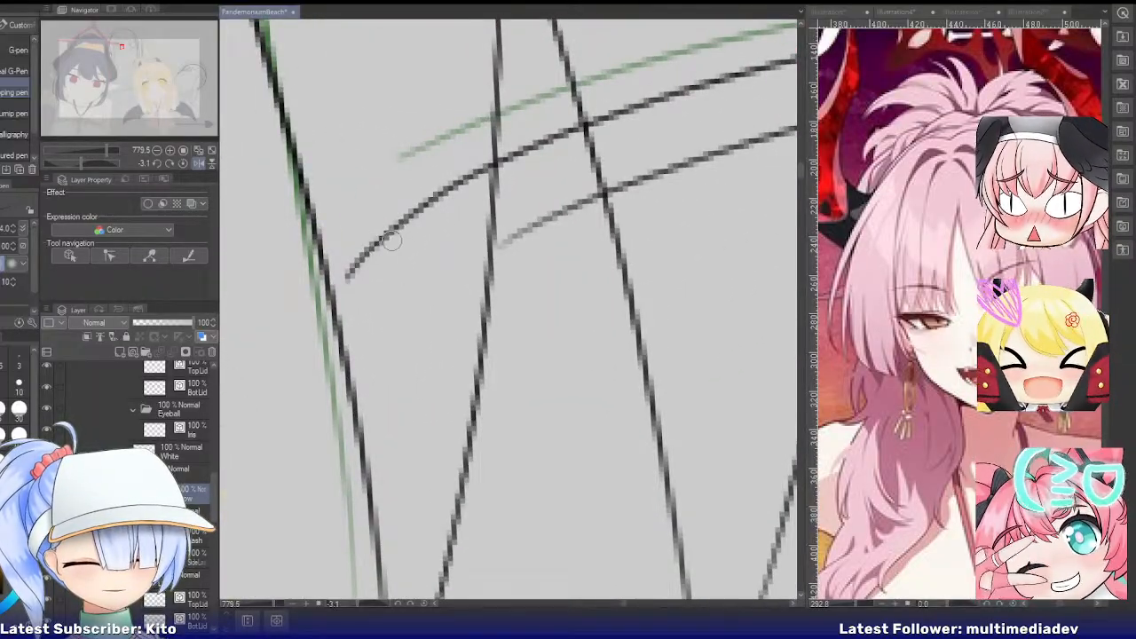
mouse_move(410, 218)
mouse_down()
mouse_move(467, 257)
mouse_move(597, 199)
mouse_up()
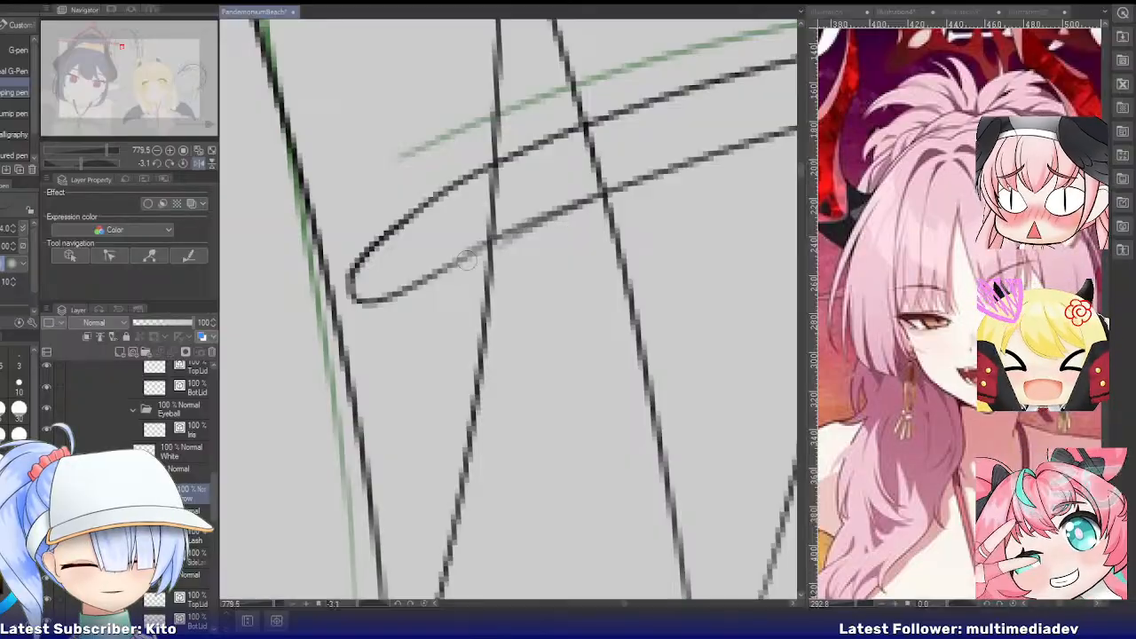
scroll(528, 241, down, 8)
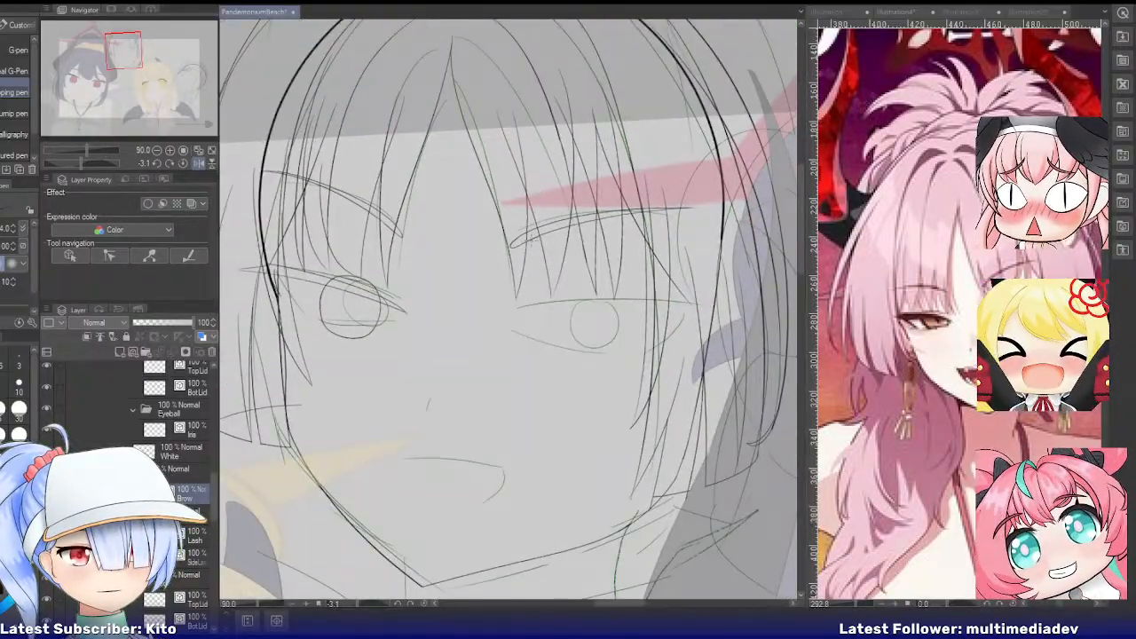
Transform the right brow in two passes, slimming its inner end by moving the upper inner corner slightly down and outward
key(ctrl+t)
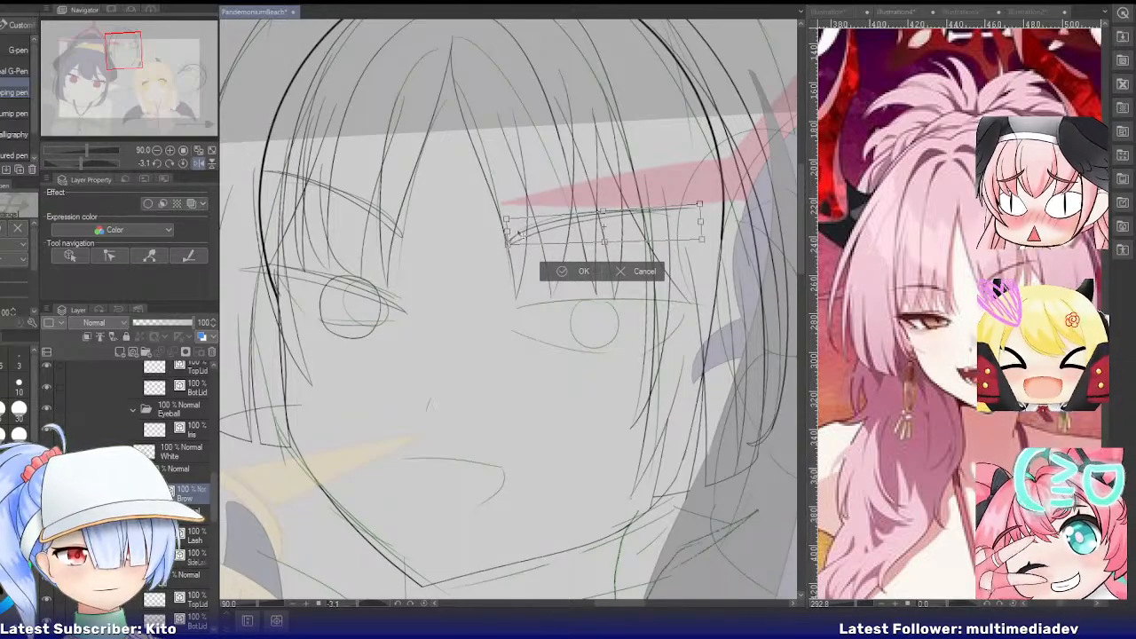
scroll(510, 228, up, 2)
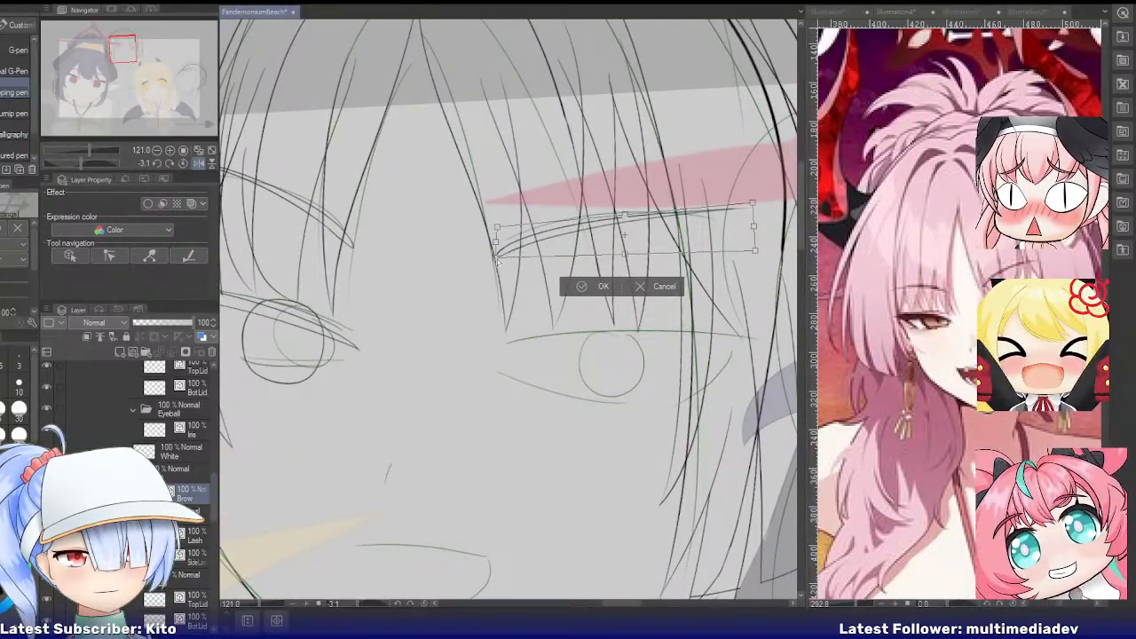
click(577, 286)
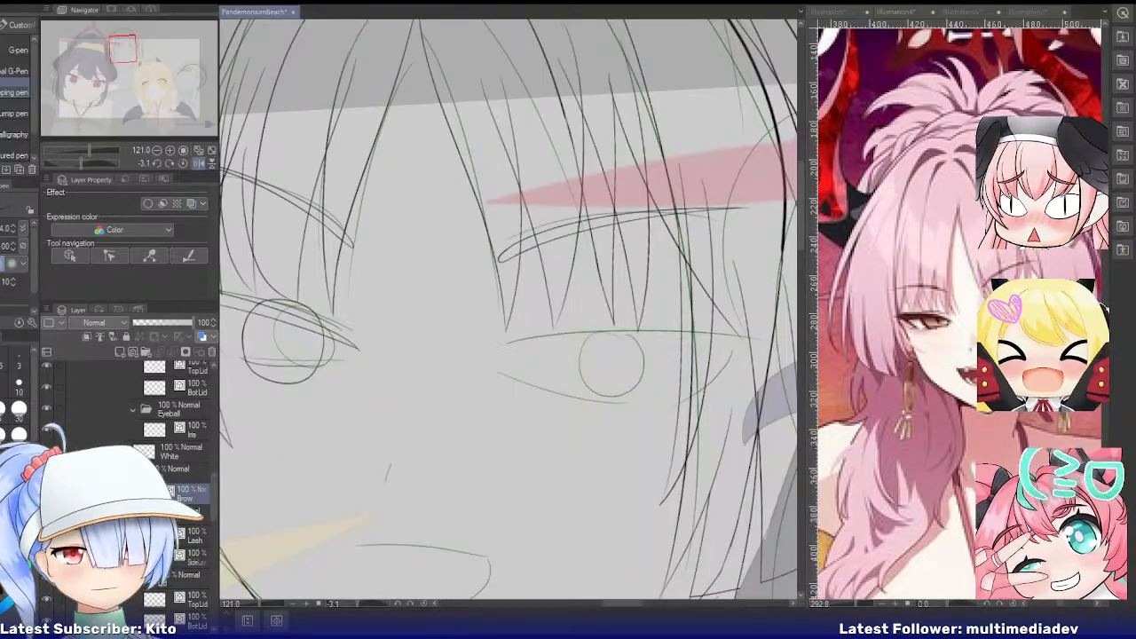
key(ctrl+t)
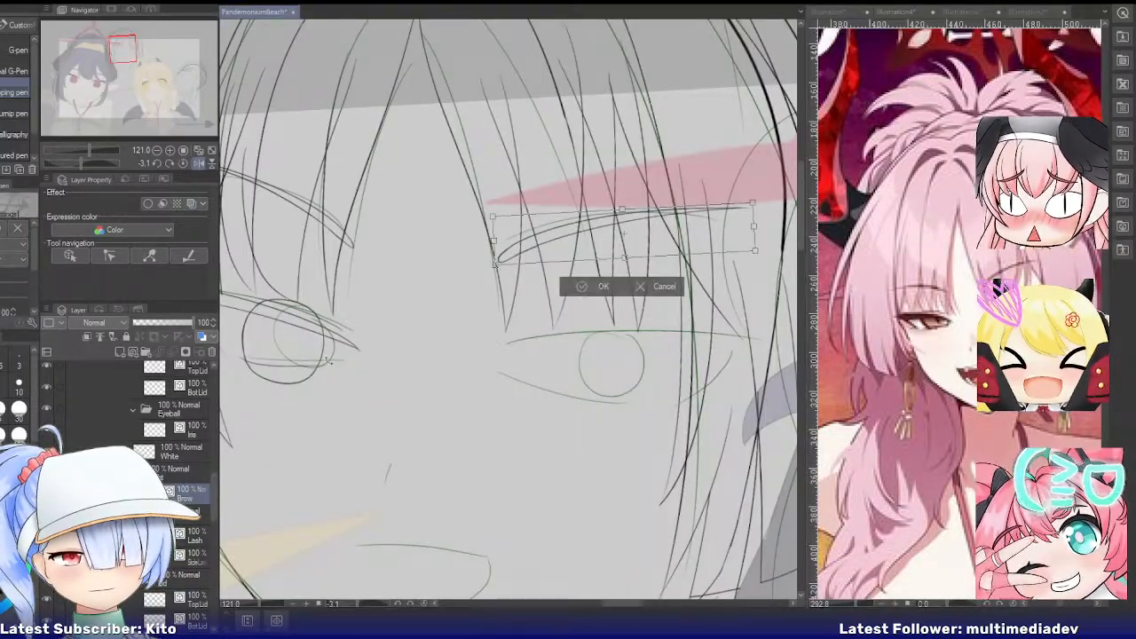
drag(493, 216, 501, 226)
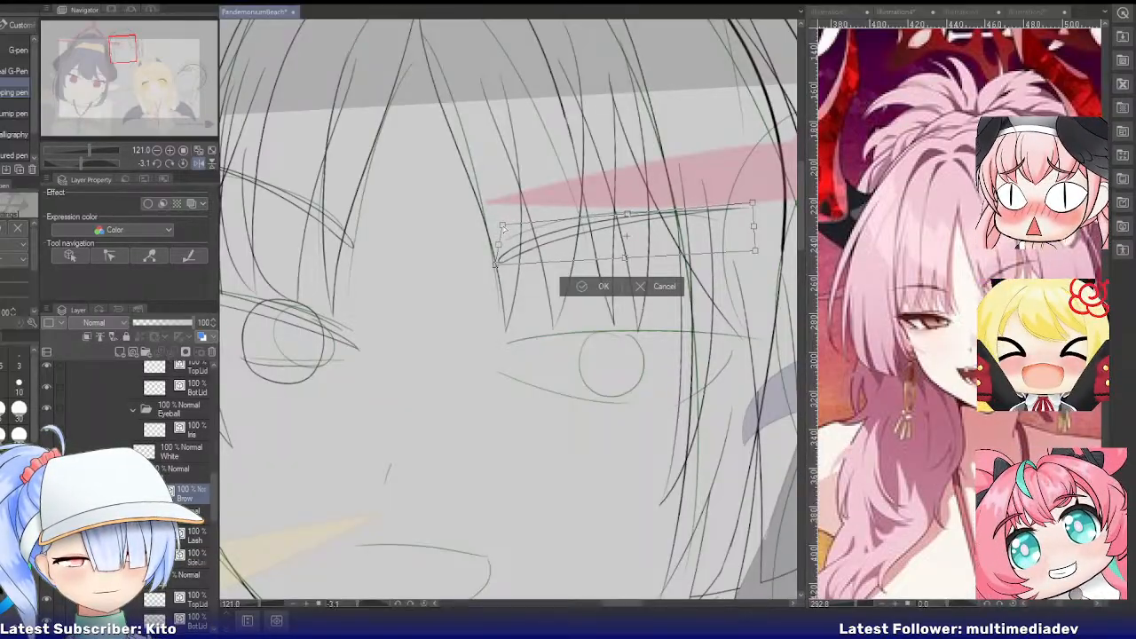
click(582, 291)
scroll(559, 293, down, 2)
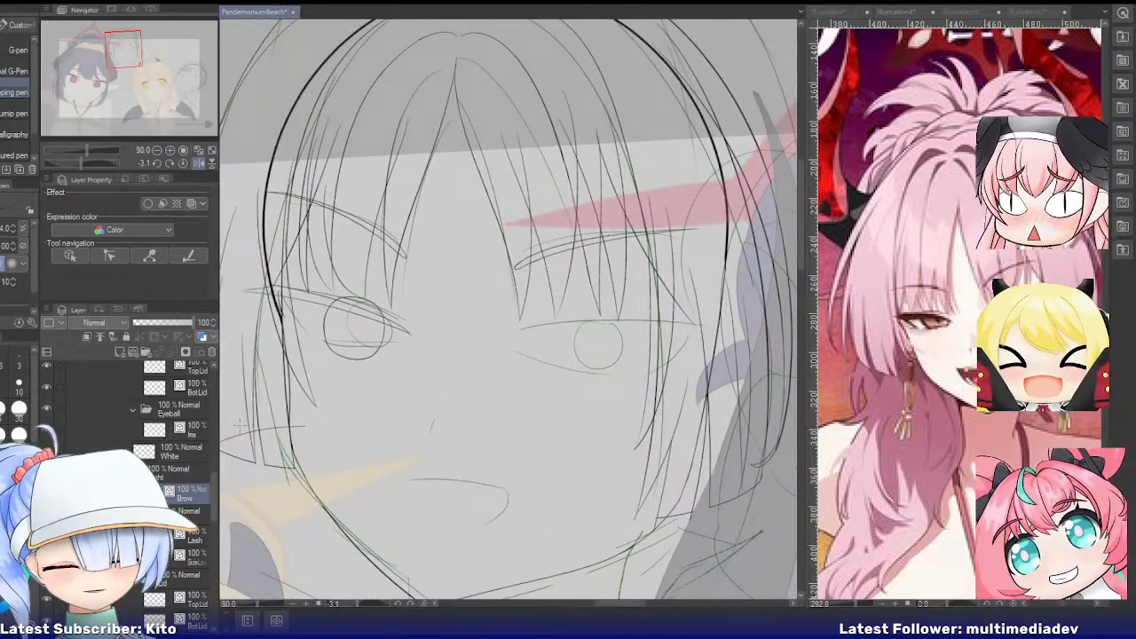
On the Right eye's Lash layer, ink the upper lash's long curved top edge from the inner corner to beyond the sketched outer end
scroll(178, 479, down, 1)
click(191, 484)
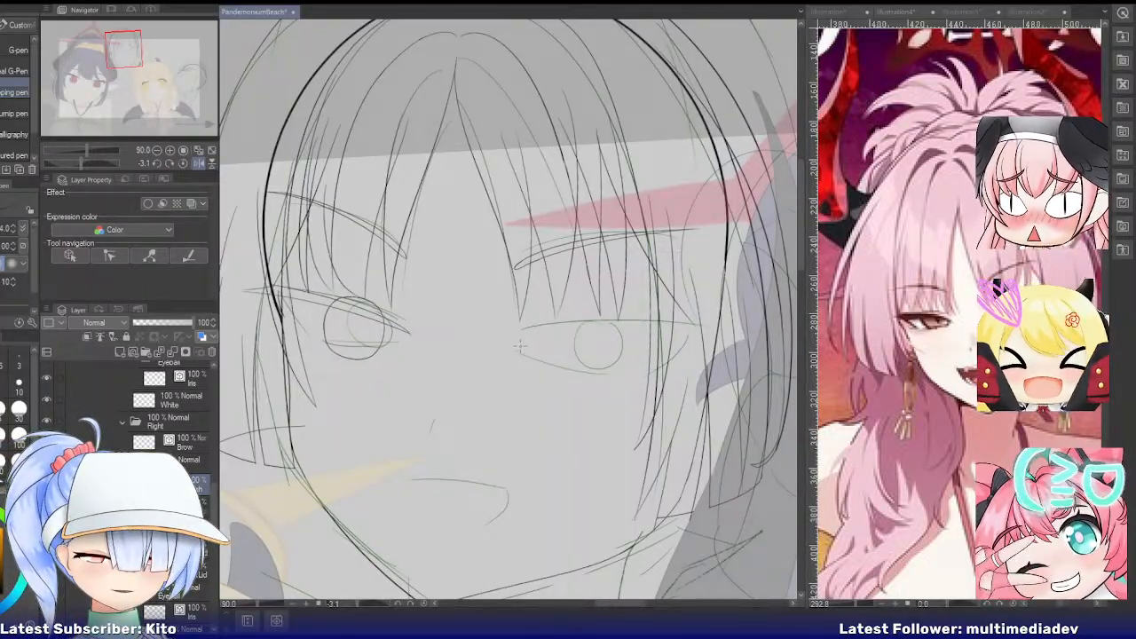
drag(518, 343, 701, 313)
key(ctrl+z)
drag(517, 345, 718, 323)
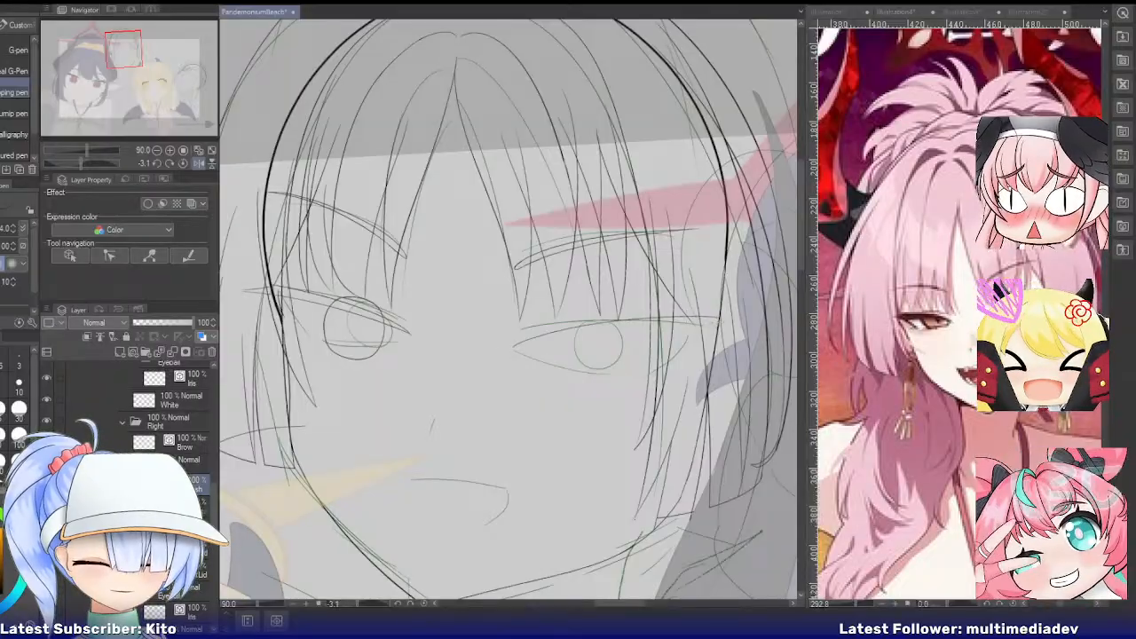
drag(513, 350, 733, 317)
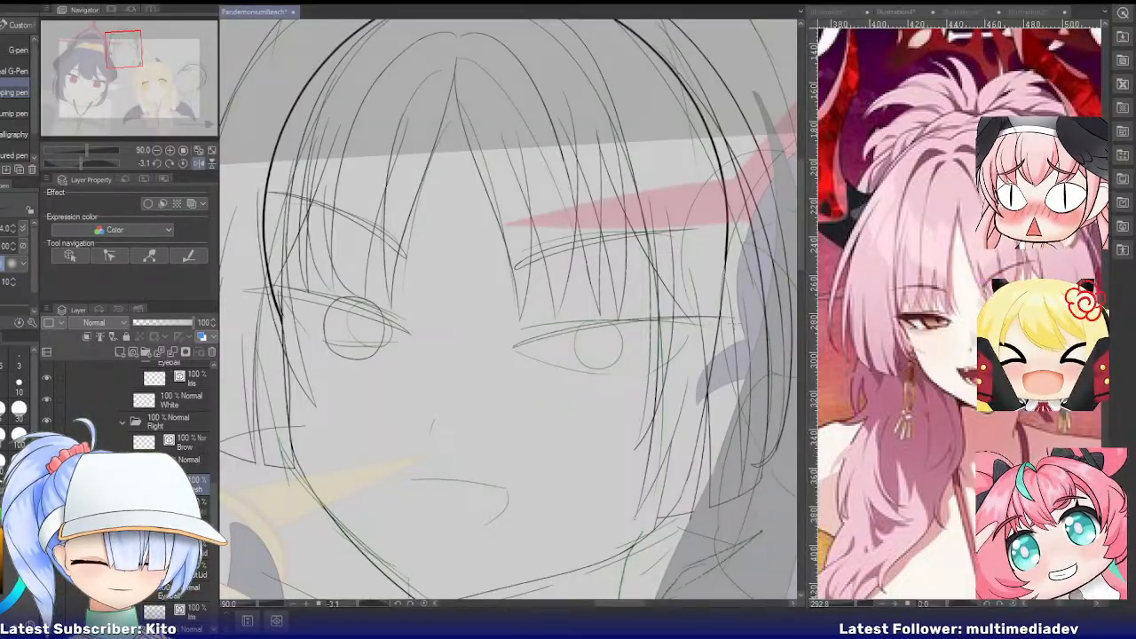
key(ctrl+z)
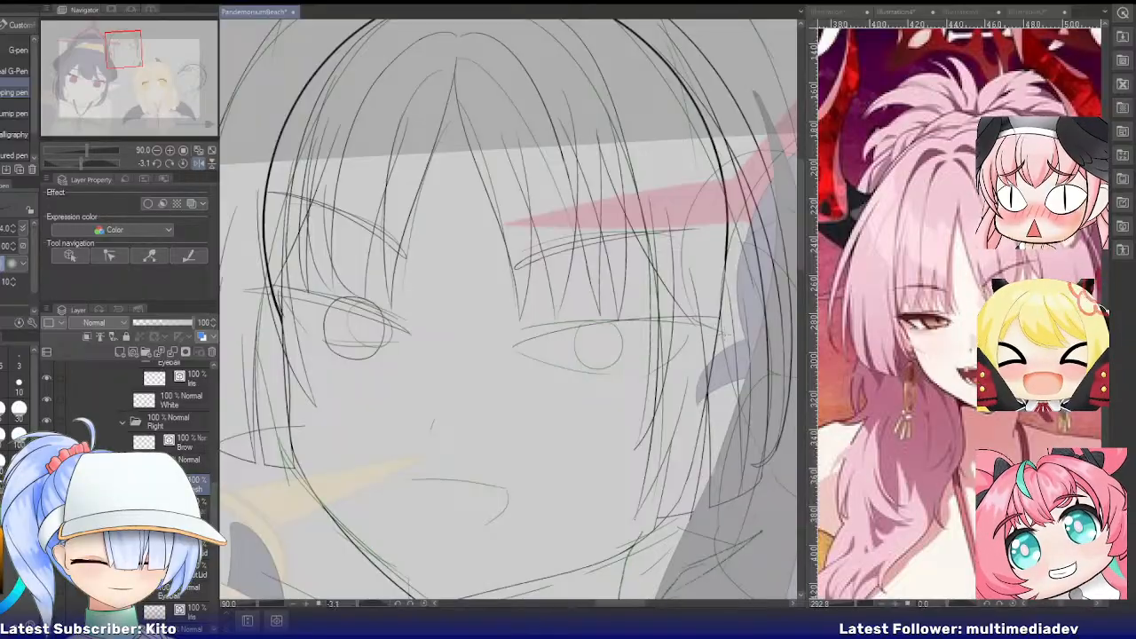
Ink the right lash's lower edge from its outer end back to the inner corner, redoing the stroke until it tapers cleanly
drag(721, 334, 514, 343)
key(ctrl+z)
drag(719, 332, 515, 352)
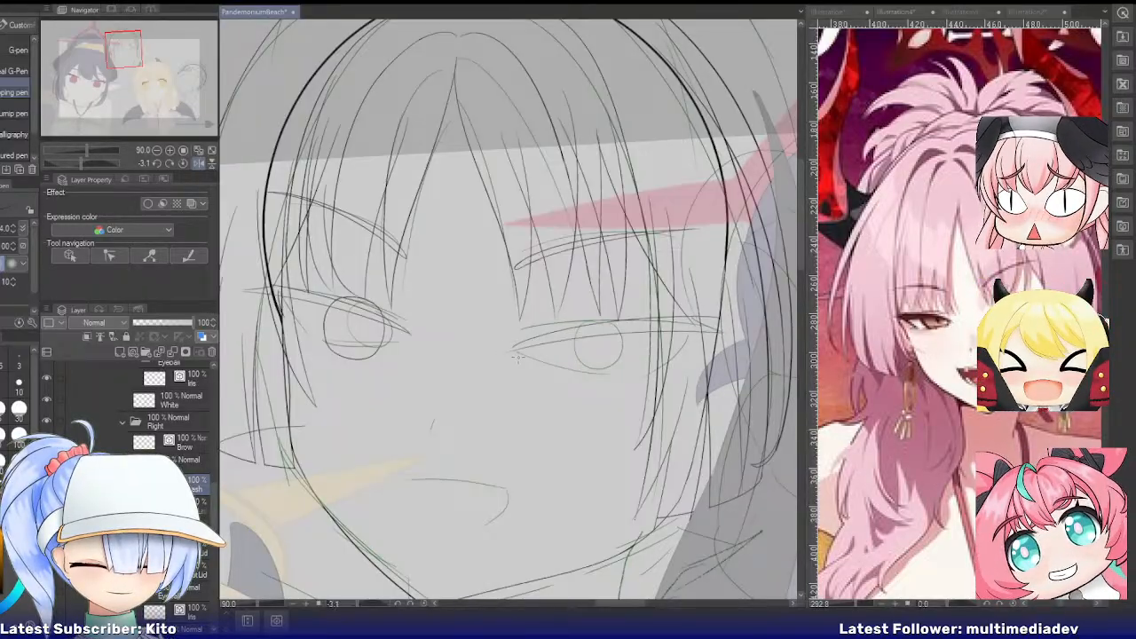
key(ctrl+z)
drag(715, 334, 517, 351)
key(ctrl+z)
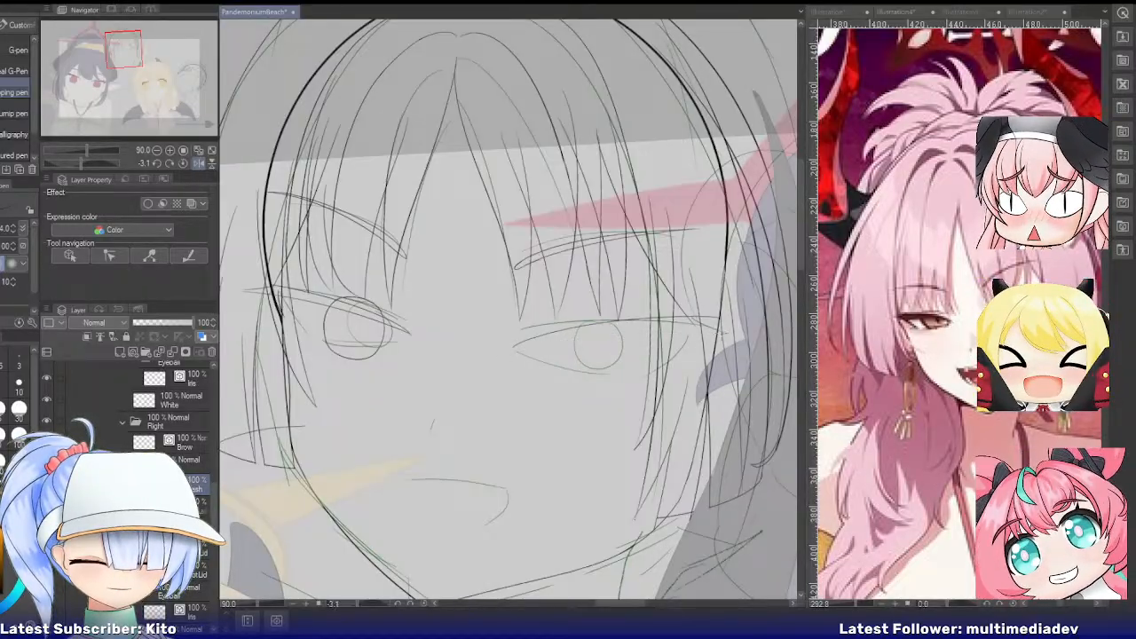
drag(721, 334, 517, 344)
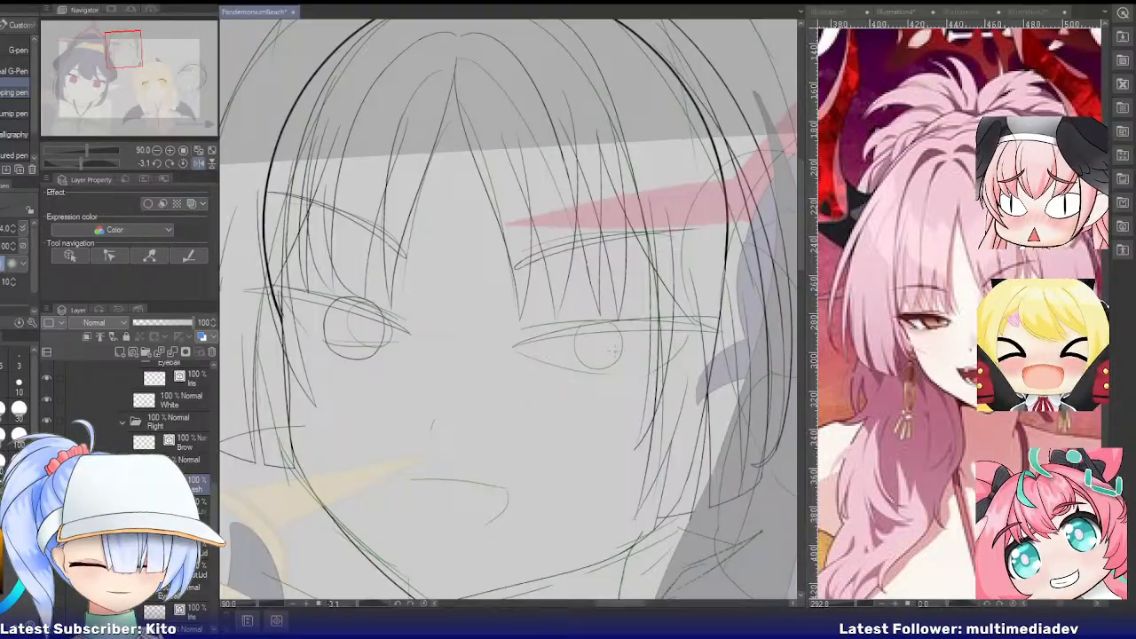
With the view unmirrored, reshape the right lash's outer corner into tapered flicks and erase the surplus line ends
scroll(724, 343, up, 2)
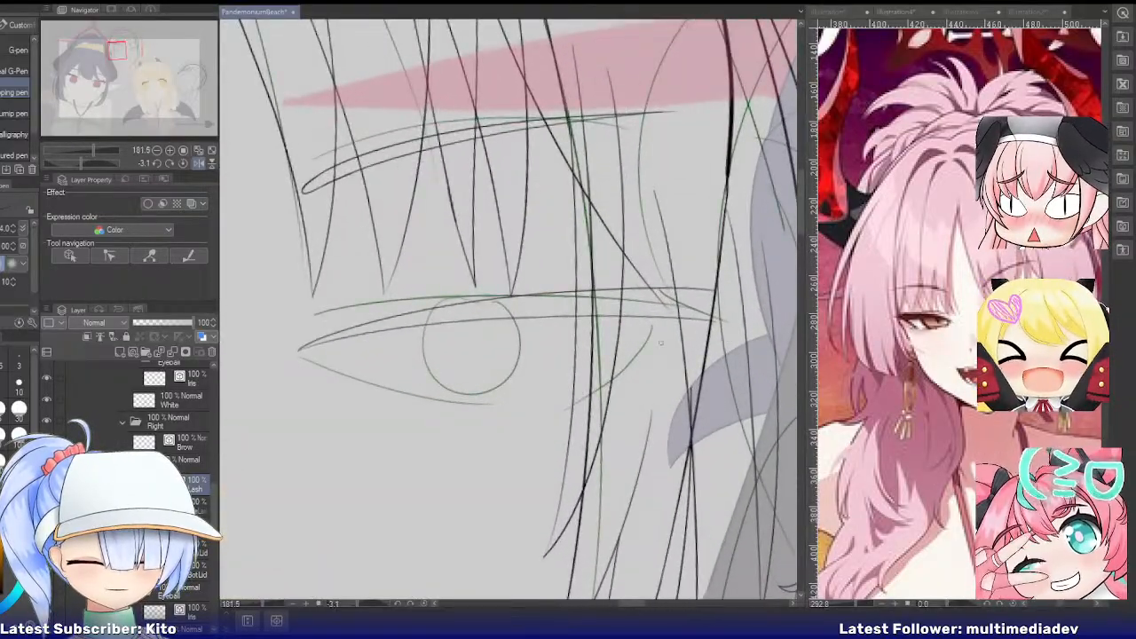
click(199, 164)
scroll(300, 286, up, 4)
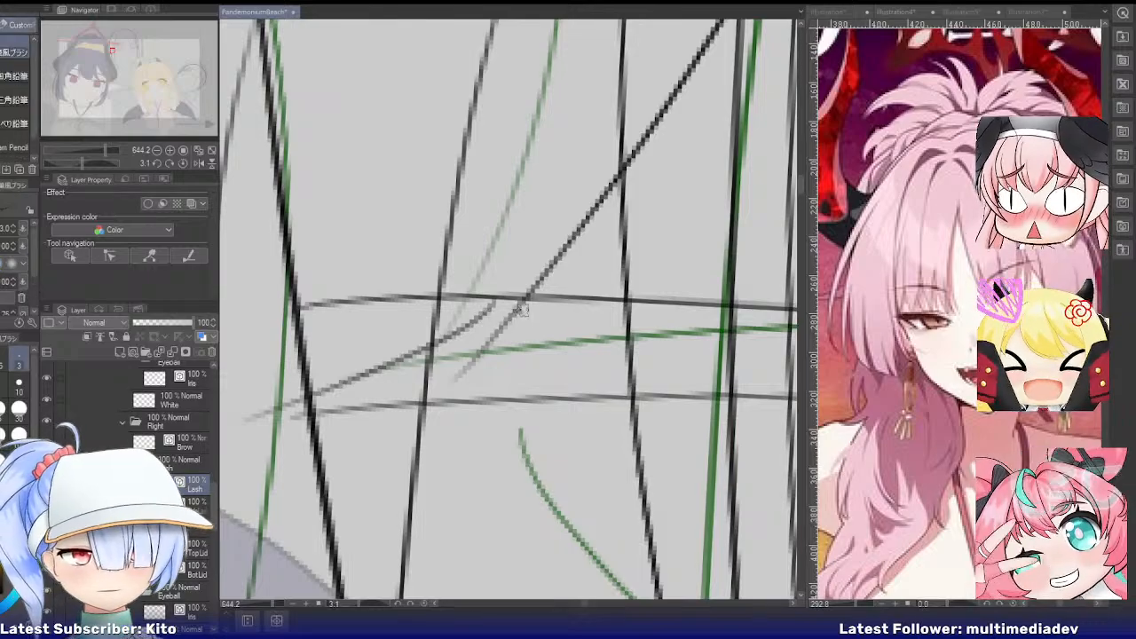
mouse_move(525, 293)
mouse_down()
mouse_move(362, 328)
mouse_move(387, 332)
mouse_move(314, 320)
mouse_move(309, 309)
mouse_move(363, 295)
mouse_up()
key(e)
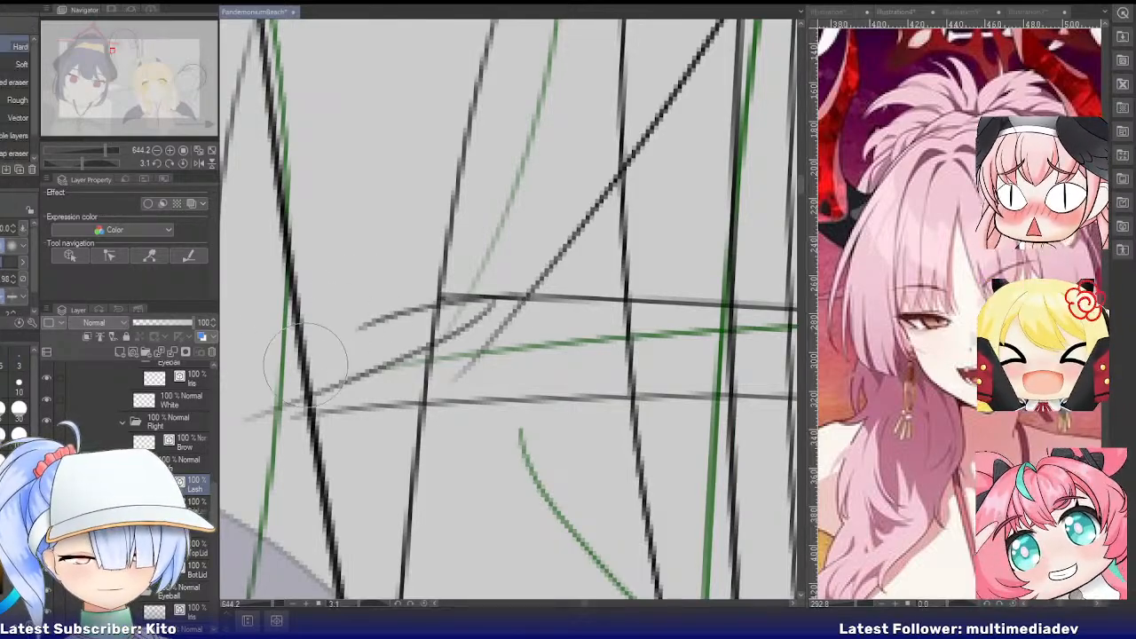
key(p)
drag(495, 300, 267, 431)
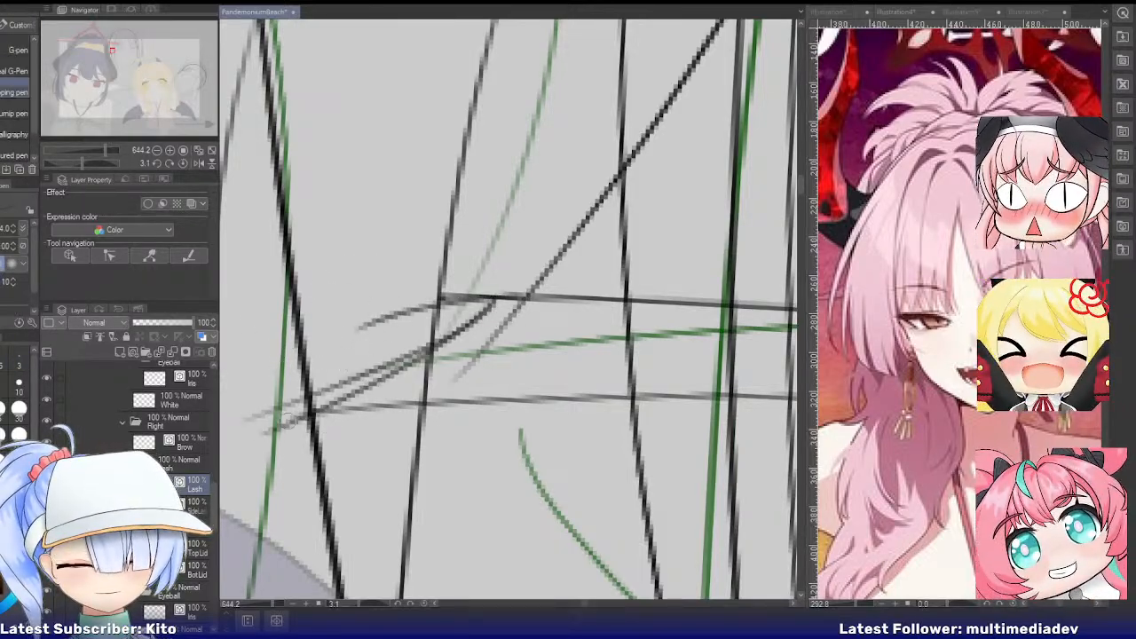
key(e)
mouse_move(337, 348)
mouse_down()
mouse_move(272, 397)
mouse_move(261, 428)
mouse_up()
scroll(283, 419, down, 2)
scroll(284, 412, down, 5)
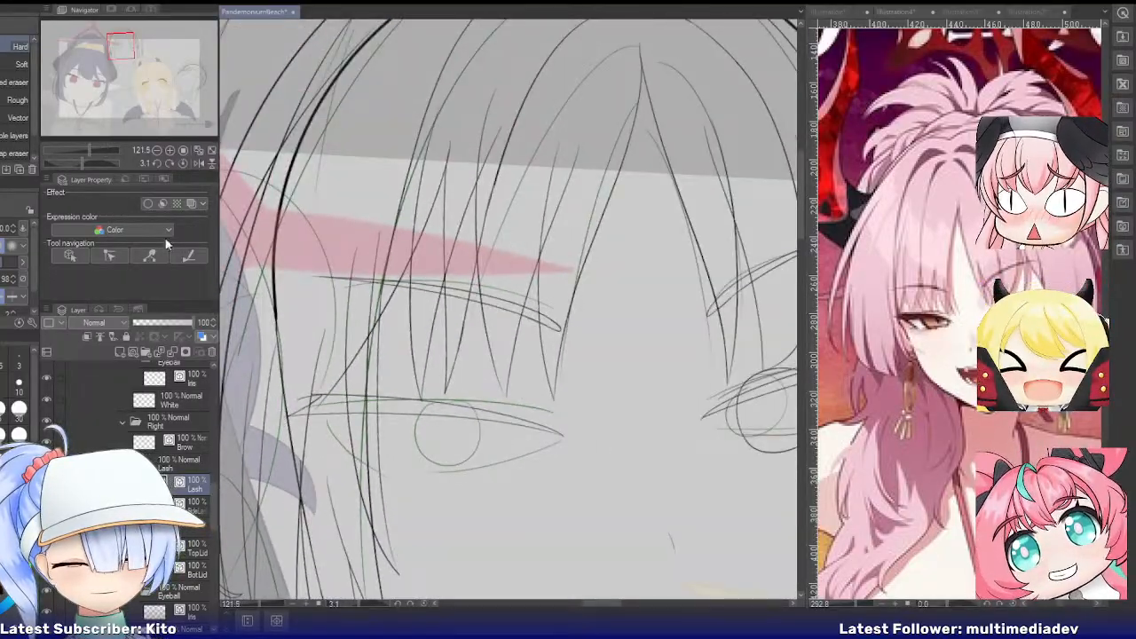
With the view mirrored again, shrink the eraser and clean up the line end at the right lash's outer corner
scroll(624, 436, up, 7)
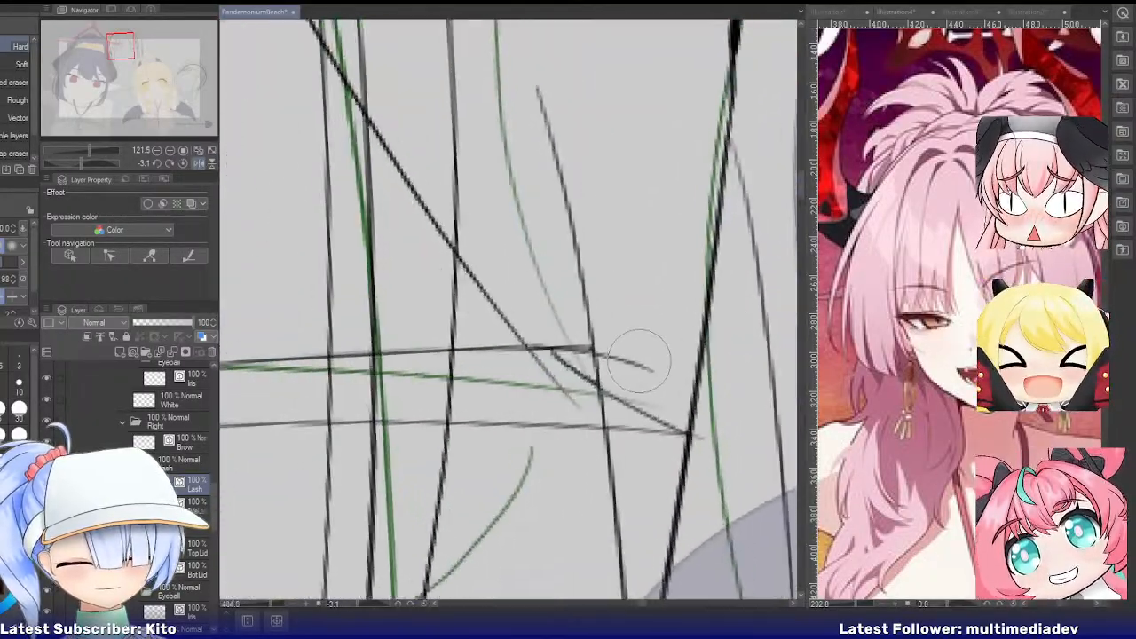
key(bracketleft)
key(bracketleft)
key(bracketleft)
key(bracketleft)
key(bracketleft)
key(bracketleft)
key(bracketleft)
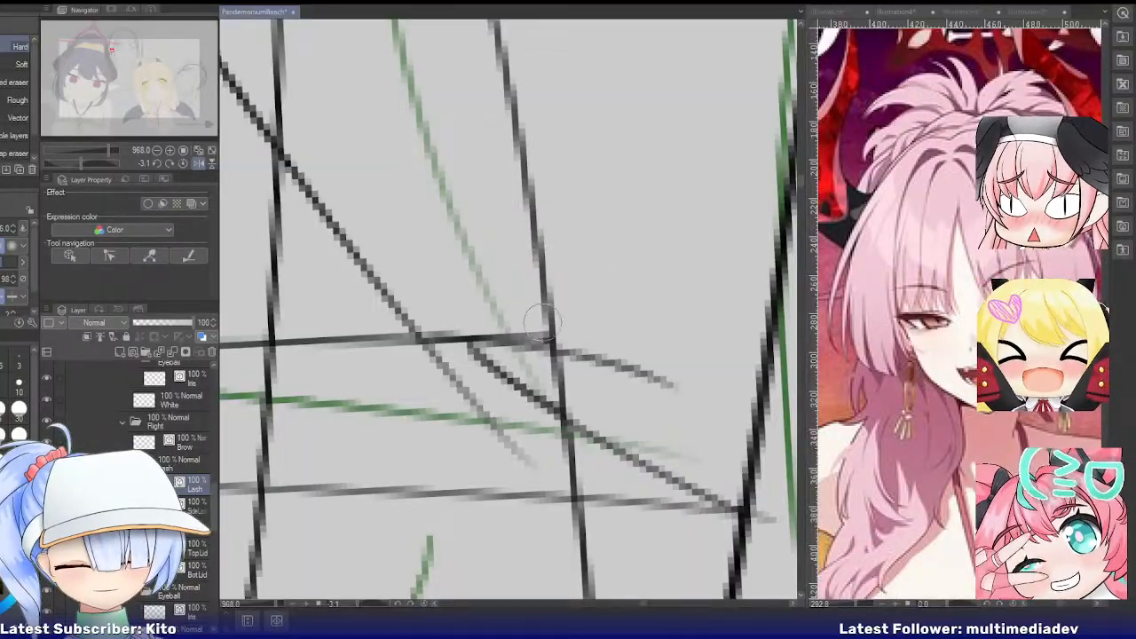
scroll(560, 317, down, 5)
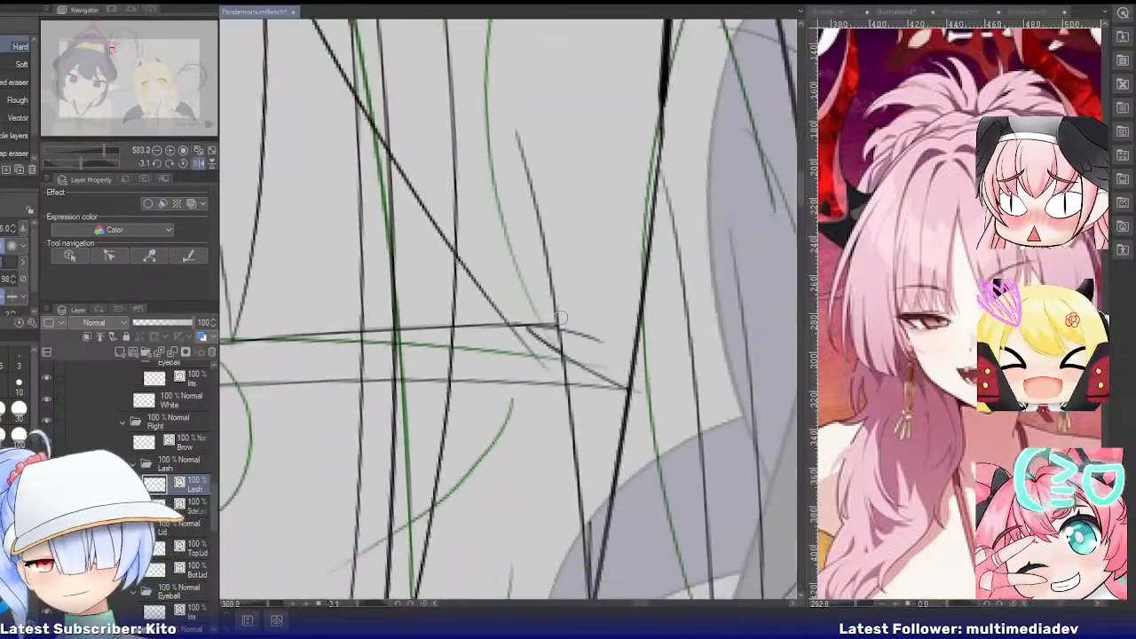
Transform the right lash, pulling its outer end slightly inward toward the nose
key(p)
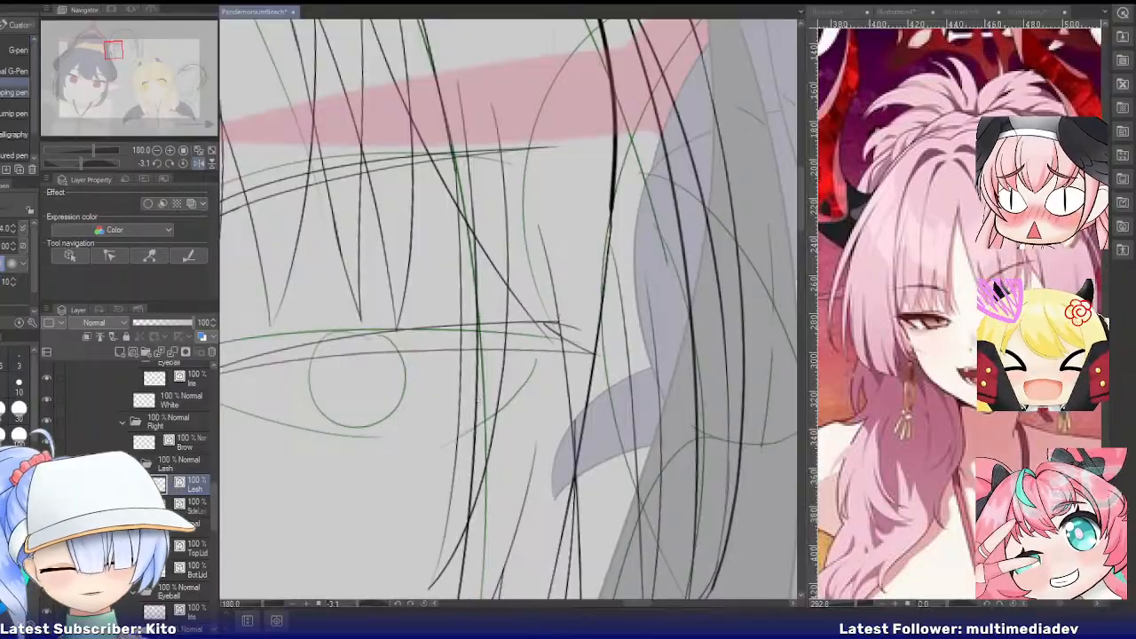
scroll(560, 317, down, 3)
scroll(433, 414, up, 2)
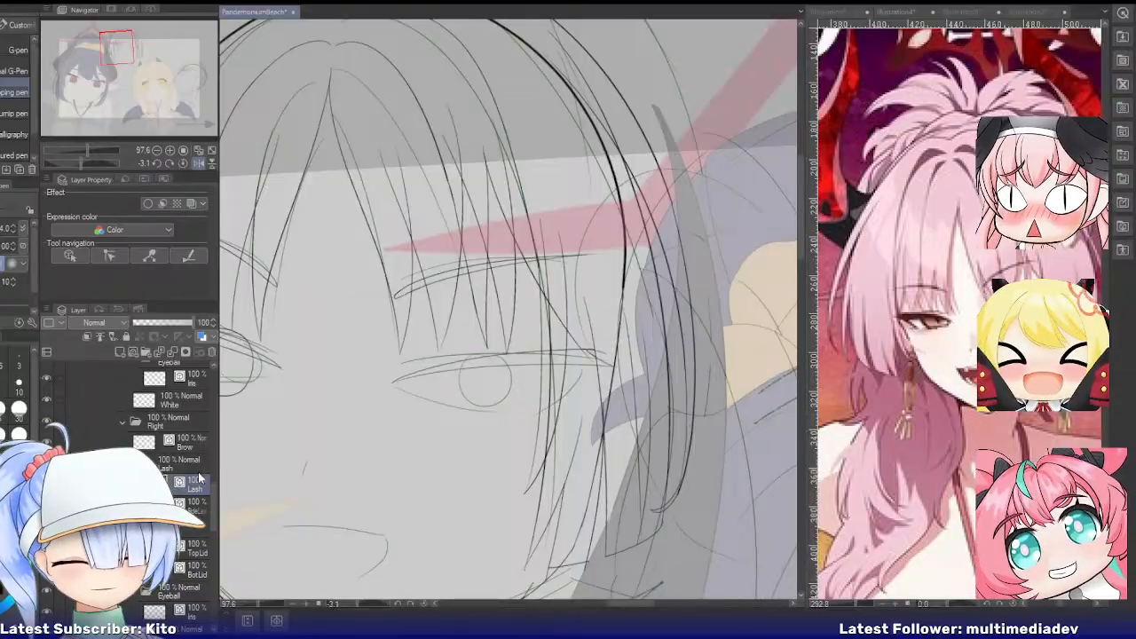
key(ctrl+t)
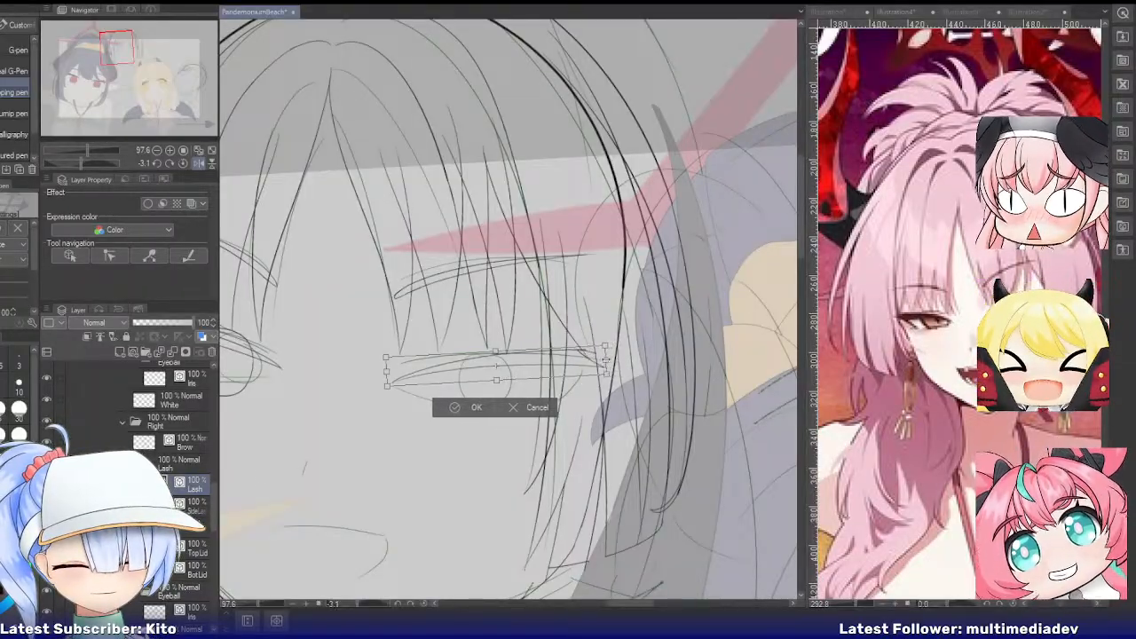
click(469, 409)
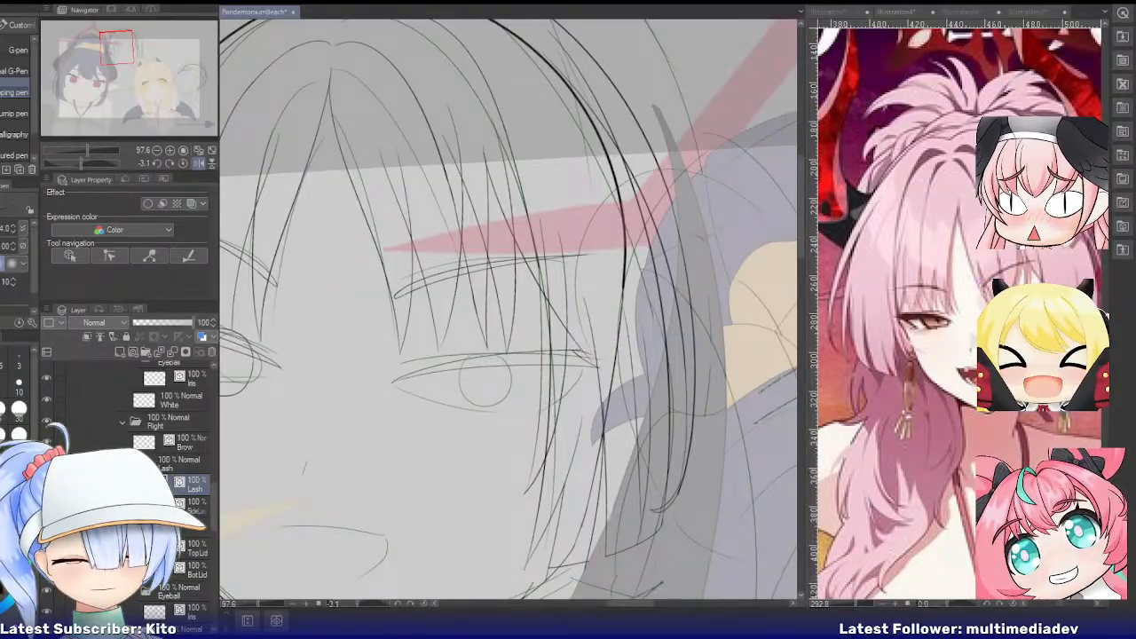
On the right eye's side lash layer, ink two short tapered strokes hanging below the upper lash's outer end
scroll(601, 367, up, 5)
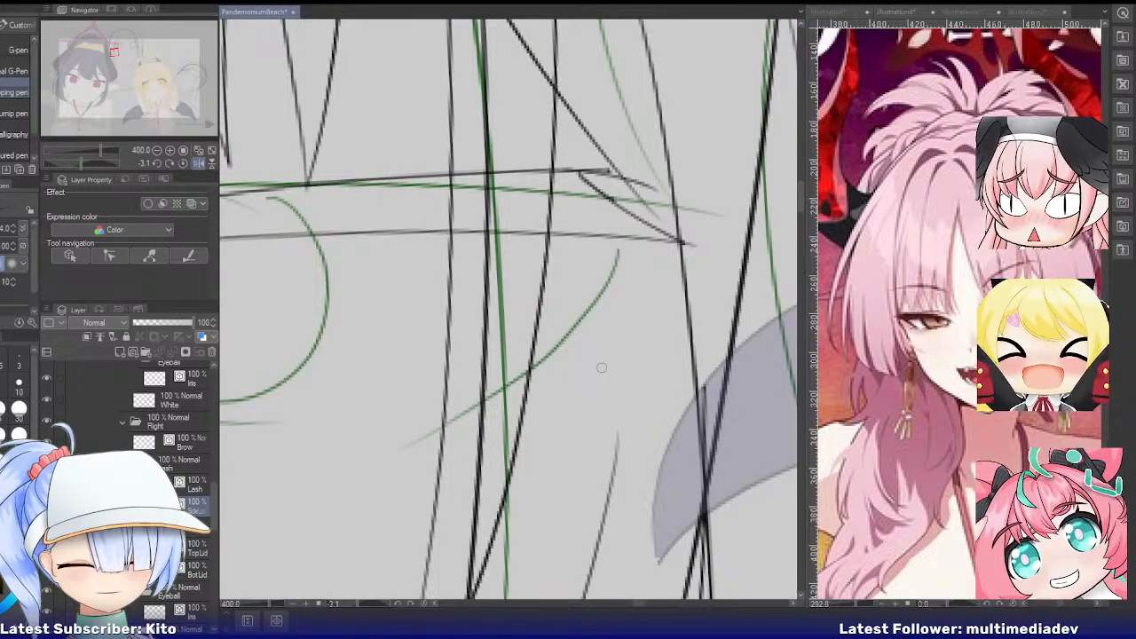
drag(577, 219, 544, 336)
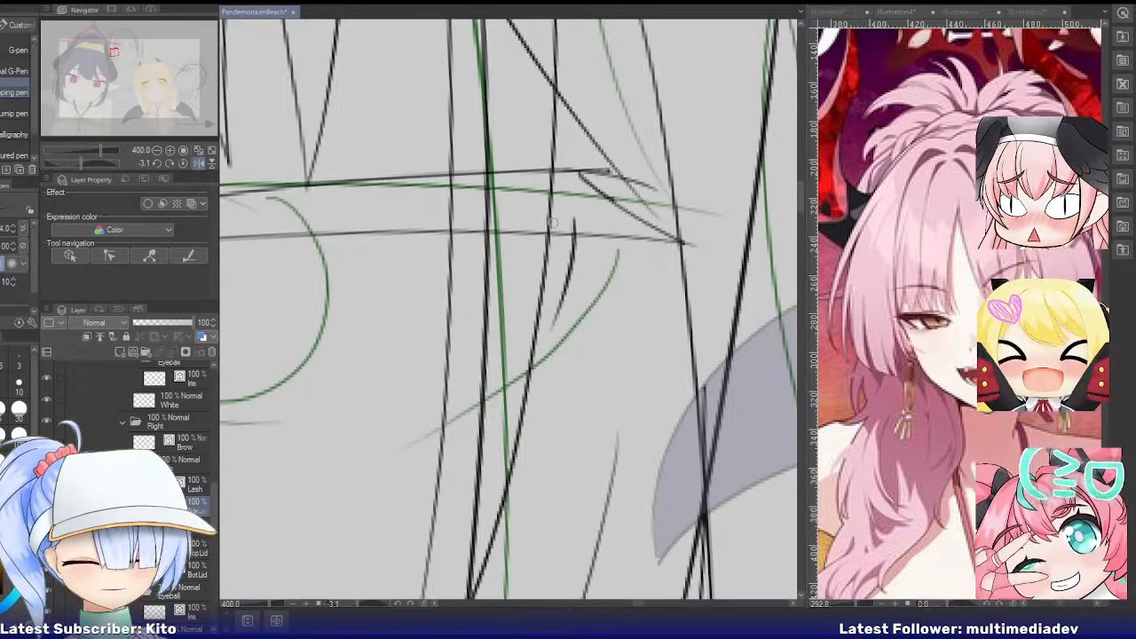
drag(553, 222, 542, 337)
key(ctrl+z)
mouse_move(550, 222)
mouse_down()
mouse_move(541, 344)
mouse_move(550, 340)
mouse_up()
key(ctrl+z)
key(ctrl+z)
scroll(558, 296, down, 5)
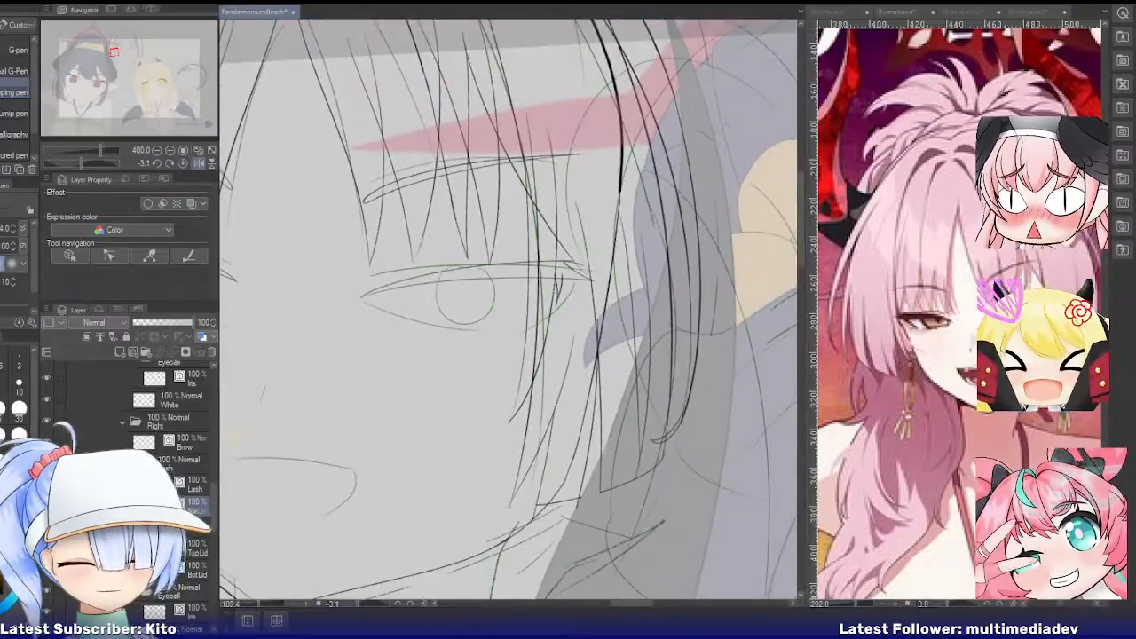
scroll(559, 295, down, 3)
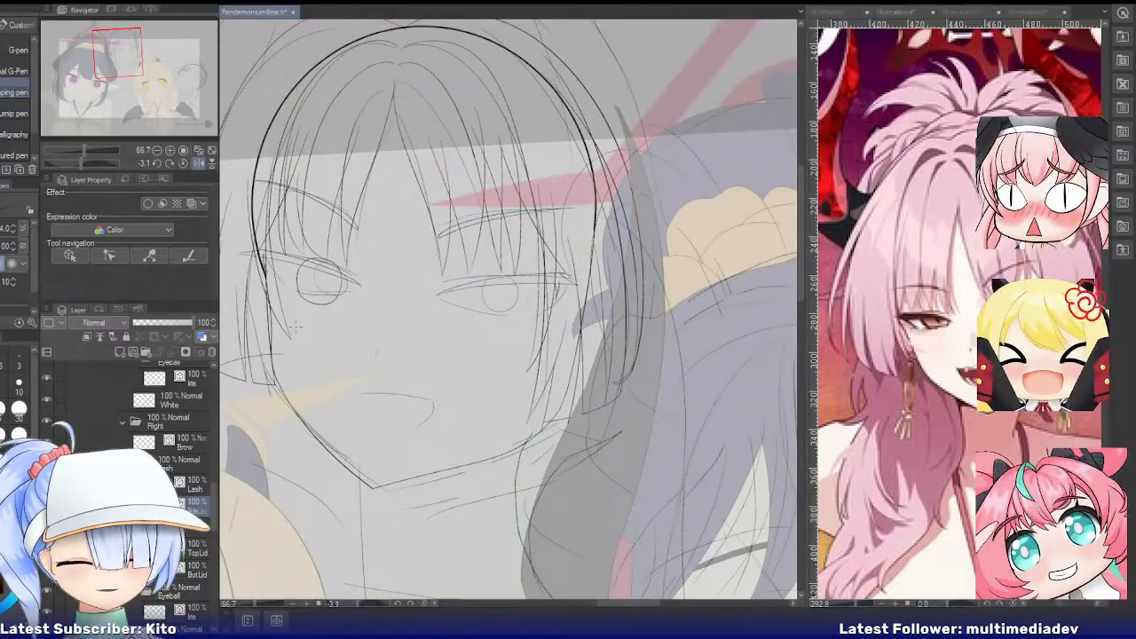
Transform the right eye's side lashes, stretching them slightly downward
key(ctrl+t)
scroll(568, 342, up, 7)
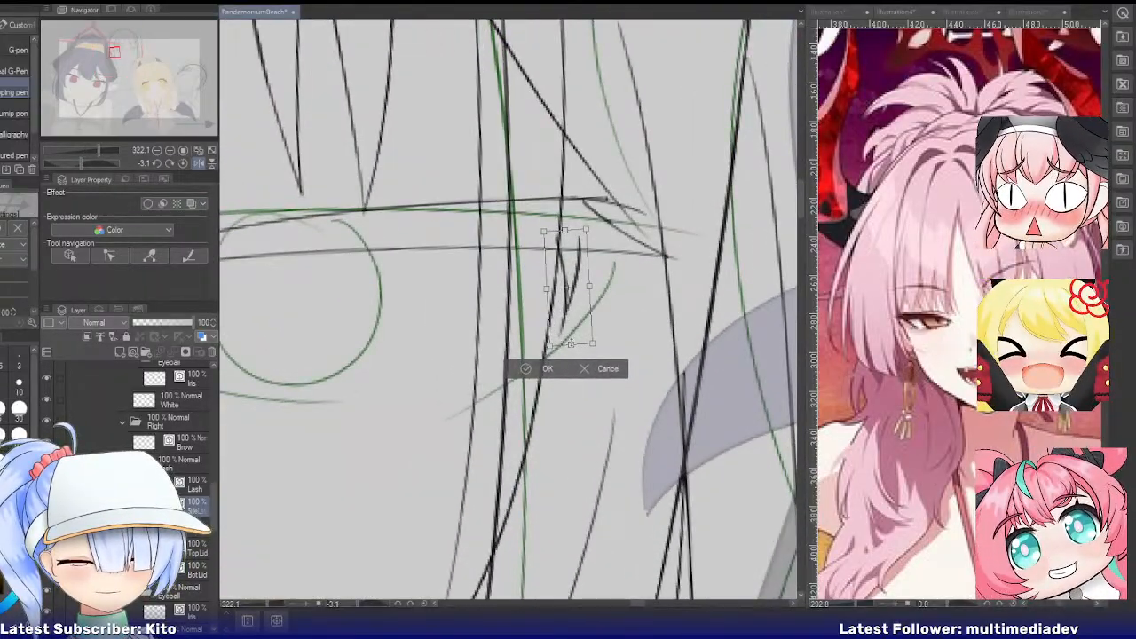
drag(571, 343, 573, 352)
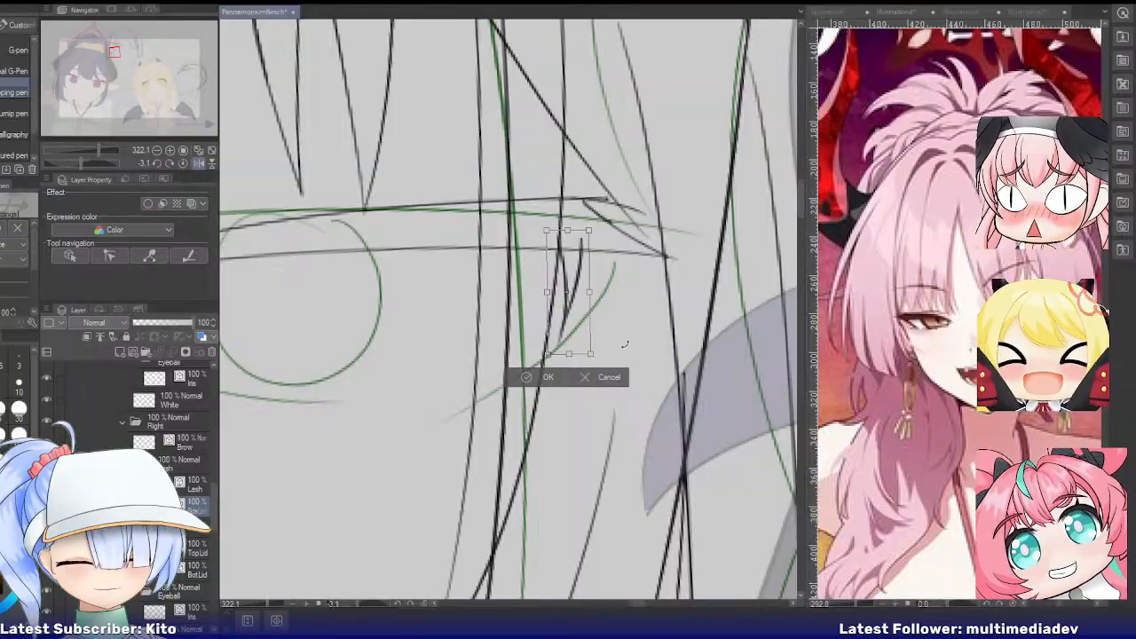
click(548, 380)
scroll(614, 346, down, 3)
scroll(423, 348, down, 2)
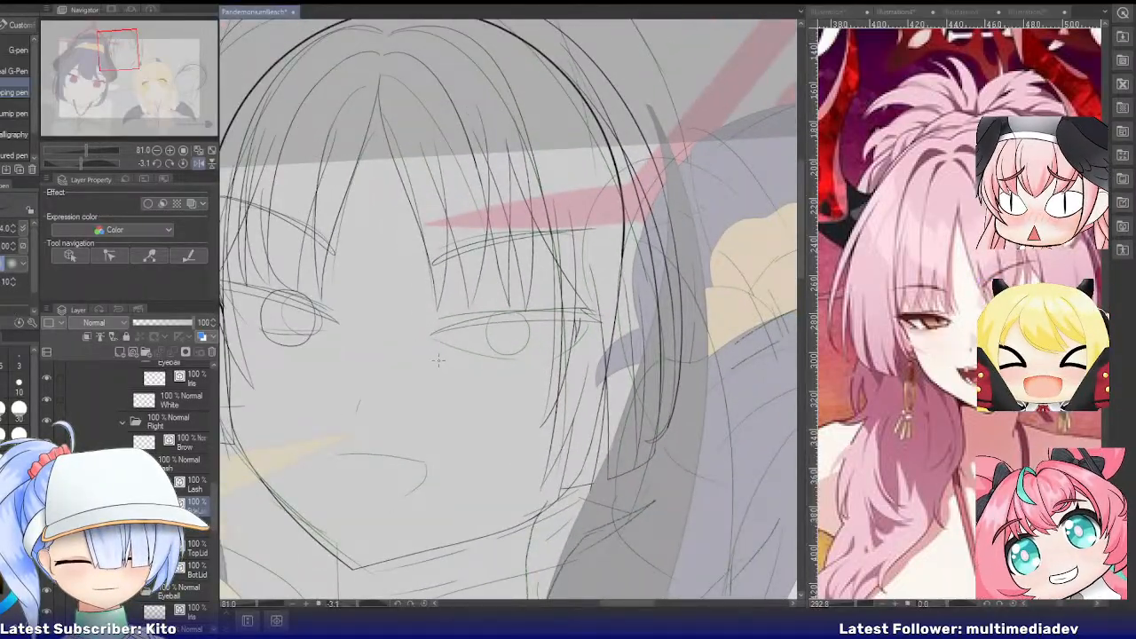
Transform the side lashes again, skewing their lower end slightly toward the nose
scroll(446, 354, up, 3)
key(ctrl+t)
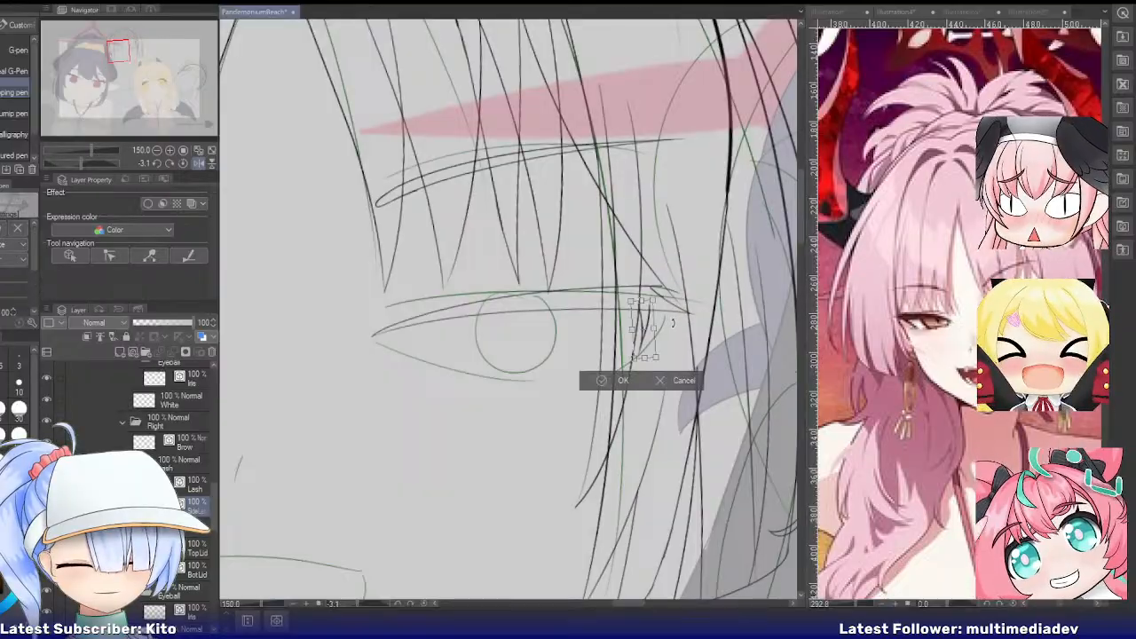
drag(650, 356, 645, 356)
click(599, 382)
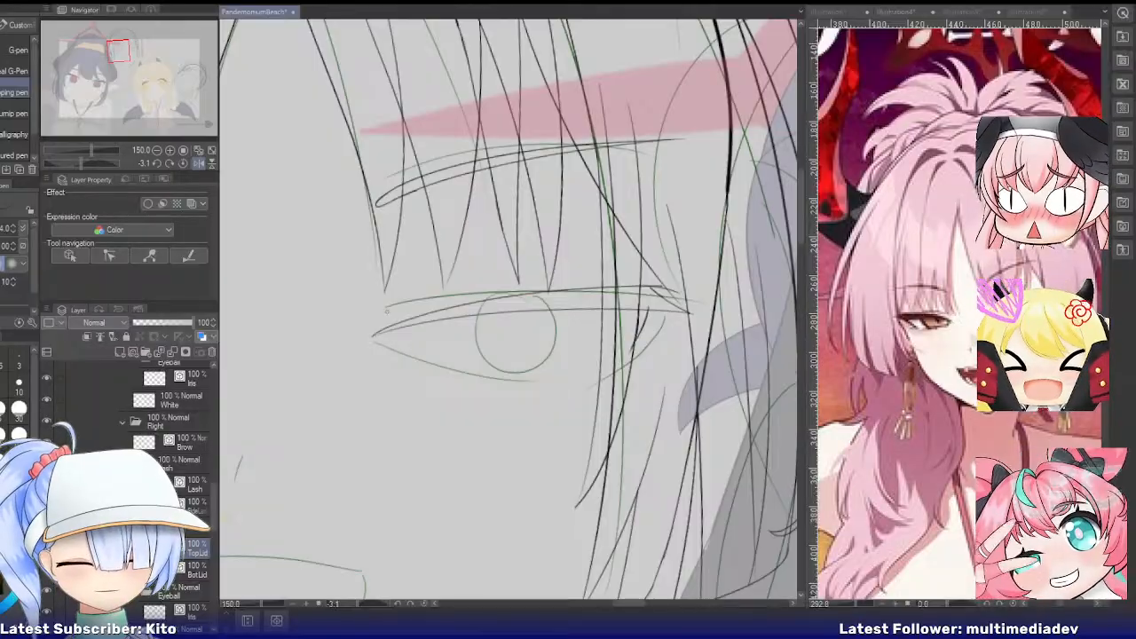
On the right eye's TopLid layer, ink a short curved crease line just above the lash's inner half
drag(382, 314, 504, 287)
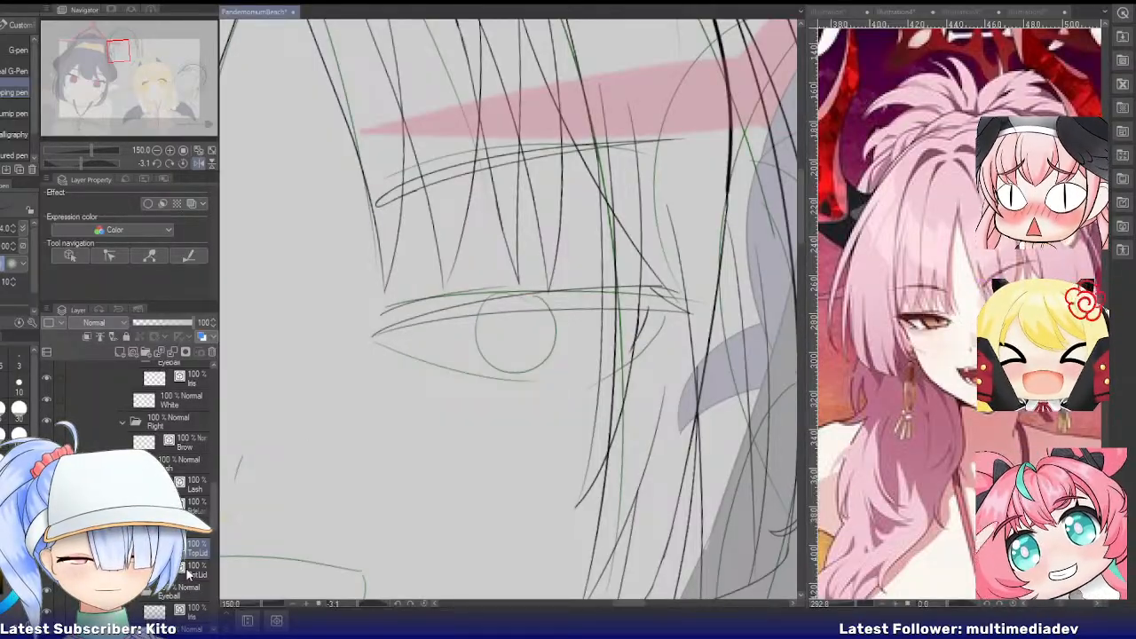
On the right eye's BotLid layer, ink a short, gently curved lower lid line along the sketch just beneath the iris
click(190, 570)
scroll(457, 378, down, 3)
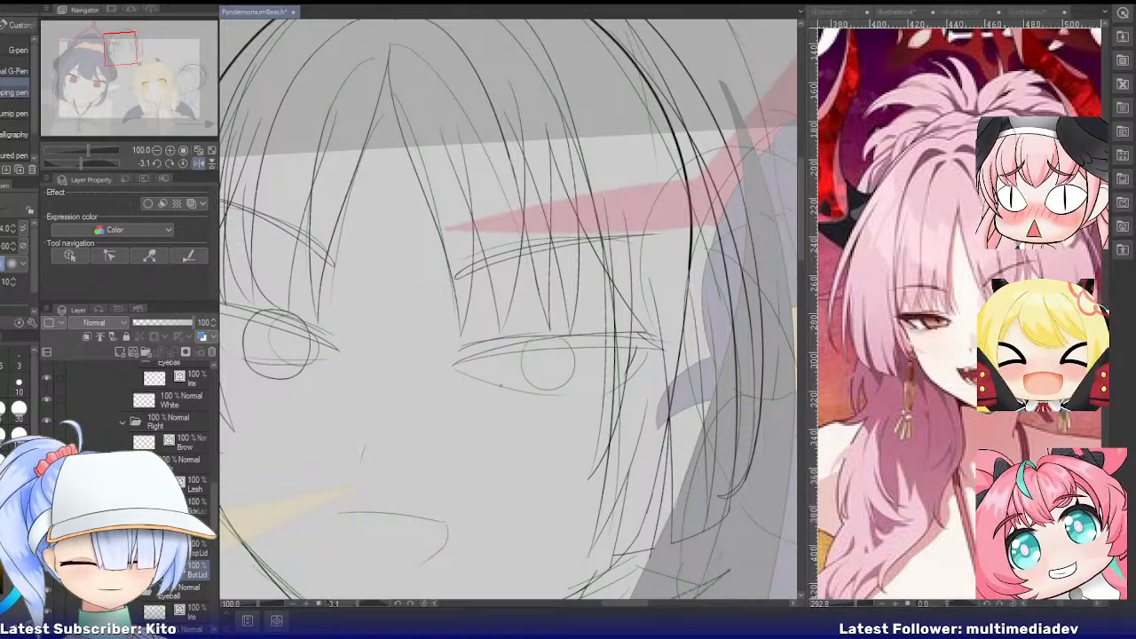
drag(499, 384, 570, 396)
key(ctrl+z)
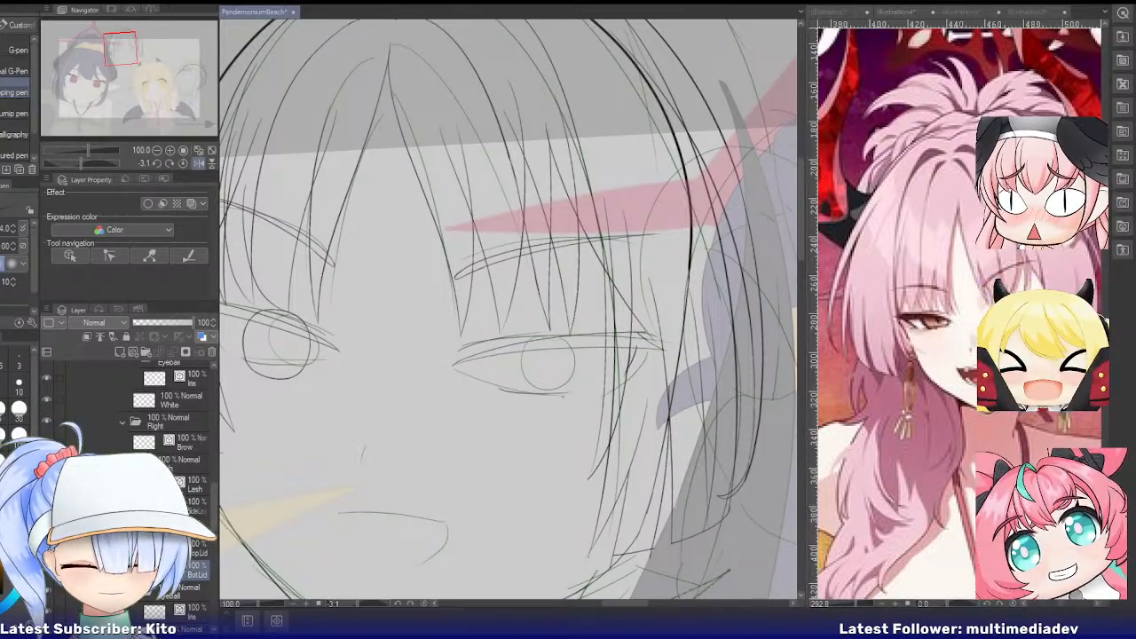
key(ctrl+z)
drag(500, 386, 577, 391)
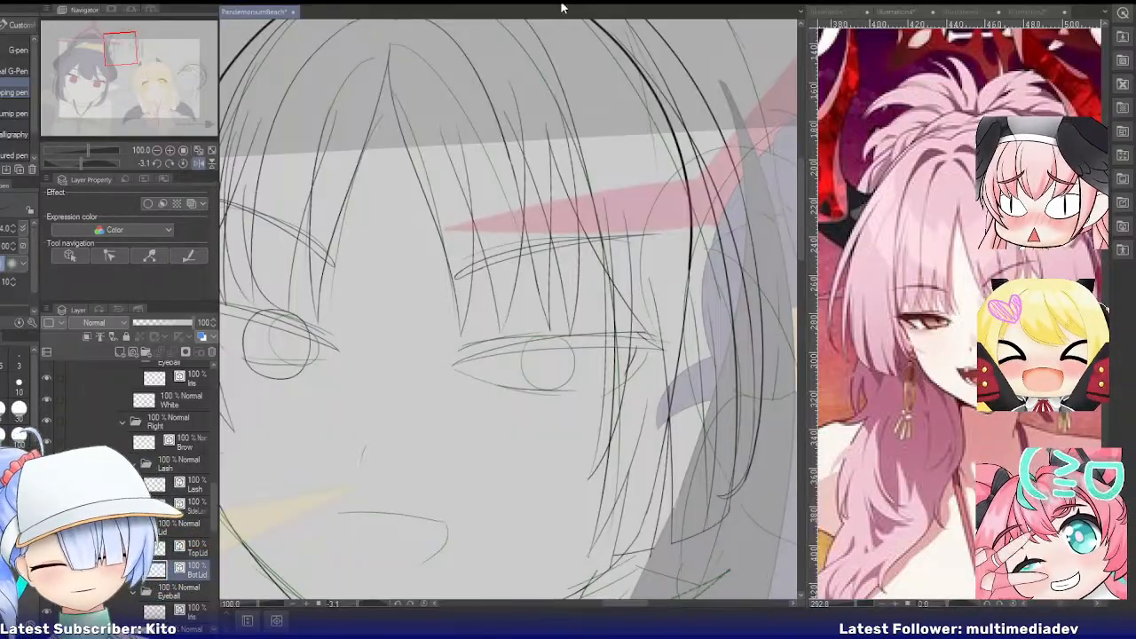
View the whole illustration unmirrored, with the canvas rotation reset to 0 and all the characters in view
drag(469, 118, 255, 119)
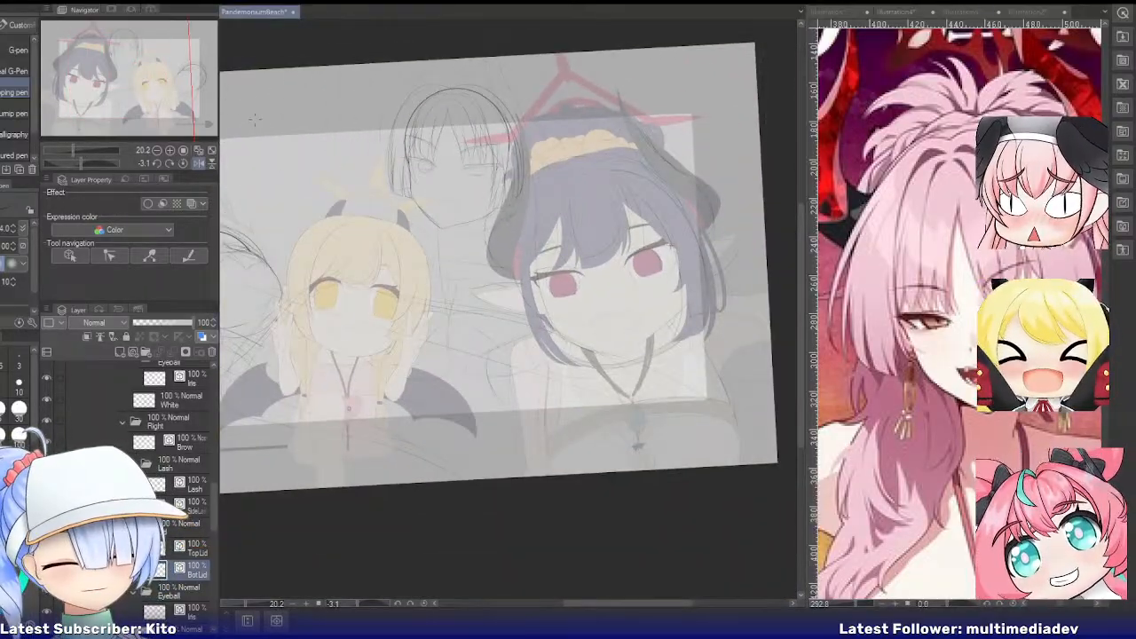
click(199, 164)
click(182, 163)
drag(160, 134, 154, 102)
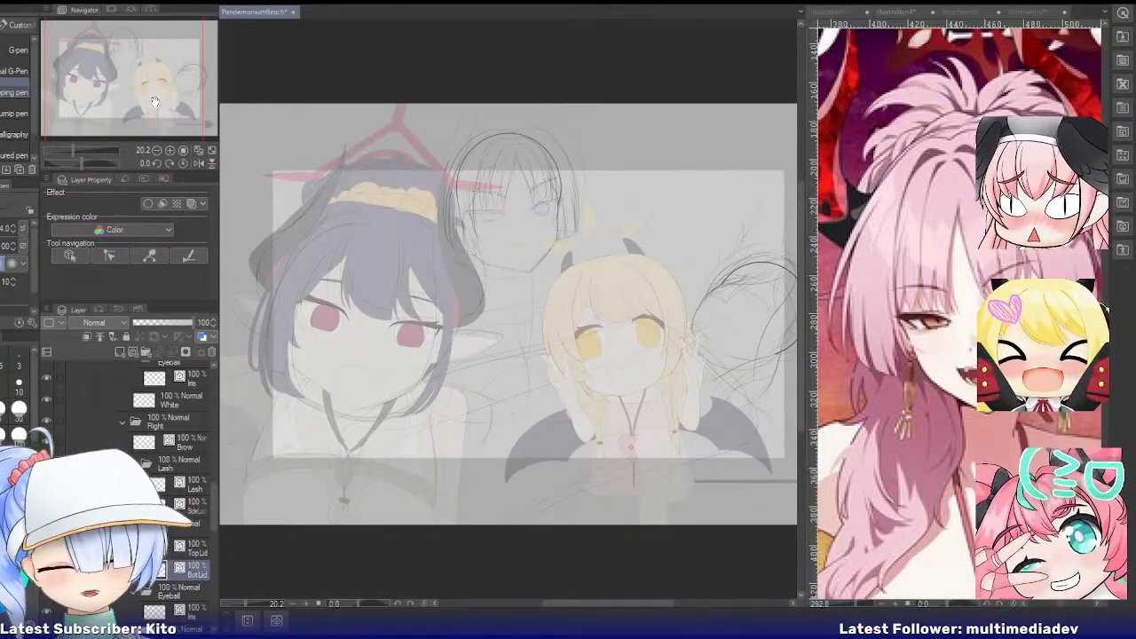
drag(154, 102, 161, 99)
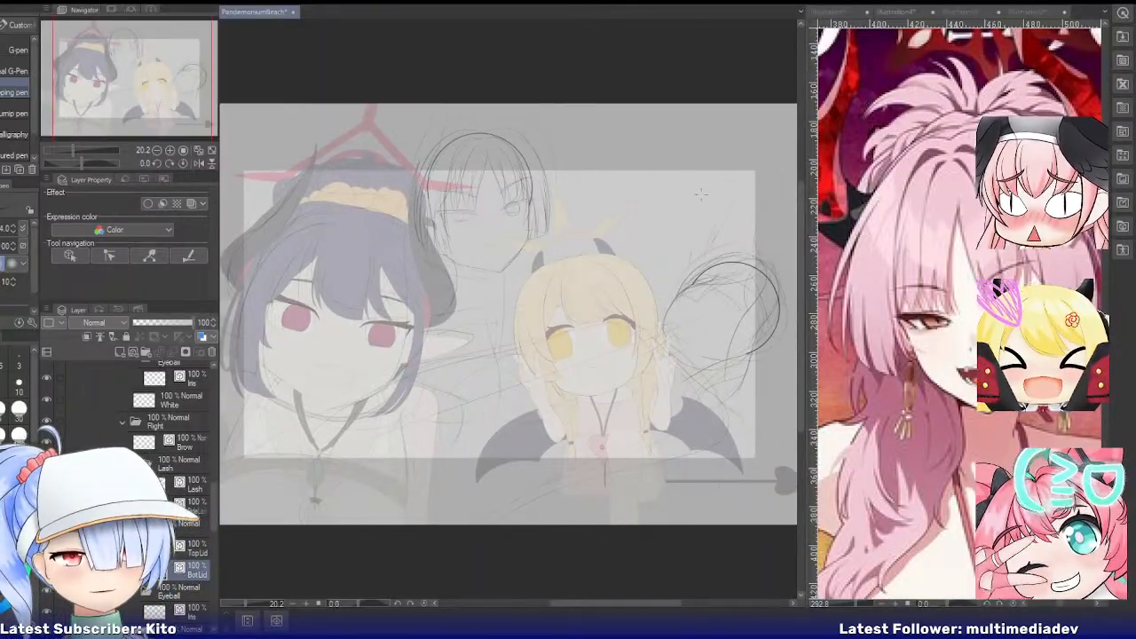